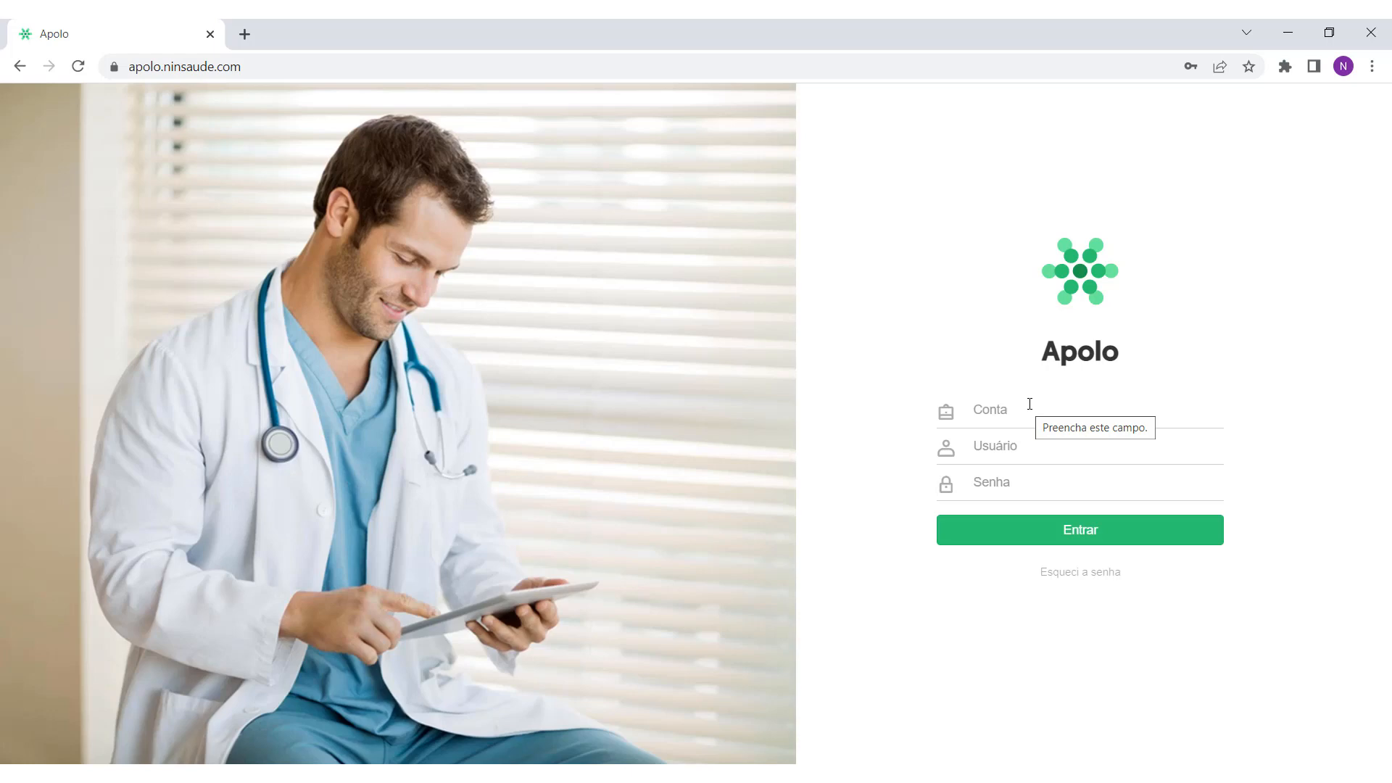
Step: Log in to Apolo with the clinic account name, username and password
{"action": "left_click", "coordinate": [1029, 404]}
{"action": "type", "text": "teste"}
{"action": "left_click", "coordinate": [864, 352]}
{"action": "left_click", "coordinate": [1038, 446]}
{"action": "type", "text": "micheçe"}
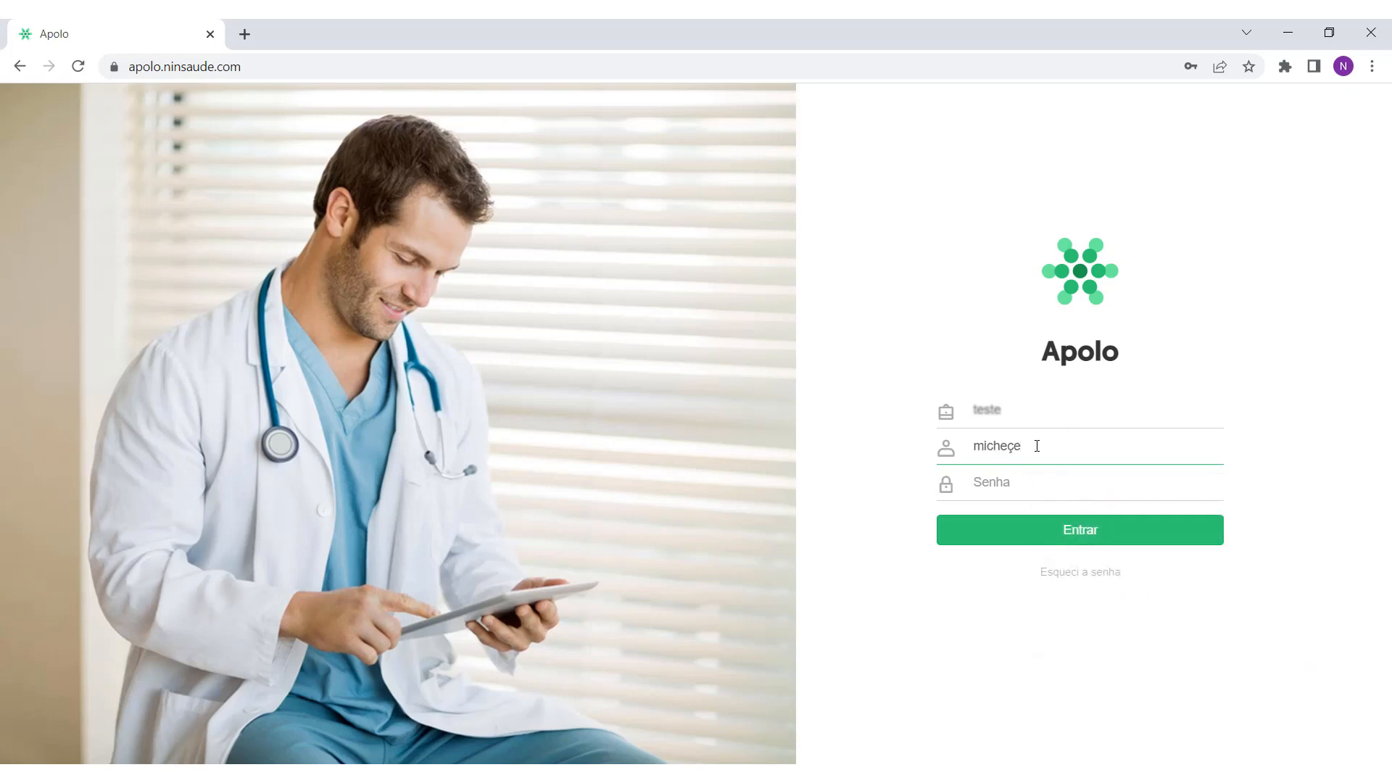
{"action": "key", "text": "BackSpace"}
{"action": "key", "text": "BackSpace"}
{"action": "type", "text": "le"}
{"action": "left_click", "coordinate": [852, 473]}
{"action": "left_click", "coordinate": [1076, 476]}
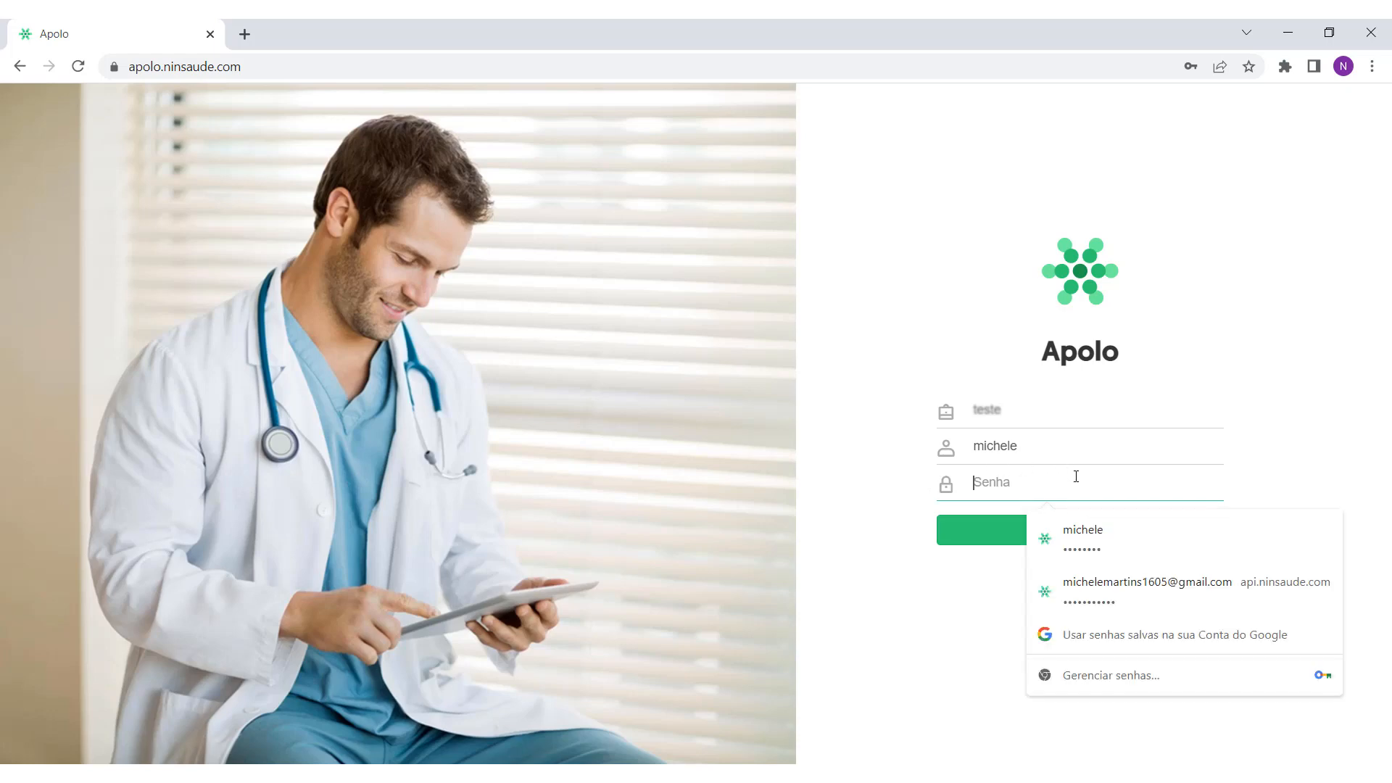
{"action": "type", "text": "••"}
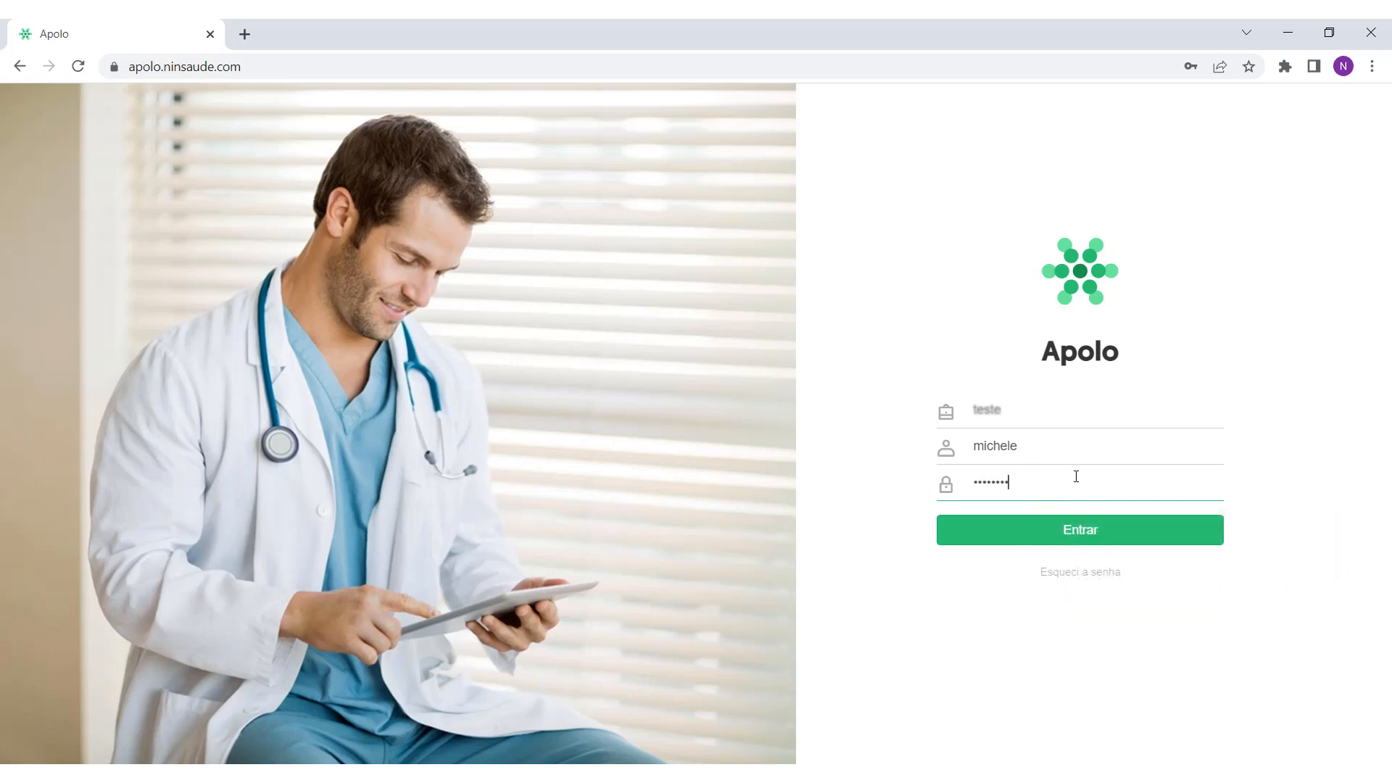
{"action": "left_click", "coordinate": [1094, 537]}
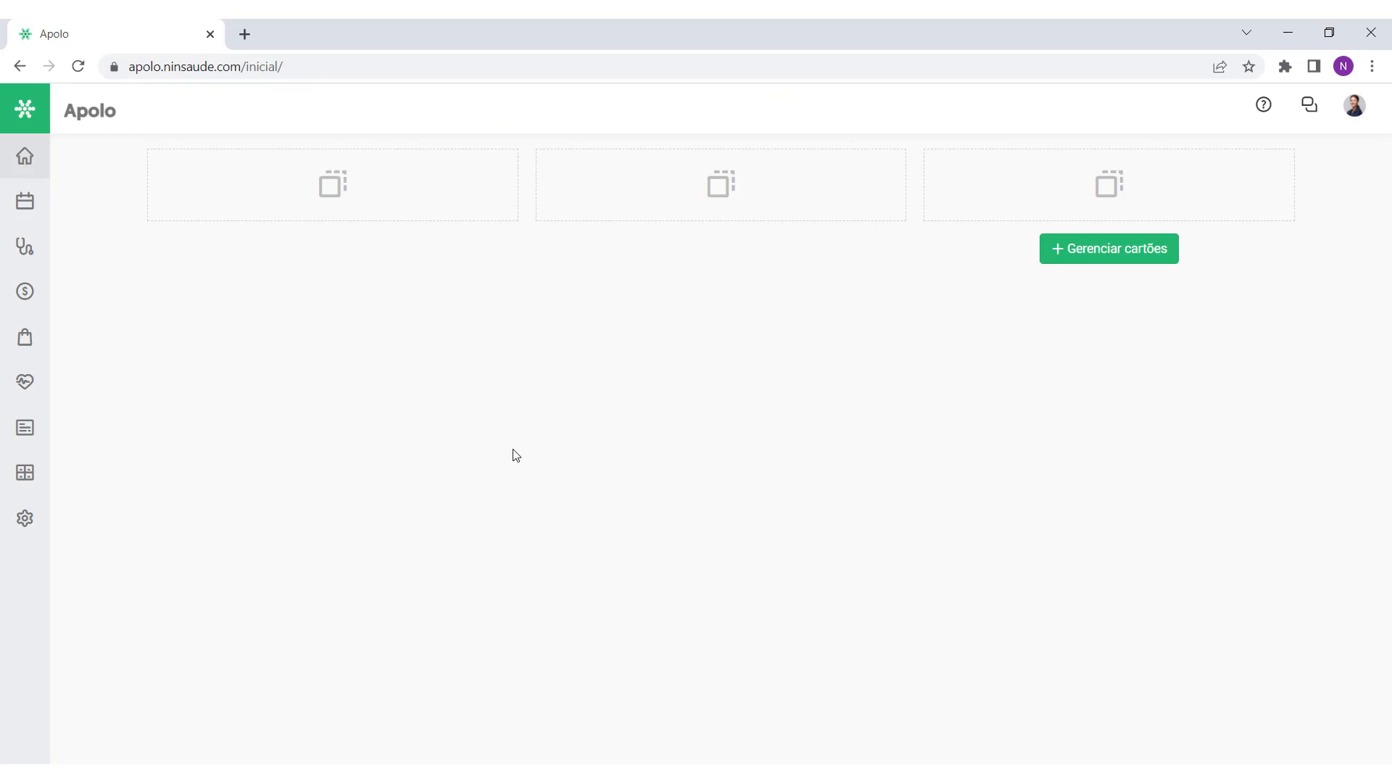
Step: Visit the Central do cliente and Unidades pages under Configurações
{"action": "left_click", "coordinate": [23, 519]}
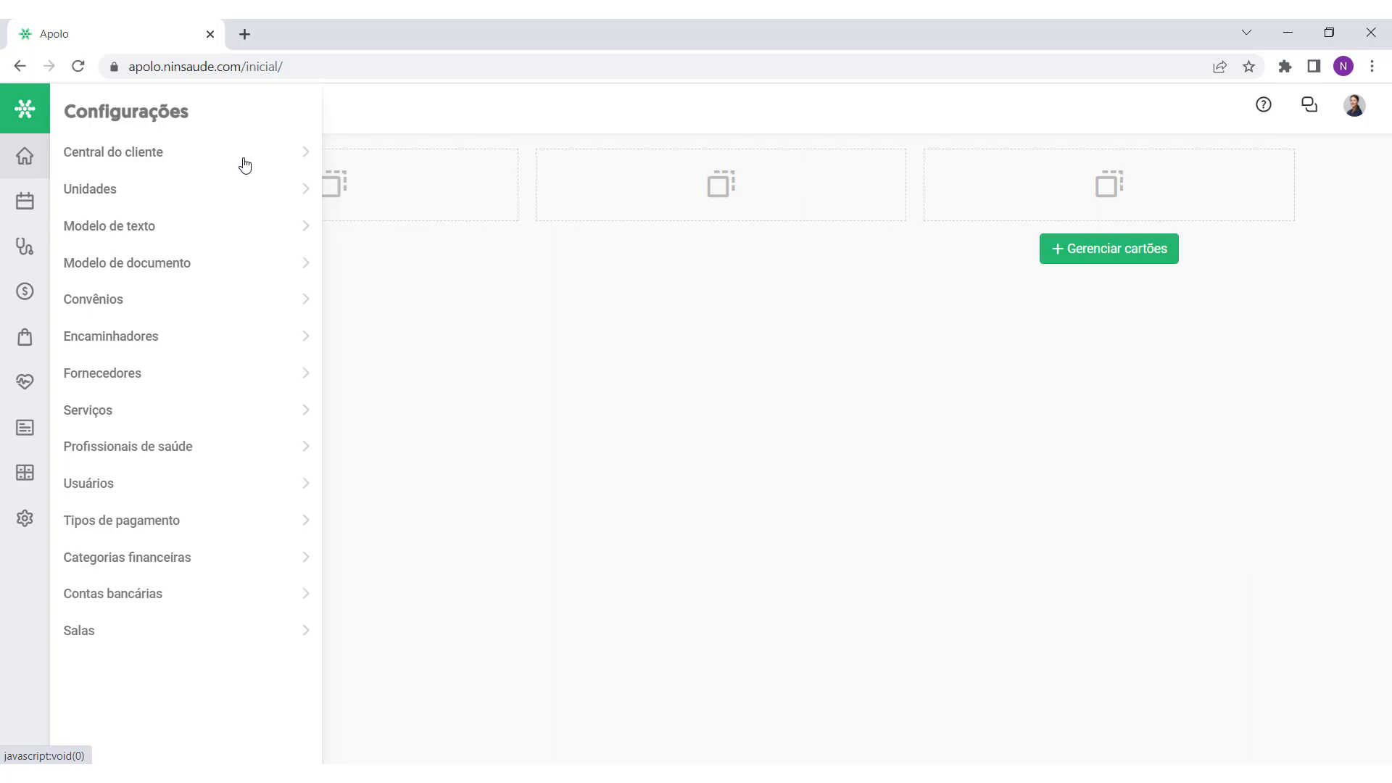
{"action": "left_click", "coordinate": [119, 155]}
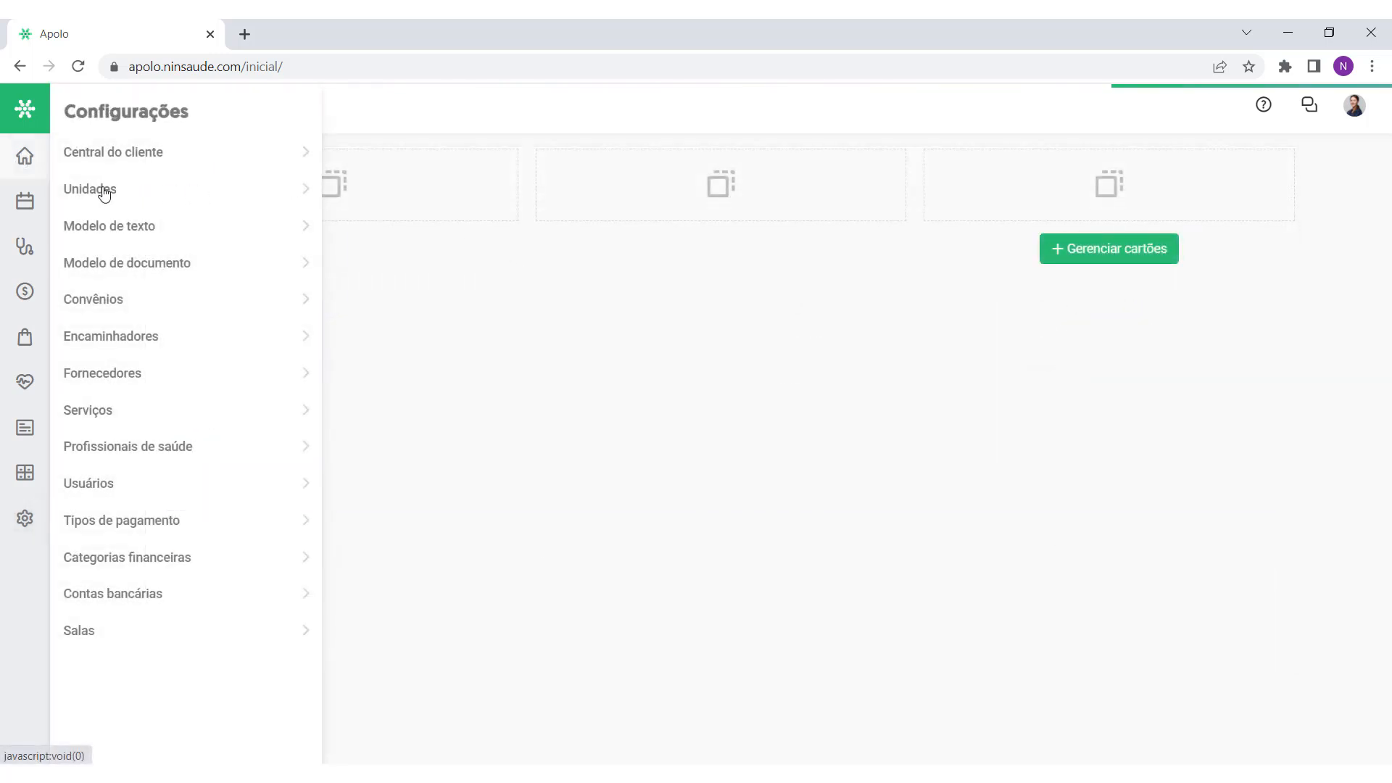
{"action": "left_click", "coordinate": [139, 194]}
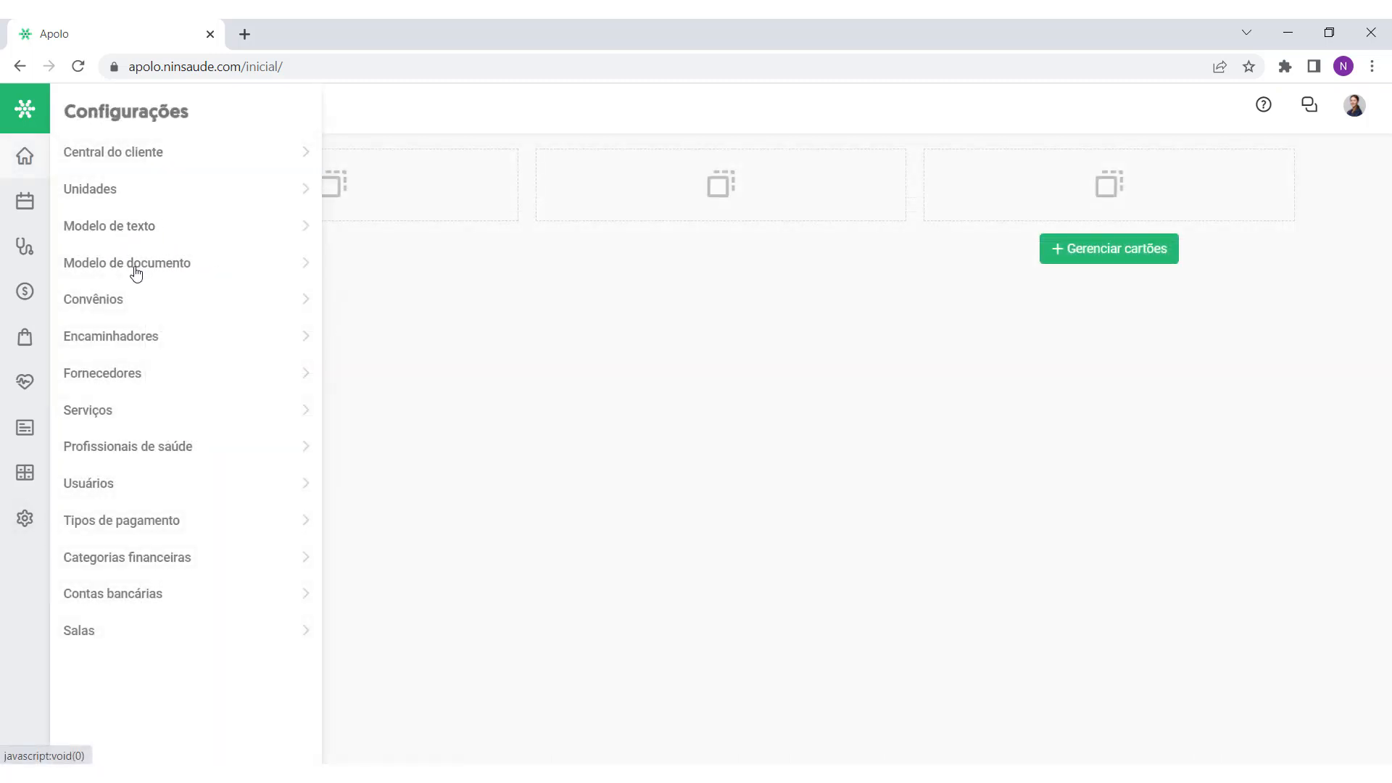
Step: View the Dor abdominal text template, then return to the Modelo de texto list
{"action": "left_click", "coordinate": [119, 229]}
{"action": "left_click", "coordinate": [333, 404]}
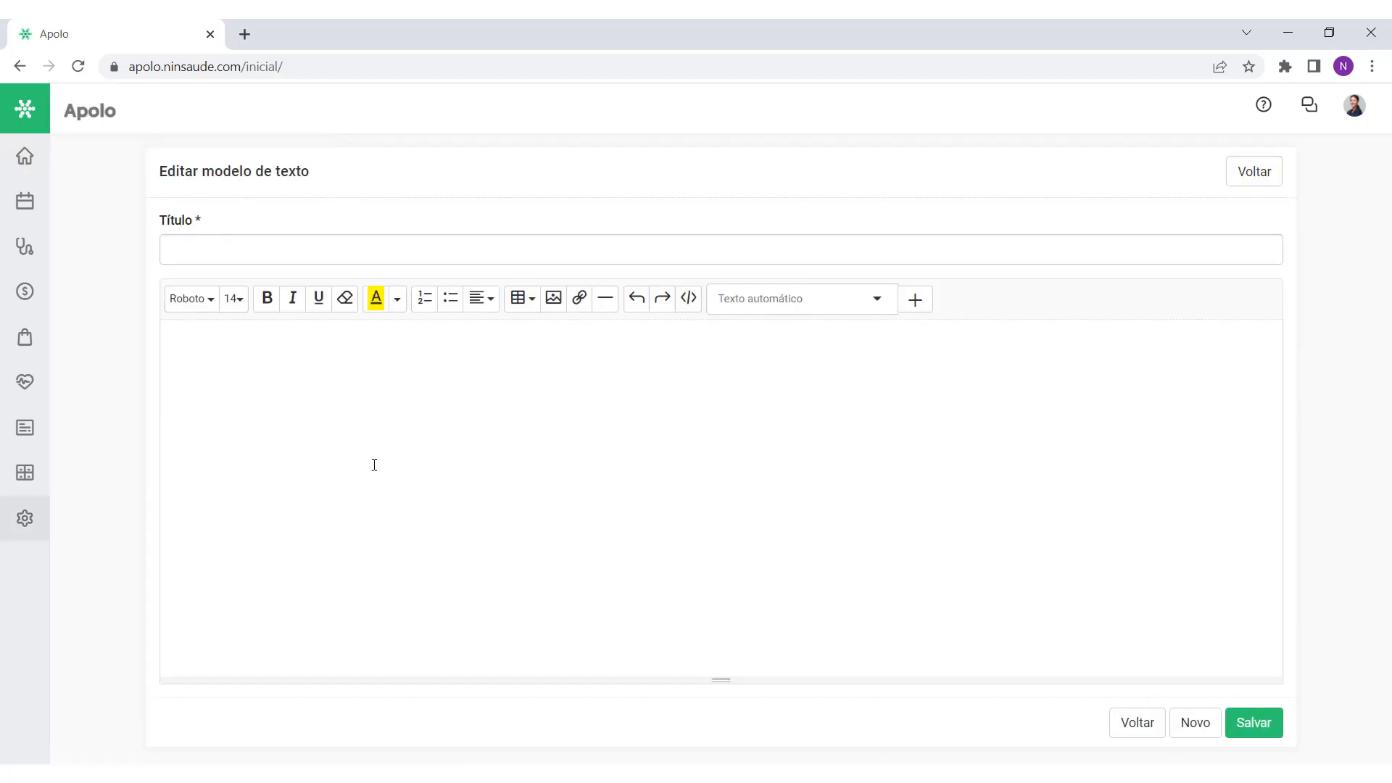
{"action": "left_click_drag", "start_coordinate": [571, 347], "coordinate": [171, 363]}
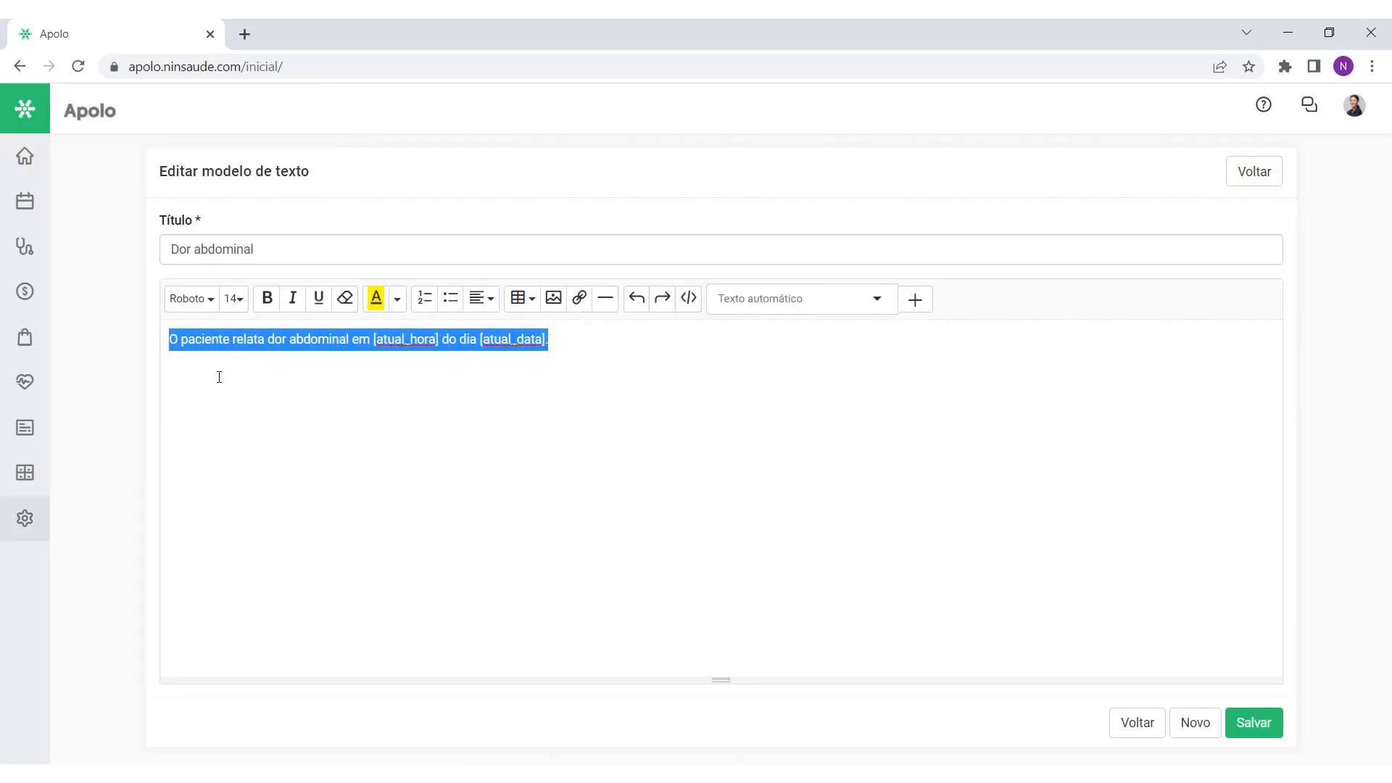
{"action": "left_click", "coordinate": [269, 379]}
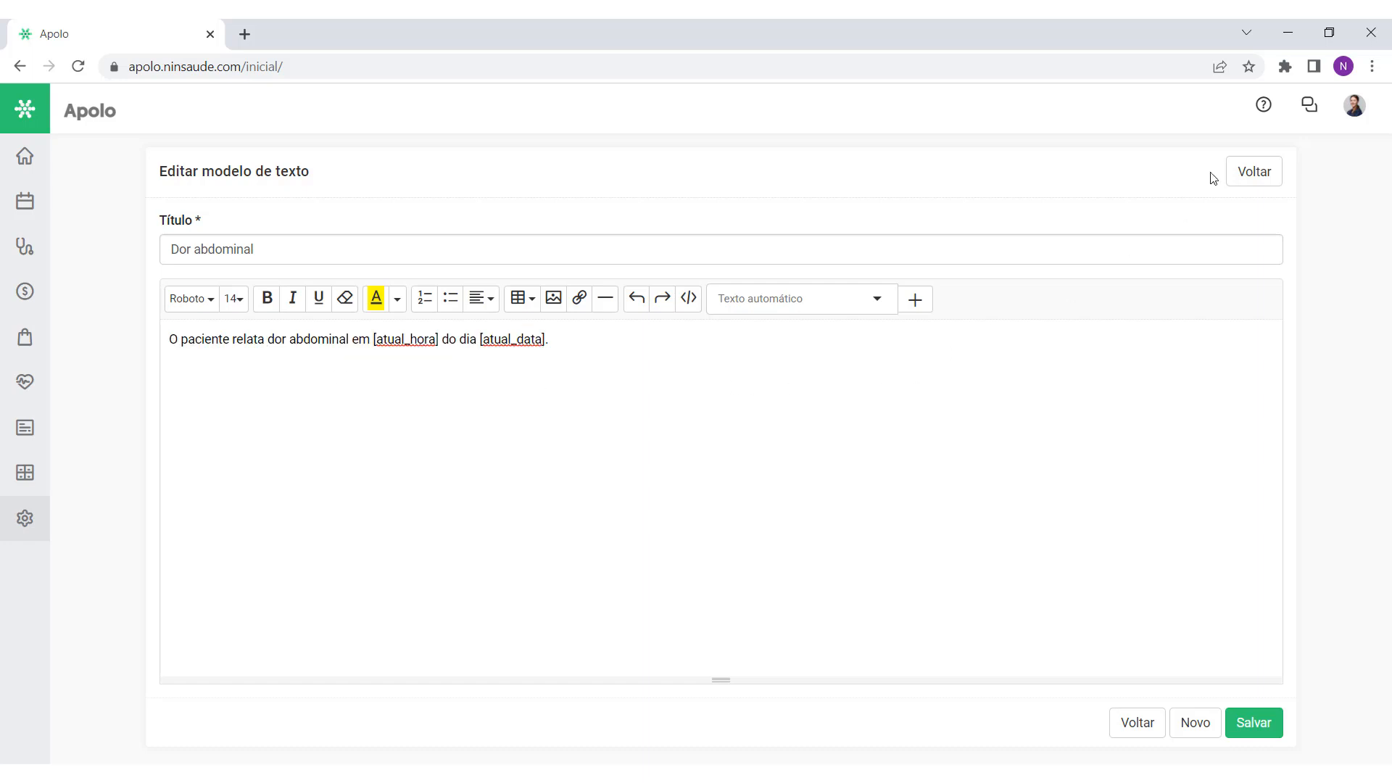
{"action": "left_click", "coordinate": [1238, 172]}
Step: Browse the Modelo de documento, Fornecedores and Serviços lists, then return home
{"action": "left_click", "coordinate": [25, 518]}
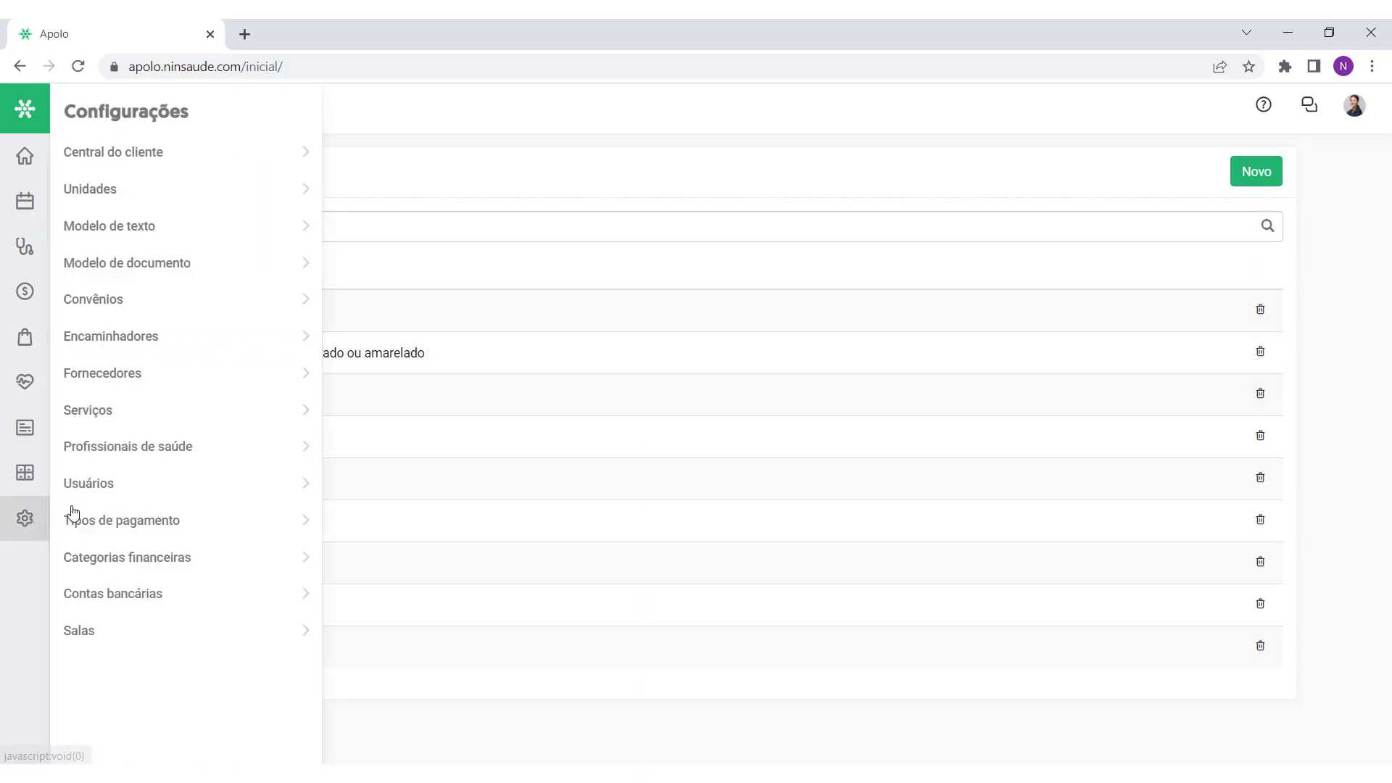
{"action": "left_click", "coordinate": [186, 264]}
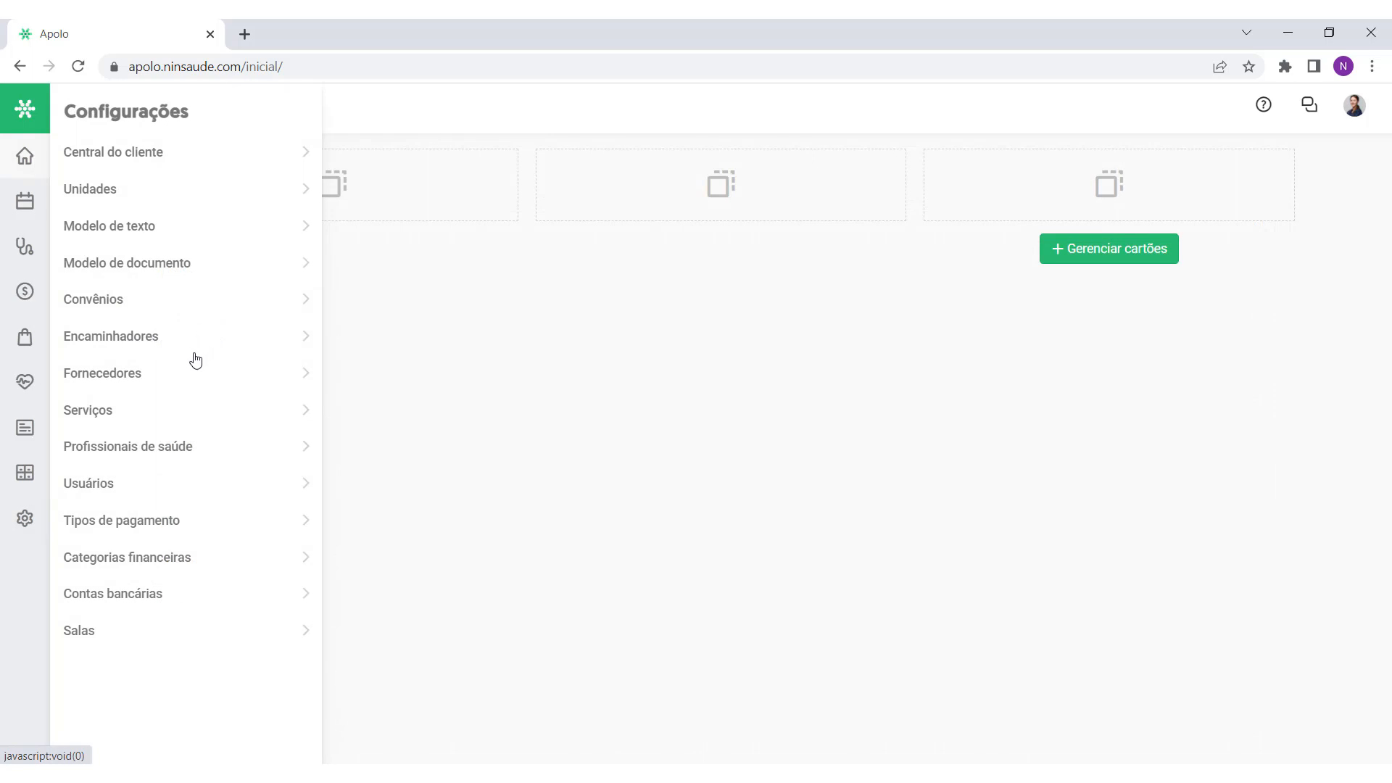
{"action": "left_click", "coordinate": [146, 381]}
{"action": "left_click", "coordinate": [126, 417]}
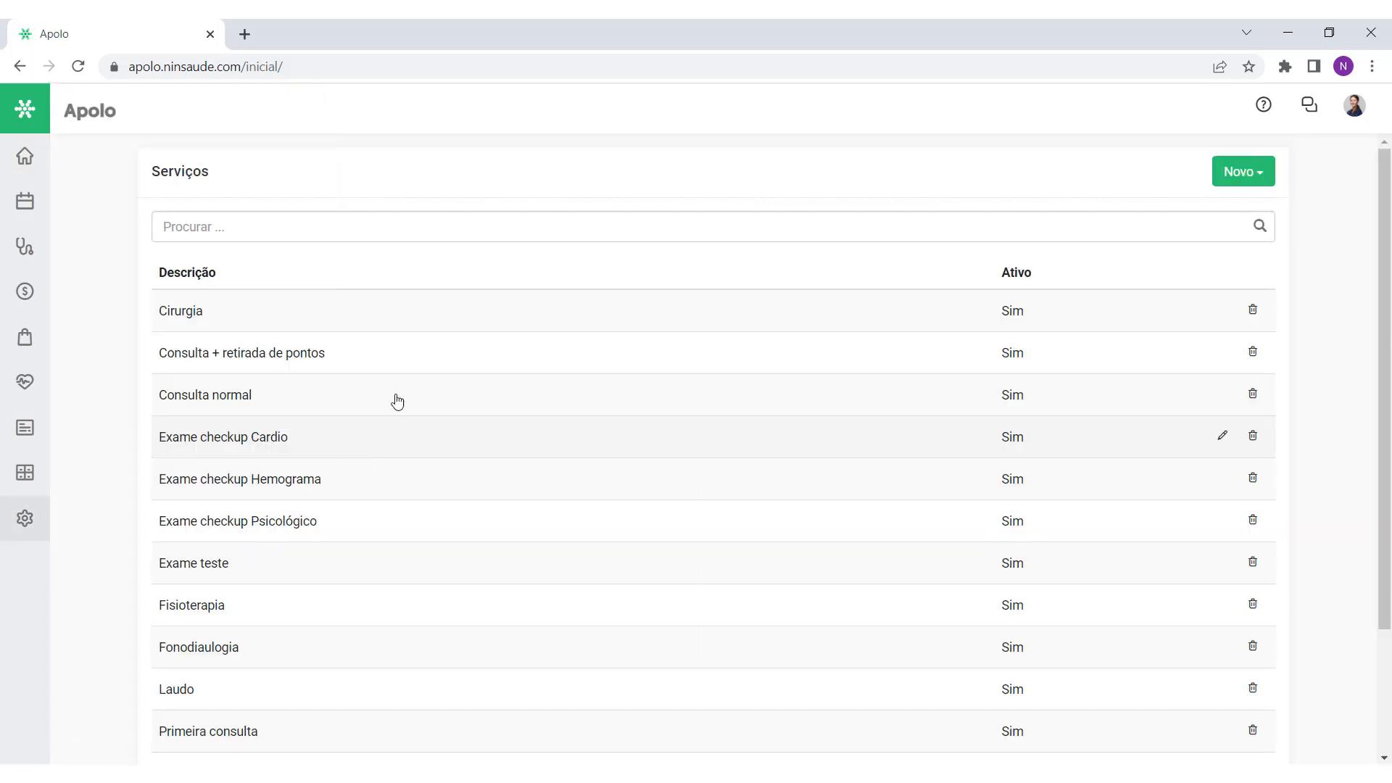
{"action": "left_click", "coordinate": [34, 165]}
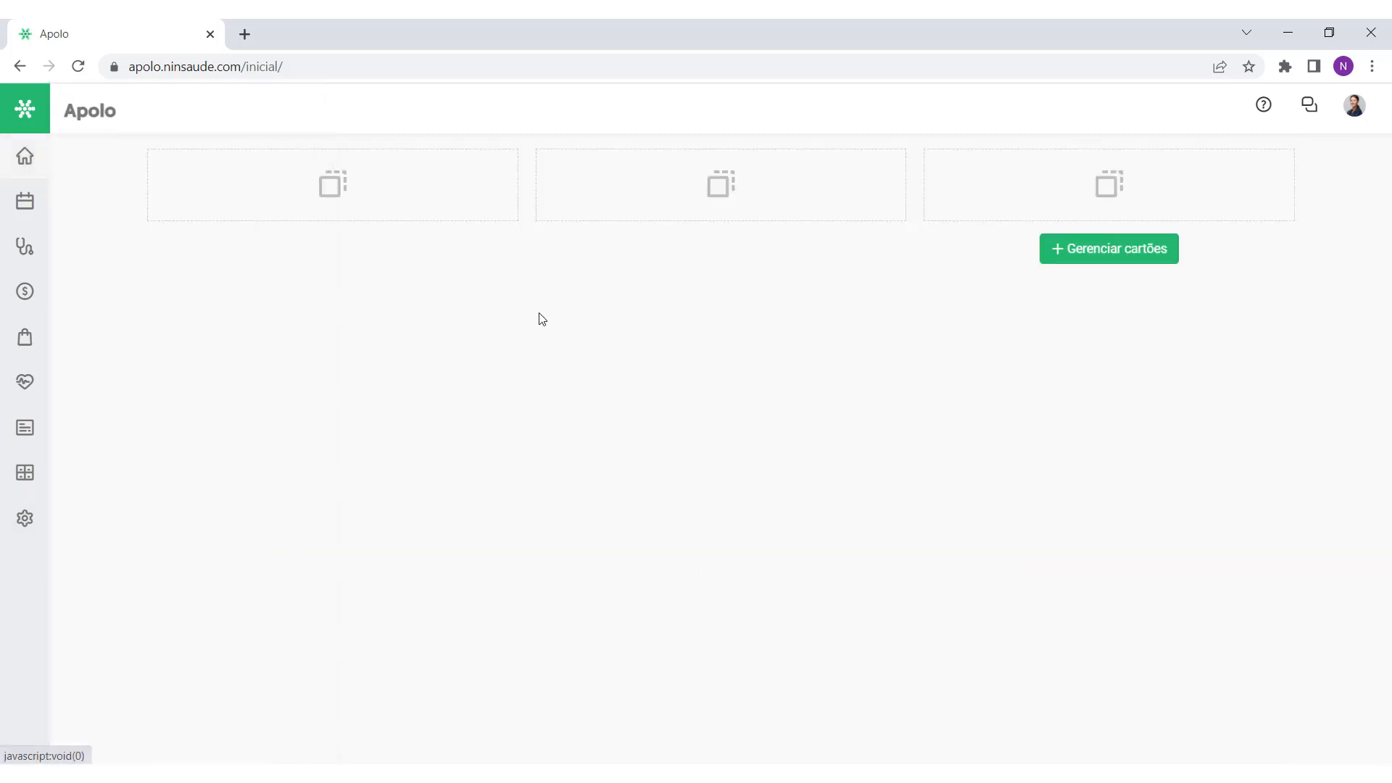
{"action": "mouse_move", "coordinate": [24, 518]}
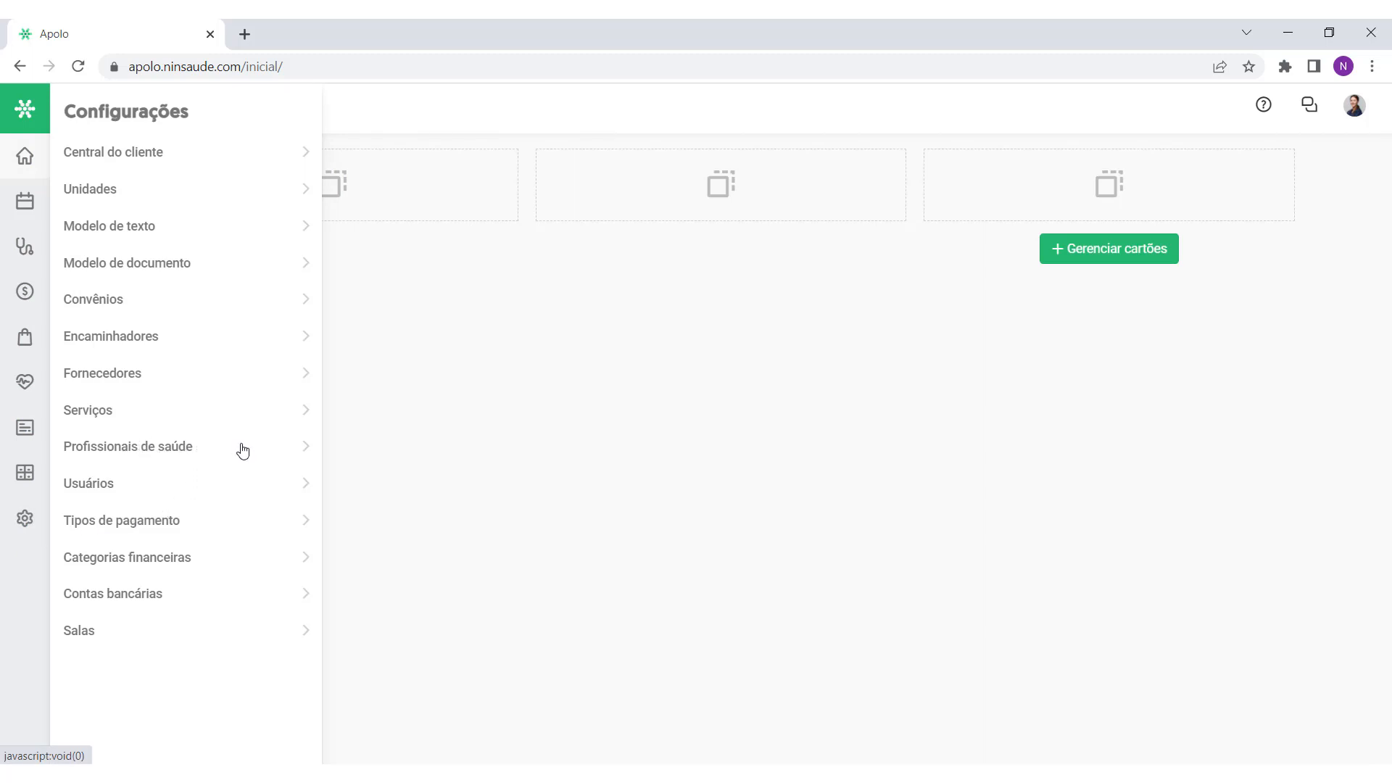
{"action": "left_click", "coordinate": [194, 451]}
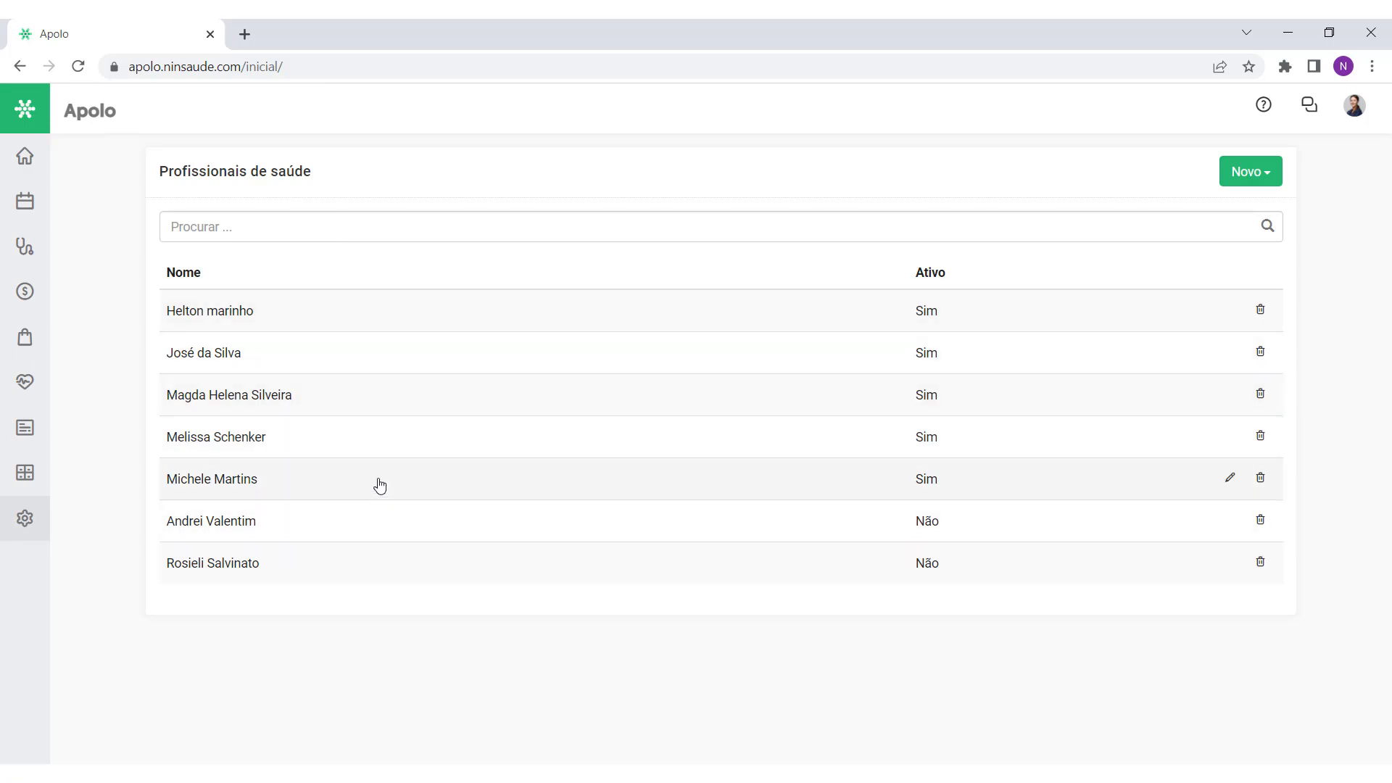
{"action": "left_click", "coordinate": [380, 484]}
{"action": "scroll", "coordinate": [590, 476], "scroll_direction": "down", "scroll_amount": 5}
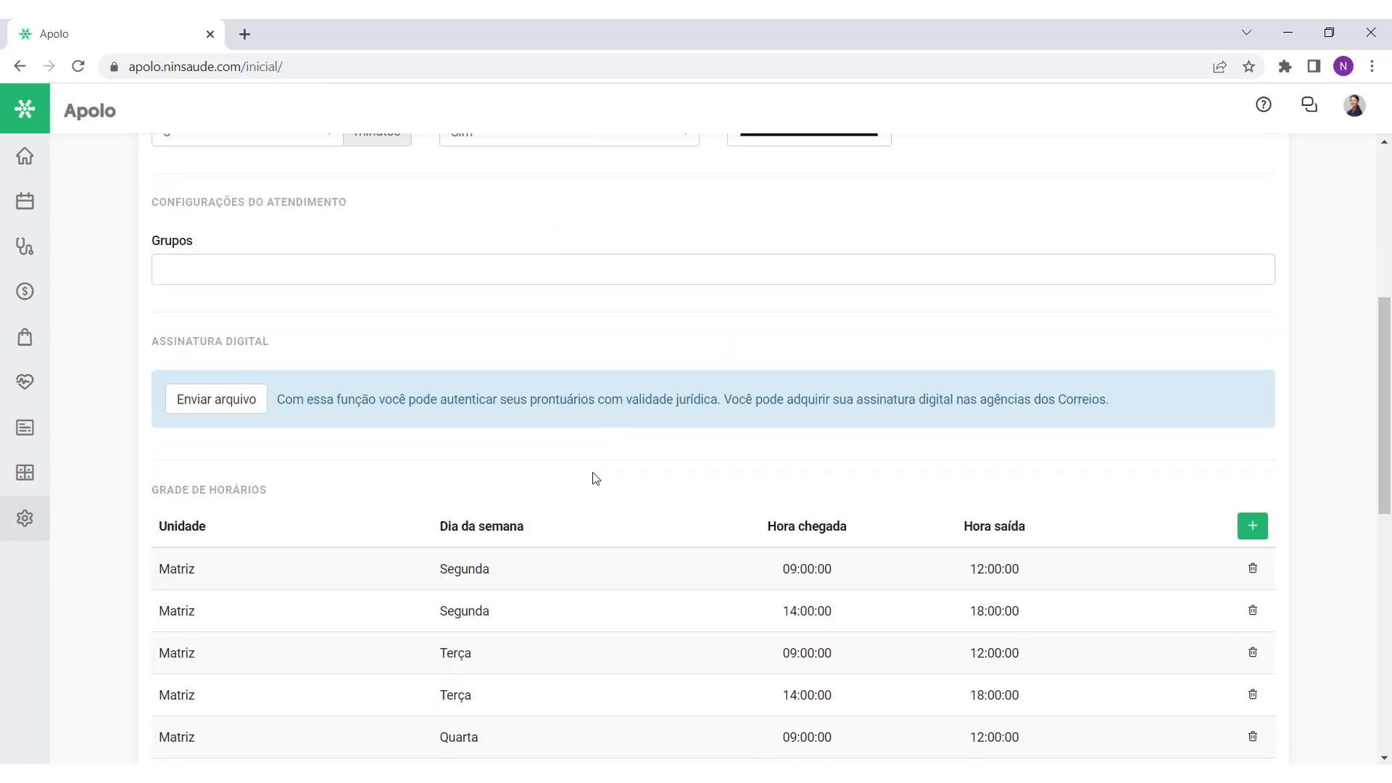
{"action": "scroll", "coordinate": [593, 472], "scroll_direction": "down", "scroll_amount": 4}
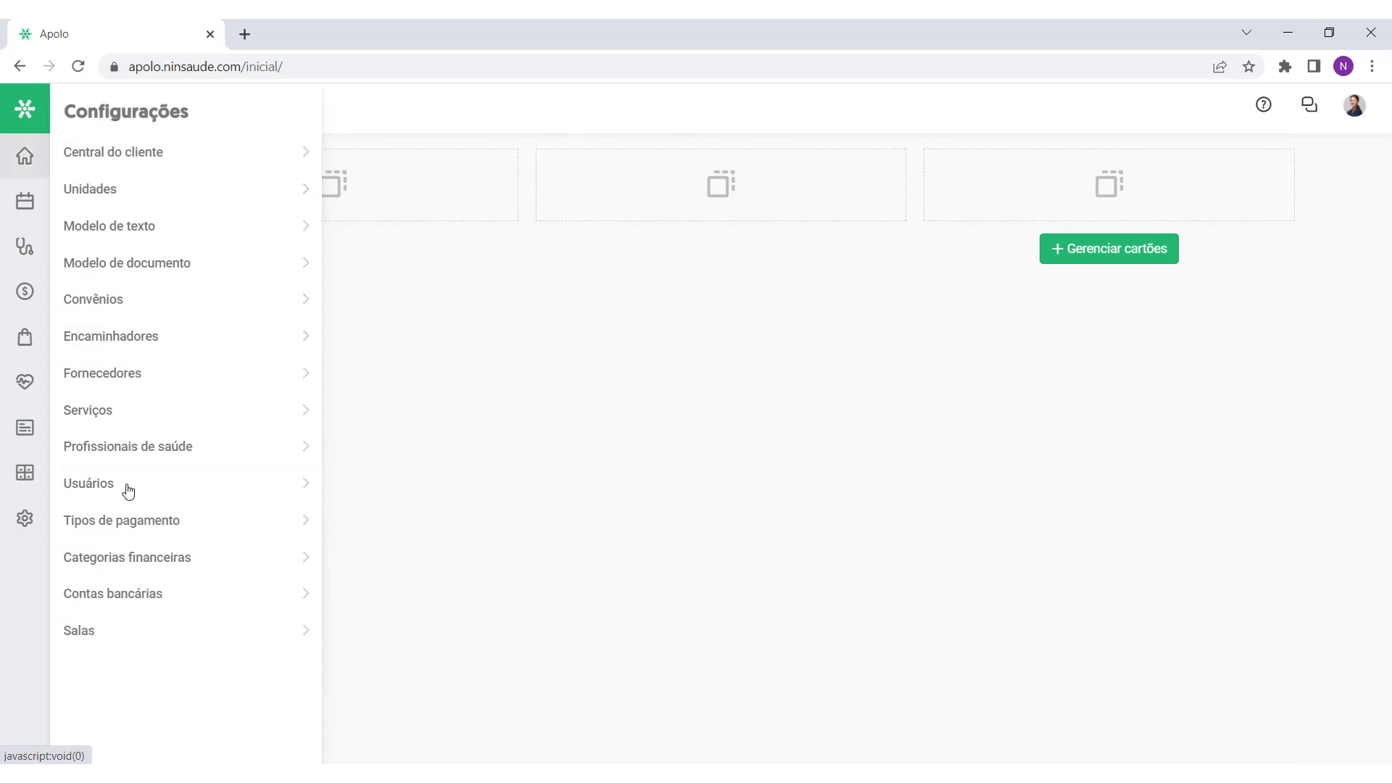
Step: Open a user from the Usuários list, review its Usuário and Senha fields, and go back
{"action": "left_click", "coordinate": [125, 487]}
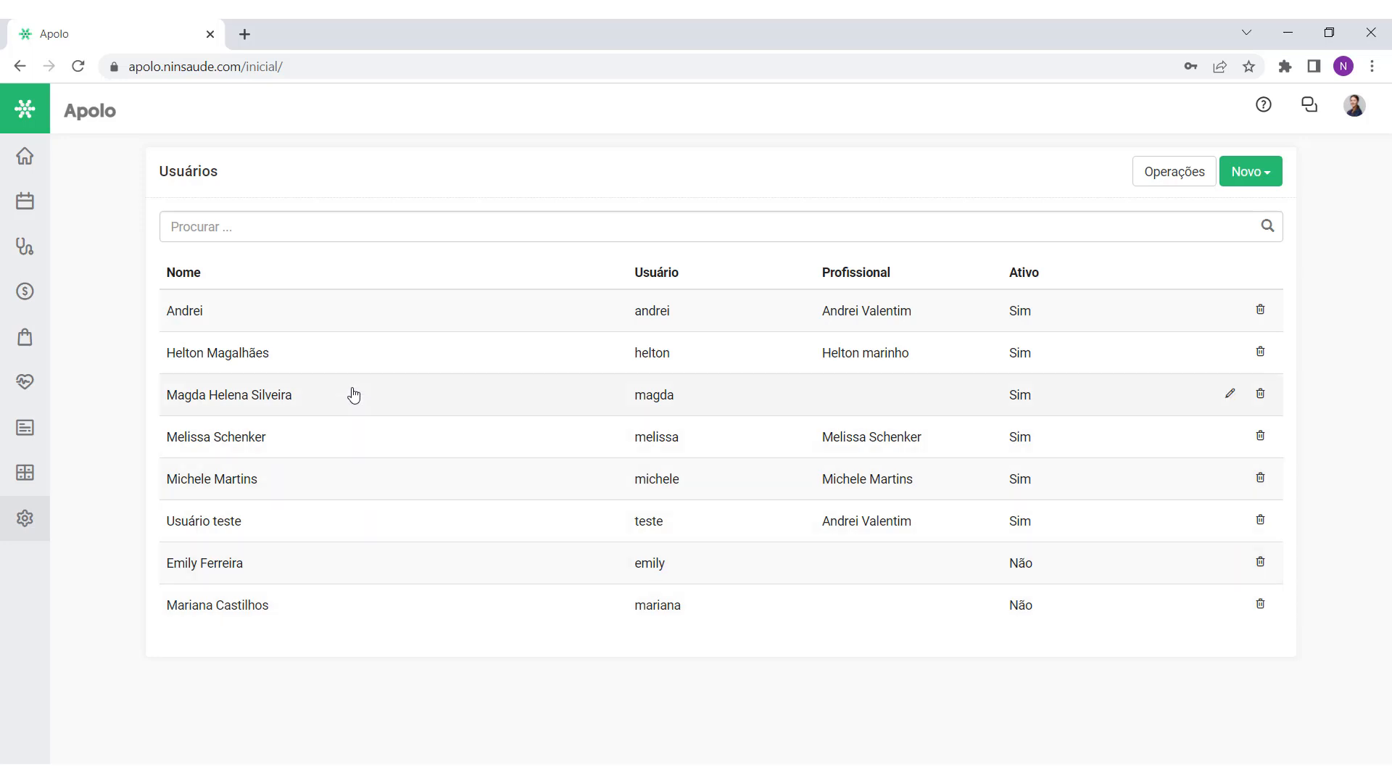
{"action": "left_click", "coordinate": [346, 487]}
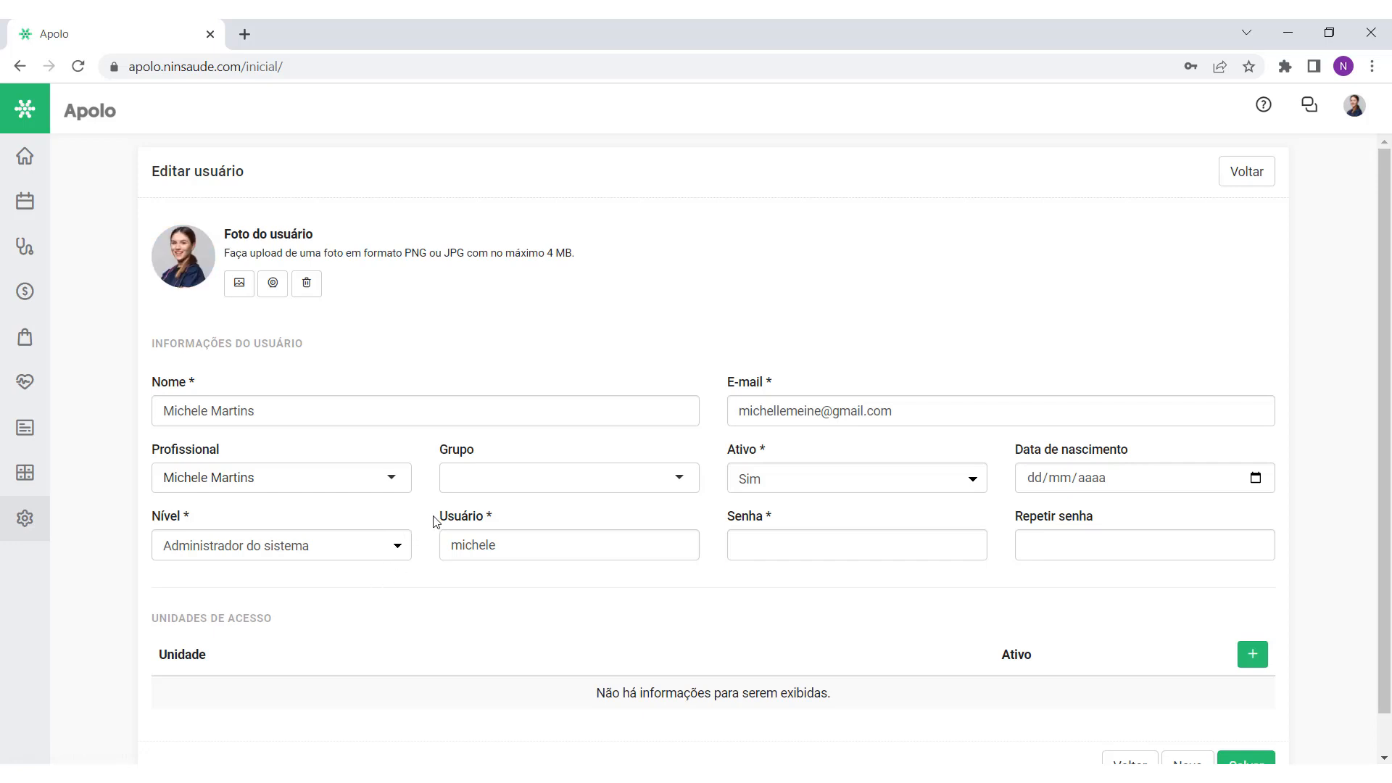
{"action": "left_click_drag", "start_coordinate": [441, 519], "coordinate": [490, 521]}
{"action": "left_click_drag", "start_coordinate": [720, 523], "coordinate": [783, 522]}
{"action": "left_click", "coordinate": [797, 523]}
{"action": "left_click", "coordinate": [1258, 179]}
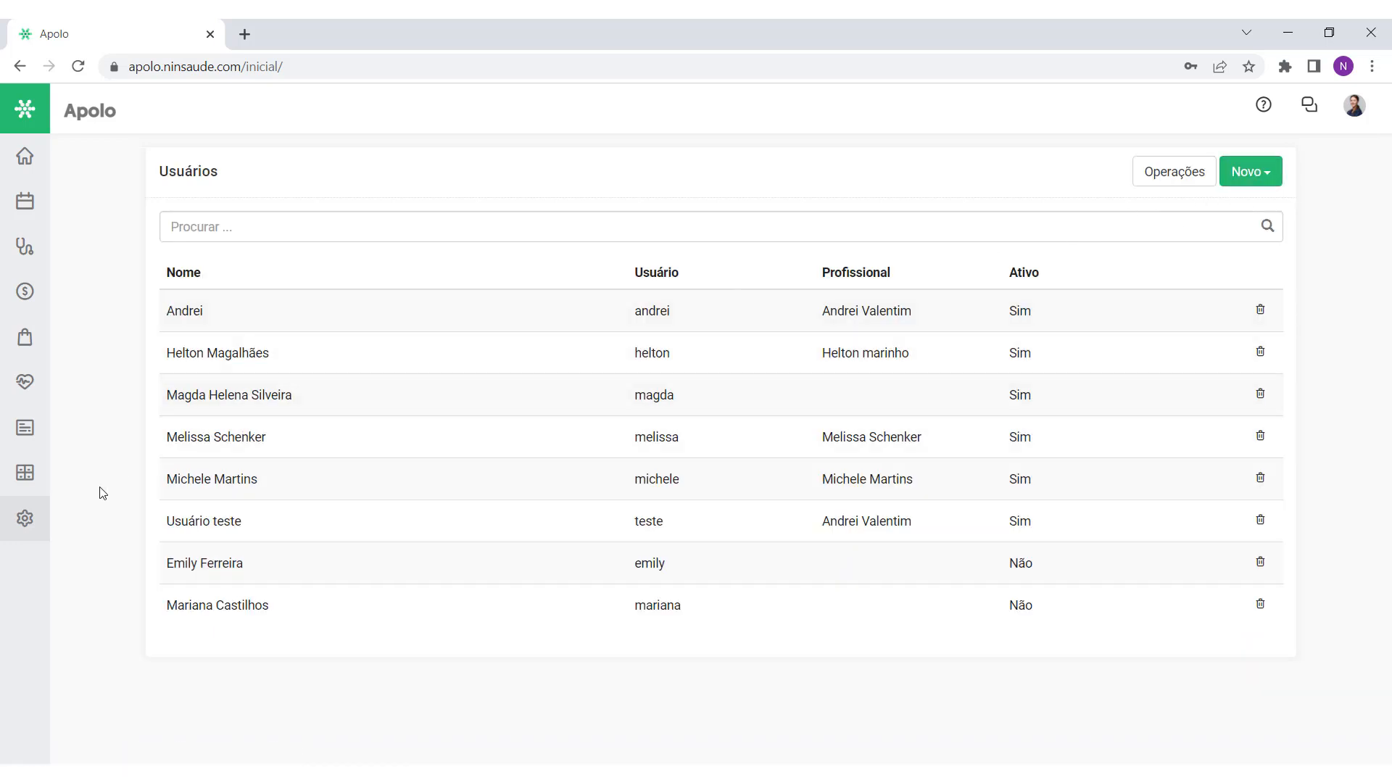
{"action": "mouse_move", "coordinate": [39, 523]}
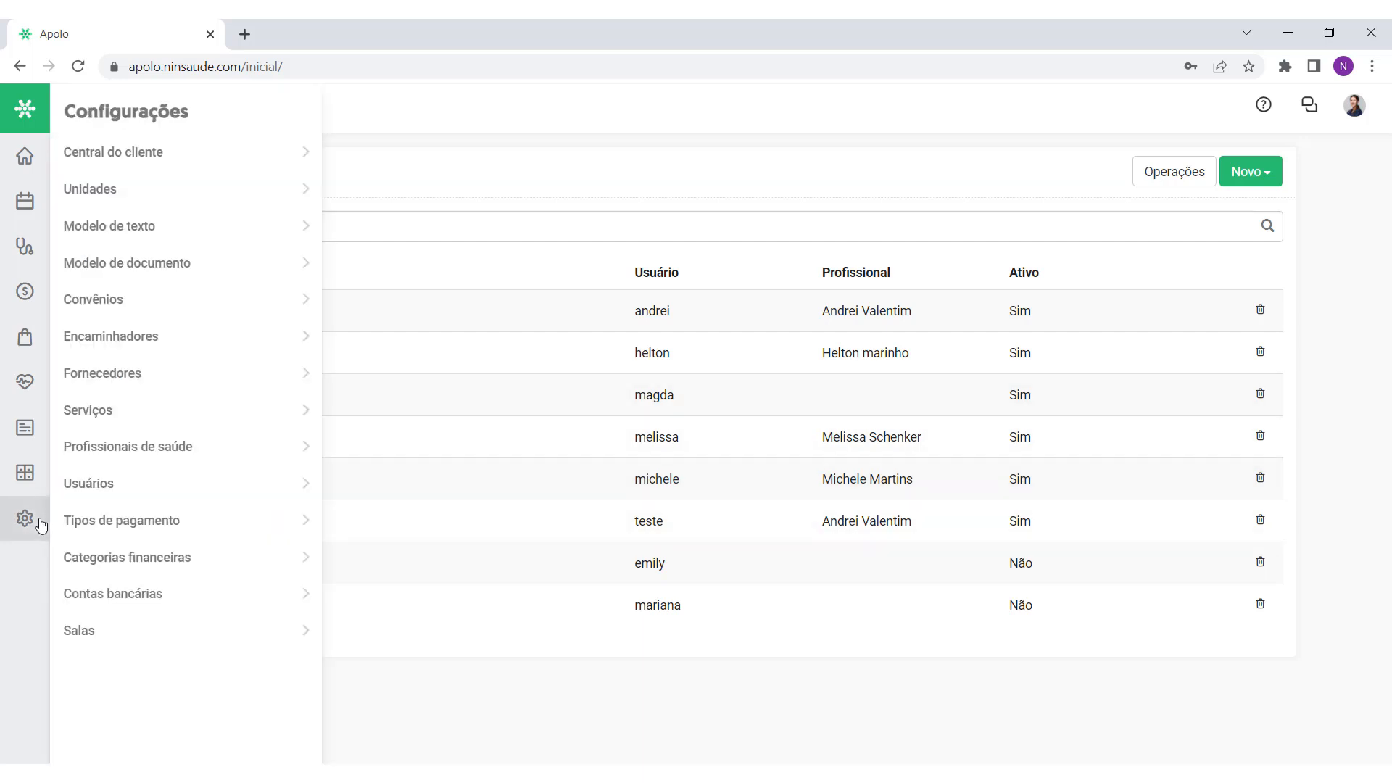
Step: Scroll through a health professional's Grade de horários, then return to the home page
{"action": "left_click", "coordinate": [140, 455]}
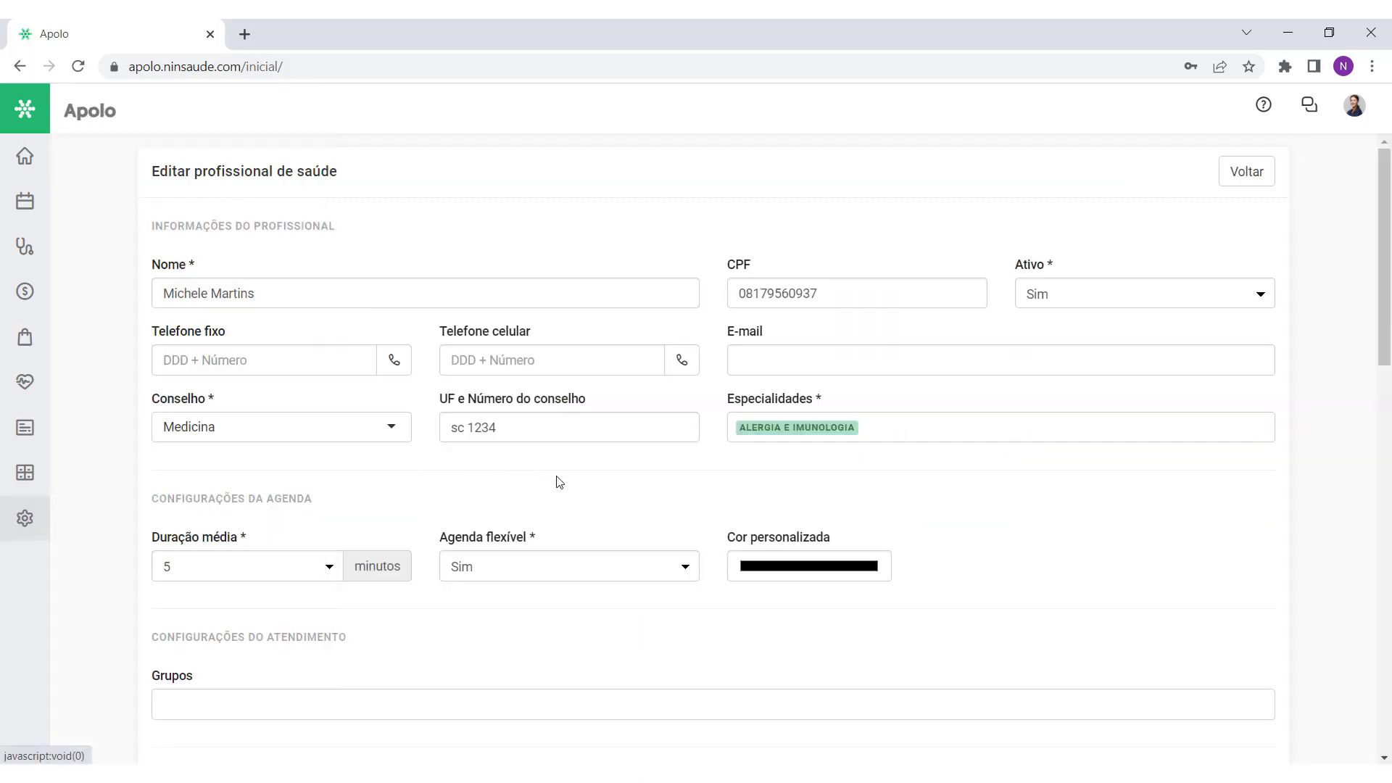
{"action": "scroll", "coordinate": [633, 496], "scroll_direction": "down", "scroll_amount": 5}
{"action": "scroll", "coordinate": [634, 497], "scroll_direction": "down", "scroll_amount": 3}
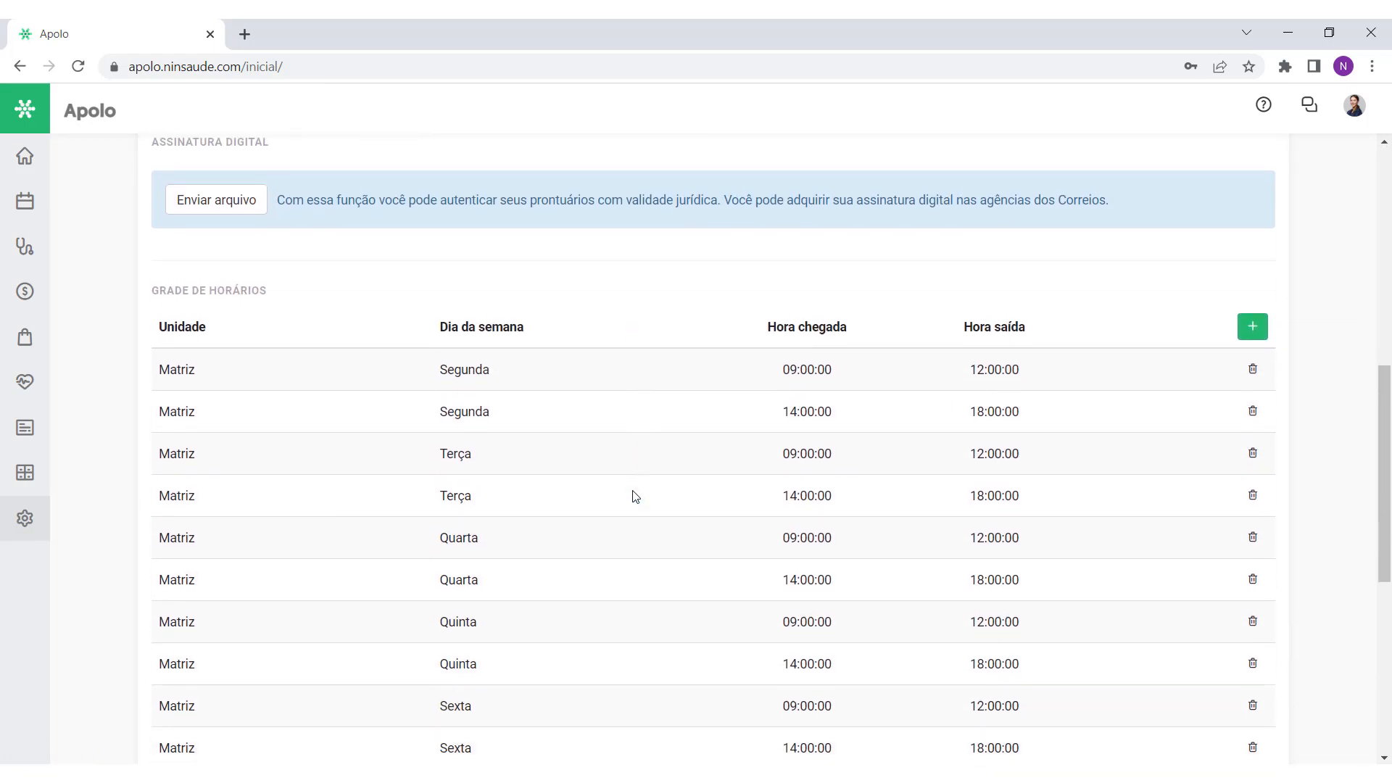
{"action": "scroll", "coordinate": [633, 497], "scroll_direction": "up", "scroll_amount": 8}
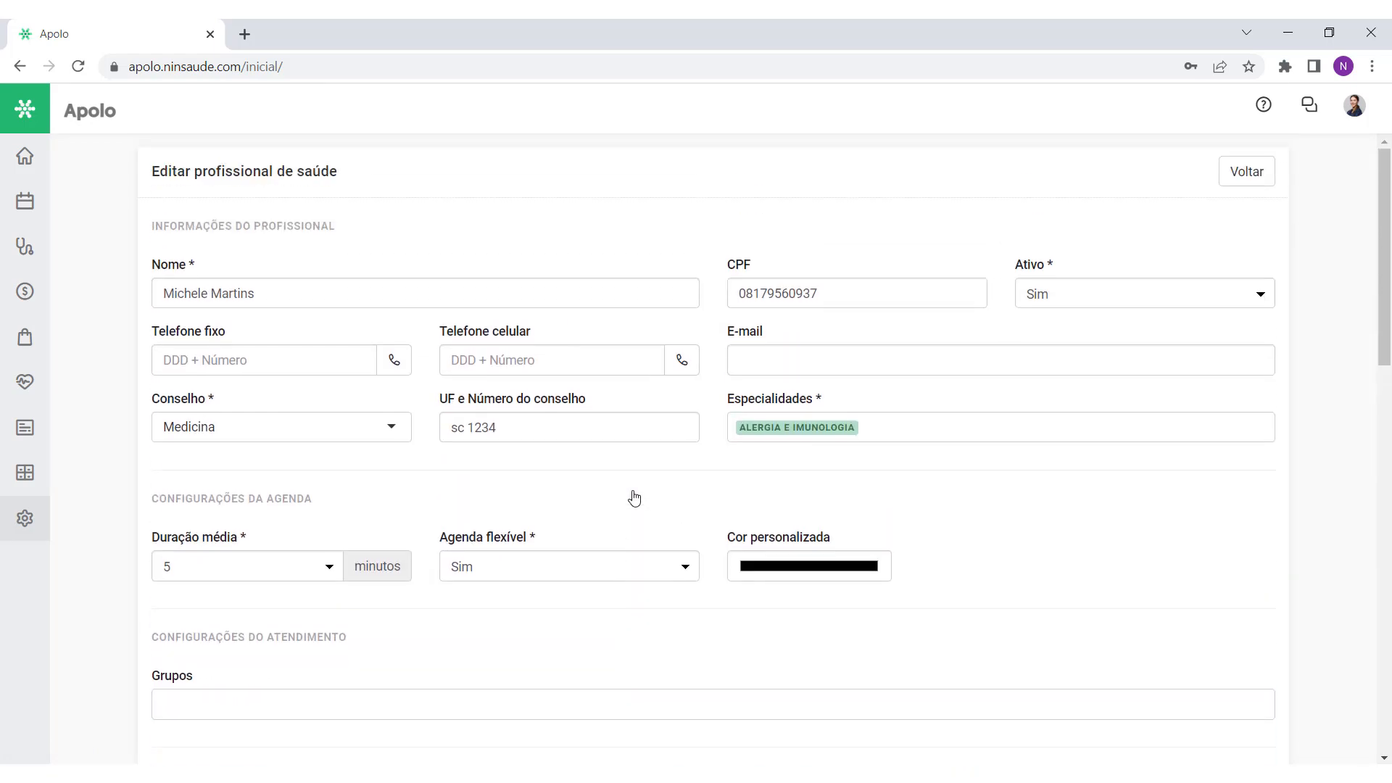
{"action": "left_click", "coordinate": [25, 156]}
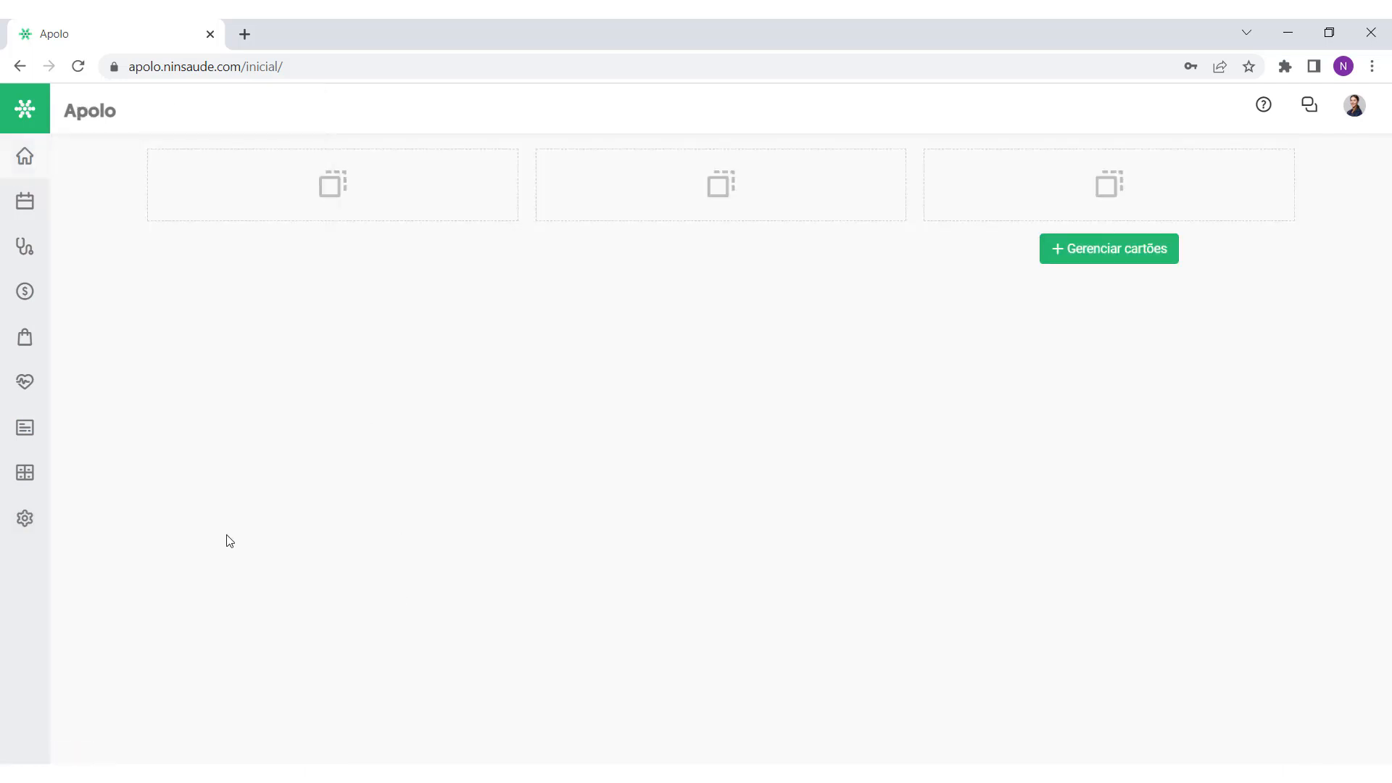
{"action": "mouse_move", "coordinate": [23, 524]}
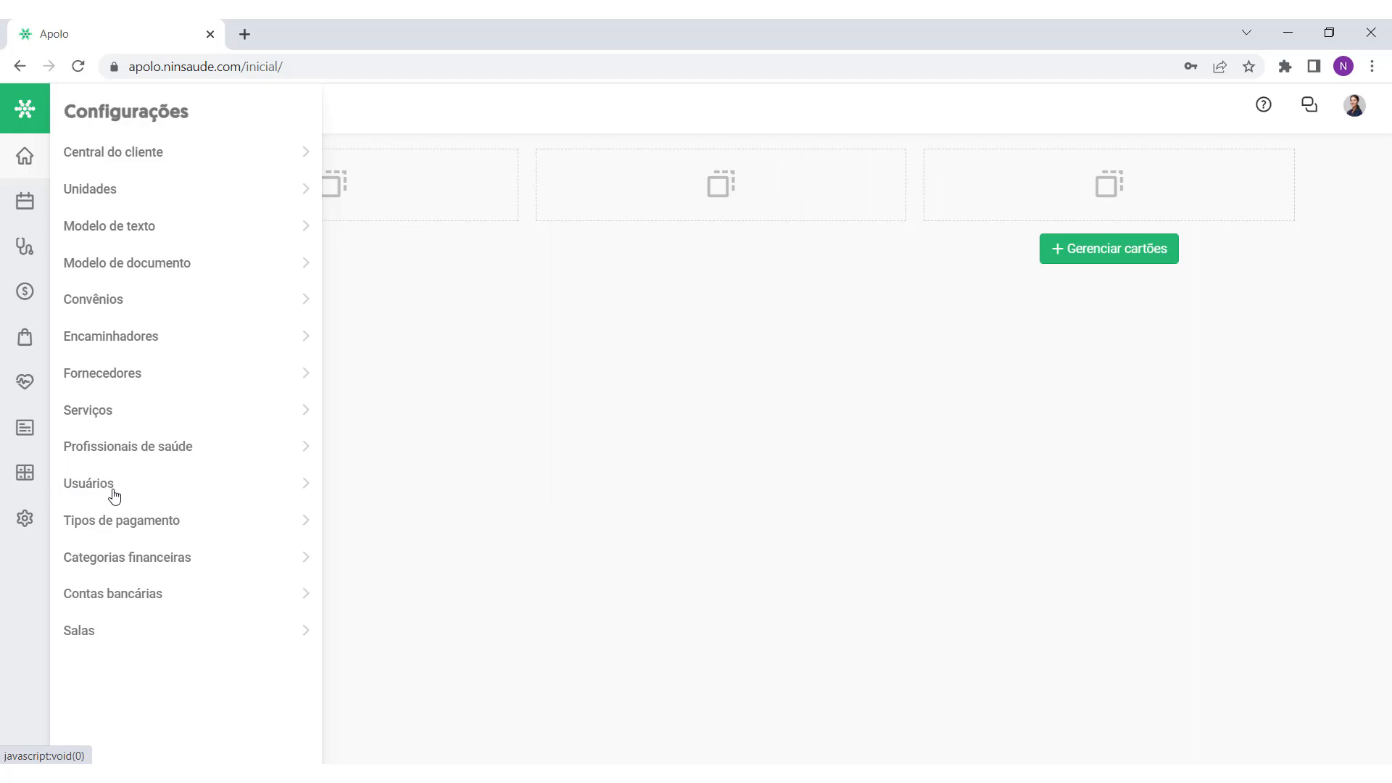
Step: Review the payment types, financial categories and Contas bancárias lists, then reopen Configurações
{"action": "left_click", "coordinate": [178, 521]}
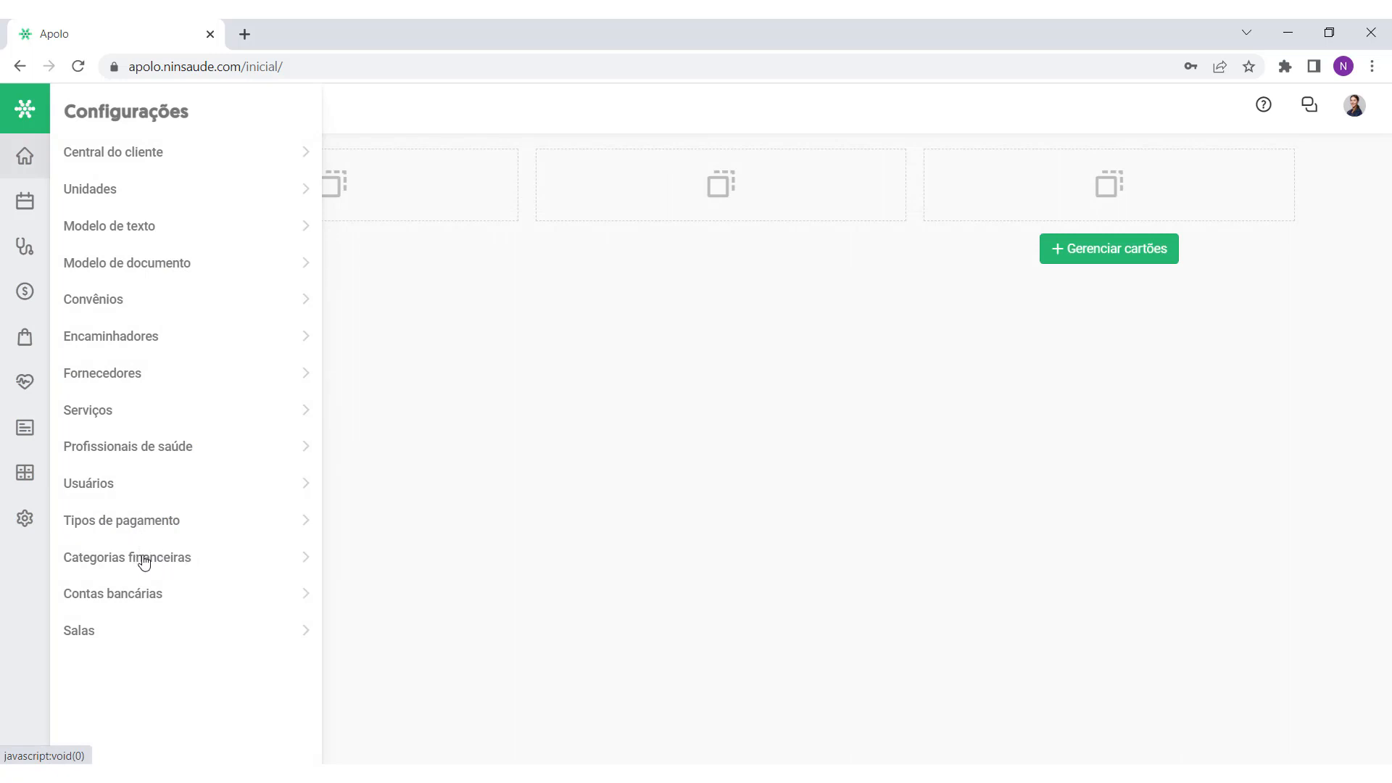
{"action": "left_click", "coordinate": [227, 563]}
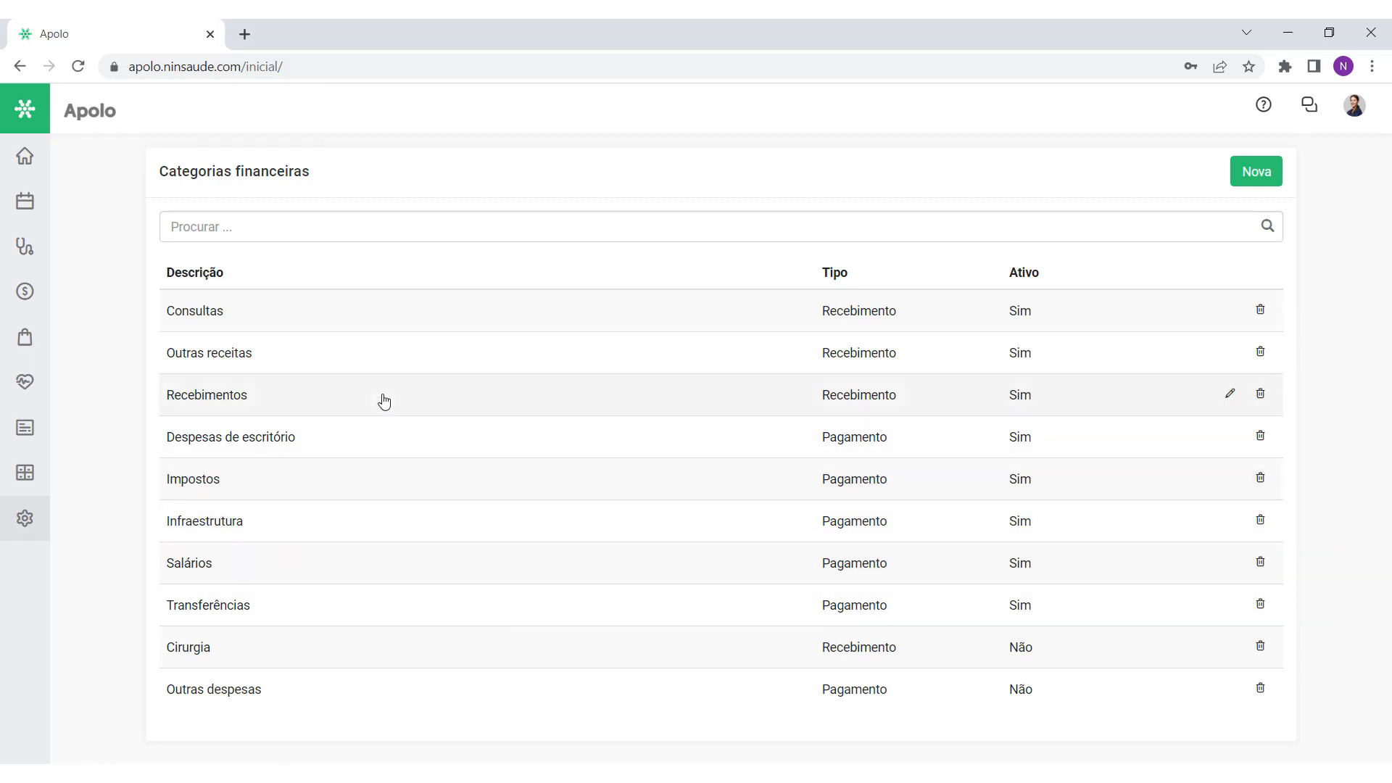
{"action": "left_click", "coordinate": [25, 158]}
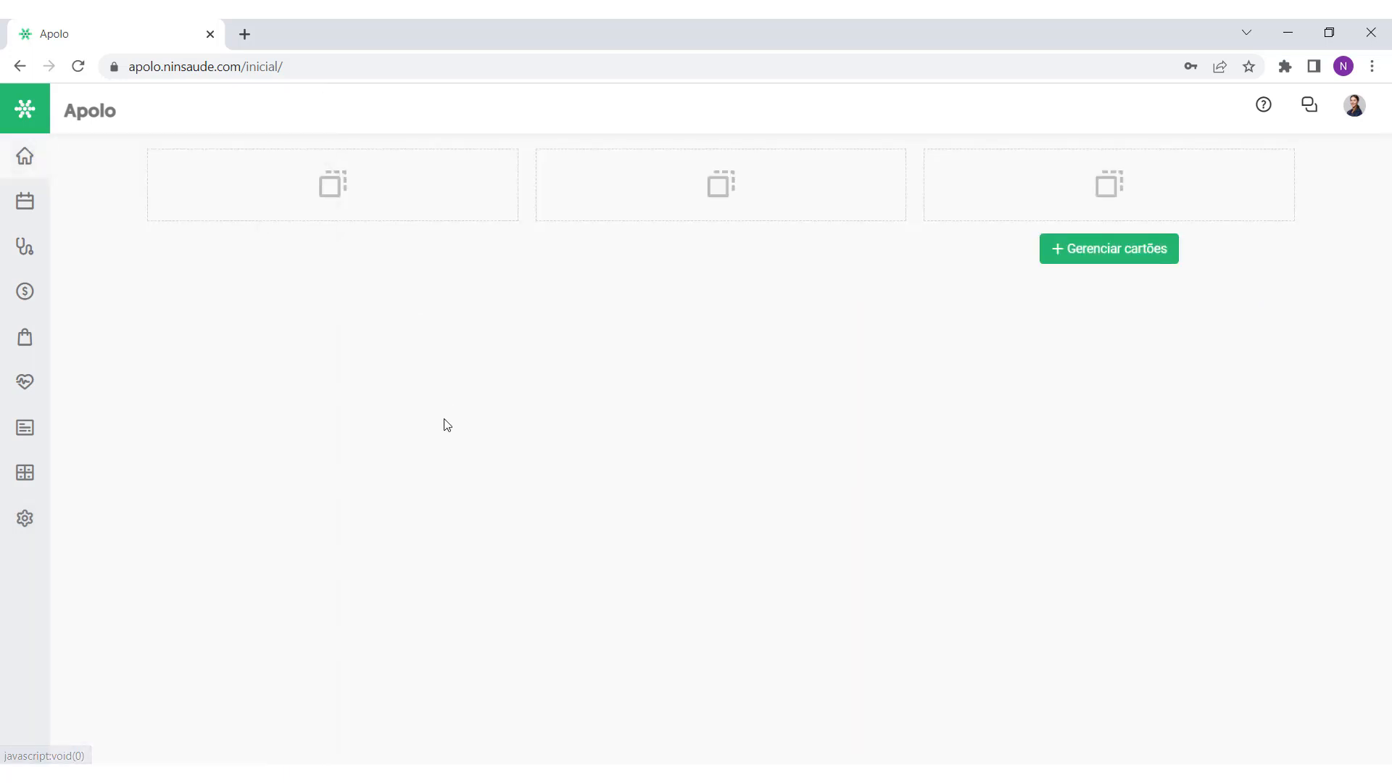
{"action": "mouse_move", "coordinate": [22, 519]}
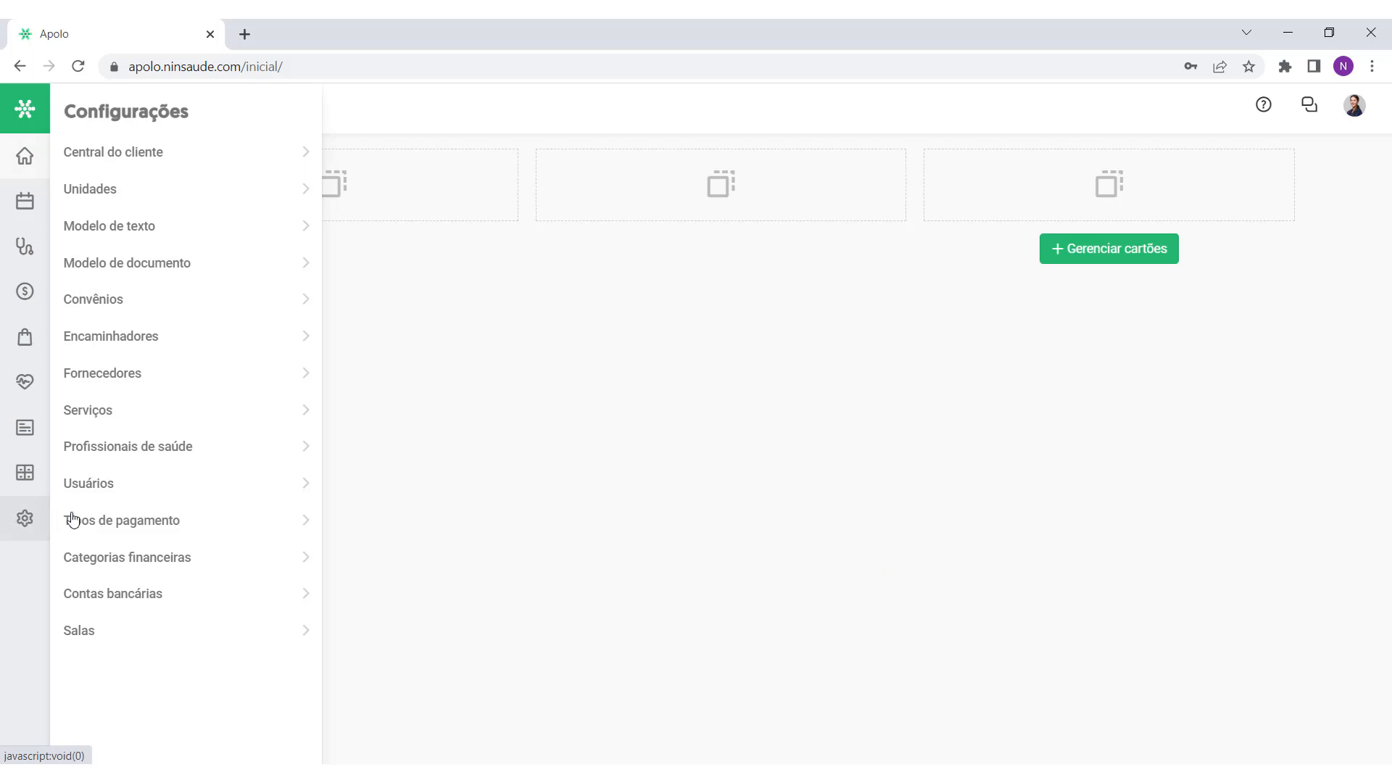
{"action": "left_click", "coordinate": [175, 599]}
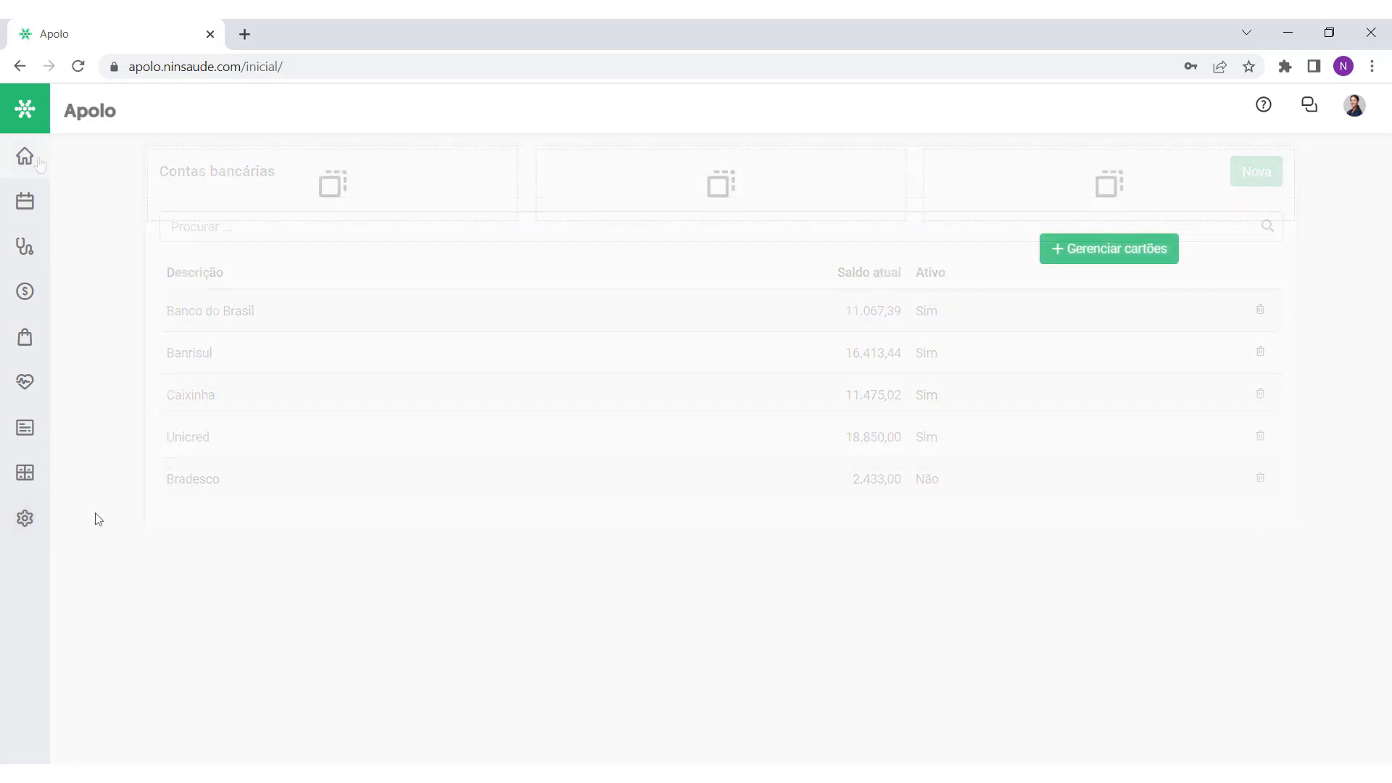
{"action": "left_click", "coordinate": [24, 518]}
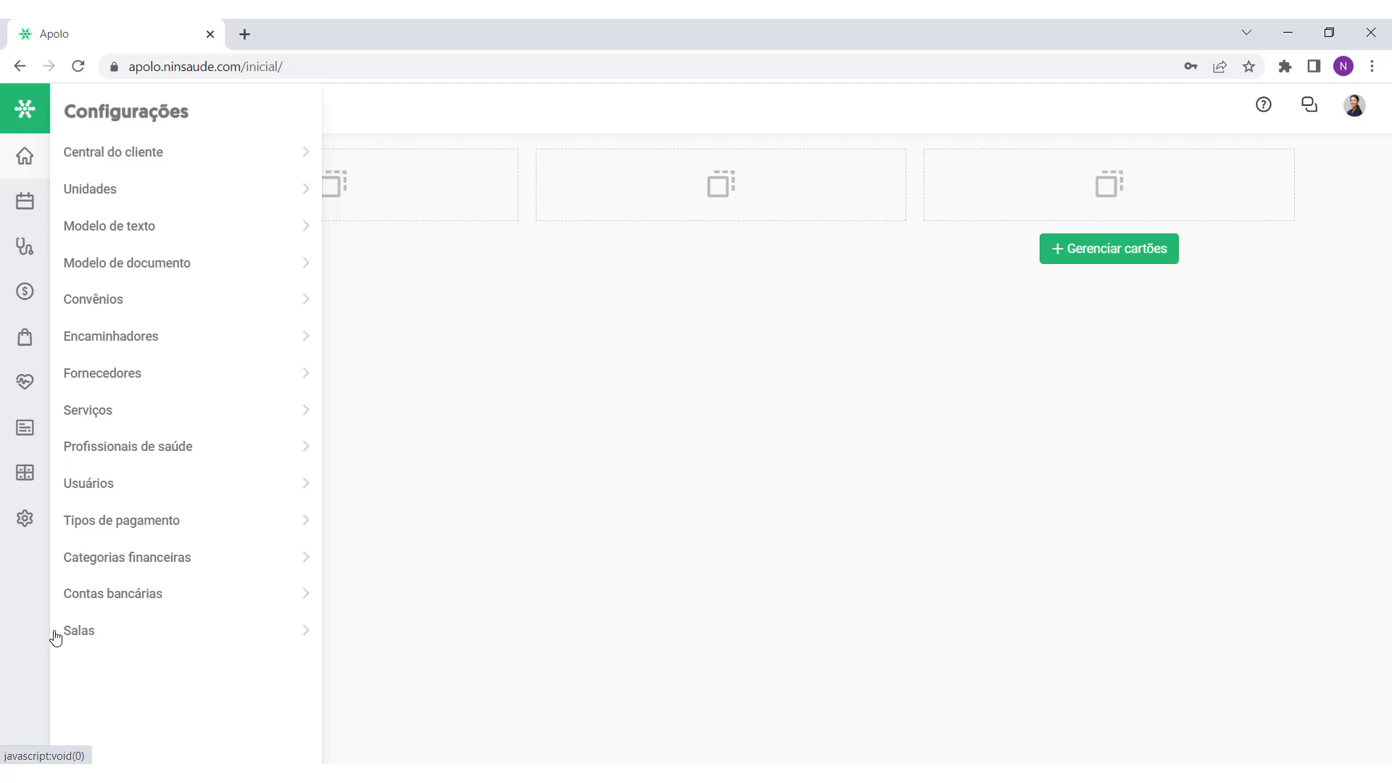
Step: Review Sala 1's settings from the Salas list, then go back to the start page
{"action": "left_click", "coordinate": [168, 630]}
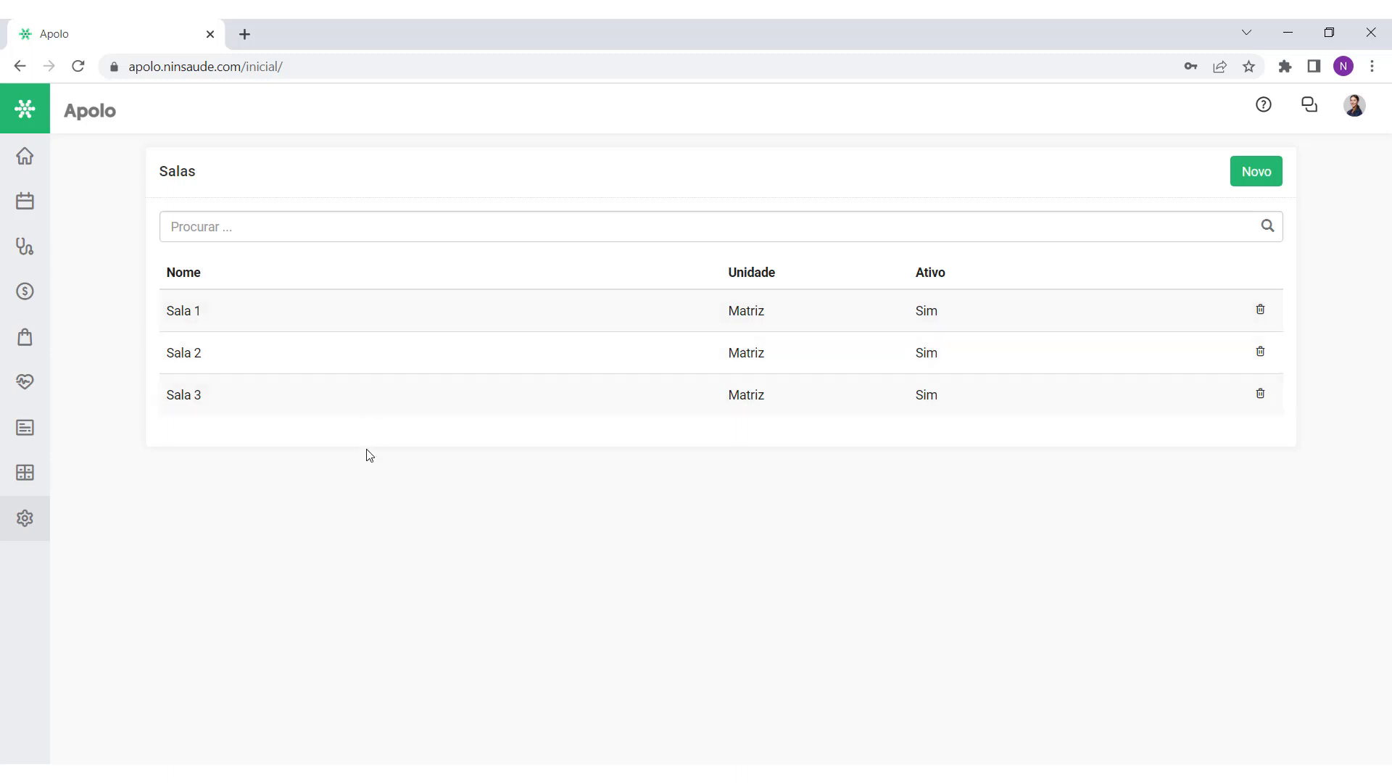
{"action": "left_click", "coordinate": [385, 321]}
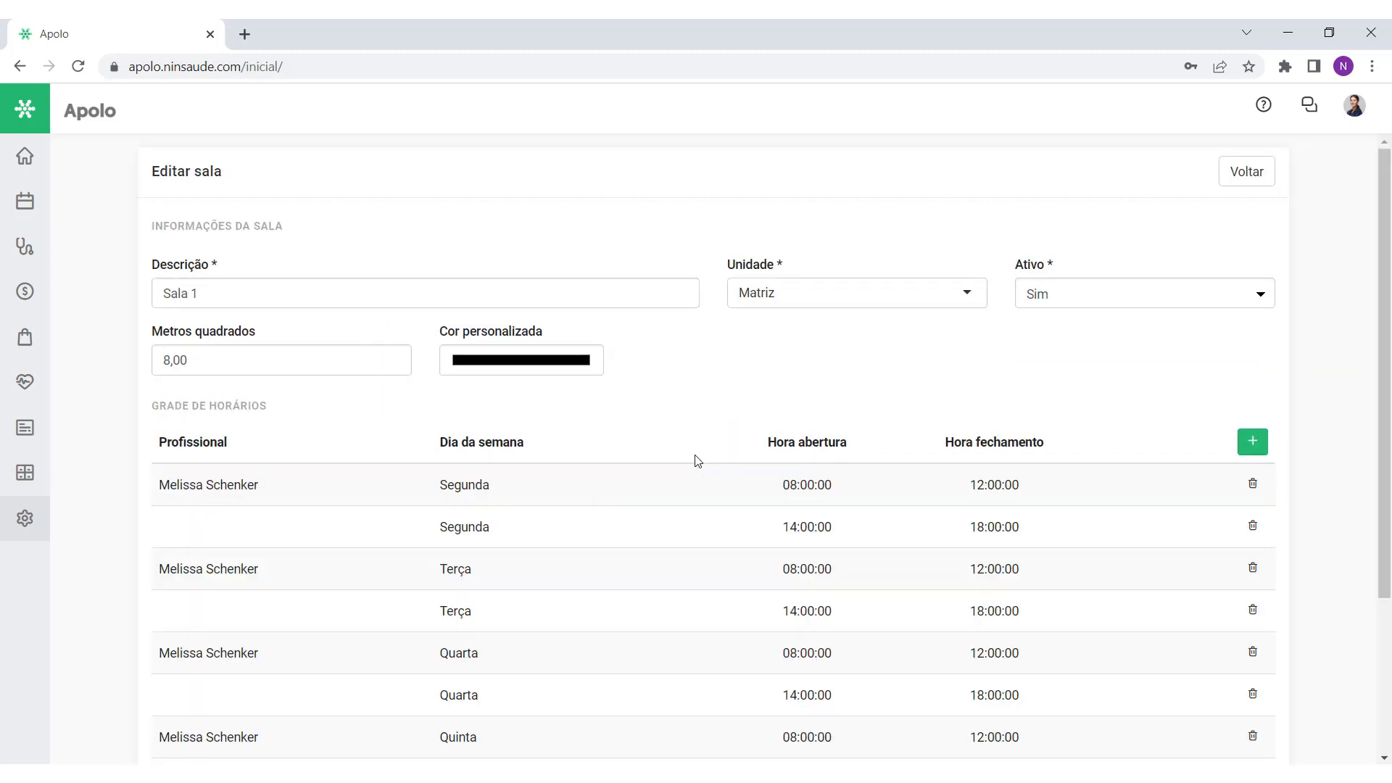
{"action": "scroll", "coordinate": [697, 462], "scroll_direction": "down", "scroll_amount": 3}
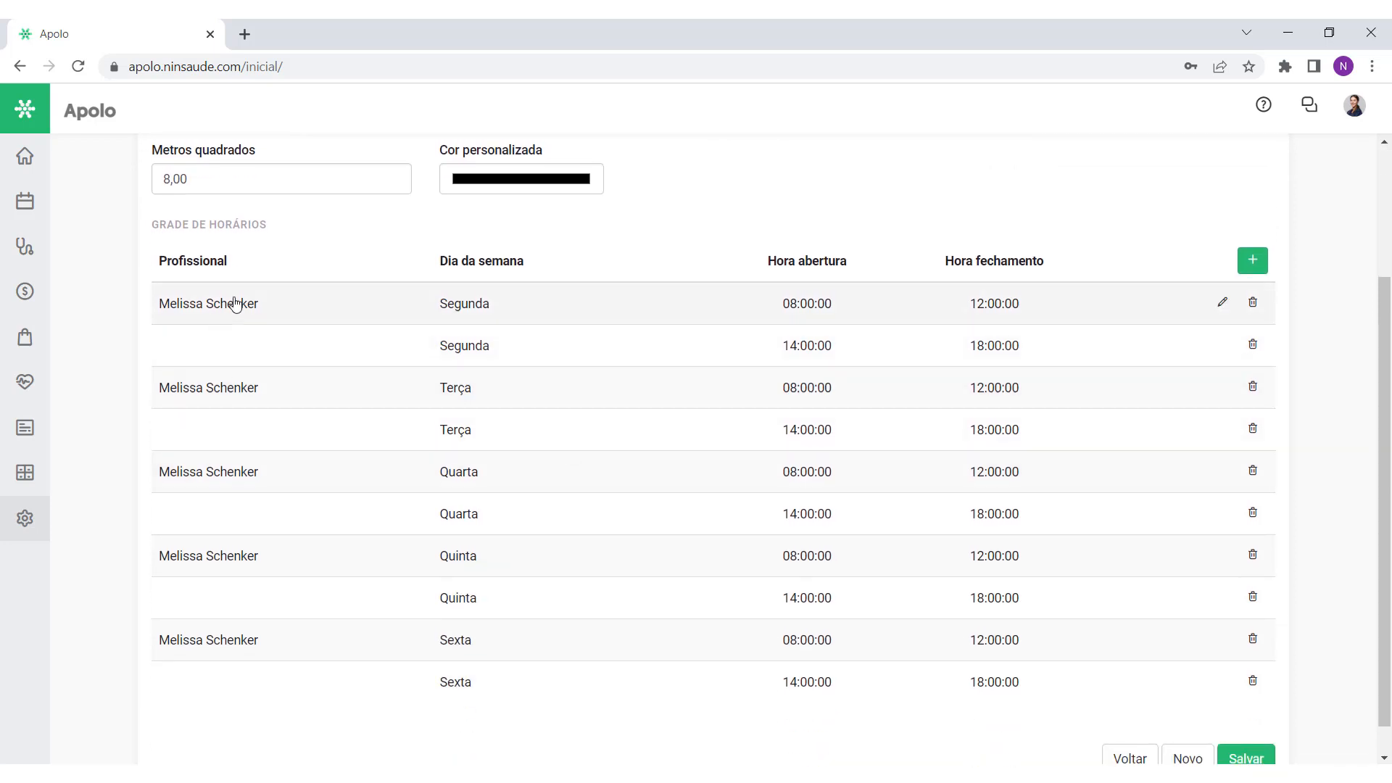
{"action": "scroll", "coordinate": [792, 355], "scroll_direction": "down", "scroll_amount": 1}
{"action": "scroll", "coordinate": [791, 356], "scroll_direction": "up", "scroll_amount": 3}
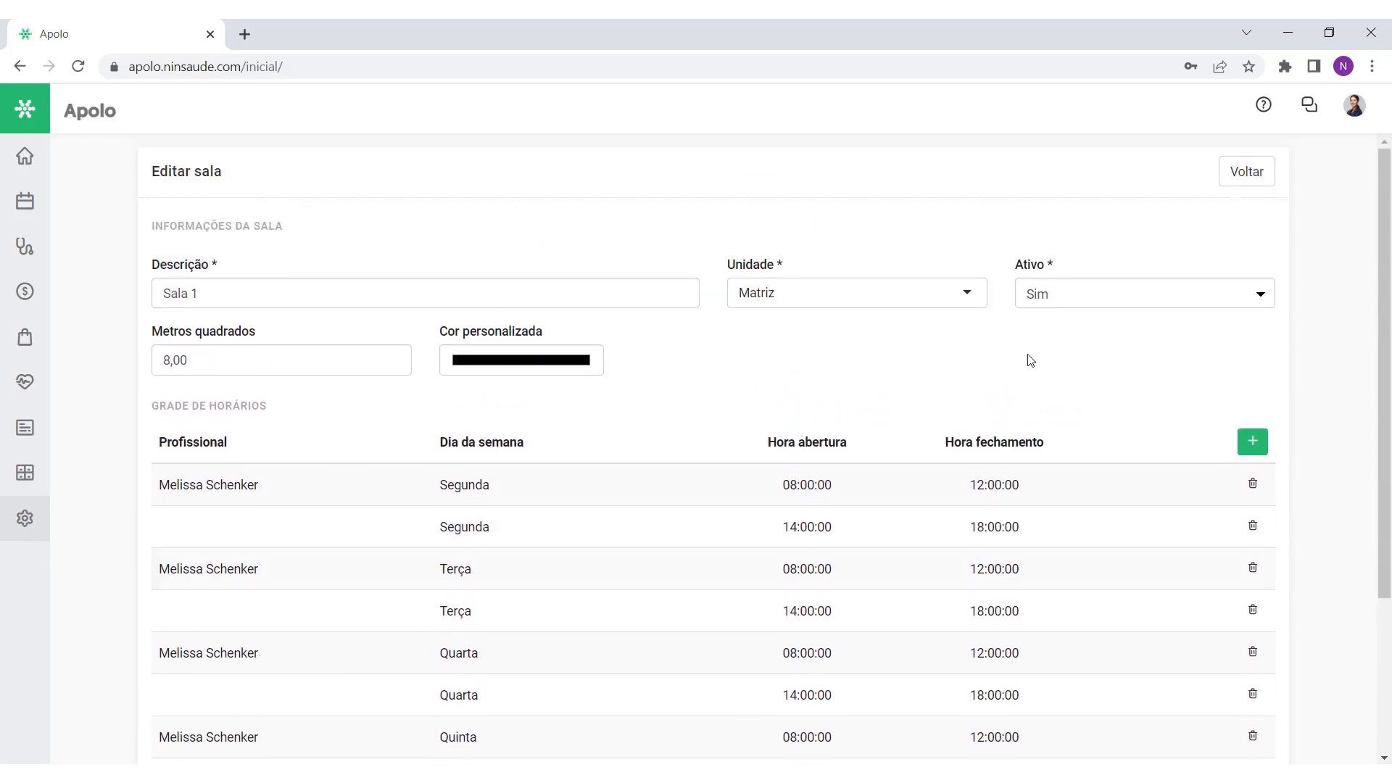
{"action": "left_click", "coordinate": [1247, 172]}
{"action": "left_click", "coordinate": [42, 159]}
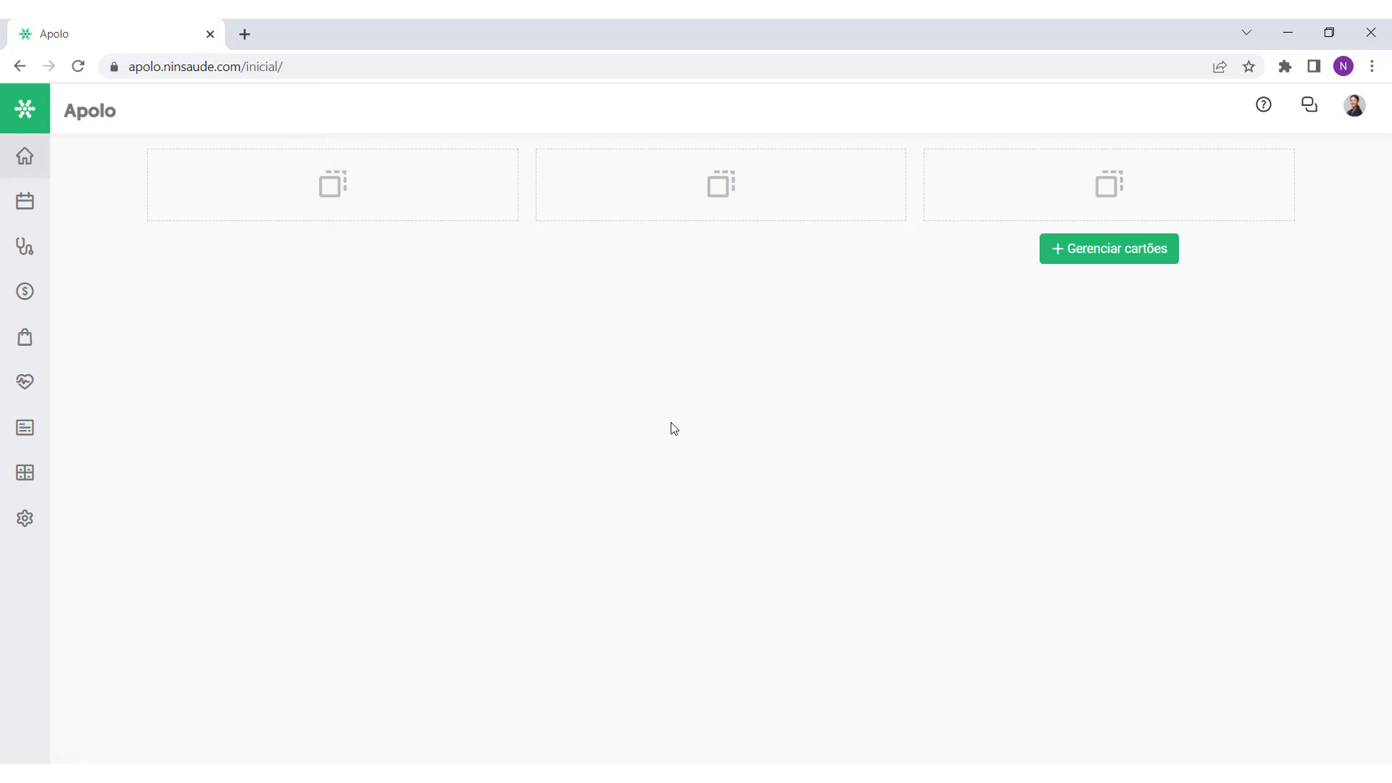
{"action": "mouse_move", "coordinate": [32, 521]}
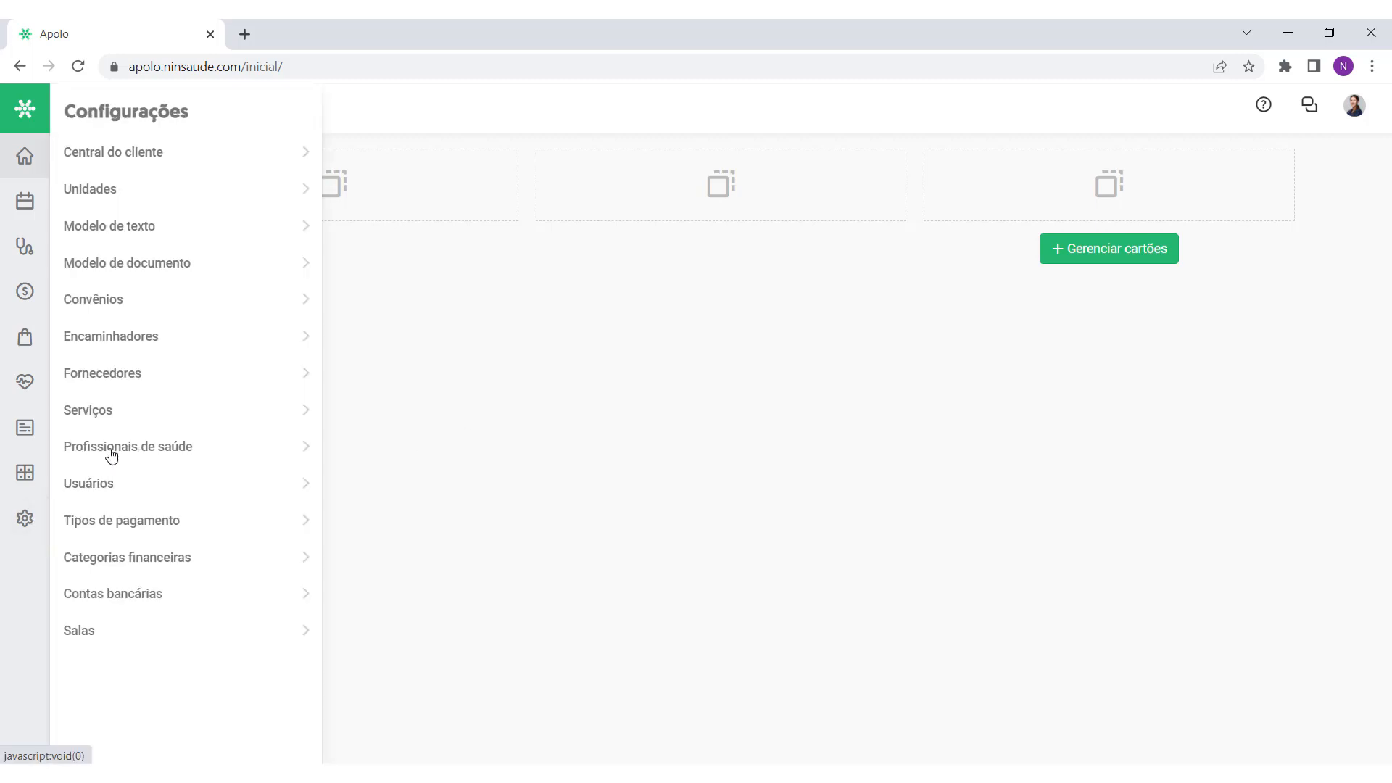
Step: Create a new health professional record and enter the professional's full name
{"action": "left_click", "coordinate": [166, 447]}
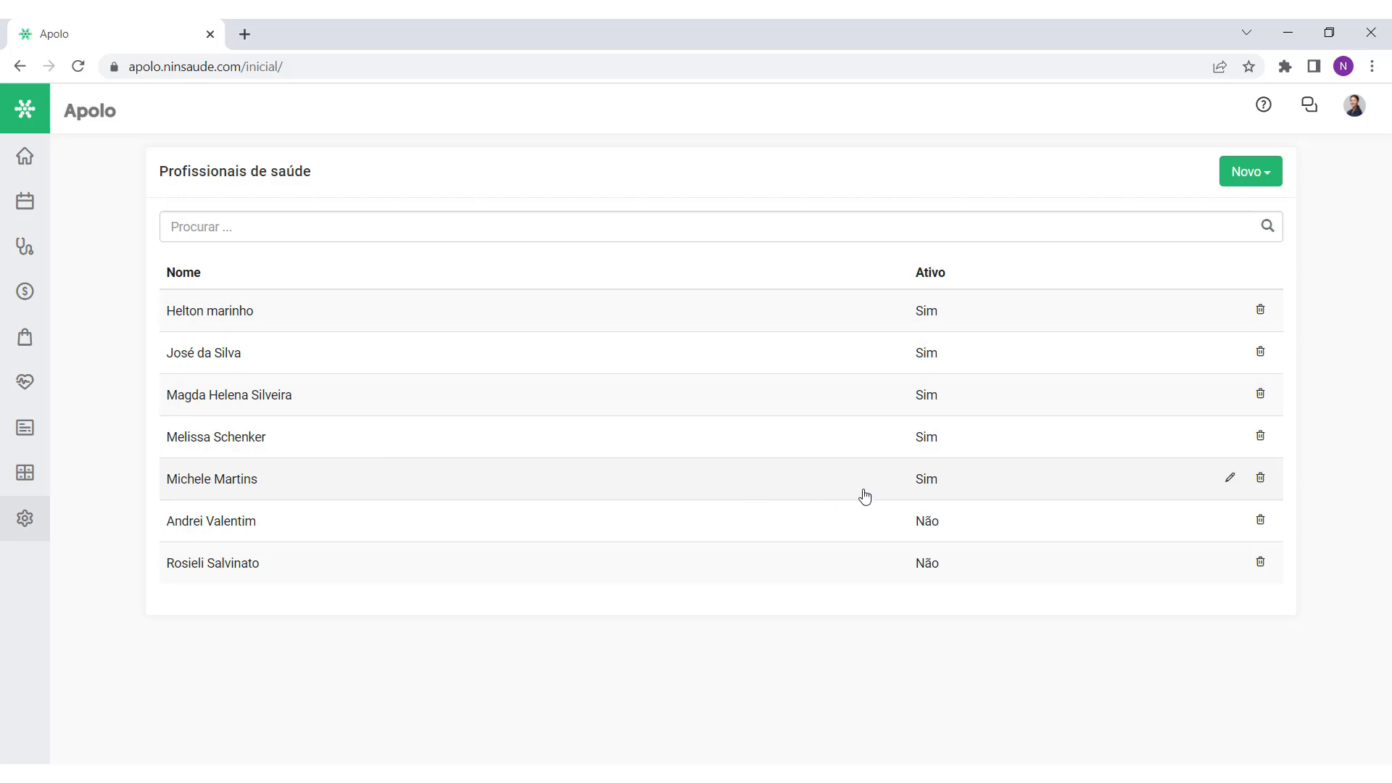
{"action": "left_click", "coordinate": [1267, 180]}
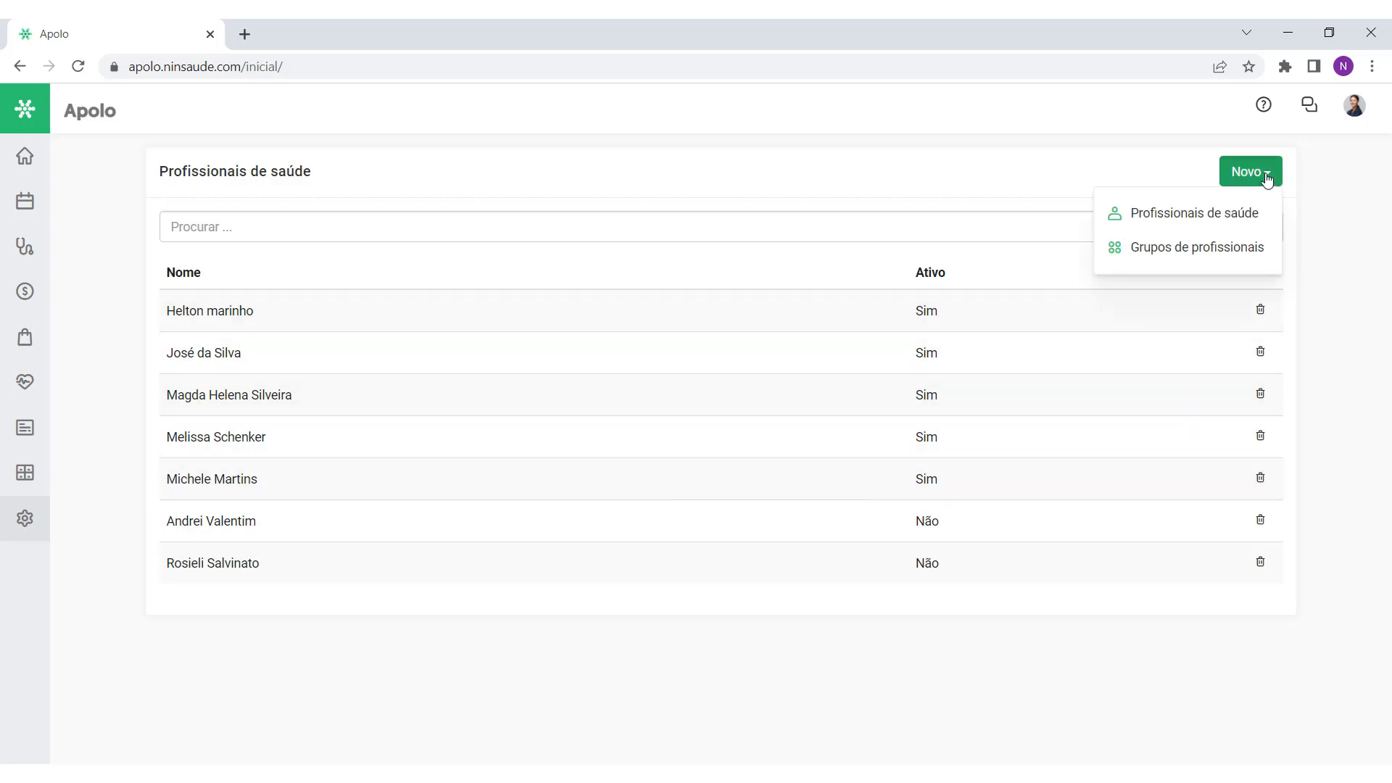
{"action": "left_click", "coordinate": [1201, 222]}
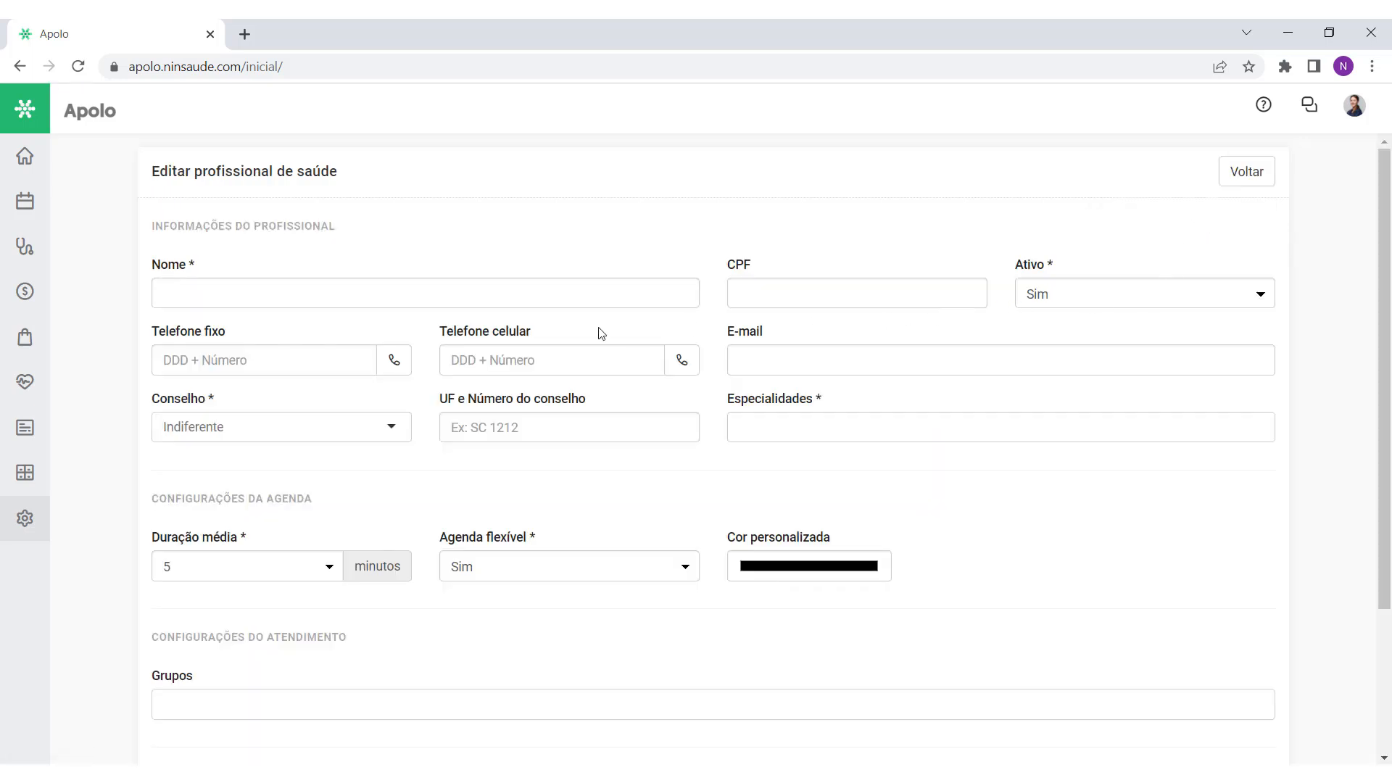
{"action": "left_click", "coordinate": [239, 292]}
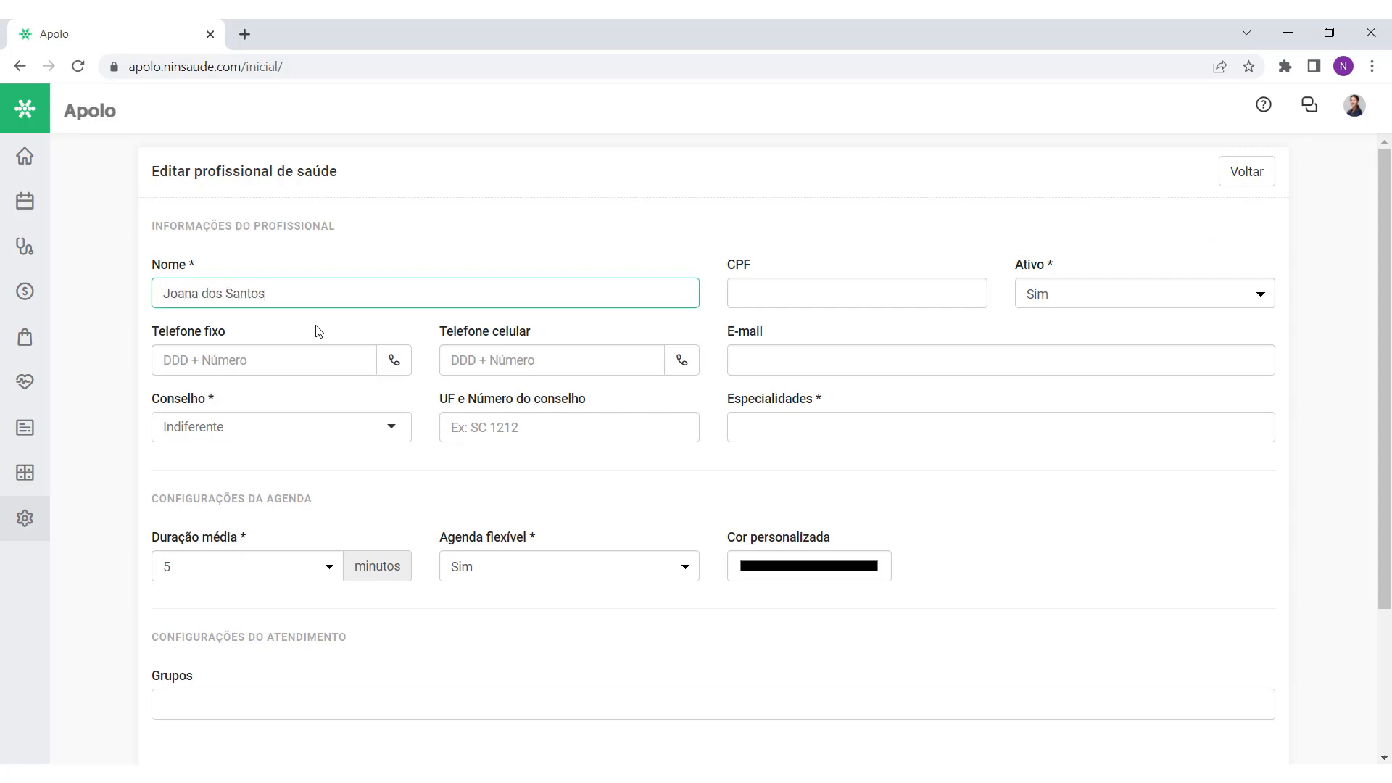
{"action": "double_click", "coordinate": [734, 268]}
Step: Set the professional's council to Medicina
{"action": "triple_click", "coordinate": [171, 341]}
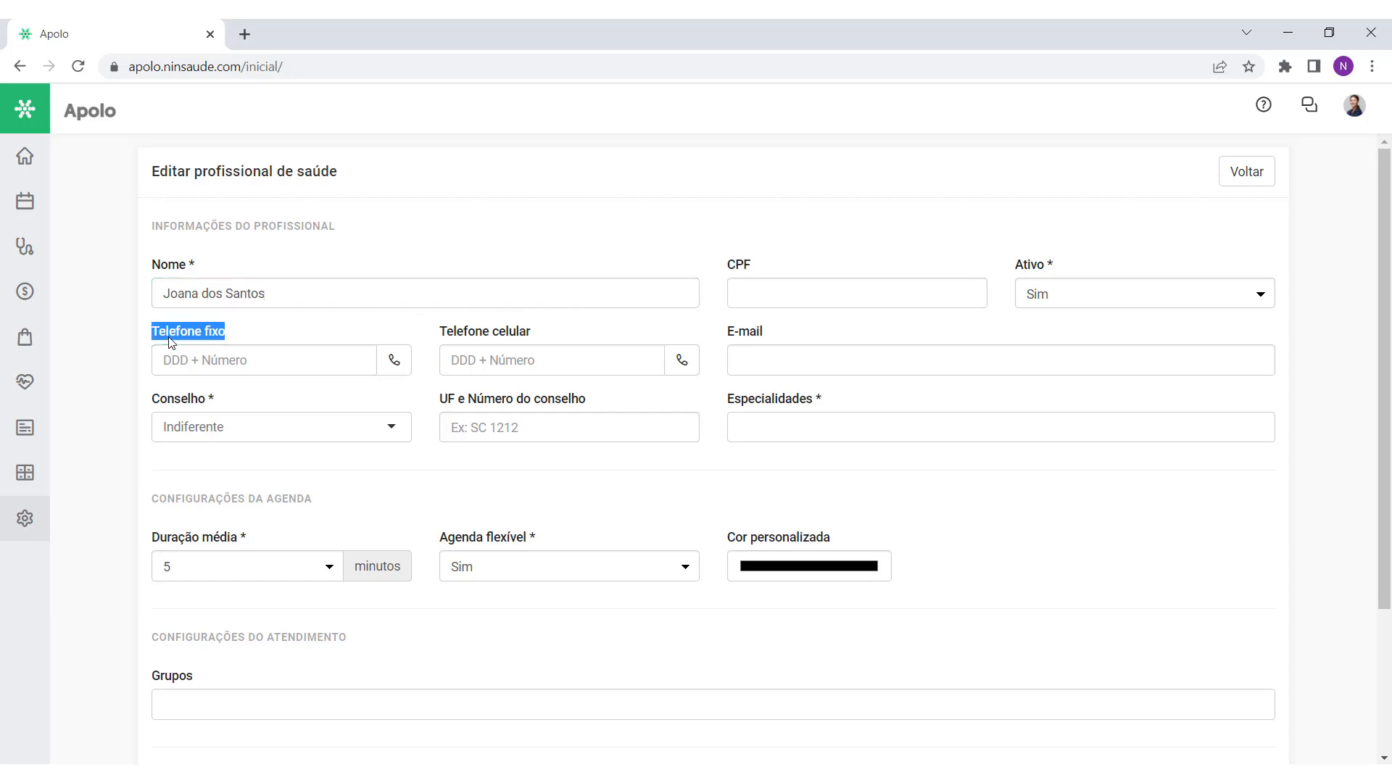
{"action": "left_click", "coordinate": [316, 325]}
{"action": "left_click", "coordinate": [174, 406]}
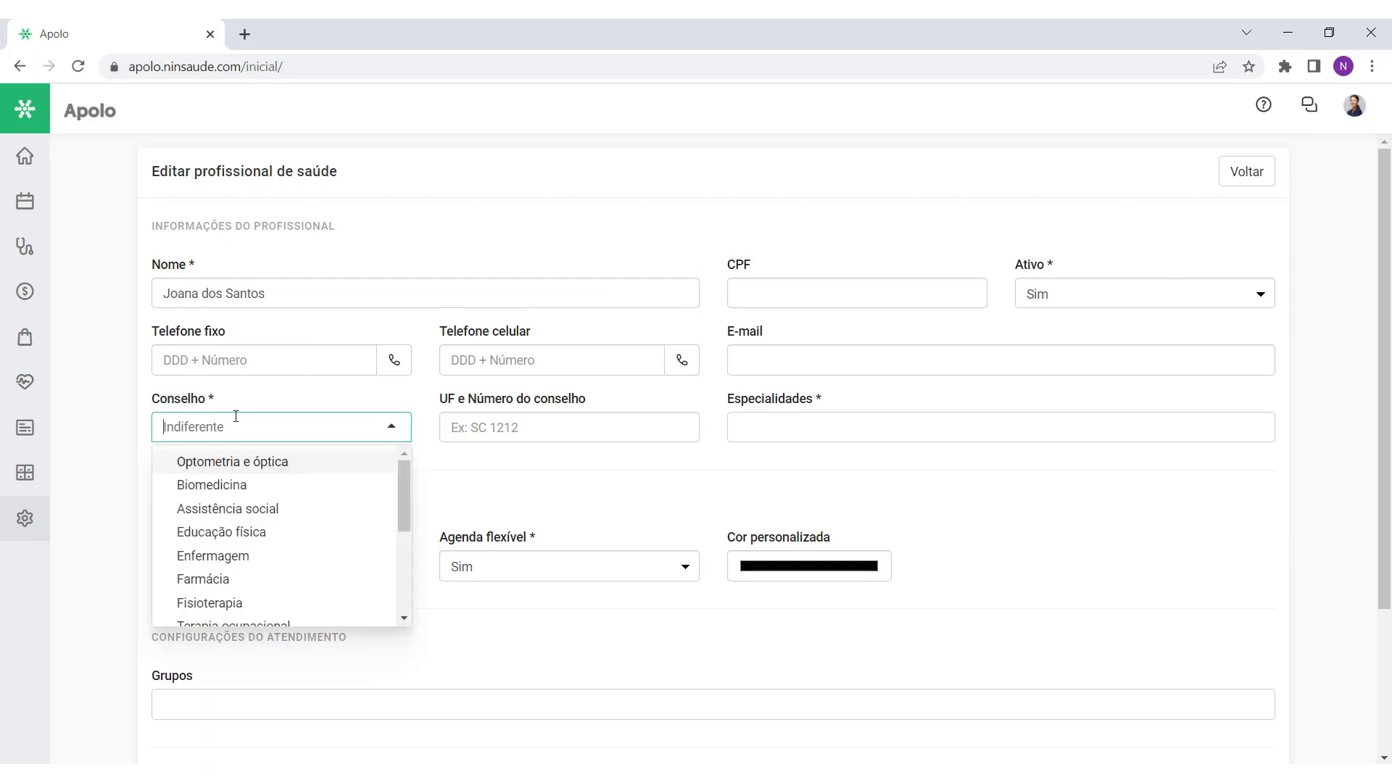
{"action": "scroll", "coordinate": [270, 478], "scroll_direction": "down", "scroll_amount": 3}
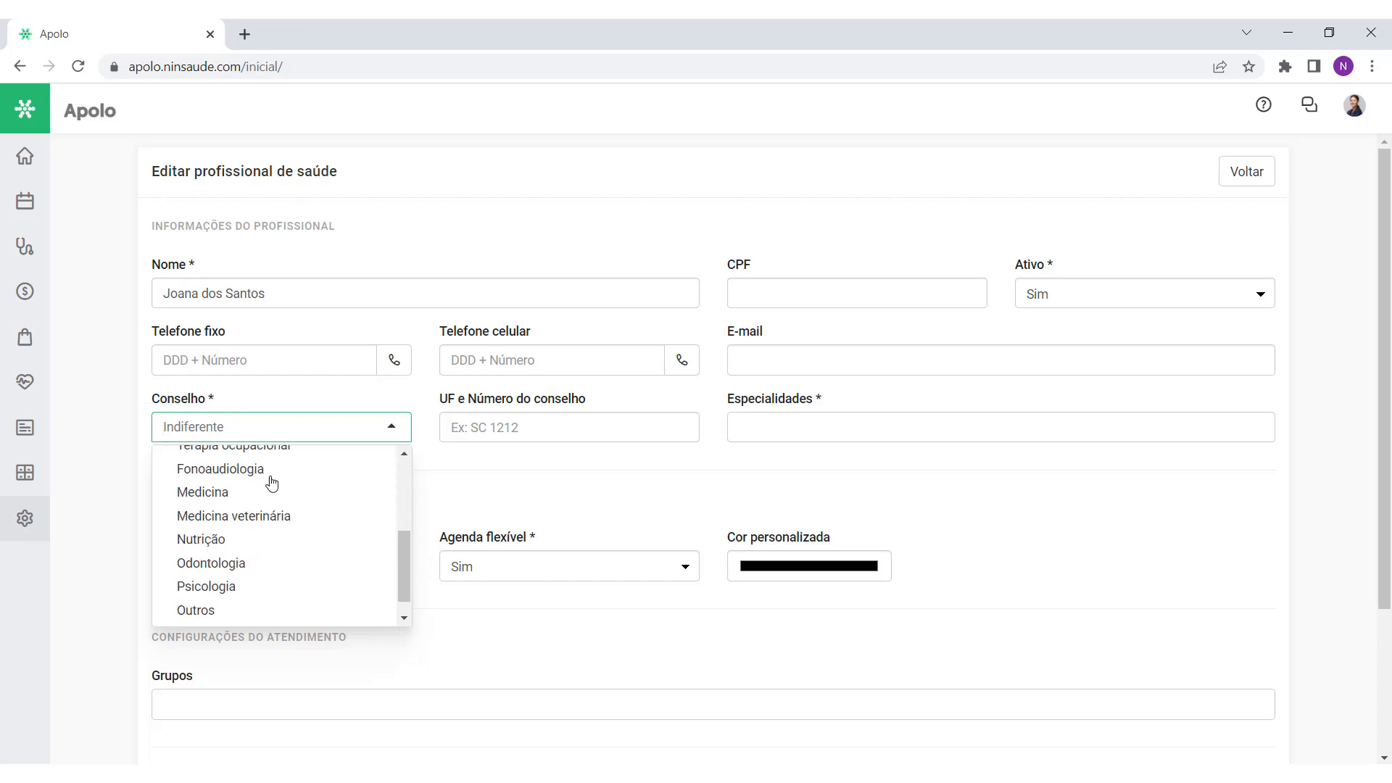
{"action": "left_click", "coordinate": [203, 492]}
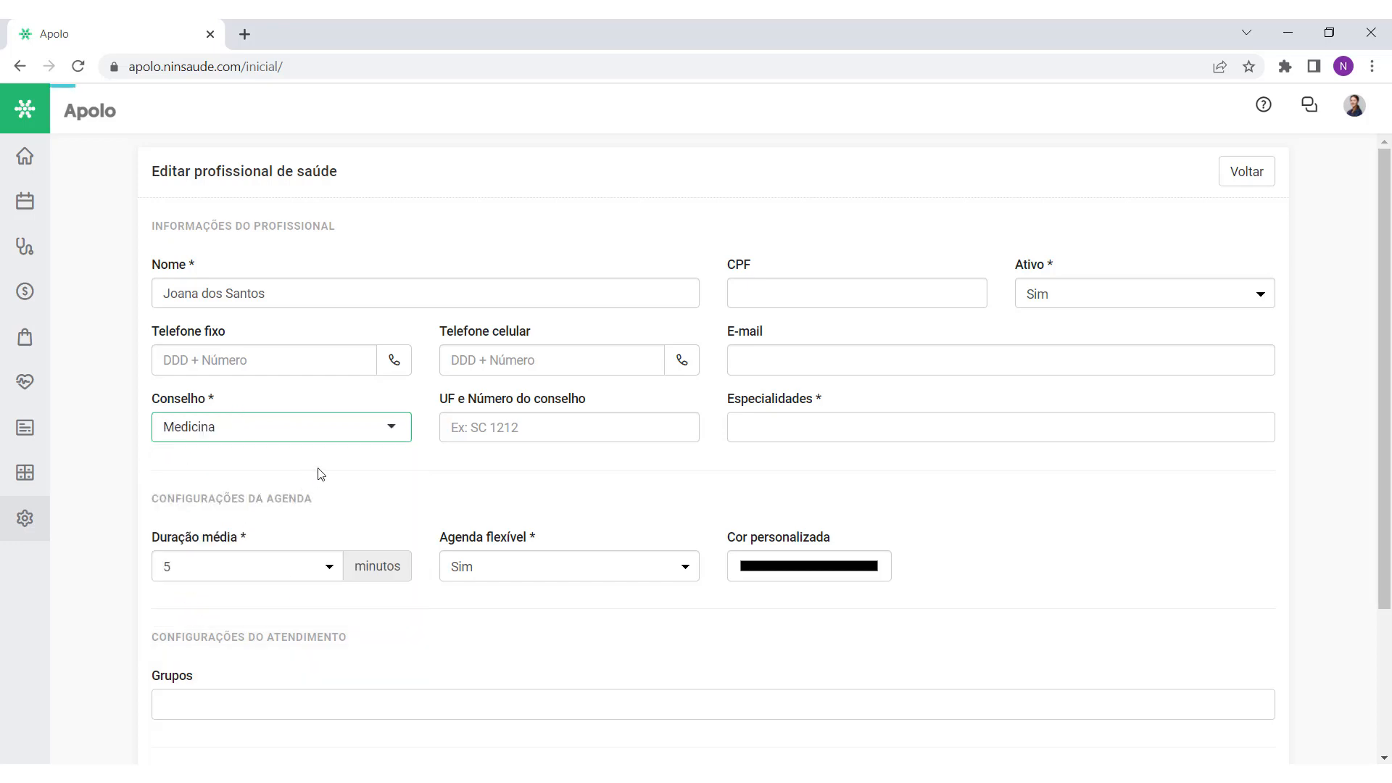
Step: Enter the council state (UF) and registration number
{"action": "left_click_drag", "start_coordinate": [439, 398], "coordinate": [497, 396]}
{"action": "left_click", "coordinate": [585, 391]}
{"action": "triple_click", "coordinate": [587, 396]}
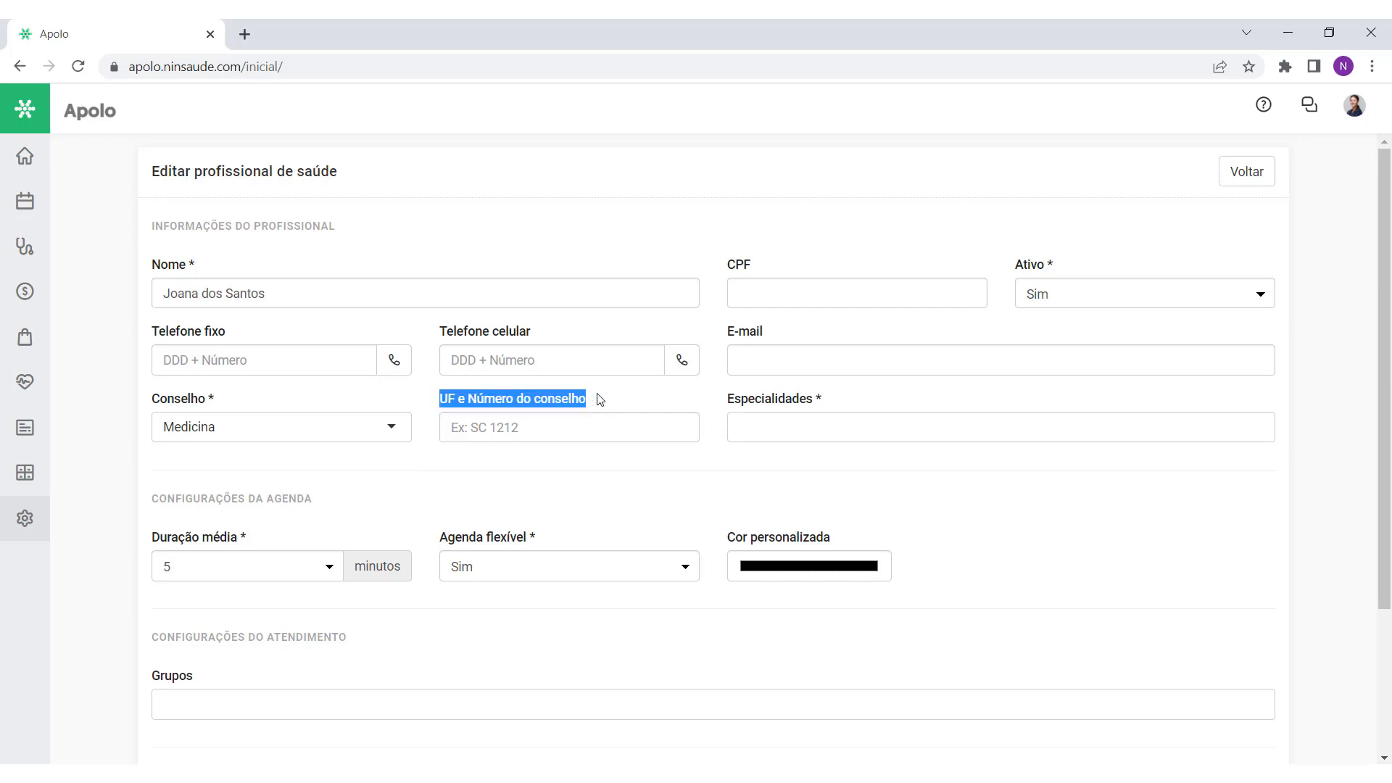
{"action": "left_click", "coordinate": [519, 423]}
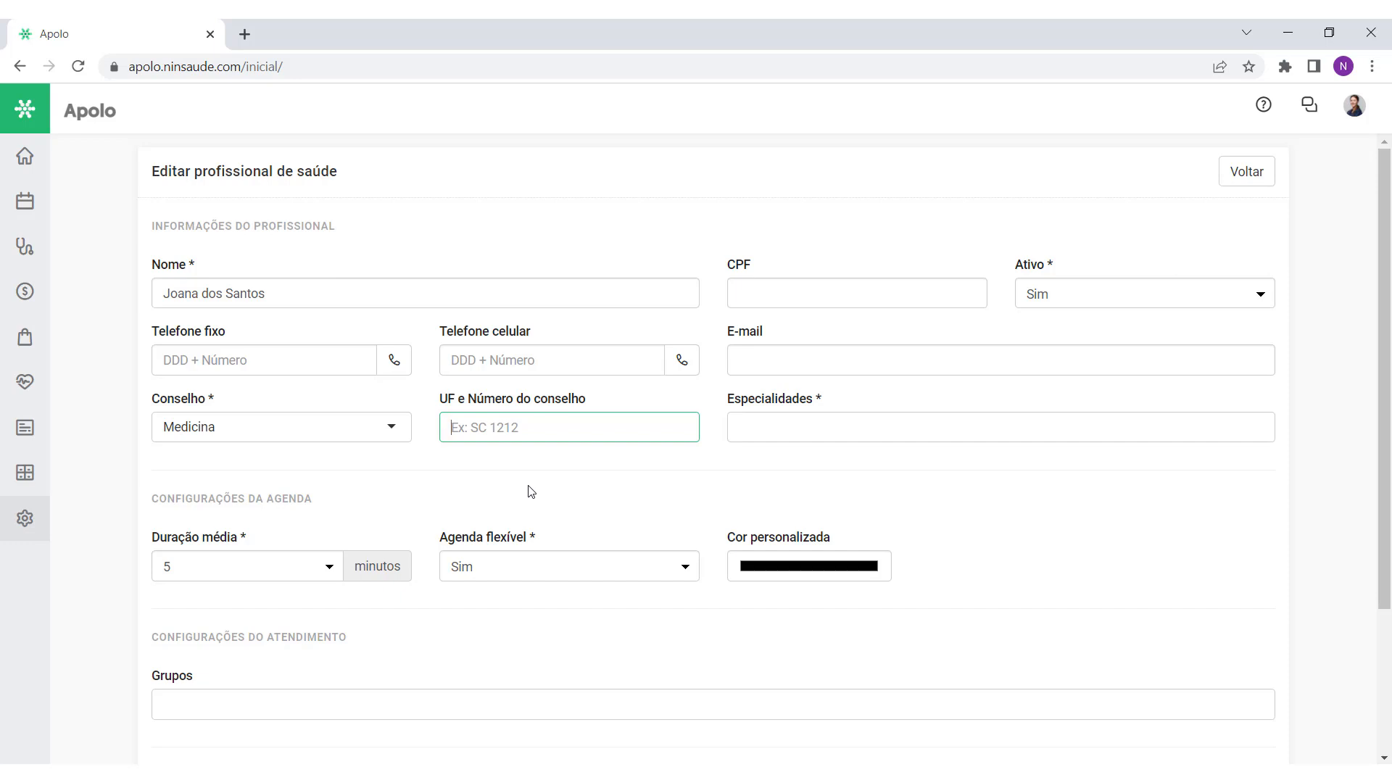
{"action": "type", "text": "SC 1234"}
{"action": "left_click_drag", "start_coordinate": [508, 436], "coordinate": [425, 429]}
{"action": "left_click", "coordinate": [468, 432]}
Step: Add Cardiologia and Cardiologia pediátrica as specialties
{"action": "left_click", "coordinate": [822, 427]}
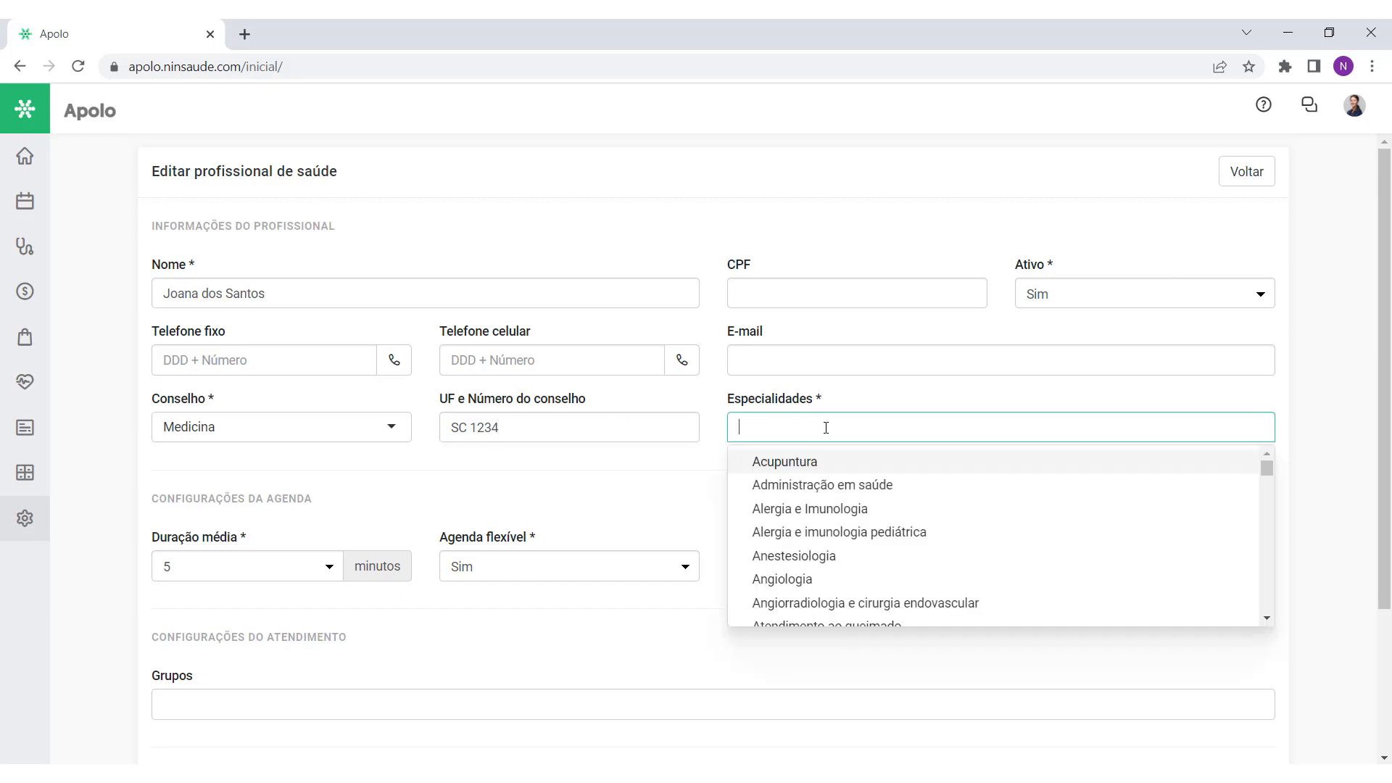
{"action": "scroll", "coordinate": [852, 535], "scroll_direction": "down", "scroll_amount": 1}
{"action": "scroll", "coordinate": [852, 534], "scroll_direction": "down", "scroll_amount": 2}
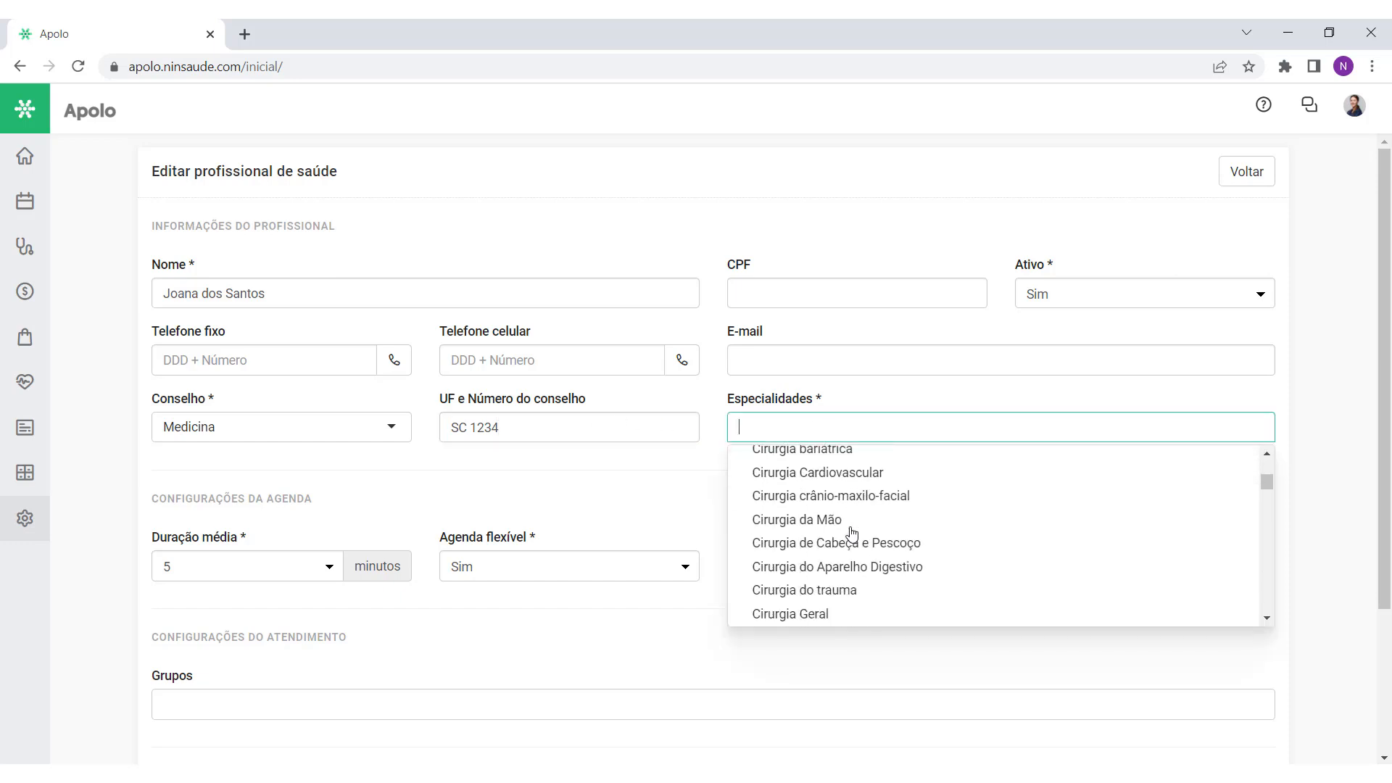
{"action": "scroll", "coordinate": [848, 530], "scroll_direction": "up", "scroll_amount": 1}
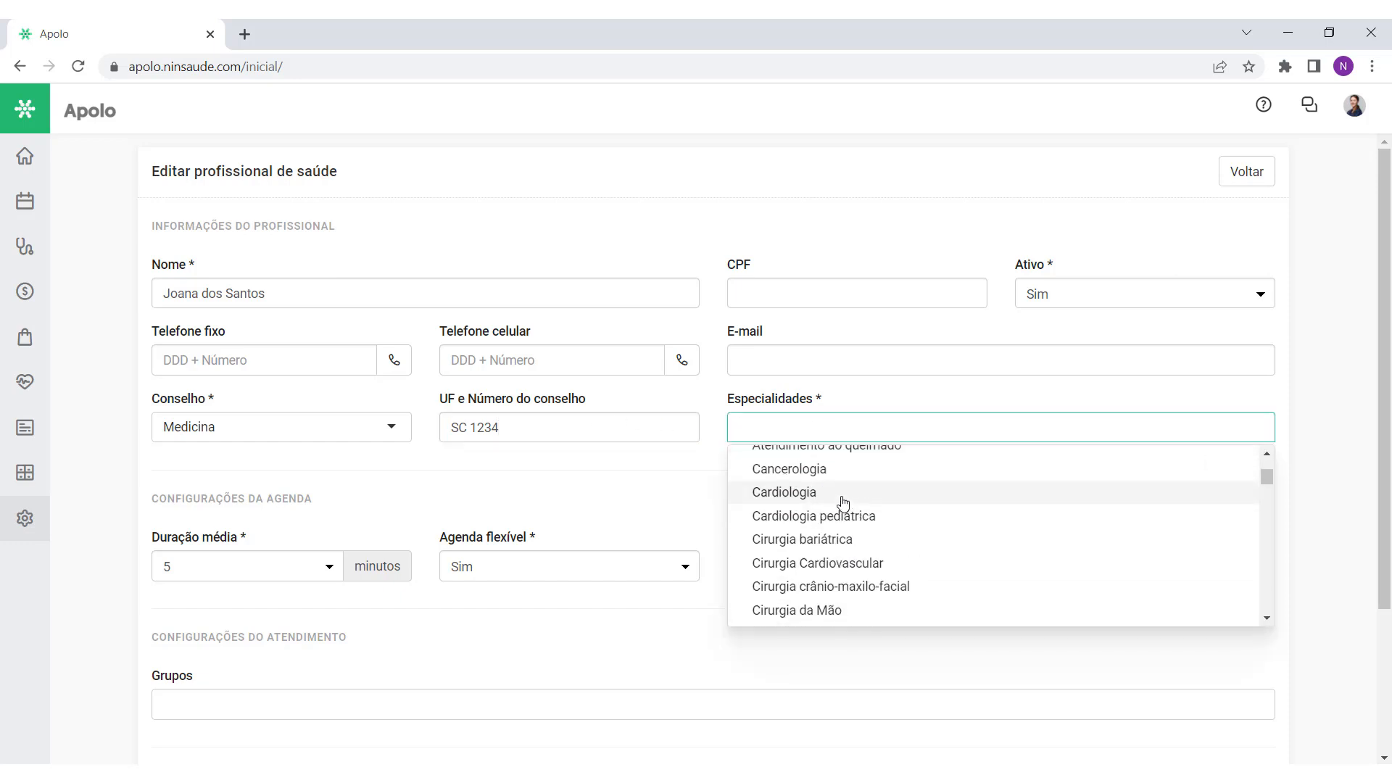
{"action": "left_click", "coordinate": [843, 506]}
{"action": "scroll", "coordinate": [863, 515], "scroll_direction": "down", "scroll_amount": 2}
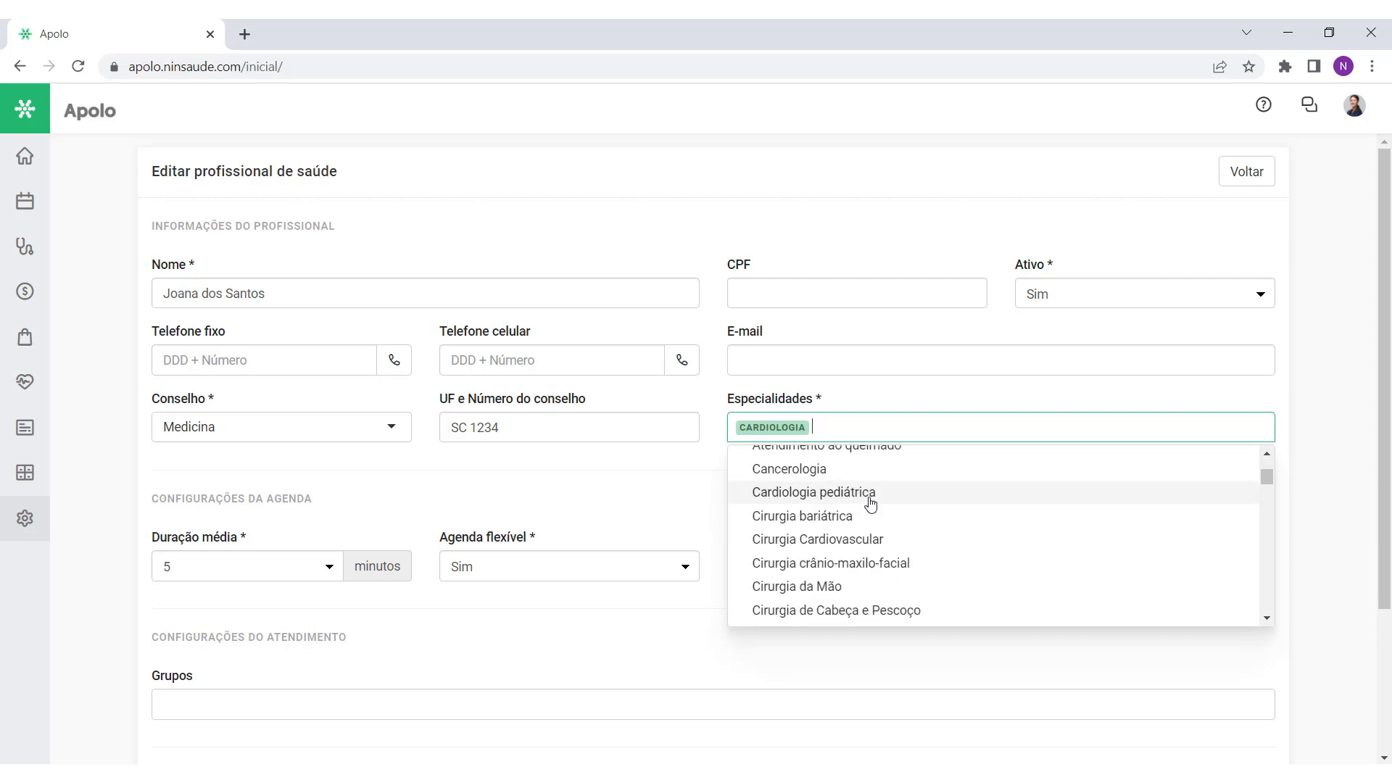
{"action": "left_click", "coordinate": [870, 498]}
{"action": "left_click", "coordinate": [966, 409]}
Step: Set Duração média to 30 minutos
{"action": "scroll", "coordinate": [948, 469], "scroll_direction": "down", "scroll_amount": 3}
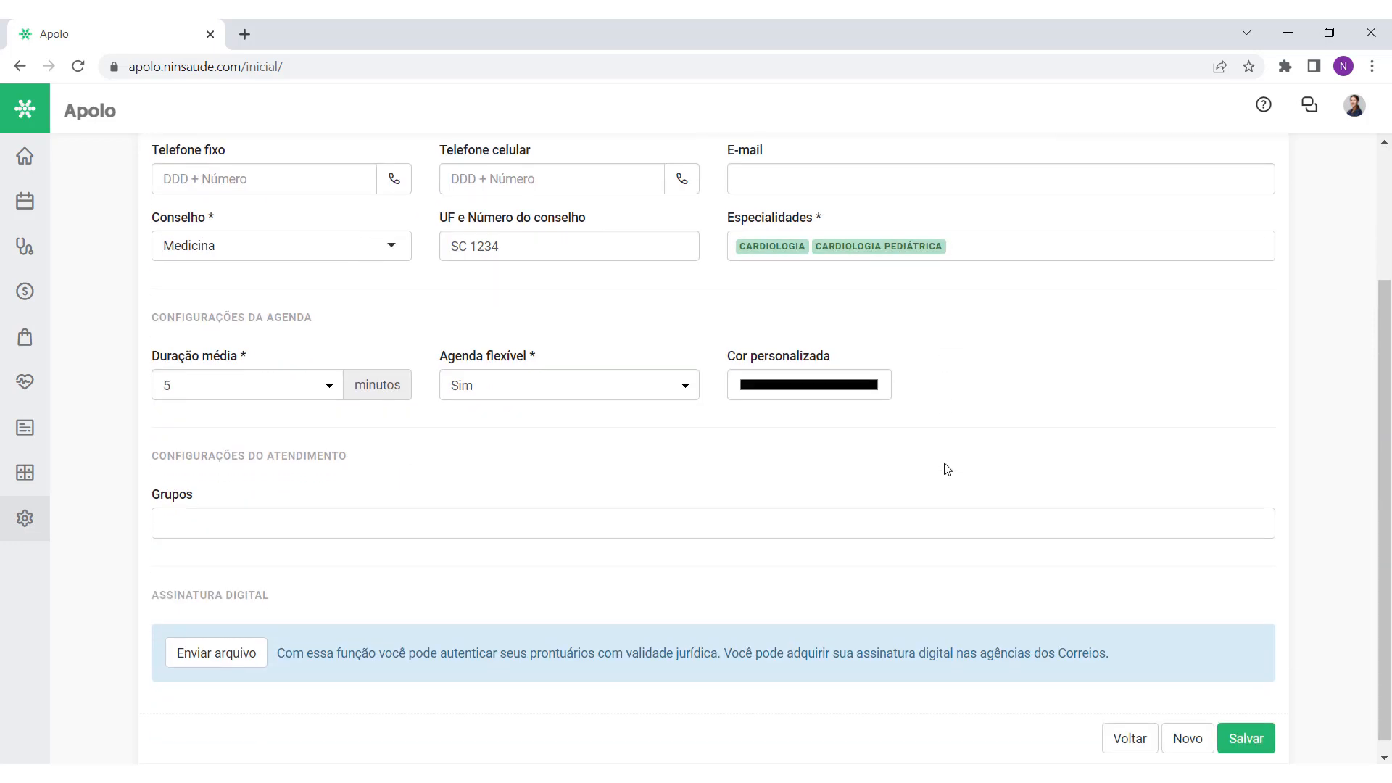
{"action": "left_click_drag", "start_coordinate": [239, 360], "coordinate": [147, 364]}
{"action": "left_click", "coordinate": [331, 385]}
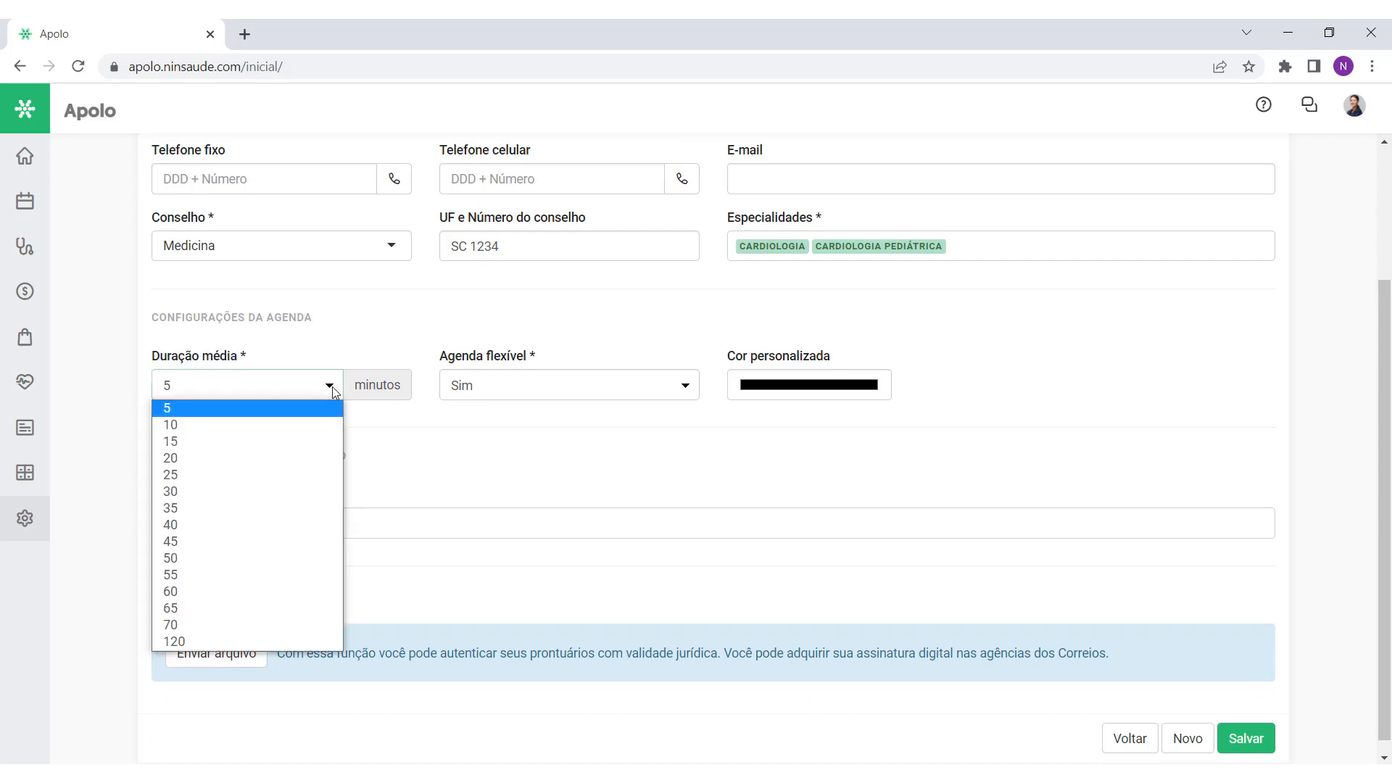
{"action": "left_click", "coordinate": [291, 492]}
{"action": "left_click", "coordinate": [290, 411]}
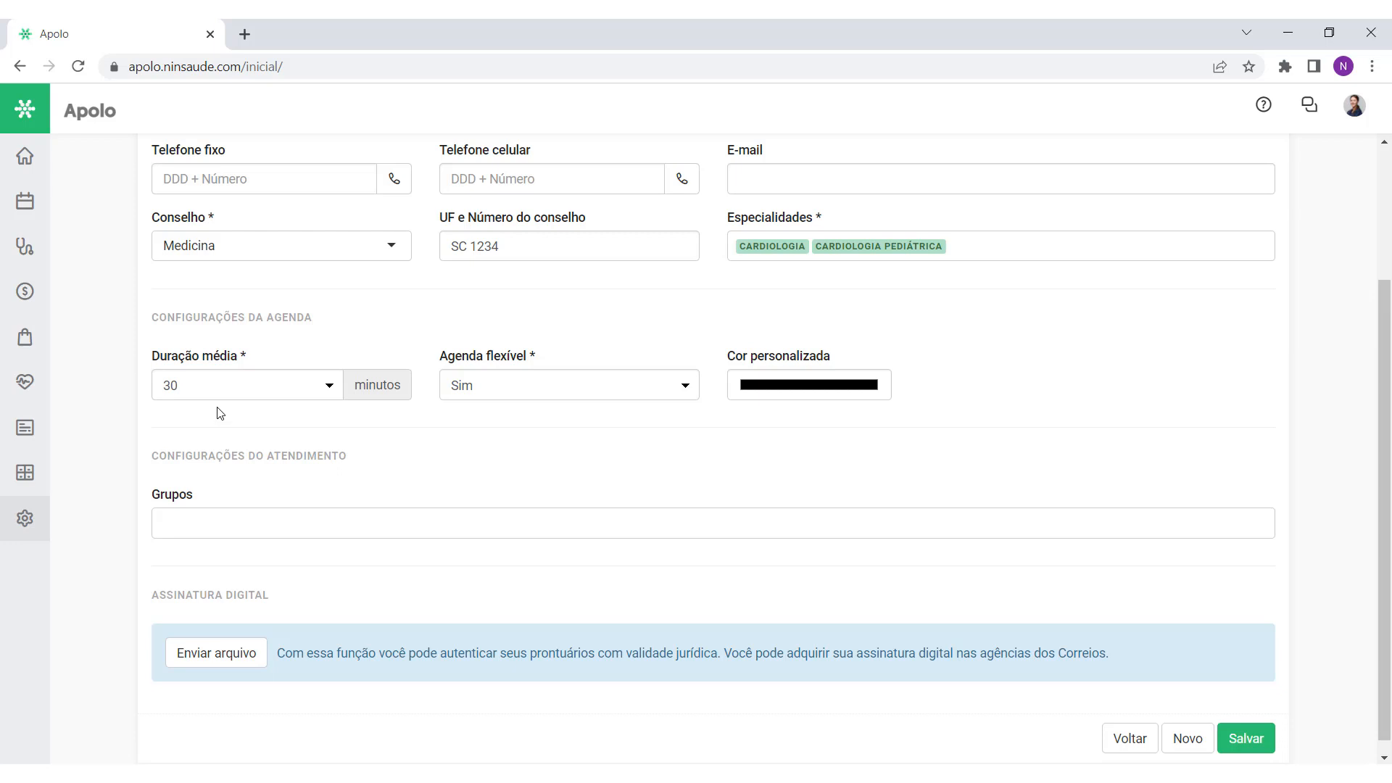
{"action": "left_click", "coordinate": [26, 519]}
Step: Switch Agenda flexível from Sim to Não
{"action": "left_click_drag", "start_coordinate": [434, 362], "coordinate": [541, 367]}
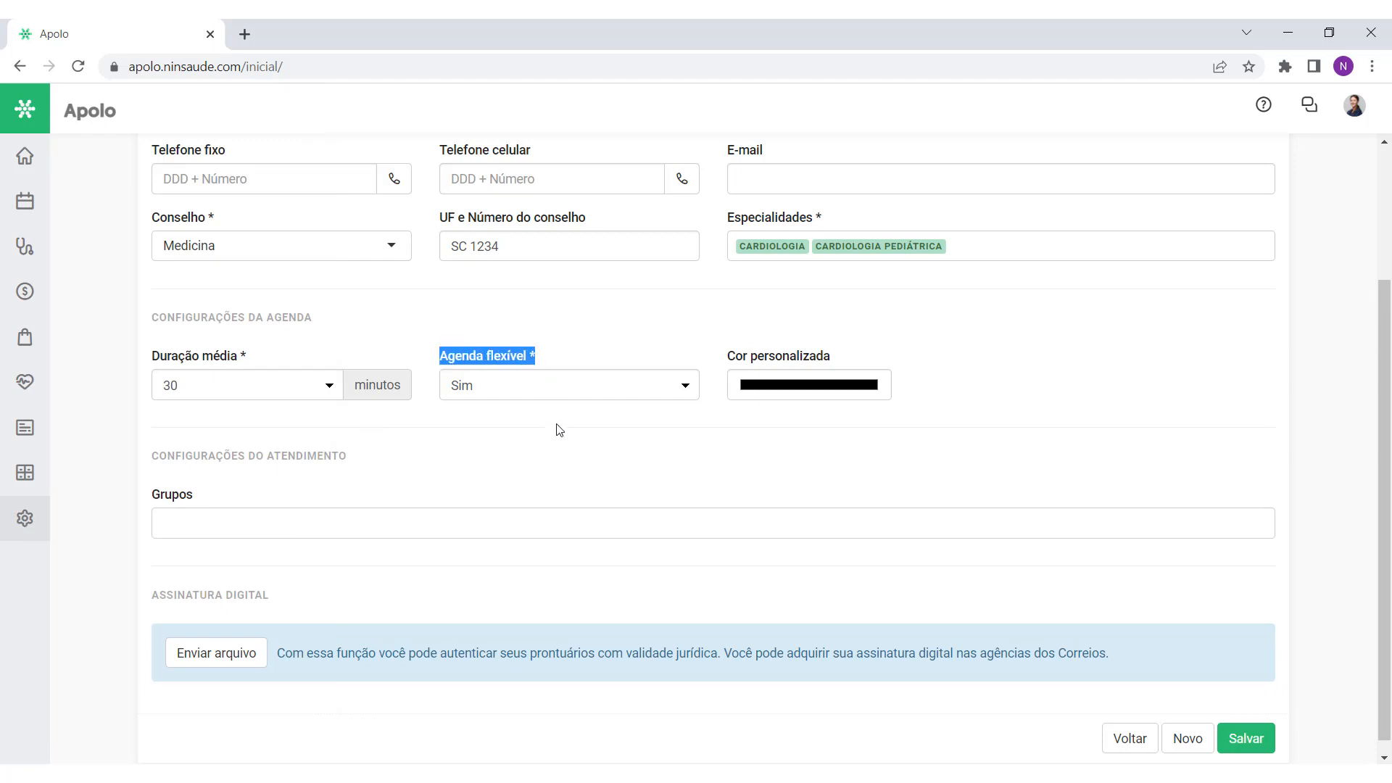
{"action": "left_click", "coordinate": [544, 385]}
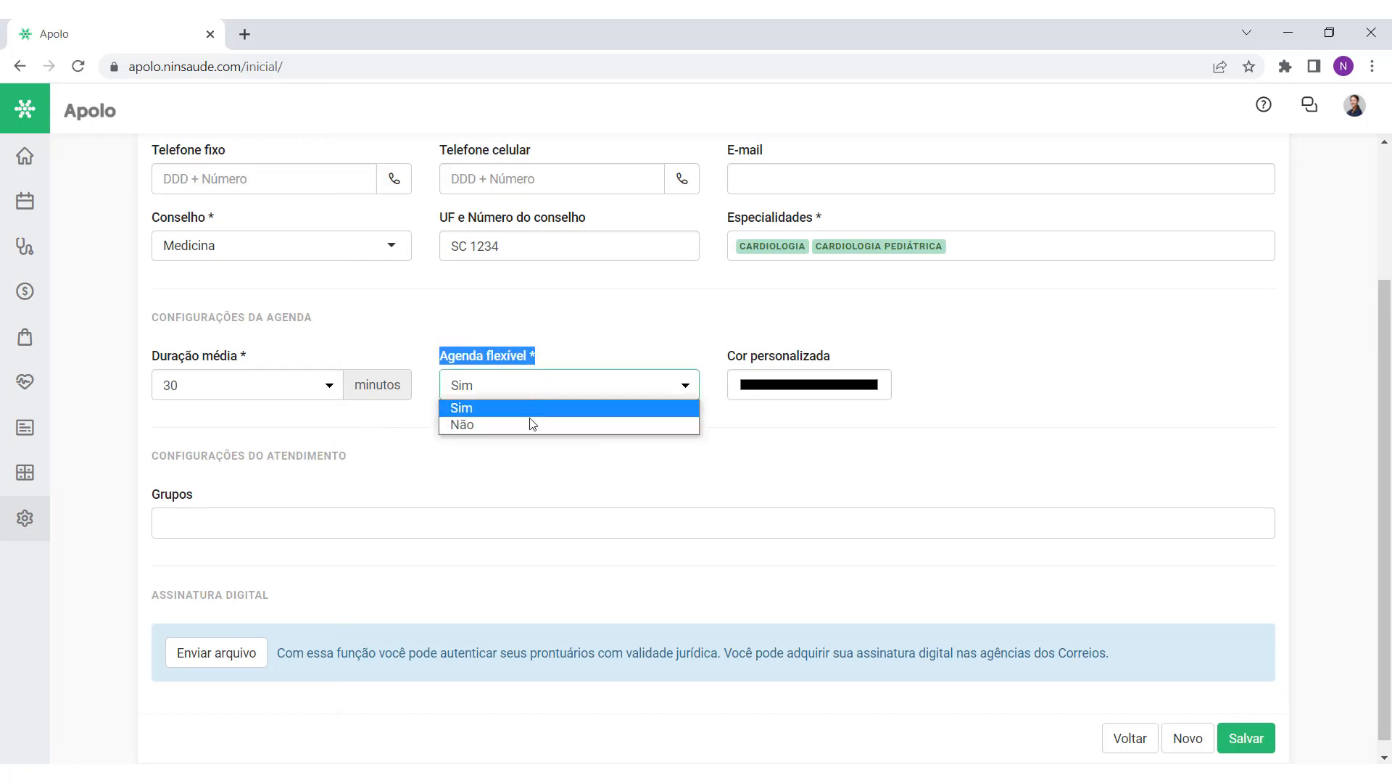
{"action": "left_click", "coordinate": [567, 355]}
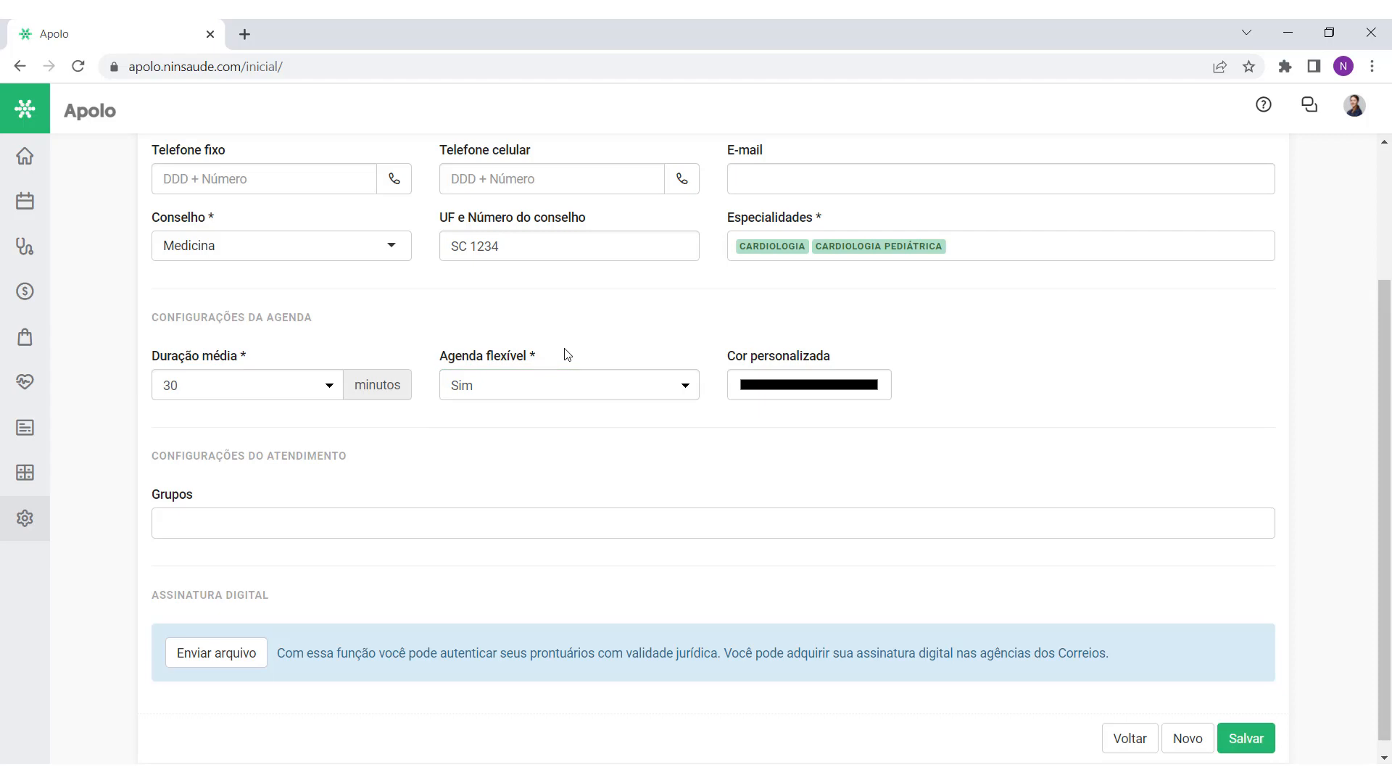
{"action": "left_click", "coordinate": [538, 389]}
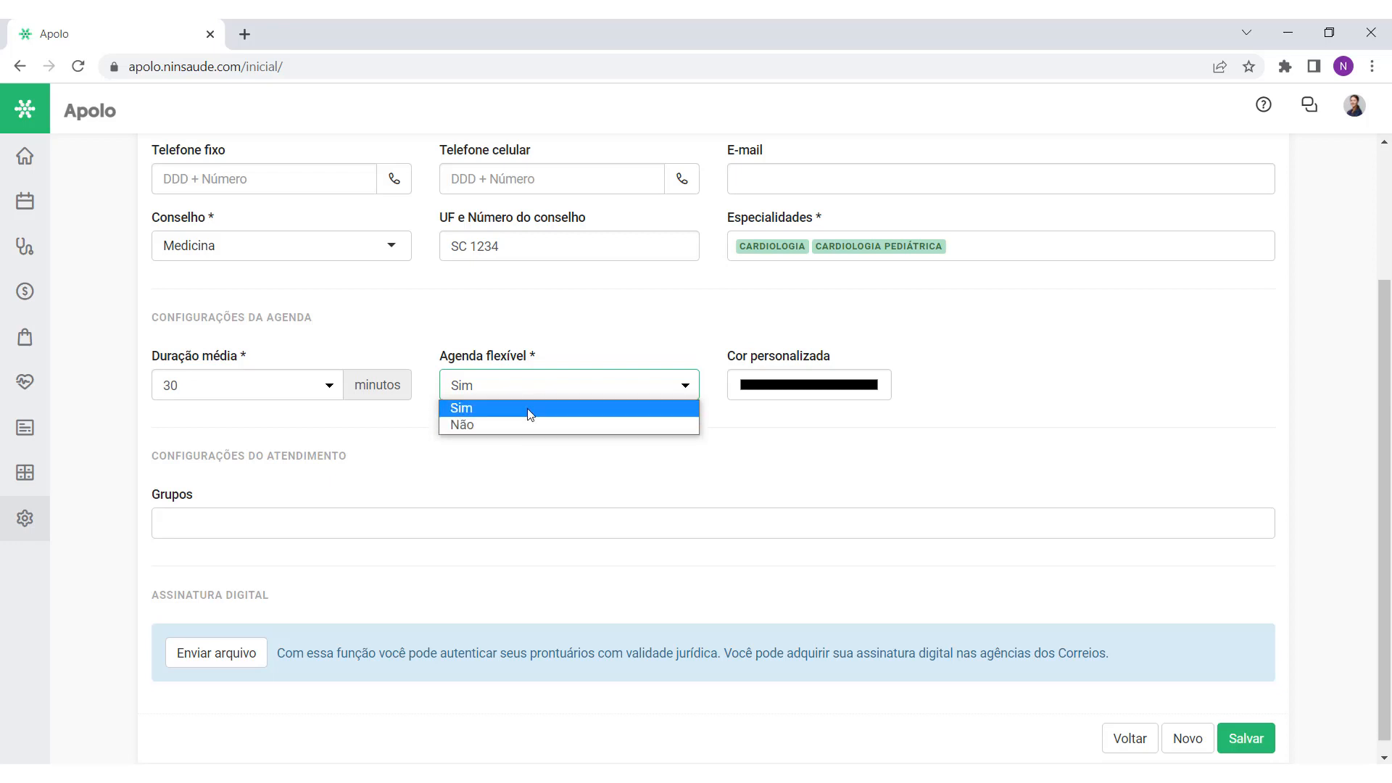
{"action": "left_click", "coordinate": [519, 458]}
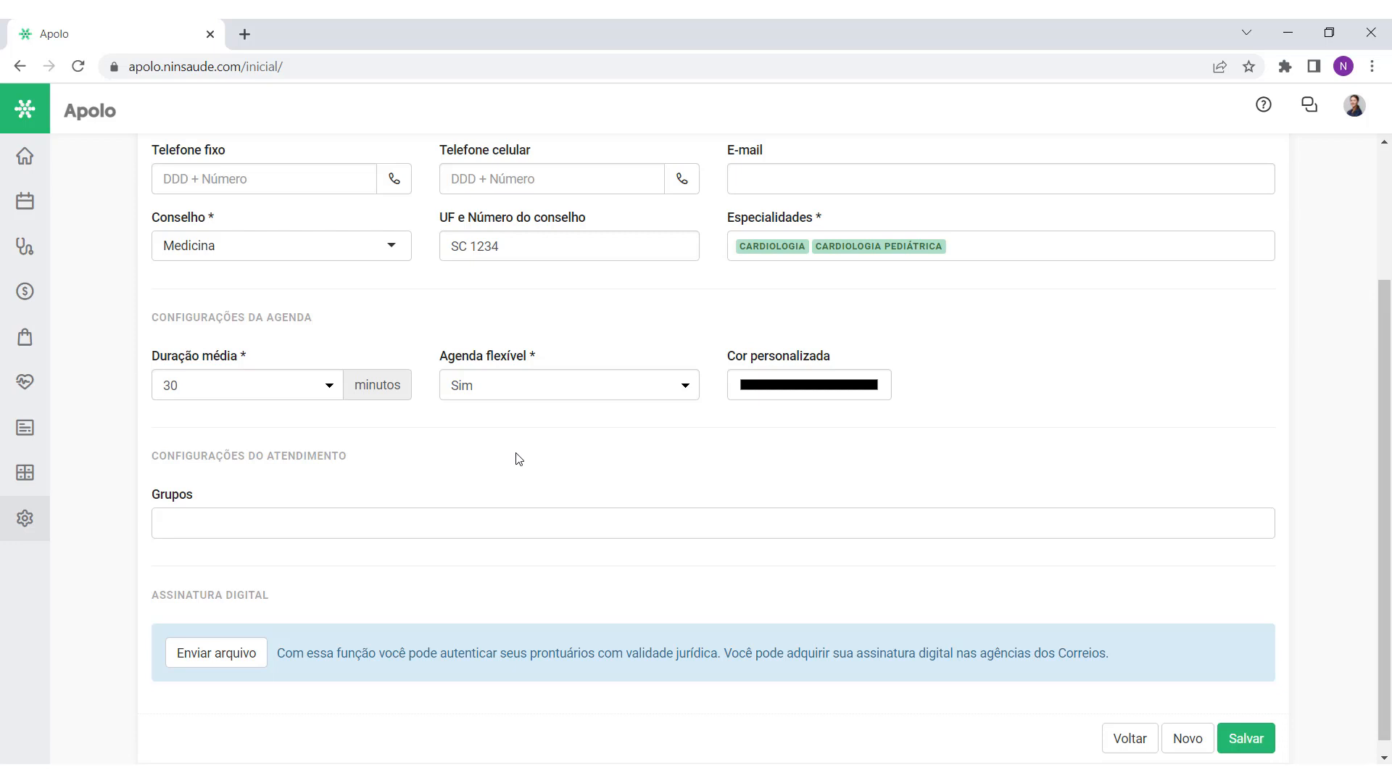
{"action": "left_click", "coordinate": [506, 394]}
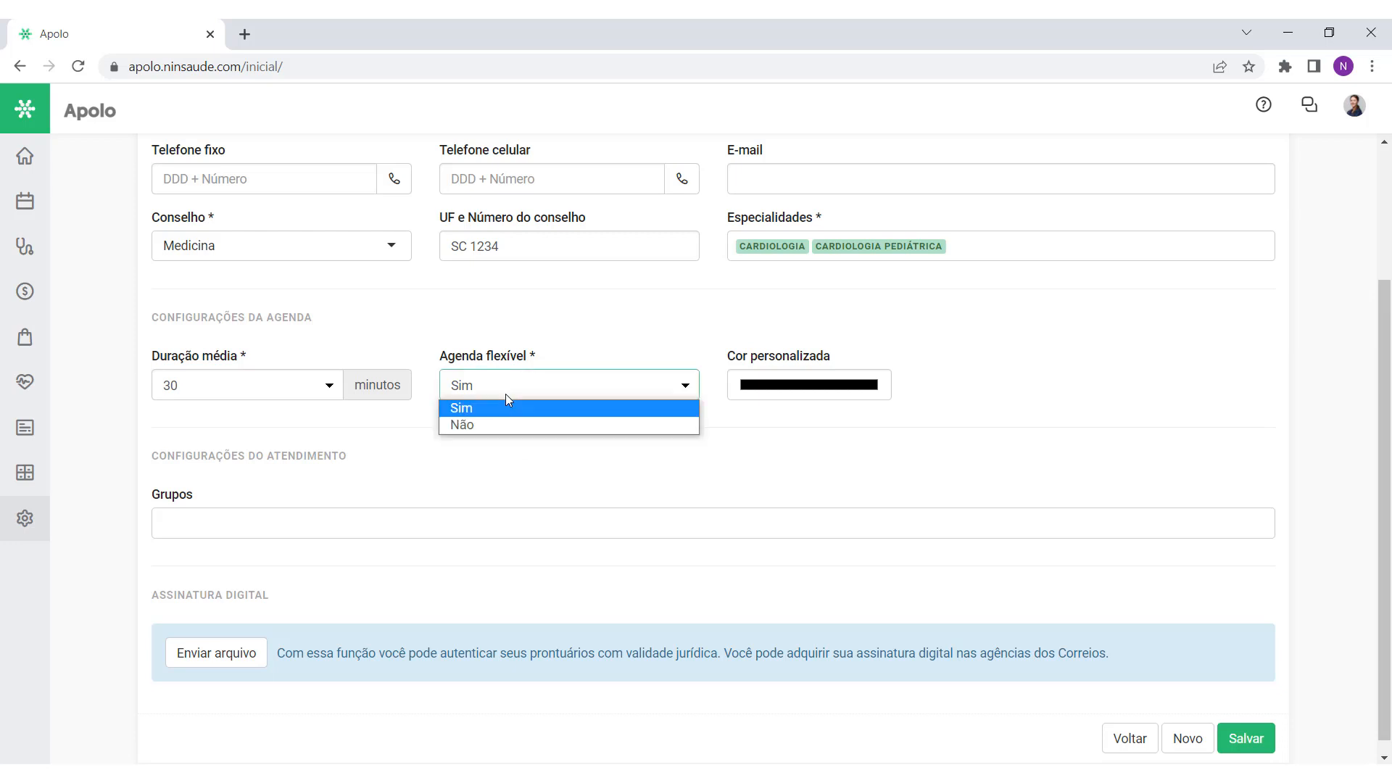
{"action": "left_click", "coordinate": [506, 398]}
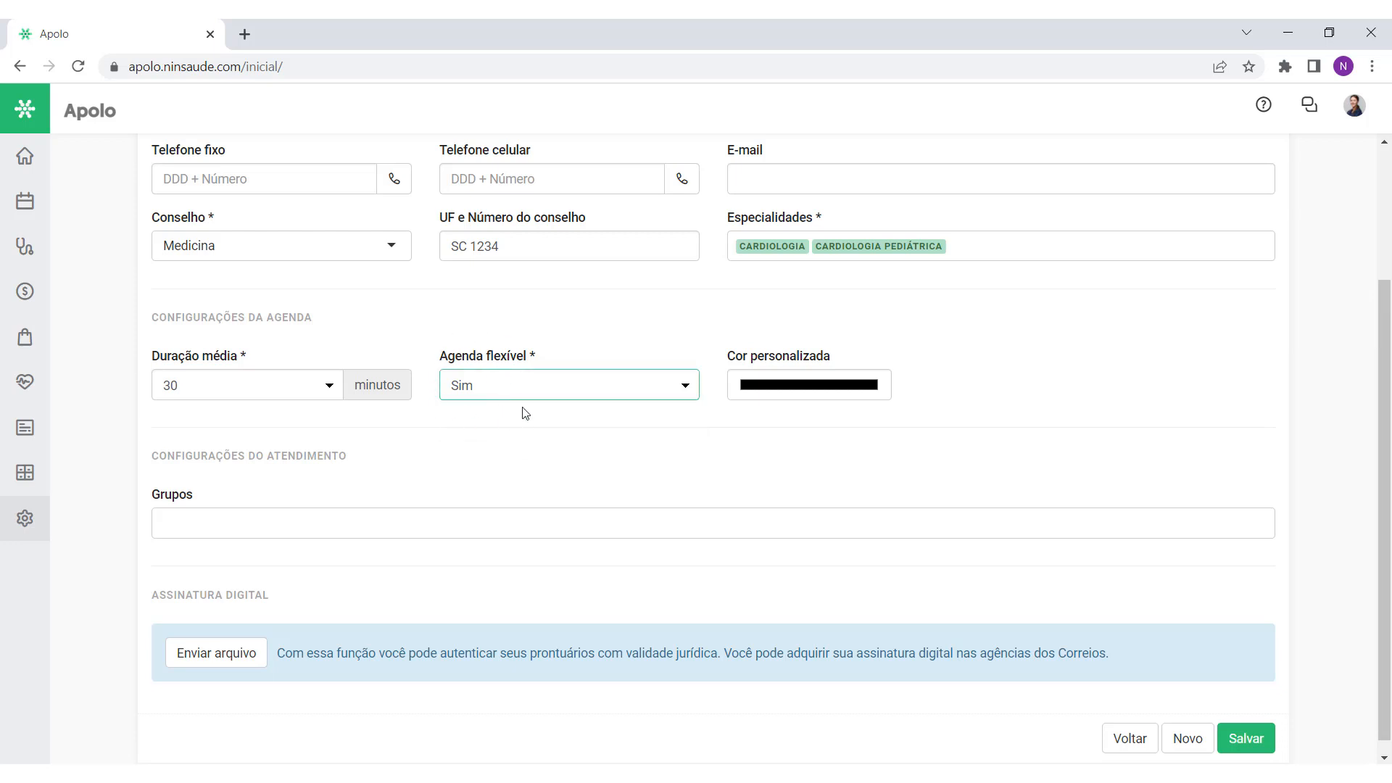
{"action": "left_click", "coordinate": [535, 389]}
{"action": "left_click", "coordinate": [511, 423]}
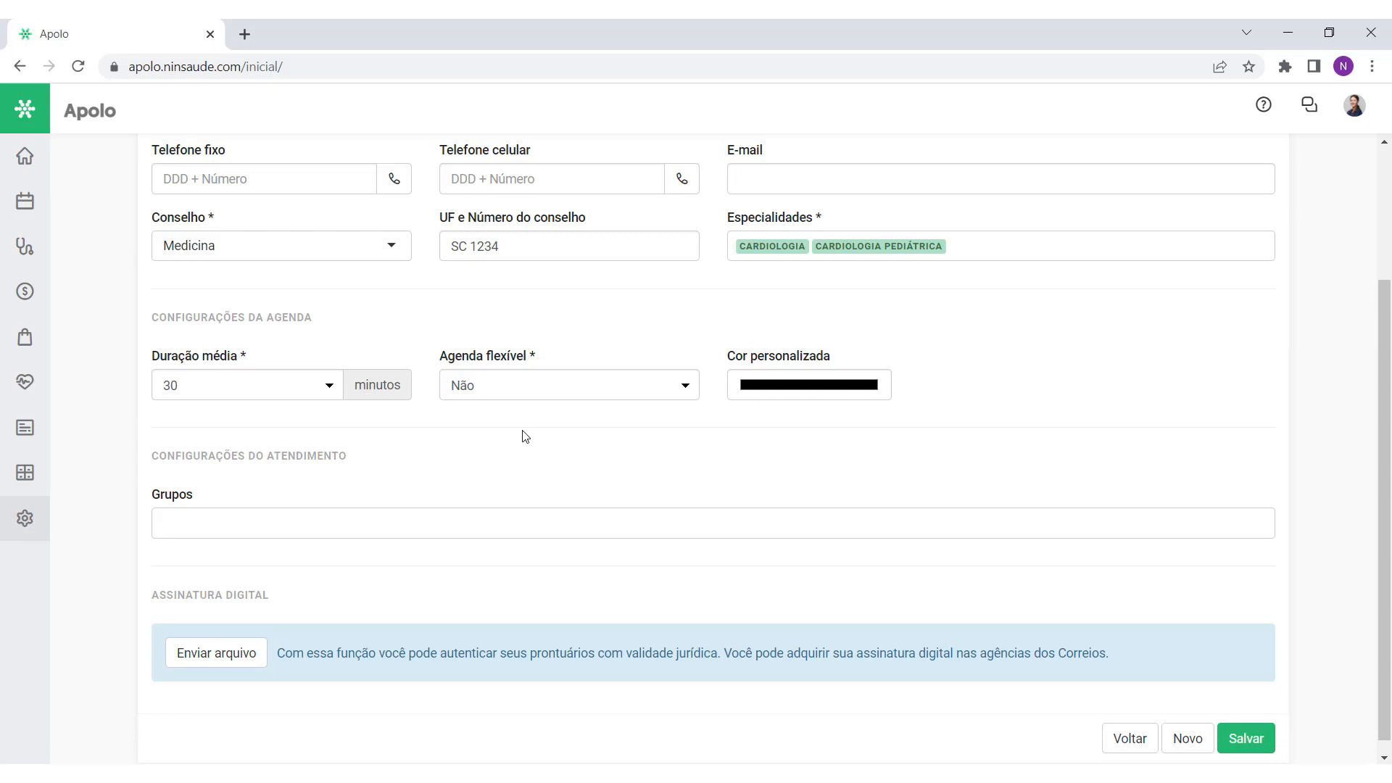
Step: Set the Cor personalizada agenda colour to a purple hue in the colour picker
{"action": "left_click", "coordinate": [813, 390]}
{"action": "mouse_move", "coordinate": [833, 423]}
{"action": "left_mouse_down"}
{"action": "mouse_move", "coordinate": [863, 469]}
{"action": "mouse_move", "coordinate": [913, 426]}
{"action": "mouse_move", "coordinate": [827, 416]}
{"action": "left_mouse_up"}
{"action": "left_click_drag", "start_coordinate": [807, 544], "coordinate": [911, 543]}
{"action": "left_click_drag", "start_coordinate": [828, 424], "coordinate": [905, 411]}
{"action": "left_click_drag", "start_coordinate": [909, 547], "coordinate": [883, 545]}
{"action": "left_click_drag", "start_coordinate": [905, 422], "coordinate": [910, 448]}
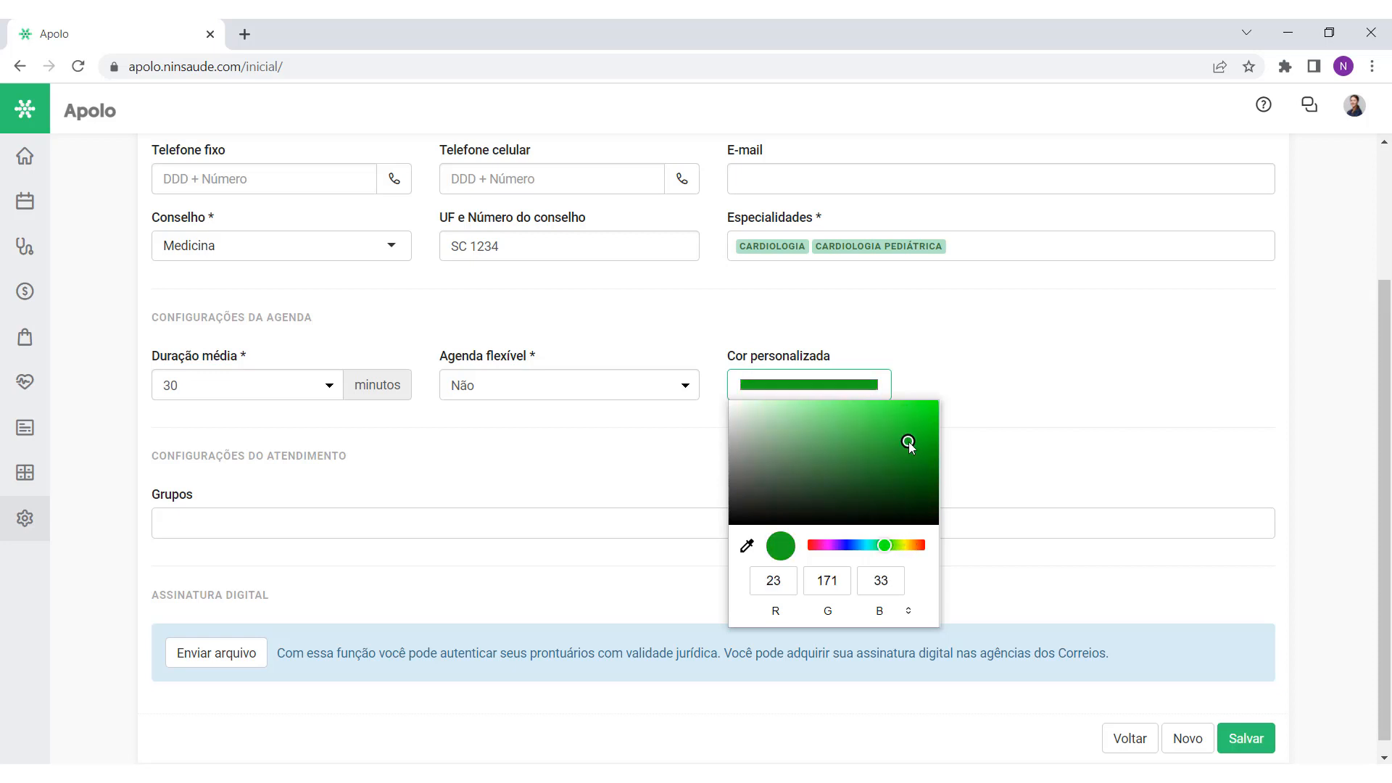
{"action": "left_click", "coordinate": [834, 545]}
{"action": "left_click", "coordinate": [998, 338]}
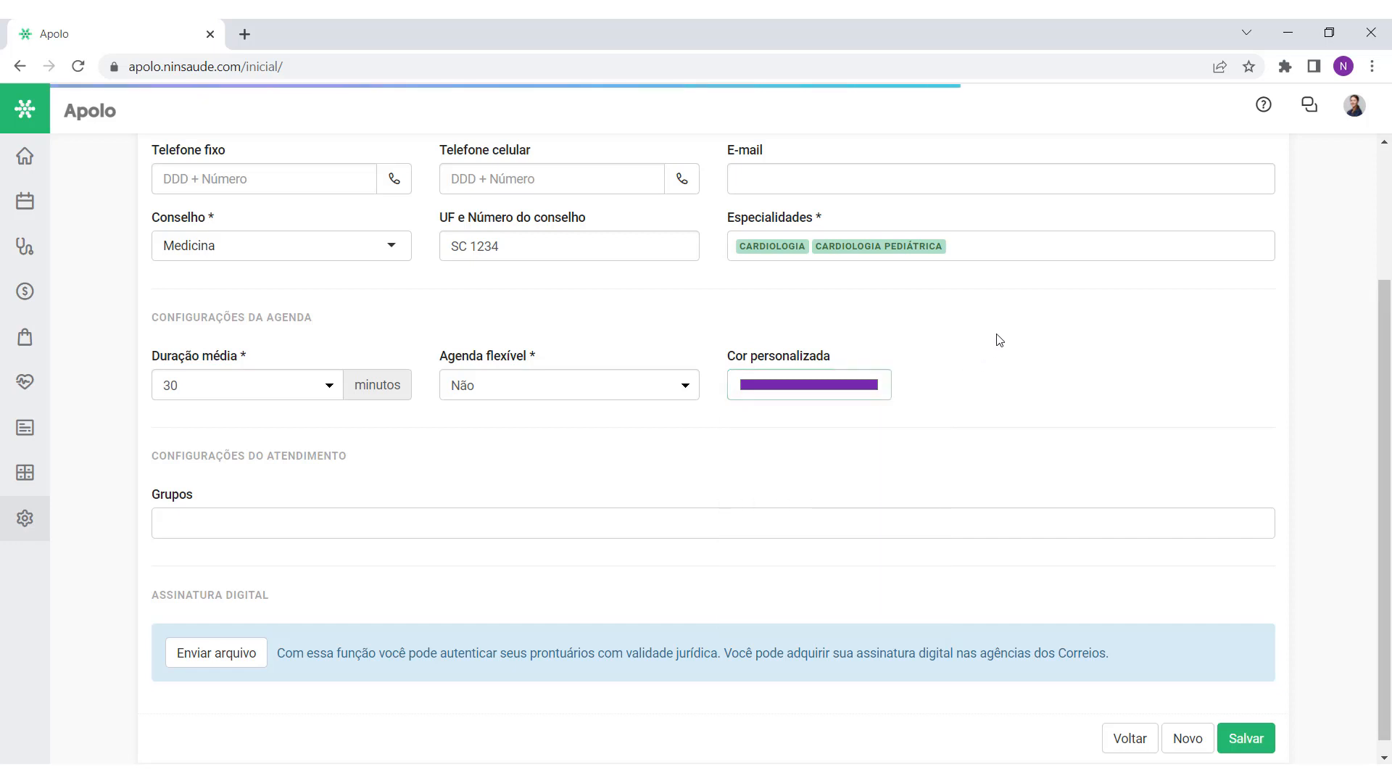
{"action": "left_click_drag", "start_coordinate": [147, 481], "coordinate": [256, 484]}
{"action": "left_click", "coordinate": [281, 482]}
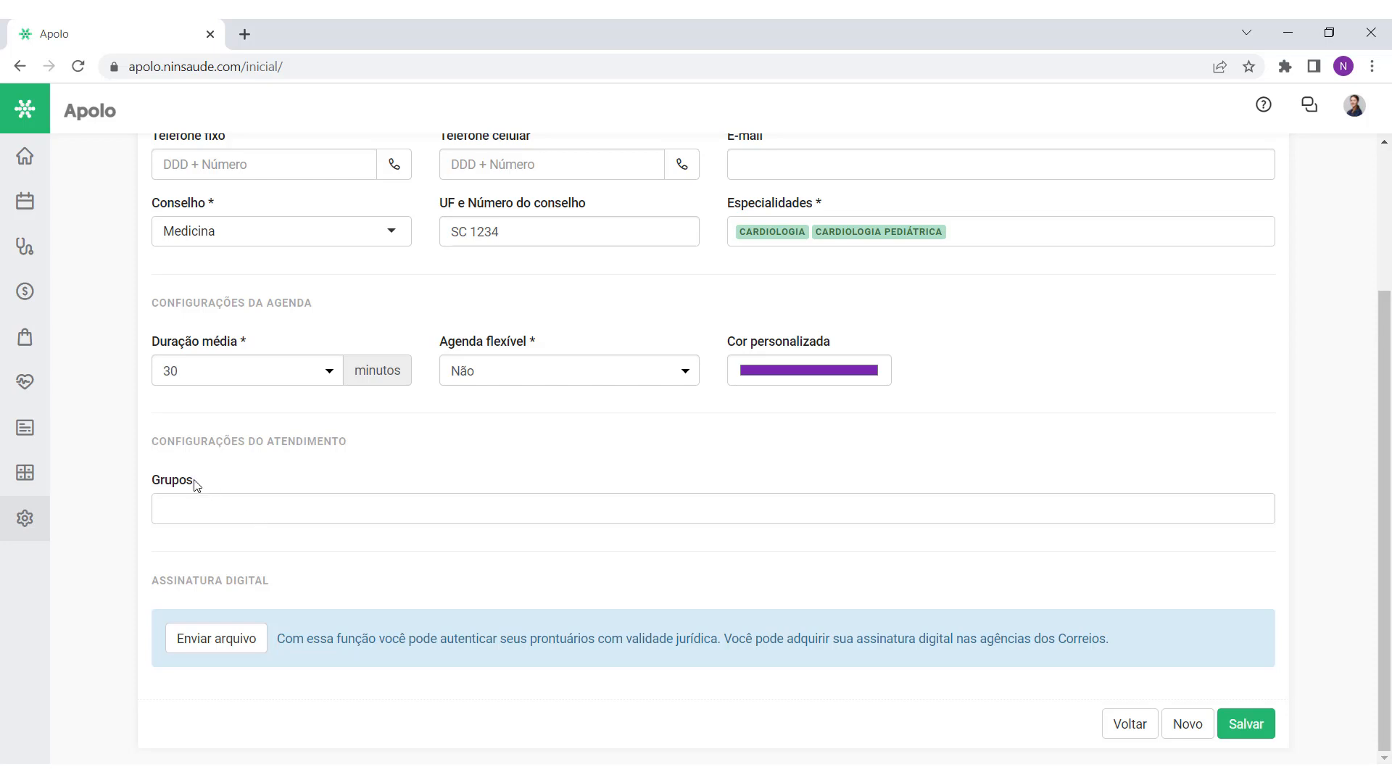
{"action": "left_click_drag", "start_coordinate": [193, 481], "coordinate": [147, 484]}
{"action": "left_click", "coordinate": [242, 480]}
{"action": "left_click", "coordinate": [224, 505]}
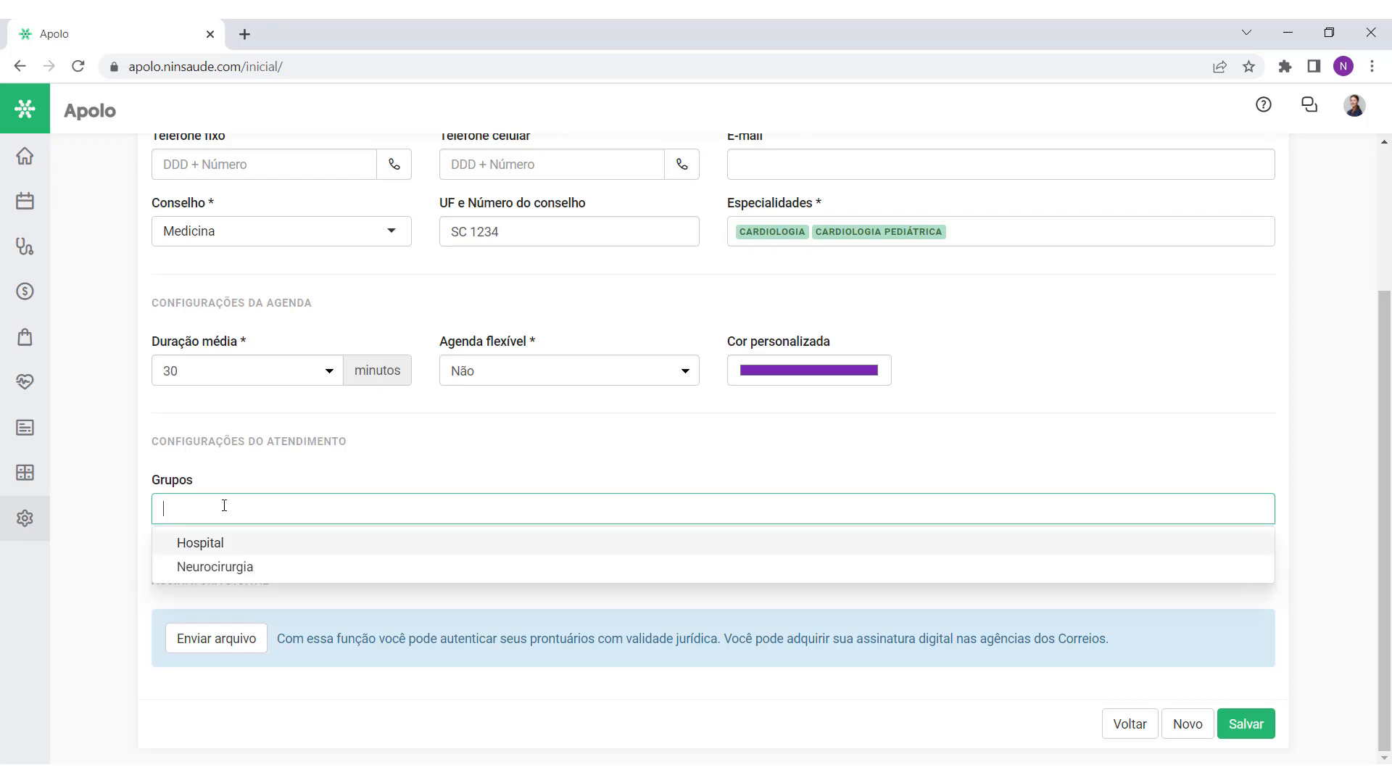
{"action": "left_click", "coordinate": [227, 543]}
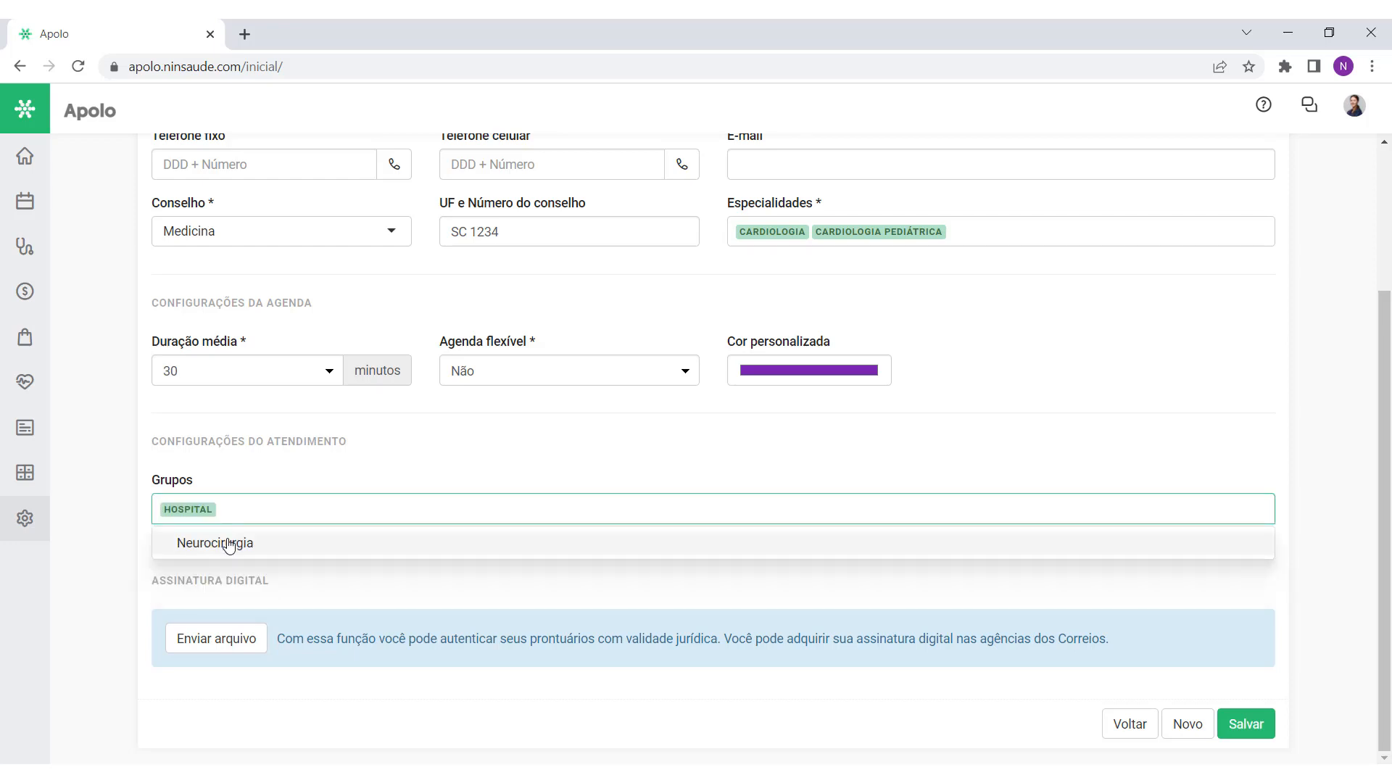
{"action": "left_click", "coordinate": [263, 481]}
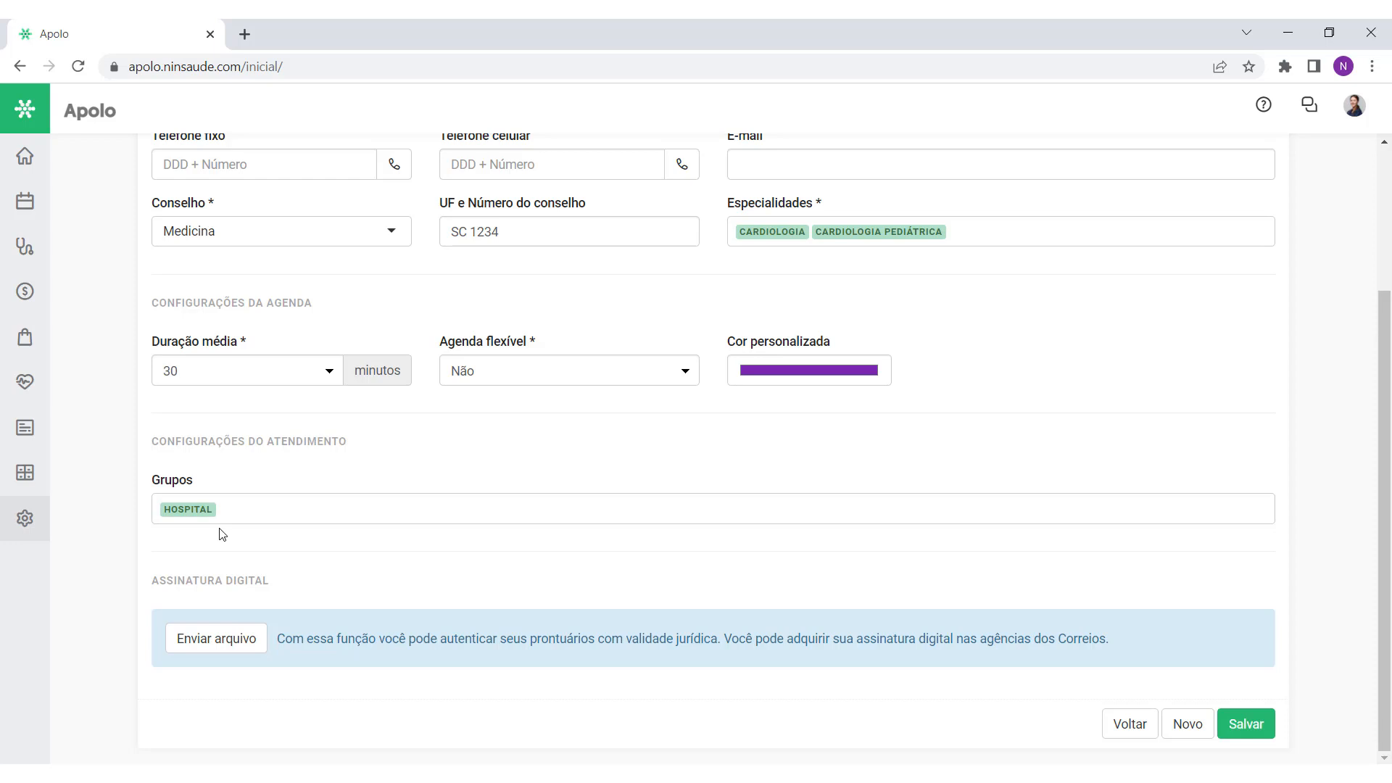
{"action": "left_click", "coordinate": [261, 511]}
{"action": "key", "text": "BackSpace"}
{"action": "left_click", "coordinate": [290, 460]}
{"action": "left_click_drag", "start_coordinate": [151, 580], "coordinate": [268, 583]}
{"action": "left_click", "coordinate": [328, 587]}
{"action": "left_click_drag", "start_coordinate": [277, 640], "coordinate": [719, 638]}
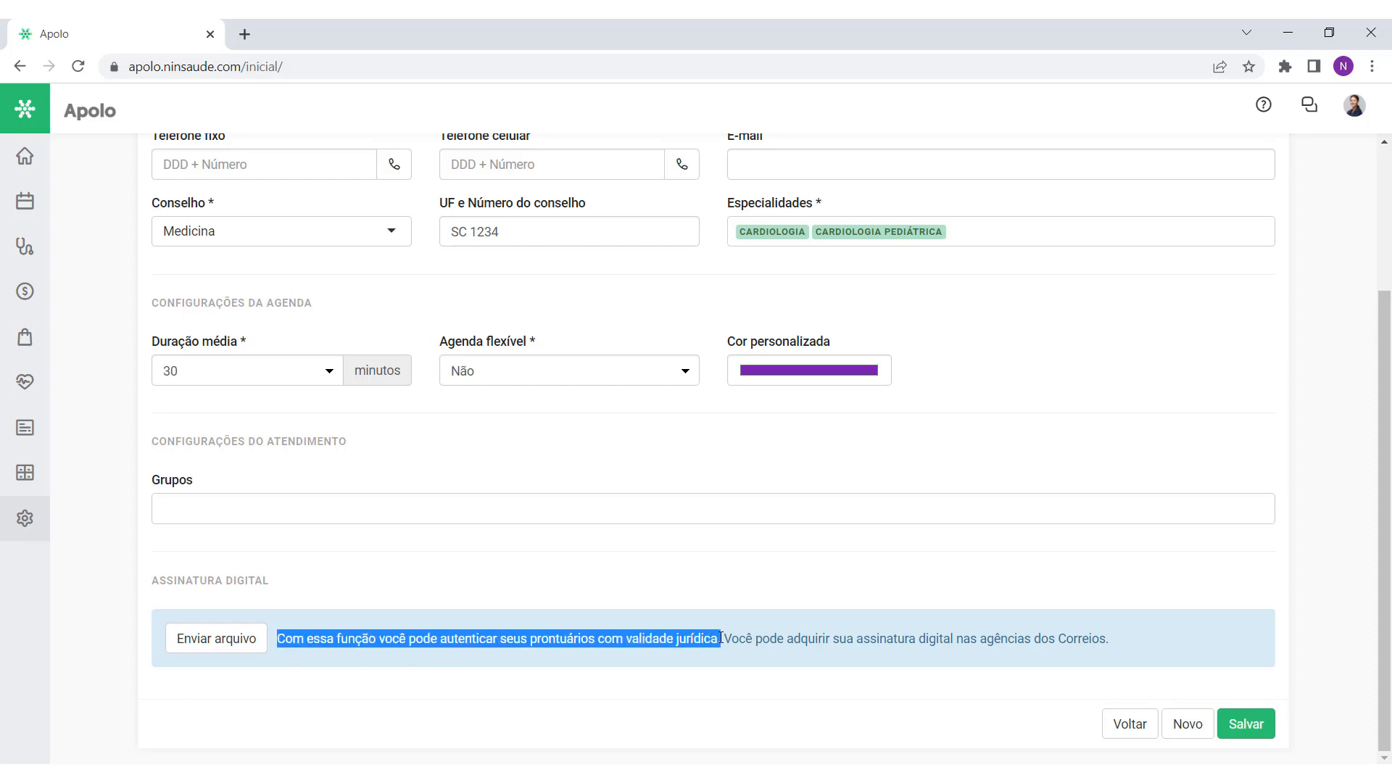
{"action": "left_click", "coordinate": [311, 686]}
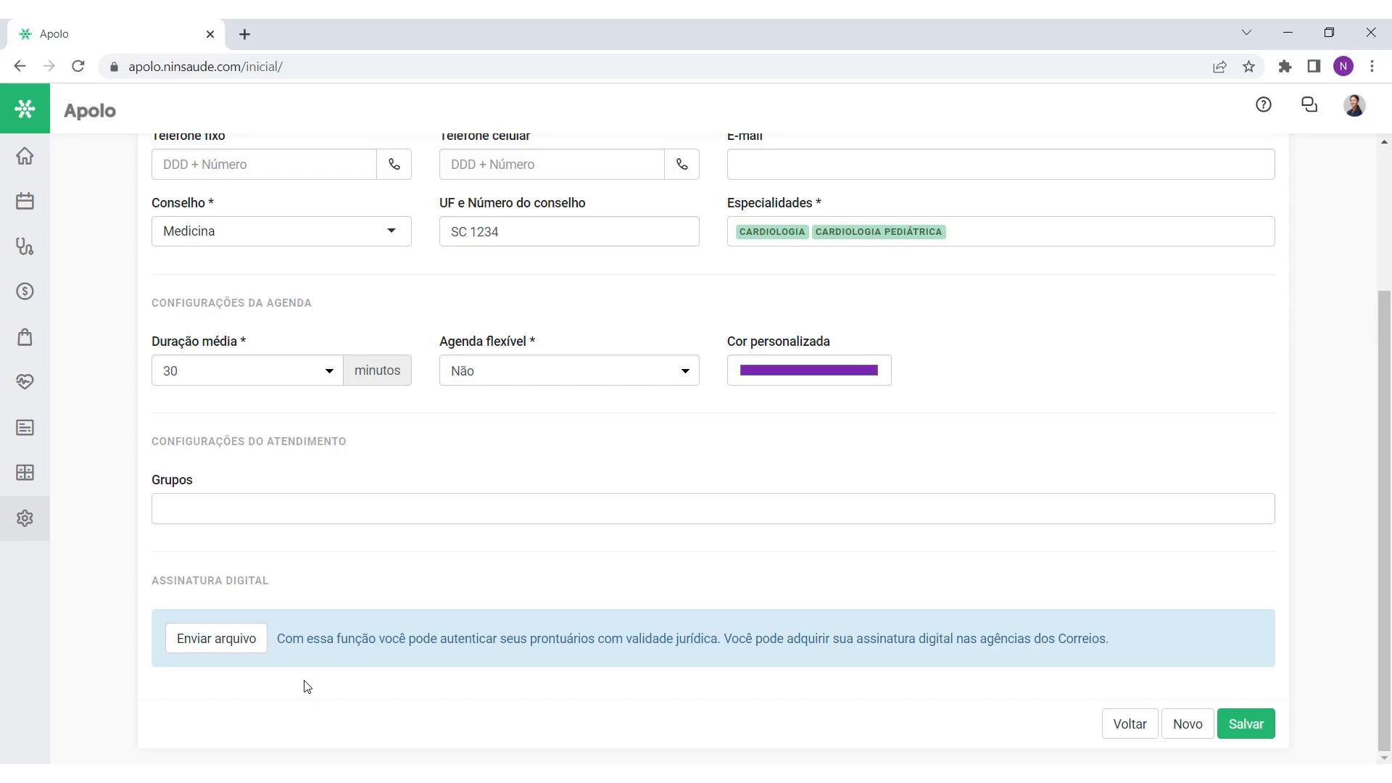
{"action": "left_click", "coordinate": [212, 655]}
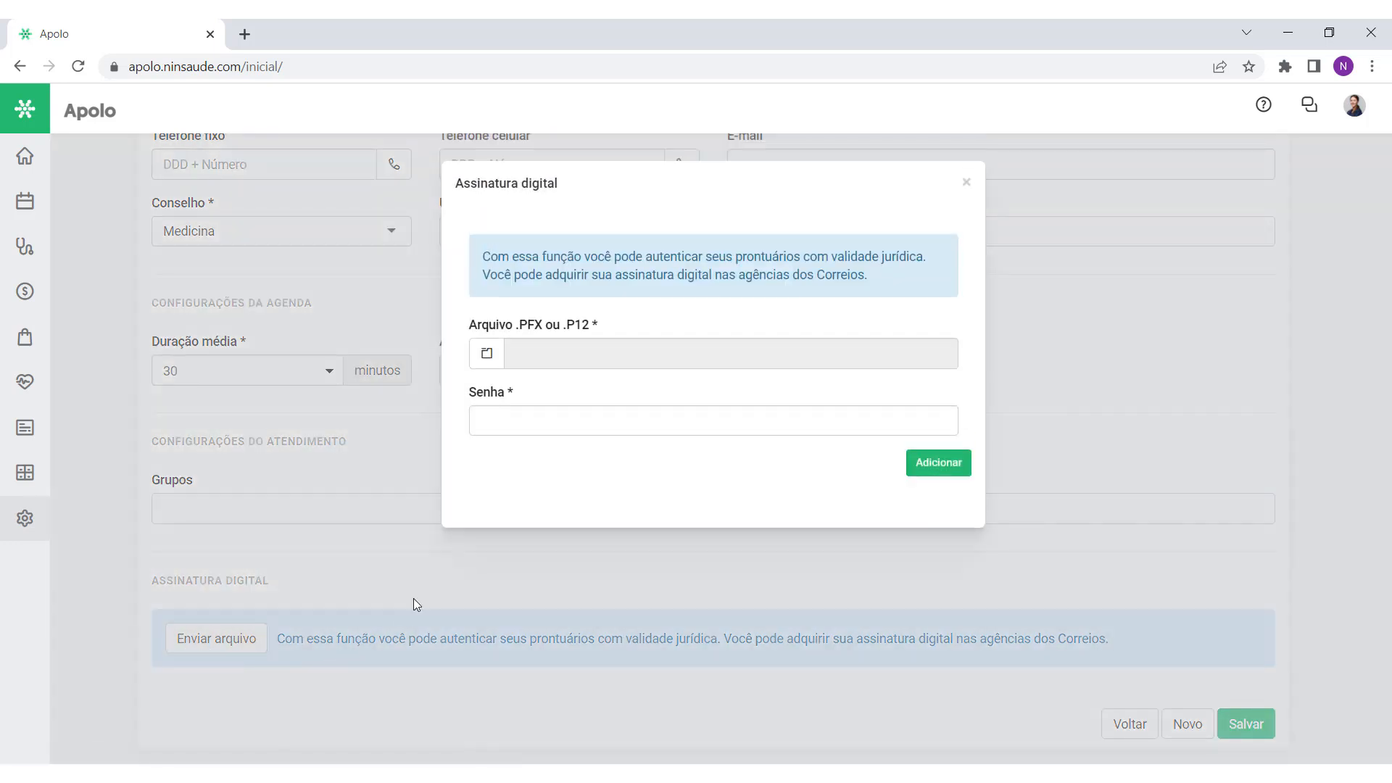
{"action": "left_click", "coordinate": [479, 365]}
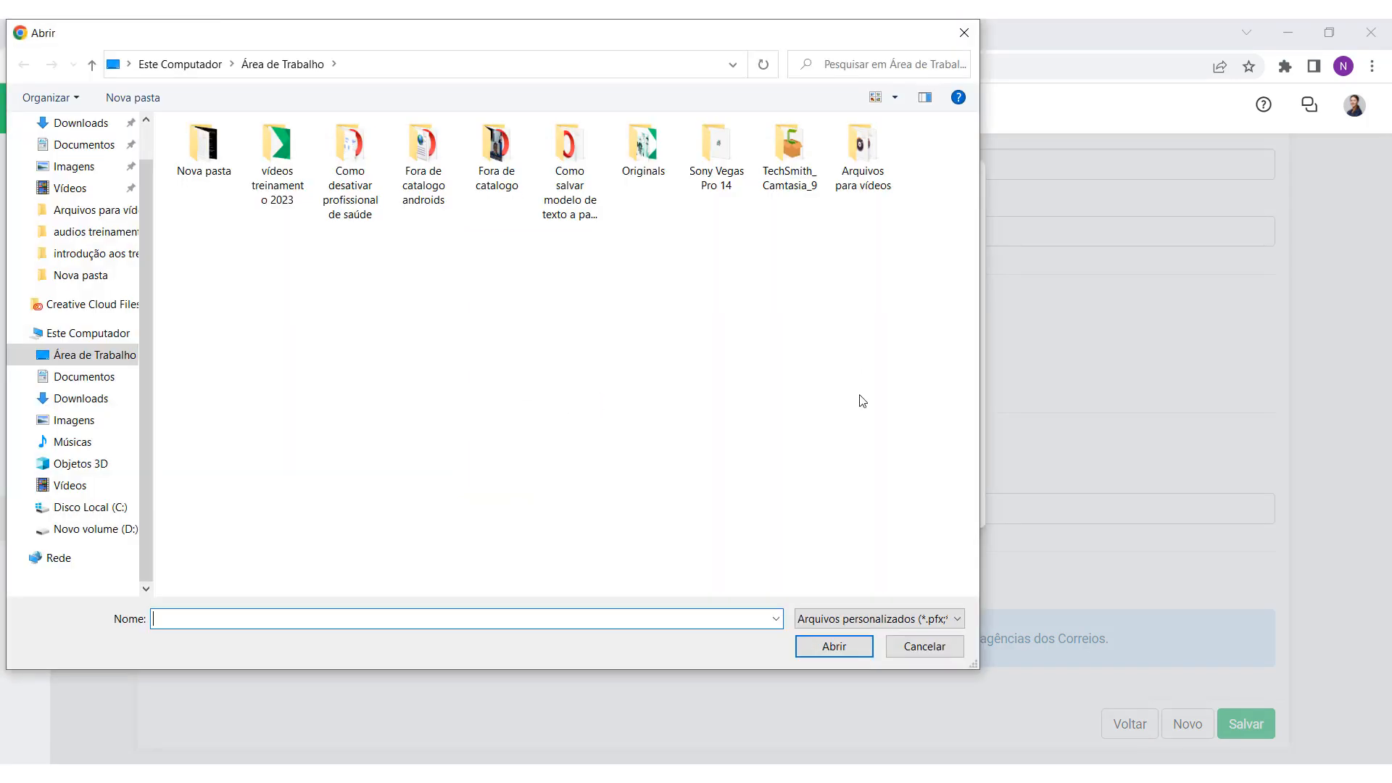
{"action": "left_click", "coordinate": [927, 645]}
{"action": "left_click", "coordinate": [604, 418]}
{"action": "type", "text": "123456"}
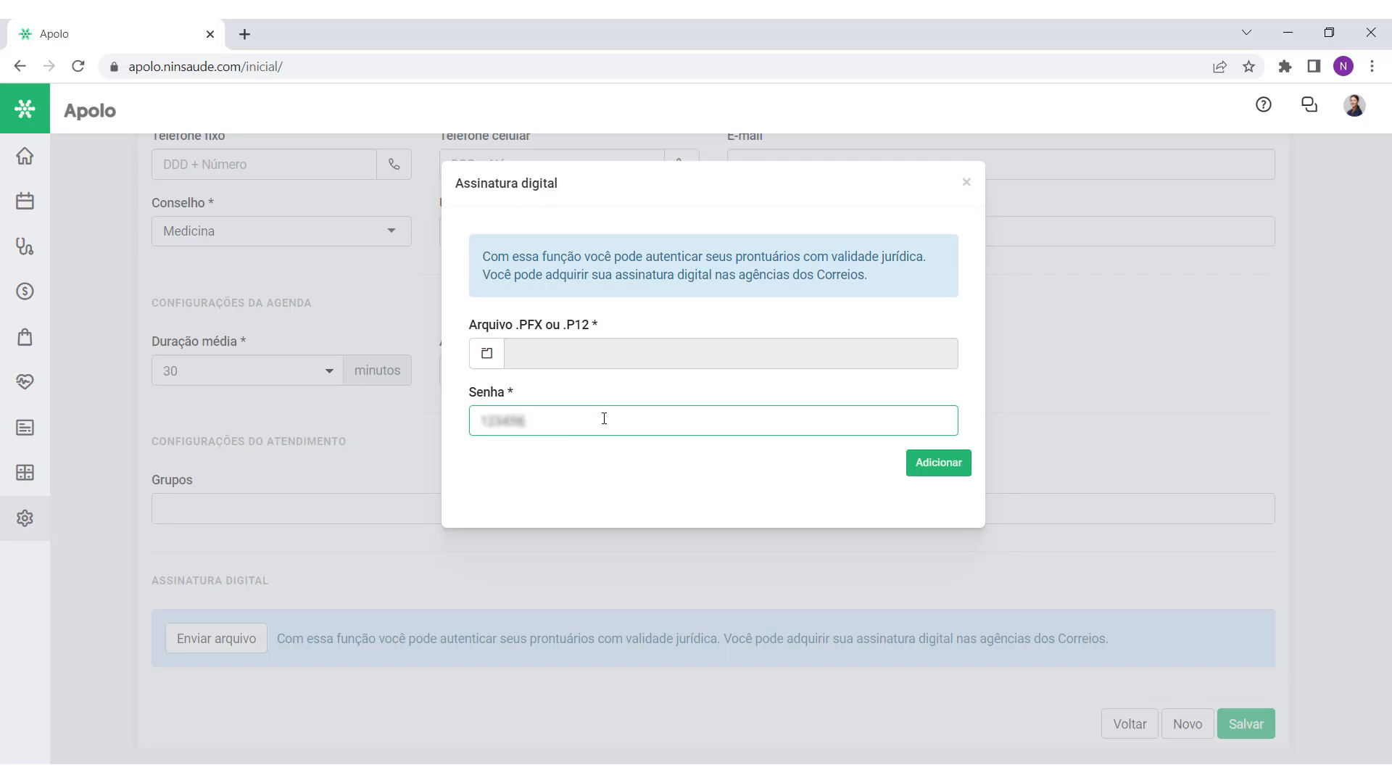
{"action": "left_click_drag", "start_coordinate": [604, 418], "coordinate": [491, 459]}
{"action": "key", "text": "BackSpace"}
{"action": "left_click", "coordinate": [965, 183]}
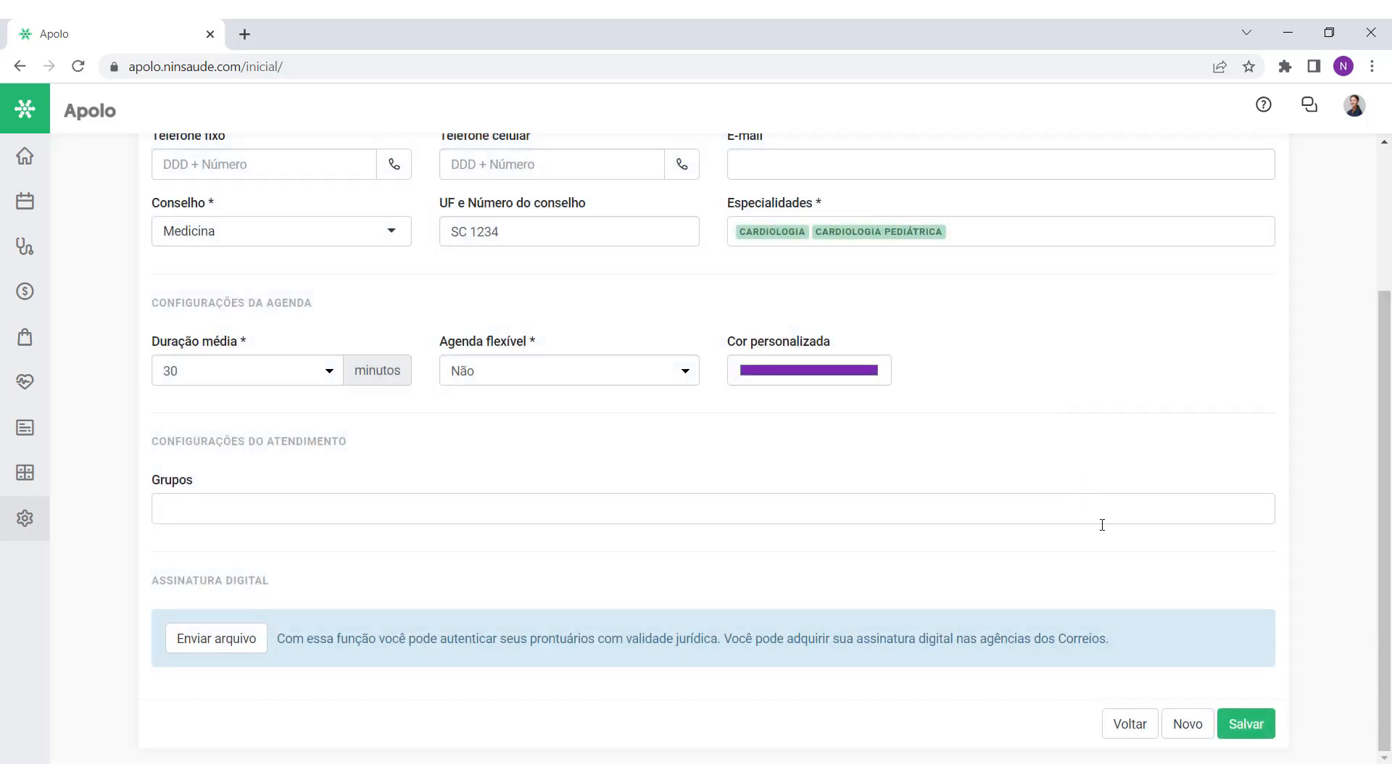
Step: Save the professional's registration and view the Grade de Horários
{"action": "left_click", "coordinate": [1233, 729]}
{"action": "left_click_drag", "start_coordinate": [1386, 313], "coordinate": [1386, 492]}
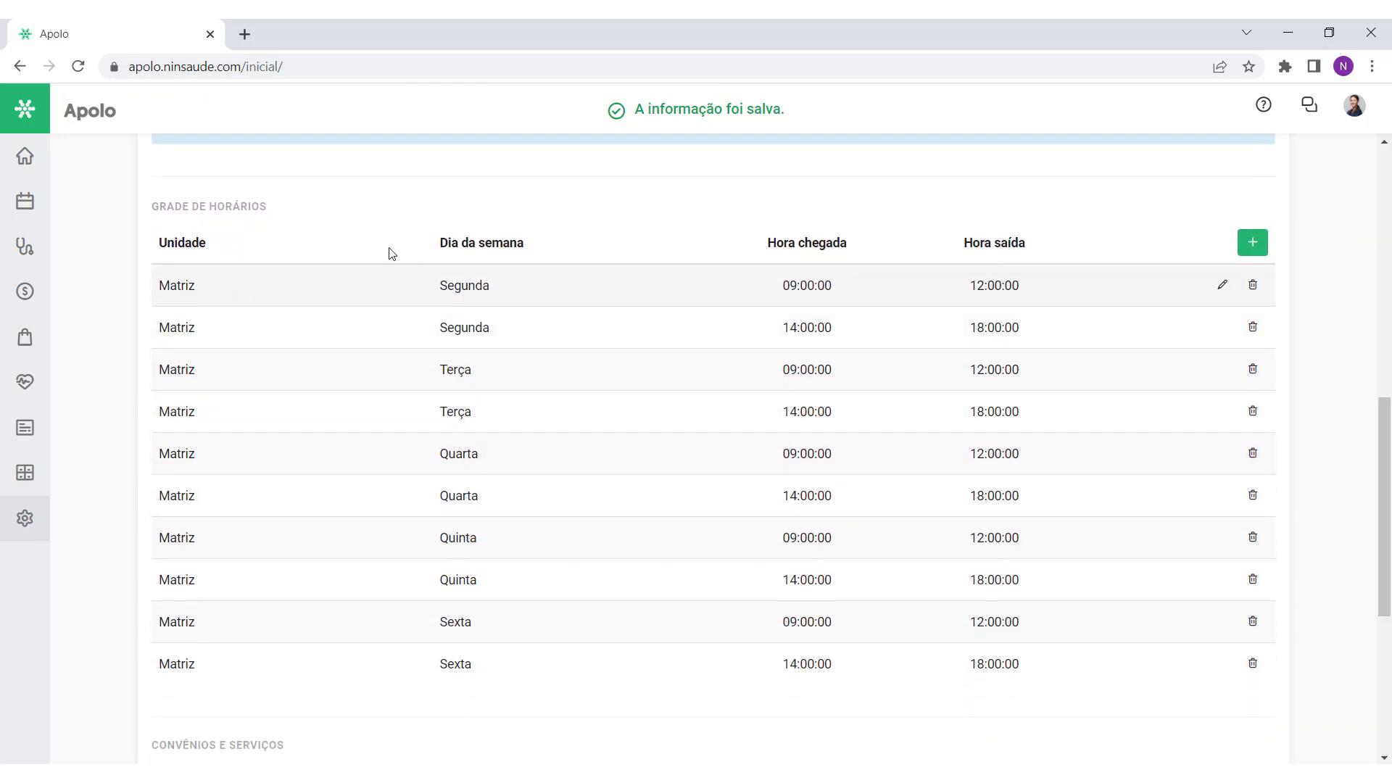
{"action": "left_click_drag", "start_coordinate": [278, 208], "coordinate": [156, 225]}
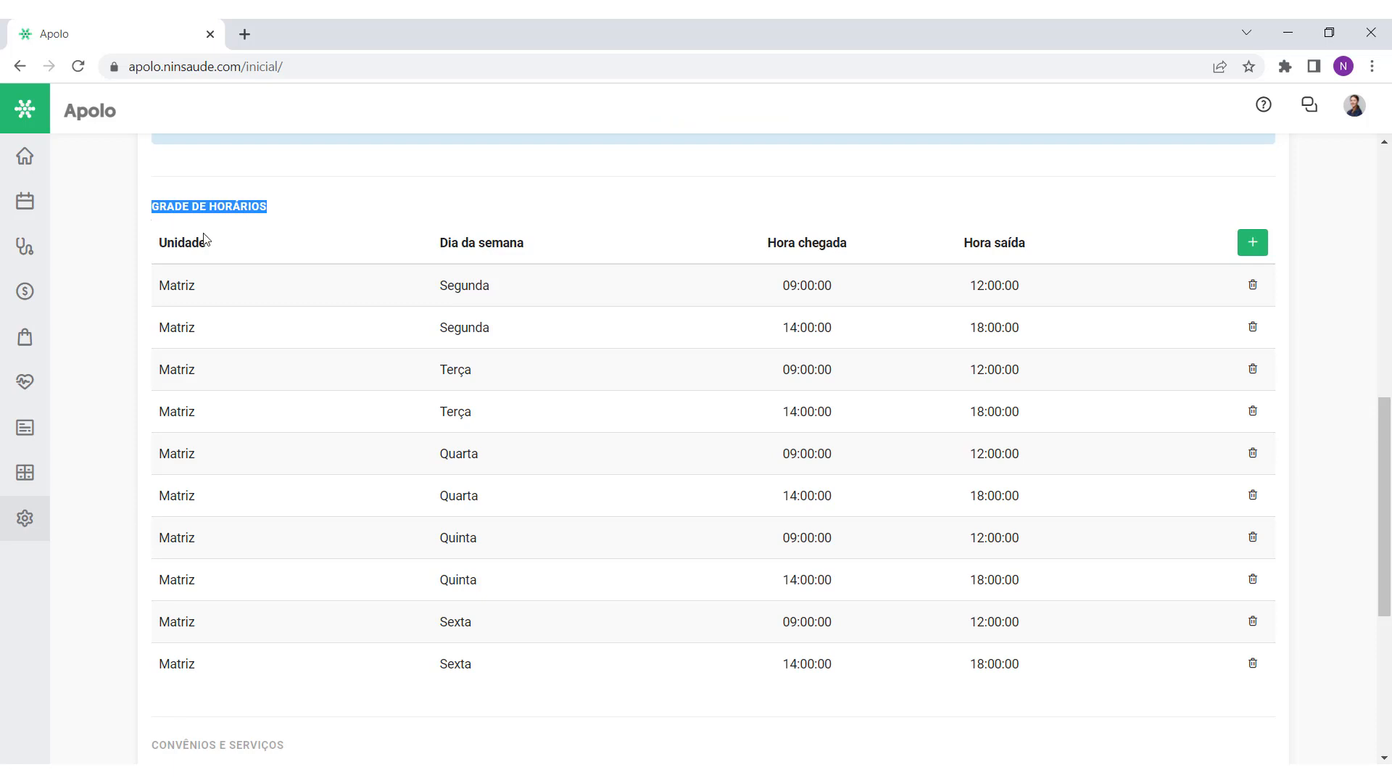
{"action": "left_click", "coordinate": [341, 226]}
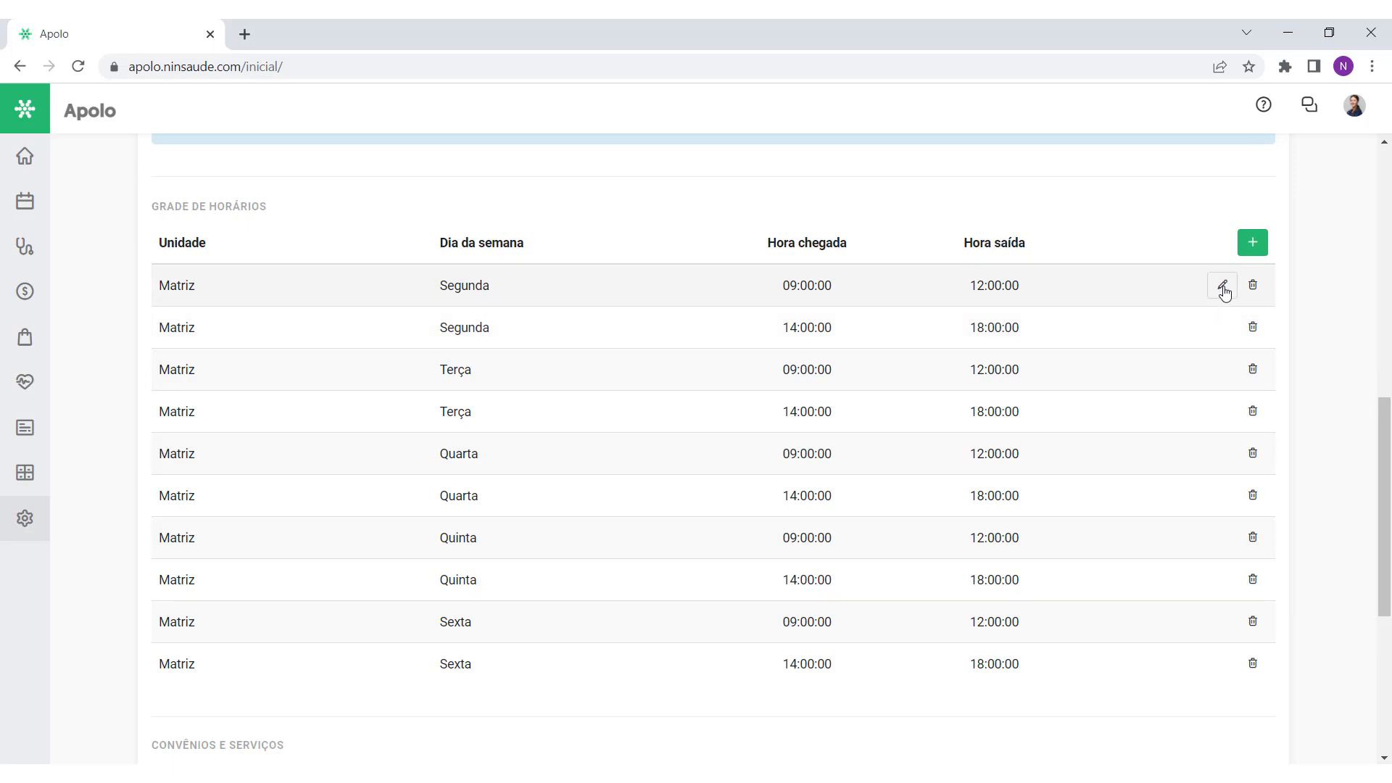
Step: Change the Segunda morning slot to start at 08:00, applied to all weekdays
{"action": "left_click", "coordinate": [1223, 290]}
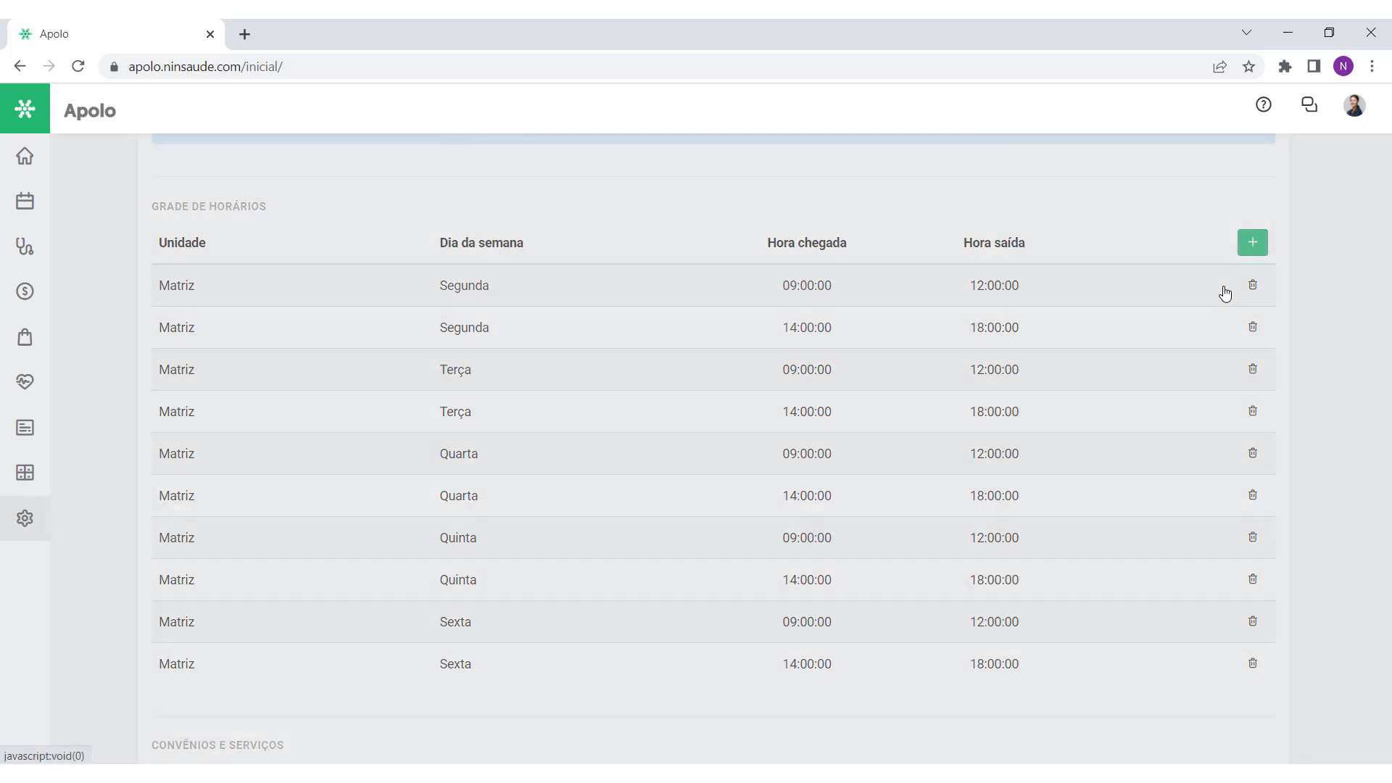
{"action": "left_click", "coordinate": [742, 260]}
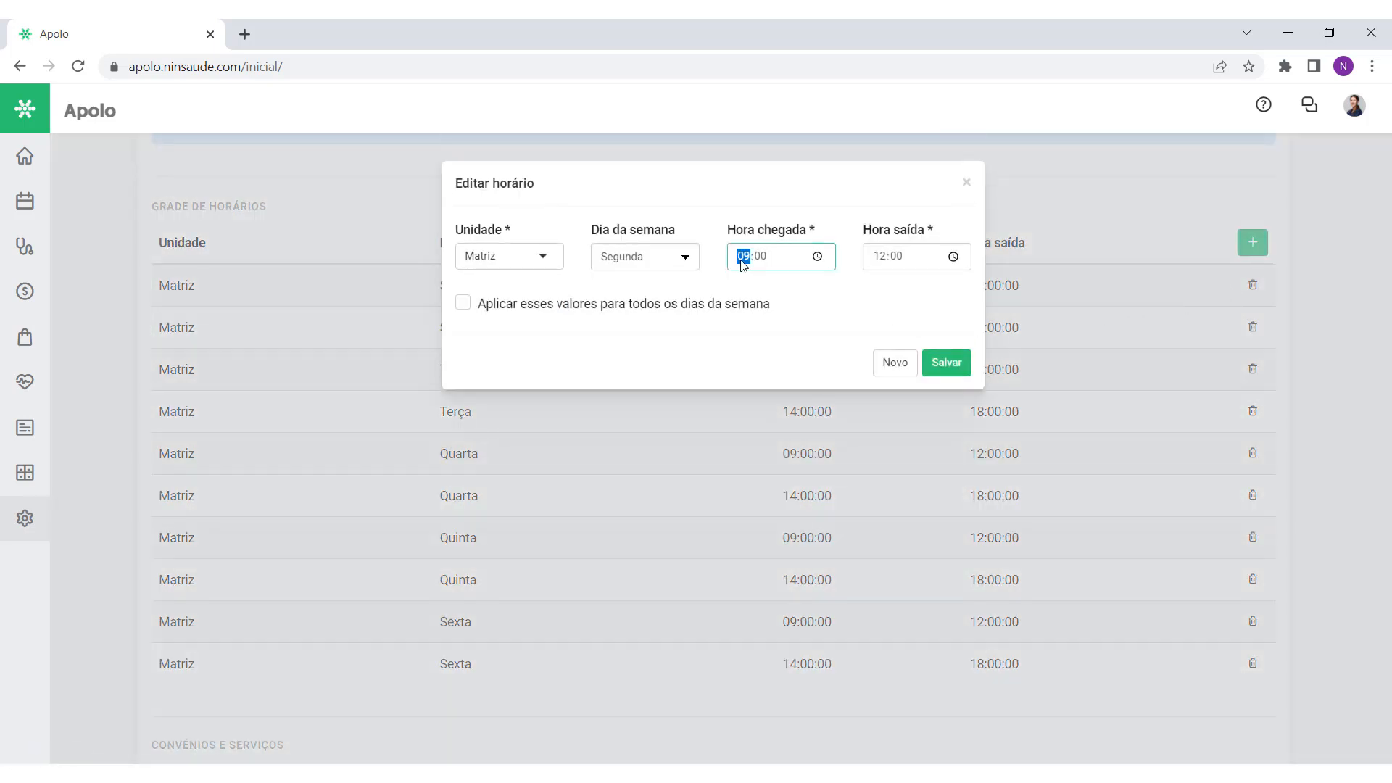
{"action": "type", "text": "8"}
{"action": "left_click", "coordinate": [507, 312]}
{"action": "left_click", "coordinate": [946, 364]}
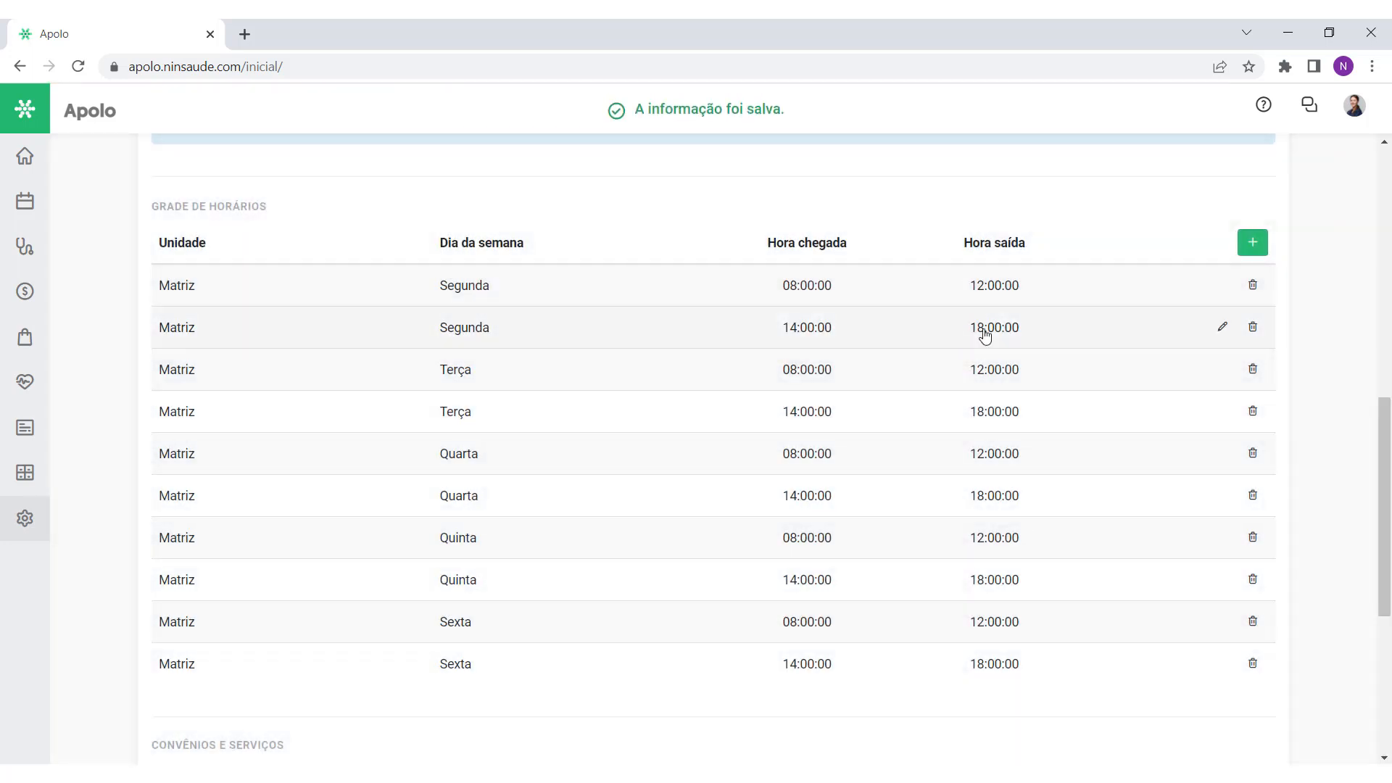
Step: Delete the Terça morning schedule slot, leaving nine shifts
{"action": "left_click", "coordinate": [1257, 376]}
{"action": "left_click", "coordinate": [770, 170]}
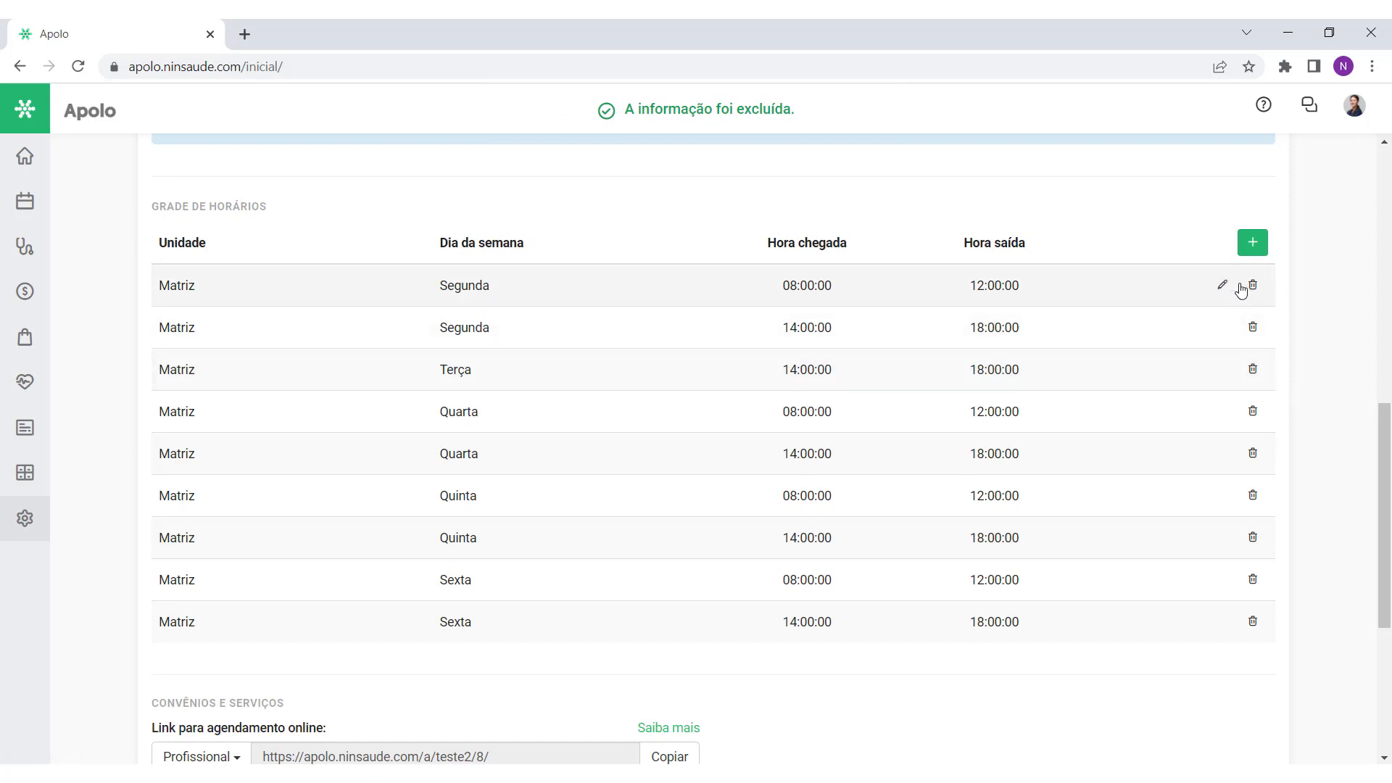
{"action": "left_click", "coordinate": [1252, 254]}
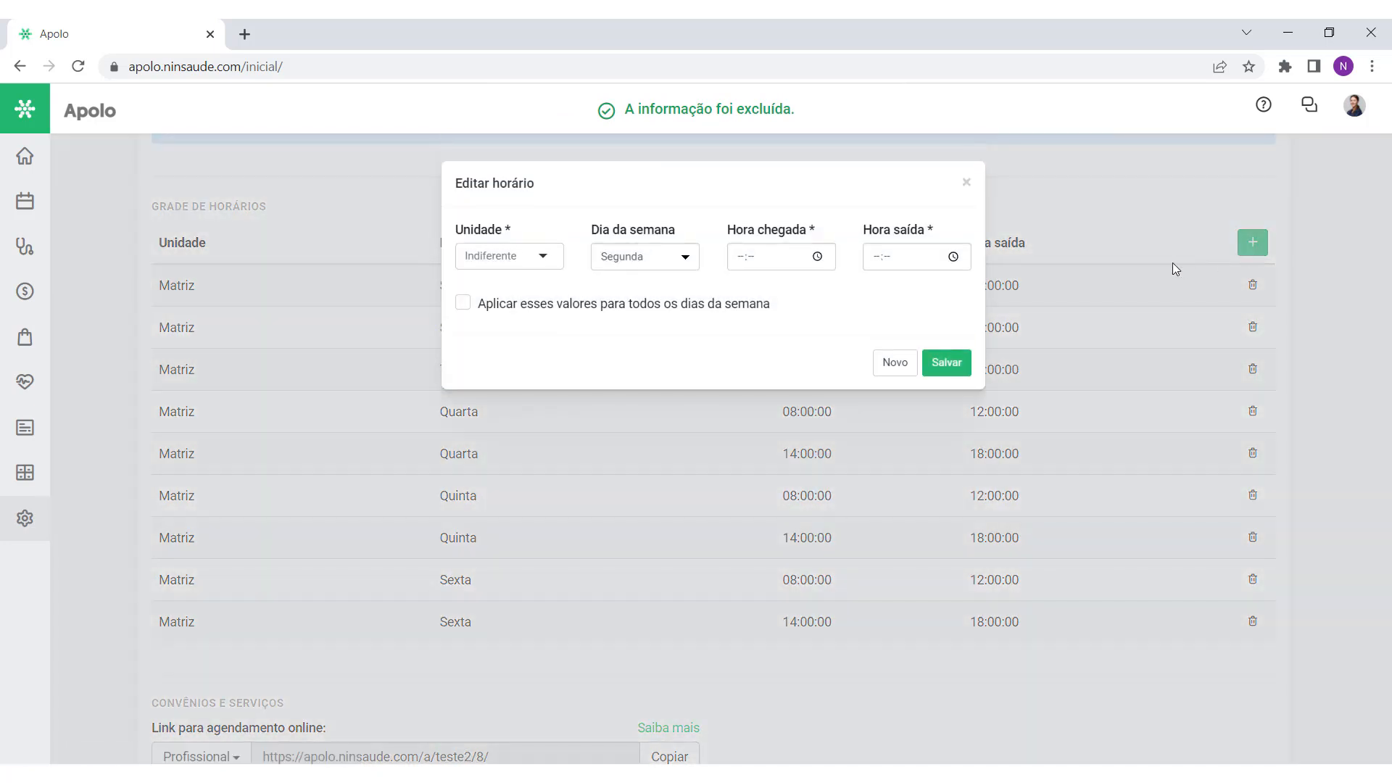
{"action": "left_click", "coordinate": [966, 182]}
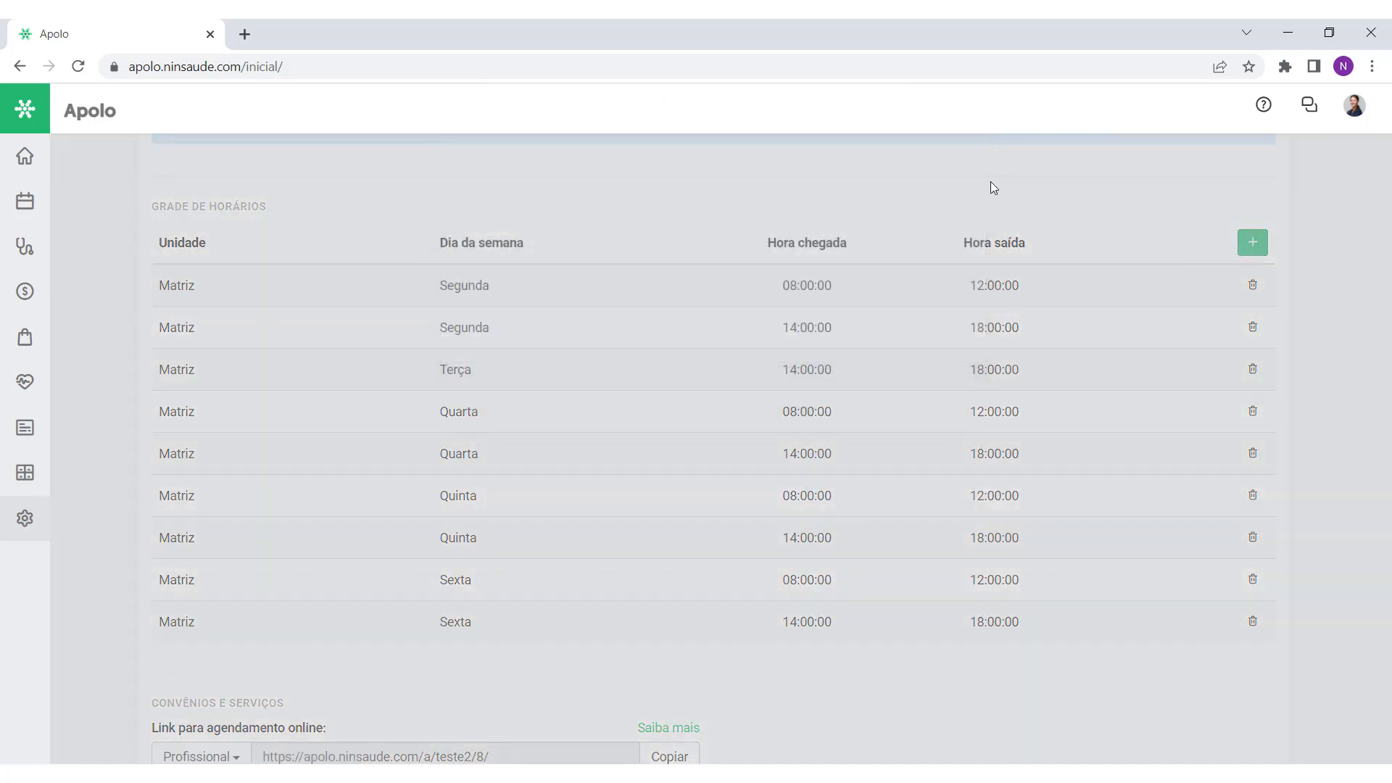
Step: Copy the professional's Link para agendamento online in the Convênios e Serviços section
{"action": "left_click_drag", "start_coordinate": [1381, 433], "coordinate": [1389, 571]}
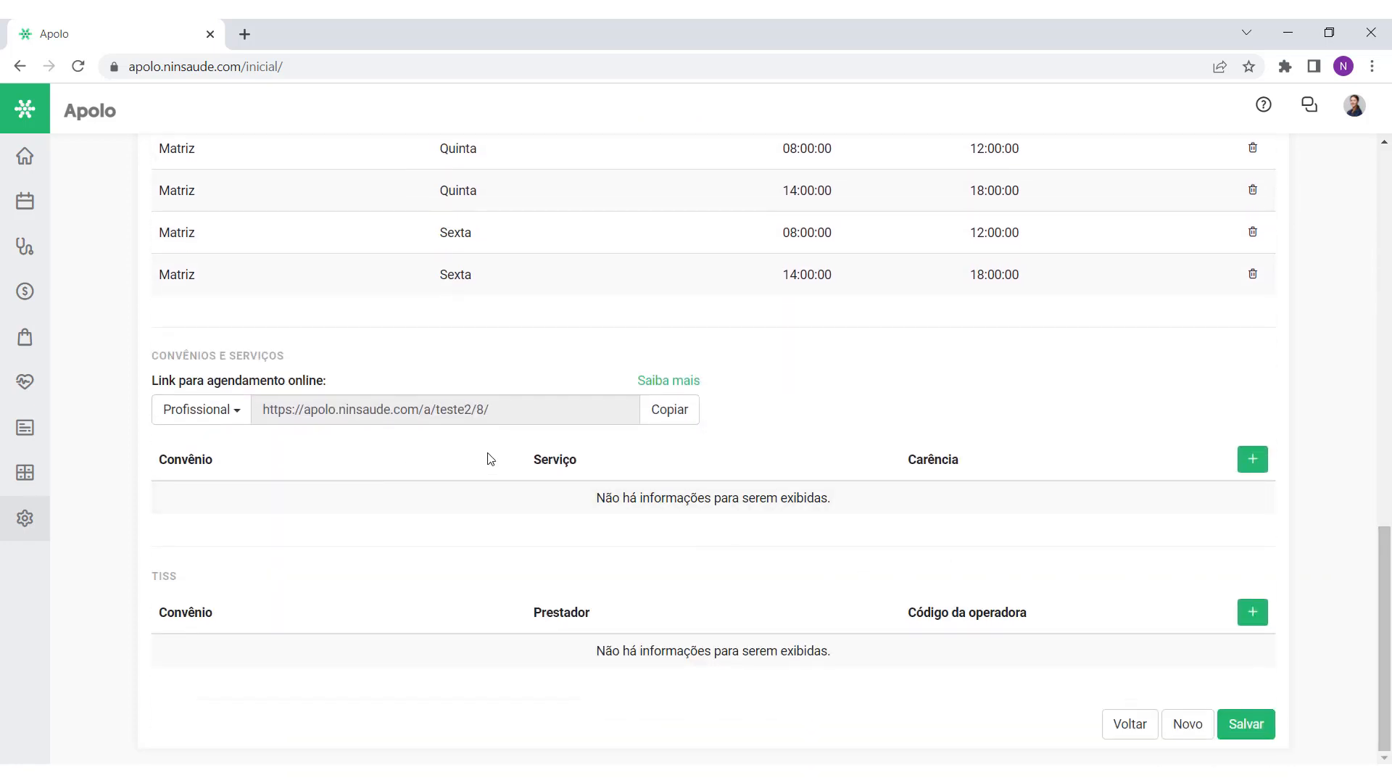
{"action": "left_click_drag", "start_coordinate": [328, 380], "coordinate": [149, 391]}
{"action": "left_click", "coordinate": [398, 383]}
{"action": "left_click_drag", "start_coordinate": [493, 410], "coordinate": [261, 410]}
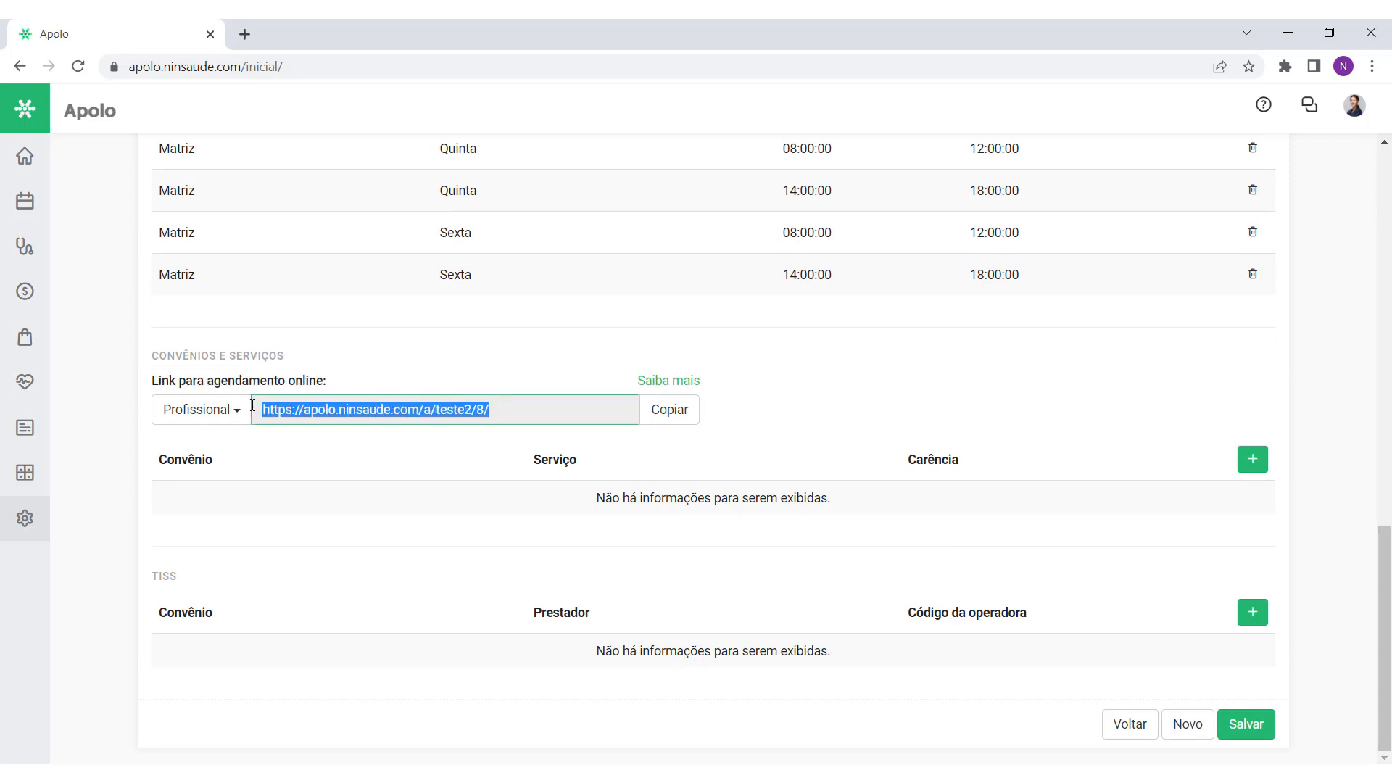
{"action": "left_click", "coordinate": [330, 448]}
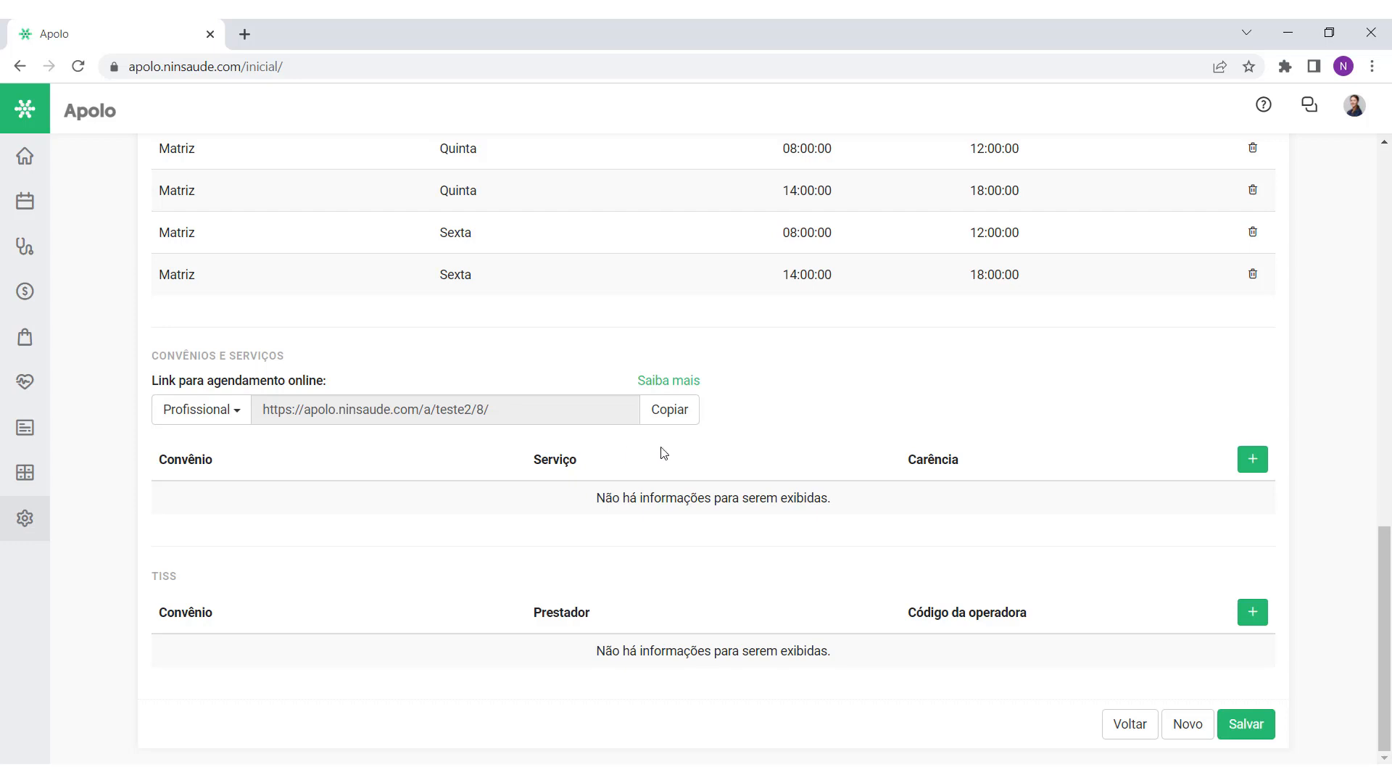
{"action": "left_click", "coordinate": [1253, 459]}
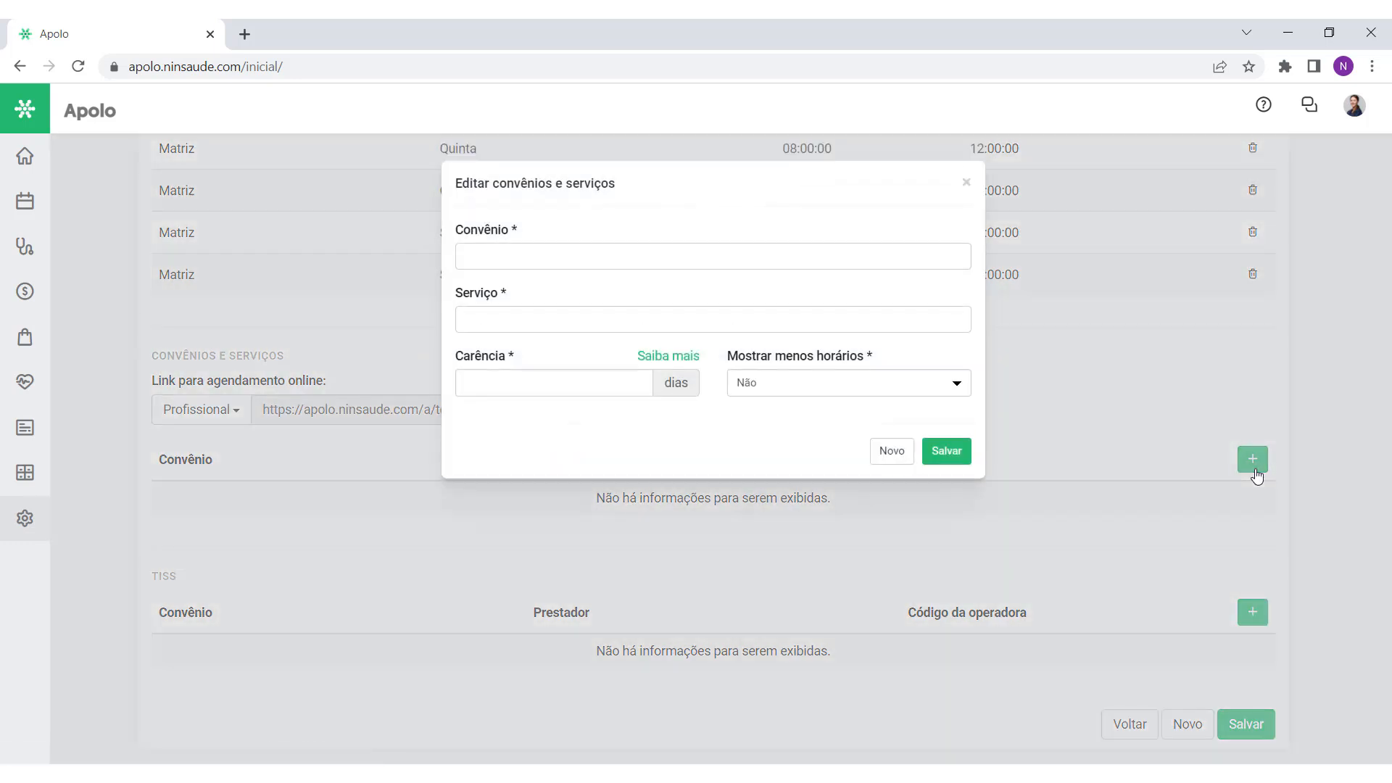
Step: Choose Particular as the convênio and Primeira consulta as the service
{"action": "left_click", "coordinate": [489, 261]}
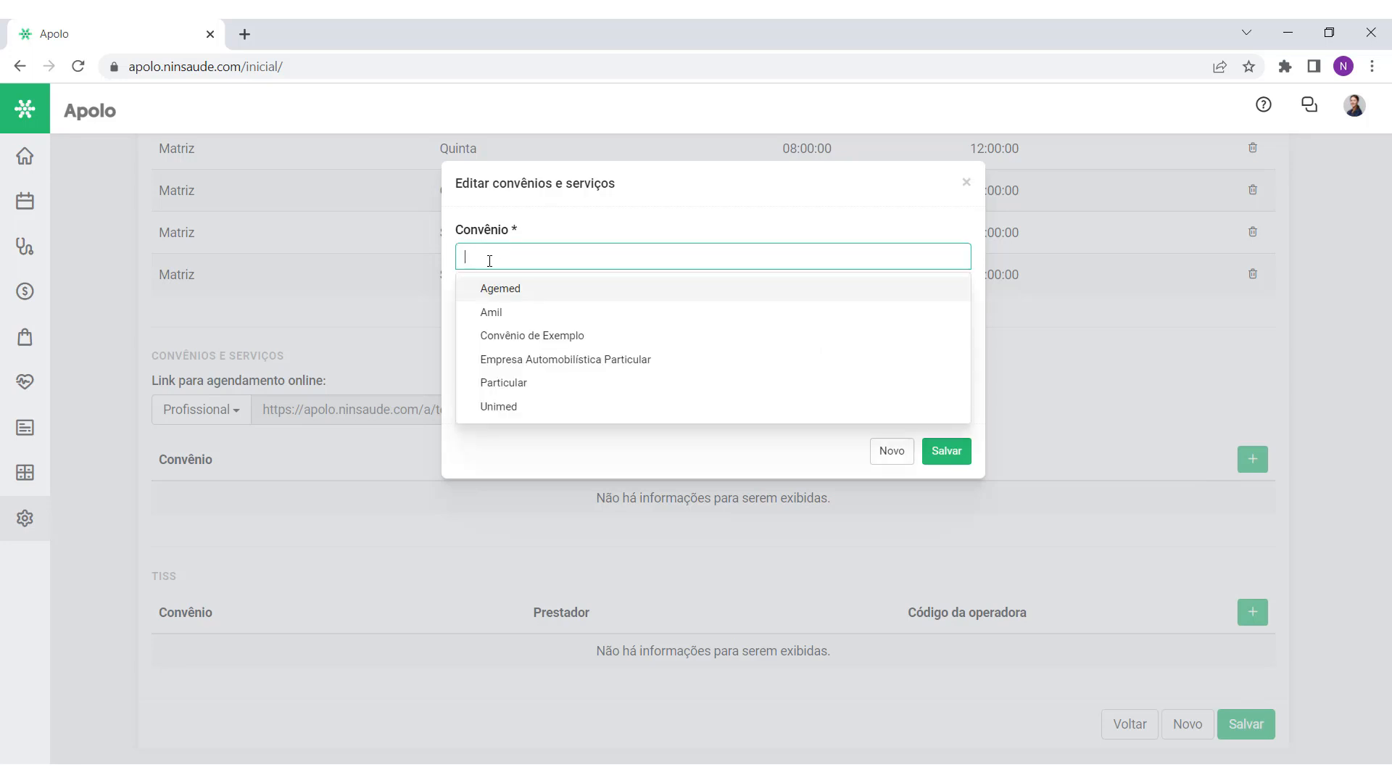
{"action": "left_click", "coordinate": [530, 401]}
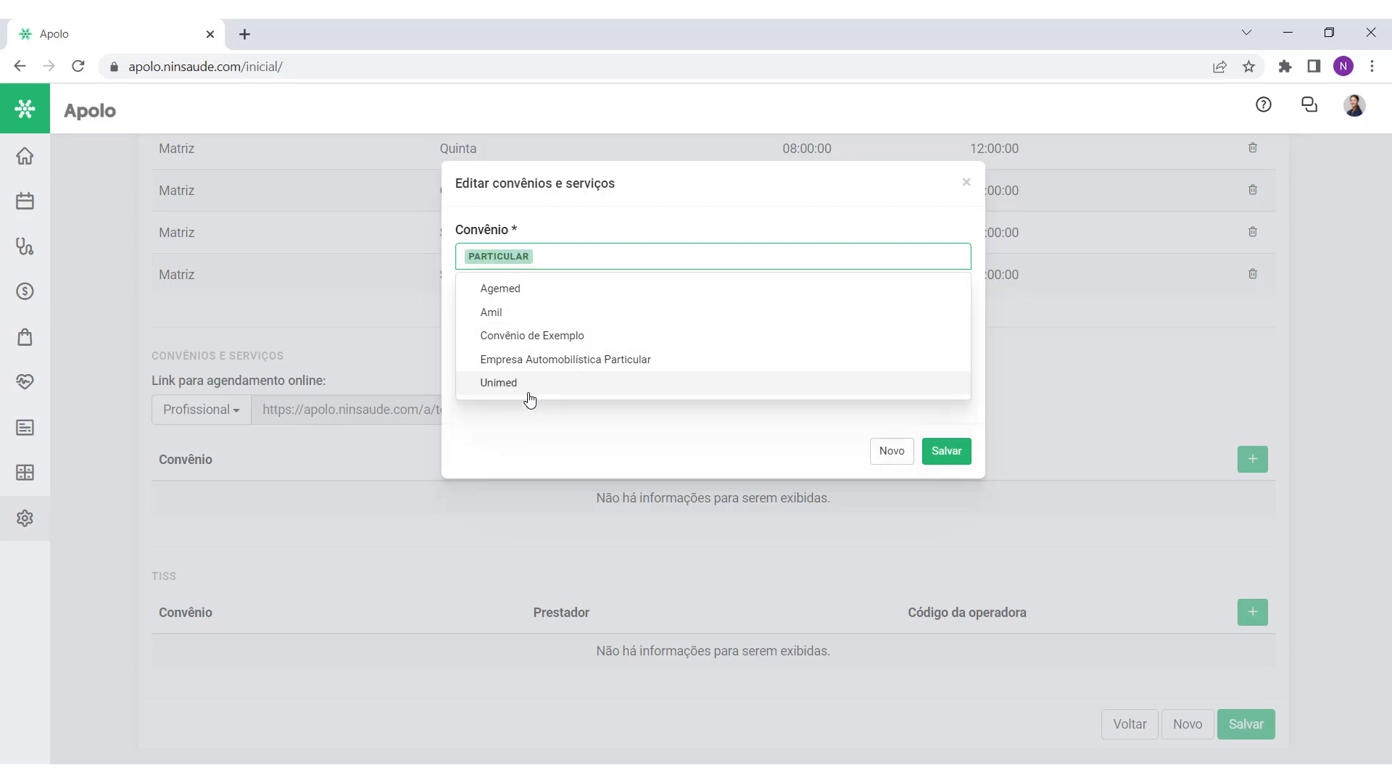
{"action": "left_click", "coordinate": [599, 230]}
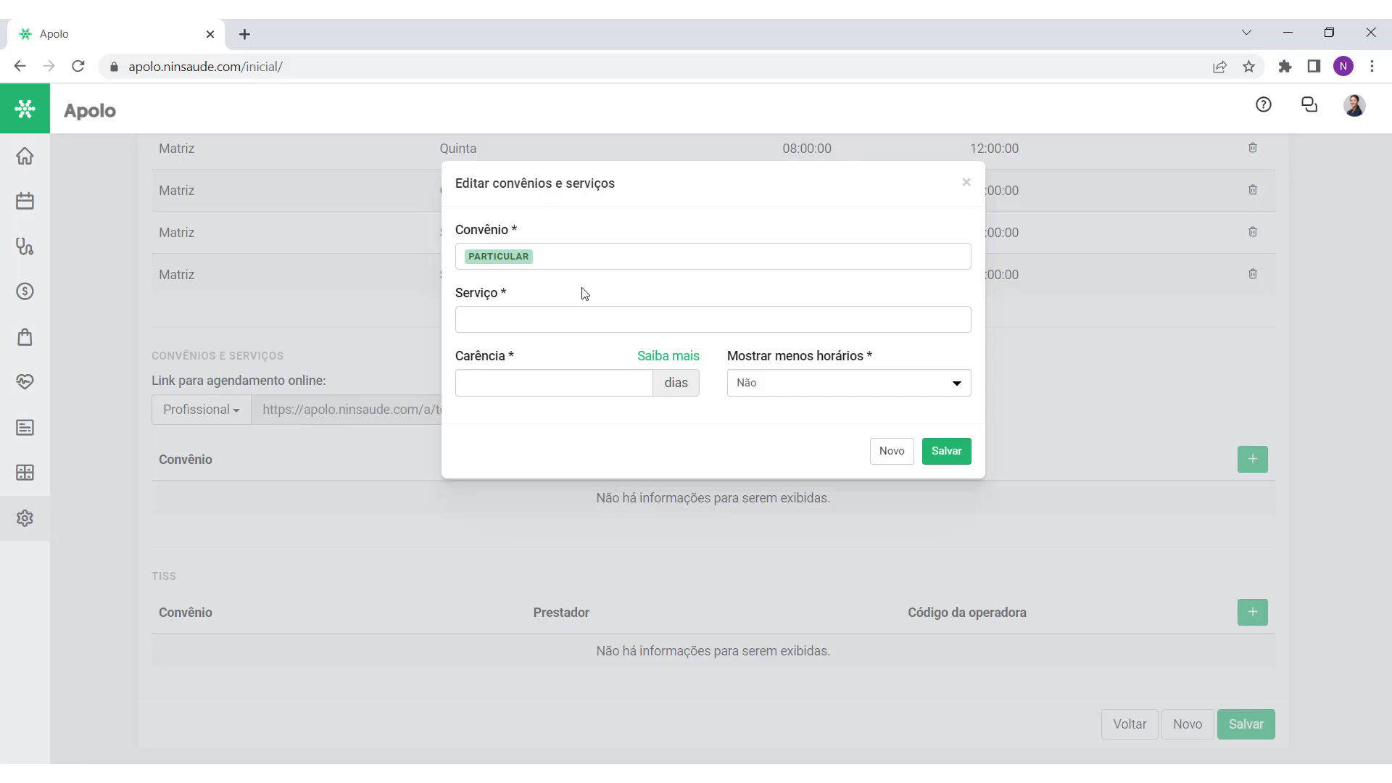
{"action": "left_click", "coordinate": [531, 319]}
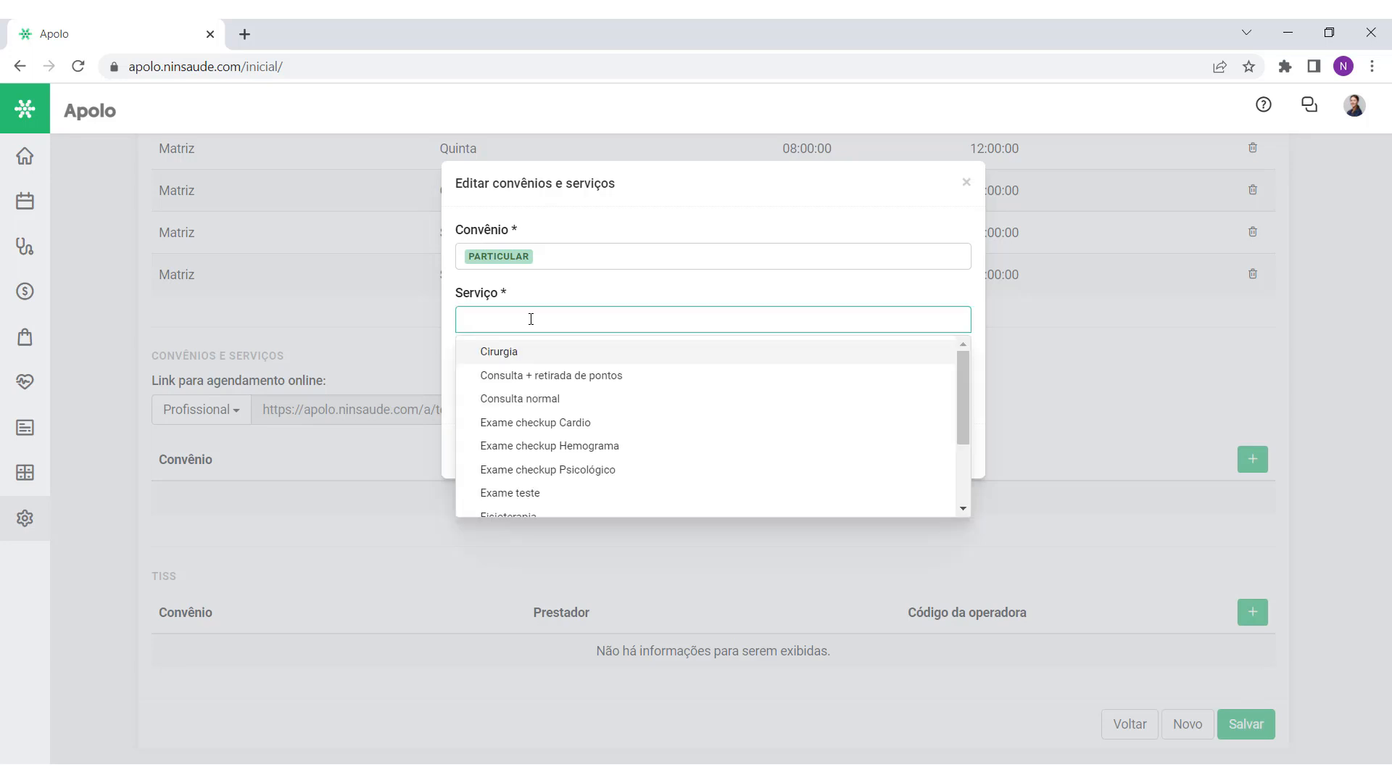
{"action": "type", "text": "prime"}
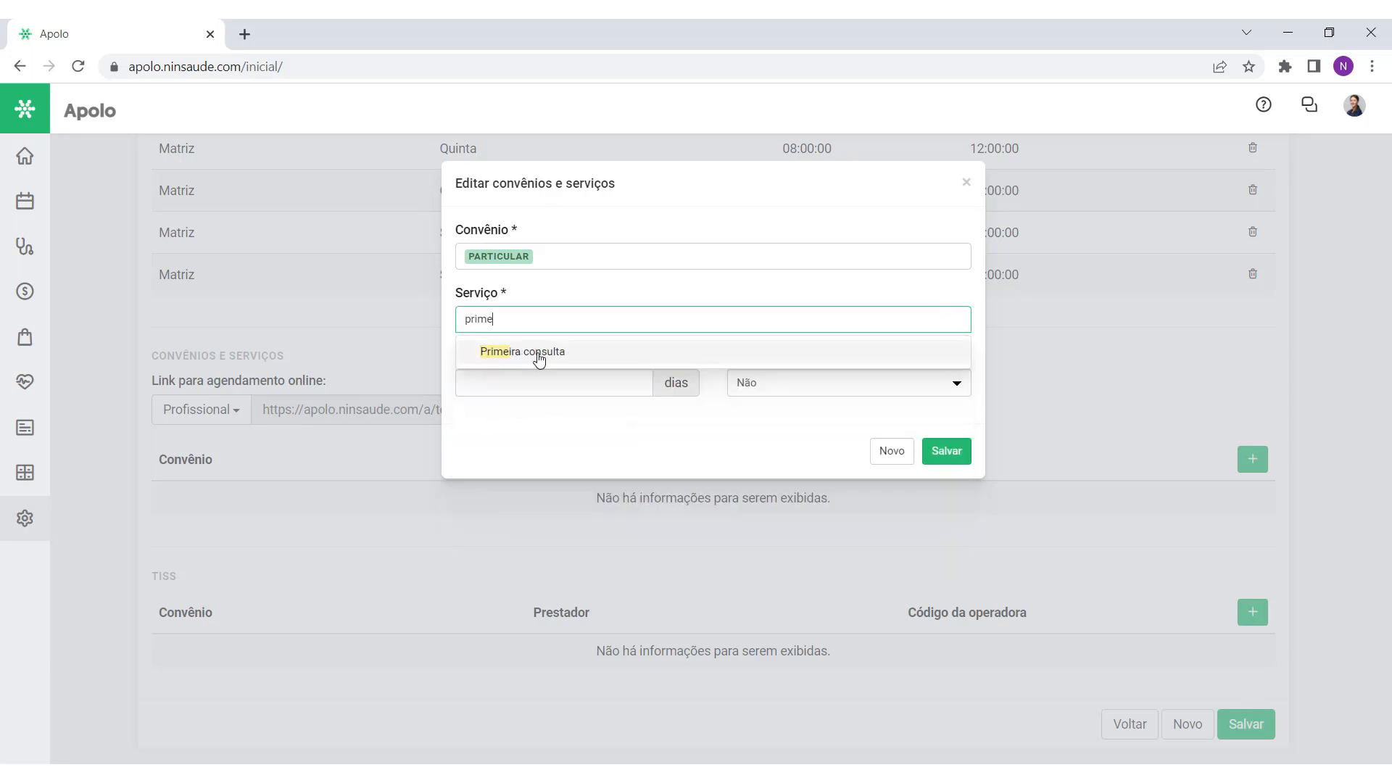
{"action": "left_click", "coordinate": [538, 357]}
{"action": "left_click", "coordinate": [552, 292]}
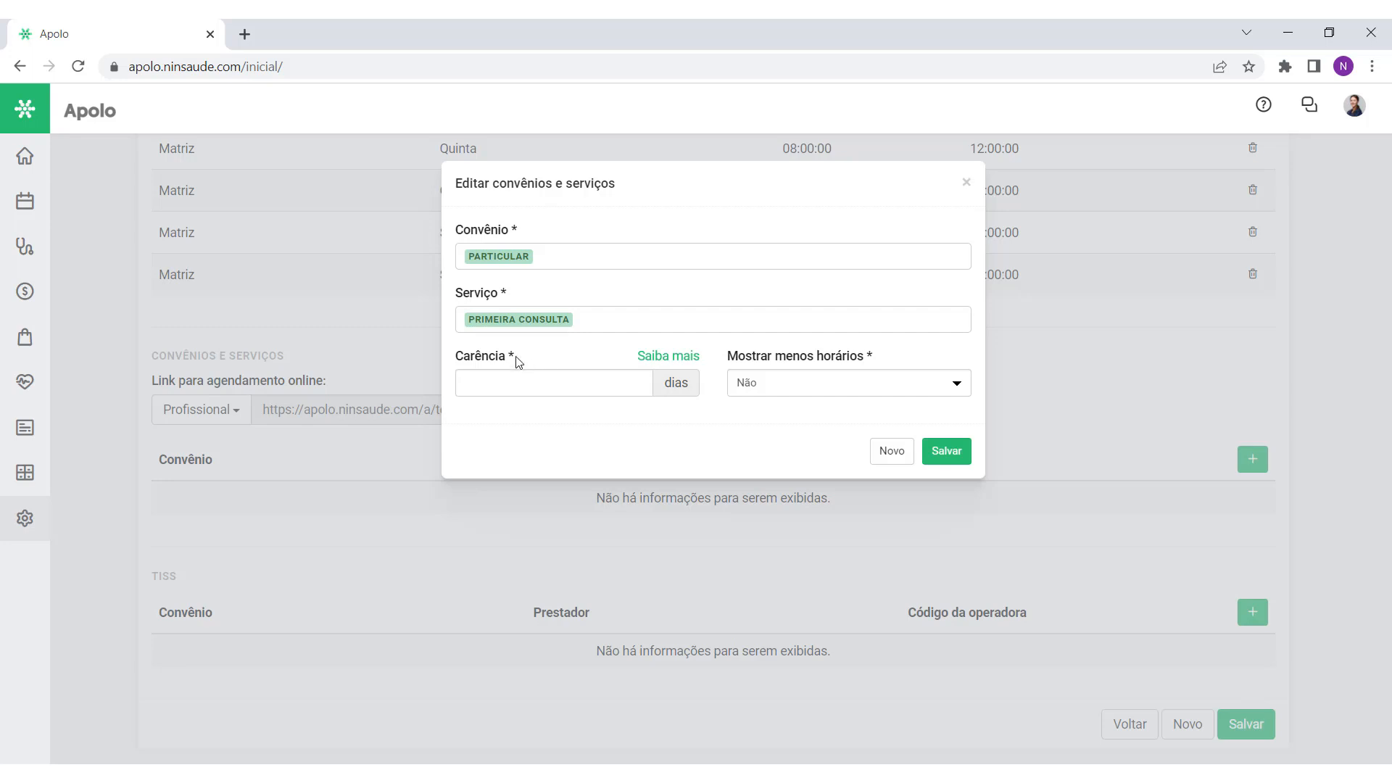
Step: Set the Carência to 3 days
{"action": "left_click_drag", "start_coordinate": [510, 360], "coordinate": [456, 359]}
{"action": "left_click", "coordinate": [554, 364]}
{"action": "left_click", "coordinate": [559, 384]}
{"action": "left_click", "coordinate": [661, 356]}
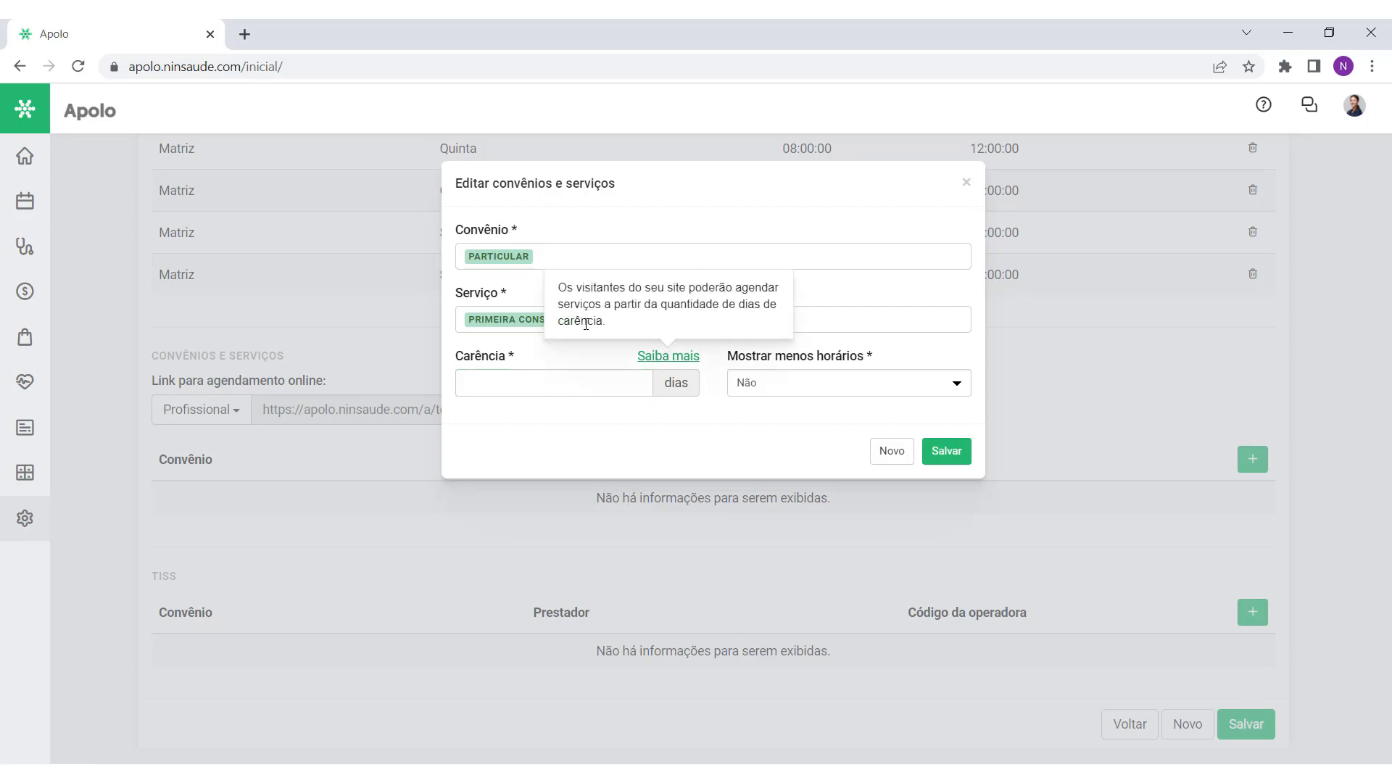
{"action": "left_click", "coordinate": [678, 358]}
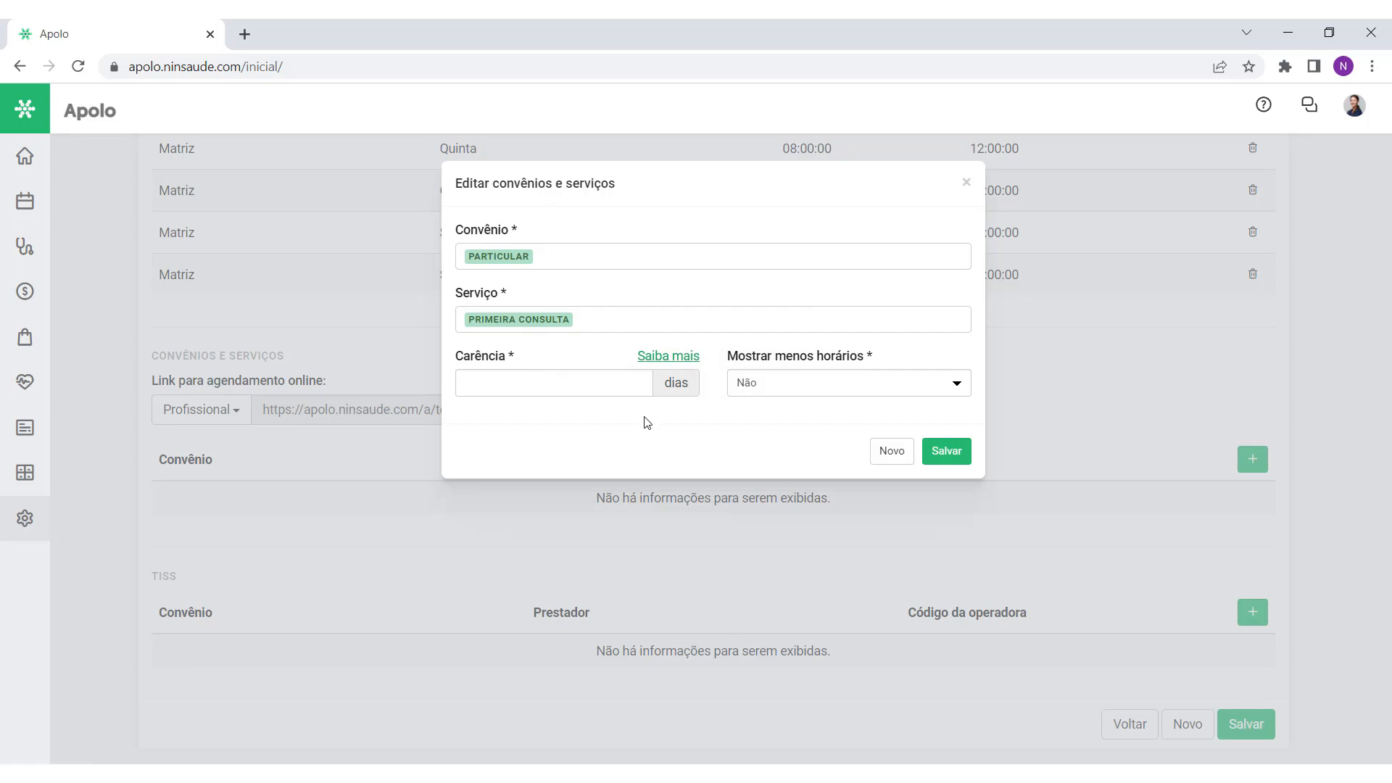
{"action": "left_click", "coordinate": [638, 383]}
{"action": "type", "text": "3"}
{"action": "left_click", "coordinate": [563, 427]}
Step: Set Mostrar menos horários to Sim and save the Particular – Primeira consulta entry
{"action": "left_click_drag", "start_coordinate": [726, 355], "coordinate": [893, 352]}
{"action": "left_click", "coordinate": [893, 352]}
{"action": "left_click", "coordinate": [830, 388]}
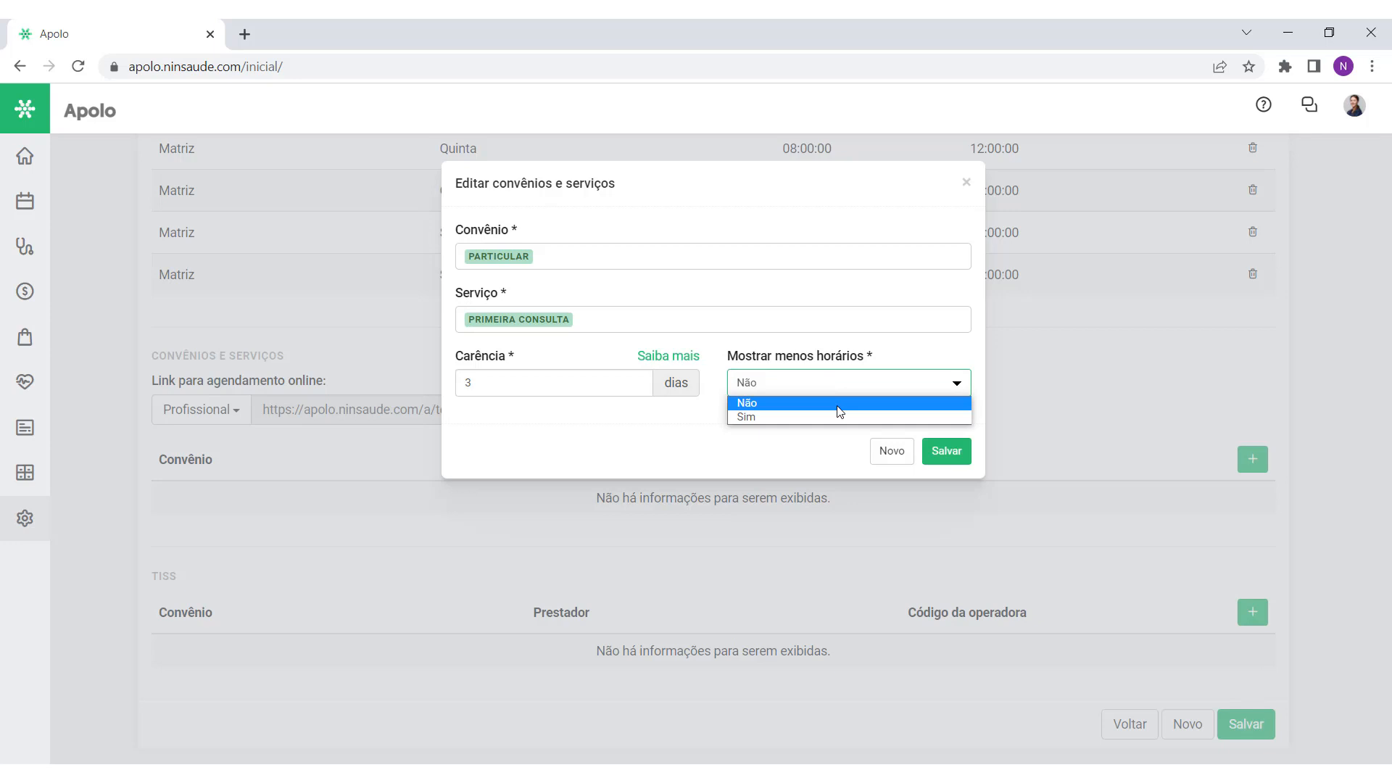
{"action": "left_click", "coordinate": [839, 404]}
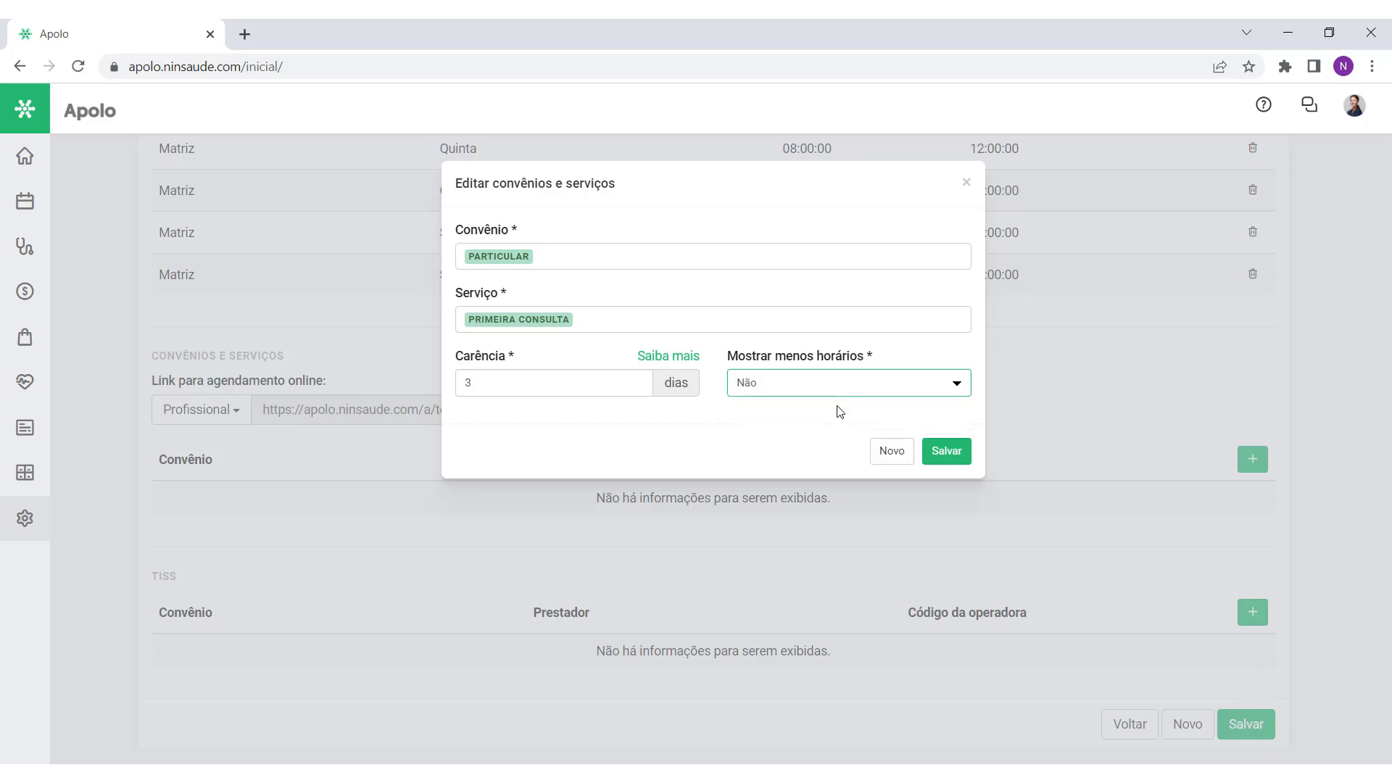
{"action": "left_click", "coordinate": [835, 395]}
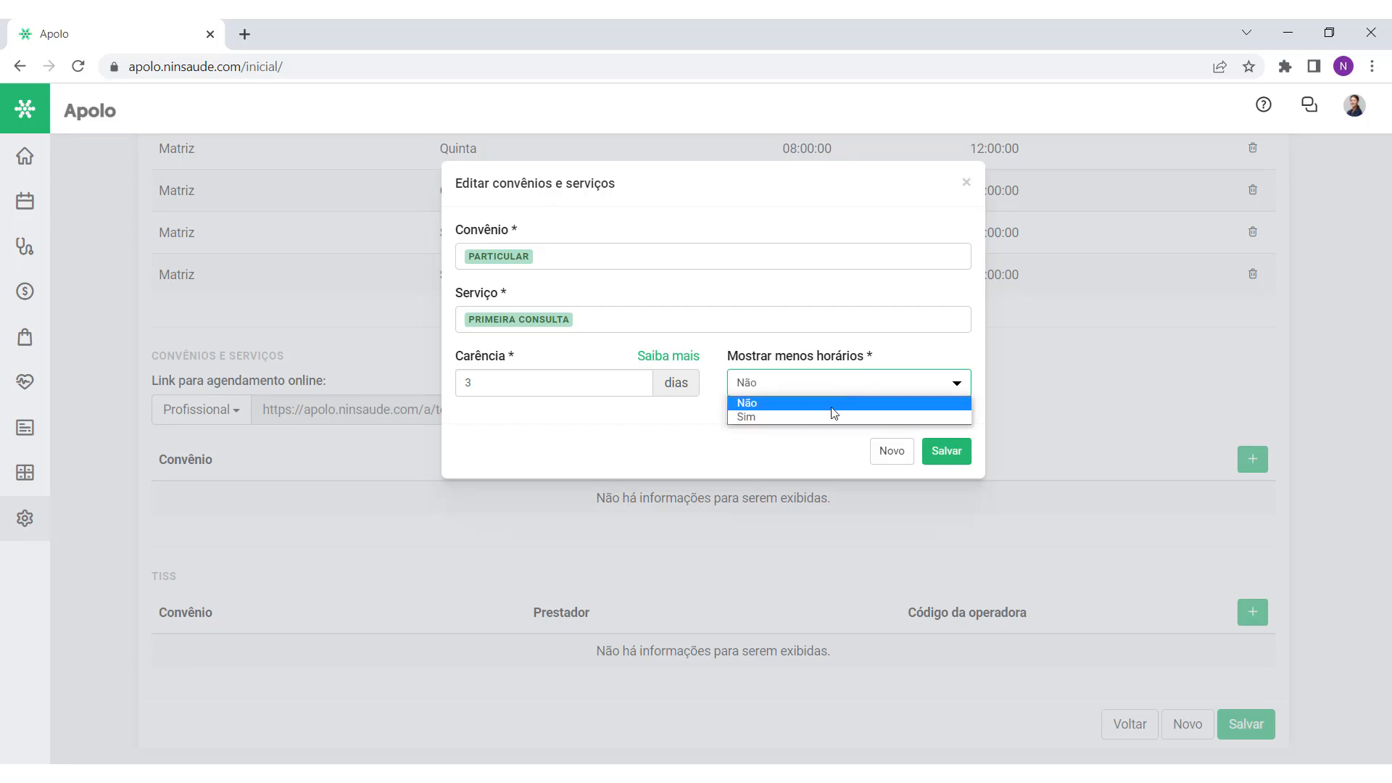
{"action": "left_click", "coordinate": [828, 418]}
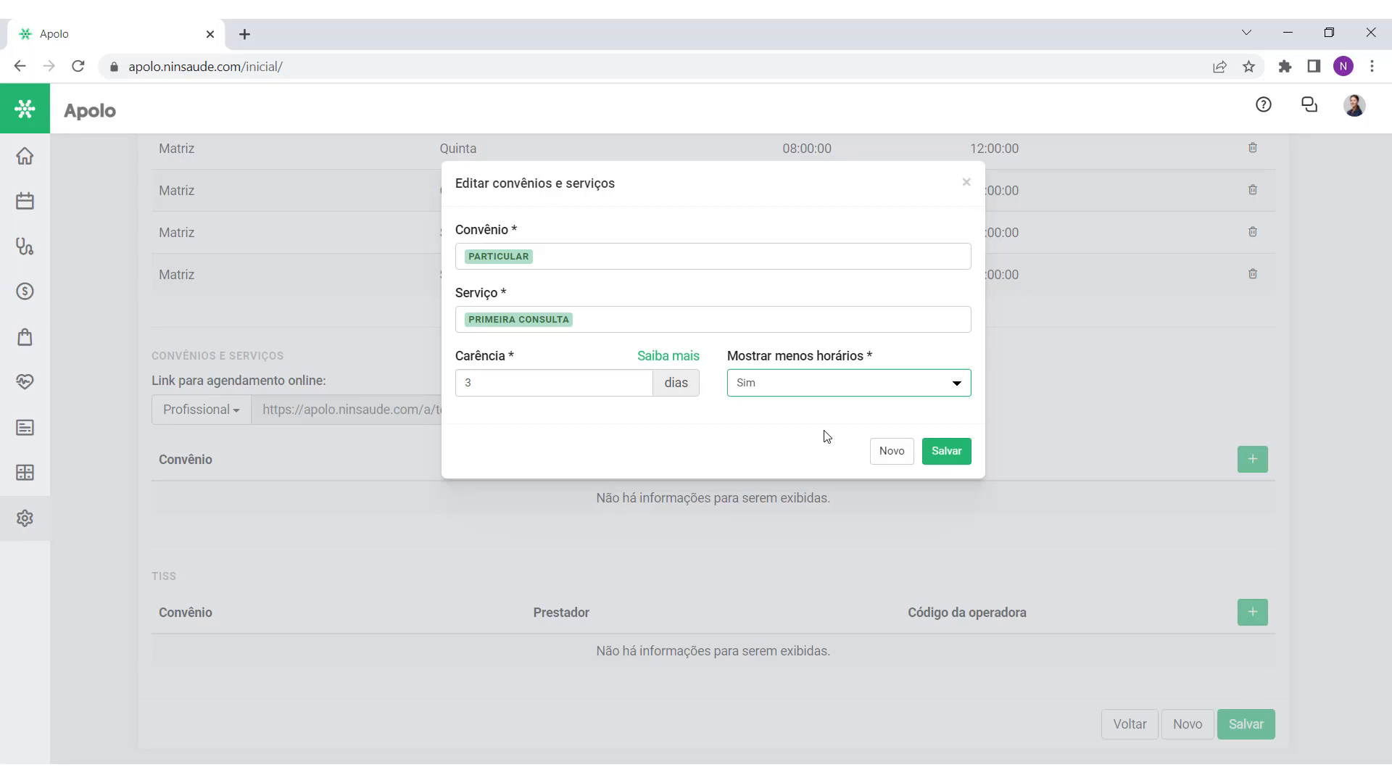
{"action": "left_click", "coordinate": [854, 393]}
{"action": "left_click", "coordinate": [856, 394]}
{"action": "left_click", "coordinate": [946, 452]}
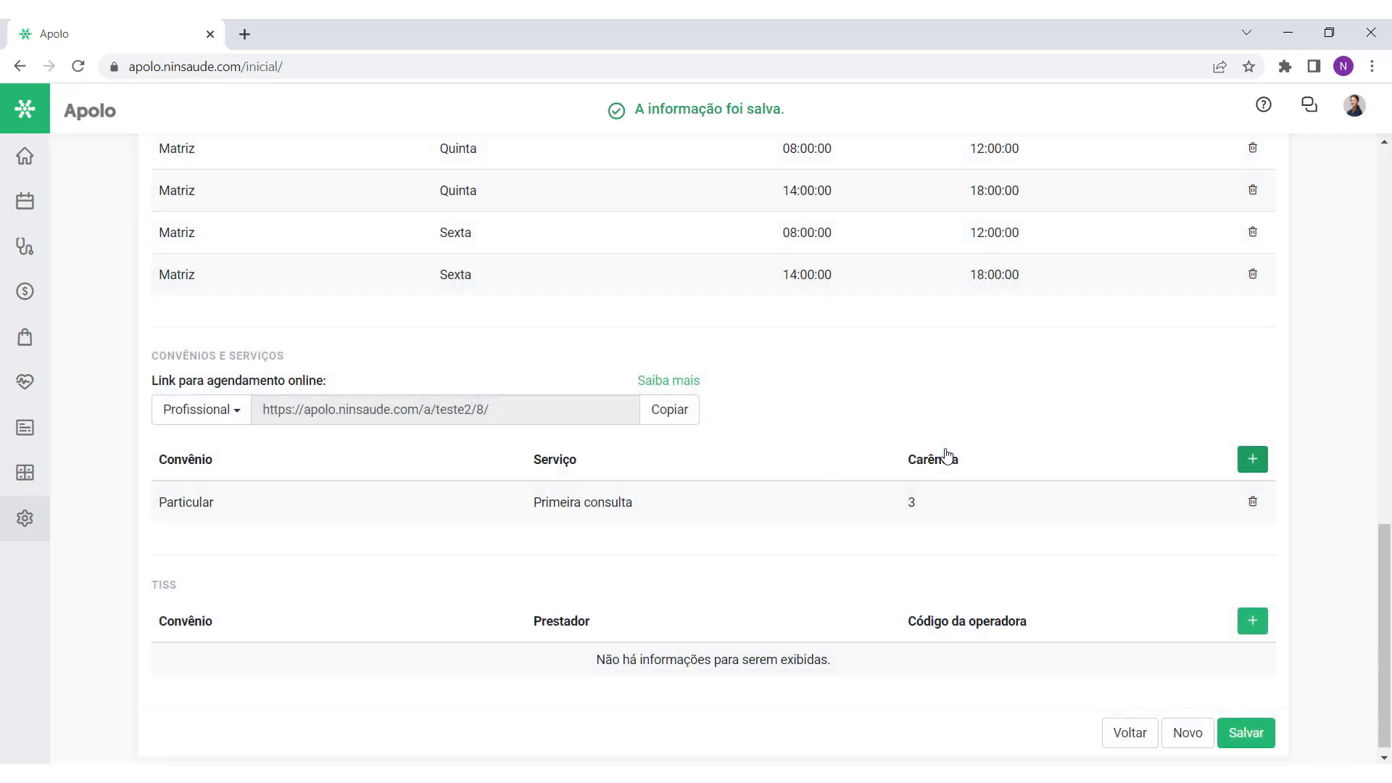
Step: Add Agemed, Amil, Convênio de Exemplo and Empresa Automobilística Particular with three services
{"action": "left_click", "coordinate": [1251, 465]}
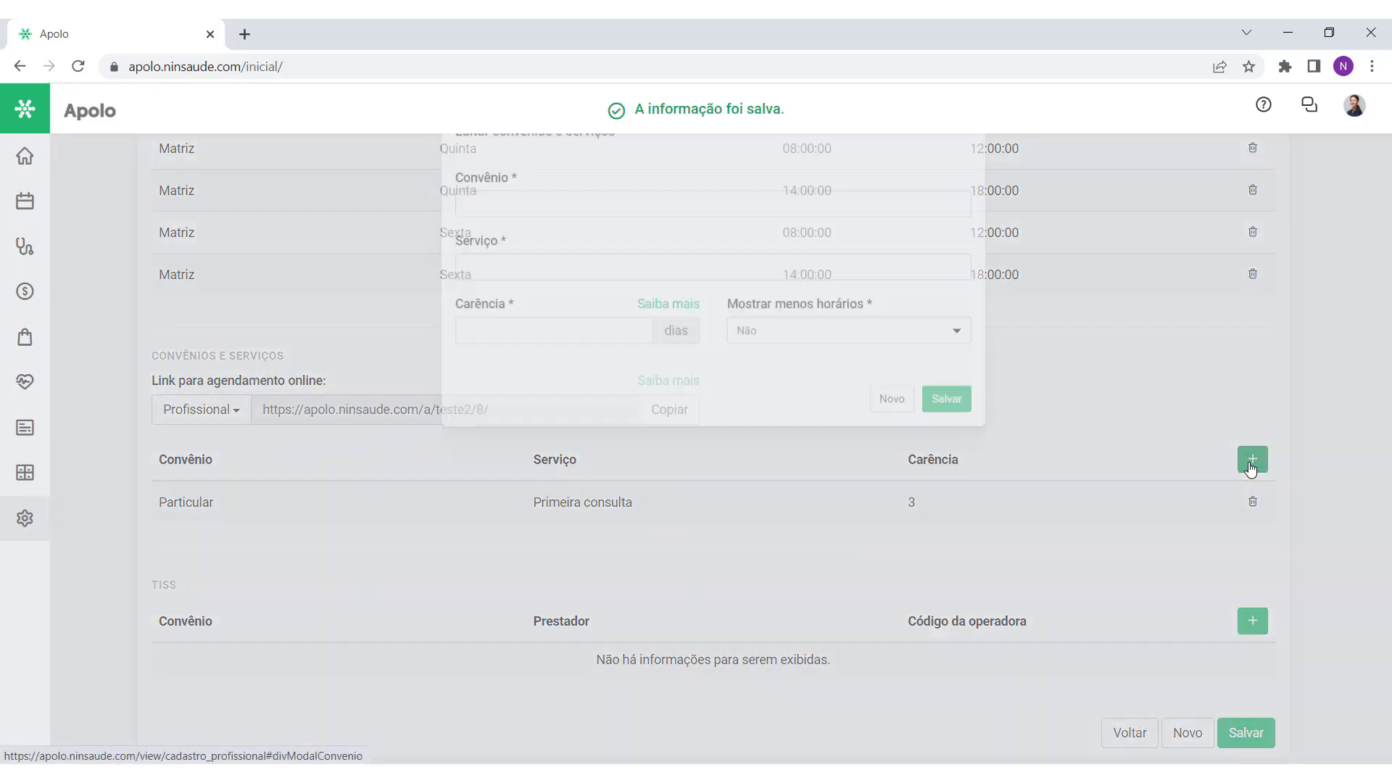
{"action": "left_click", "coordinate": [553, 256]}
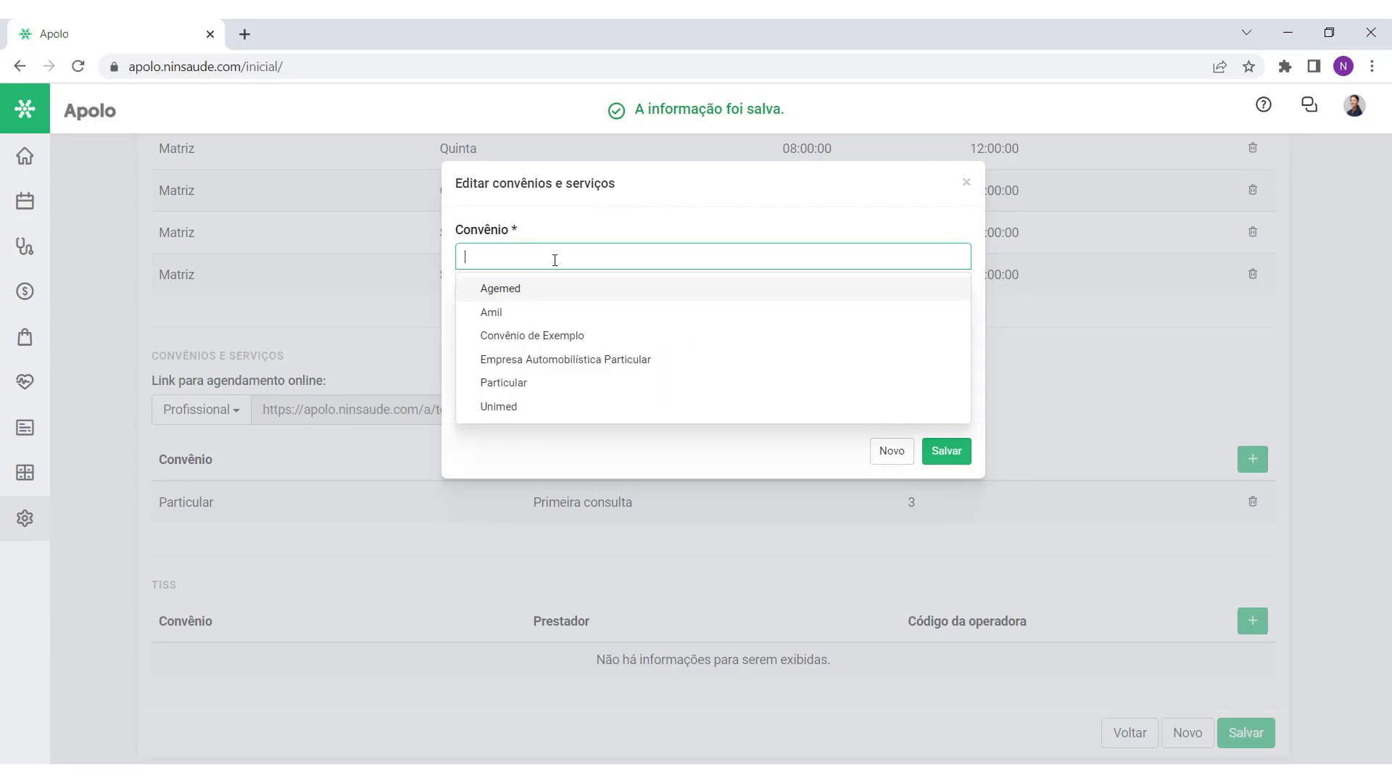
{"action": "left_click", "coordinate": [559, 288]}
{"action": "left_click", "coordinate": [566, 288]}
{"action": "left_click", "coordinate": [638, 290]}
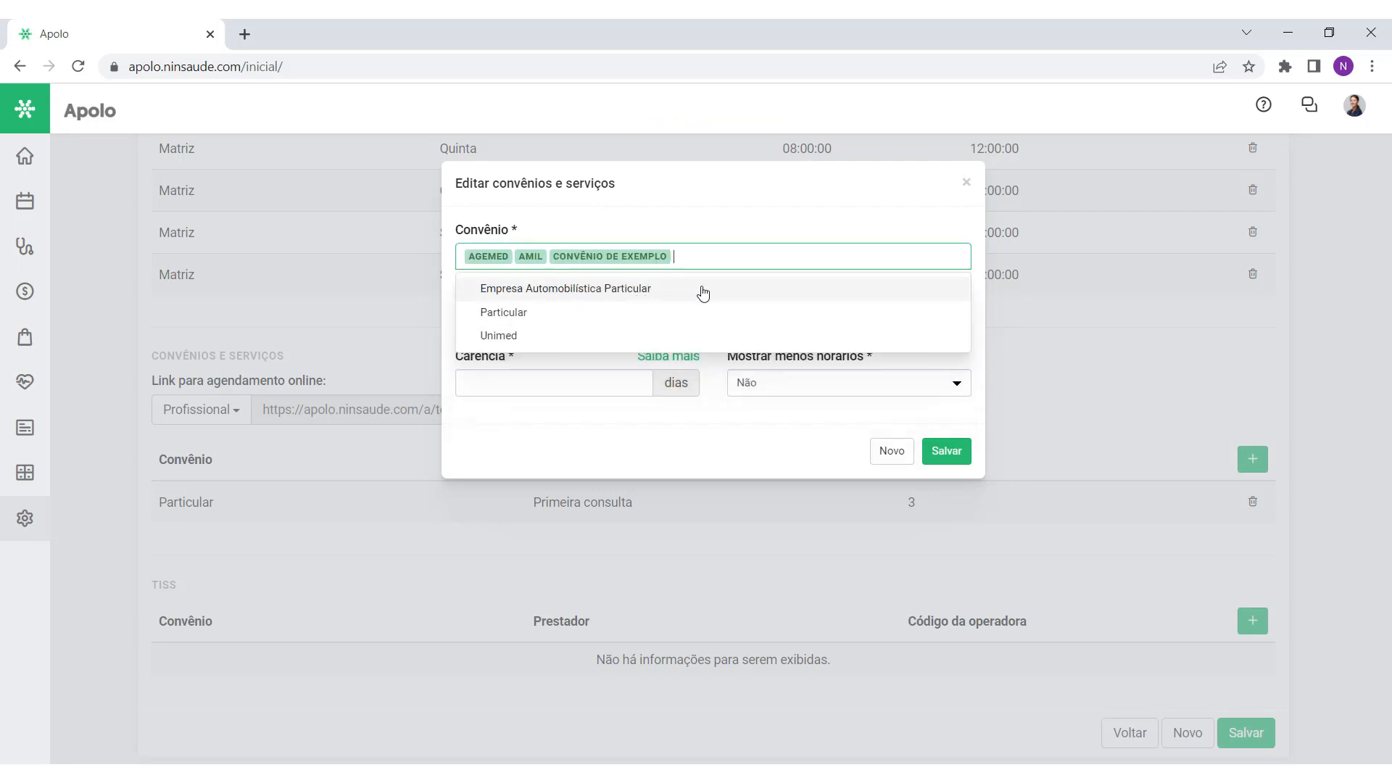
{"action": "left_click", "coordinate": [703, 292]}
{"action": "left_click", "coordinate": [732, 227]}
{"action": "left_click", "coordinate": [584, 319]}
{"action": "left_click", "coordinate": [584, 377]}
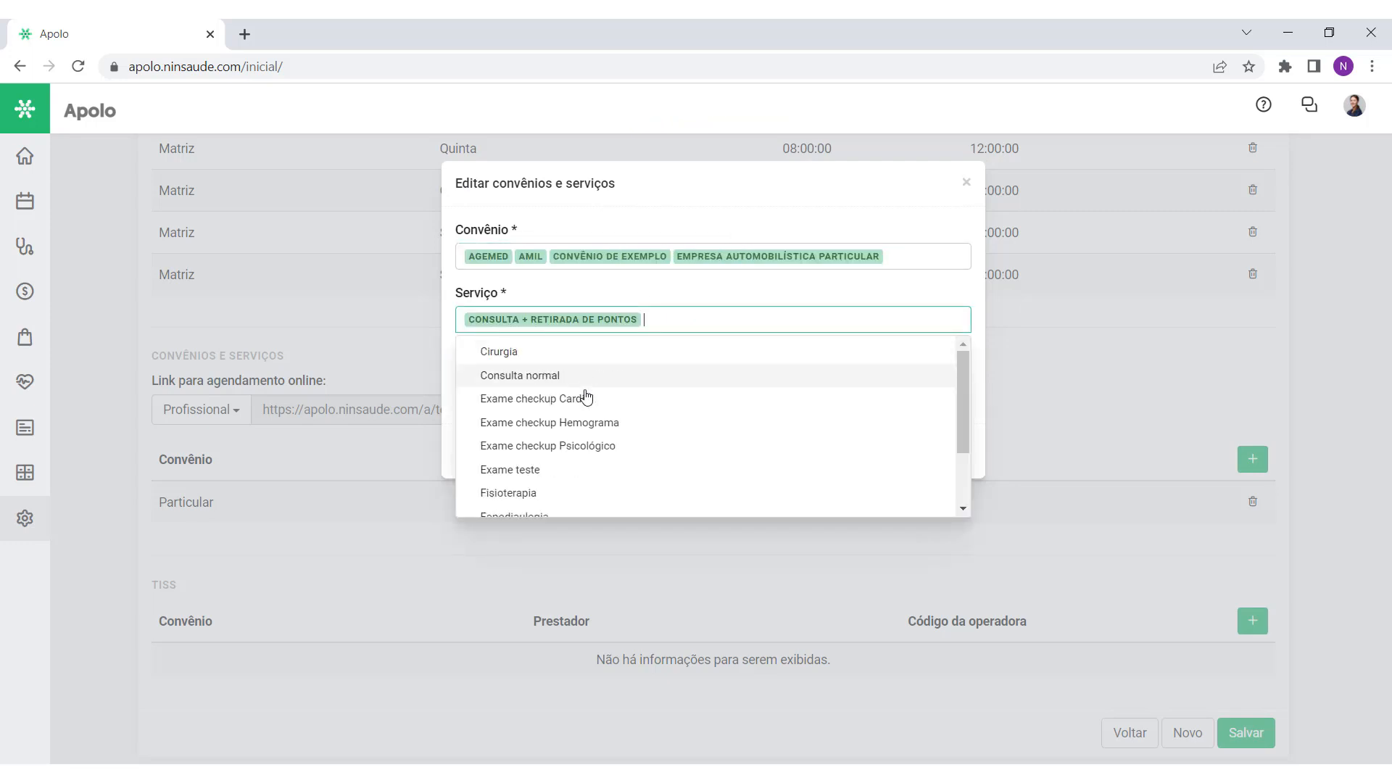
{"action": "left_click", "coordinate": [585, 398]}
{"action": "left_click", "coordinate": [587, 422]}
{"action": "left_click", "coordinate": [699, 293]}
Step: Give the new convênio entries a 5-day carência and save them
{"action": "left_click", "coordinate": [585, 383]}
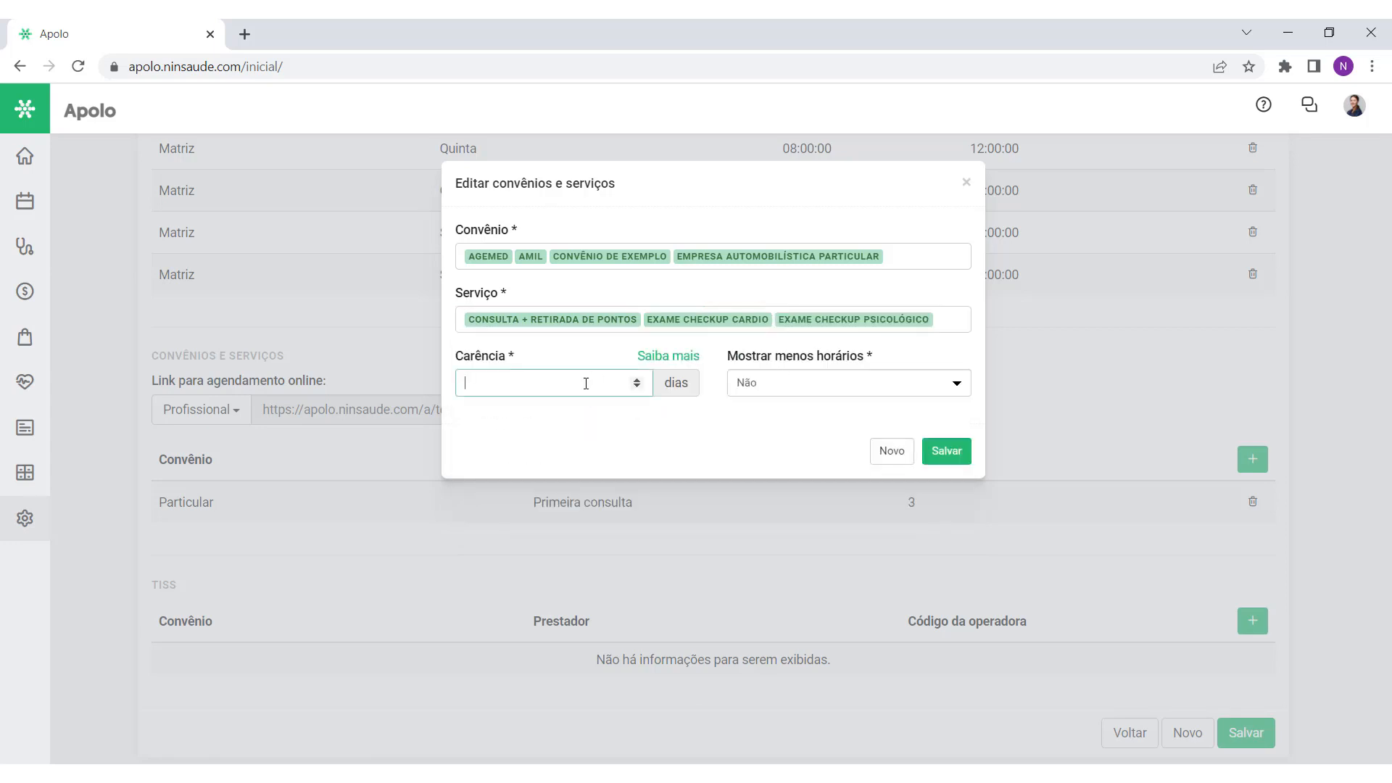
{"action": "type", "text": "5"}
{"action": "left_click", "coordinate": [566, 424]}
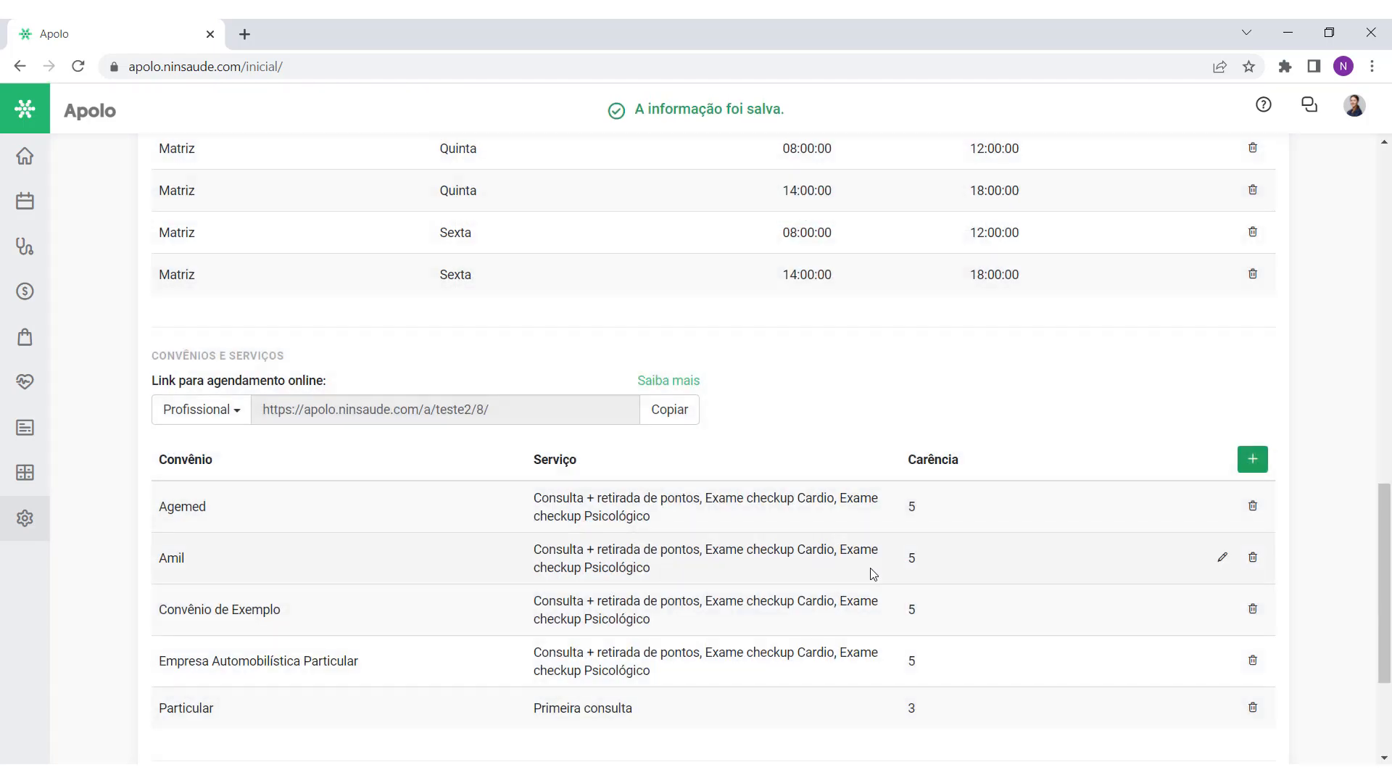
{"action": "scroll", "coordinate": [872, 575], "scroll_direction": "down", "scroll_amount": 3}
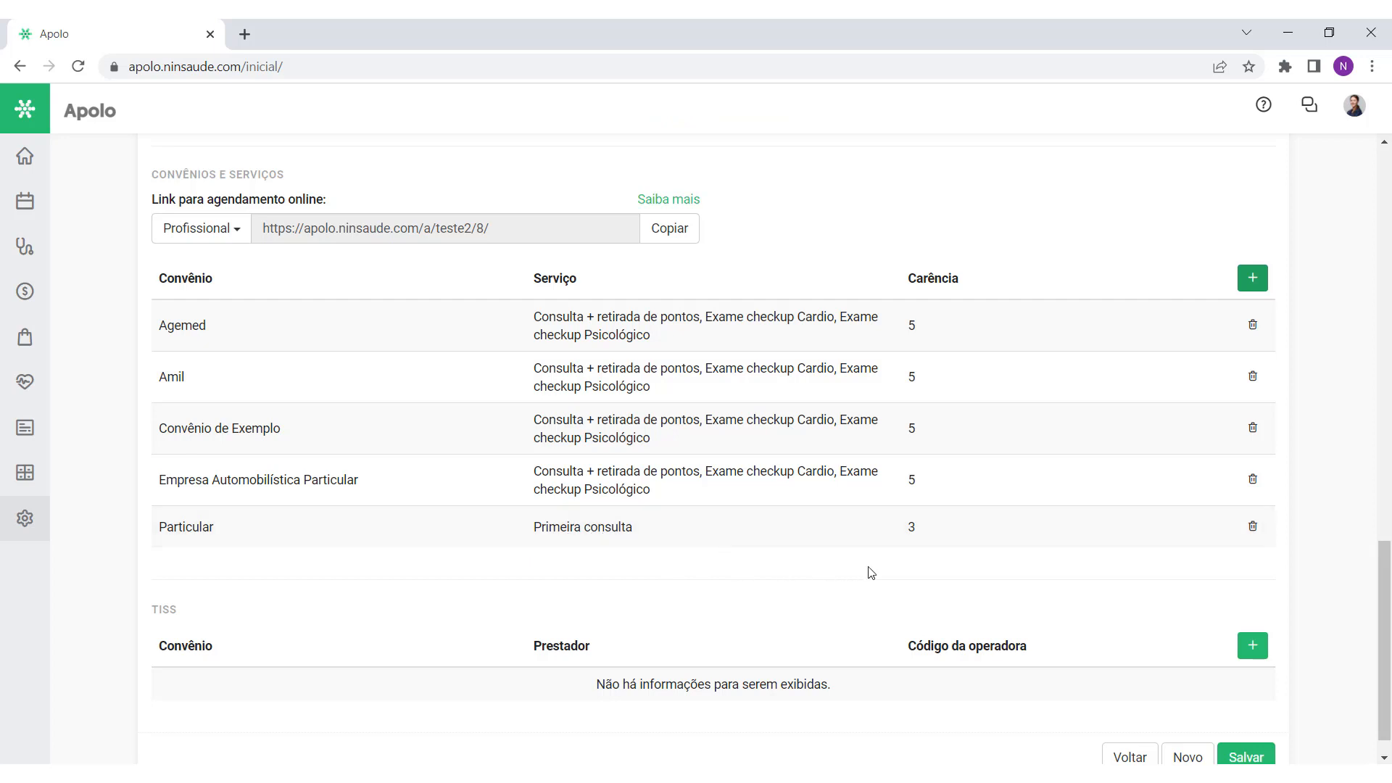
{"action": "left_click", "coordinate": [1252, 278]}
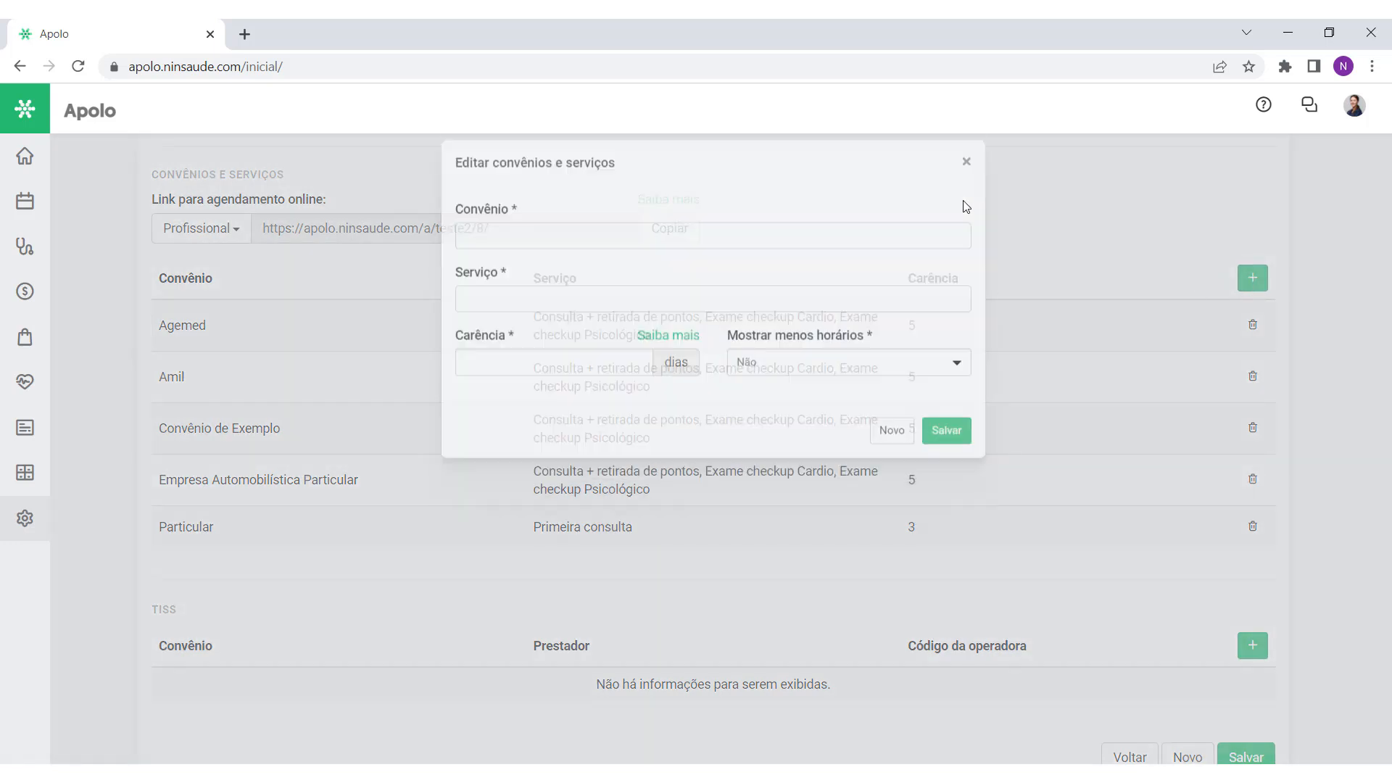
{"action": "left_click", "coordinate": [966, 184]}
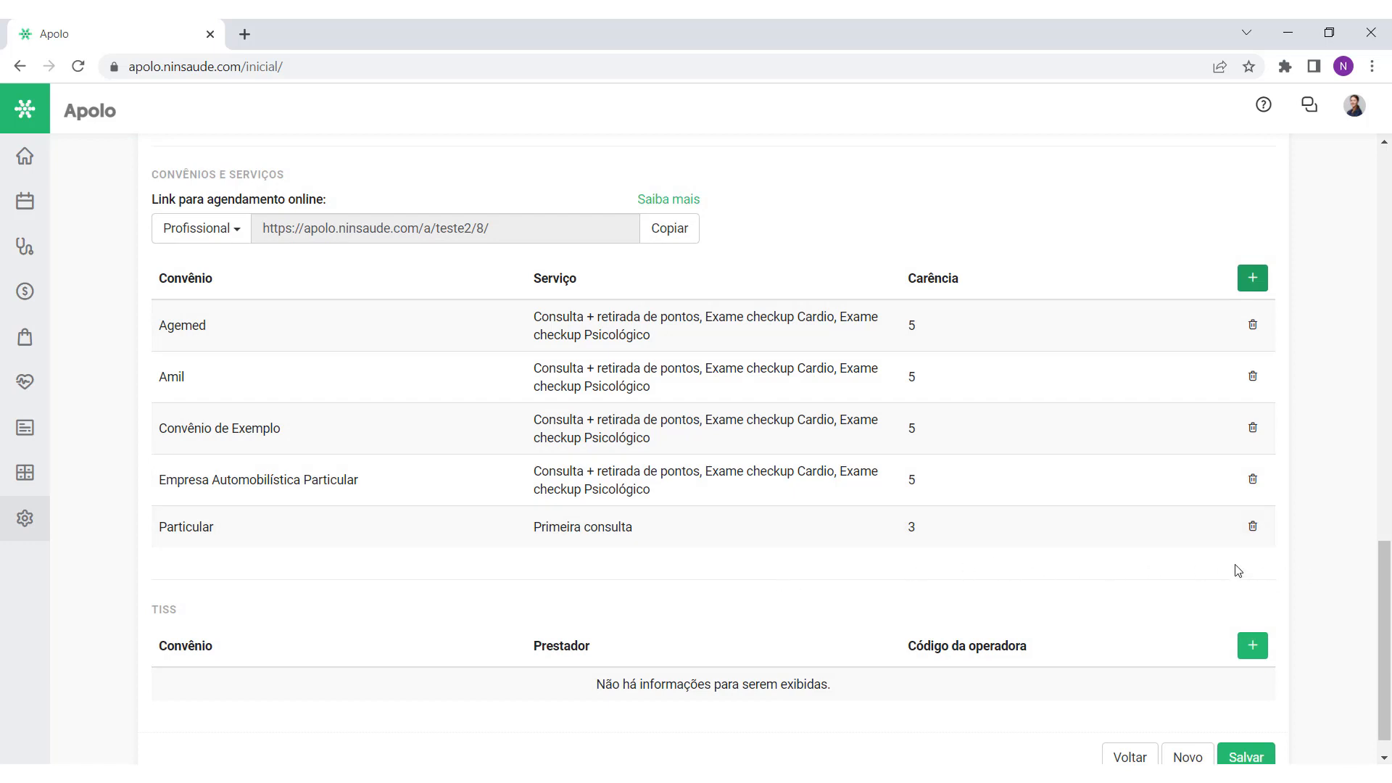
Step: Copy the online booking link again
{"action": "scroll", "coordinate": [1116, 540], "scroll_direction": "up", "scroll_amount": 1}
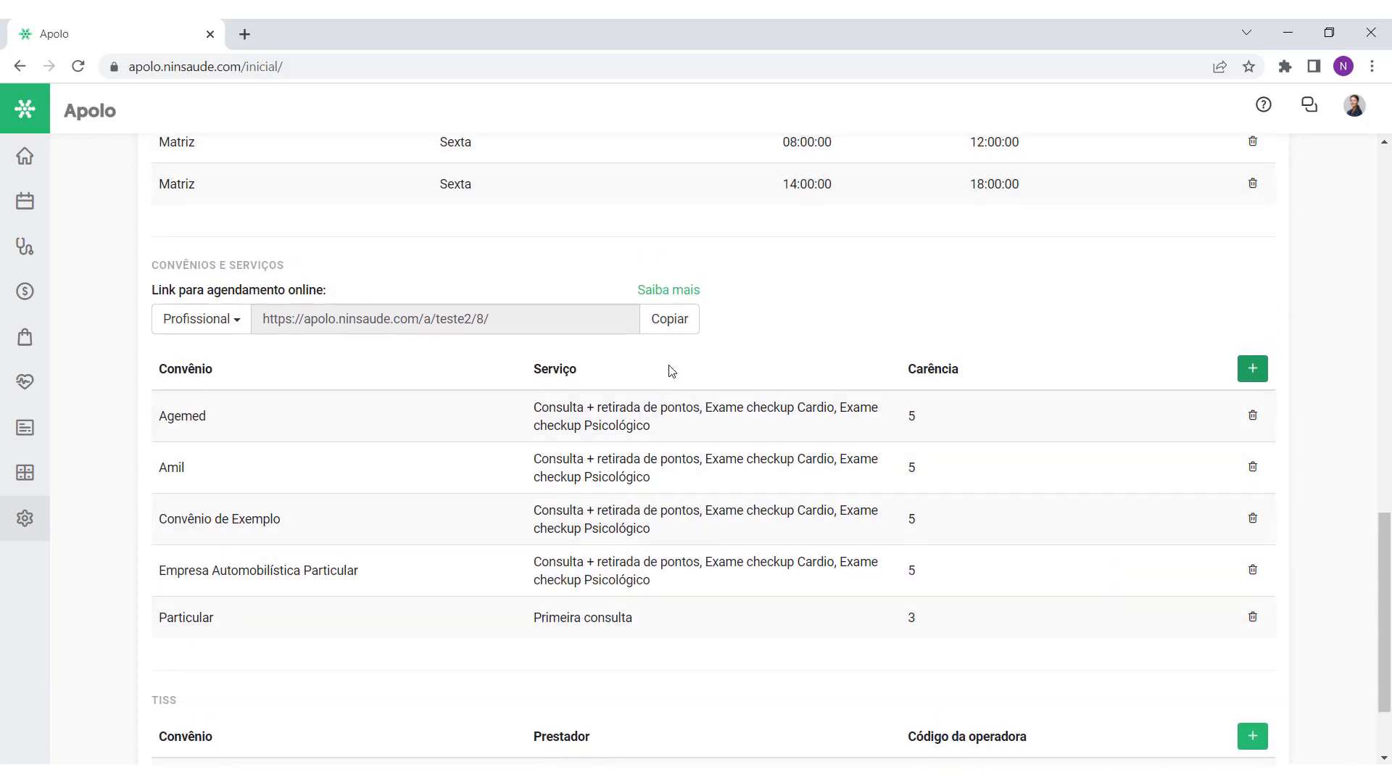
{"action": "left_click", "coordinate": [670, 320]}
{"action": "key", "text": "ctrl+c"}
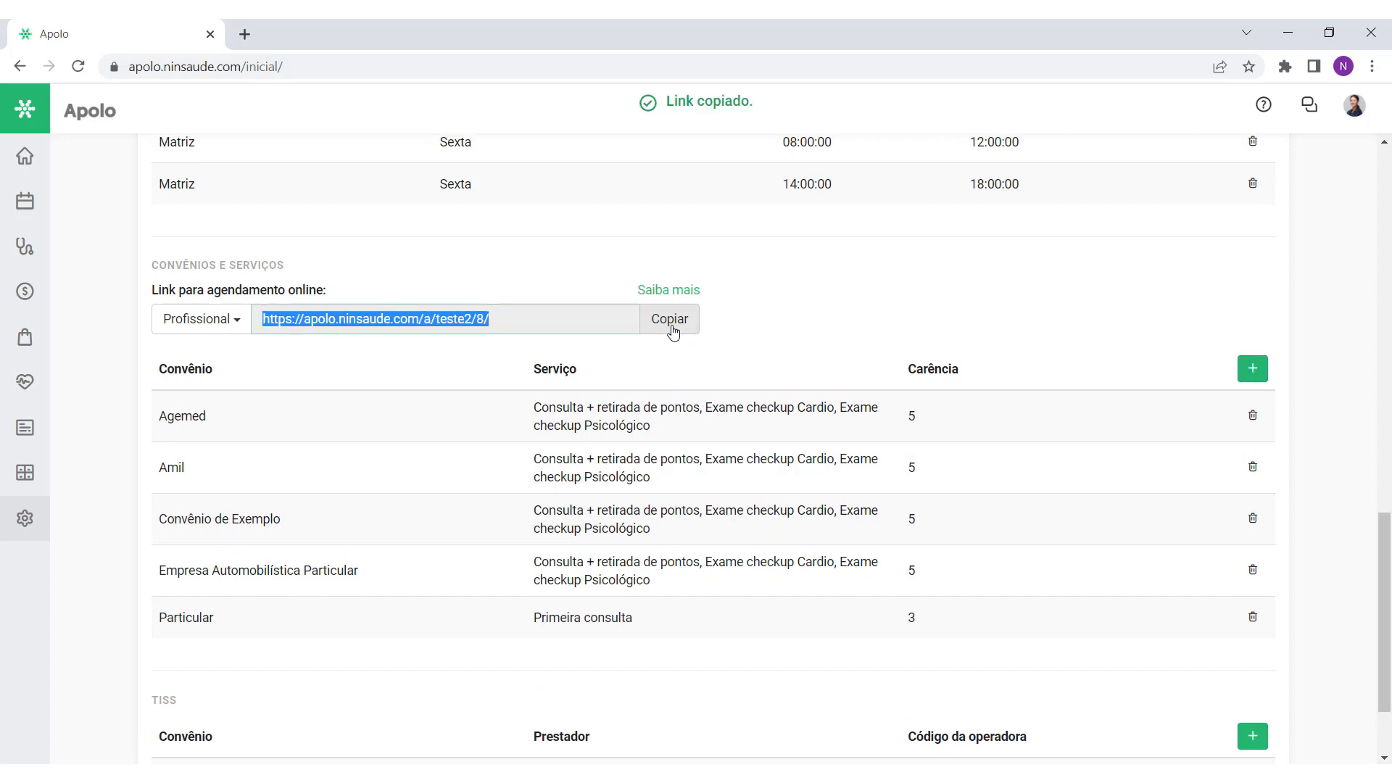
{"action": "left_click", "coordinate": [244, 34]}
Step: Open the booking link and pick Cardiologia, Particular, Primeira consulta at 09:30 on 22/02
{"action": "key", "text": "ctrl+v"}
{"action": "key", "text": "Return"}
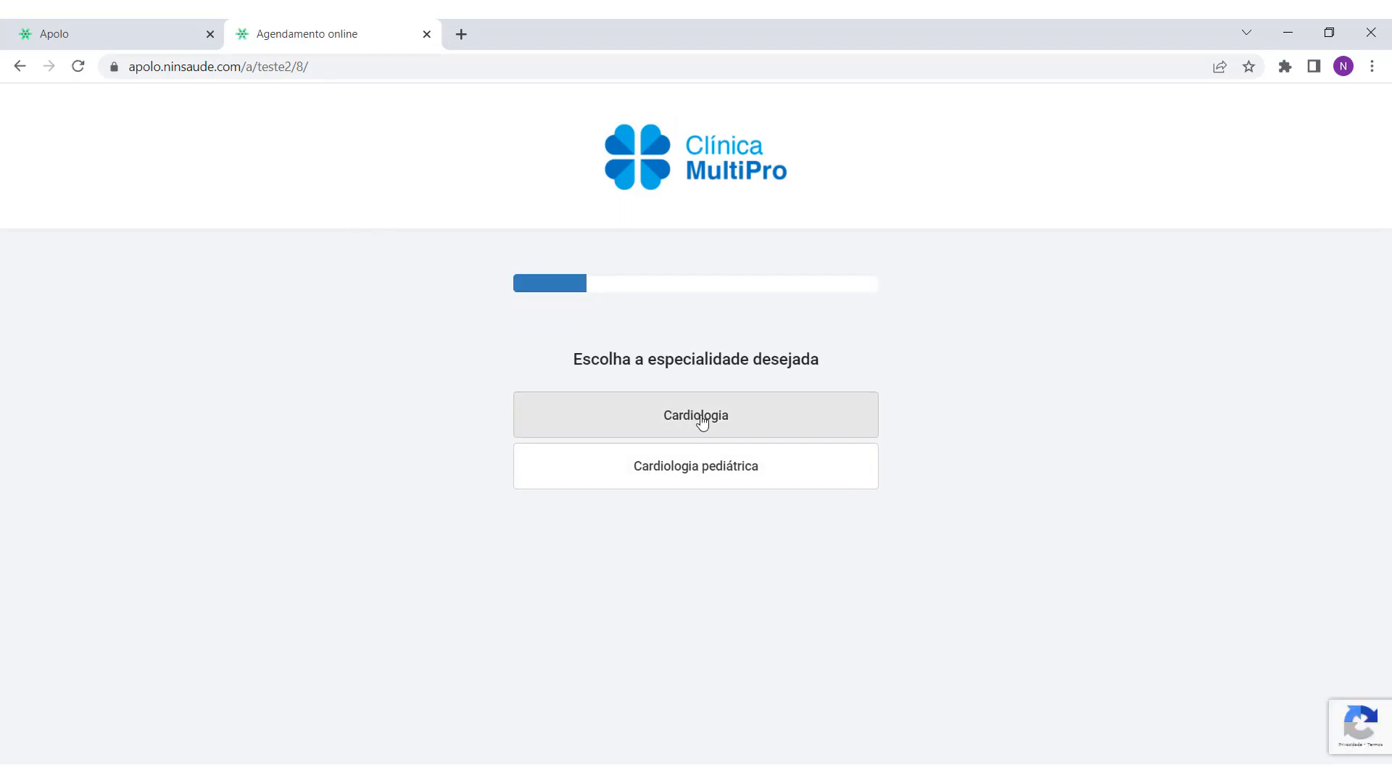
{"action": "left_click", "coordinate": [701, 418]}
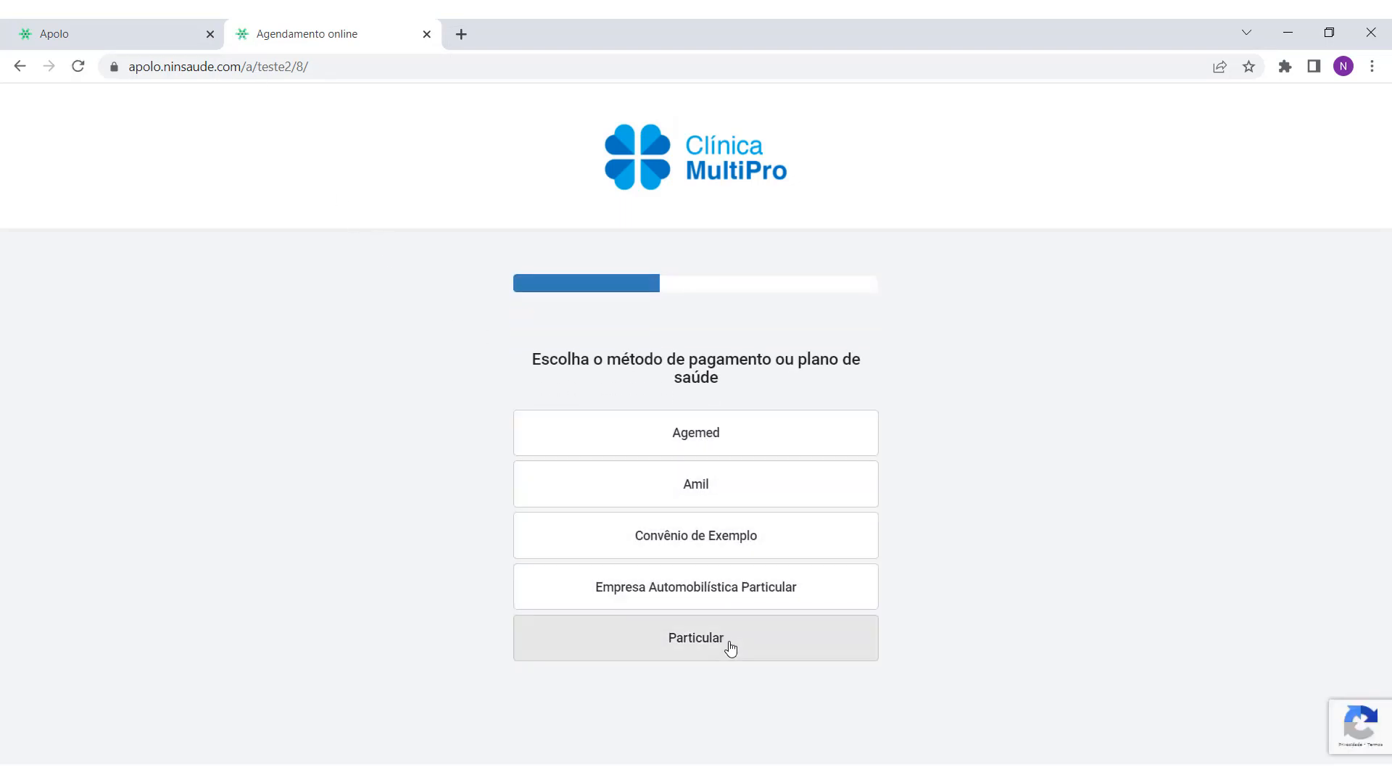
{"action": "left_click", "coordinate": [728, 648]}
{"action": "left_click", "coordinate": [715, 428]}
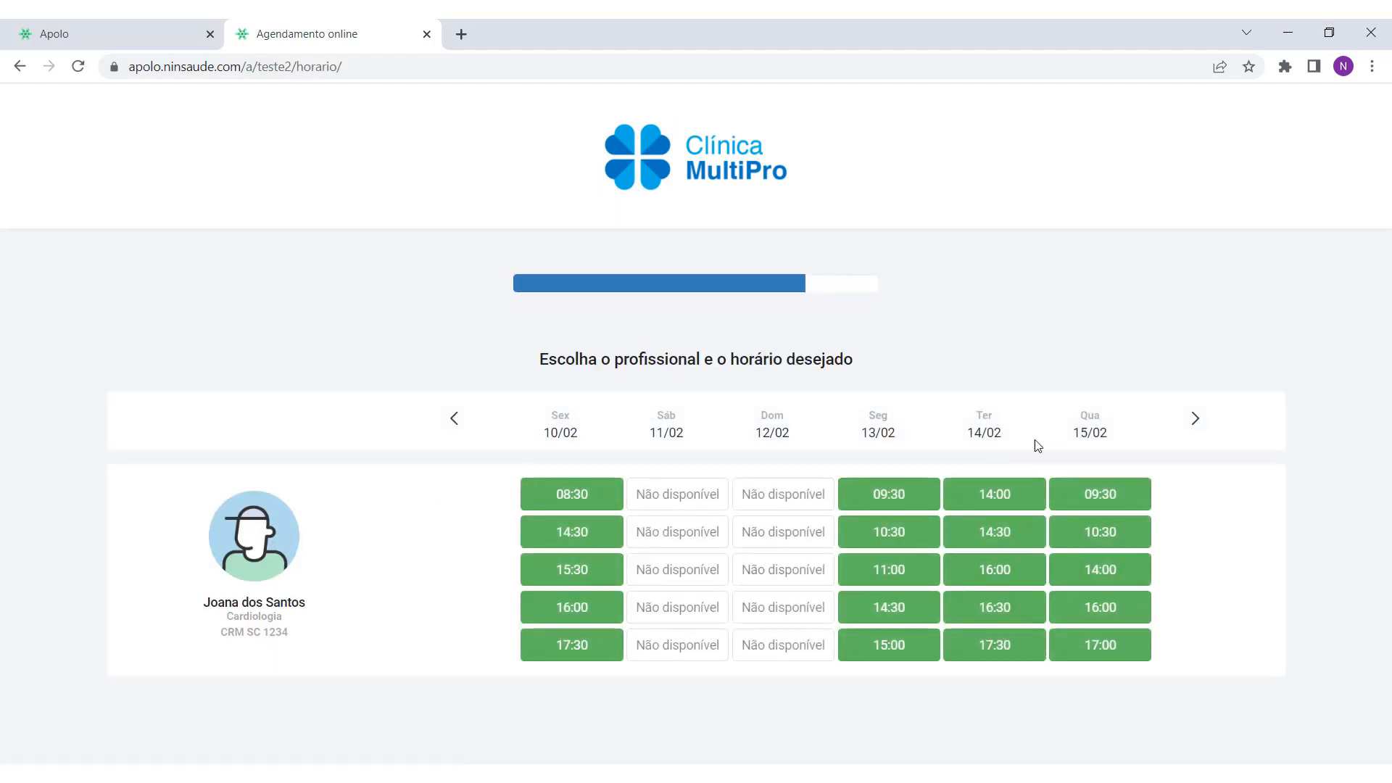
{"action": "left_click", "coordinate": [1192, 421]}
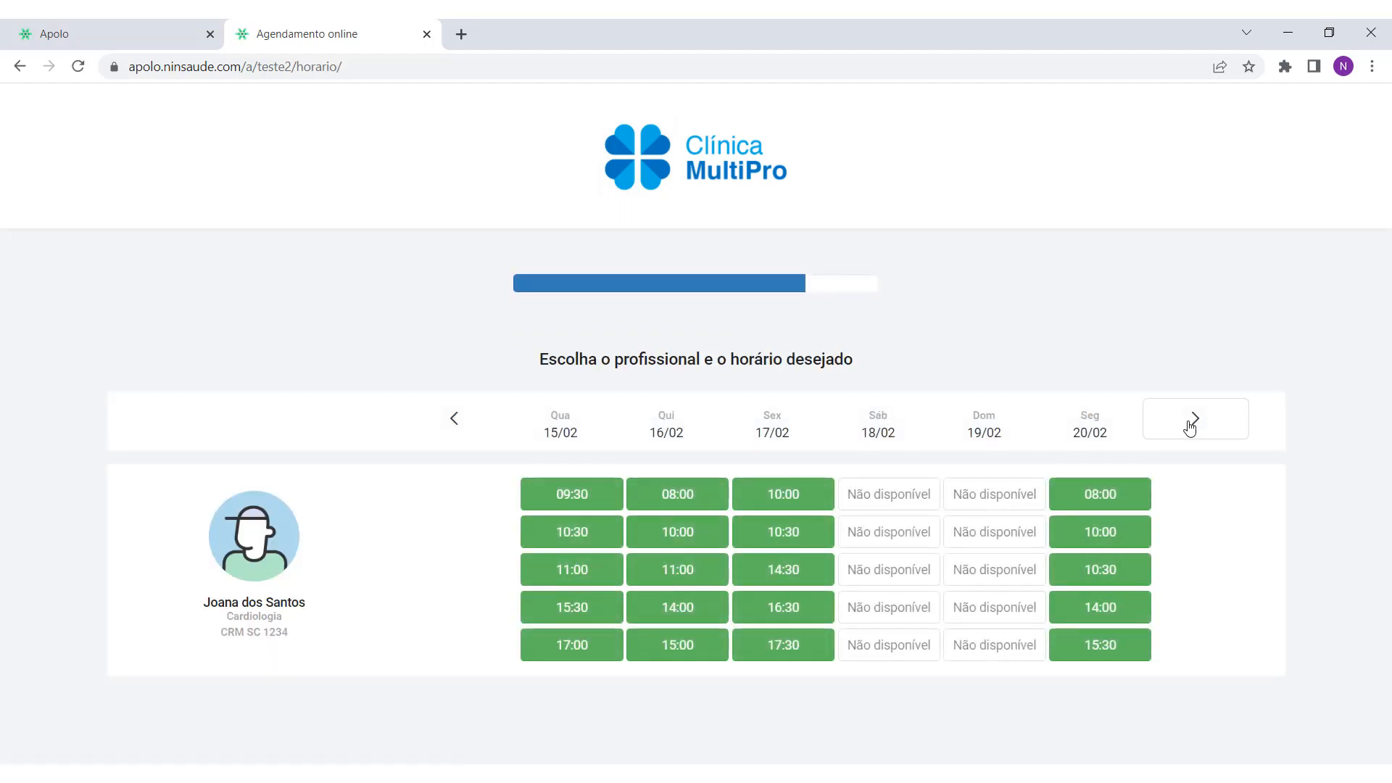
{"action": "left_click", "coordinate": [1193, 422]}
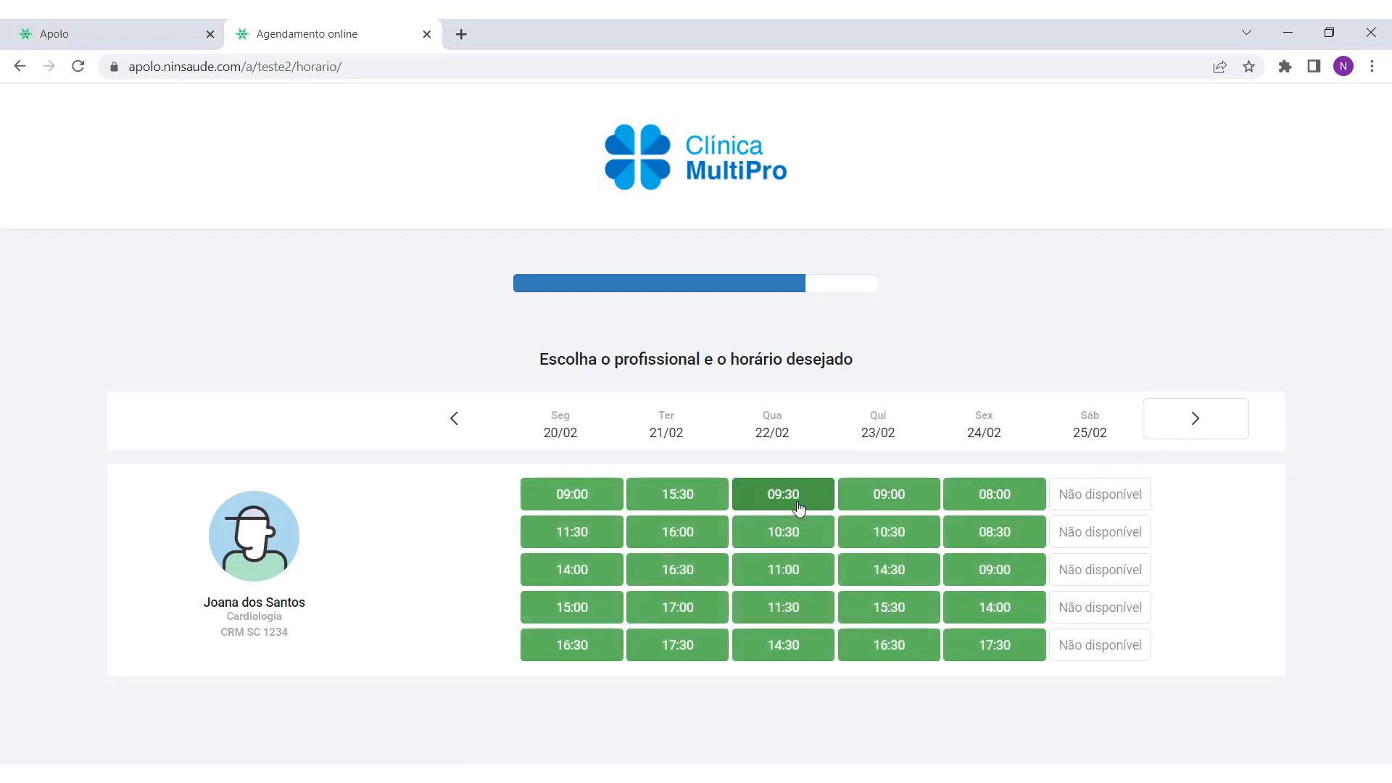
{"action": "left_click", "coordinate": [798, 506]}
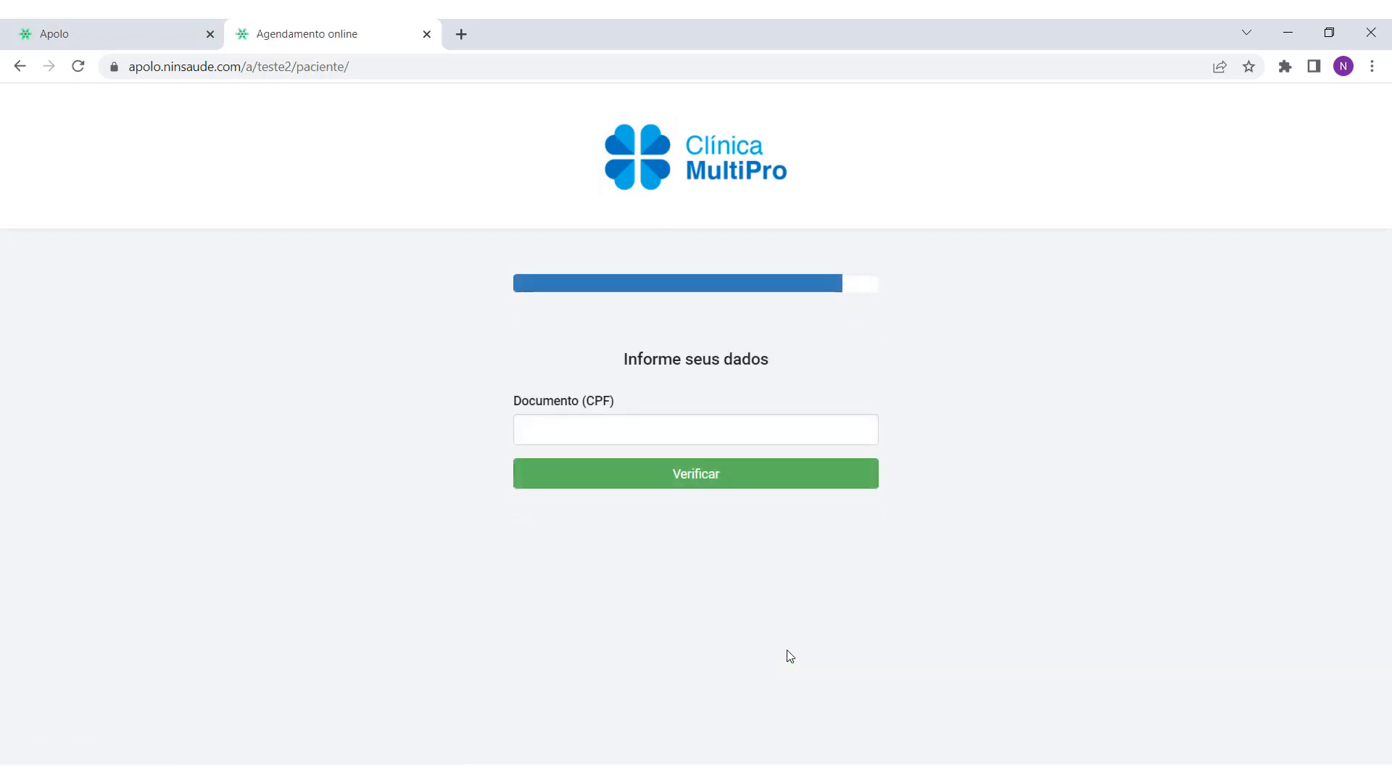
Step: Enter the patient's CPF, verify it and continue past identification
{"action": "left_click", "coordinate": [699, 434]}
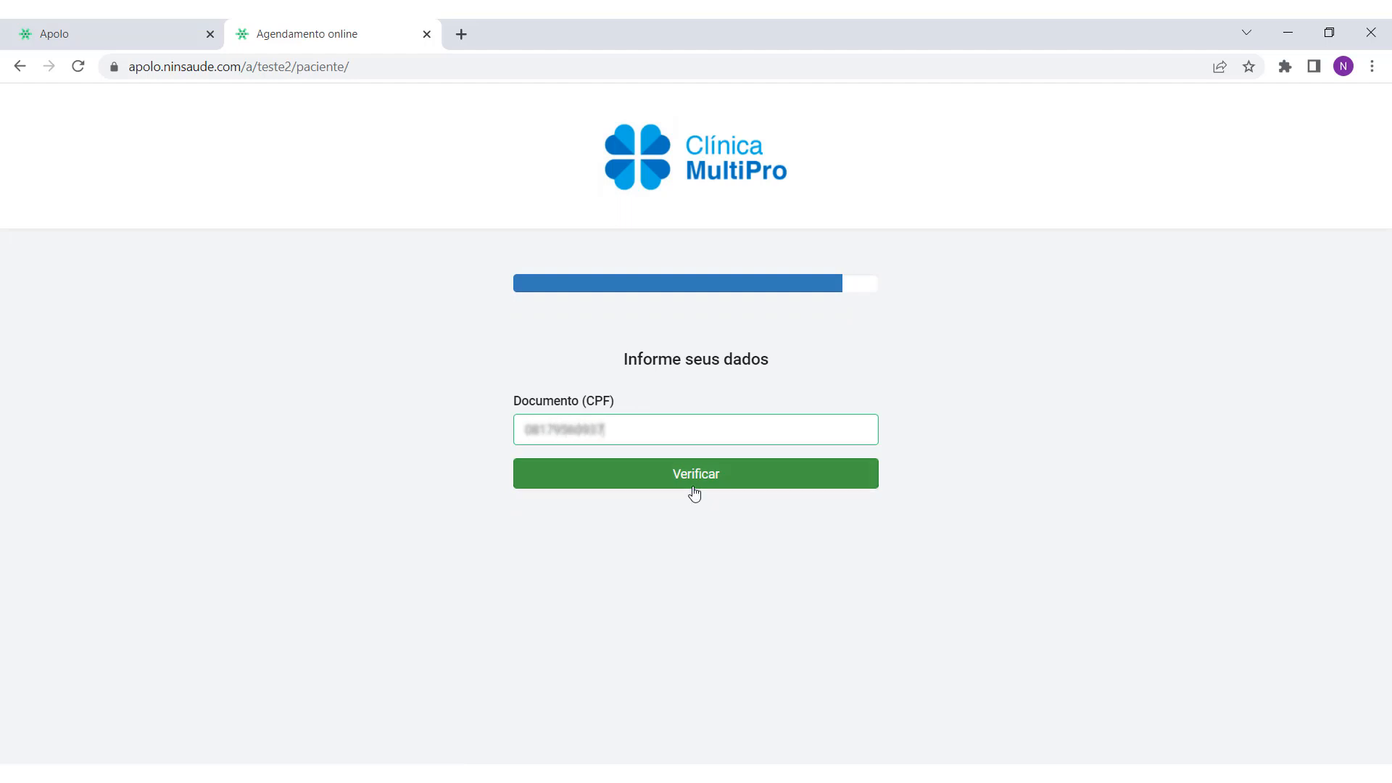
{"action": "left_click", "coordinate": [694, 491]}
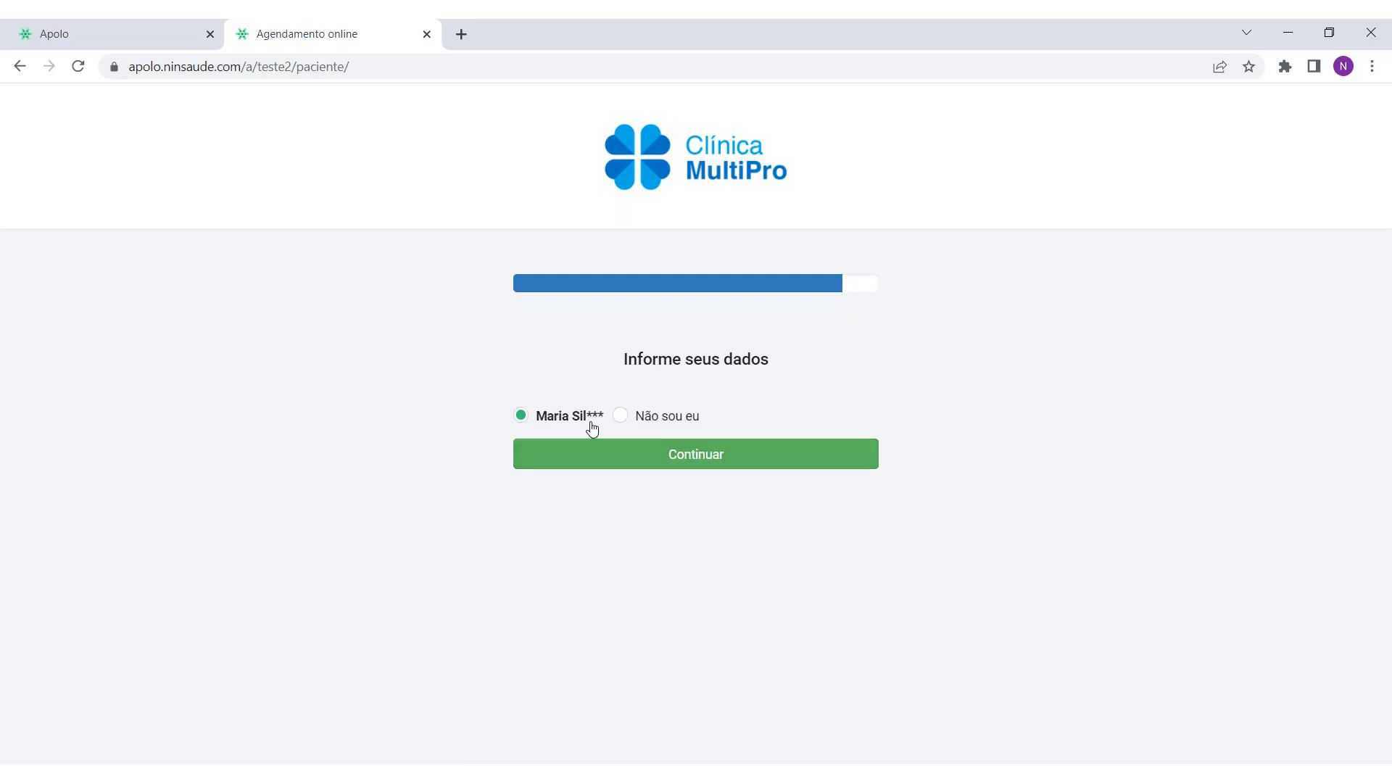
{"action": "left_click", "coordinate": [700, 463]}
{"action": "scroll", "coordinate": [798, 616], "scroll_direction": "down", "scroll_amount": 2}
Step: Close the booking tab, review Convênios e Serviços and TISS, and save the professional's record
{"action": "key", "text": "ctrl+w"}
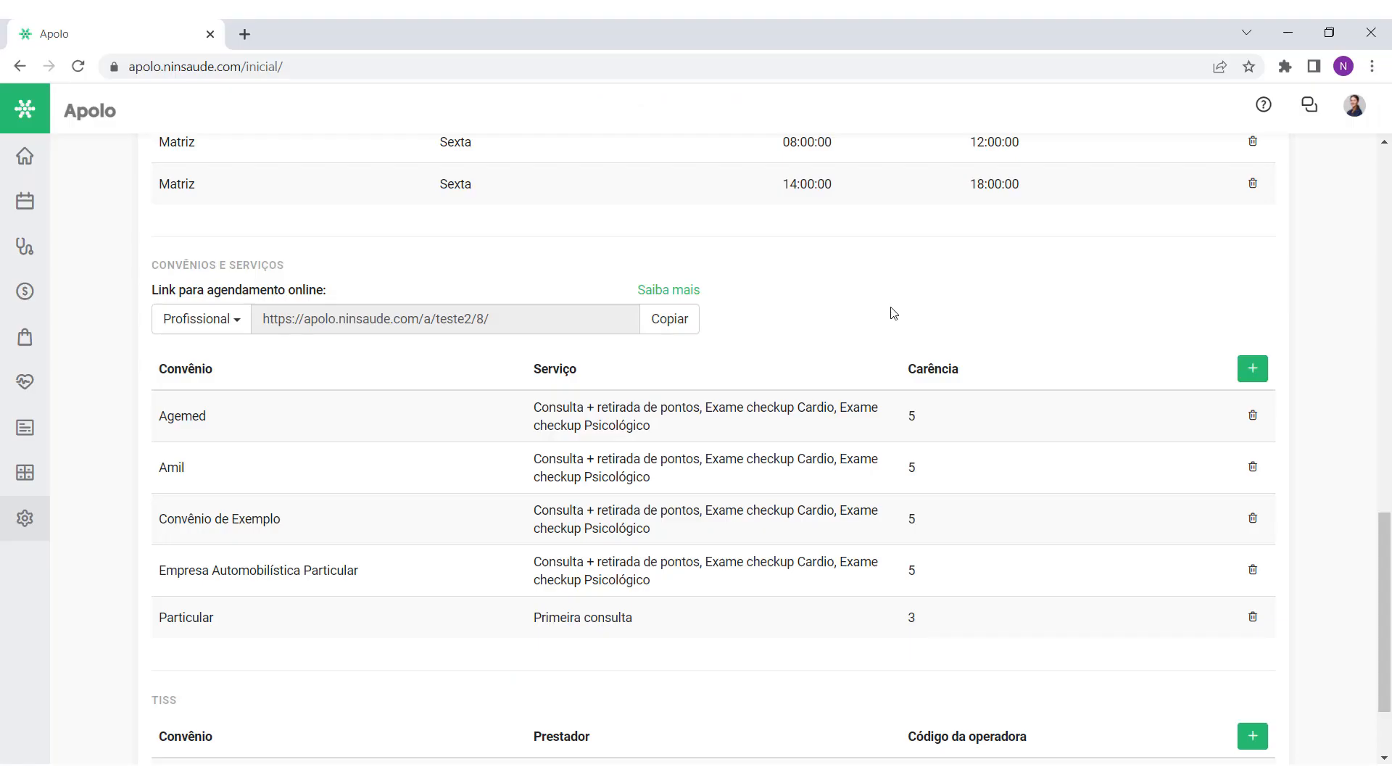
{"action": "scroll", "coordinate": [1357, 420], "scroll_direction": "down", "scroll_amount": 2}
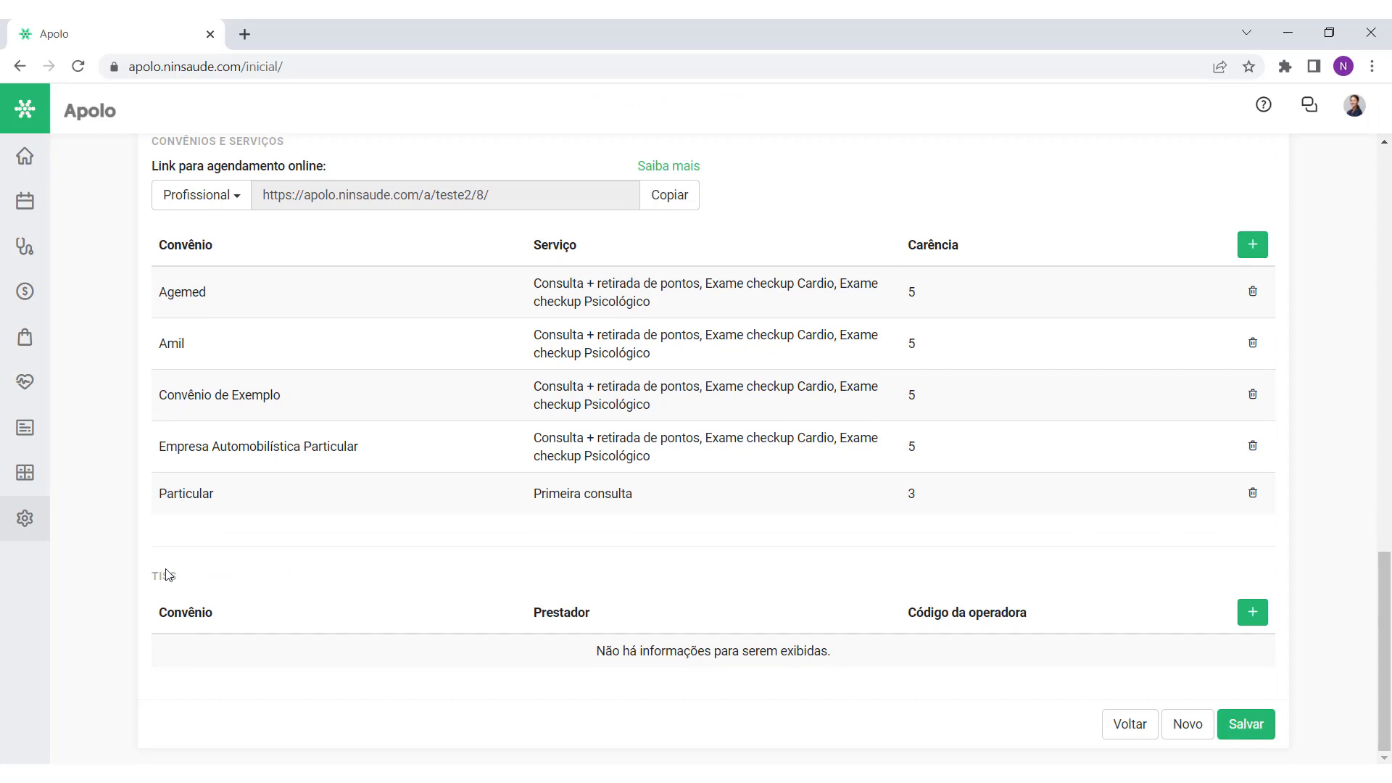
{"action": "left_click", "coordinate": [200, 613]}
{"action": "left_click_drag", "start_coordinate": [158, 618], "coordinate": [226, 622]}
{"action": "left_click", "coordinate": [359, 607]}
{"action": "left_click", "coordinate": [1262, 729]}
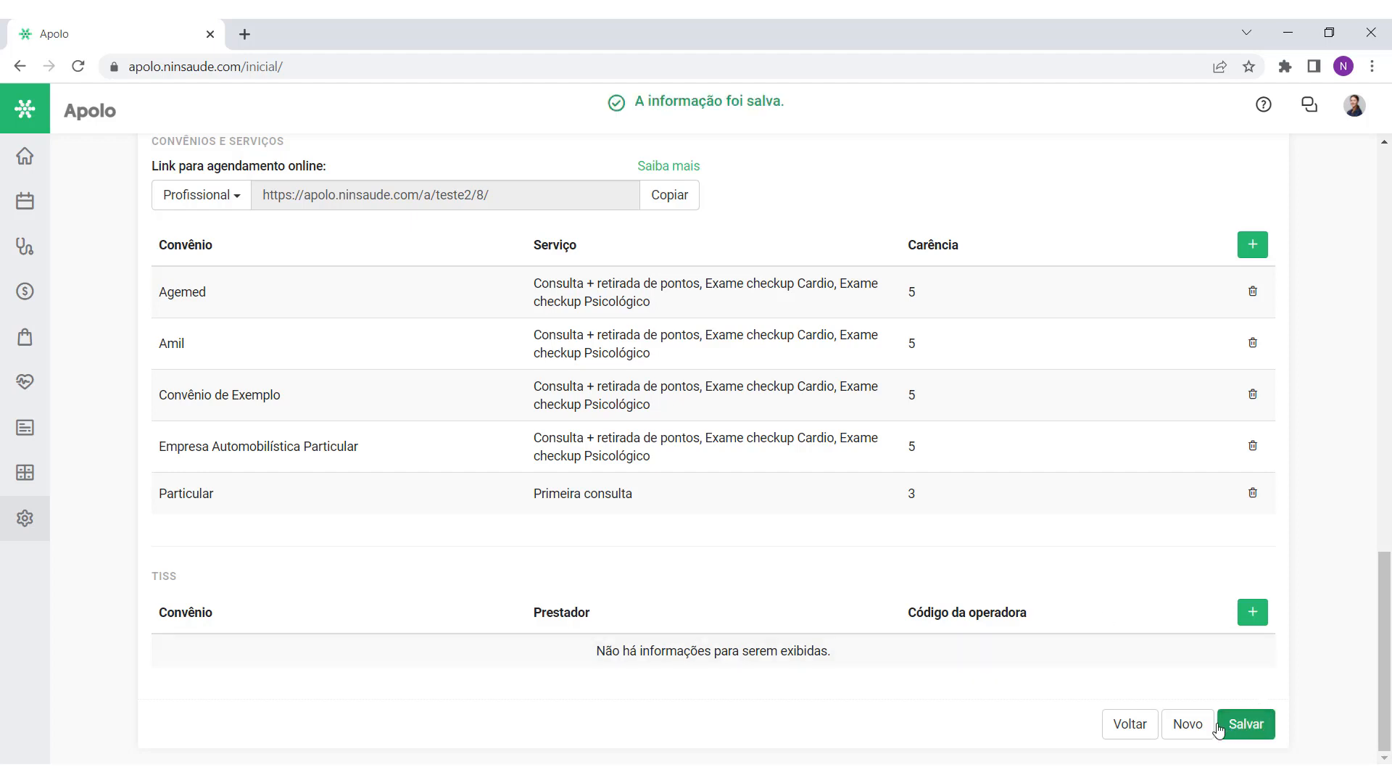
{"action": "left_click", "coordinate": [1136, 727]}
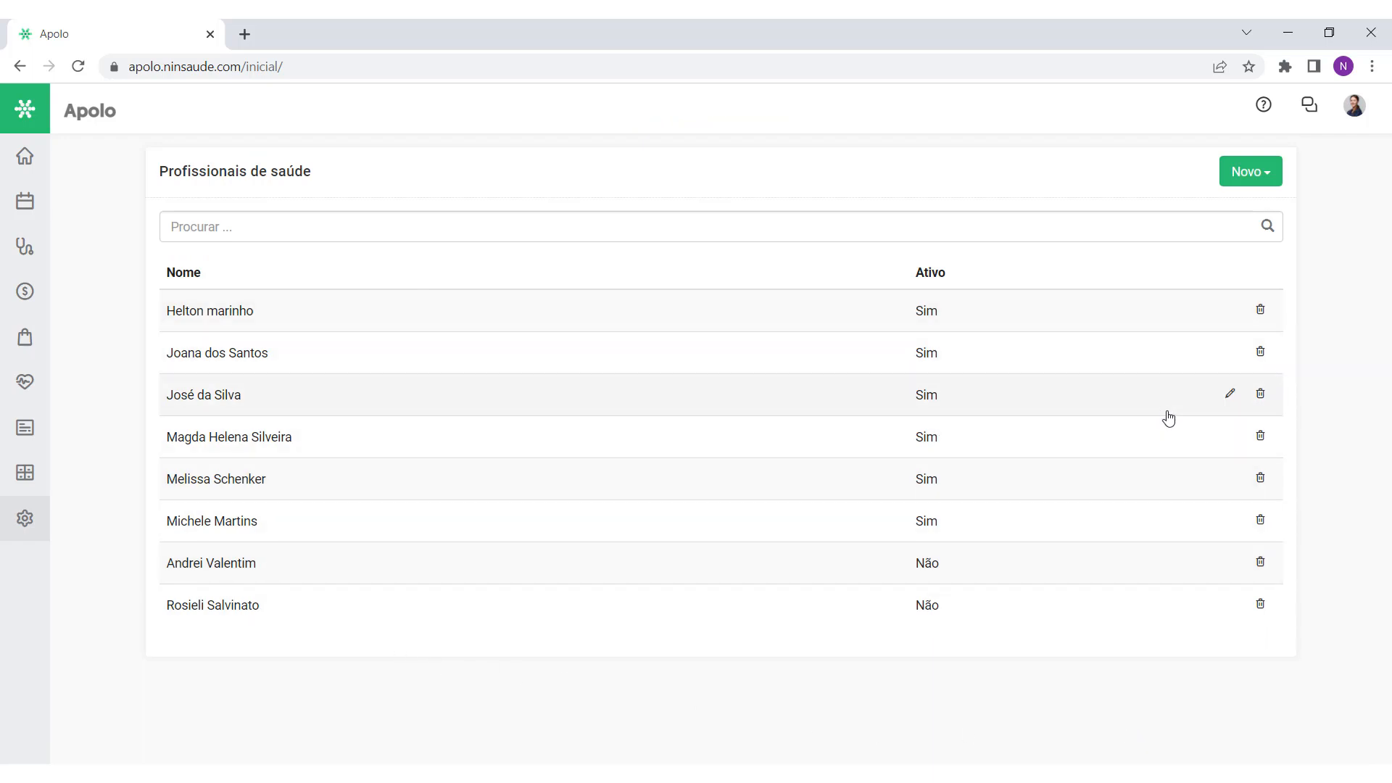
Step: Check the second professional's record, then bring up the Novo creation options
{"action": "left_click", "coordinate": [1229, 354]}
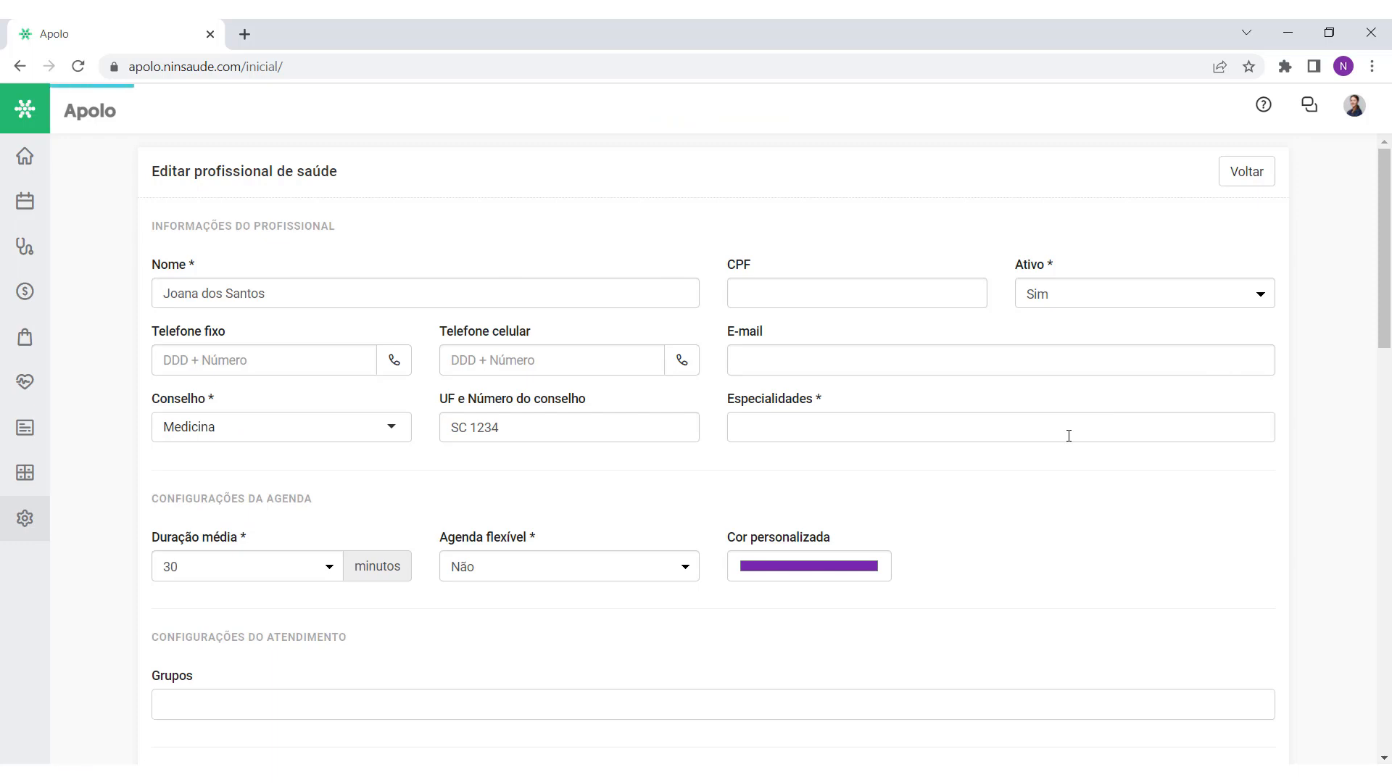
{"action": "left_click", "coordinate": [1246, 174]}
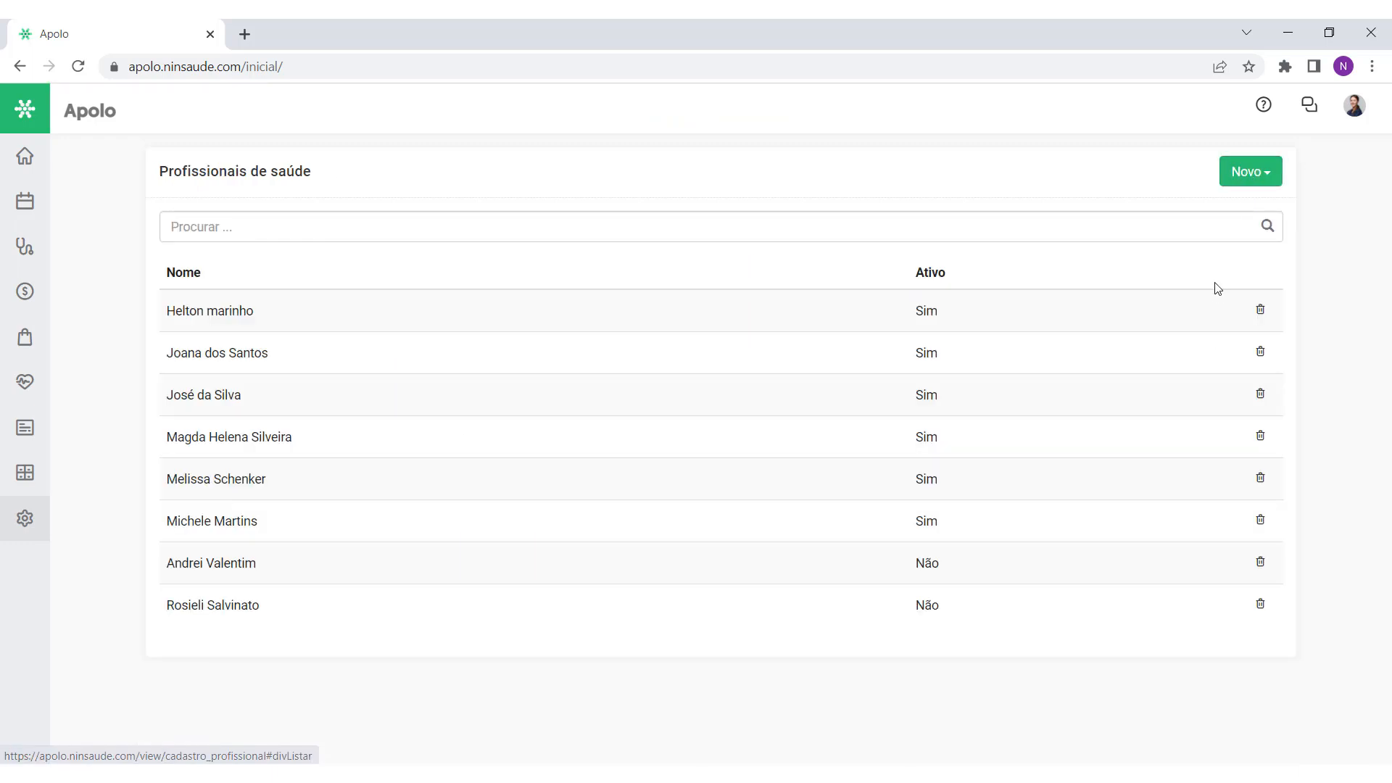
{"action": "left_click", "coordinate": [1273, 183]}
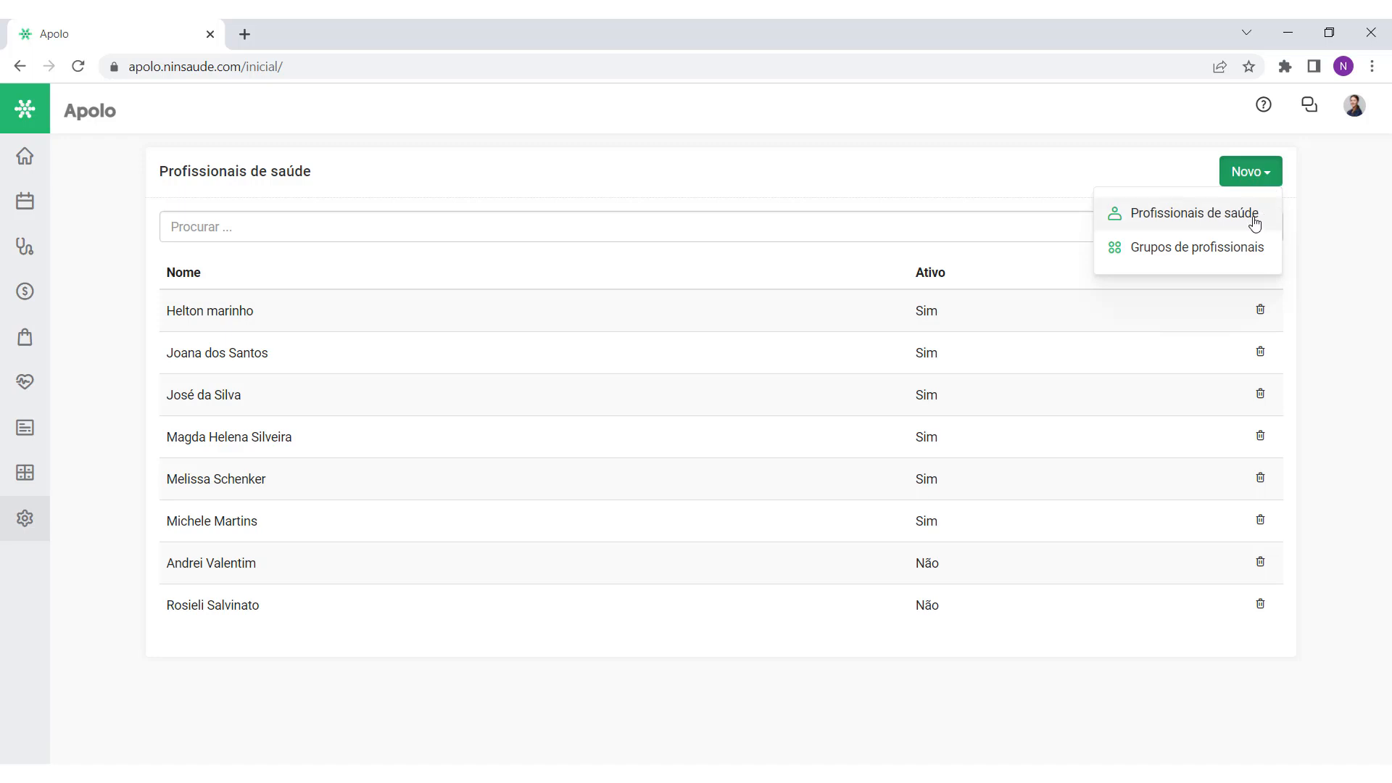
Step: Go to the Grupos de profissionais list holding Hospital and Neurocirurgia via the Novo dropdown
{"action": "left_click", "coordinate": [1212, 261]}
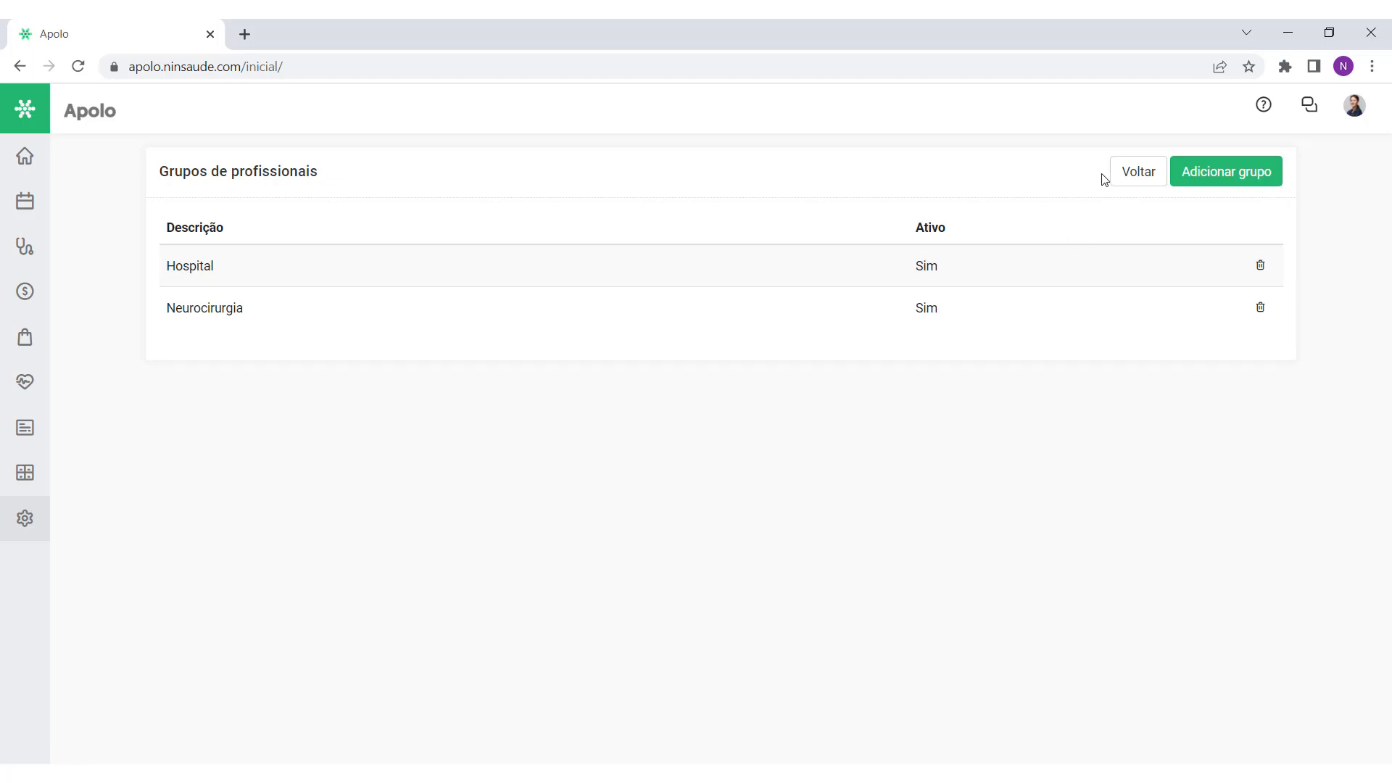
{"action": "left_click", "coordinate": [1132, 173]}
{"action": "left_click", "coordinate": [1268, 177]}
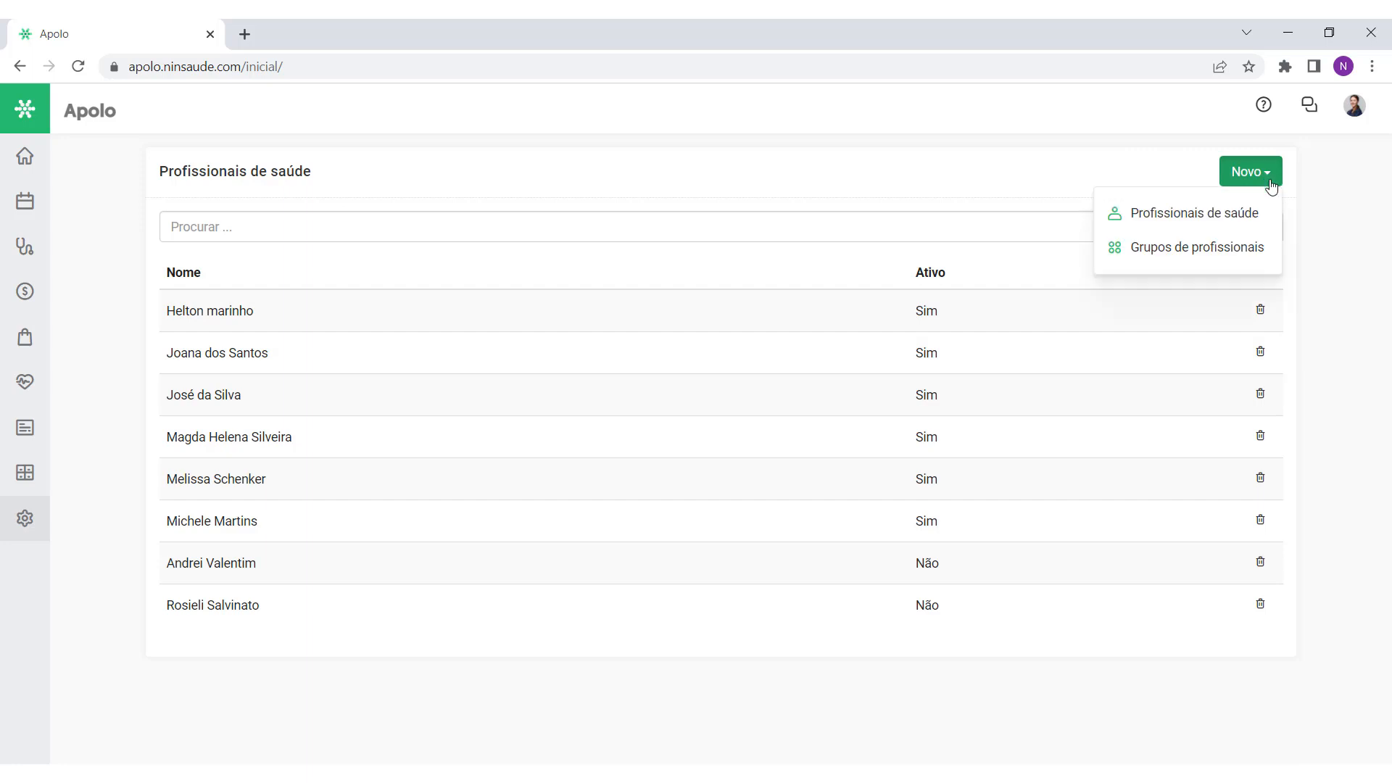
{"action": "left_click", "coordinate": [1230, 262]}
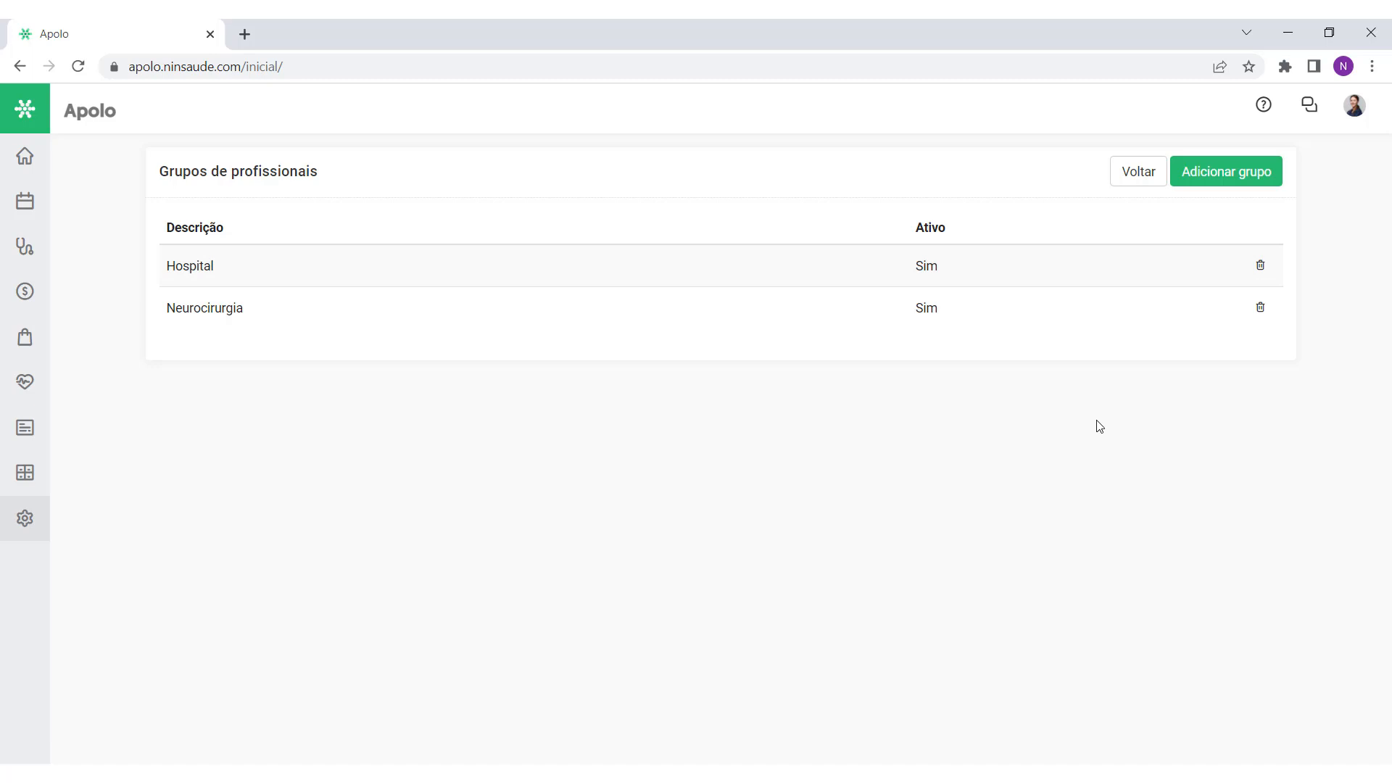
{"action": "left_click", "coordinate": [1236, 186]}
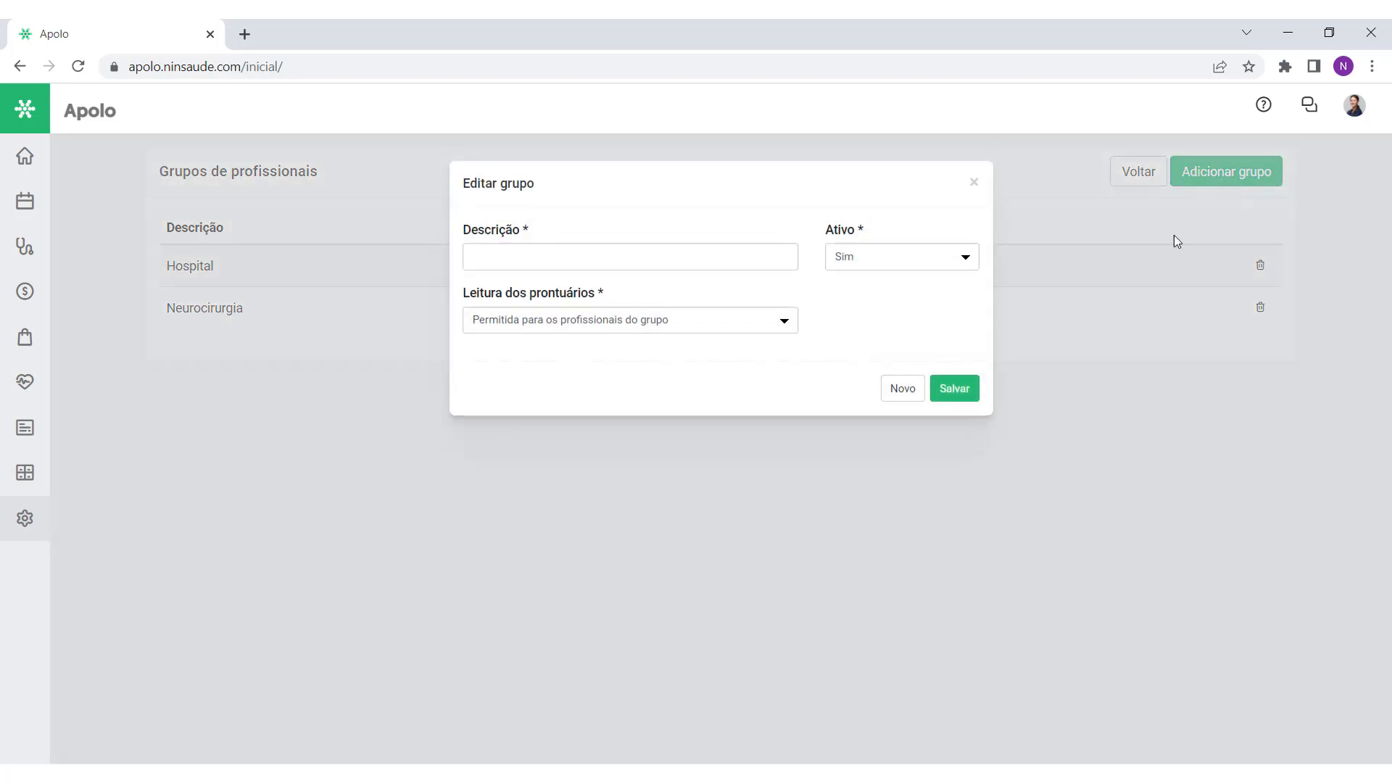
Step: Create the Cirurgiões group, active Sim with Leitura Permitida, and save it
{"action": "left_click", "coordinate": [654, 257]}
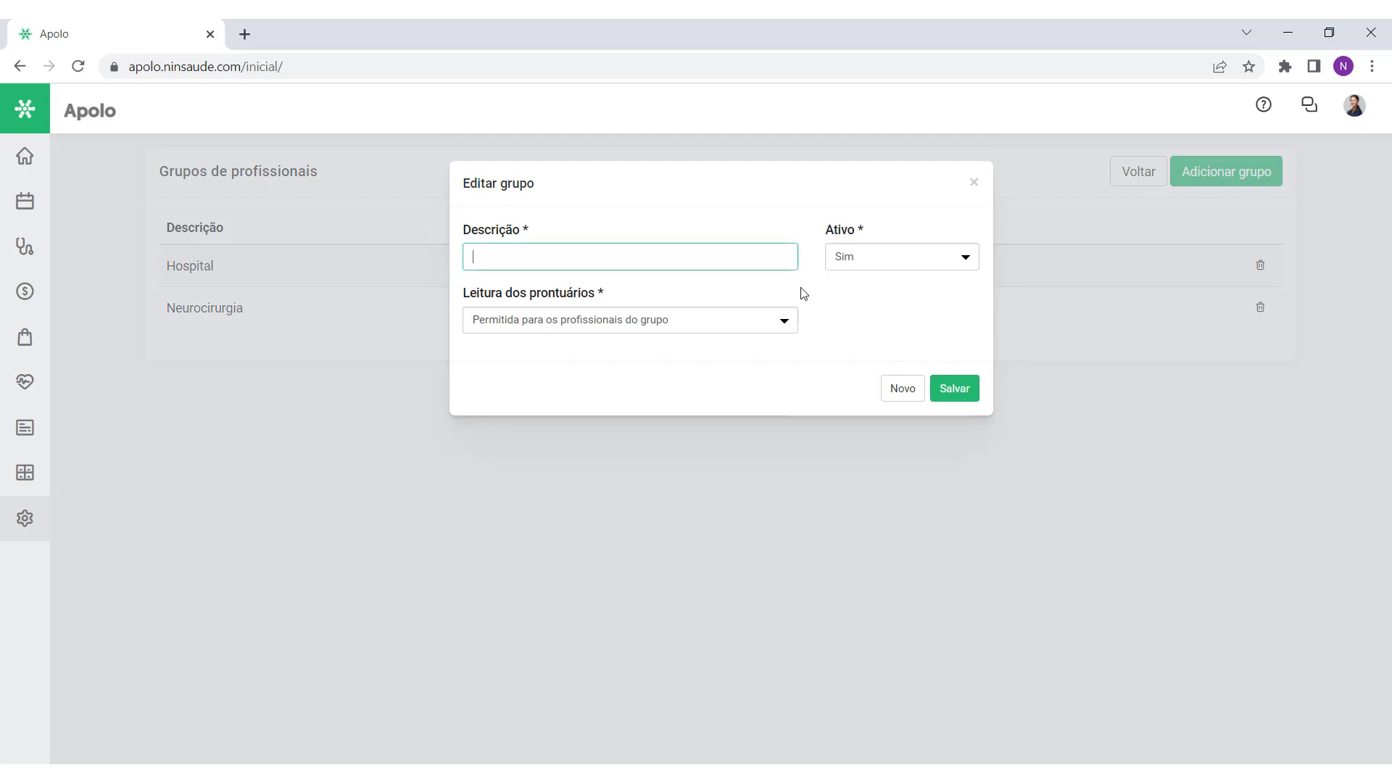
{"action": "type", "text": "Cirug"}
{"action": "type", "text": "giões"}
{"action": "left_click", "coordinate": [876, 260]}
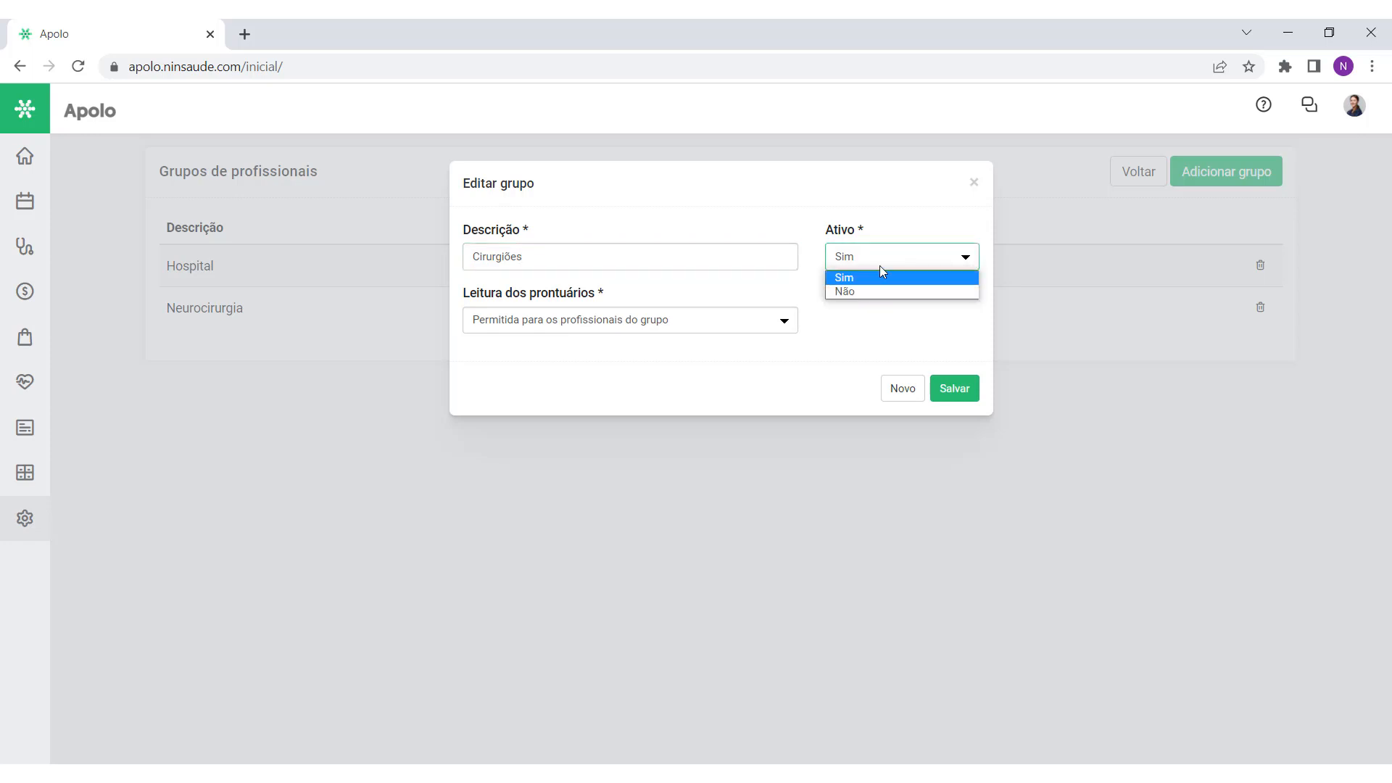
{"action": "left_click", "coordinate": [890, 256]}
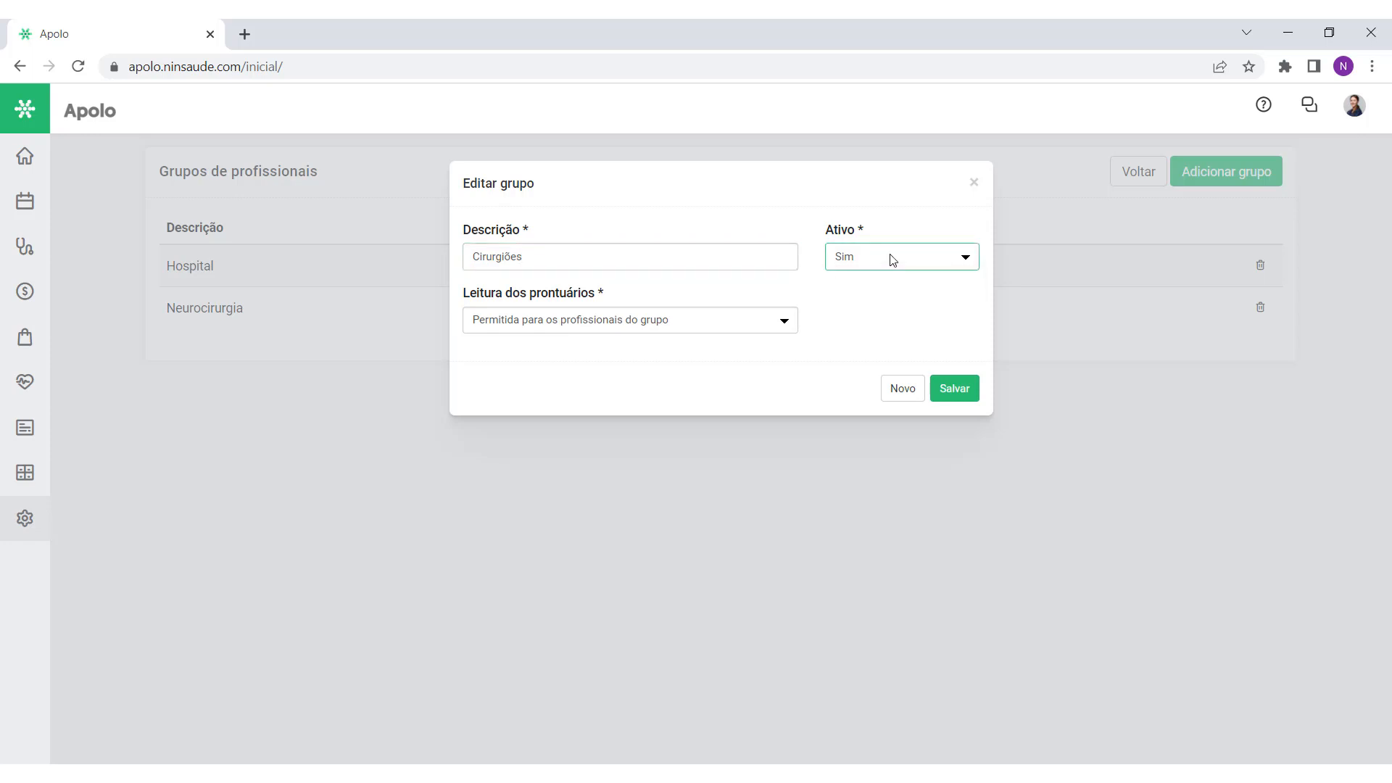
{"action": "left_click", "coordinate": [752, 325]}
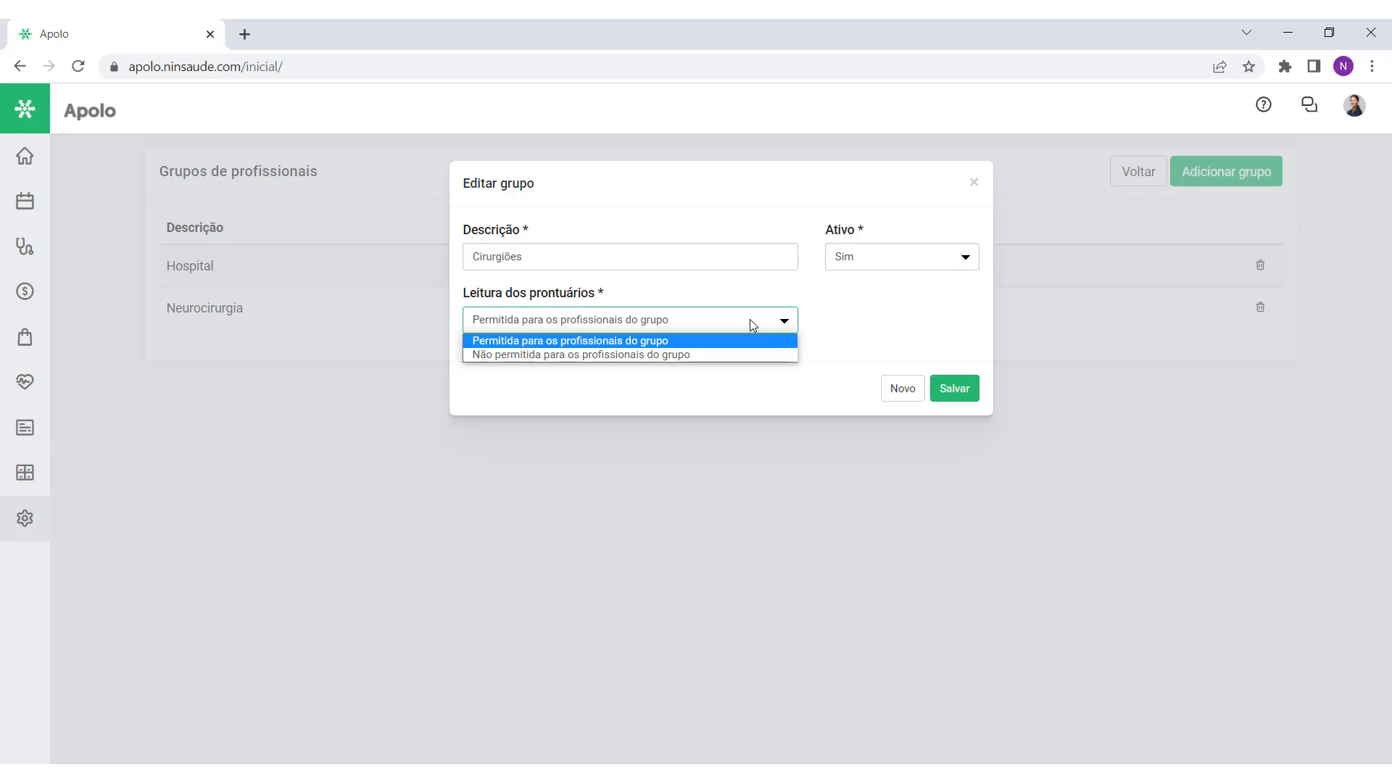
{"action": "left_click", "coordinate": [751, 321]}
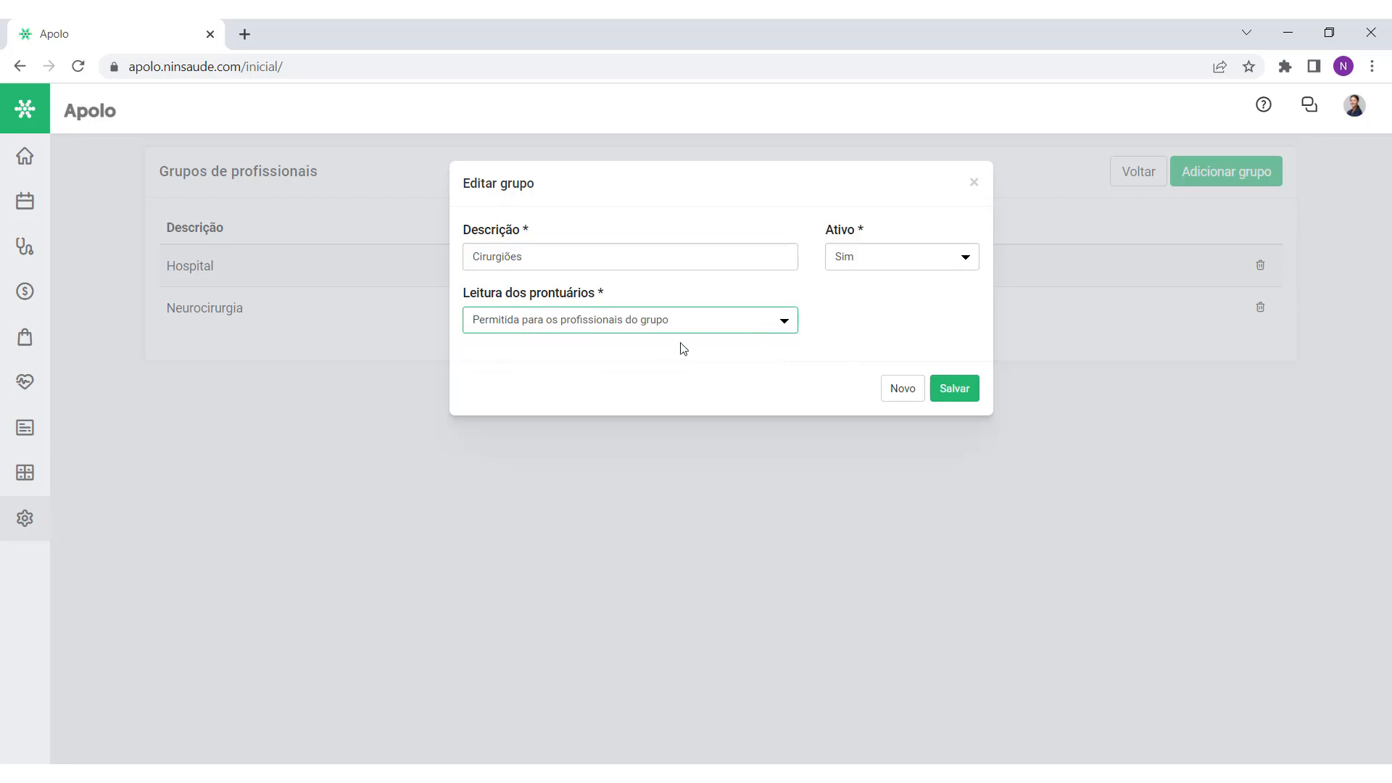
{"action": "left_click", "coordinate": [956, 389]}
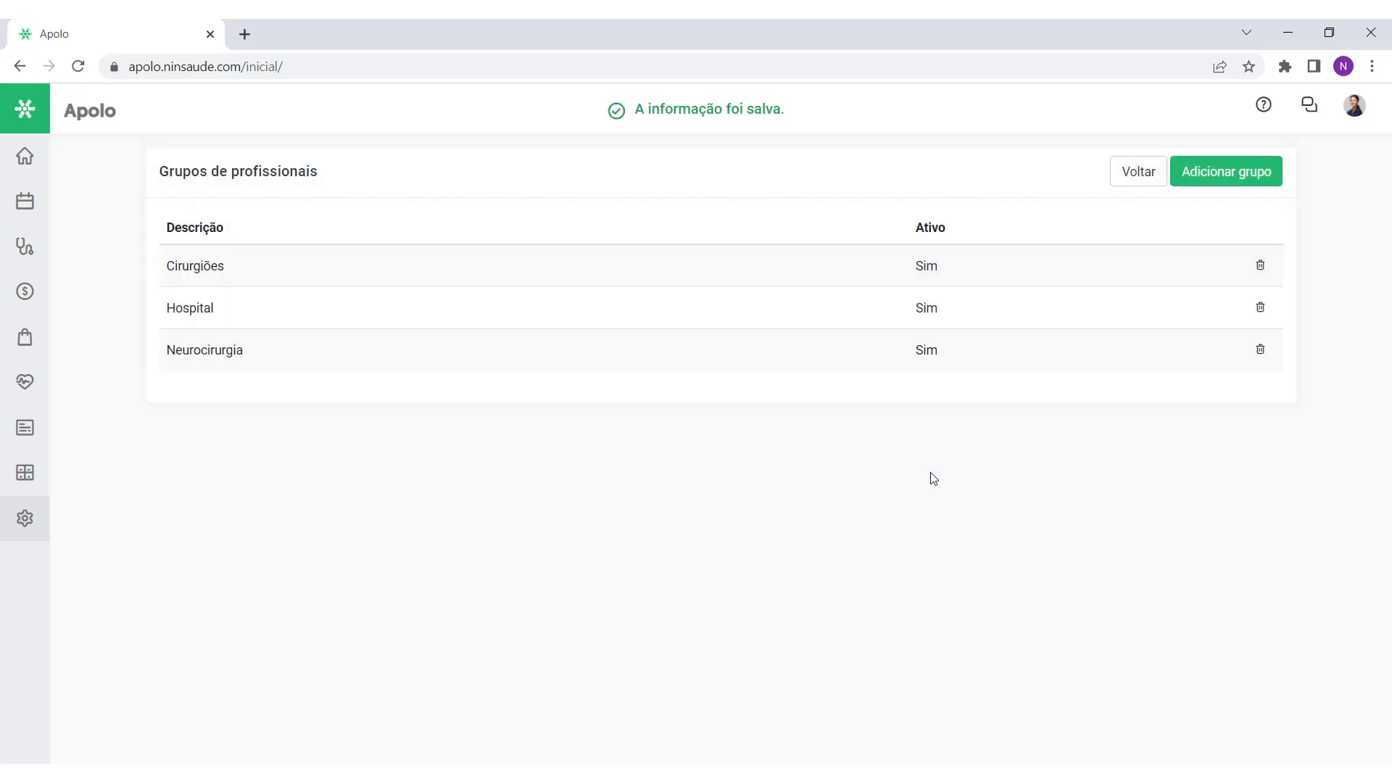
Step: Add the Cirurgiões group to the first professional in the list and save the record
{"action": "left_click", "coordinate": [1129, 179]}
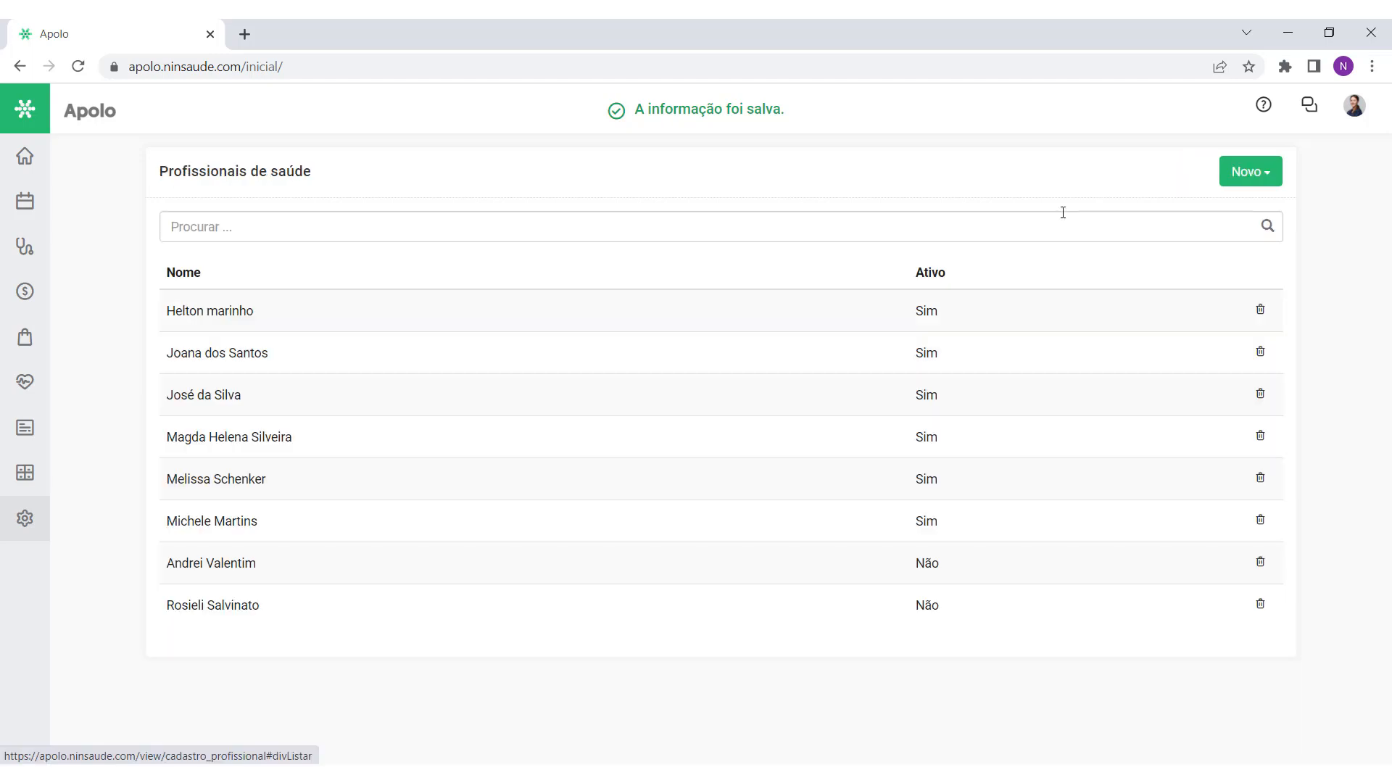
{"action": "left_click", "coordinate": [1156, 313]}
{"action": "scroll", "coordinate": [689, 522], "scroll_direction": "down", "scroll_amount": 3}
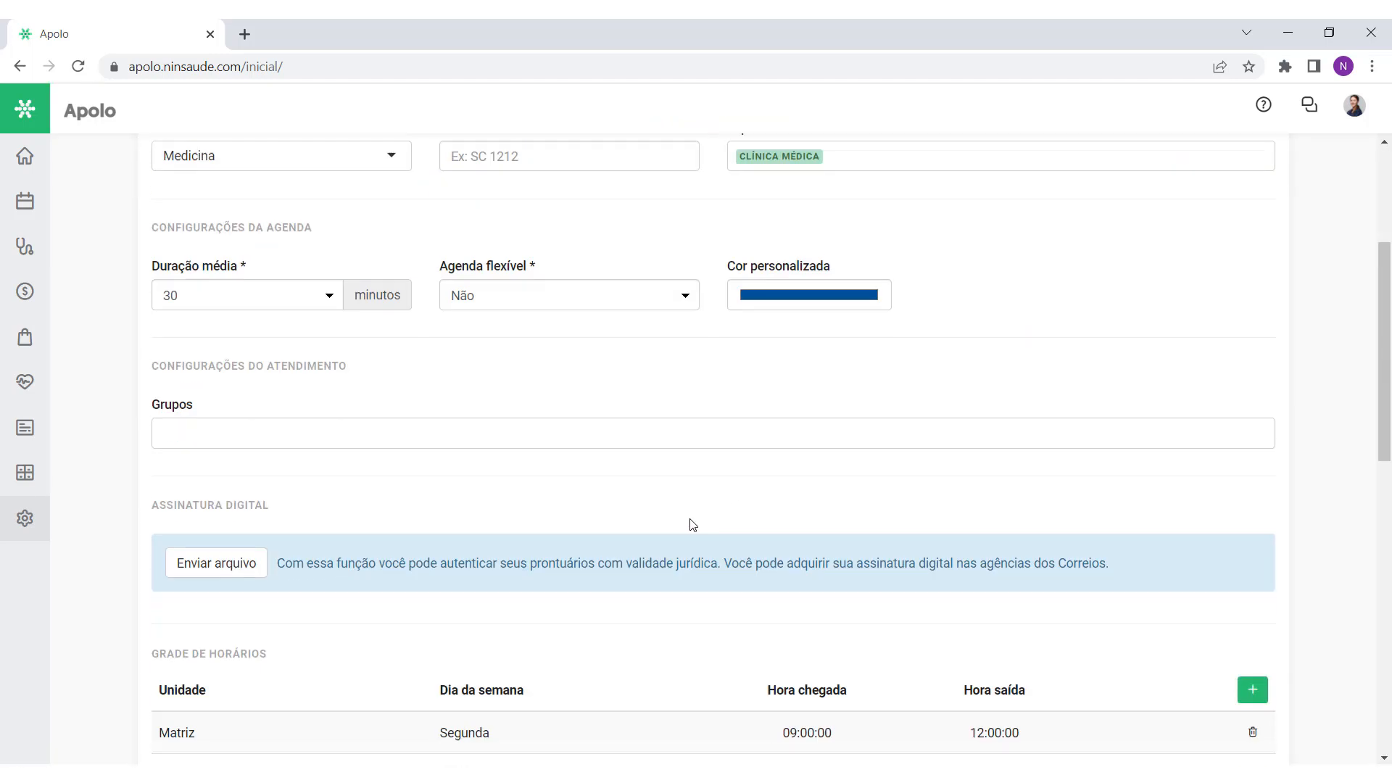
{"action": "left_click", "coordinate": [371, 437]}
{"action": "type", "text": "cir"}
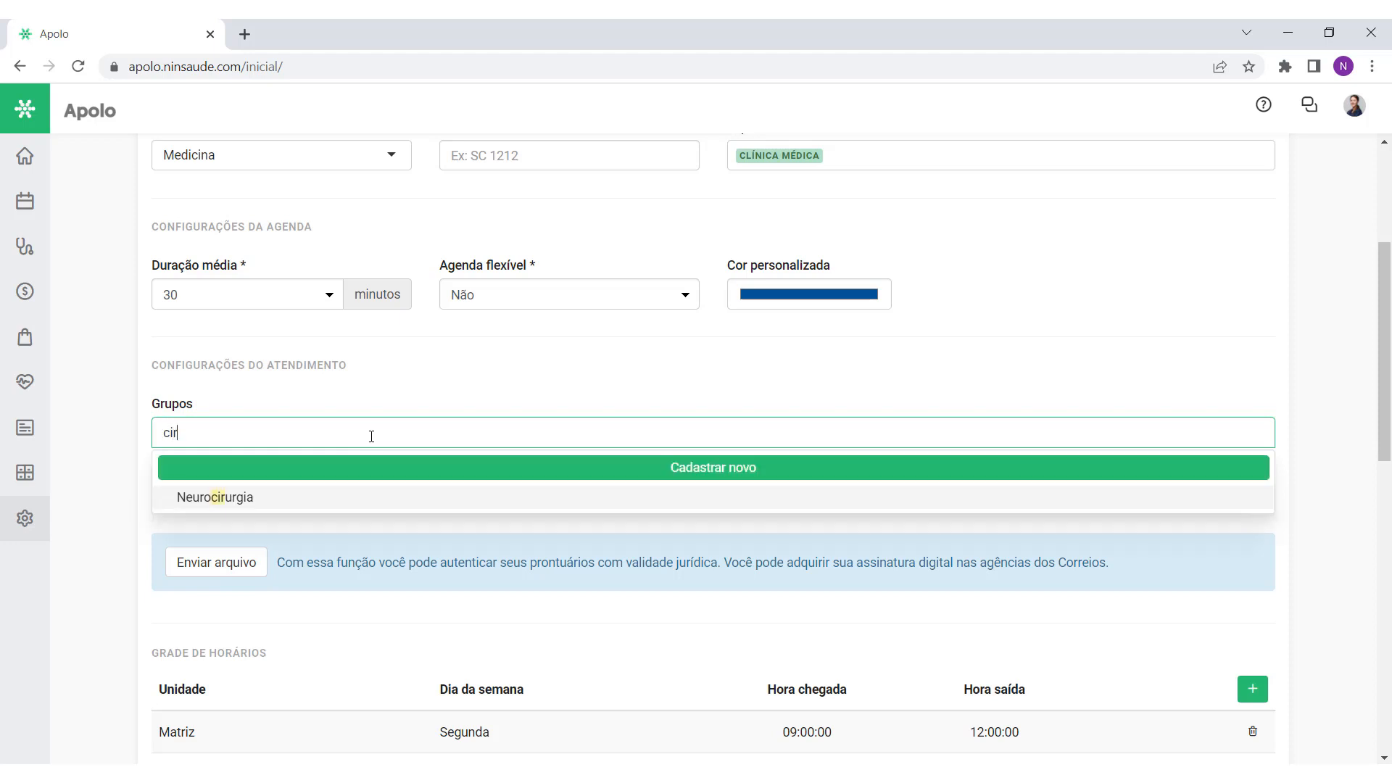
{"action": "left_click", "coordinate": [303, 498]}
{"action": "left_click", "coordinate": [294, 388]}
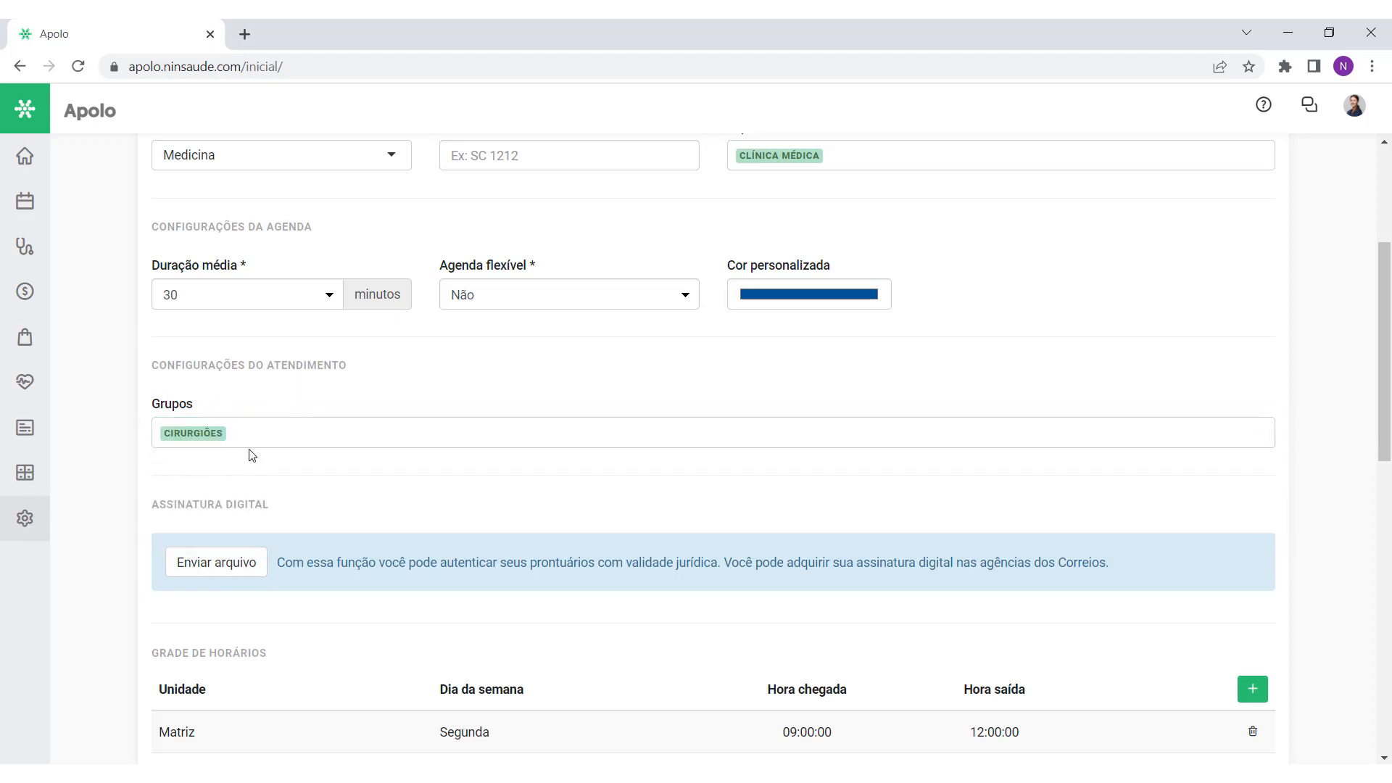
{"action": "left_click_drag", "start_coordinate": [1384, 383], "coordinate": [1384, 700]}
{"action": "left_click", "coordinate": [1249, 731]}
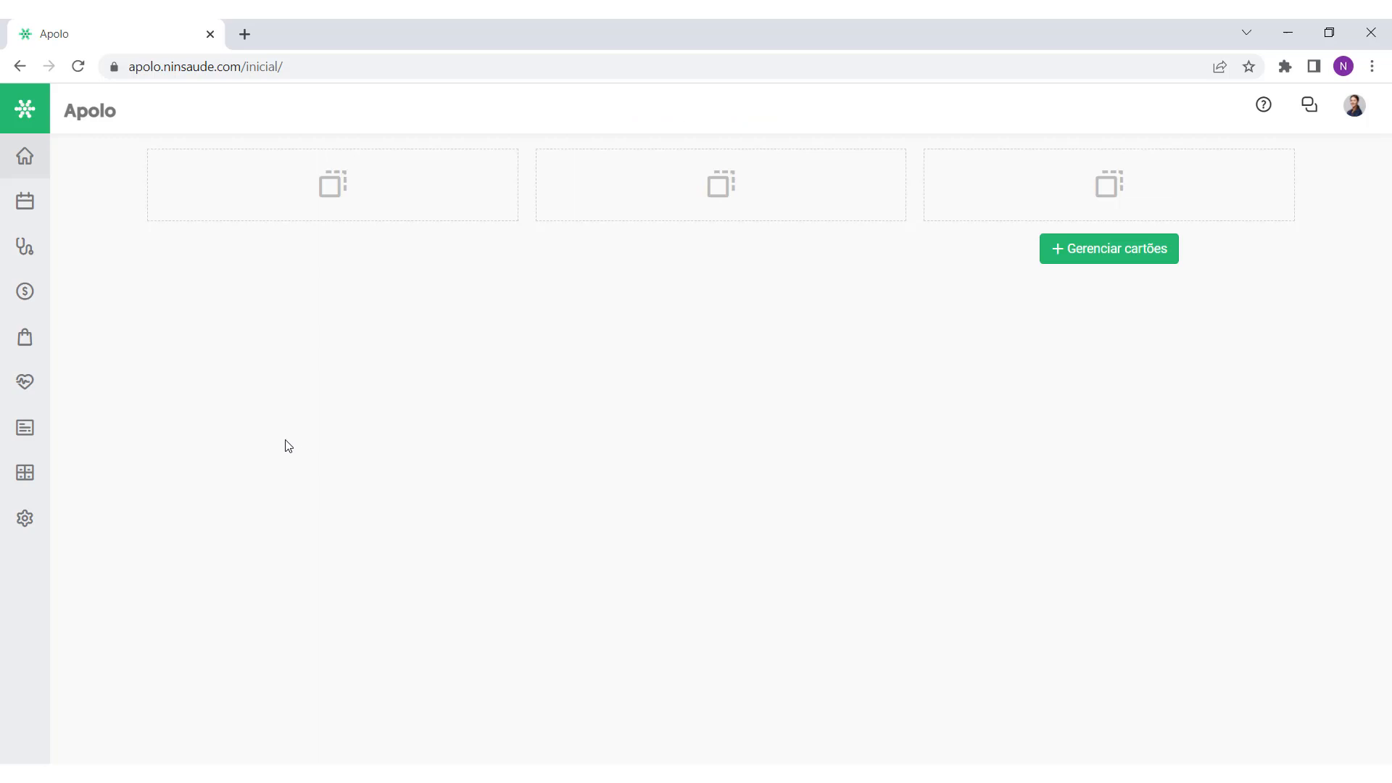
Step: Go to the Usuários list under Configurações and bring up the Novo creation options
{"action": "left_click", "coordinate": [44, 522]}
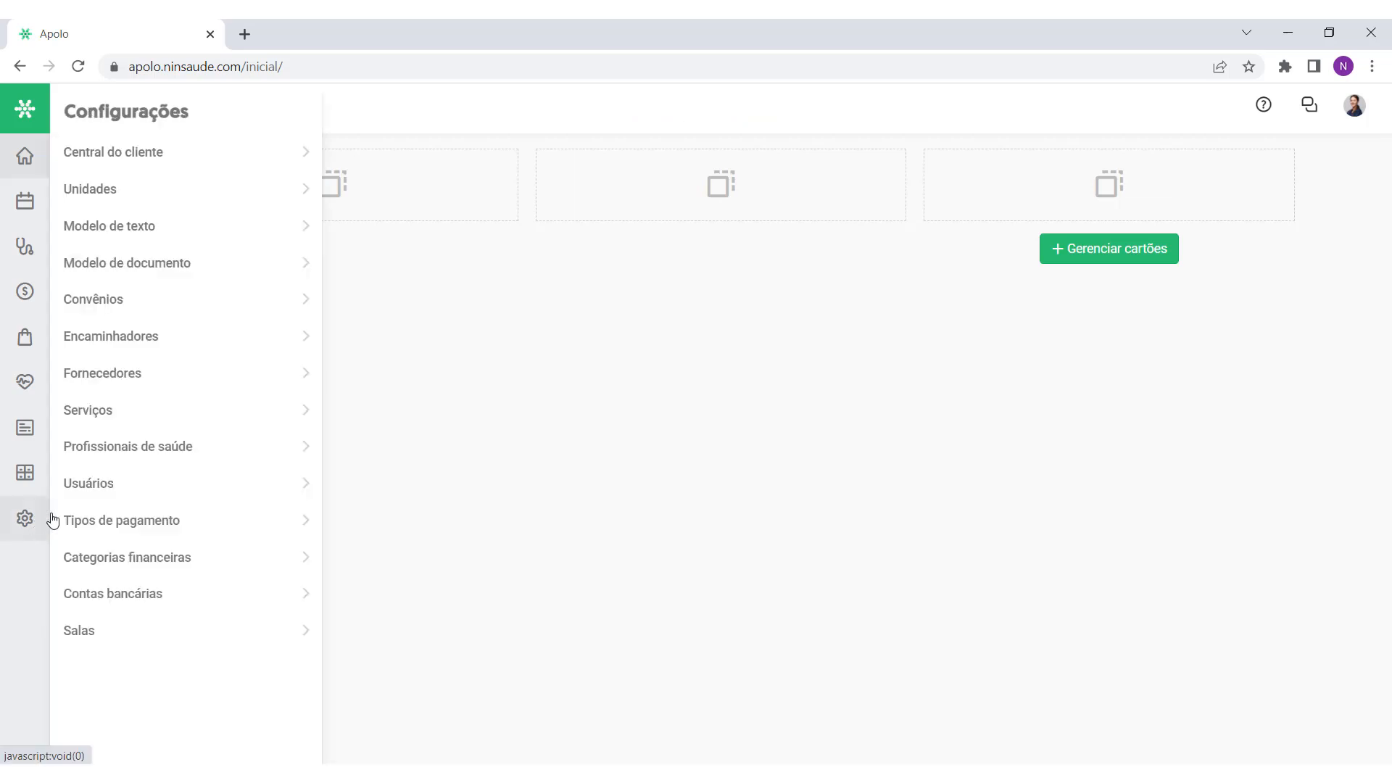
{"action": "left_click", "coordinate": [100, 491]}
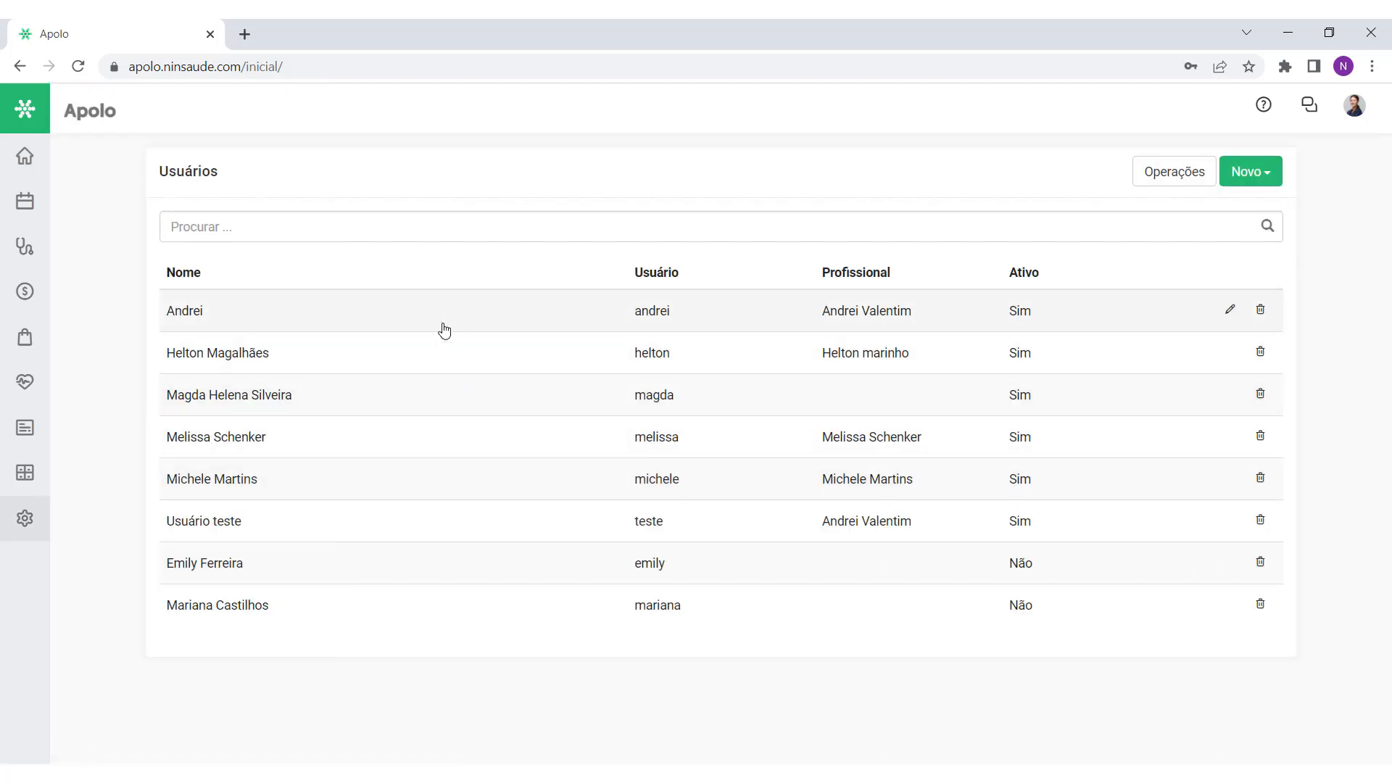
{"action": "left_click", "coordinate": [31, 528]}
{"action": "left_click", "coordinate": [1362, 118]}
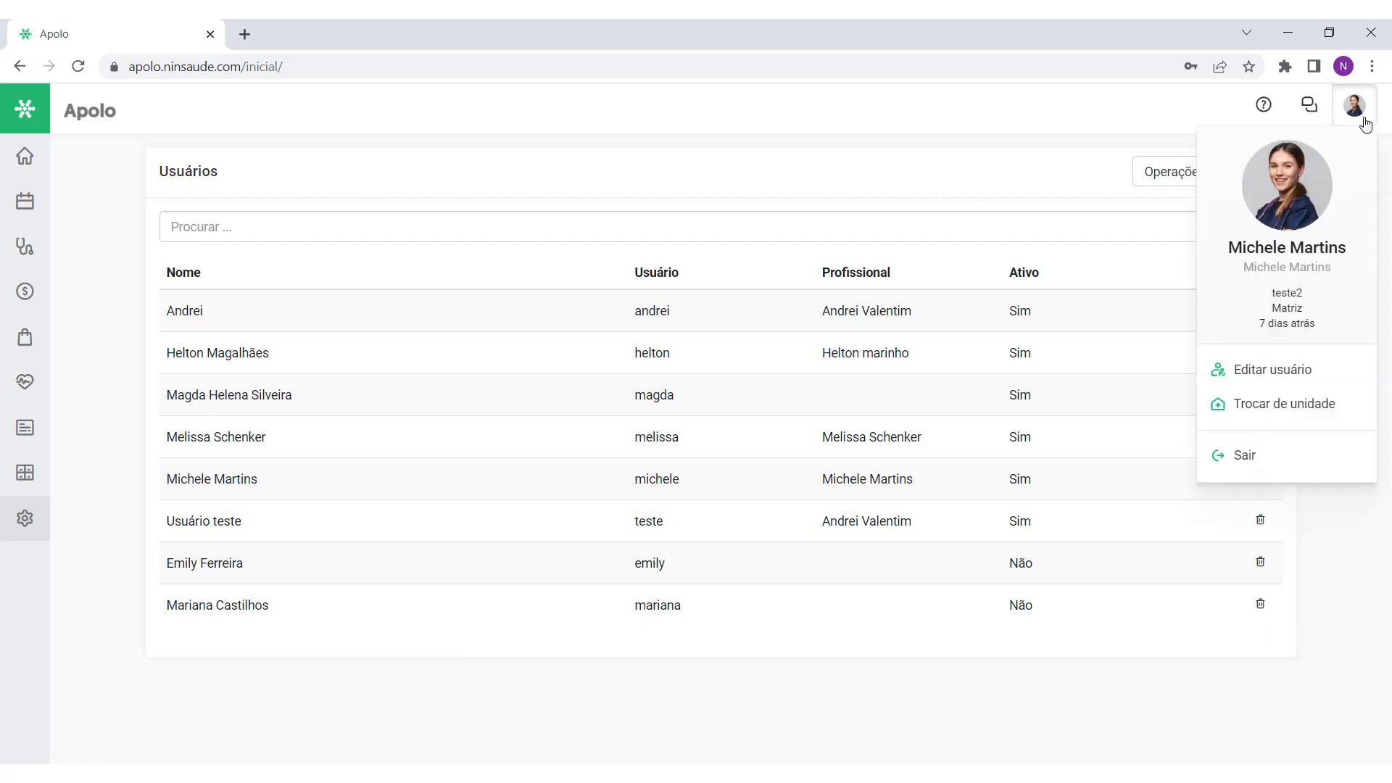
{"action": "left_click", "coordinate": [1366, 124]}
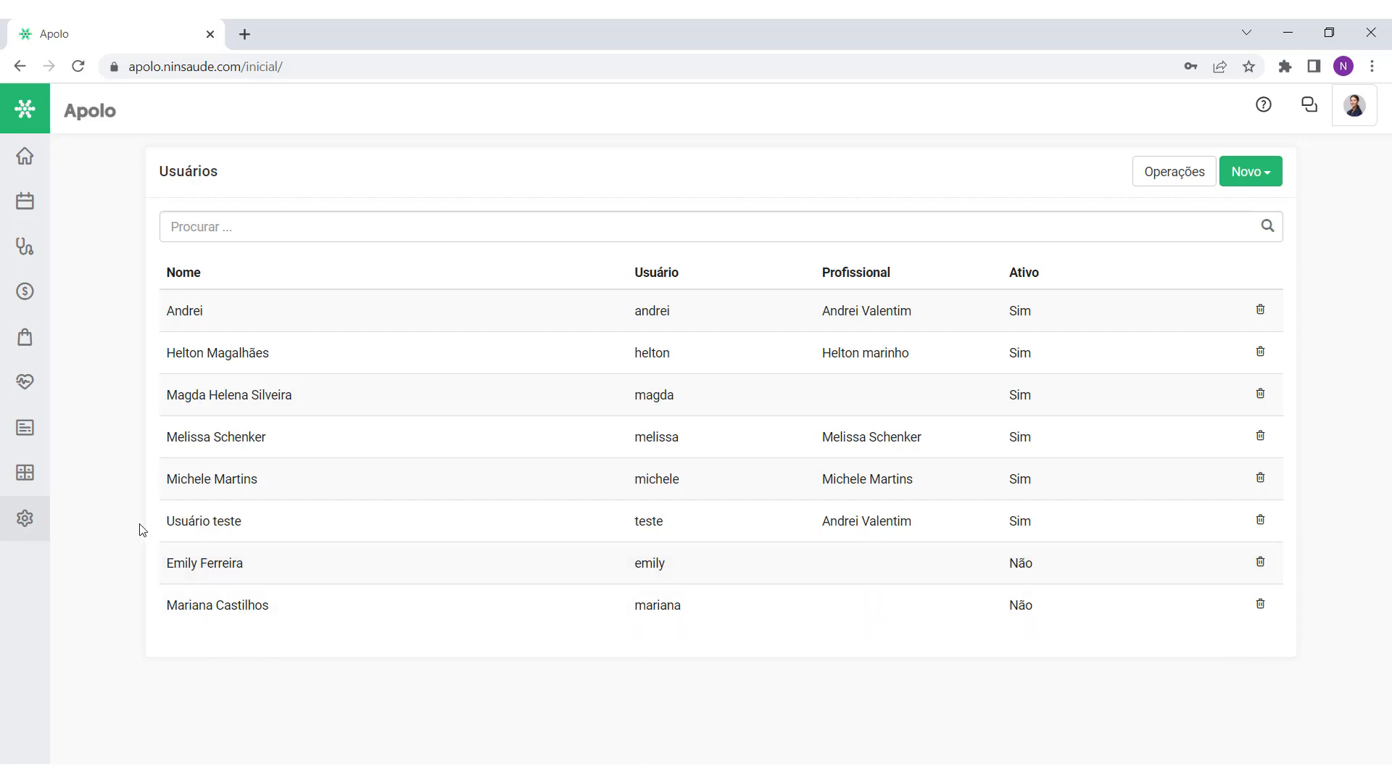
{"action": "left_click", "coordinate": [44, 518]}
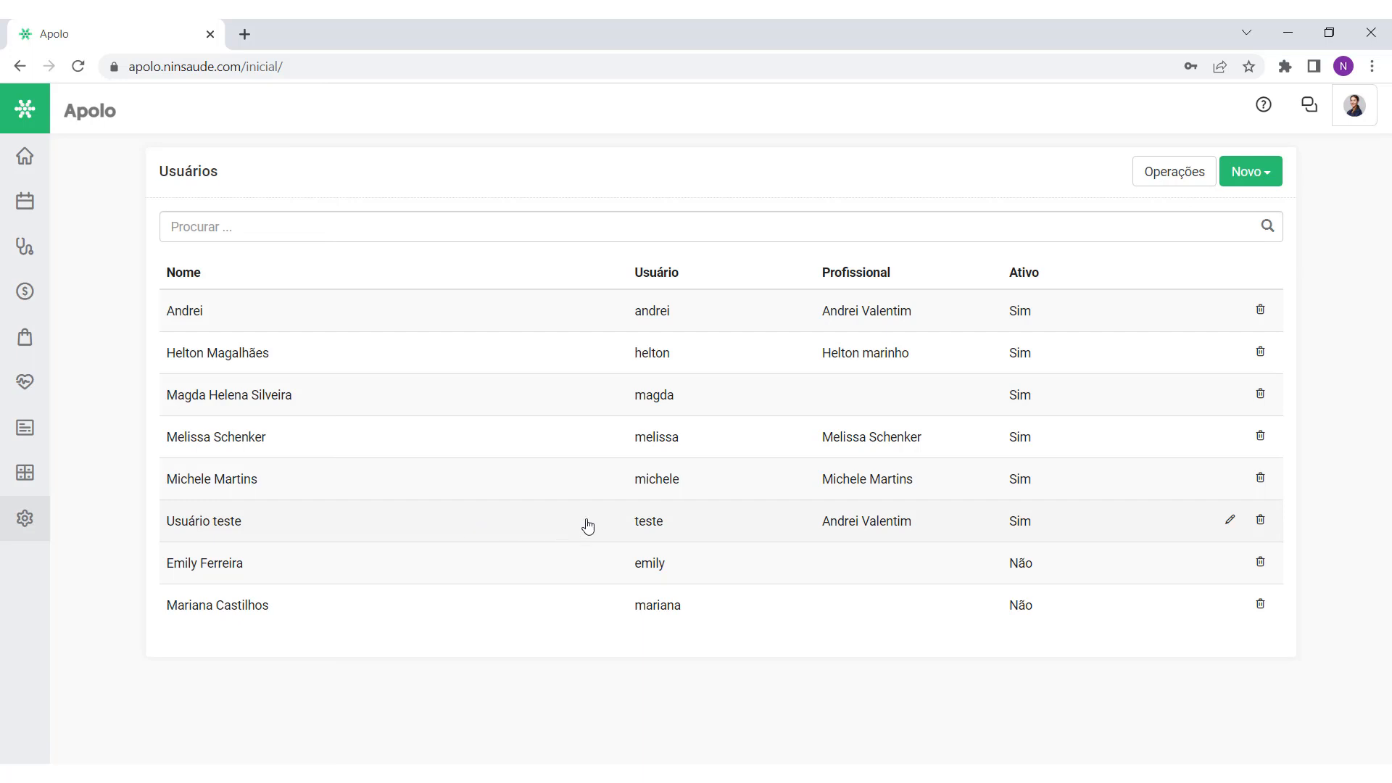
{"action": "left_click", "coordinate": [1249, 181]}
Step: Start a new Usuário and enter the person's full name and e-mail address
{"action": "left_click", "coordinate": [1213, 212]}
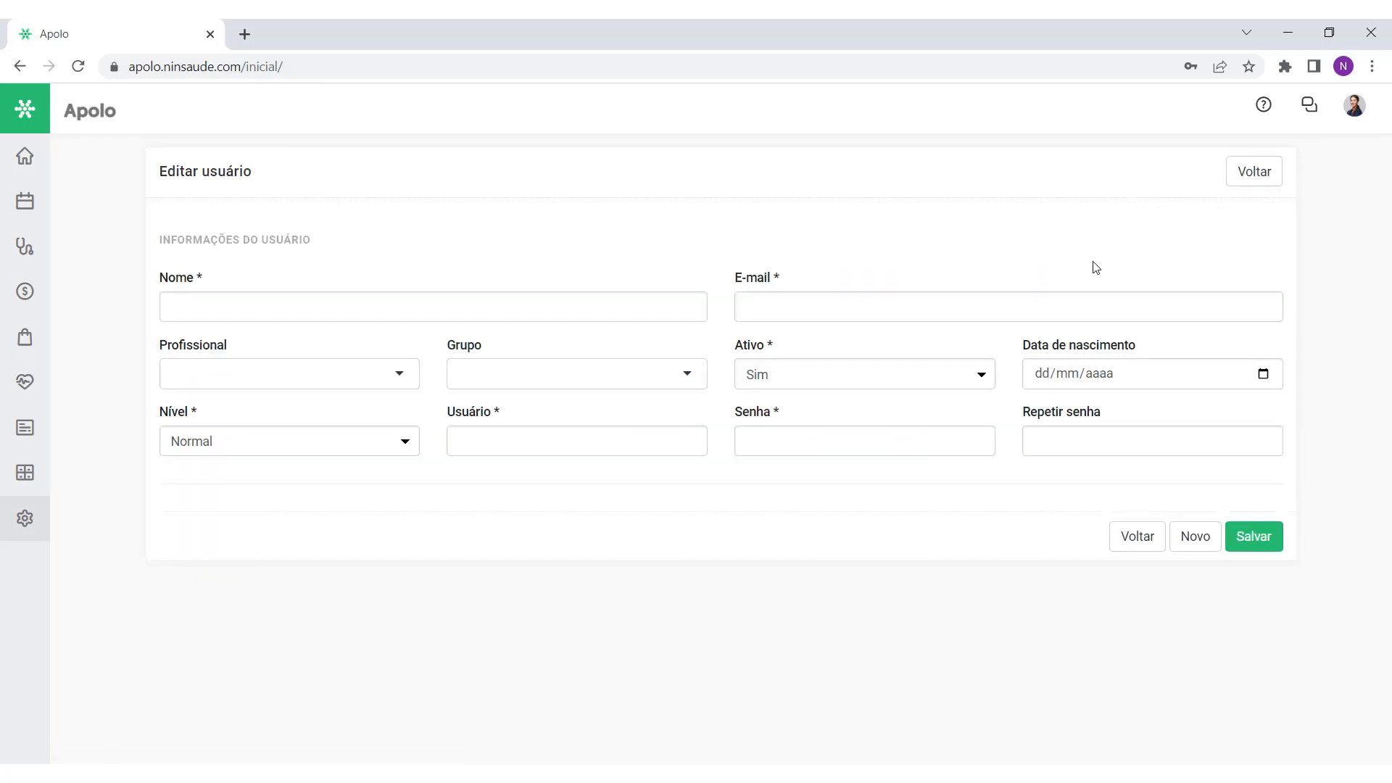
{"action": "left_click", "coordinate": [365, 314]}
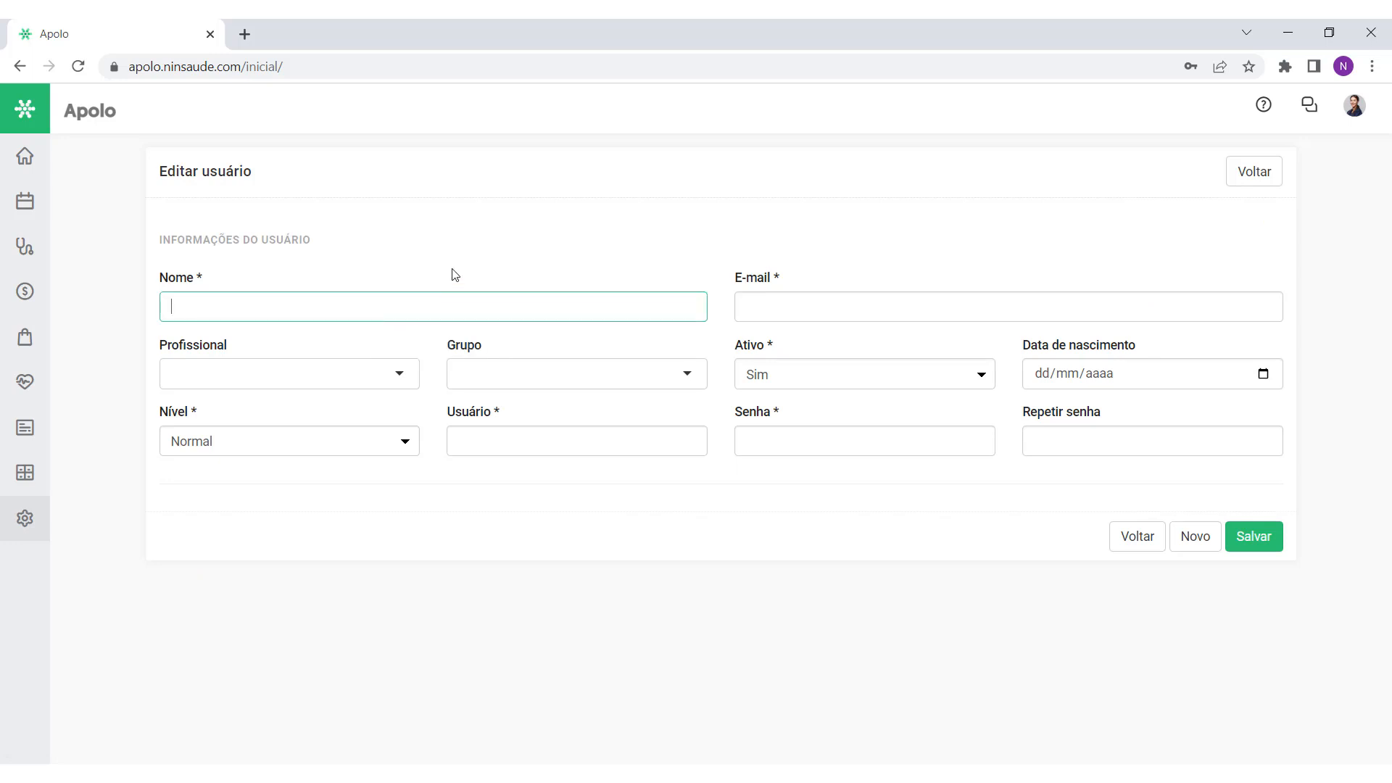
{"action": "left_click", "coordinate": [819, 306]}
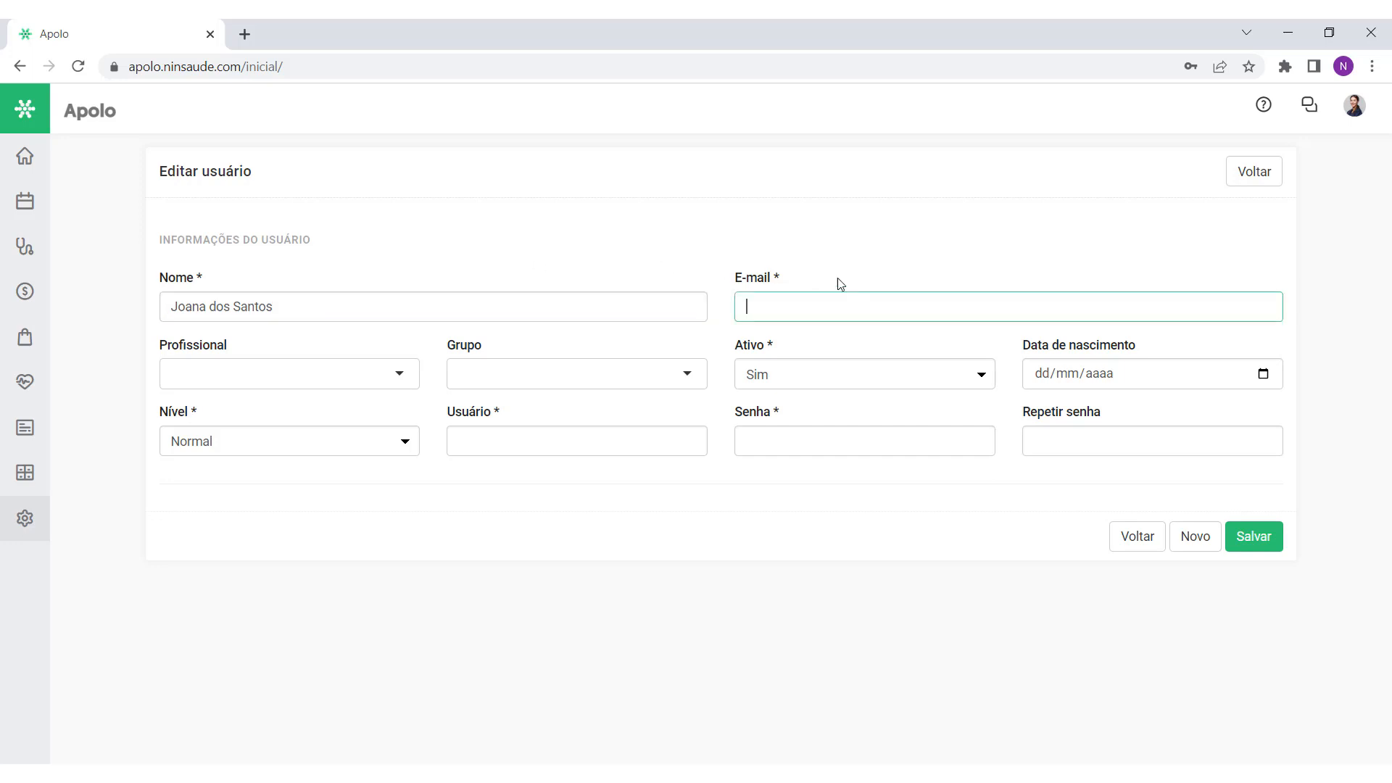
{"action": "left_click", "coordinate": [906, 336]}
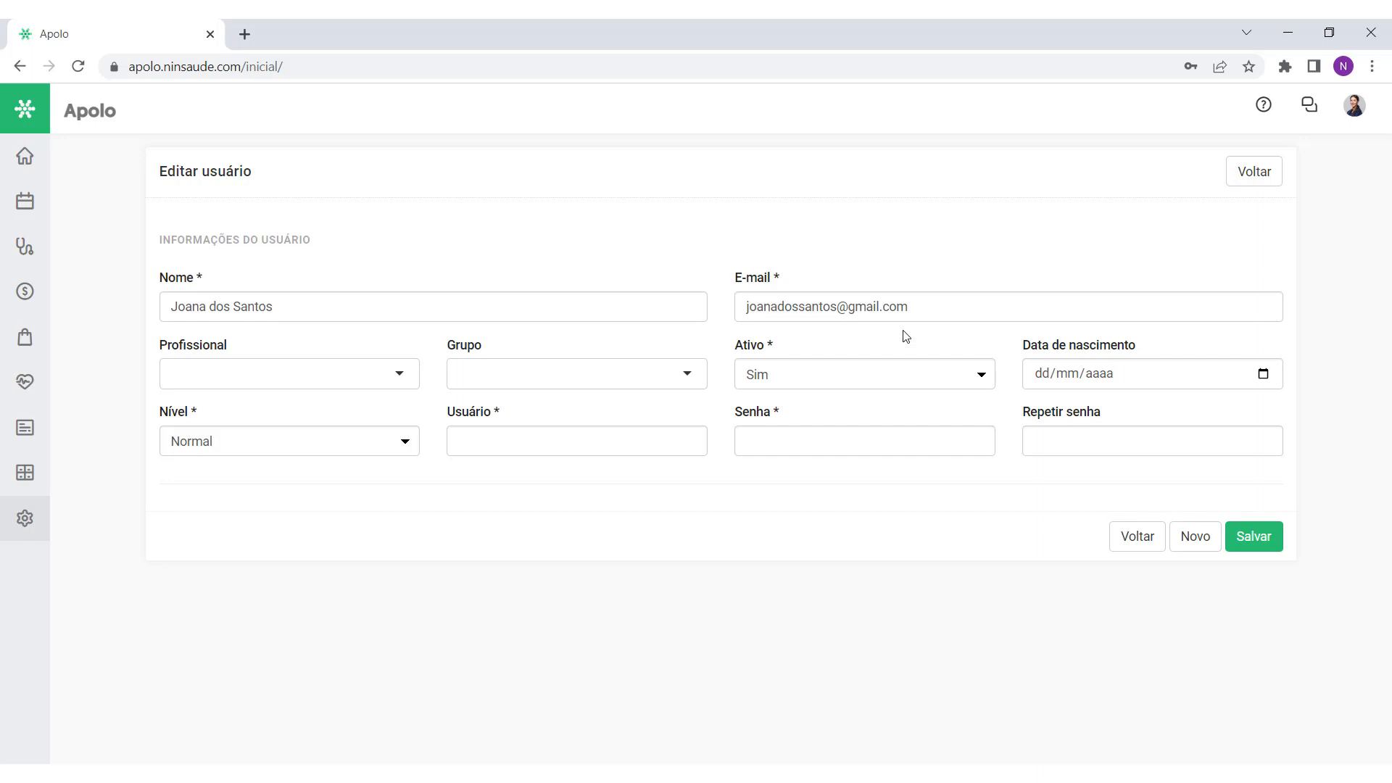
Step: Link the new user to her own health professional record in the Profissional field
{"action": "left_click", "coordinate": [232, 378]}
{"action": "left_click", "coordinate": [286, 345]}
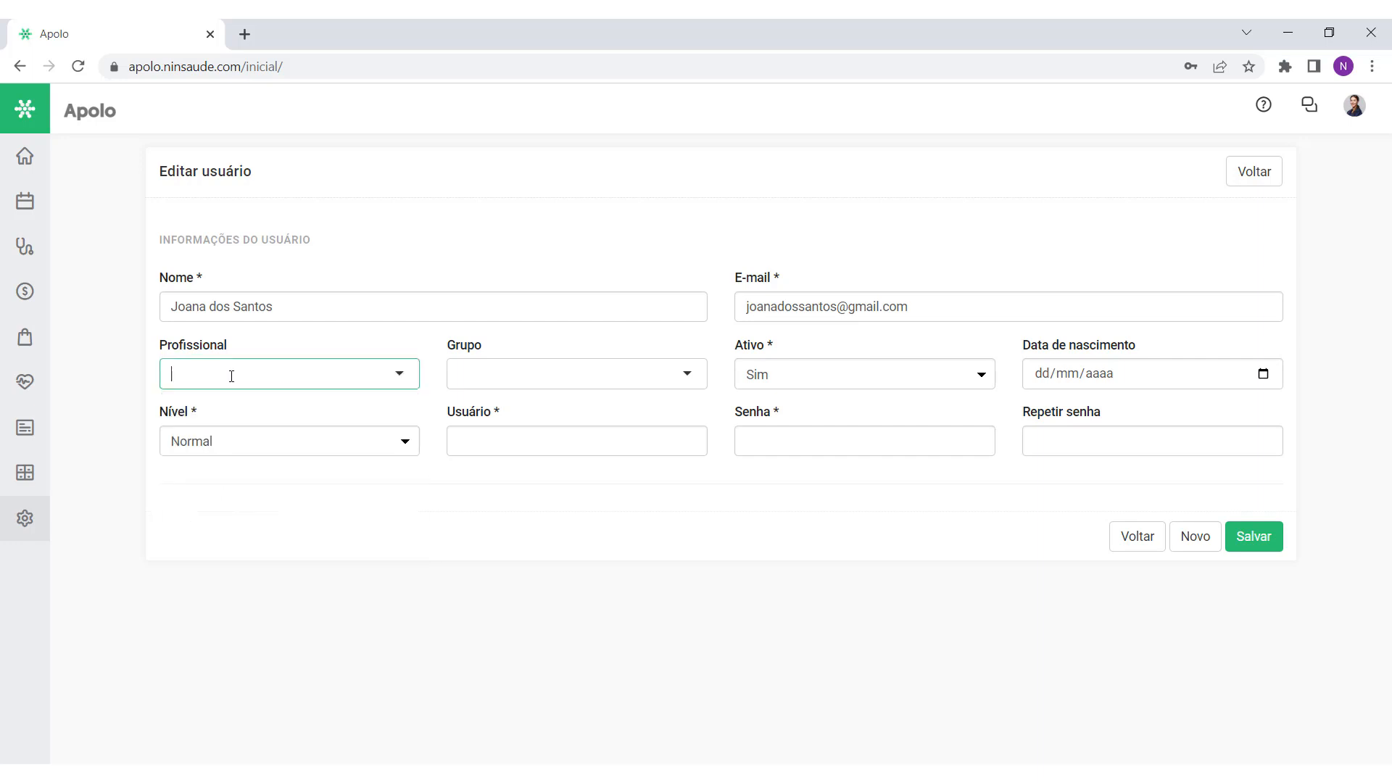
{"action": "left_click", "coordinate": [284, 340]}
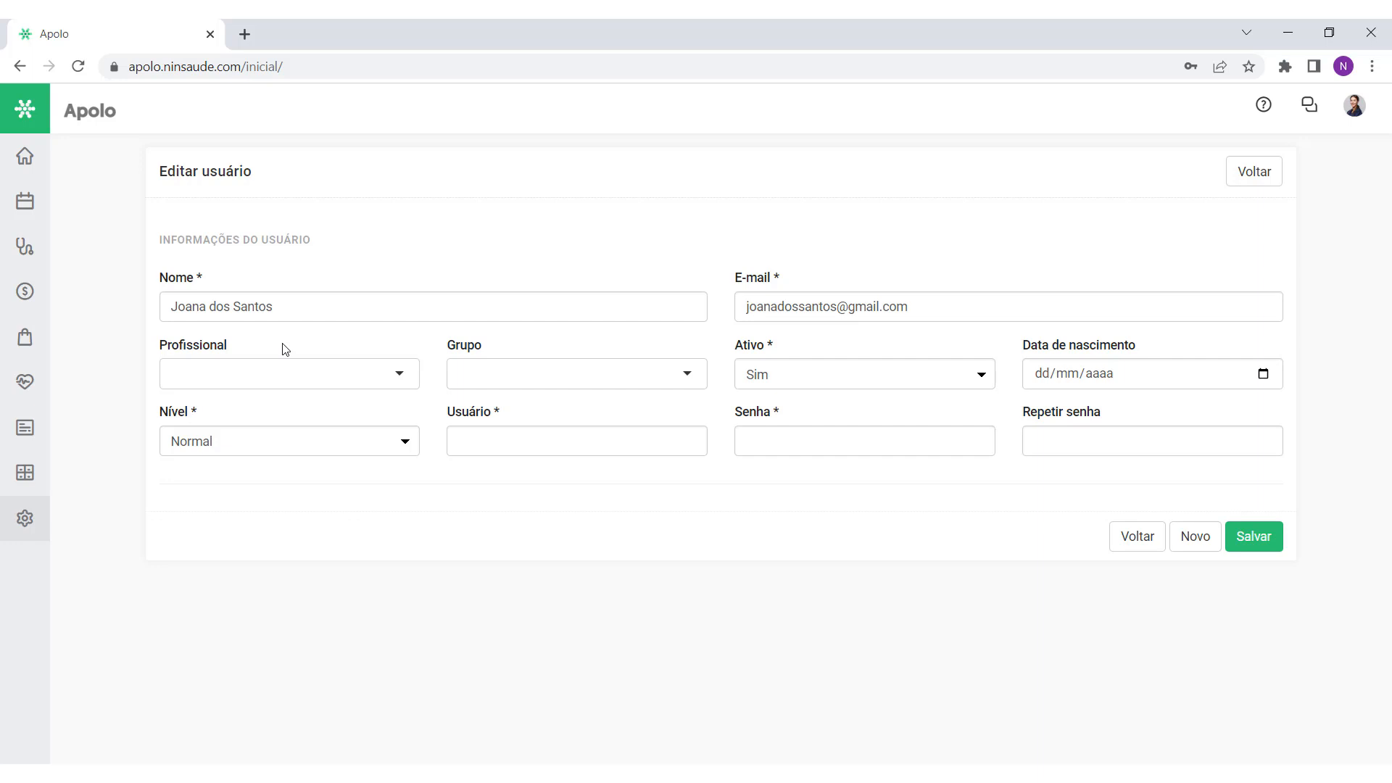
{"action": "left_click", "coordinate": [260, 370]}
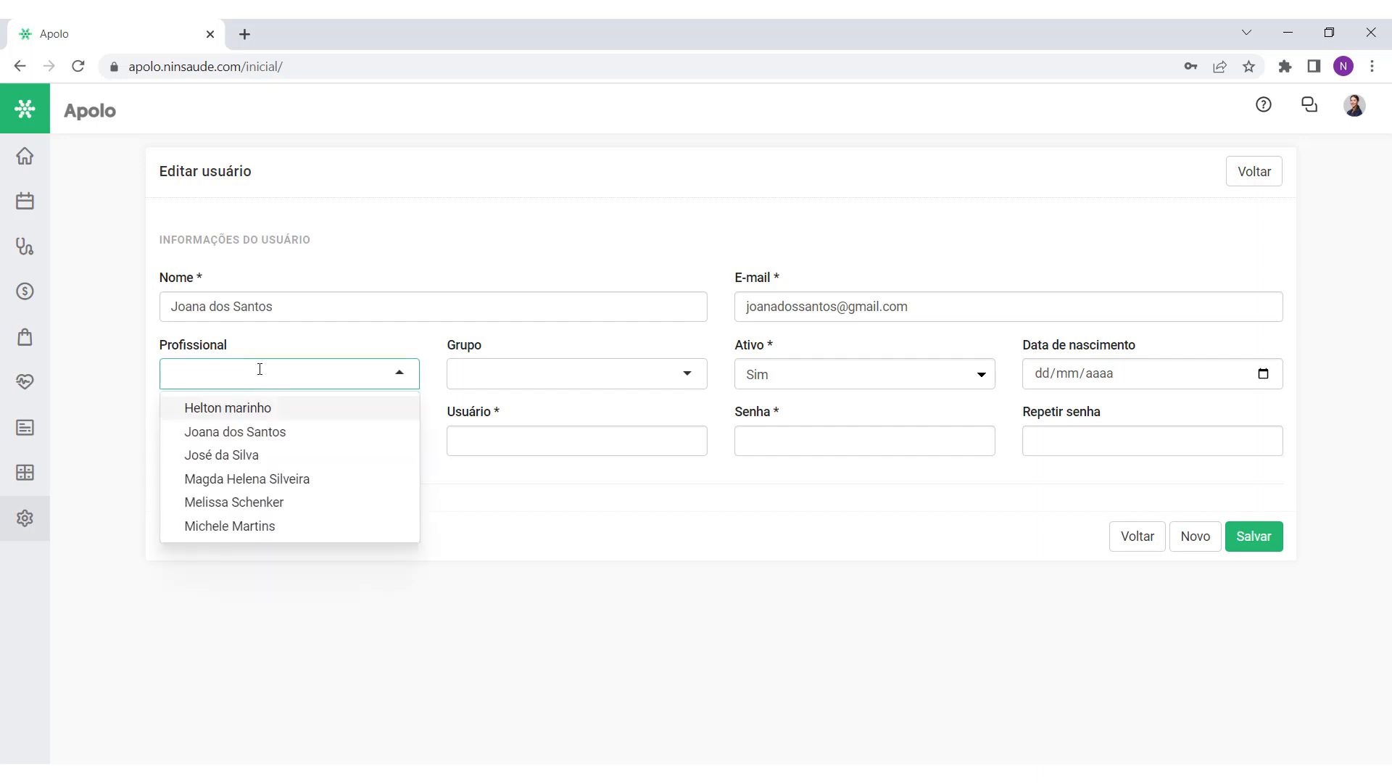
{"action": "left_click", "coordinate": [293, 437]}
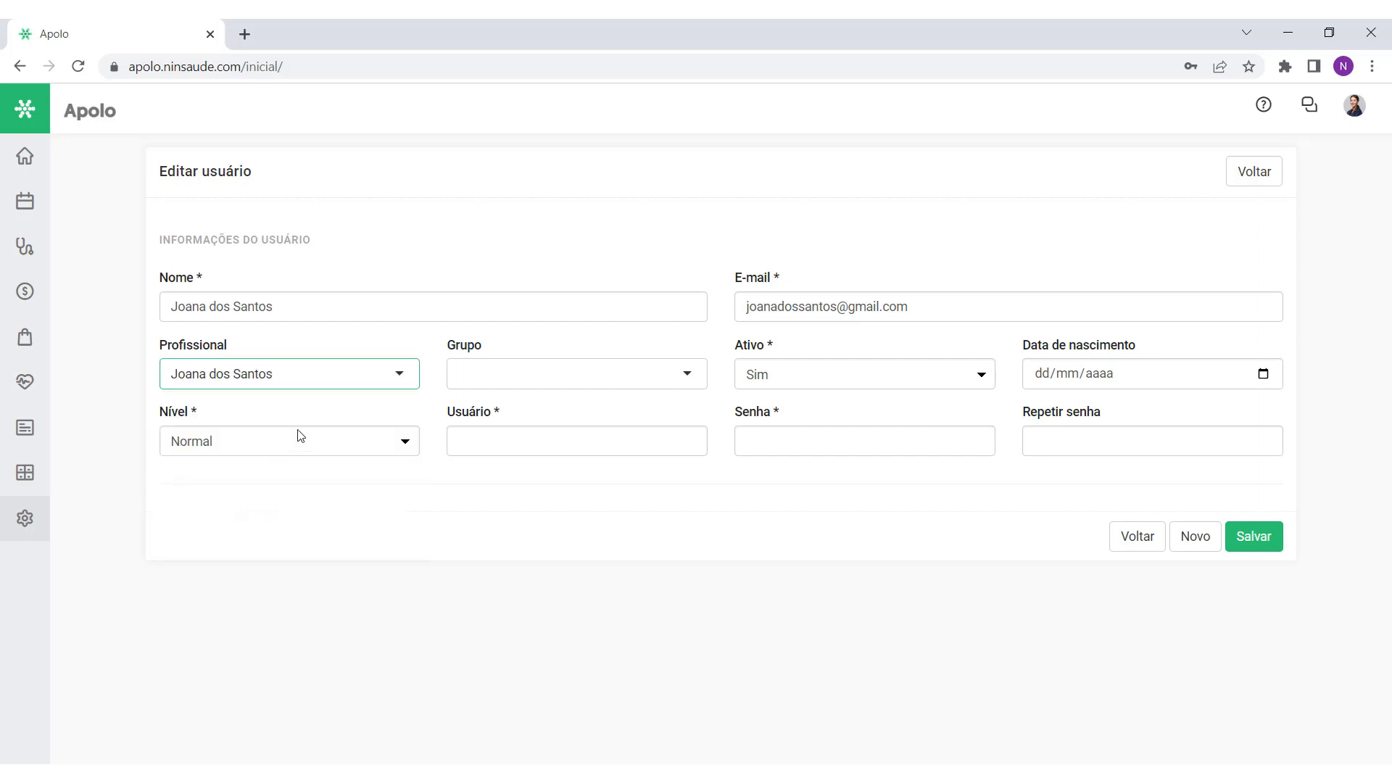
{"action": "left_click", "coordinate": [27, 517]}
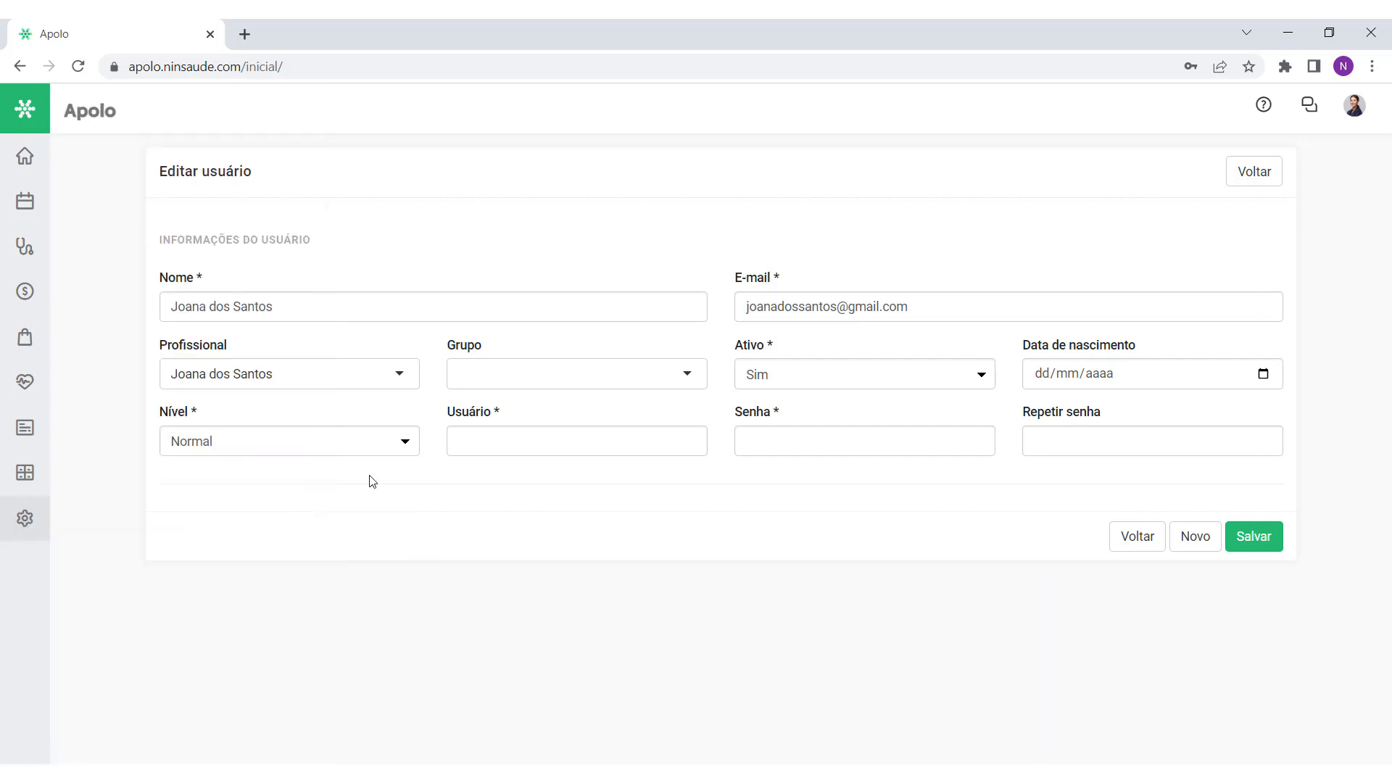
{"action": "left_click", "coordinate": [254, 377]}
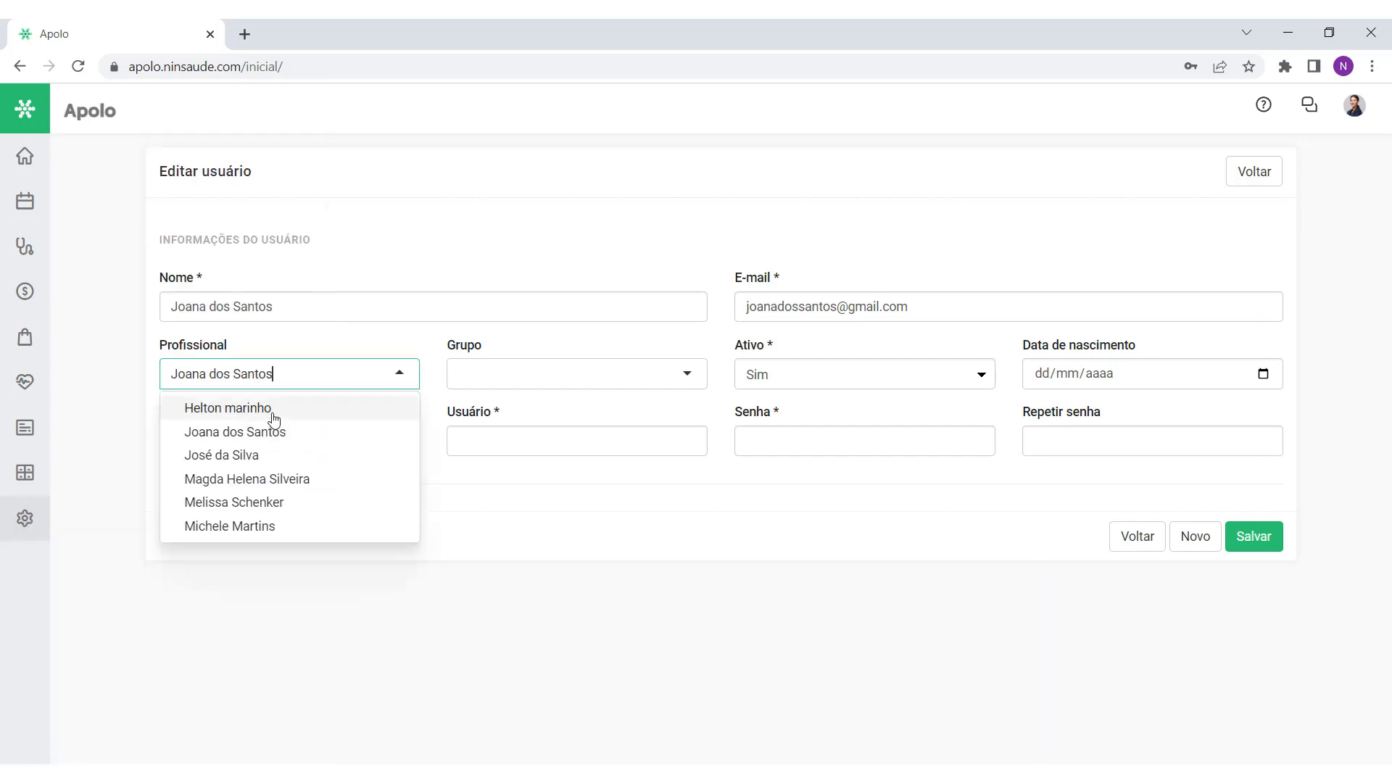
{"action": "left_click", "coordinate": [286, 433]}
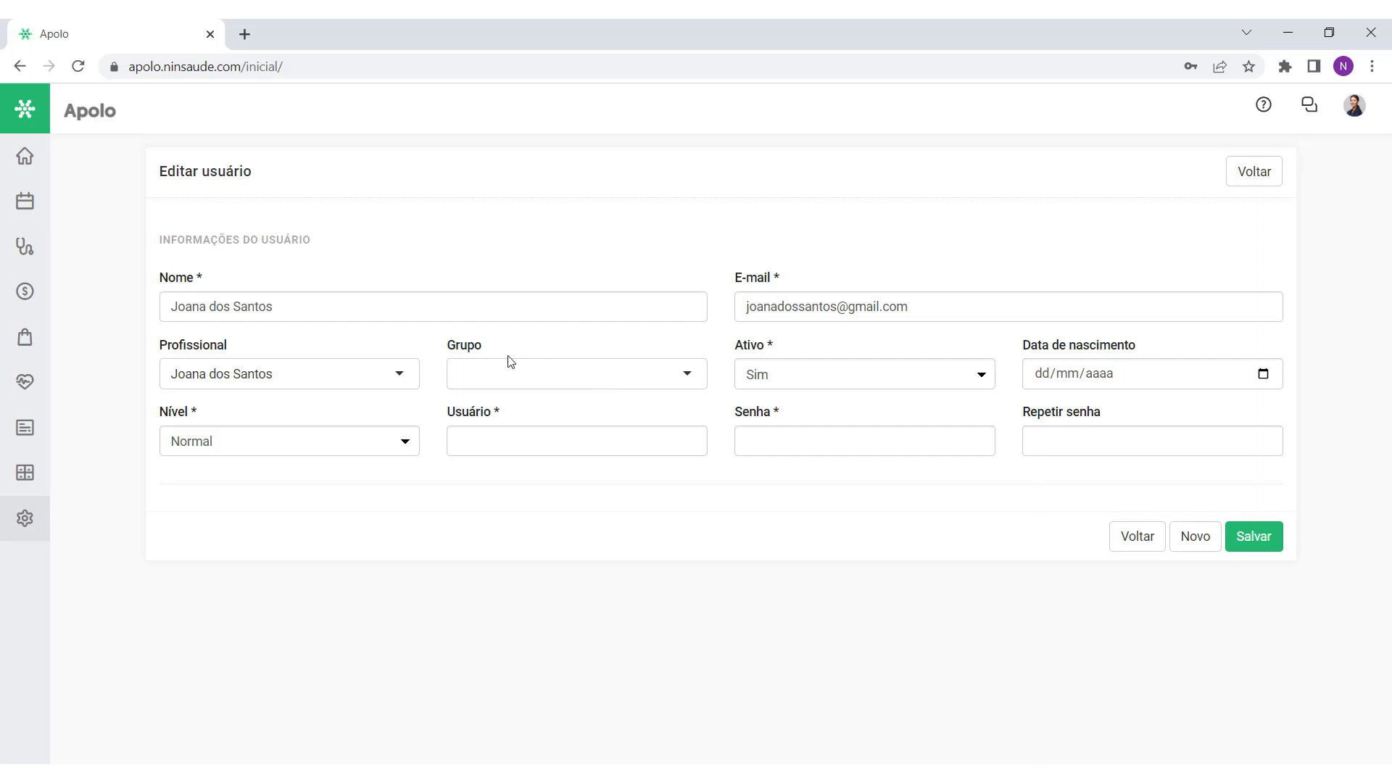
Step: Try the Grupo options such as Profissionais de saúde, leaving the group empty
{"action": "left_click", "coordinate": [533, 381]}
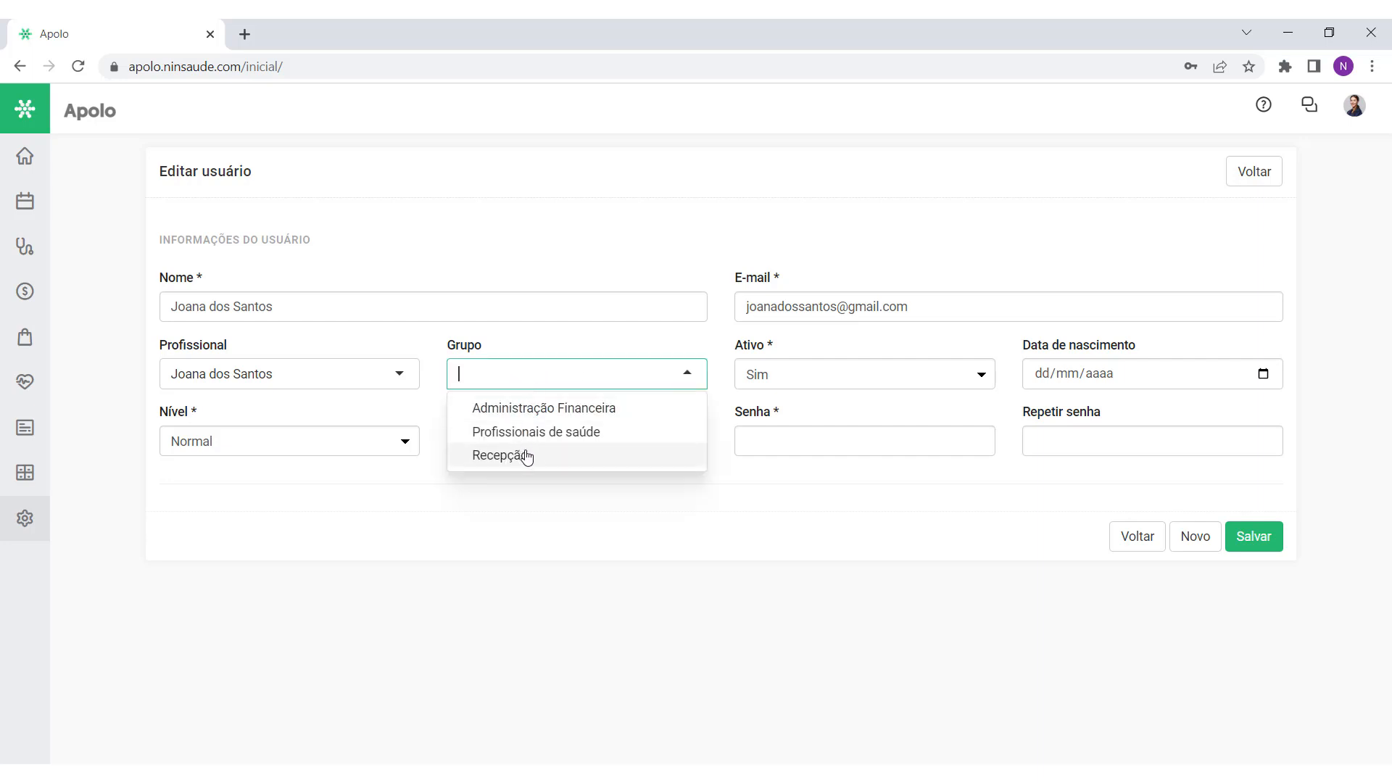
{"action": "left_click", "coordinate": [537, 438]}
{"action": "left_click", "coordinate": [543, 409]}
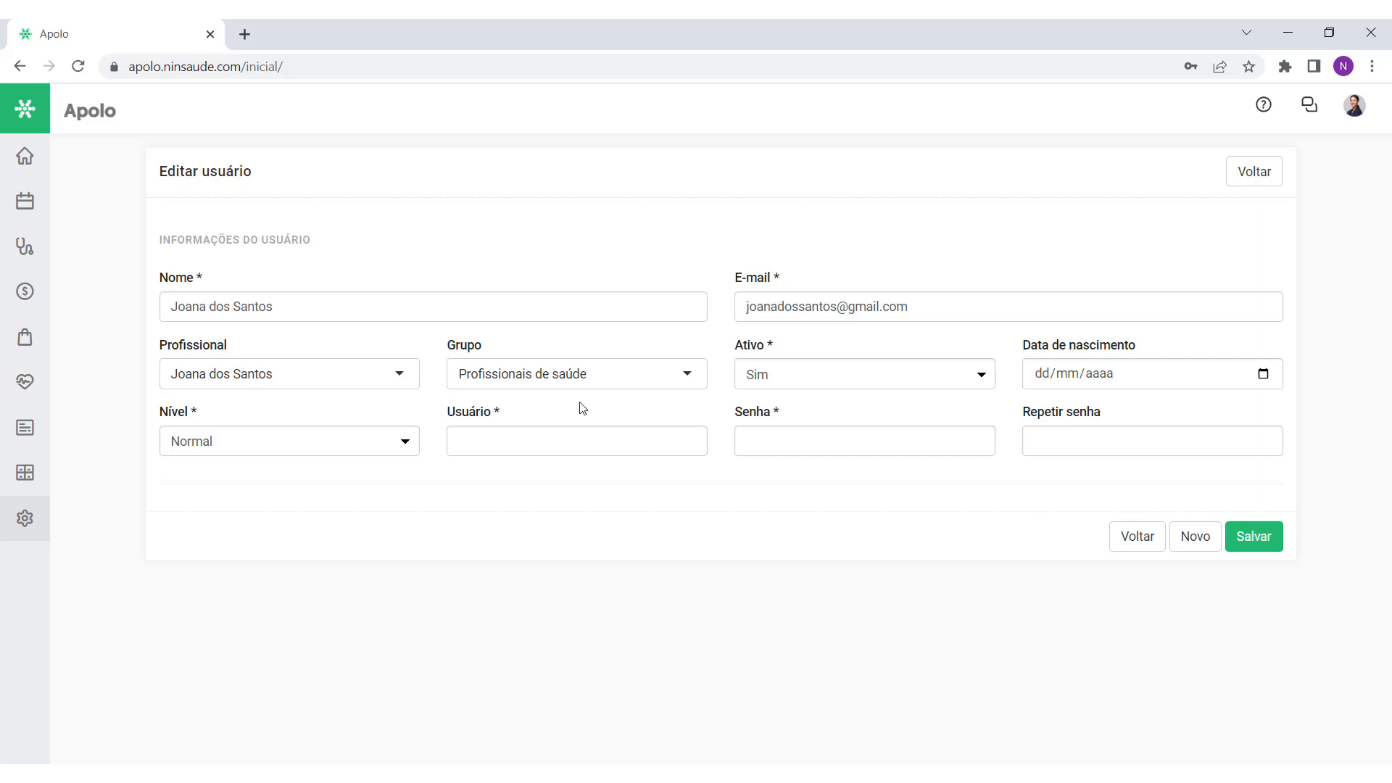
{"action": "left_click", "coordinate": [600, 382]}
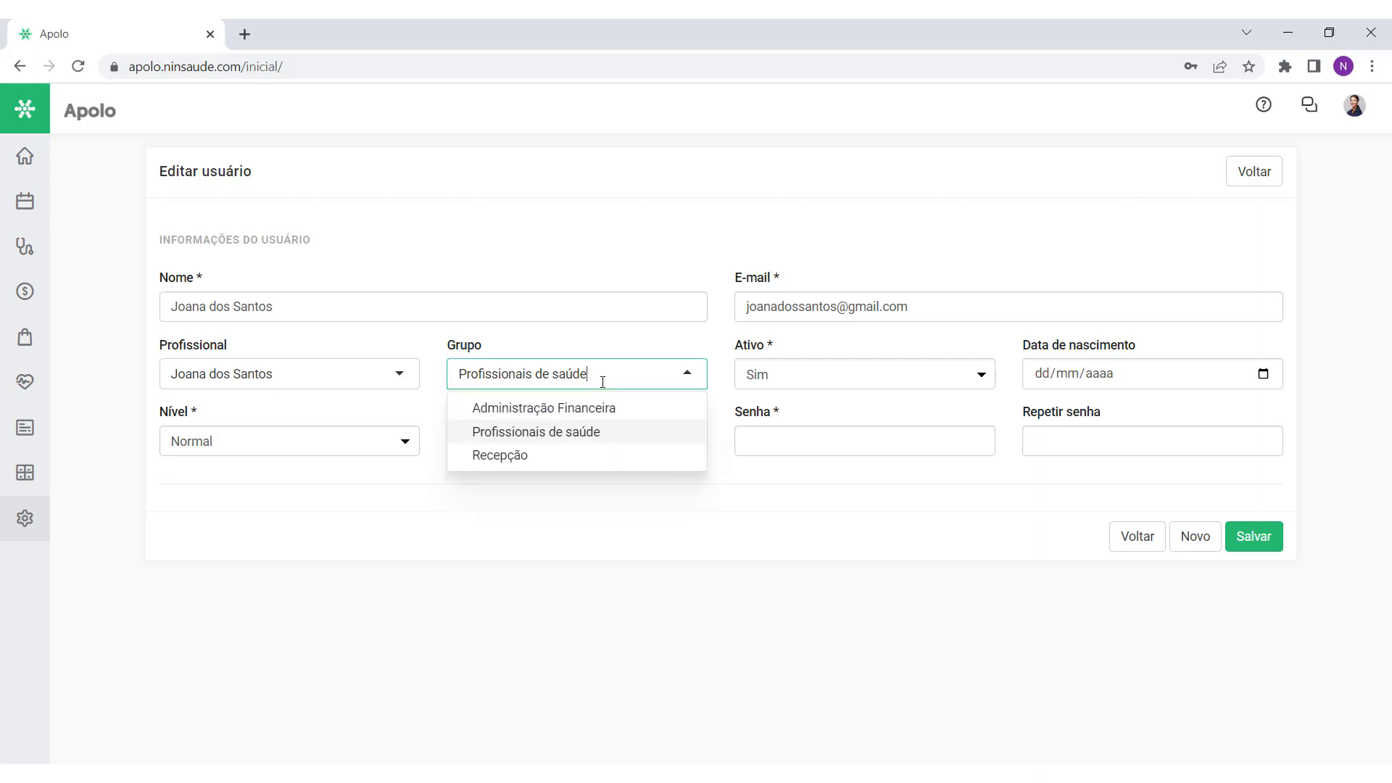
{"action": "left_click", "coordinate": [610, 353]}
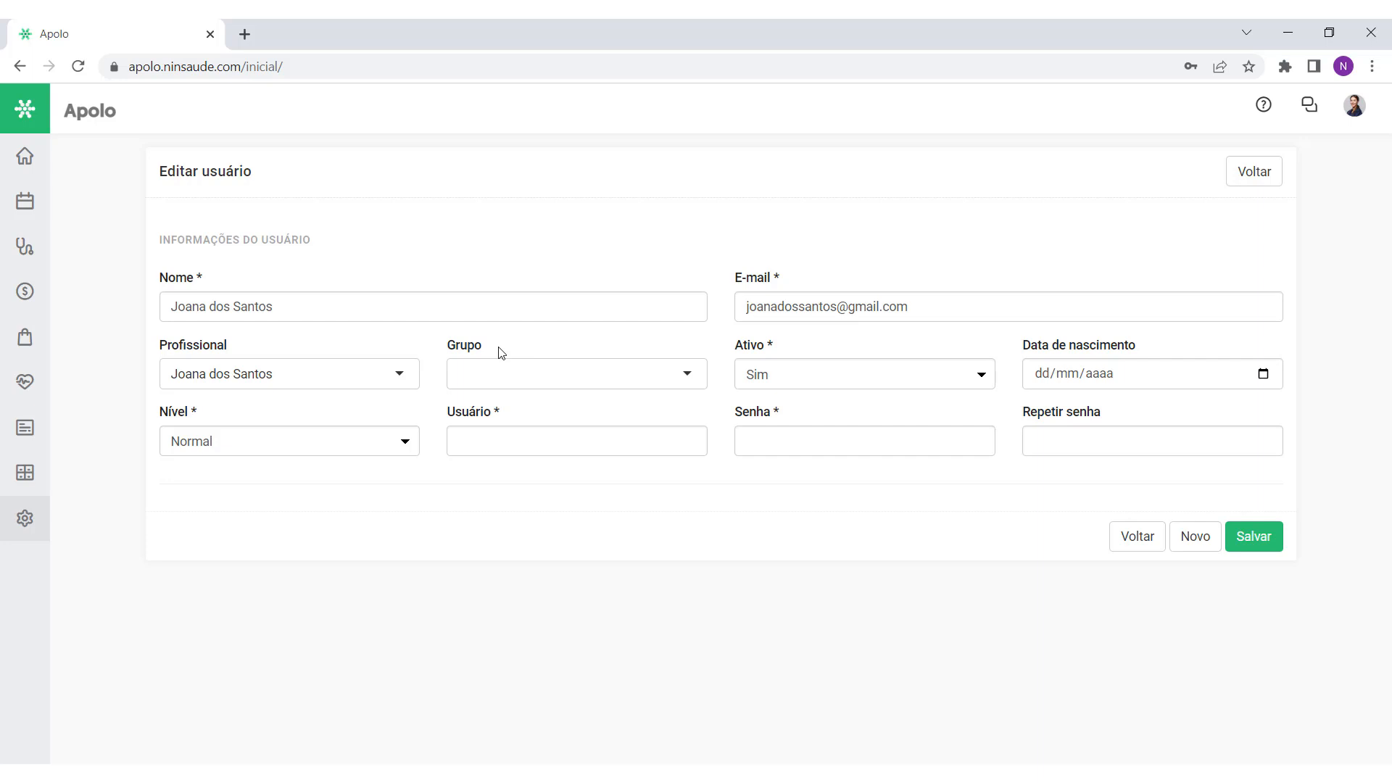
{"action": "mouse_move", "coordinate": [24, 518]}
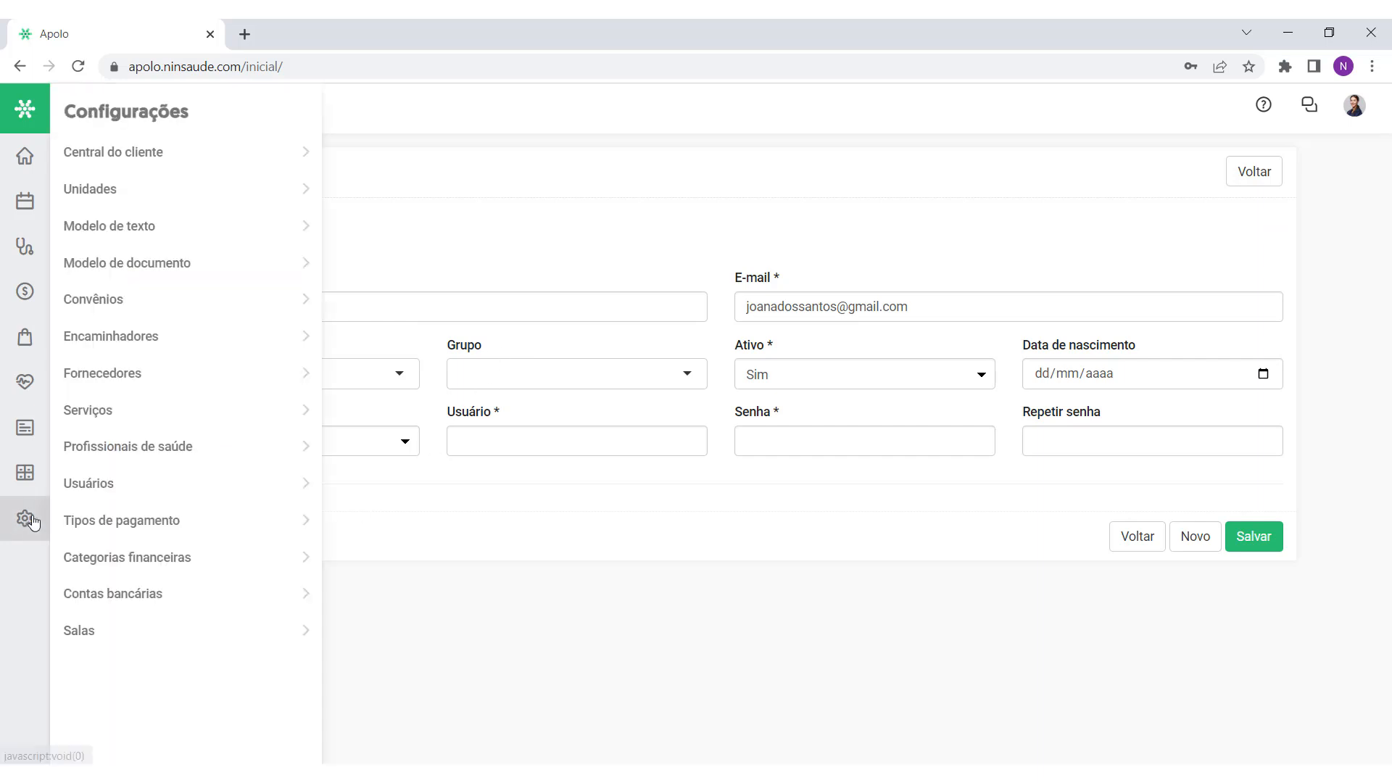
{"action": "left_click", "coordinate": [118, 445]}
{"action": "left_click", "coordinate": [830, 329]}
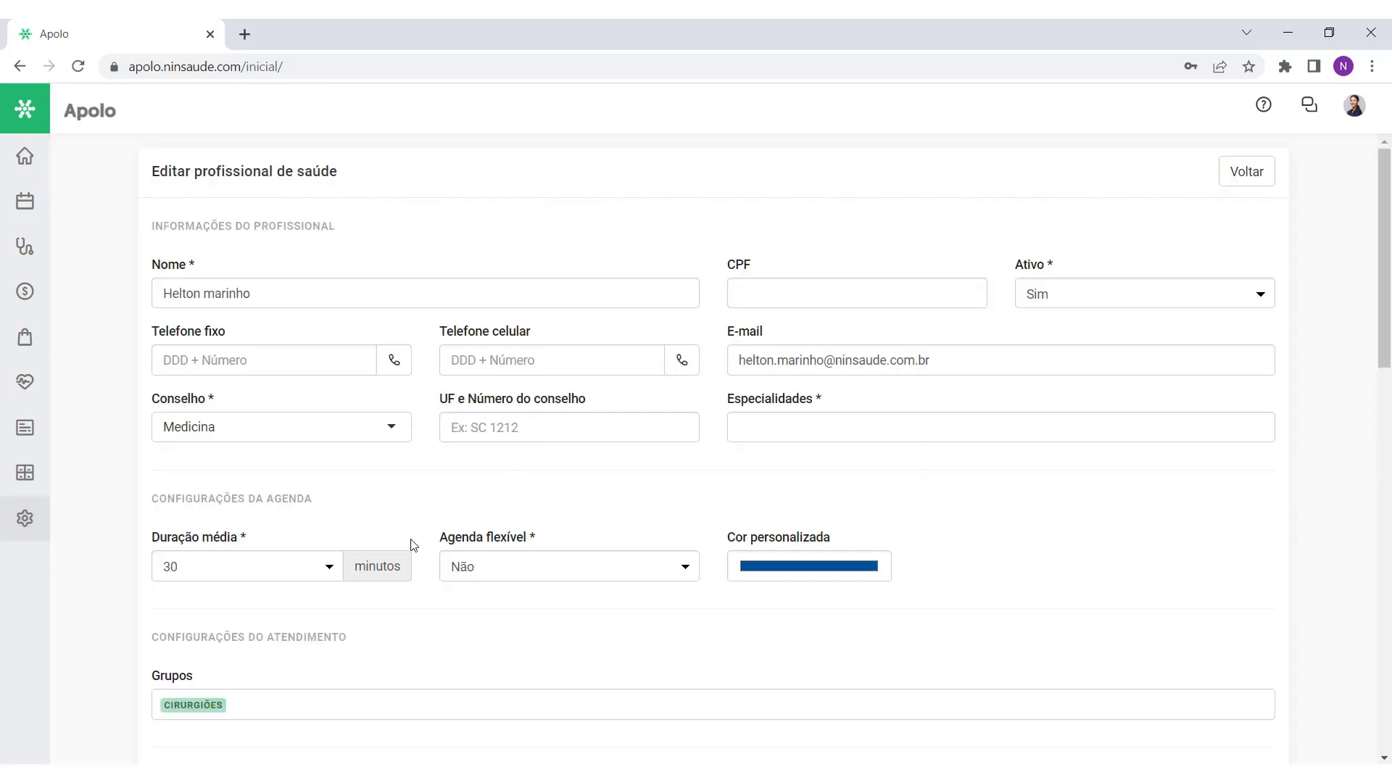
{"action": "scroll", "coordinate": [289, 444], "scroll_direction": "down", "scroll_amount": 5}
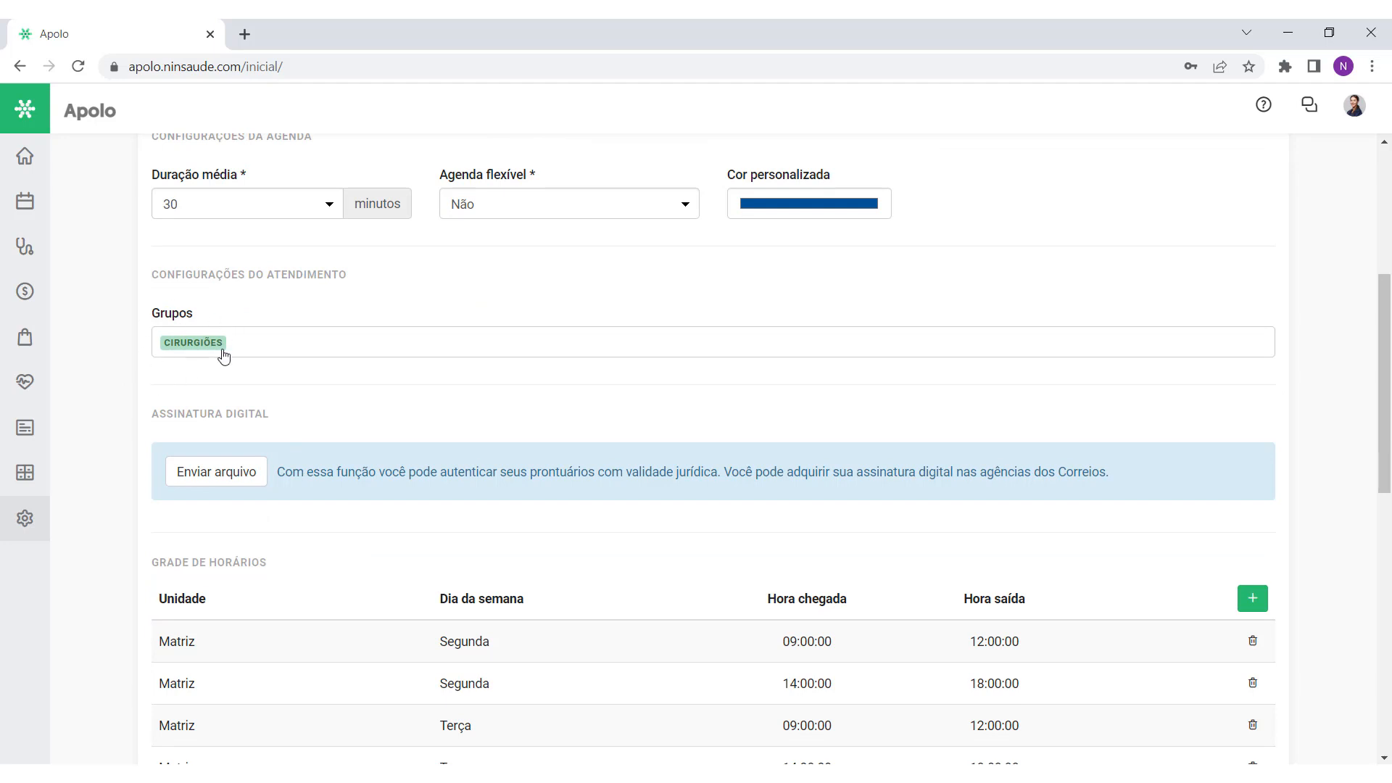
{"action": "mouse_move", "coordinate": [24, 519]}
{"action": "left_click", "coordinate": [109, 486]}
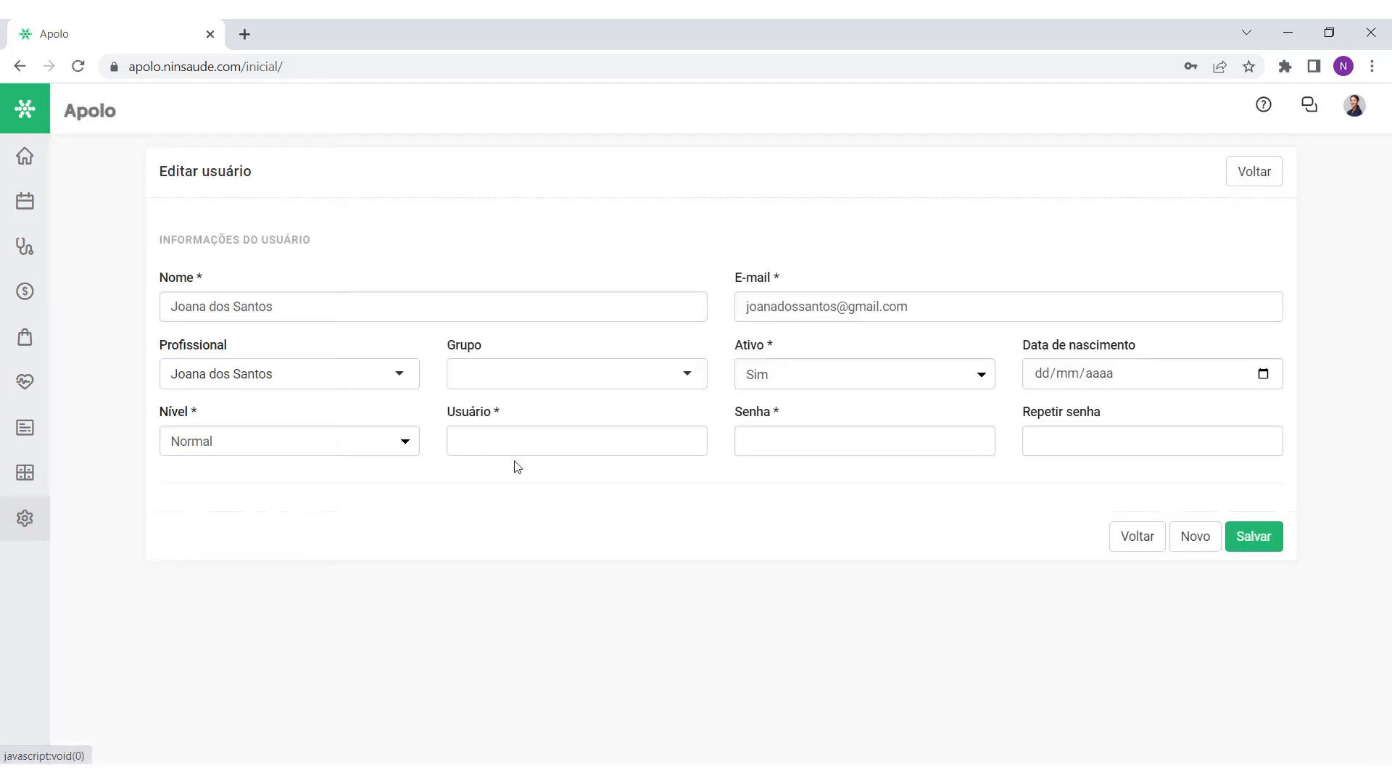
{"action": "left_click_drag", "start_coordinate": [725, 343], "coordinate": [790, 345]}
{"action": "left_click", "coordinate": [791, 347]}
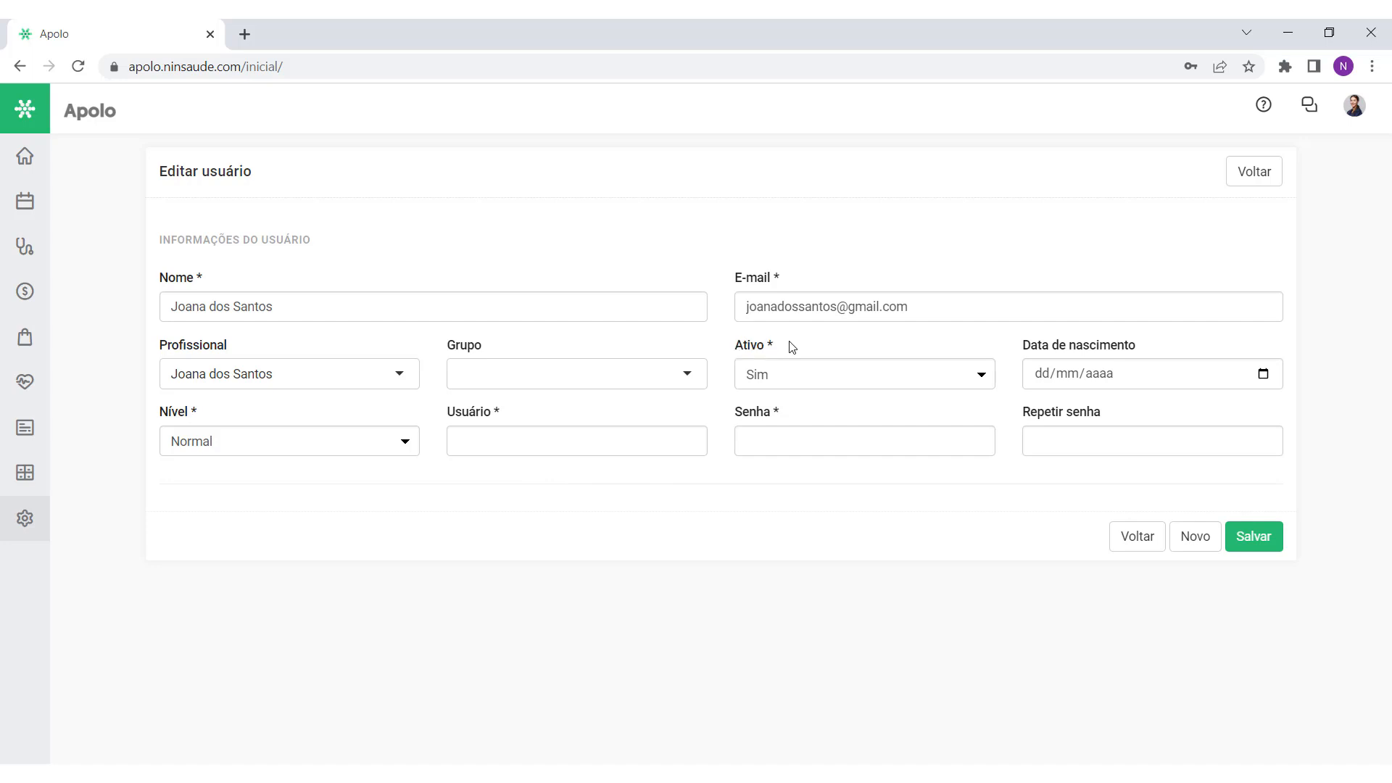
{"action": "left_click", "coordinate": [818, 376]}
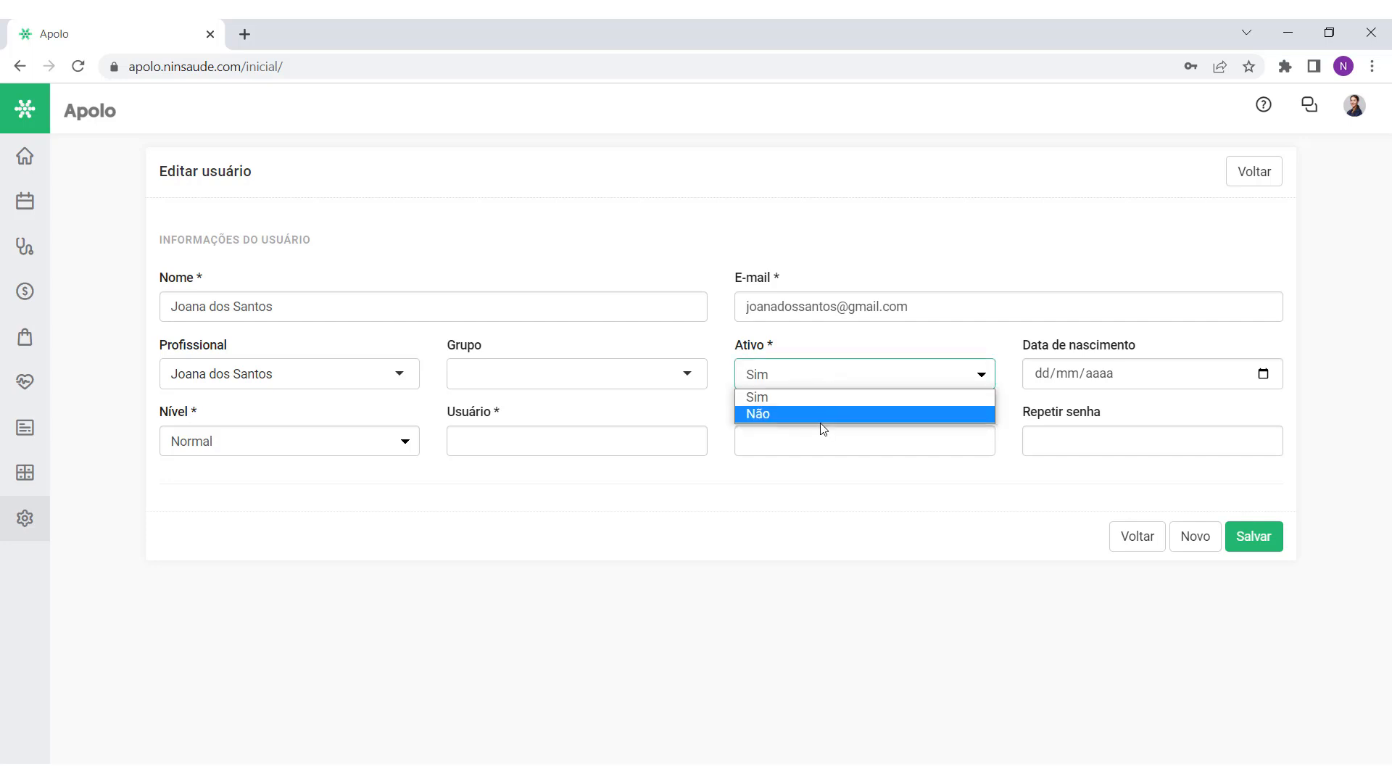
{"action": "left_click", "coordinate": [825, 396]}
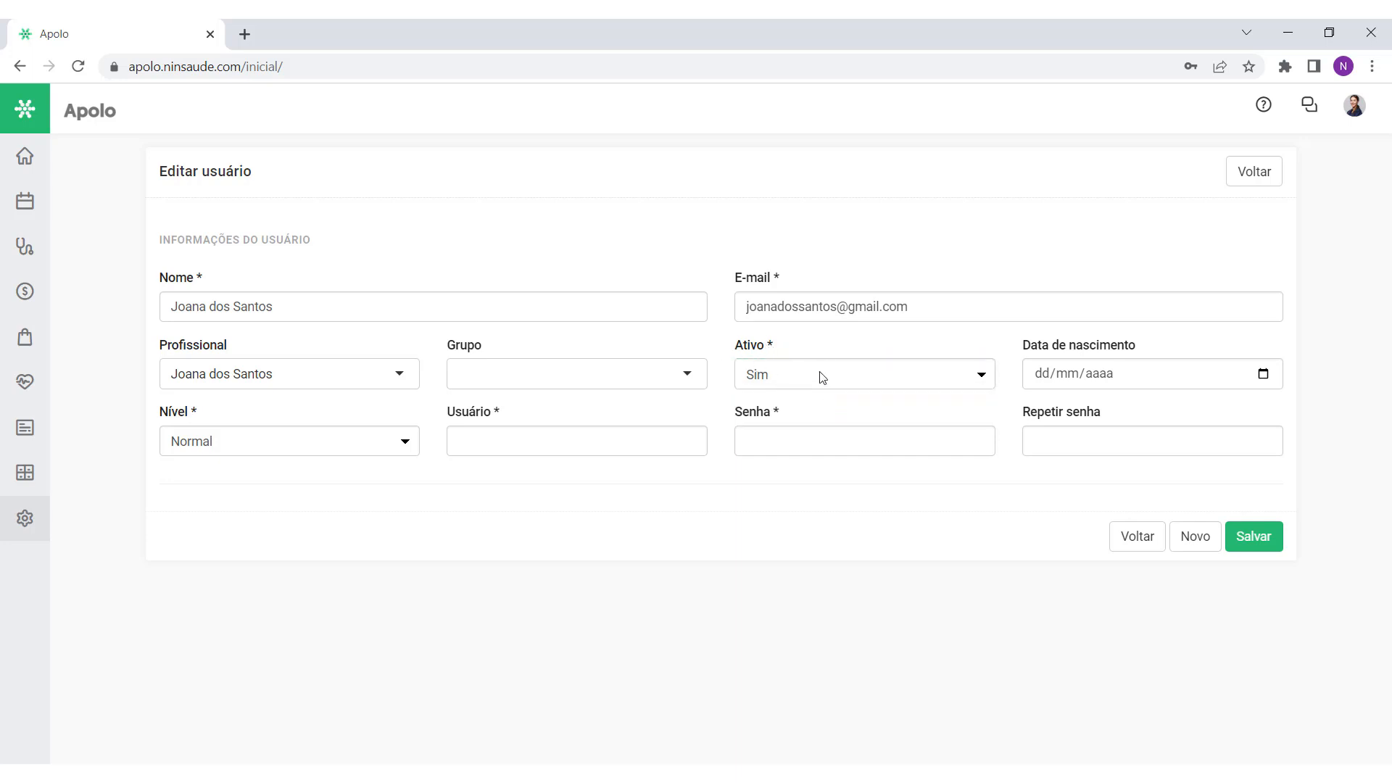
{"action": "left_click", "coordinate": [823, 377]}
{"action": "left_click", "coordinate": [812, 416]}
{"action": "left_click", "coordinate": [813, 408]}
{"action": "left_click", "coordinate": [819, 382]}
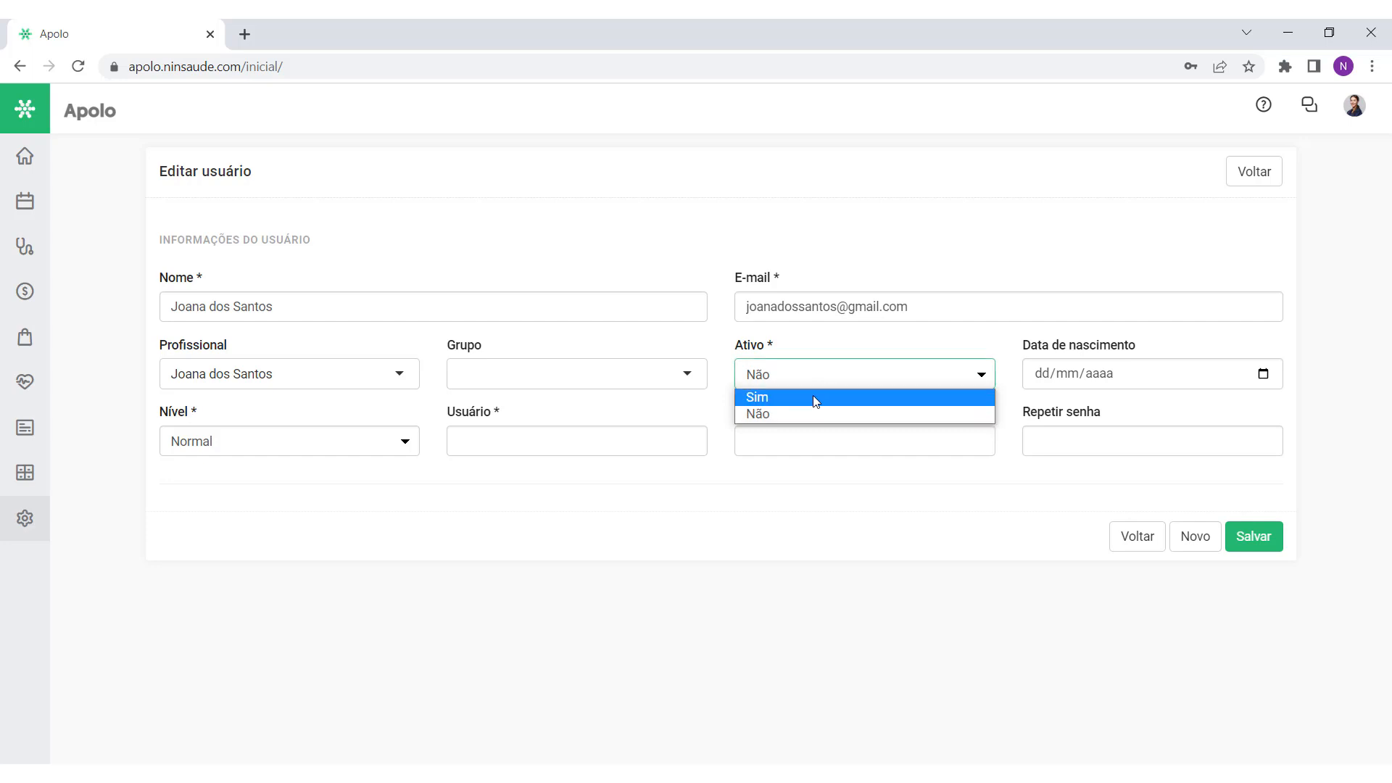
{"action": "left_click", "coordinate": [815, 401]}
{"action": "left_click", "coordinate": [815, 415]}
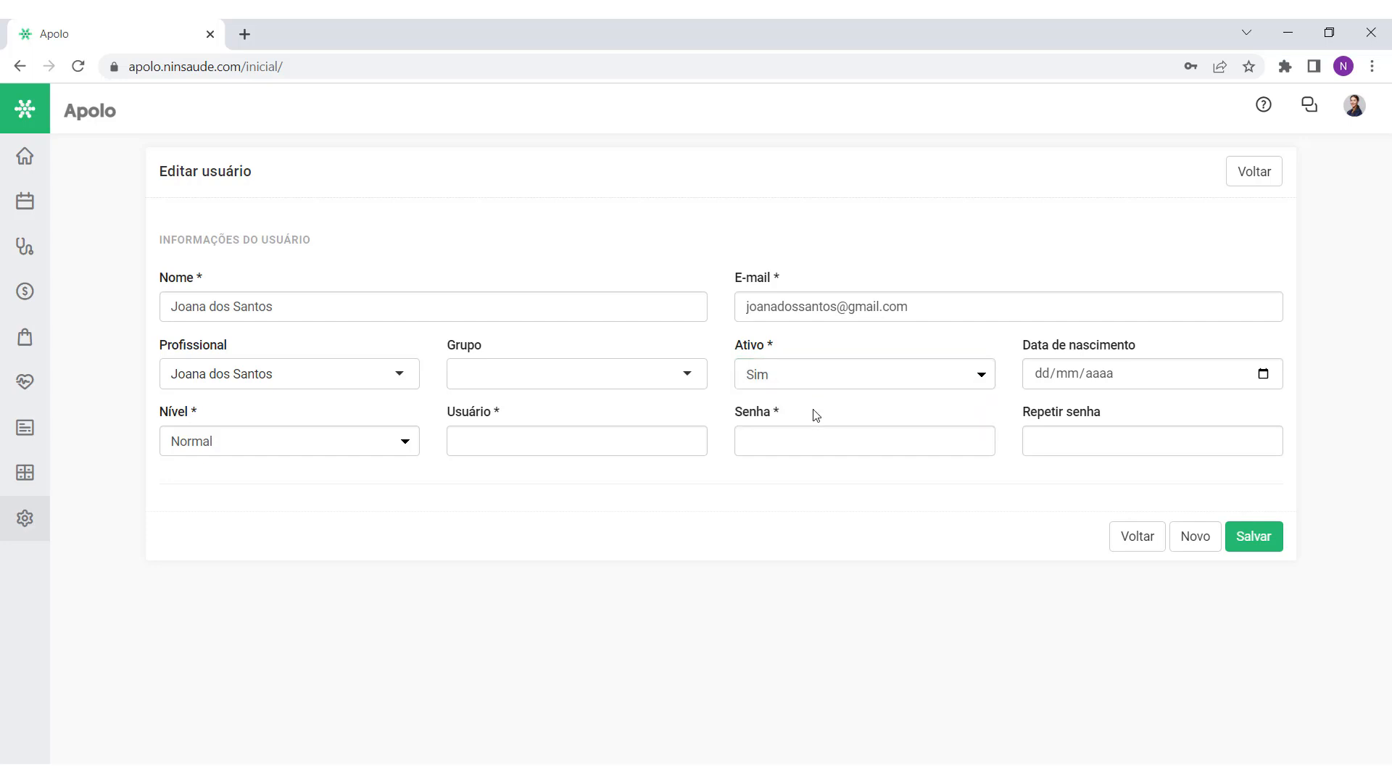
{"action": "left_click_drag", "start_coordinate": [160, 411], "coordinate": [209, 411]}
{"action": "left_click", "coordinate": [238, 451]}
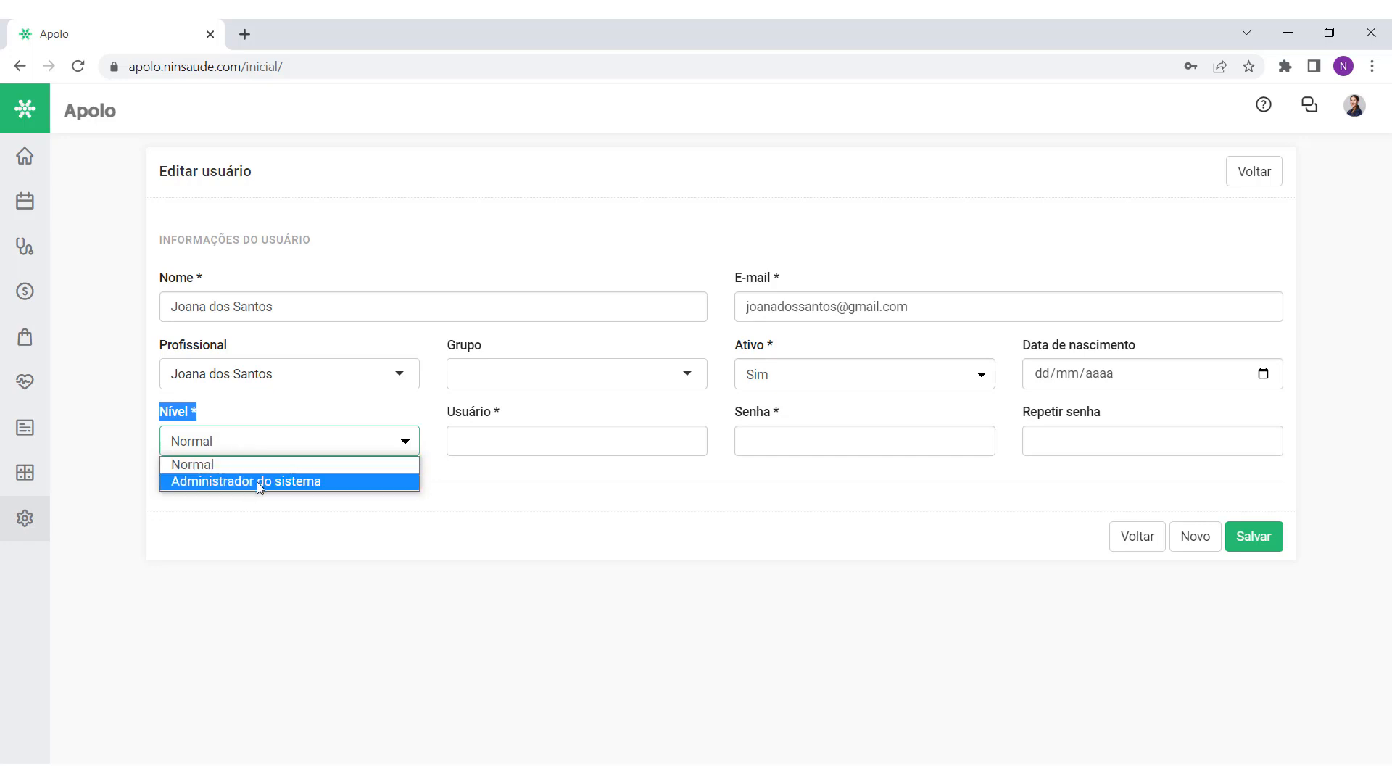
{"action": "left_click", "coordinate": [265, 509]}
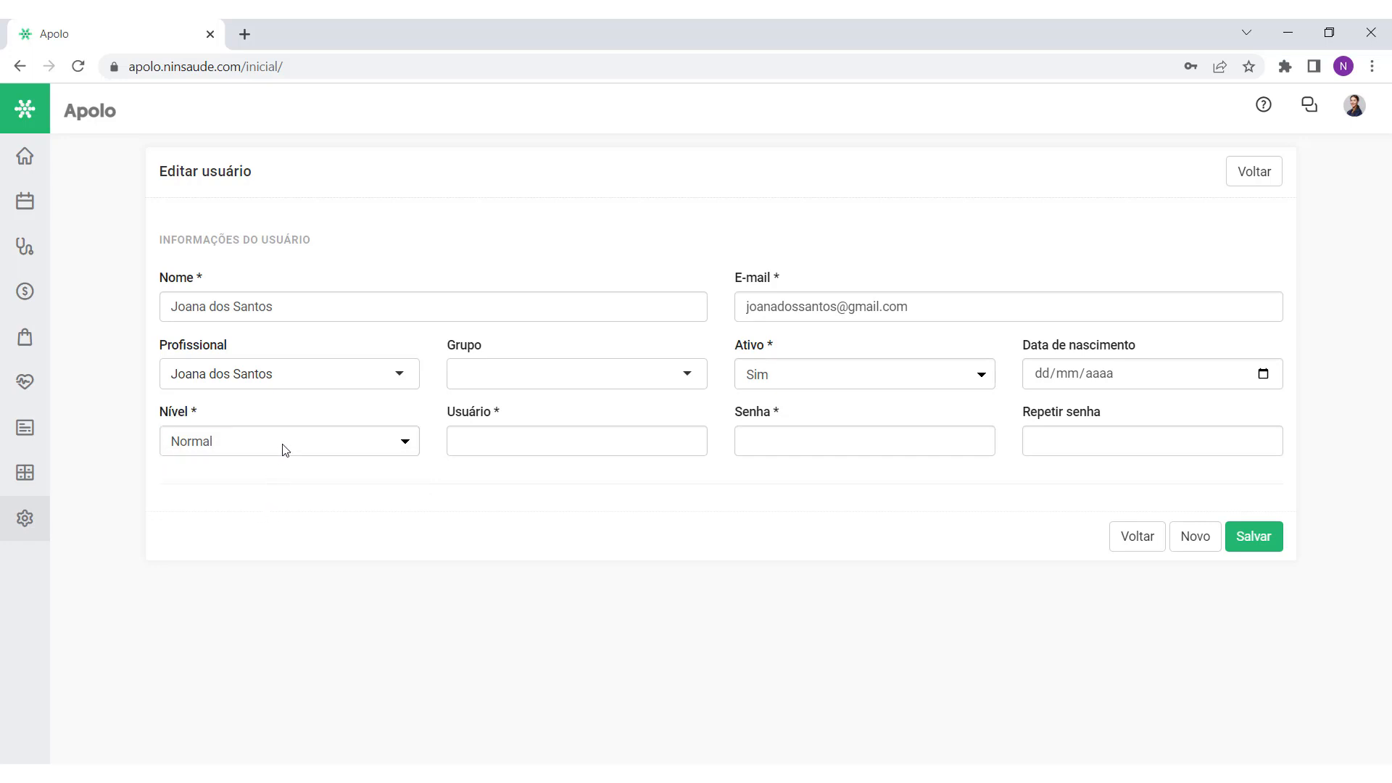
{"action": "left_click", "coordinate": [285, 449]}
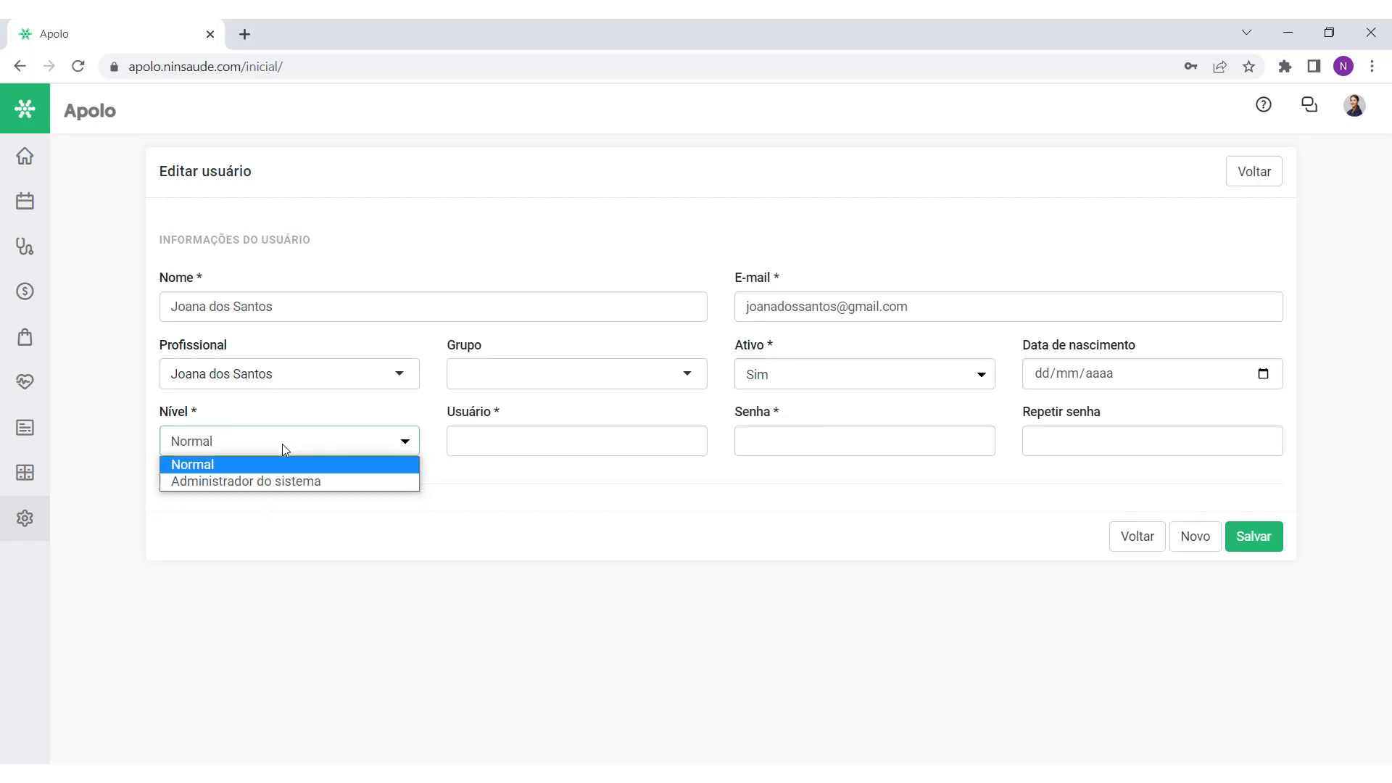
{"action": "left_click", "coordinate": [280, 480]}
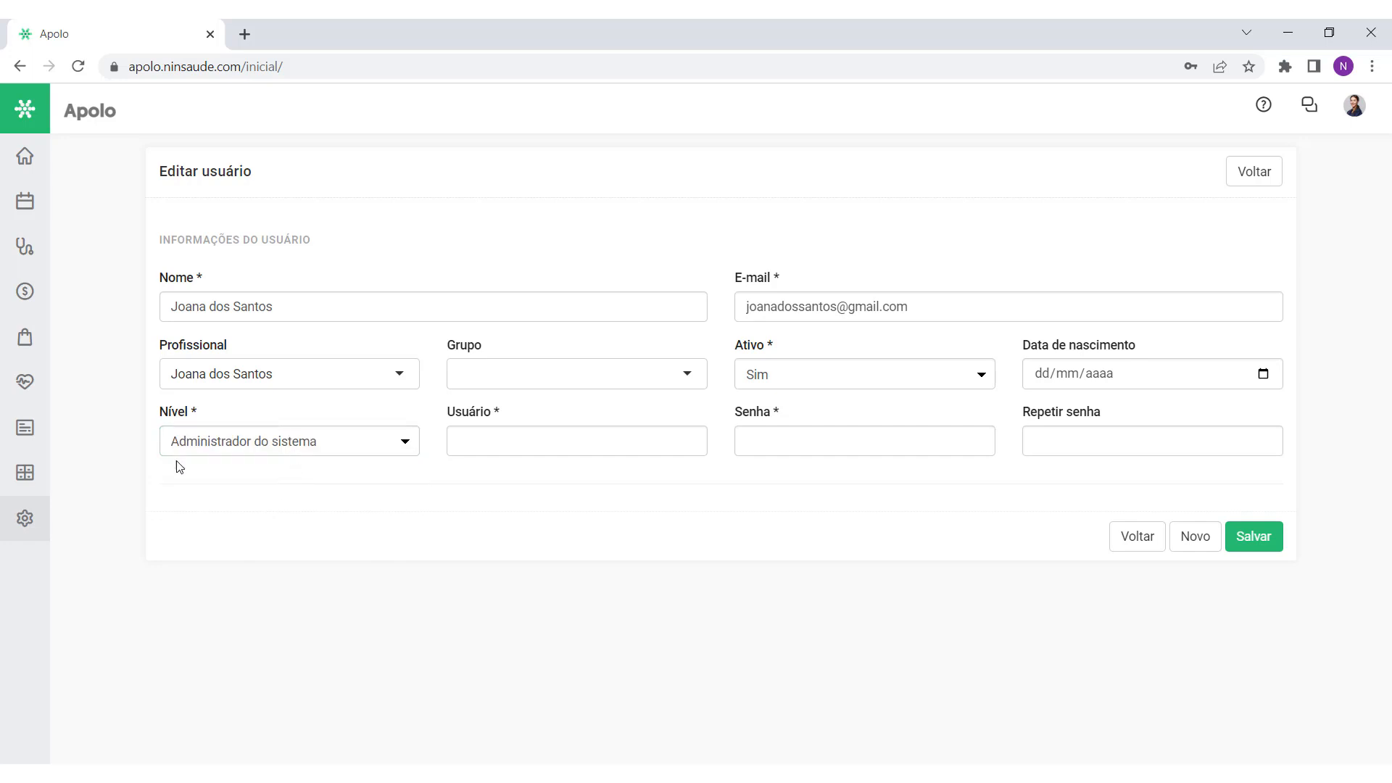
{"action": "left_click", "coordinate": [290, 446]}
{"action": "left_click", "coordinate": [289, 464]}
{"action": "left_click", "coordinate": [520, 436]}
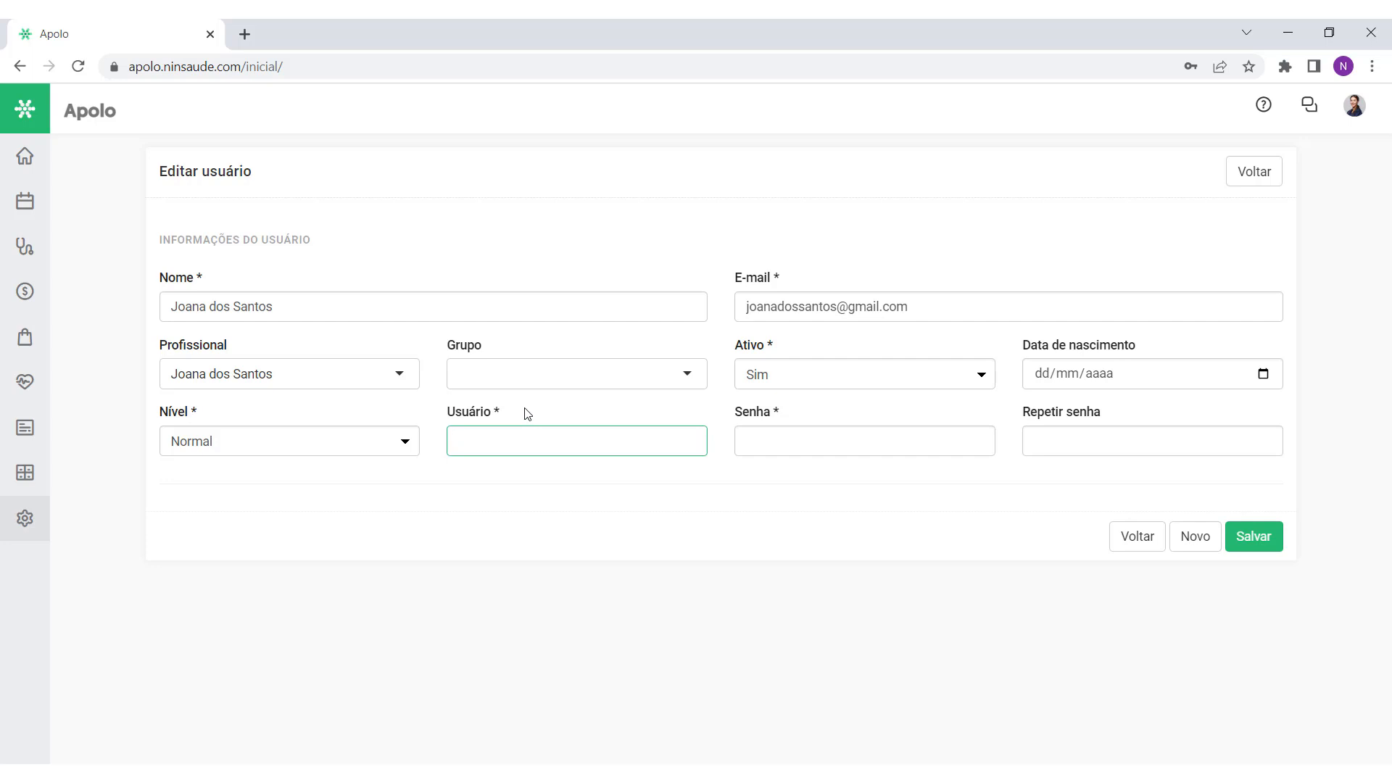
{"action": "left_click", "coordinate": [528, 414]}
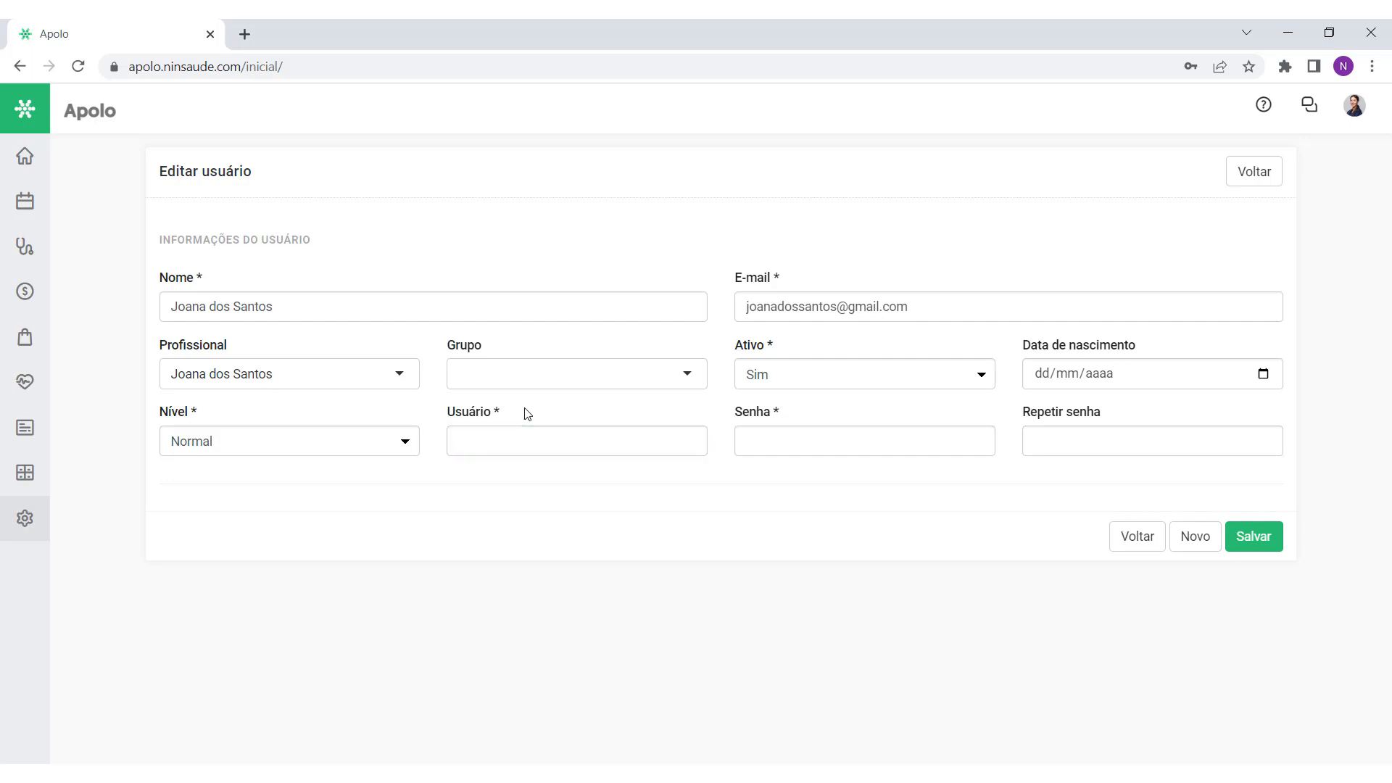
{"action": "left_click_drag", "start_coordinate": [527, 414], "coordinate": [434, 418]}
{"action": "left_click", "coordinate": [517, 450]}
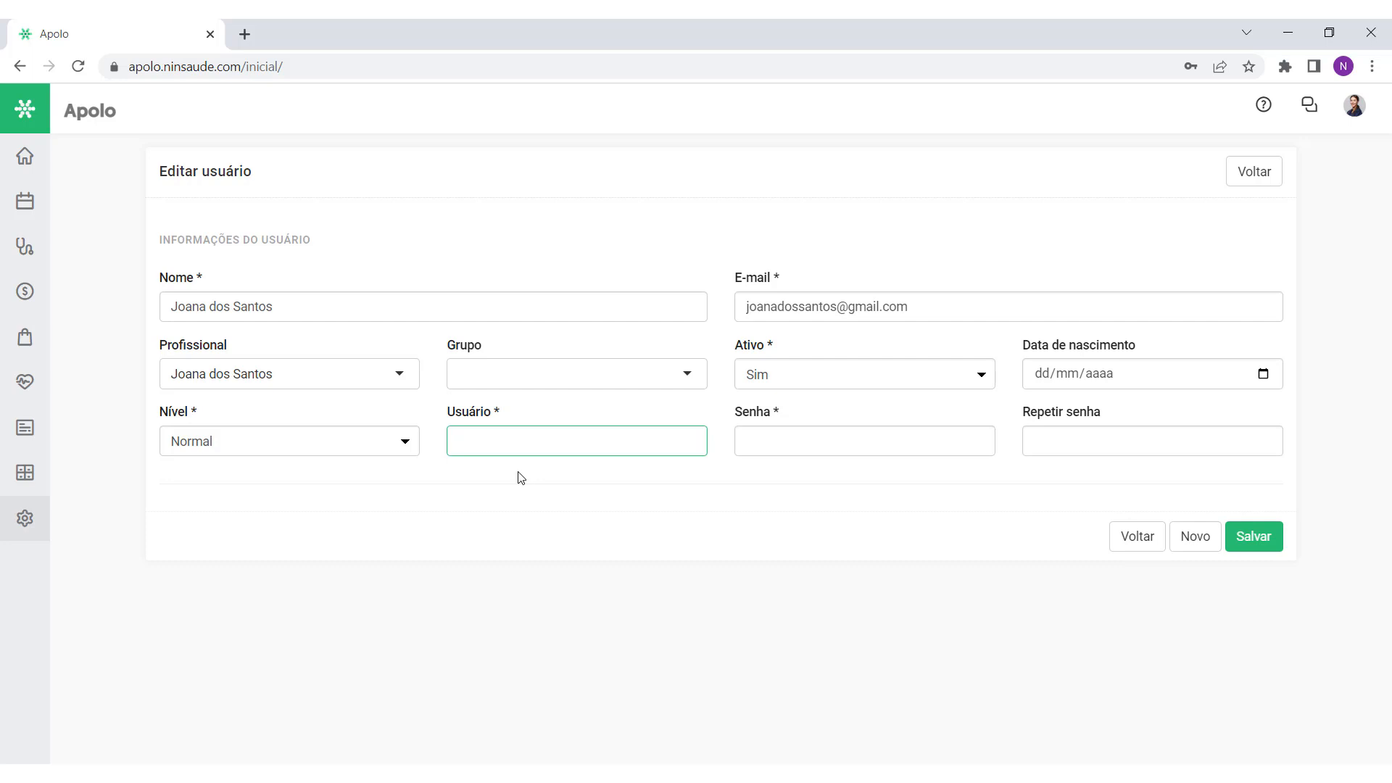
Step: Enter a login username in the Usuário field, shortened to the user's first name
{"action": "left_click", "coordinate": [317, 300]}
{"action": "triple_click", "coordinate": [317, 300]}
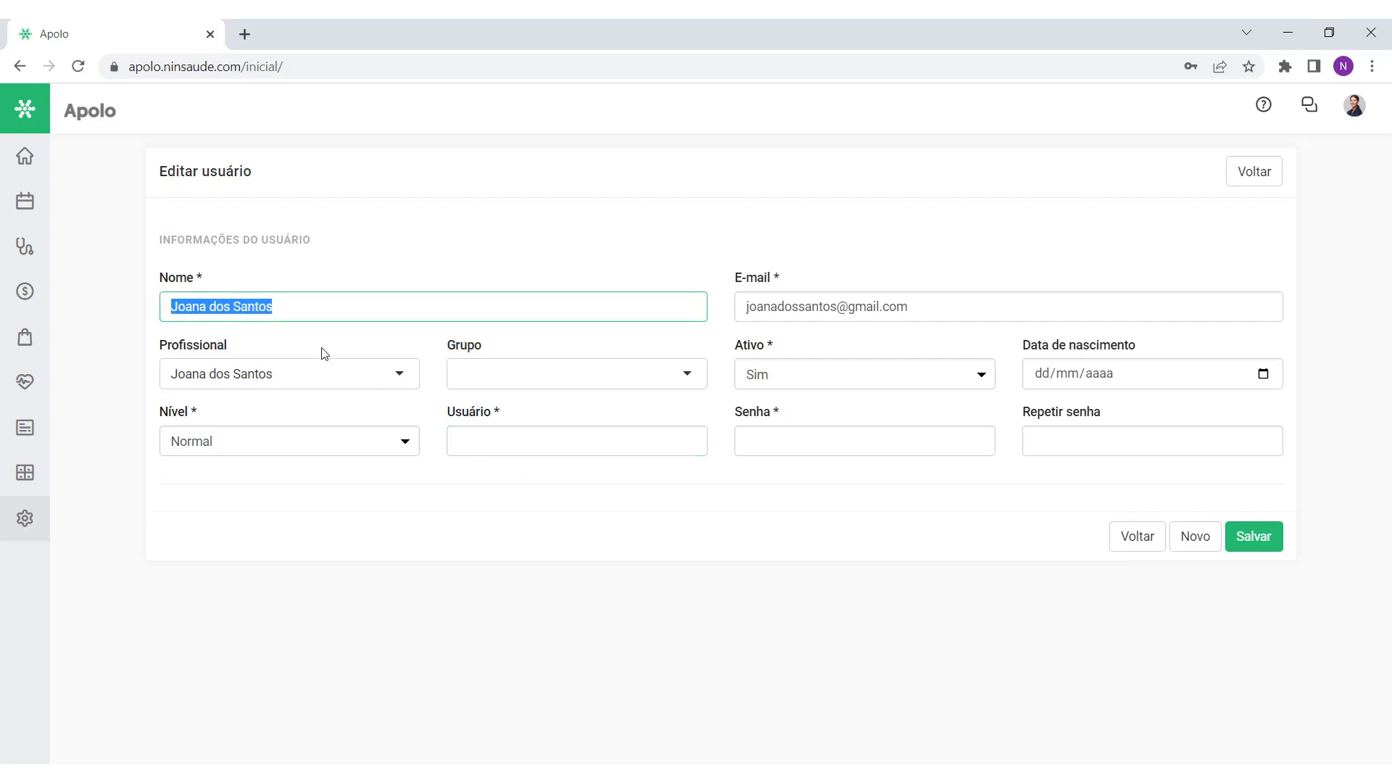
{"action": "left_click", "coordinate": [523, 440]}
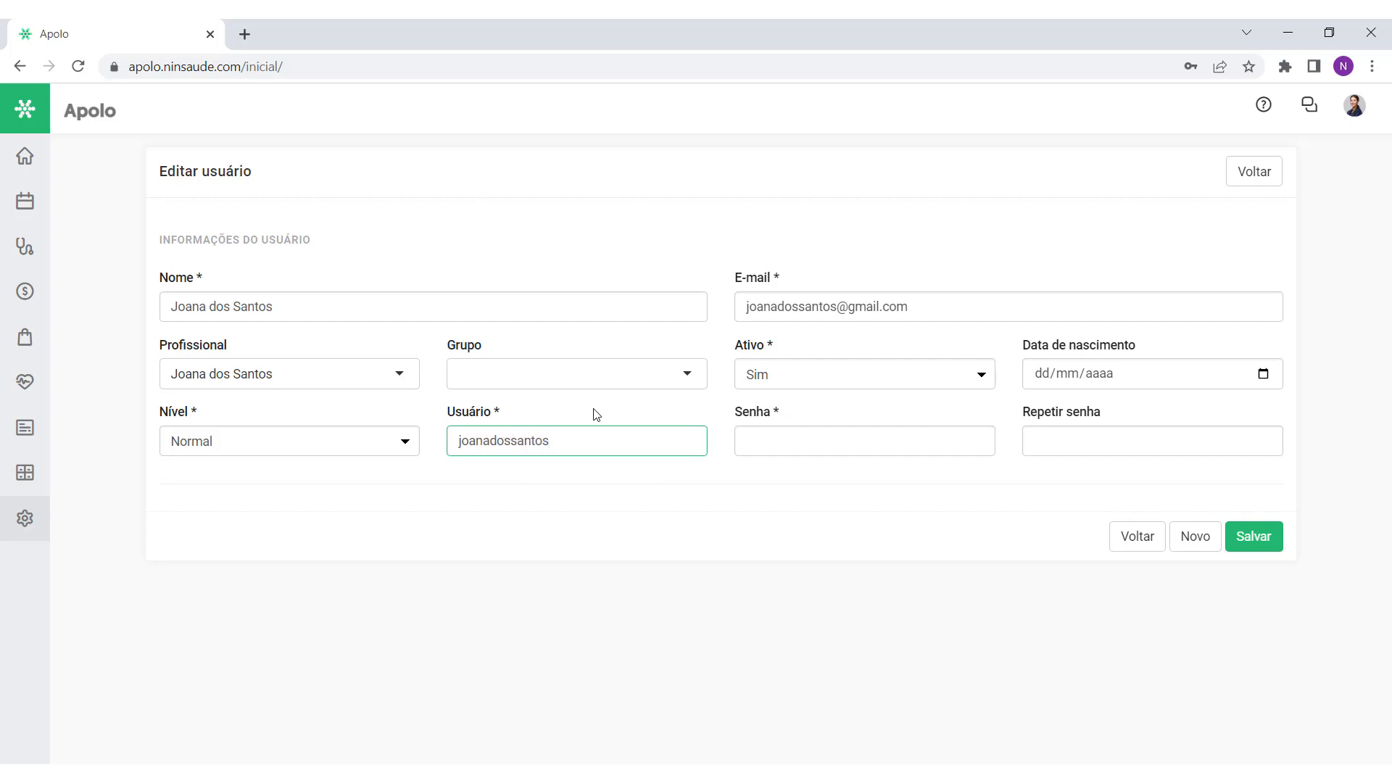
{"action": "left_click", "coordinate": [596, 415]}
{"action": "left_click", "coordinate": [578, 432]}
{"action": "key", "text": "ctrl+a"}
{"action": "left_click", "coordinate": [562, 439]}
{"action": "left_click_drag", "start_coordinate": [513, 437], "coordinate": [442, 447]}
{"action": "left_click", "coordinate": [527, 416]}
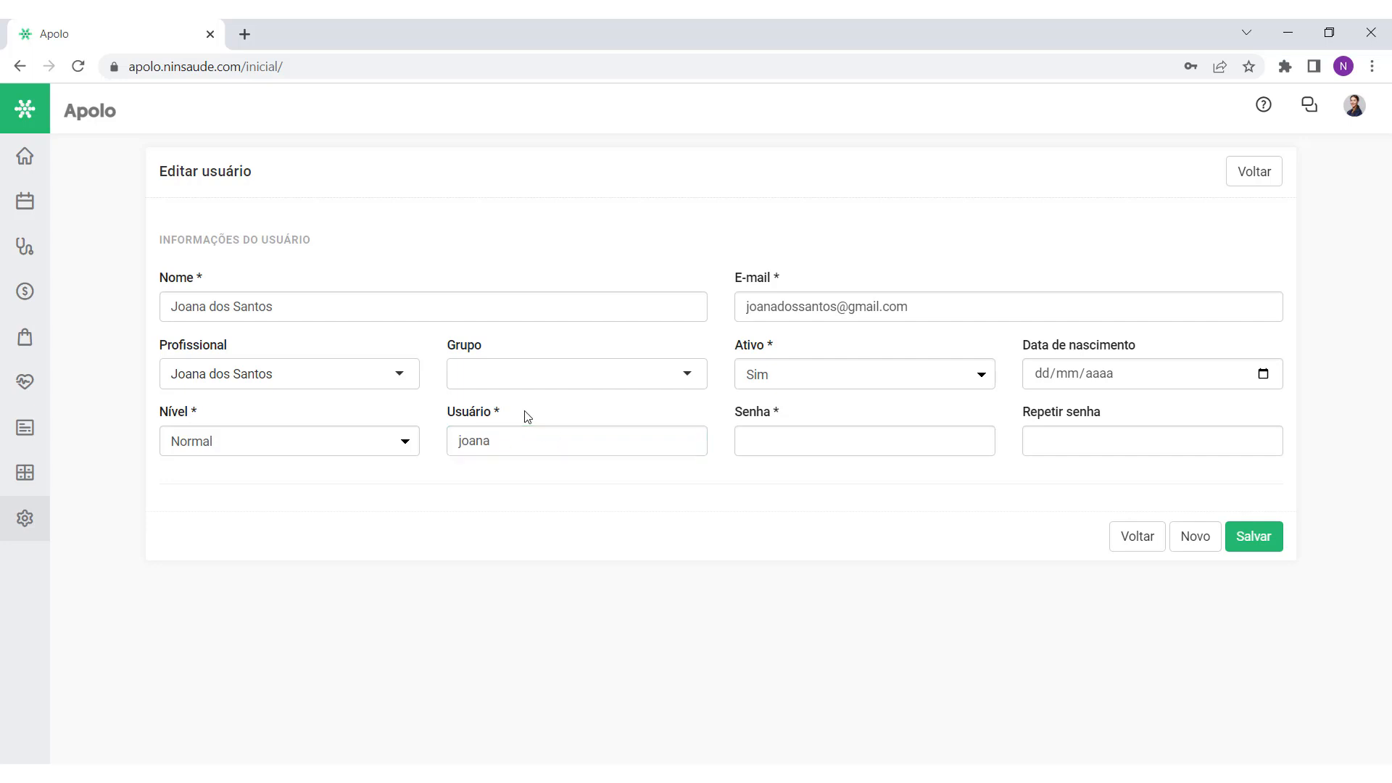
{"action": "left_click", "coordinate": [747, 440]}
Step: Enter the user's password in the Senha field
{"action": "left_click", "coordinate": [749, 476]}
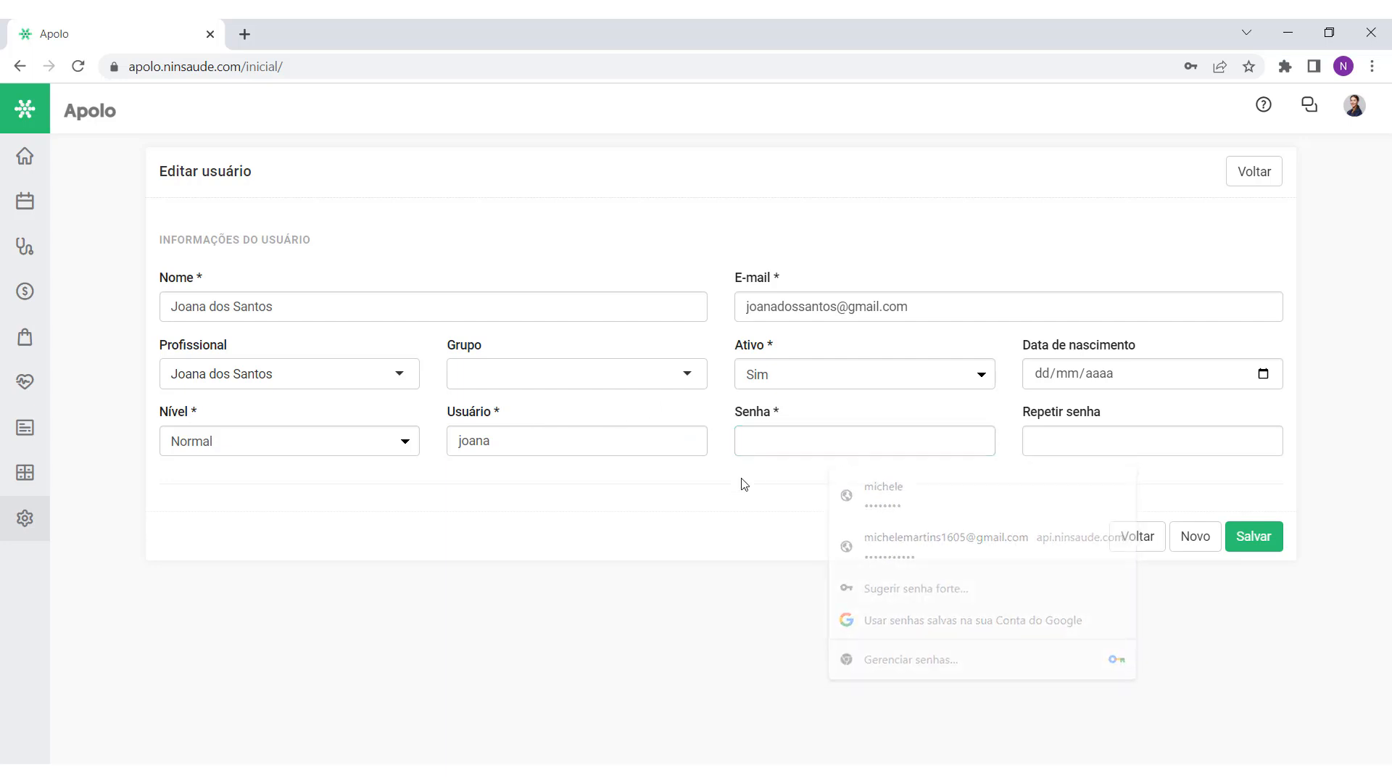
{"action": "left_click", "coordinate": [771, 444]}
{"action": "type", "text": "•••••••"}
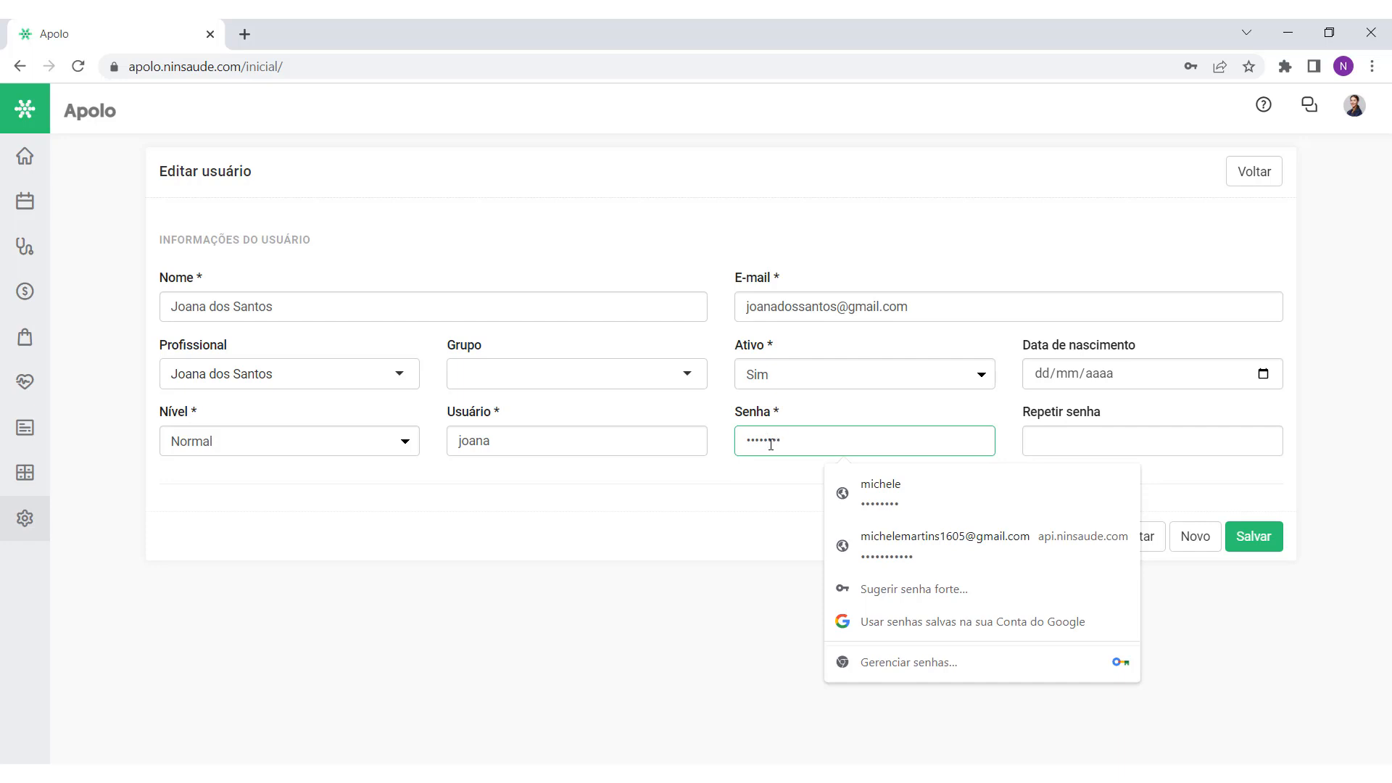
{"action": "left_click", "coordinate": [783, 495]}
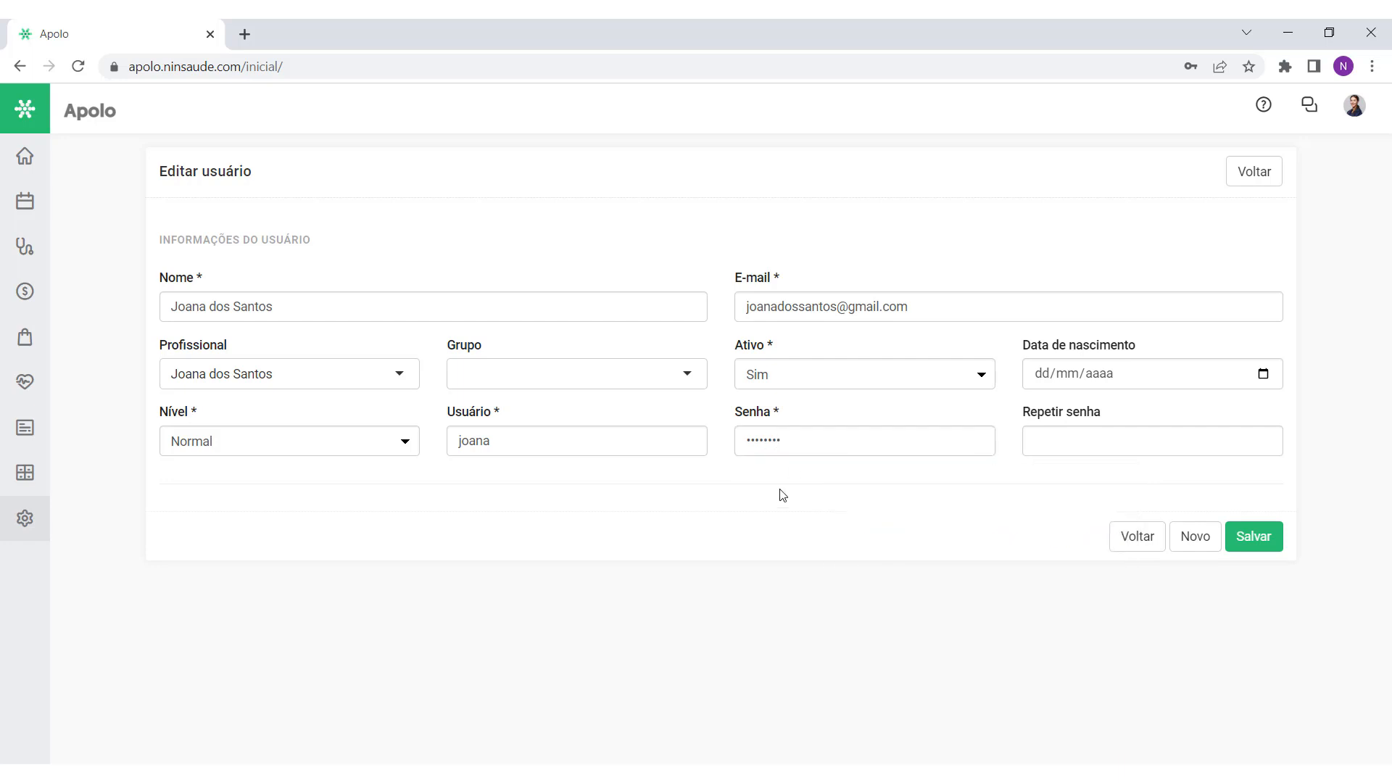
{"action": "left_click", "coordinate": [1067, 444]}
{"action": "left_click", "coordinate": [906, 526]}
{"action": "double_click", "coordinate": [789, 439]}
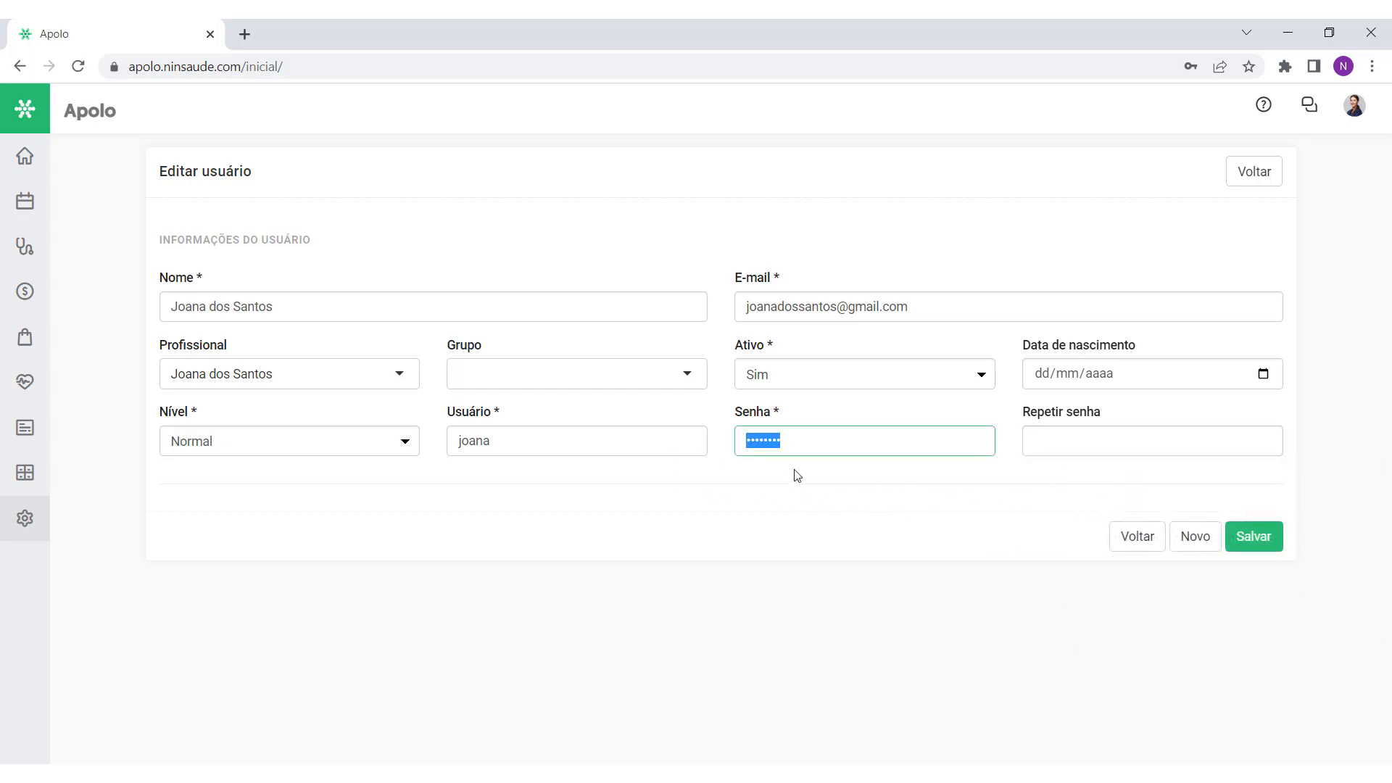
{"action": "left_click_drag", "start_coordinate": [796, 470], "coordinate": [849, 455]}
{"action": "left_click", "coordinate": [858, 469]}
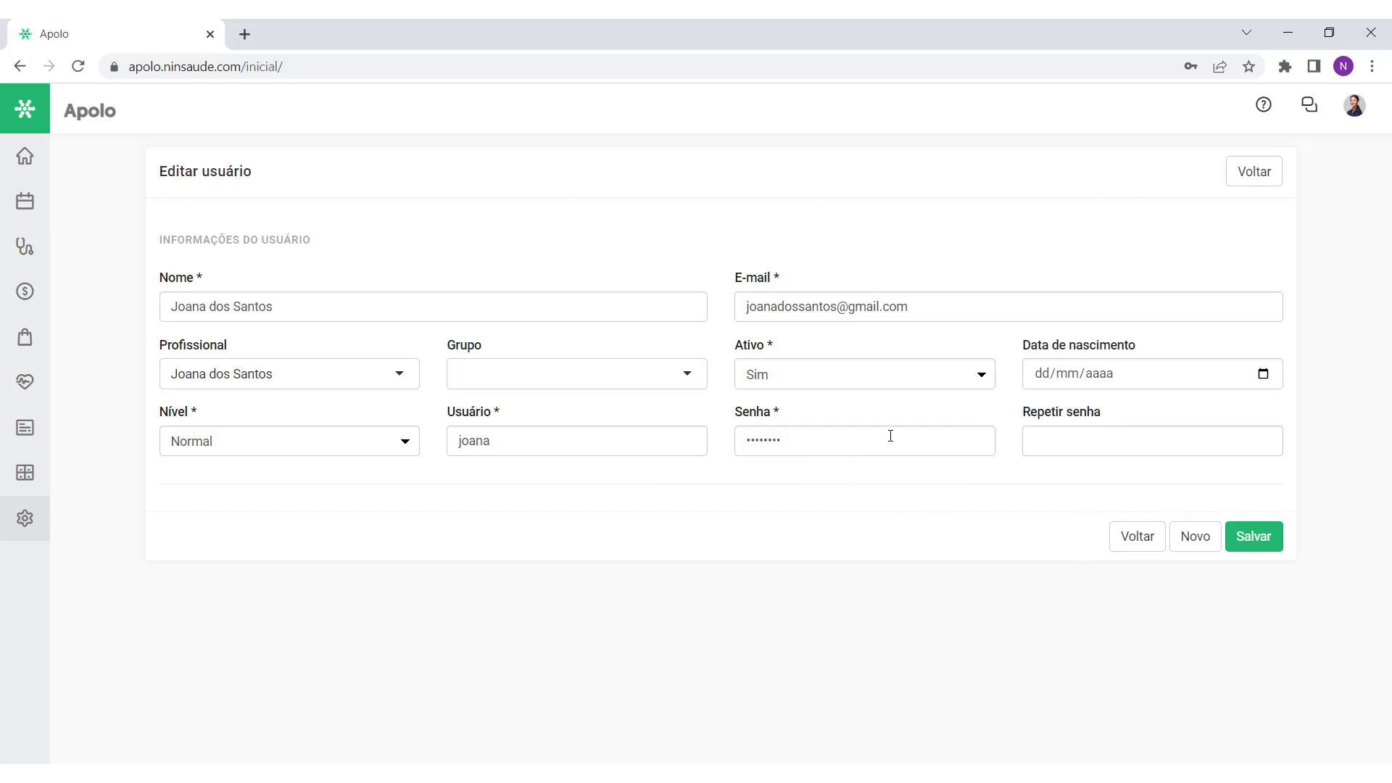
{"action": "mouse_move", "coordinate": [1118, 425]}
{"action": "left_mouse_down"}
{"action": "mouse_move", "coordinate": [1008, 415]}
{"action": "mouse_move", "coordinate": [1117, 404]}
{"action": "left_mouse_up"}
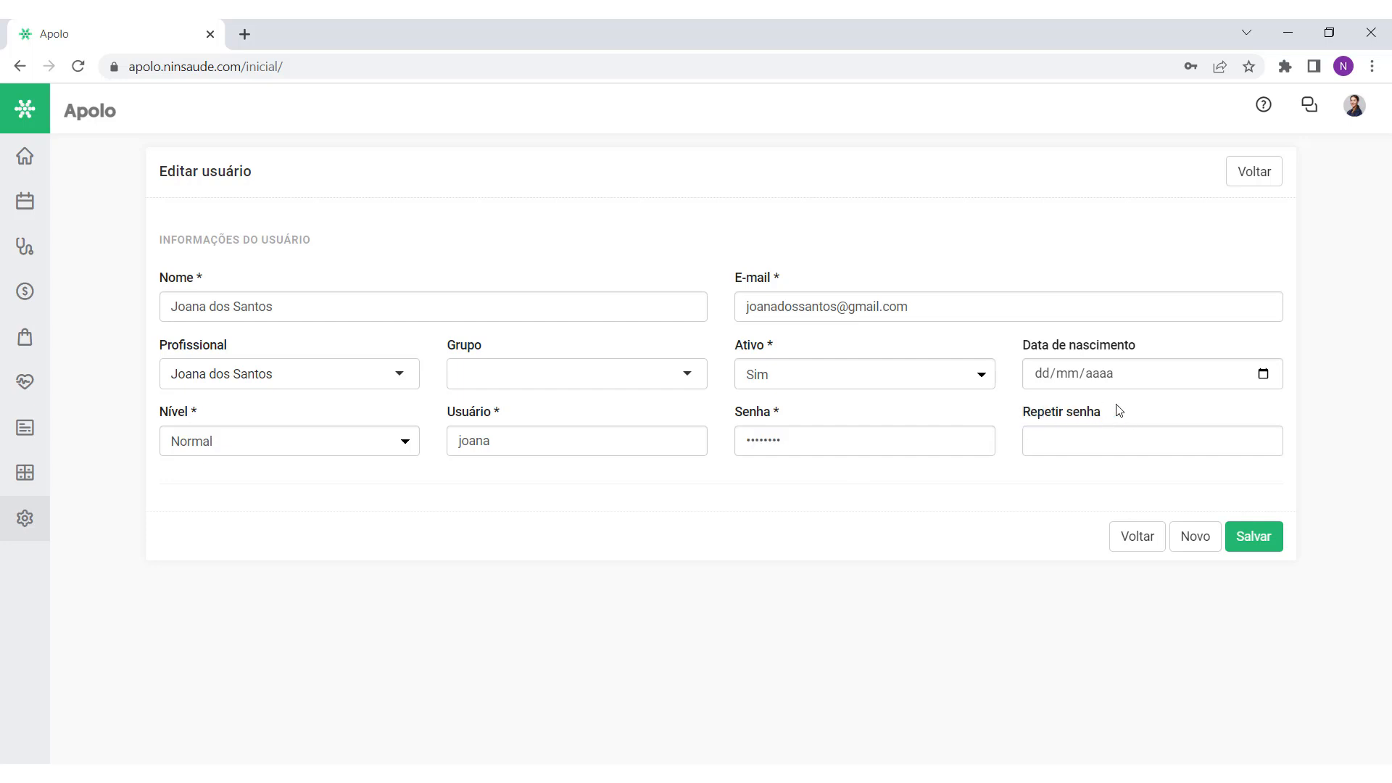
Step: Repeat the password in Repetir senha and save the new user
{"action": "left_click", "coordinate": [1114, 450]}
{"action": "type", "text": "•"}
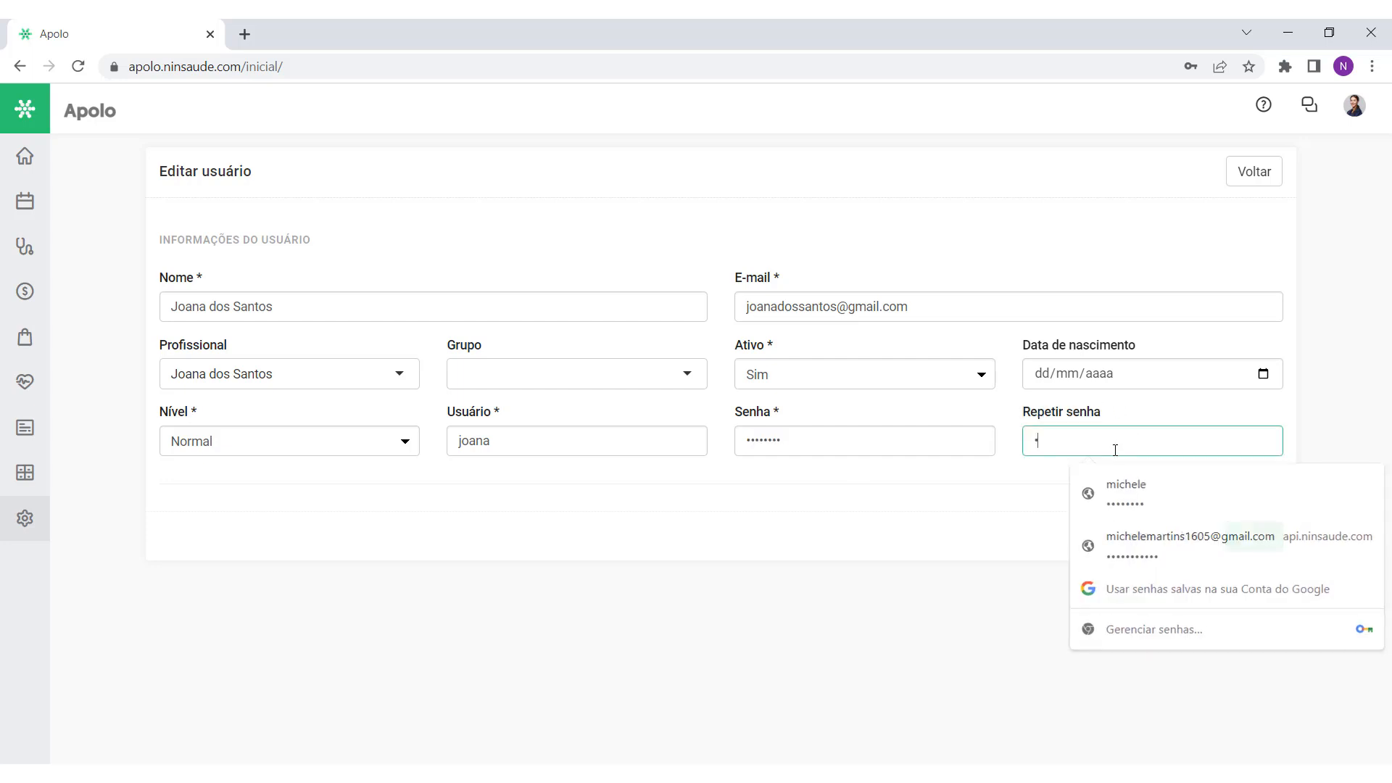
{"action": "type", "text": "•••••••"}
{"action": "left_click", "coordinate": [1102, 489]}
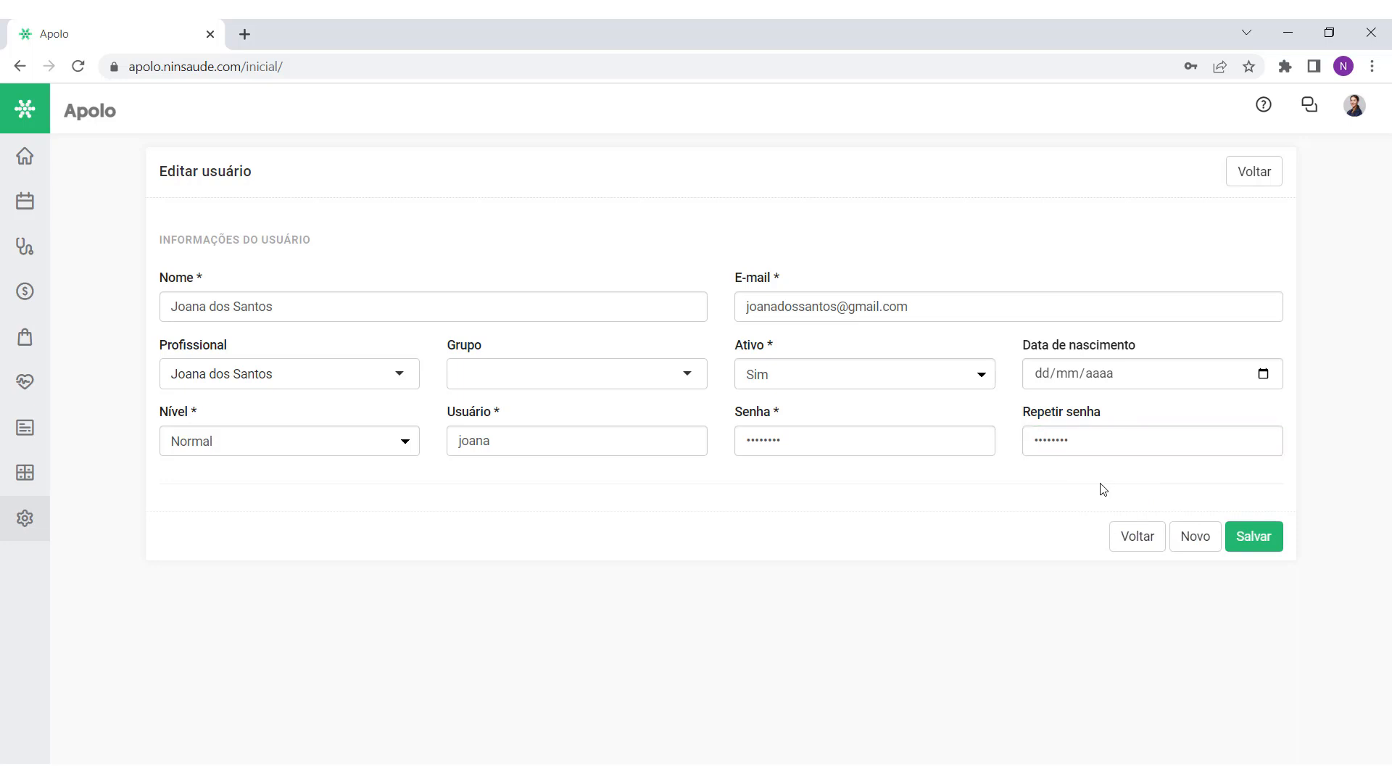
{"action": "left_click", "coordinate": [1243, 546]}
{"action": "scroll", "coordinate": [1385, 317], "scroll_direction": "down", "scroll_amount": 1}
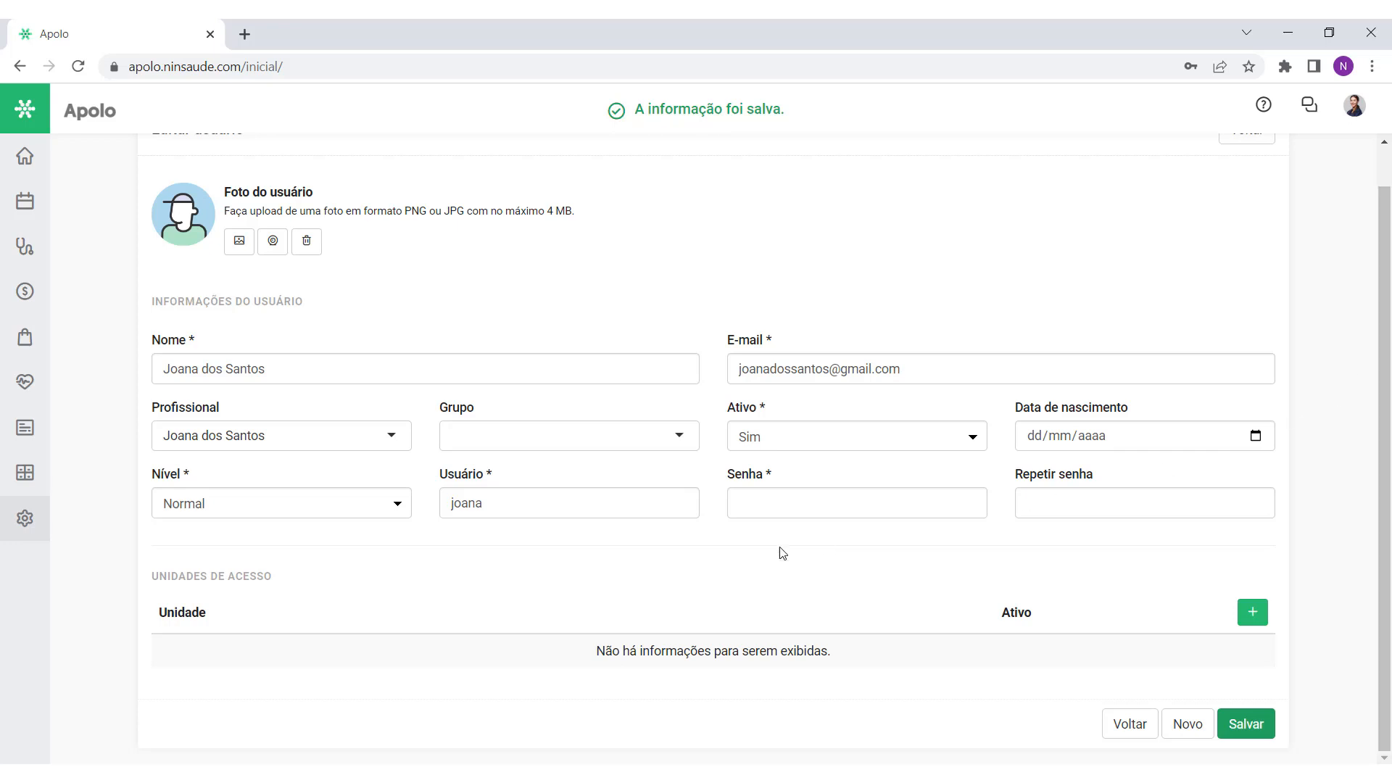
{"action": "left_click_drag", "start_coordinate": [275, 578], "coordinate": [150, 580]}
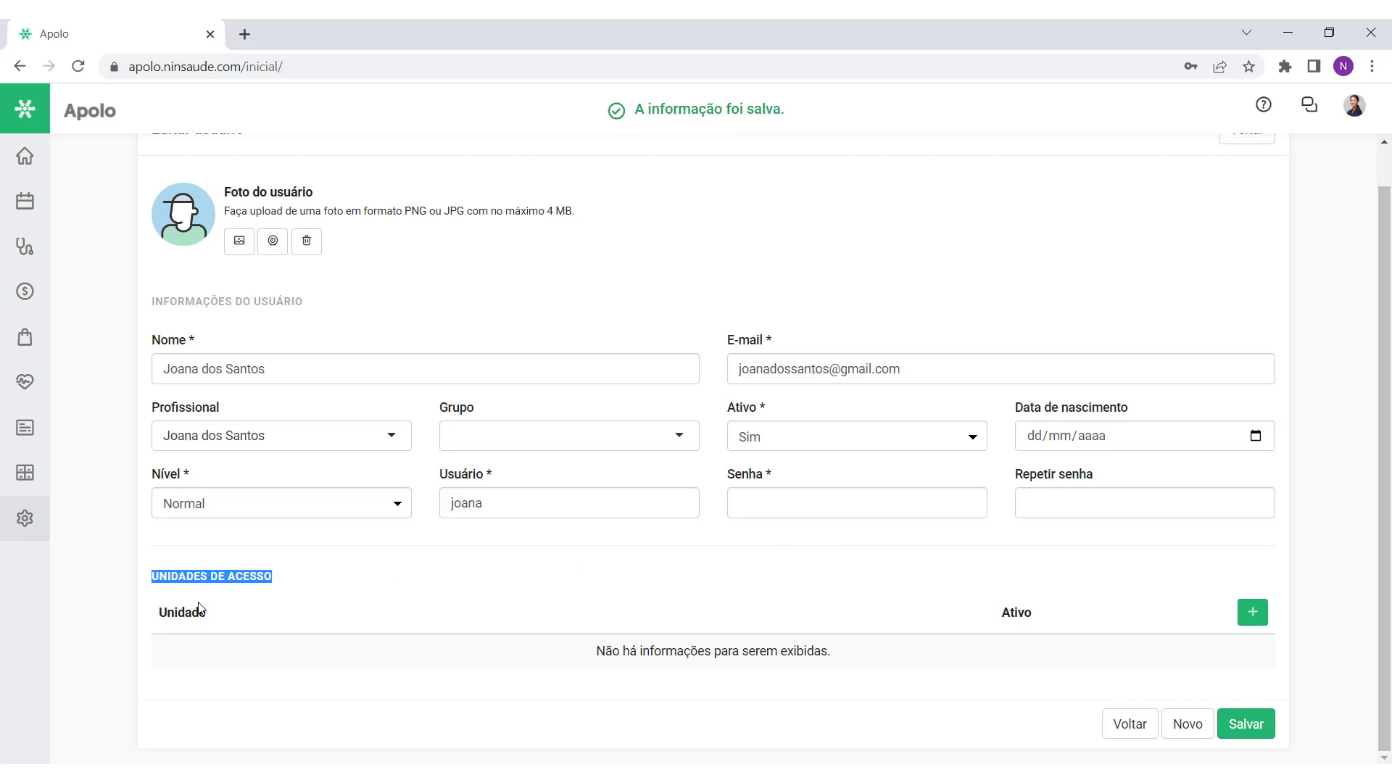
{"action": "left_click", "coordinate": [228, 606]}
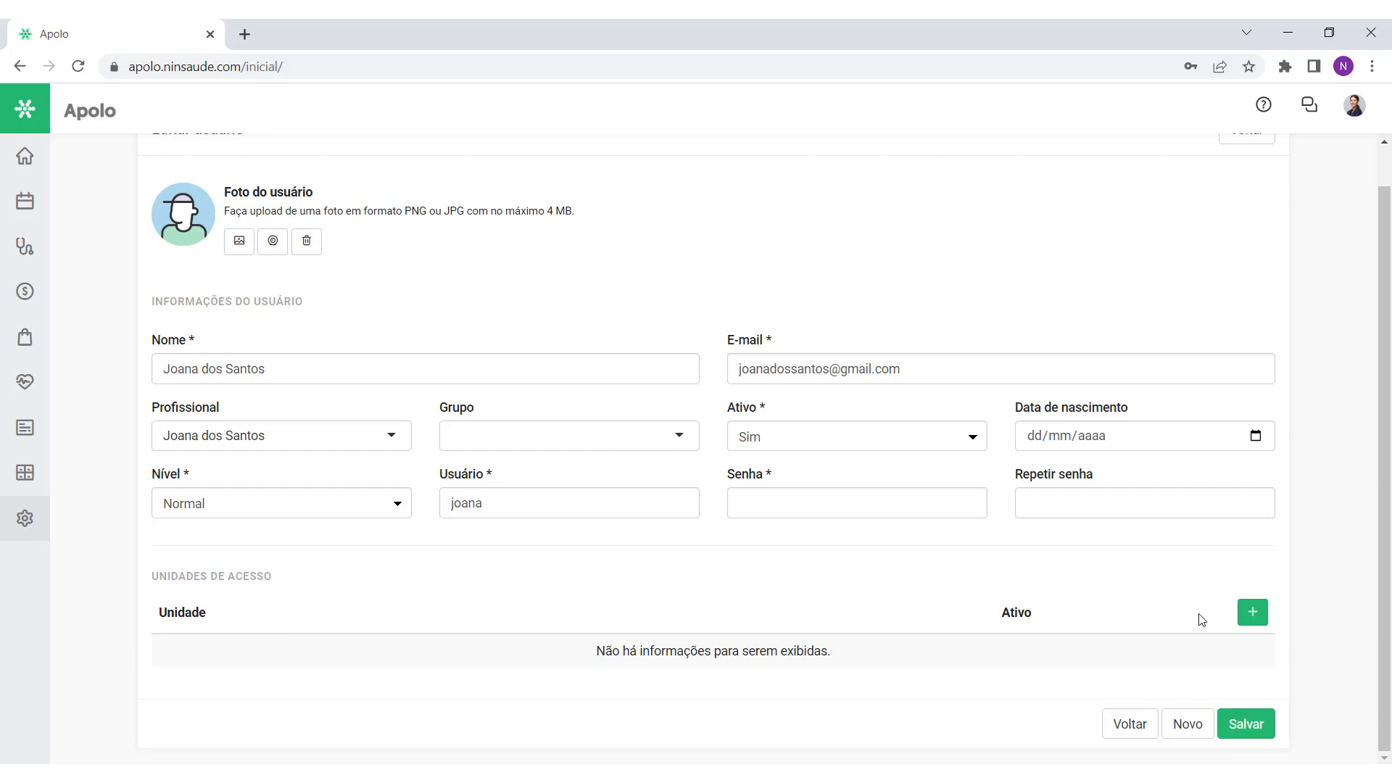
Step: Add Centro Histórico as an access unit for the user
{"action": "left_click", "coordinate": [1253, 614]}
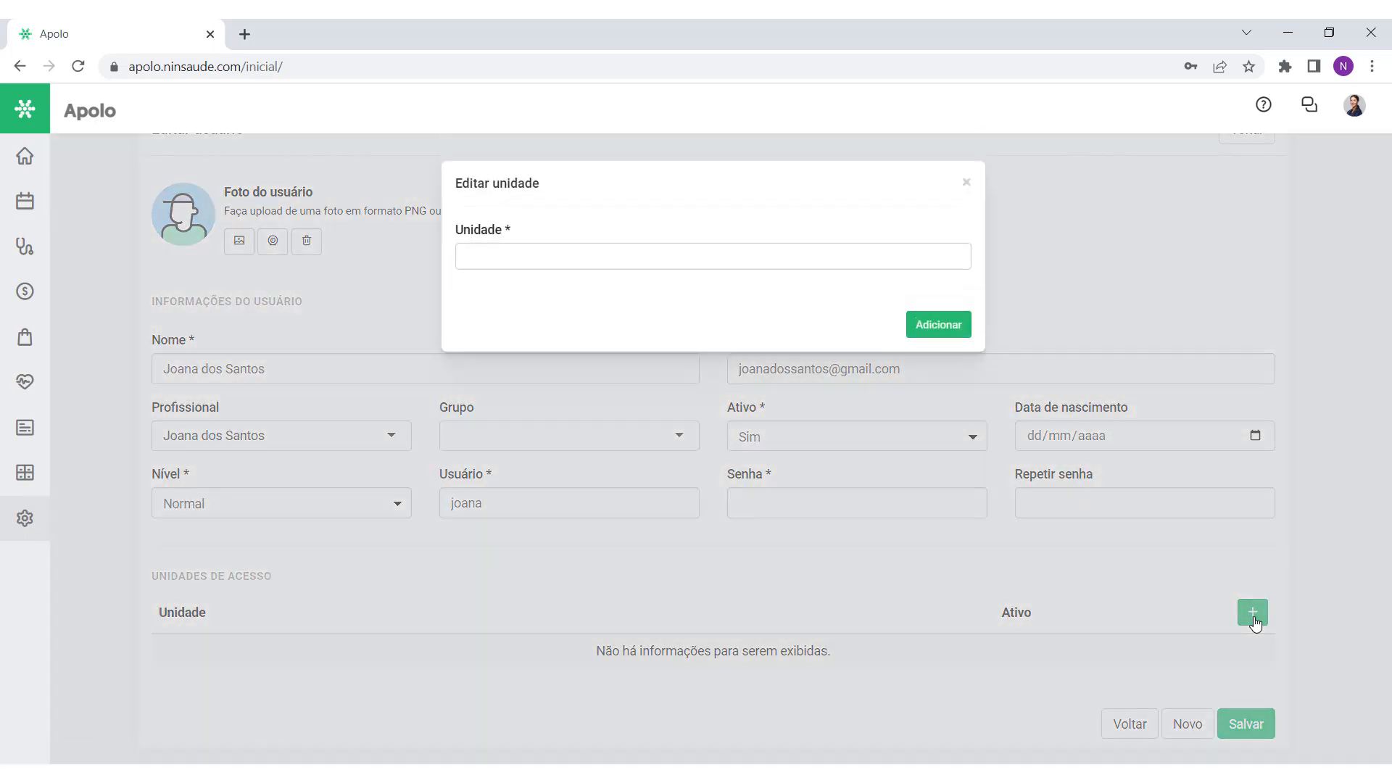
{"action": "left_click", "coordinate": [721, 260]}
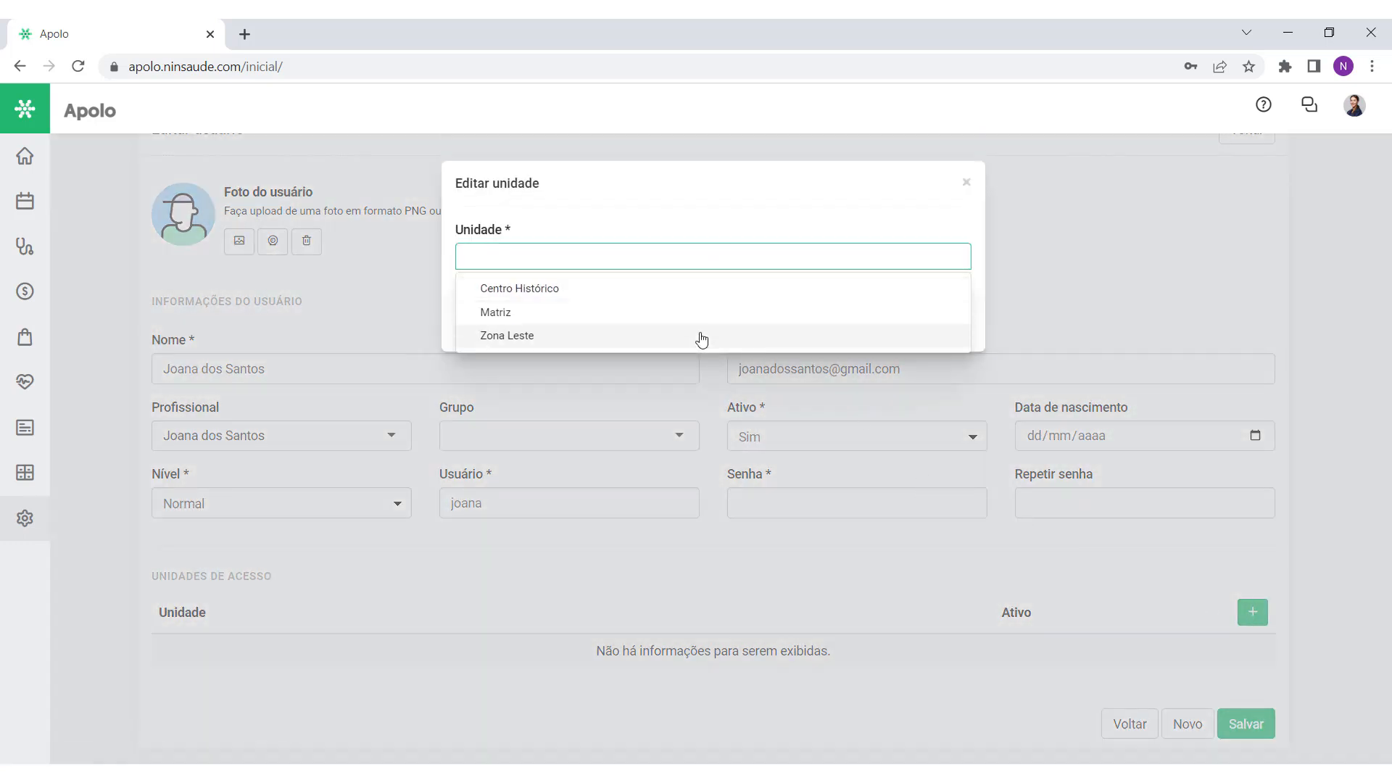
{"action": "left_click", "coordinate": [694, 295]}
{"action": "left_click", "coordinate": [722, 230]}
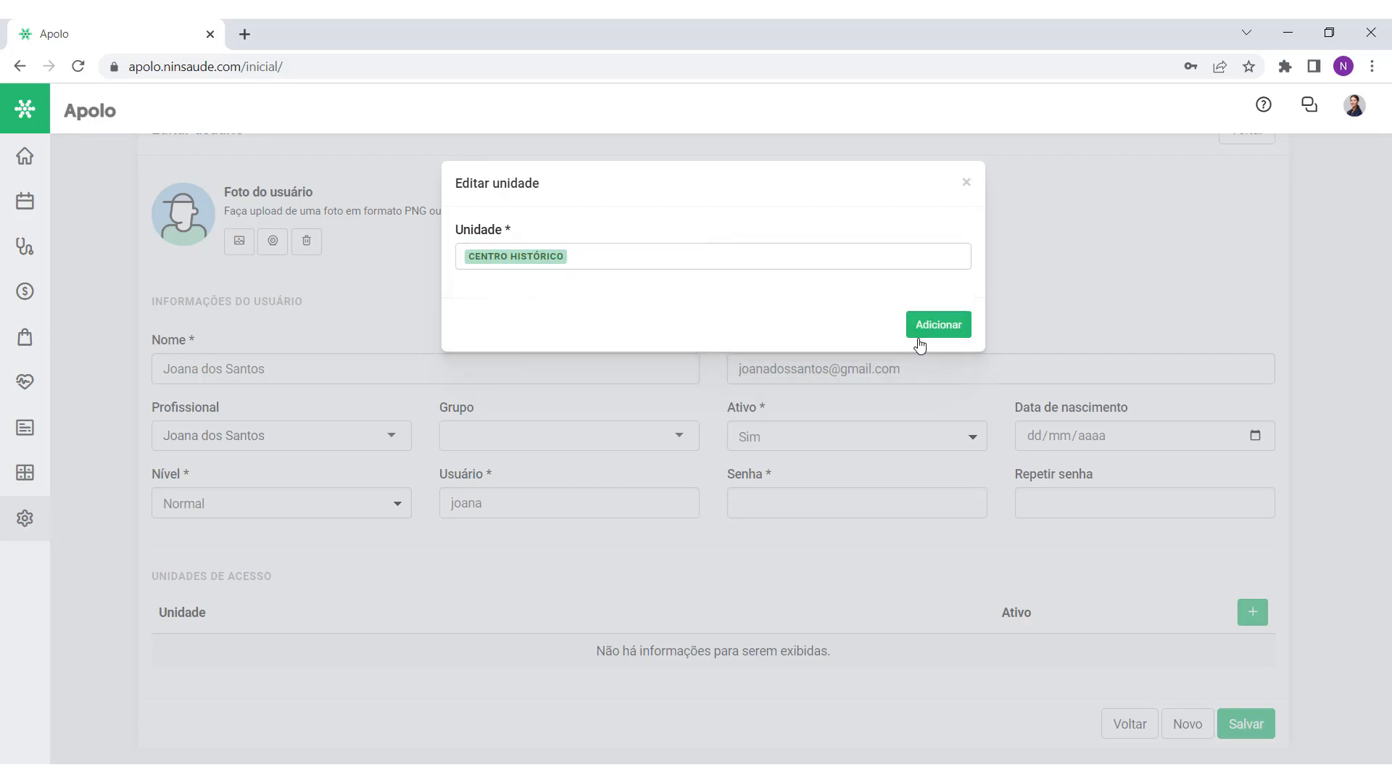
{"action": "left_click", "coordinate": [935, 329]}
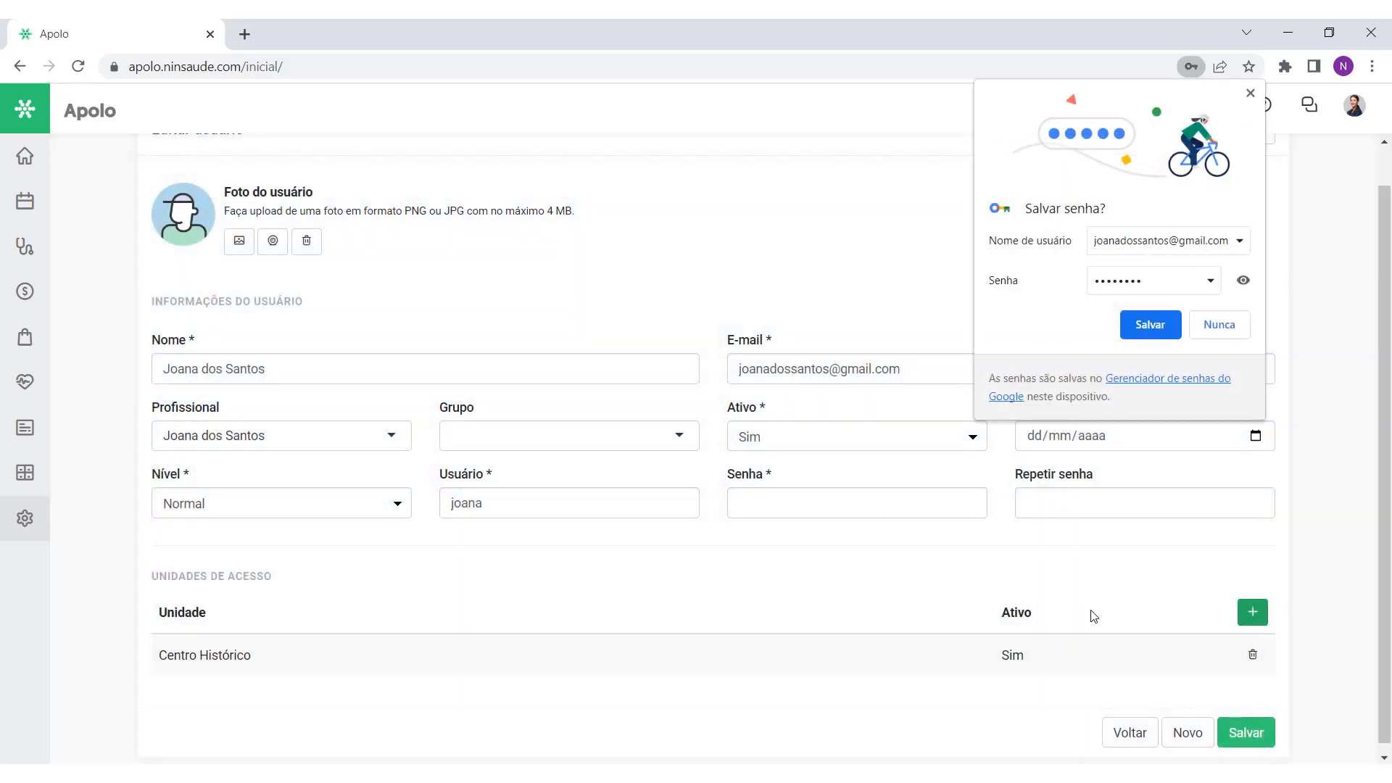
Step: Set the user's Nível to Administrador do sistema
{"action": "left_click", "coordinate": [1149, 324]}
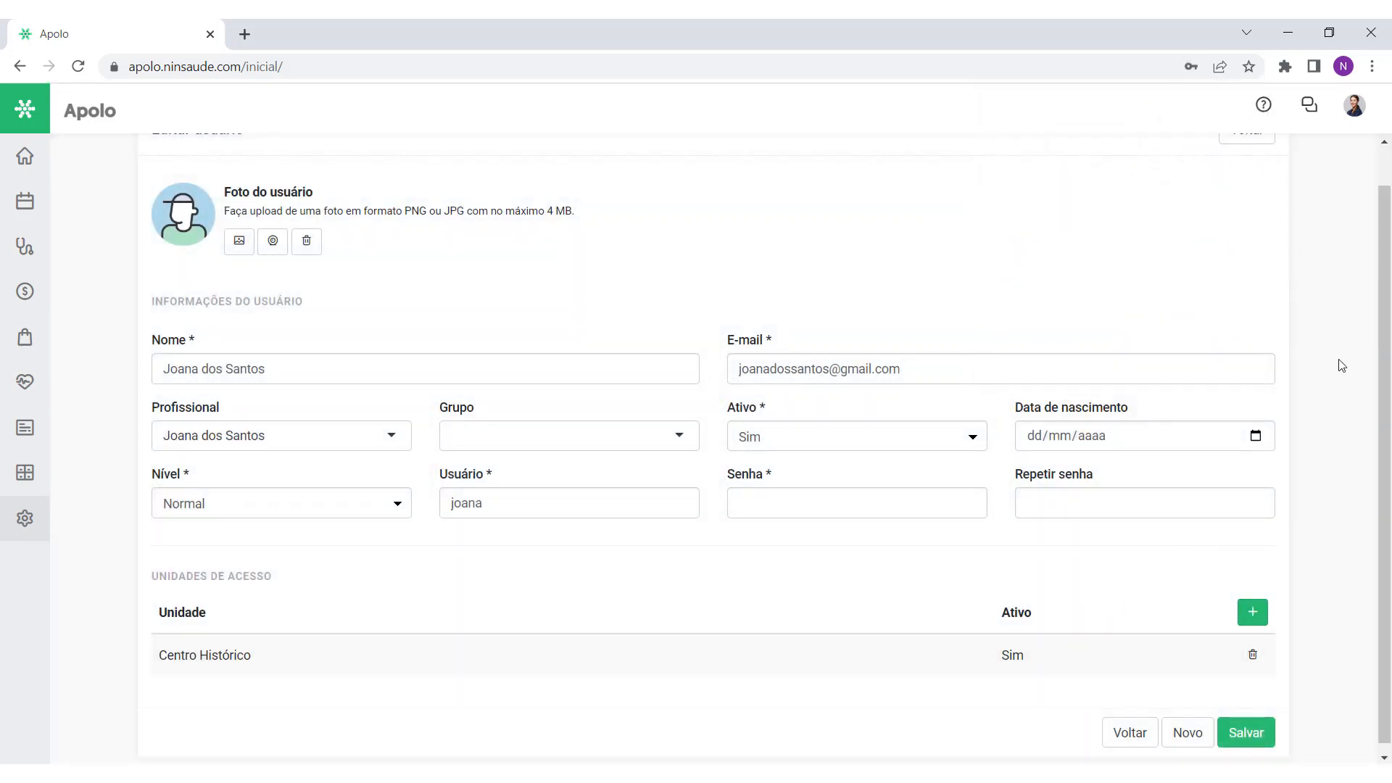
{"action": "left_click", "coordinate": [393, 509]}
{"action": "left_click", "coordinate": [376, 544]}
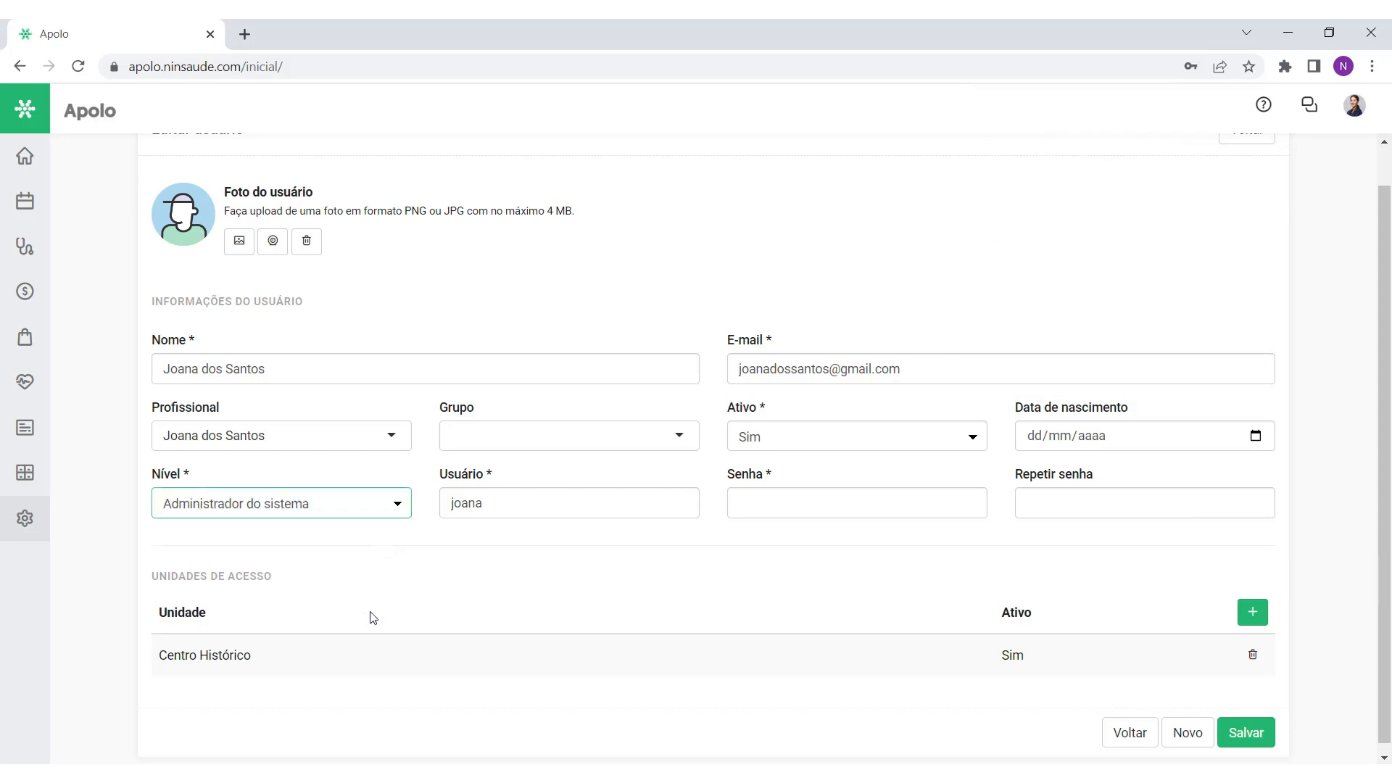
Step: Delete the Centro Histórico access unit row and confirm
{"action": "left_click", "coordinate": [1253, 654]}
{"action": "left_click", "coordinate": [1252, 655]}
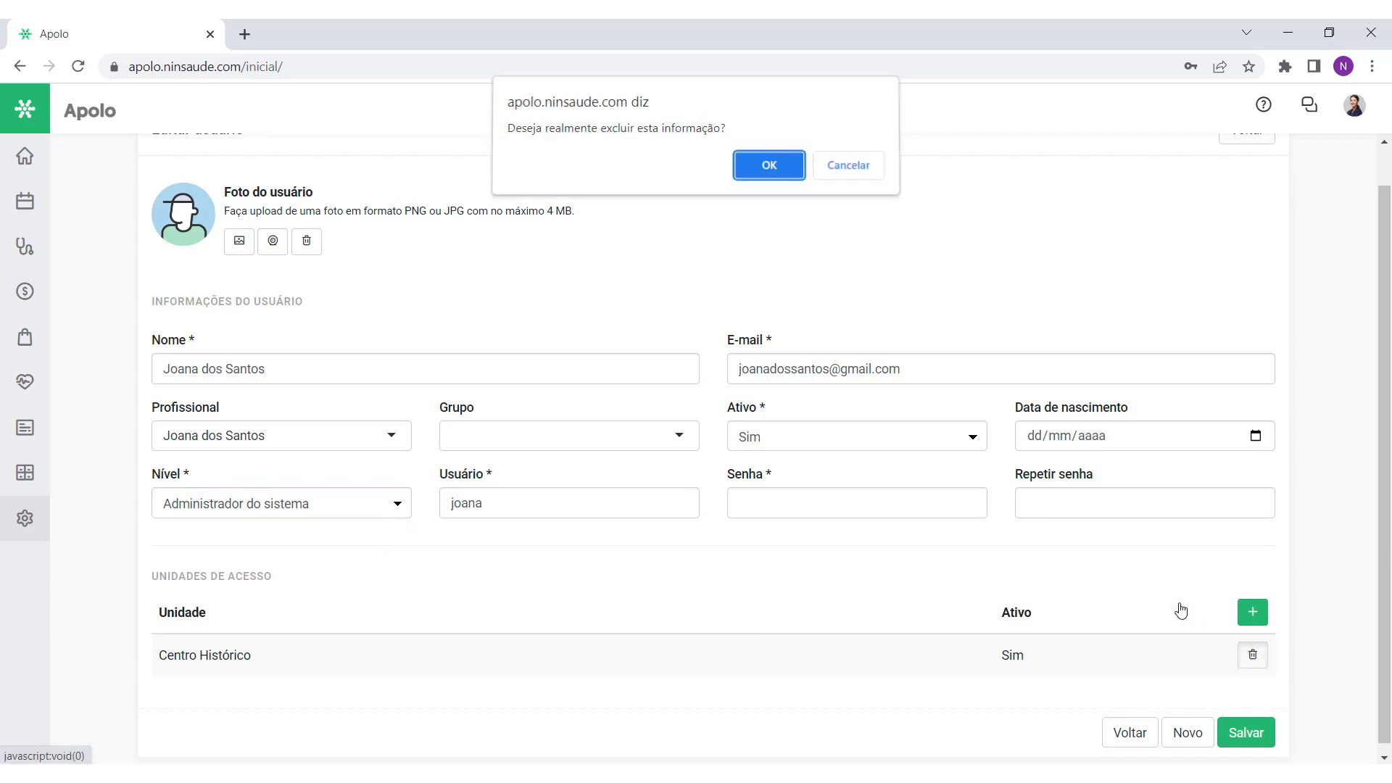
{"action": "left_click", "coordinate": [785, 172]}
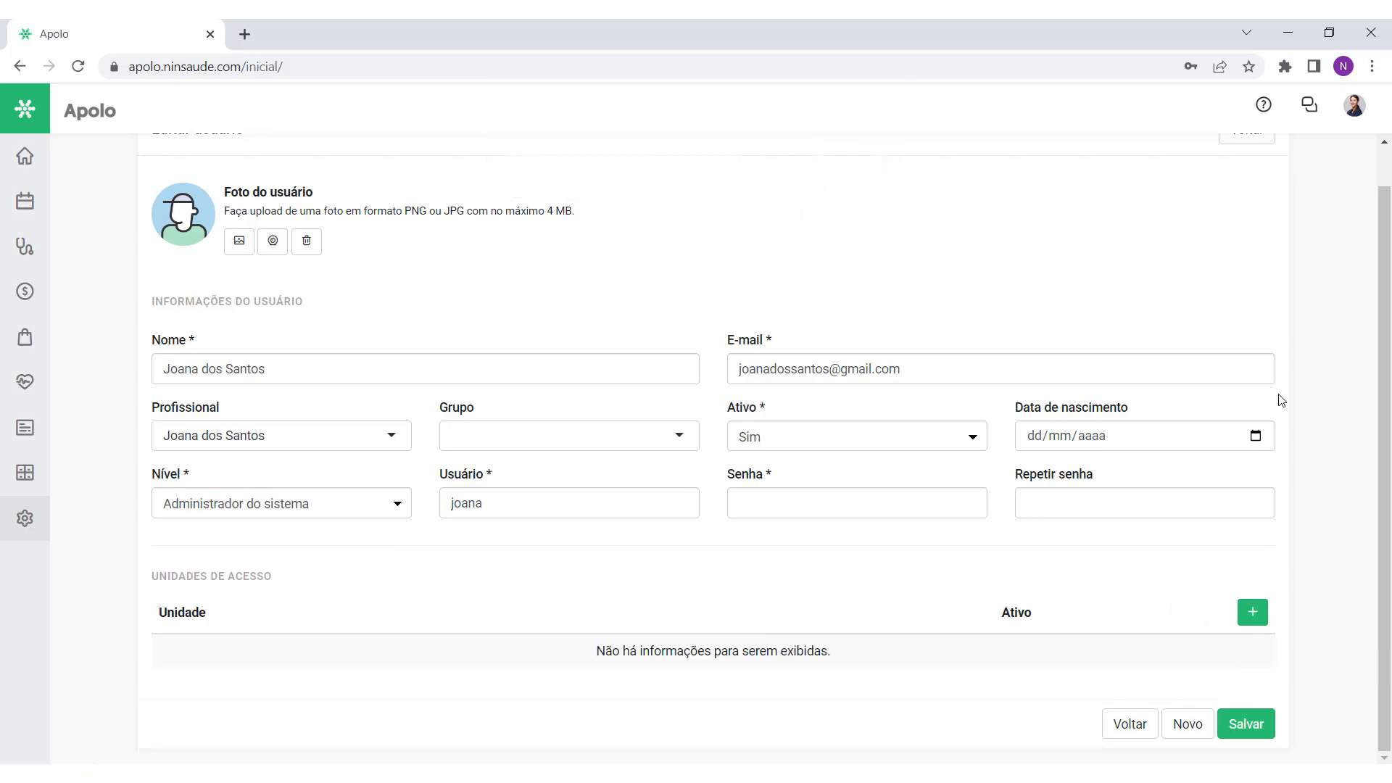
Step: Upload medics-handshaking-in-hospital.jpg, crop it, and save it as the user's photo
{"action": "scroll", "coordinate": [863, 263], "scroll_direction": "up", "scroll_amount": 1}
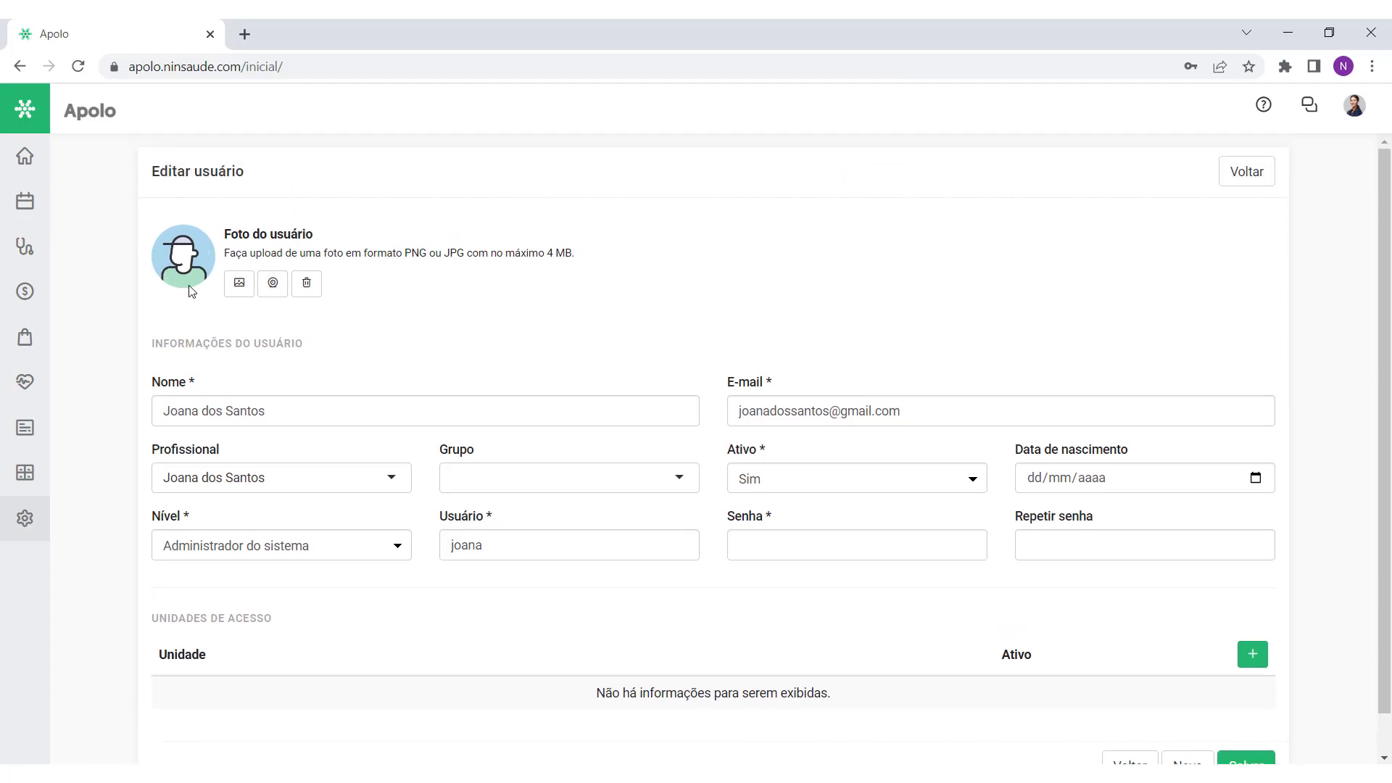
{"action": "left_click", "coordinate": [239, 283]}
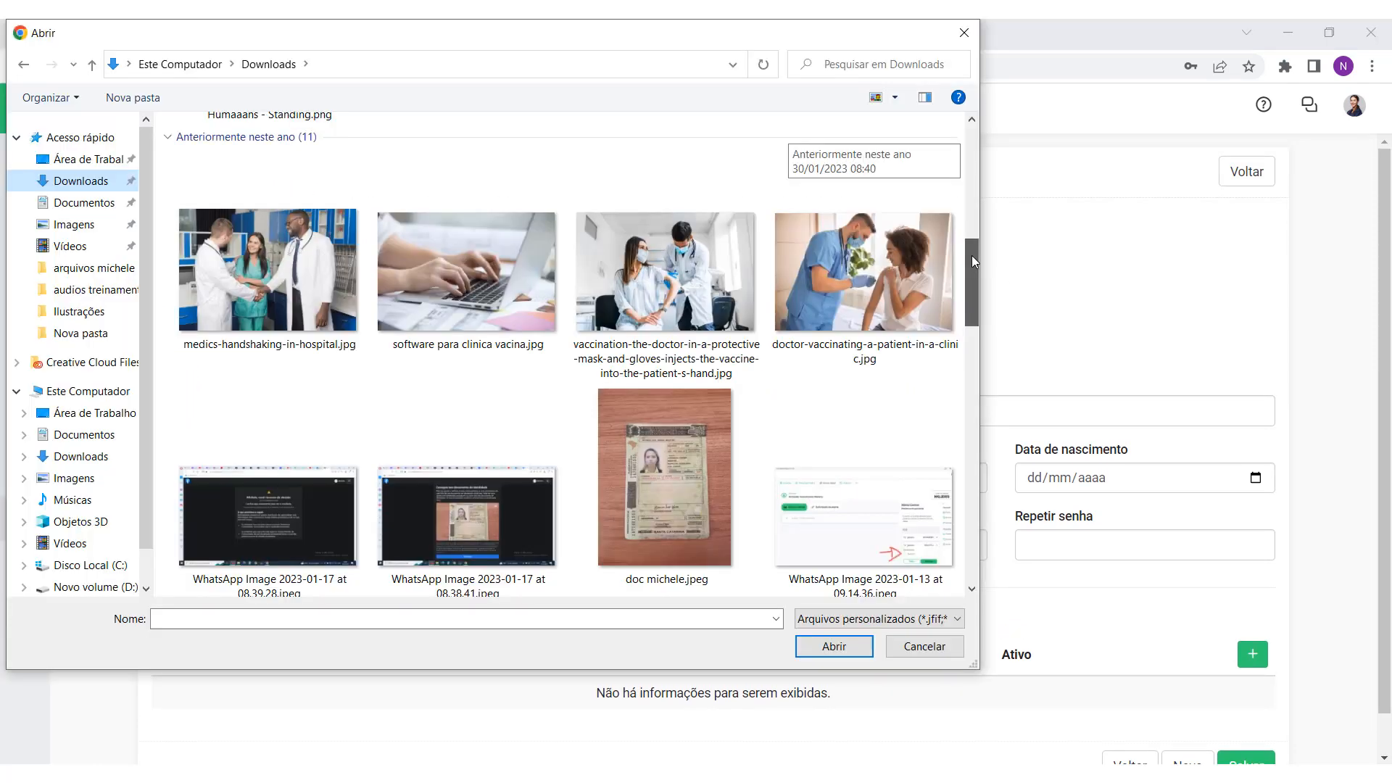
{"action": "double_click", "coordinate": [267, 271]}
{"action": "left_click_drag", "start_coordinate": [856, 540], "coordinate": [798, 482]}
{"action": "left_click_drag", "start_coordinate": [670, 360], "coordinate": [668, 369]}
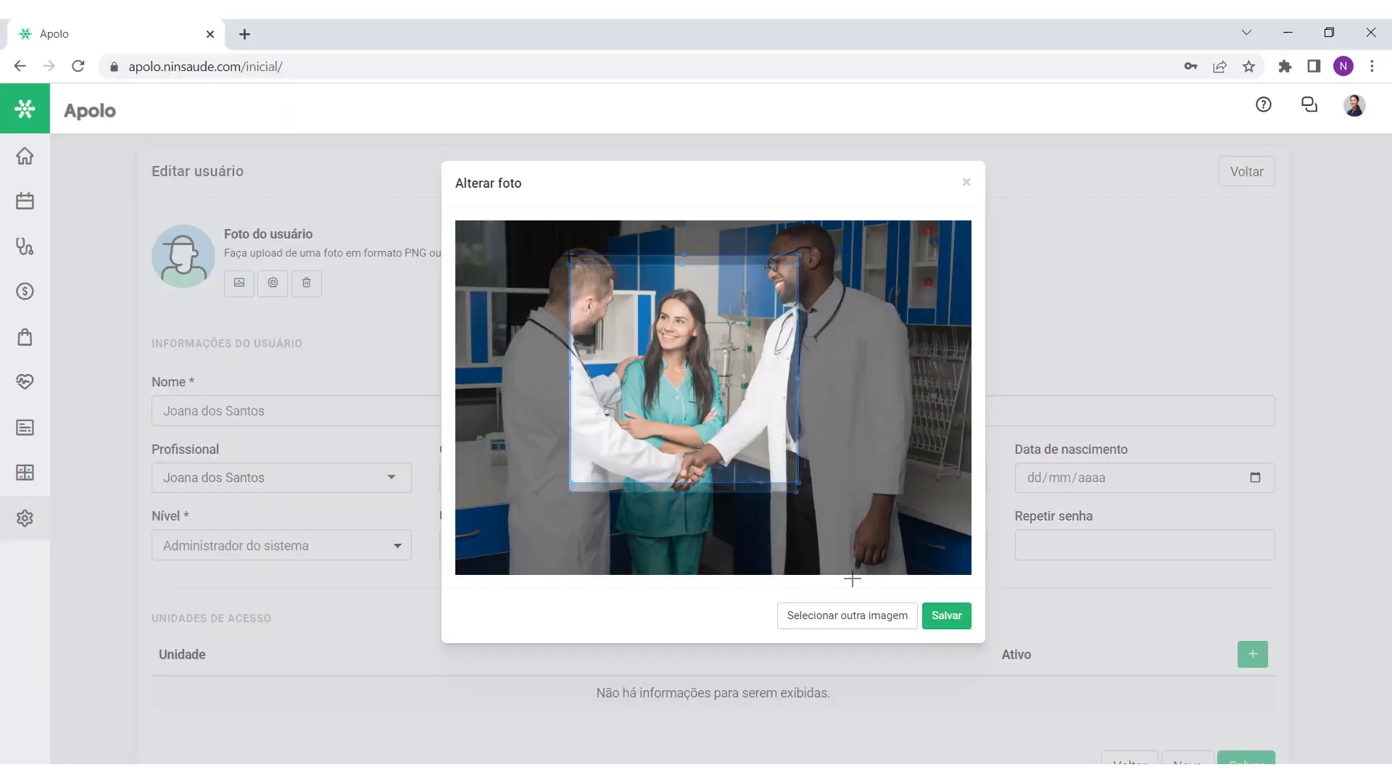
{"action": "left_click", "coordinate": [943, 618]}
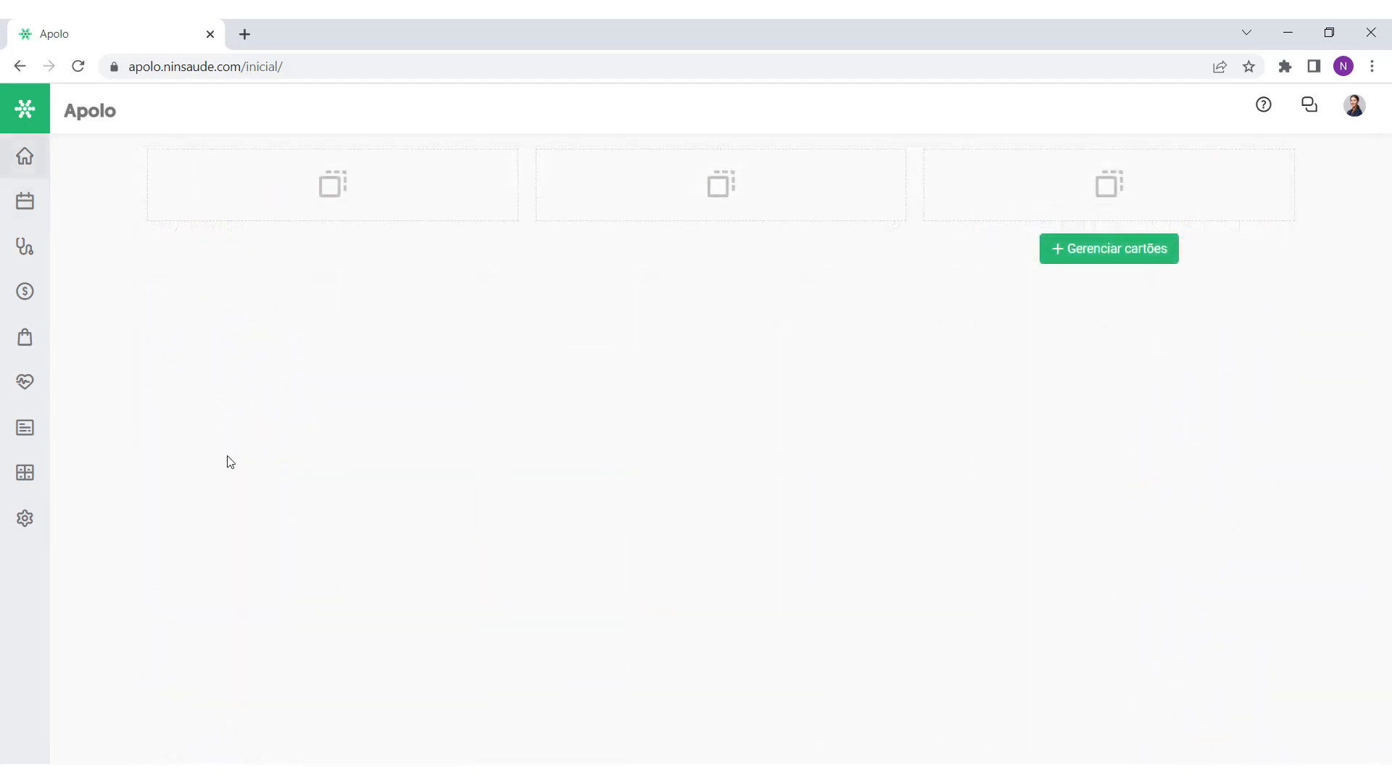
Step: Navigate via Configurações > Usuários to Novo > Grupo de usuários
{"action": "left_click", "coordinate": [29, 526]}
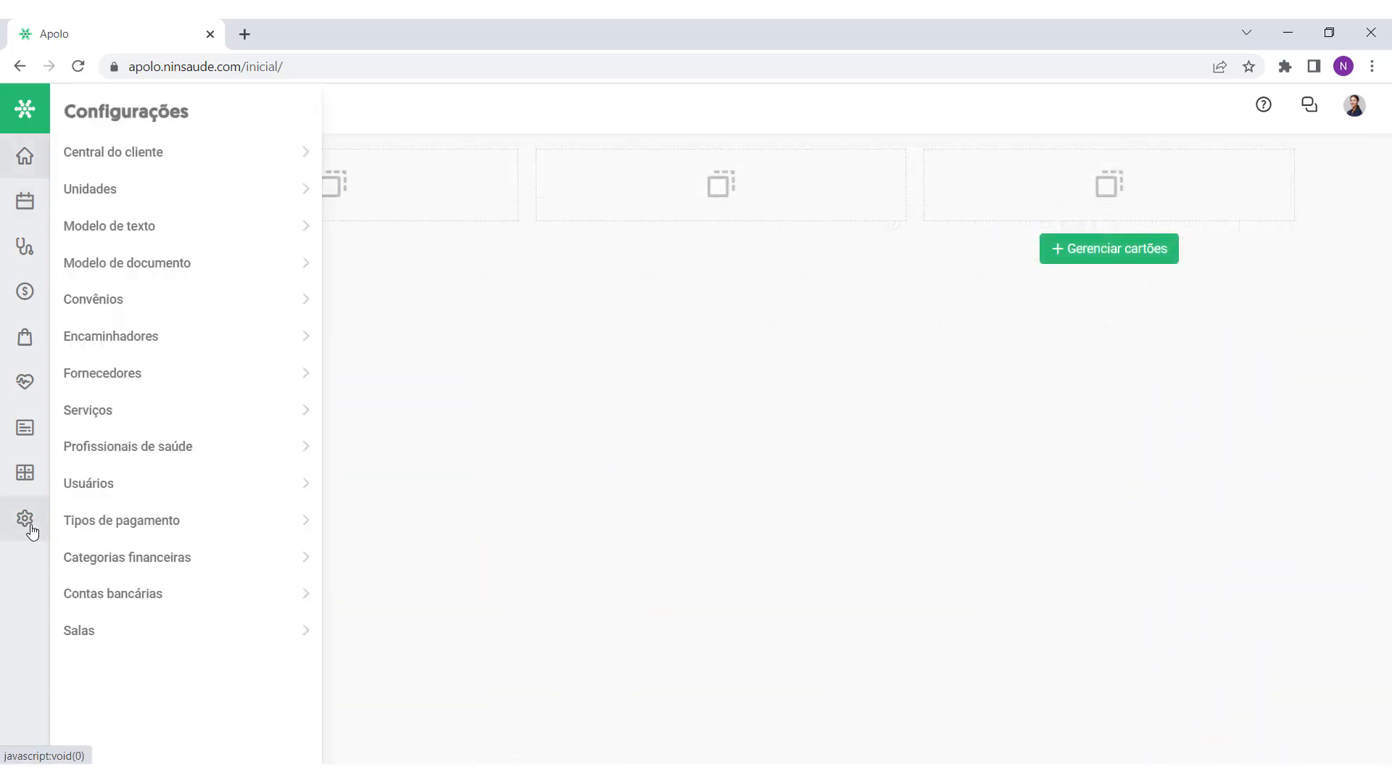
{"action": "left_click", "coordinate": [111, 485]}
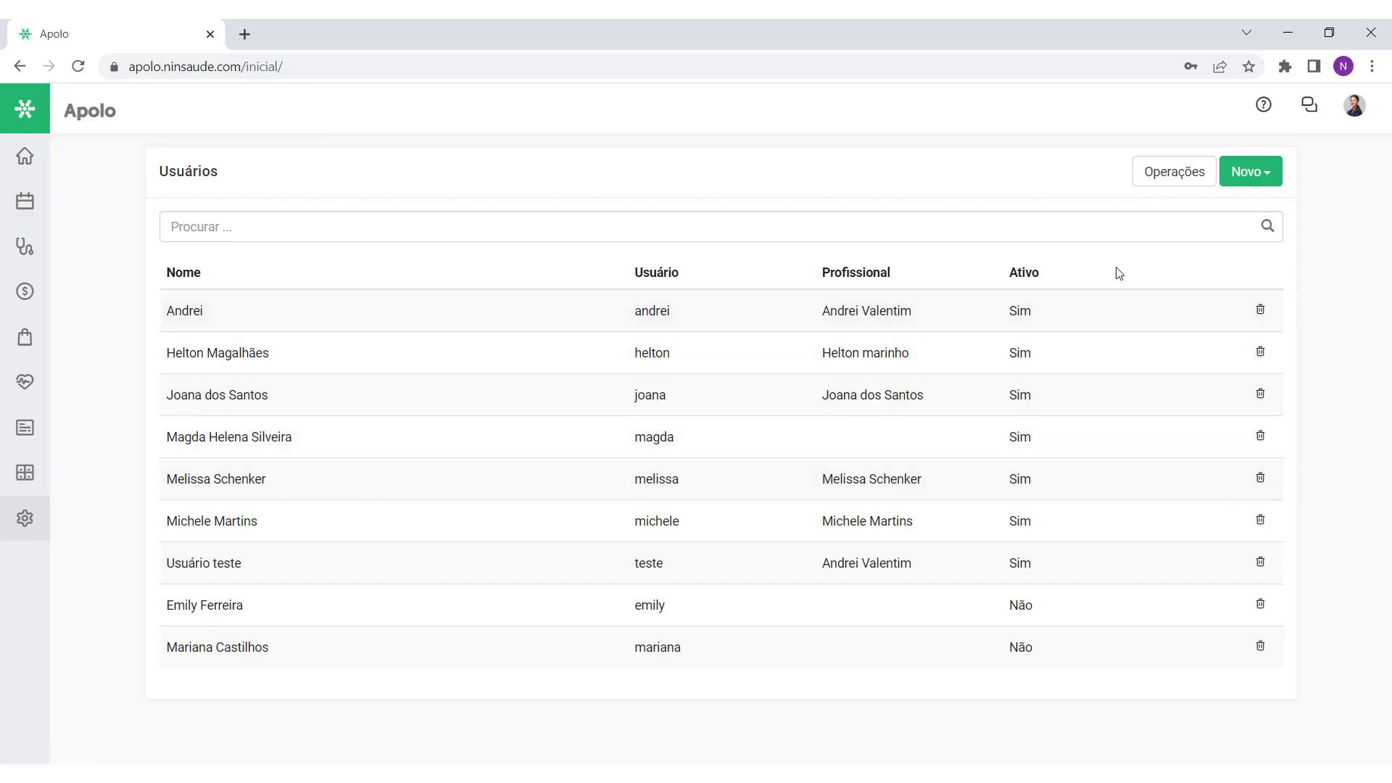
{"action": "left_click", "coordinate": [1259, 177]}
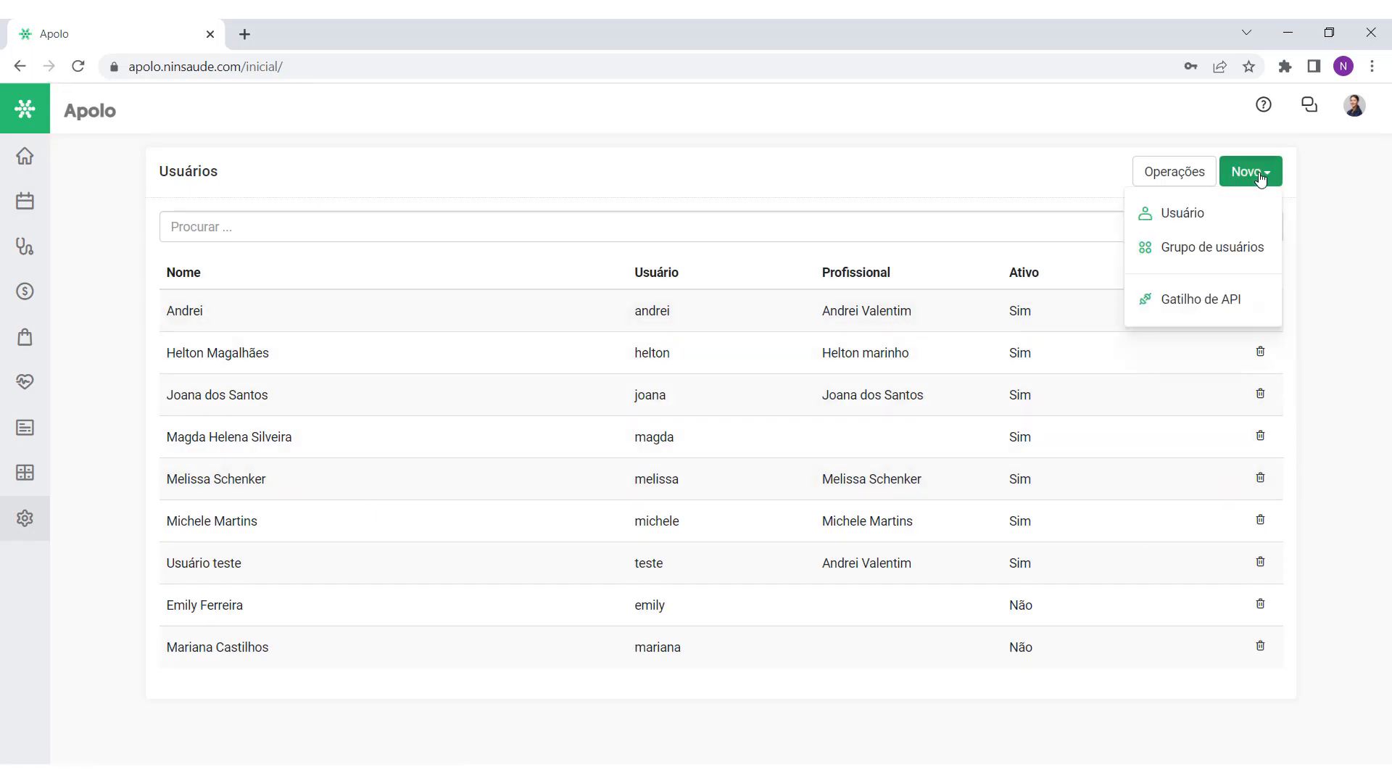
{"action": "left_click", "coordinate": [1219, 261]}
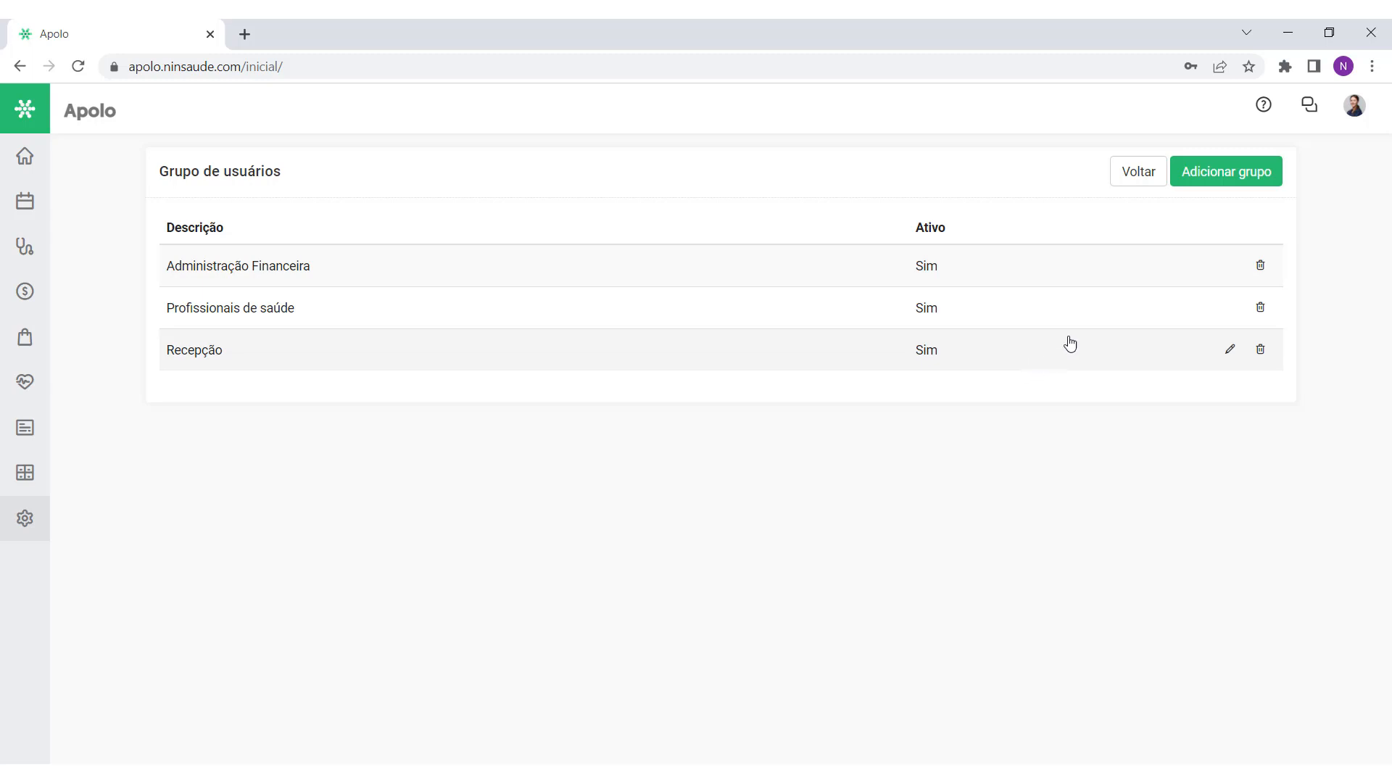
Step: Add a user group described Recepcionistas with the Secretárias predefinition
{"action": "left_click", "coordinate": [1220, 176]}
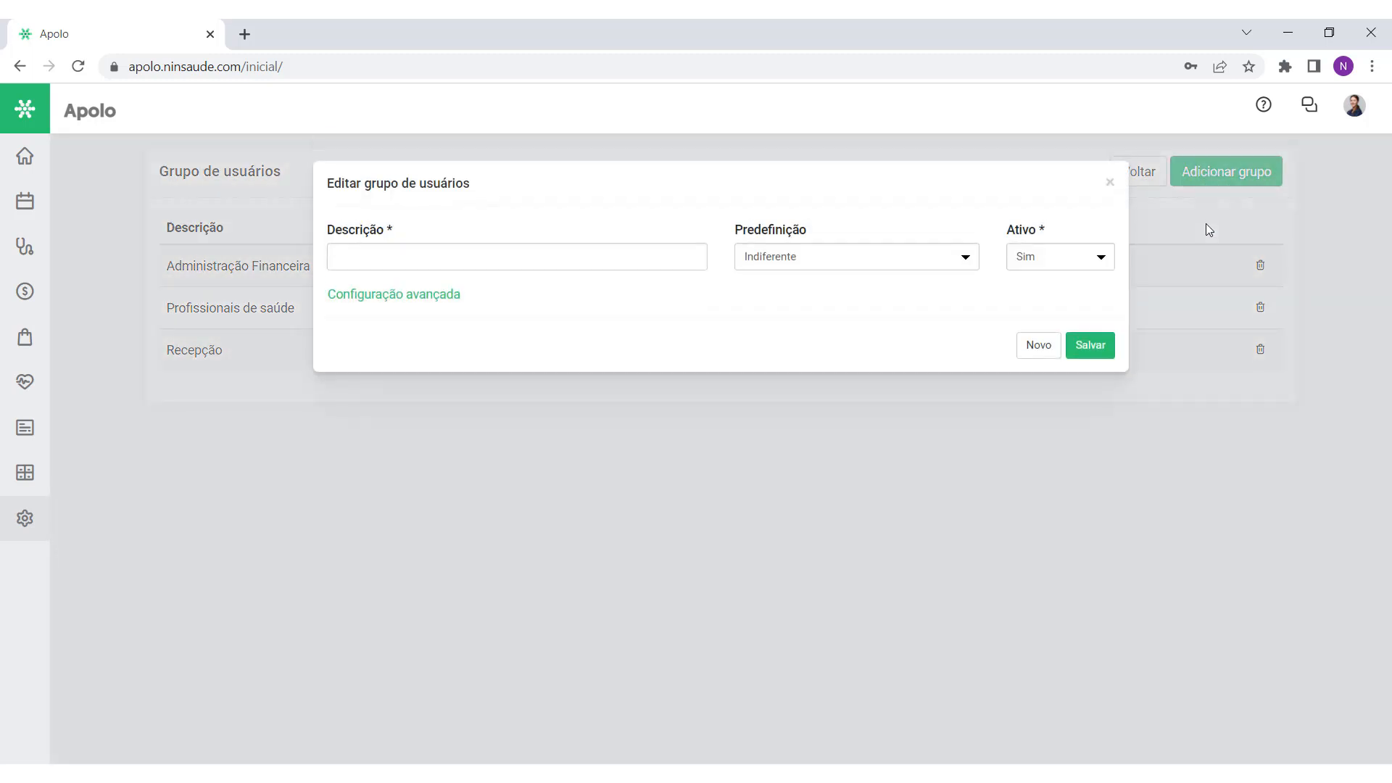
{"action": "left_click", "coordinate": [484, 263]}
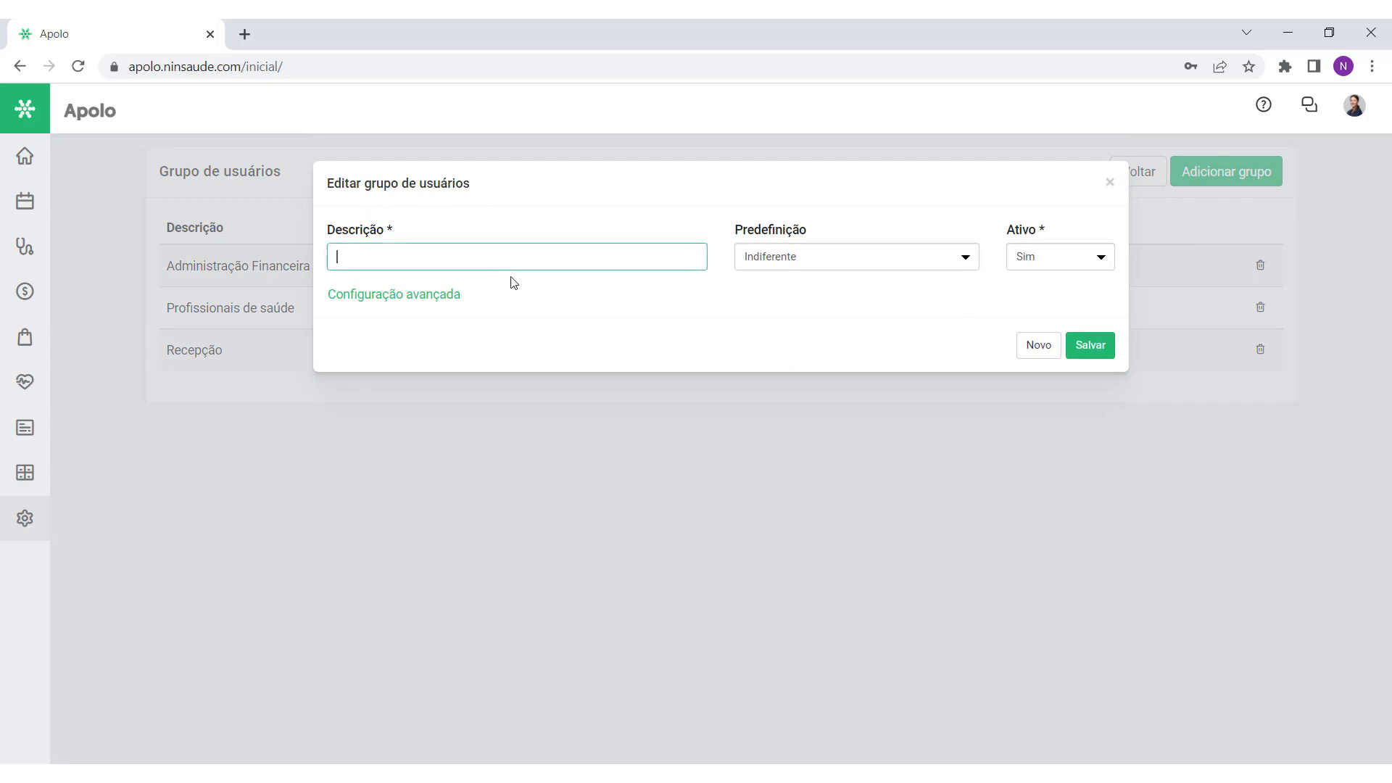
{"action": "left_click", "coordinate": [543, 293]}
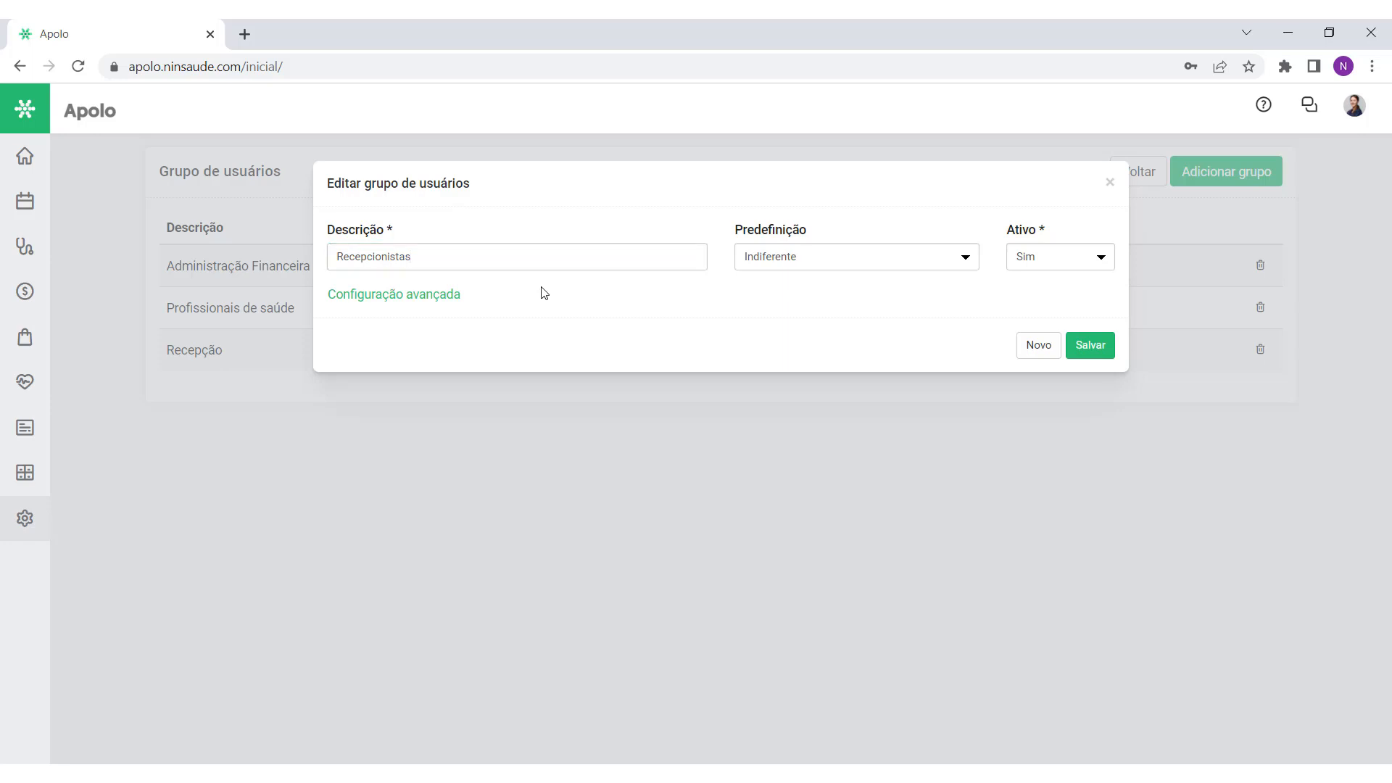
{"action": "left_click_drag", "start_coordinate": [737, 230], "coordinate": [813, 232]}
{"action": "left_click", "coordinate": [817, 233]}
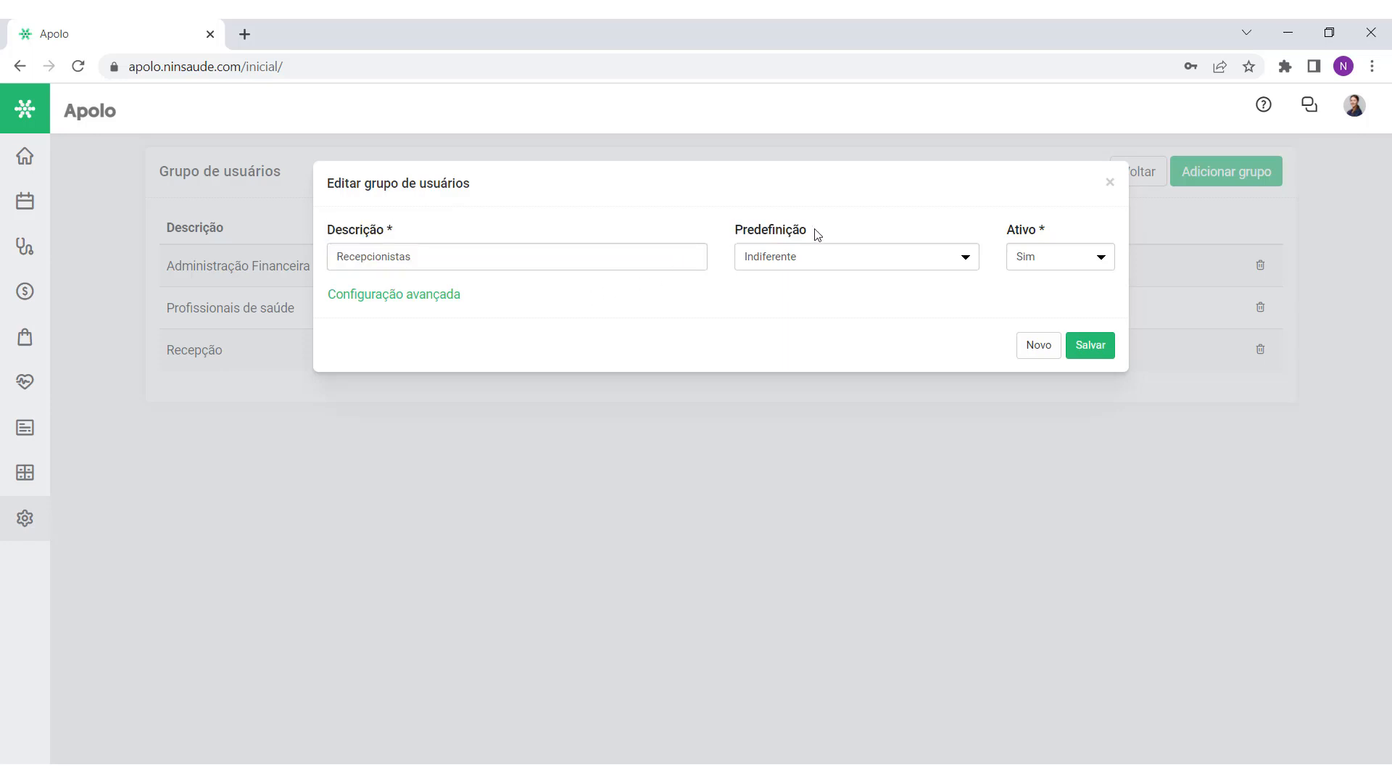
{"action": "left_click", "coordinate": [870, 259]}
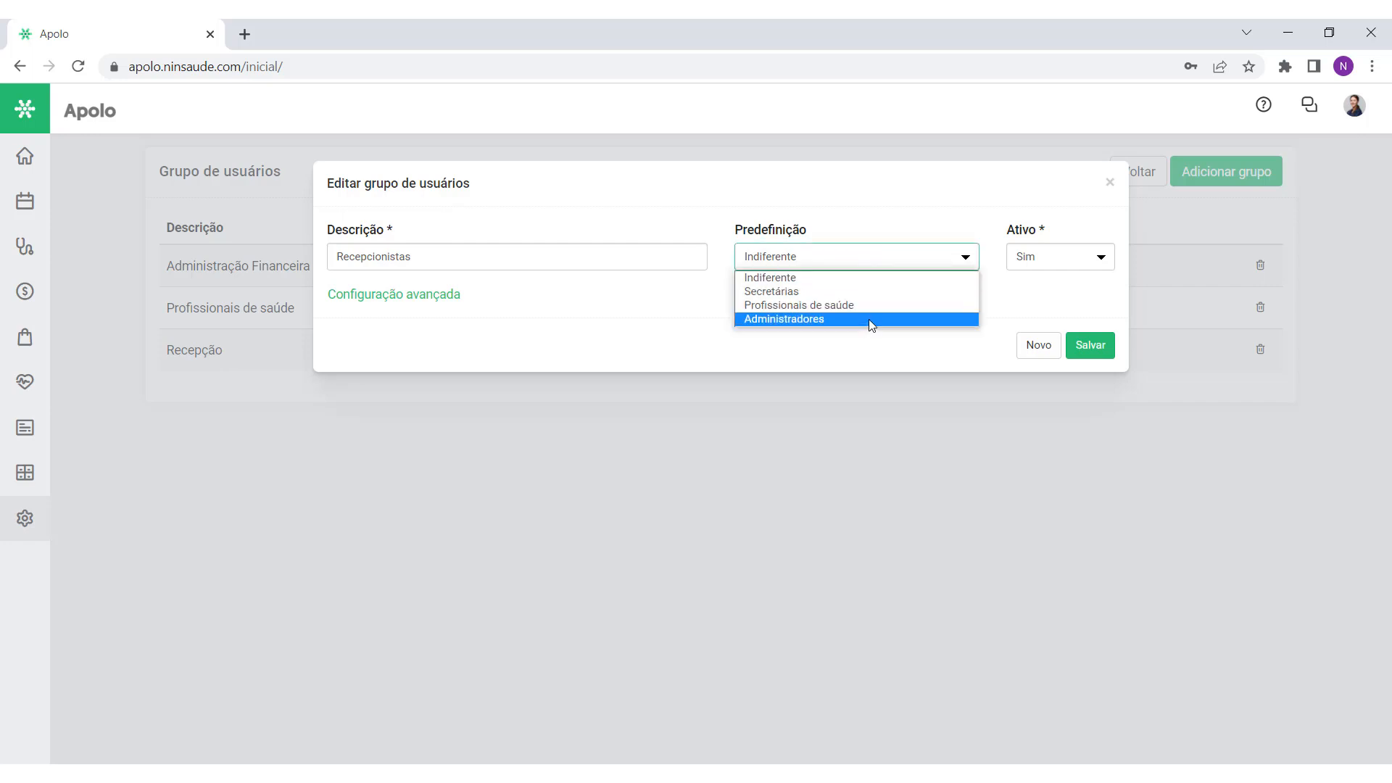
{"action": "left_click", "coordinate": [879, 229]}
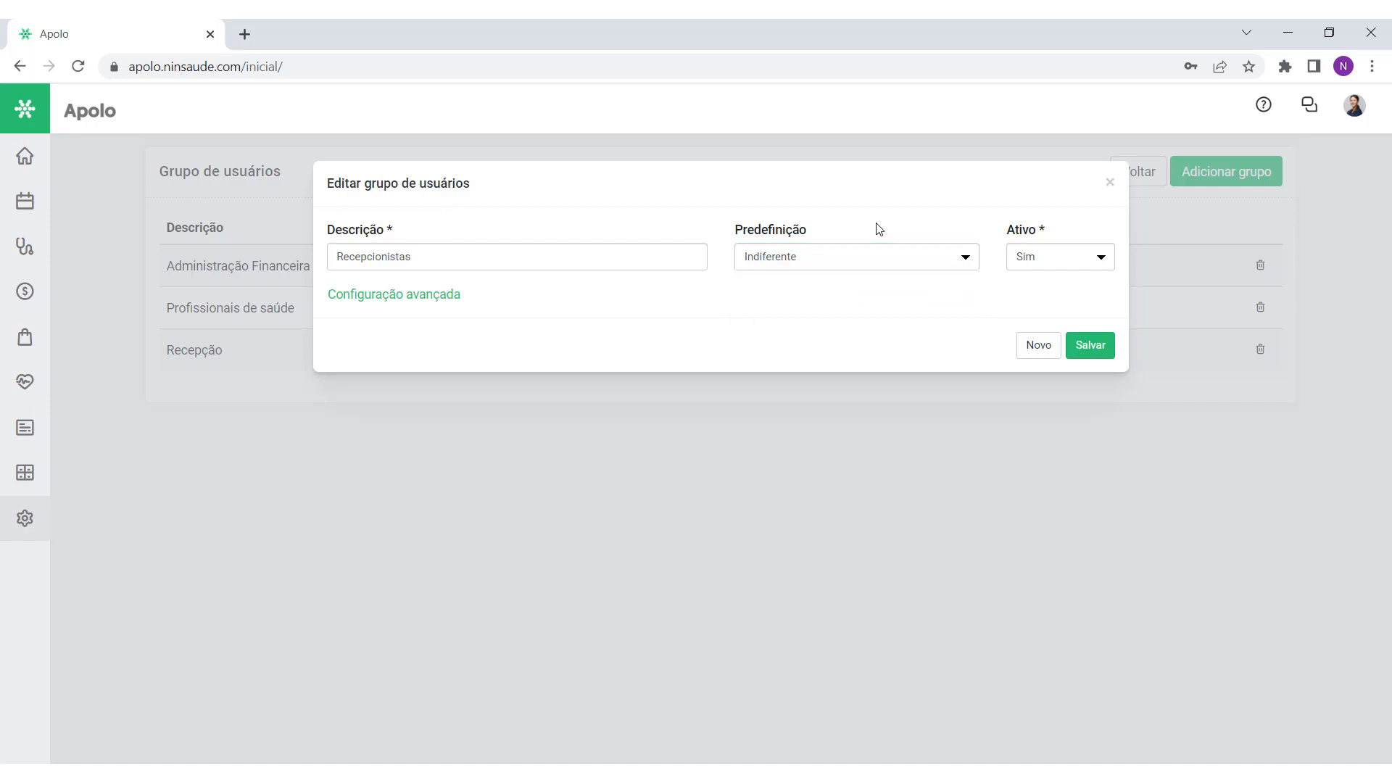
{"action": "left_click", "coordinate": [790, 264]}
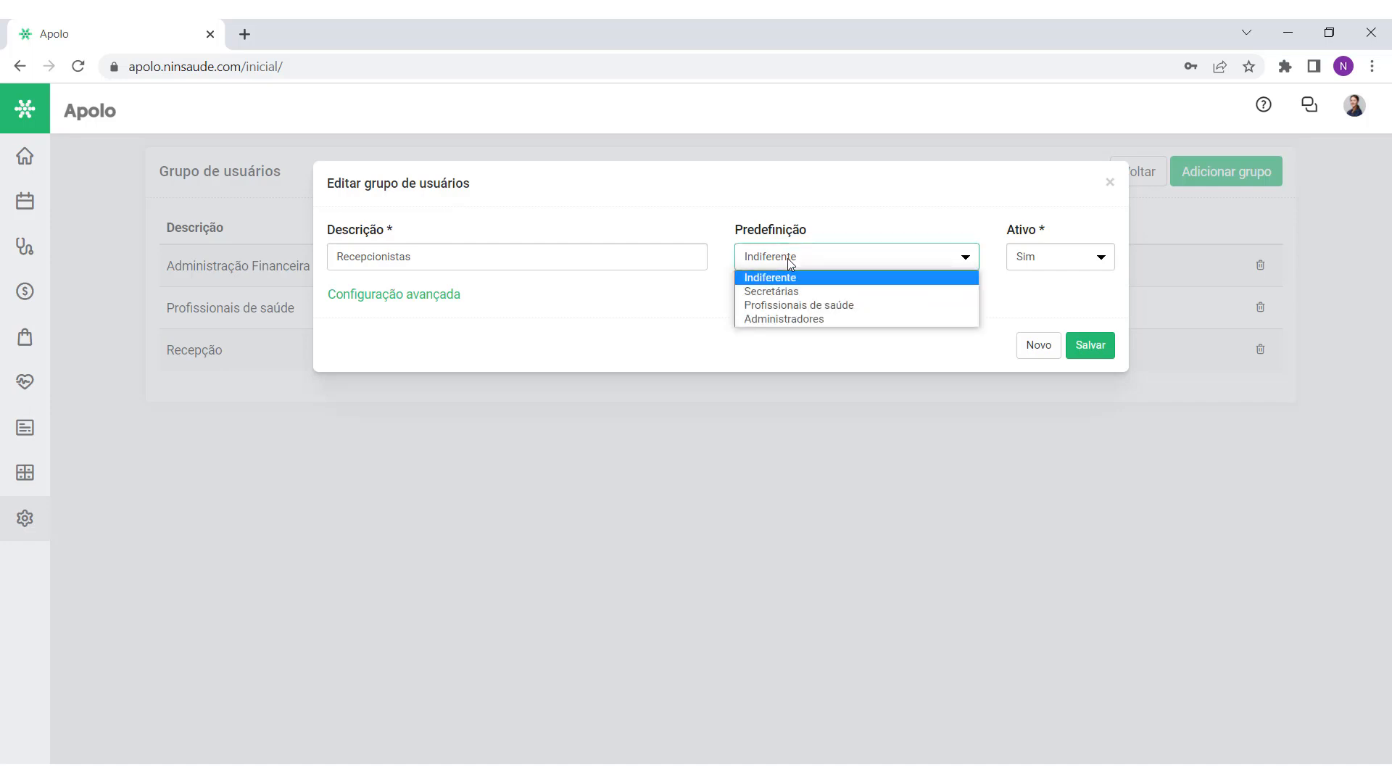
{"action": "left_click", "coordinate": [809, 291]}
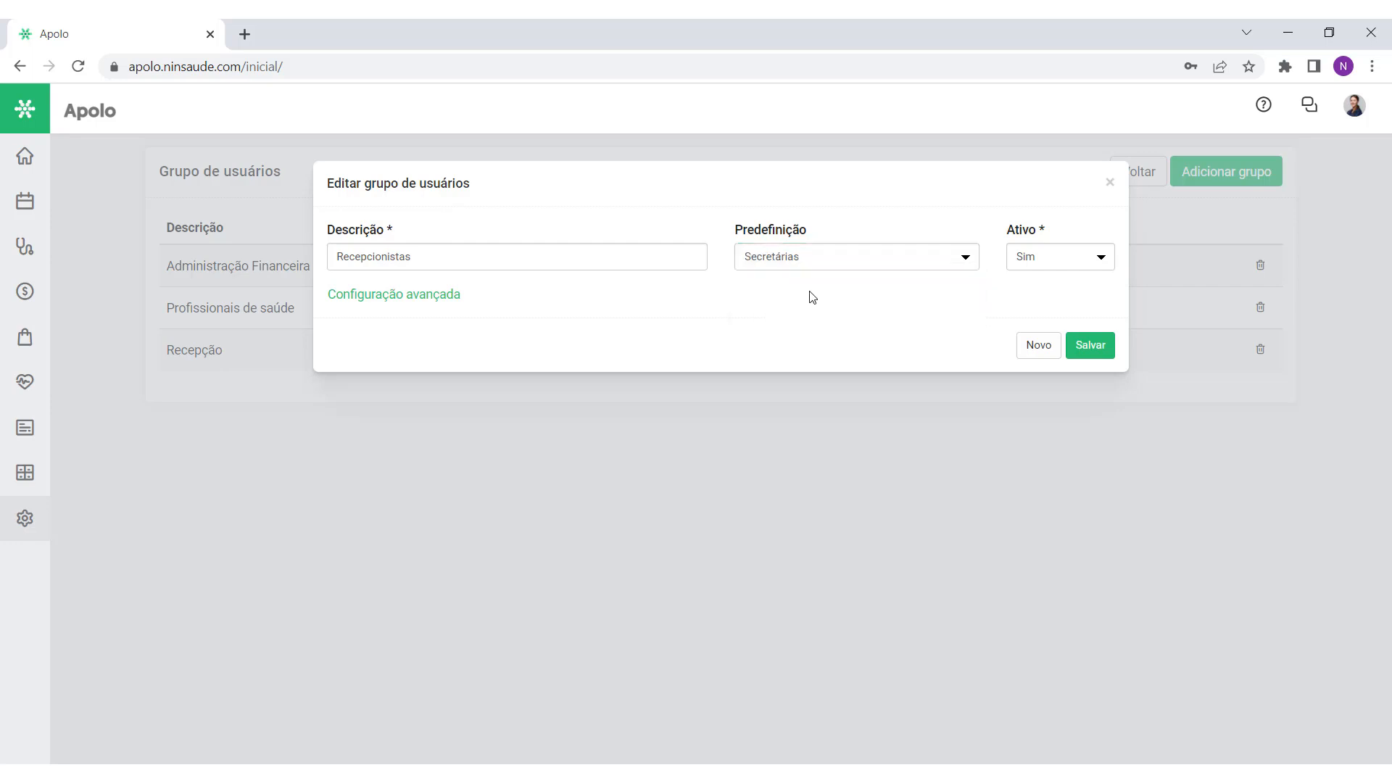
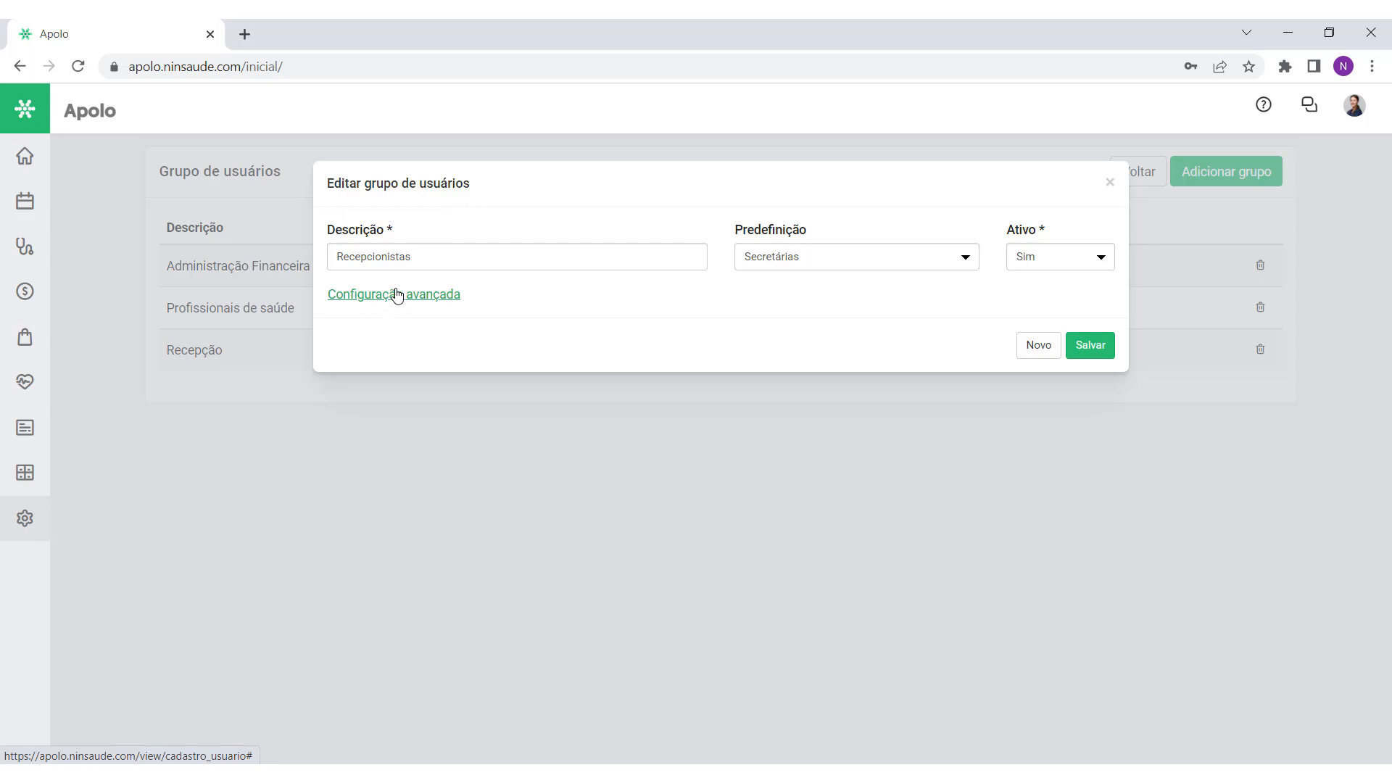
Step: Save the Recepcionistas user group with the Secretárias preset
{"action": "left_click", "coordinate": [1087, 346]}
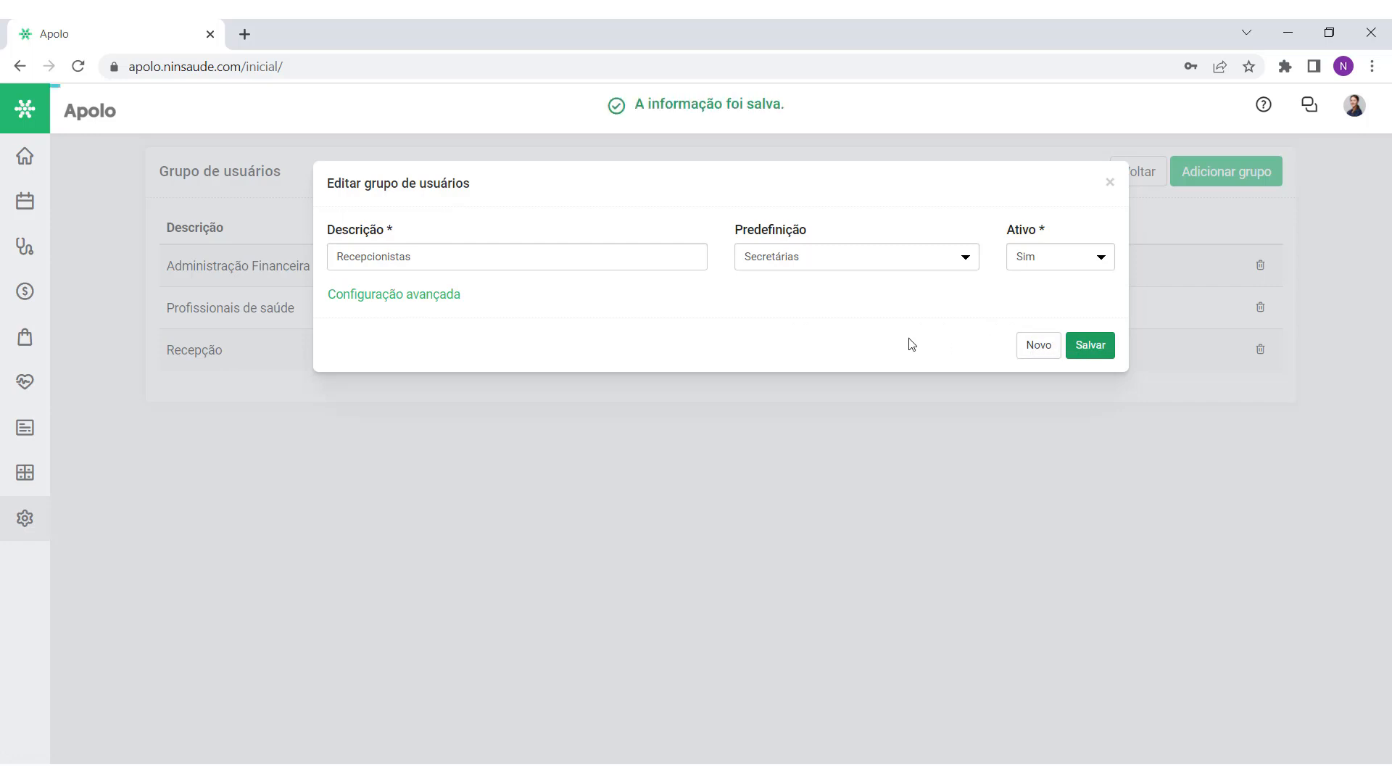
Step: Review the Atendimentos, Finanças and Aplicativos restrictions, leaving Funis and Conciliação bancária unchanged
{"action": "left_click", "coordinate": [379, 303]}
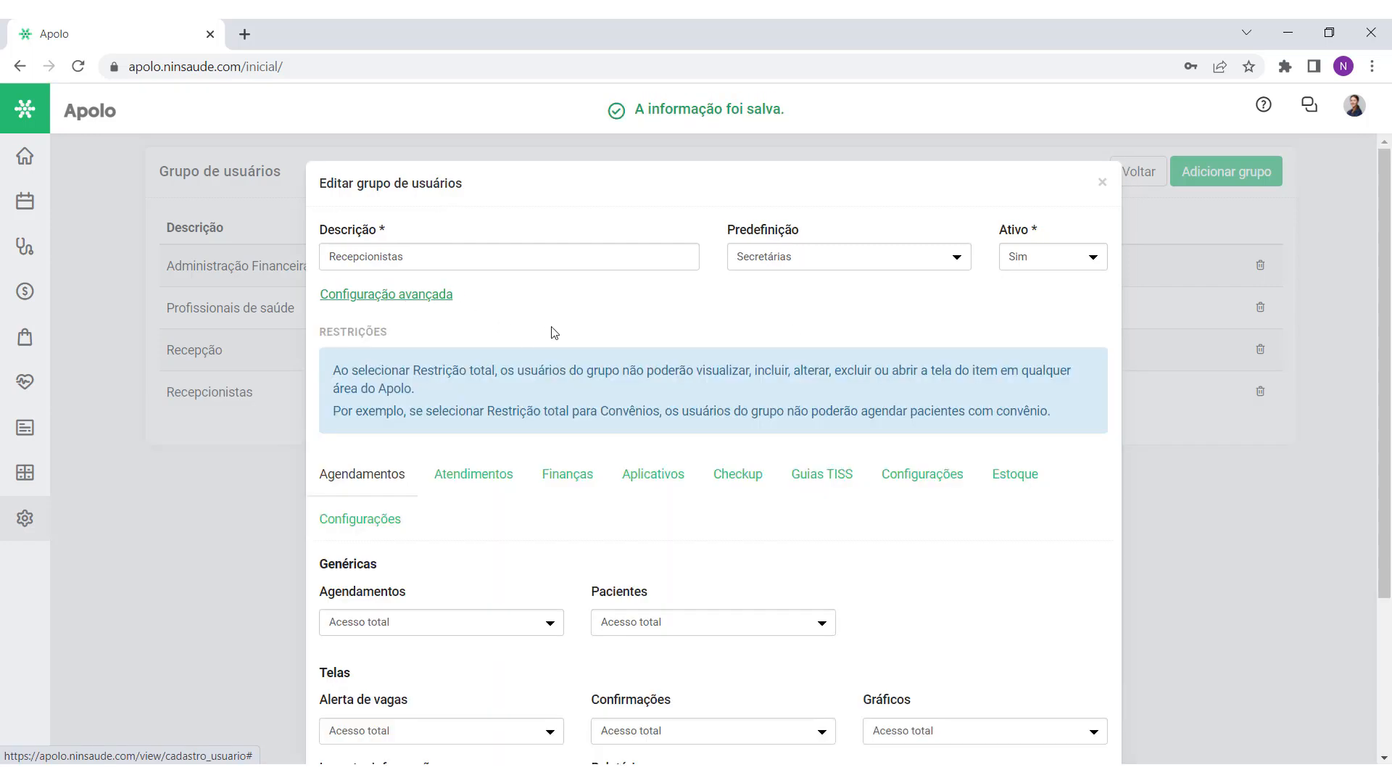
{"action": "scroll", "coordinate": [552, 330], "scroll_direction": "down", "scroll_amount": 1}
{"action": "scroll", "coordinate": [551, 326], "scroll_direction": "down", "scroll_amount": 2}
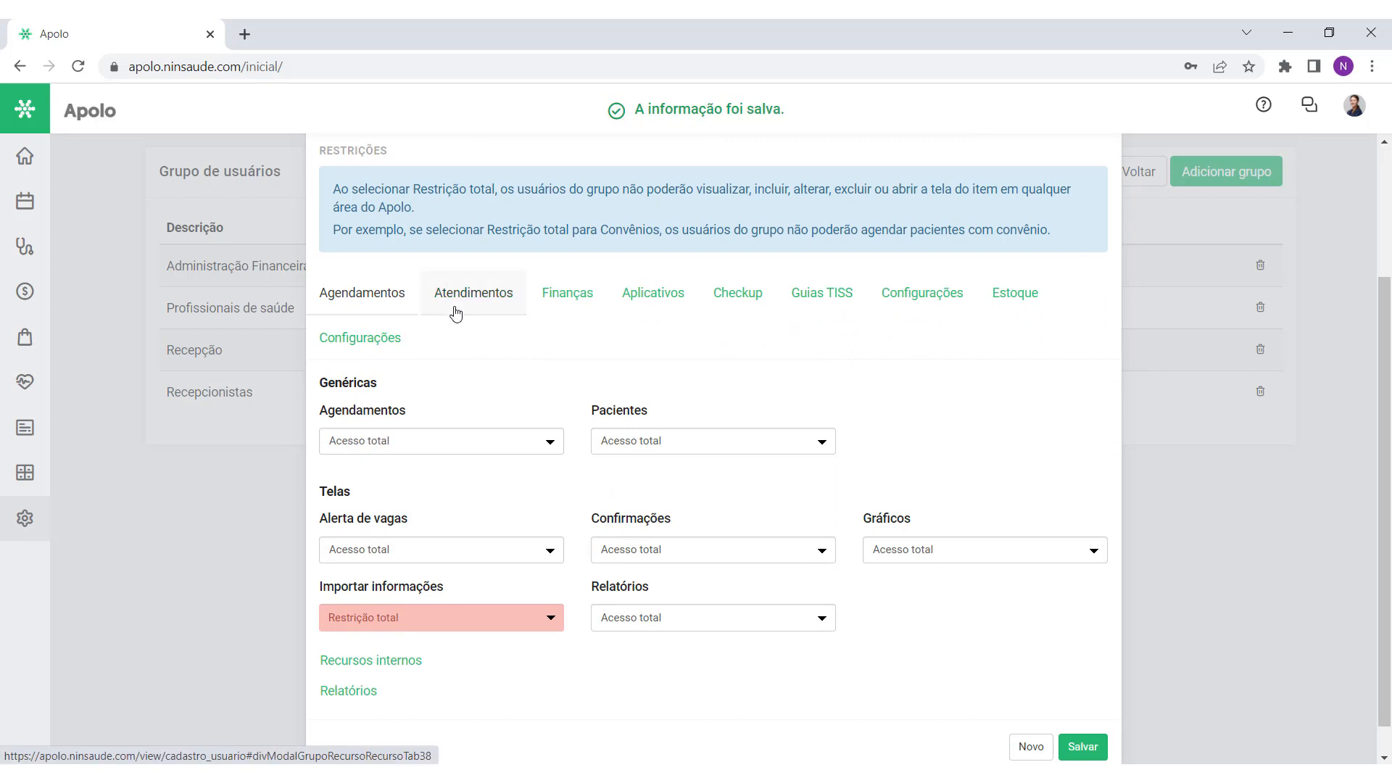
{"action": "left_click", "coordinate": [457, 311]}
{"action": "left_click", "coordinate": [567, 334]}
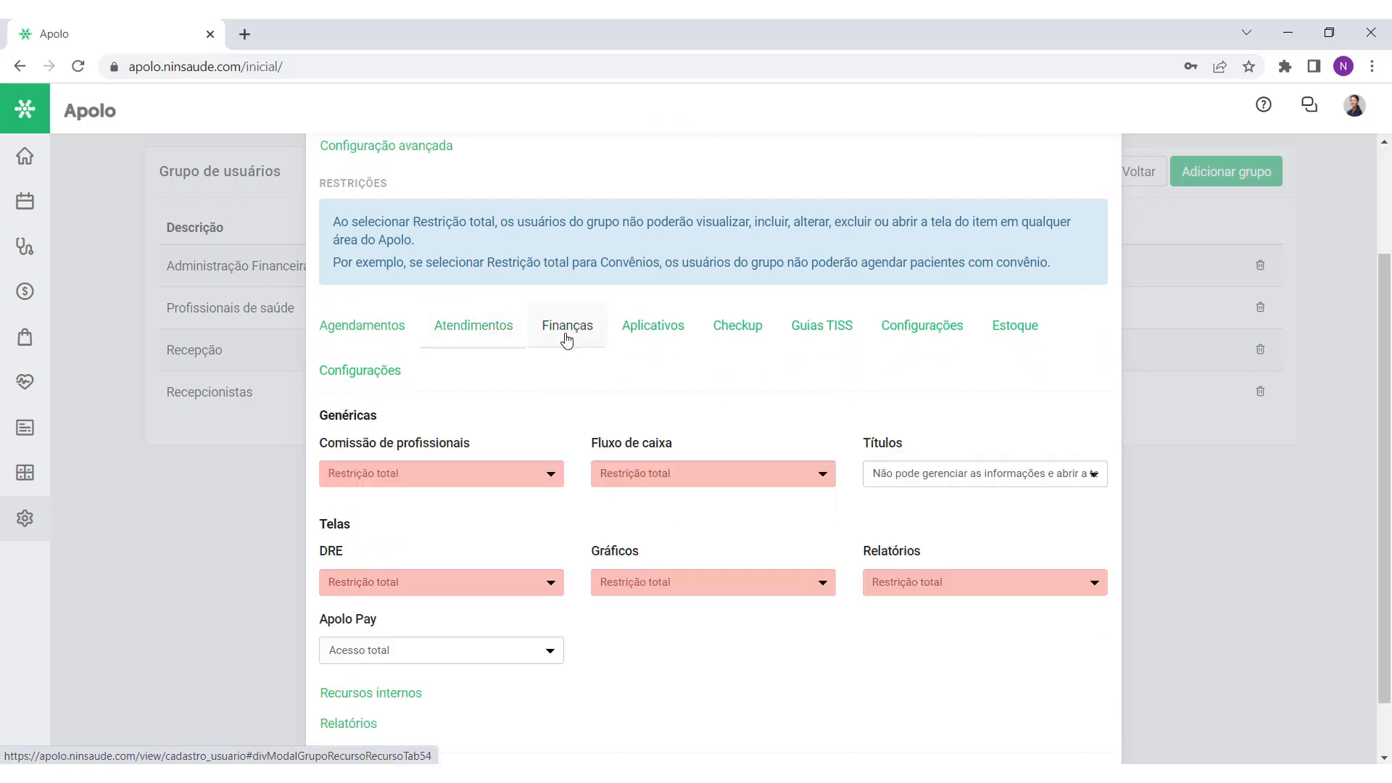
{"action": "left_click", "coordinate": [654, 335]}
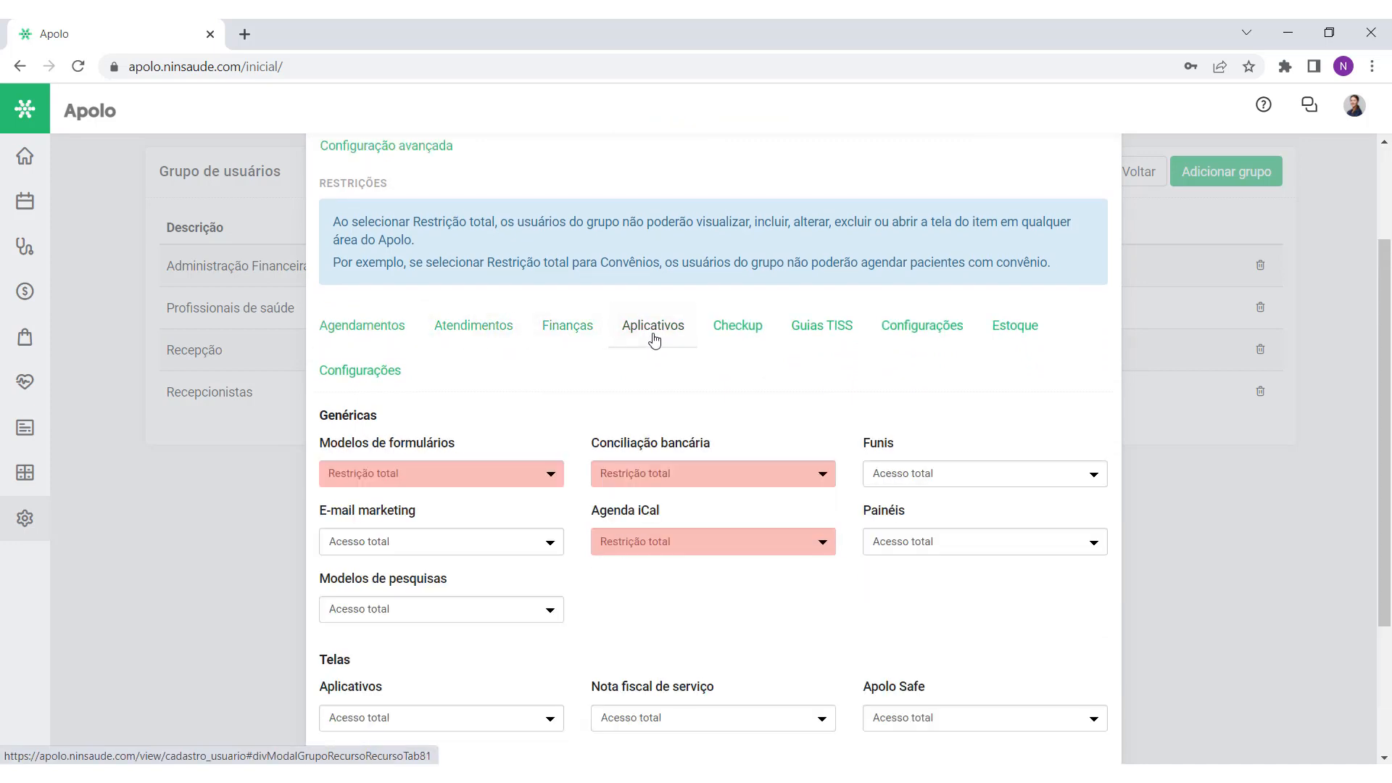
{"action": "left_click", "coordinate": [999, 479]}
{"action": "left_click", "coordinate": [999, 482]}
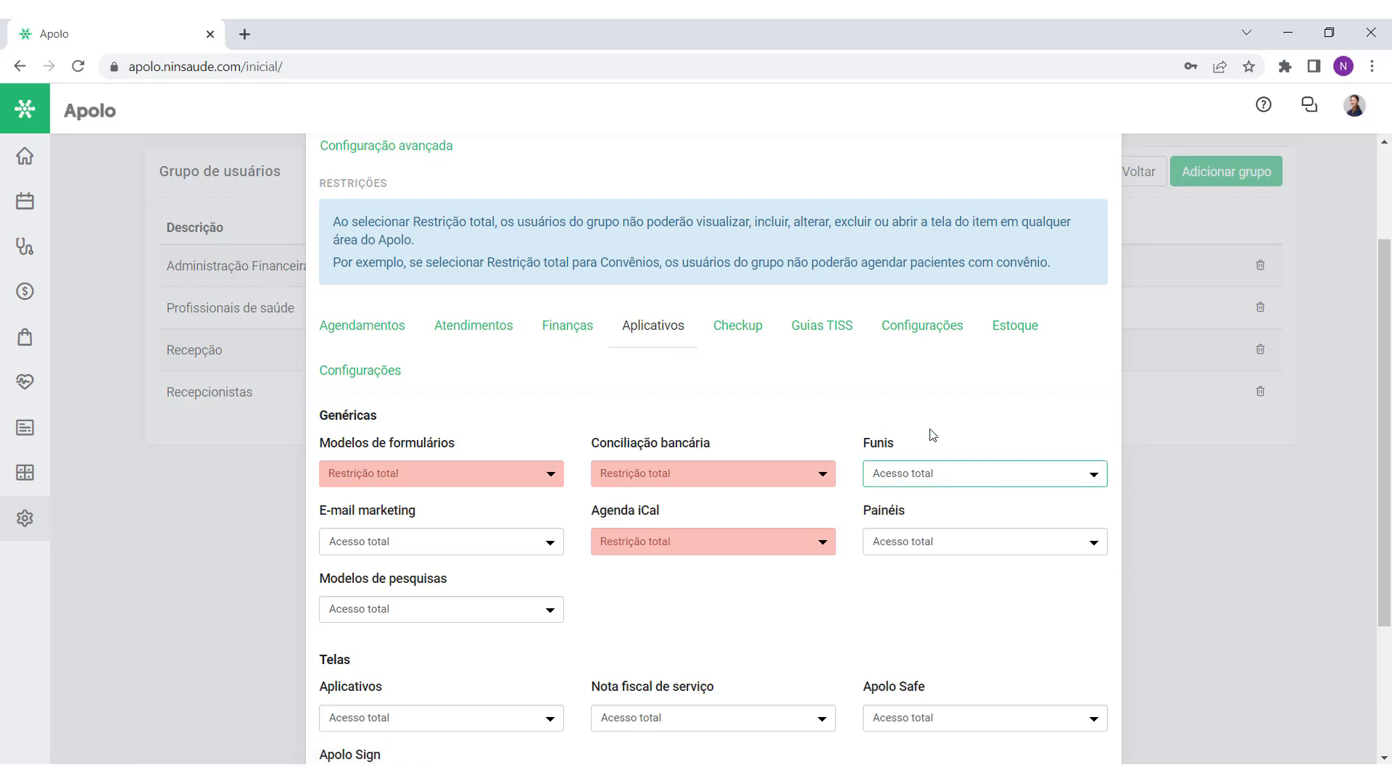
{"action": "left_click", "coordinate": [789, 471]}
{"action": "left_click", "coordinate": [775, 479]}
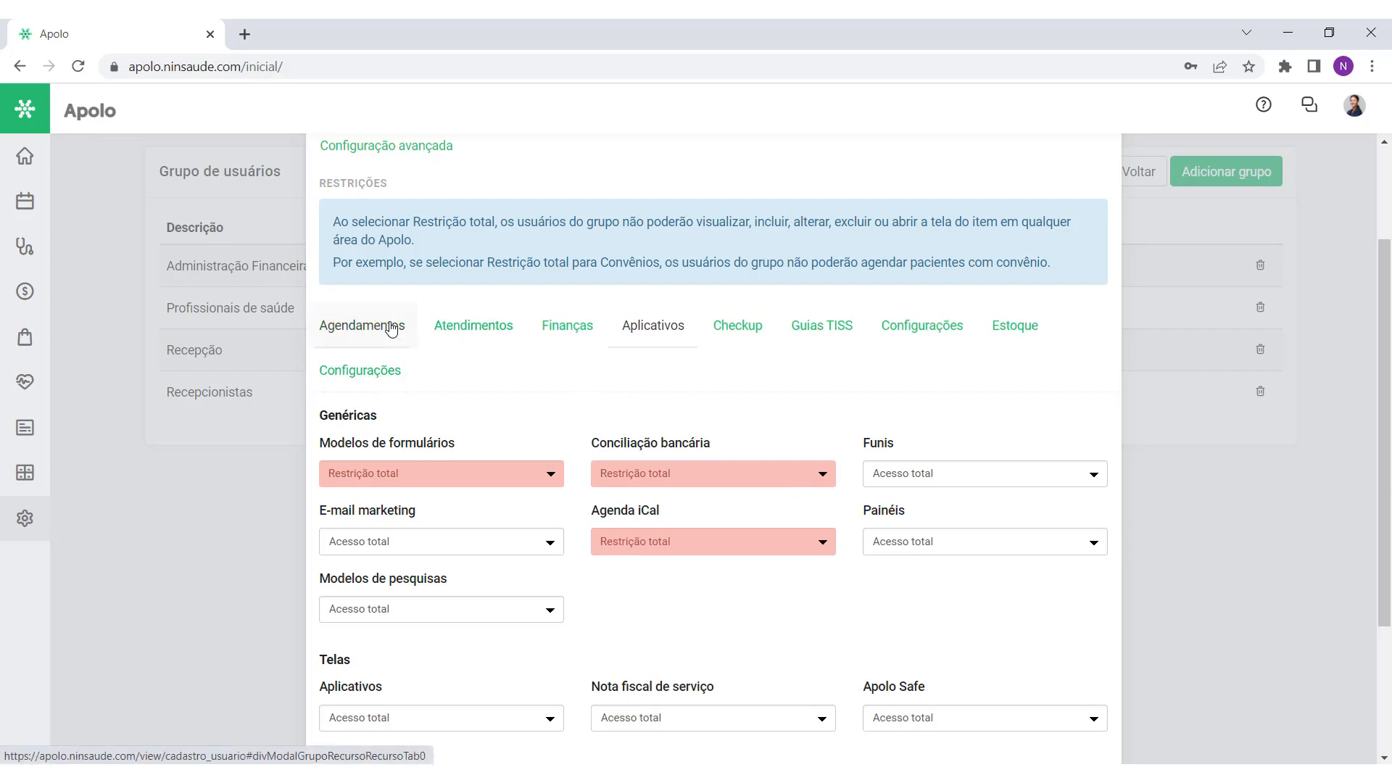
Step: Review the Agendamentos restrictions, keeping Agendamentos and Pacientes at Acesso total
{"action": "left_click", "coordinate": [389, 325]}
{"action": "scroll", "coordinate": [617, 389], "scroll_direction": "down", "scroll_amount": 1}
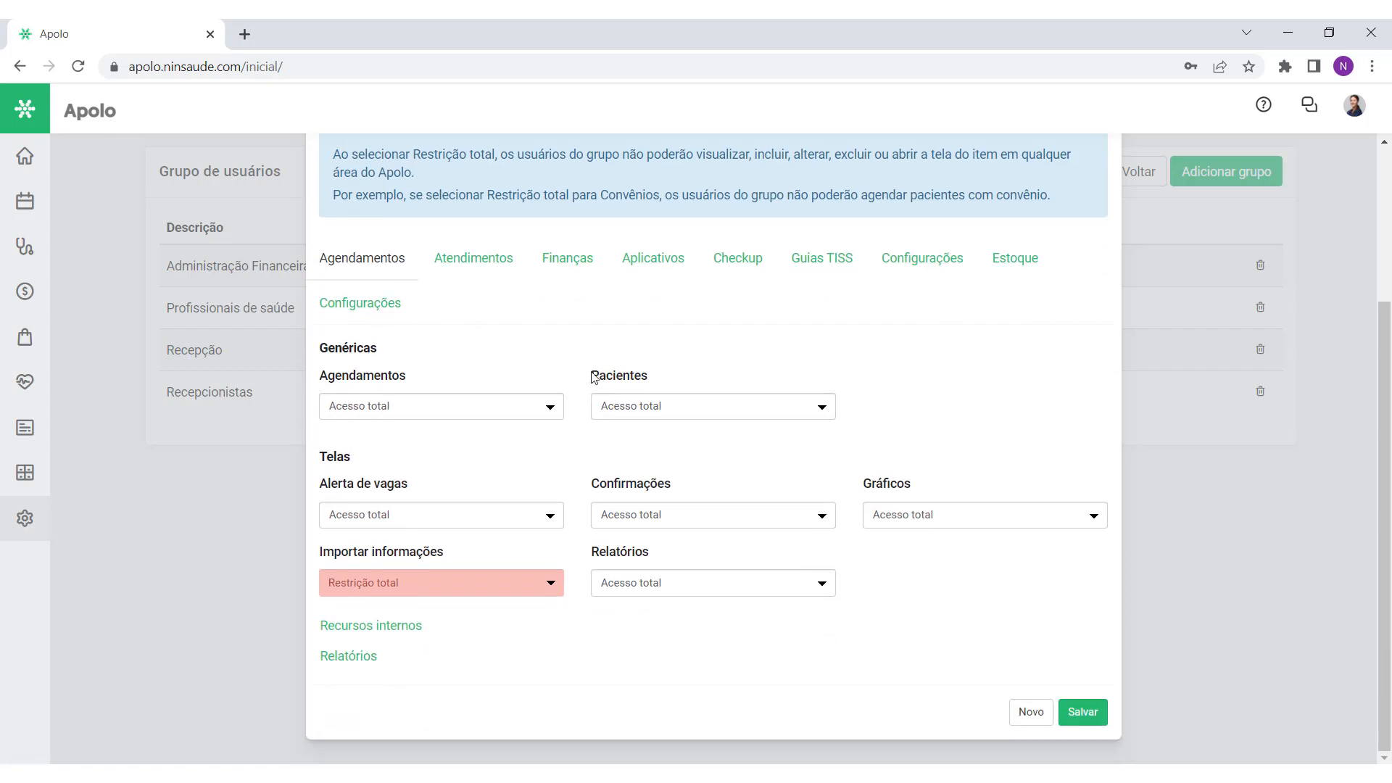
{"action": "left_click", "coordinate": [537, 416]}
{"action": "left_click", "coordinate": [535, 418]}
{"action": "left_click", "coordinate": [690, 407]}
{"action": "left_click", "coordinate": [689, 405]}
Step: Revisit the Finanças restrictions, leaving Fluxo de caixa unchanged, then view Configurações permissions
{"action": "left_click", "coordinate": [564, 265]}
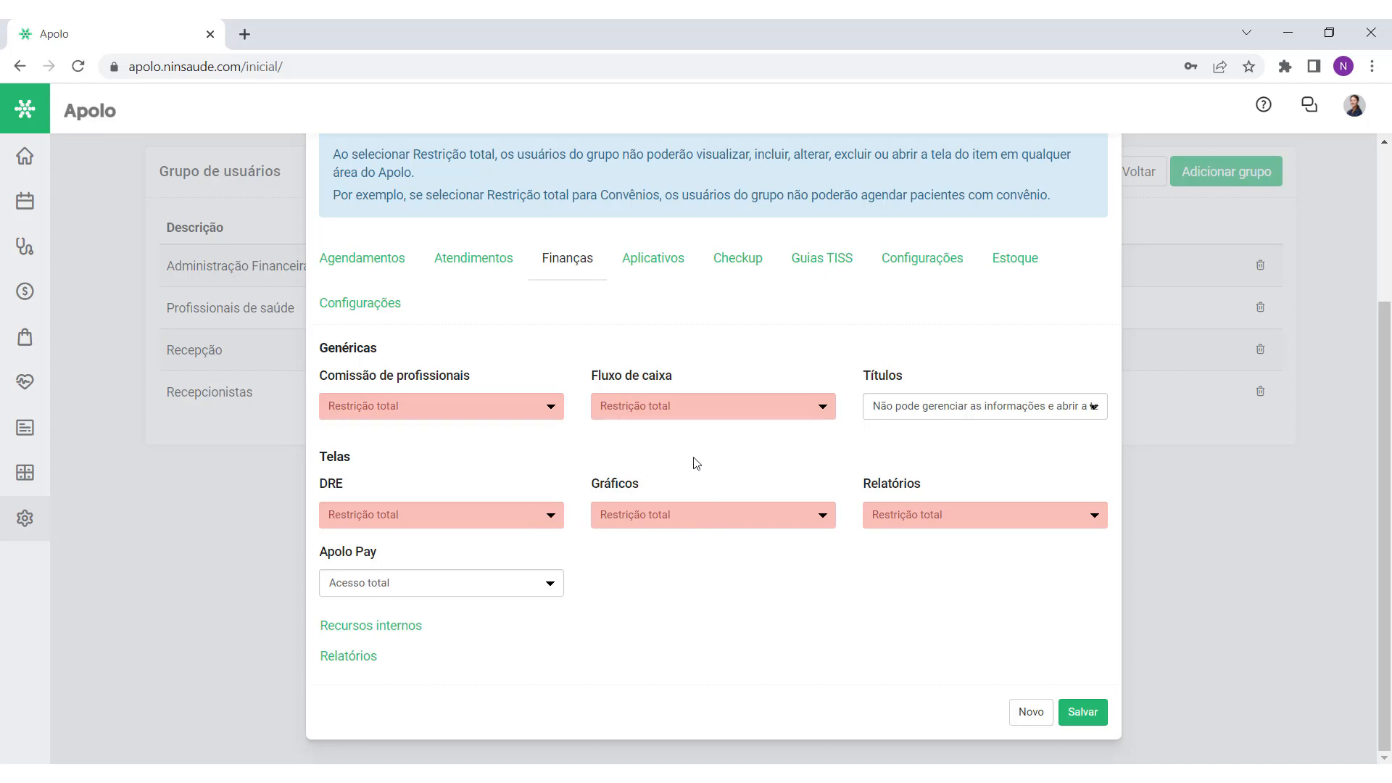
{"action": "mouse_move", "coordinate": [470, 375]}
{"action": "left_mouse_down"}
{"action": "mouse_move", "coordinate": [337, 382]}
{"action": "mouse_move", "coordinate": [473, 375]}
{"action": "left_mouse_up"}
{"action": "left_click_drag", "start_coordinate": [580, 382], "coordinate": [917, 382]}
{"action": "left_click", "coordinate": [937, 380]}
{"action": "left_click", "coordinate": [825, 411]}
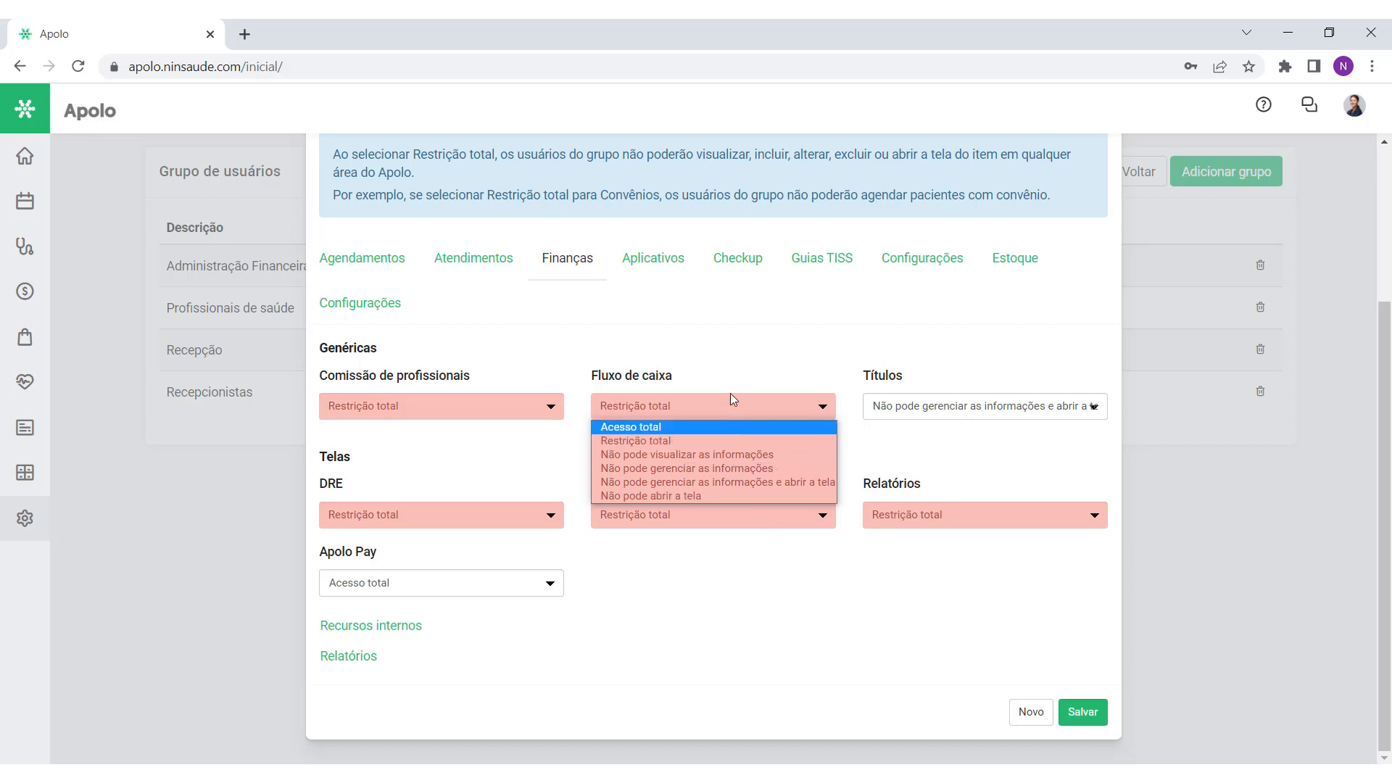
{"action": "left_click", "coordinate": [710, 357]}
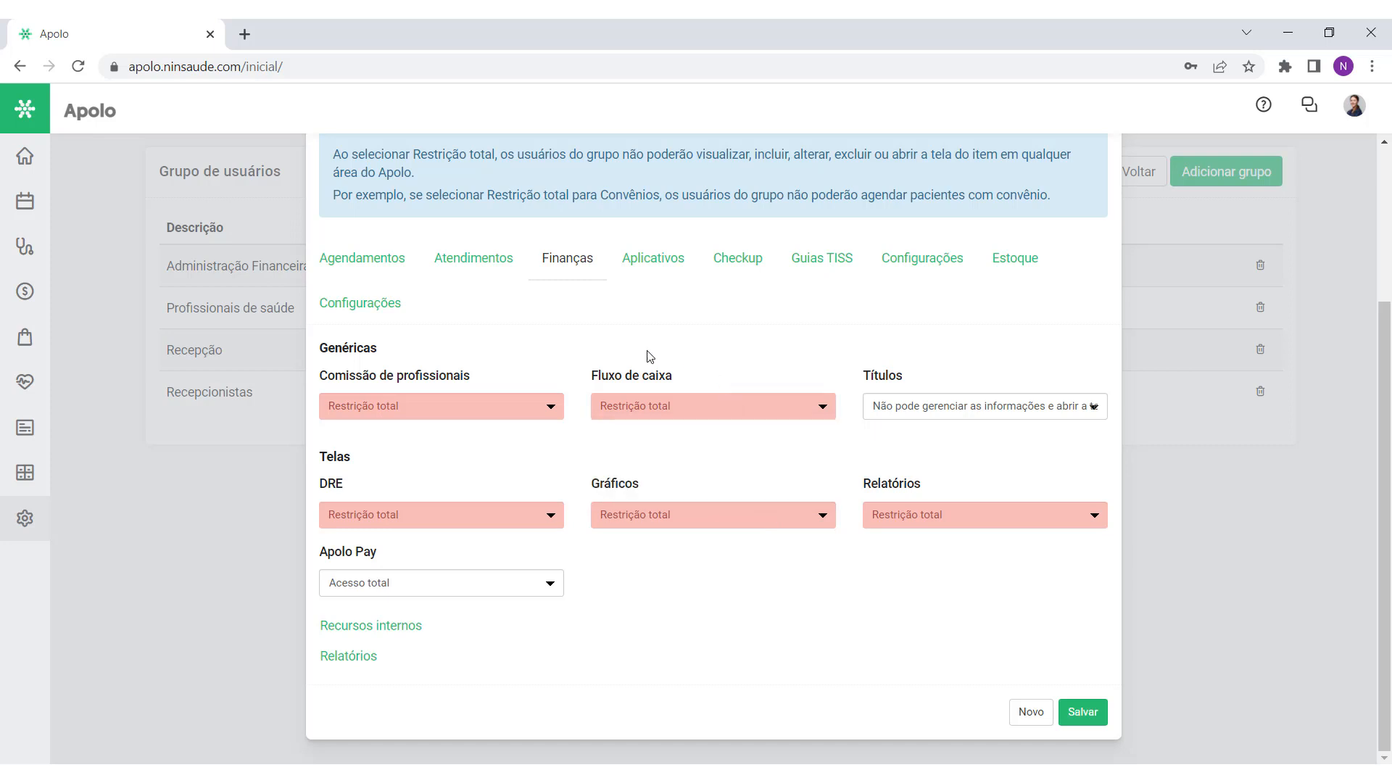
{"action": "left_click", "coordinate": [372, 312]}
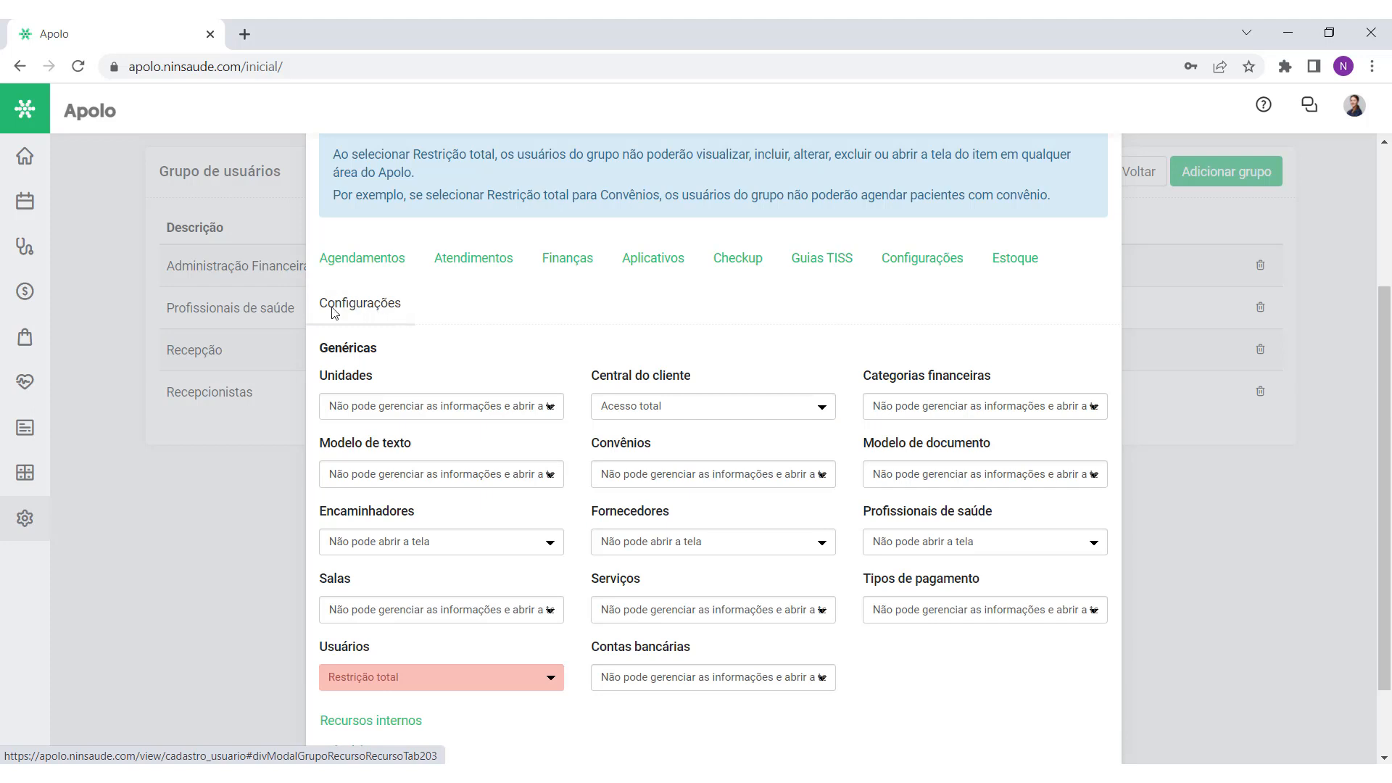
Step: Give the group Acesso total to Encaminhadores
{"action": "scroll", "coordinate": [827, 341], "scroll_direction": "down", "scroll_amount": 2}
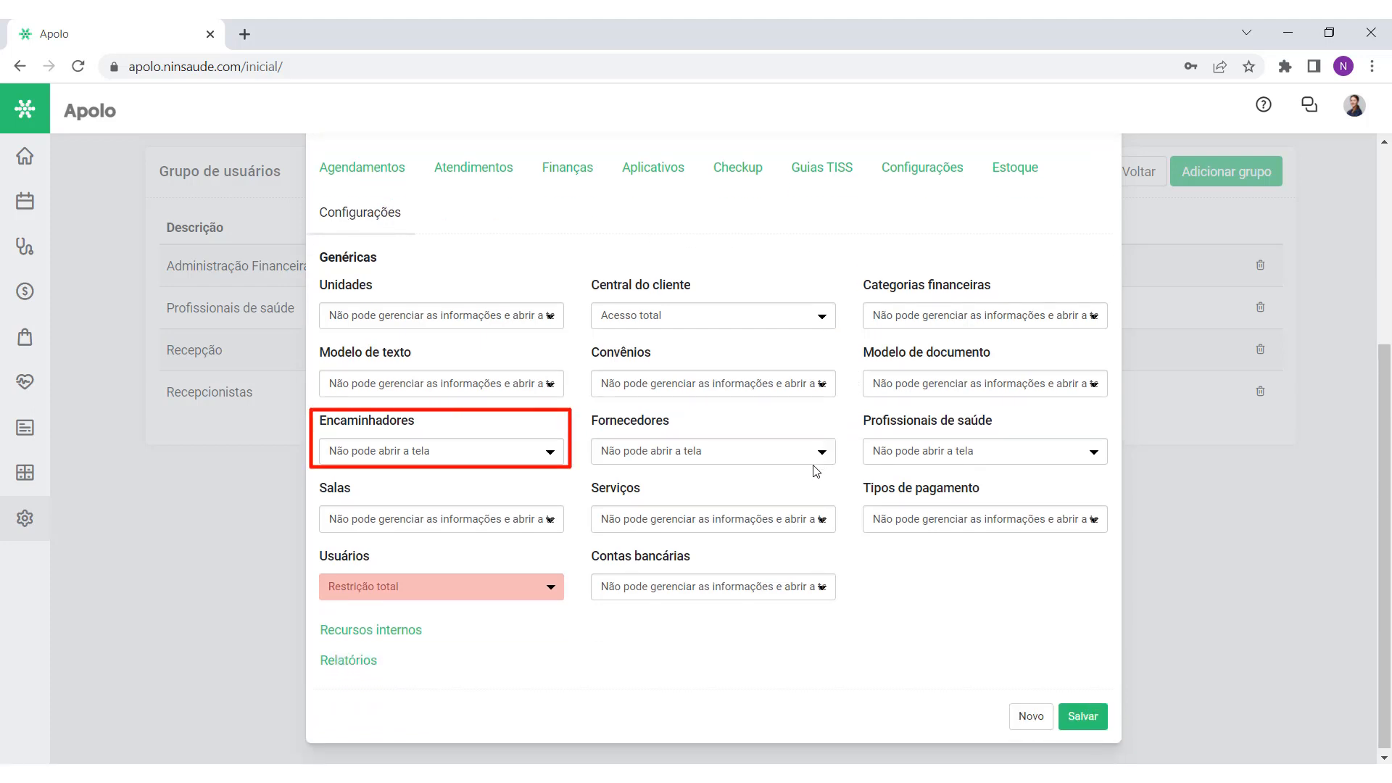
{"action": "left_click_drag", "start_coordinate": [428, 427], "coordinate": [317, 421]}
{"action": "left_click", "coordinate": [448, 430]}
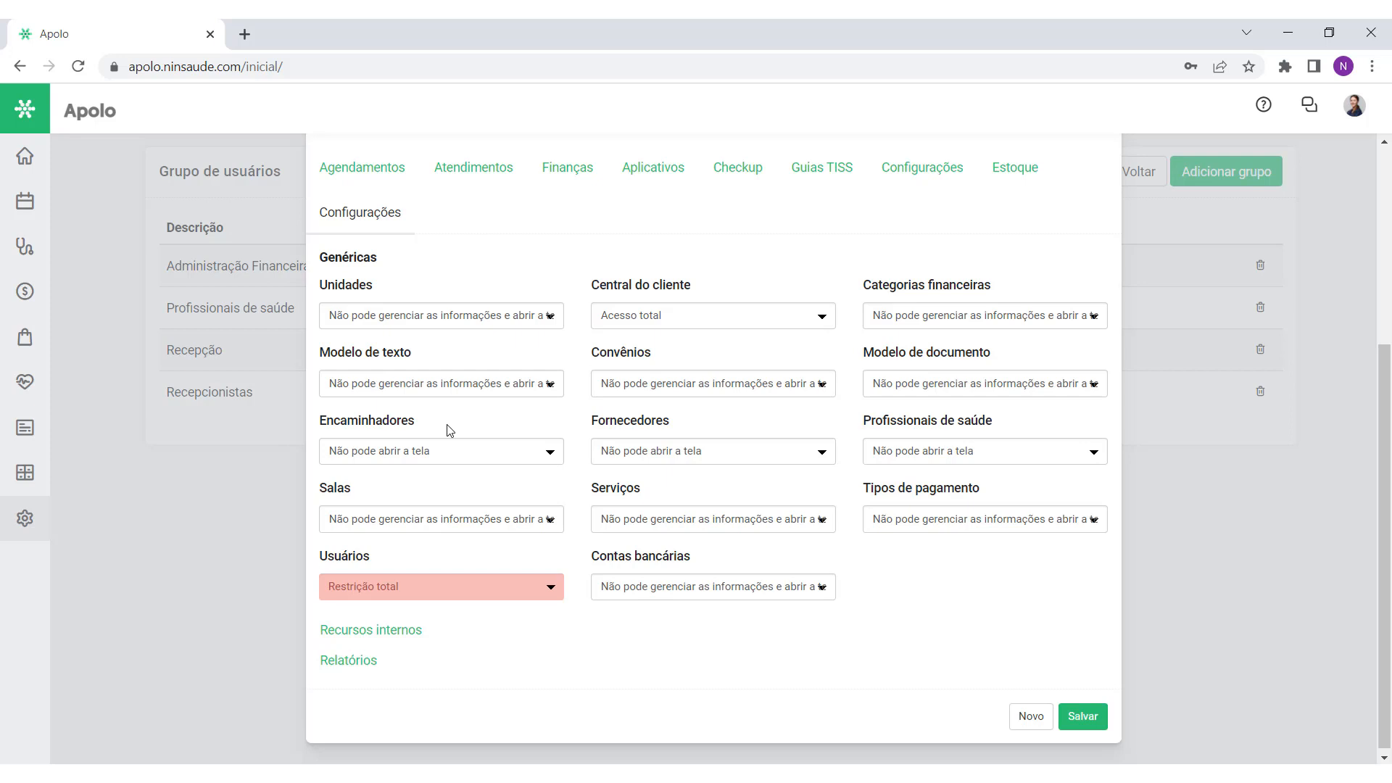
{"action": "left_click", "coordinate": [29, 523]}
{"action": "left_click", "coordinate": [439, 458]}
{"action": "left_click", "coordinate": [431, 470]}
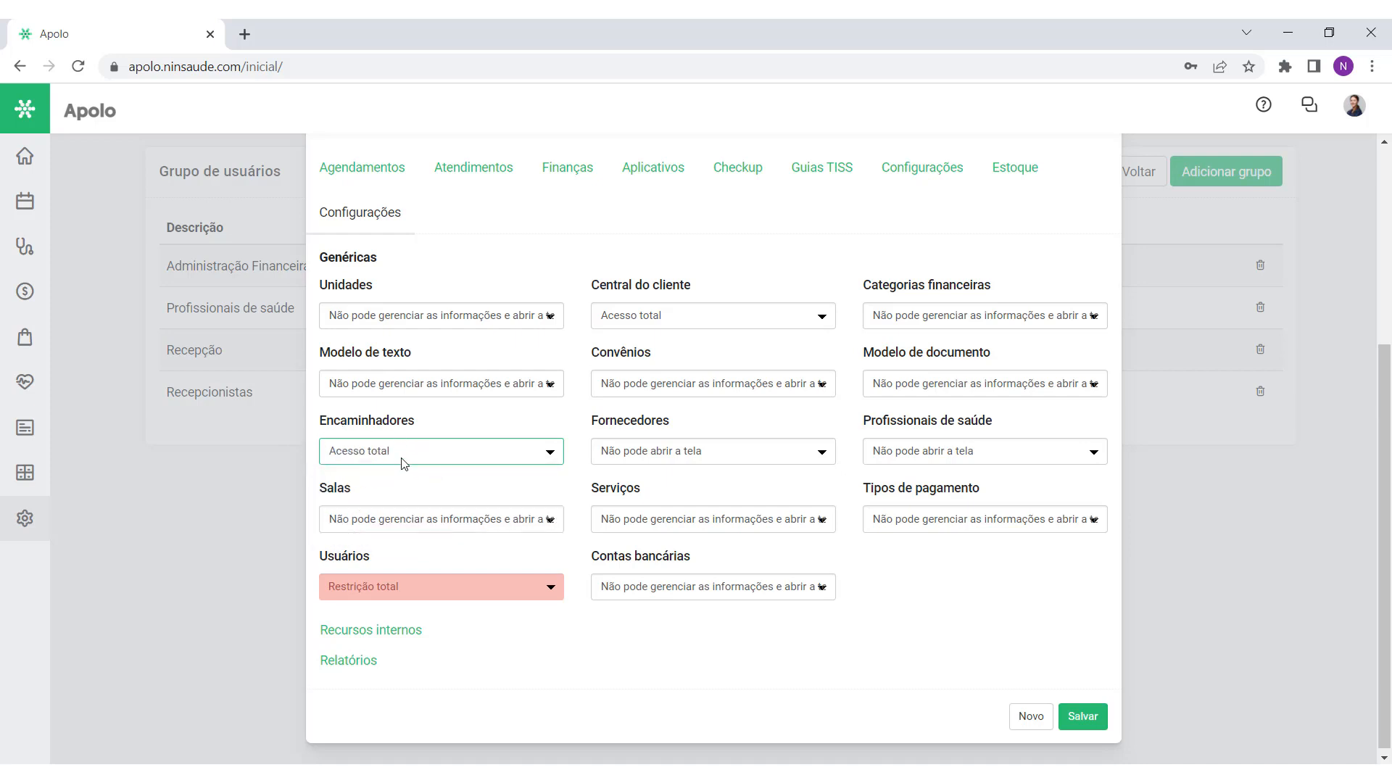
Step: Check the Encaminhadores referrer list, then return to the group permissions
{"action": "left_click_drag", "start_coordinate": [419, 429], "coordinate": [320, 426]}
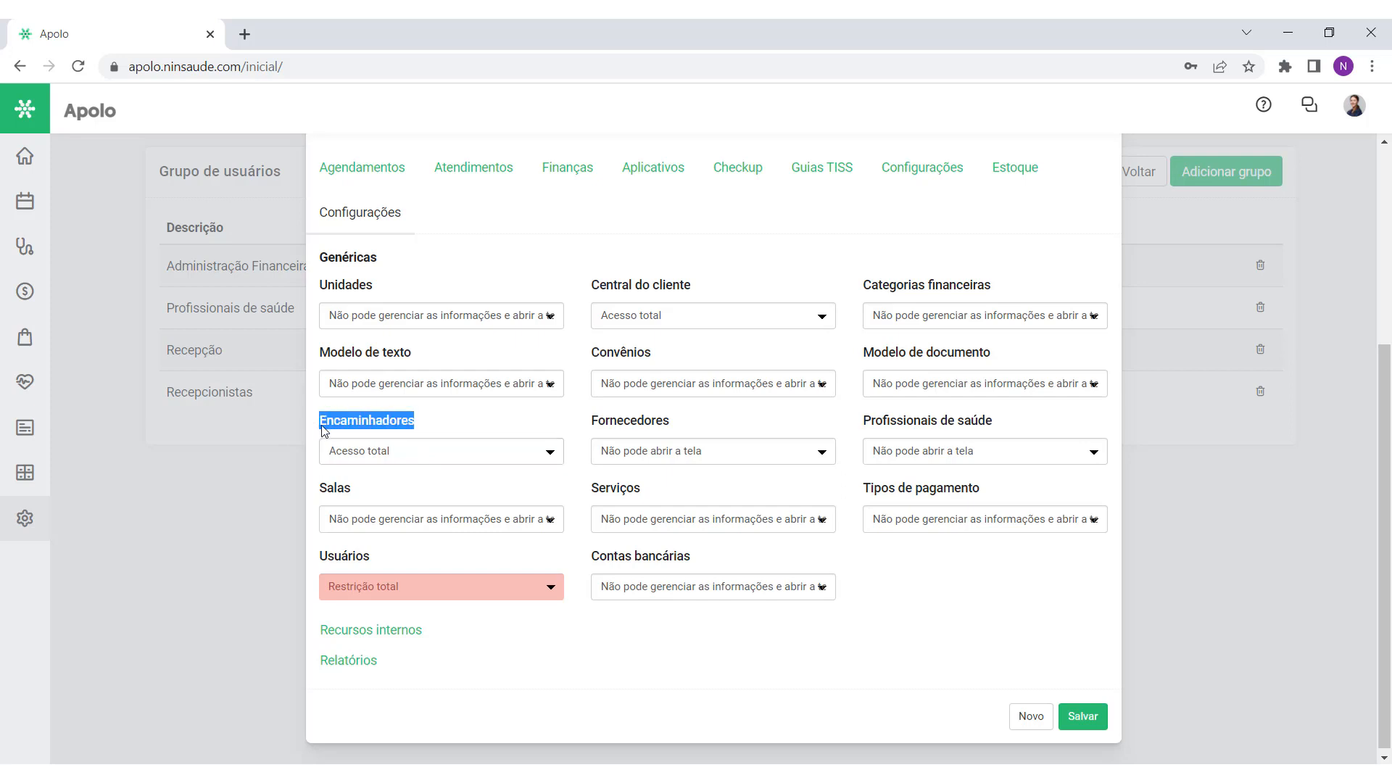
{"action": "left_click", "coordinate": [448, 428]}
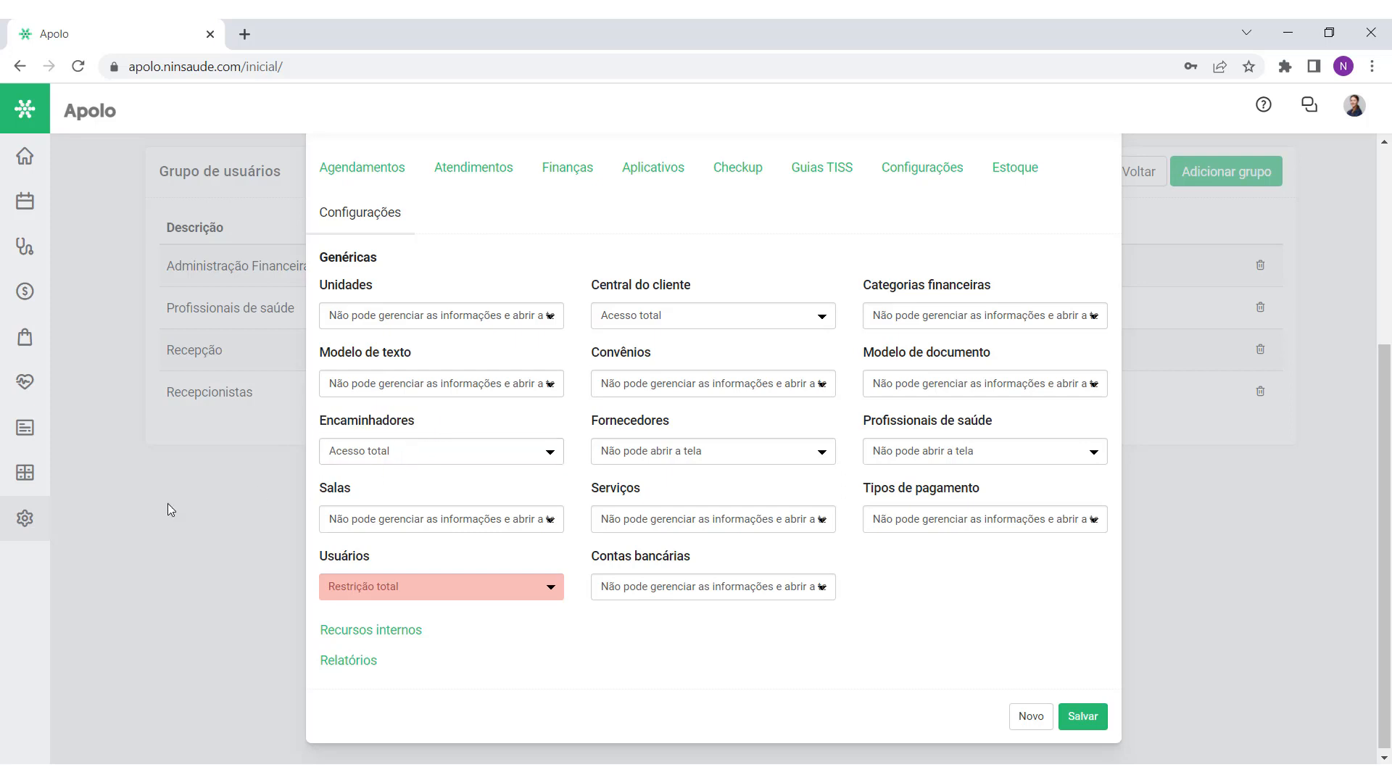
{"action": "mouse_move", "coordinate": [22, 521]}
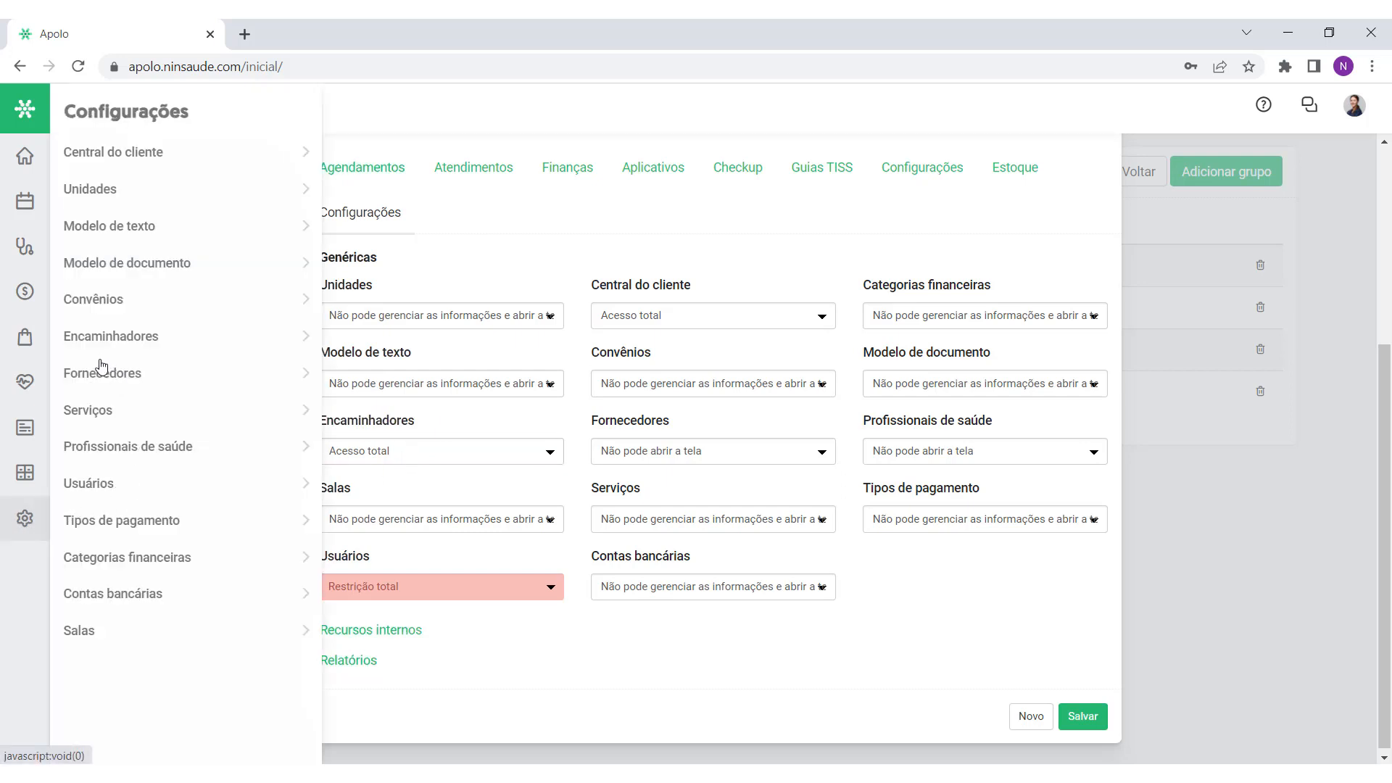
{"action": "left_click", "coordinate": [131, 342]}
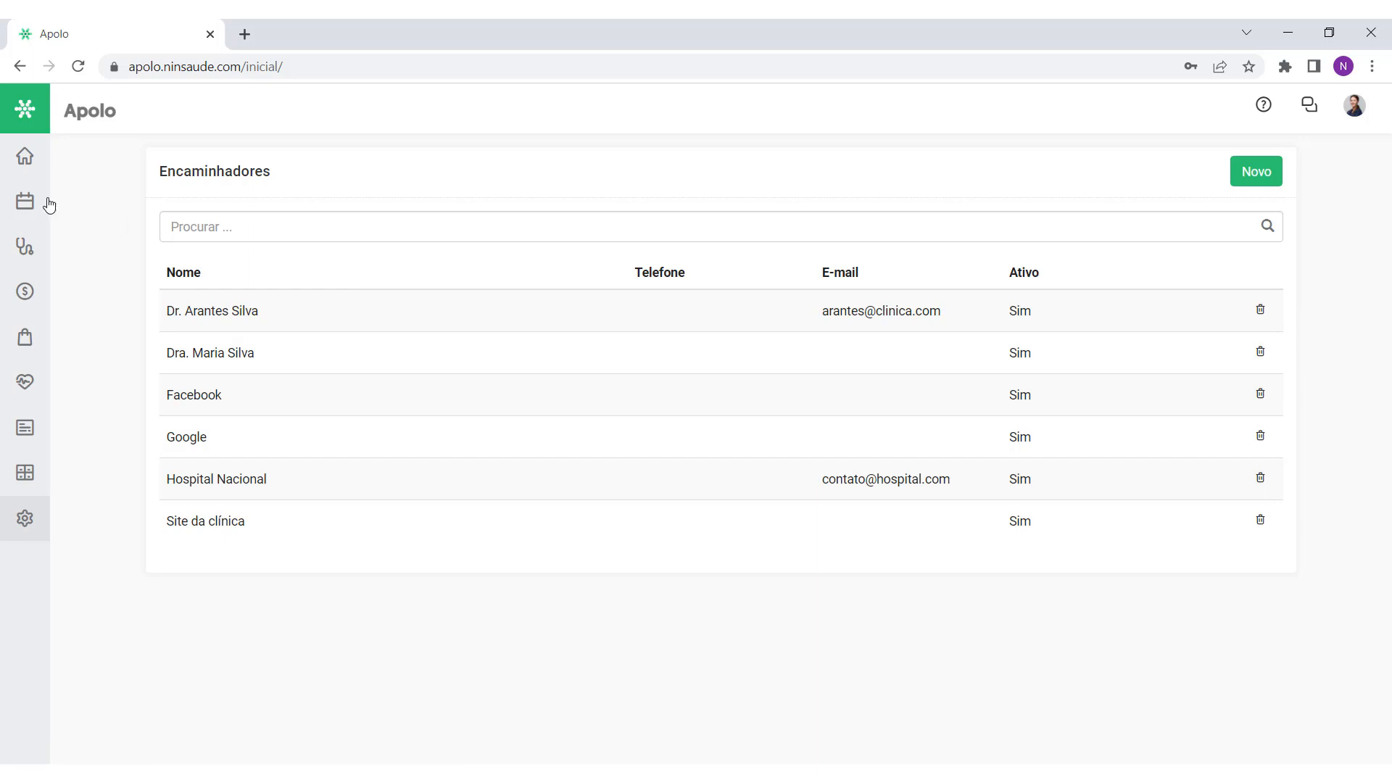
{"action": "mouse_move", "coordinate": [23, 533]}
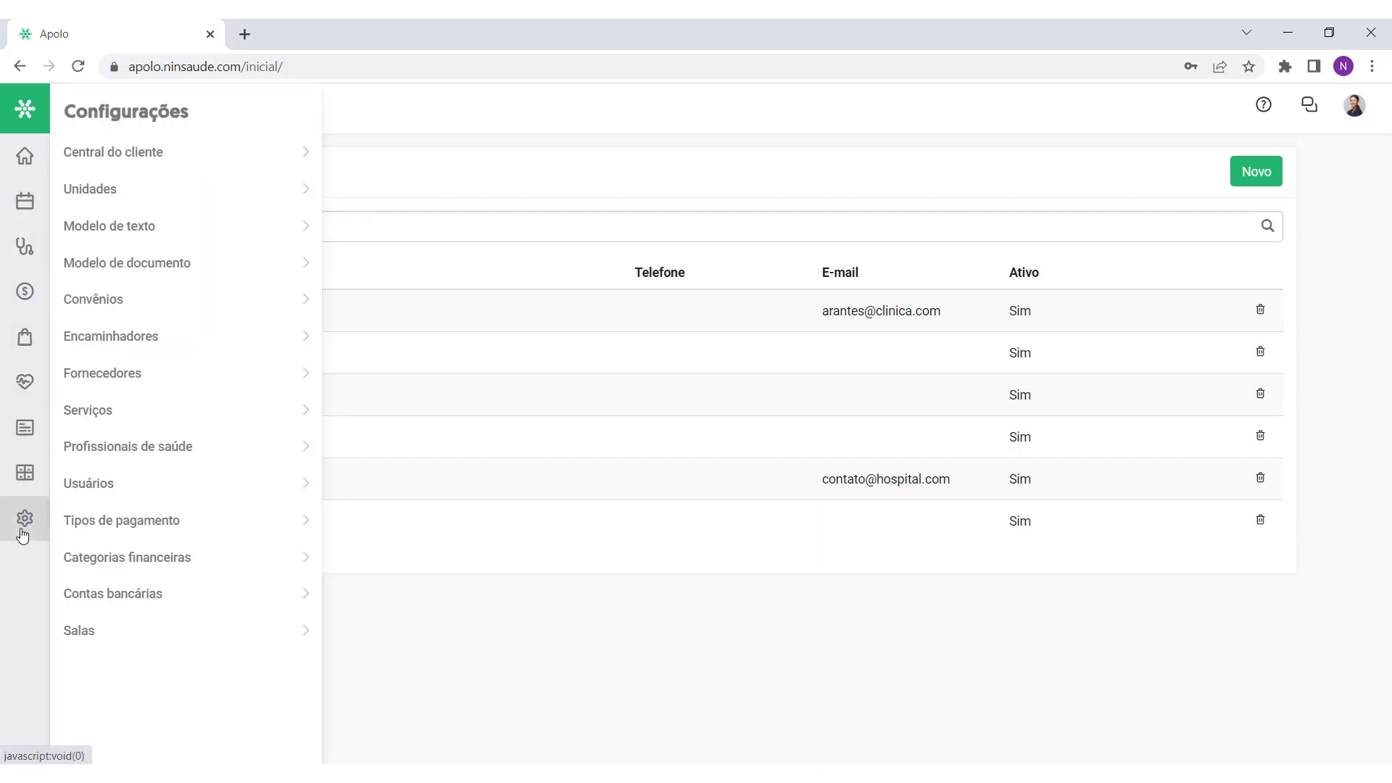
{"action": "left_click", "coordinate": [95, 488]}
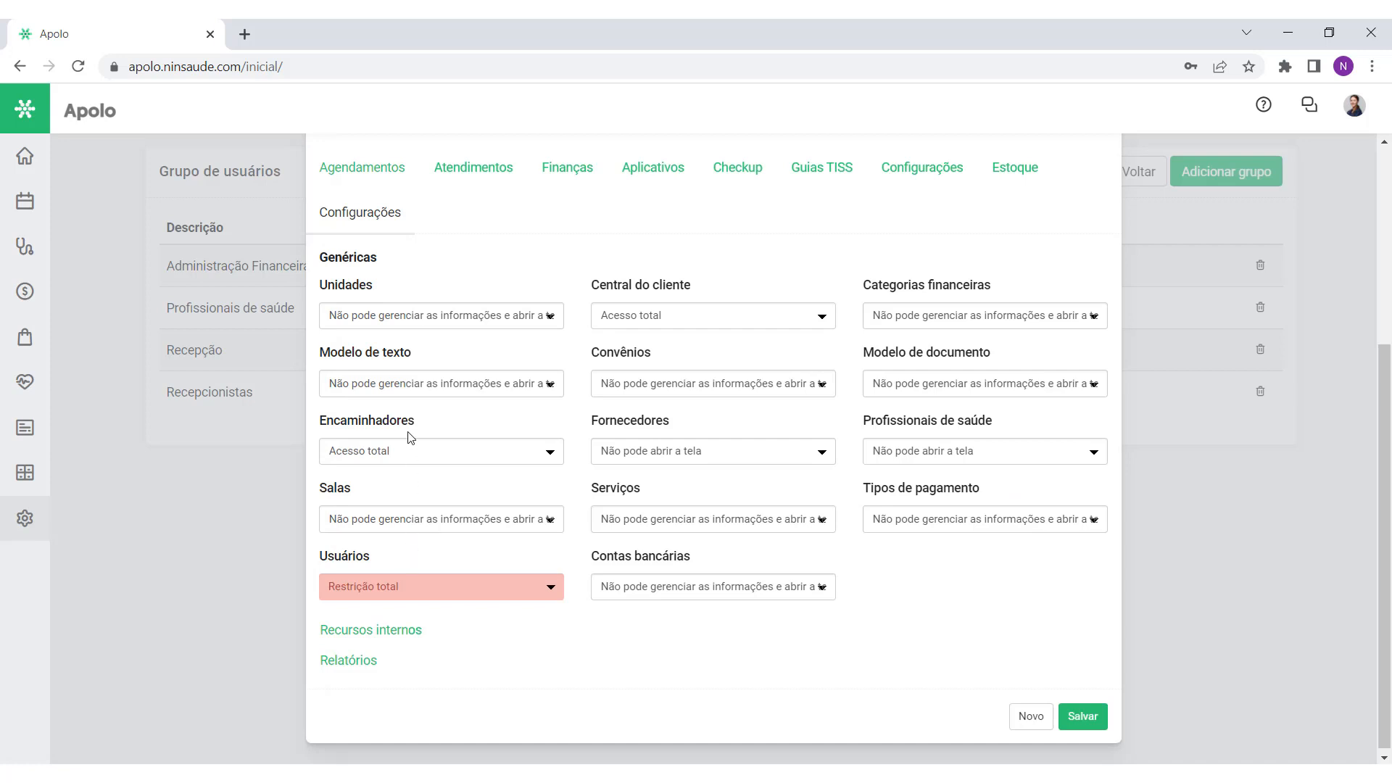
Step: Set Encaminhadores to Restrição total and bring up the agenda calendar
{"action": "left_click", "coordinate": [400, 451]}
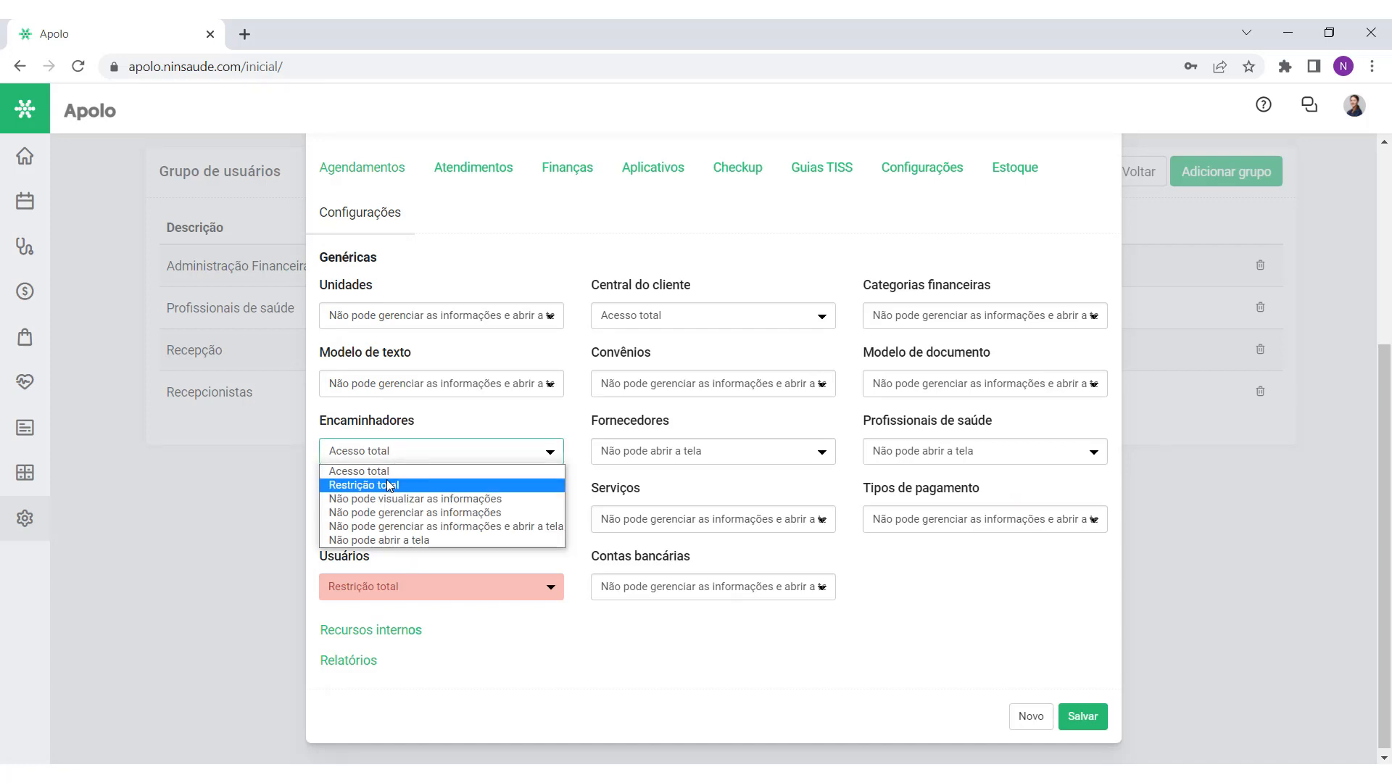
{"action": "left_click", "coordinate": [389, 484]}
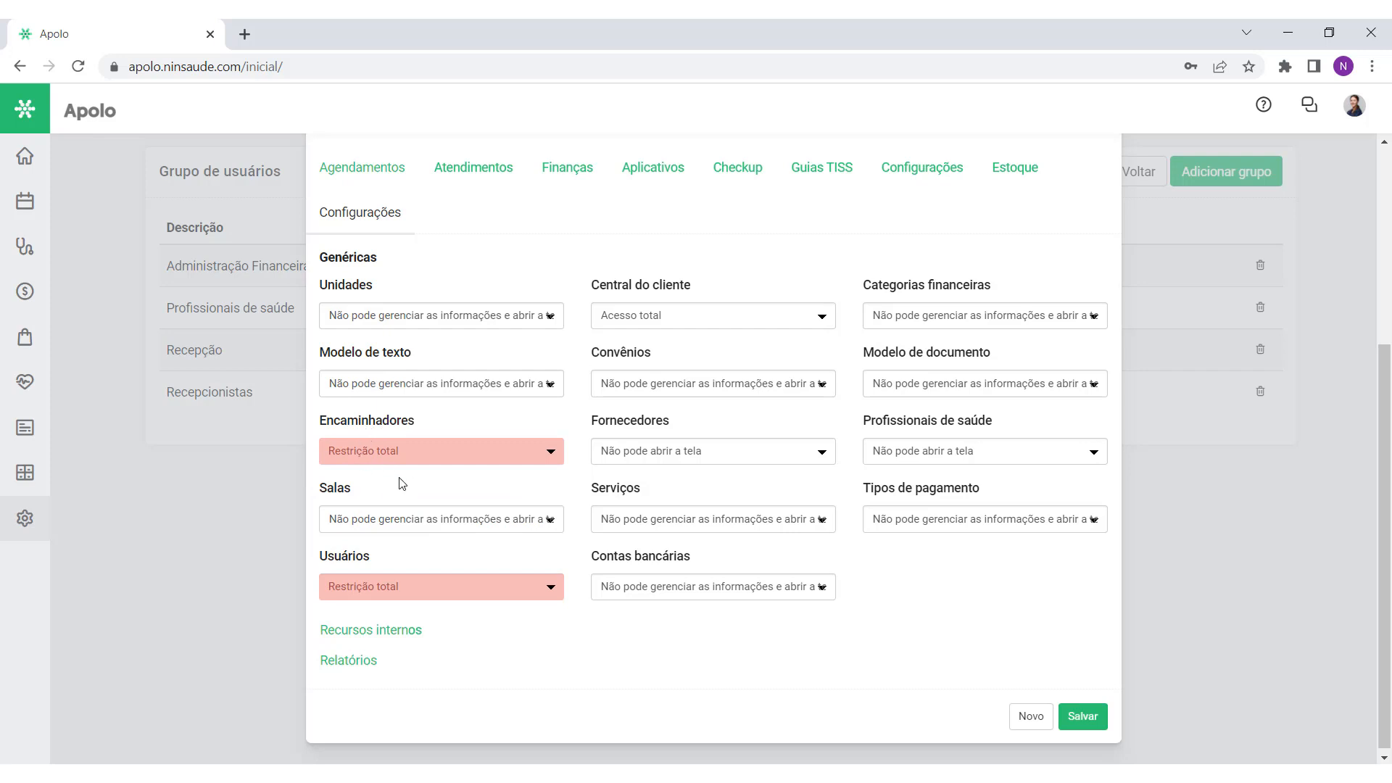
{"action": "mouse_move", "coordinate": [24, 523]}
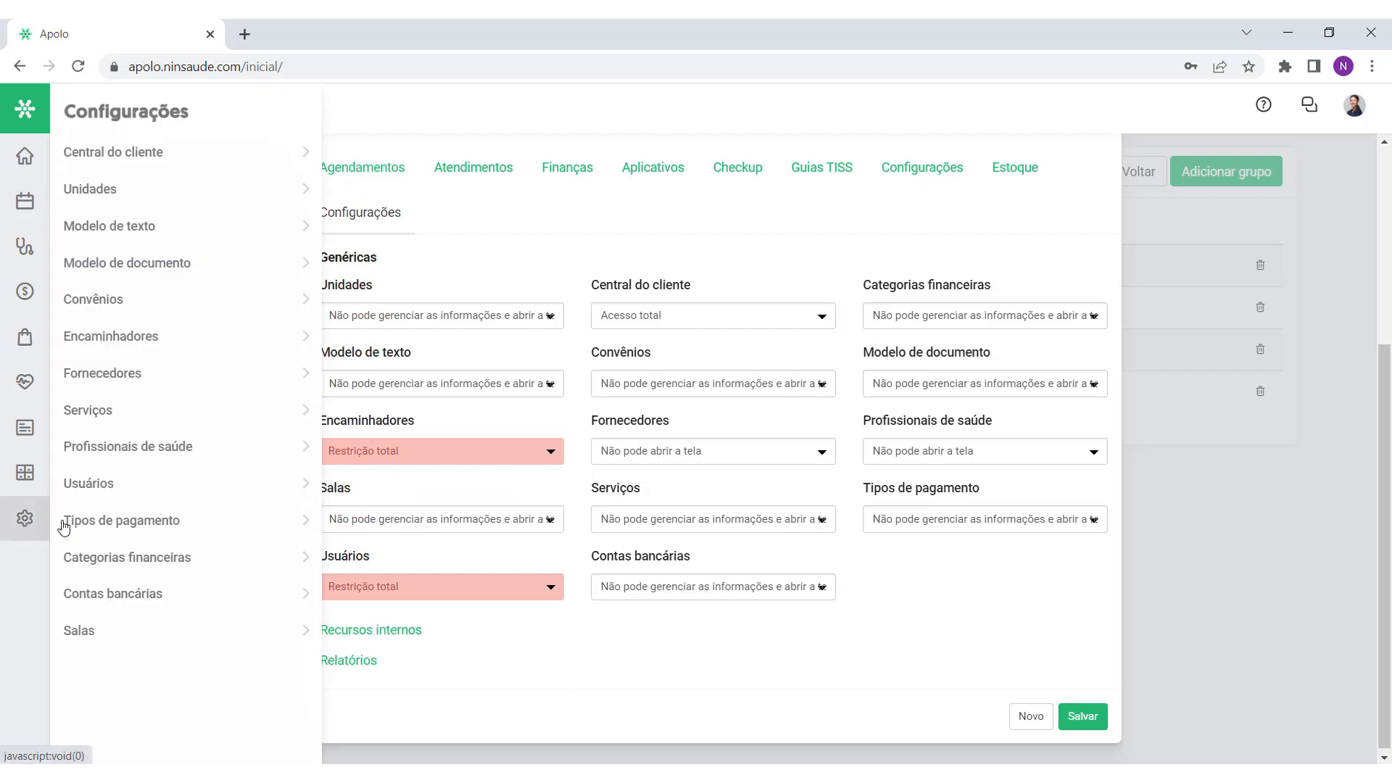
{"action": "left_click", "coordinate": [145, 338]}
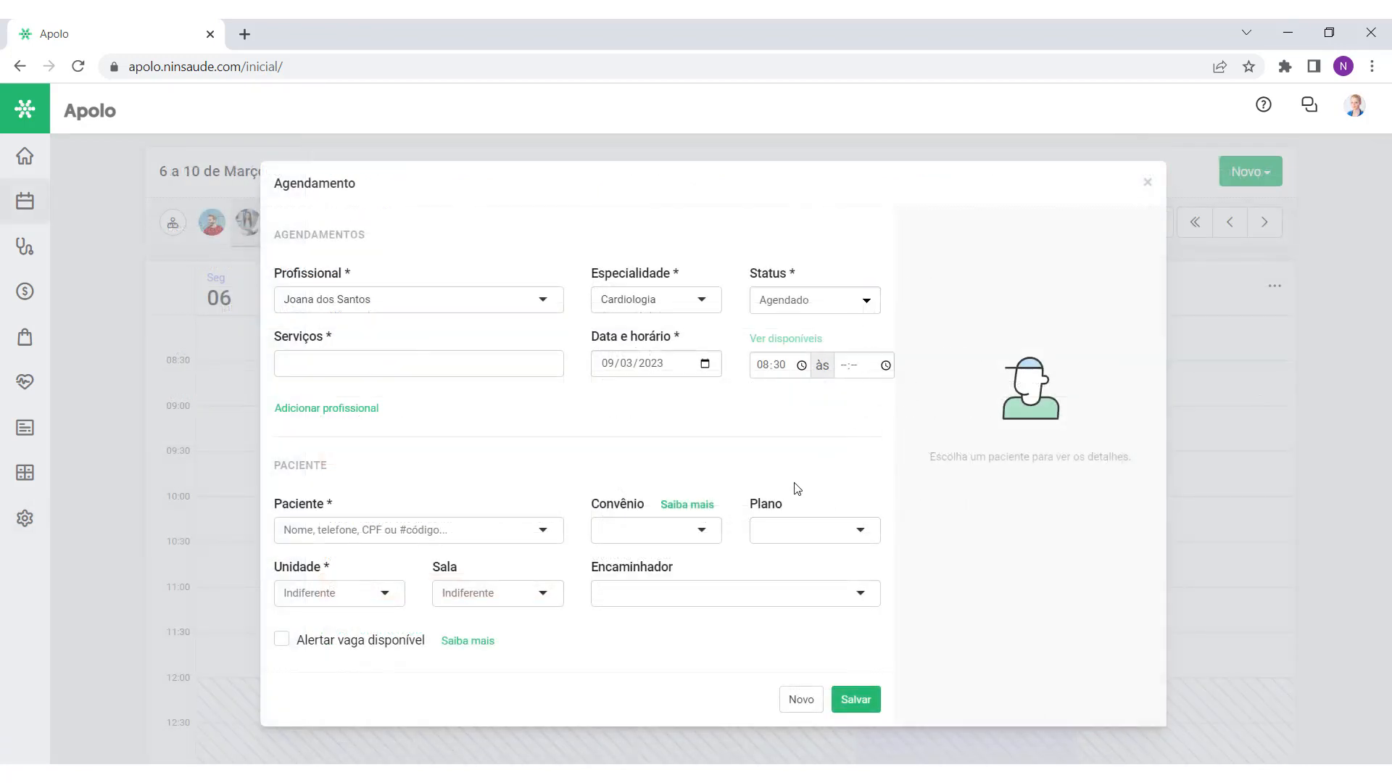
Step: Try registering new referrer 'dra' from the appointment form and see the no-access error
{"action": "left_click", "coordinate": [627, 605]}
{"action": "type", "text": "dra michele"}
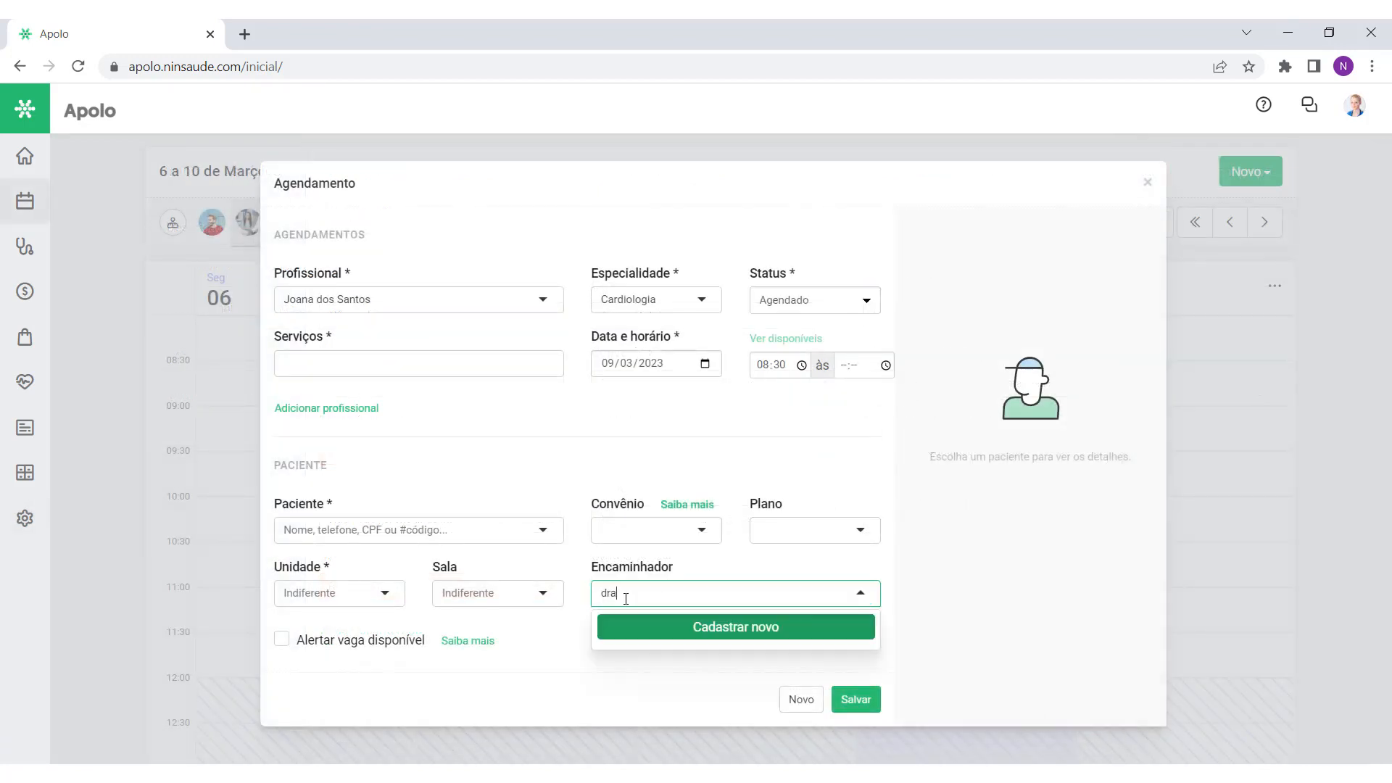
{"action": "left_click", "coordinate": [721, 628]}
{"action": "left_click_drag", "start_coordinate": [534, 111], "coordinate": [916, 131]}
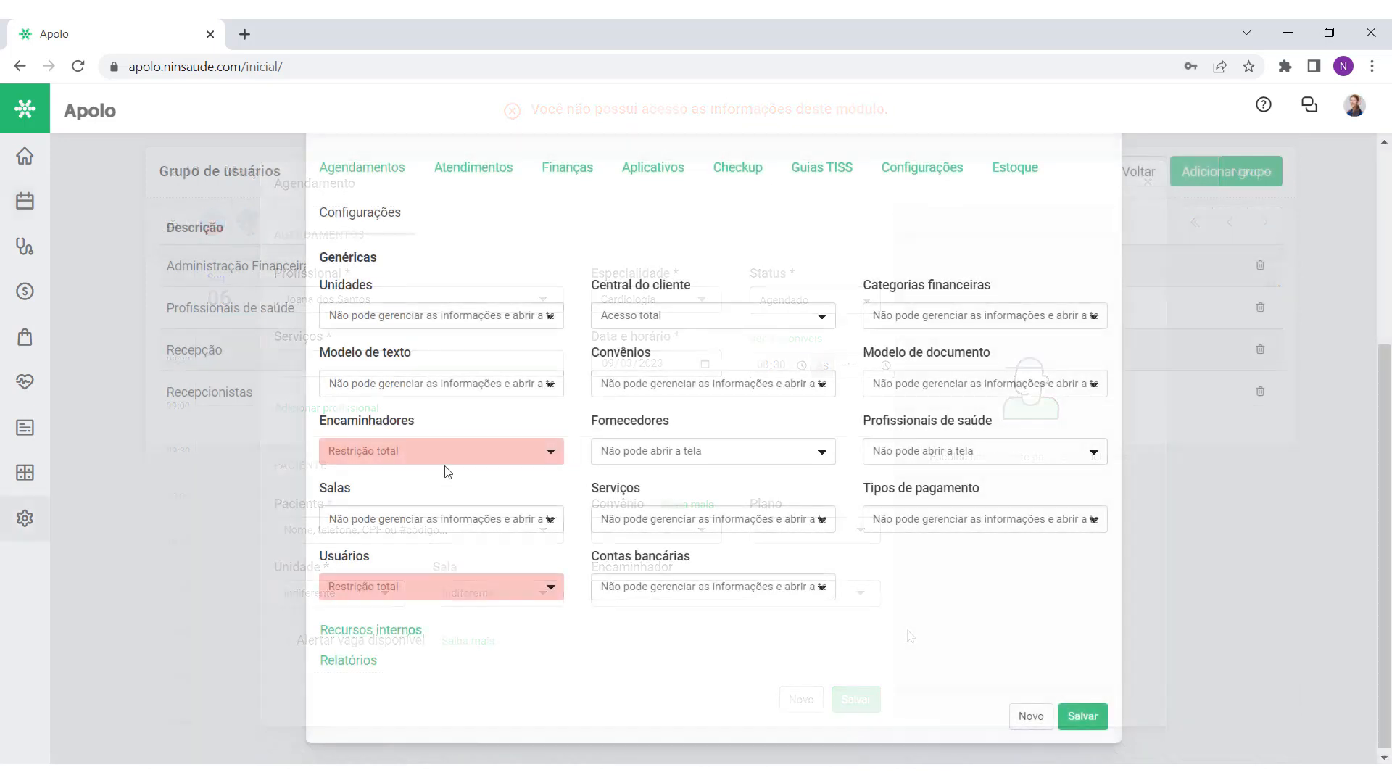
{"action": "left_click", "coordinate": [446, 458]}
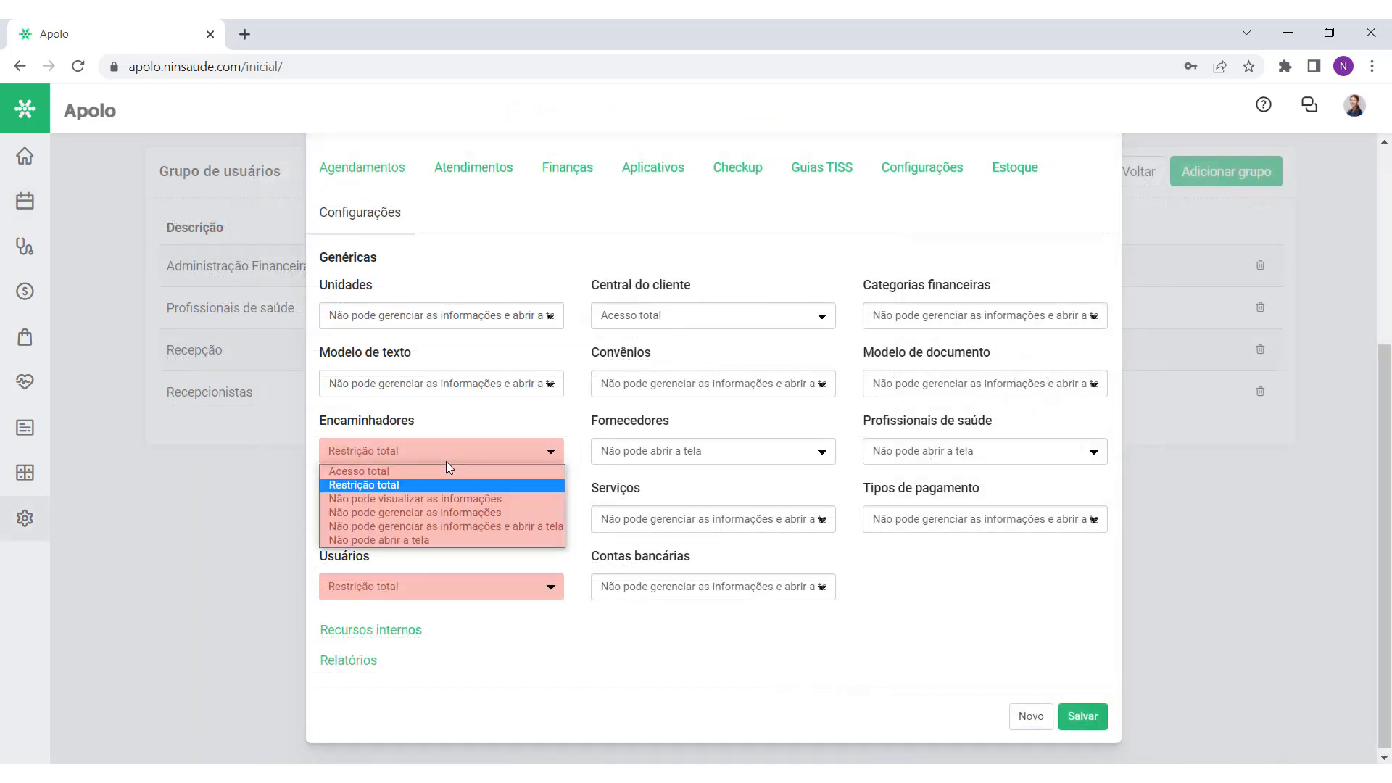
{"action": "left_click", "coordinate": [454, 499]}
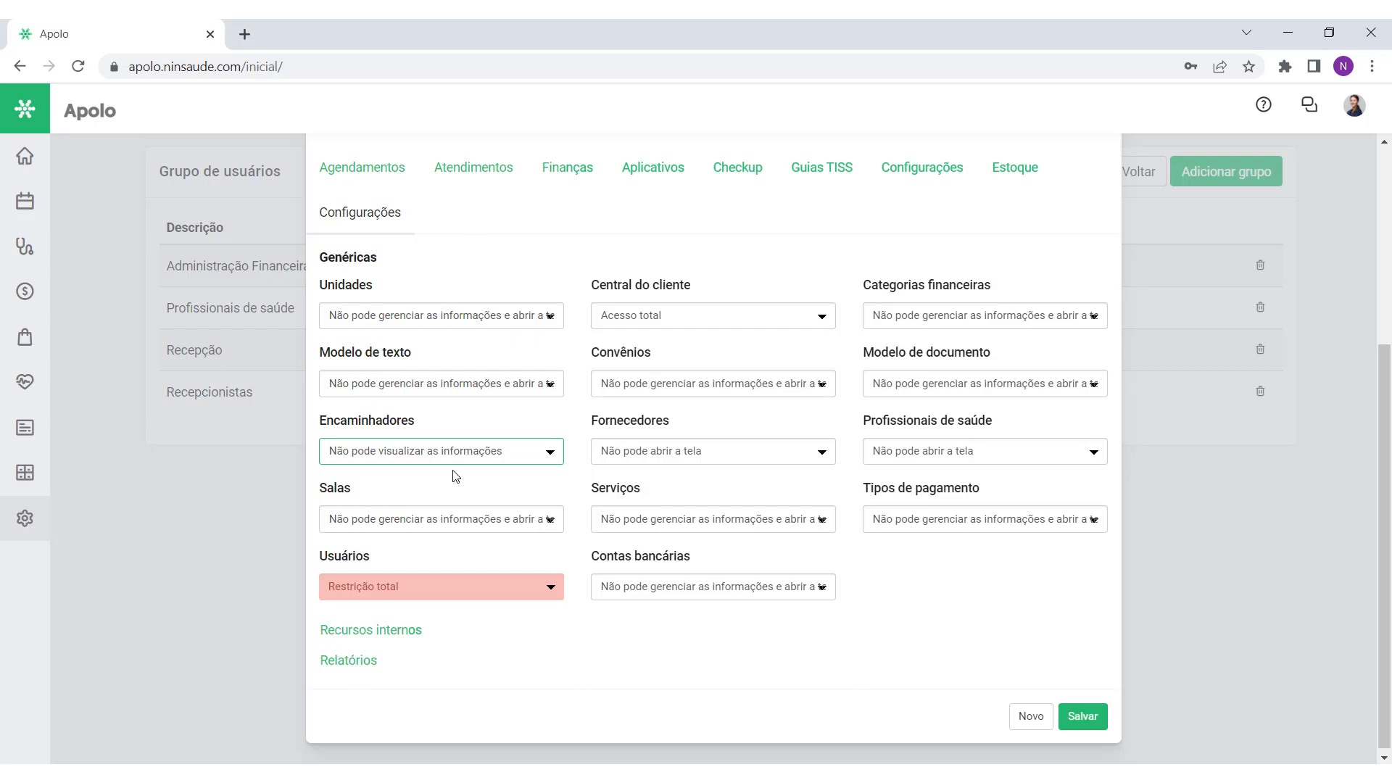
{"action": "left_click", "coordinate": [33, 516]}
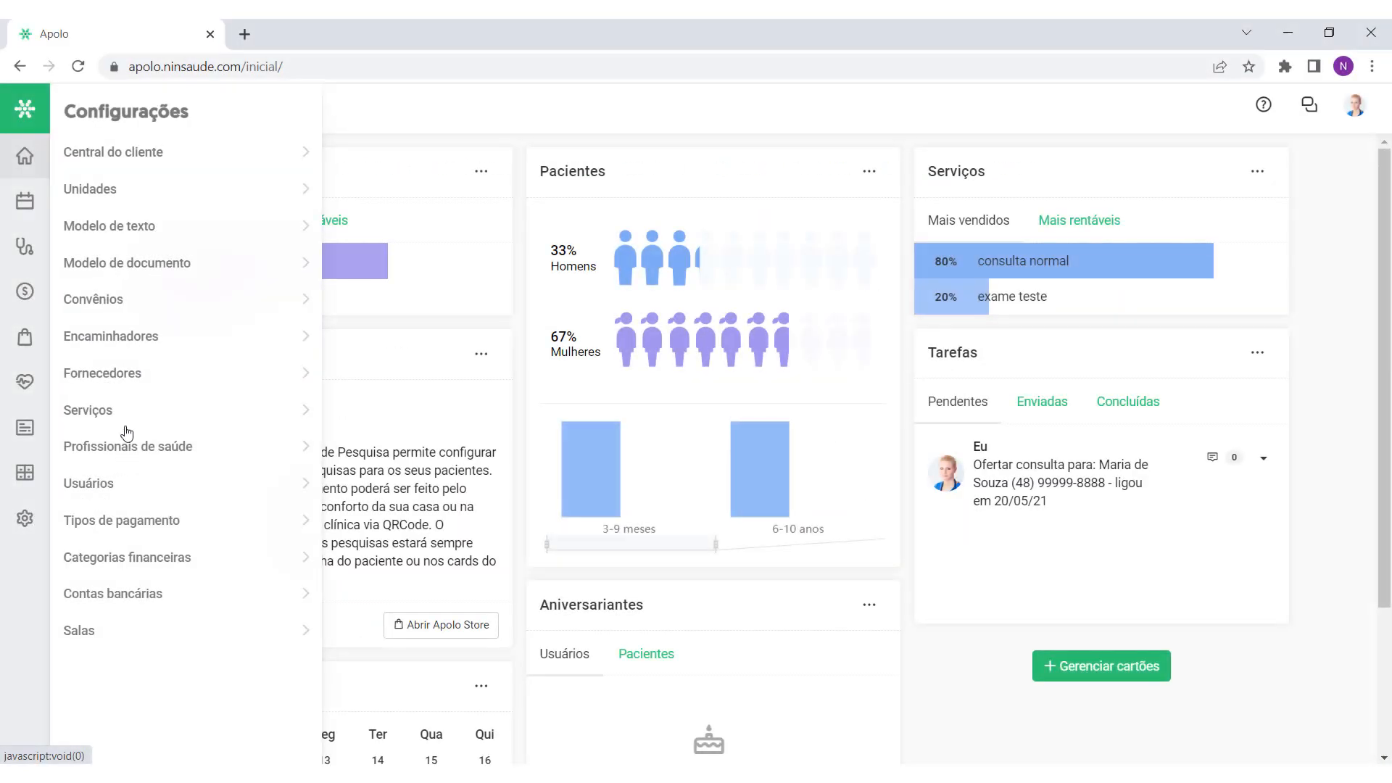
{"action": "left_click", "coordinate": [142, 343]}
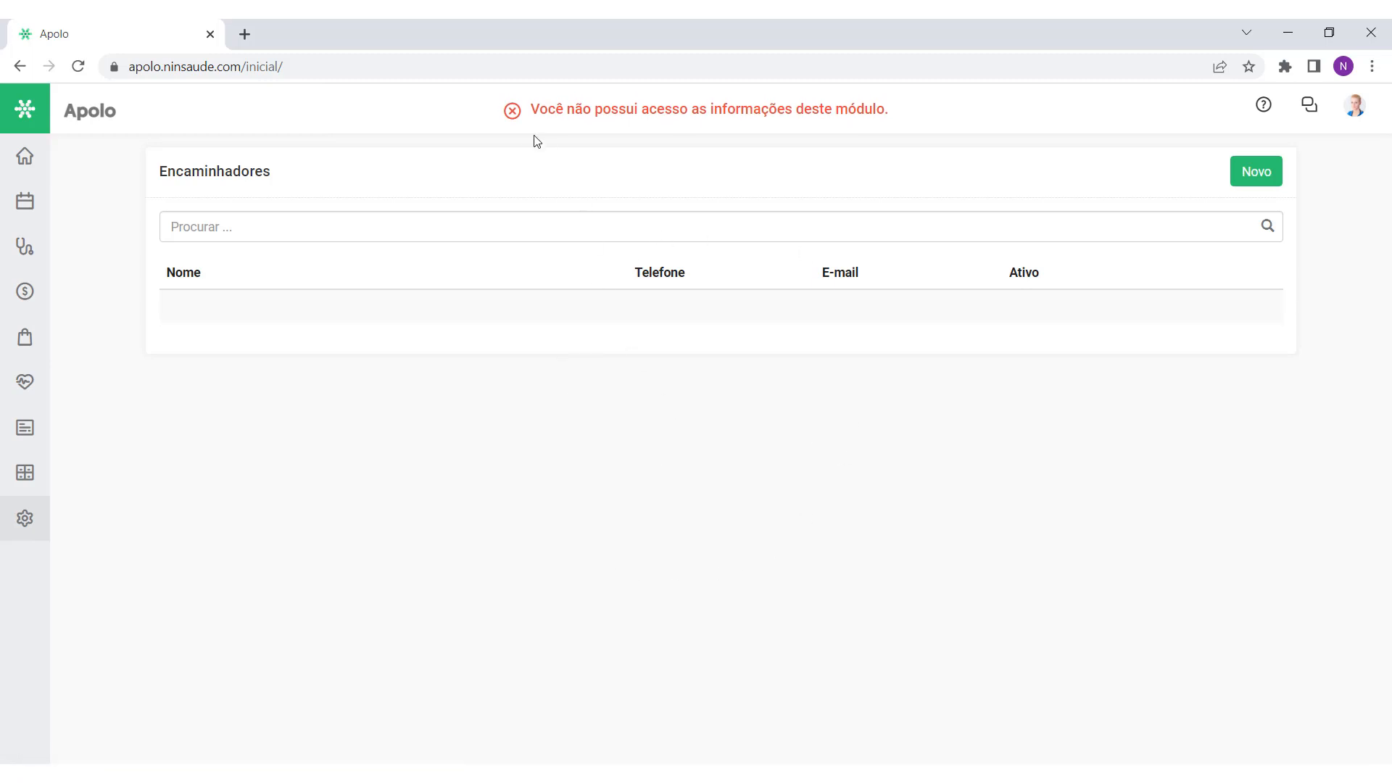
{"action": "left_click_drag", "start_coordinate": [528, 113], "coordinate": [891, 124]}
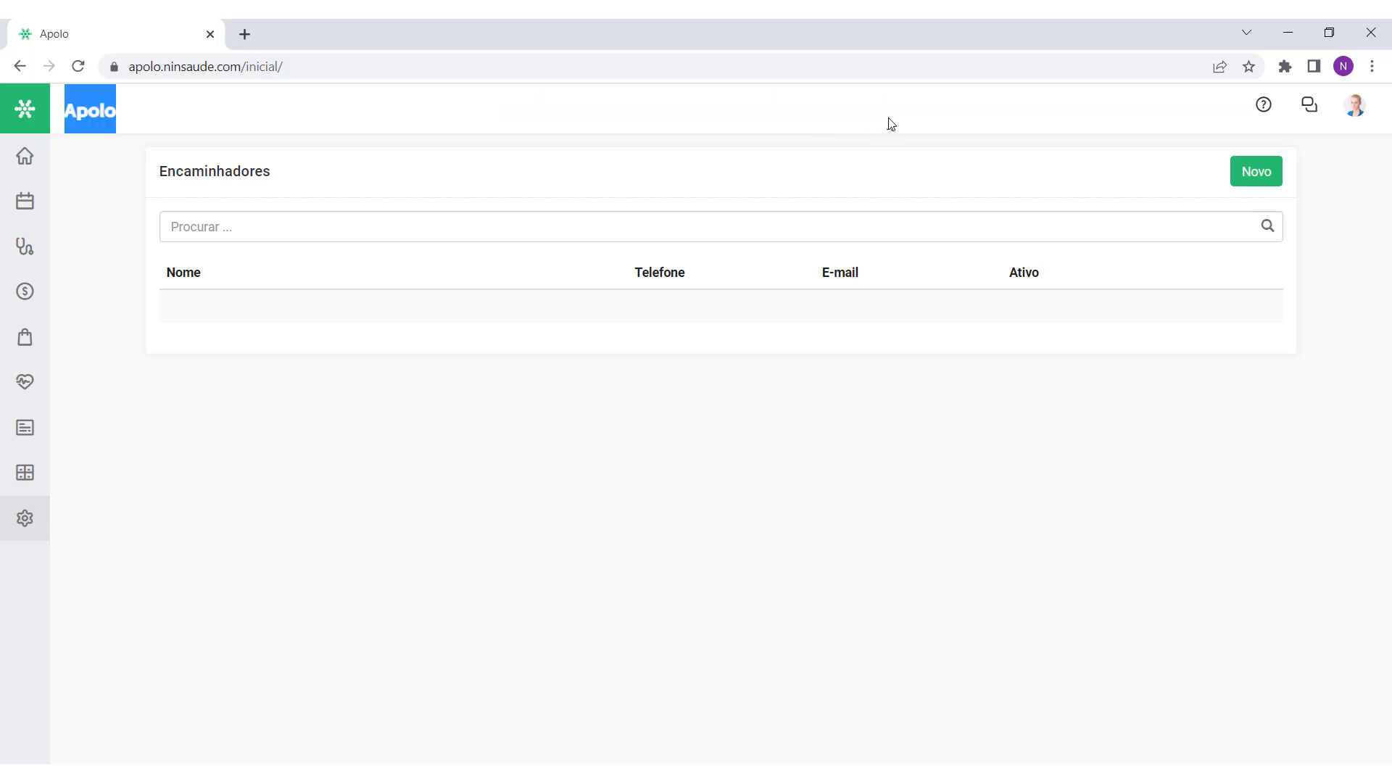
{"action": "left_click", "coordinate": [891, 124]}
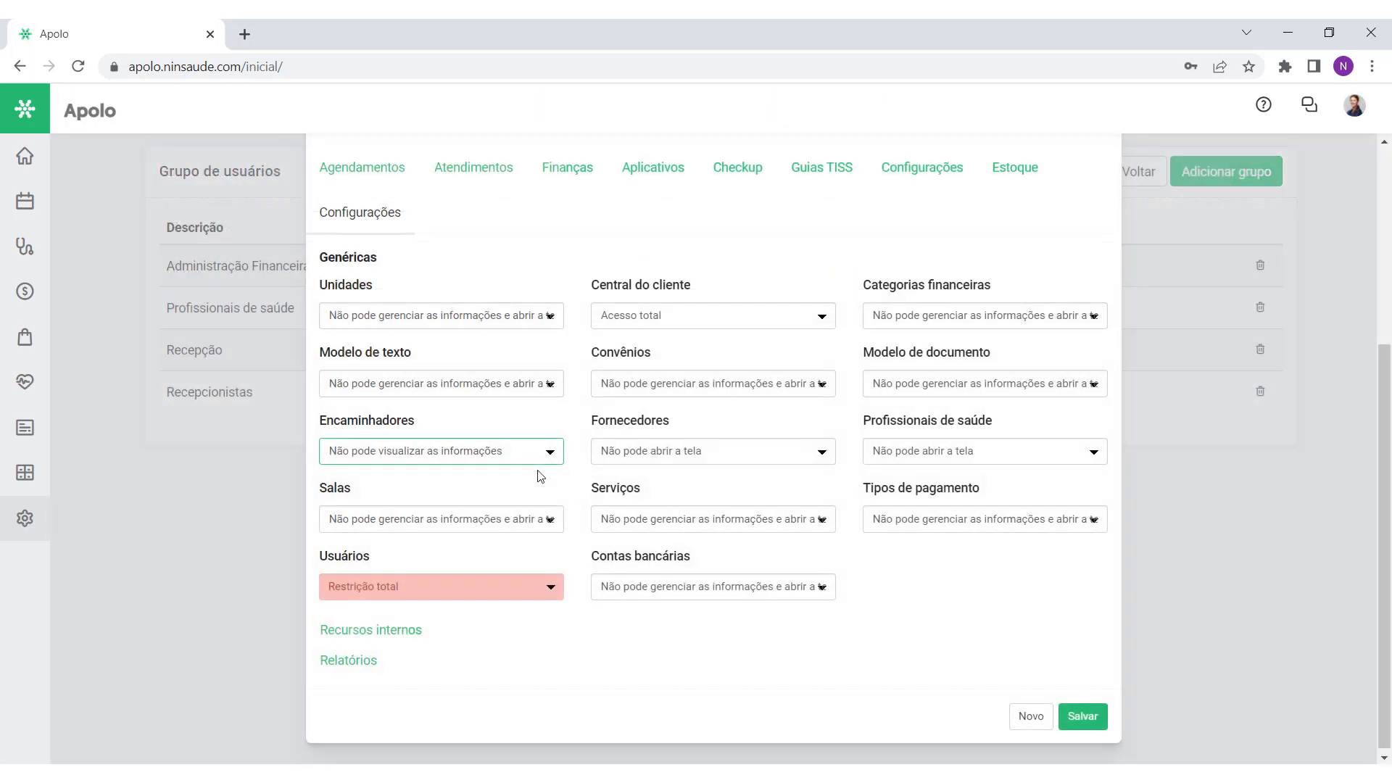
Step: Set Encaminhadores to 'Não pode gerenciar as informações'
{"action": "left_click", "coordinate": [533, 466]}
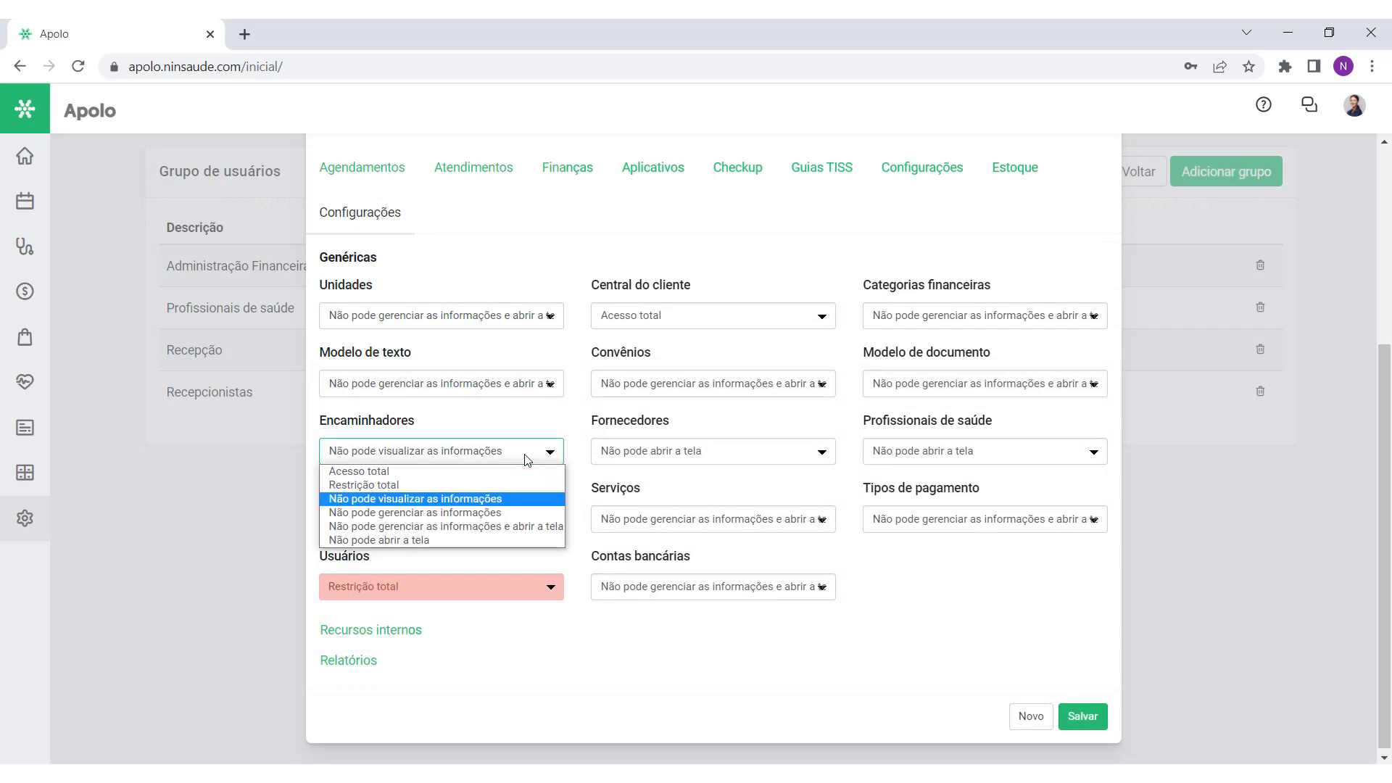
{"action": "left_click", "coordinate": [464, 519]}
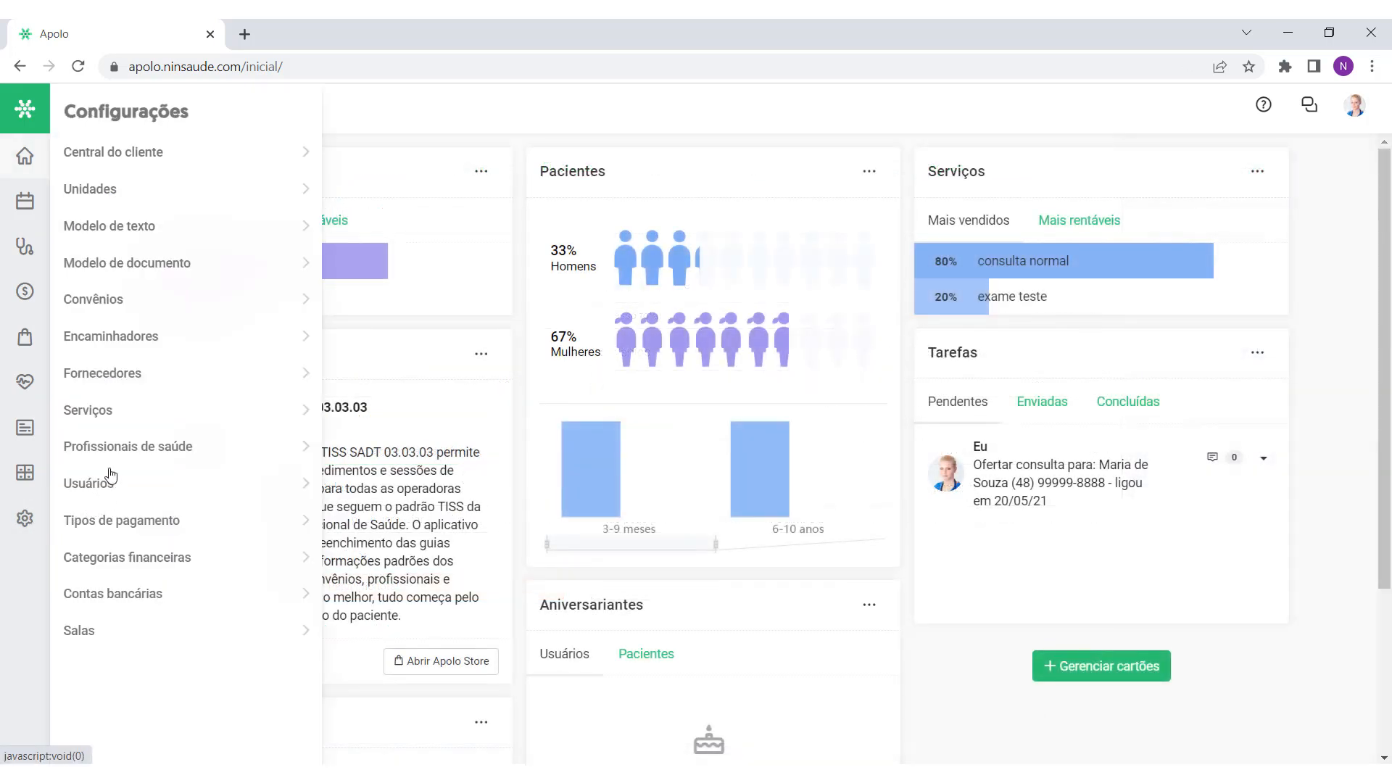
{"action": "left_click", "coordinate": [132, 337]}
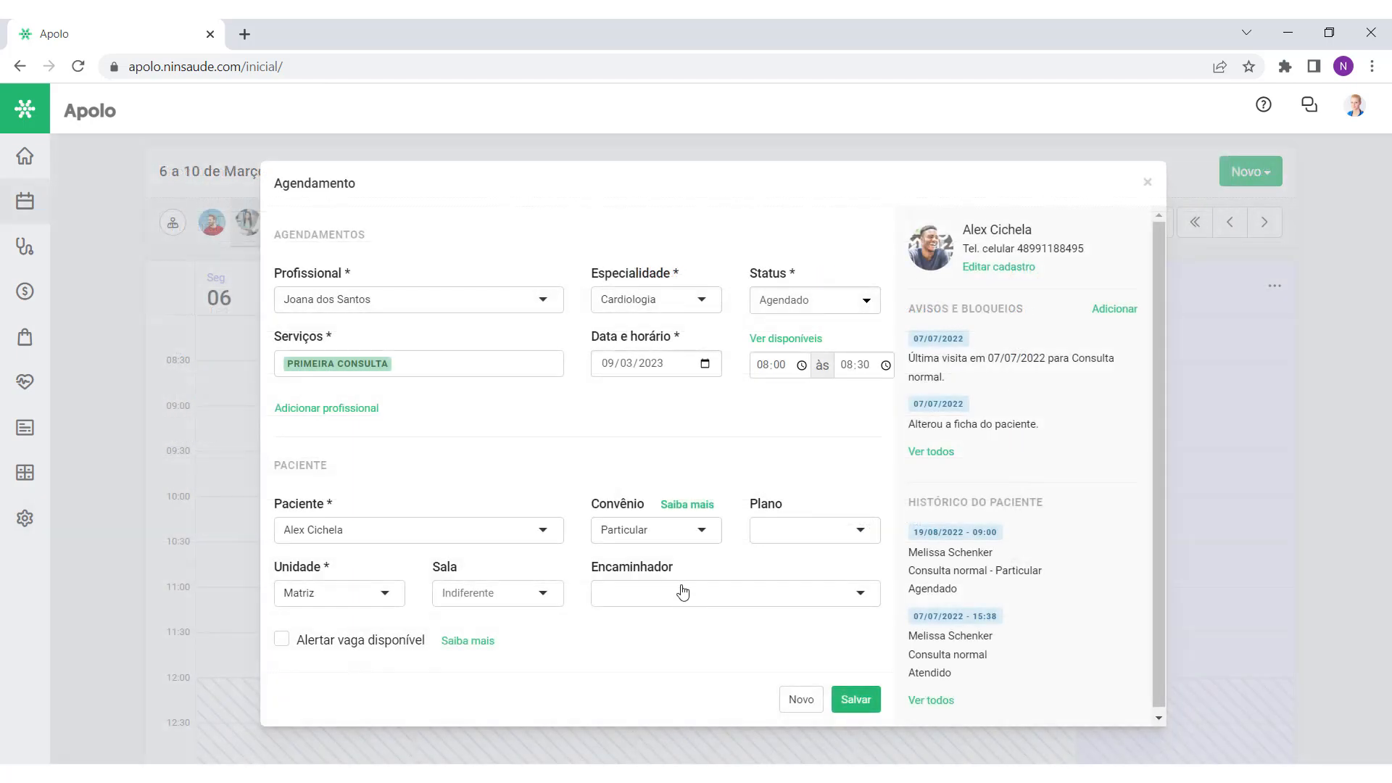
Step: Pick an existing referrer for the appointment and save it
{"action": "left_click", "coordinate": [682, 591]}
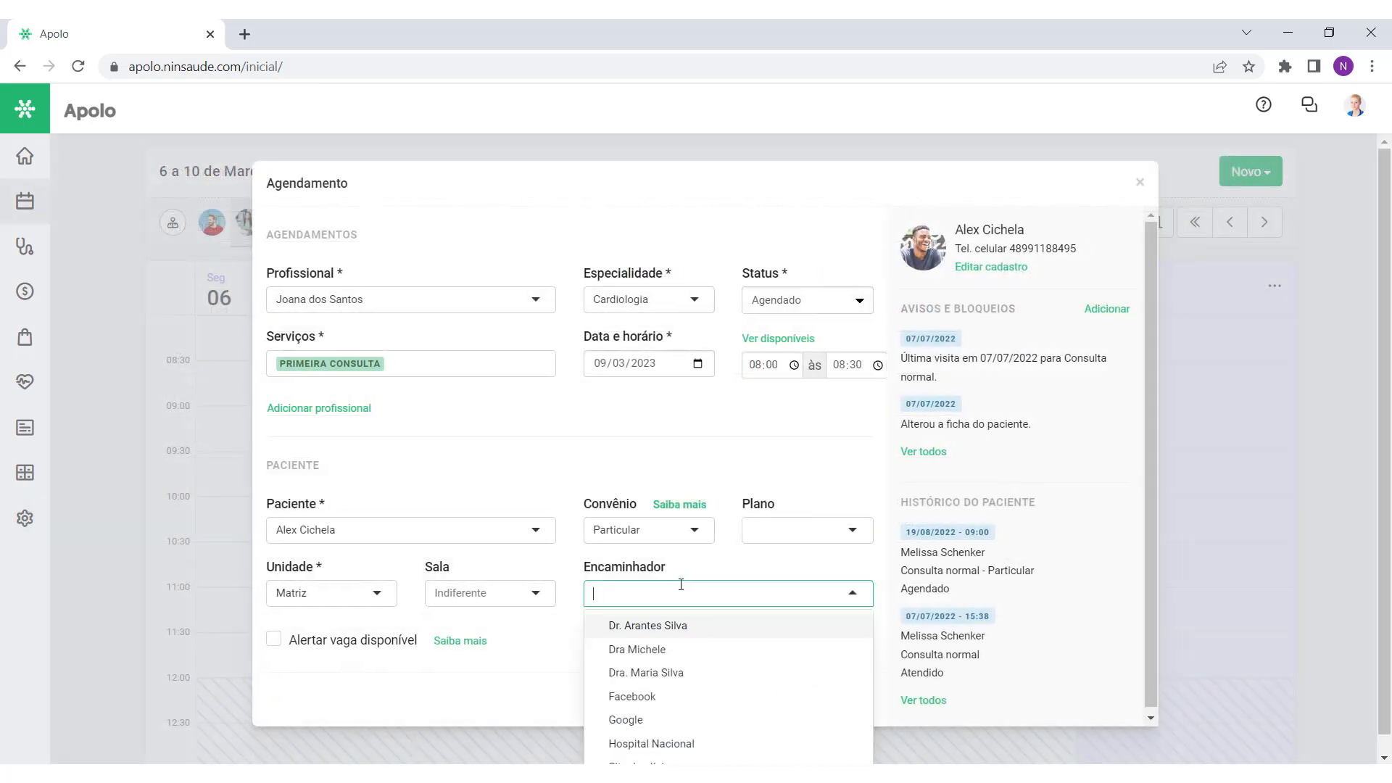
{"action": "left_click", "coordinate": [673, 651]}
{"action": "left_click", "coordinate": [856, 700]}
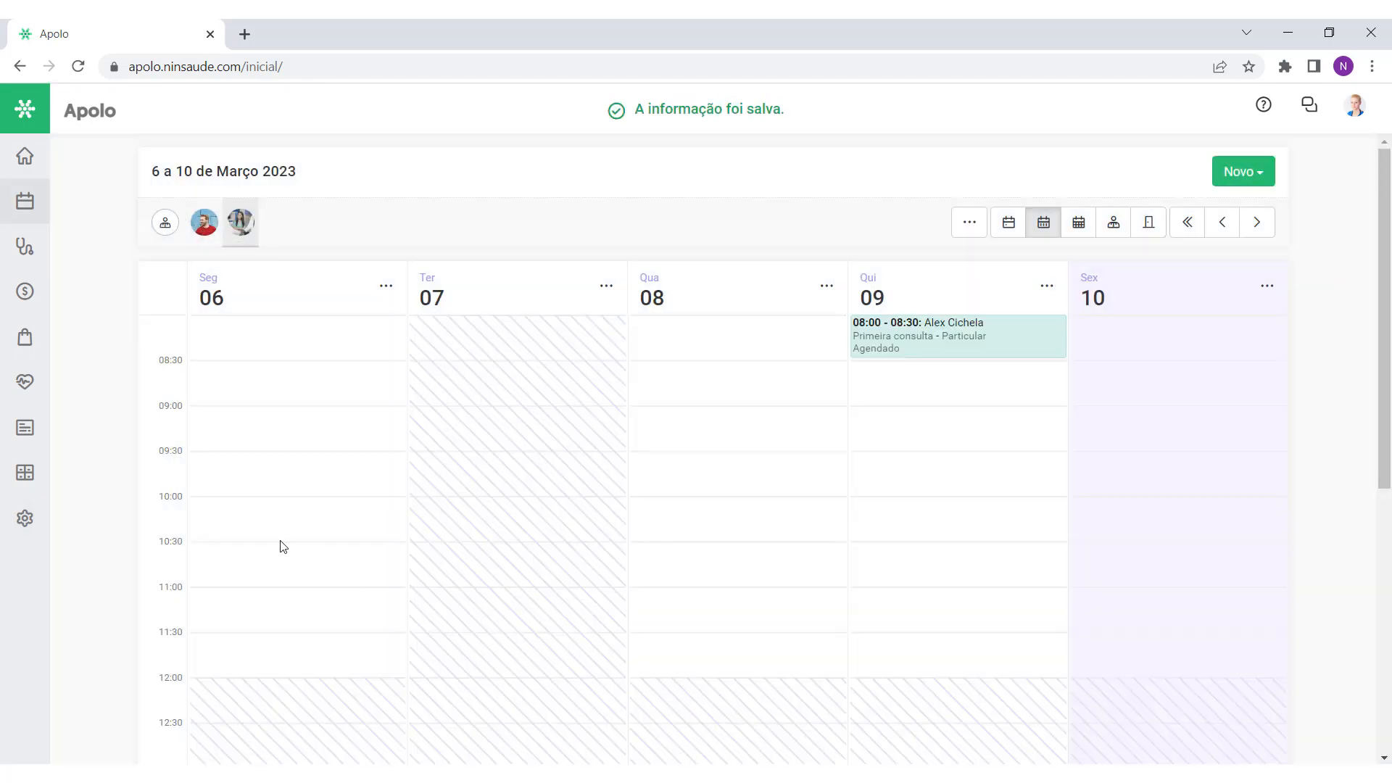
Step: Try saving a new referrer named 'Teste' from the Encaminhadores page
{"action": "left_click", "coordinate": [25, 517]}
{"action": "left_click", "coordinate": [138, 336]}
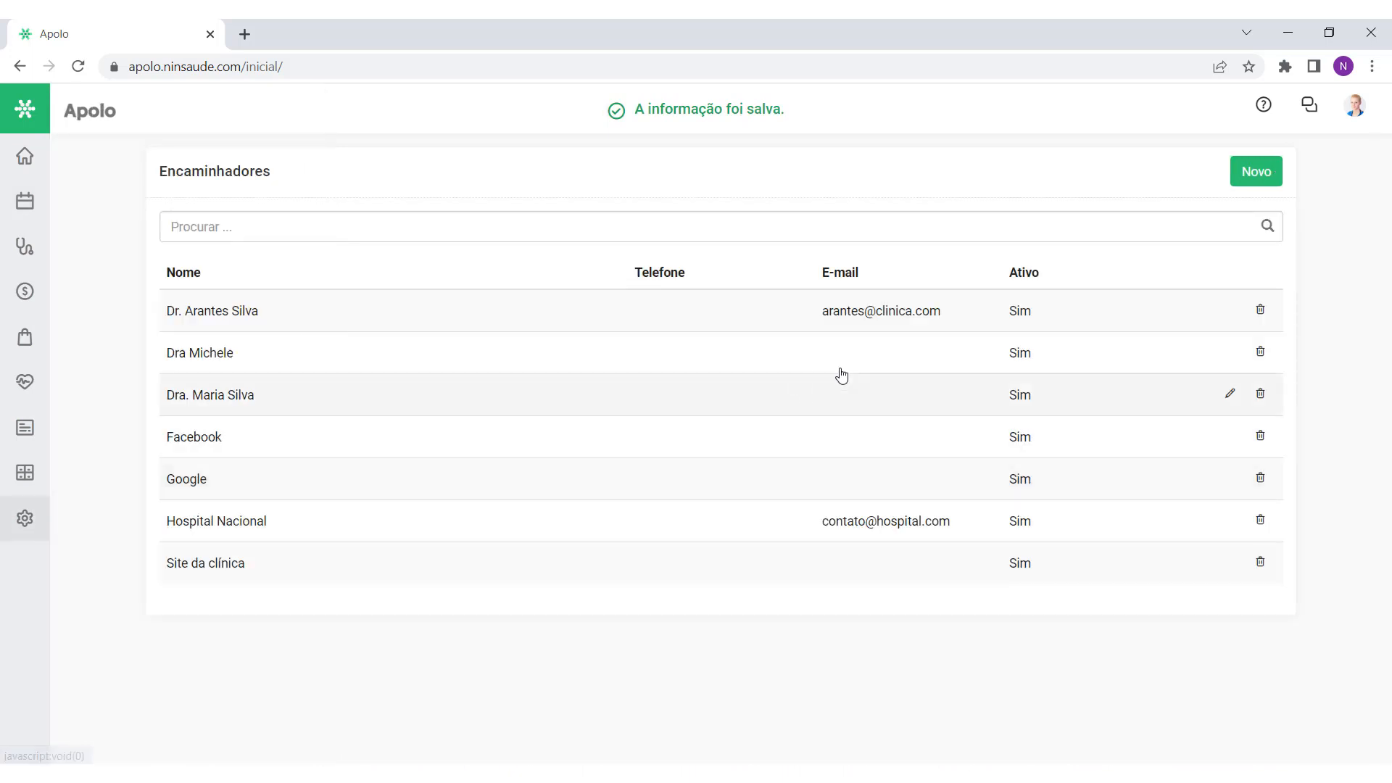
{"action": "left_click", "coordinate": [1260, 177]}
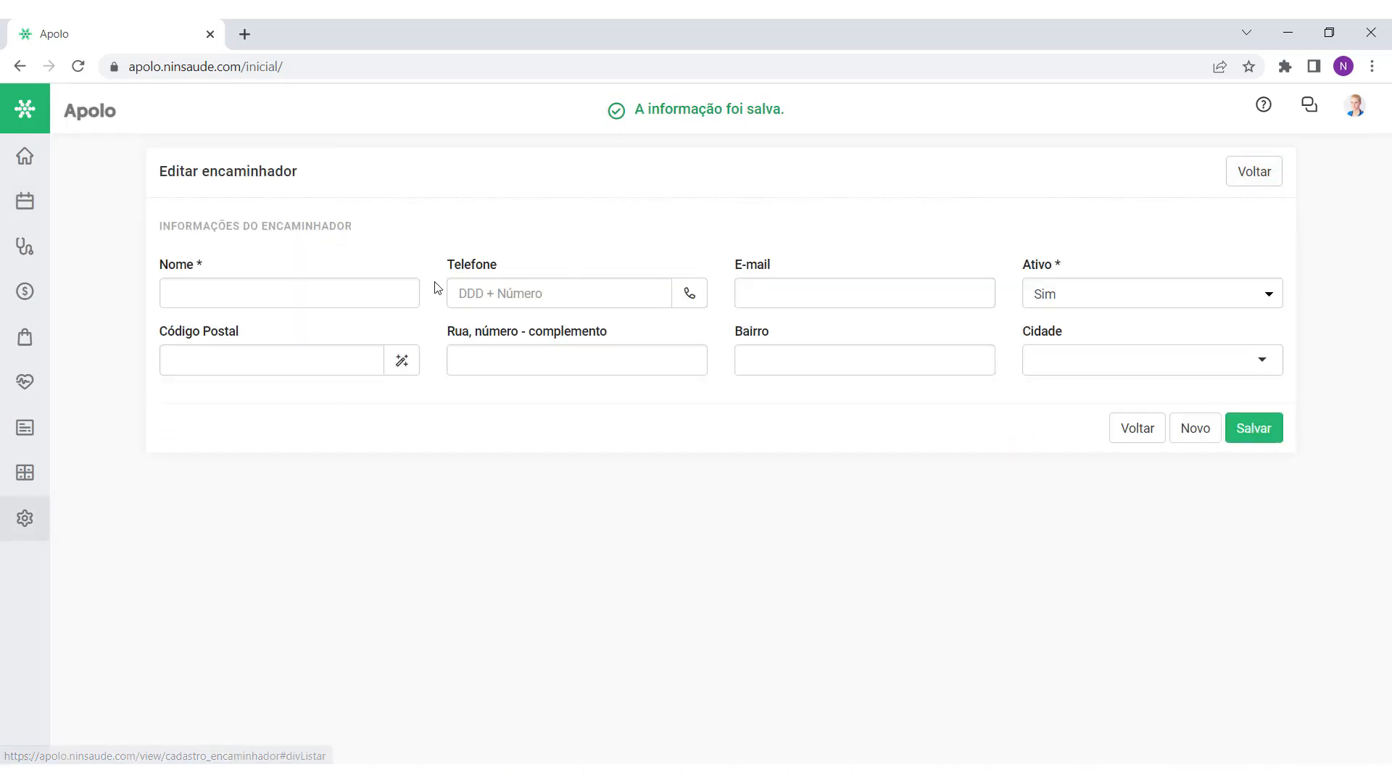
{"action": "left_click", "coordinate": [367, 294]}
{"action": "type", "text": "Teste"}
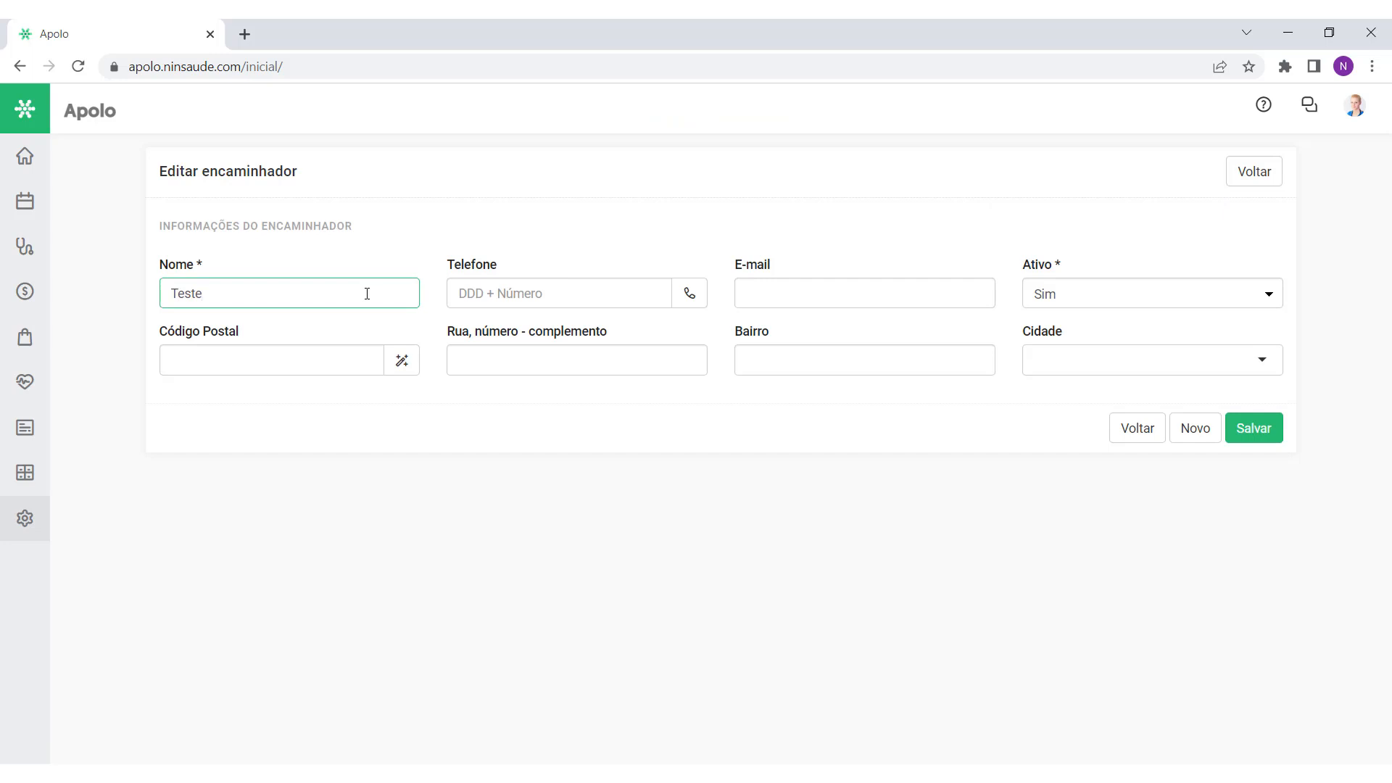
{"action": "left_click", "coordinate": [1243, 431]}
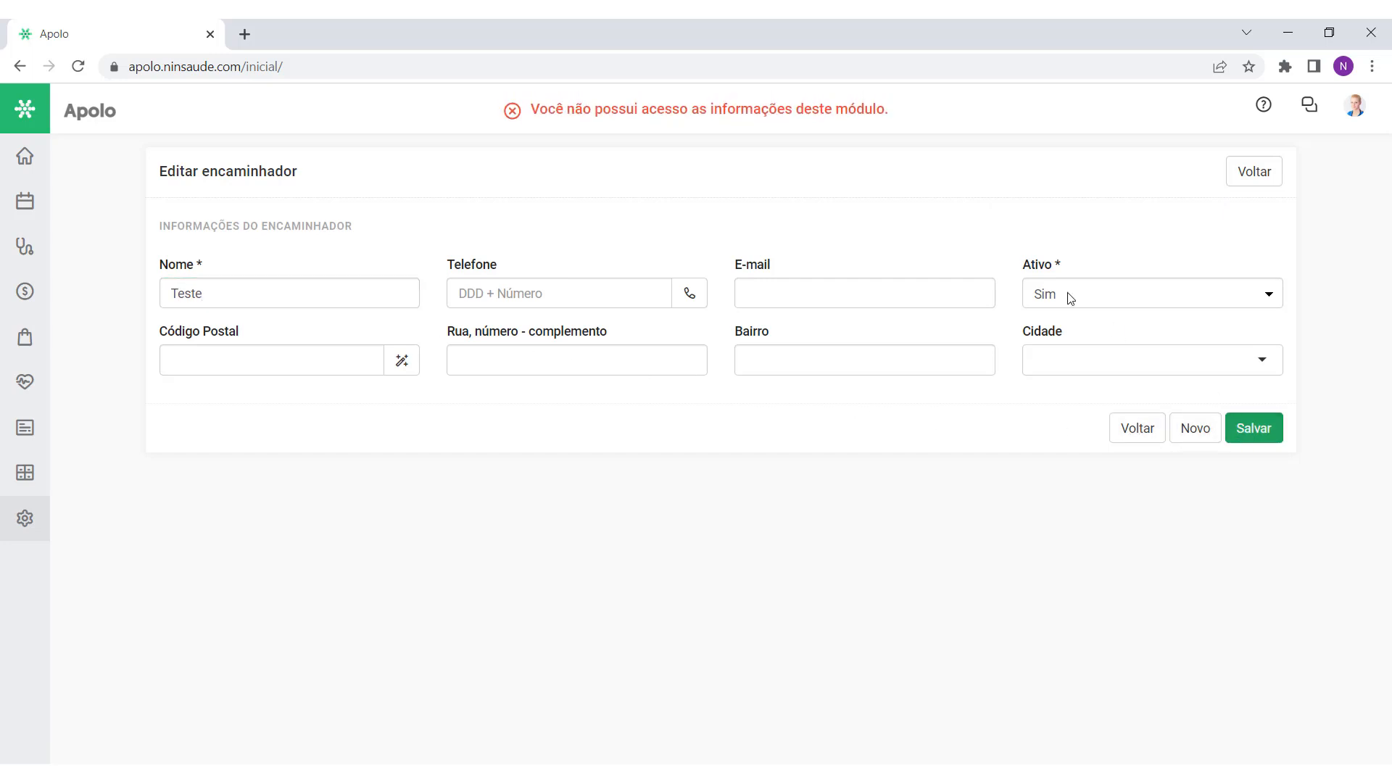
Step: Note the access-denied message and go back to the user group permissions
{"action": "left_click_drag", "start_coordinate": [892, 110], "coordinate": [528, 110]}
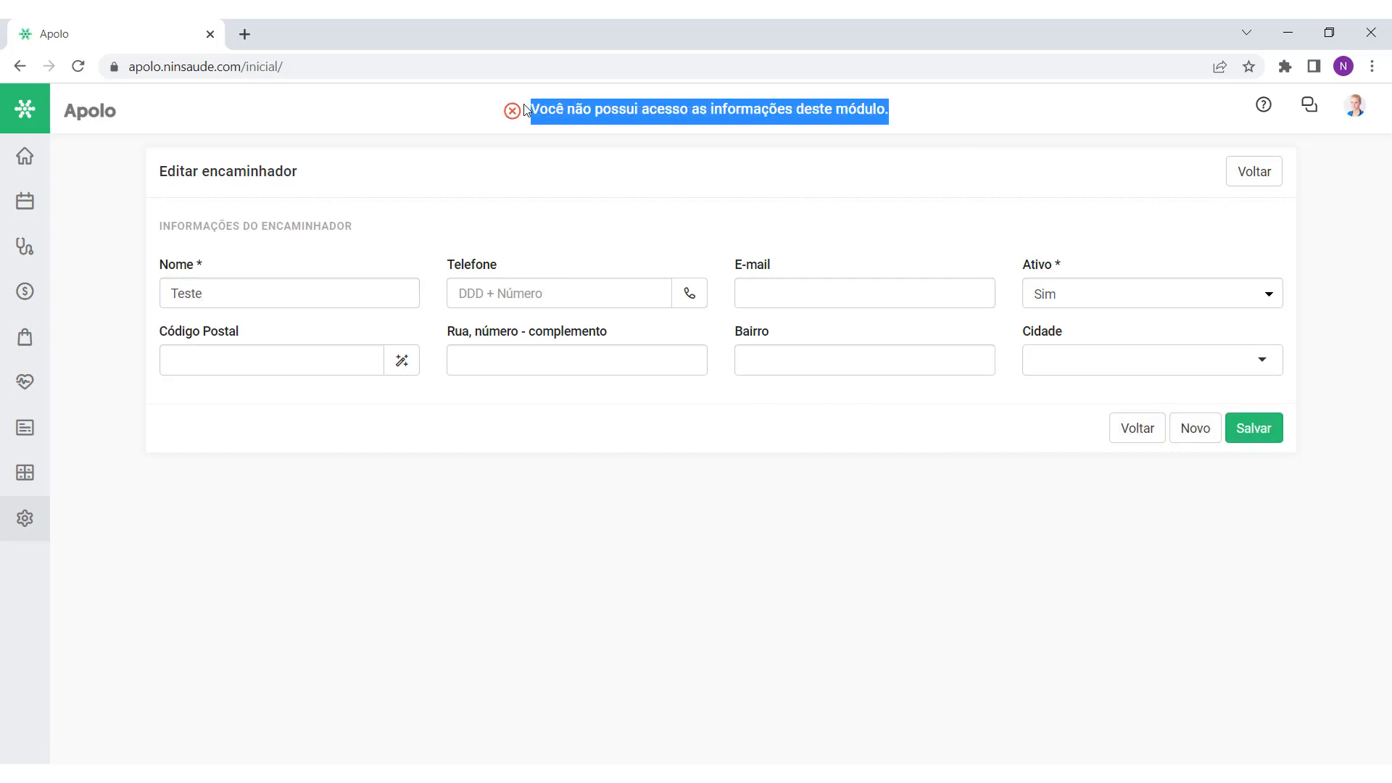
{"action": "left_click", "coordinate": [543, 155]}
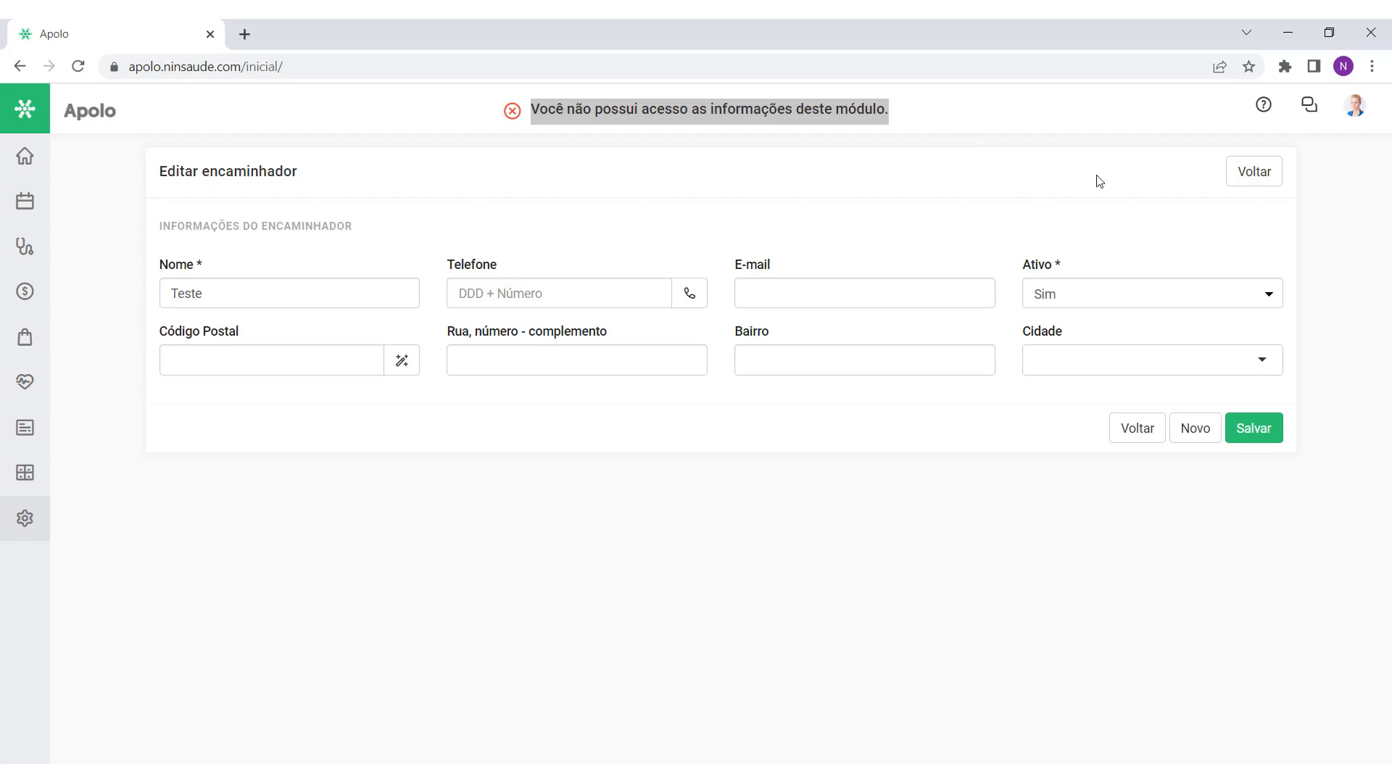
{"action": "left_click", "coordinate": [1255, 164]}
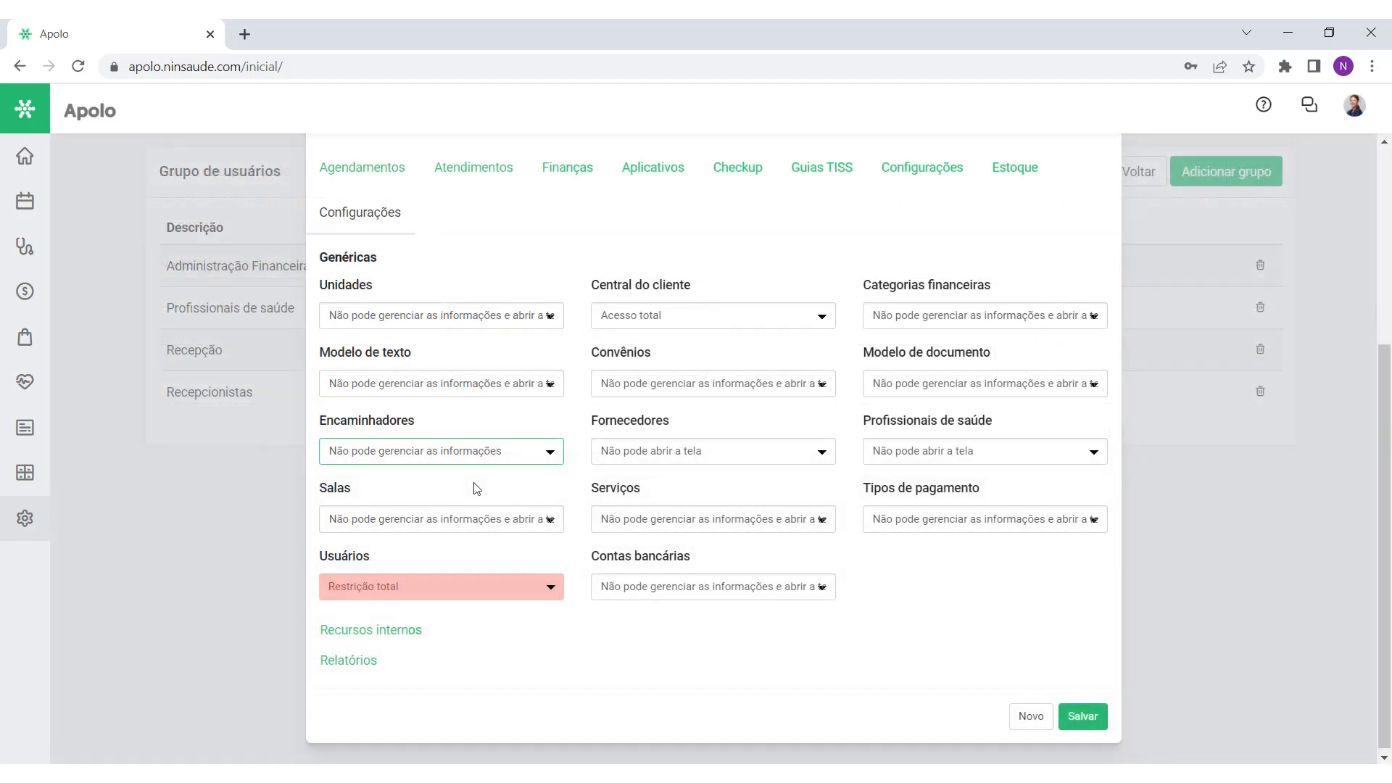
{"action": "left_click", "coordinate": [480, 455]}
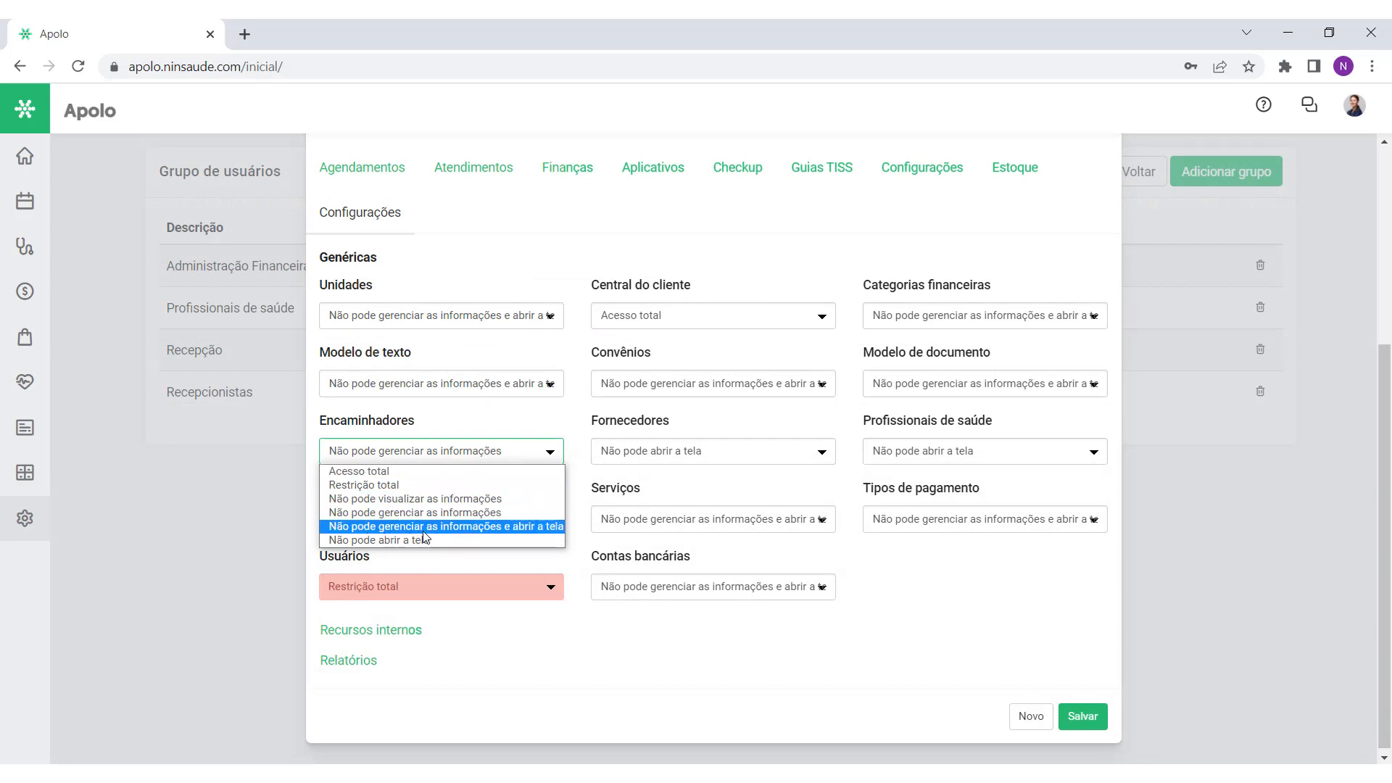
Step: Set Encaminhadores to 'Não pode gerenciar as informações e abrir a tela'; registering 'r. João' is refused
{"action": "left_click", "coordinate": [473, 527]}
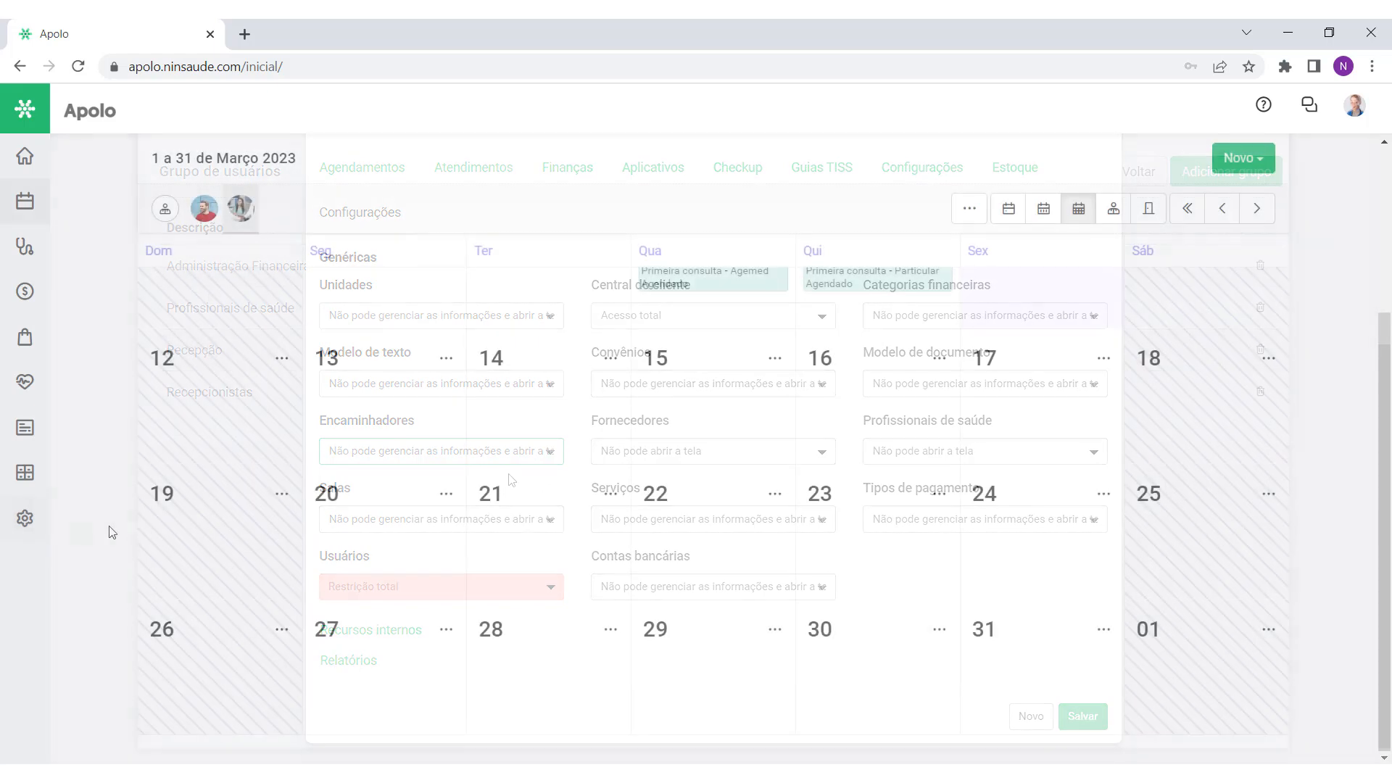
{"action": "mouse_move", "coordinate": [32, 525]}
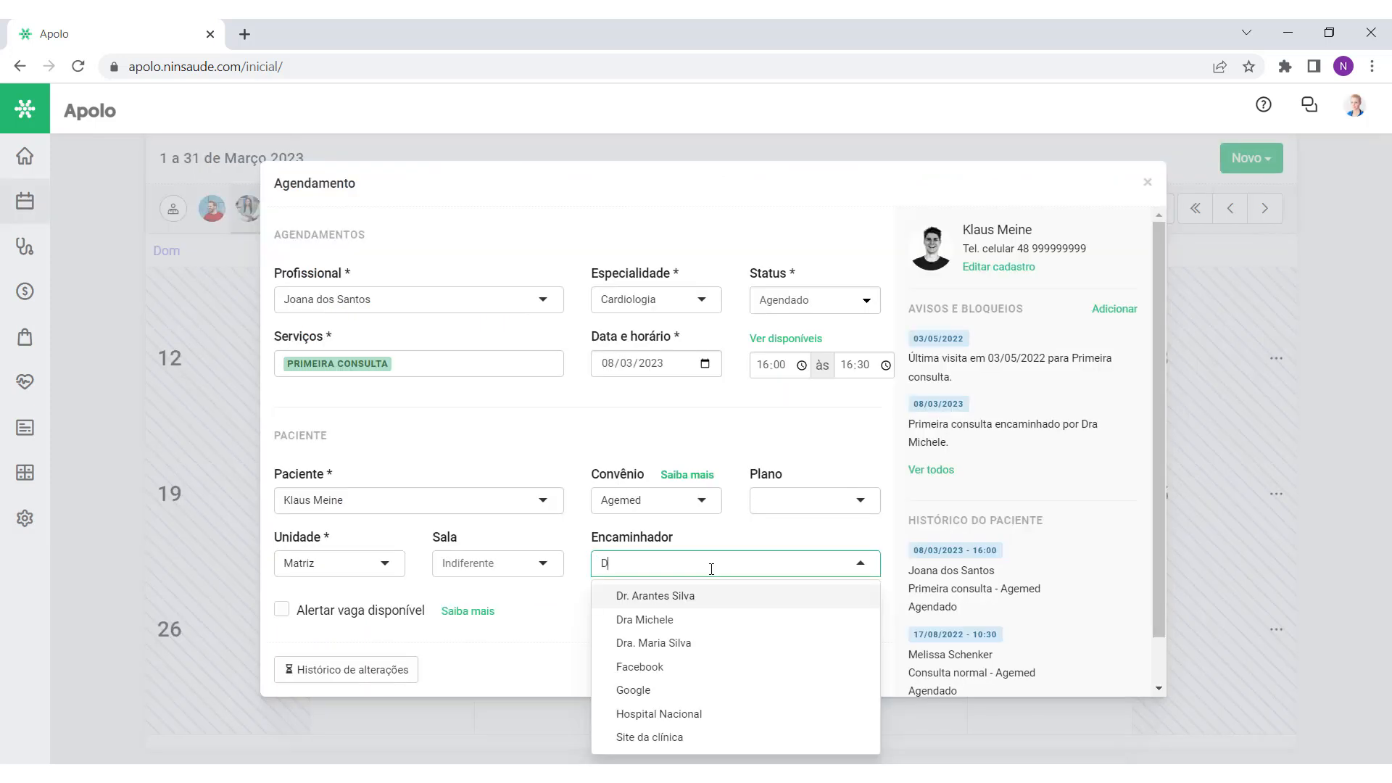
{"action": "type", "text": "r. João"}
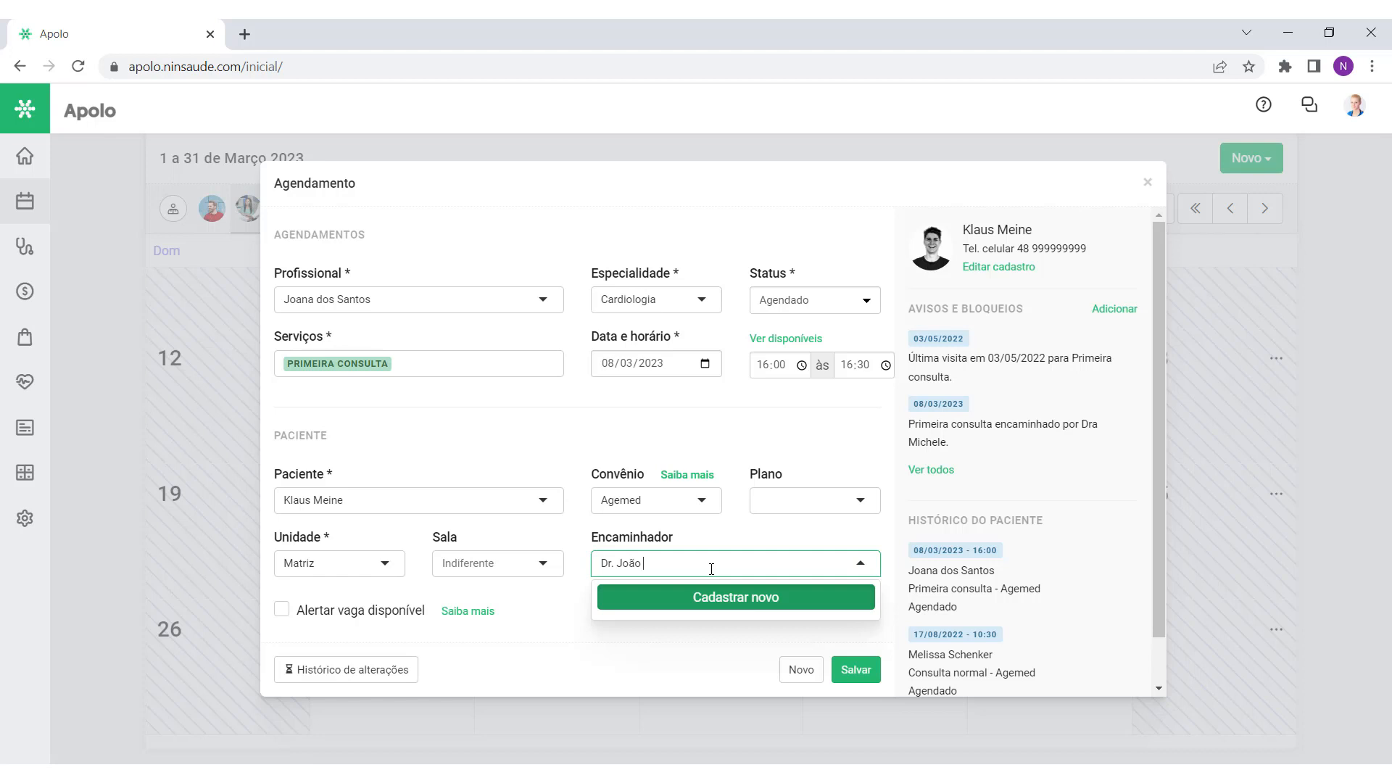
{"action": "left_click", "coordinate": [744, 603]}
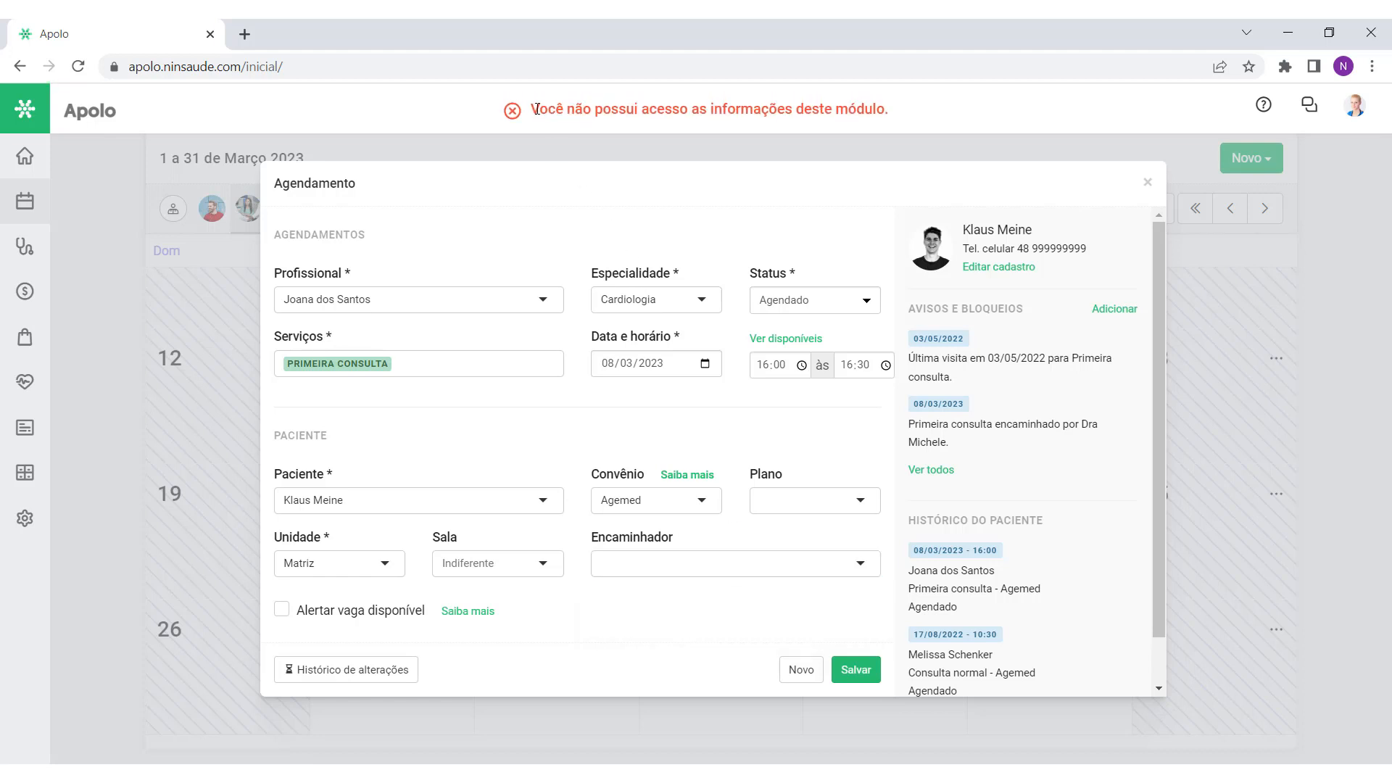
{"action": "left_click_drag", "start_coordinate": [535, 109], "coordinate": [901, 129]}
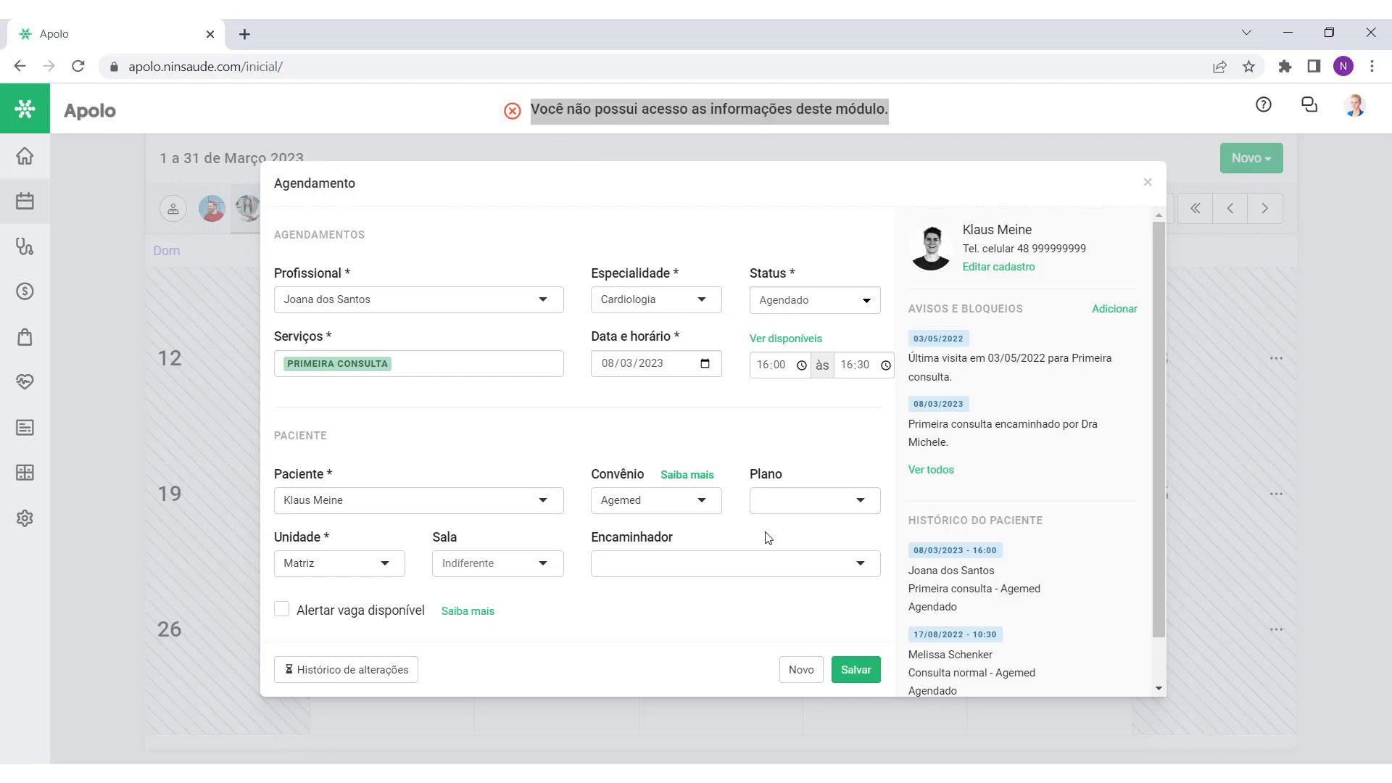
Step: Pick an existing referrer, close the appointment unsaved, and set Encaminhadores to 'Não pode abrir a tela'
{"action": "left_click", "coordinate": [749, 559]}
{"action": "left_click", "coordinate": [733, 594]}
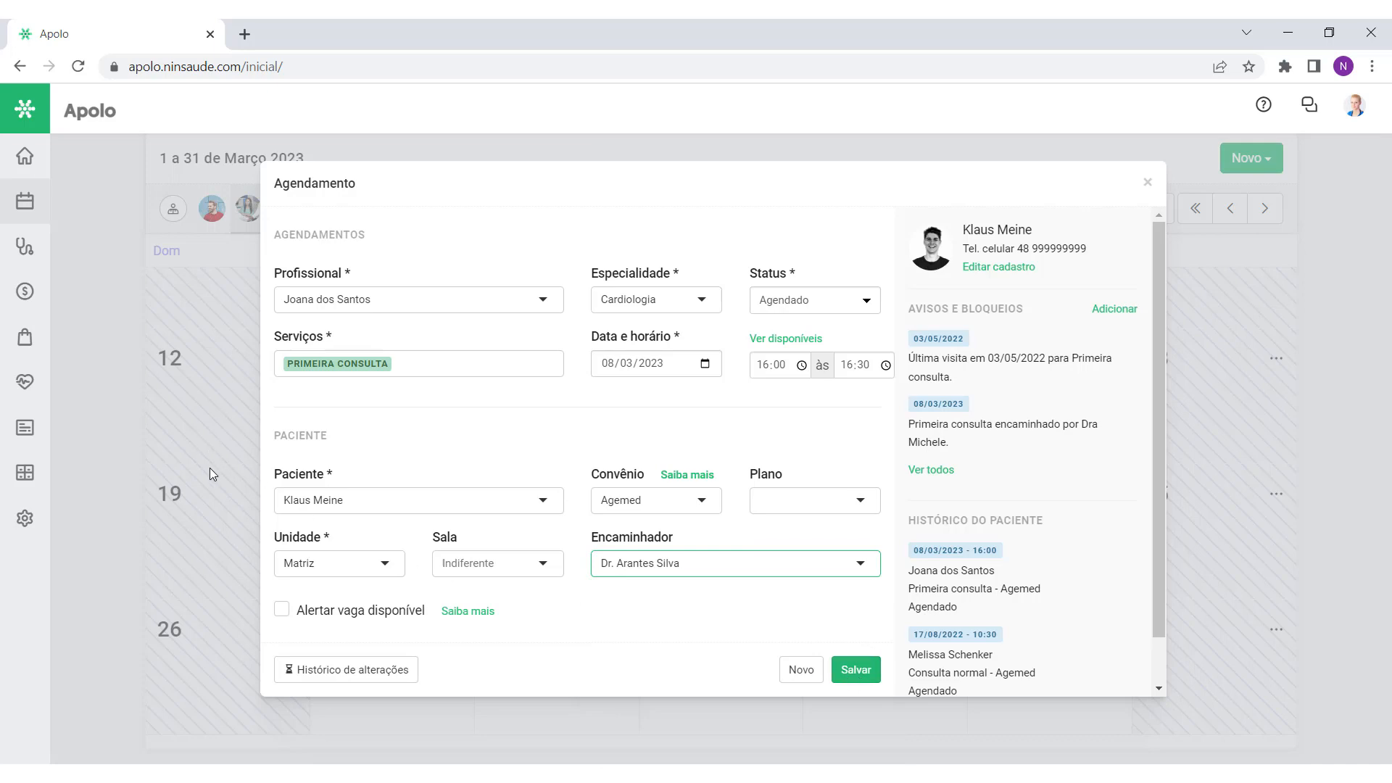
{"action": "left_click", "coordinate": [1147, 182]}
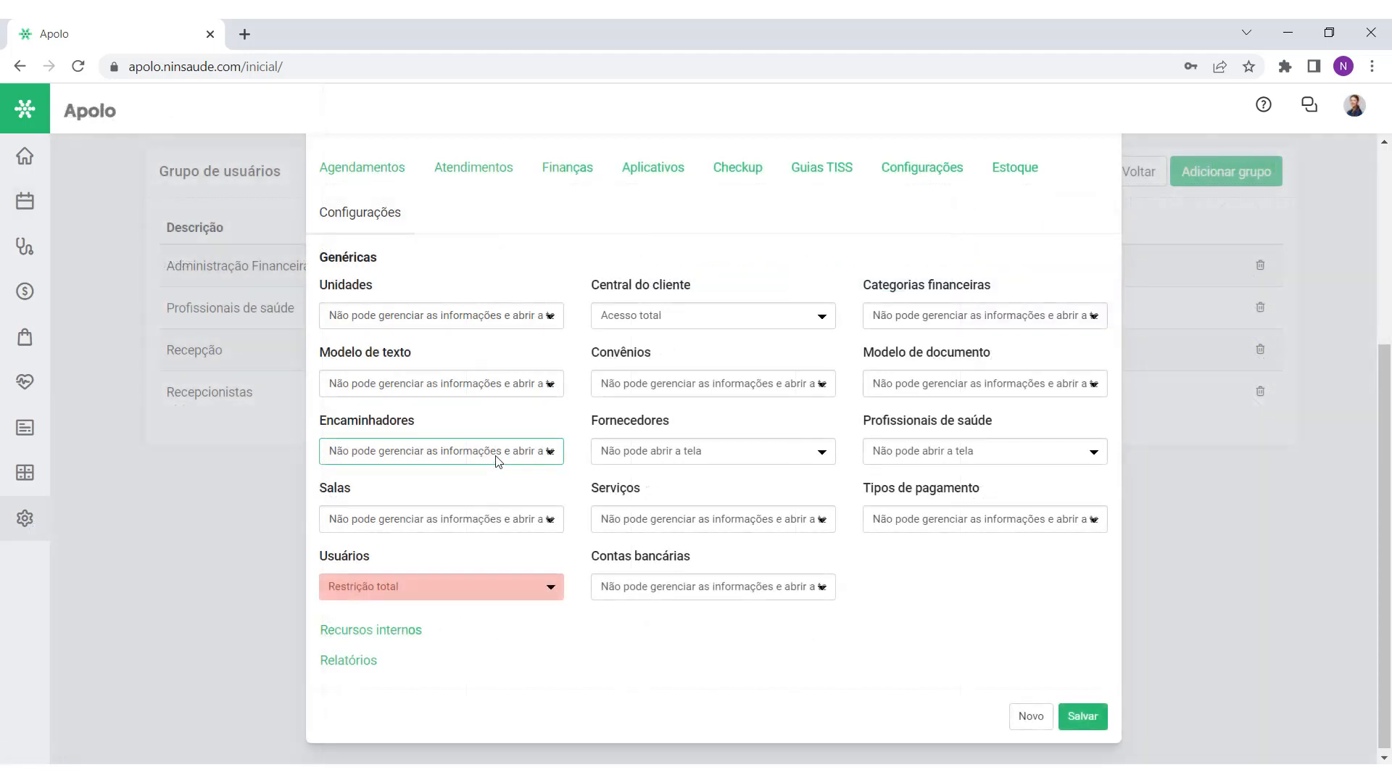
{"action": "left_click", "coordinate": [497, 455]}
{"action": "left_click", "coordinate": [429, 539]}
Step: Choose the existing referrer 'Dra Bia' for the appointment and save it
{"action": "left_click", "coordinate": [421, 477]}
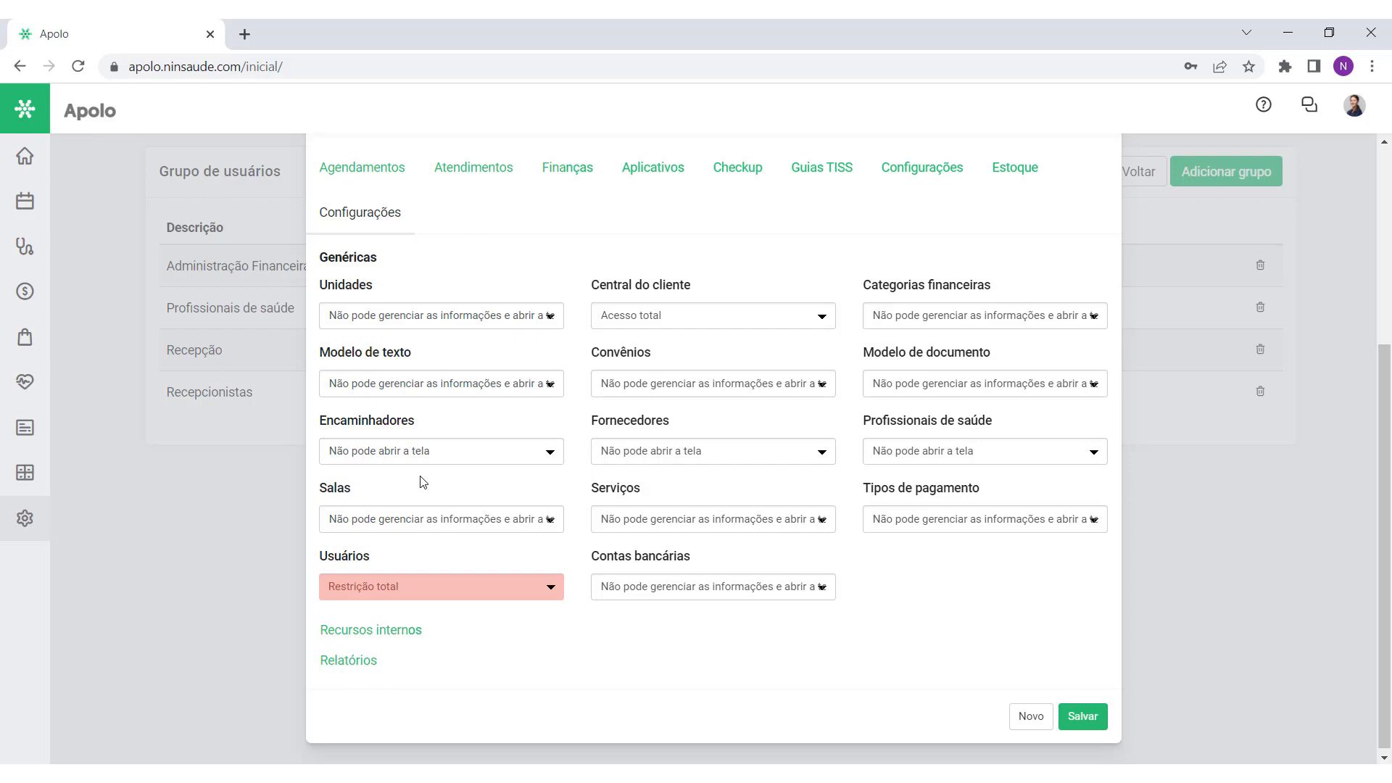
{"action": "left_click", "coordinate": [26, 518]}
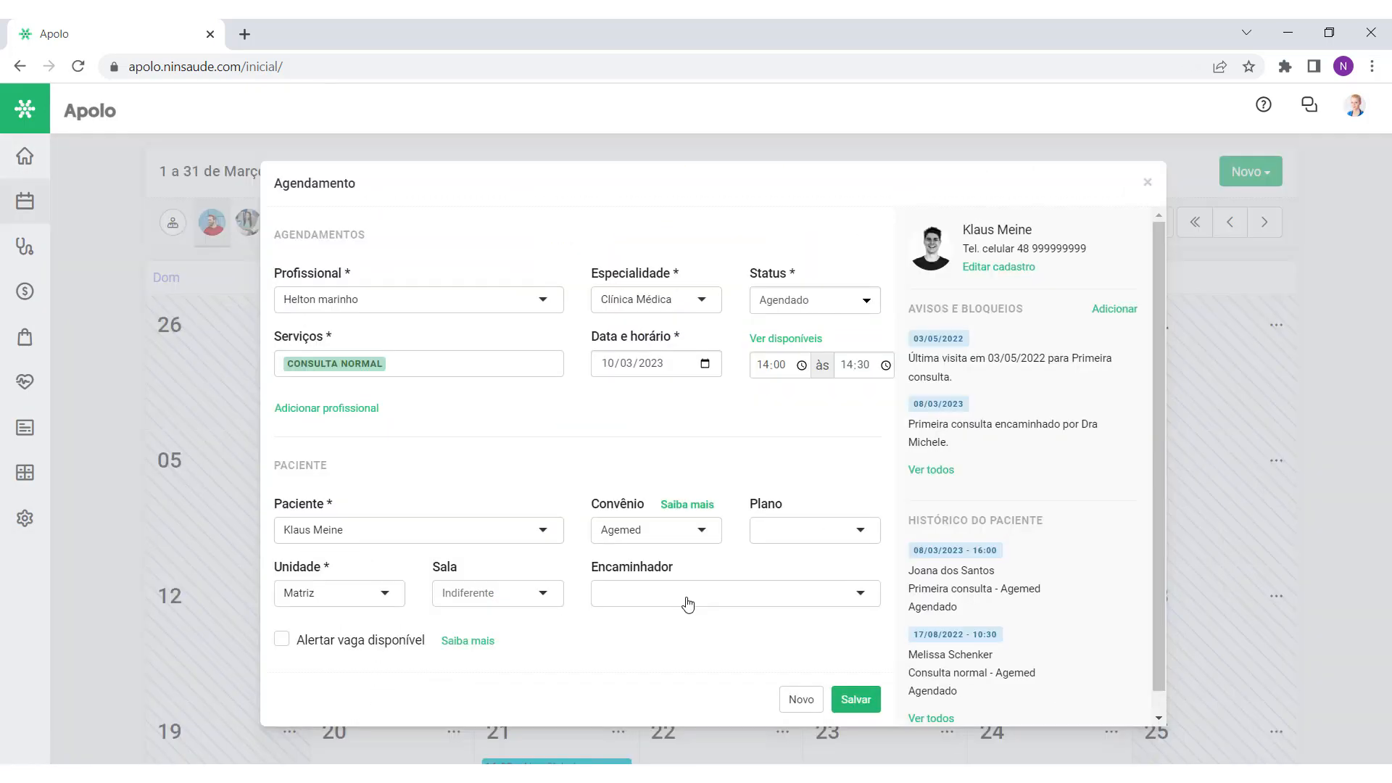
{"action": "left_click", "coordinate": [687, 604]}
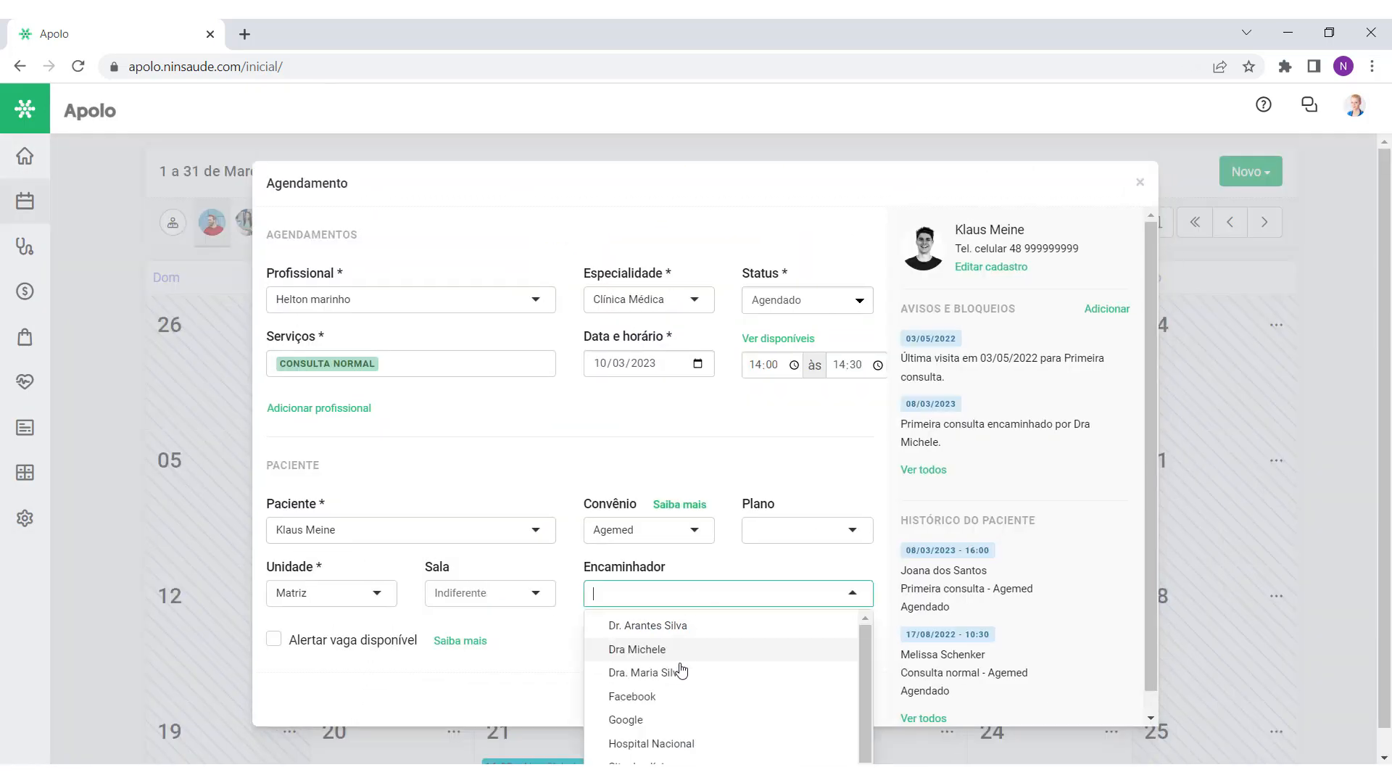
{"action": "left_click", "coordinate": [684, 625]}
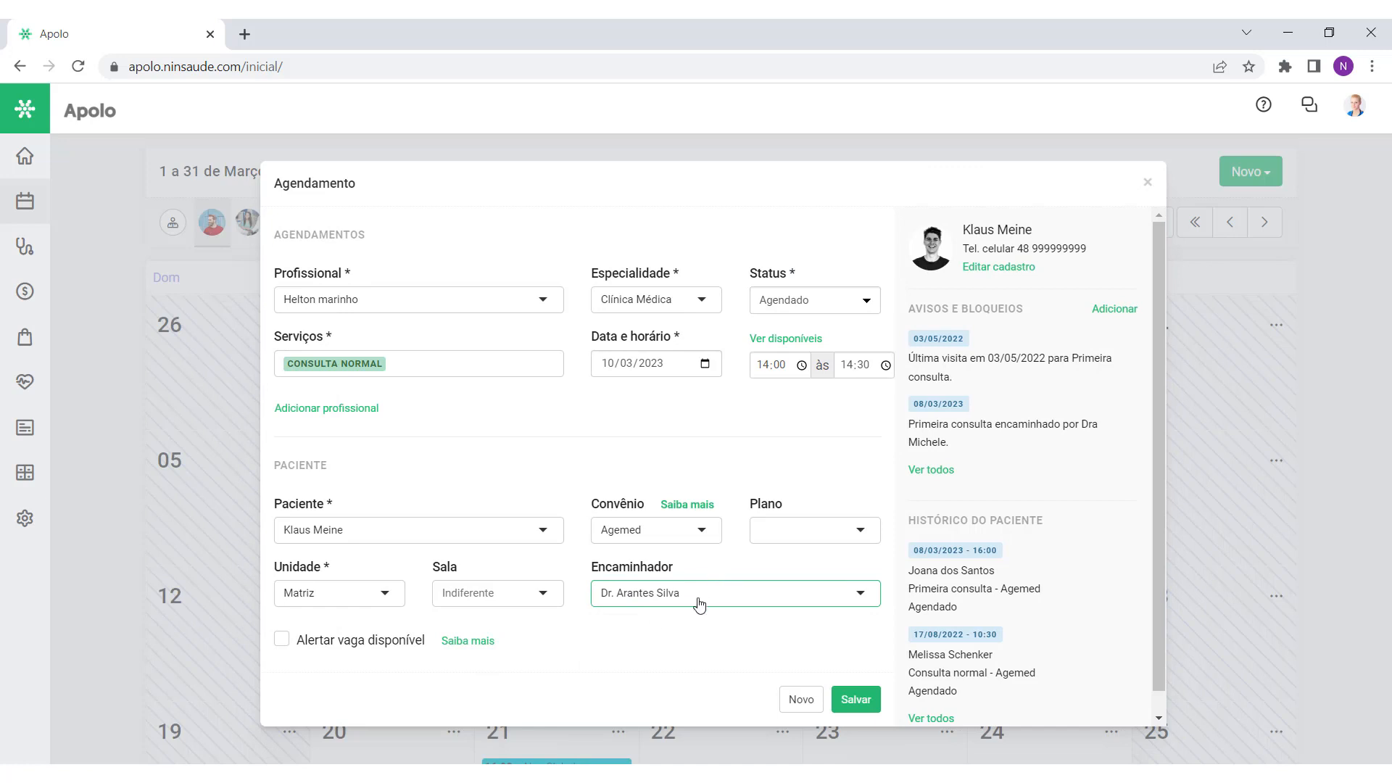
{"action": "left_click", "coordinate": [699, 598]}
{"action": "type", "text": "Dra Bia"}
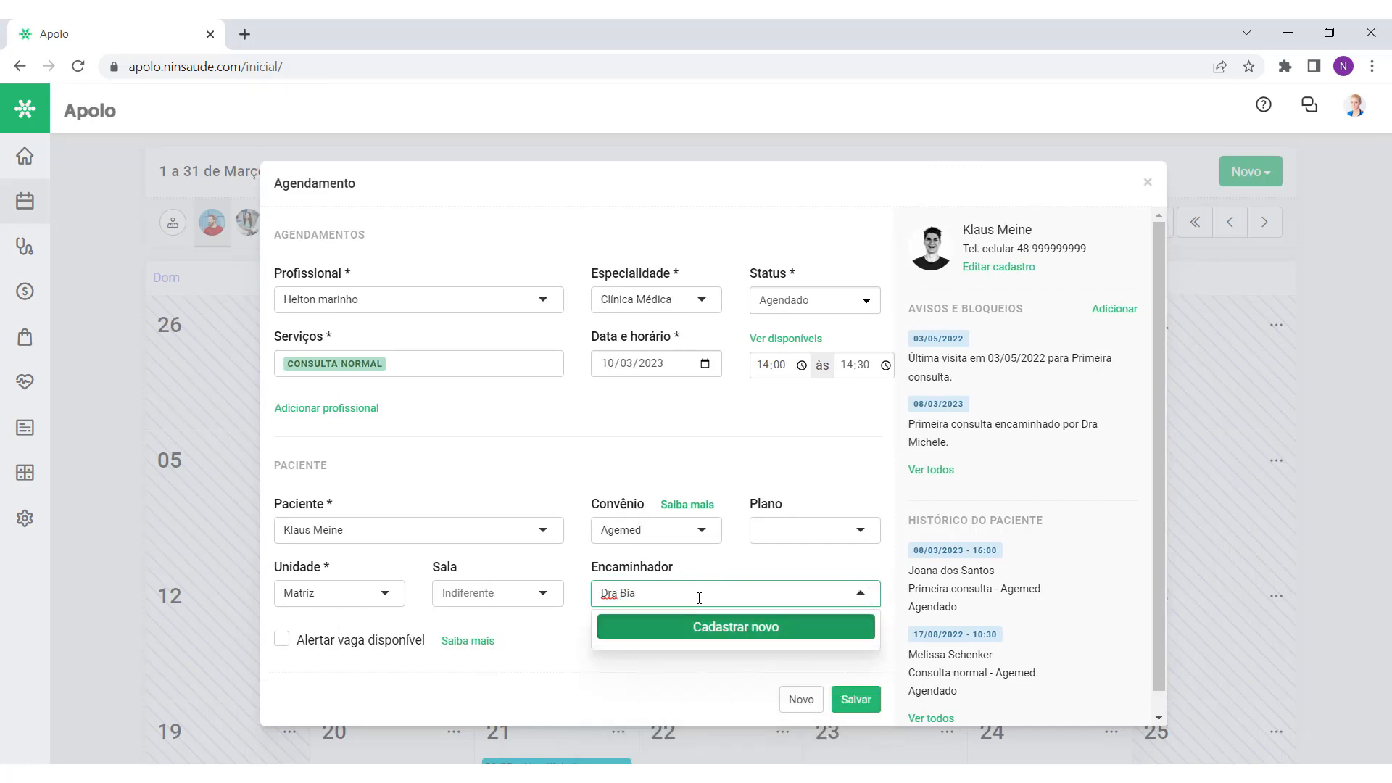
{"action": "left_click", "coordinate": [734, 628]}
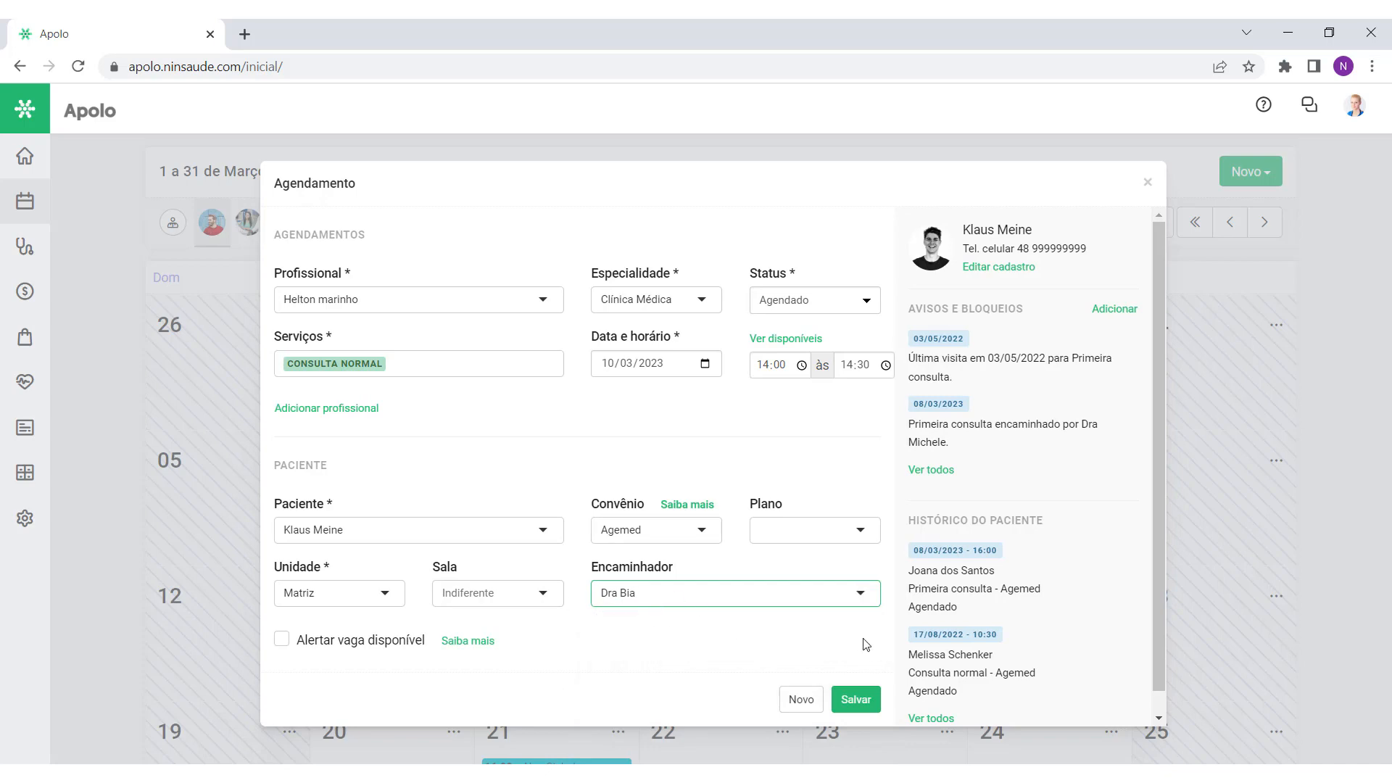
{"action": "left_click", "coordinate": [857, 699]}
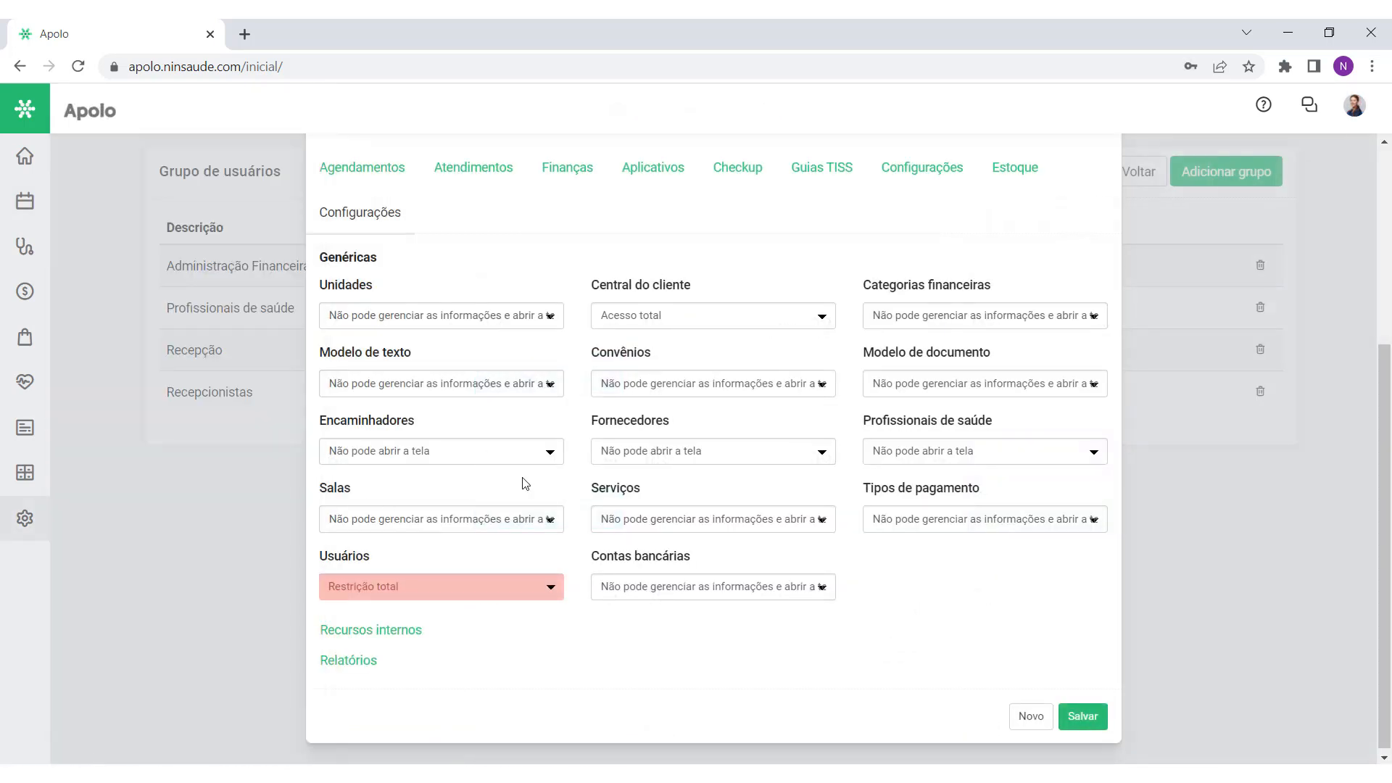
Step: Review the Agendamentos permissions, save the Recepcionistas group's changes and close its editor
{"action": "scroll", "coordinate": [525, 484], "scroll_direction": "up", "scroll_amount": 2}
{"action": "scroll", "coordinate": [521, 471], "scroll_direction": "down", "scroll_amount": 1}
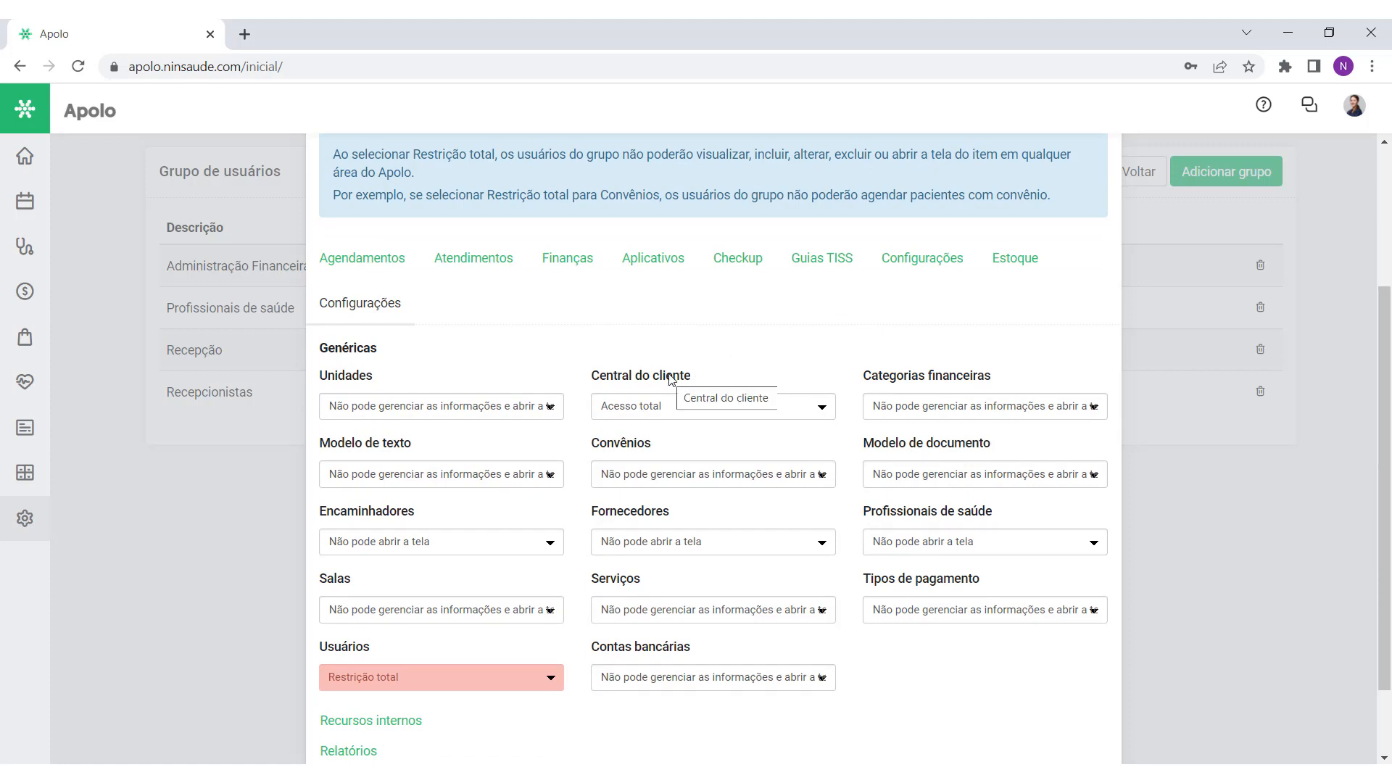
{"action": "left_click", "coordinate": [377, 270]}
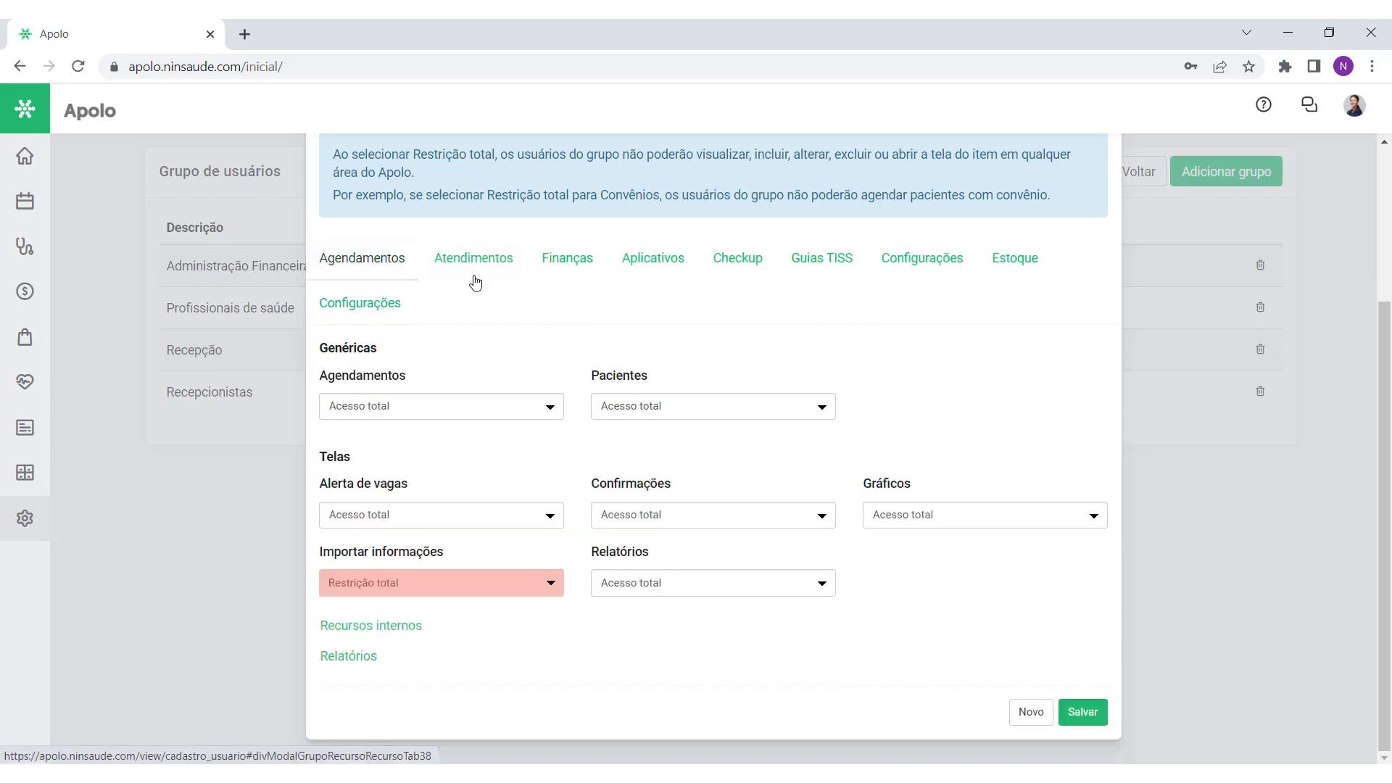
{"action": "scroll", "coordinate": [616, 338], "scroll_direction": "up", "scroll_amount": 3}
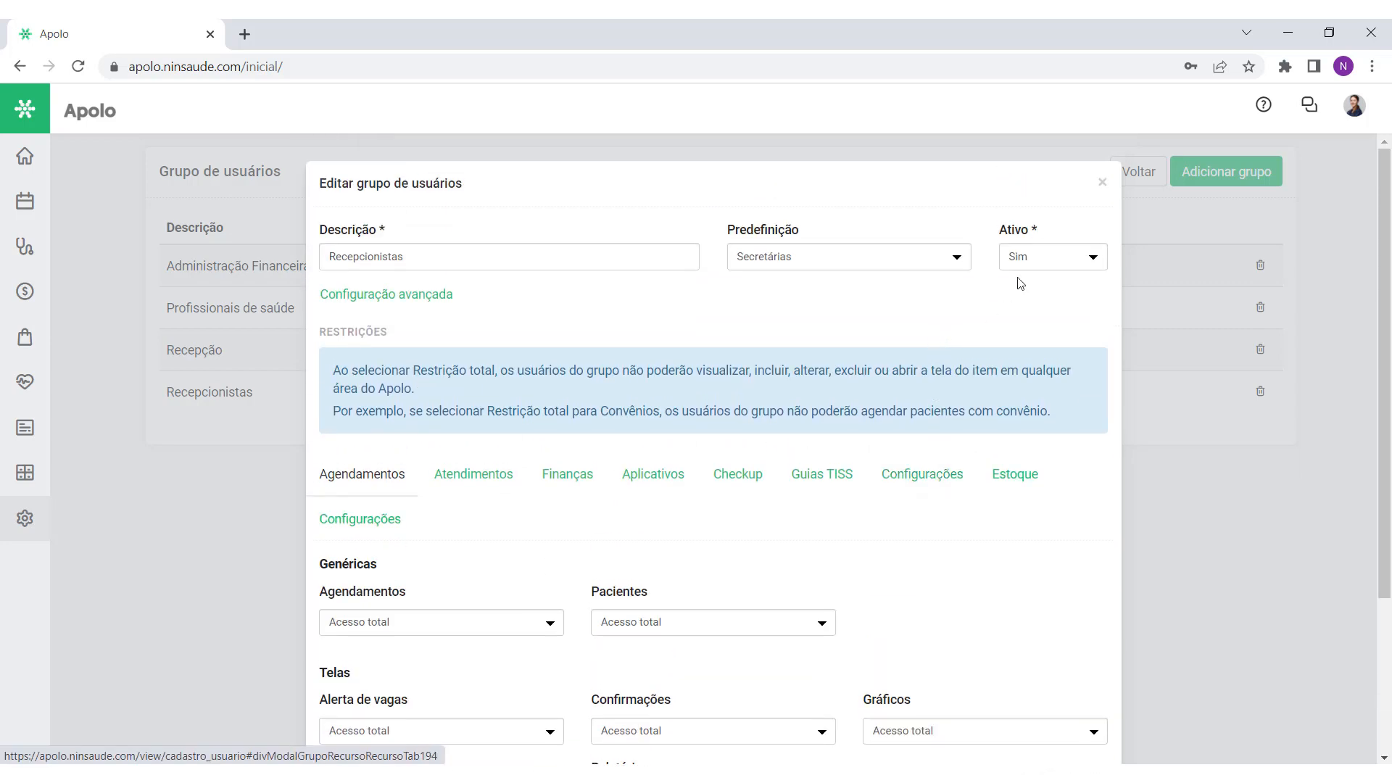
{"action": "scroll", "coordinate": [1029, 279], "scroll_direction": "down", "scroll_amount": 3}
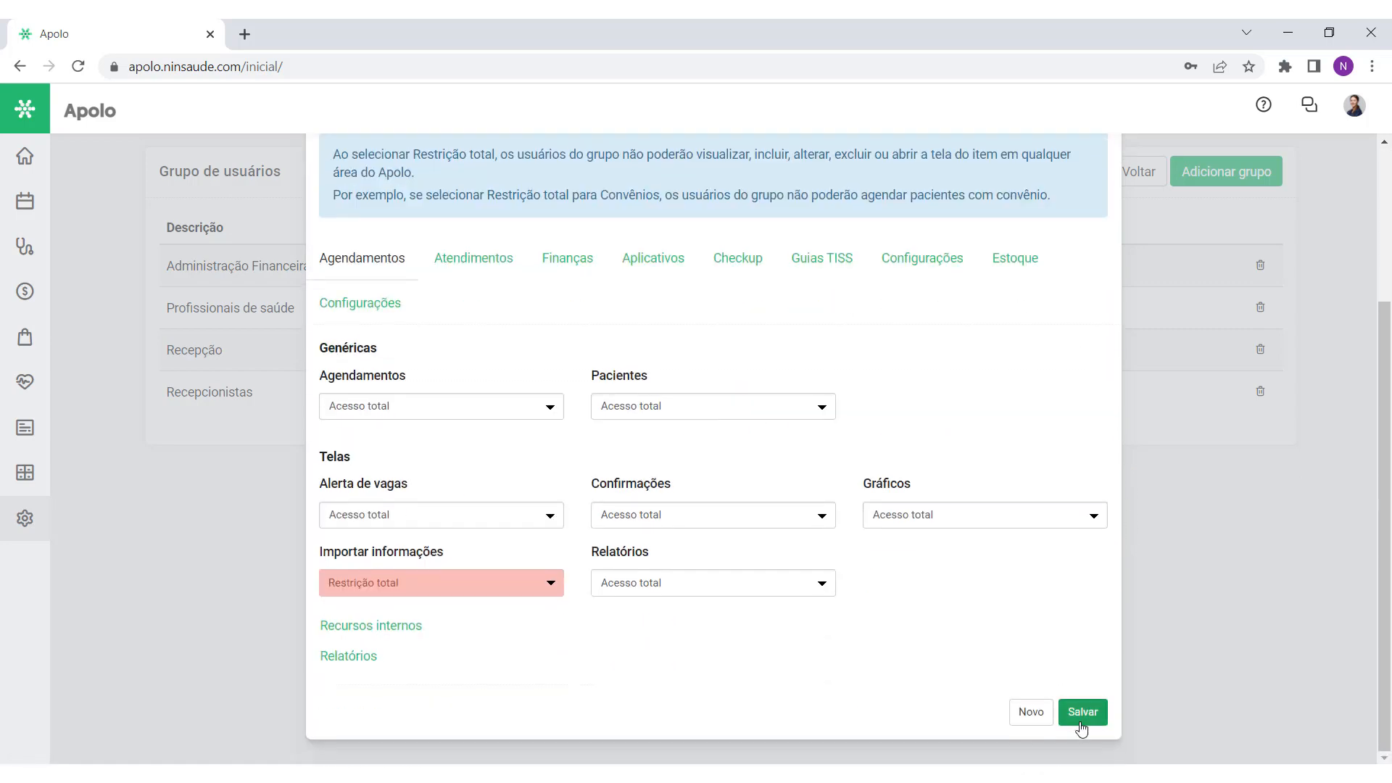
{"action": "left_click", "coordinate": [1082, 711]}
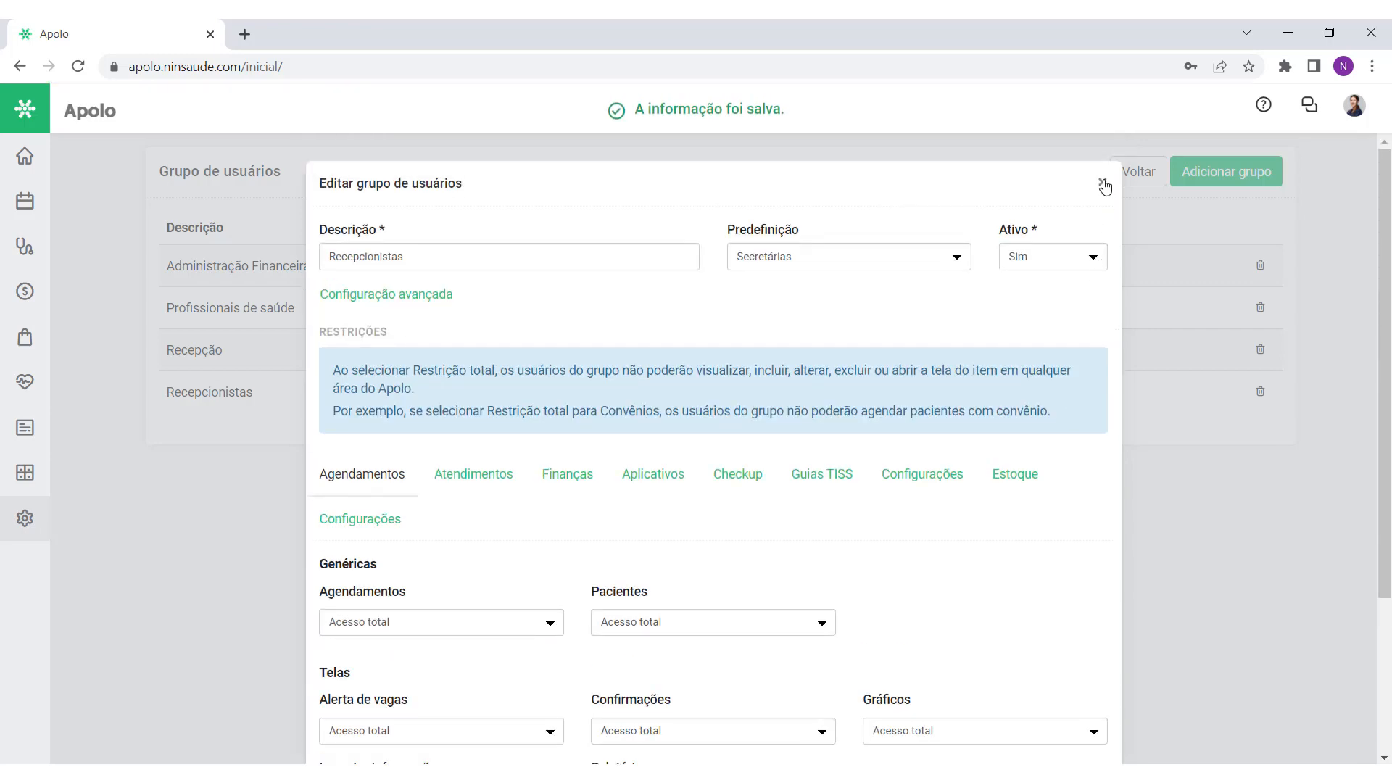
{"action": "left_click", "coordinate": [1105, 186]}
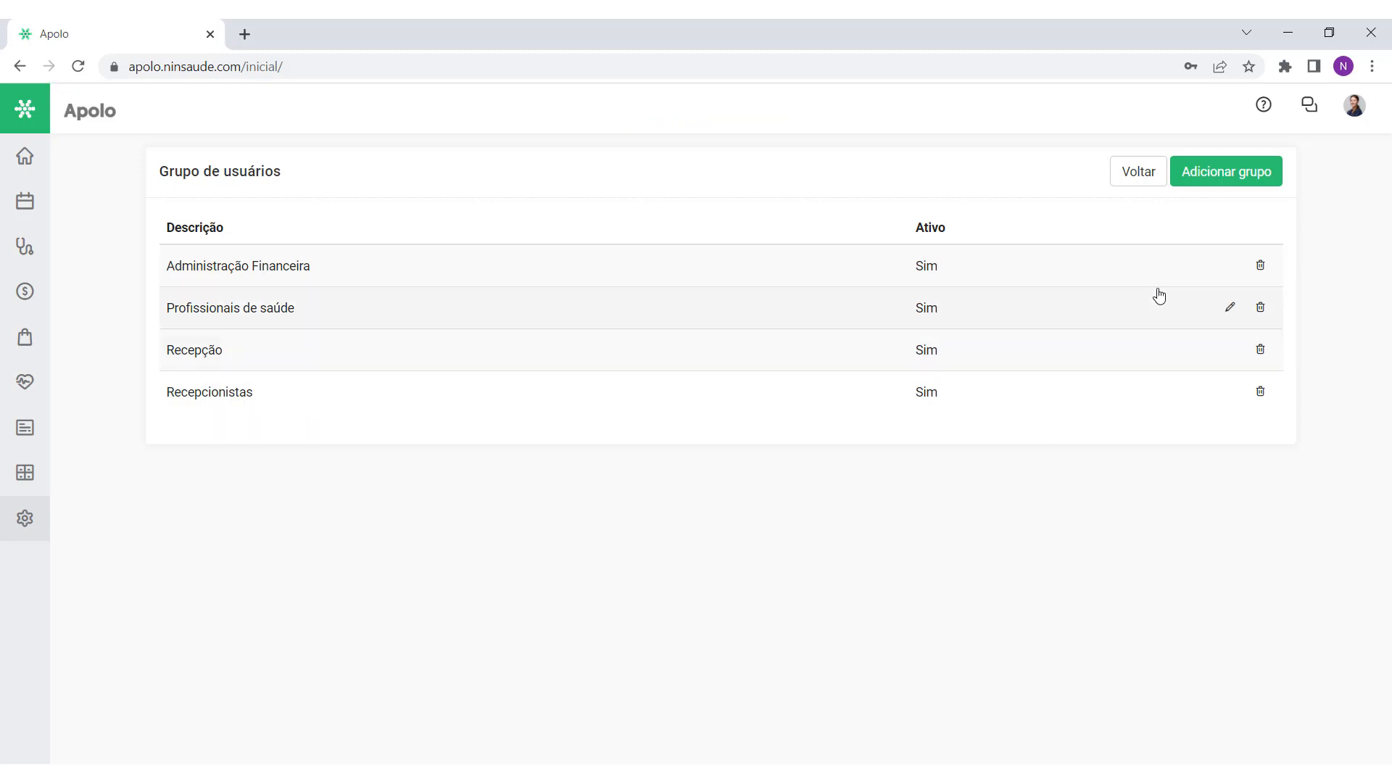
{"action": "left_click", "coordinate": [1220, 181]}
{"action": "left_click", "coordinate": [899, 261]}
{"action": "left_click", "coordinate": [870, 319]}
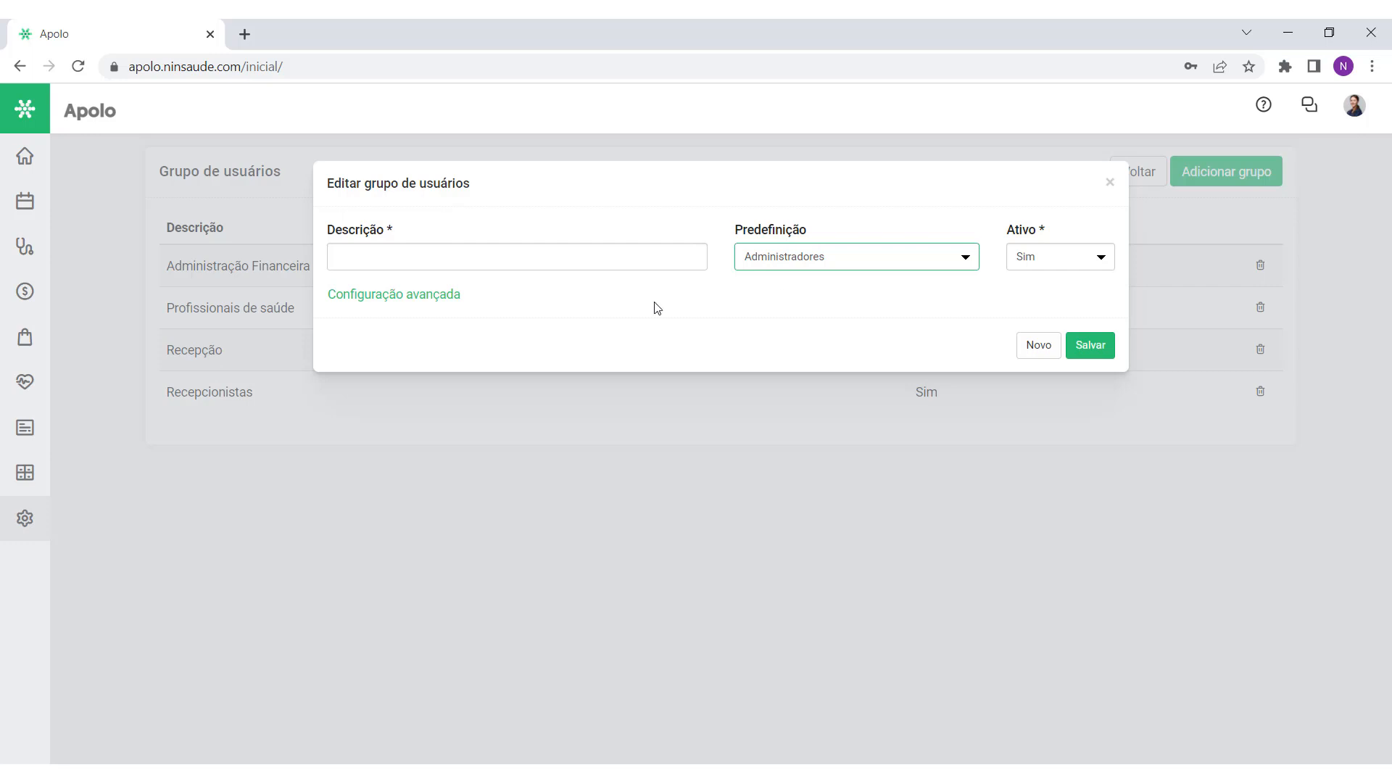
{"action": "left_click", "coordinate": [437, 297]}
{"action": "scroll", "coordinate": [716, 483], "scroll_direction": "down", "scroll_amount": 3}
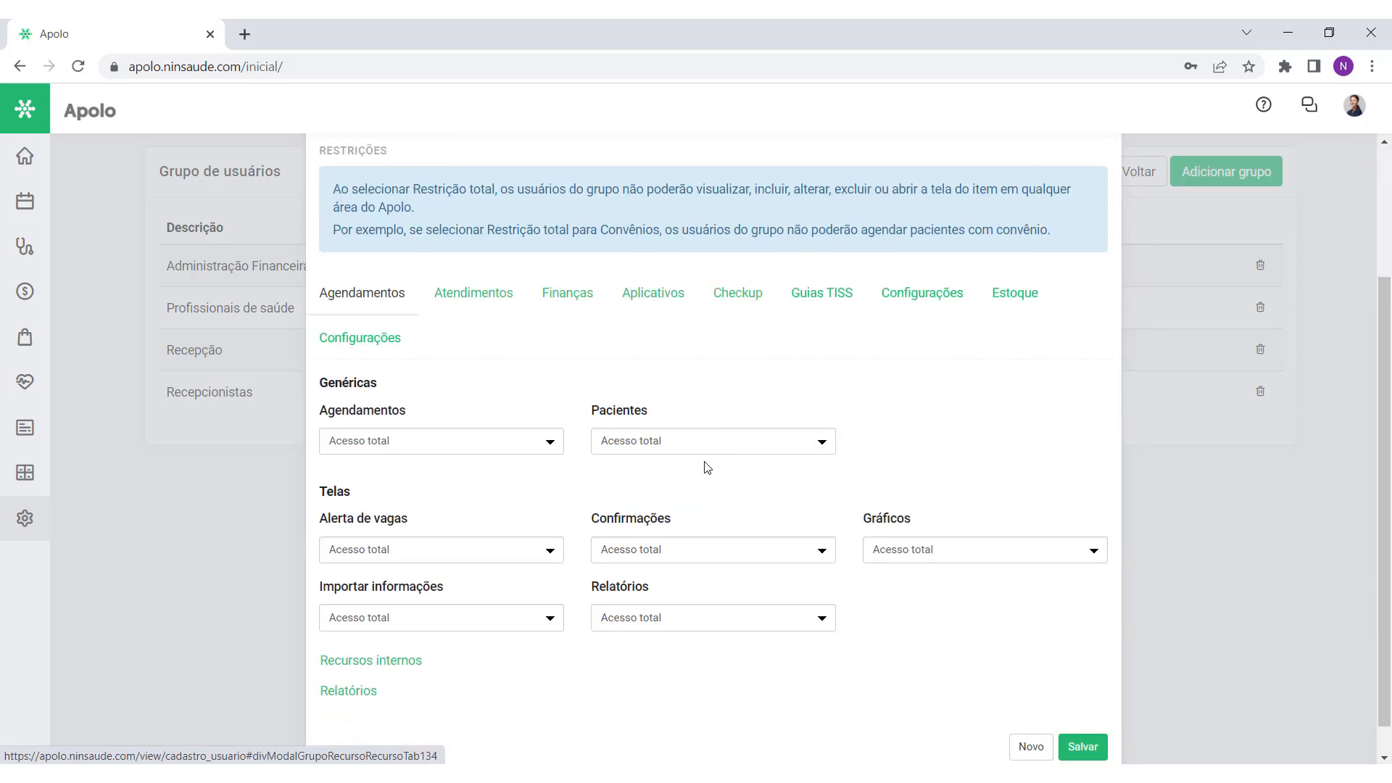
{"action": "left_click", "coordinate": [488, 302]}
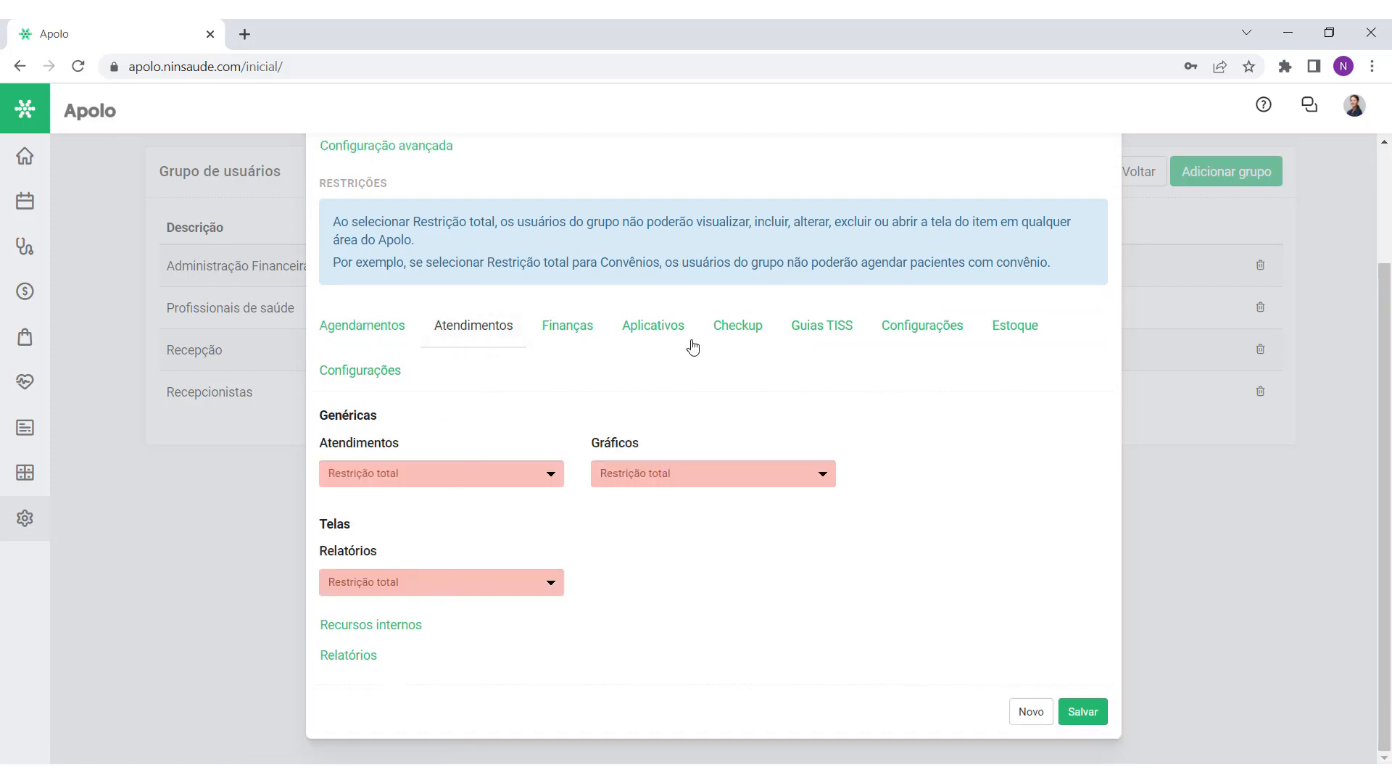
{"action": "left_click", "coordinate": [344, 389]}
{"action": "scroll", "coordinate": [727, 444], "scroll_direction": "down", "scroll_amount": 2}
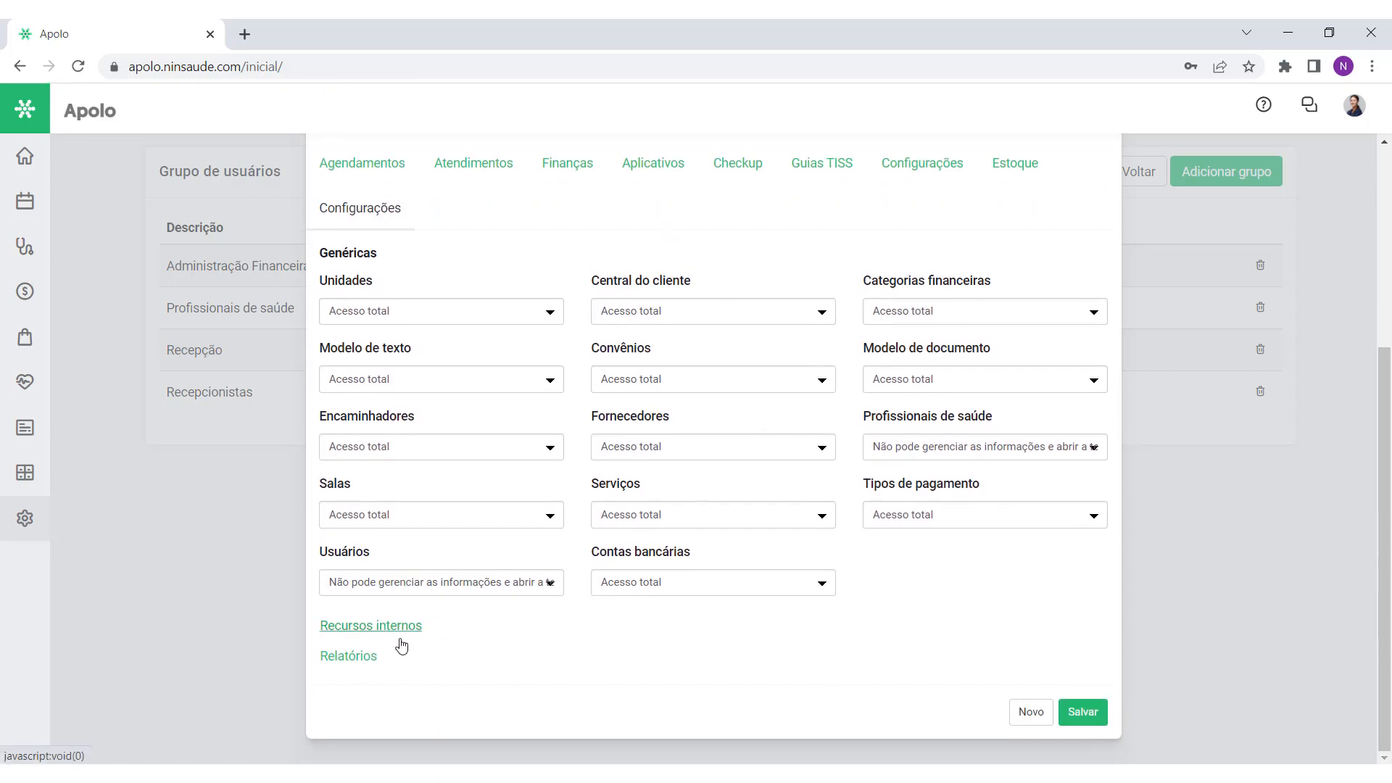
{"action": "left_click", "coordinate": [400, 640]}
{"action": "scroll", "coordinate": [515, 533], "scroll_direction": "down", "scroll_amount": 10}
{"action": "scroll", "coordinate": [531, 593], "scroll_direction": "up", "scroll_amount": 9}
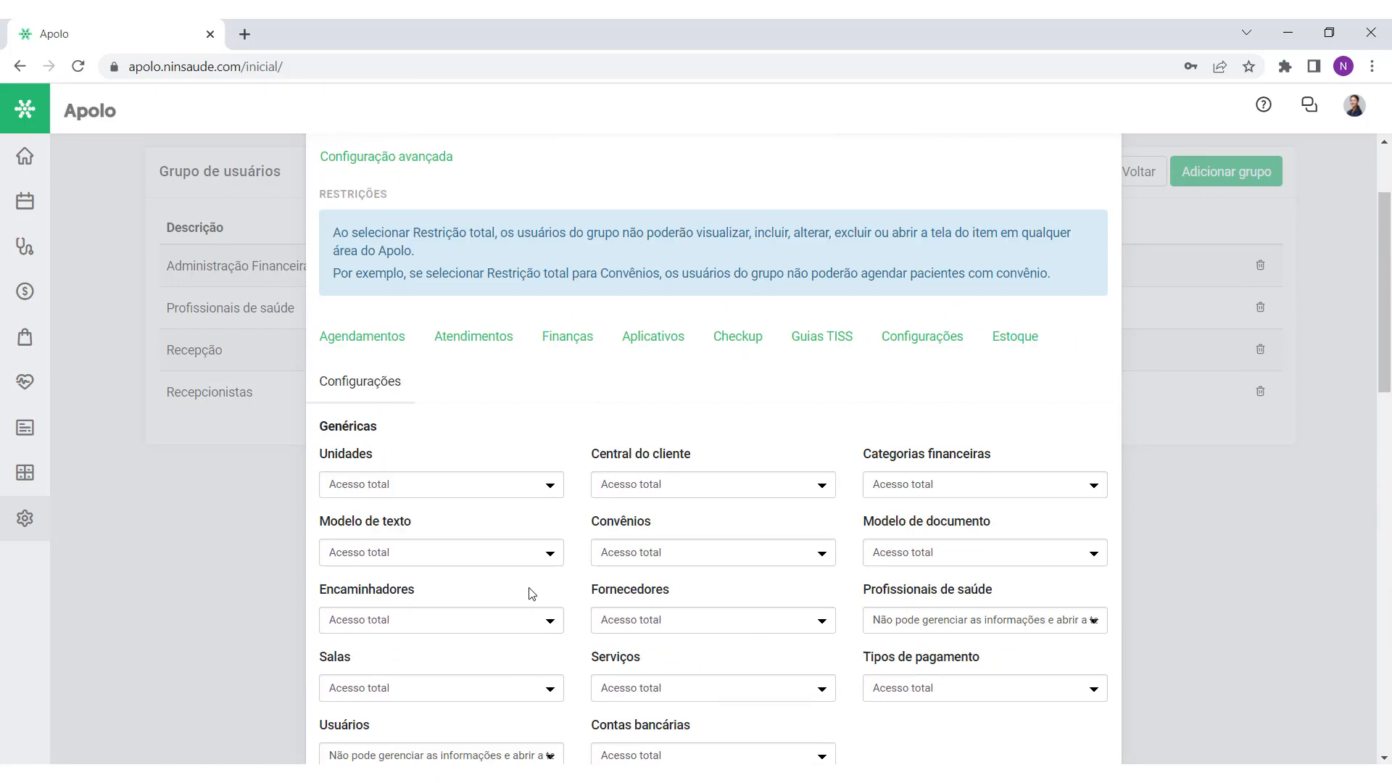
{"action": "scroll", "coordinate": [531, 593], "scroll_direction": "up", "scroll_amount": 5}
{"action": "left_click", "coordinate": [684, 496]}
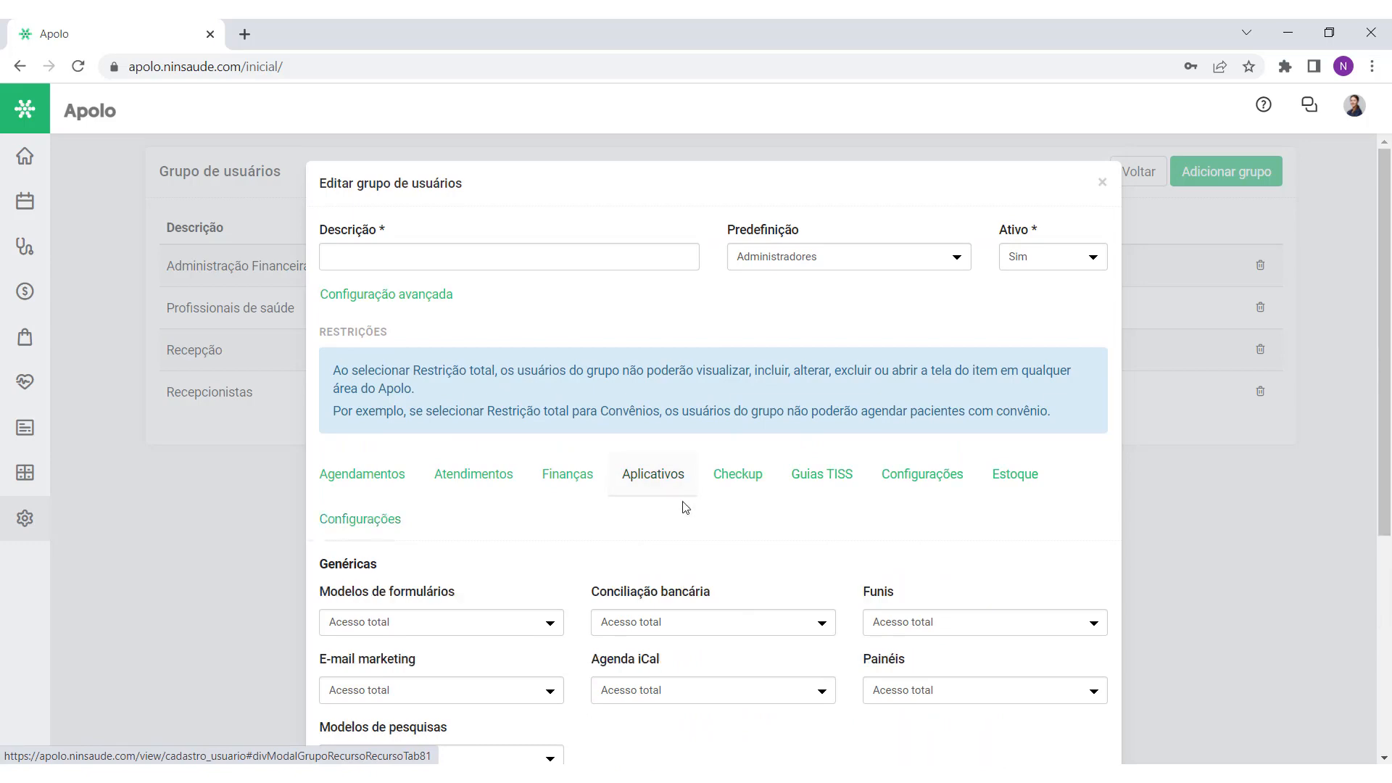
{"action": "scroll", "coordinate": [685, 498], "scroll_direction": "down", "scroll_amount": 4}
{"action": "scroll", "coordinate": [683, 507], "scroll_direction": "up", "scroll_amount": 4}
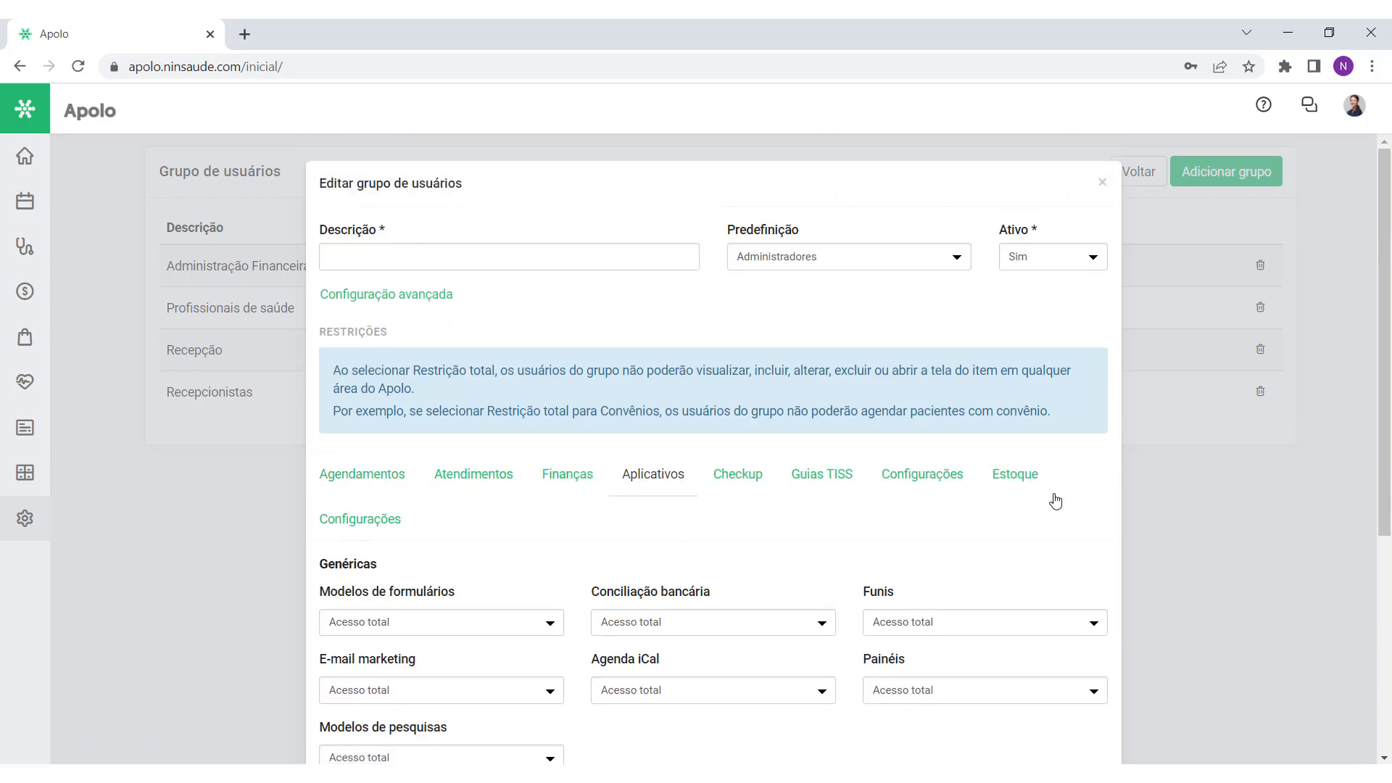
{"action": "scroll", "coordinate": [725, 508], "scroll_direction": "down", "scroll_amount": 1}
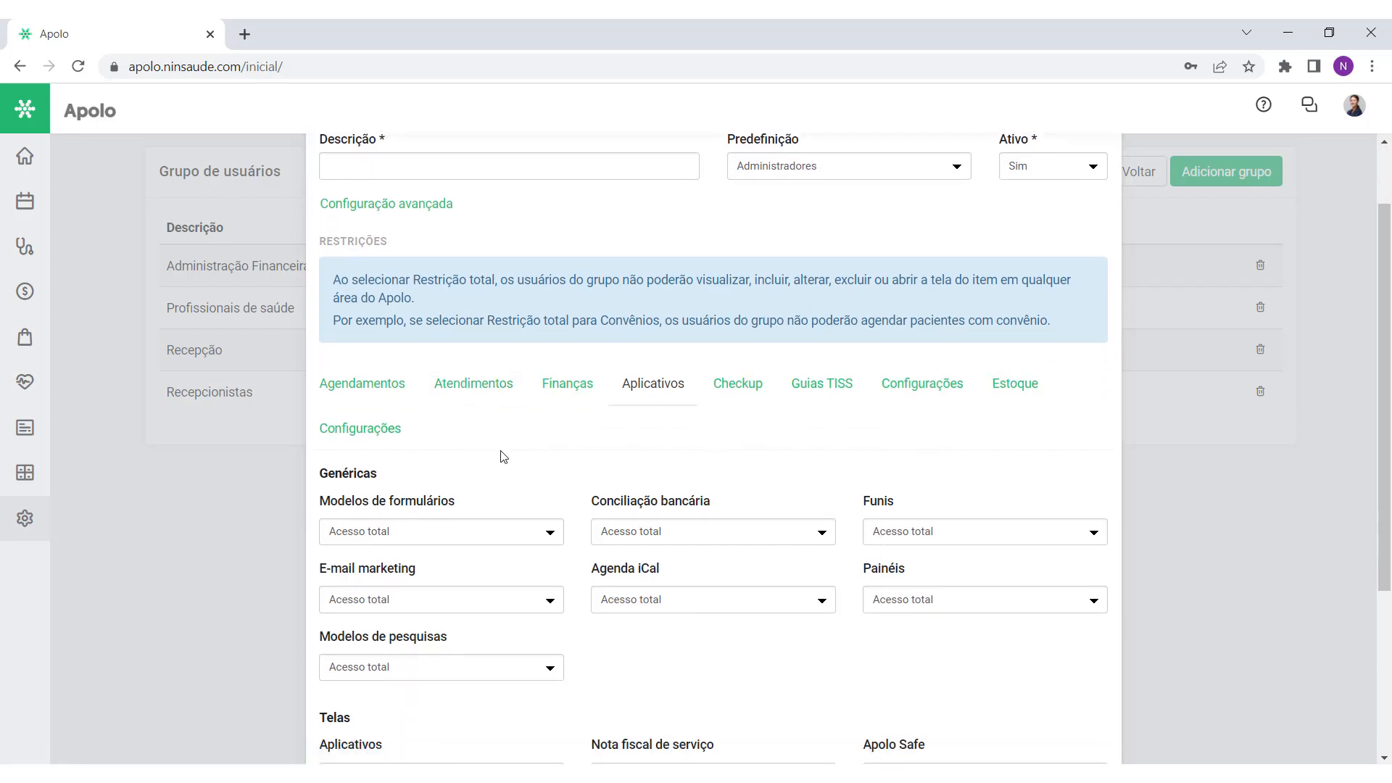
{"action": "scroll", "coordinate": [653, 362], "scroll_direction": "up", "scroll_amount": 1}
{"action": "left_click", "coordinate": [1100, 186]}
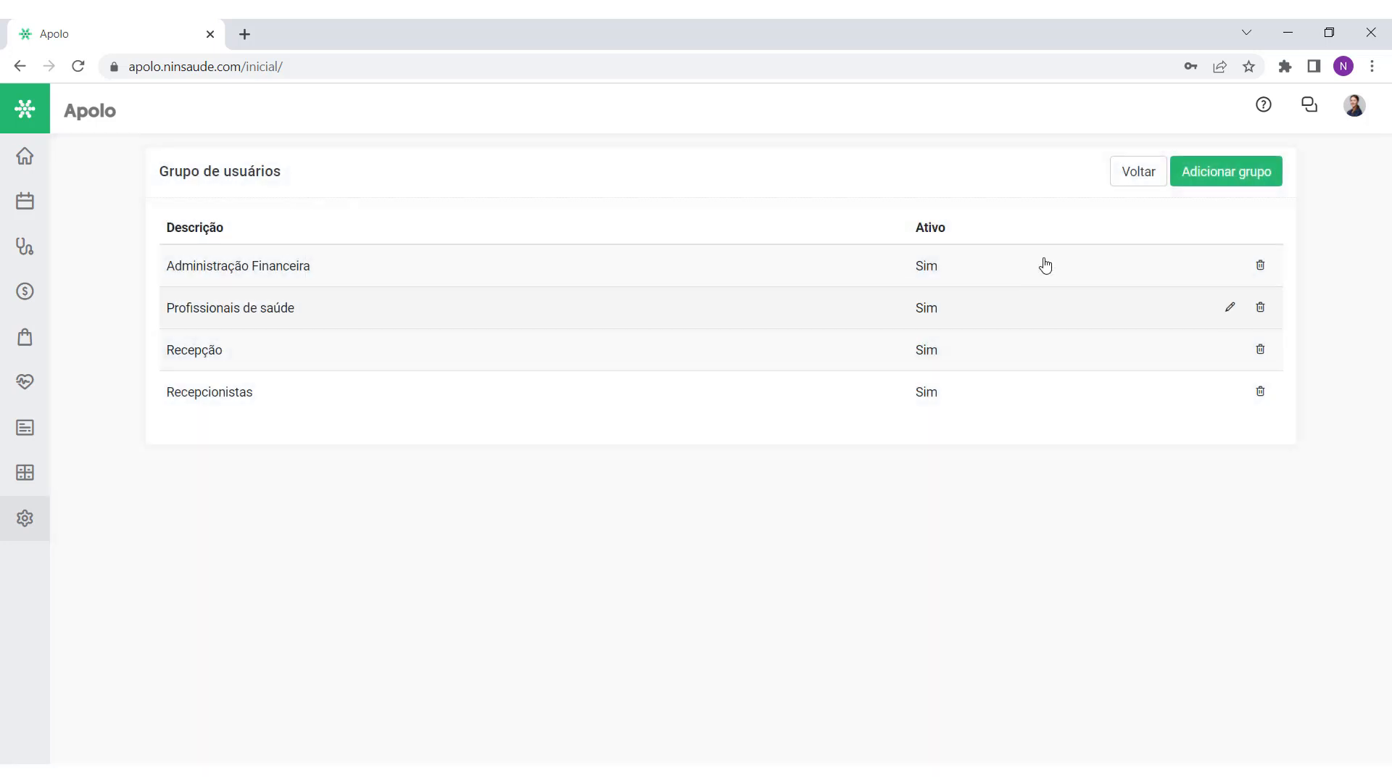
Step: Return to the Usuários list, glance at the first user, then bring up the settings sections
{"action": "left_click", "coordinate": [1131, 171]}
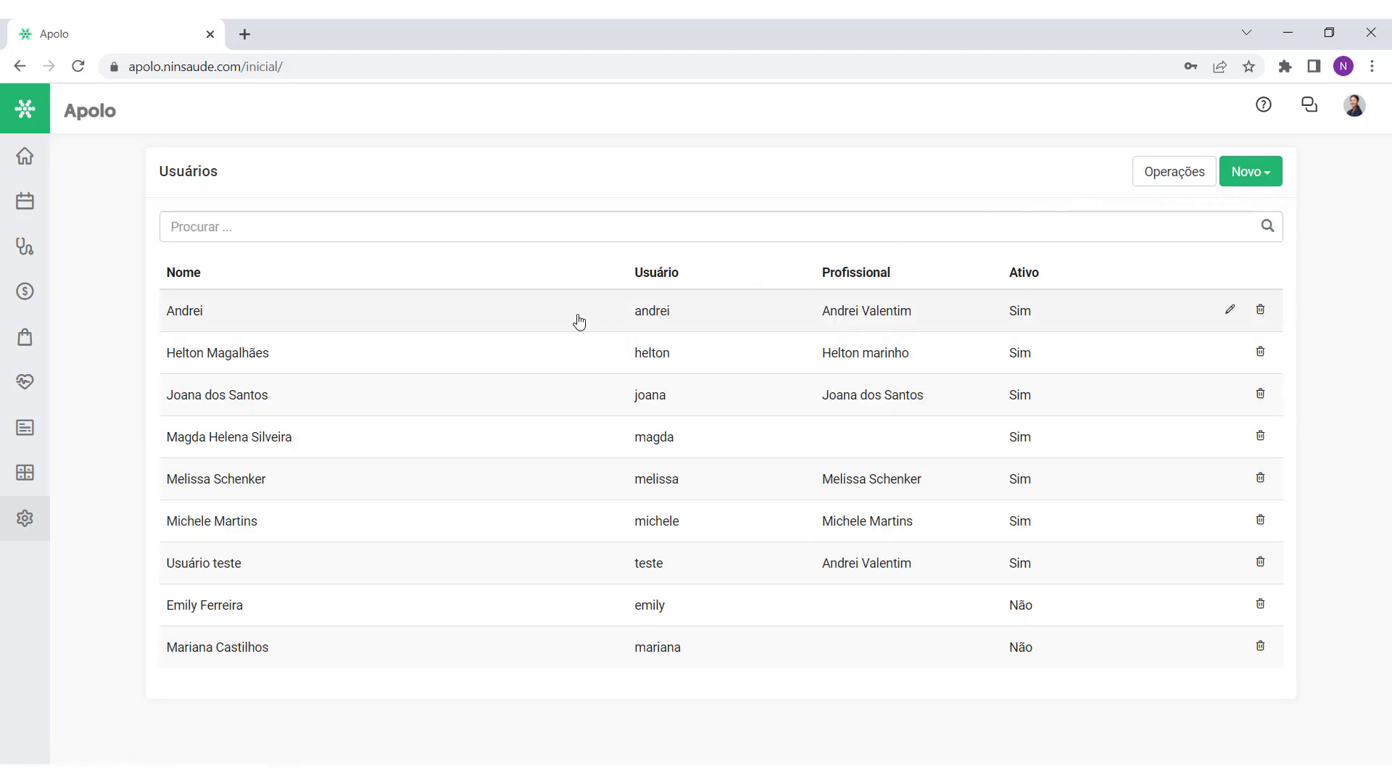
{"action": "left_click", "coordinate": [557, 322]}
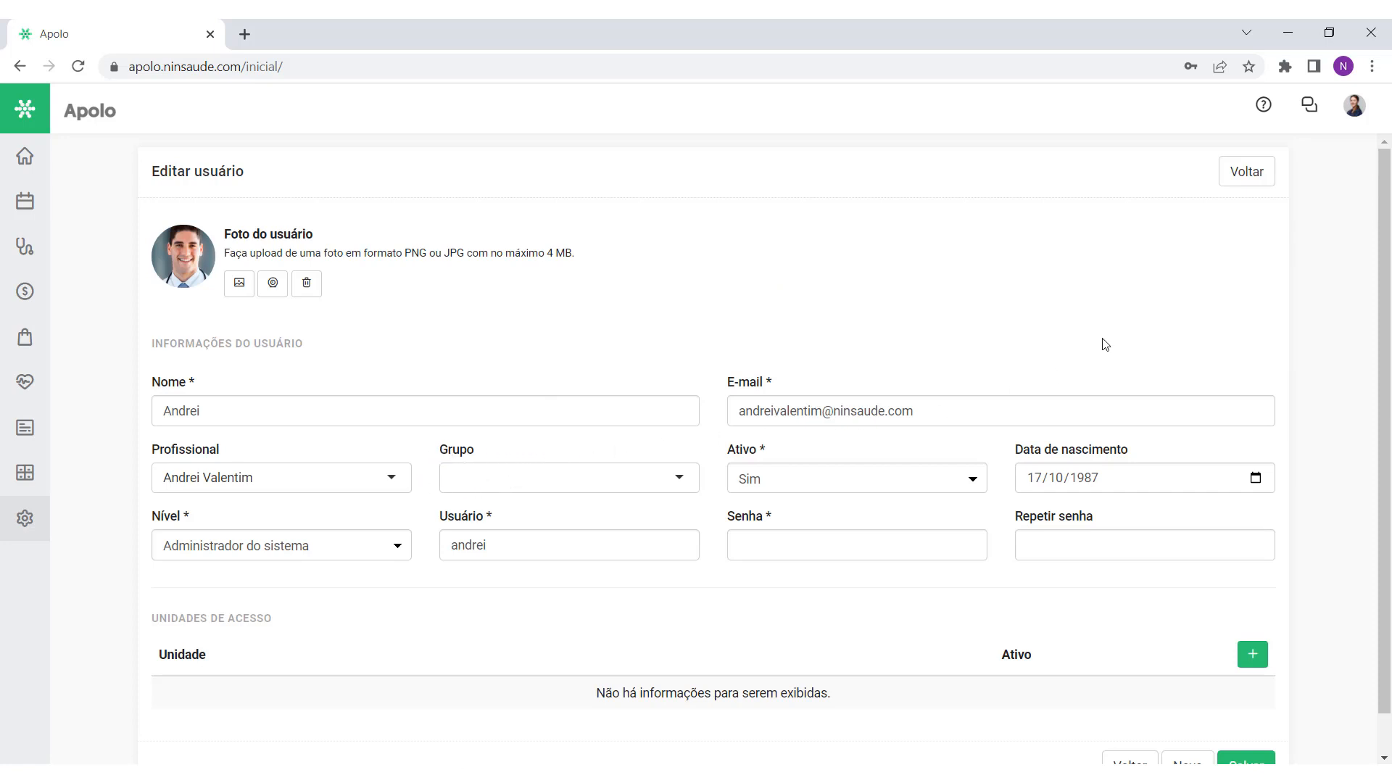
{"action": "left_click", "coordinate": [1252, 176]}
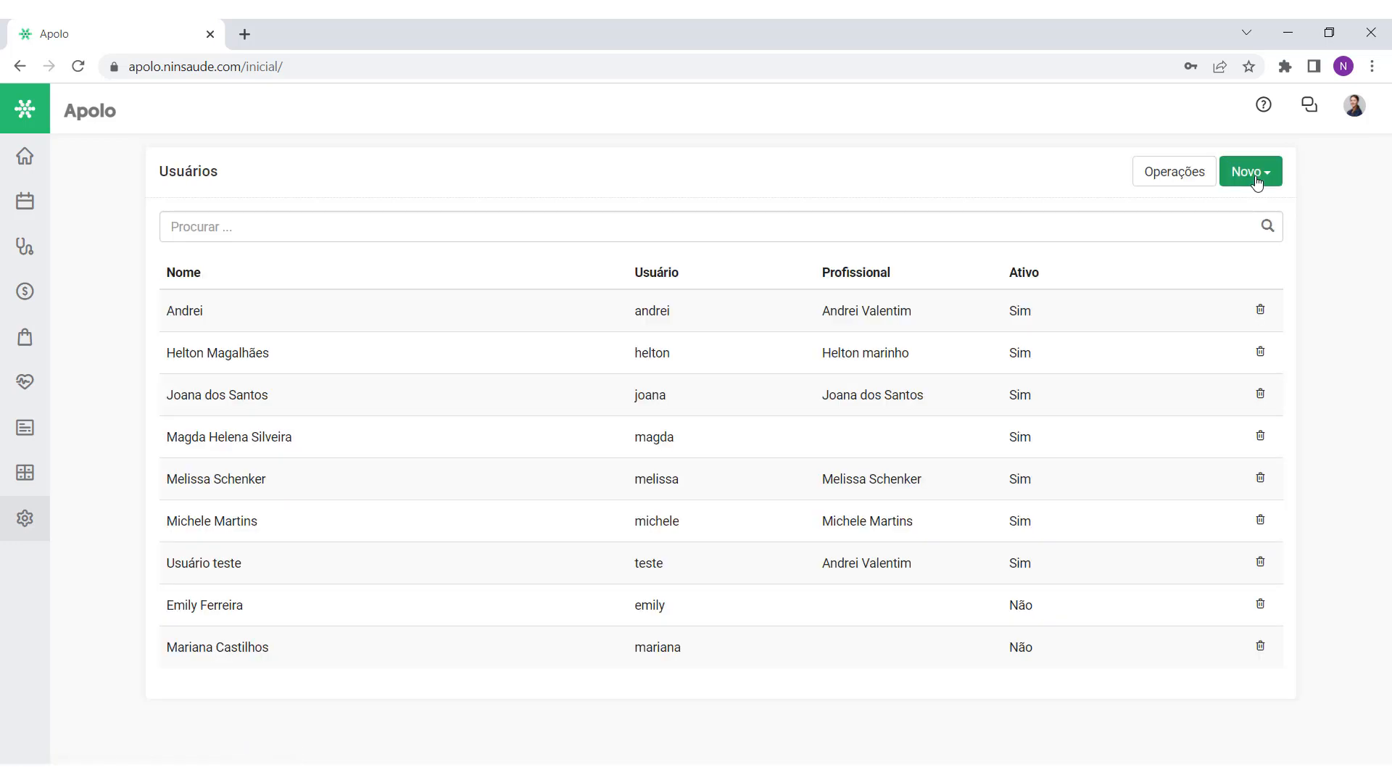
{"action": "left_click", "coordinate": [21, 533]}
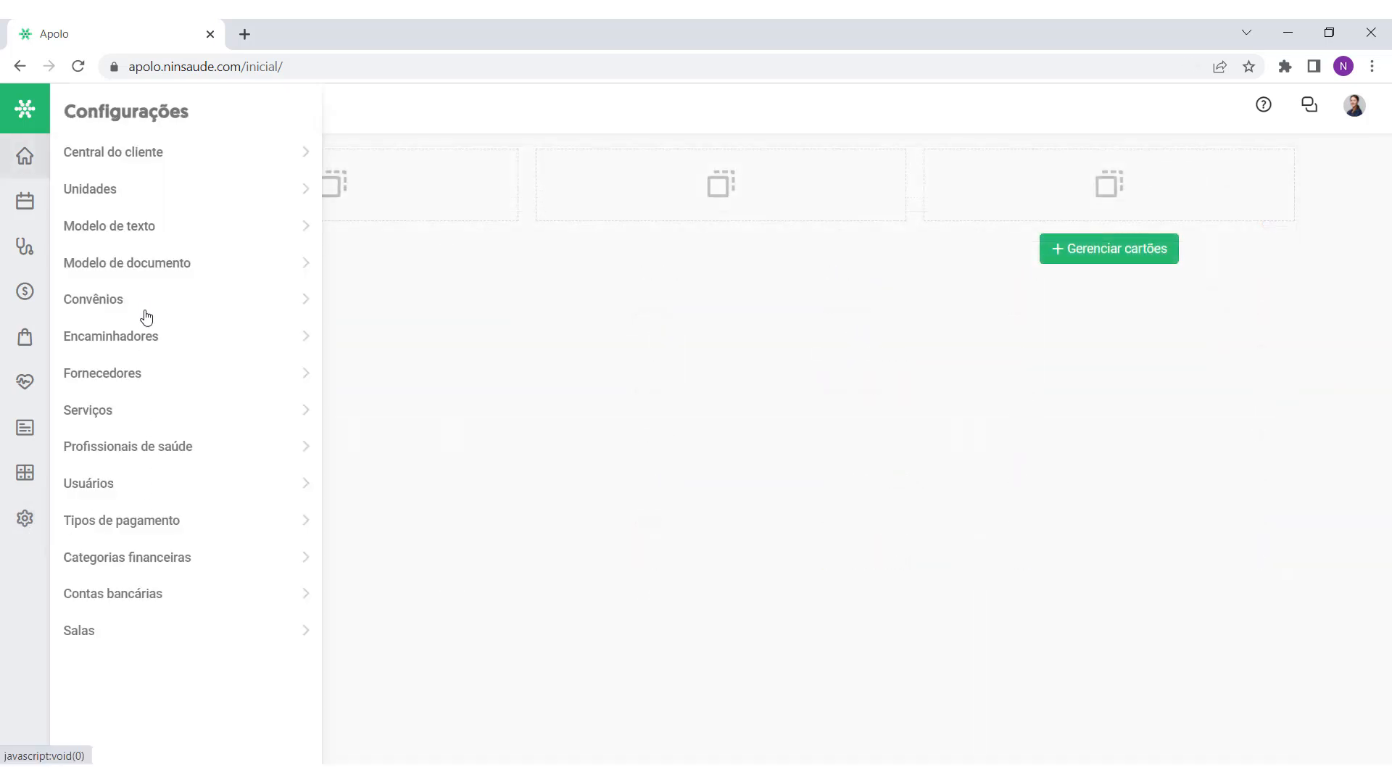
Step: Start a new convênio with the description 'Unimed'
{"action": "left_click", "coordinate": [100, 305]}
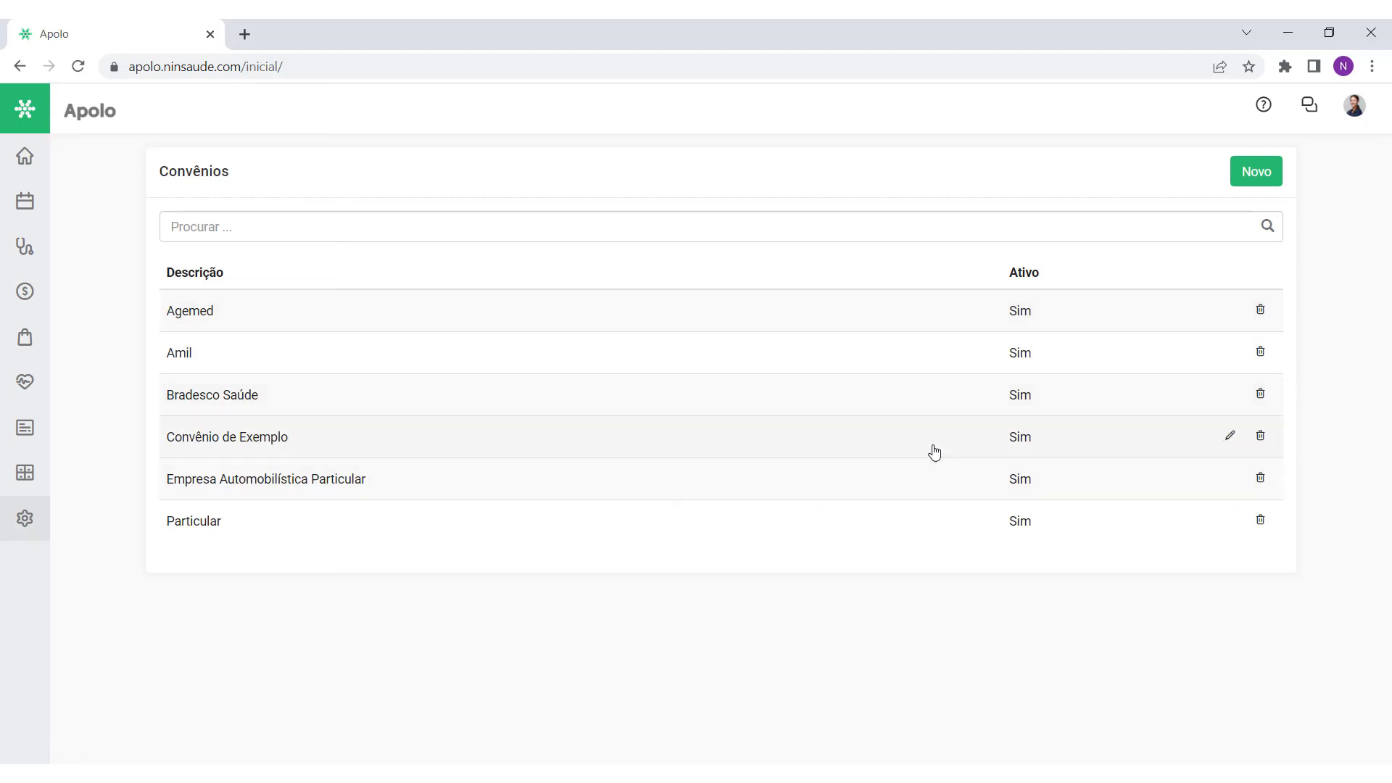
{"action": "left_click", "coordinate": [1263, 171]}
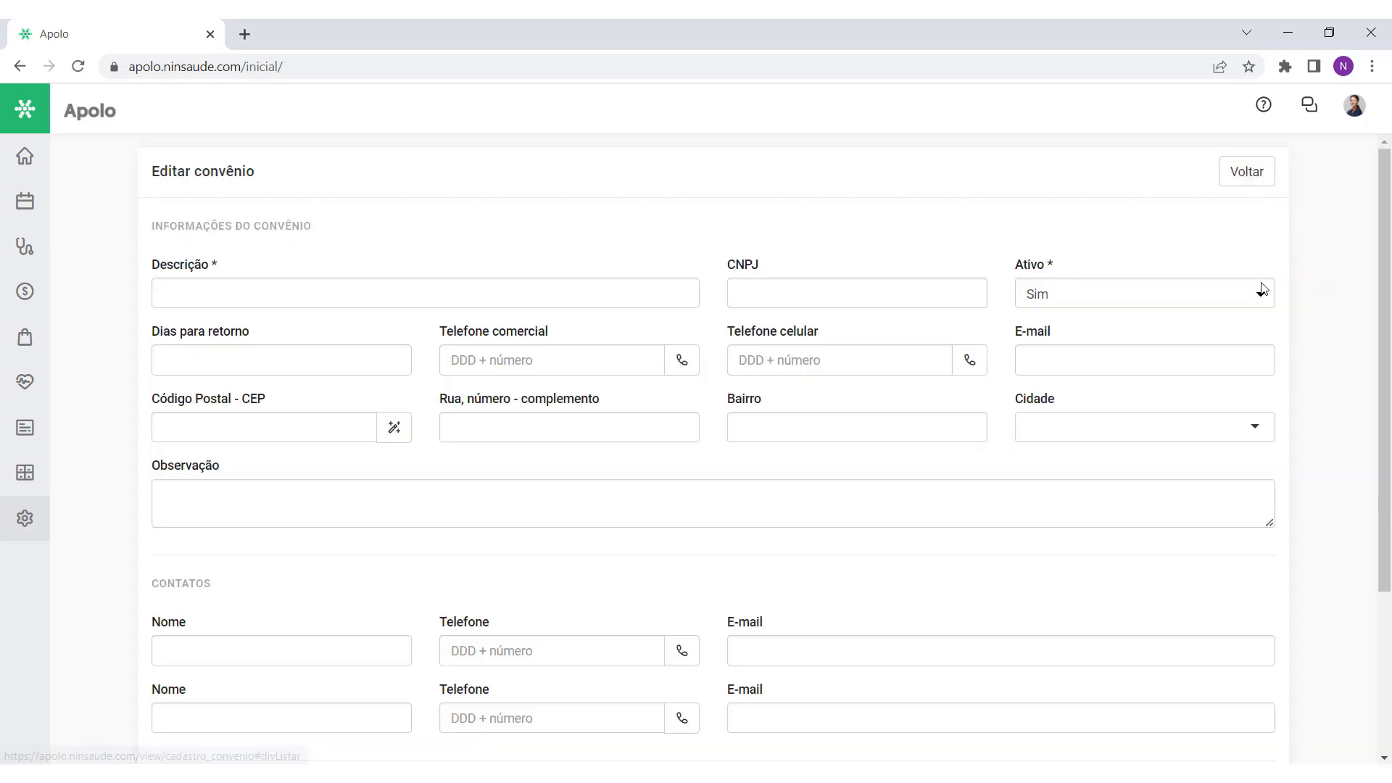
{"action": "left_click", "coordinate": [475, 301]}
{"action": "type", "text": "Unimed"}
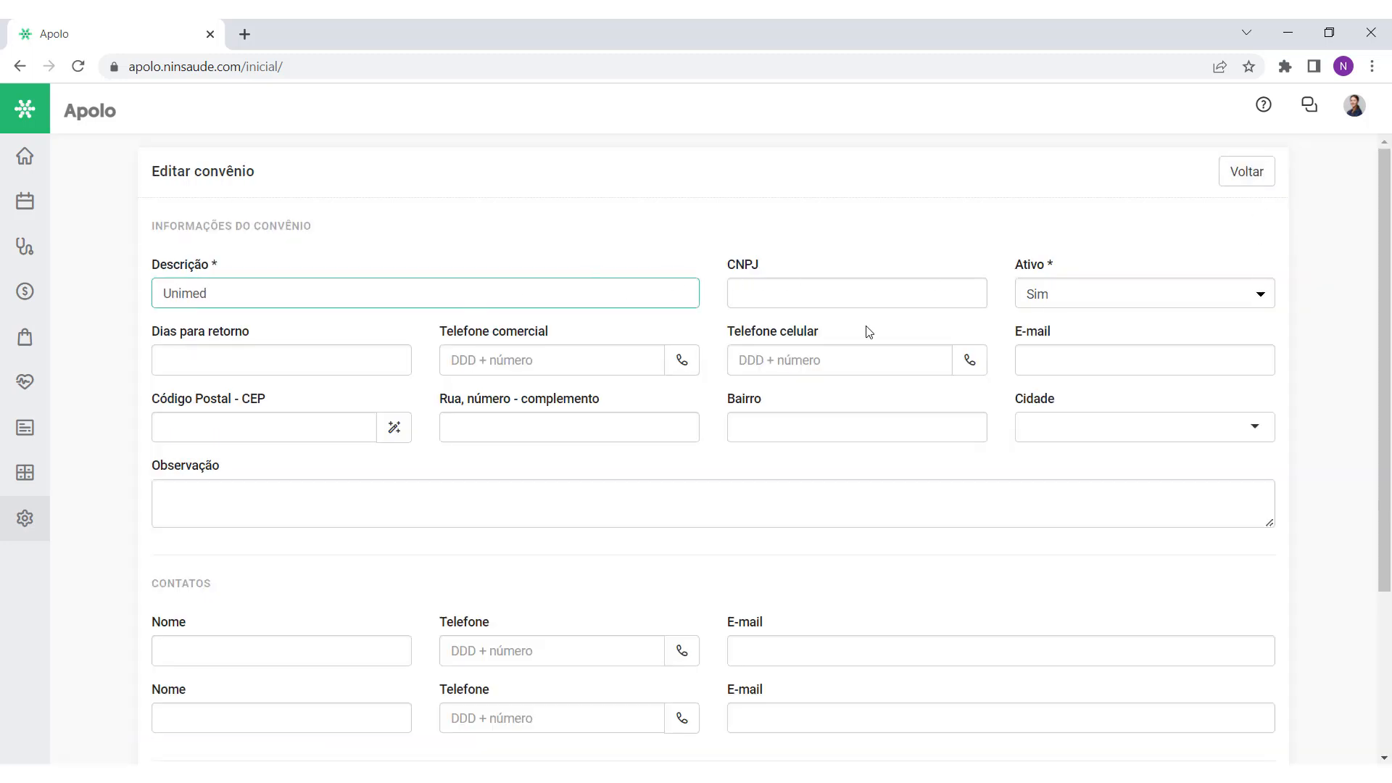
{"action": "left_click", "coordinate": [325, 464]}
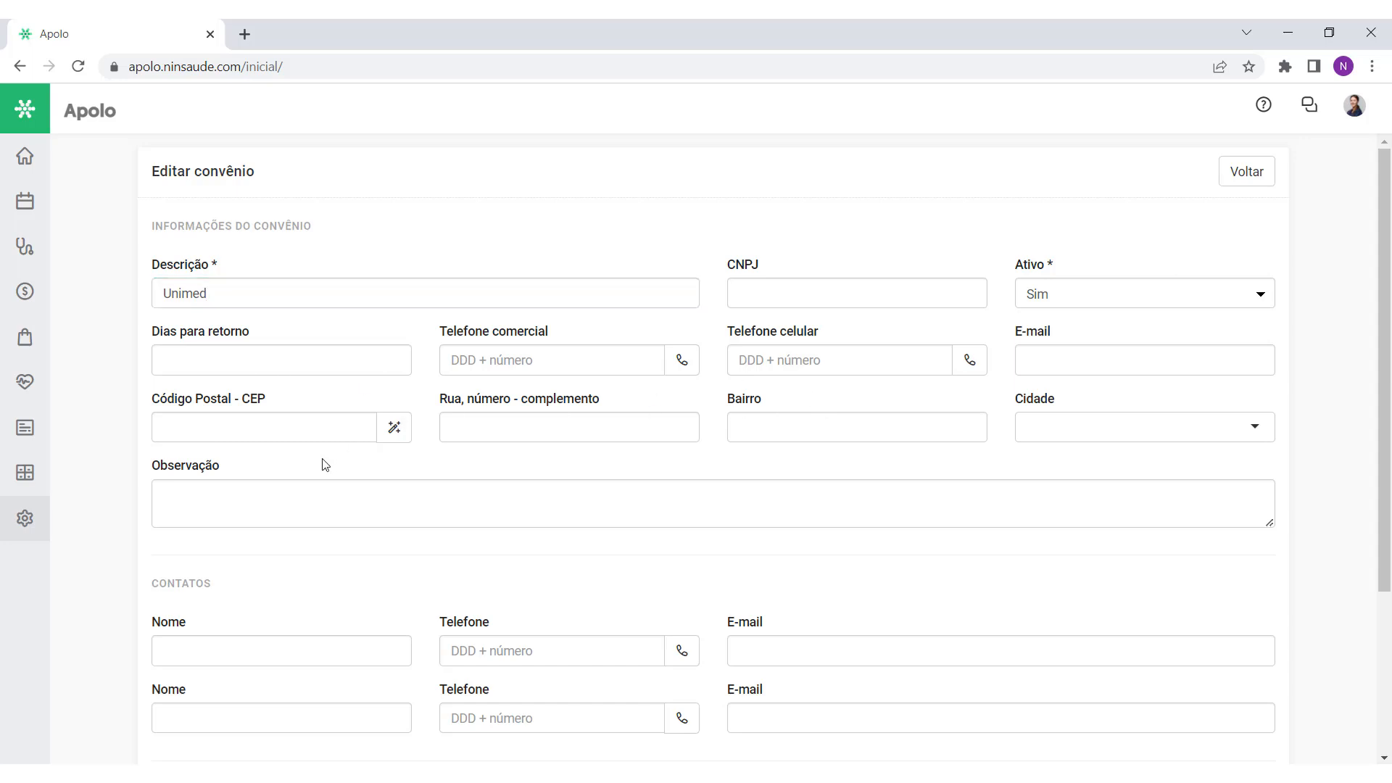
Step: Enable Guias TISS for the Unimed convênio
{"action": "scroll", "coordinate": [325, 465], "scroll_direction": "down", "scroll_amount": 3}
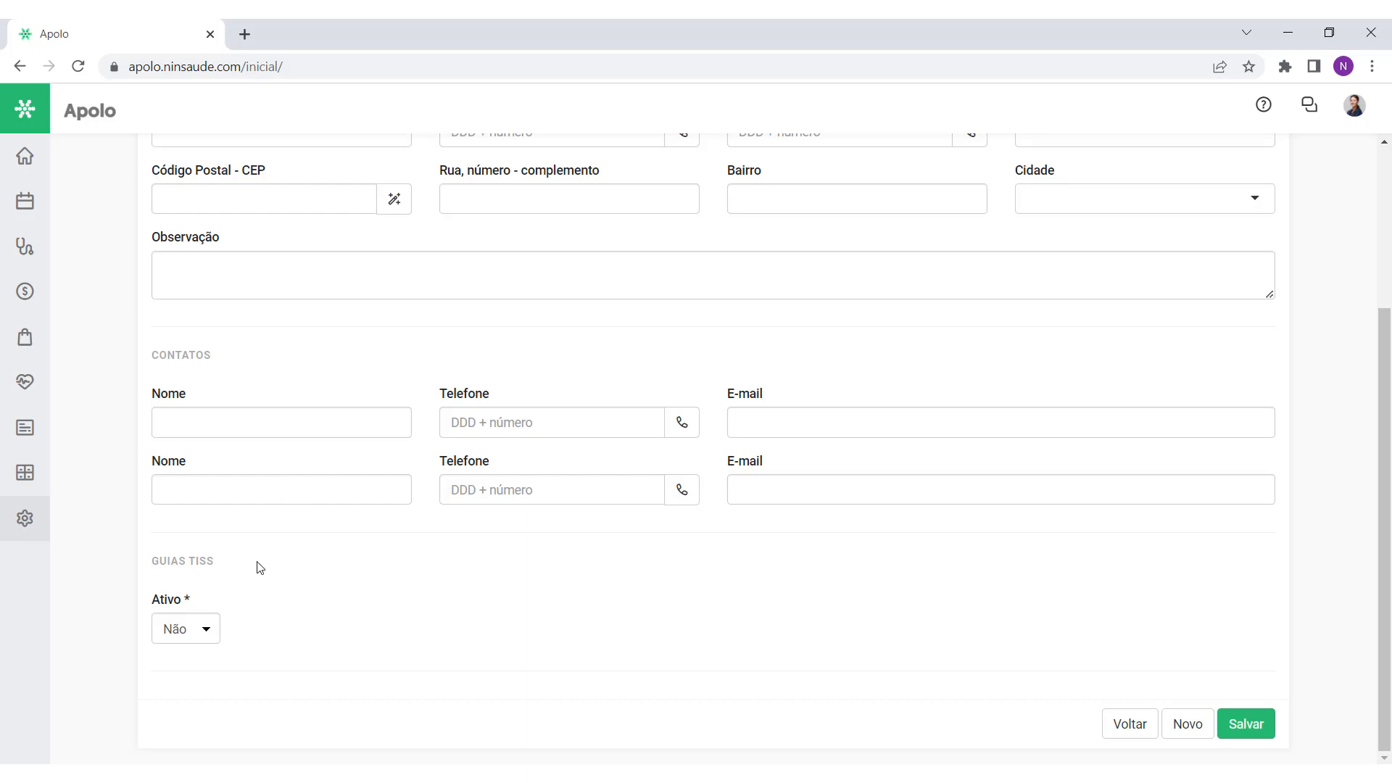
{"action": "left_click_drag", "start_coordinate": [217, 568], "coordinate": [151, 572]}
{"action": "left_click", "coordinate": [239, 581]}
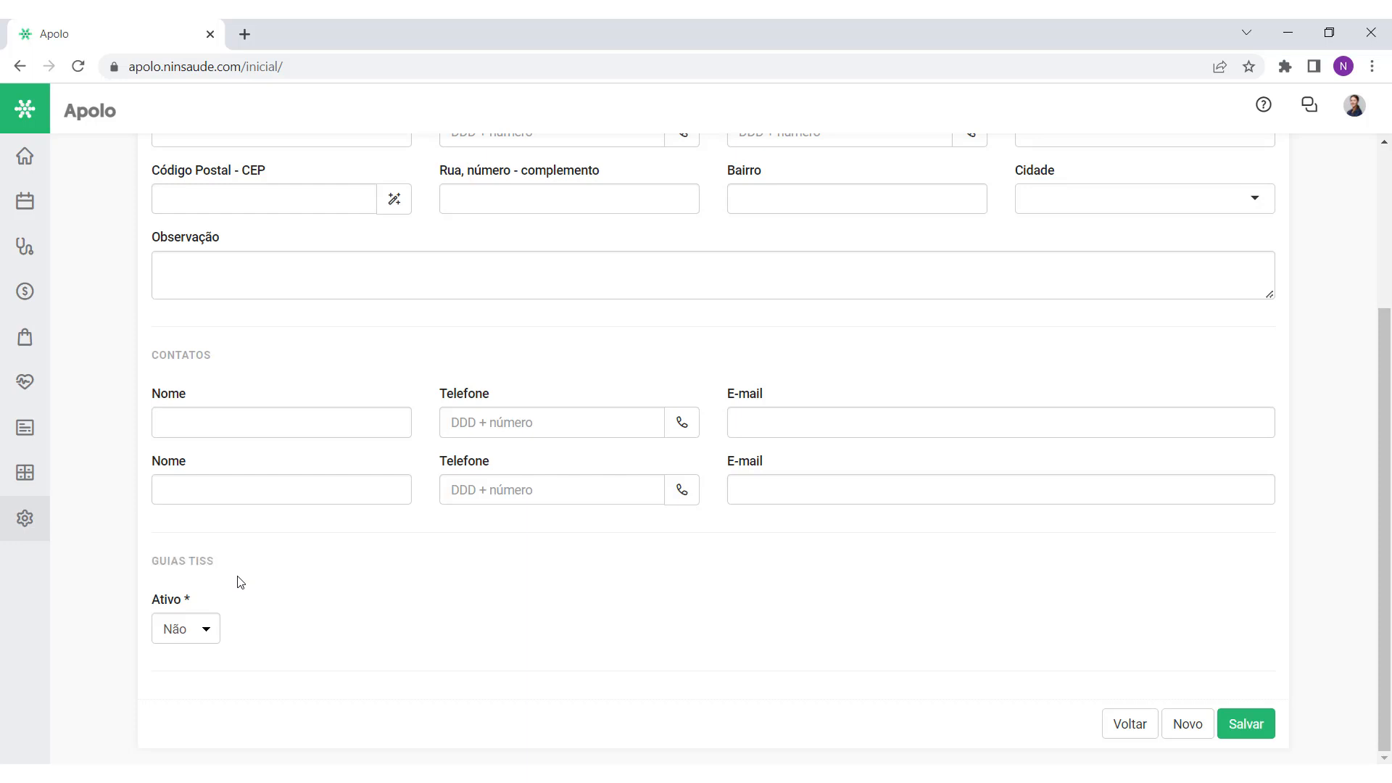
{"action": "left_click", "coordinate": [205, 630]}
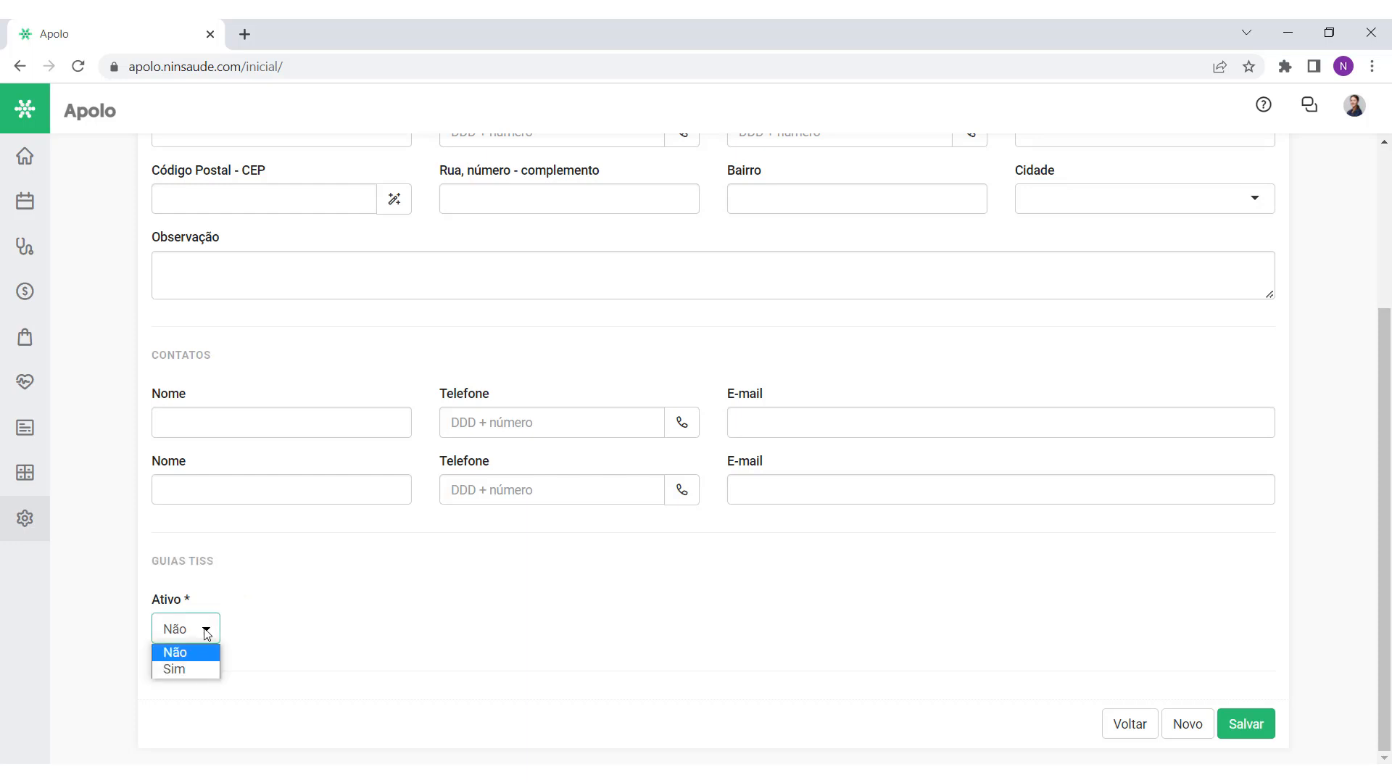
{"action": "left_click", "coordinate": [170, 666]}
Step: Search 'unimed' in the Operadora field and browse the matching UNIMED operators
{"action": "left_click", "coordinate": [385, 632]}
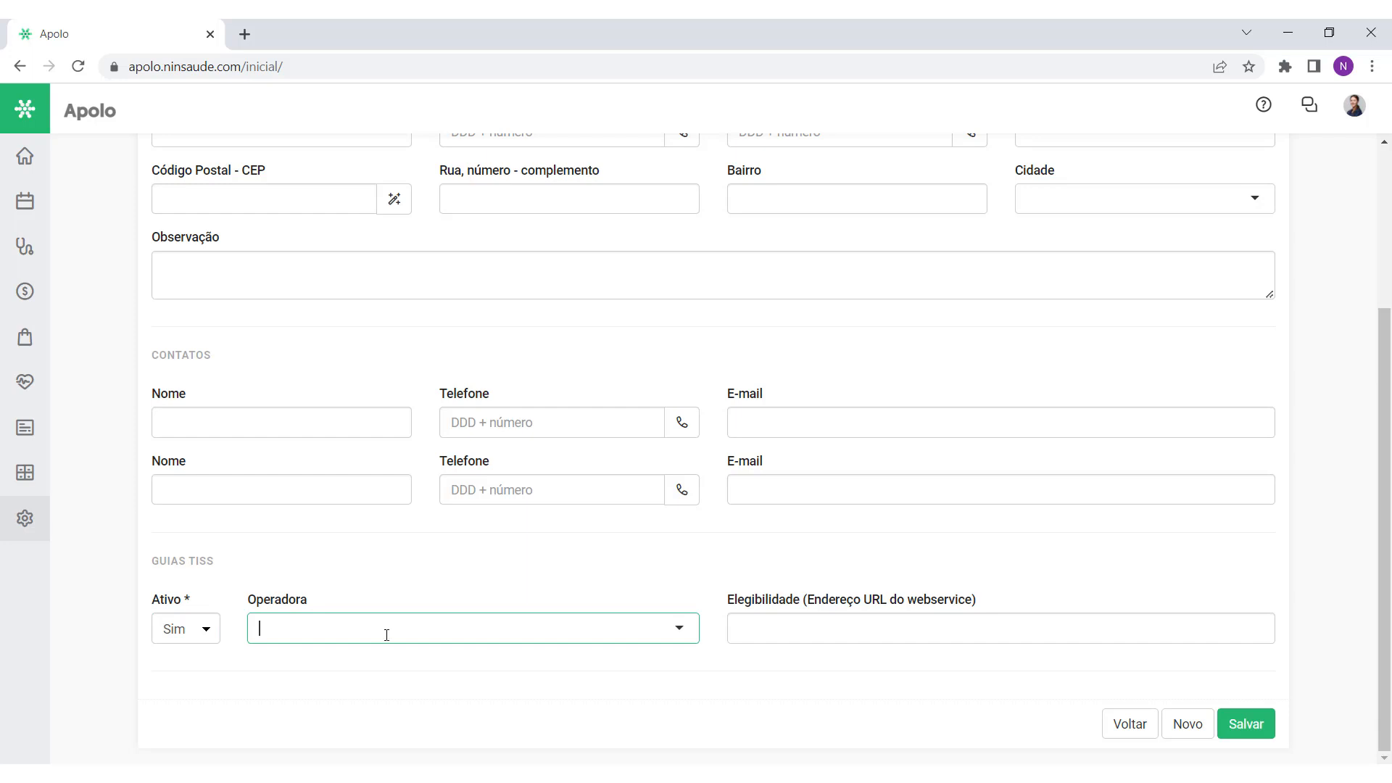
{"action": "type", "text": "unimed"}
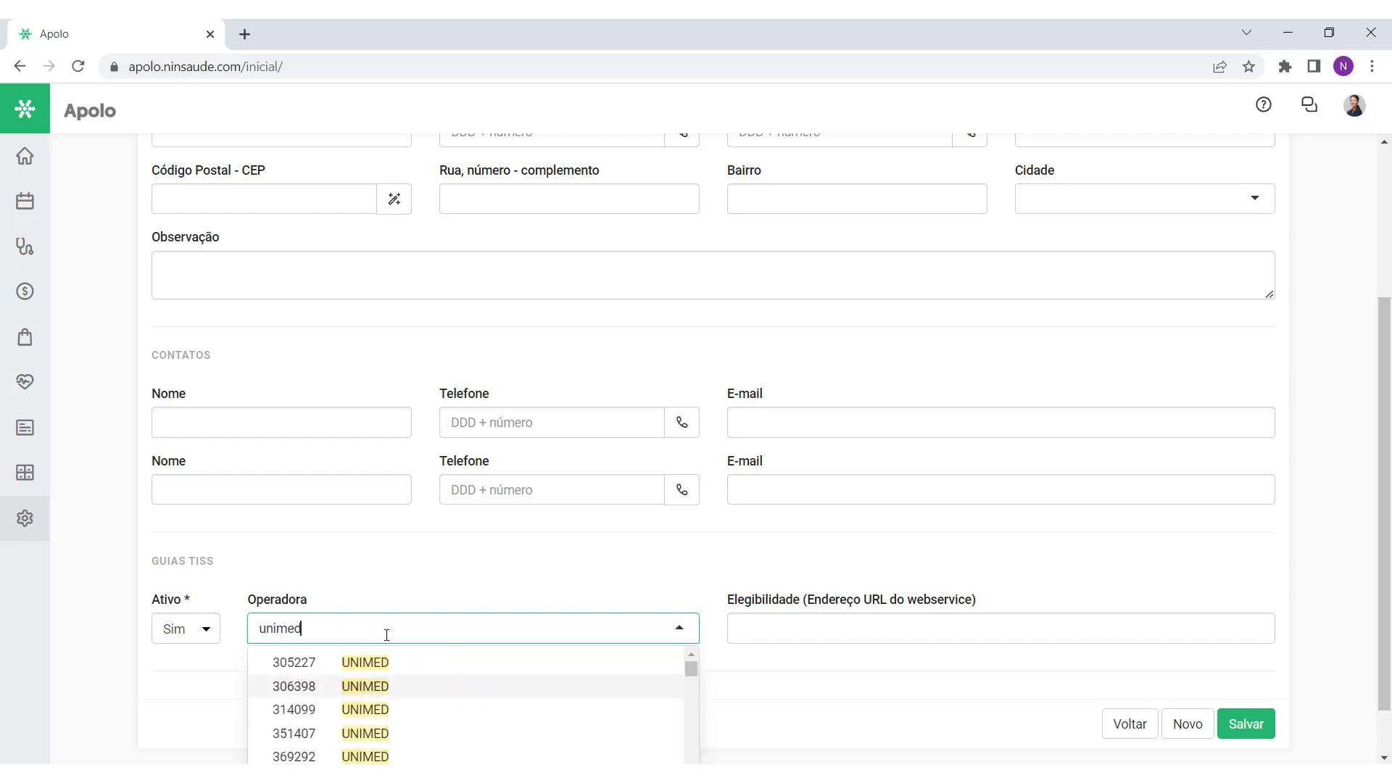
{"action": "scroll", "coordinate": [386, 635], "scroll_direction": "down", "scroll_amount": 1}
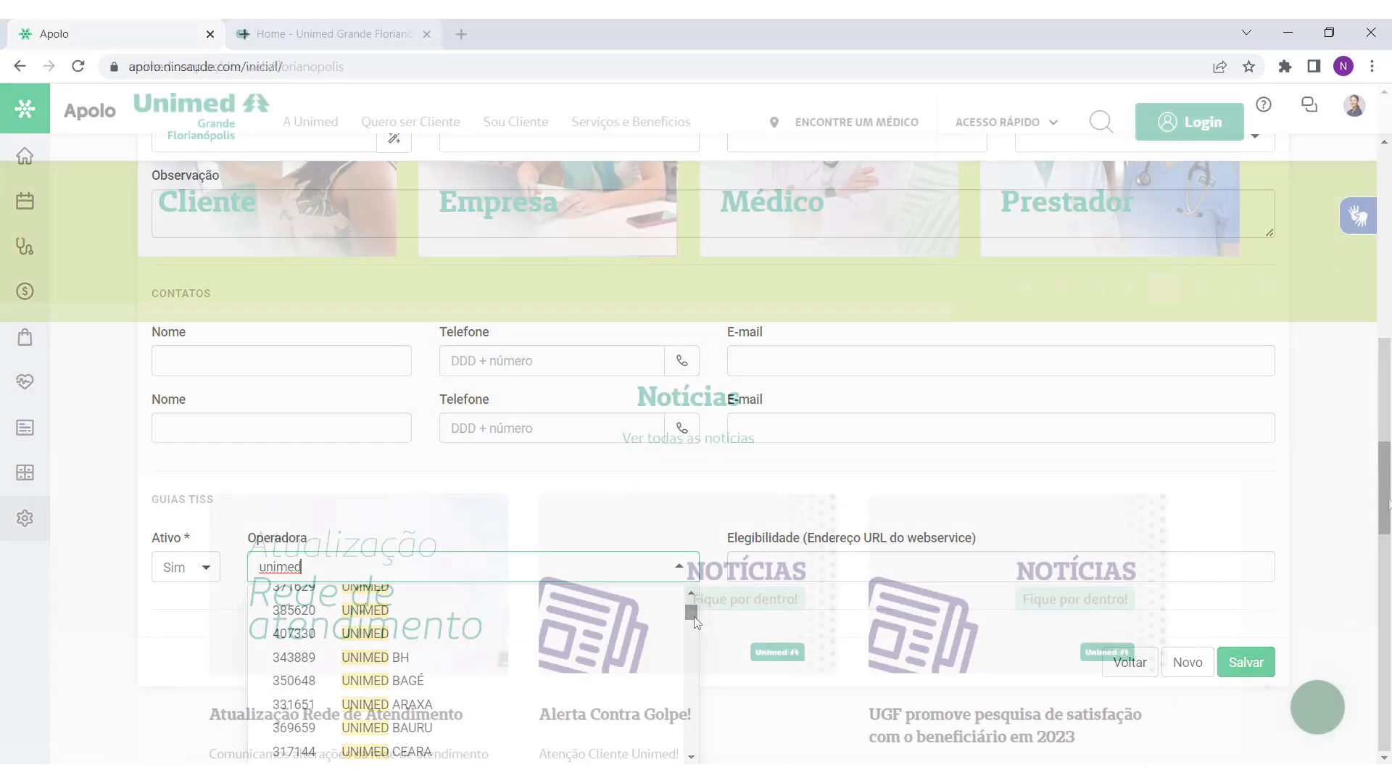
{"action": "scroll", "coordinate": [1388, 721], "scroll_direction": "down", "scroll_amount": 15}
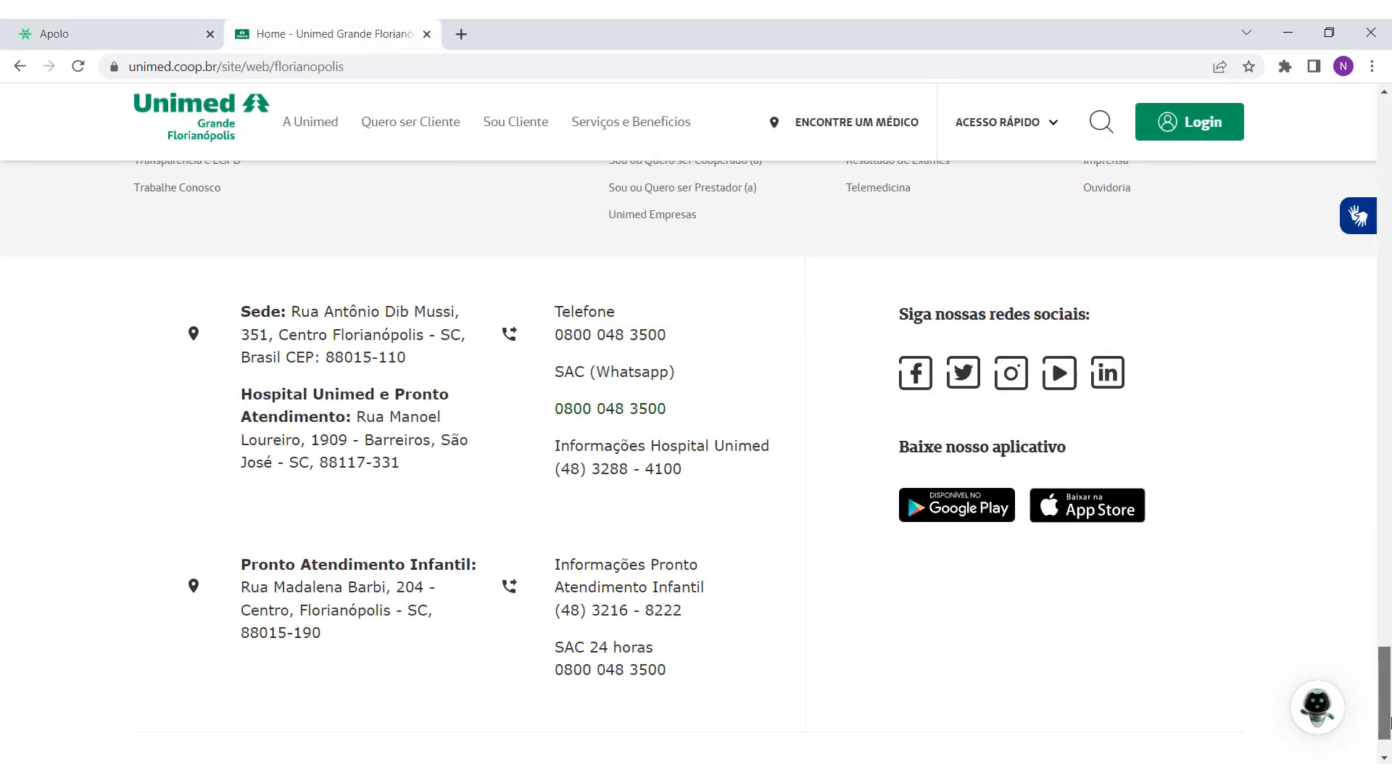
Step: Read ANS nº 360449 in Unimed's site footer, then search Operadora for 'unimed fl' in Apolo
{"action": "left_click_drag", "start_coordinate": [1390, 723], "coordinate": [1390, 736]}
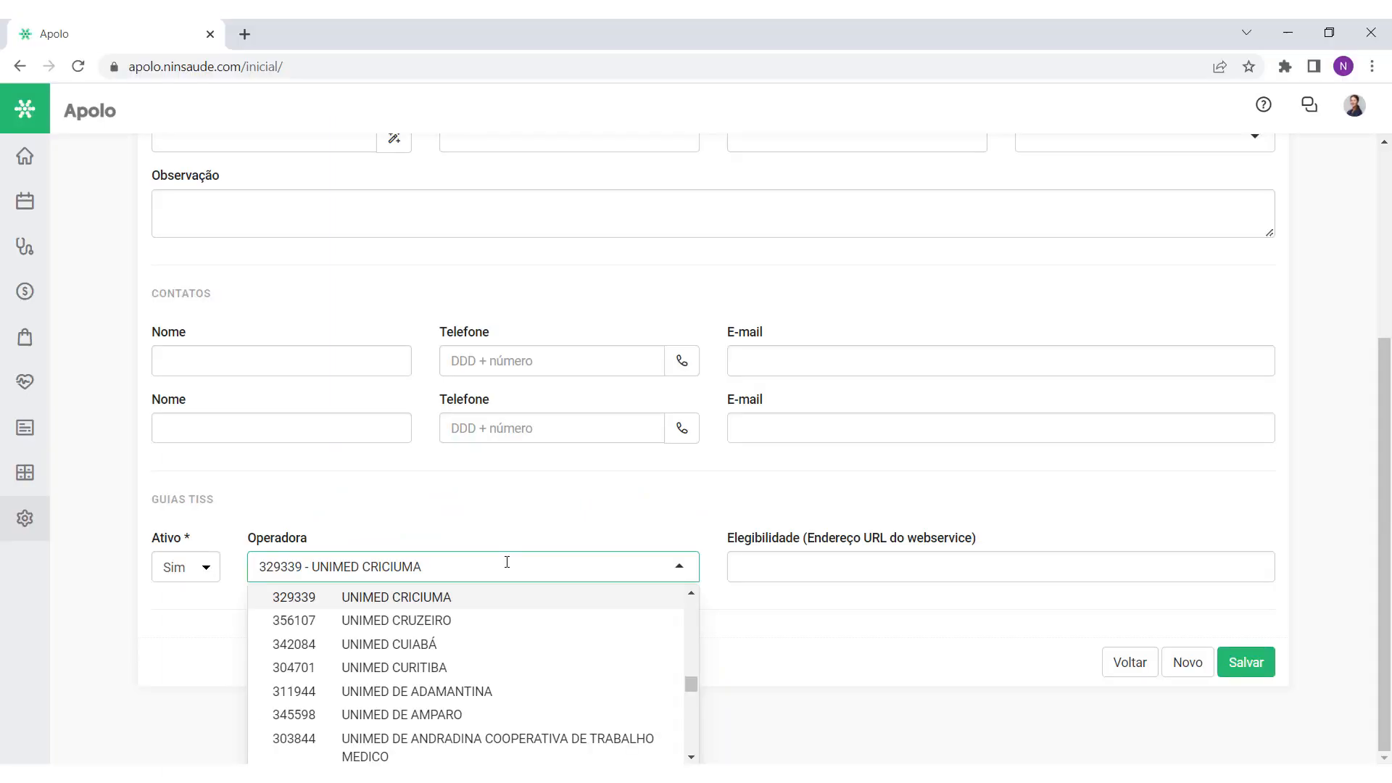
{"action": "key", "text": "Up"}
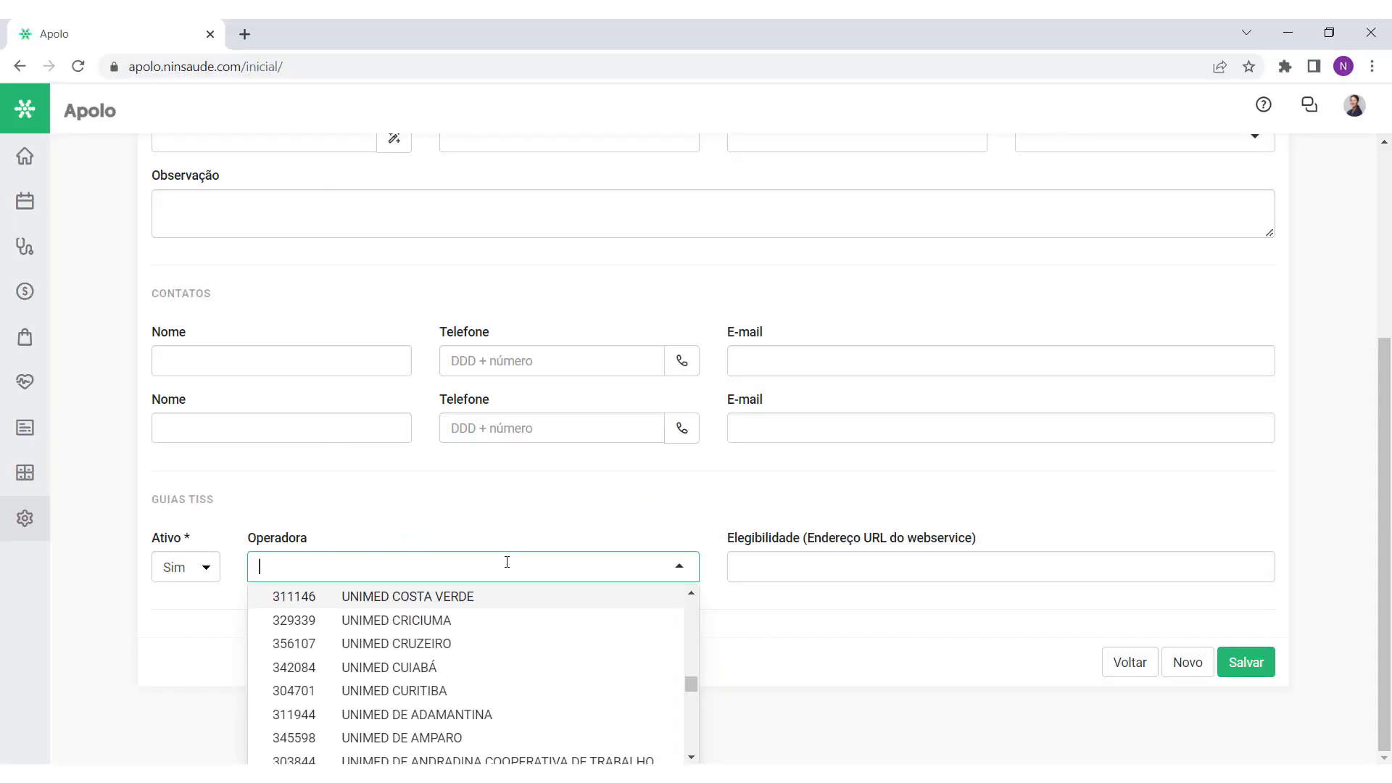
{"action": "type", "text": "unimed fl"}
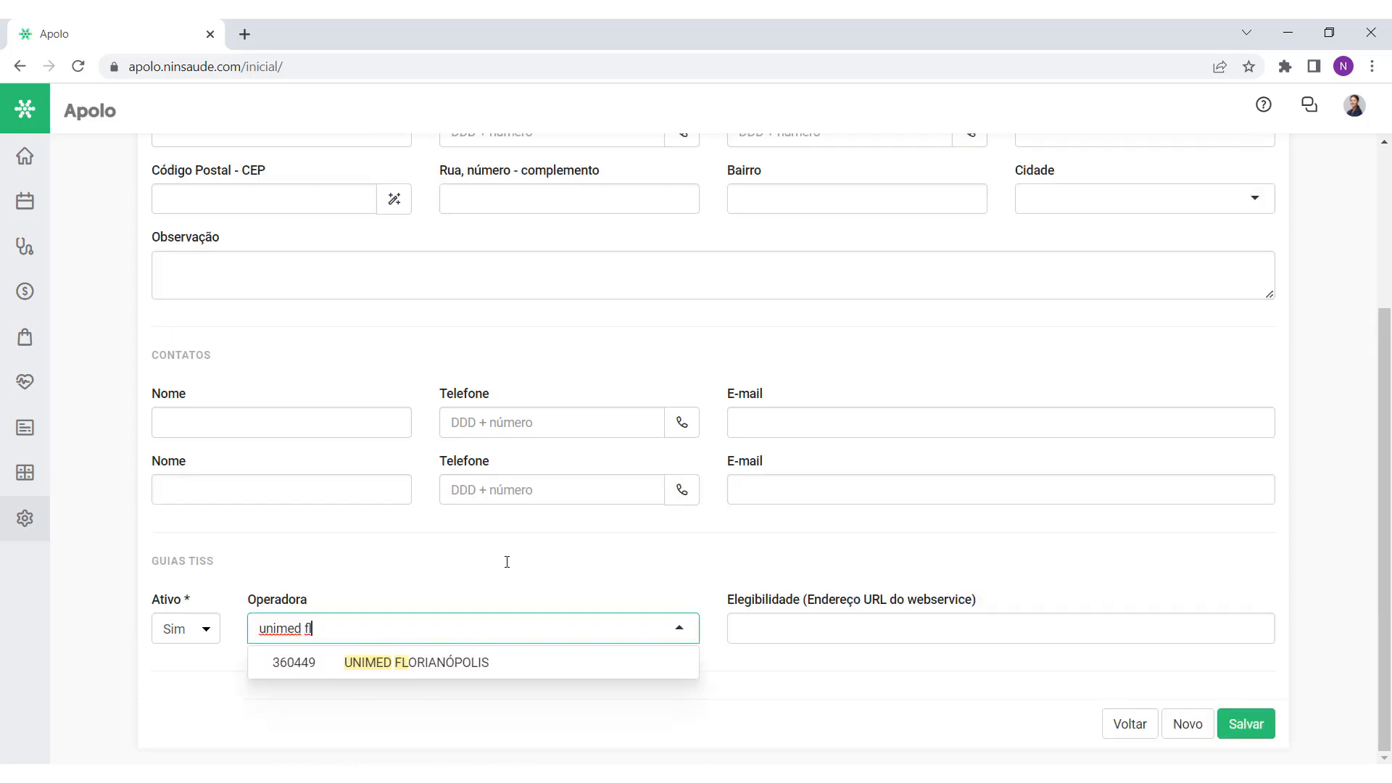
Step: Set the convênio's Operadora to 360449 - UNIMED FLORIANÓPOLIS and save it
{"action": "left_click", "coordinate": [482, 662]}
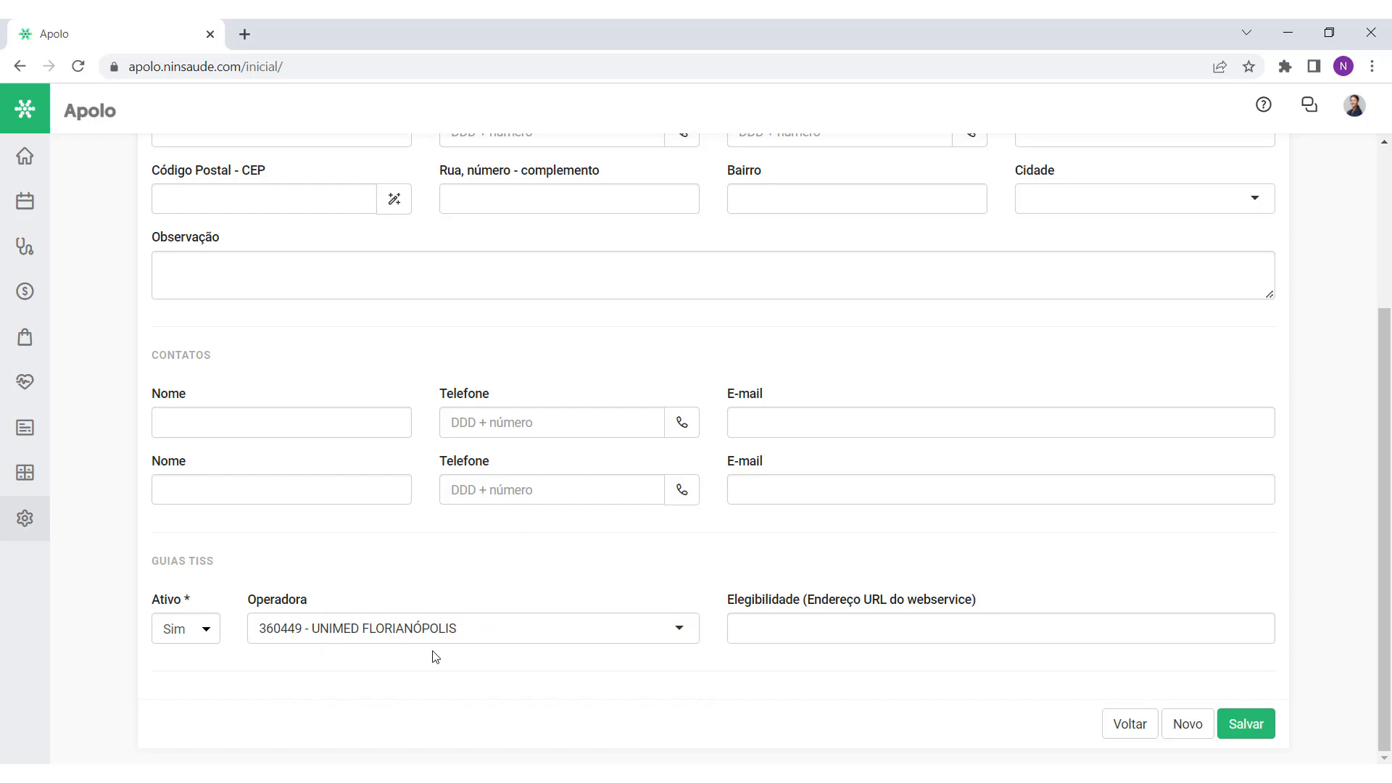
{"action": "left_click", "coordinate": [1249, 724]}
{"action": "left_click_drag", "start_coordinate": [1382, 404], "coordinate": [1379, 608]}
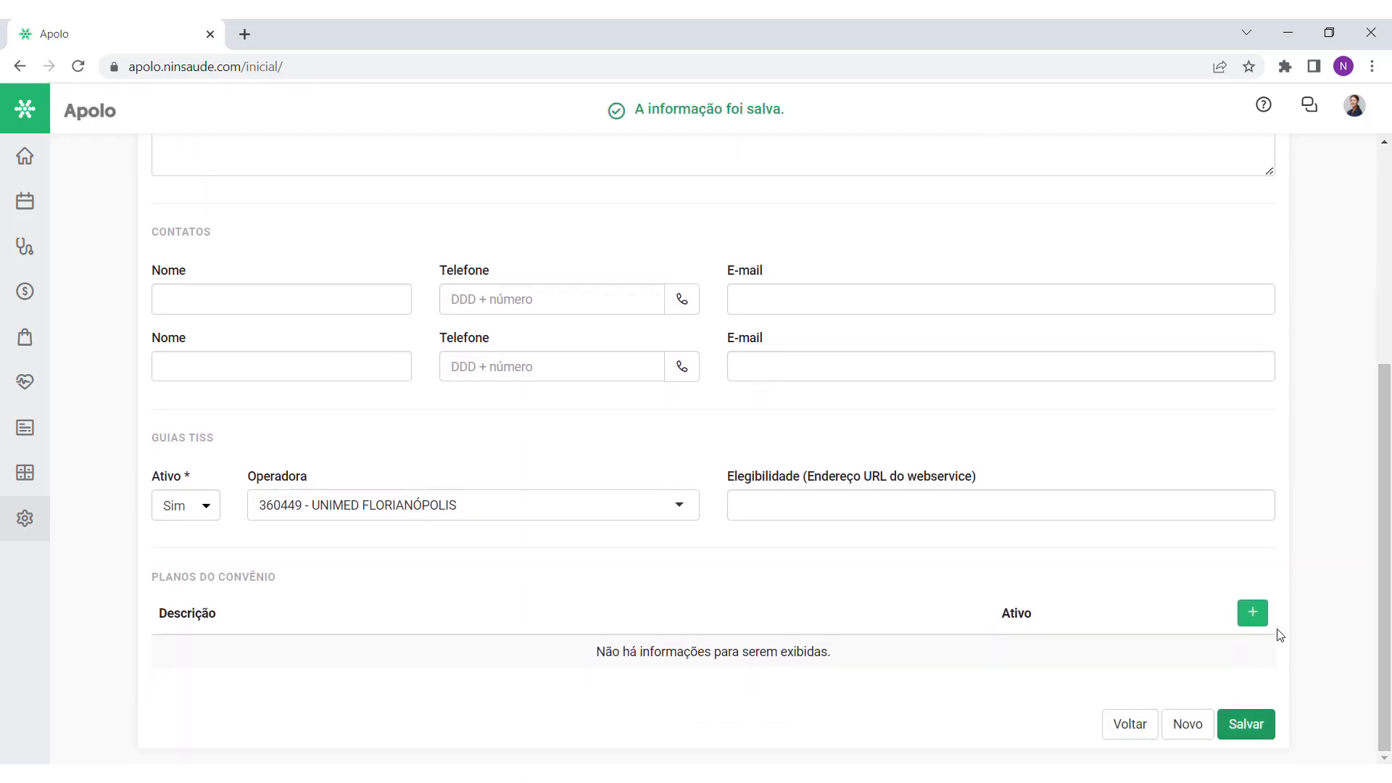
Step: Add the Plano Ouro plan under Planos do Convênio
{"action": "left_click", "coordinate": [1252, 614]}
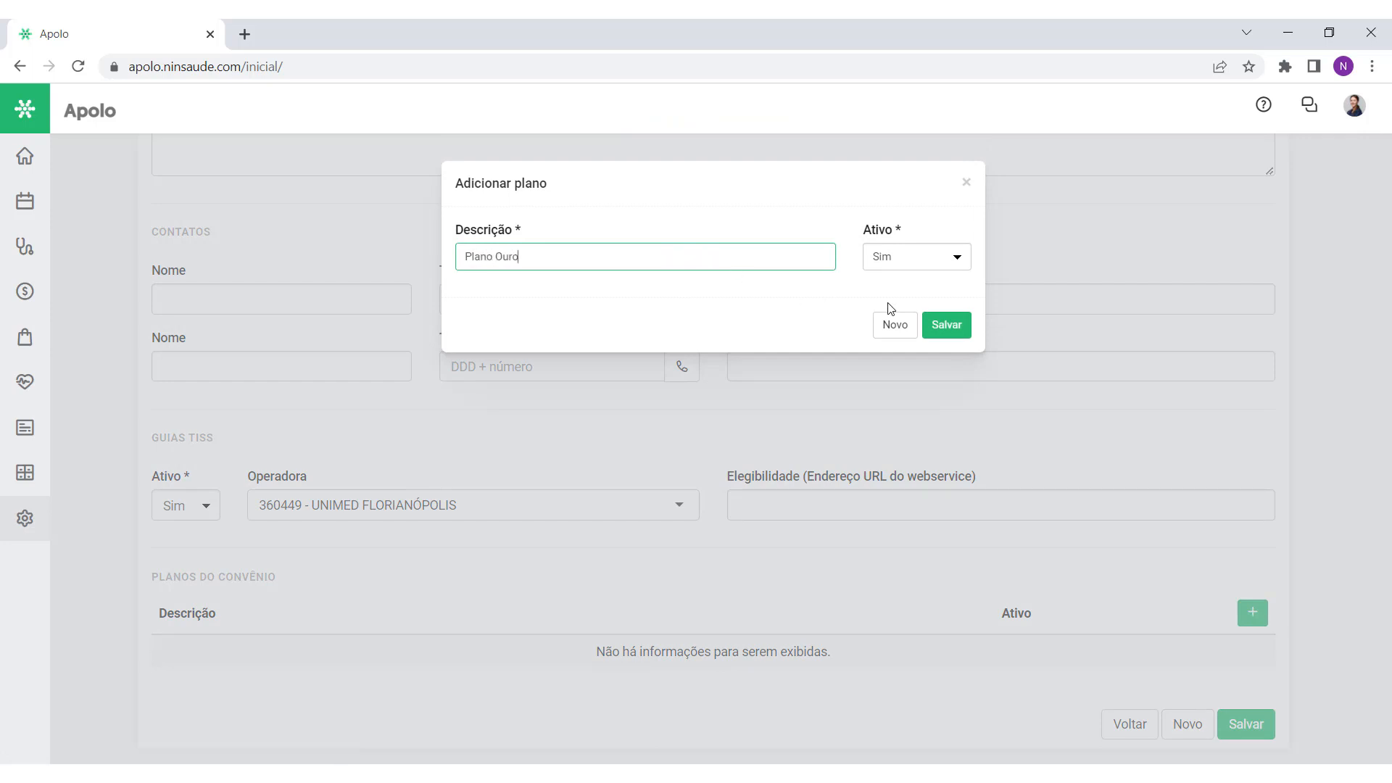
{"action": "left_click", "coordinate": [944, 327]}
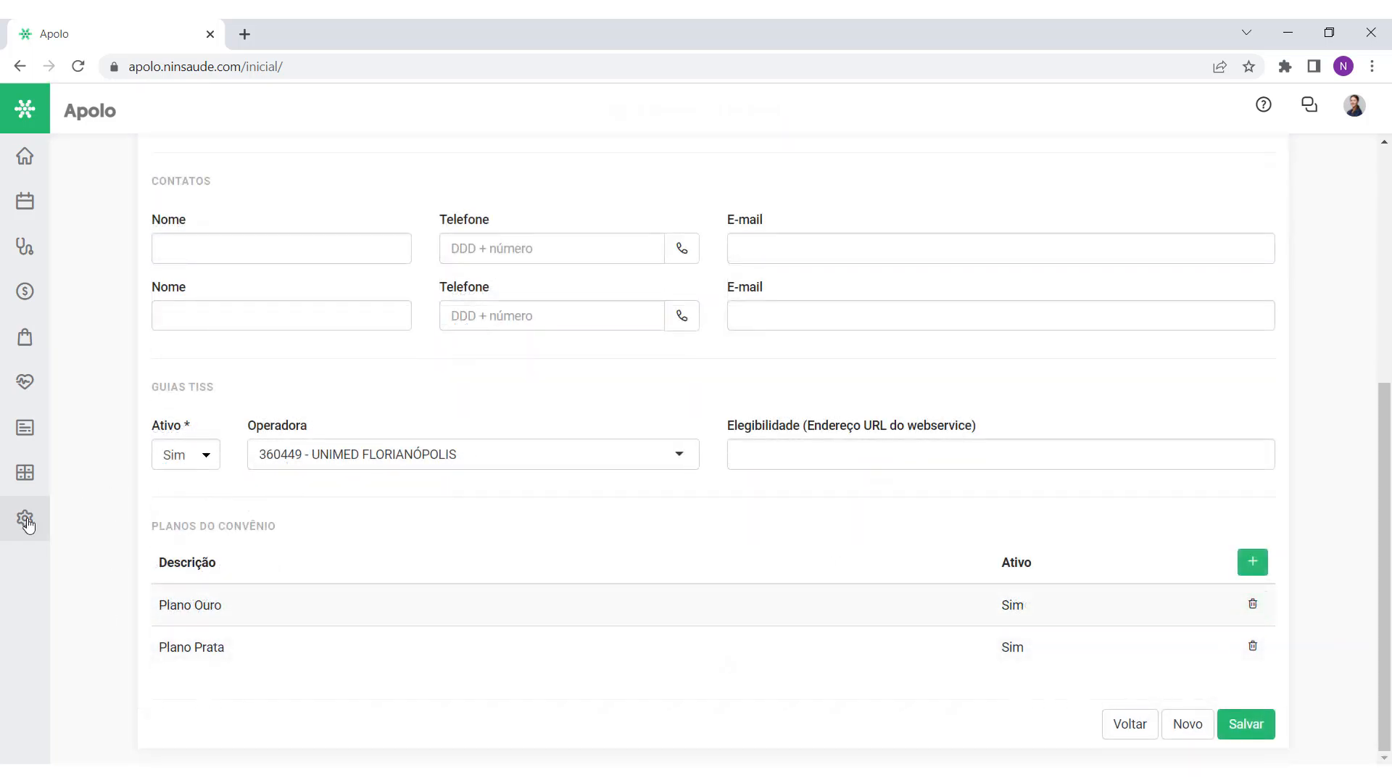
{"action": "left_click", "coordinate": [25, 517]}
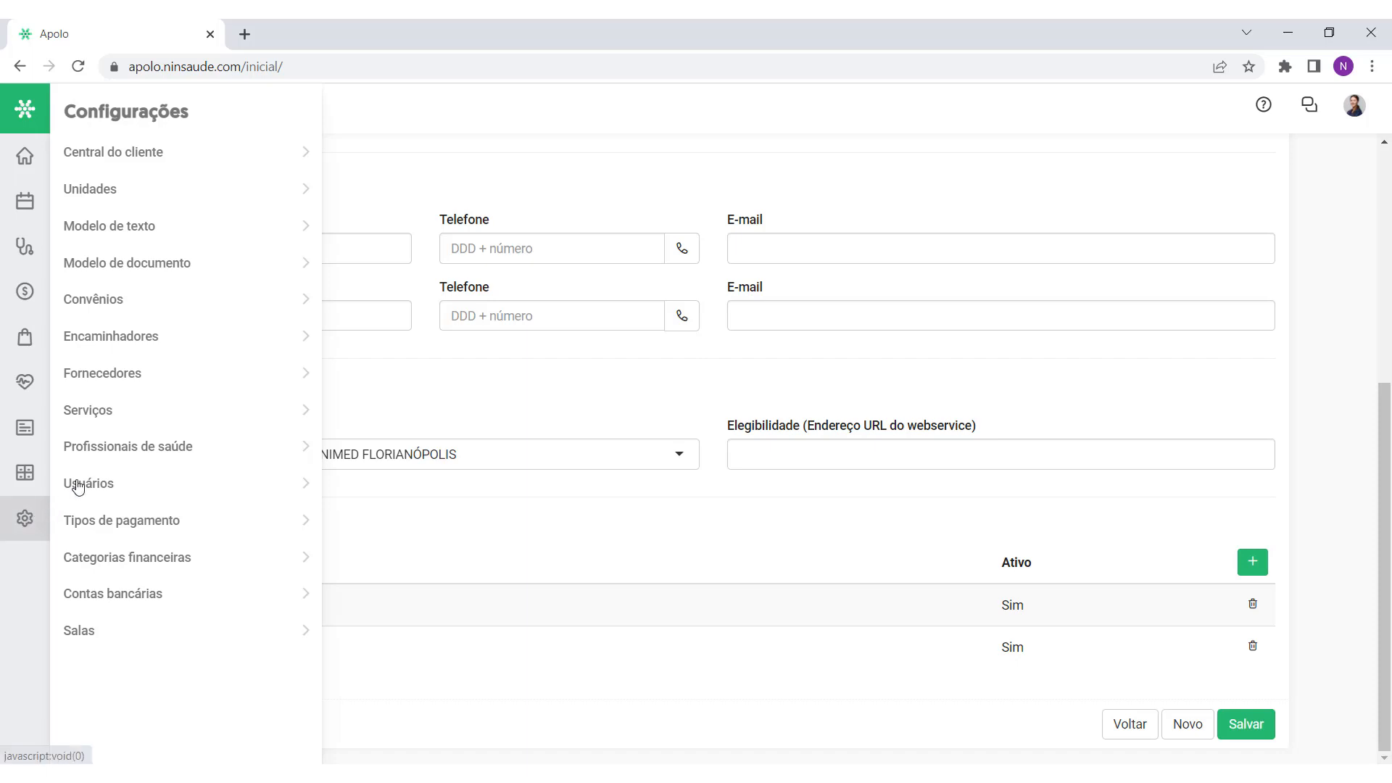
Step: Open the Serviços settings and browse services such as Cirurgia, Consulta normal, Laudo and Retorno
{"action": "left_click", "coordinate": [91, 419]}
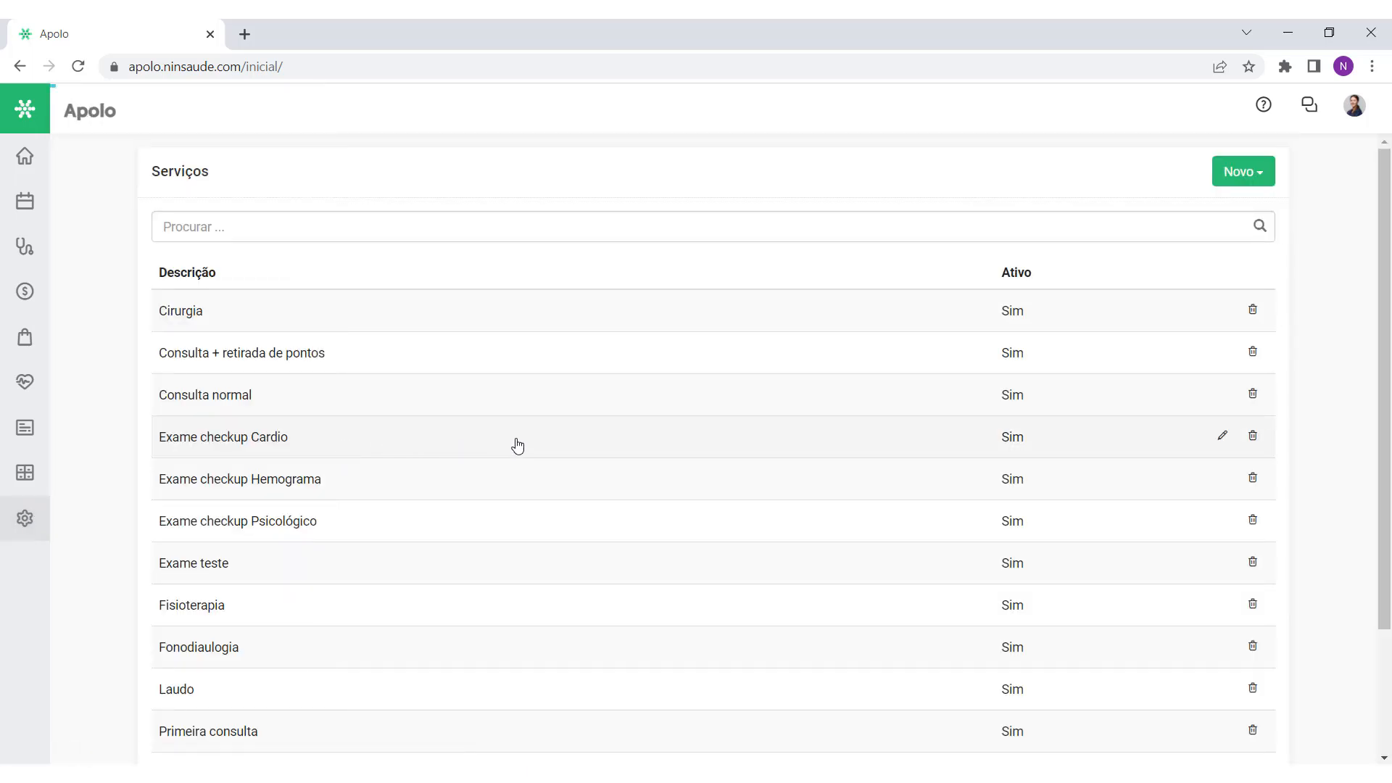
{"action": "scroll", "coordinate": [517, 445], "scroll_direction": "down", "scroll_amount": 2}
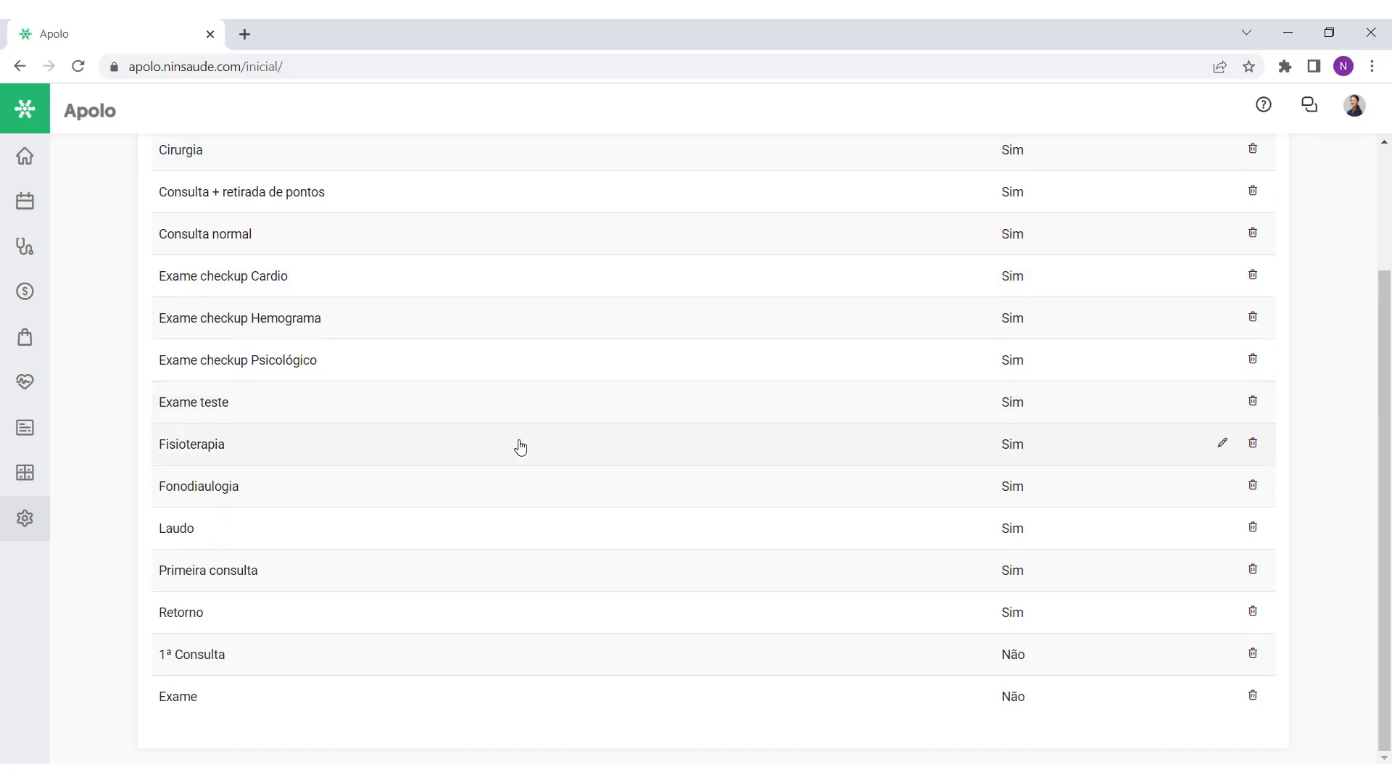
{"action": "scroll", "coordinate": [520, 447], "scroll_direction": "up", "scroll_amount": 2}
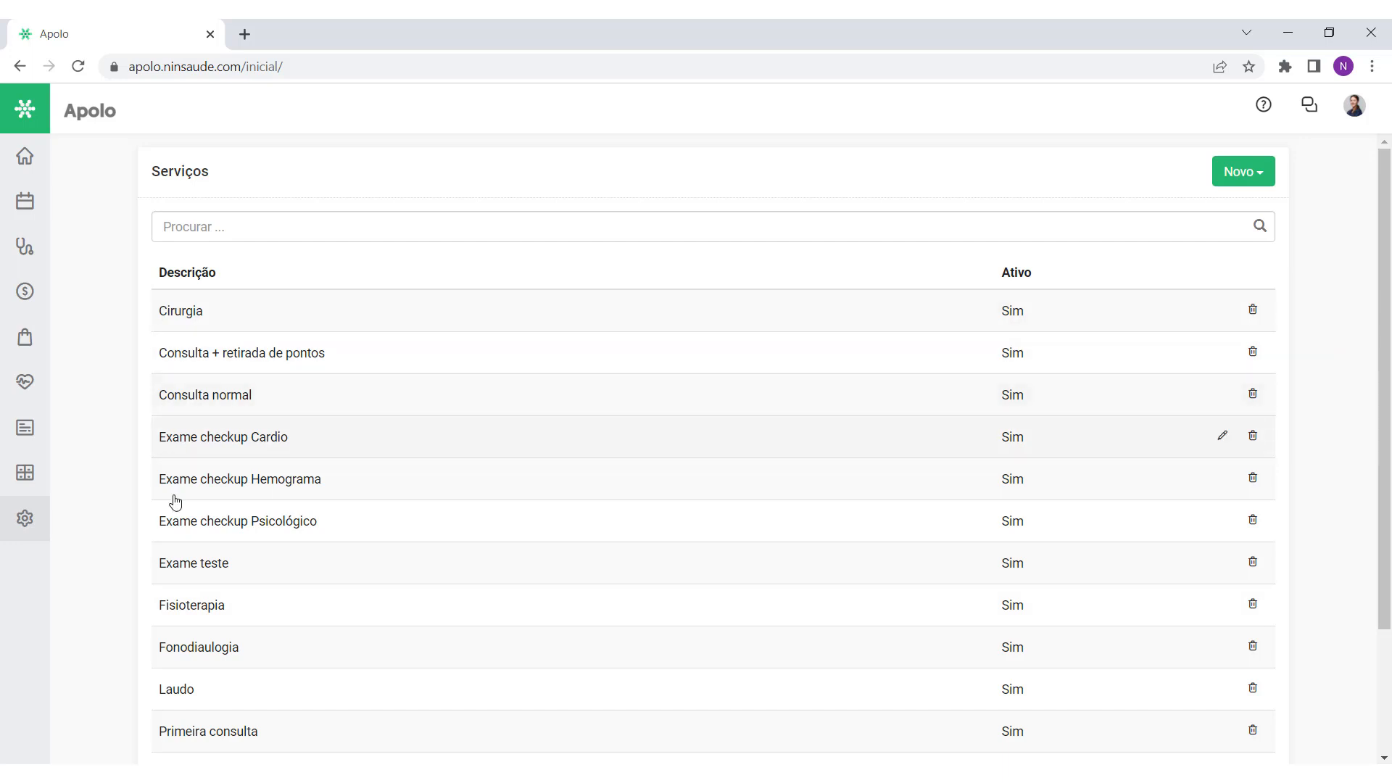
{"action": "scroll", "coordinate": [437, 482], "scroll_direction": "down", "scroll_amount": 2}
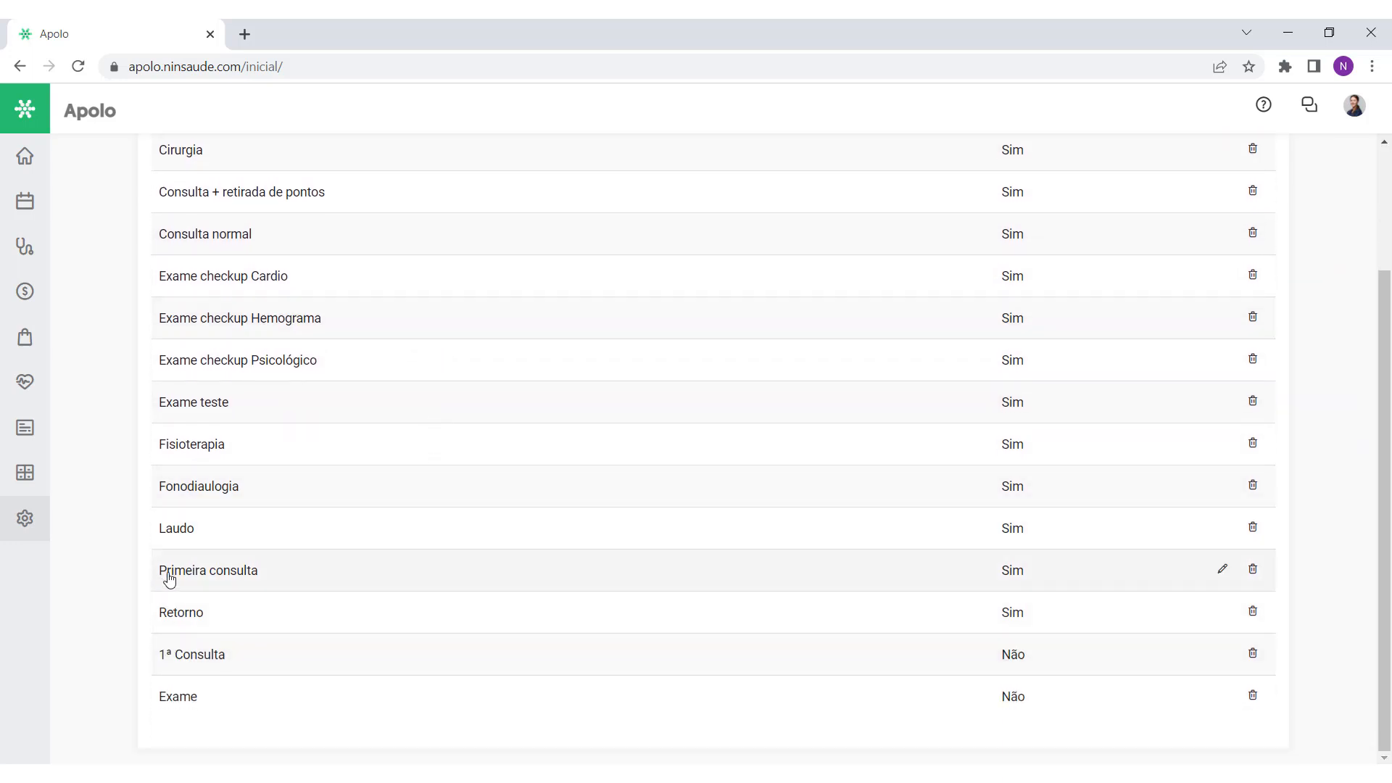
{"action": "scroll", "coordinate": [267, 544], "scroll_direction": "up", "scroll_amount": 2}
{"action": "scroll", "coordinate": [211, 471], "scroll_direction": "down", "scroll_amount": 2}
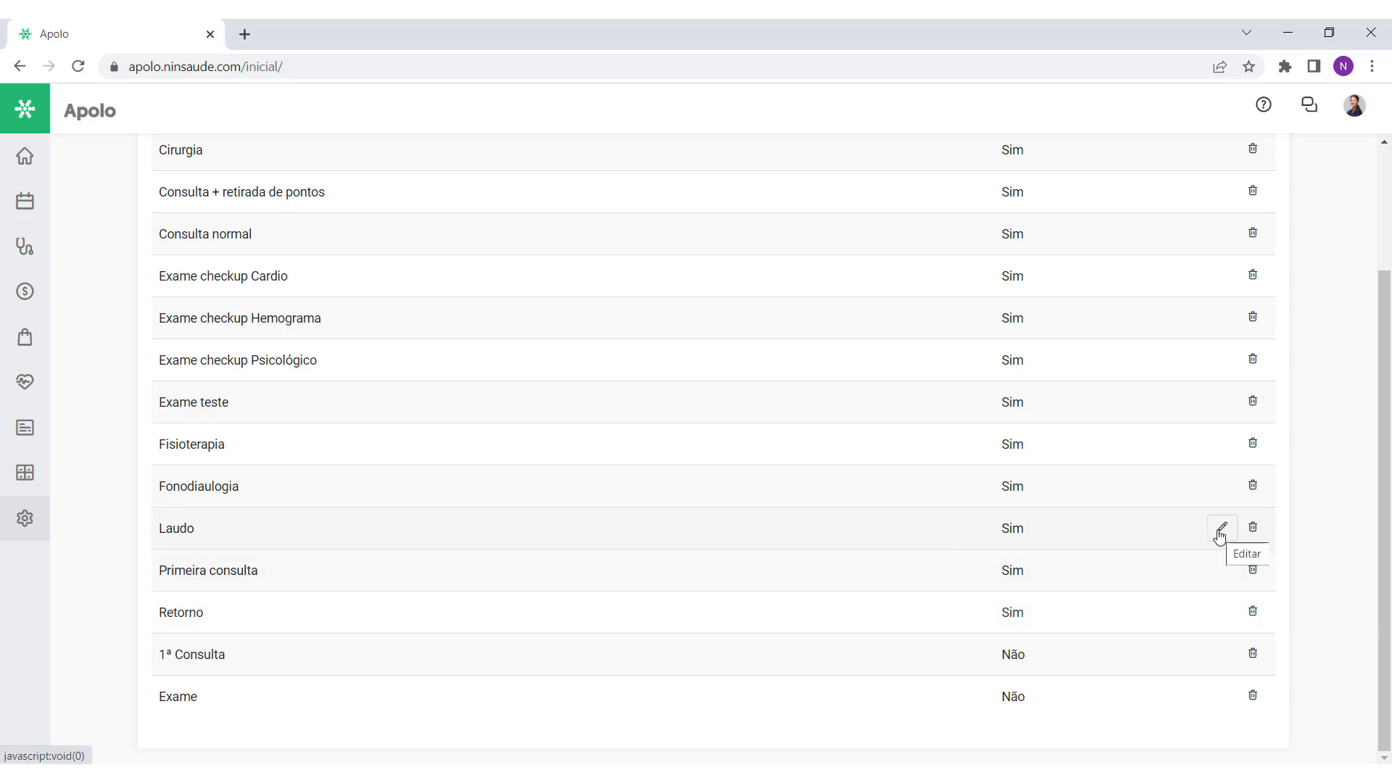
{"action": "scroll", "coordinate": [1199, 489], "scroll_direction": "up", "scroll_amount": 3}
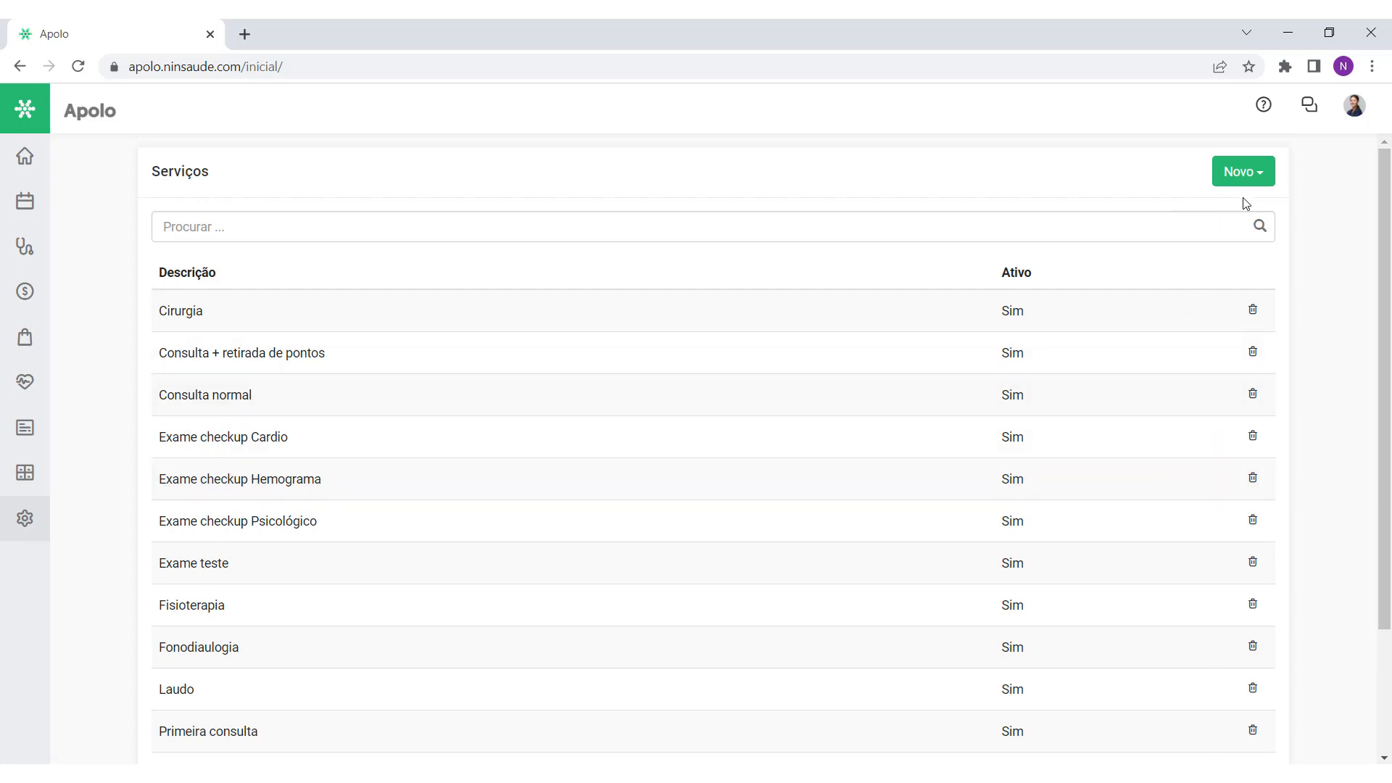
Step: Create a new service with the description 'Consulta inicial'
{"action": "left_click", "coordinate": [1259, 184]}
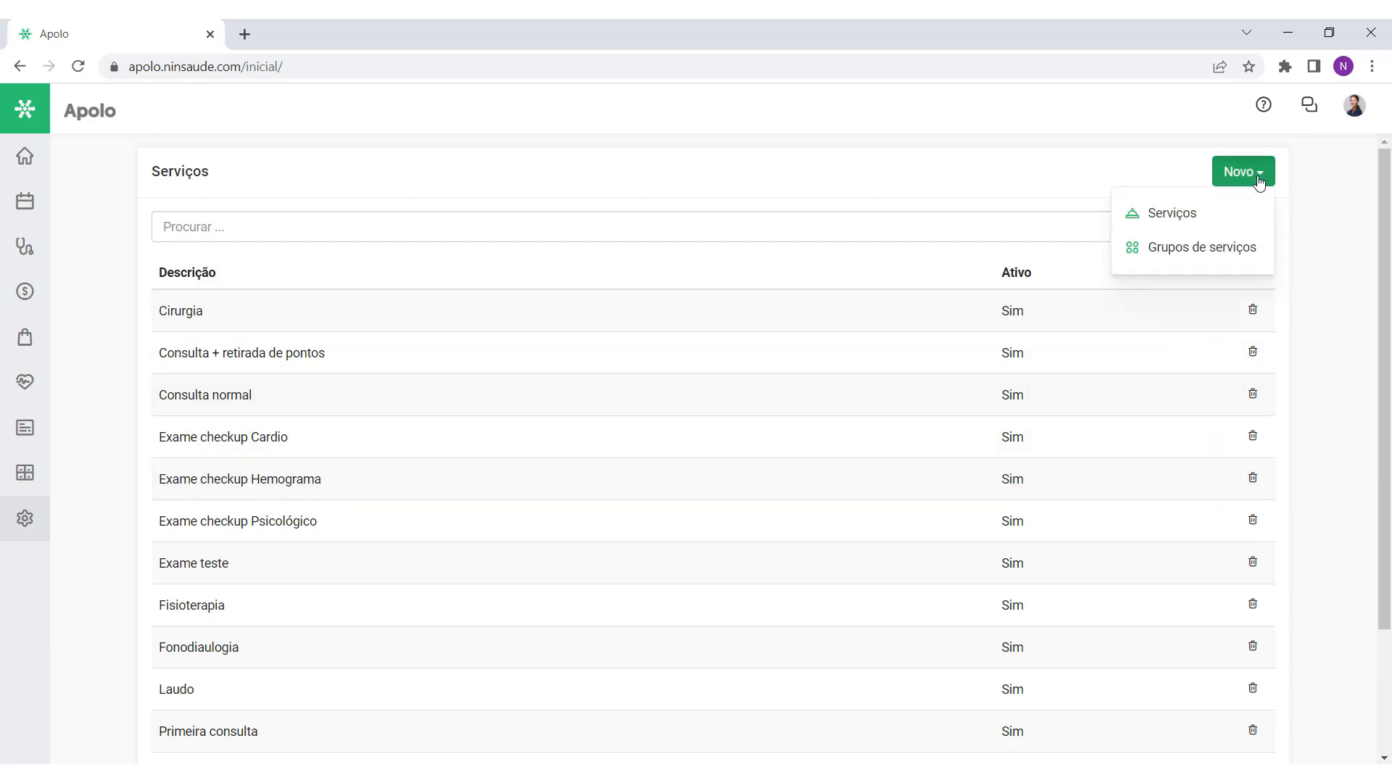
{"action": "left_click", "coordinate": [1219, 229]}
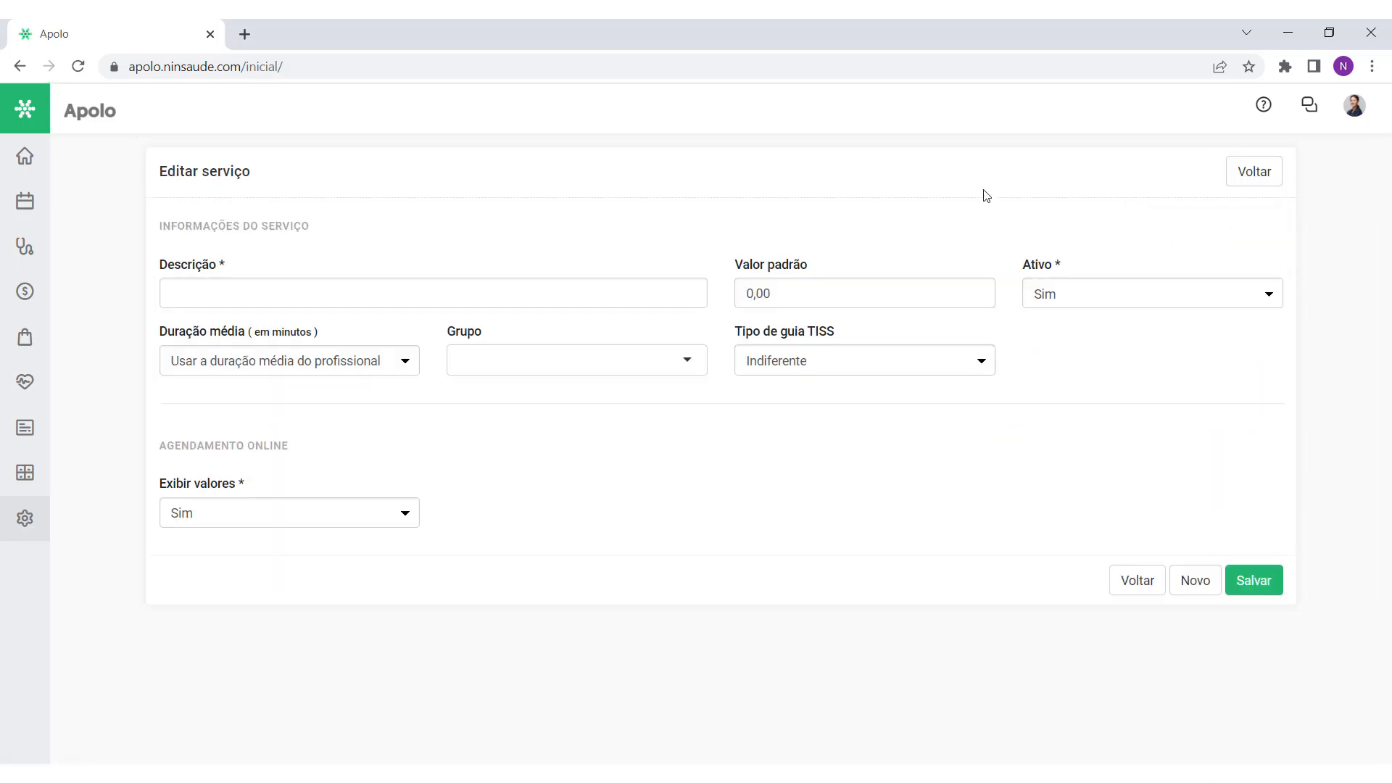
{"action": "left_click", "coordinate": [272, 289]}
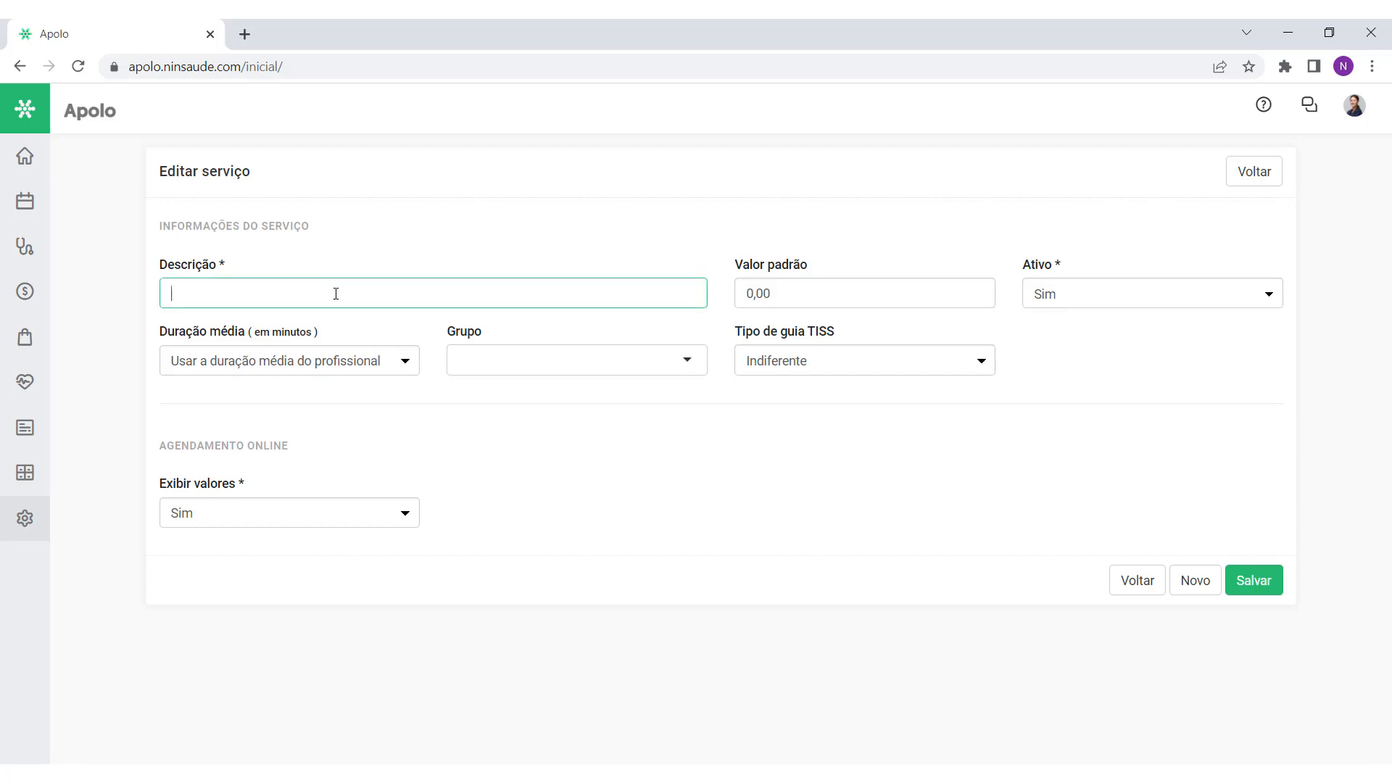
{"action": "type", "text": "Consulta inicial"}
Step: Set its Valor padrão to 300,00 and use the professional's average duration
{"action": "left_click", "coordinate": [784, 294]}
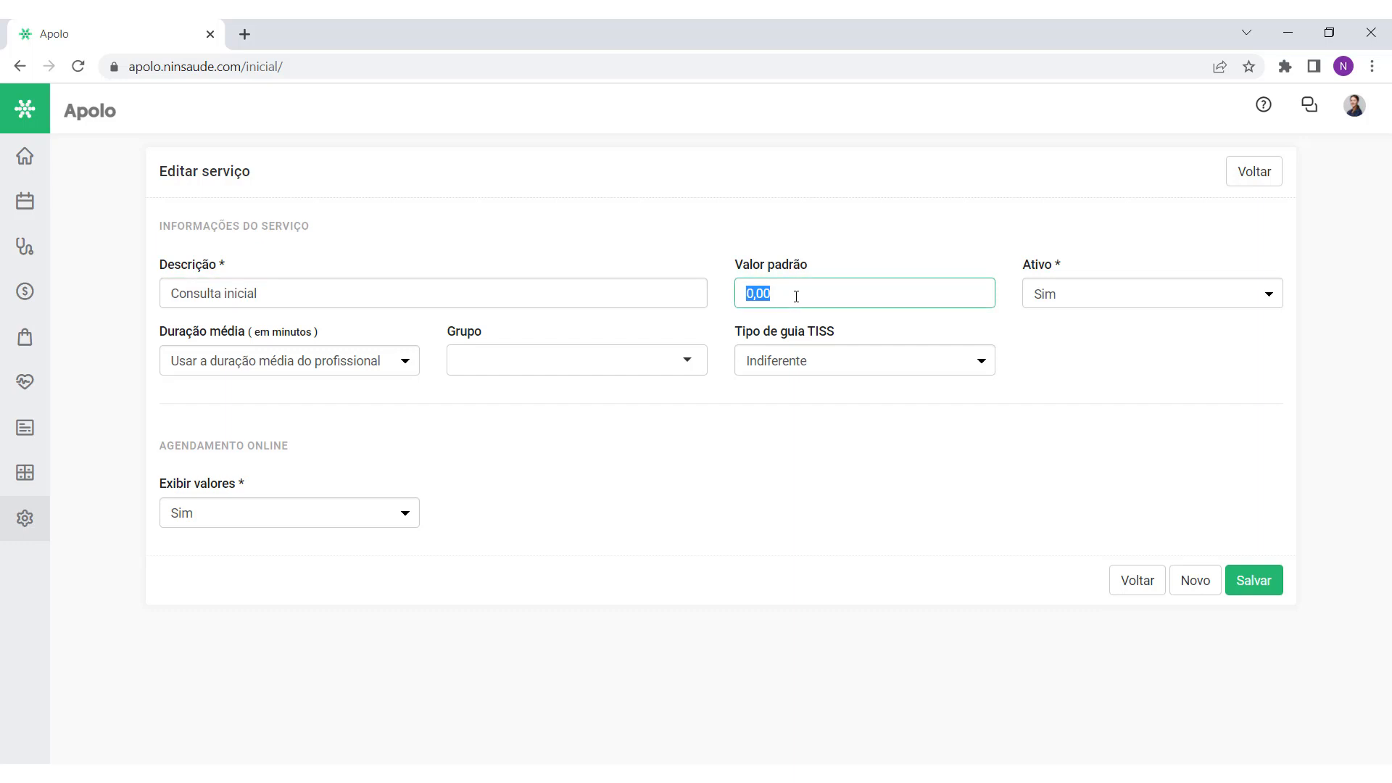
{"action": "type", "text": "3000"}
{"action": "left_click", "coordinate": [293, 366]}
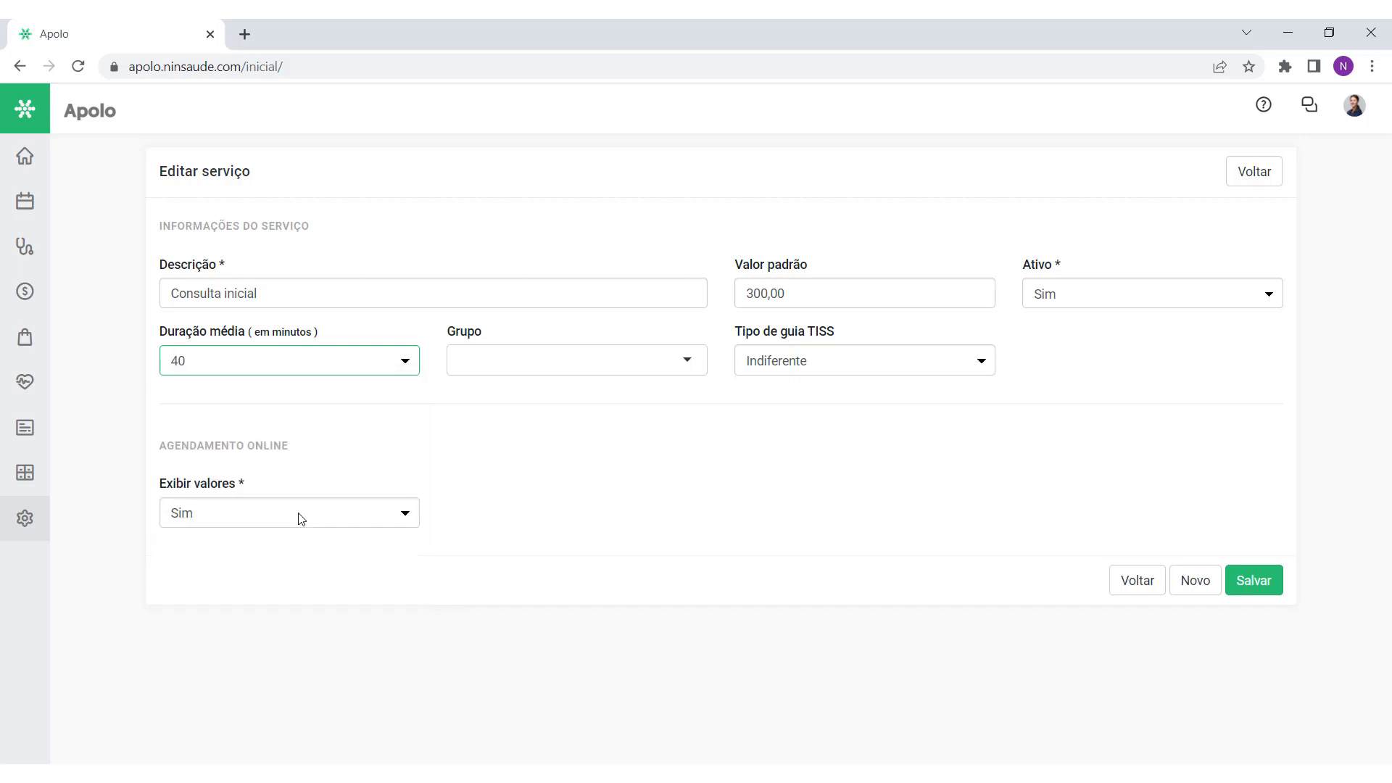
{"action": "left_click", "coordinate": [358, 368]}
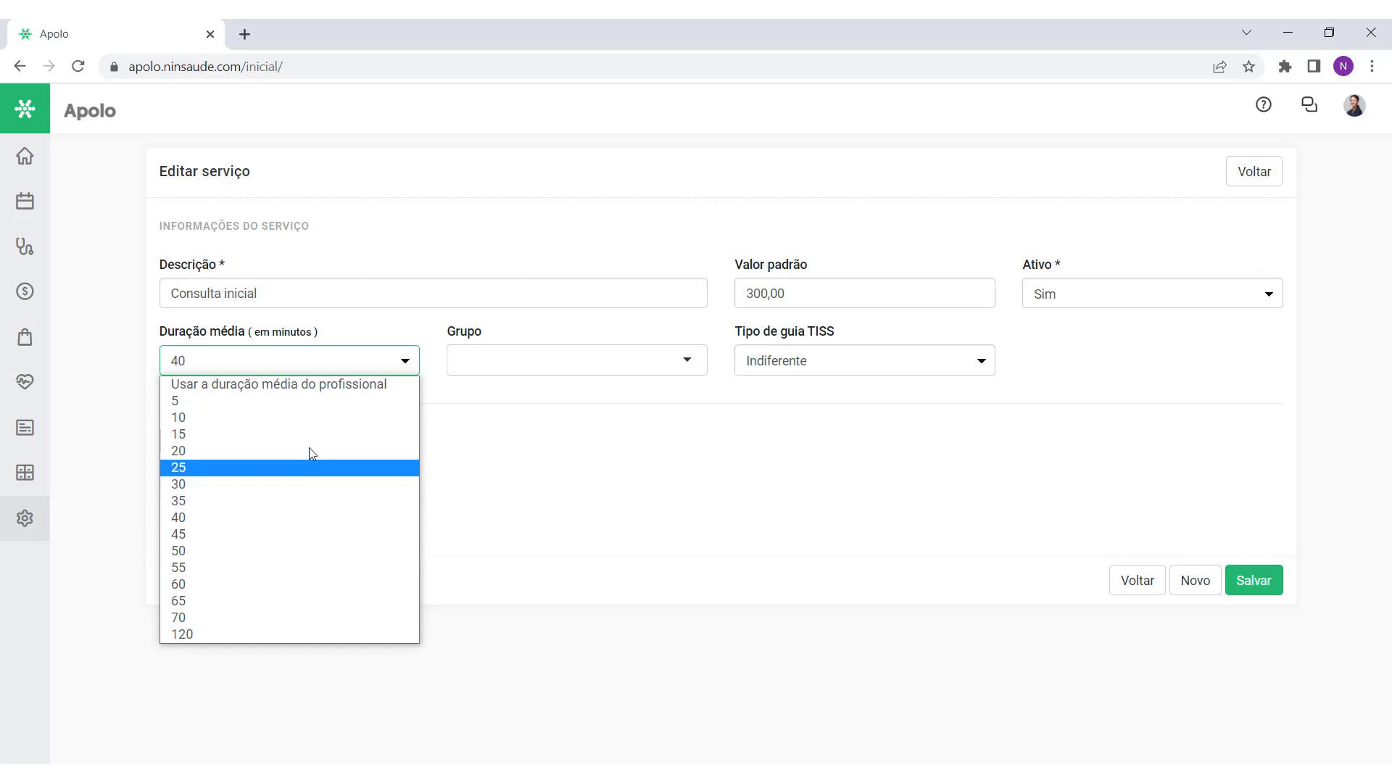
{"action": "left_click", "coordinate": [265, 392]}
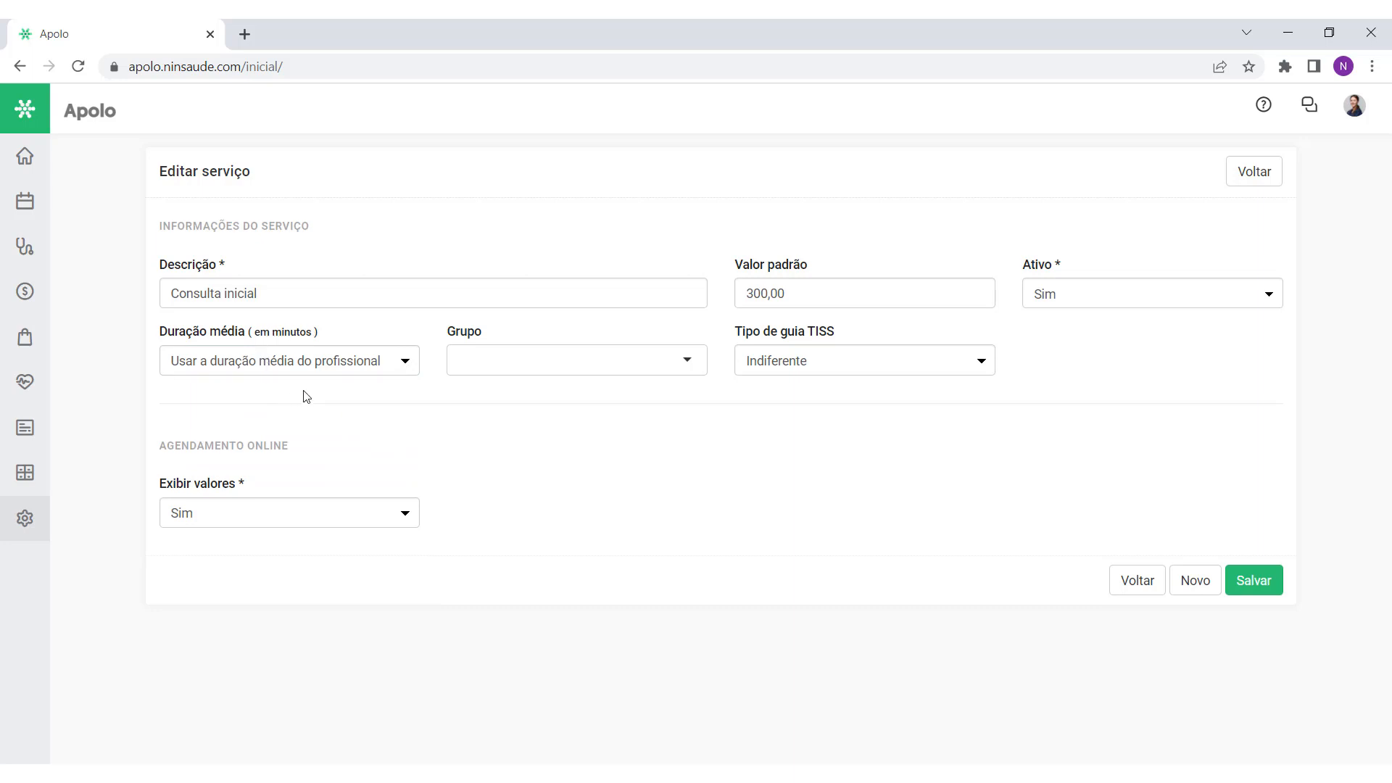
Step: Set Tipo de guia TISS to Guia de consulta, bringing up Tipo de consulta Primeira consulta
{"action": "left_click", "coordinate": [24, 518]}
{"action": "left_click", "coordinate": [858, 364]}
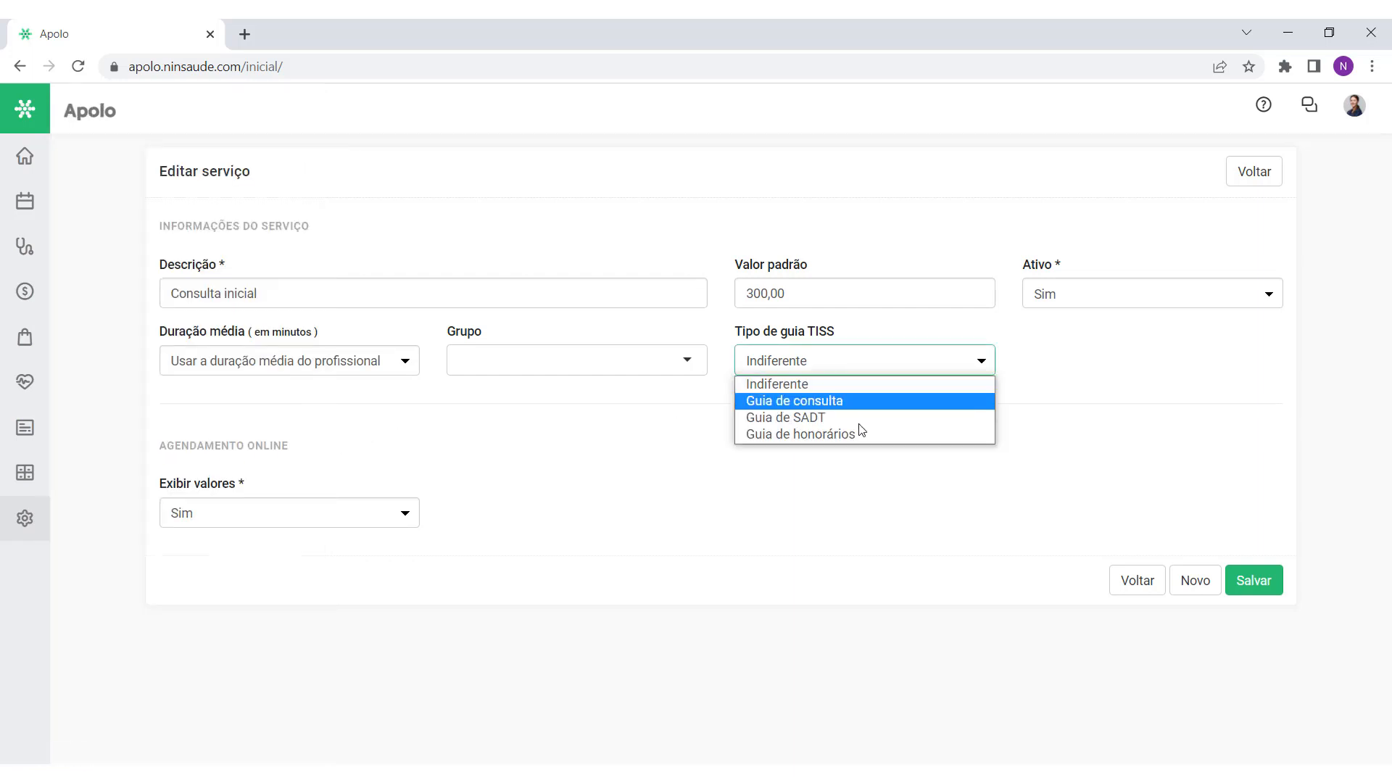
{"action": "left_click", "coordinate": [869, 365]}
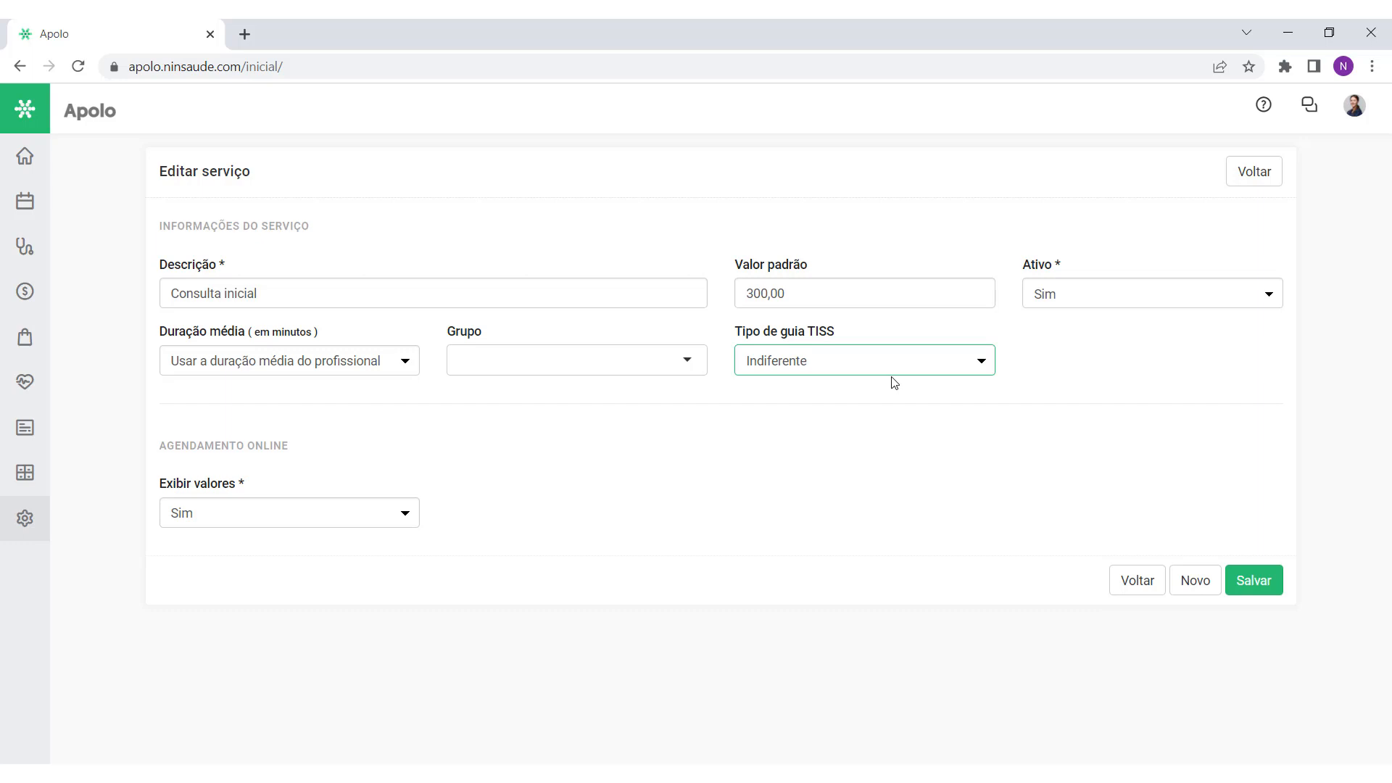
{"action": "left_click", "coordinate": [852, 366]}
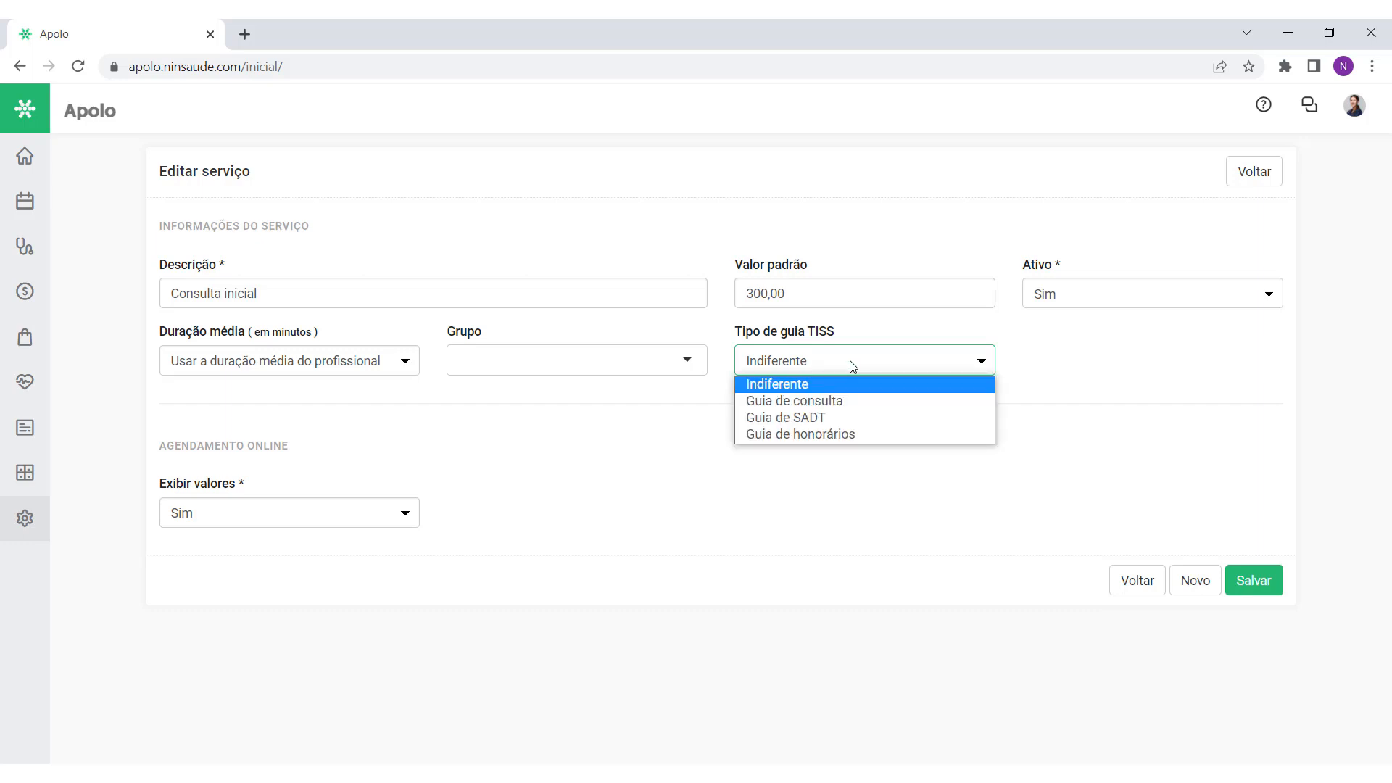
{"action": "left_click", "coordinate": [859, 401]}
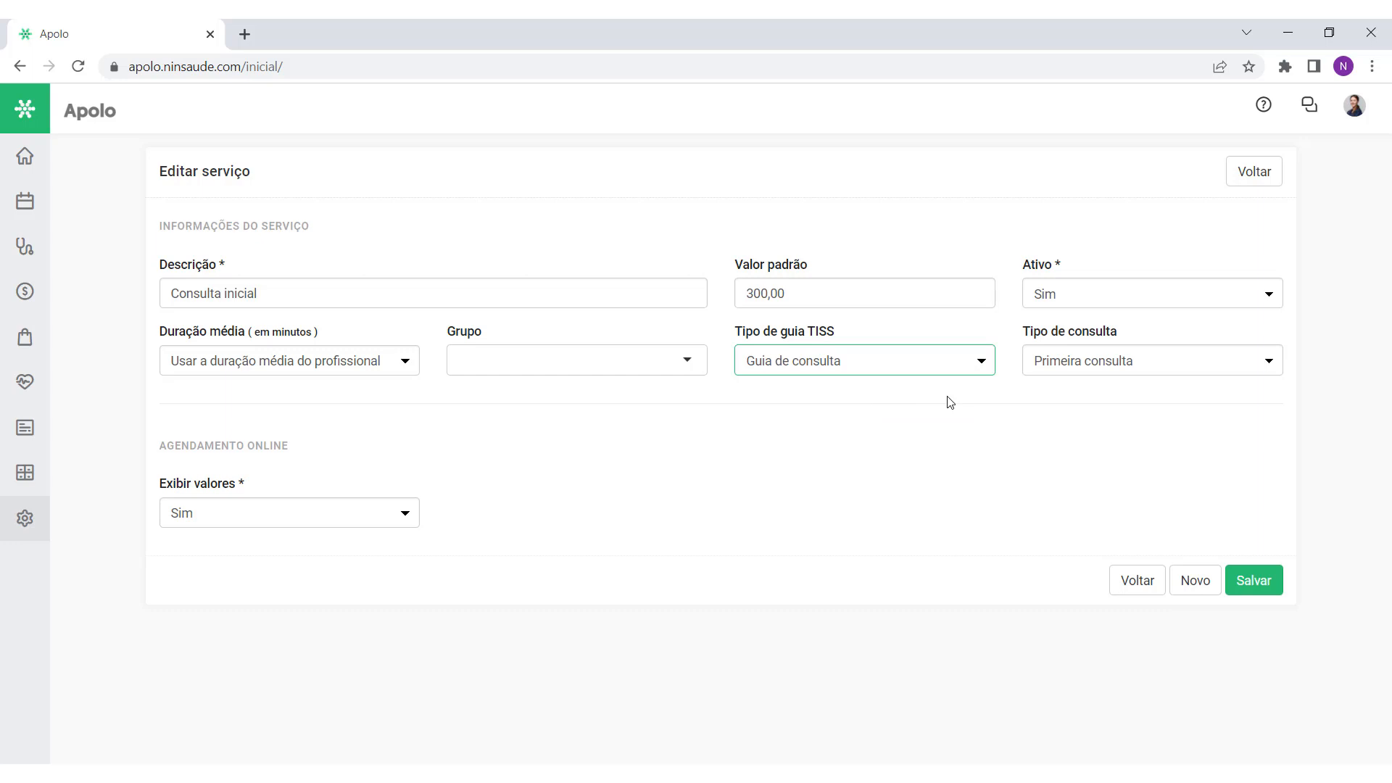
Step: Try Guia de SADT and Guia de honorários, settling on Guia de consulta with Primeira consulta
{"action": "left_click", "coordinate": [907, 366]}
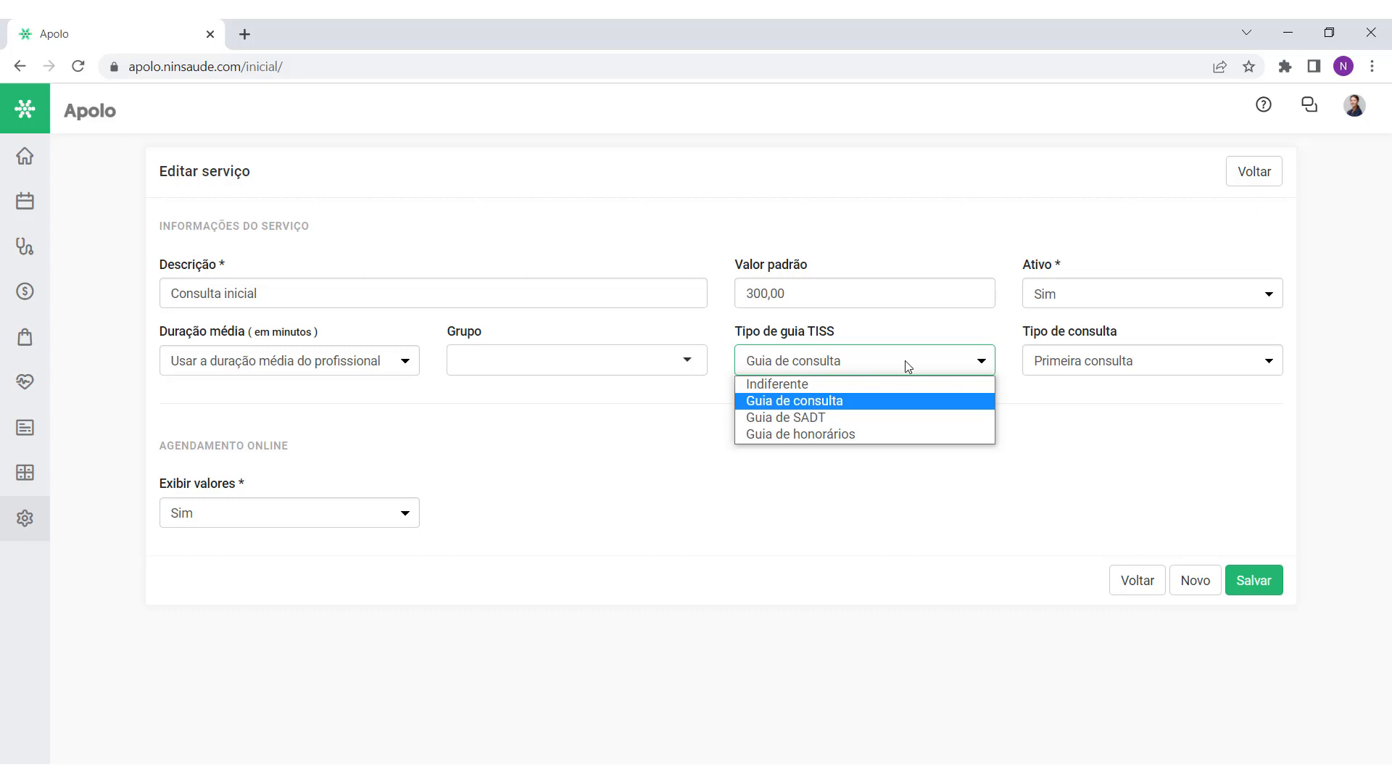
{"action": "left_click", "coordinate": [848, 417]}
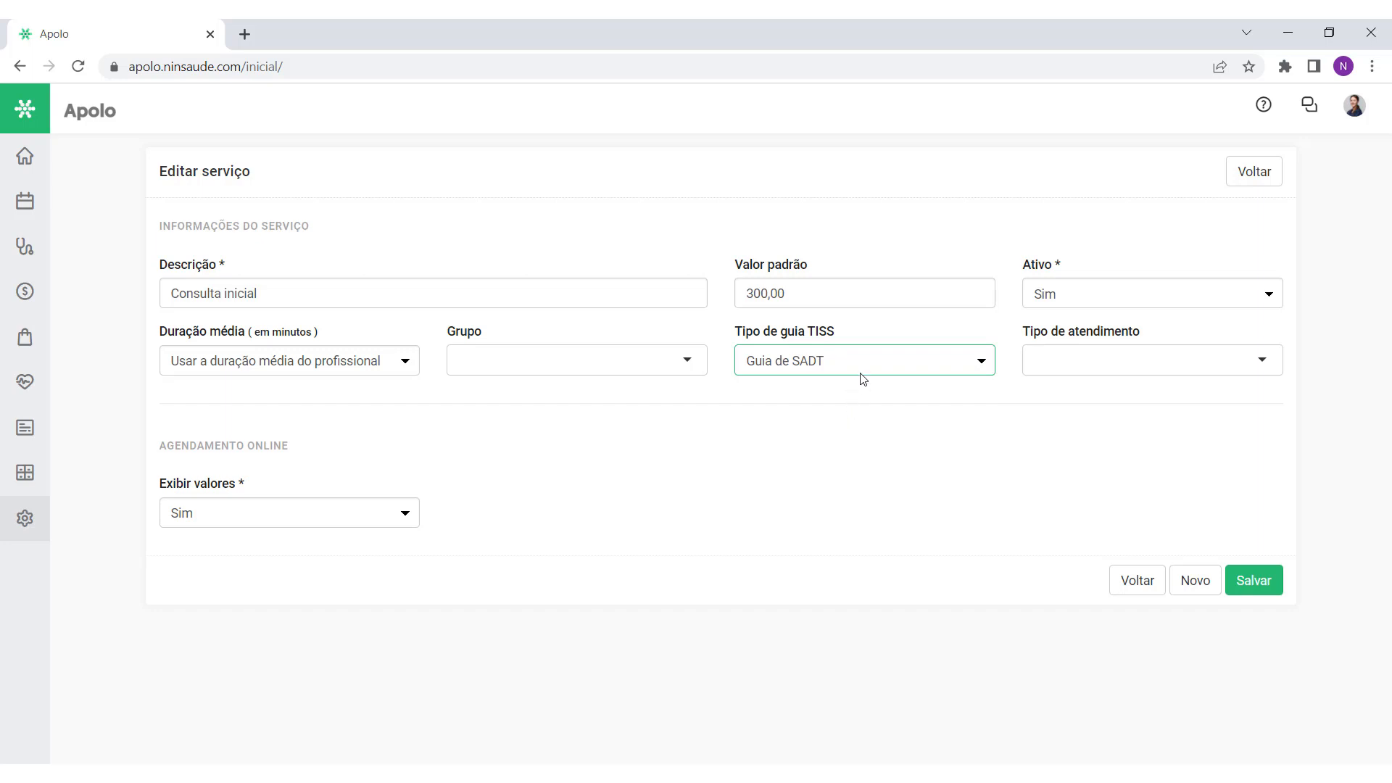
{"action": "left_click", "coordinate": [862, 371]}
{"action": "left_click", "coordinate": [844, 435]}
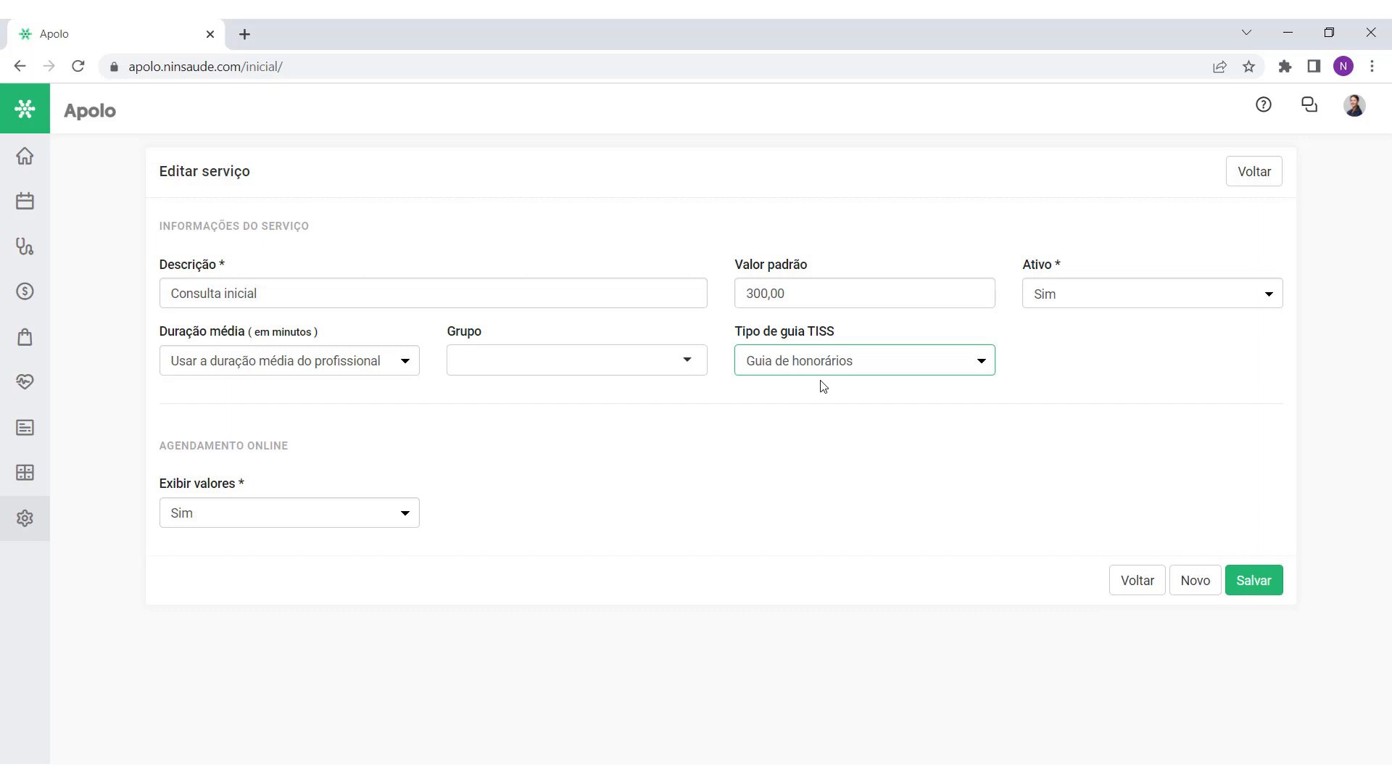
{"action": "left_click", "coordinate": [887, 366]}
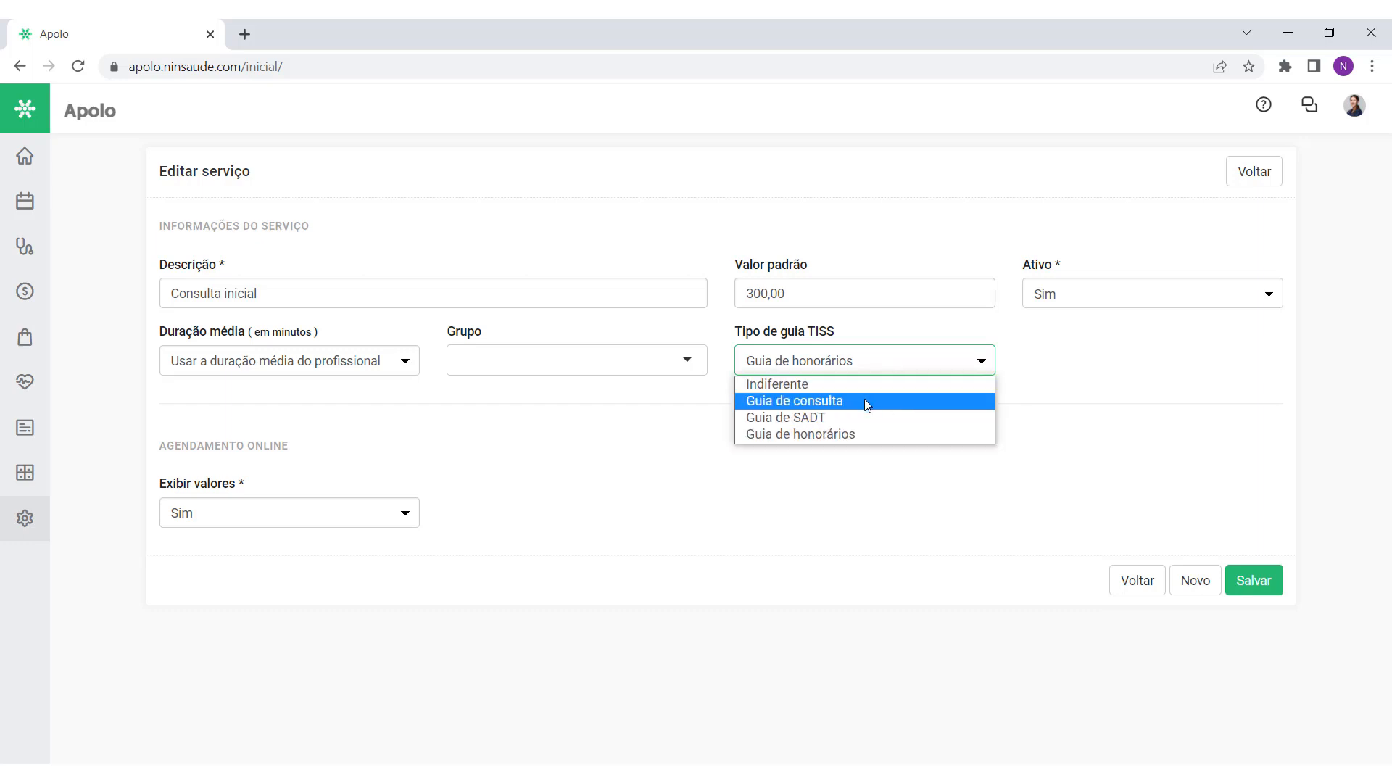
{"action": "left_click", "coordinate": [867, 403]}
{"action": "left_click_drag", "start_coordinate": [1020, 331], "coordinate": [1129, 330]}
{"action": "left_click", "coordinate": [1152, 340]}
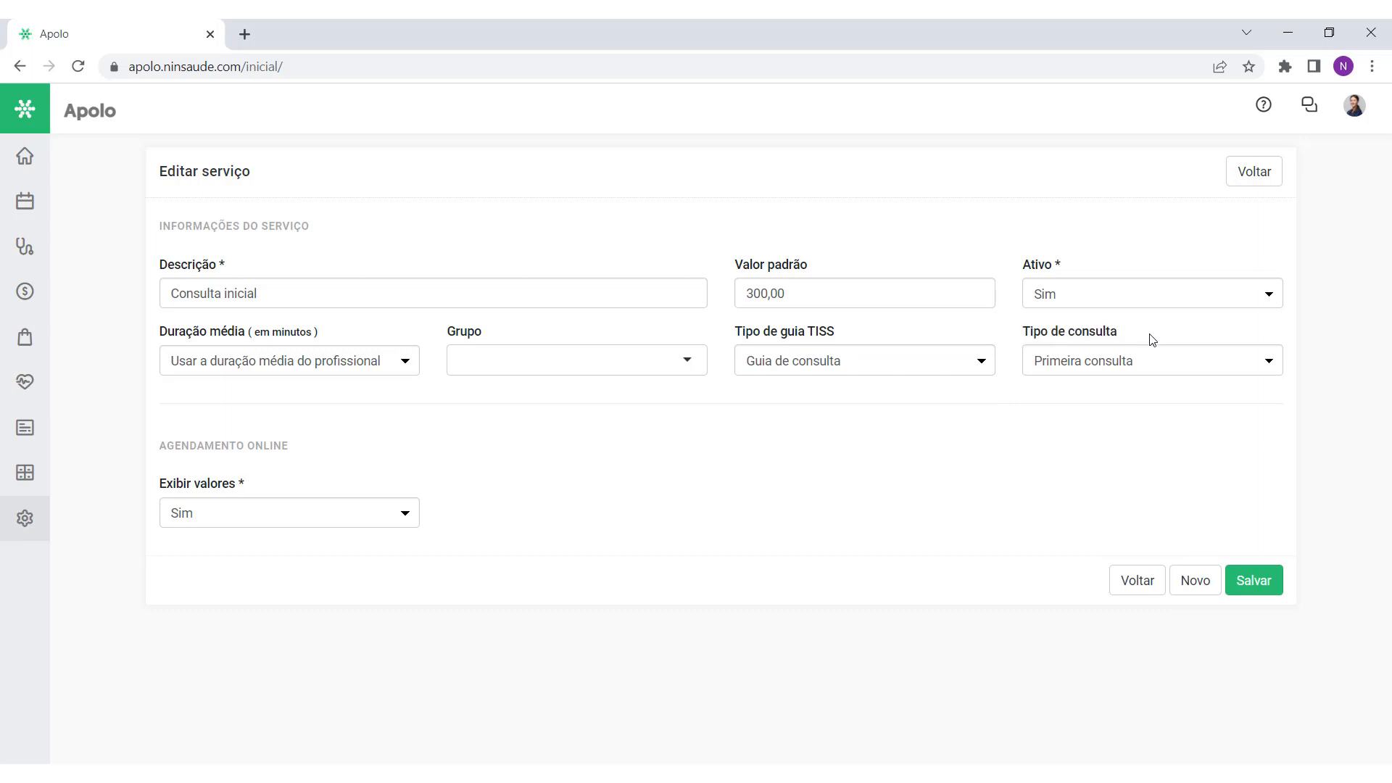
{"action": "left_click", "coordinate": [1105, 362]}
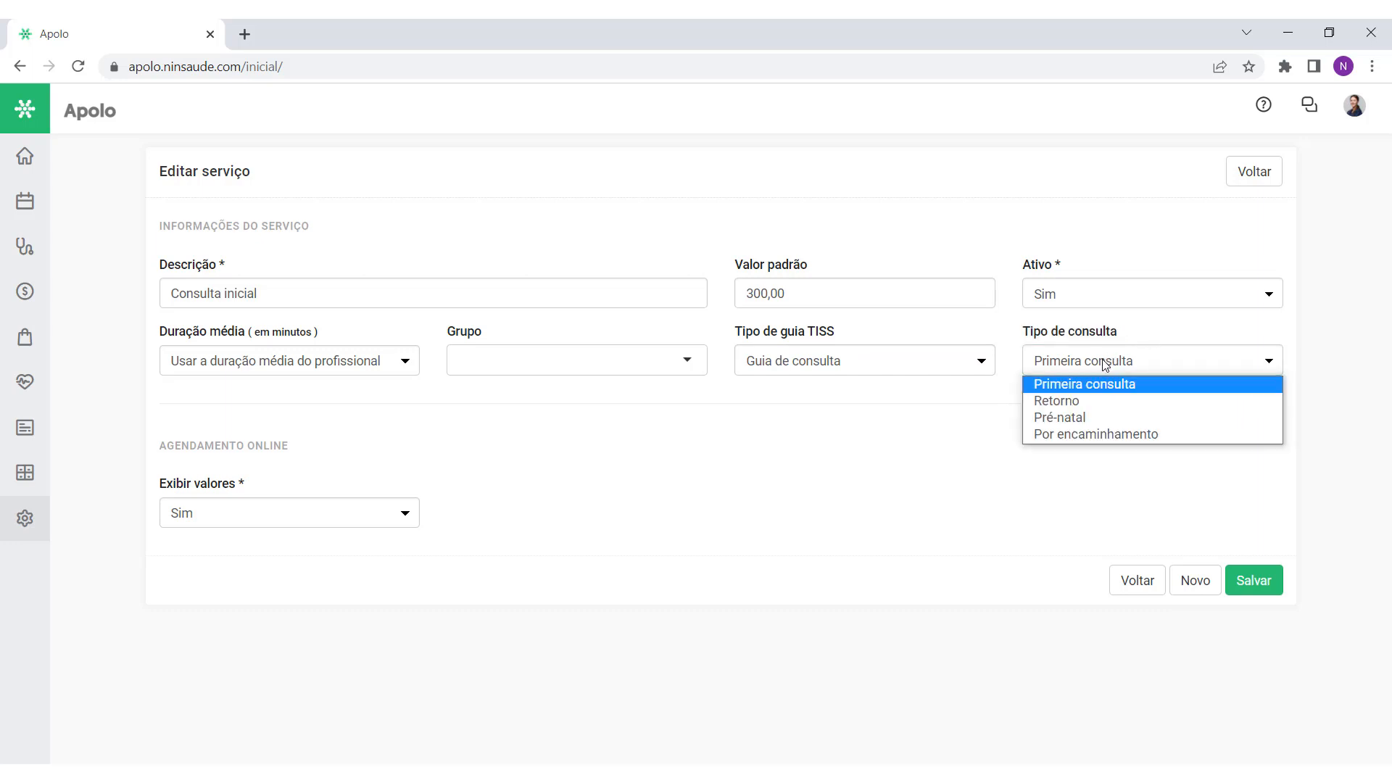
{"action": "left_click", "coordinate": [1170, 385]}
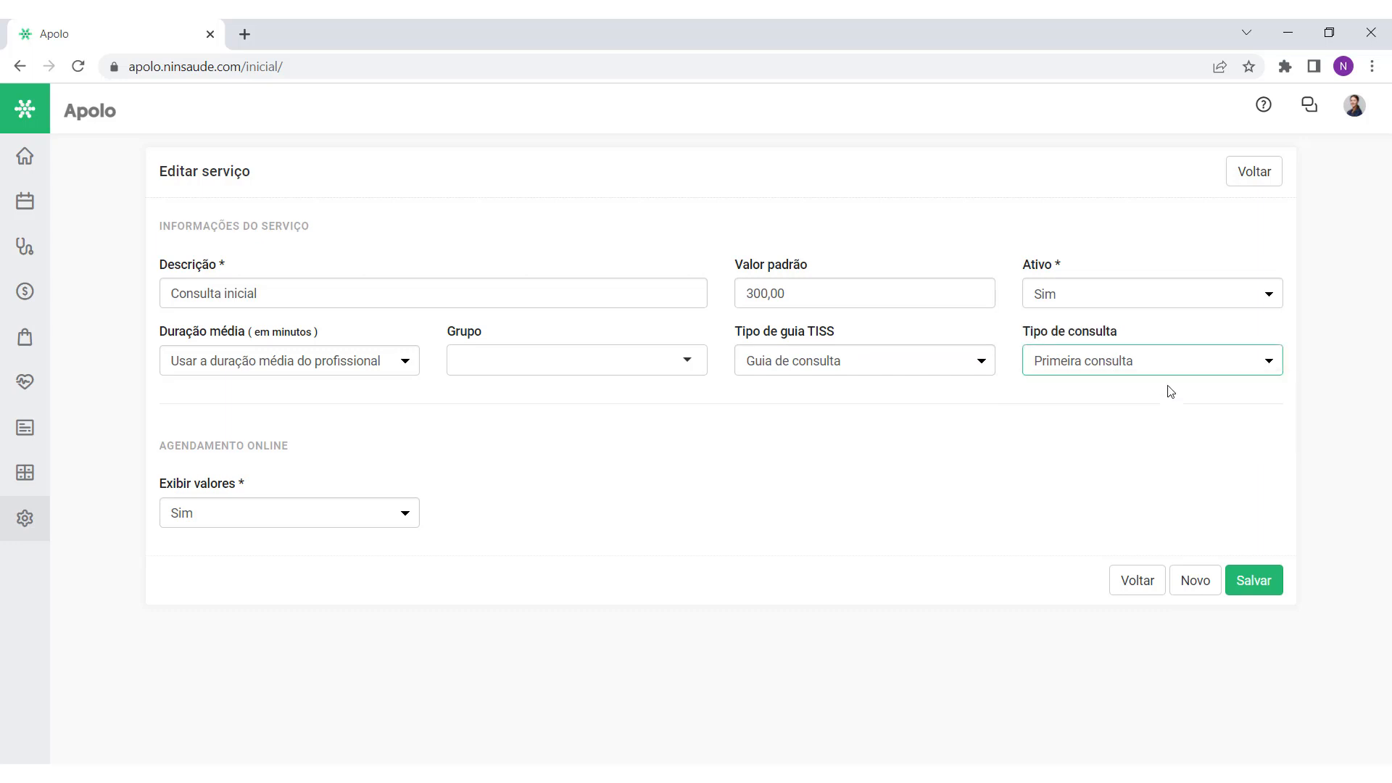
Step: Check Guia de SADT's Tipo de atendimento options, then return the guide type to Guia de consulta
{"action": "left_click", "coordinate": [967, 366]}
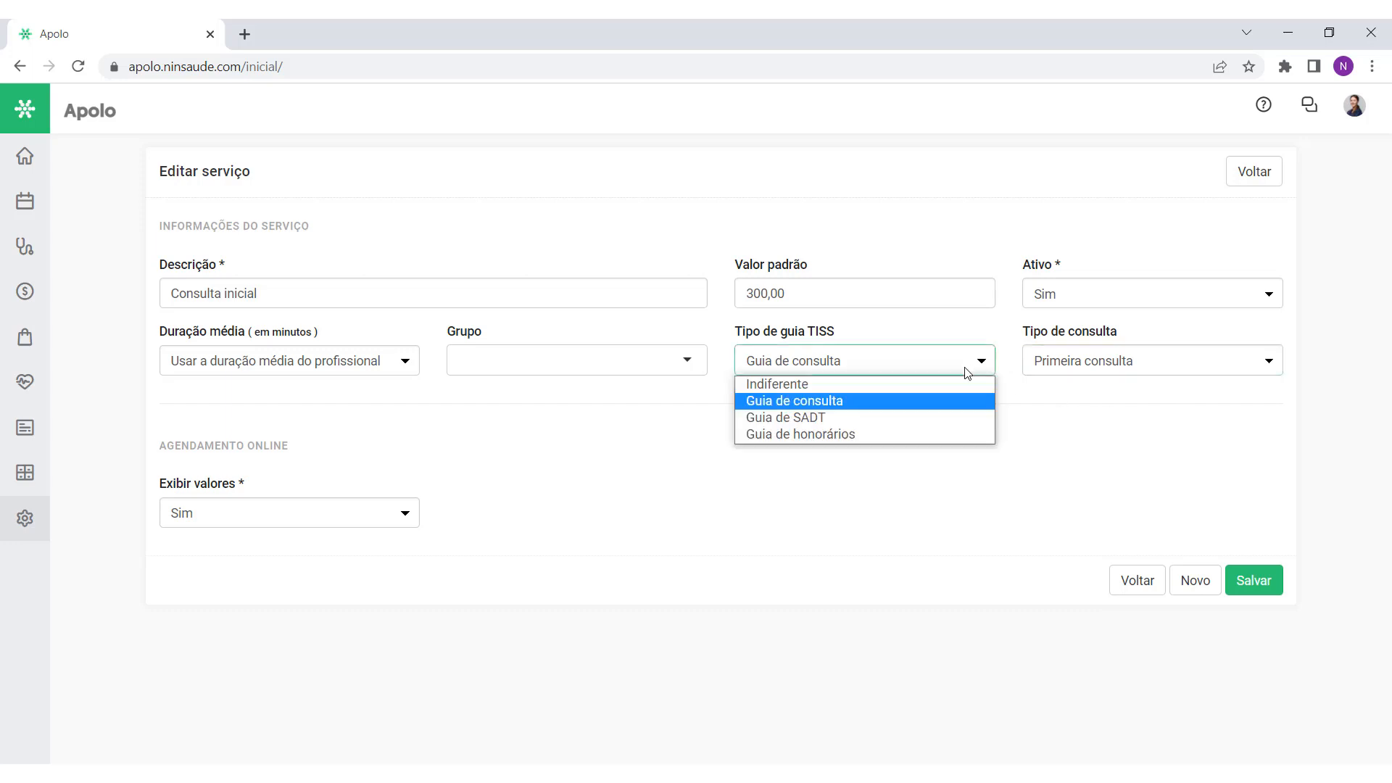
{"action": "left_click", "coordinate": [945, 419]}
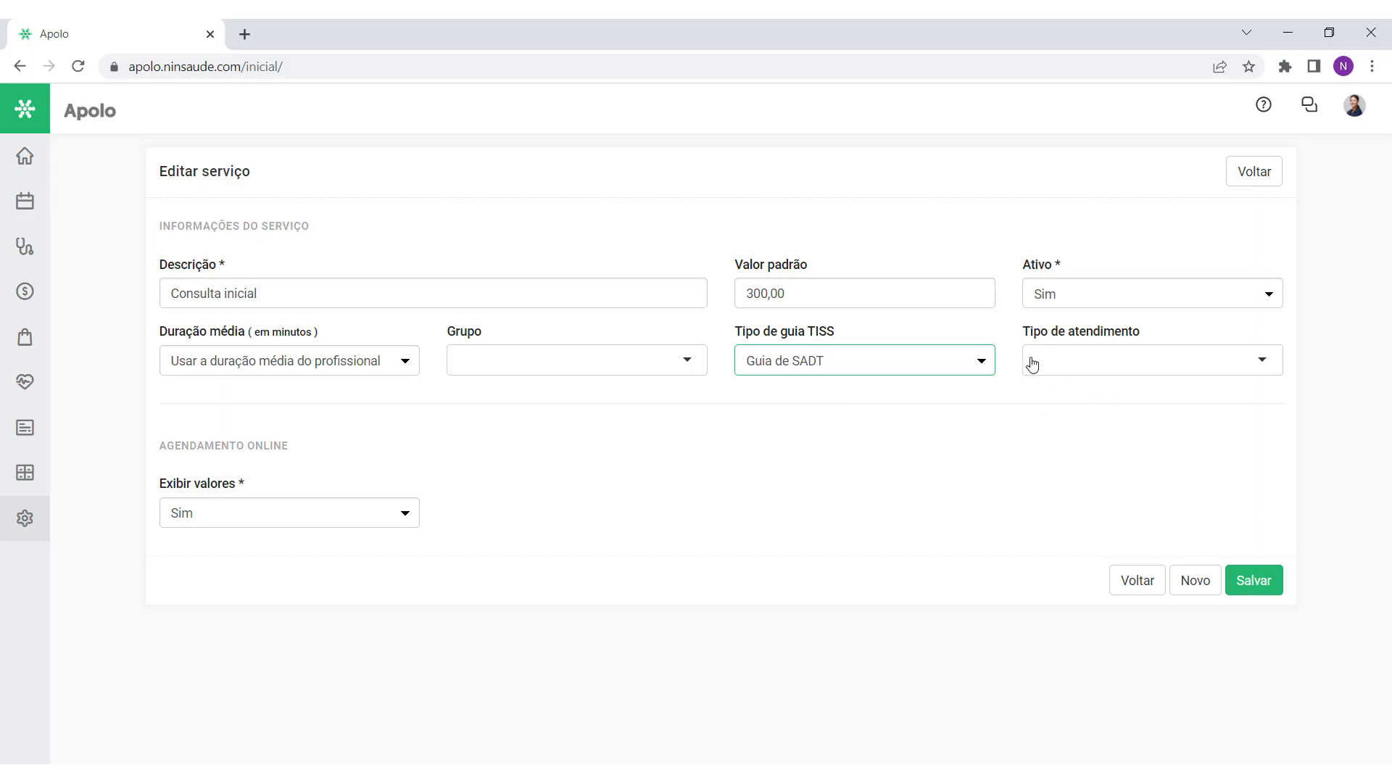
{"action": "left_click_drag", "start_coordinate": [1010, 338], "coordinate": [1161, 325]}
{"action": "left_click", "coordinate": [1167, 357]}
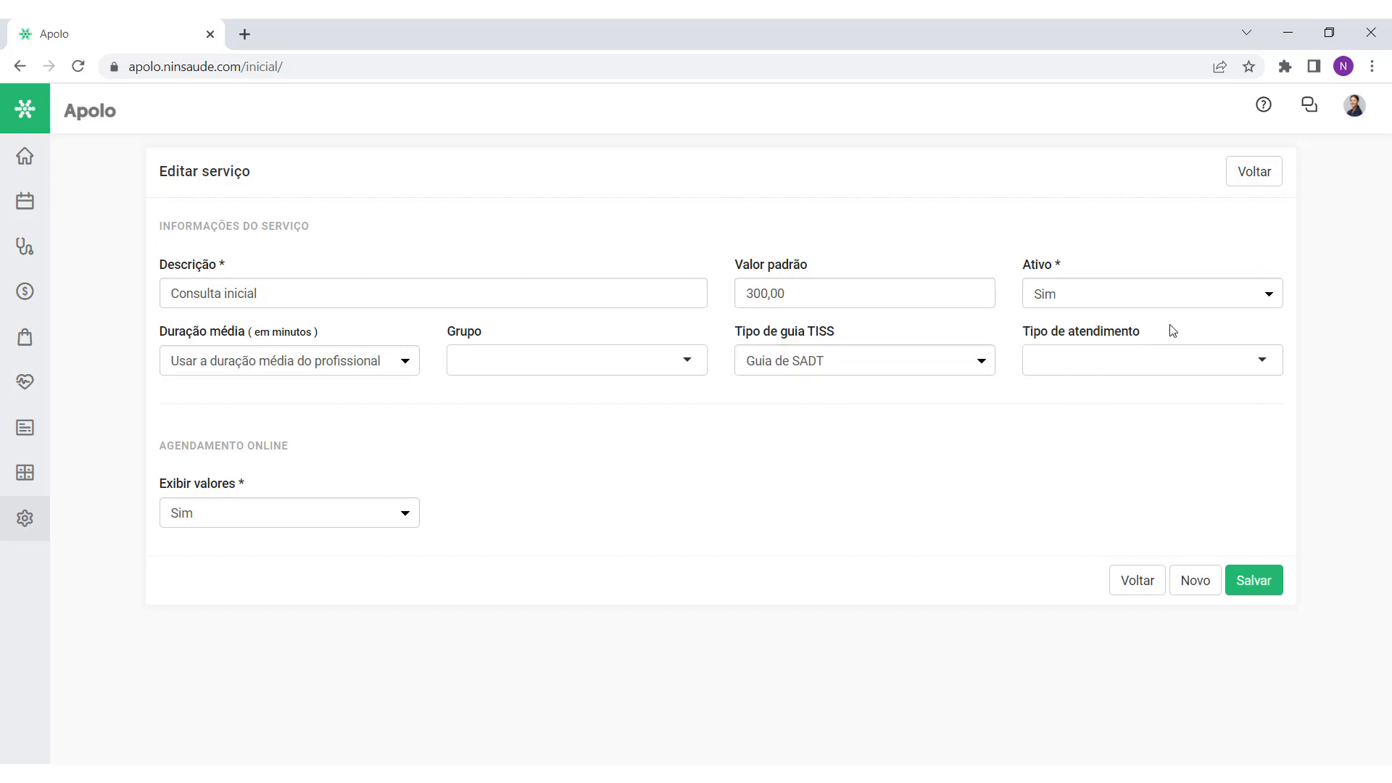
{"action": "left_click", "coordinate": [1172, 336]}
{"action": "left_click", "coordinate": [957, 361]}
{"action": "left_click", "coordinate": [899, 401]}
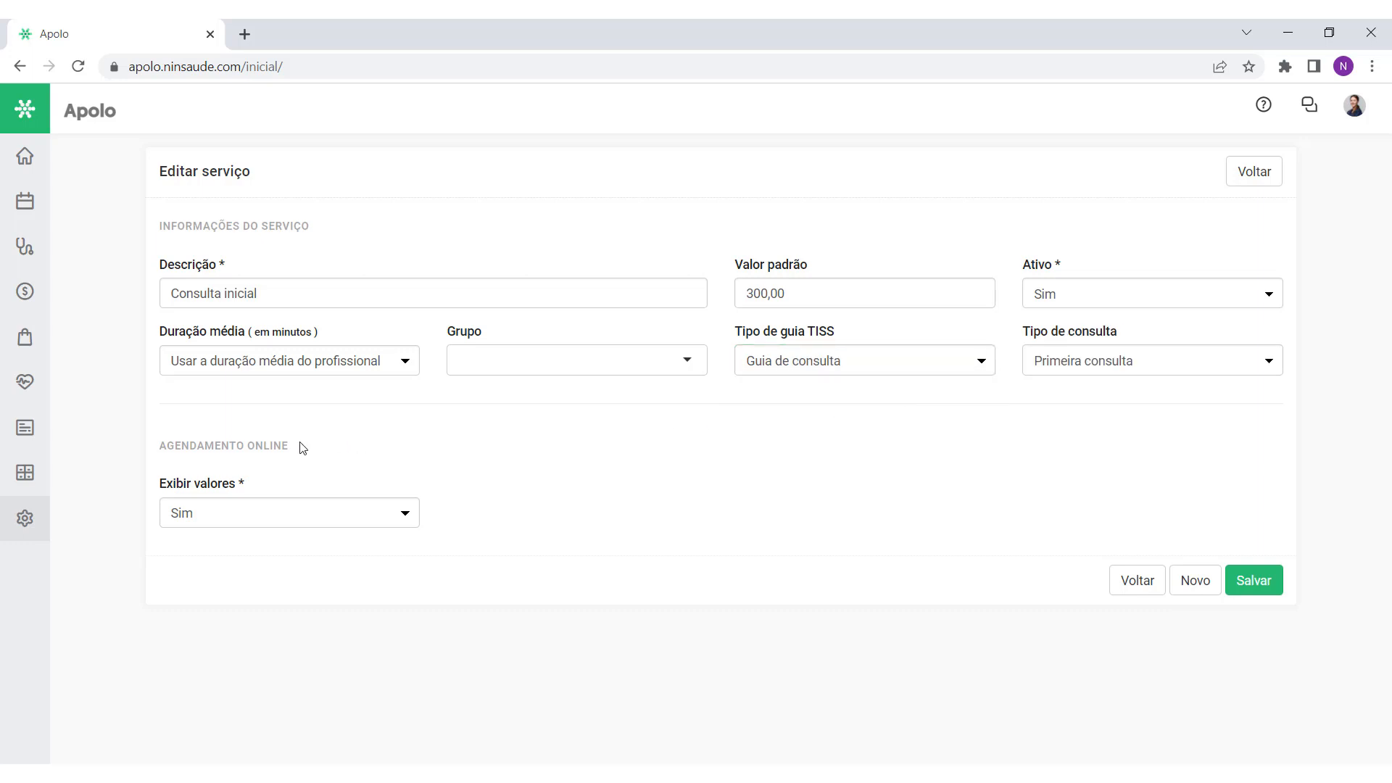
Step: Keep Exibir valores at Sim and save the Consulta inicial service
{"action": "left_click_drag", "start_coordinate": [297, 445], "coordinate": [158, 445]}
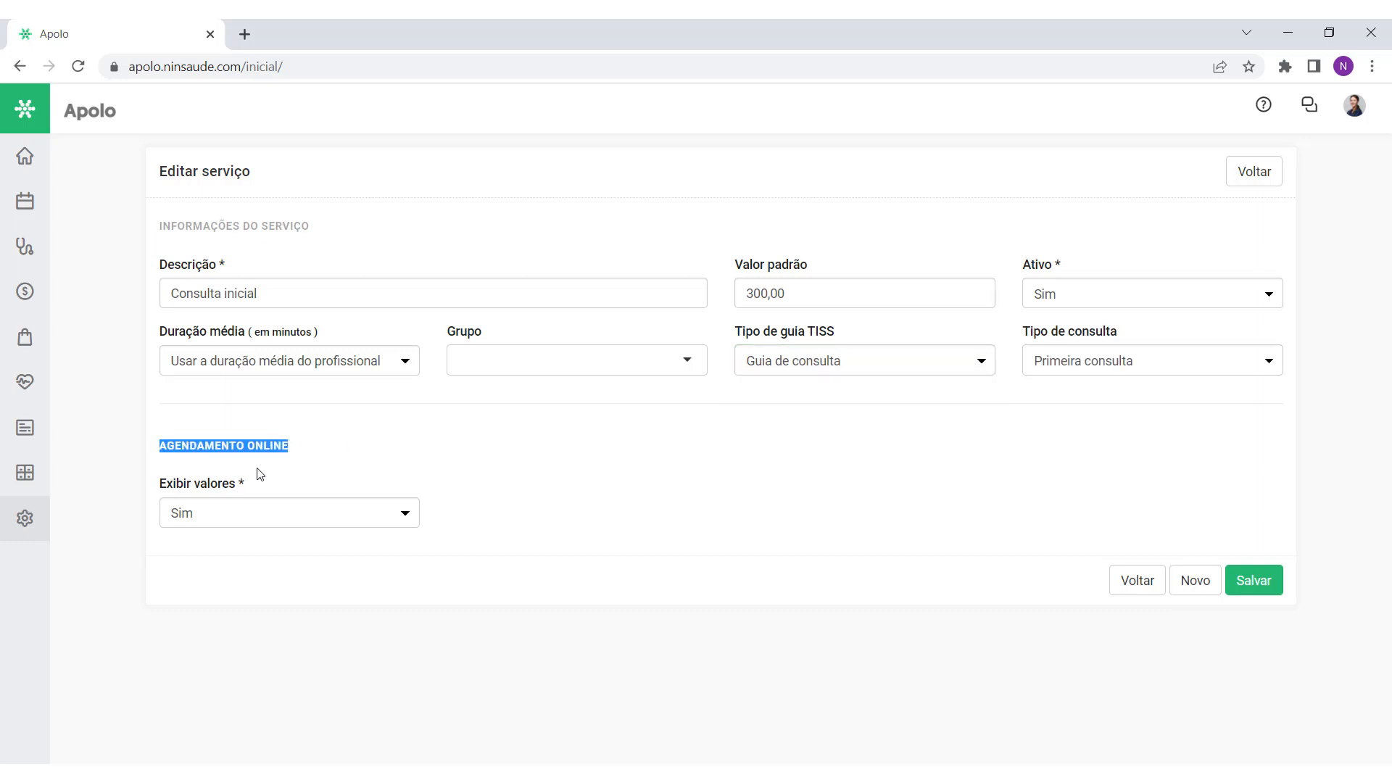
{"action": "left_click", "coordinate": [271, 518]}
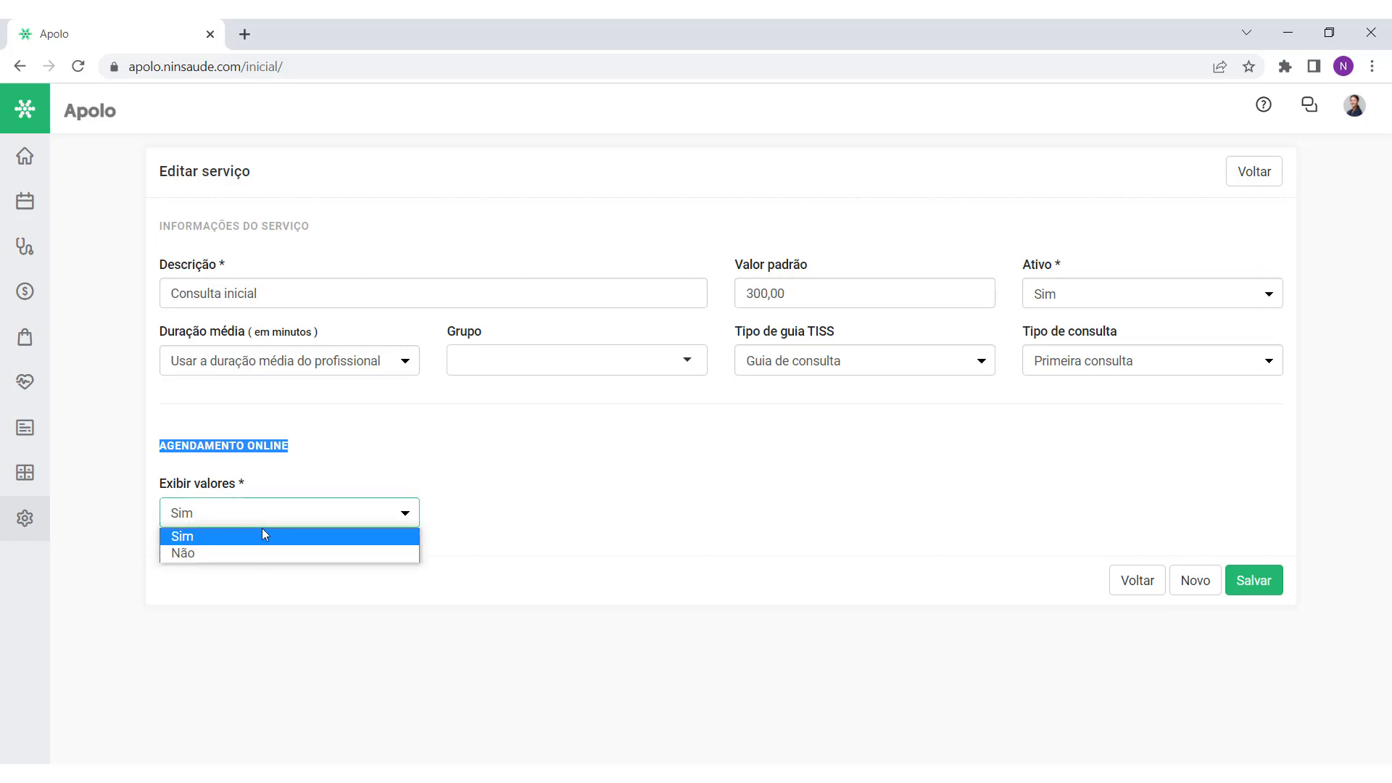
{"action": "left_click", "coordinate": [262, 535]}
{"action": "left_click", "coordinate": [306, 473]}
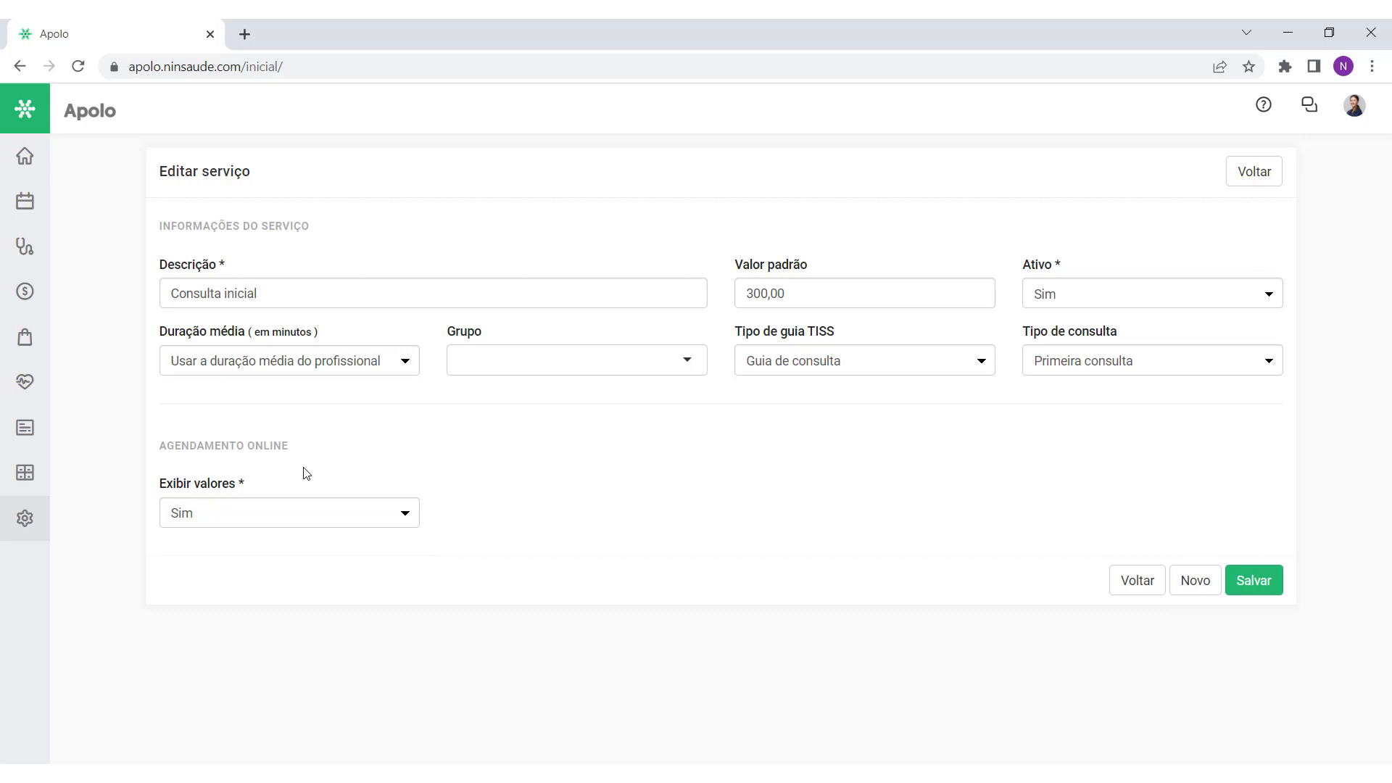
{"action": "left_click", "coordinate": [1247, 594]}
{"action": "left_click_drag", "start_coordinate": [1385, 290], "coordinate": [1389, 440]}
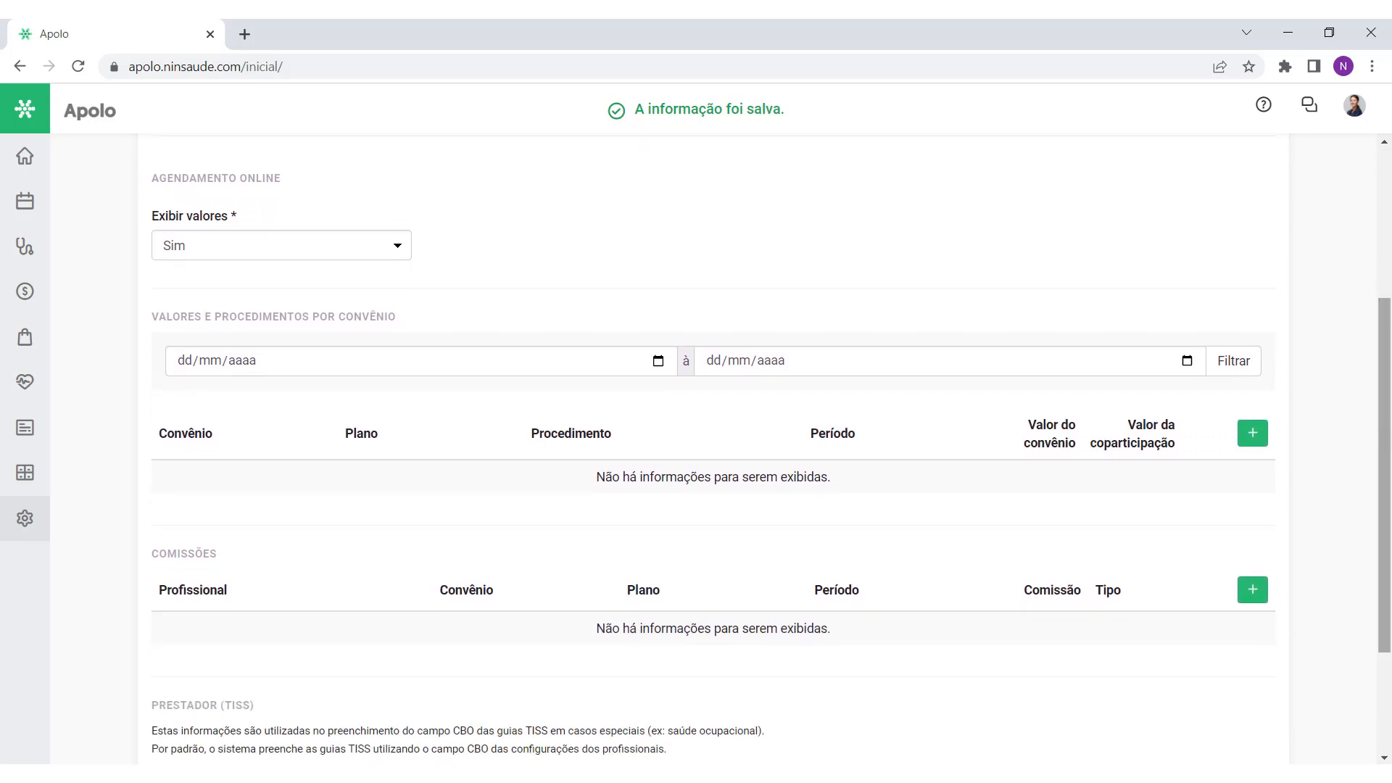
Step: Add a new entry under Valores e procedimentos por convênio for Consulta inicial
{"action": "left_click_drag", "start_coordinate": [401, 317], "coordinate": [247, 332]}
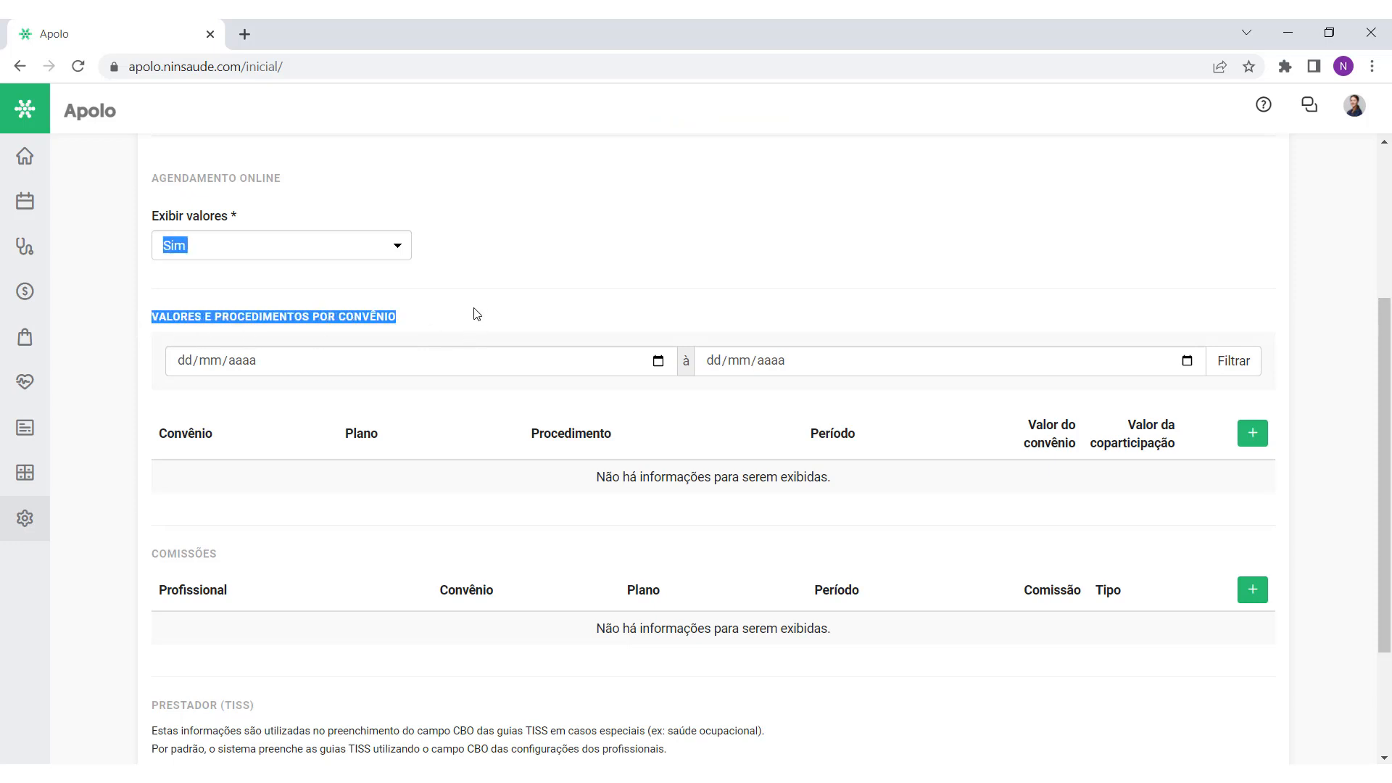
{"action": "left_click", "coordinate": [473, 320]}
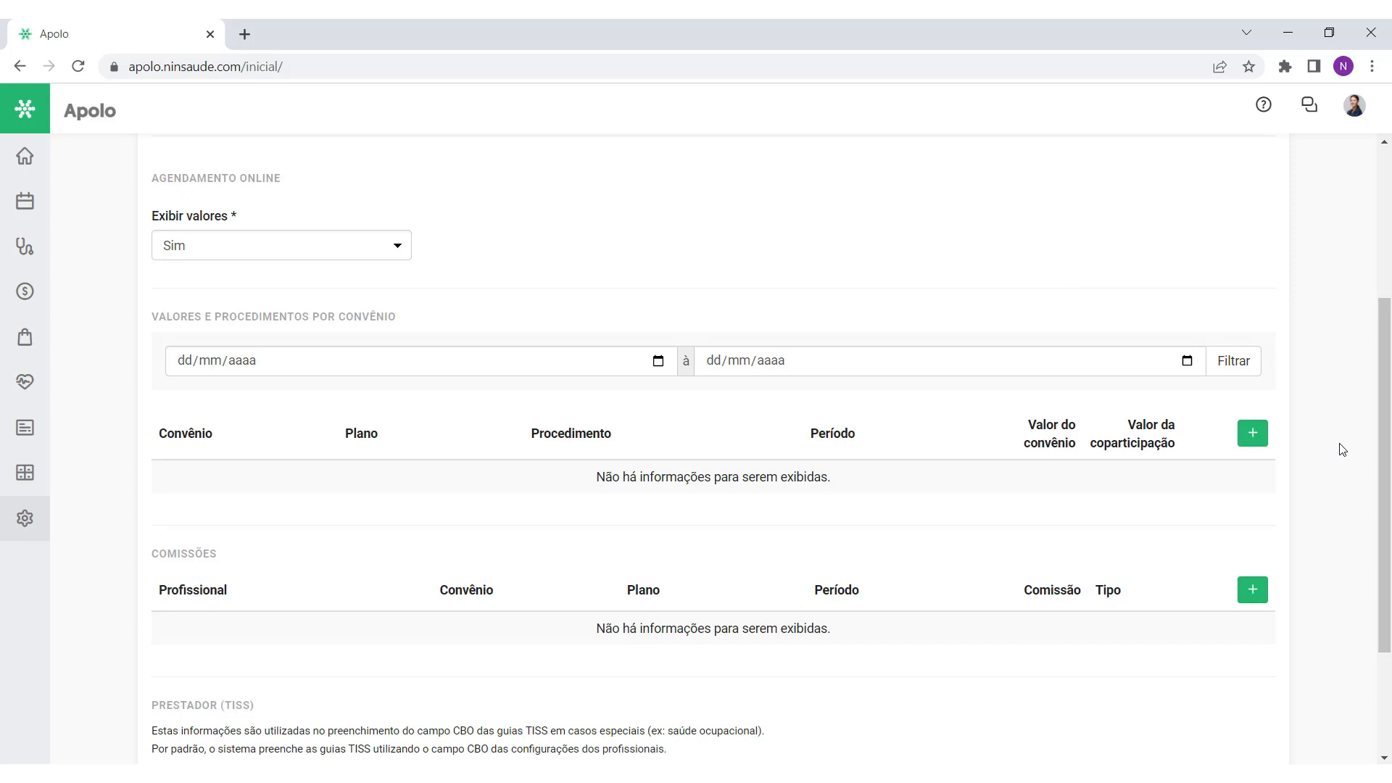
{"action": "left_click", "coordinate": [1251, 436]}
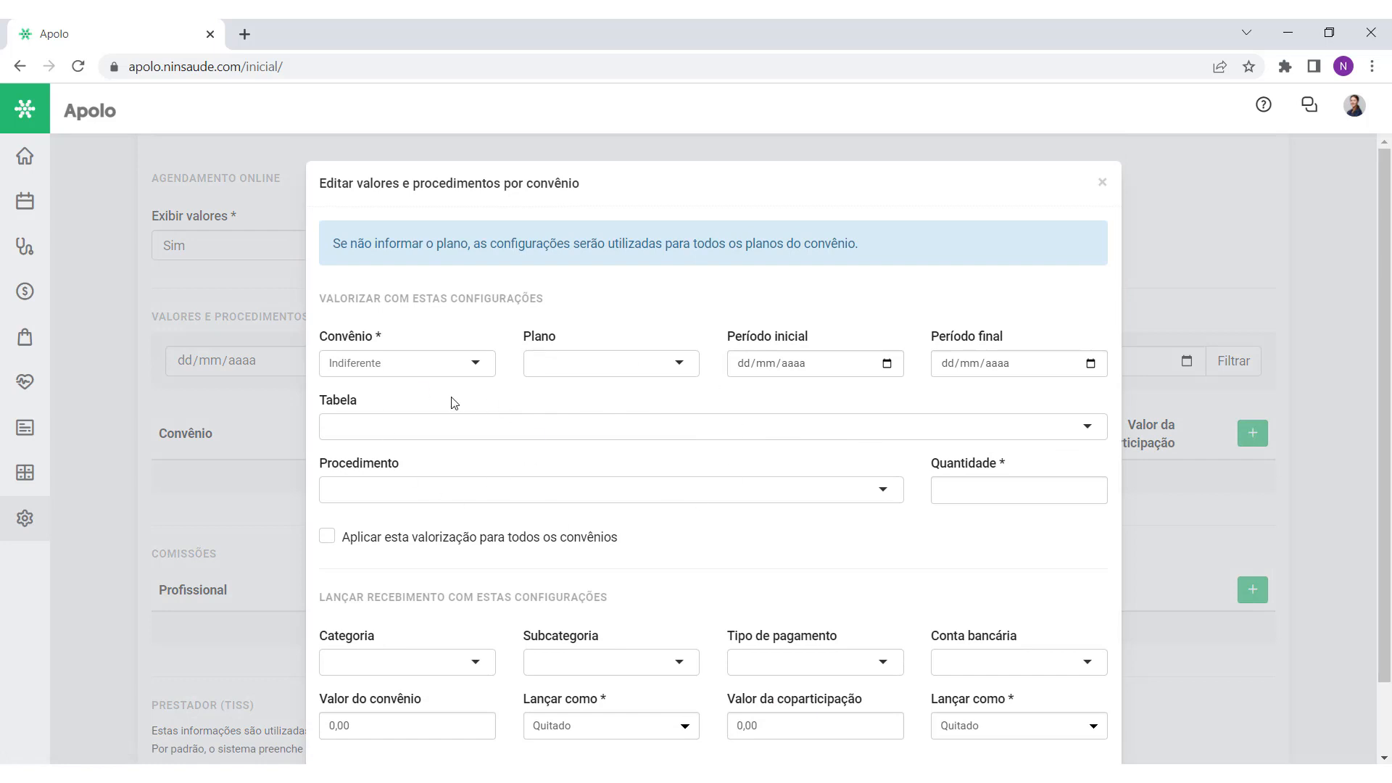
Step: Set Convênio to Unimed, leaving the plan empty after briefly choosing Plano Ouro
{"action": "left_click", "coordinate": [397, 375]}
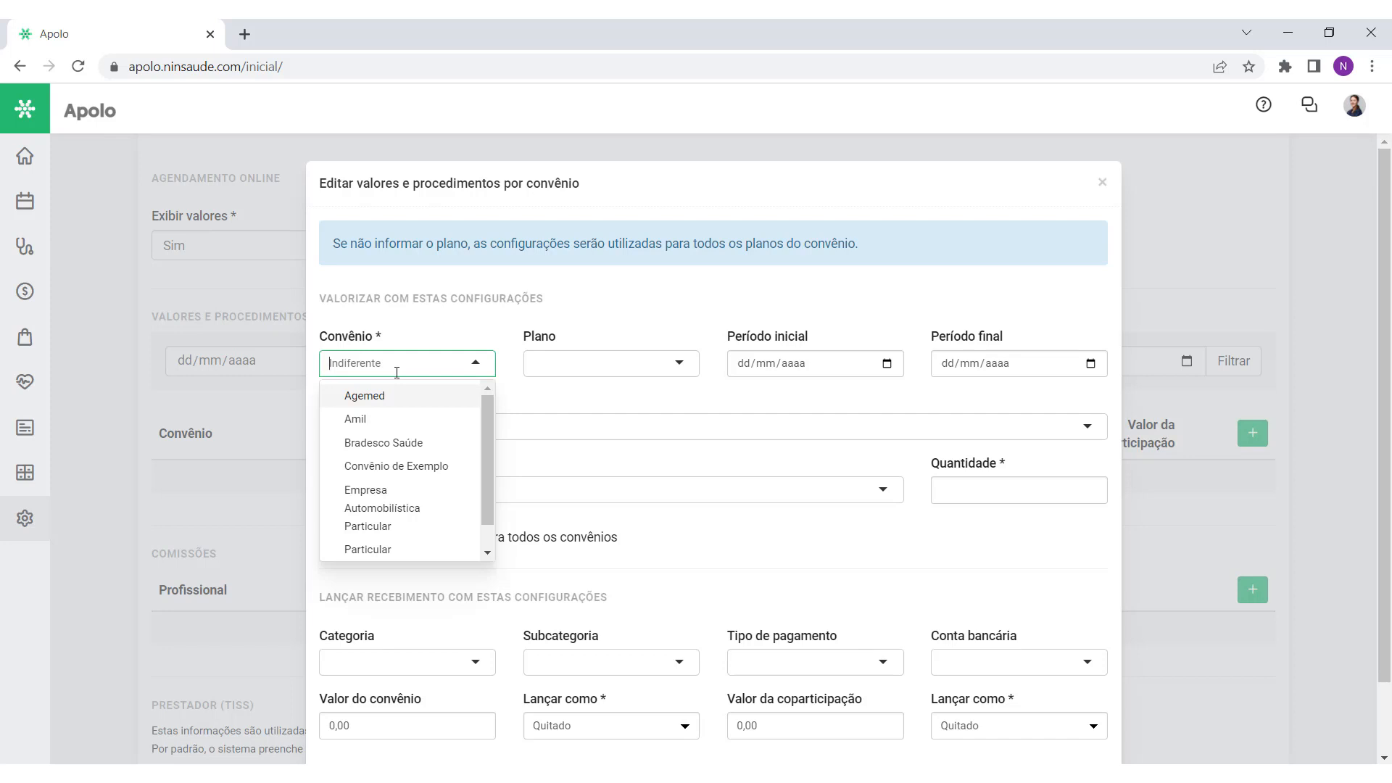
{"action": "type", "text": "unimed"}
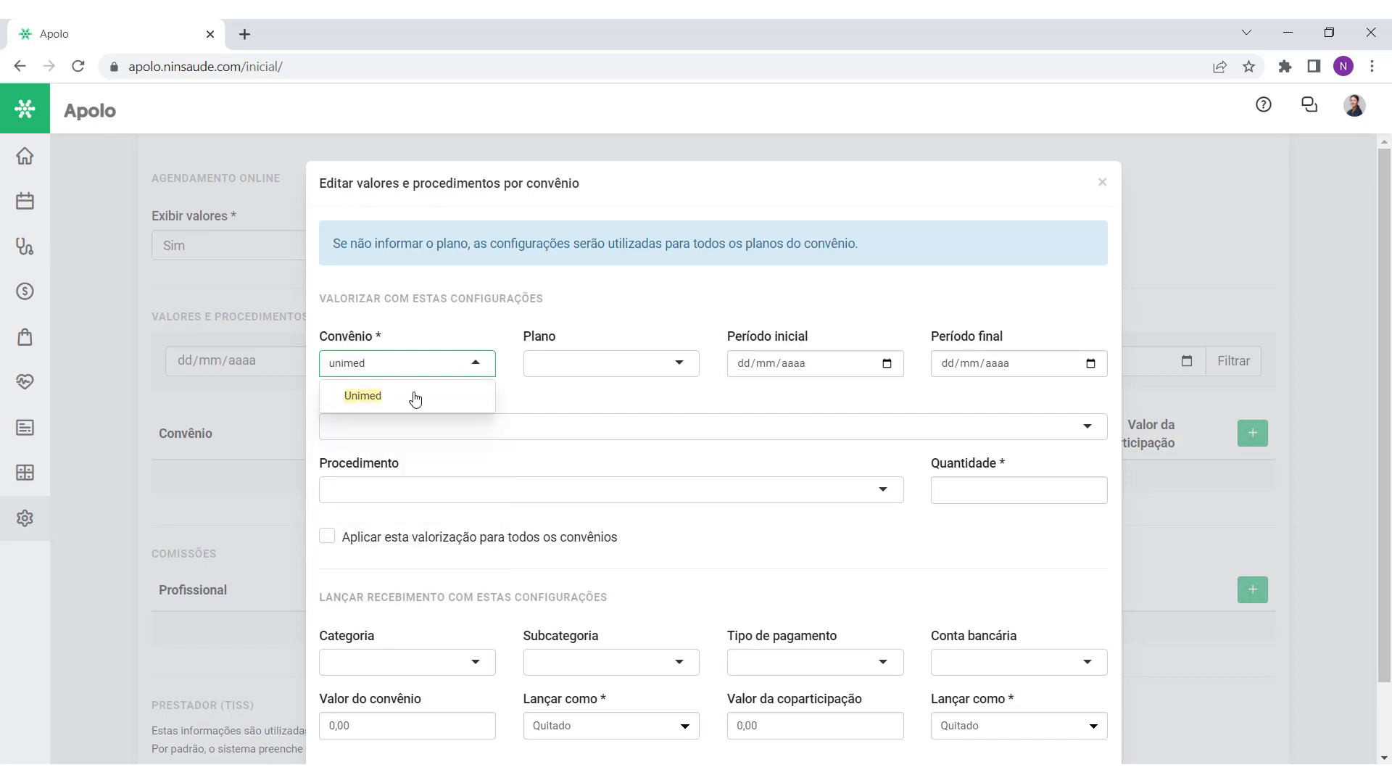
{"action": "left_click", "coordinate": [423, 399]}
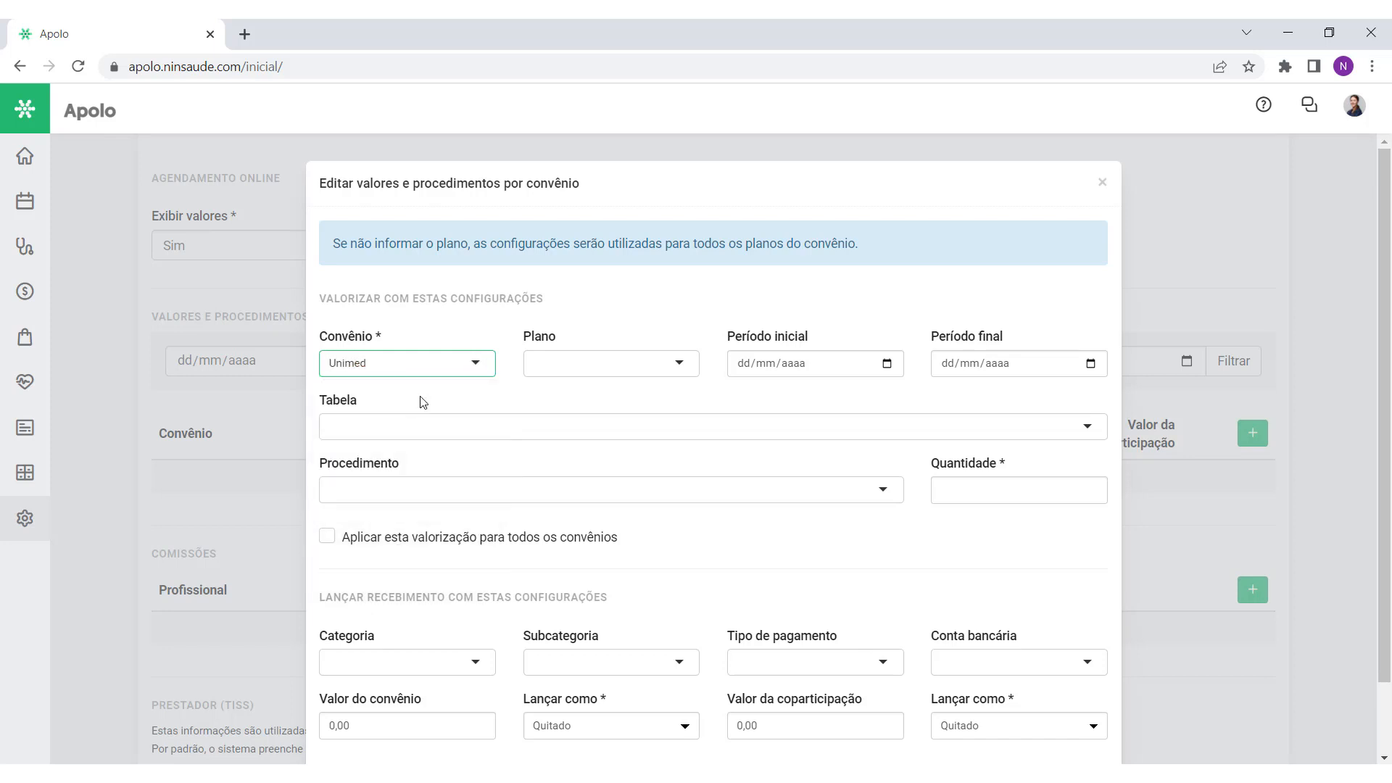
{"action": "left_click", "coordinate": [625, 368]}
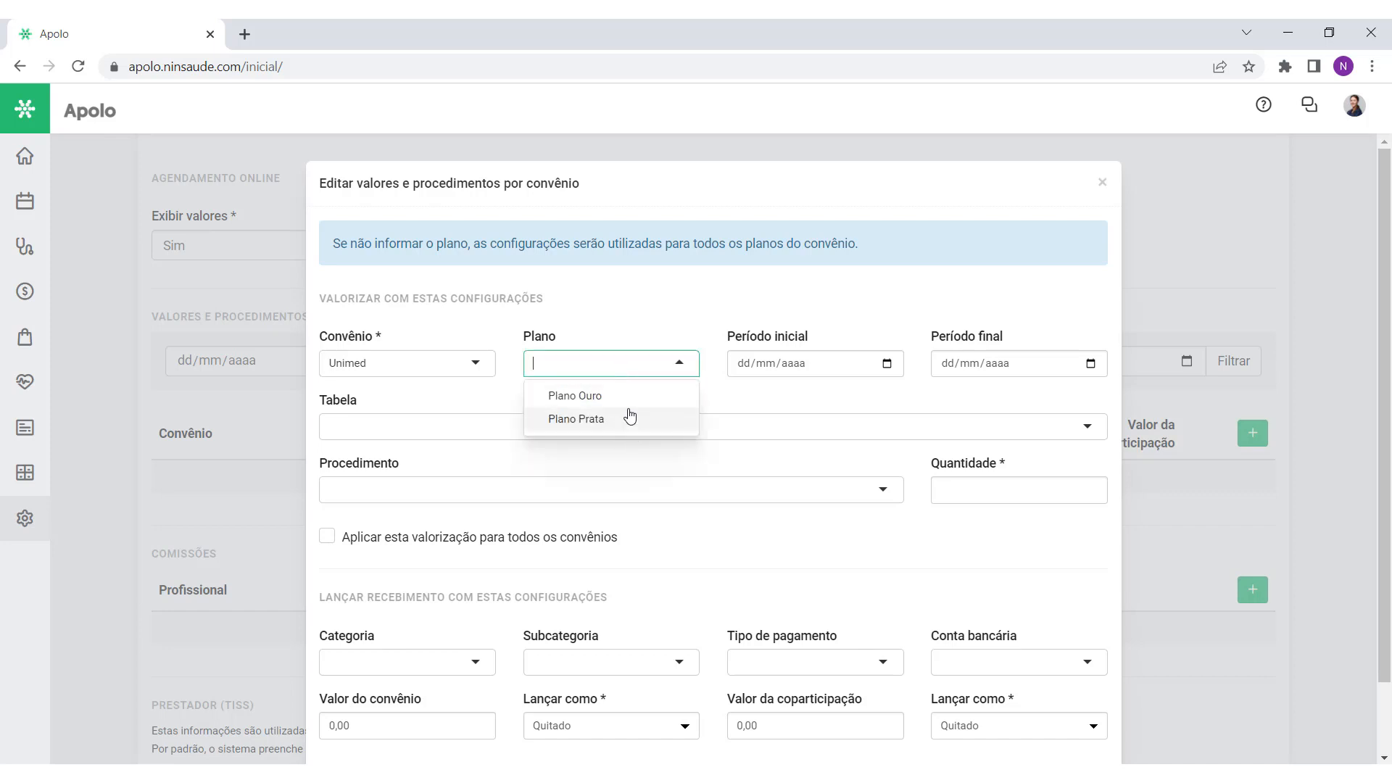
{"action": "left_click", "coordinate": [628, 403]}
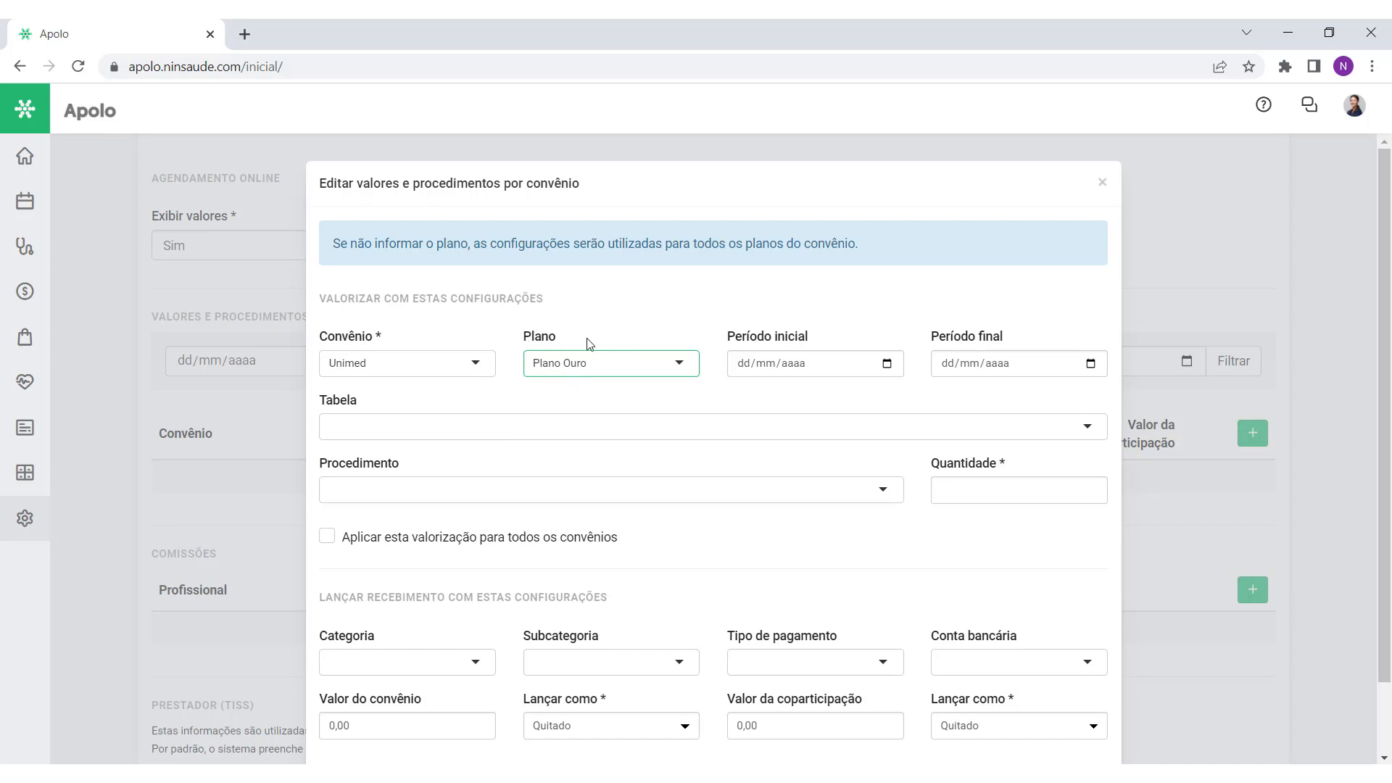
{"action": "left_click", "coordinate": [24, 200]}
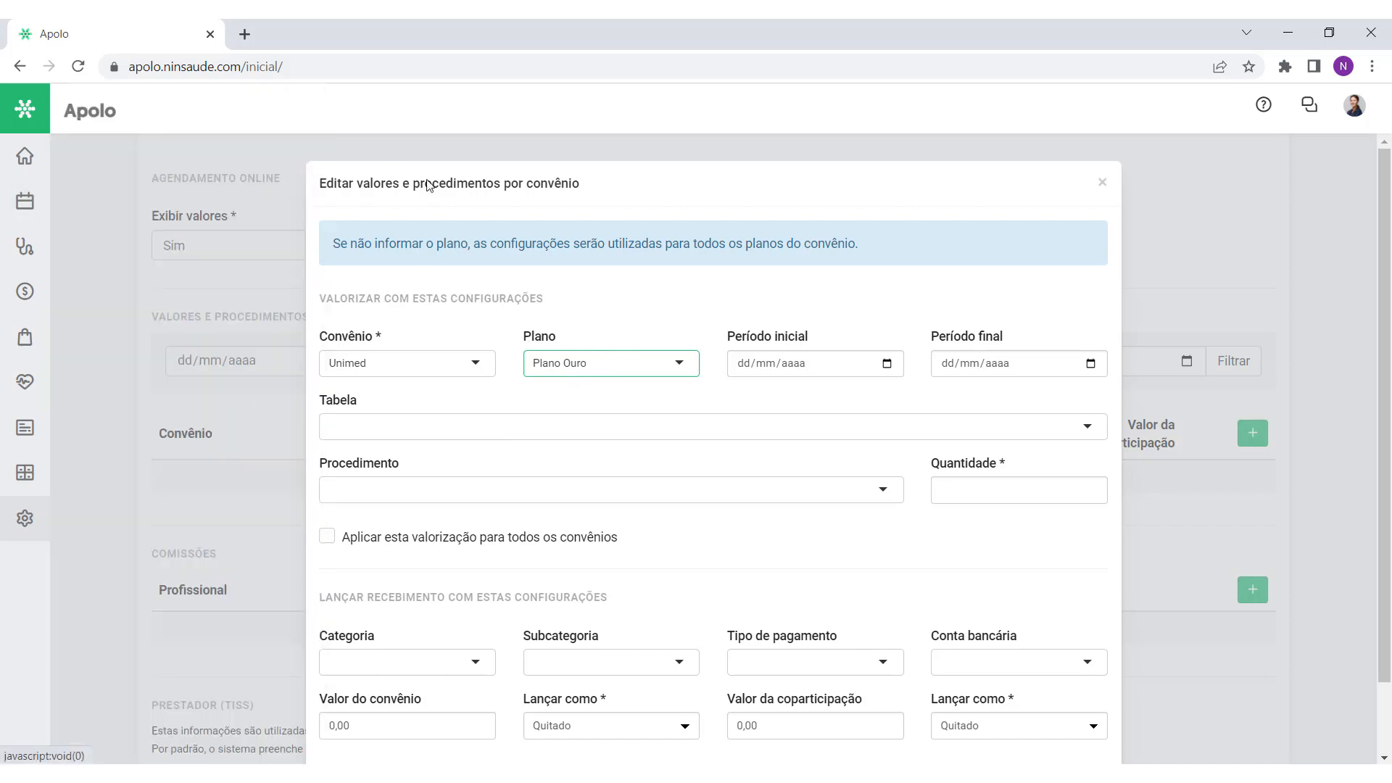
{"action": "left_click", "coordinate": [602, 325]}
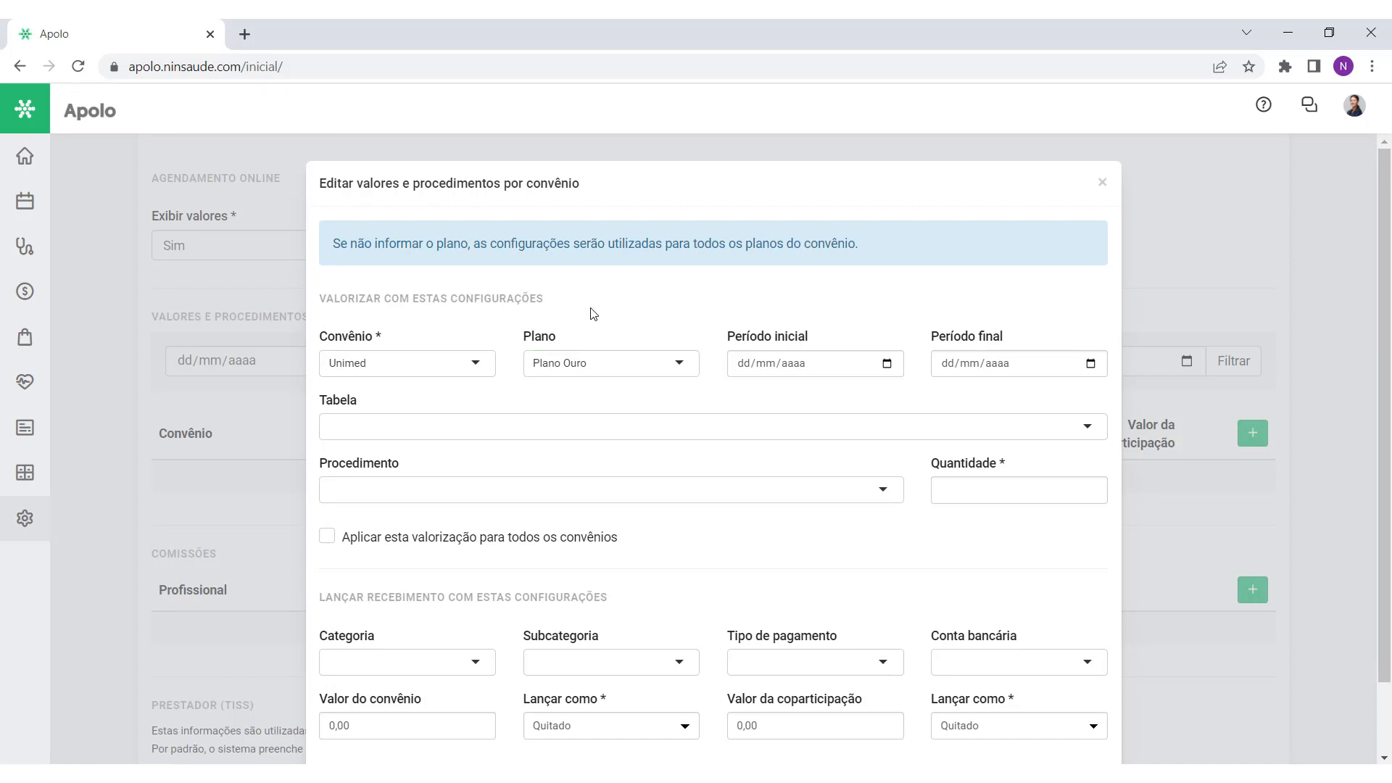
{"action": "left_click", "coordinate": [624, 372]}
{"action": "key", "text": "BackSpace"}
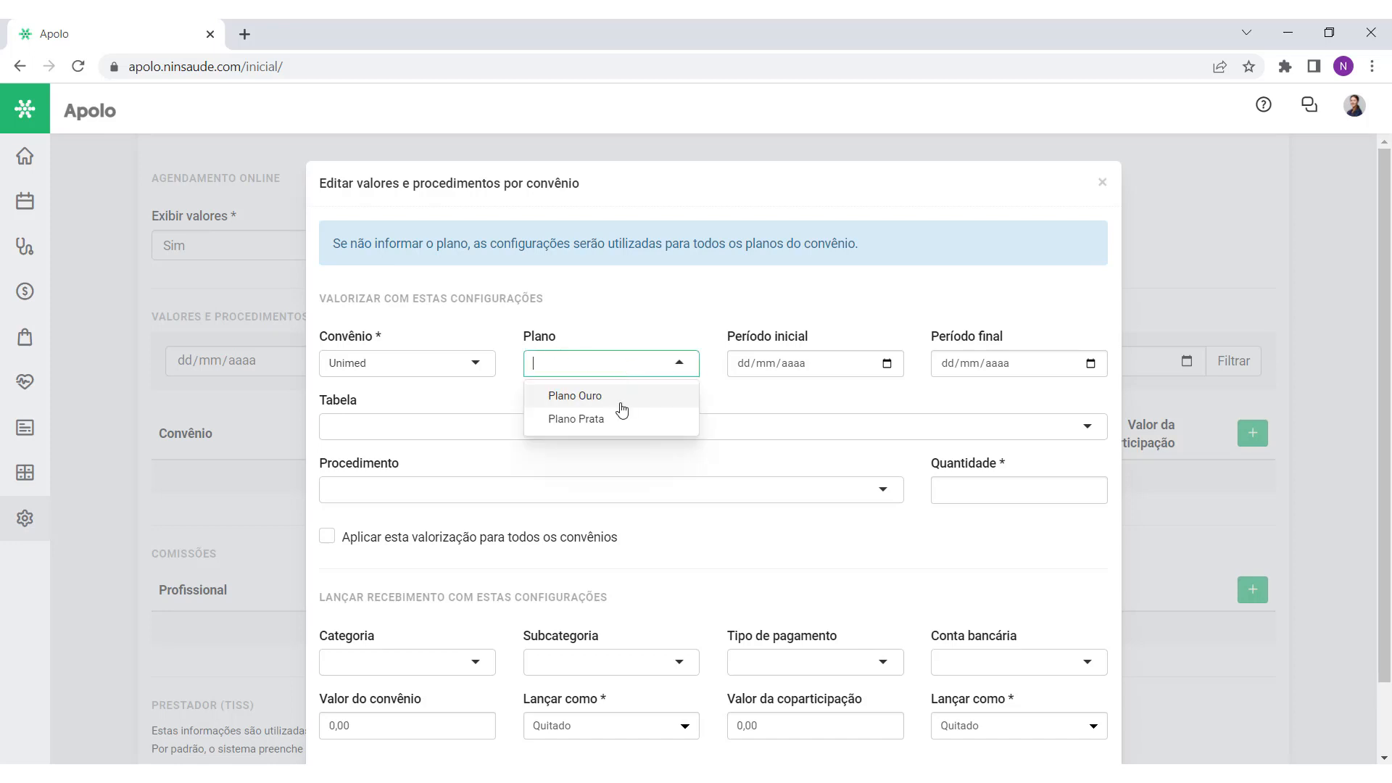
{"action": "left_click", "coordinate": [652, 328]}
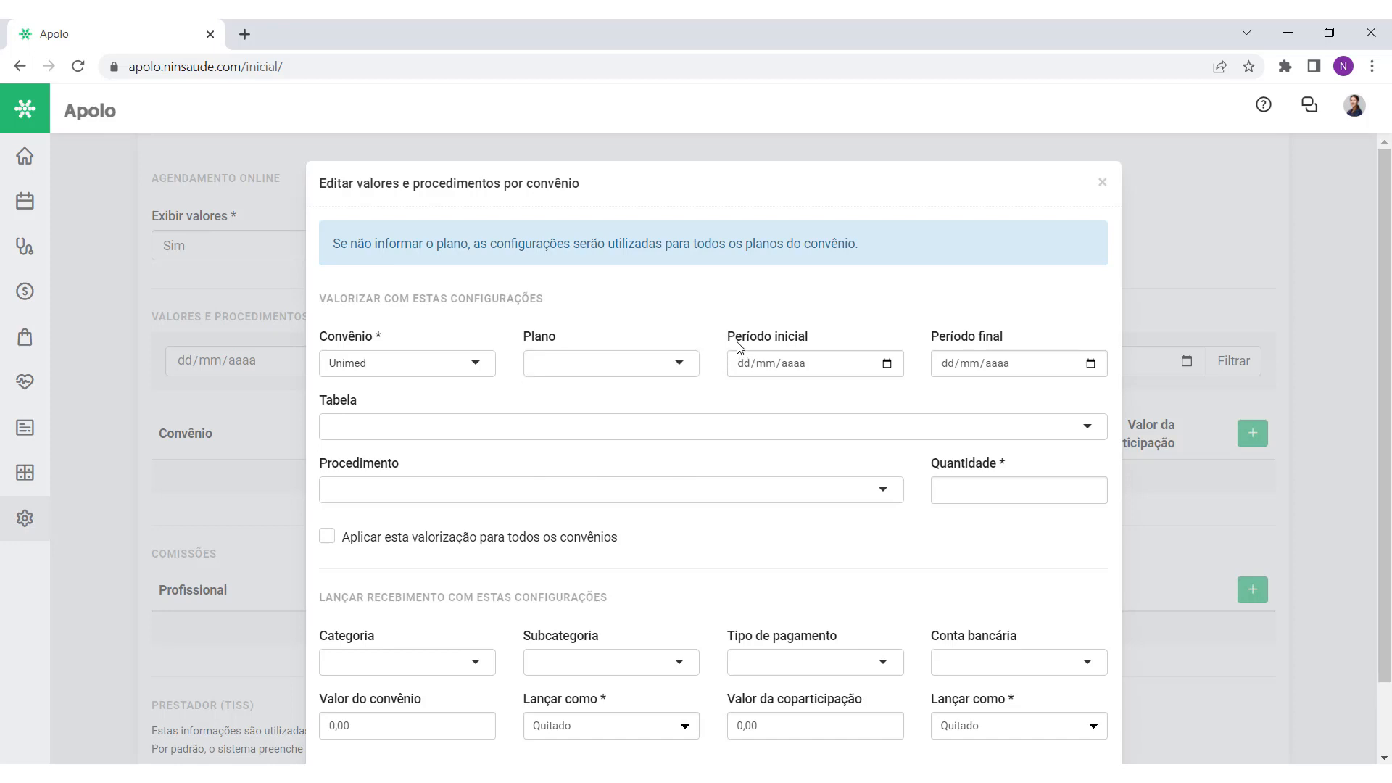
Step: Enter a period from 01/01/2023 to 31/12/2023
{"action": "left_click_drag", "start_coordinate": [729, 336], "coordinate": [803, 336]}
{"action": "left_click_drag", "start_coordinate": [929, 339], "coordinate": [1003, 347]}
{"action": "left_click", "coordinate": [874, 398]}
{"action": "left_click", "coordinate": [743, 372]}
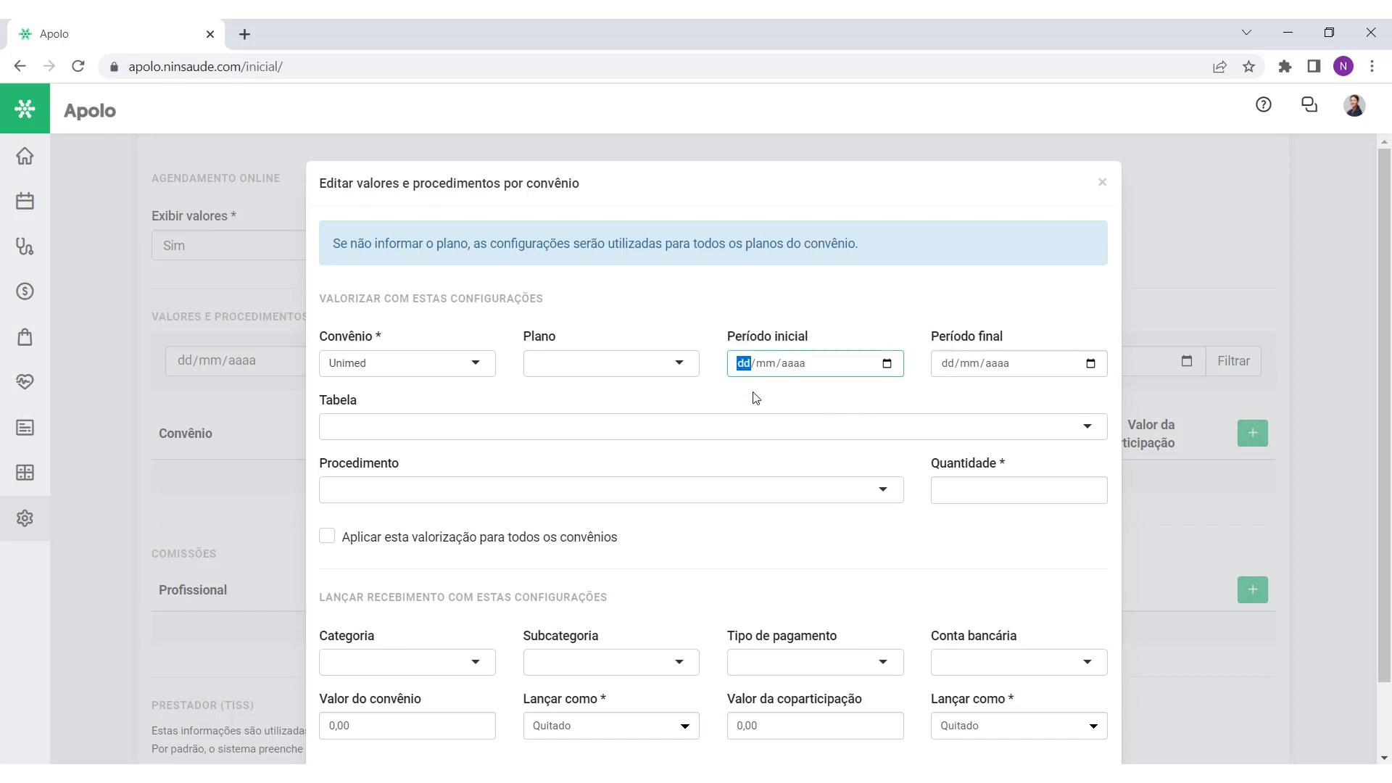
{"action": "type", "text": "01/01/2023"}
{"action": "key", "text": "Tab"}
{"action": "type", "text": "31/12/202"}
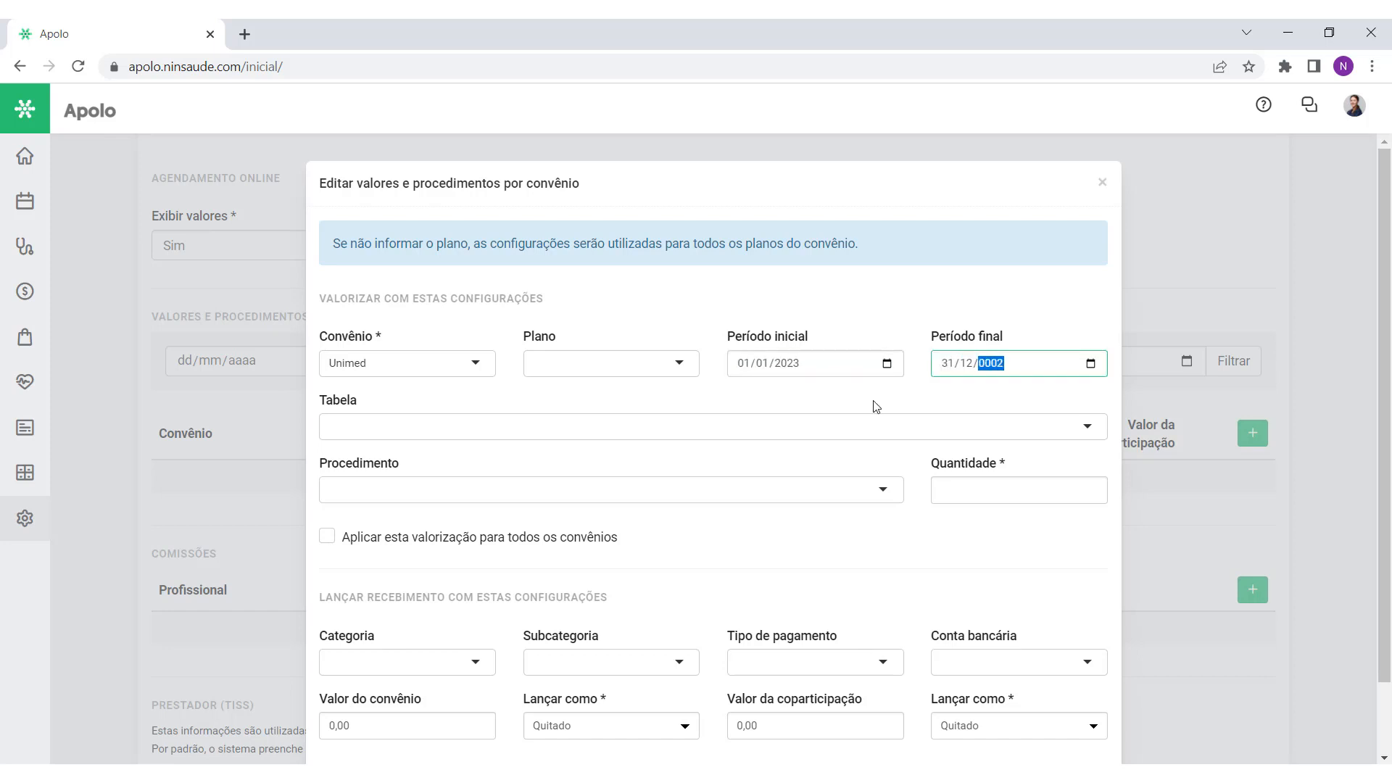
{"action": "type", "text": "3"}
{"action": "left_click", "coordinate": [877, 403]}
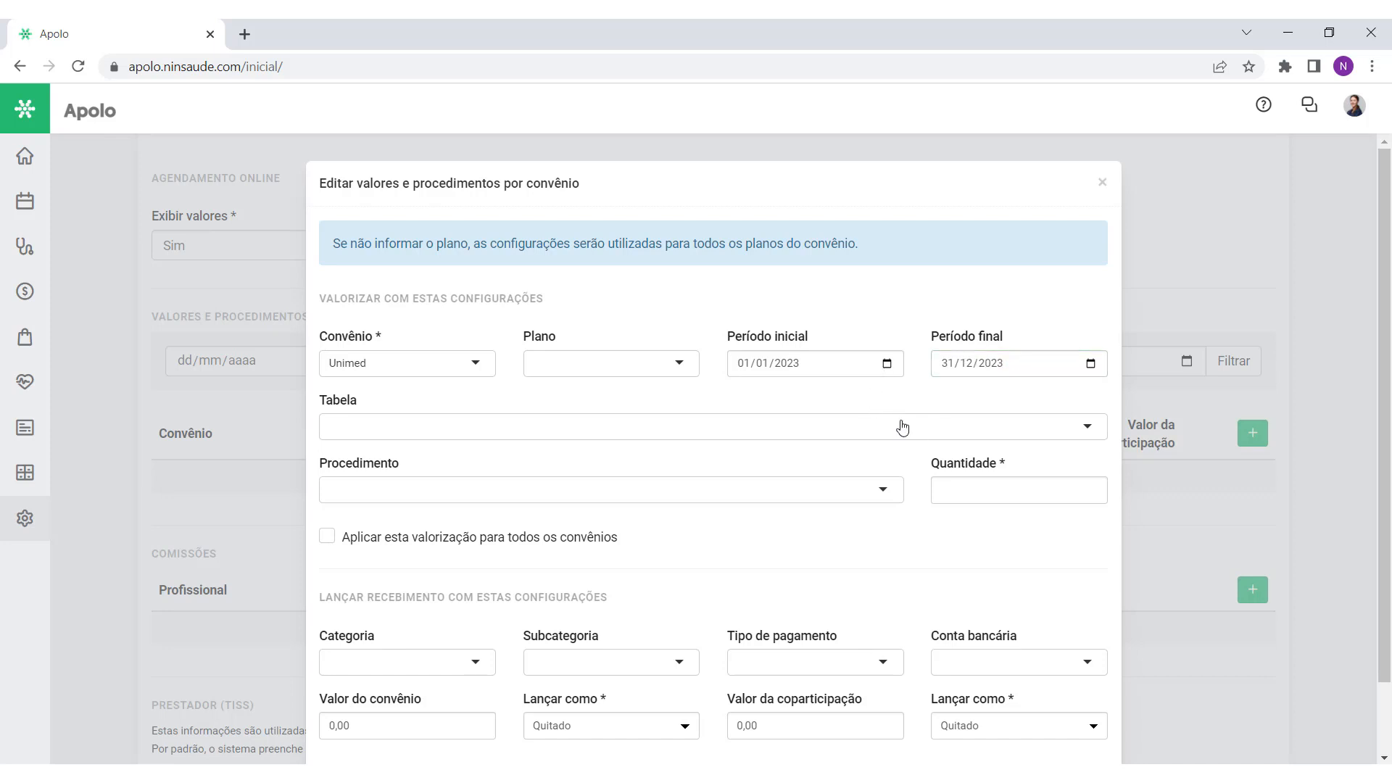
Step: Clear the Período inicial and Período final dates so the period is blank
{"action": "left_click", "coordinate": [741, 368]}
{"action": "key", "text": "BackSpace"}
{"action": "left_click", "coordinate": [767, 364]}
{"action": "key", "text": "BackSpace"}
{"action": "left_click", "coordinate": [794, 364]}
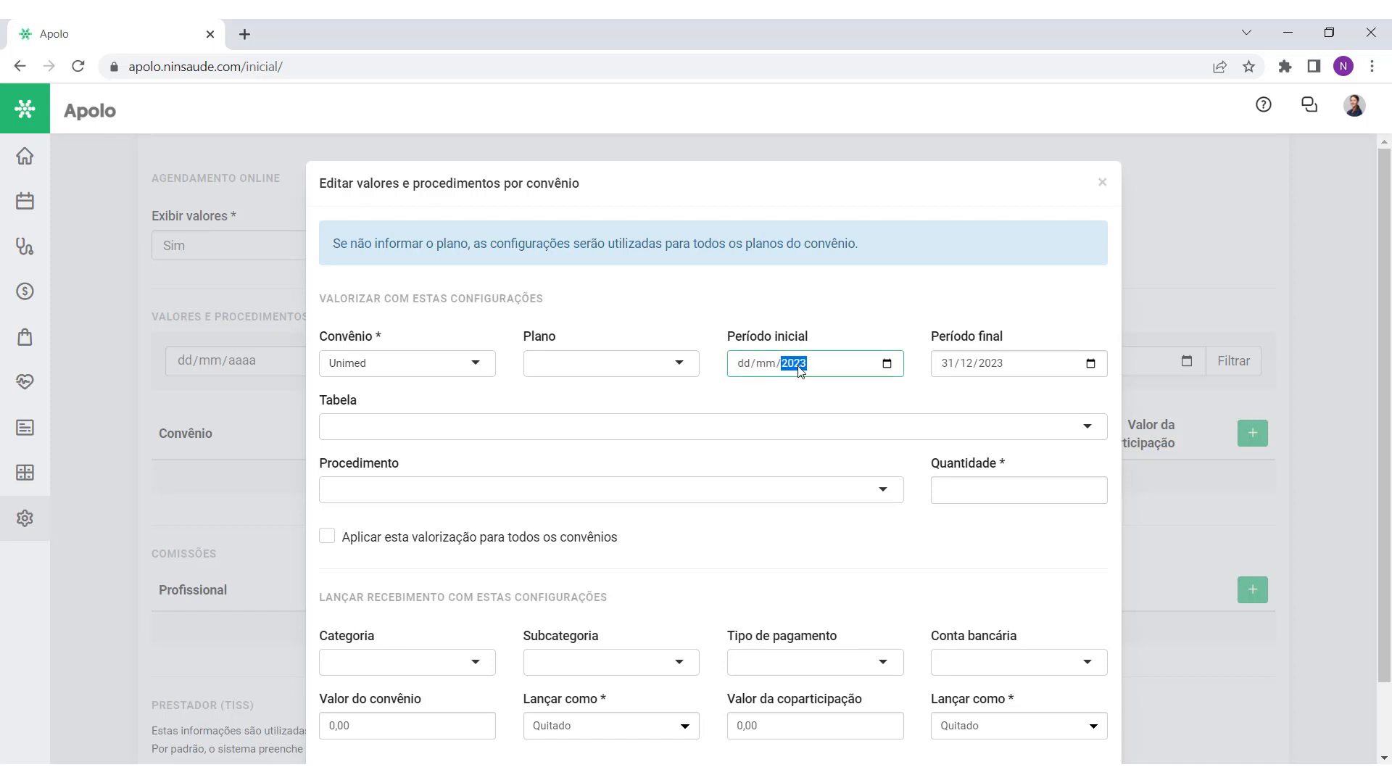
{"action": "key", "text": "BackSpace"}
{"action": "left_click", "coordinate": [948, 364]}
{"action": "key", "text": "BackSpace"}
{"action": "left_click", "coordinate": [968, 365]}
{"action": "key", "text": "BackSpace"}
{"action": "left_click", "coordinate": [995, 365]}
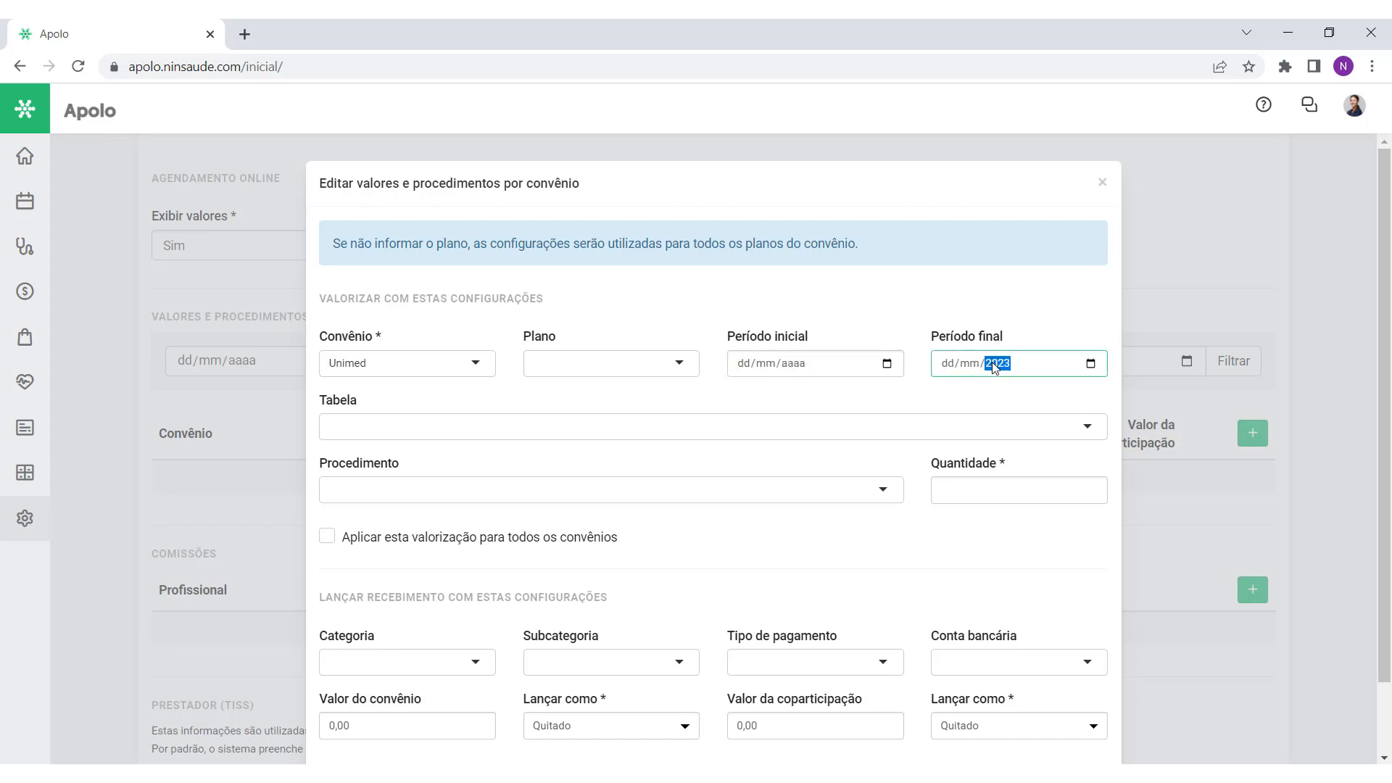
{"action": "key", "text": "BackSpace"}
{"action": "left_click", "coordinate": [976, 393]}
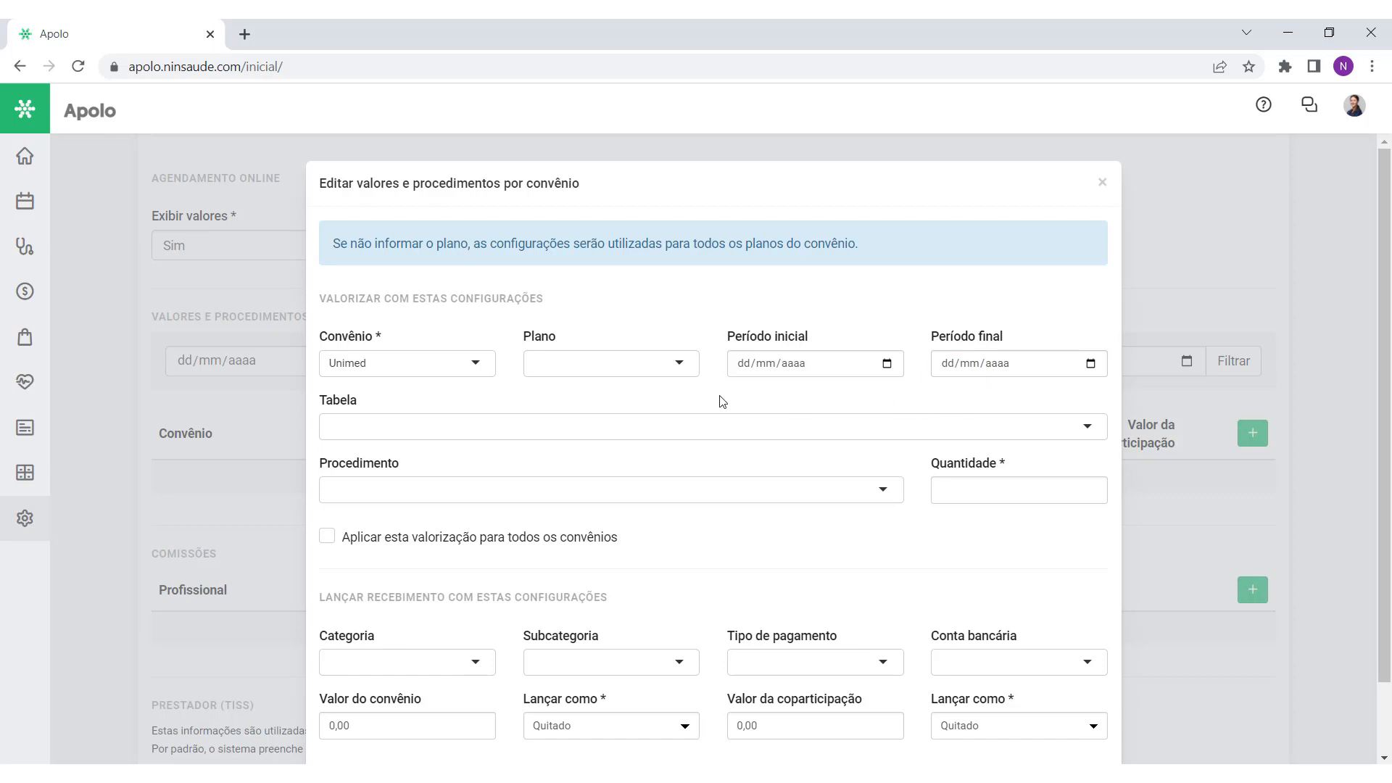
Step: Look over the Tabela and Procedimento fields, opening the table list without choosing
{"action": "left_click_drag", "start_coordinate": [362, 402], "coordinate": [316, 401]}
{"action": "left_click_drag", "start_coordinate": [403, 468], "coordinate": [324, 480]}
{"action": "left_click", "coordinate": [424, 472]}
{"action": "left_click", "coordinate": [513, 426]}
{"action": "left_click", "coordinate": [510, 422]}
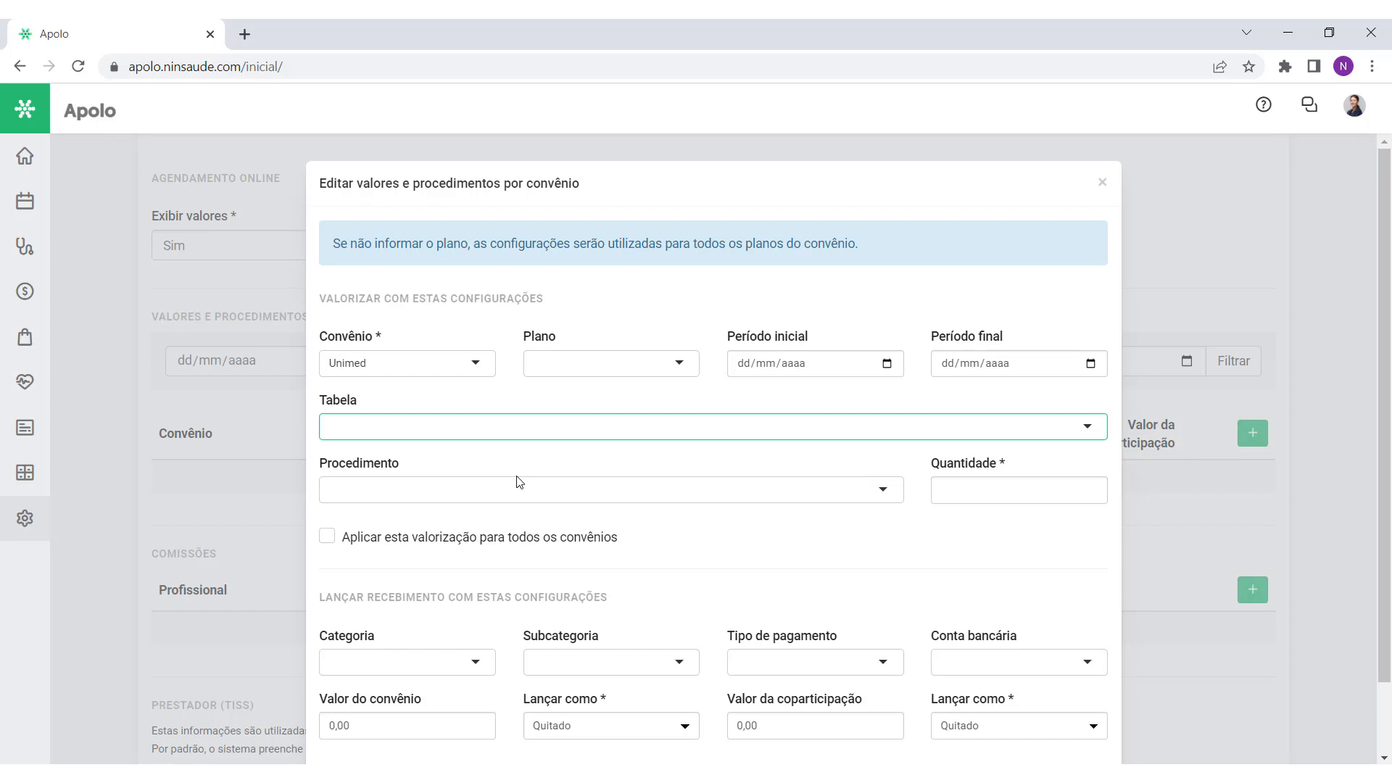
Step: Choose Tabela 22 and procedure 10101012 - Consulta em consultório
{"action": "left_click", "coordinate": [495, 428]}
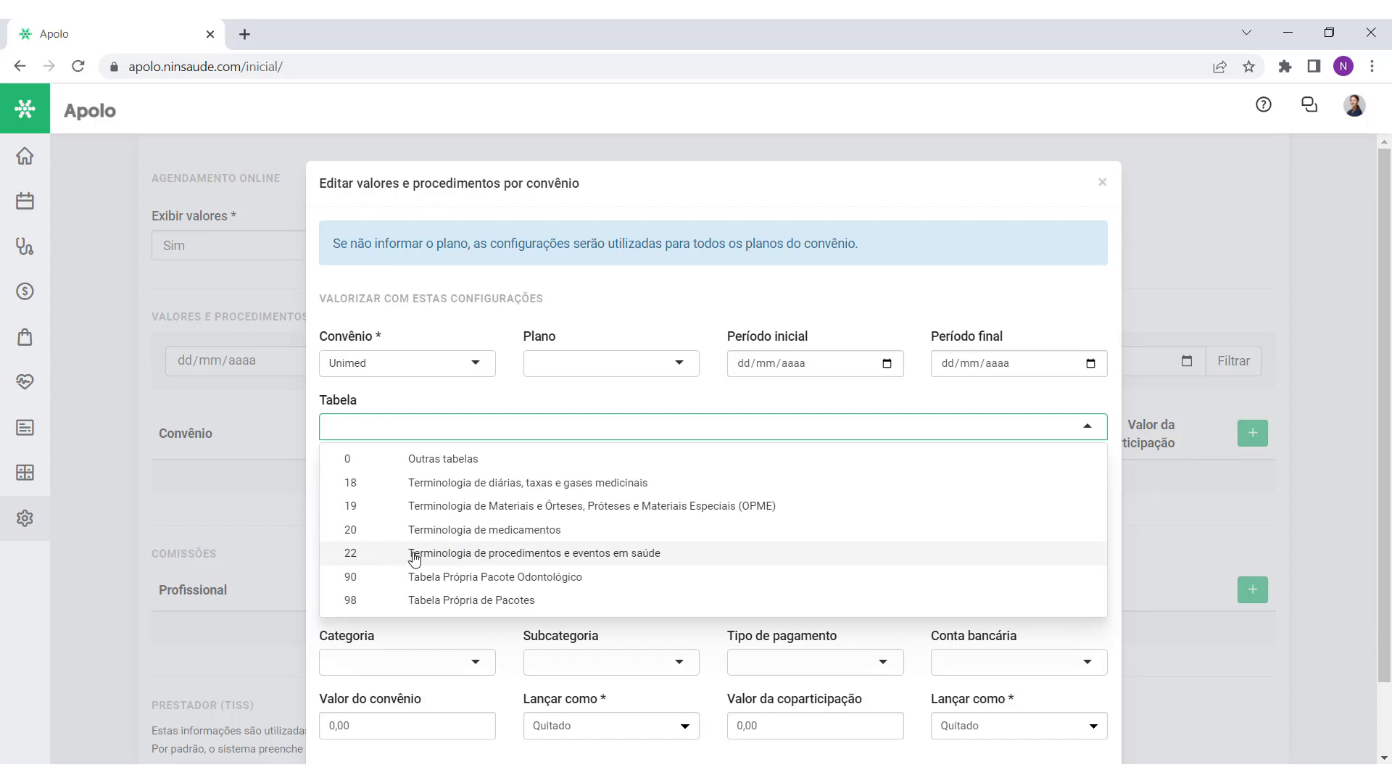
{"action": "left_click", "coordinate": [562, 554]}
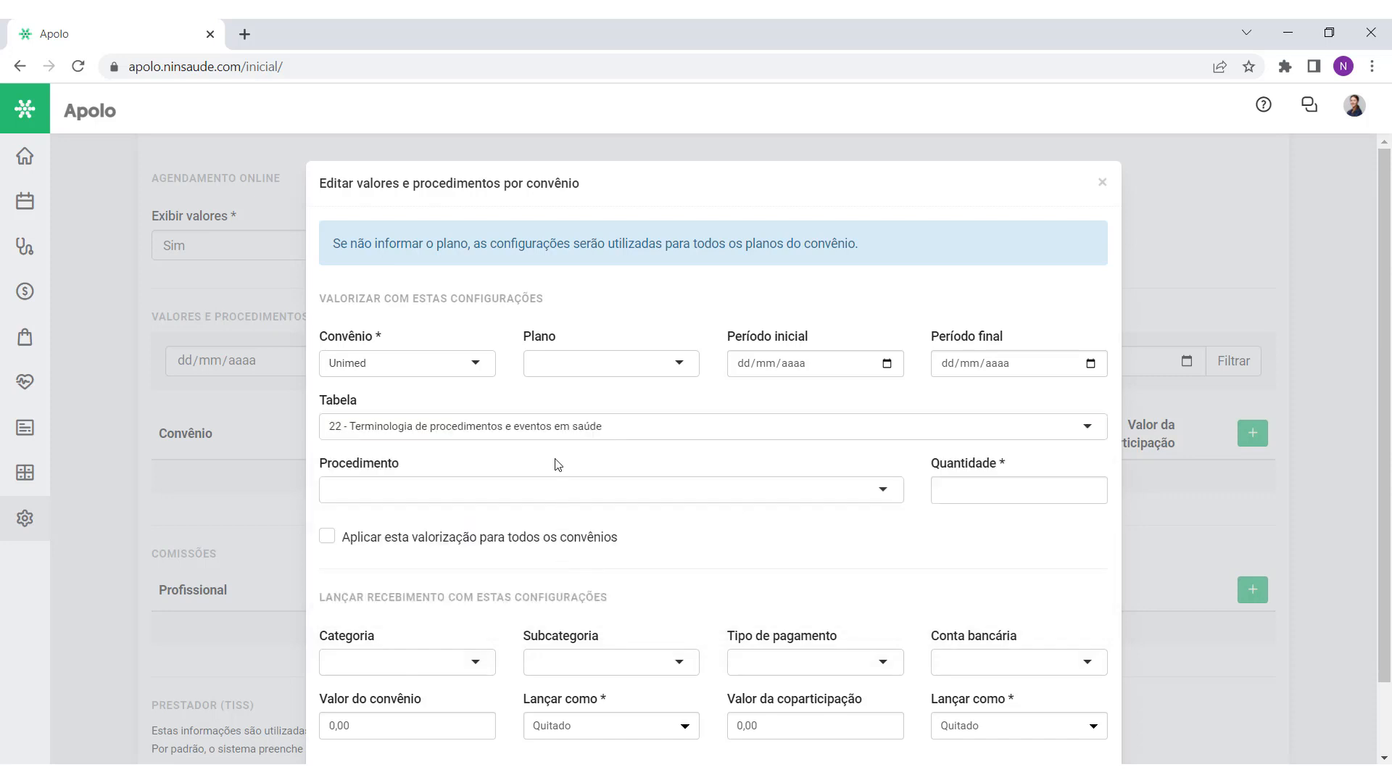
{"action": "left_click", "coordinate": [549, 490]}
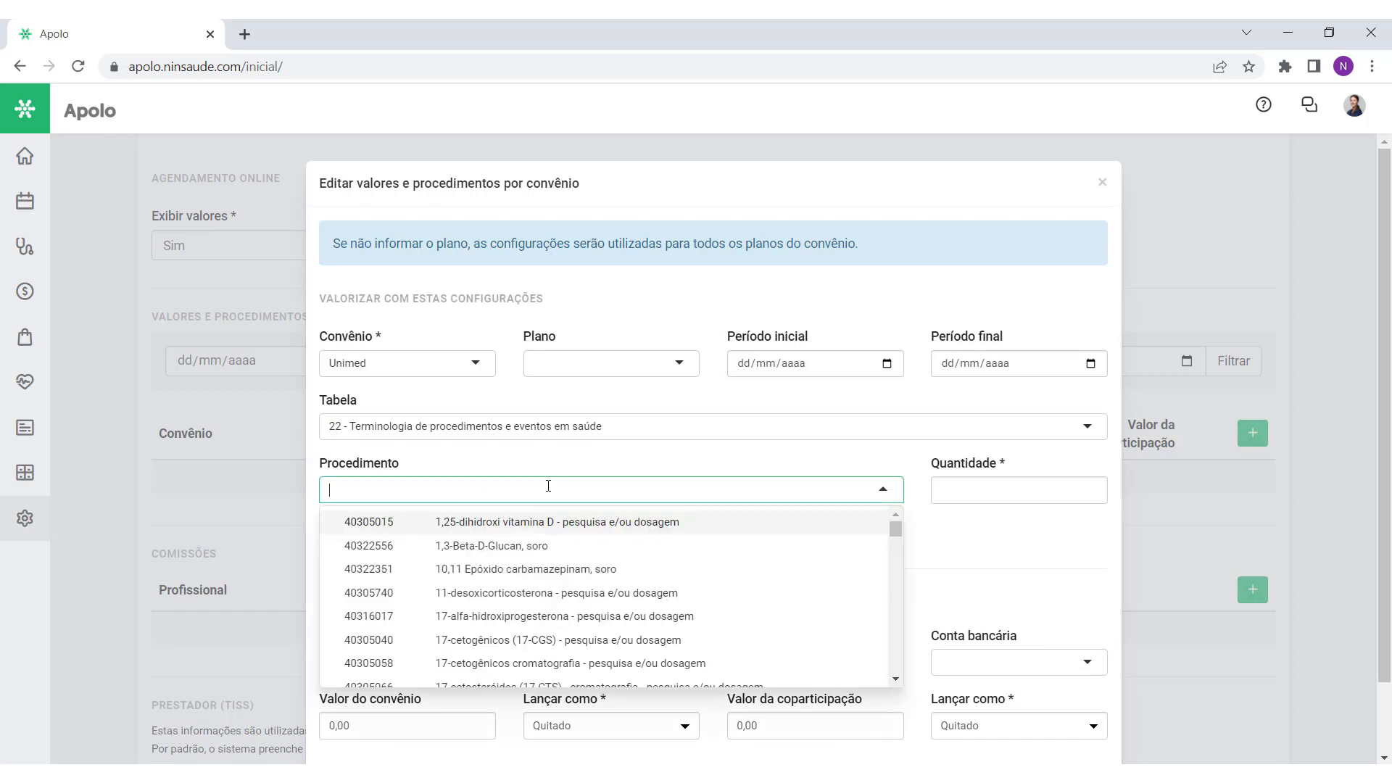
{"action": "type", "text": "consult"}
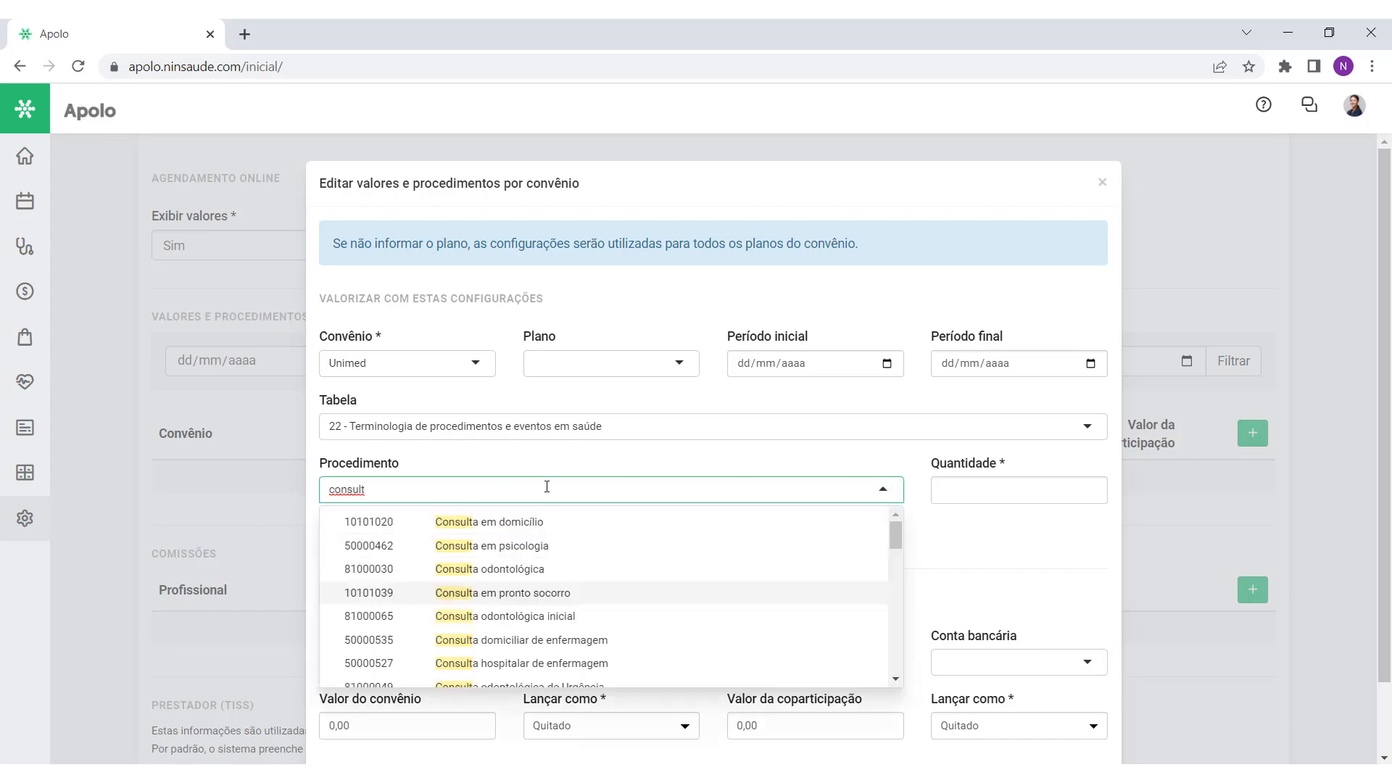
{"action": "key", "text": "BackSpace"}
{"action": "key", "text": "BackSpace"}
{"action": "key", "text": "BackSpace"}
{"action": "key", "text": "BackSpace"}
{"action": "key", "text": "BackSpace"}
{"action": "key", "text": "BackSpace"}
{"action": "type", "text": "10101012"}
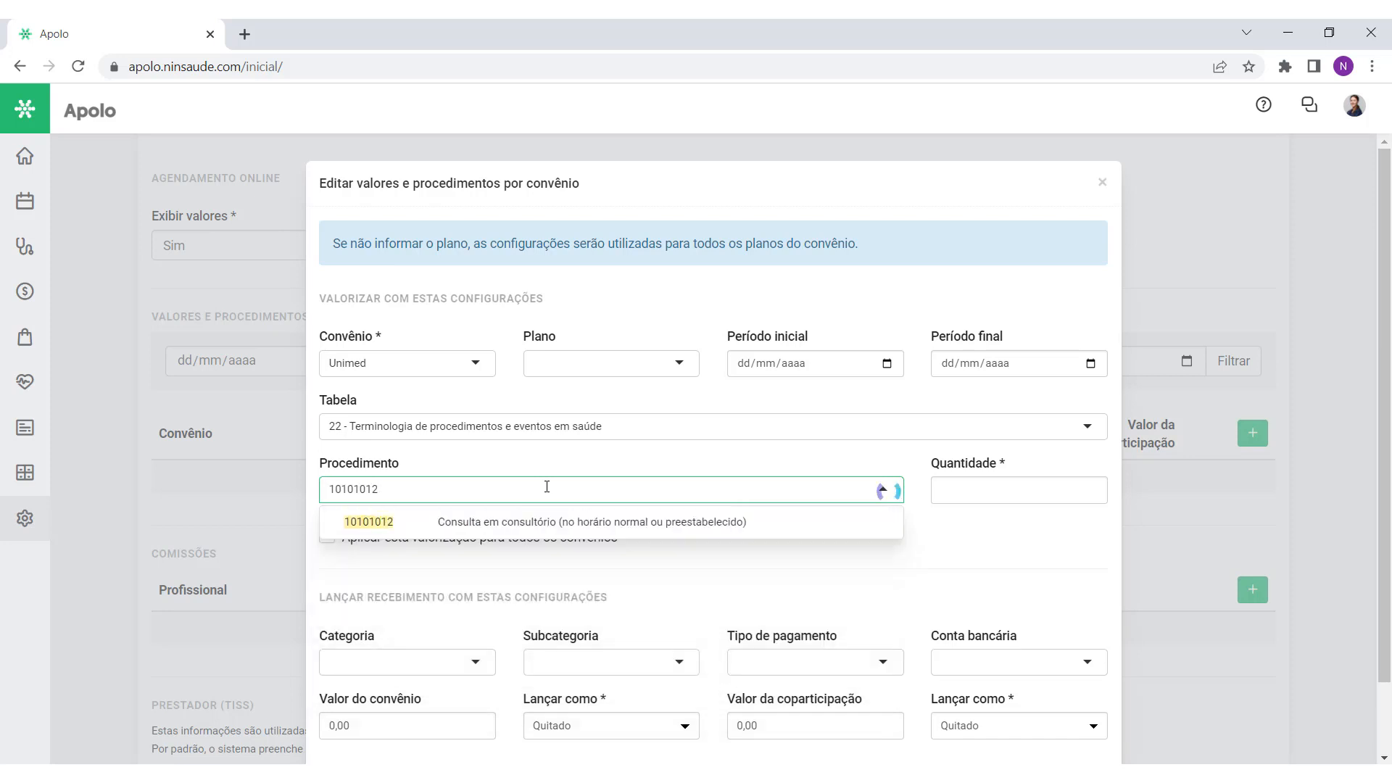
{"action": "left_click", "coordinate": [557, 517]}
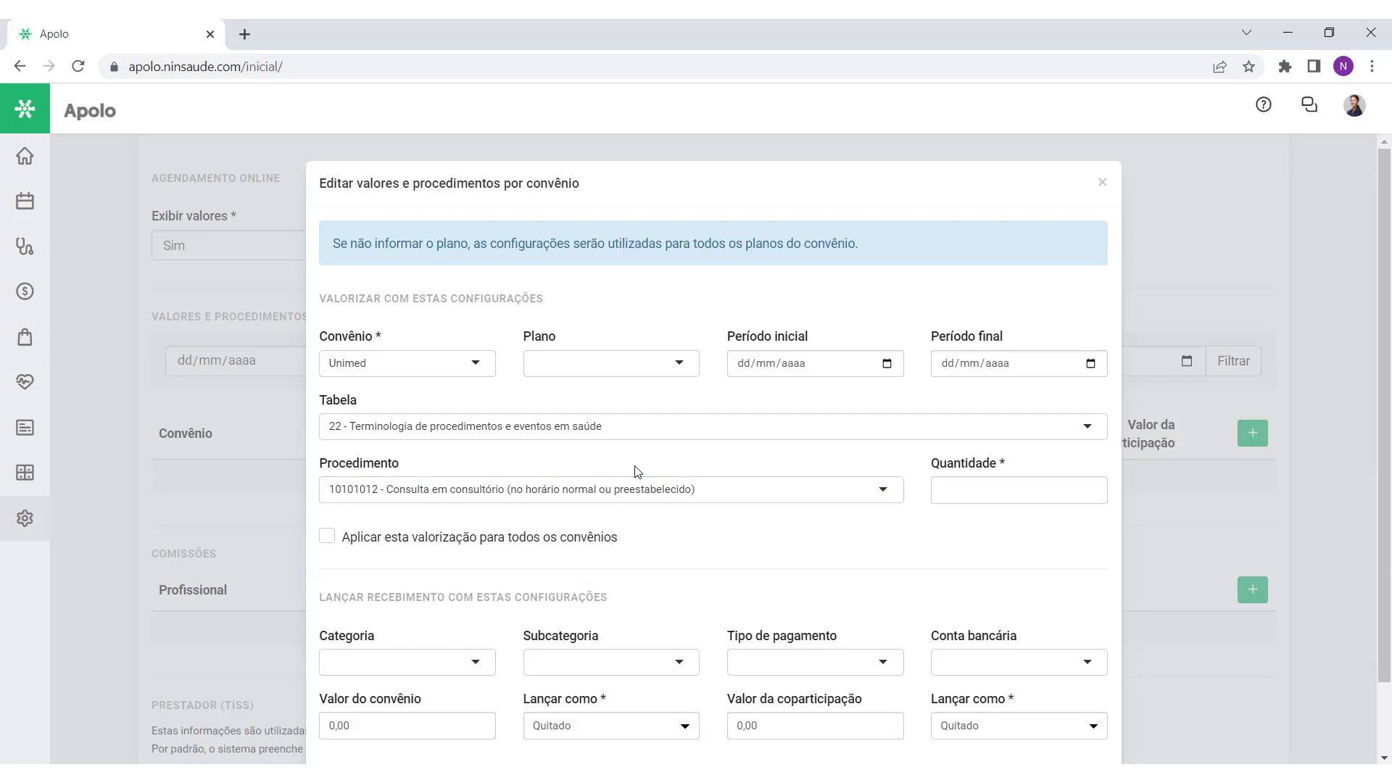
Step: Keep Quantidade at 1 for the procedure
{"action": "left_click_drag", "start_coordinate": [929, 468], "coordinate": [1021, 470]}
{"action": "left_click", "coordinate": [1024, 478]}
{"action": "left_click", "coordinate": [1008, 519]}
{"action": "left_click", "coordinate": [985, 489]}
{"action": "left_click", "coordinate": [998, 529]}
{"action": "left_click", "coordinate": [978, 492]}
{"action": "left_click", "coordinate": [957, 523]}
Step: Enter 200,00 as Valor do convênio, keep coparticipação 0,00, and save the Unimed price row
{"action": "scroll", "coordinate": [714, 533], "scroll_direction": "down", "scroll_amount": 2}
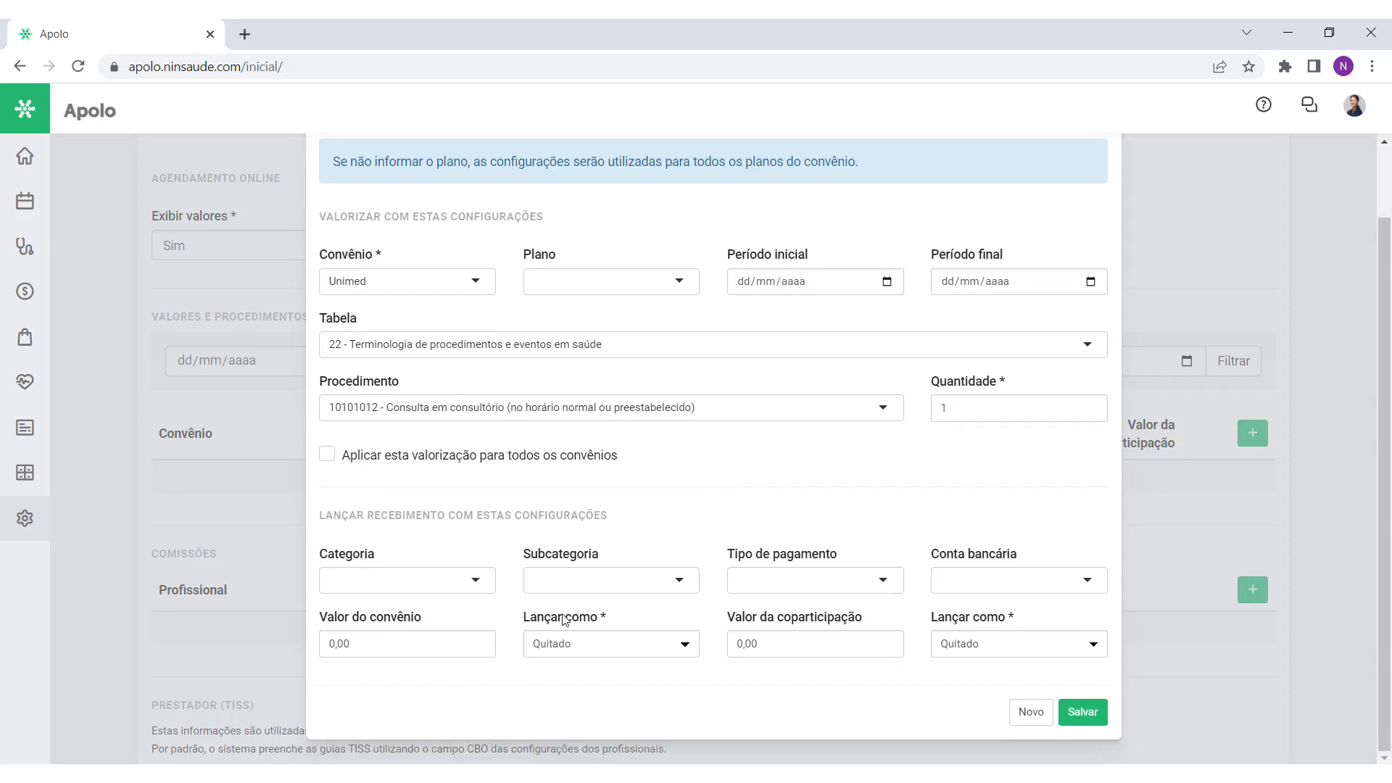
{"action": "left_click_drag", "start_coordinate": [422, 624], "coordinate": [319, 622]}
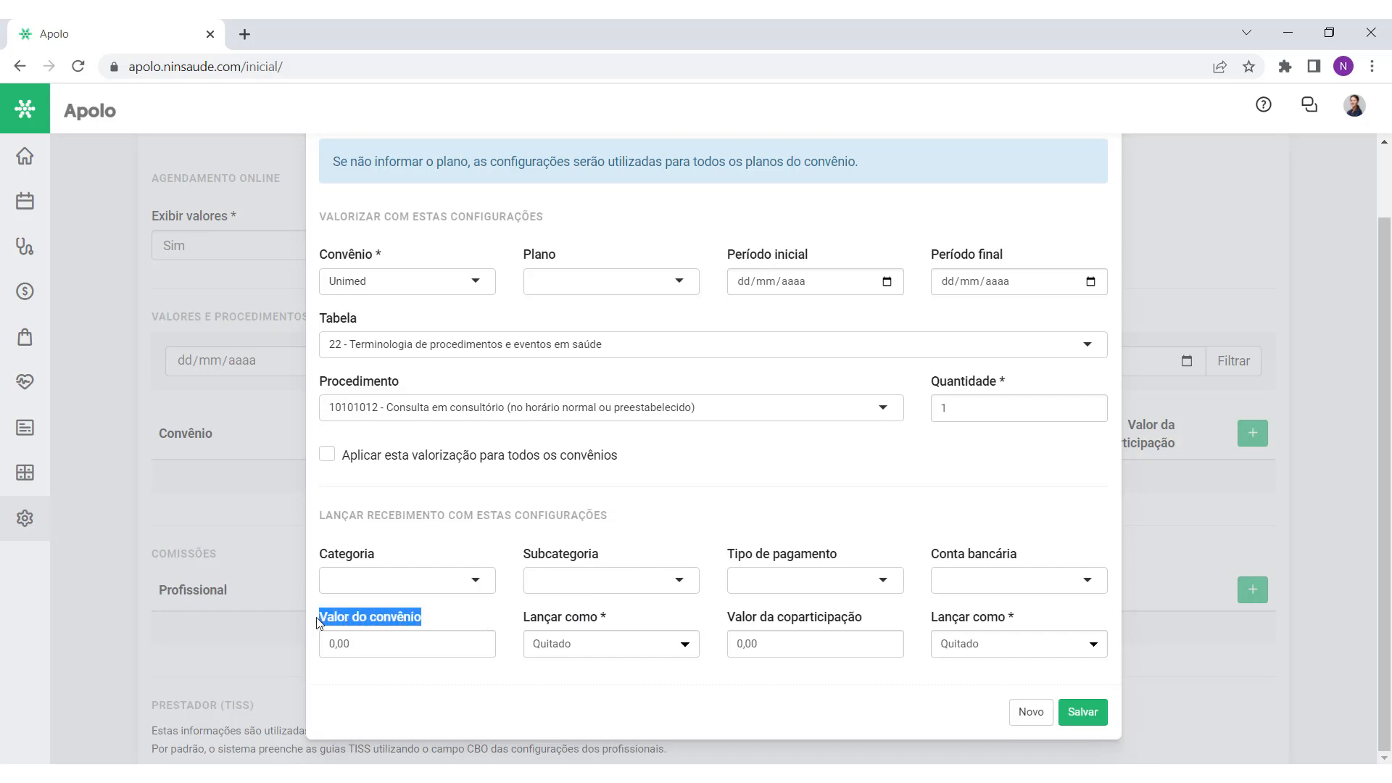
{"action": "left_click", "coordinate": [372, 687]}
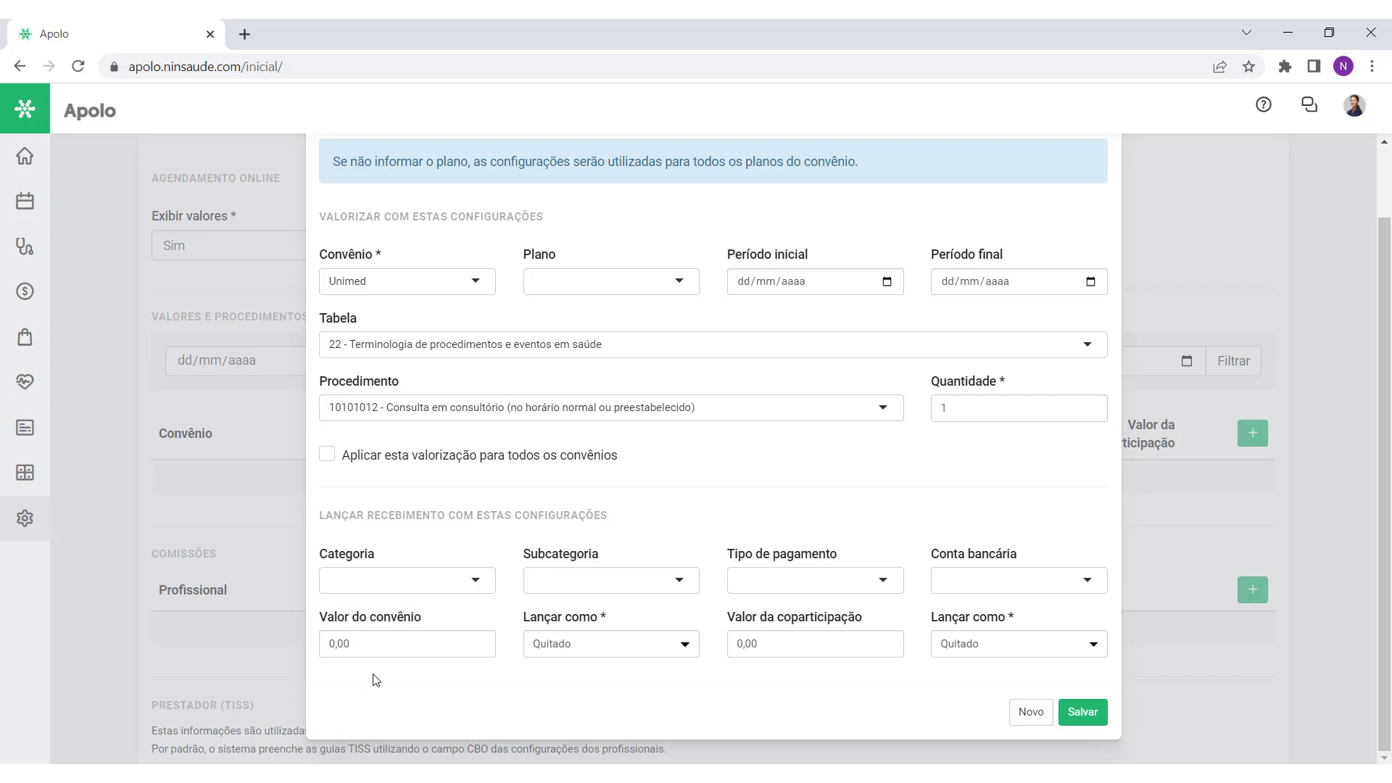
{"action": "left_click", "coordinate": [380, 645]}
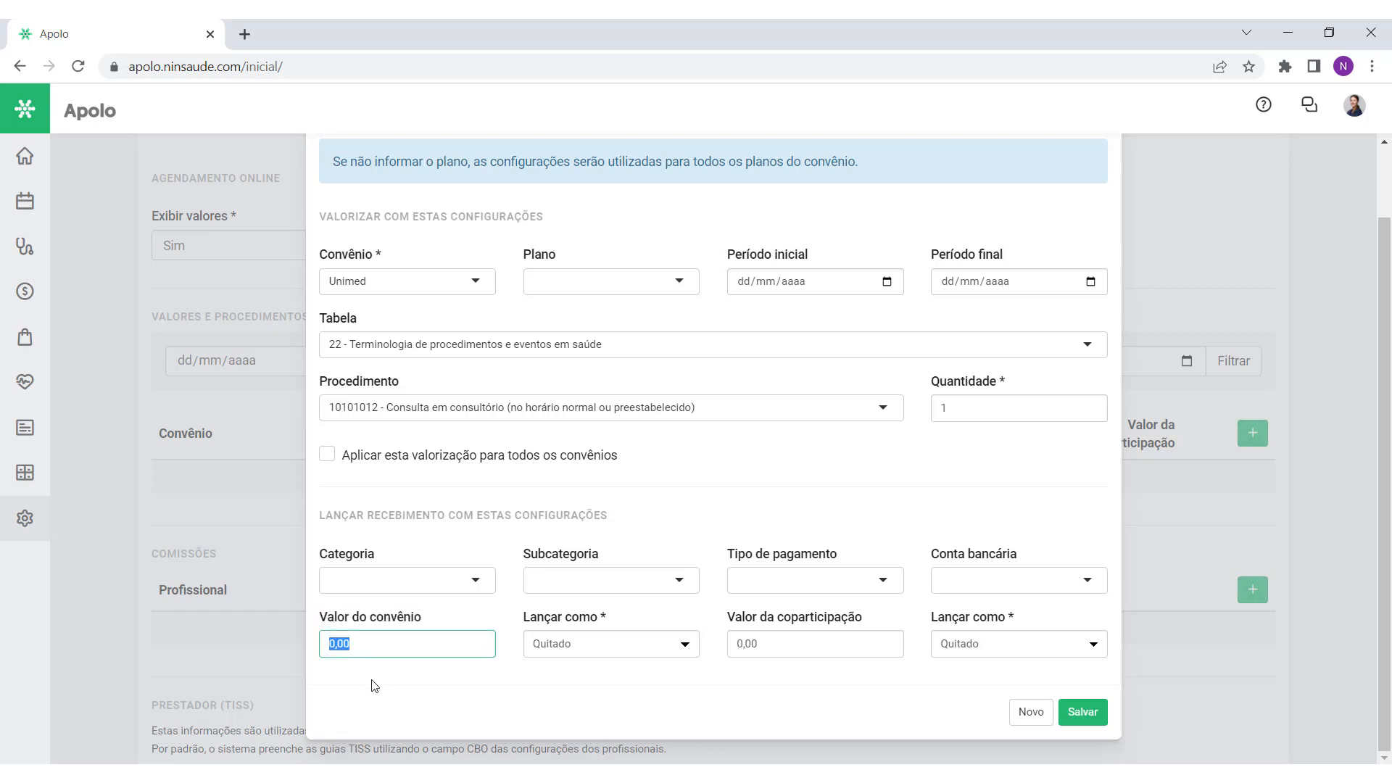
{"action": "type", "text": "20000"}
{"action": "left_click", "coordinate": [374, 685]}
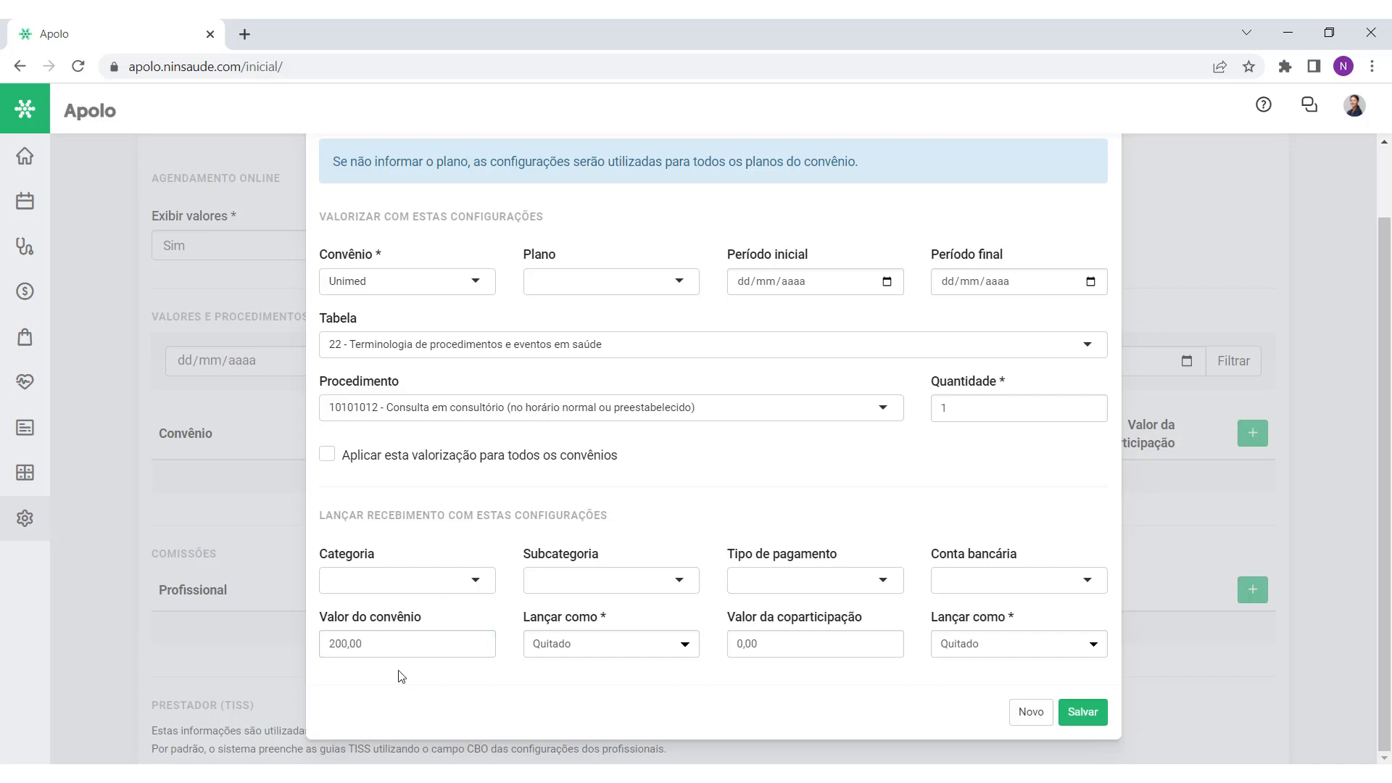
{"action": "triple_click", "coordinate": [801, 622]}
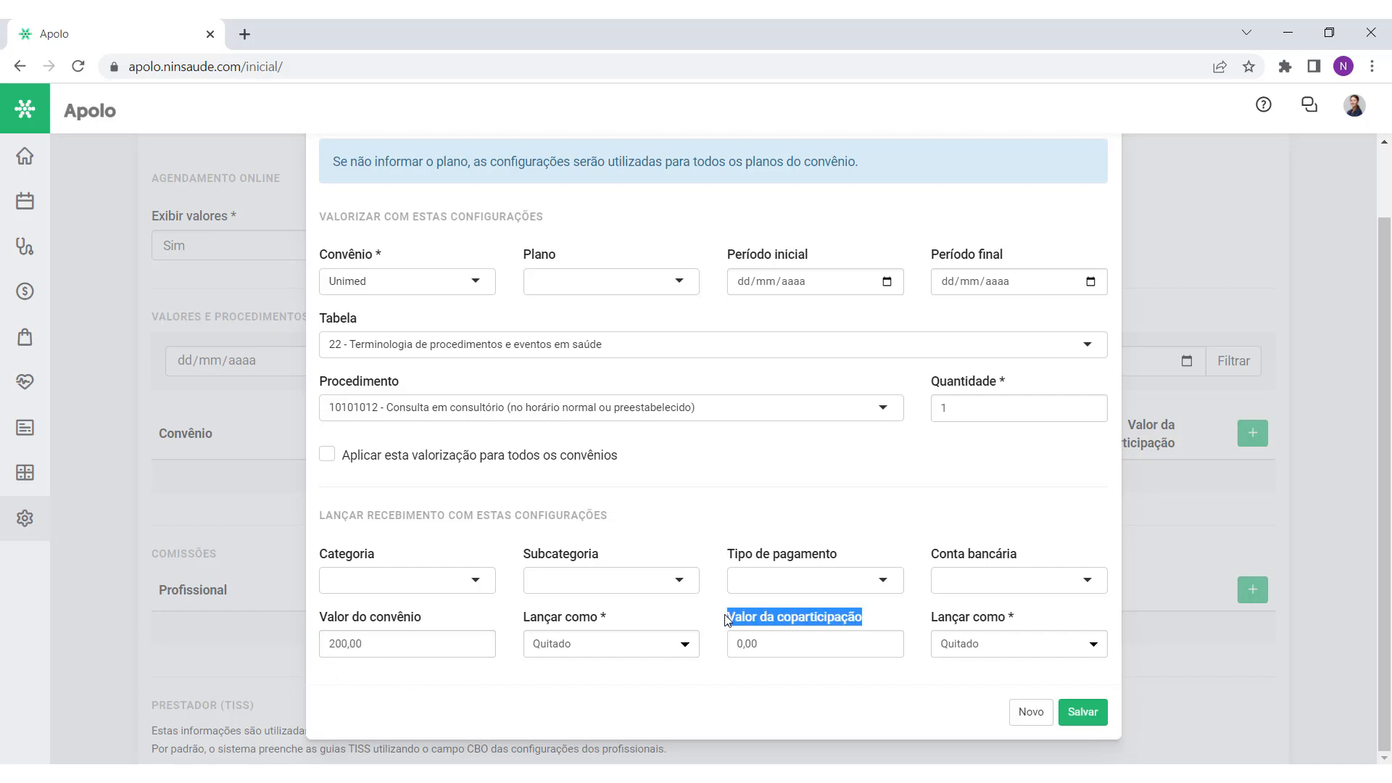
{"action": "left_click", "coordinate": [760, 674]}
{"action": "left_click", "coordinate": [1084, 712]}
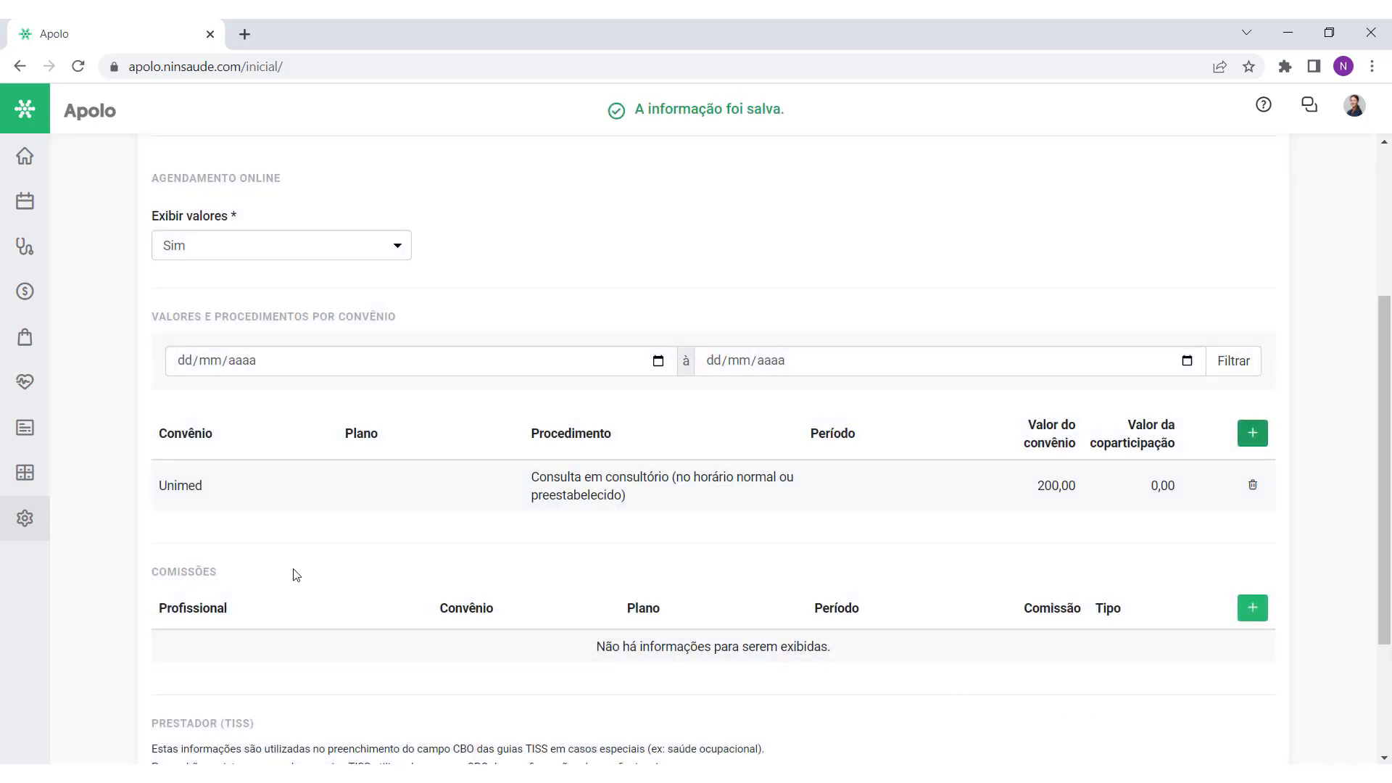
{"action": "scroll", "coordinate": [225, 547], "scroll_direction": "up", "scroll_amount": 4}
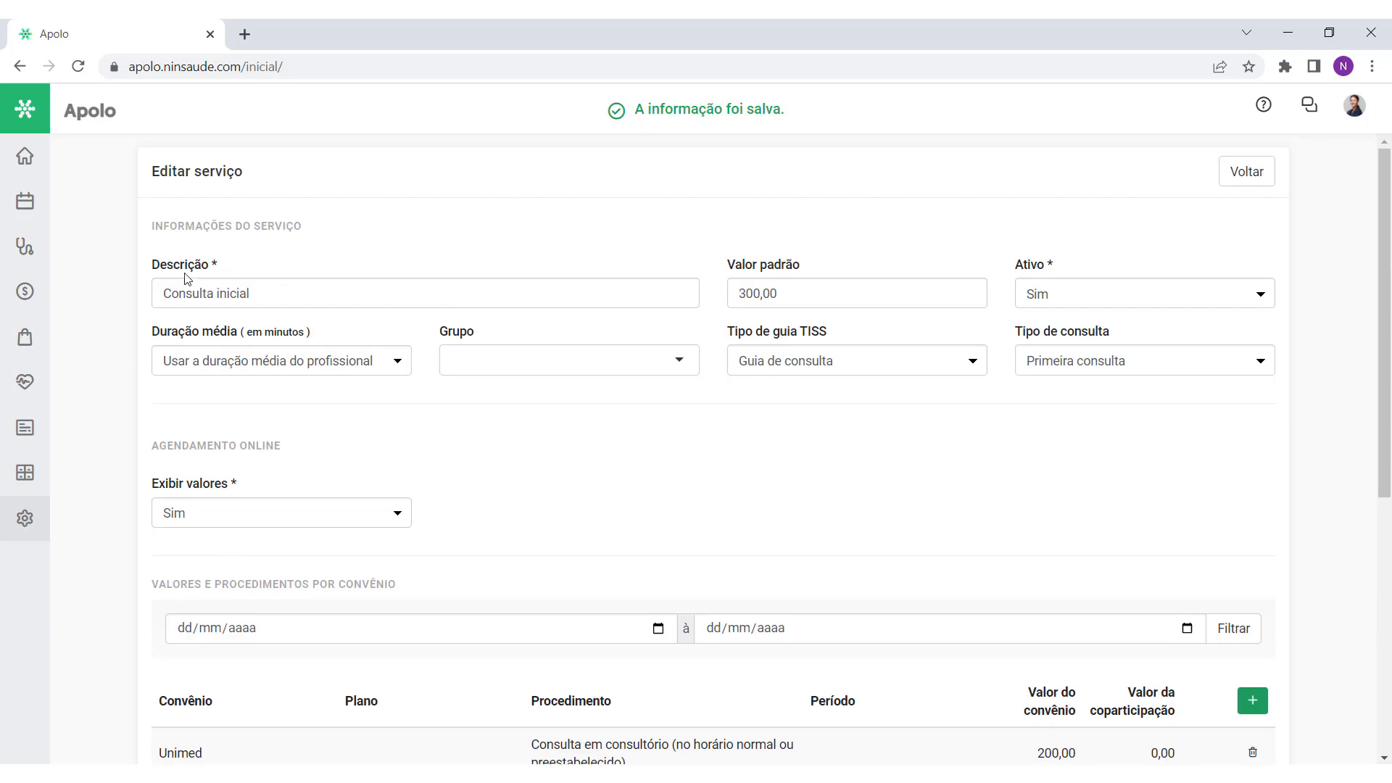
{"action": "scroll", "coordinate": [181, 323], "scroll_direction": "down", "scroll_amount": 3}
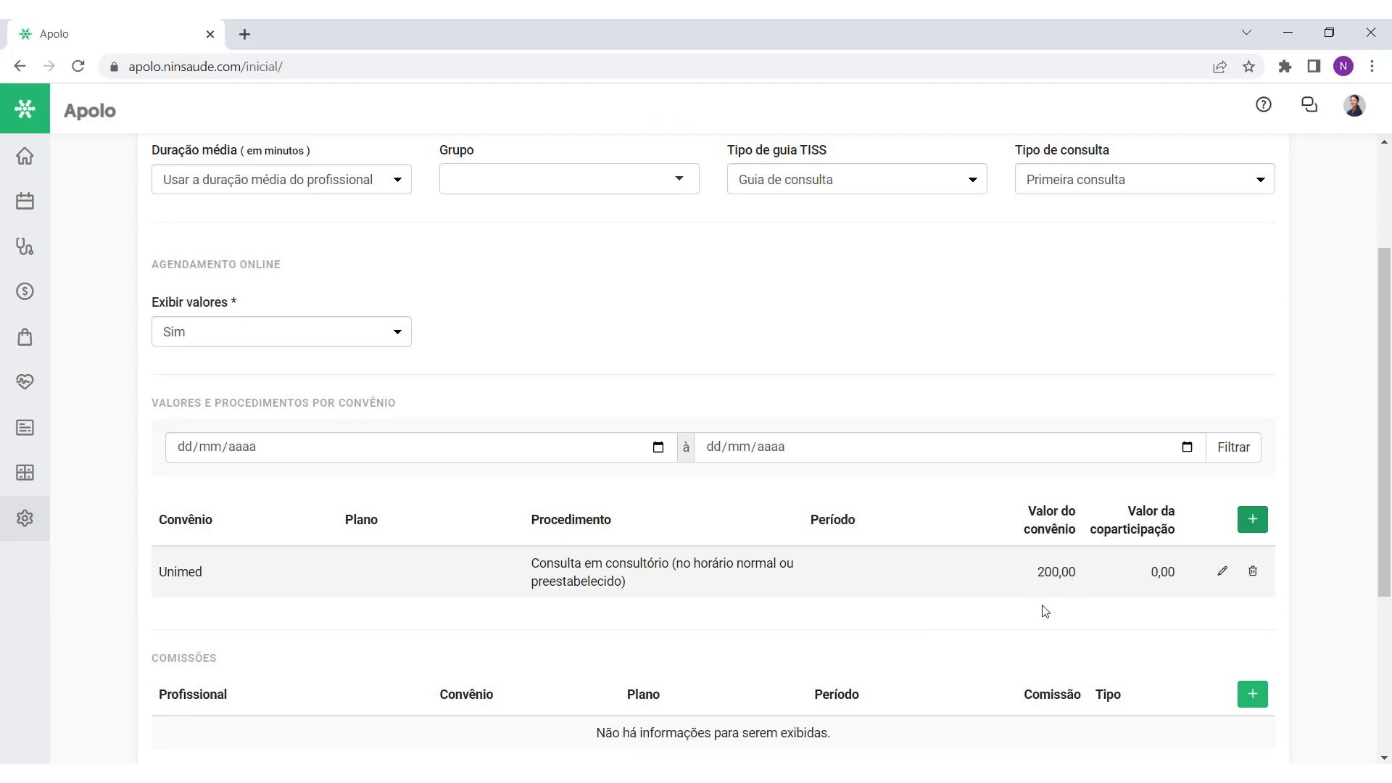
{"action": "left_click", "coordinate": [1253, 519]}
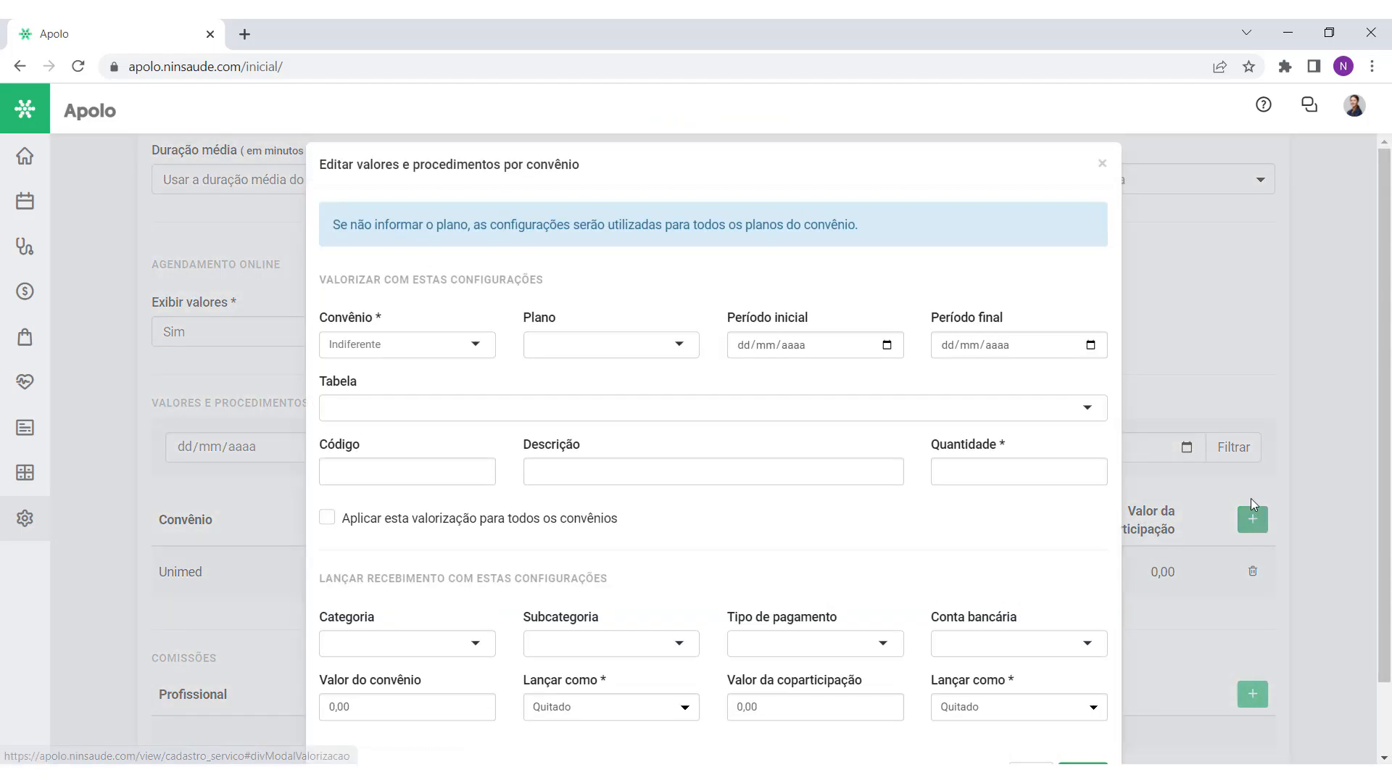
{"action": "scroll", "coordinate": [686, 503], "scroll_direction": "down", "scroll_amount": 2}
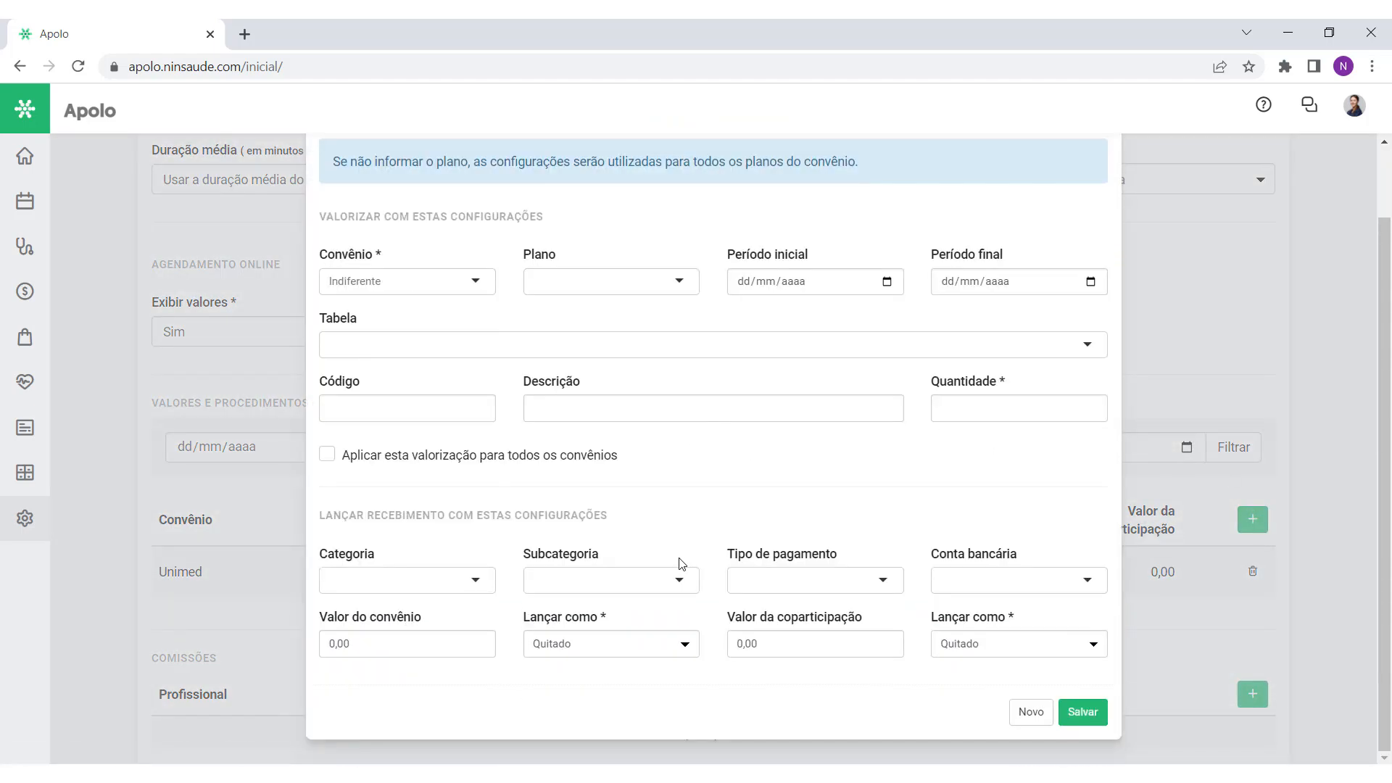
{"action": "scroll", "coordinate": [681, 565], "scroll_direction": "up", "scroll_amount": 2}
{"action": "left_click", "coordinate": [1104, 184]}
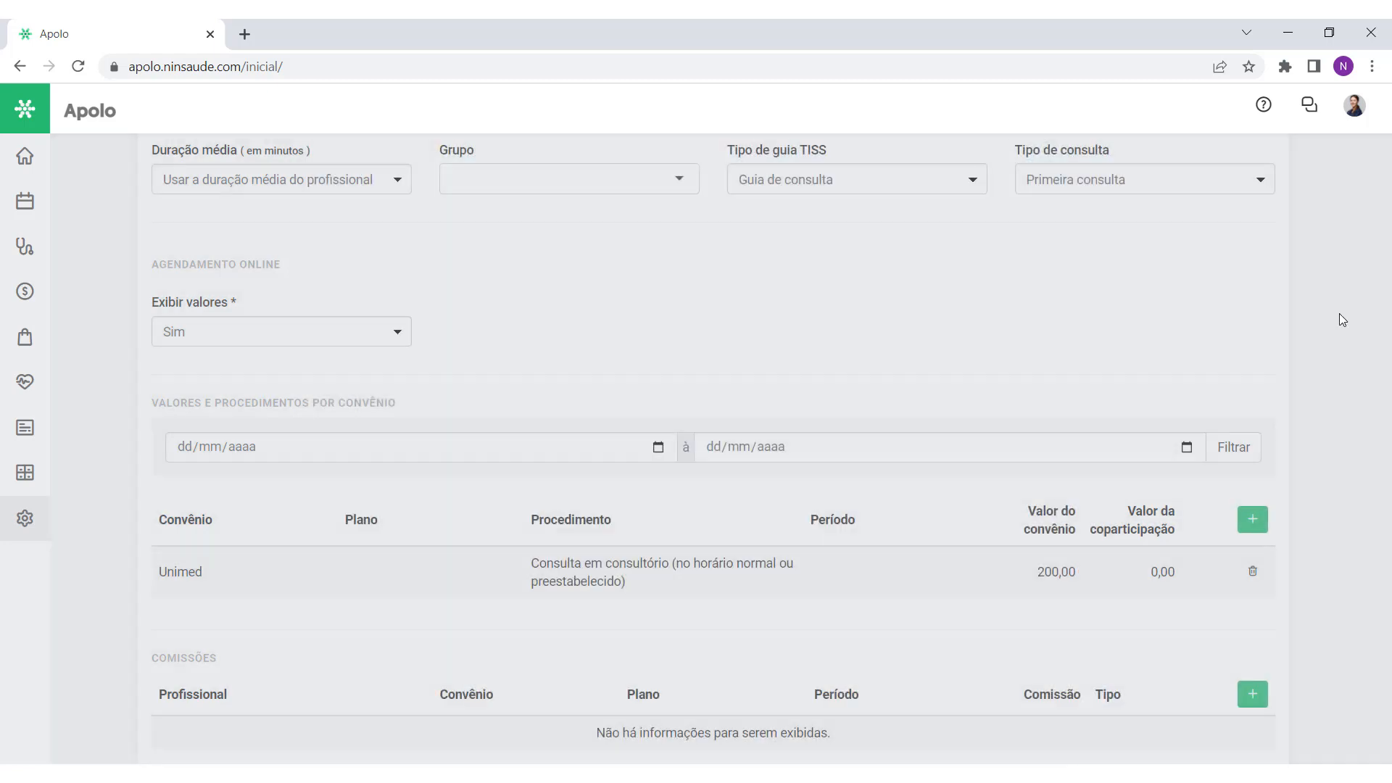
{"action": "scroll", "coordinate": [1386, 381], "scroll_direction": "down", "scroll_amount": 4}
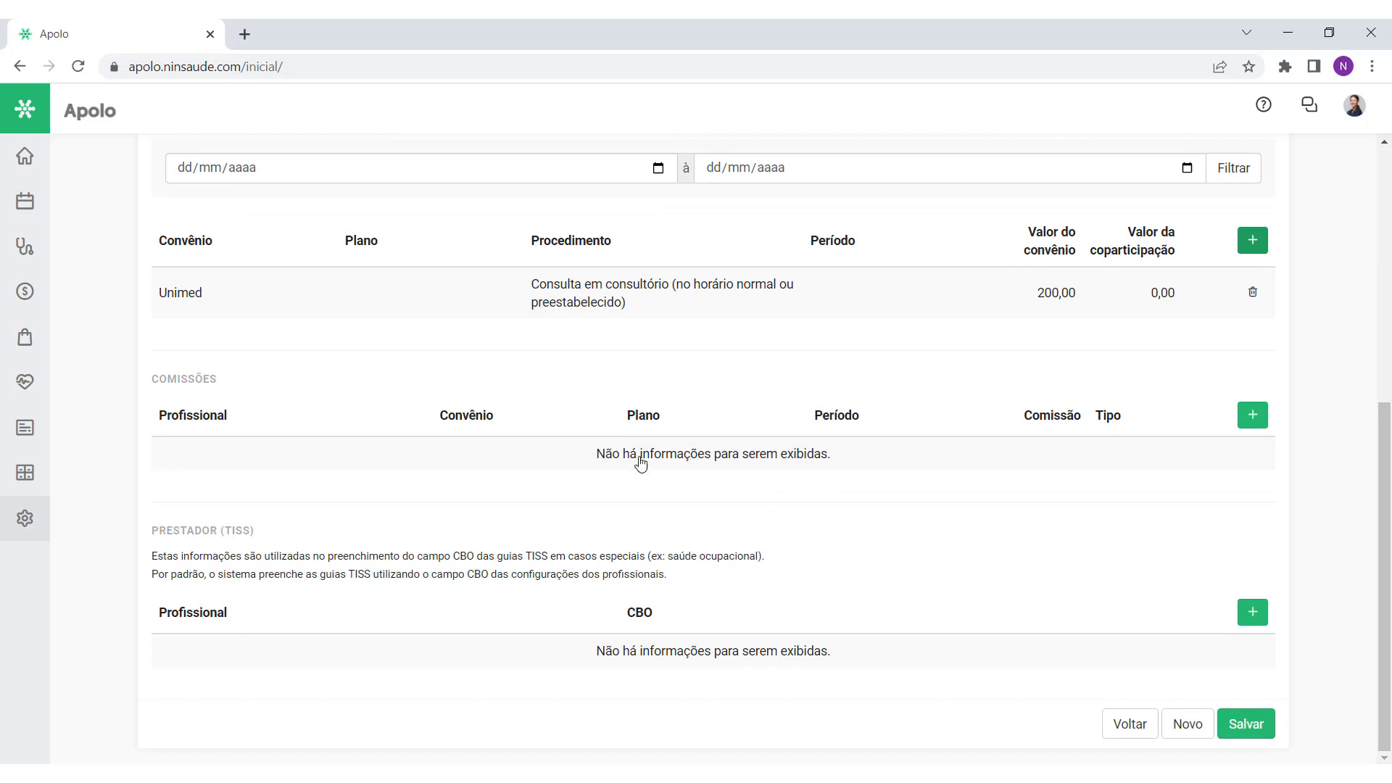
{"action": "left_click_drag", "start_coordinate": [221, 377], "coordinate": [155, 381]}
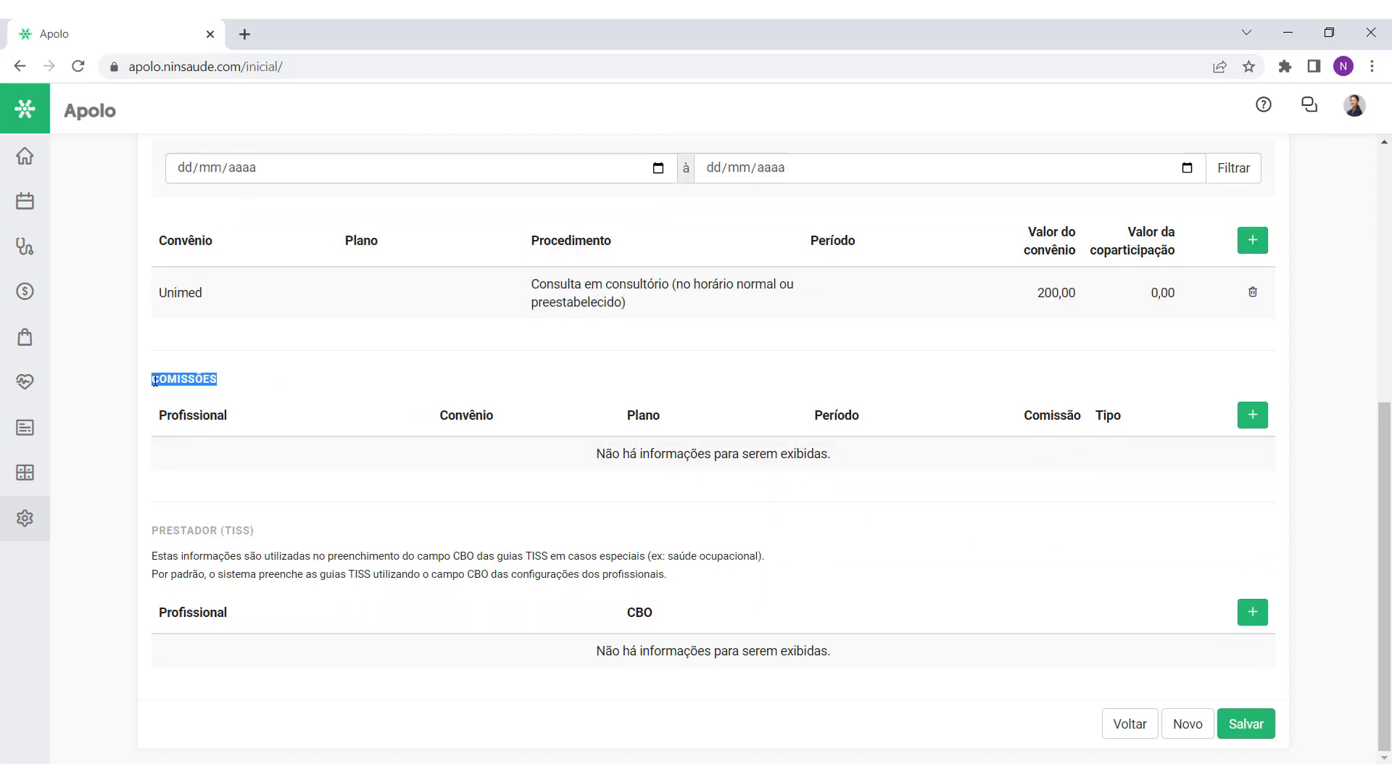
{"action": "left_click", "coordinate": [261, 401]}
{"action": "mouse_move", "coordinate": [1383, 523]}
{"action": "left_mouse_down"}
{"action": "mouse_move", "coordinate": [1383, 247]}
{"action": "mouse_move", "coordinate": [1383, 523]}
{"action": "left_mouse_up"}
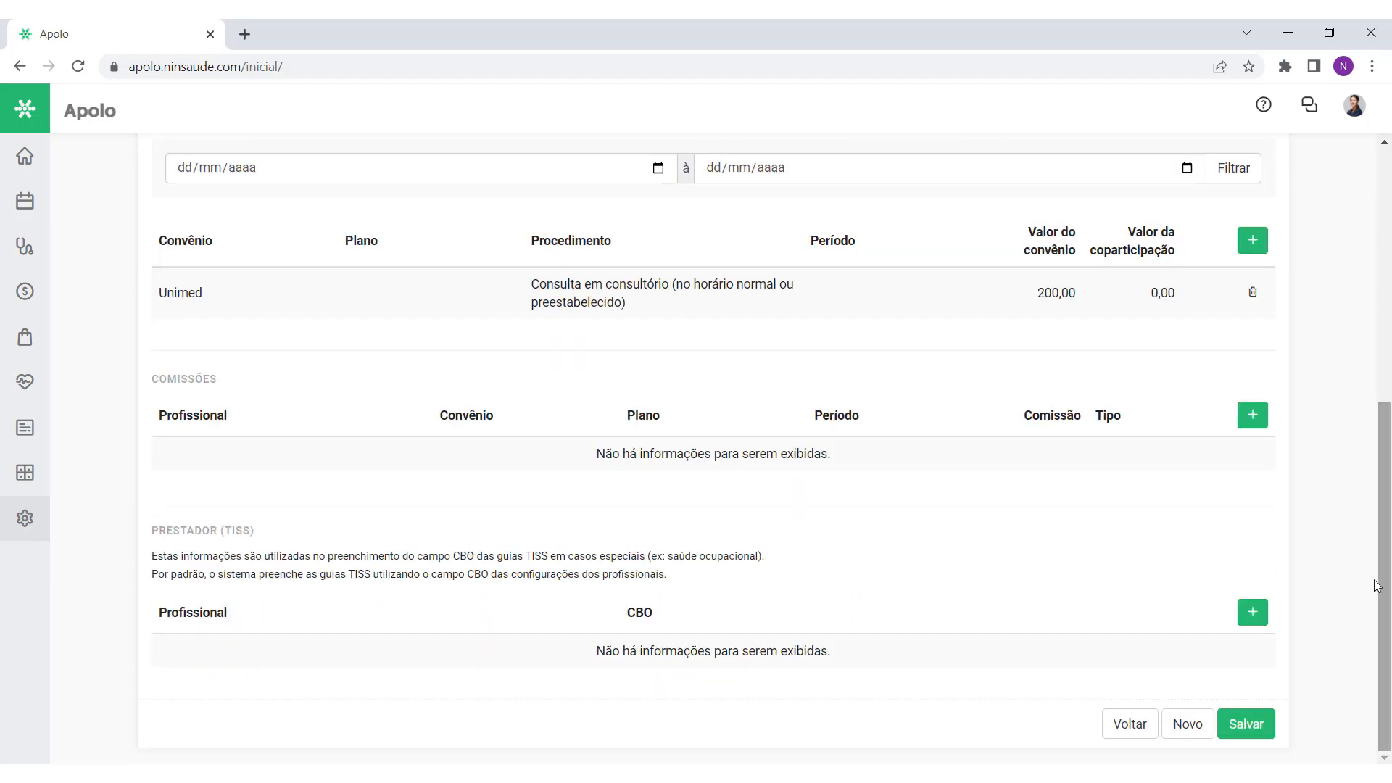
{"action": "left_click", "coordinate": [1252, 416]}
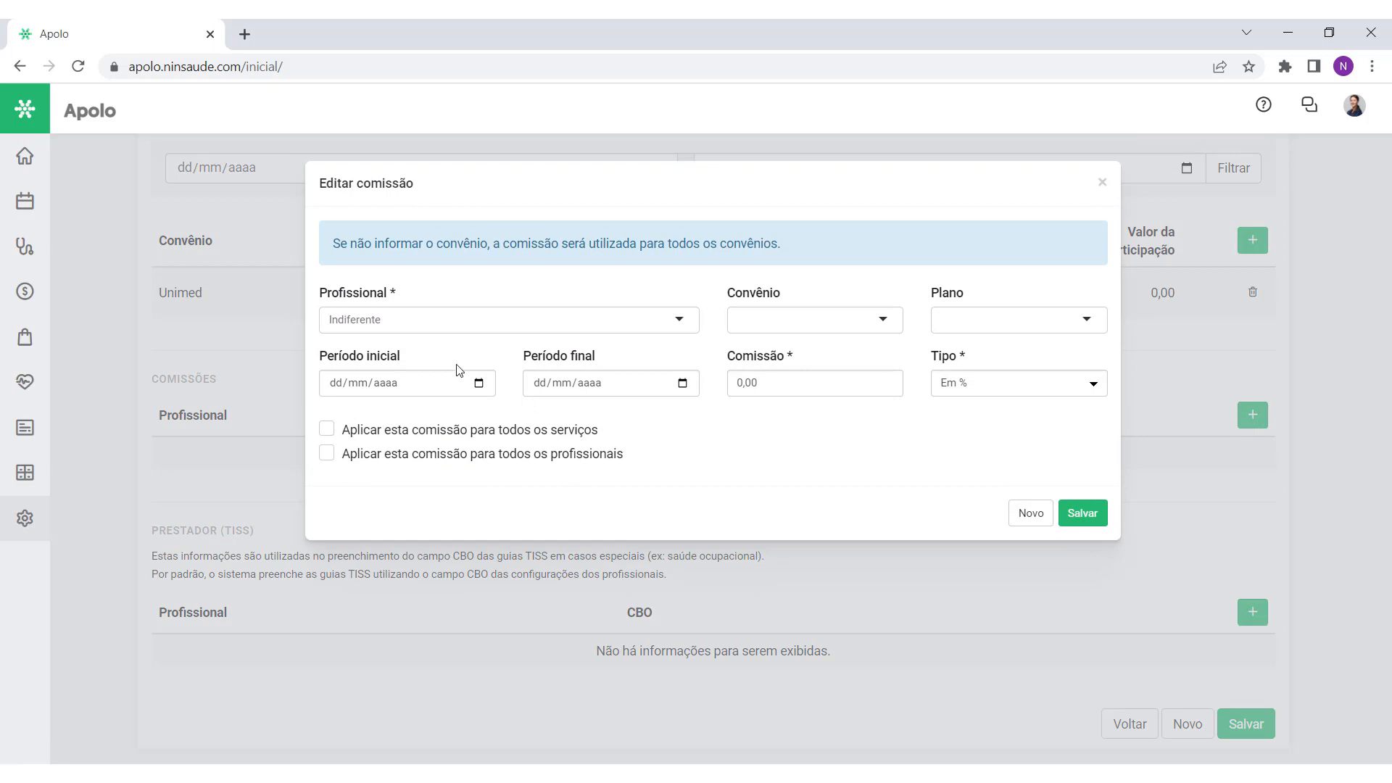
Step: Pick the professional and Unimed as the convênio for the new commission
{"action": "left_click", "coordinate": [360, 330]}
{"action": "type", "text": "michele"}
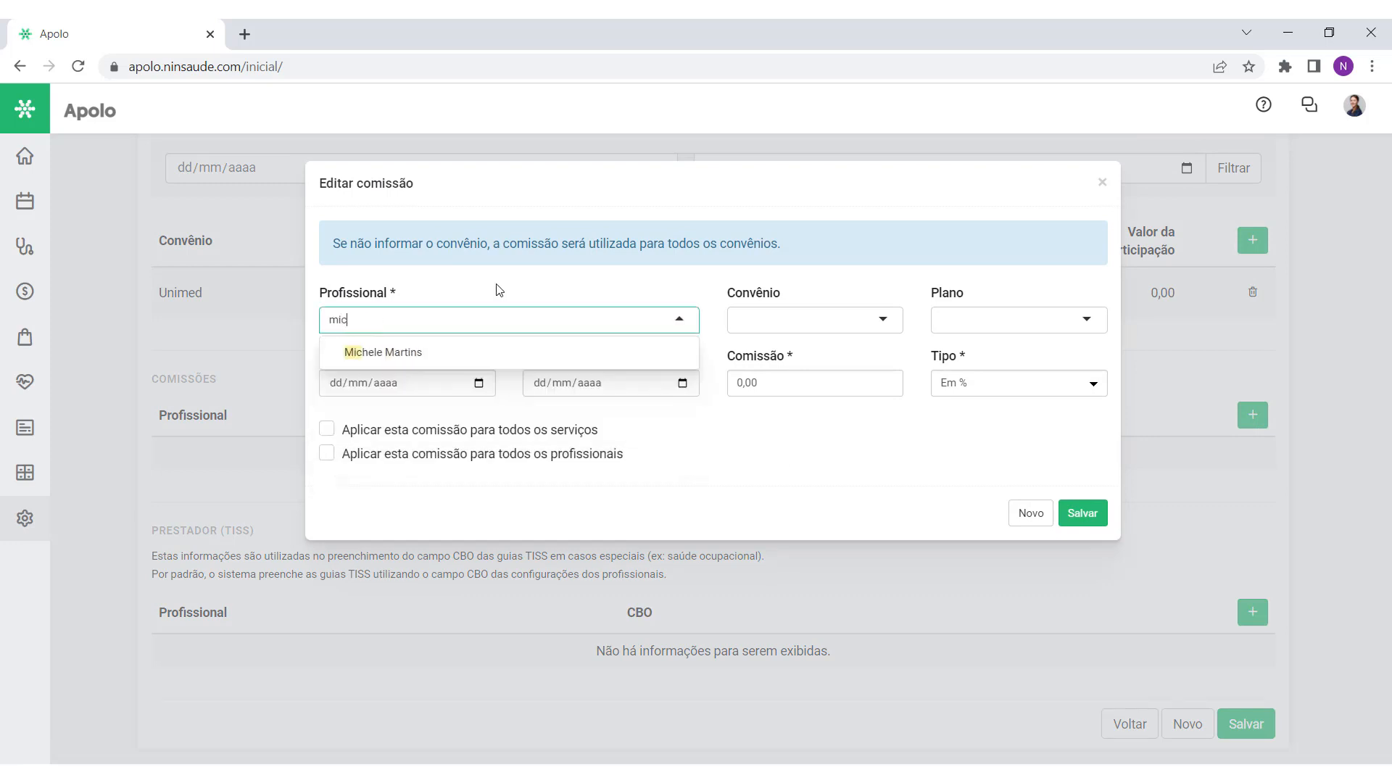
{"action": "left_click", "coordinate": [503, 355]}
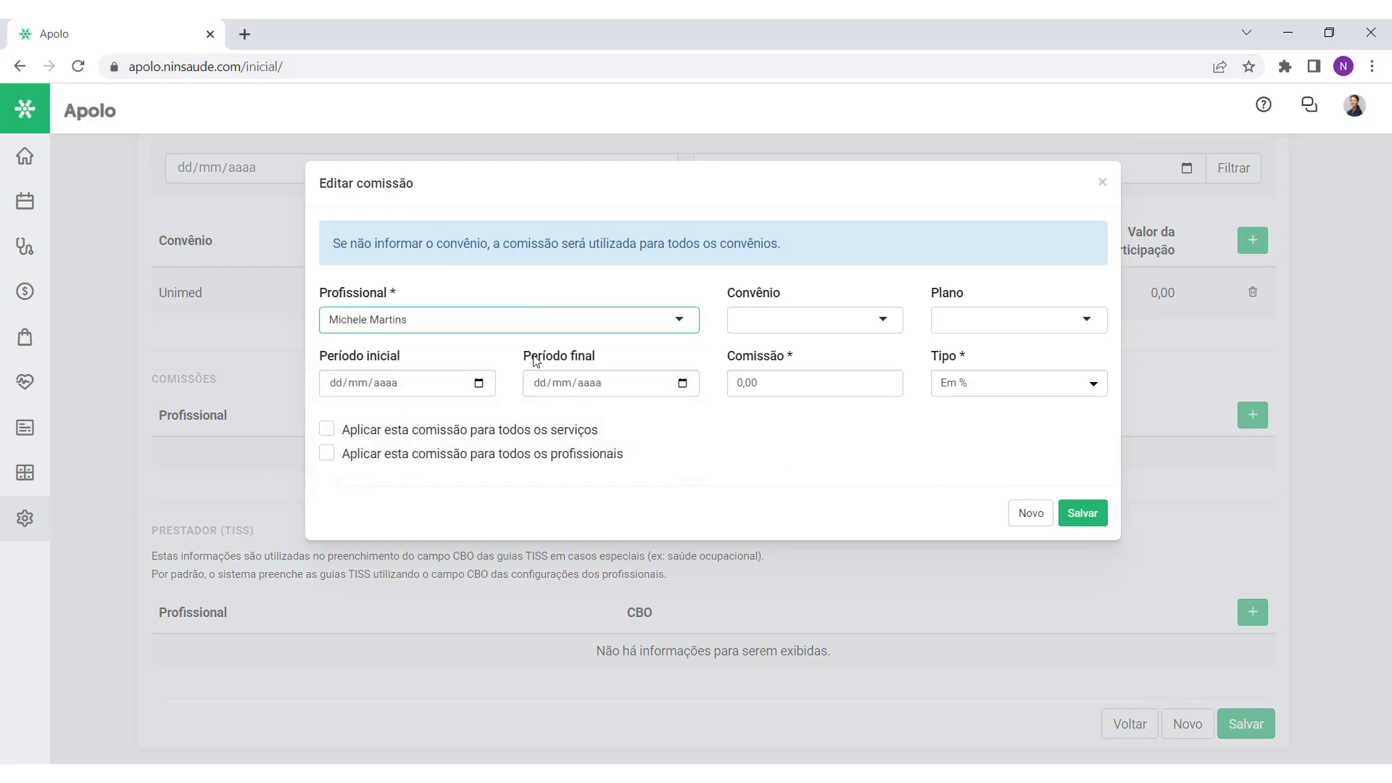
{"action": "left_click", "coordinate": [775, 330]}
{"action": "type", "text": "unimed"}
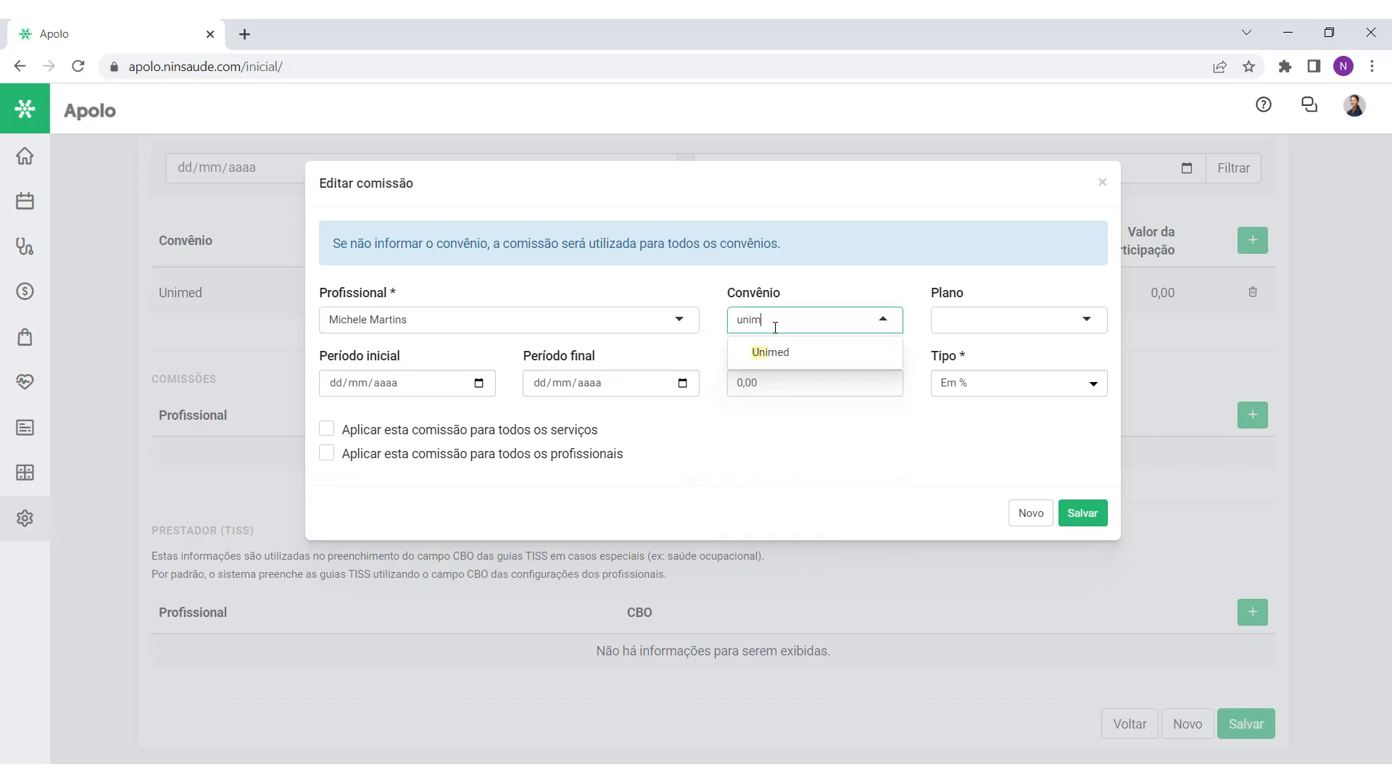
{"action": "left_click", "coordinate": [795, 352]}
{"action": "left_click", "coordinate": [818, 352]}
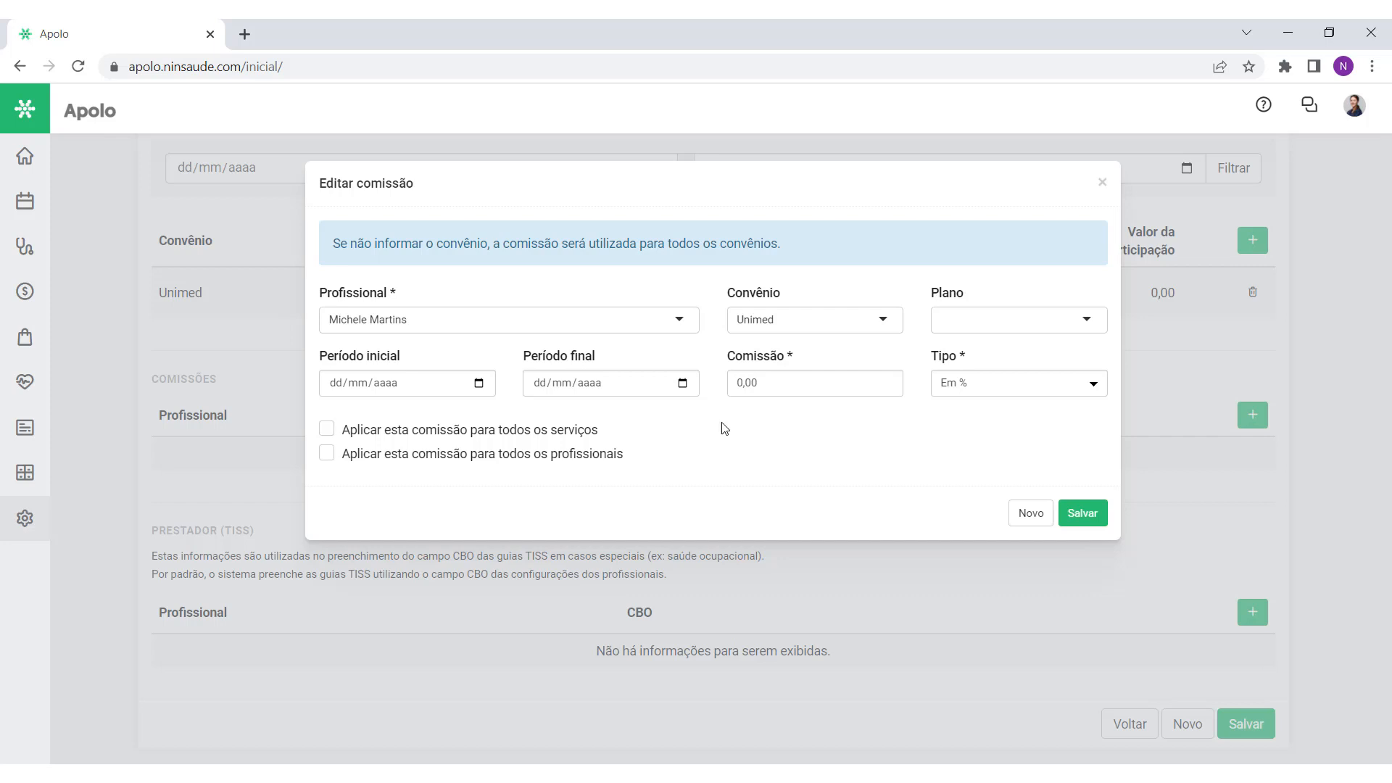
Step: Set the commission to 70,00 with type Em % and save it
{"action": "left_click", "coordinate": [754, 381]}
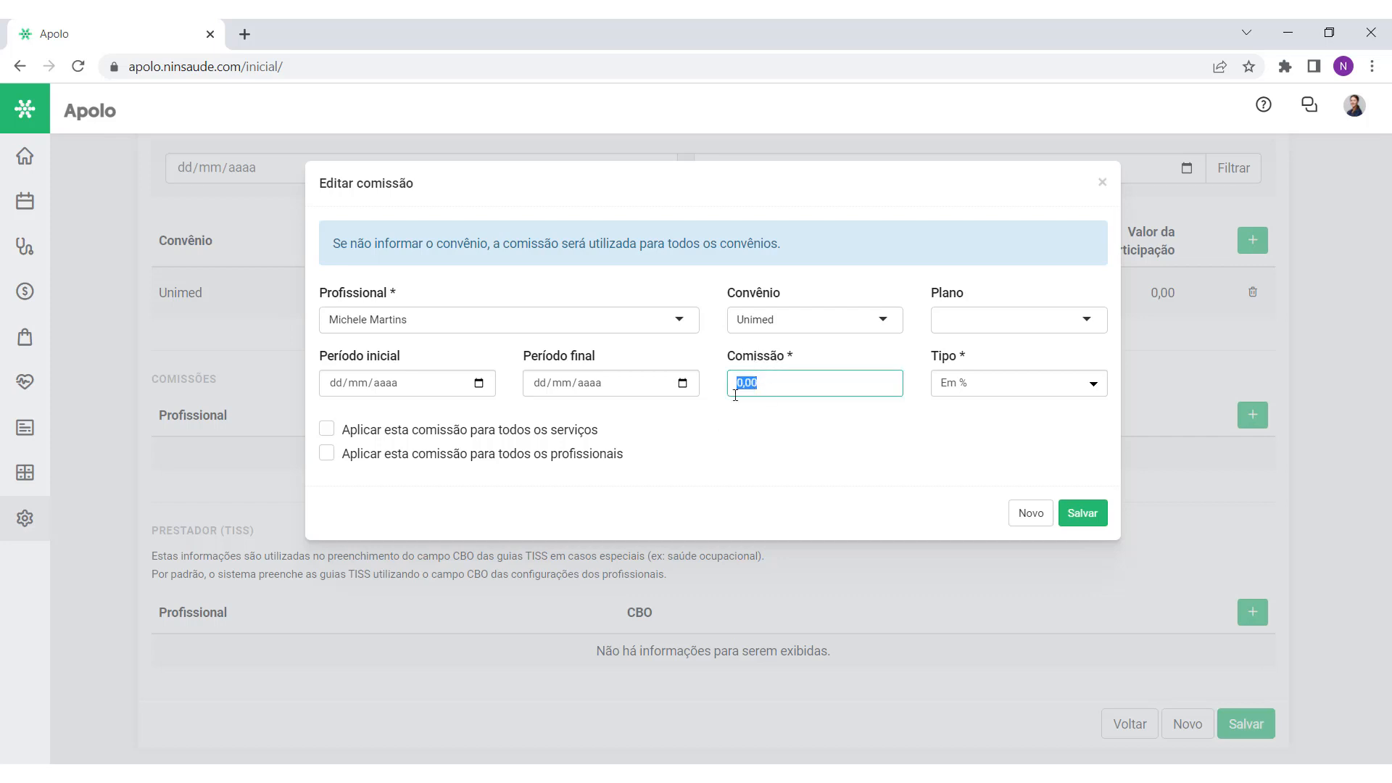
{"action": "left_click", "coordinate": [997, 377]}
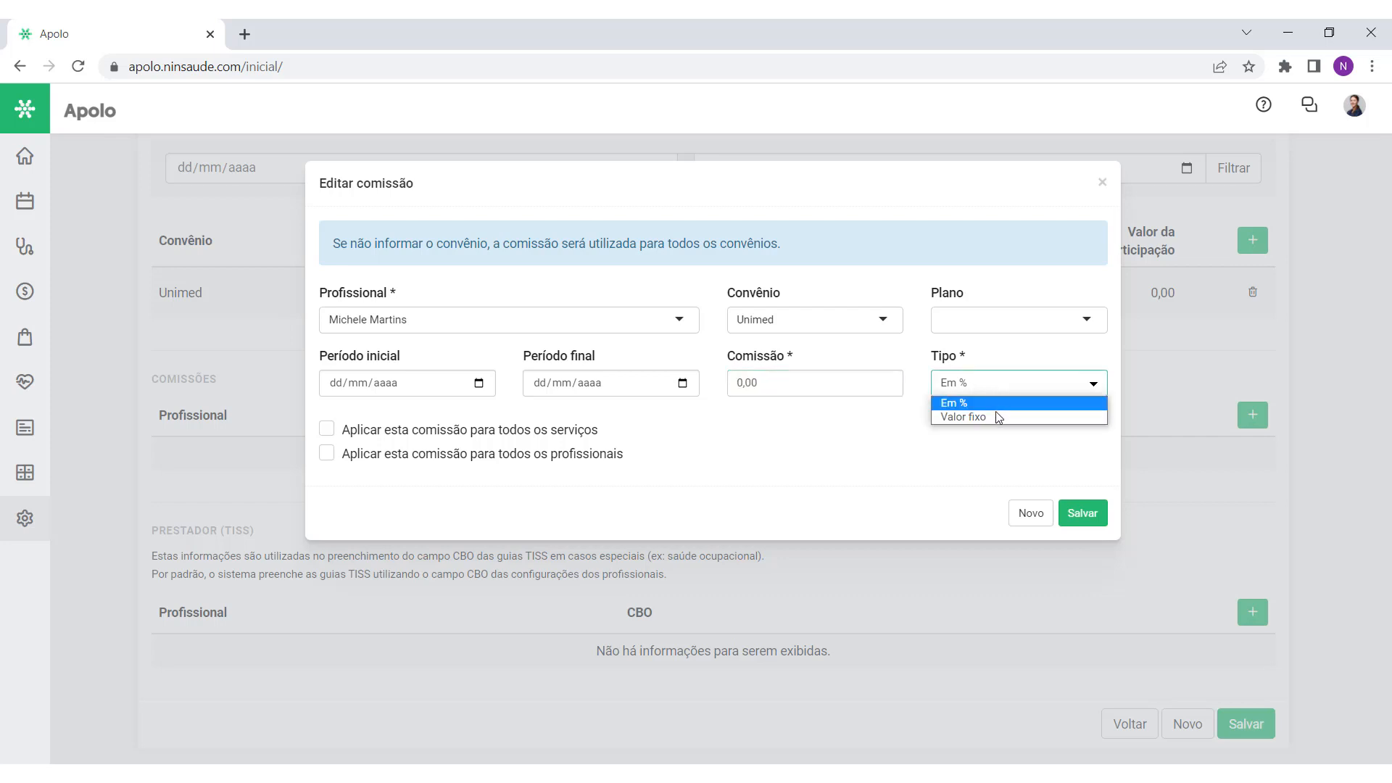
{"action": "left_click", "coordinate": [774, 376]}
{"action": "left_click", "coordinate": [759, 376]}
{"action": "type", "text": "70,00"}
{"action": "left_click", "coordinate": [985, 389]}
{"action": "left_click", "coordinate": [983, 406]}
{"action": "left_click", "coordinate": [938, 416]}
{"action": "left_click", "coordinate": [995, 384]}
{"action": "left_click", "coordinate": [990, 416]}
{"action": "left_click", "coordinate": [983, 386]}
{"action": "left_click", "coordinate": [980, 398]}
{"action": "left_click", "coordinate": [978, 416]}
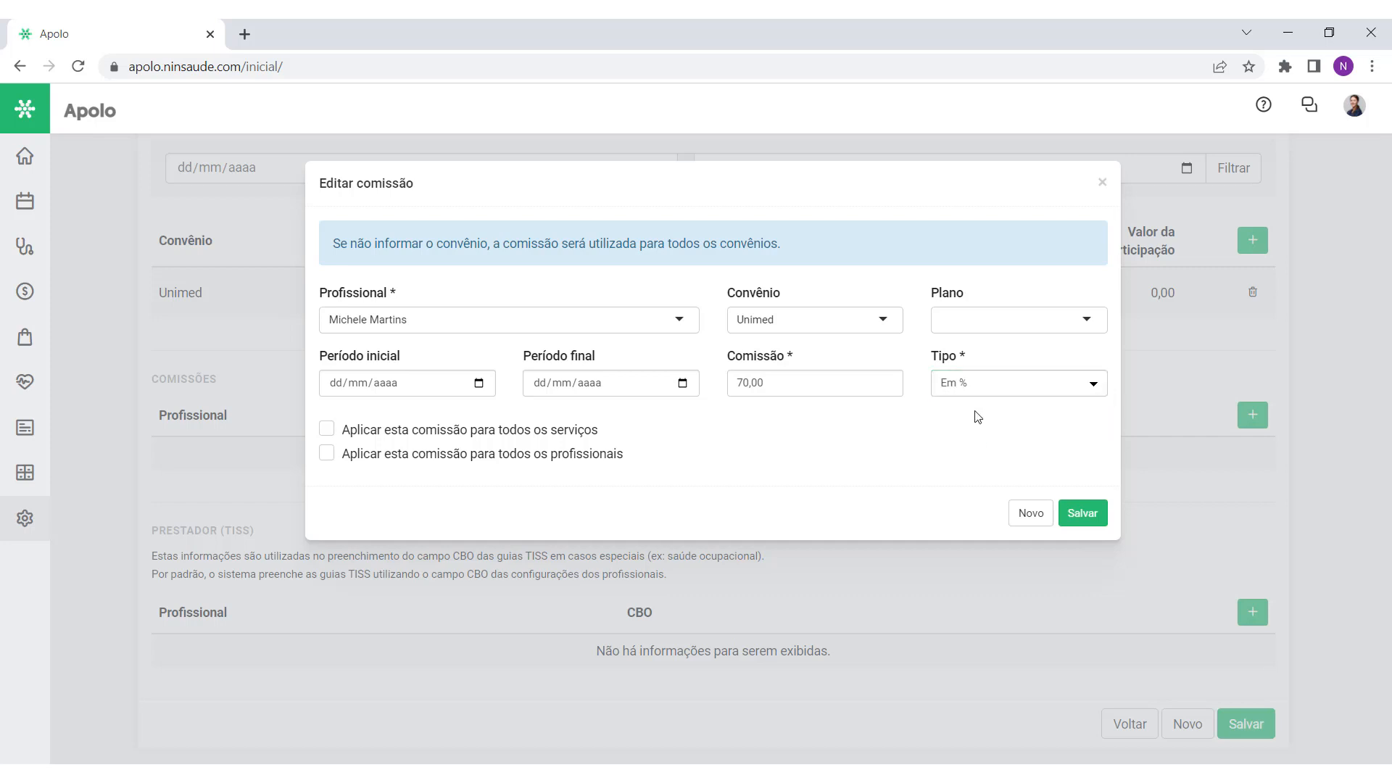
{"action": "left_click", "coordinate": [1083, 513]}
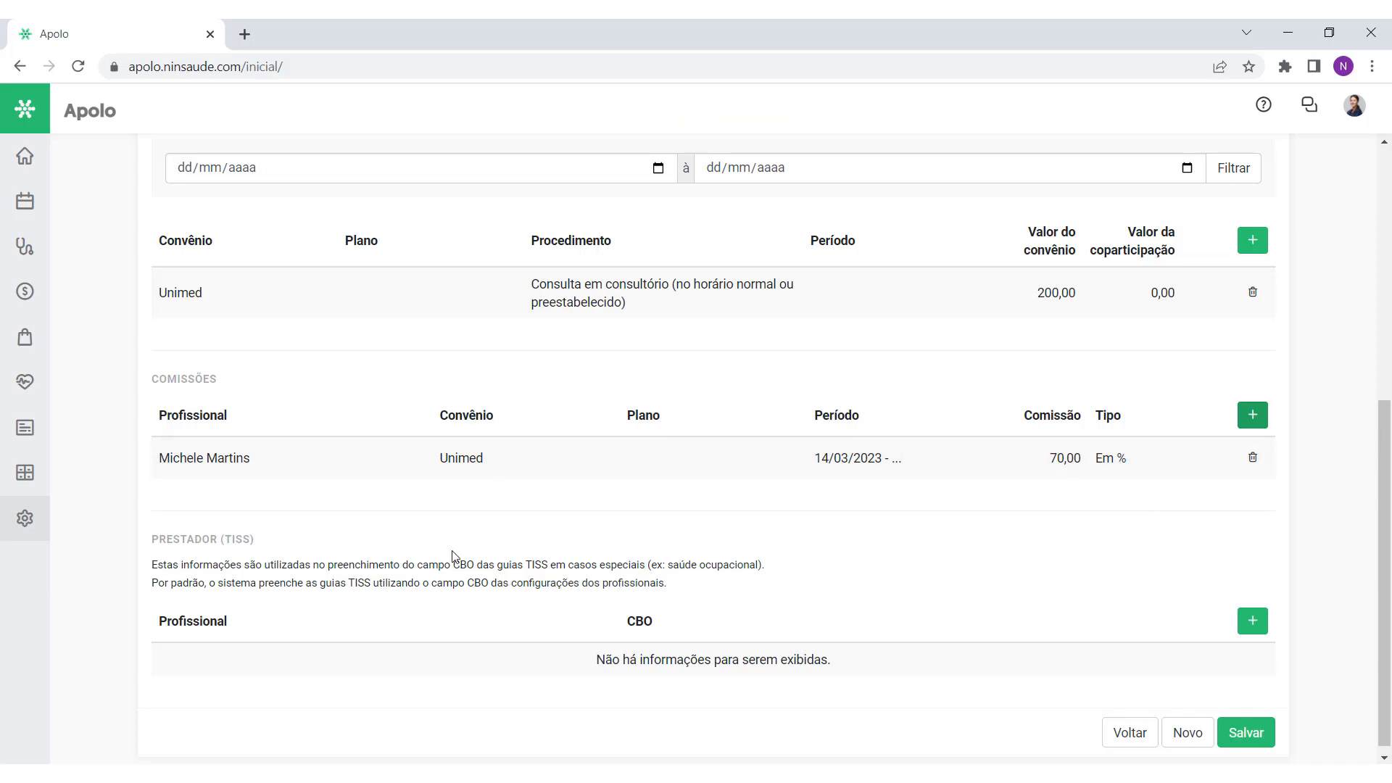
Step: Add a second 80 Em % commission for the same professional with no convênio
{"action": "left_click_drag", "start_coordinate": [1383, 578], "coordinate": [1383, 518]}
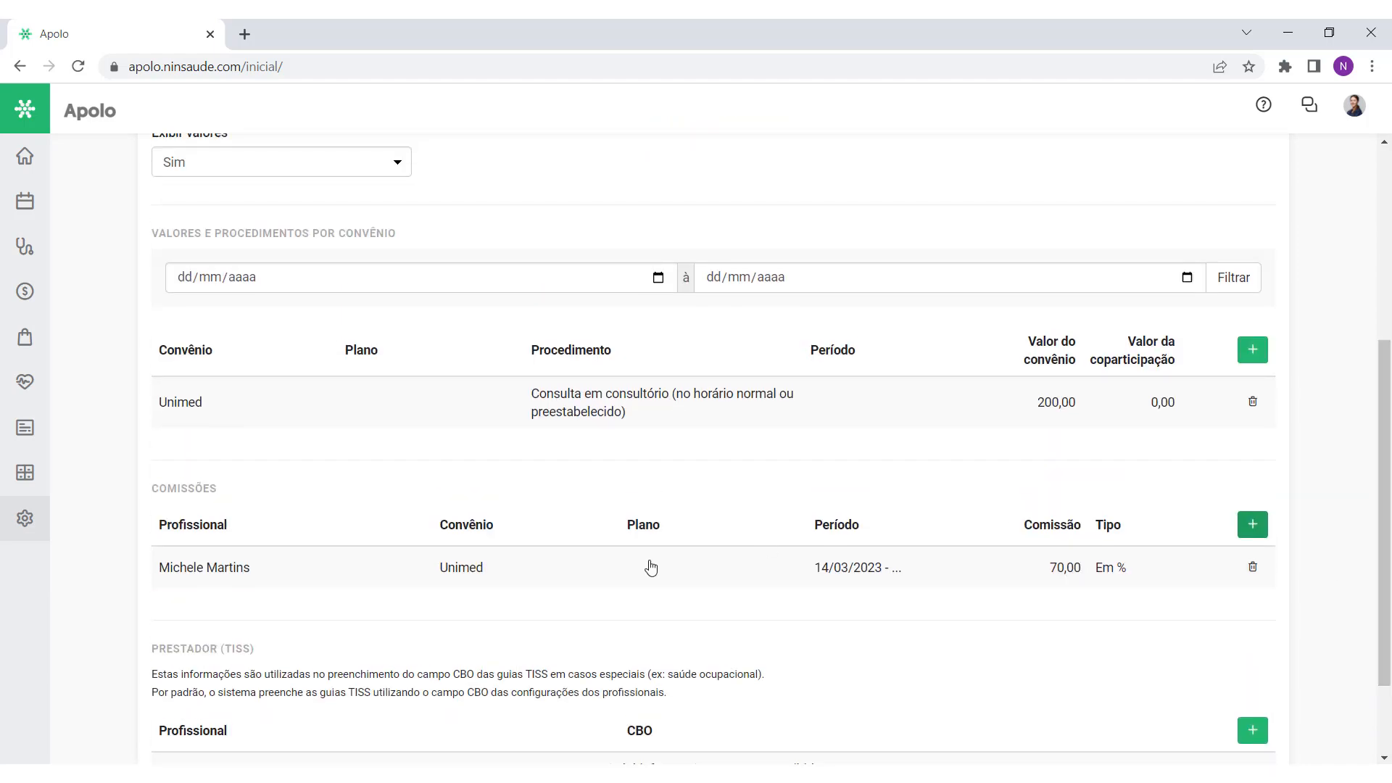
{"action": "scroll", "coordinate": [711, 520], "scroll_direction": "up", "scroll_amount": 5}
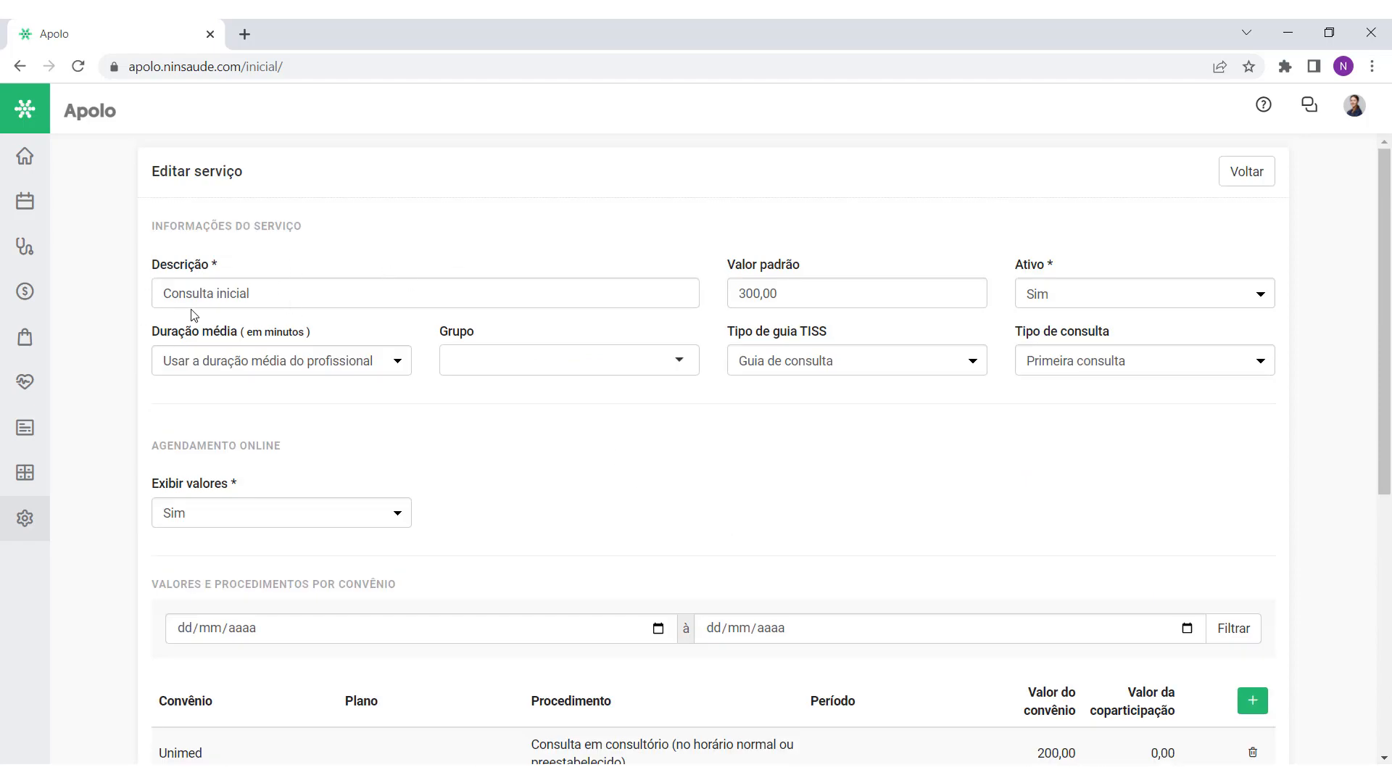
{"action": "scroll", "coordinate": [650, 394], "scroll_direction": "down", "scroll_amount": 6}
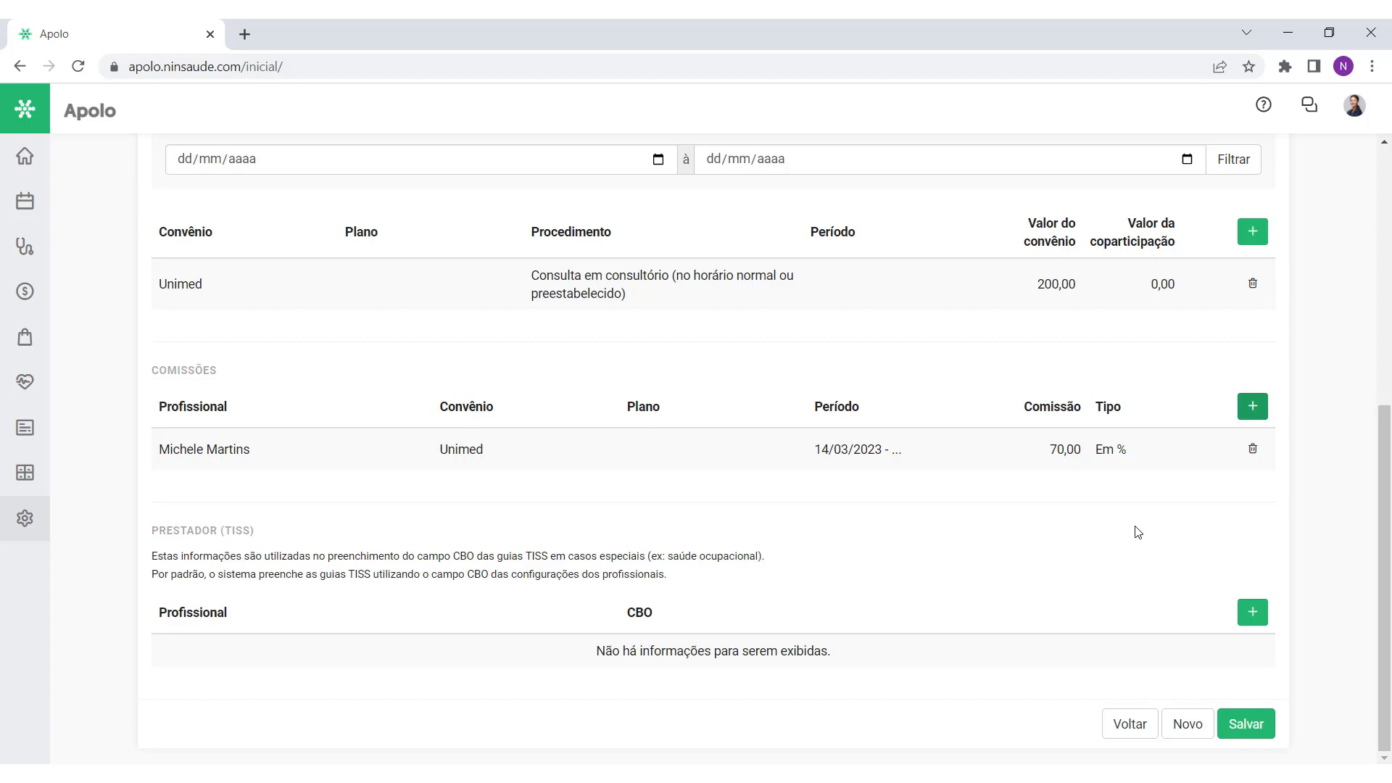
{"action": "left_click", "coordinate": [1253, 408]}
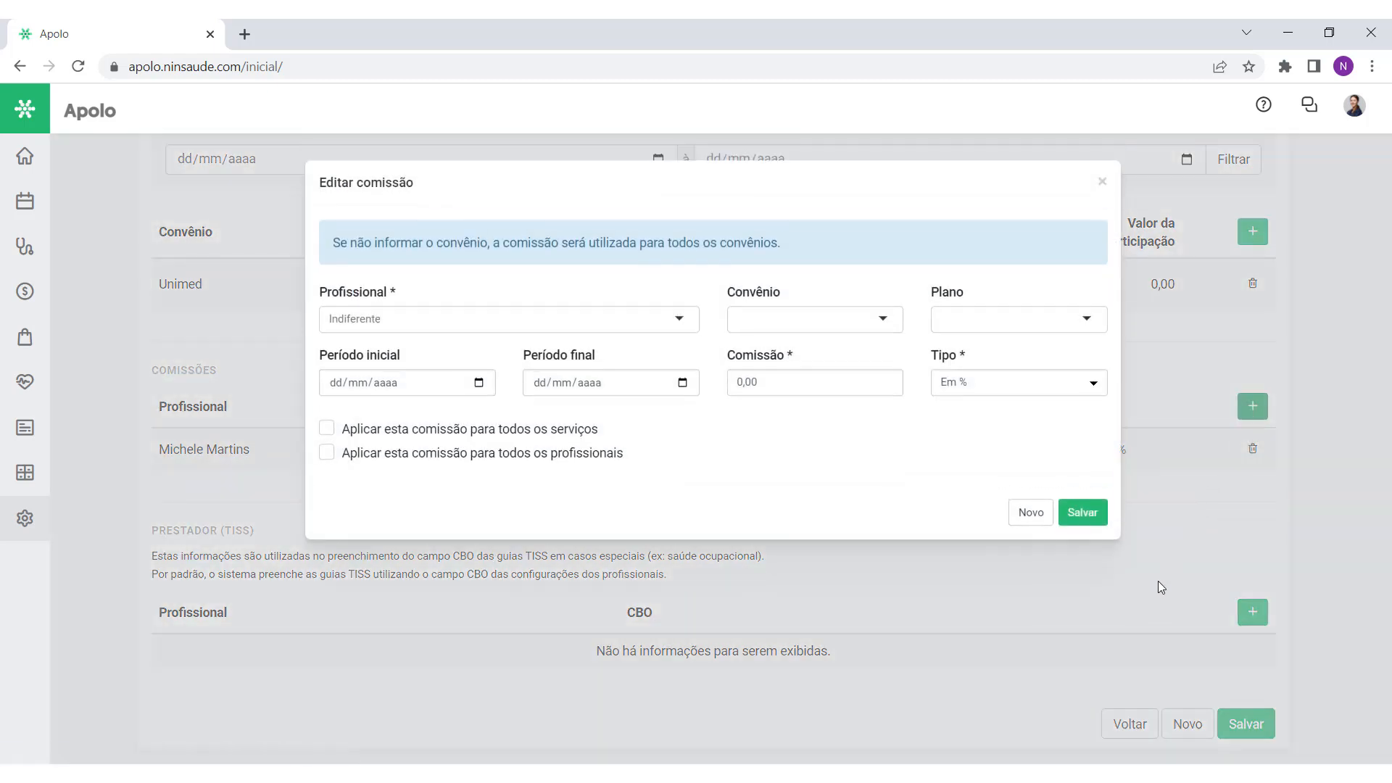
{"action": "left_click", "coordinate": [532, 313]}
{"action": "type", "text": "michele"}
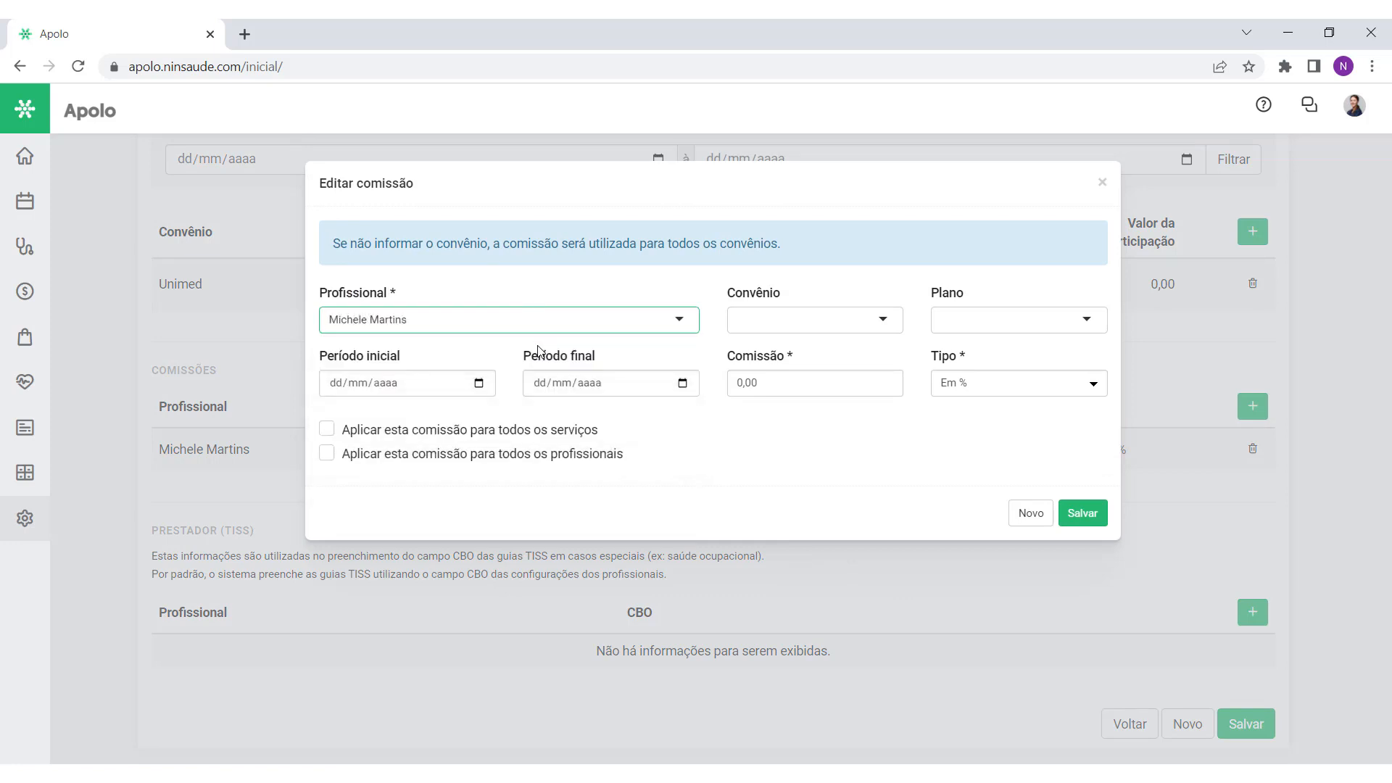
{"action": "left_click", "coordinate": [812, 383]}
{"action": "type", "text": "80"}
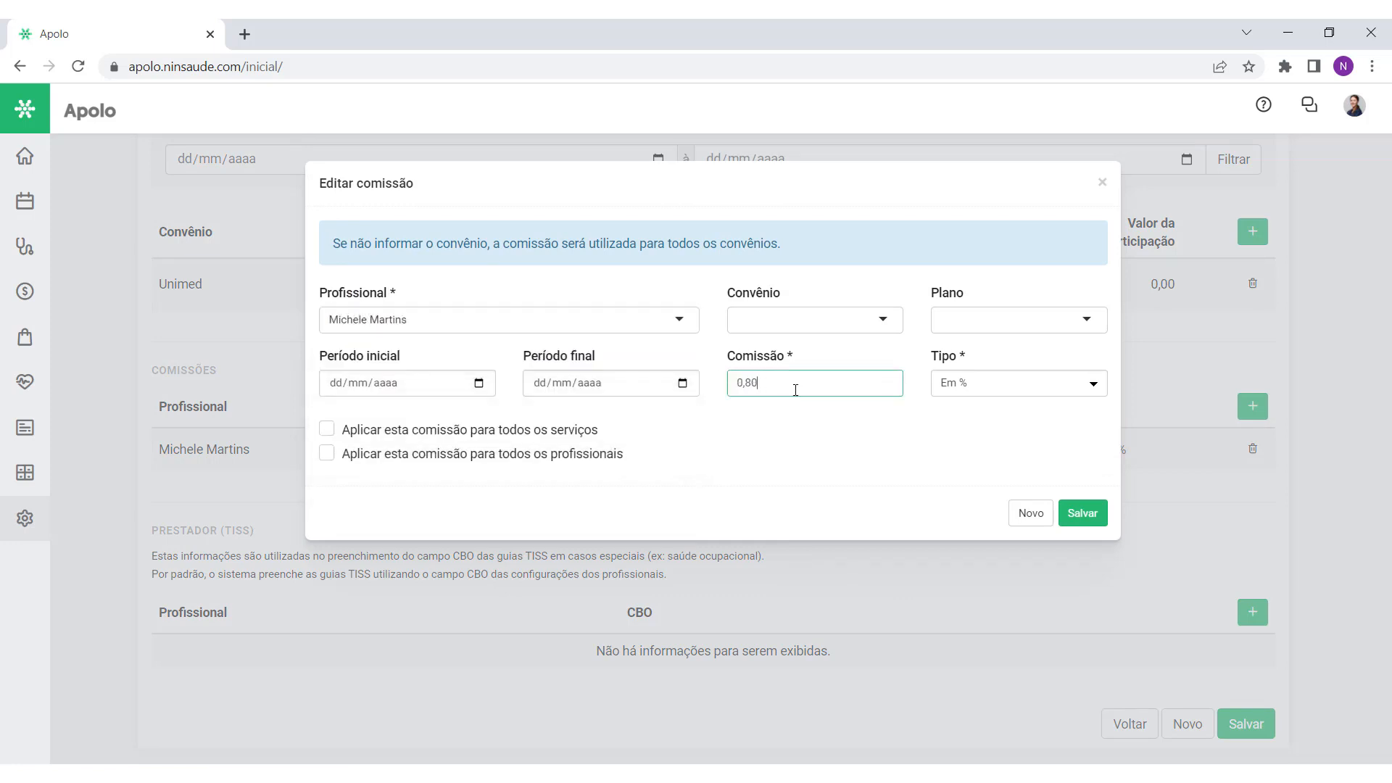
{"action": "left_click", "coordinate": [1015, 433]}
{"action": "left_click", "coordinate": [1092, 514]}
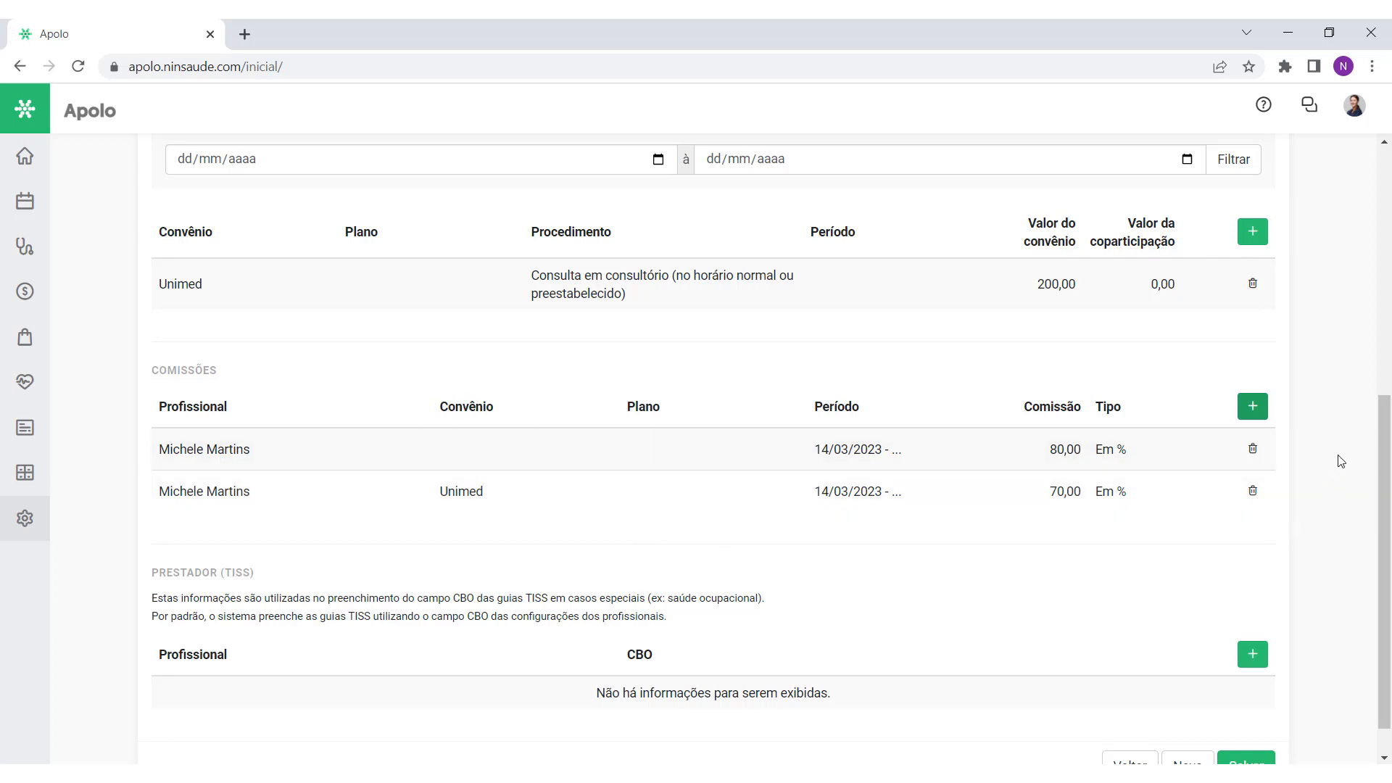
Step: Save the Consulta inicial service with both commissions
{"action": "left_click_drag", "start_coordinate": [1381, 418], "coordinate": [1390, 479]}
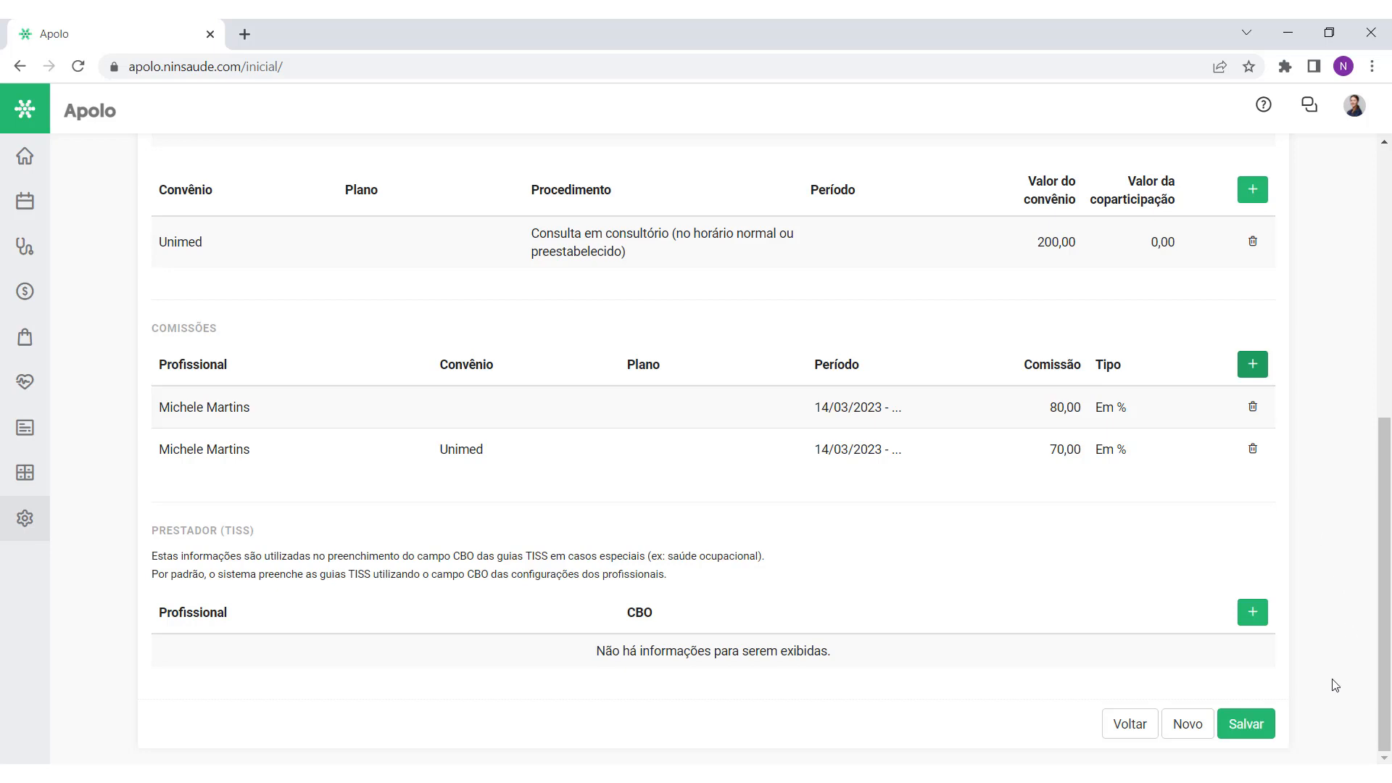
{"action": "scroll", "coordinate": [1318, 654], "scroll_direction": "up", "scroll_amount": 2}
{"action": "scroll", "coordinate": [1314, 658], "scroll_direction": "down", "scroll_amount": 3}
{"action": "left_click", "coordinate": [1256, 714]}
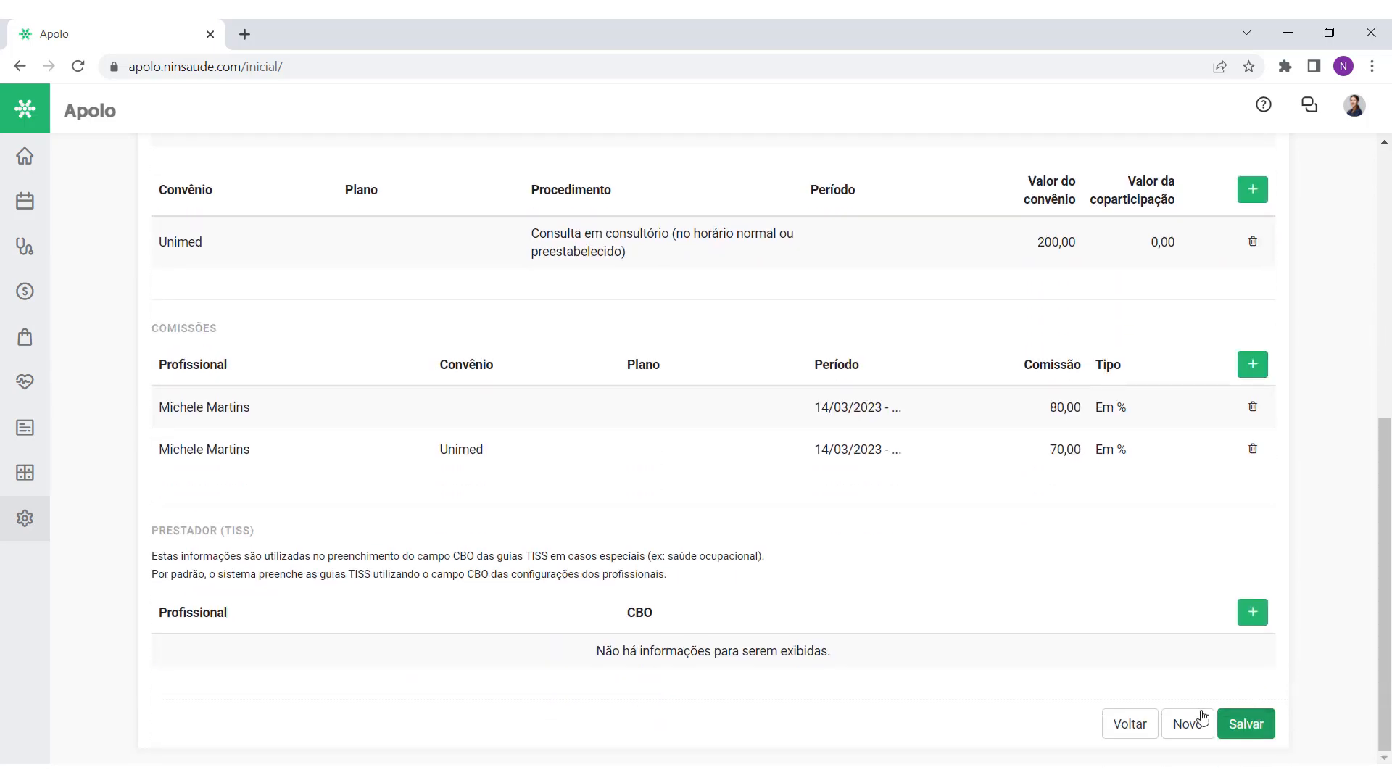
Step: Return to the services list, open a blank new service, then leave it unsaved
{"action": "left_click", "coordinate": [1120, 718]}
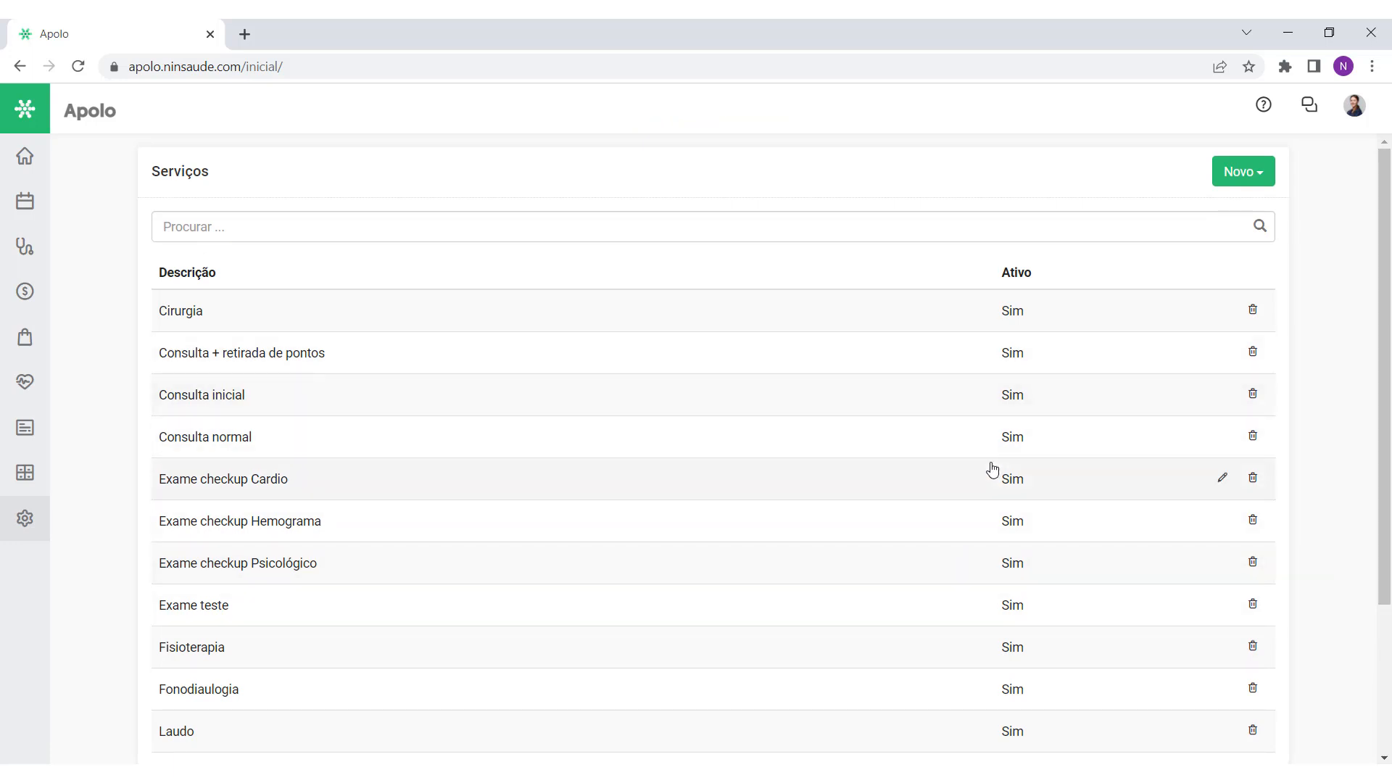
{"action": "left_click", "coordinate": [1244, 172]}
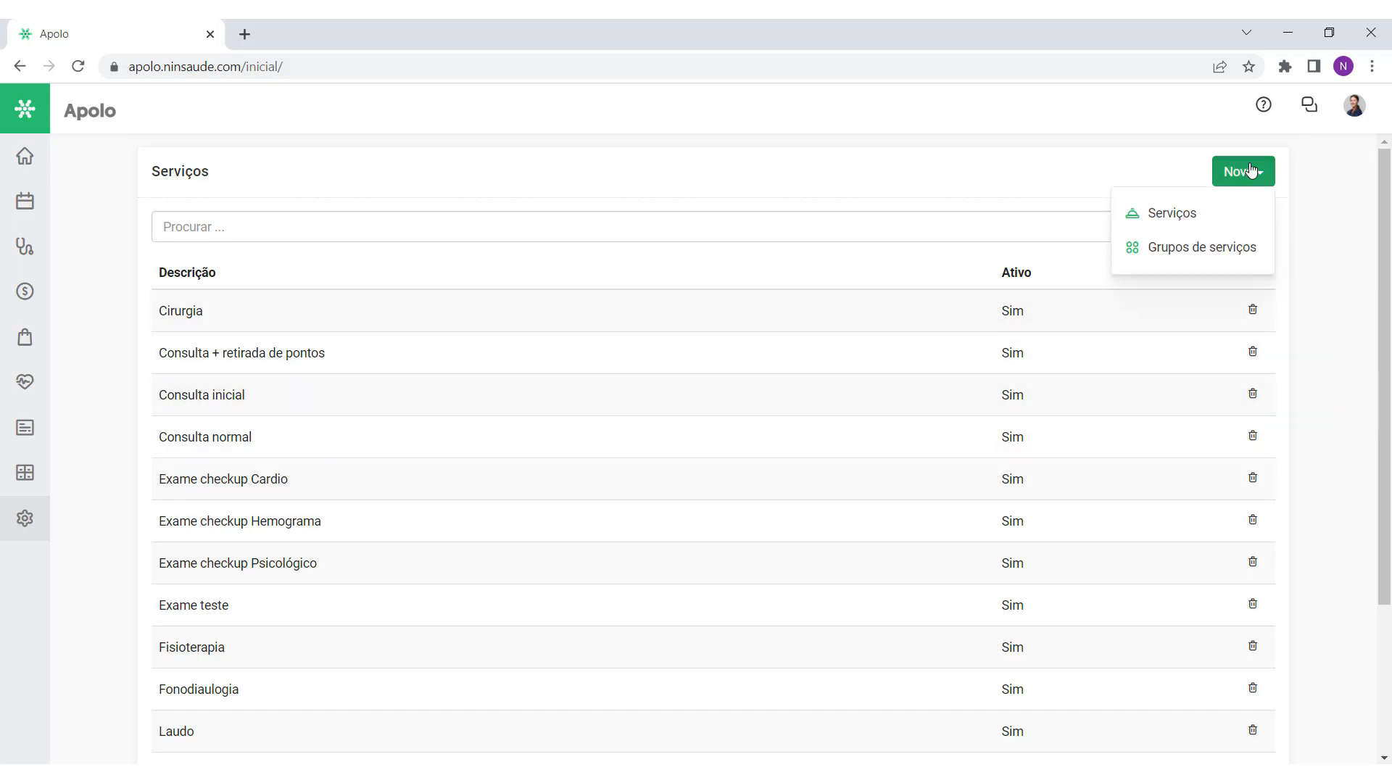
{"action": "left_click", "coordinate": [1189, 213]}
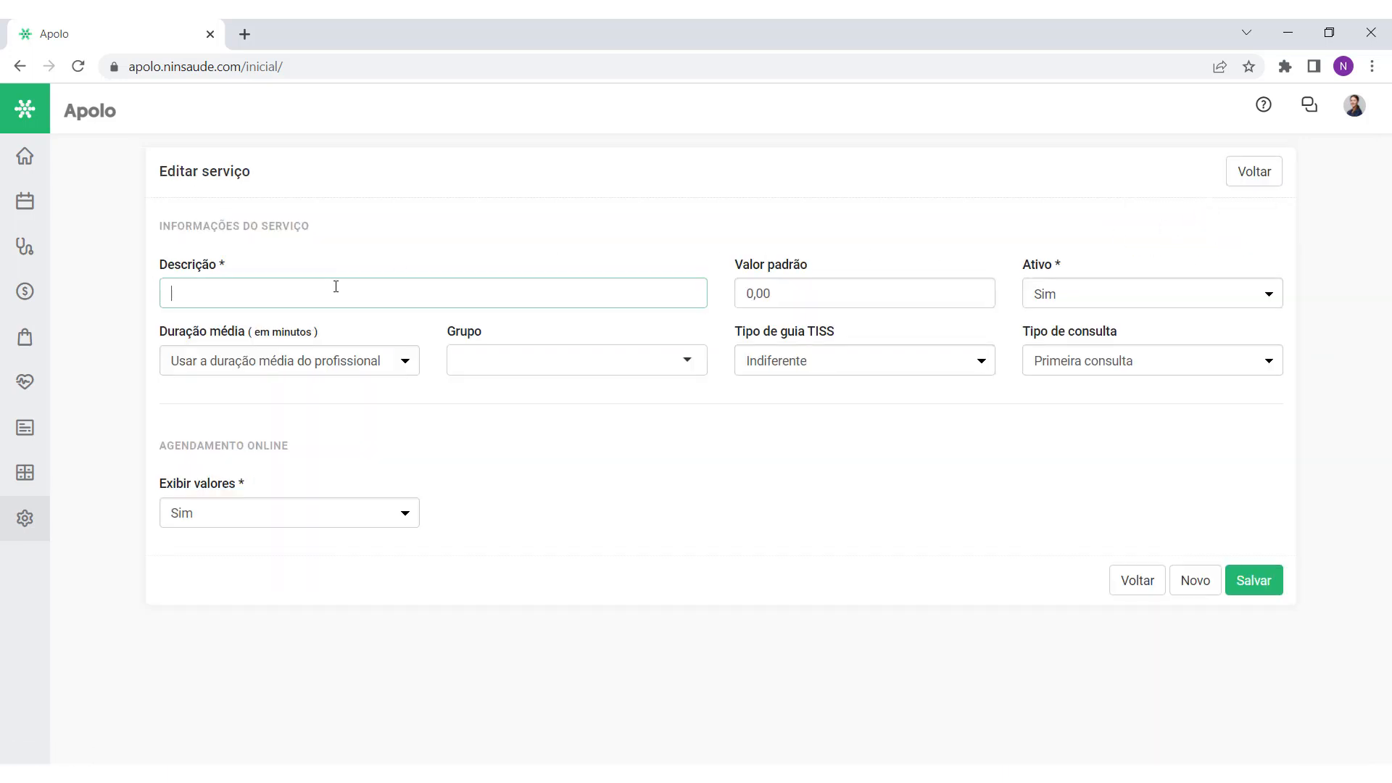
{"action": "double_click", "coordinate": [186, 261]}
{"action": "left_click", "coordinate": [773, 270]}
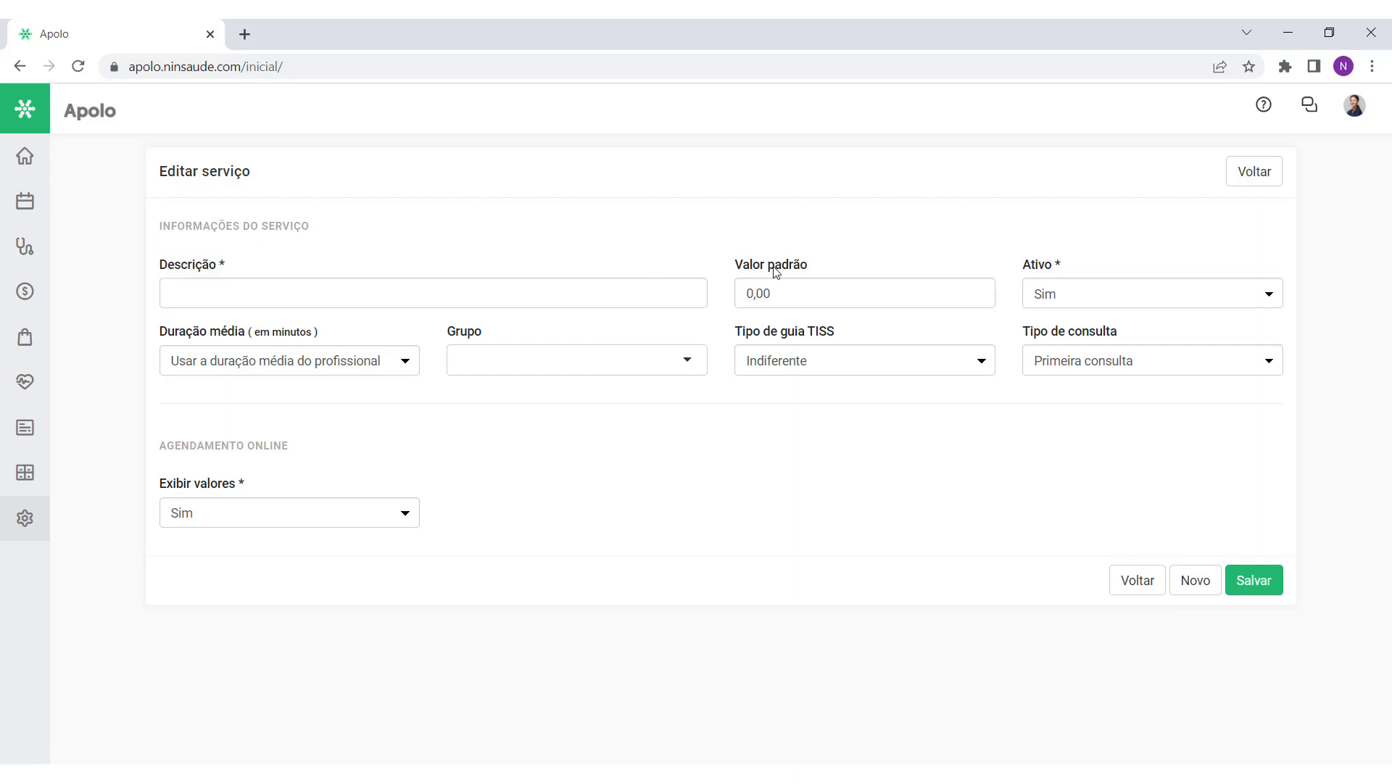
{"action": "left_click", "coordinate": [684, 251]}
{"action": "left_click", "coordinate": [1265, 171]}
Step: Review the 'Consulta + retirada de pontos' service and go back to the services list
{"action": "left_click", "coordinate": [889, 354]}
{"action": "scroll", "coordinate": [1114, 445], "scroll_direction": "down", "scroll_amount": 3}
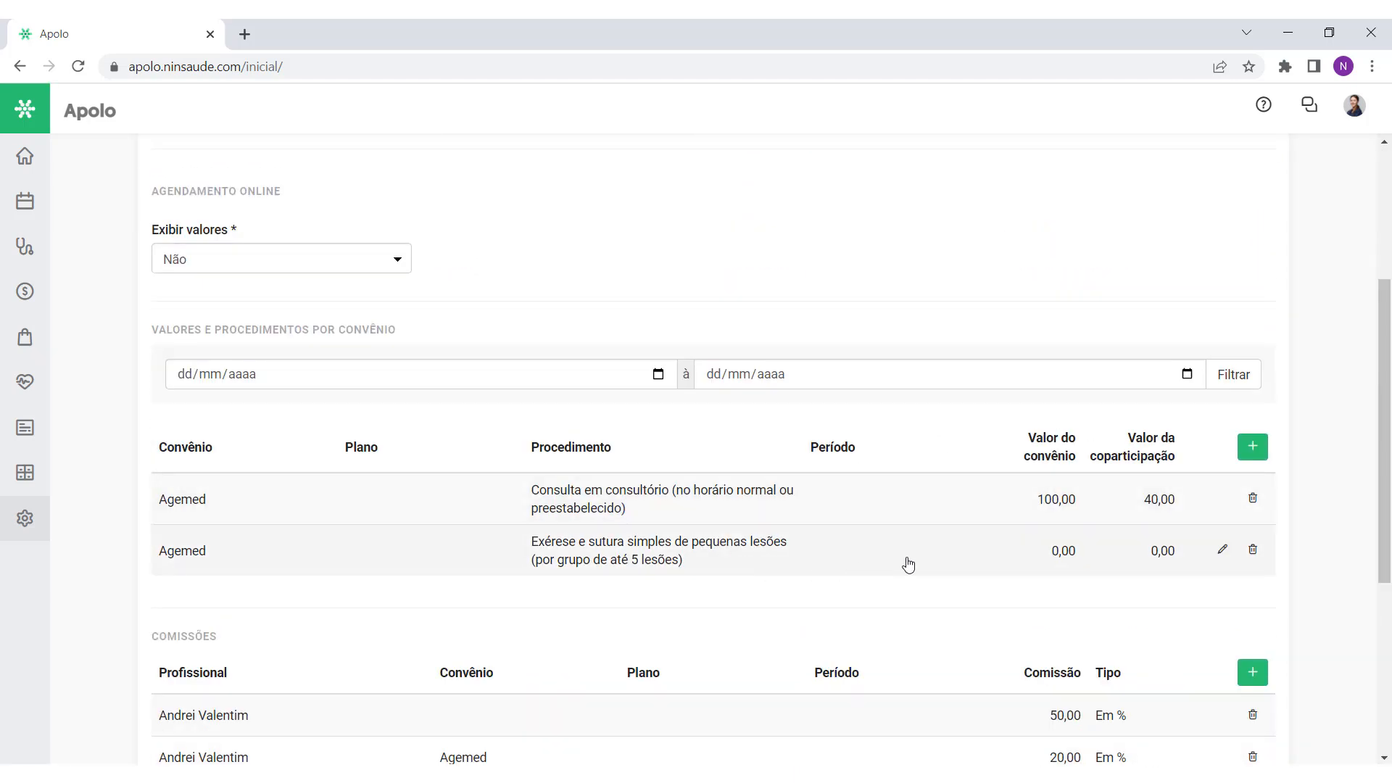
{"action": "scroll", "coordinate": [915, 555], "scroll_direction": "up", "scroll_amount": 4}
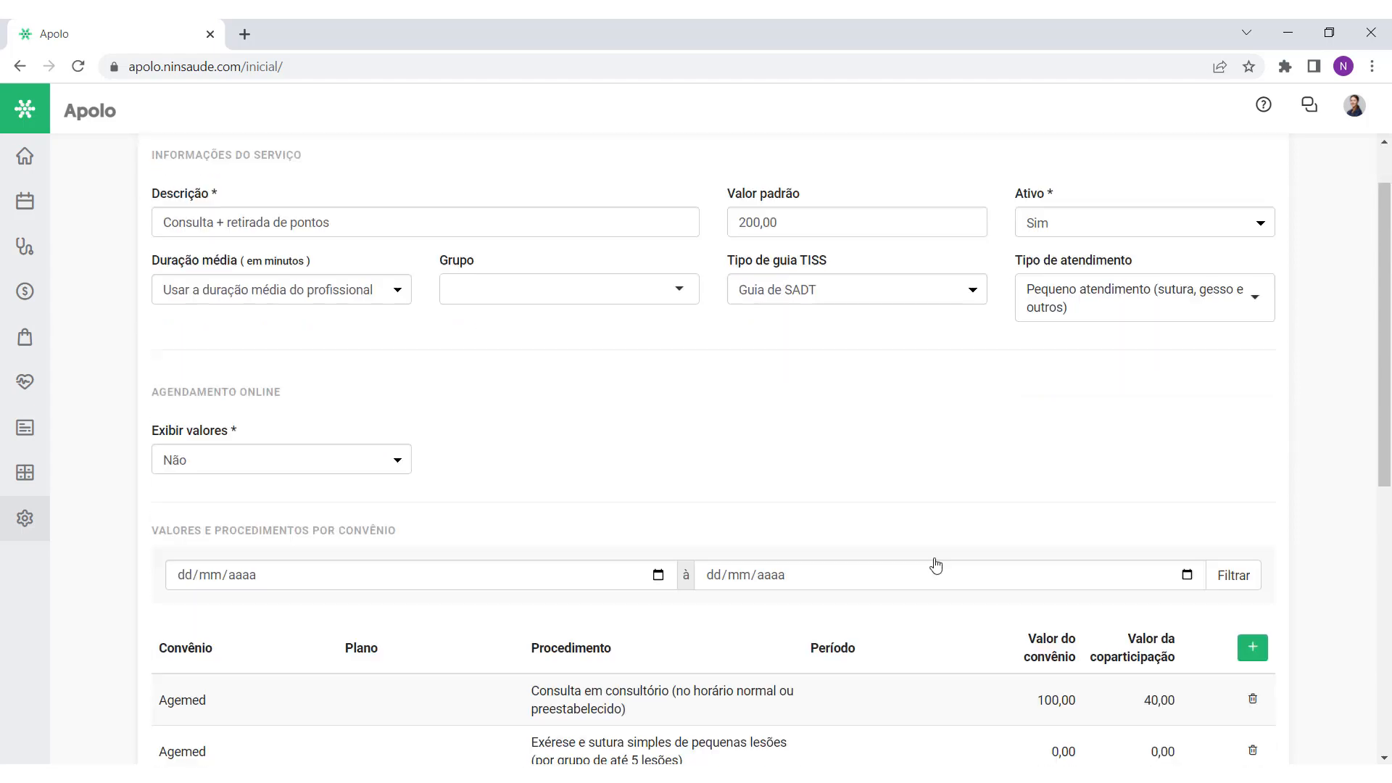
{"action": "scroll", "coordinate": [957, 580], "scroll_direction": "down", "scroll_amount": 8}
{"action": "left_click", "coordinate": [1130, 722]}
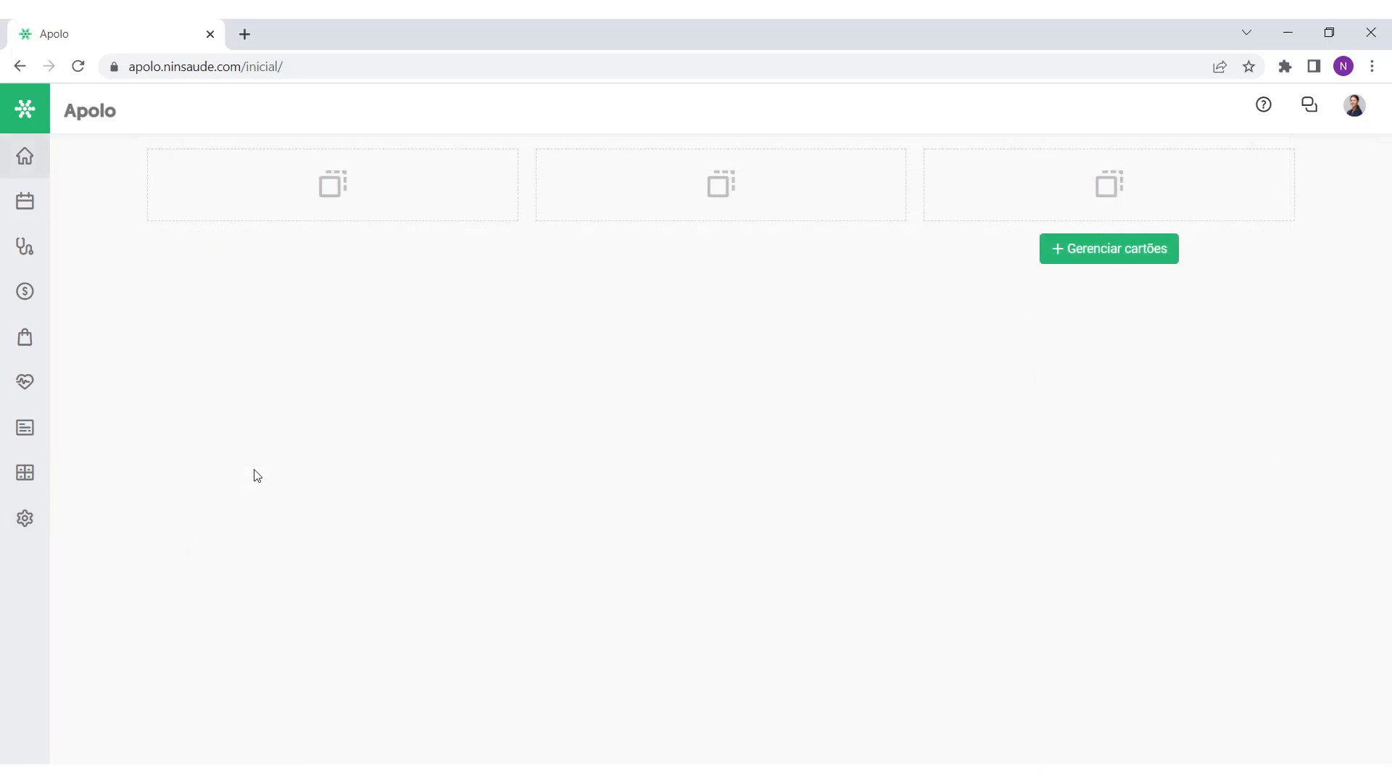
Step: Create and save a new supplier named 'Celesc' under Configurações > Fornecedores
{"action": "left_click", "coordinate": [24, 519]}
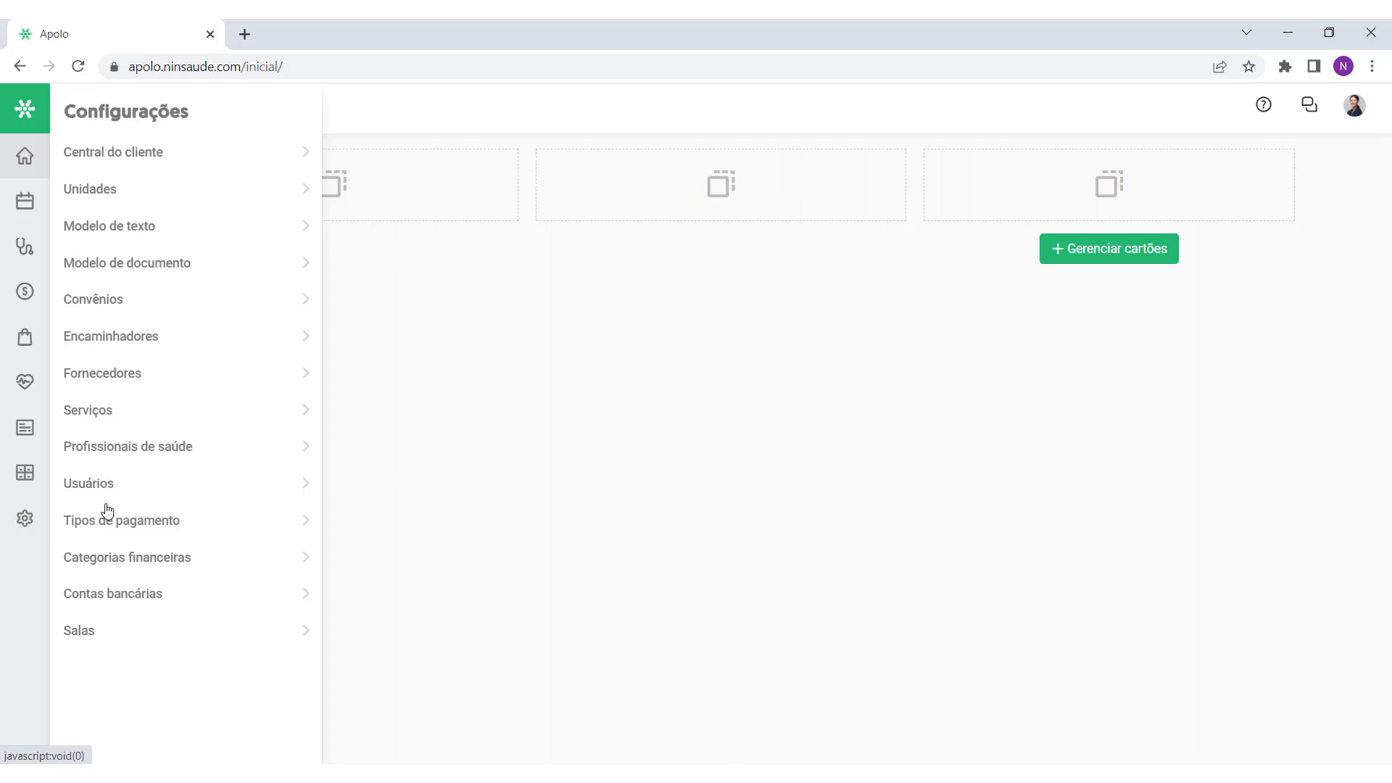
{"action": "left_click", "coordinate": [136, 373]}
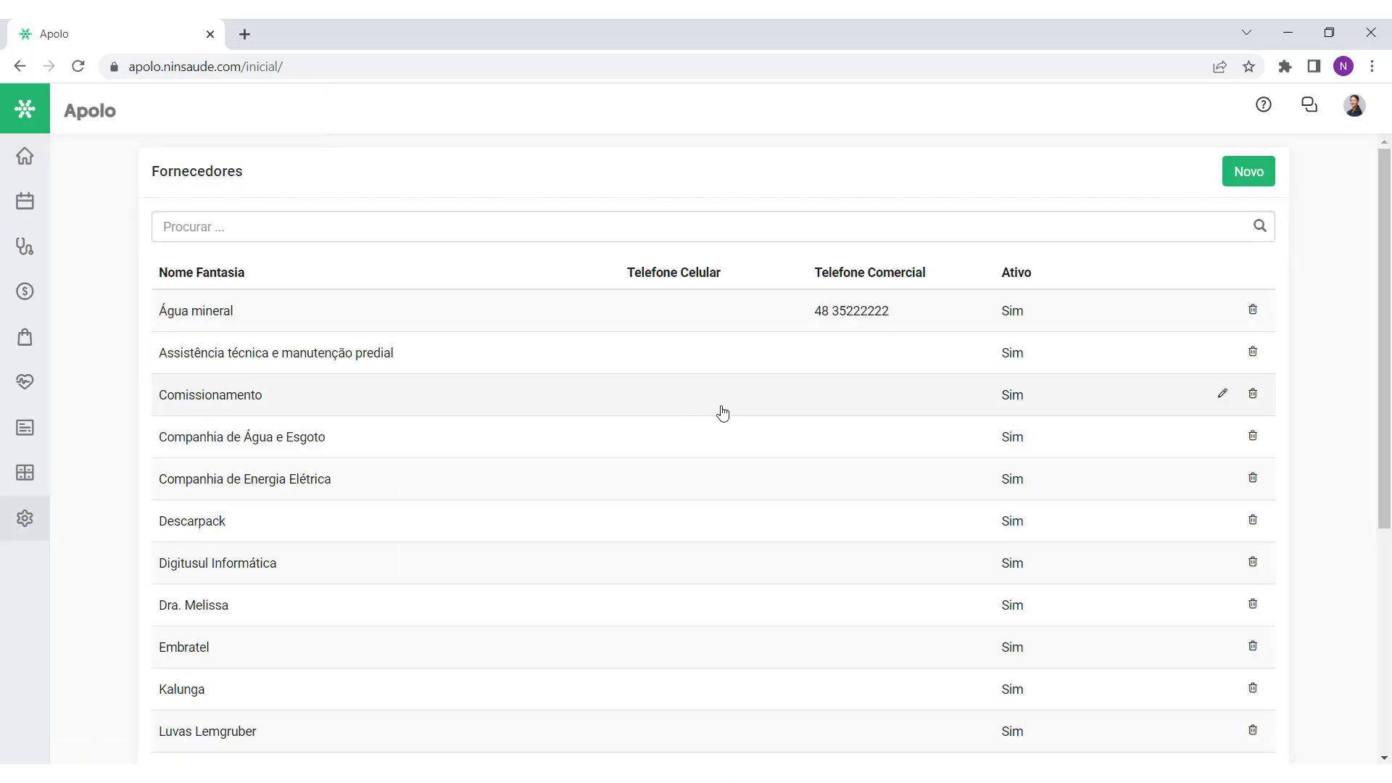
{"action": "left_click_drag", "start_coordinate": [1383, 293], "coordinate": [1377, 264]}
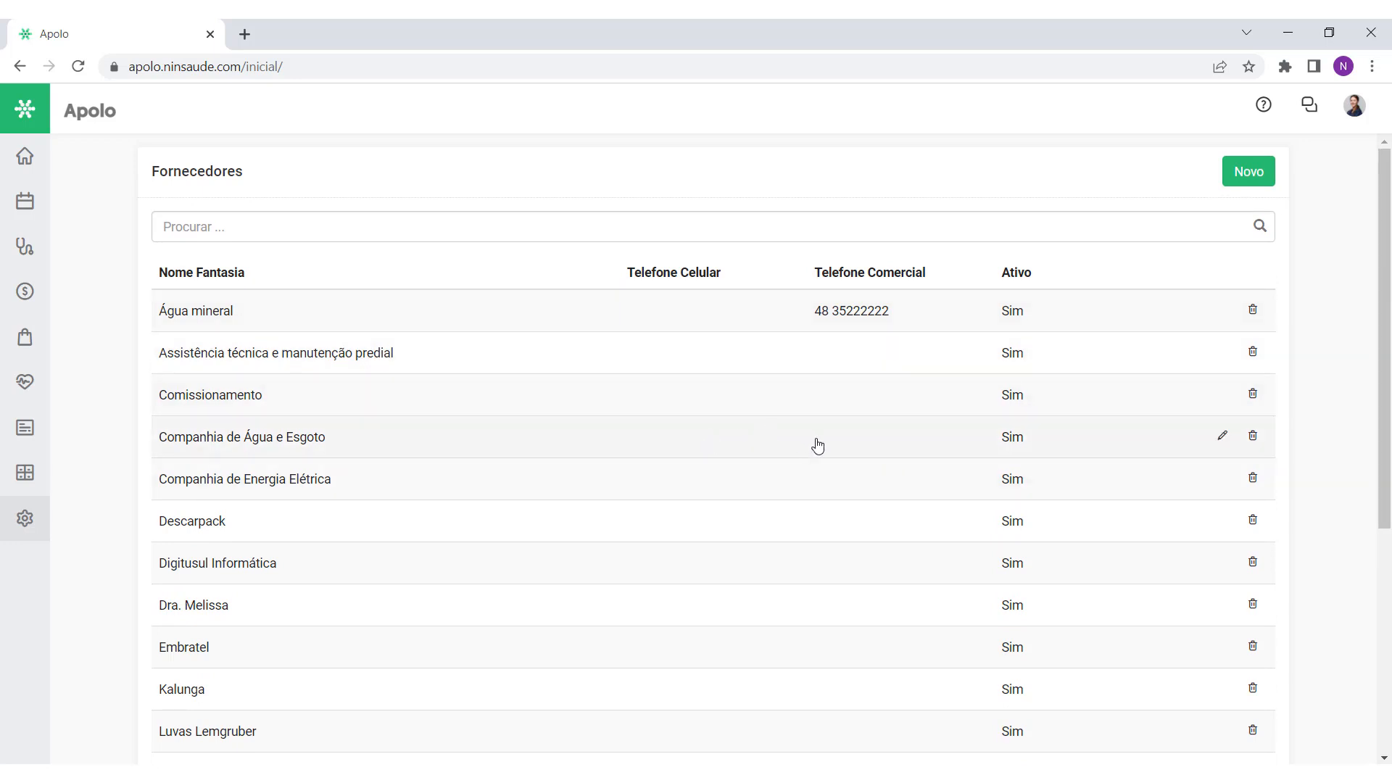
{"action": "left_click", "coordinate": [1241, 185]}
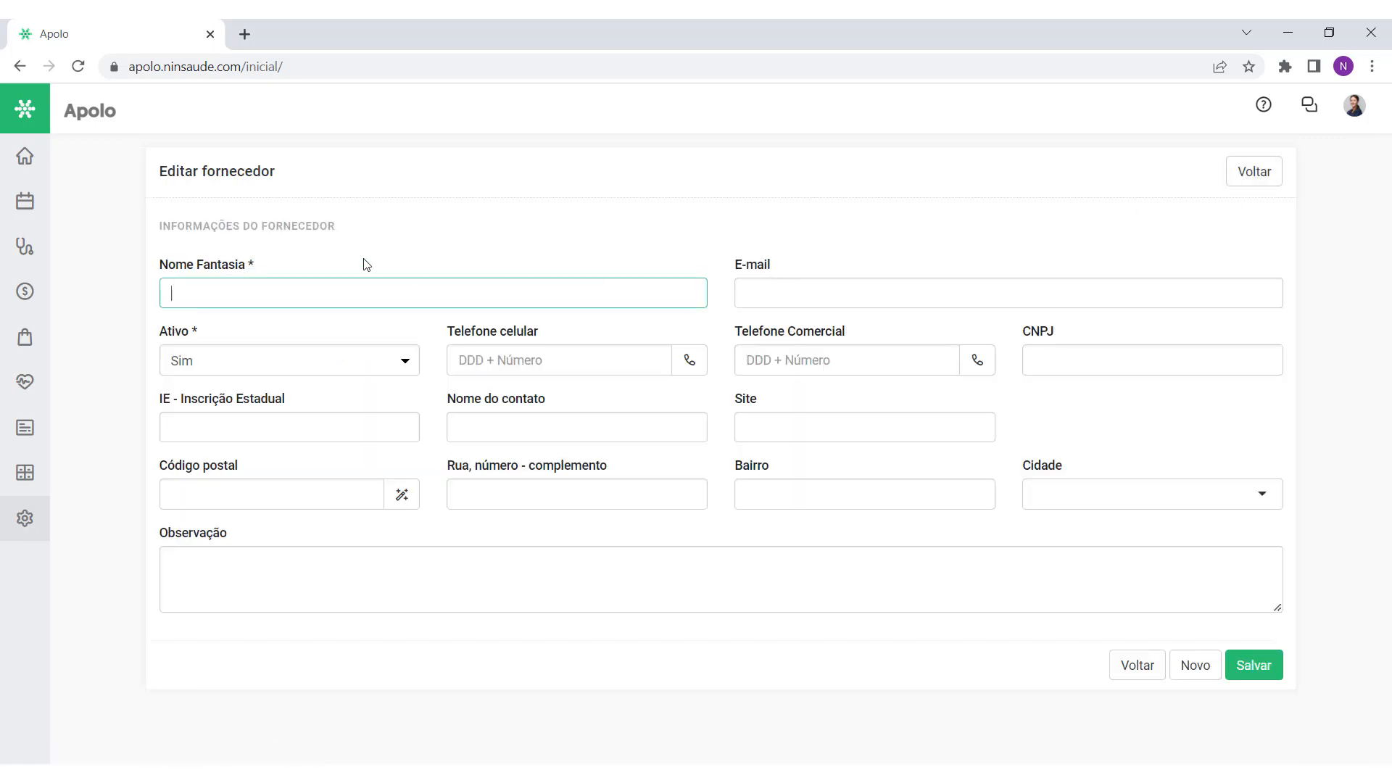
{"action": "type", "text": "Celesc"}
{"action": "left_click_drag", "start_coordinate": [226, 295], "coordinate": [127, 301]}
{"action": "left_click", "coordinate": [245, 301]}
{"action": "left_click", "coordinate": [1257, 678]}
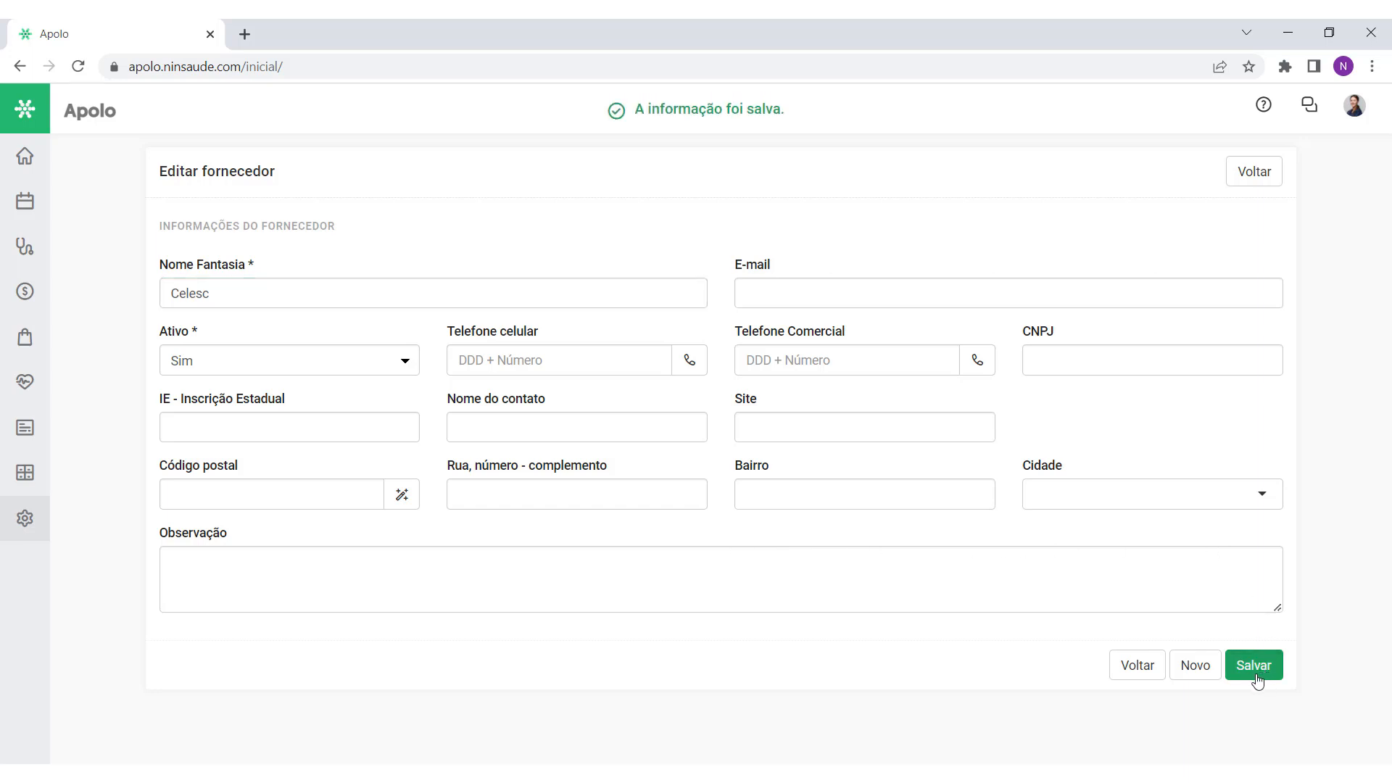
{"action": "left_click", "coordinate": [1244, 182]}
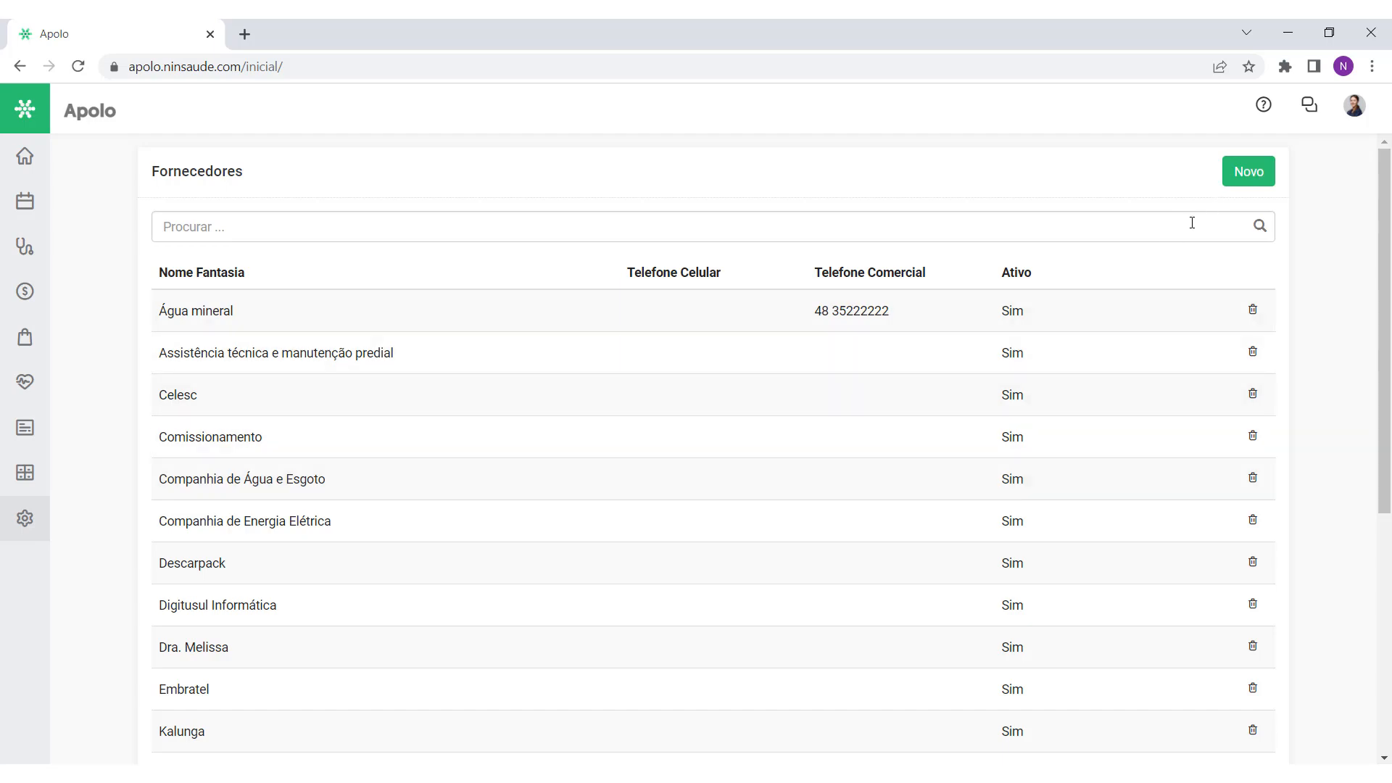
Step: Check Celesc in the Fornecedores list and return to the home dashboard
{"action": "scroll", "coordinate": [1150, 320], "scroll_direction": "down", "scroll_amount": 6}
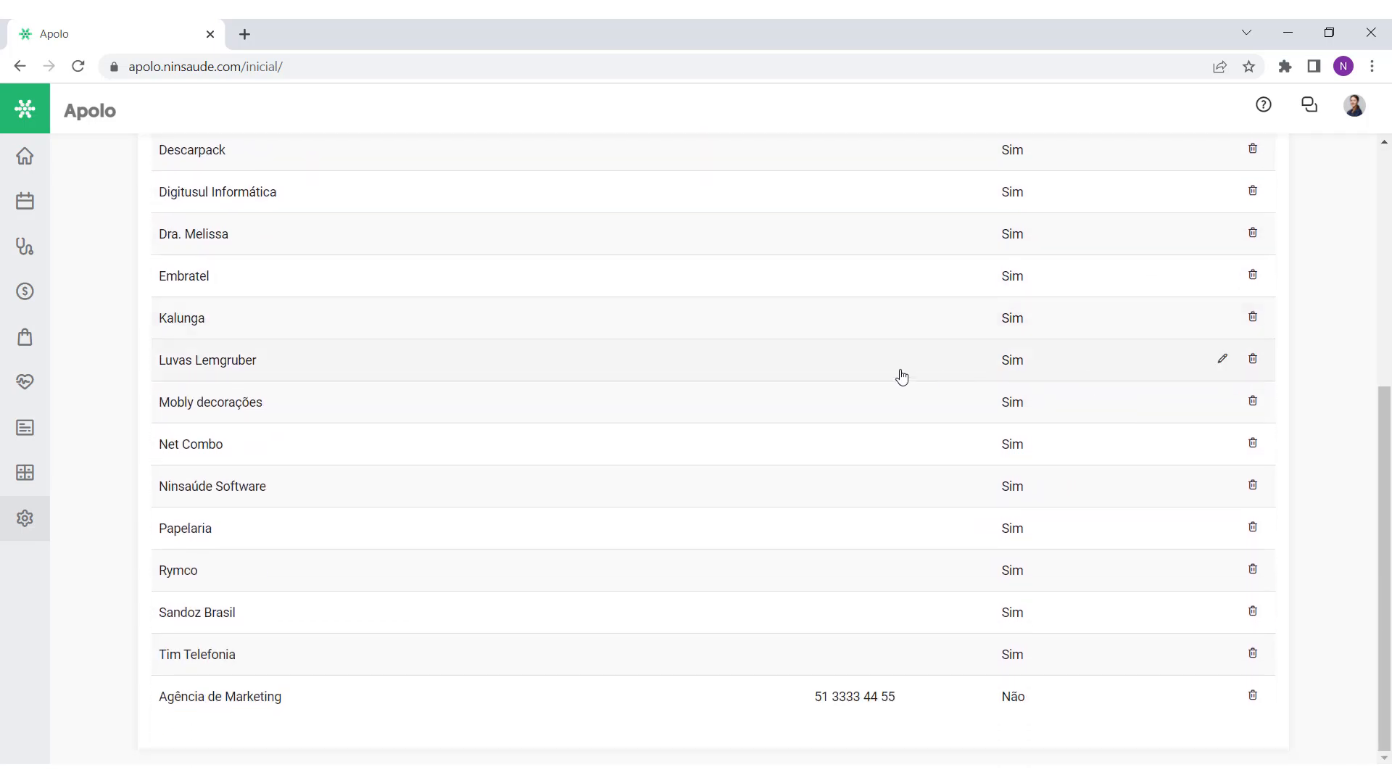
{"action": "scroll", "coordinate": [615, 388], "scroll_direction": "up", "scroll_amount": 1}
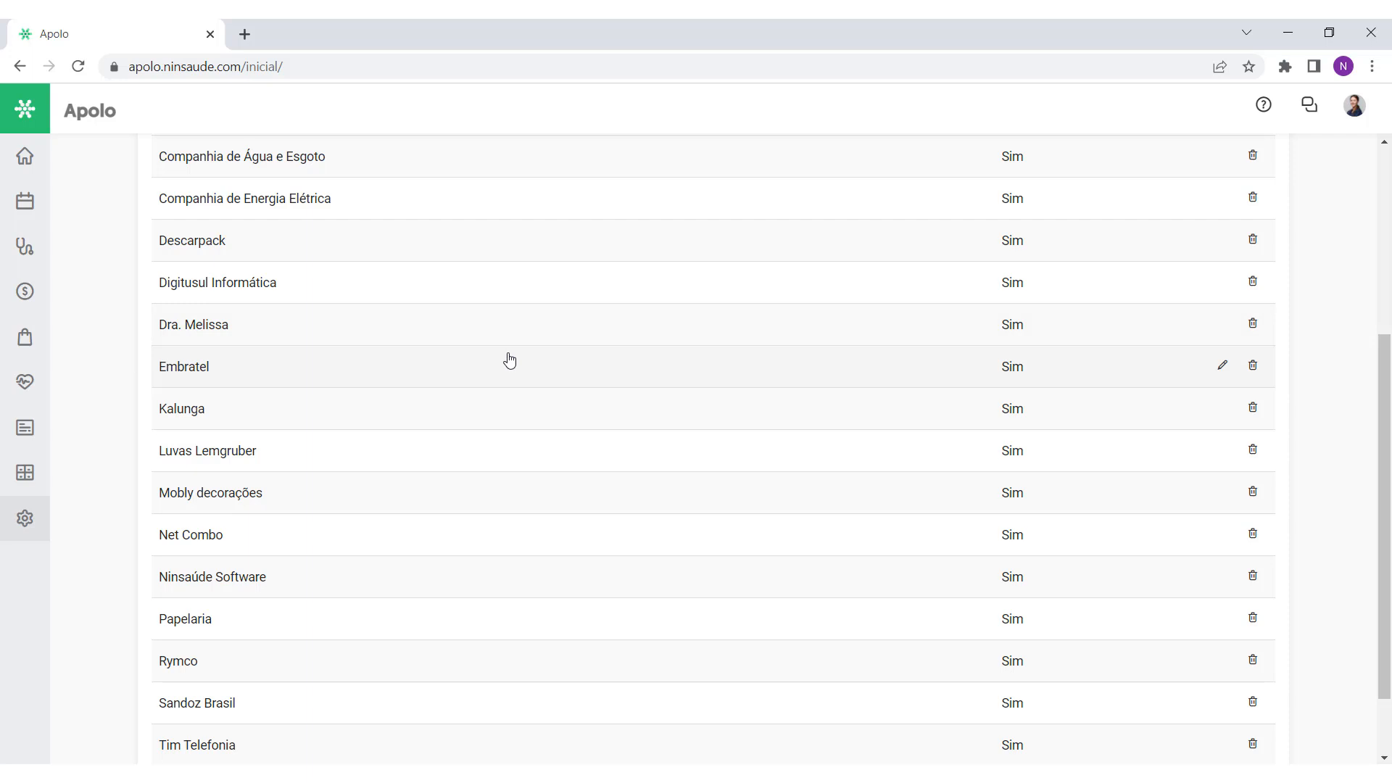
{"action": "scroll", "coordinate": [510, 360], "scroll_direction": "up", "scroll_amount": 4}
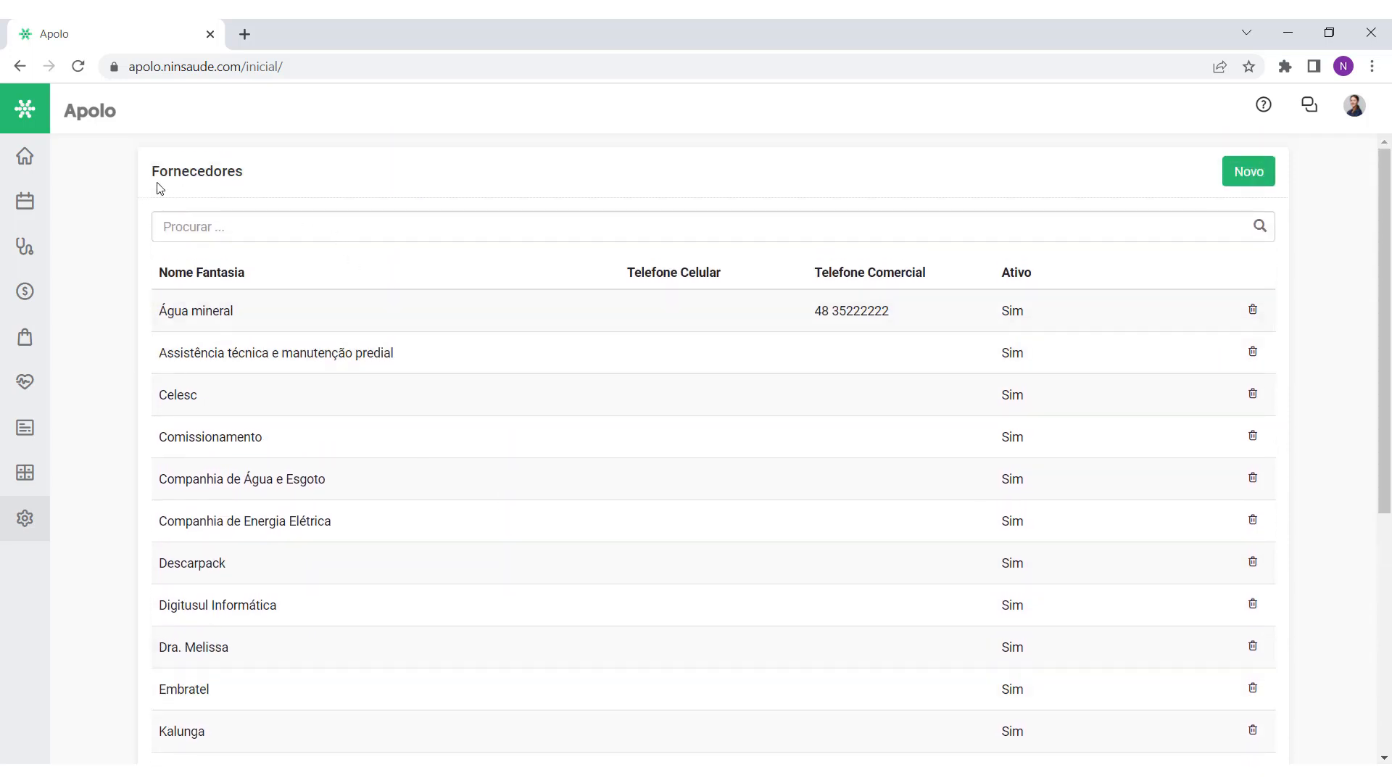
{"action": "left_click", "coordinate": [24, 157]}
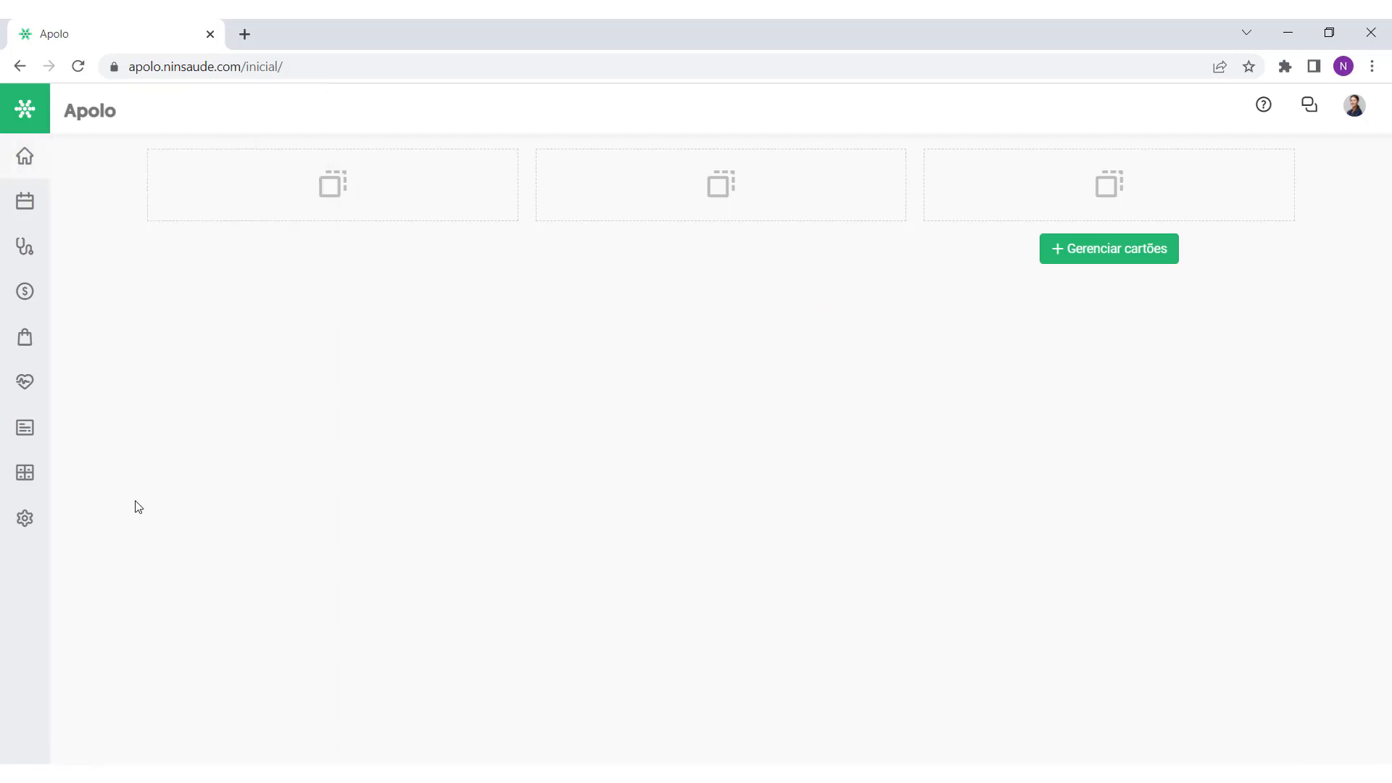
Step: Save a new referrer under Configurações > Encaminhadores, entering the doctor's name
{"action": "left_click", "coordinate": [13, 525]}
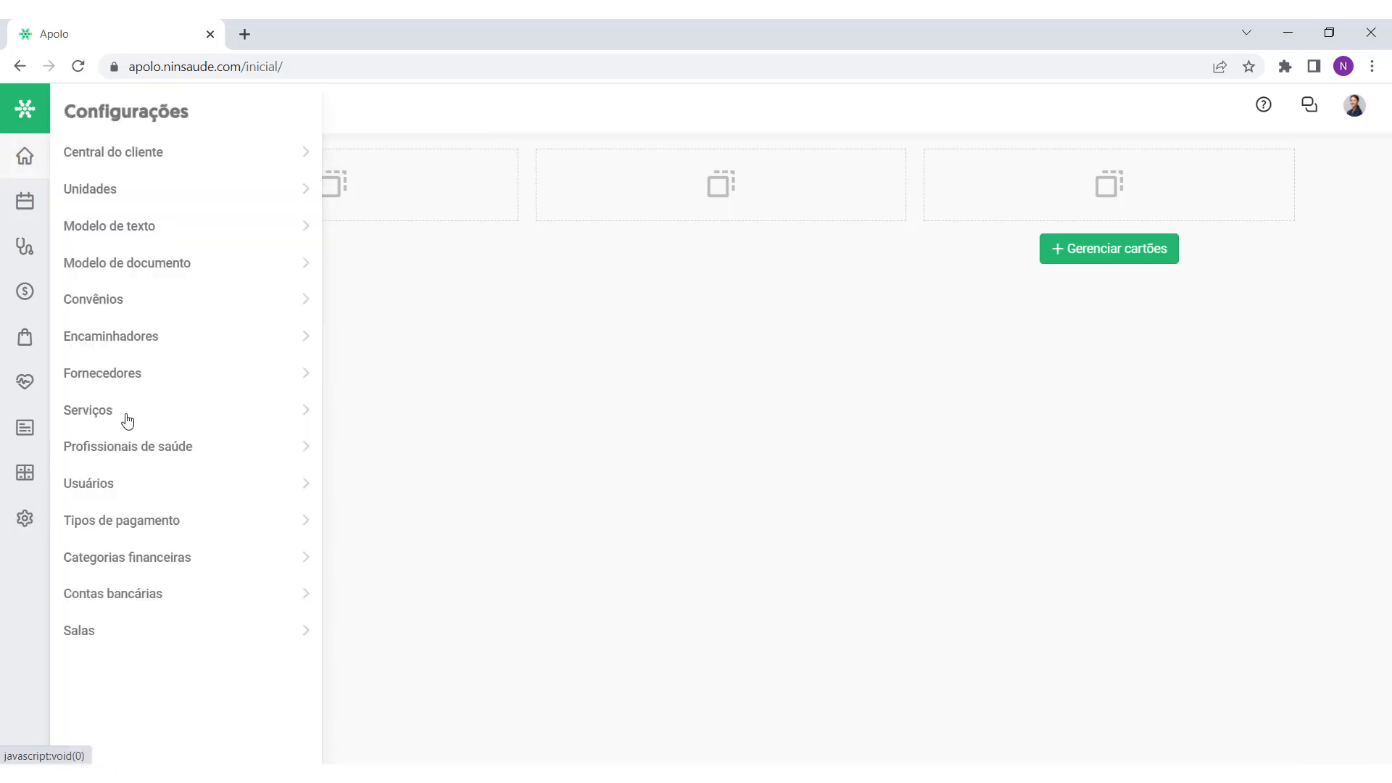
{"action": "left_click", "coordinate": [138, 338]}
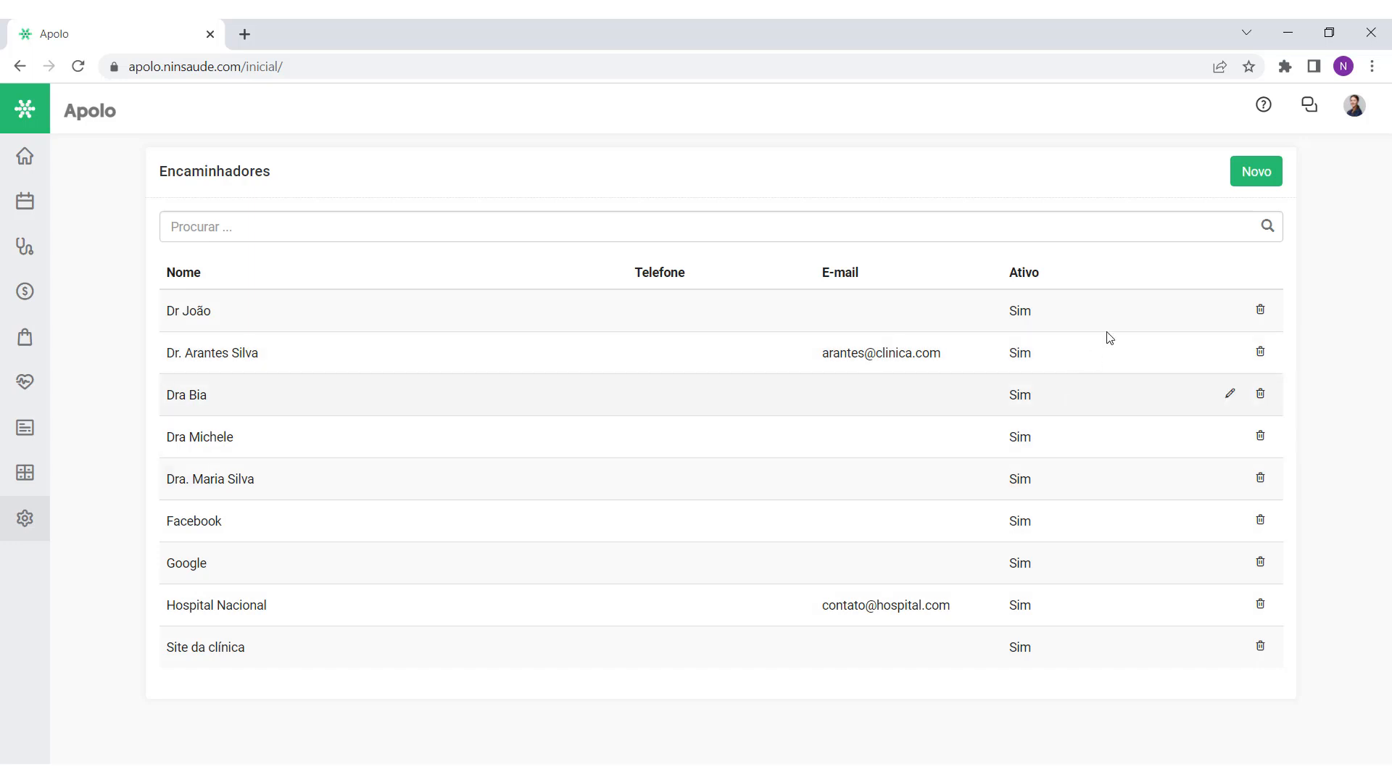
{"action": "left_click", "coordinate": [1253, 176]}
{"action": "left_click", "coordinate": [323, 293]}
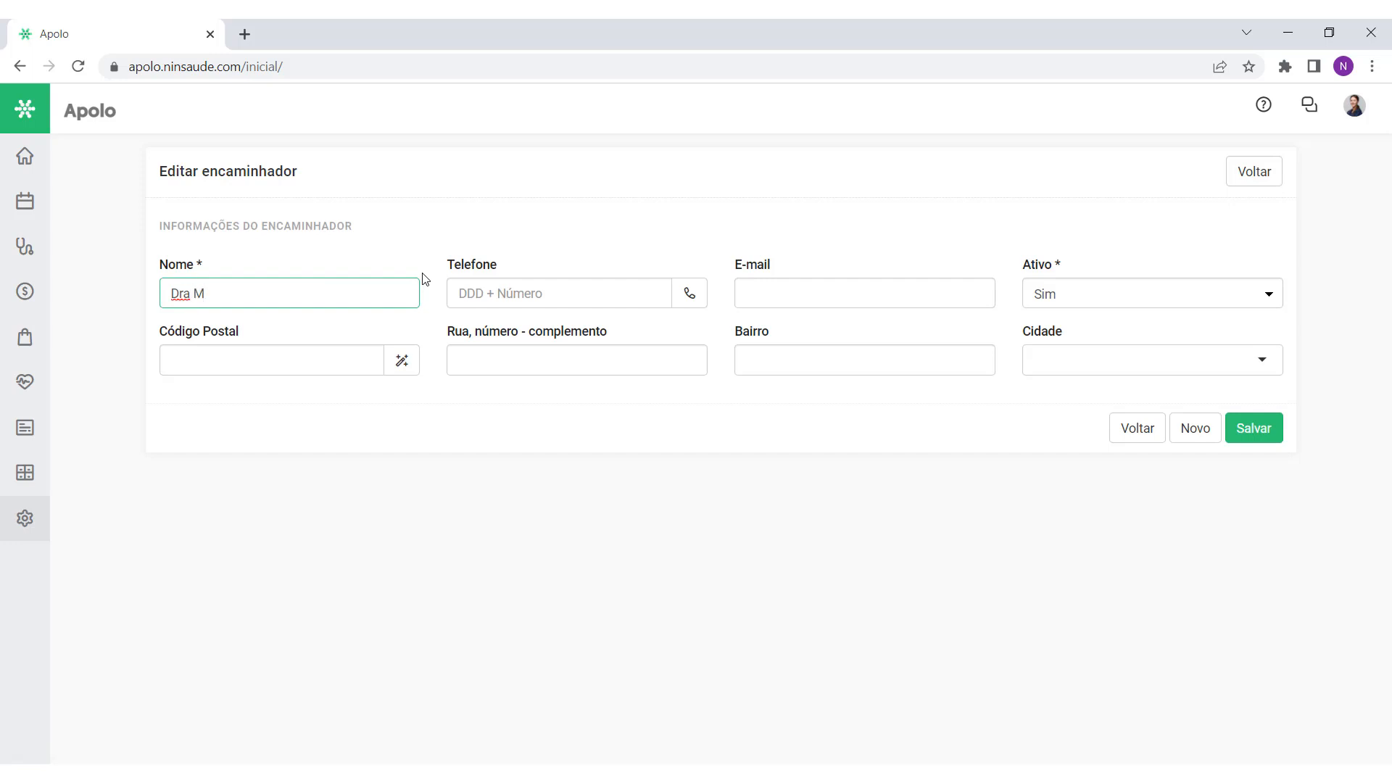
{"action": "type", "text": "Dra Mariana"}
{"action": "left_click", "coordinate": [1256, 435]}
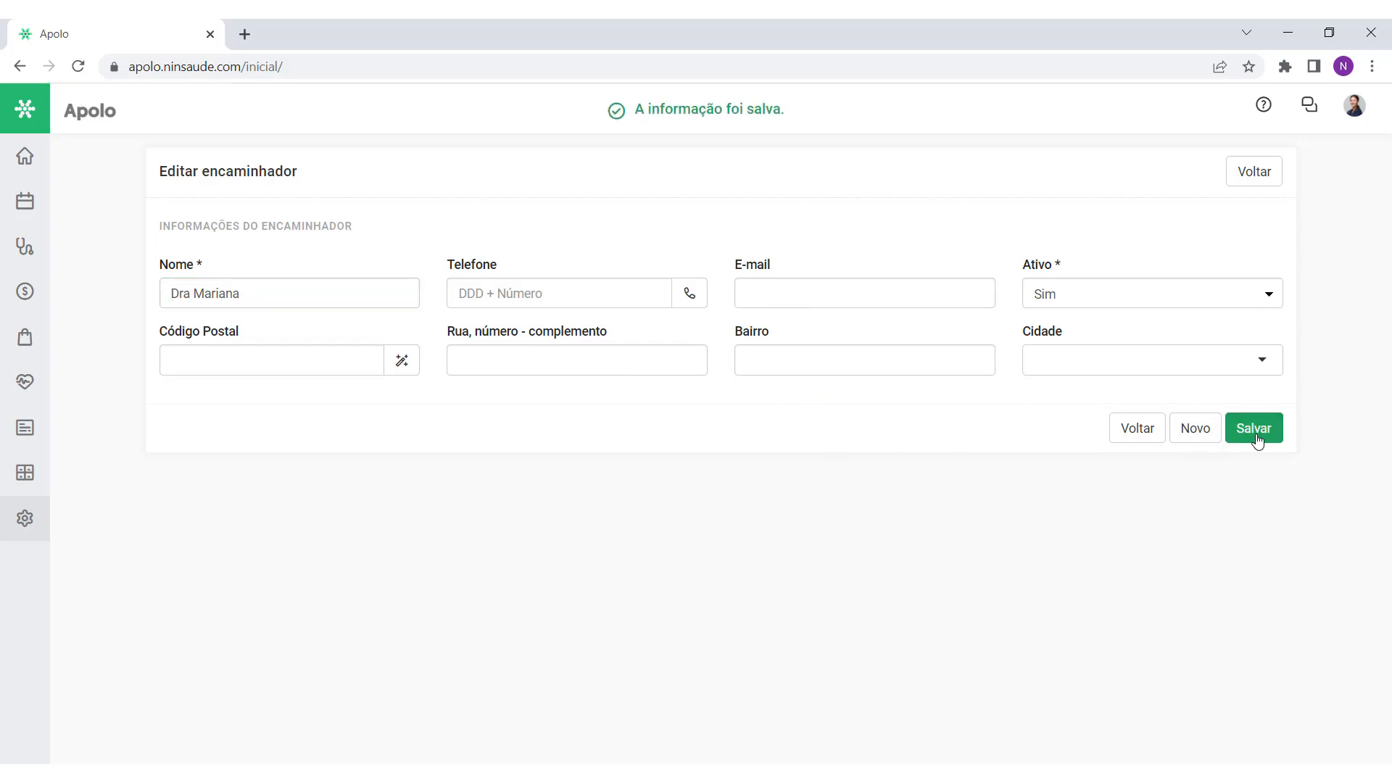
{"action": "left_click", "coordinate": [1258, 177]}
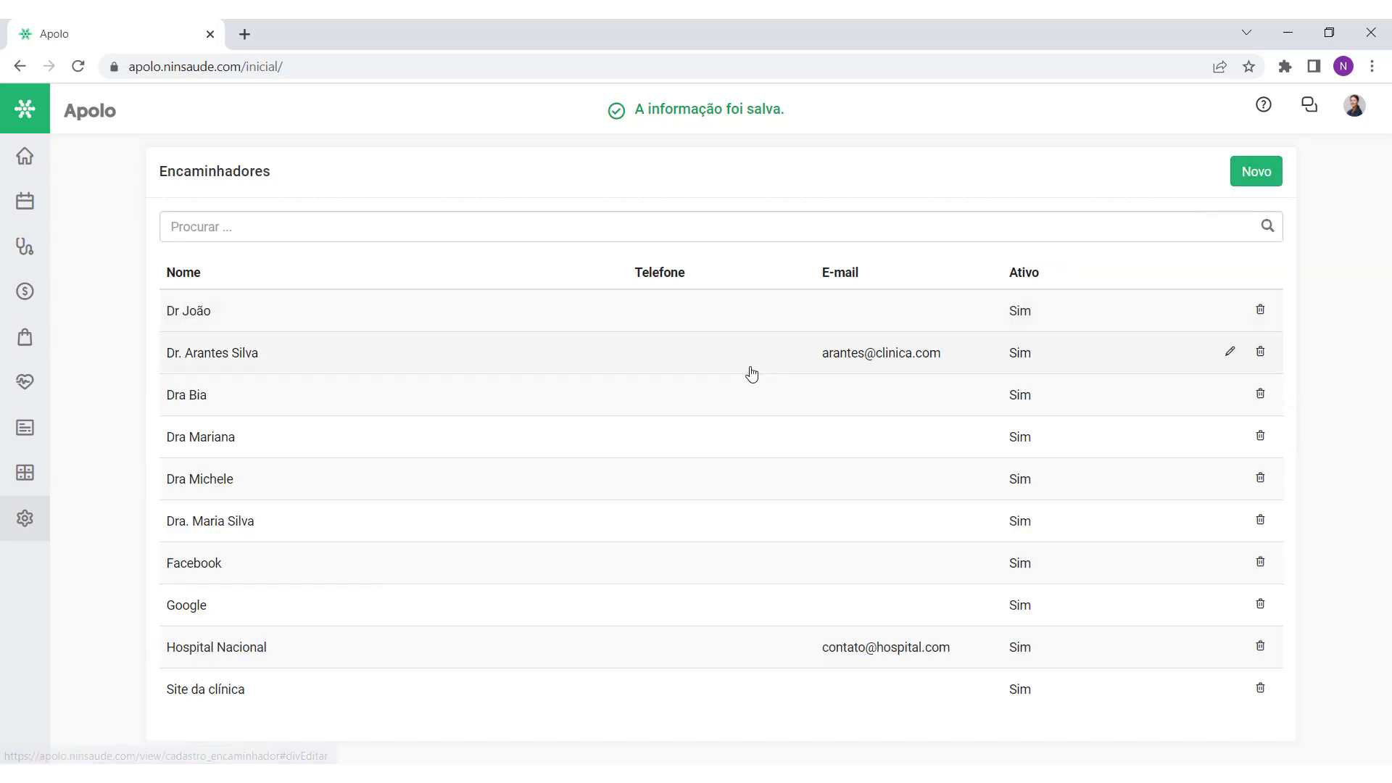
Step: Confirm the new referrer appears in a new appointment's Encaminhador list, then close it unsaved
{"action": "mouse_move", "coordinate": [36, 205]}
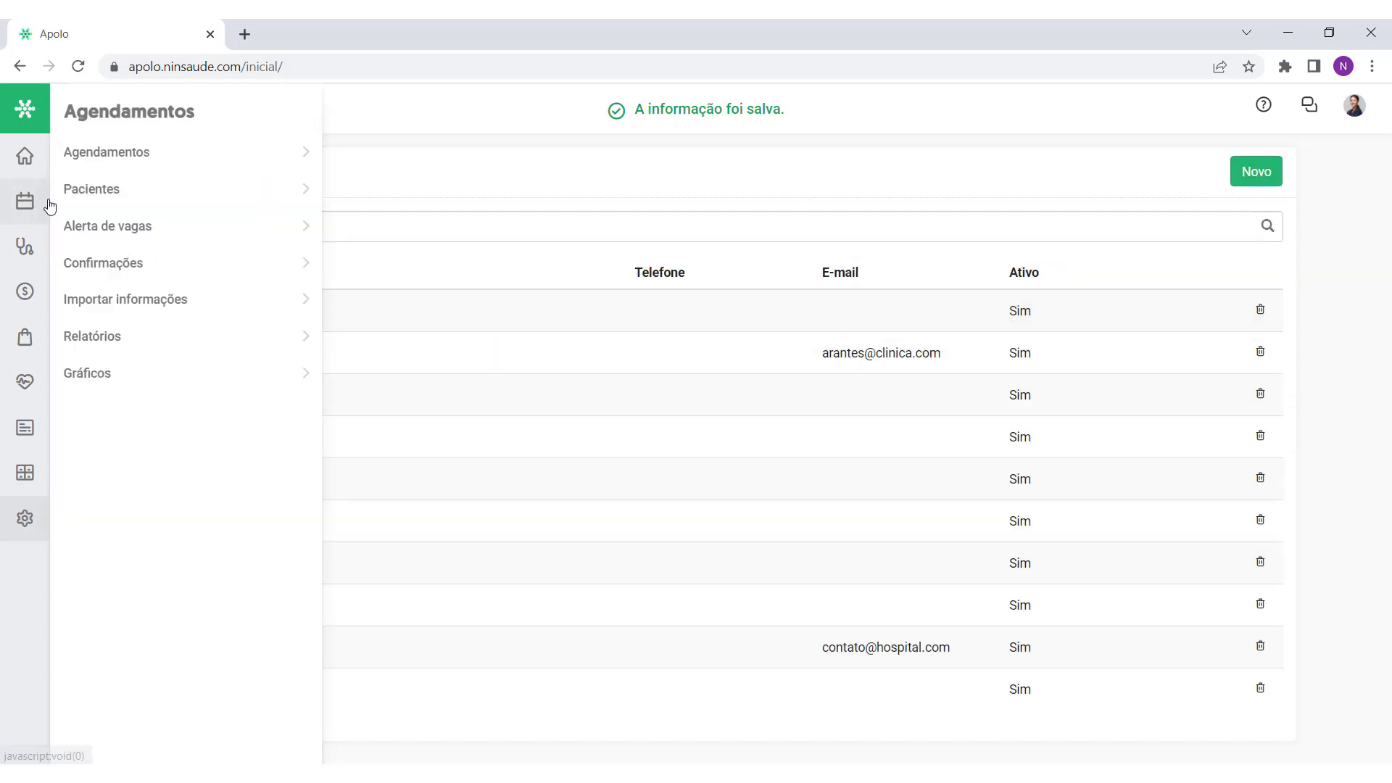
{"action": "left_click", "coordinate": [149, 152]}
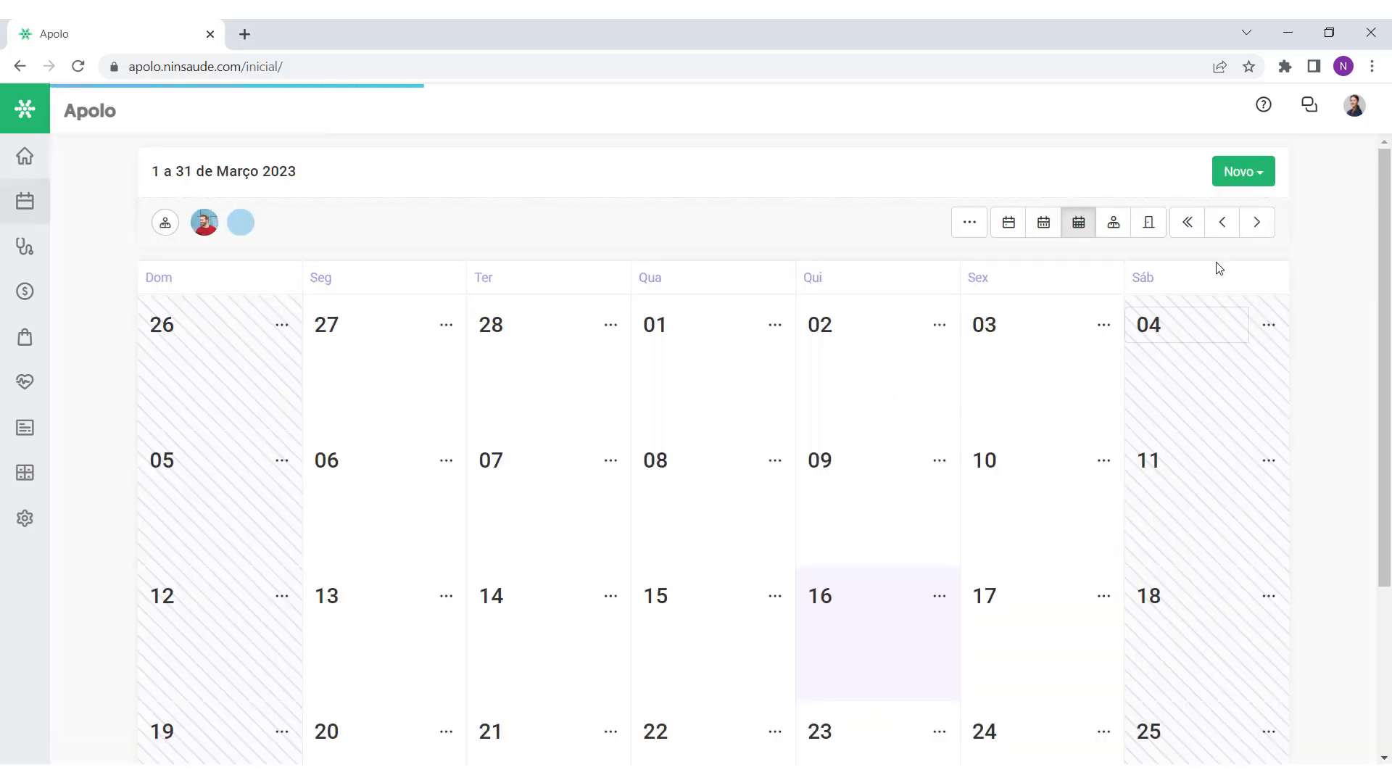
{"action": "left_click", "coordinate": [1249, 179]}
{"action": "left_click", "coordinate": [1232, 219]}
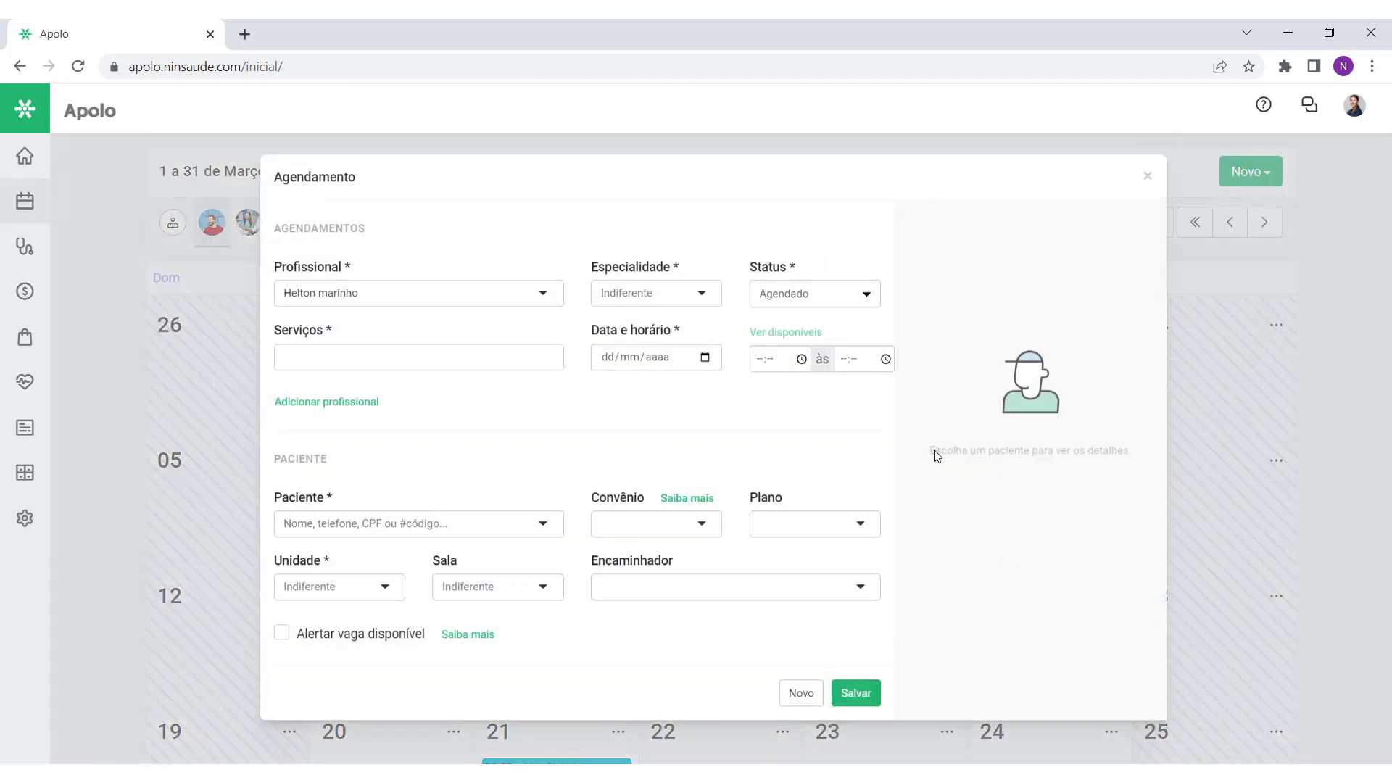
{"action": "left_click", "coordinate": [696, 593]}
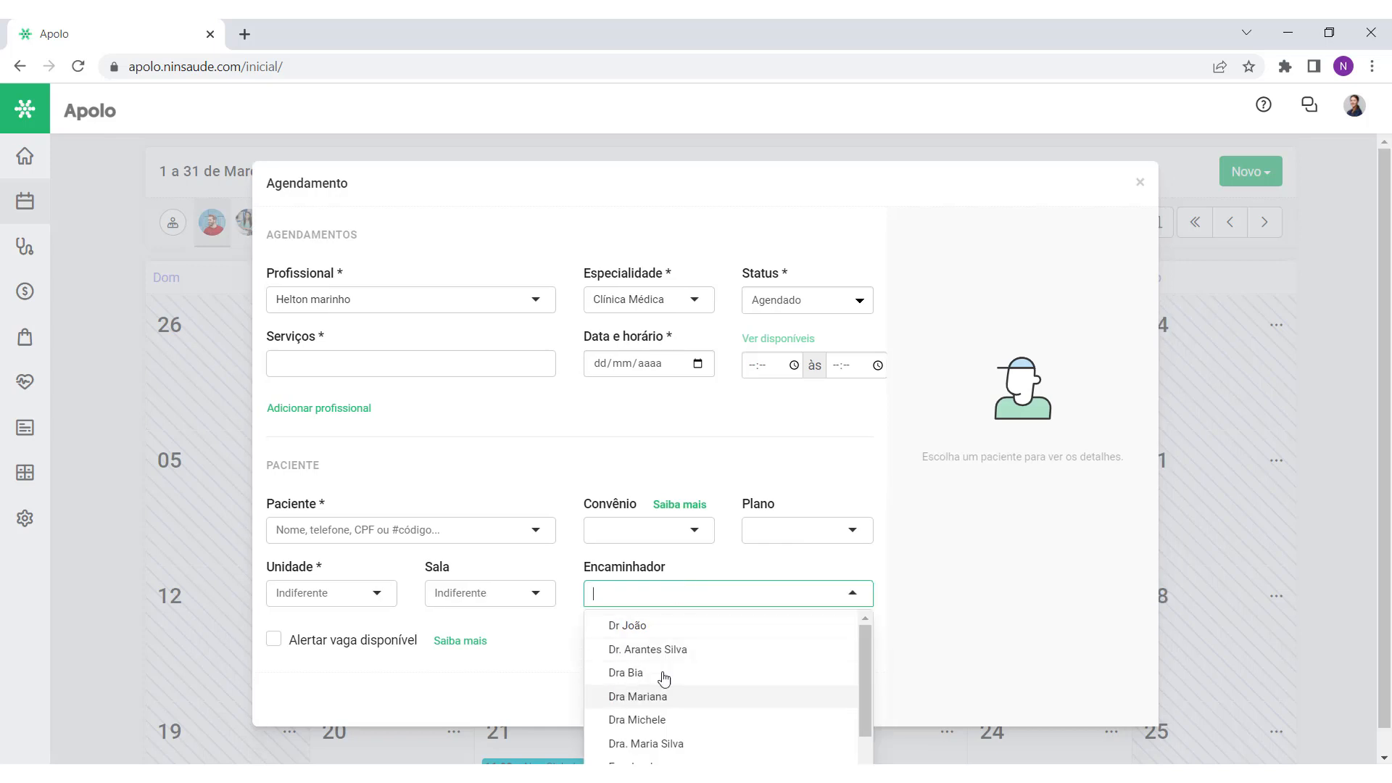
{"action": "left_click", "coordinate": [1140, 182]}
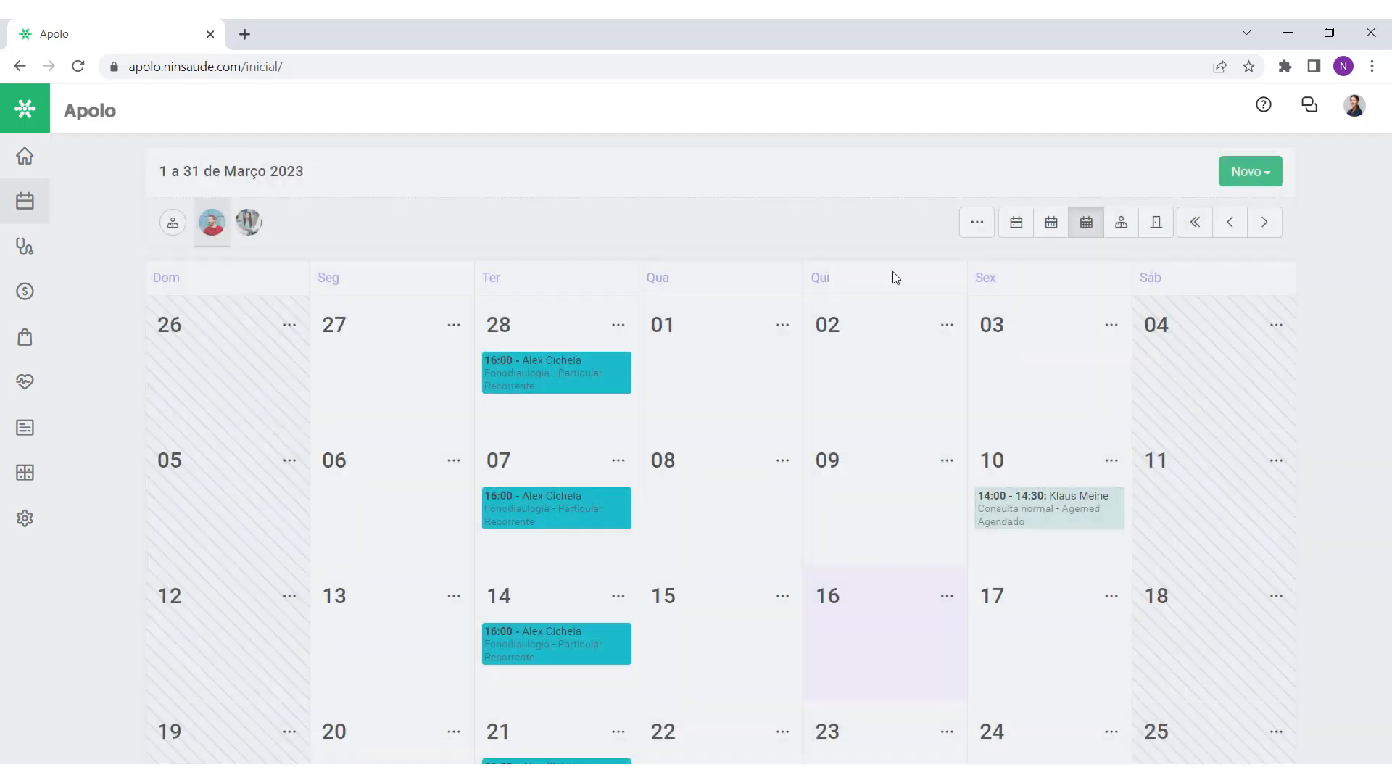
Step: Add and save an active payment type 'Pix' in Tipos de pagamento
{"action": "left_click", "coordinate": [65, 155]}
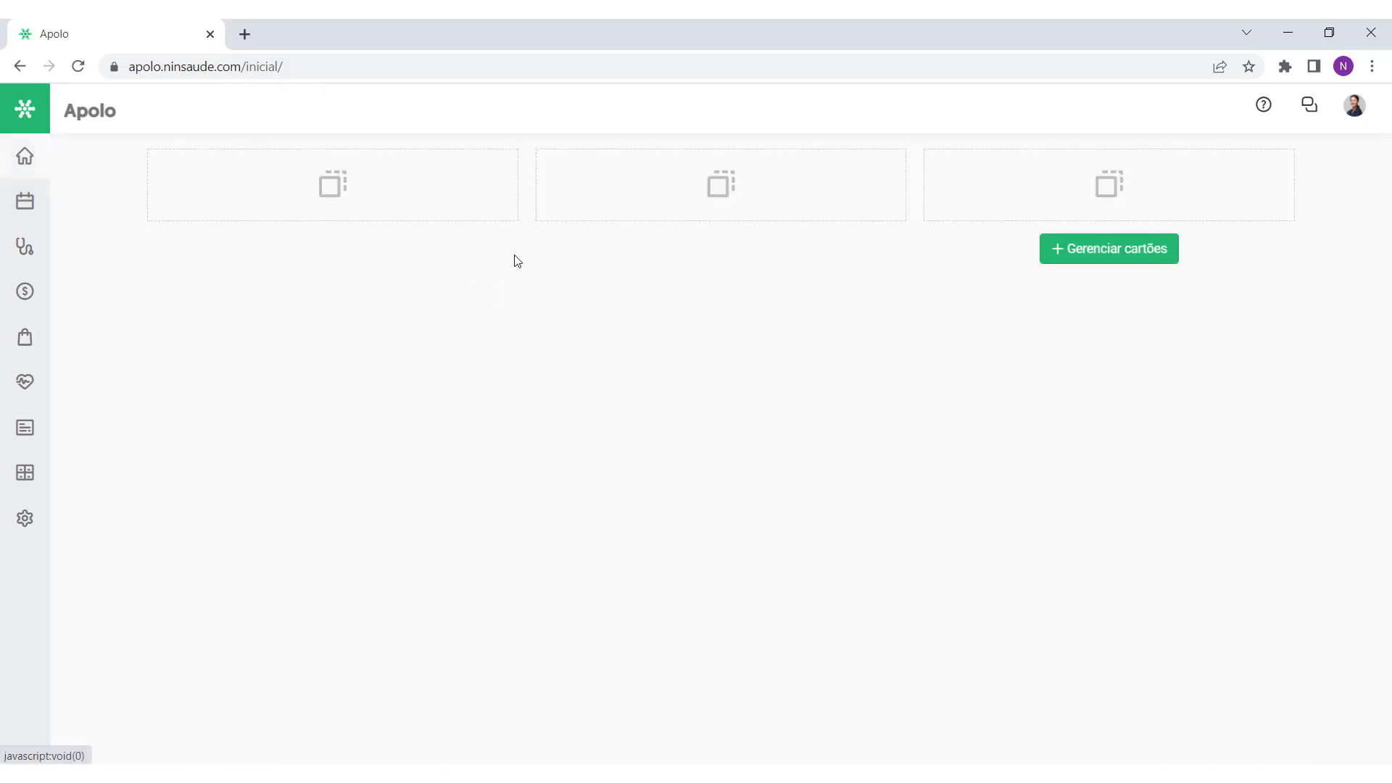
{"action": "mouse_move", "coordinate": [43, 532]}
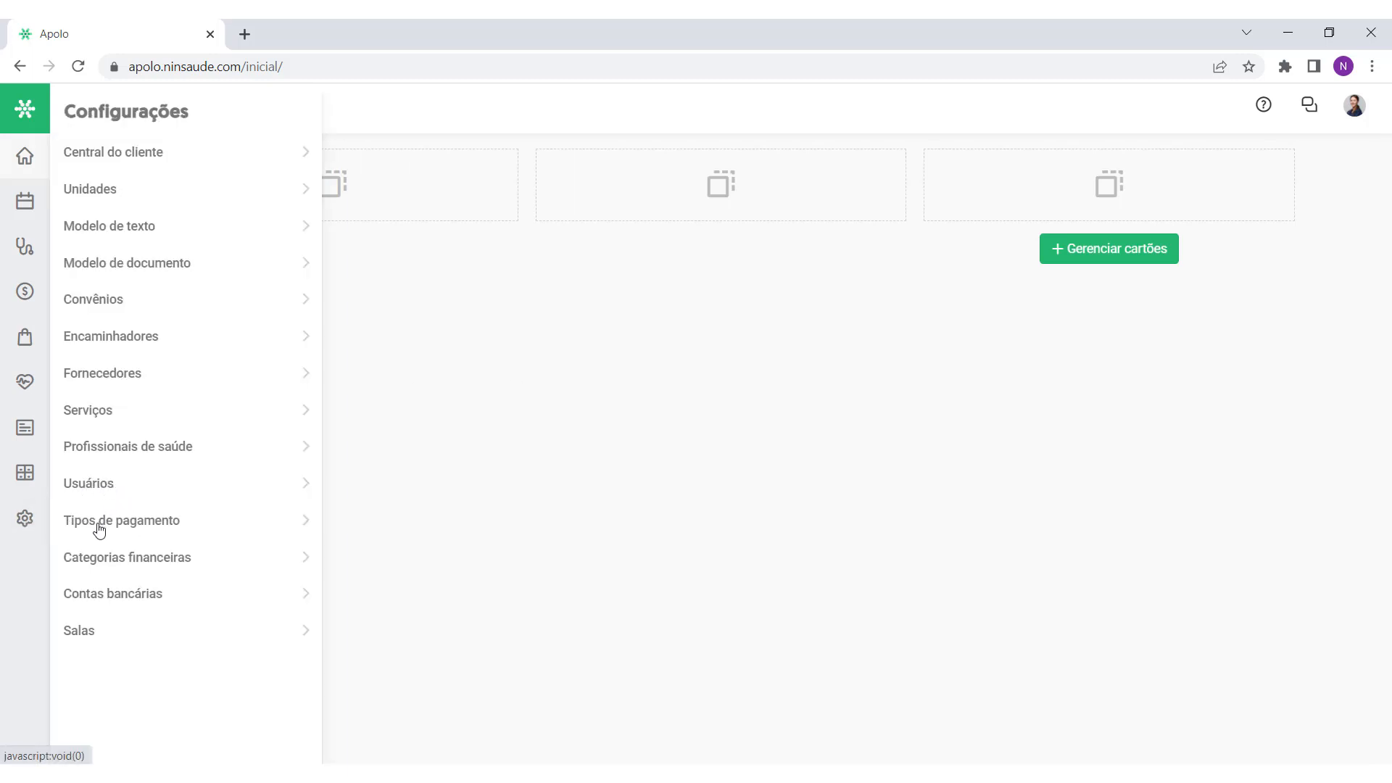
{"action": "left_click", "coordinate": [155, 532]}
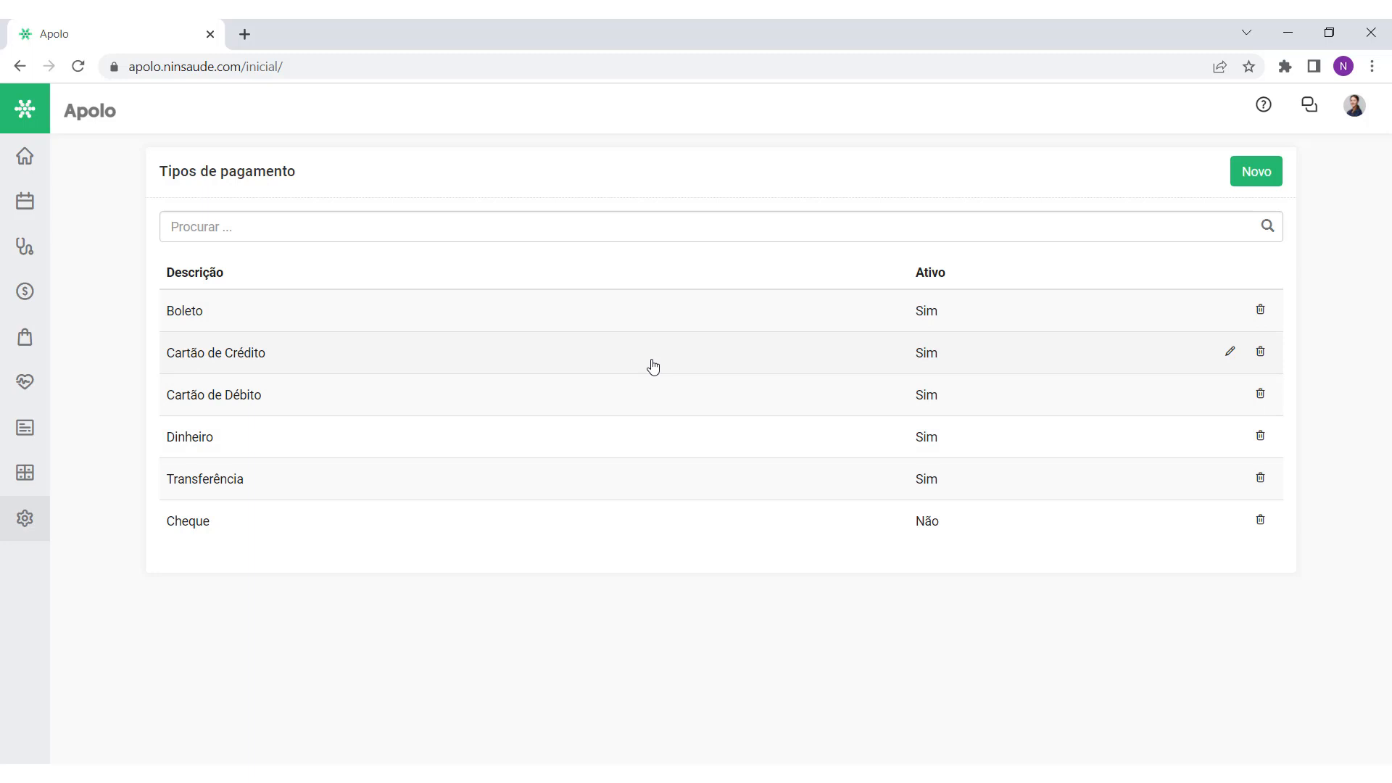
{"action": "left_click", "coordinate": [1252, 177]}
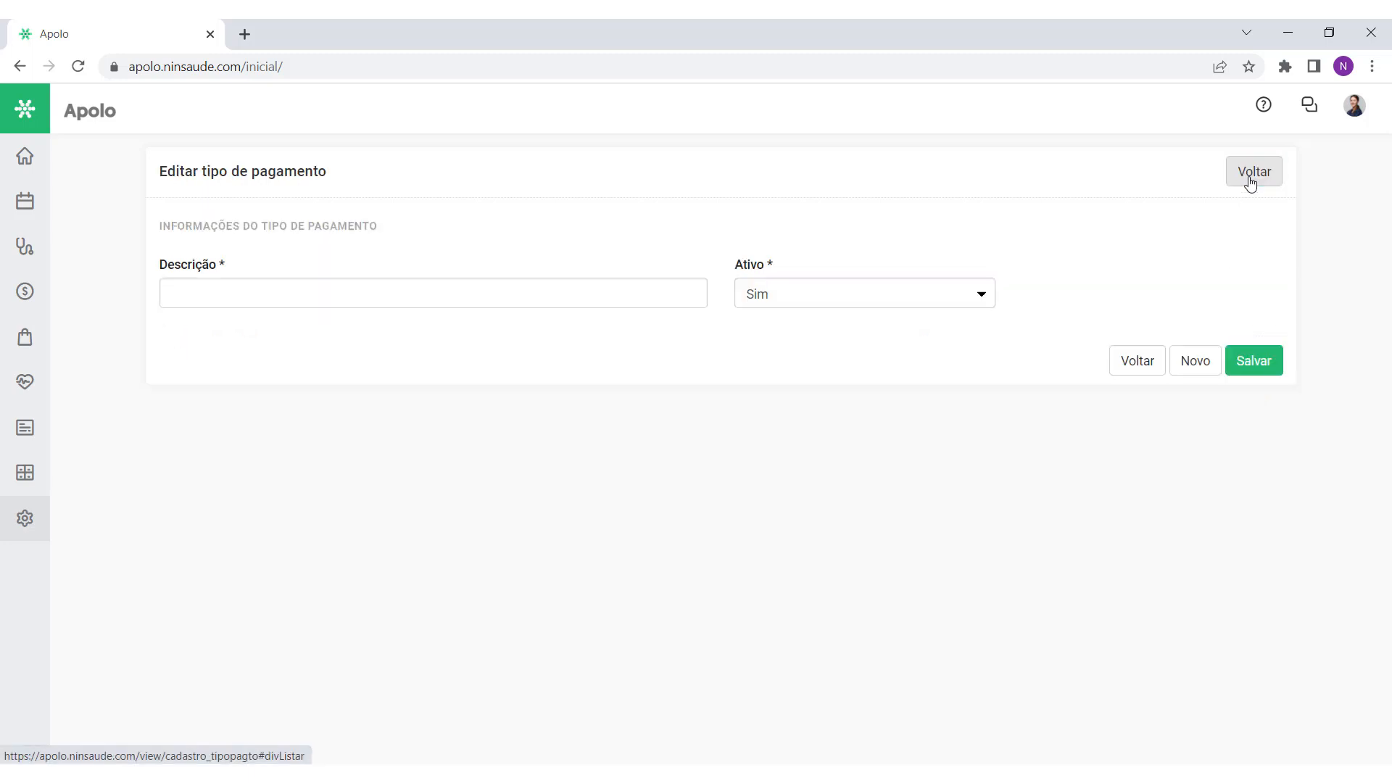
{"action": "left_click", "coordinate": [481, 290]}
{"action": "type", "text": "Pix"}
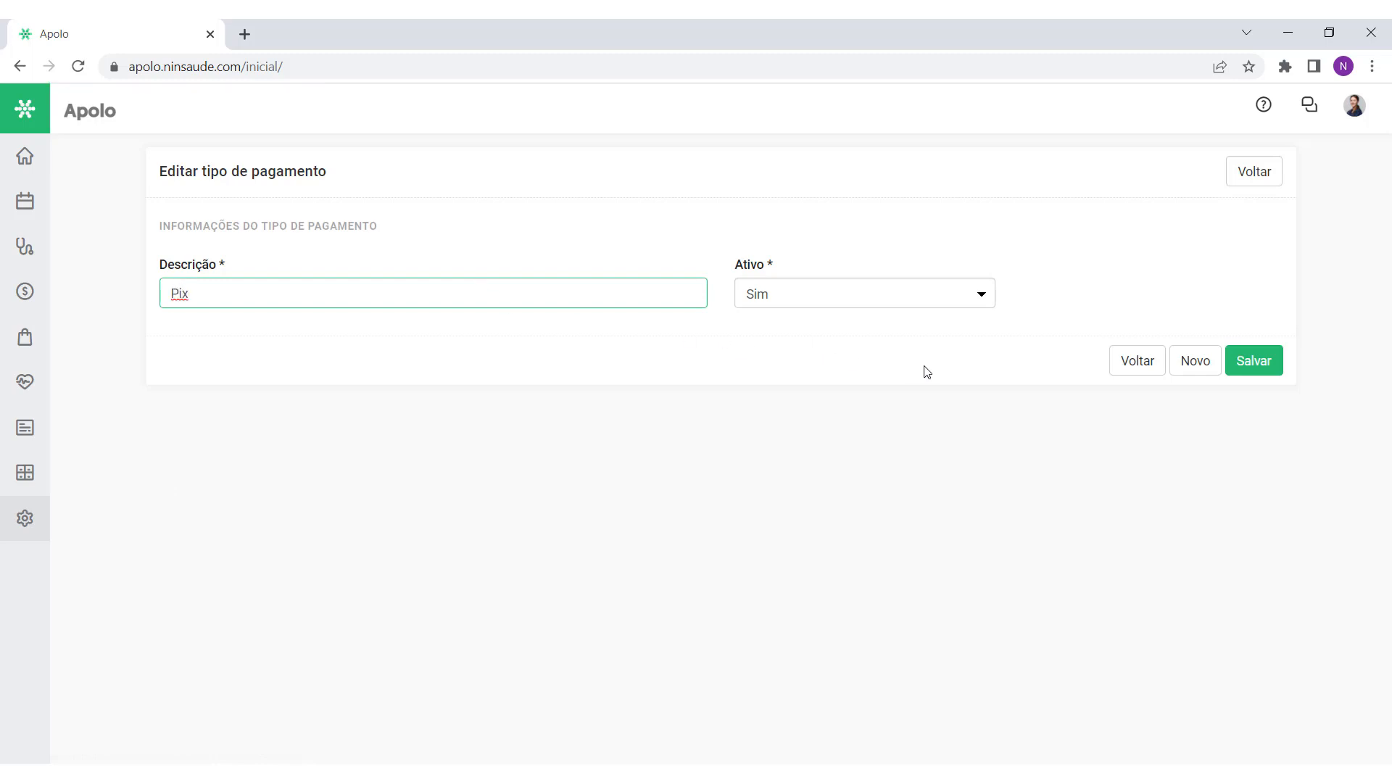
{"action": "left_click", "coordinate": [1258, 369]}
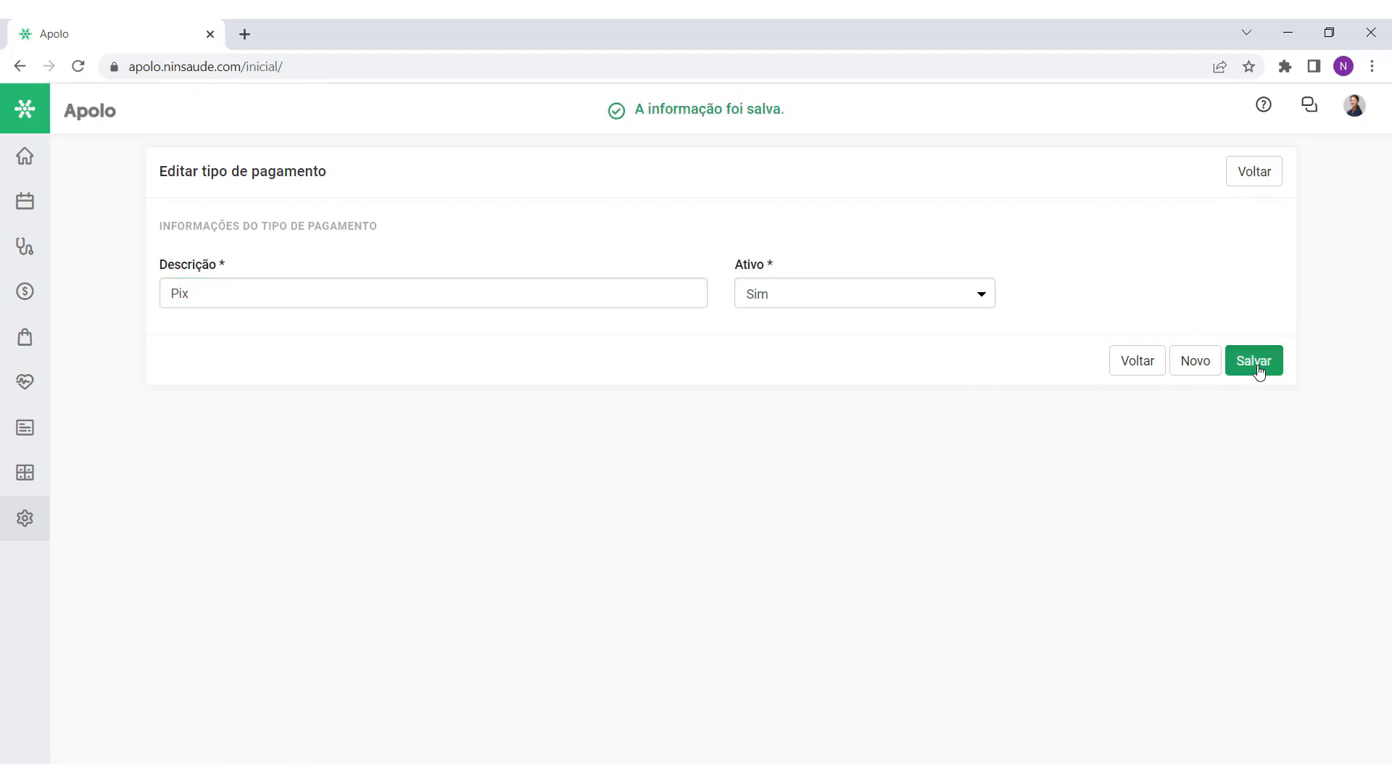
{"action": "left_click", "coordinate": [1261, 177]}
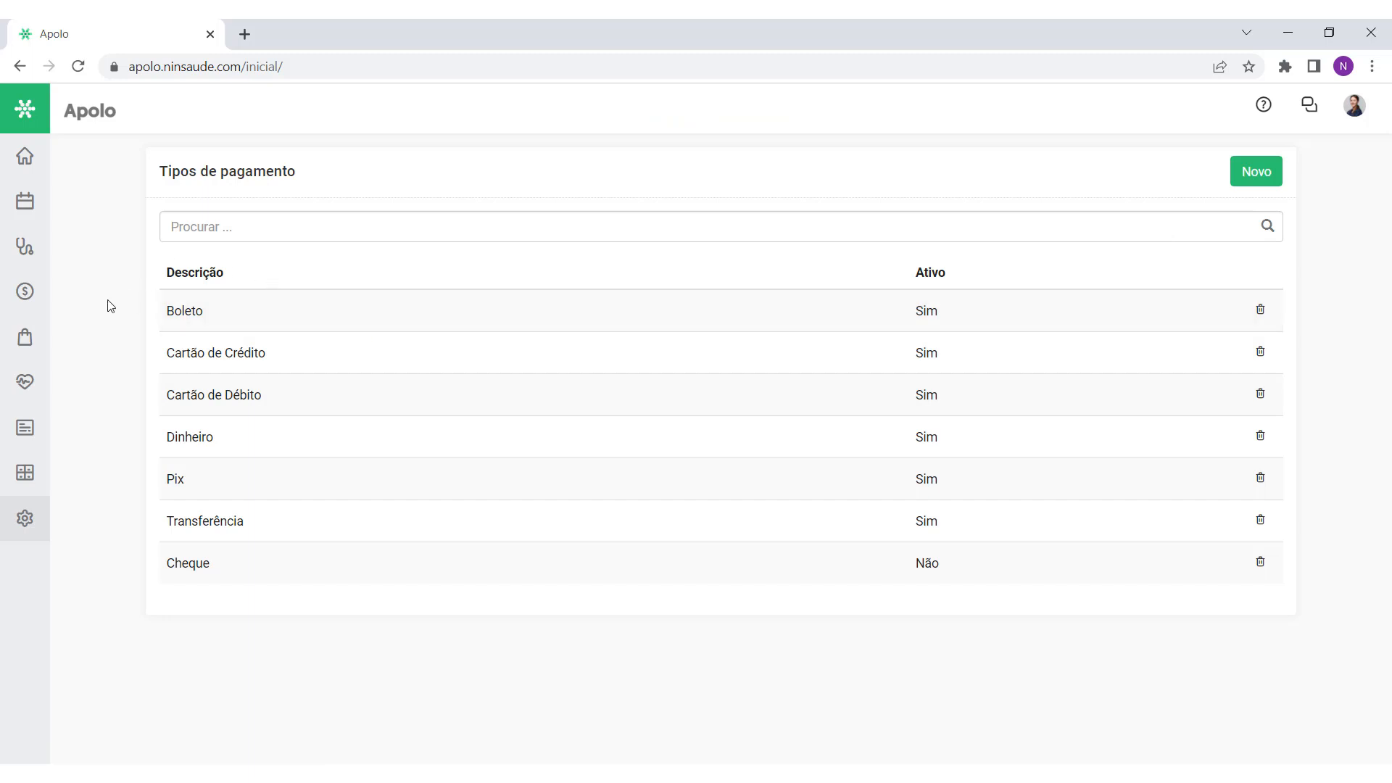
Step: Open Configurações > Categorias financeiras to view the receipt and payment categories
{"action": "left_click", "coordinate": [44, 156]}
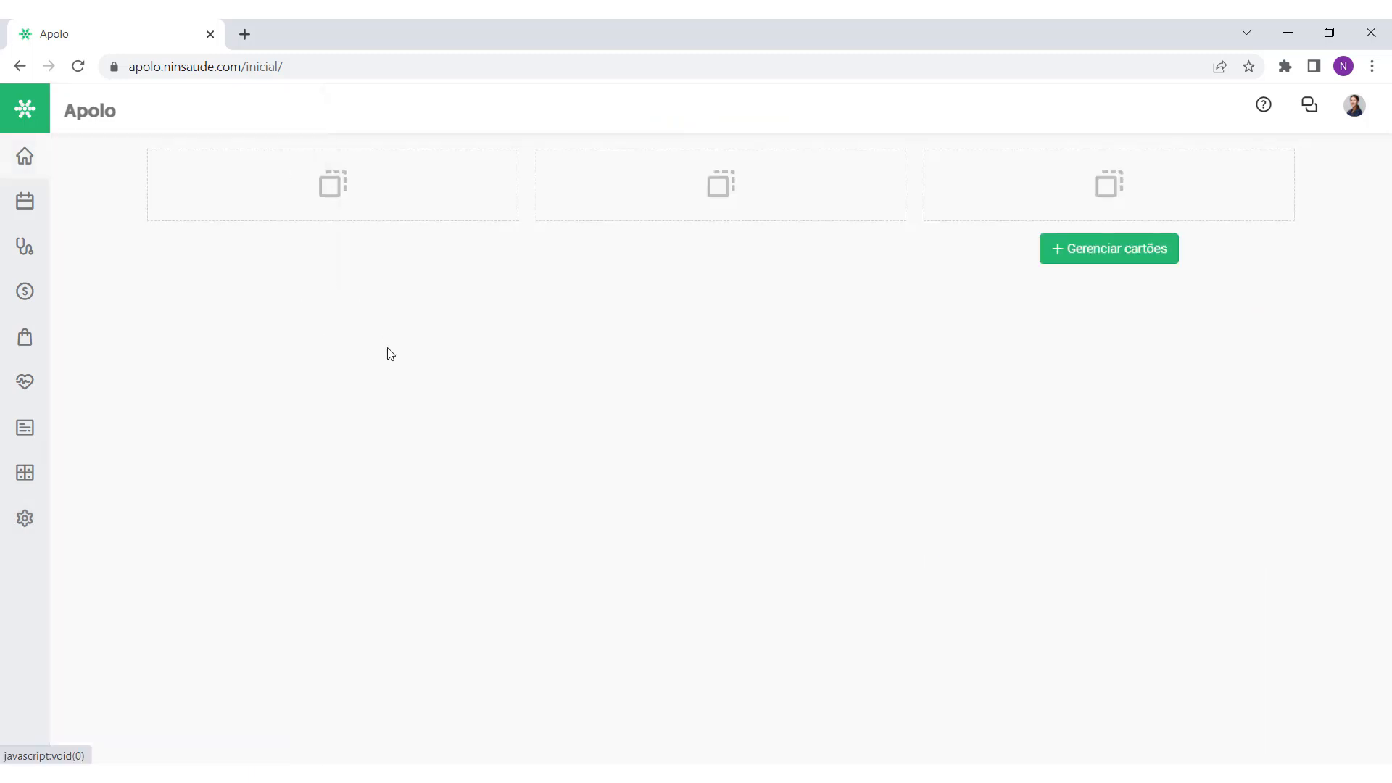
{"action": "left_click", "coordinate": [25, 517]}
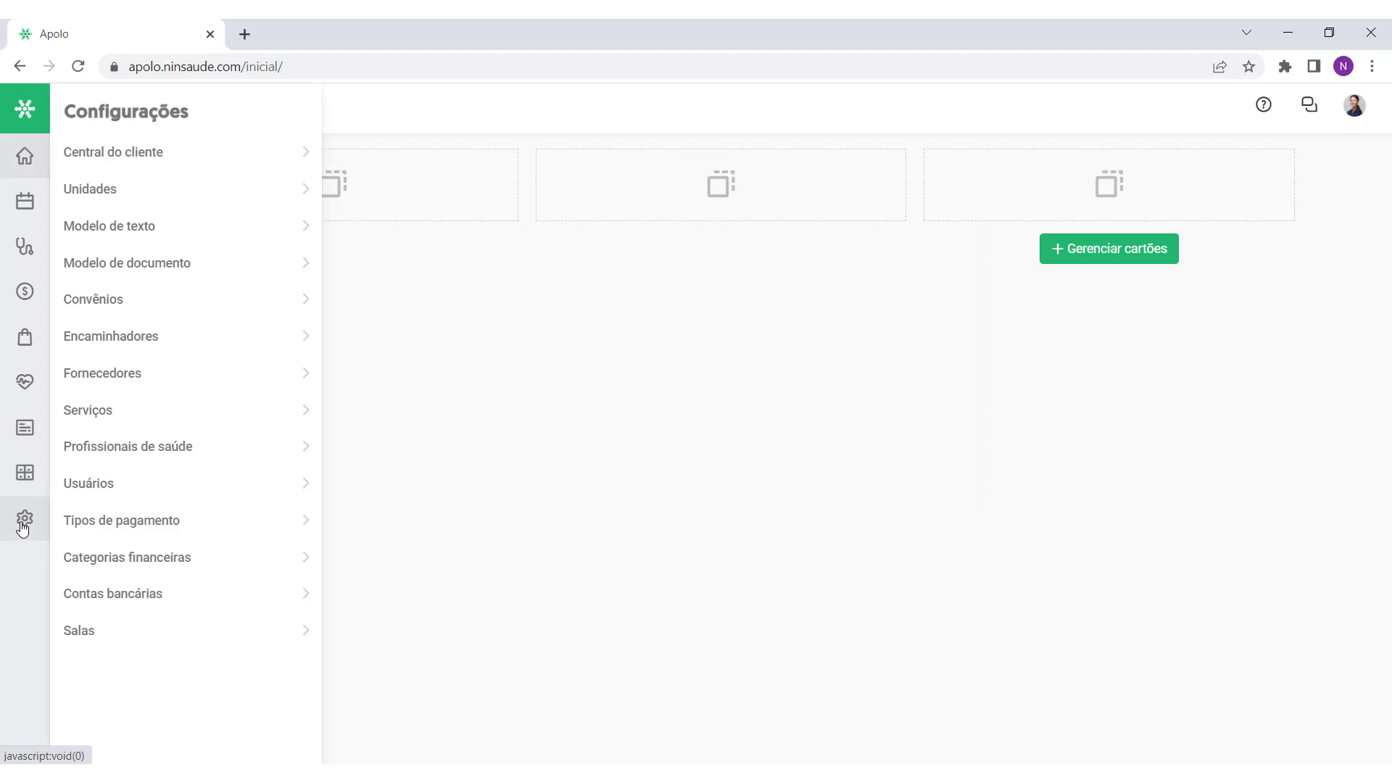
{"action": "left_click", "coordinate": [134, 562]}
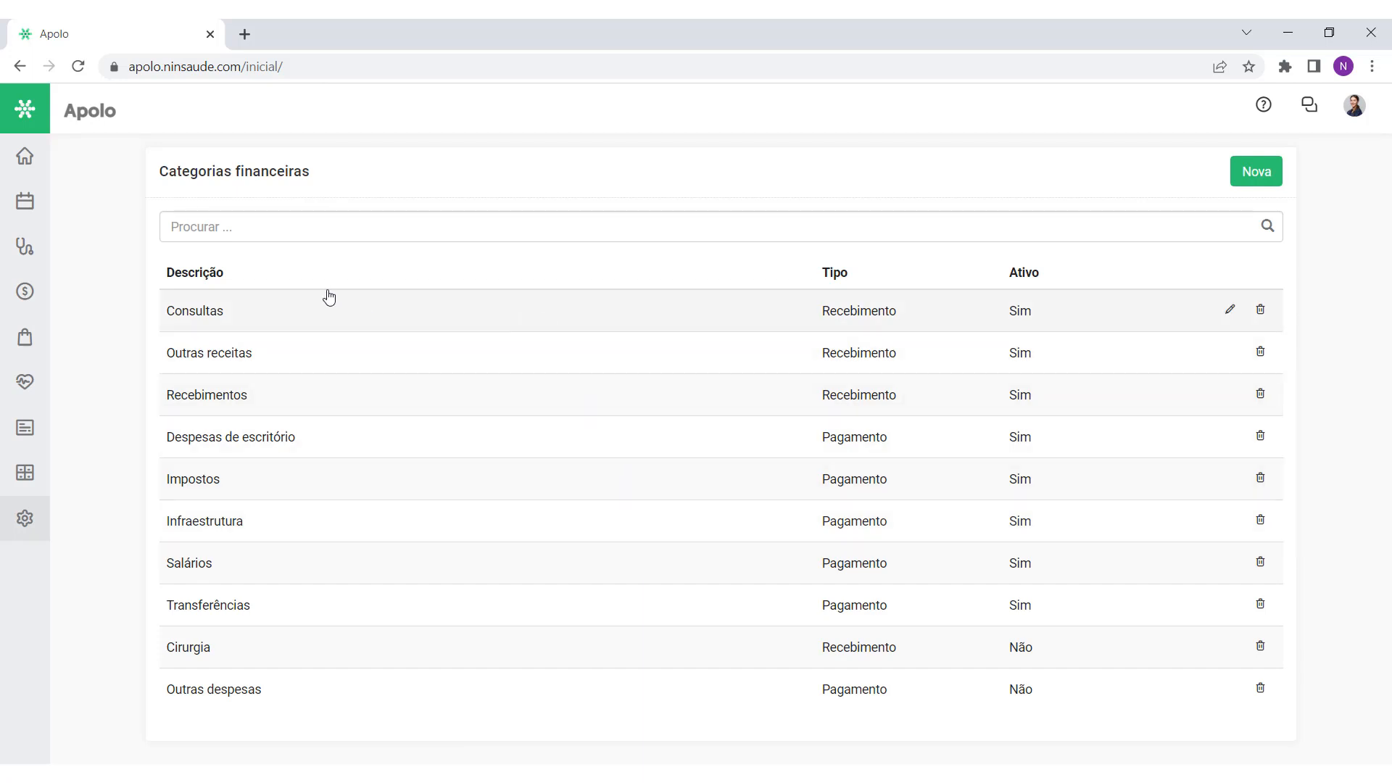
{"action": "left_click", "coordinate": [25, 291]}
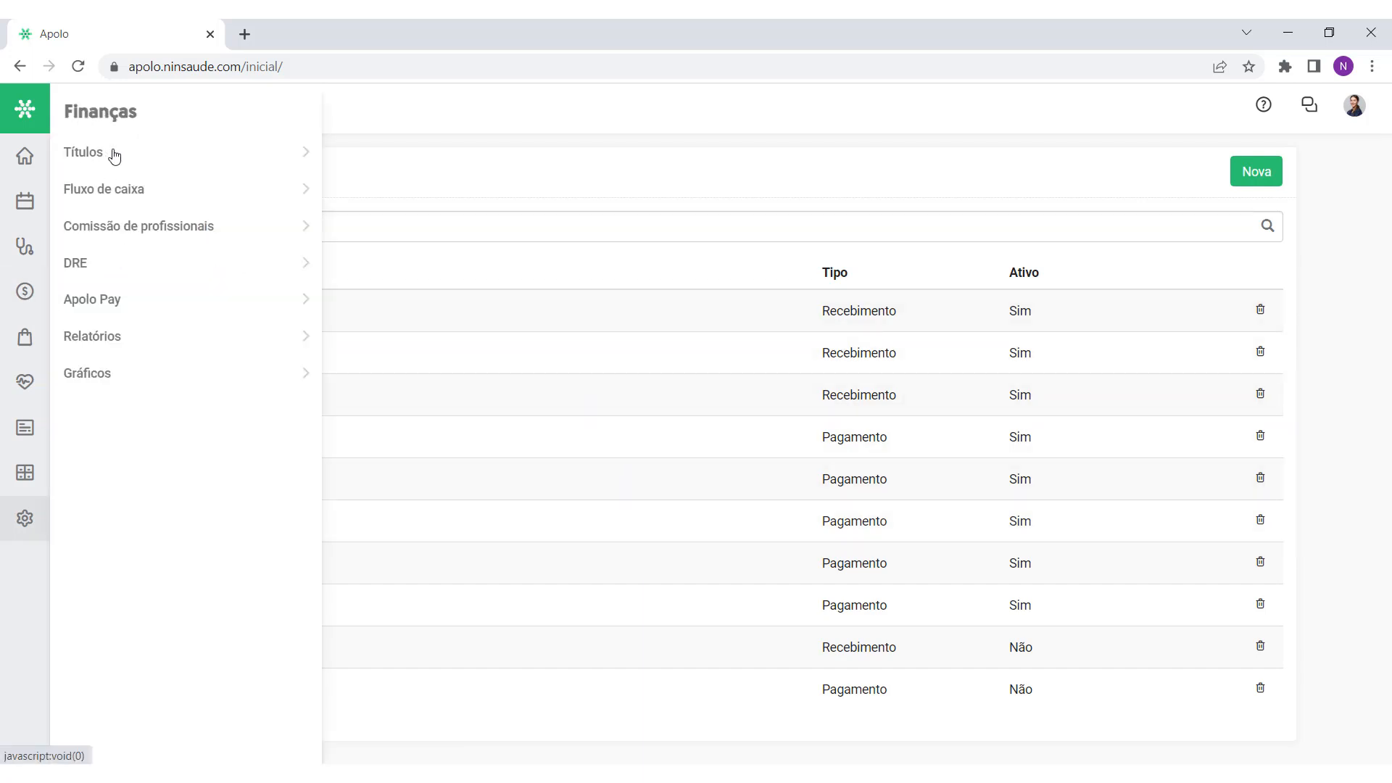
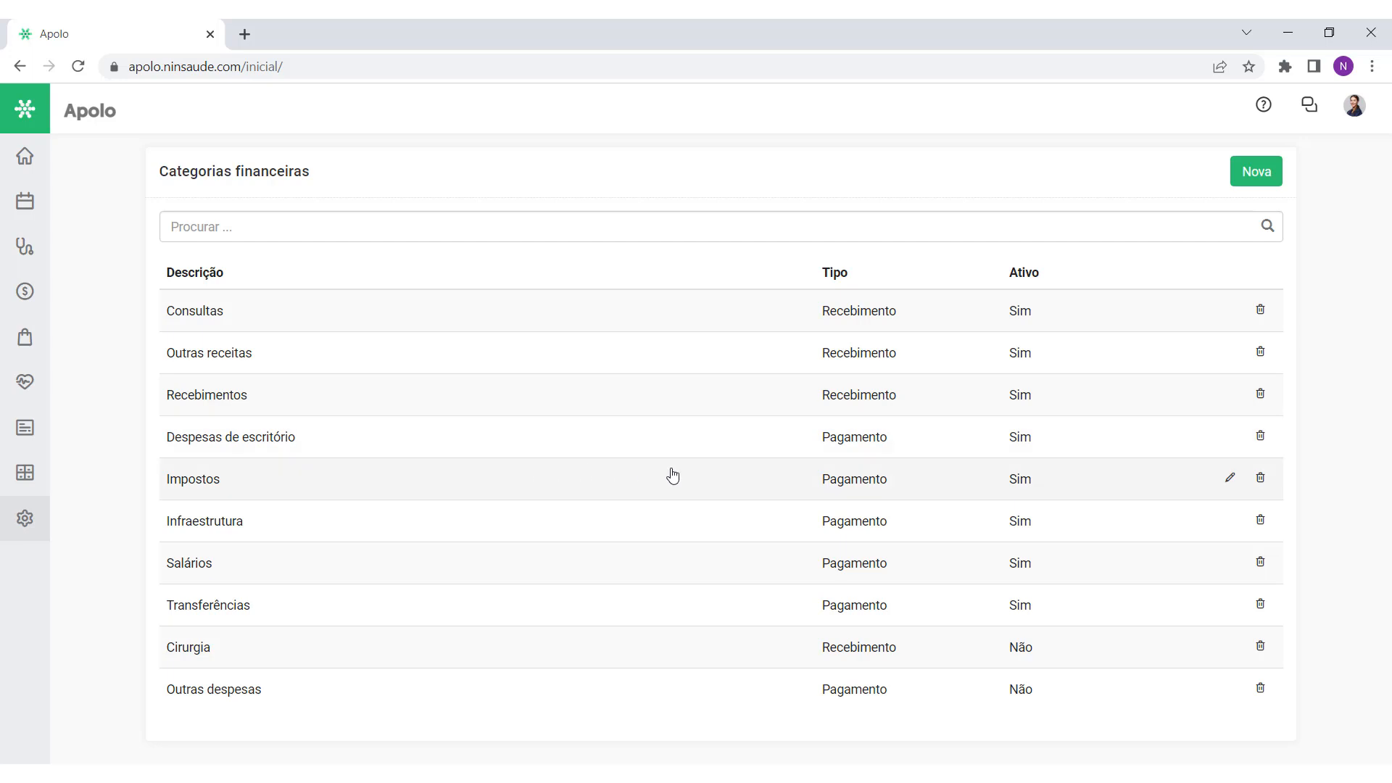
Step: Create the payment-type financial category 'Despesas fixas' and save it
{"action": "left_click", "coordinate": [1260, 177]}
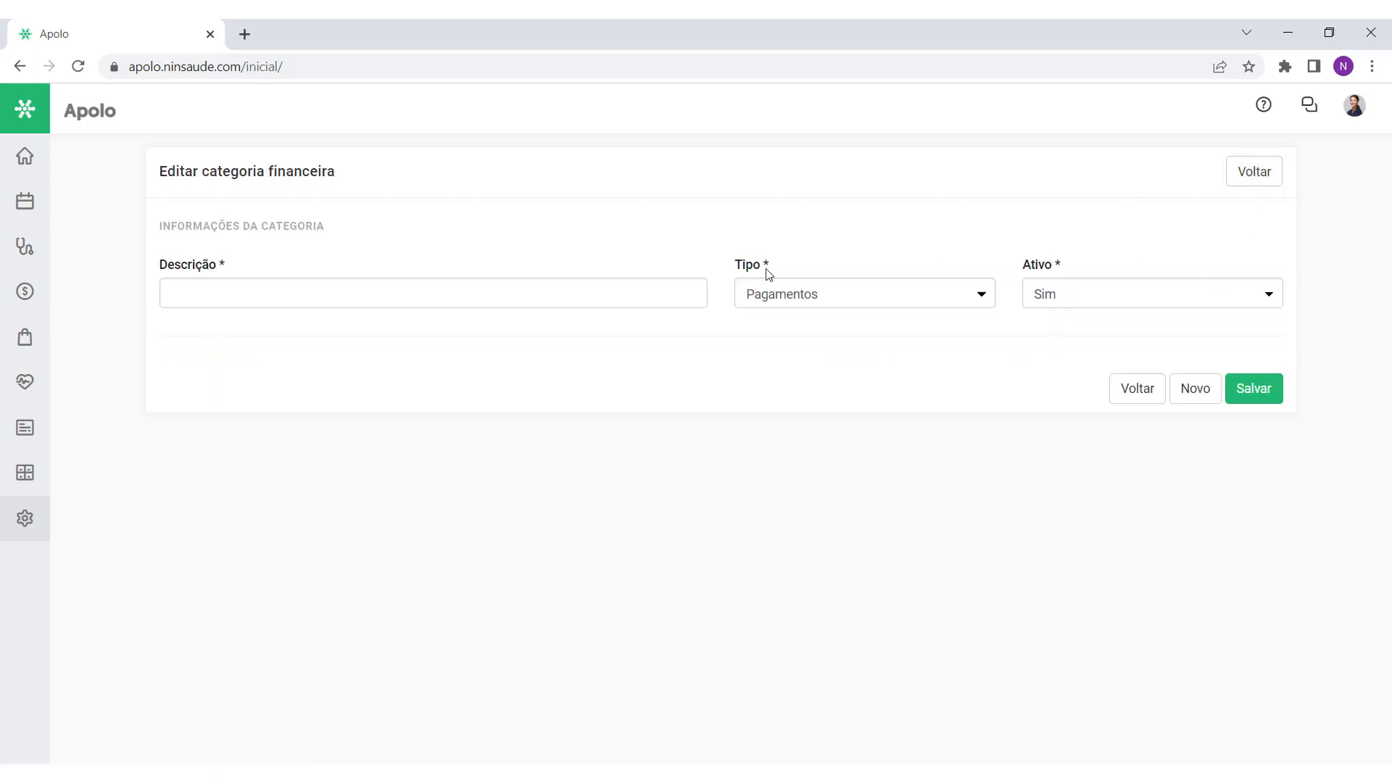
{"action": "left_click", "coordinate": [332, 295]}
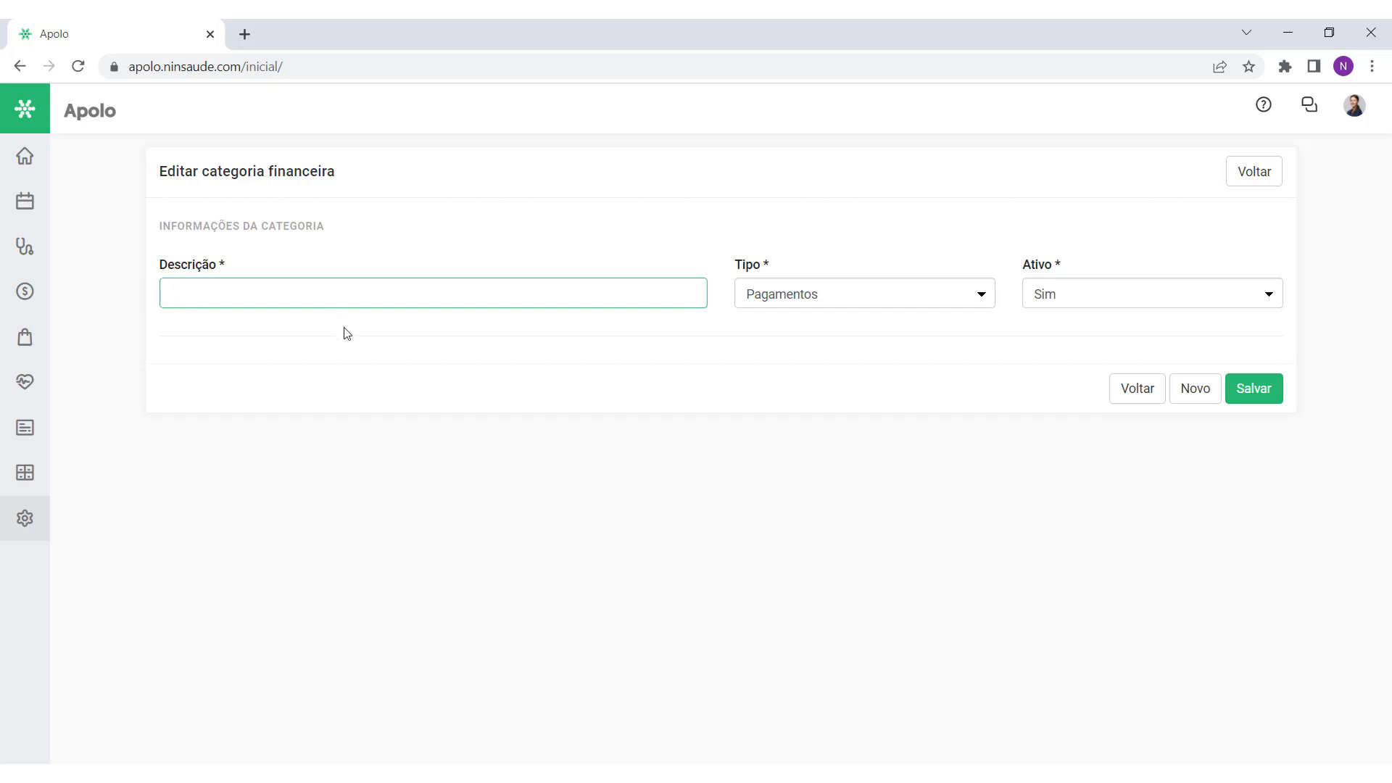
{"action": "type", "text": "Despesas fixas"}
{"action": "left_click", "coordinate": [825, 301]}
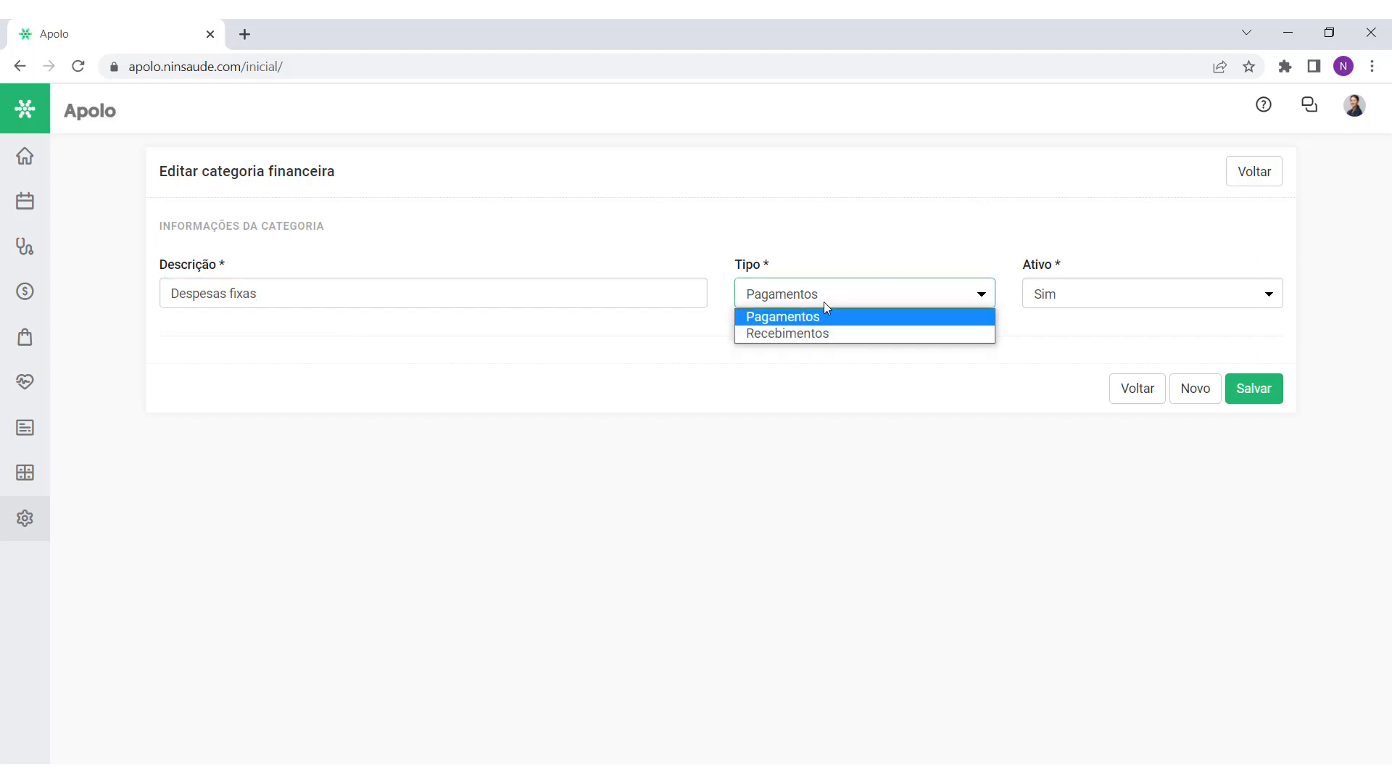
{"action": "left_click", "coordinate": [856, 321]}
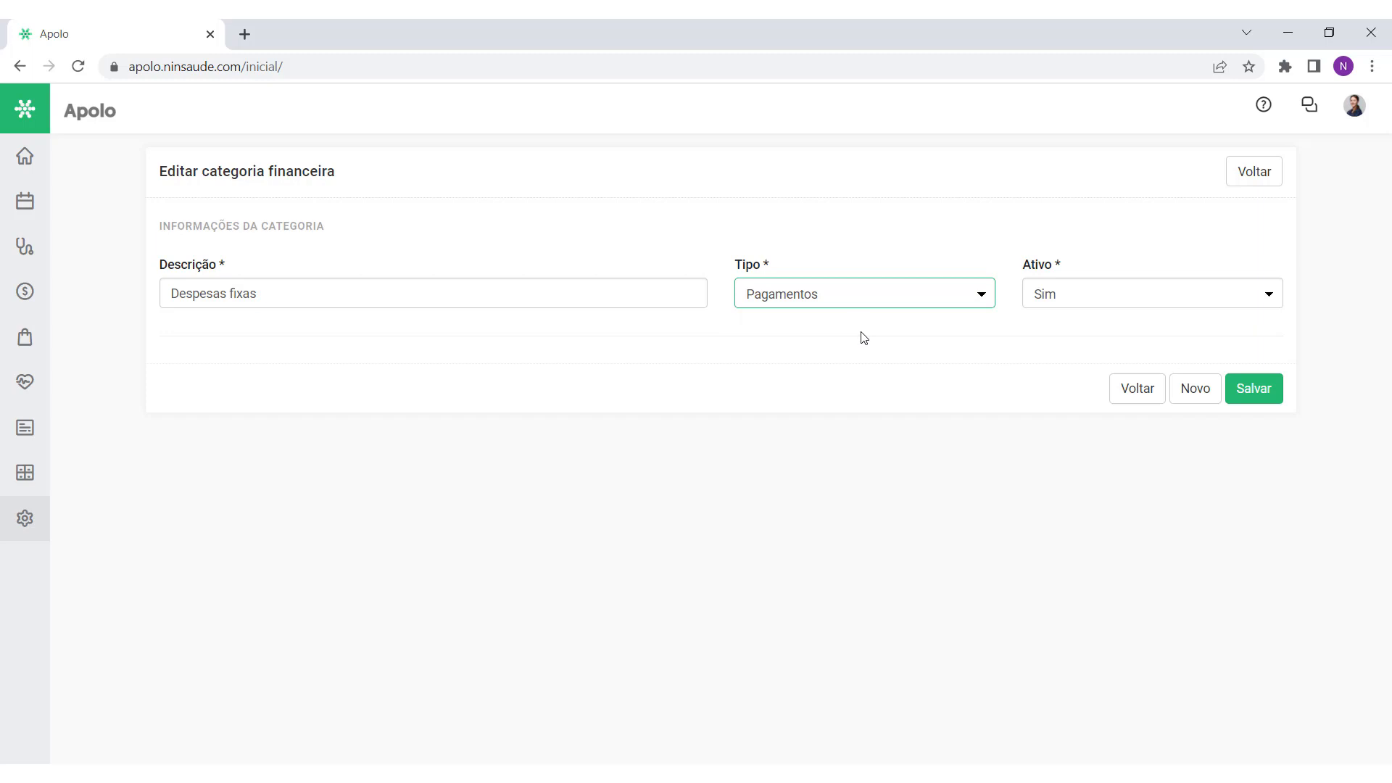
{"action": "left_click", "coordinate": [863, 338]}
{"action": "left_click", "coordinate": [1253, 388]}
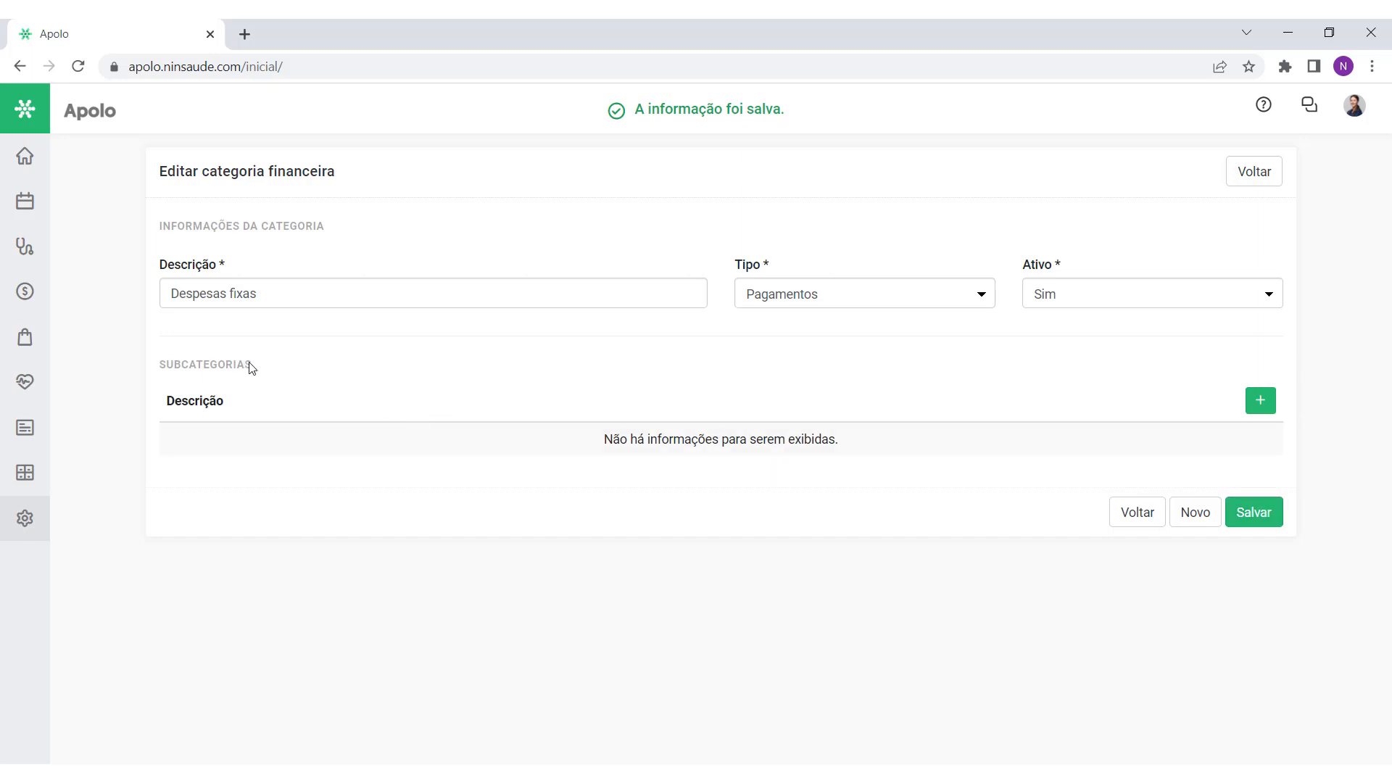
{"action": "left_click_drag", "start_coordinate": [258, 366], "coordinate": [172, 359]}
{"action": "left_click", "coordinate": [317, 376]}
Step: Add the subcategory 'Salários' to Despesas fixas and save the category
{"action": "left_click", "coordinate": [1259, 402]}
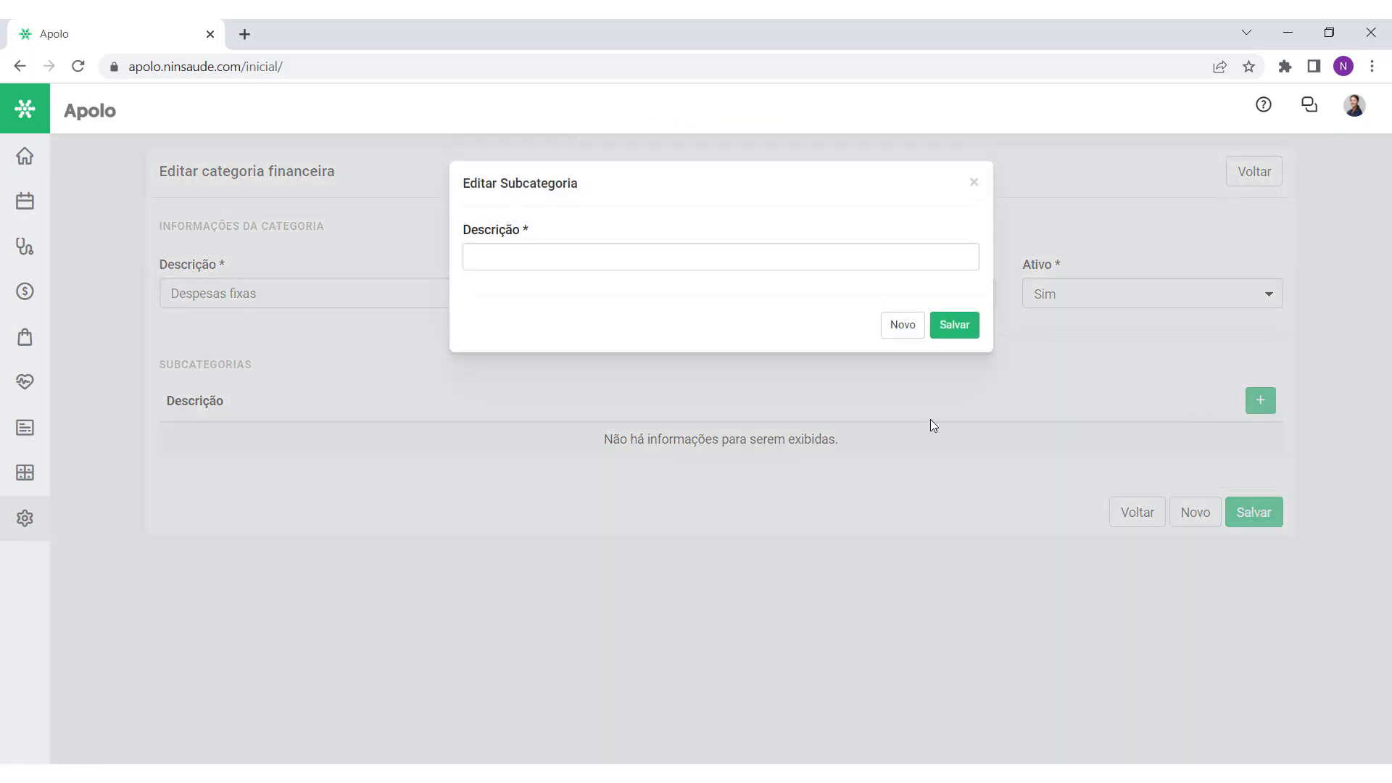
{"action": "left_click", "coordinate": [602, 261]}
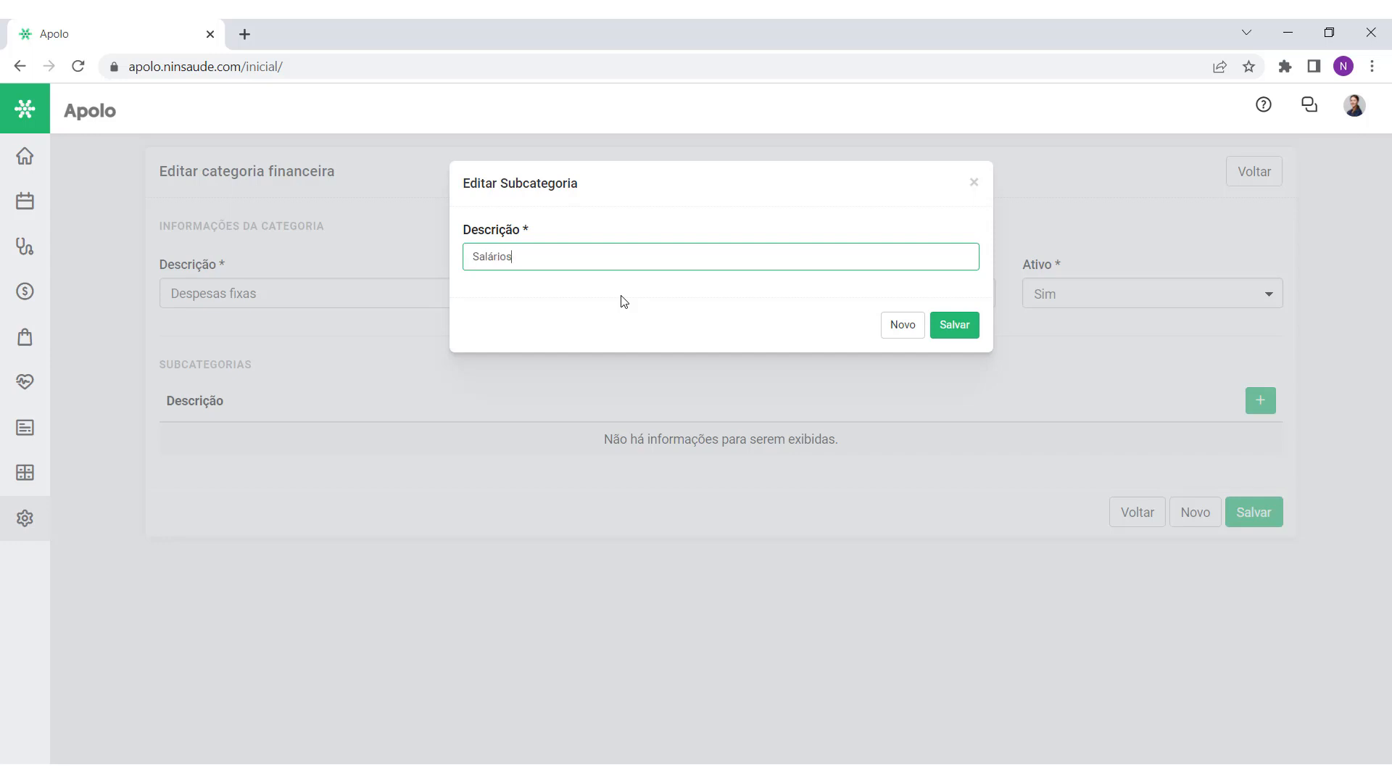
{"action": "left_click", "coordinate": [955, 324]}
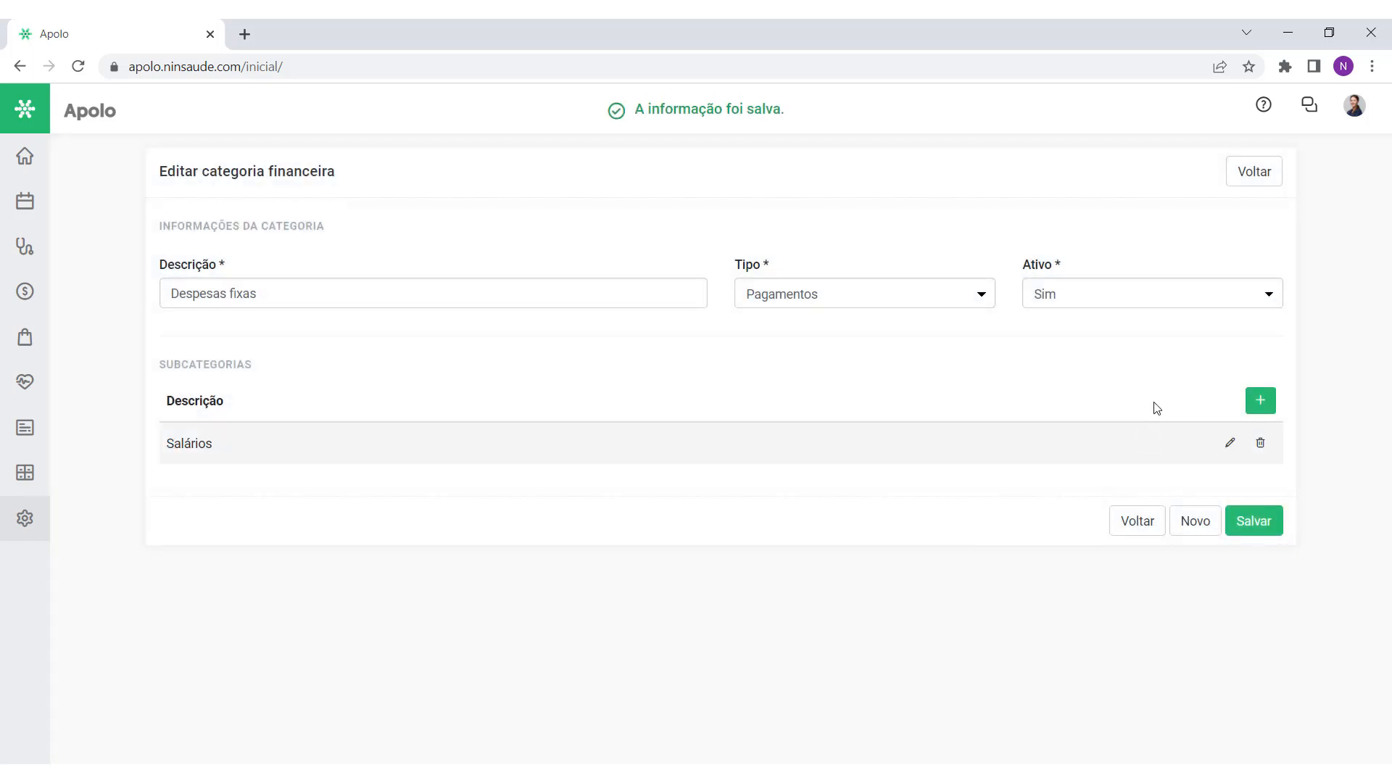
{"action": "left_click", "coordinate": [1260, 400]}
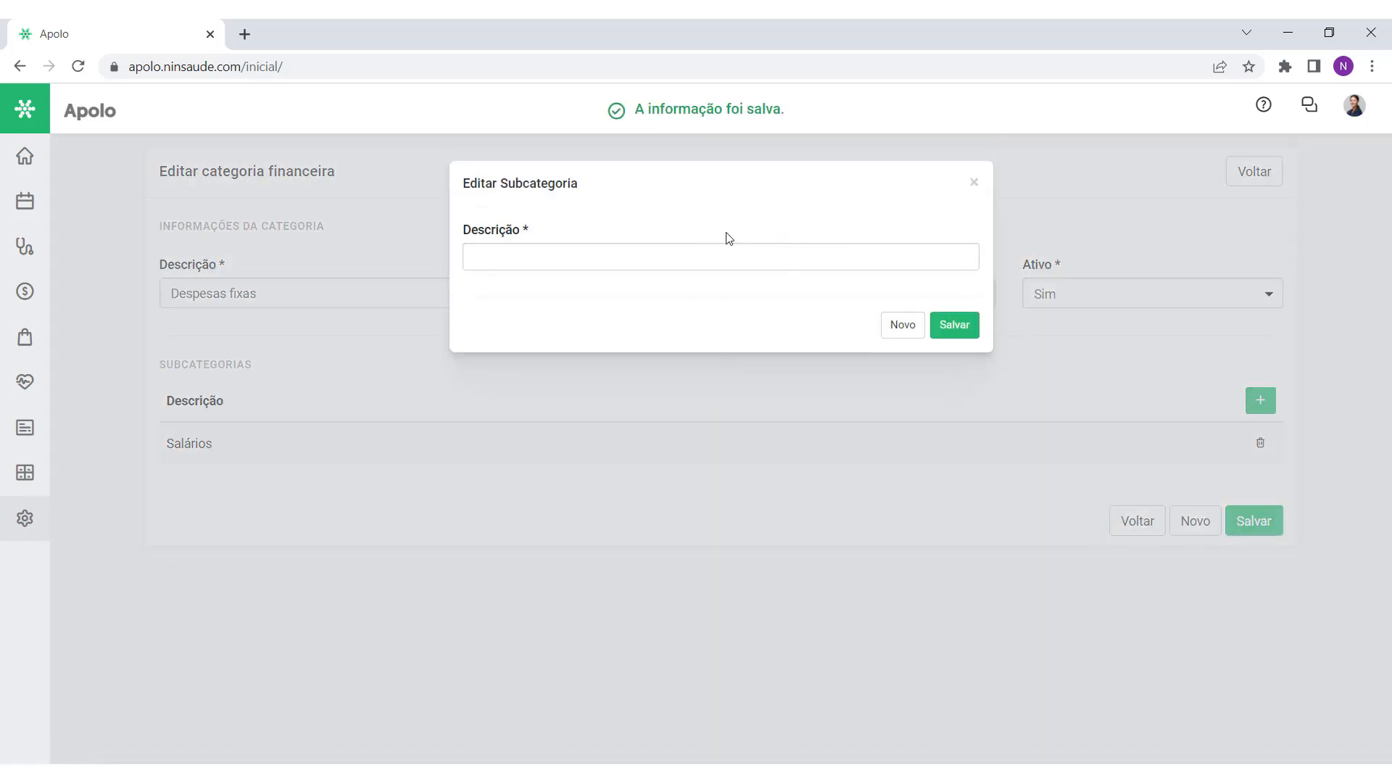
{"action": "left_click", "coordinate": [973, 182]}
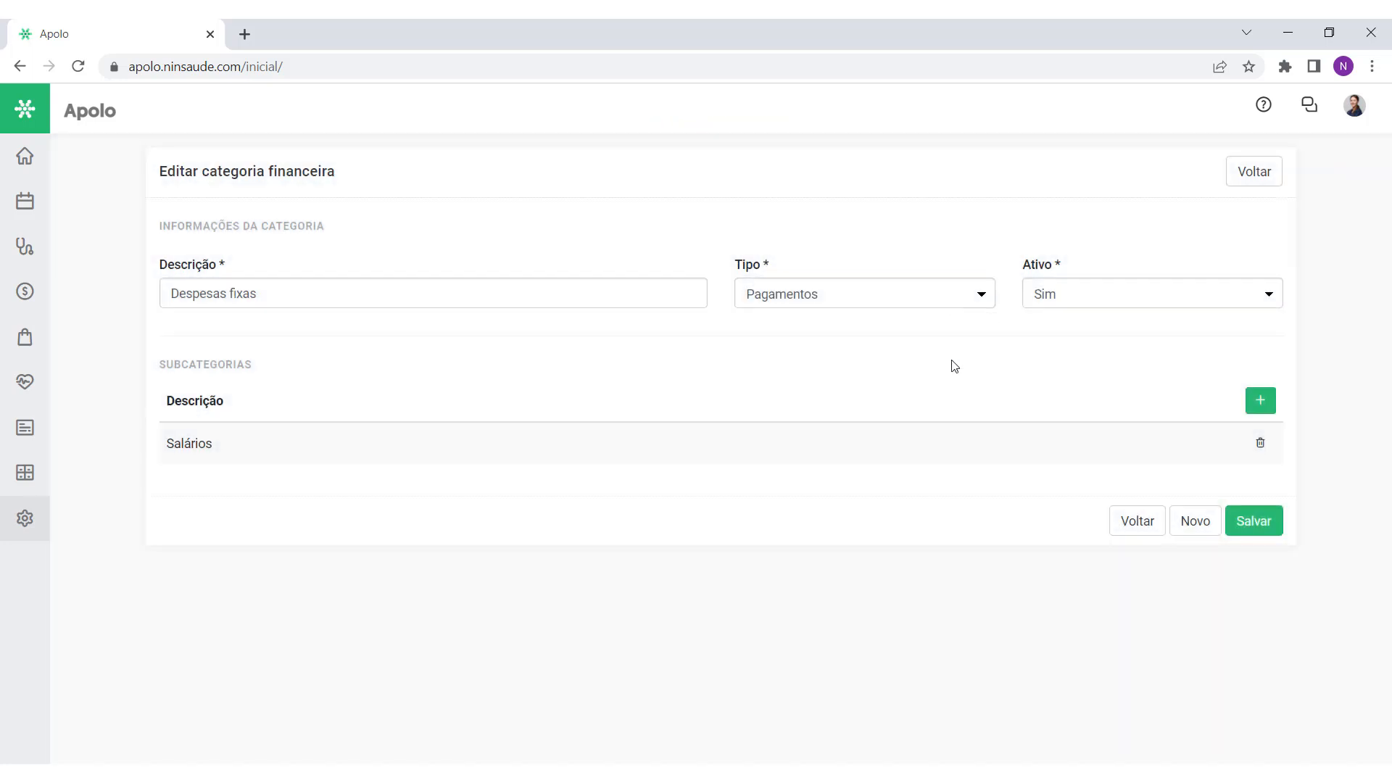
{"action": "left_click", "coordinate": [1254, 521]}
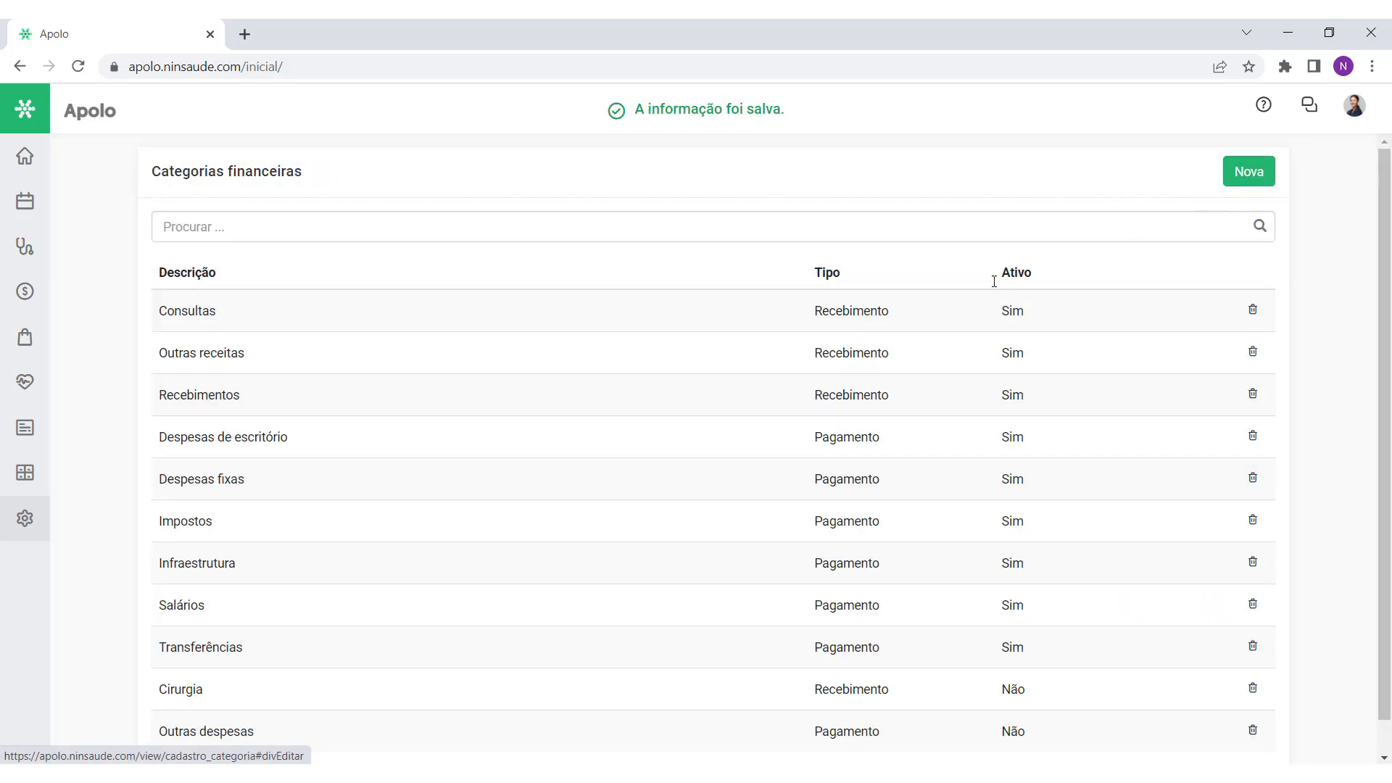
{"action": "left_click", "coordinate": [38, 290]}
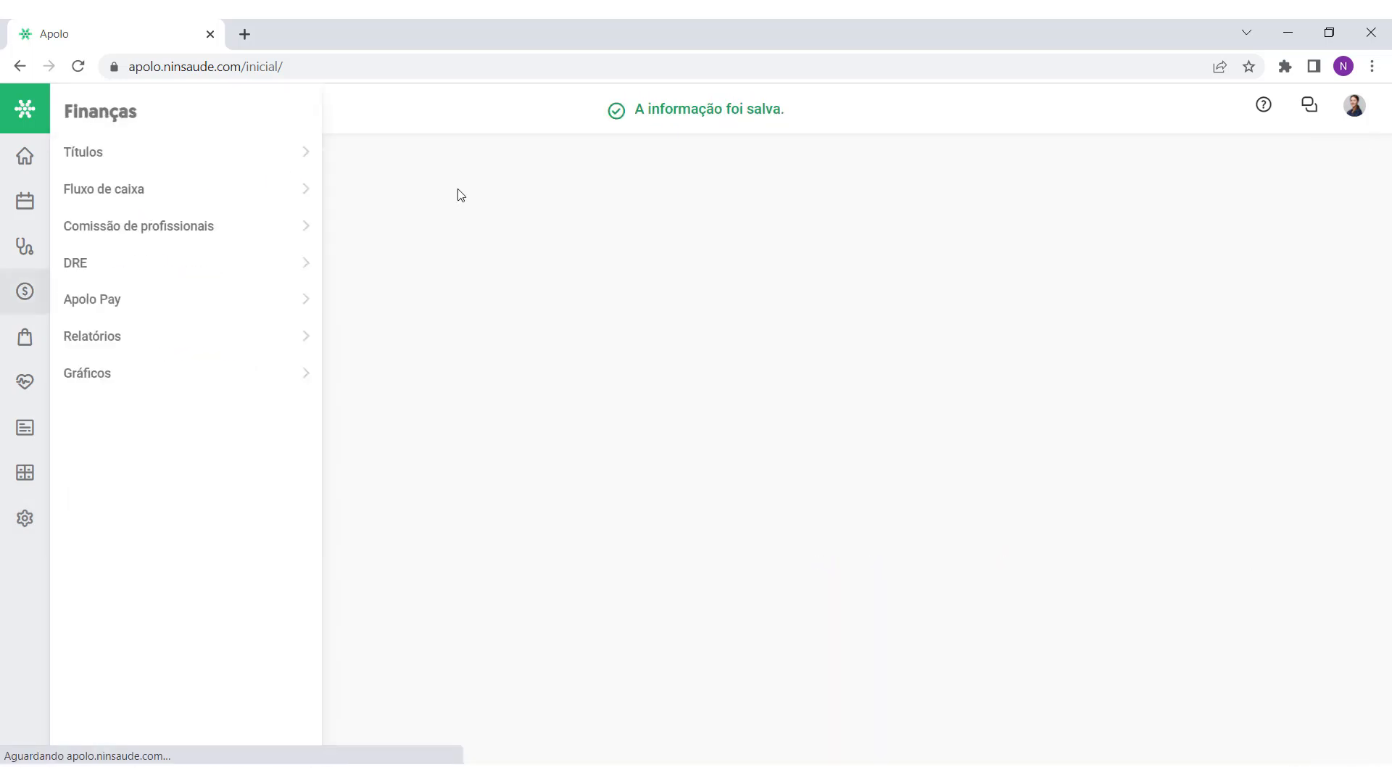
Step: Check a new payment's Categoria list, then return home via Categorias financeiras
{"action": "left_click", "coordinate": [290, 181]}
{"action": "left_click", "coordinate": [1231, 180]}
{"action": "left_click", "coordinate": [1259, 258]}
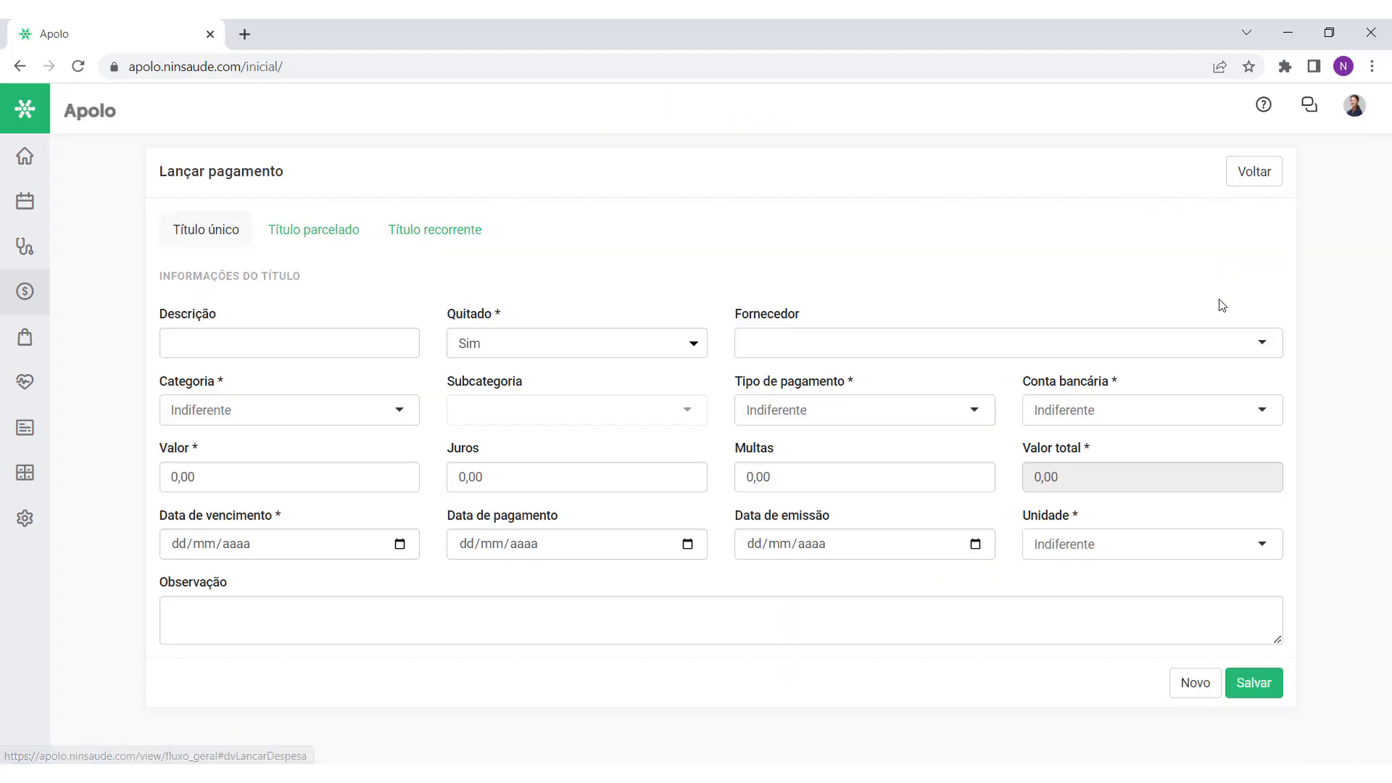
{"action": "left_click", "coordinate": [312, 412]}
{"action": "left_click", "coordinate": [320, 408]}
{"action": "left_click", "coordinate": [536, 414]}
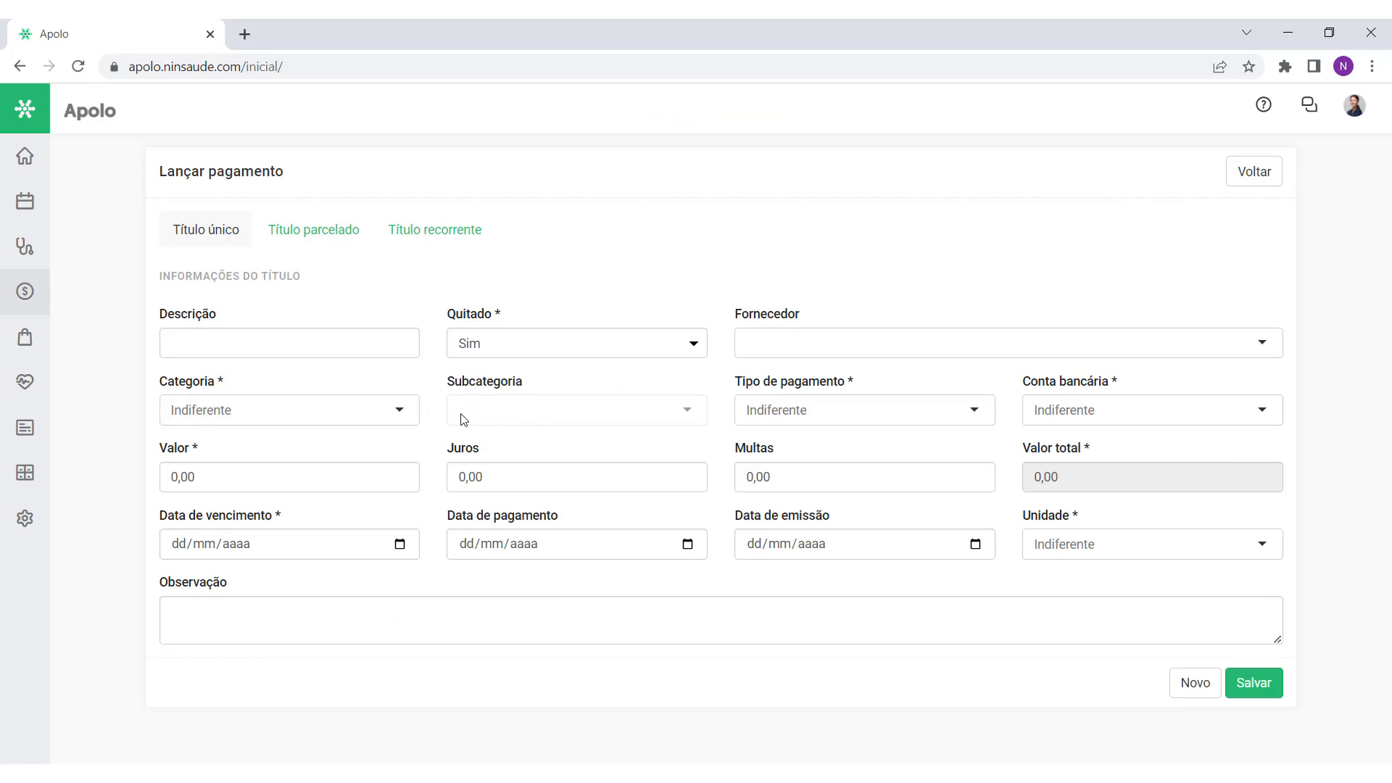
{"action": "left_click", "coordinate": [25, 519]}
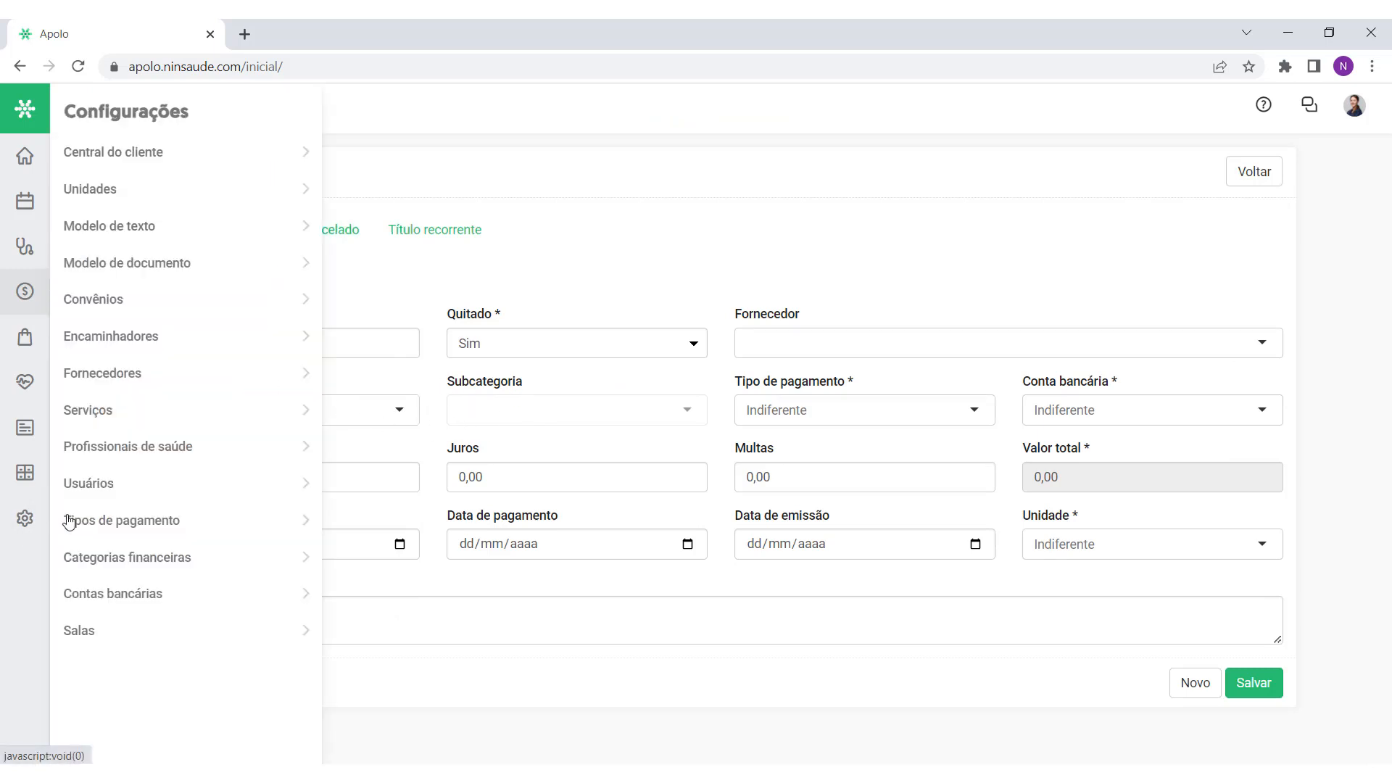
{"action": "left_click", "coordinate": [139, 556]}
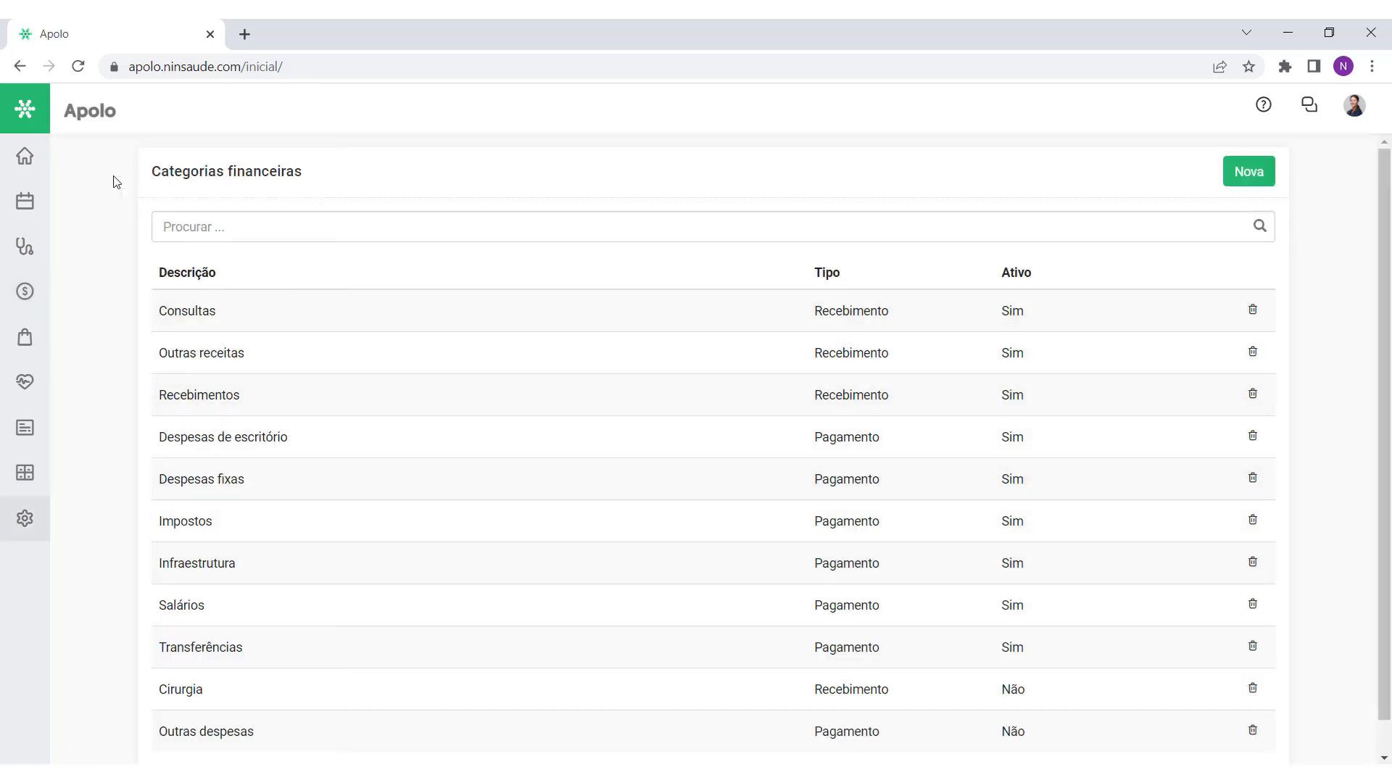
{"action": "left_click", "coordinate": [27, 166]}
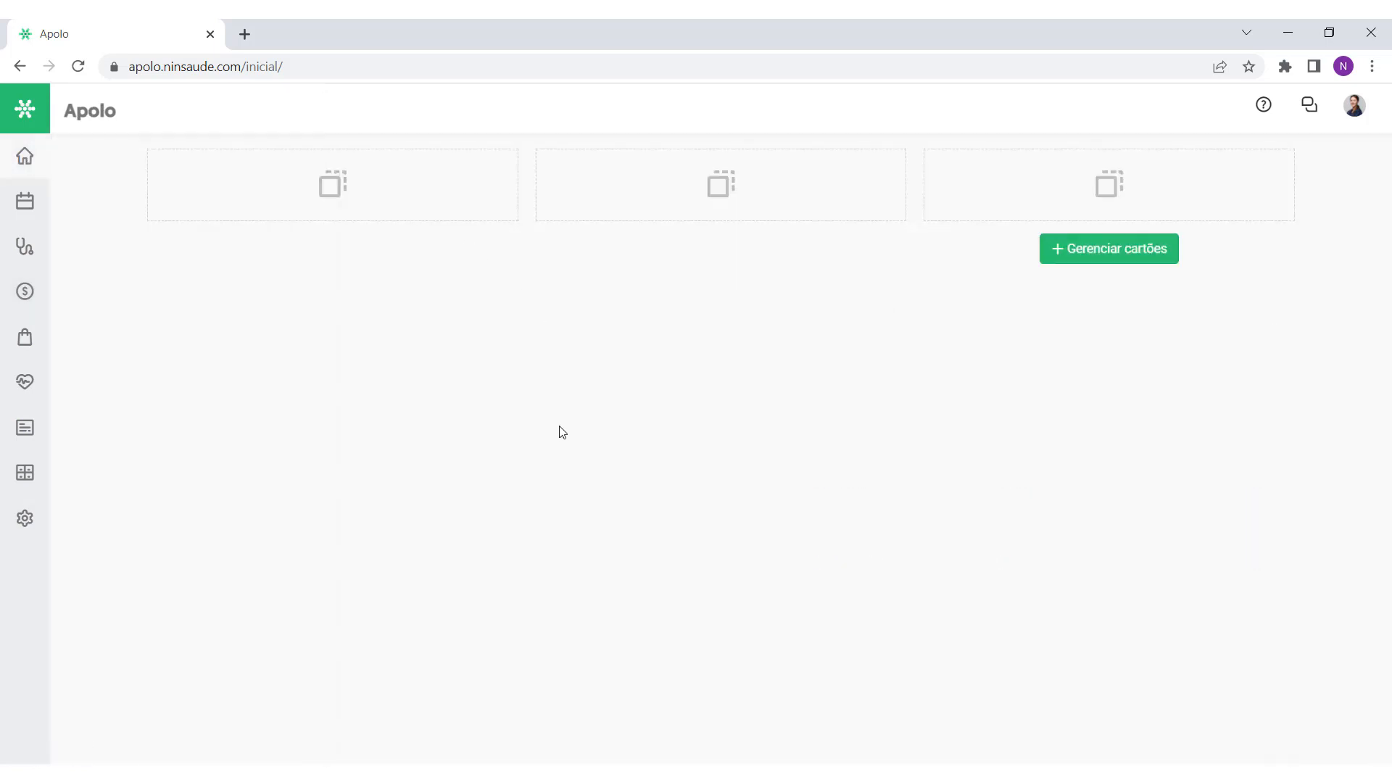
Step: Review the bank accounts list, then check a new receipt's Conta bancária options
{"action": "mouse_move", "coordinate": [30, 528]}
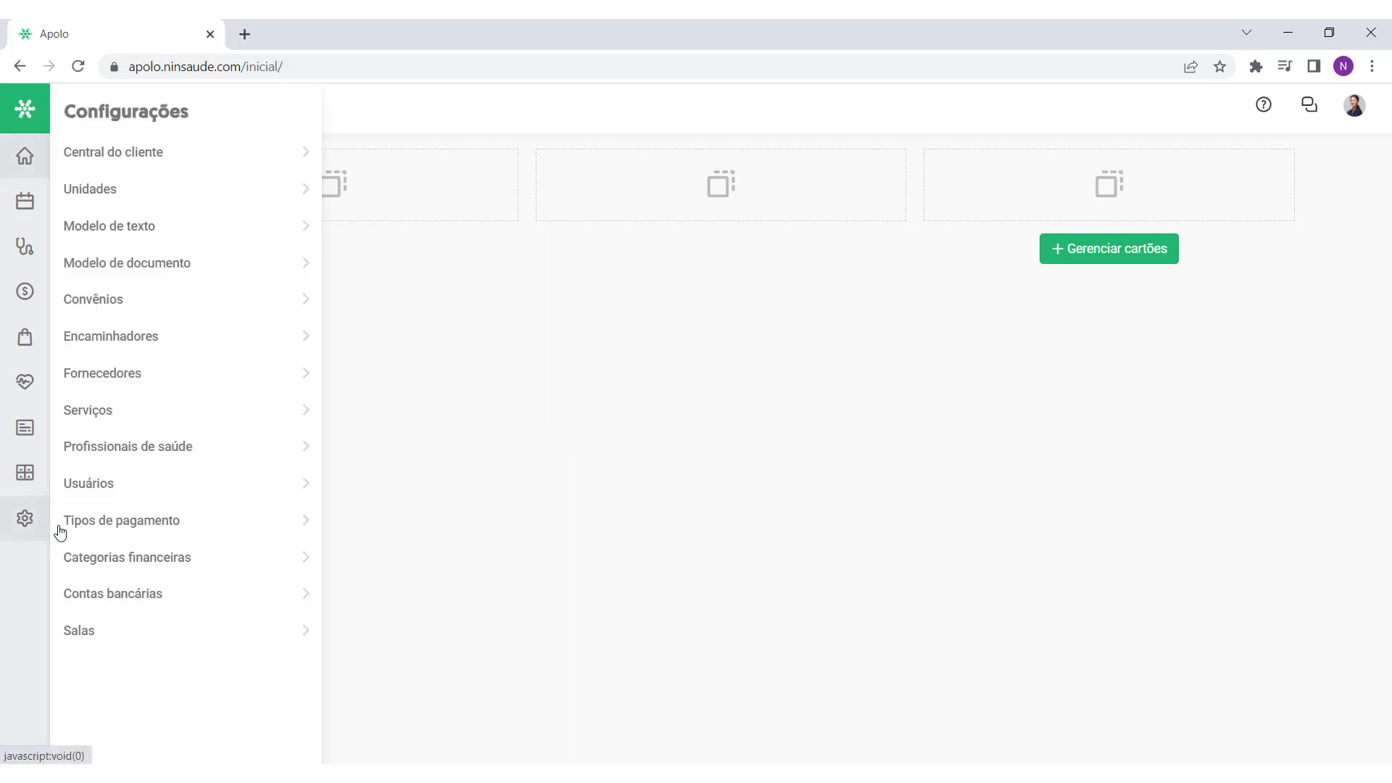
{"action": "left_click", "coordinate": [134, 598]}
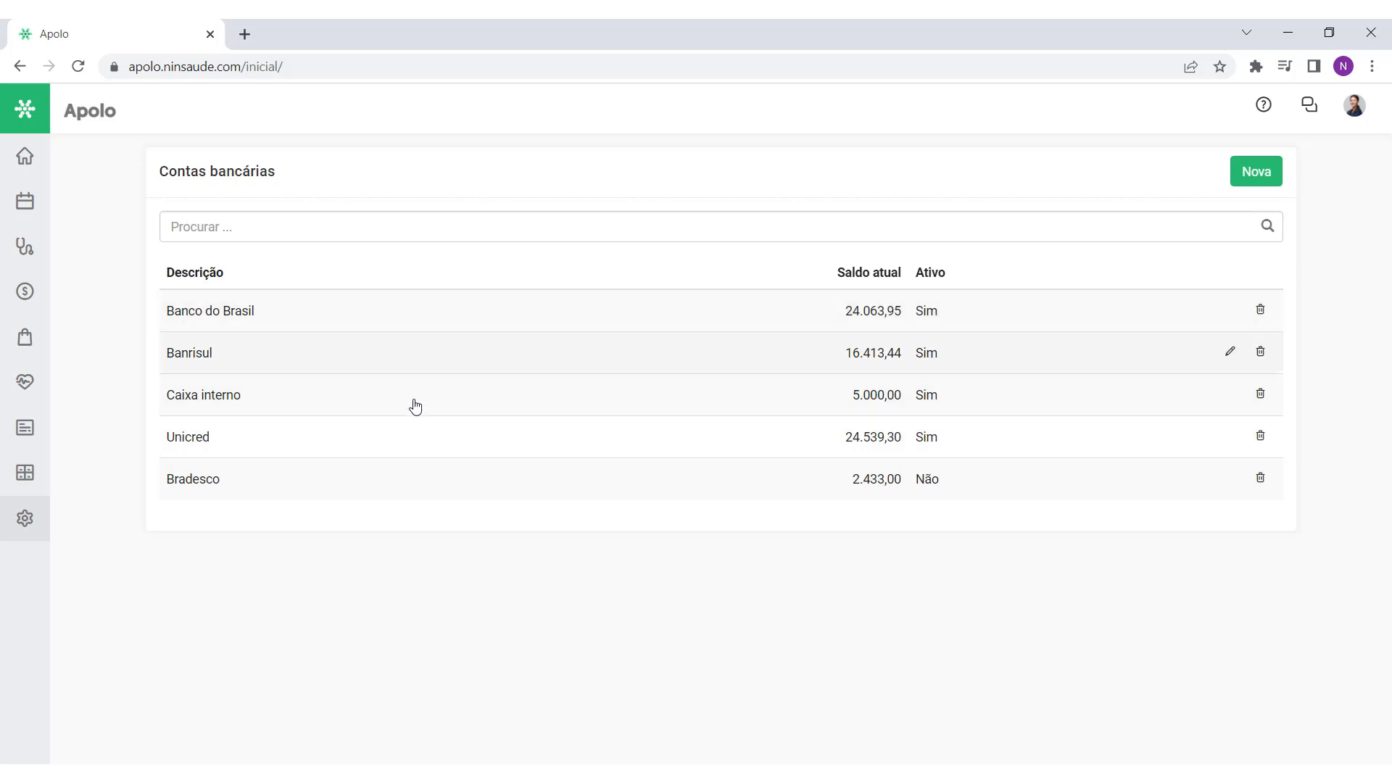
{"action": "left_click", "coordinate": [25, 290]}
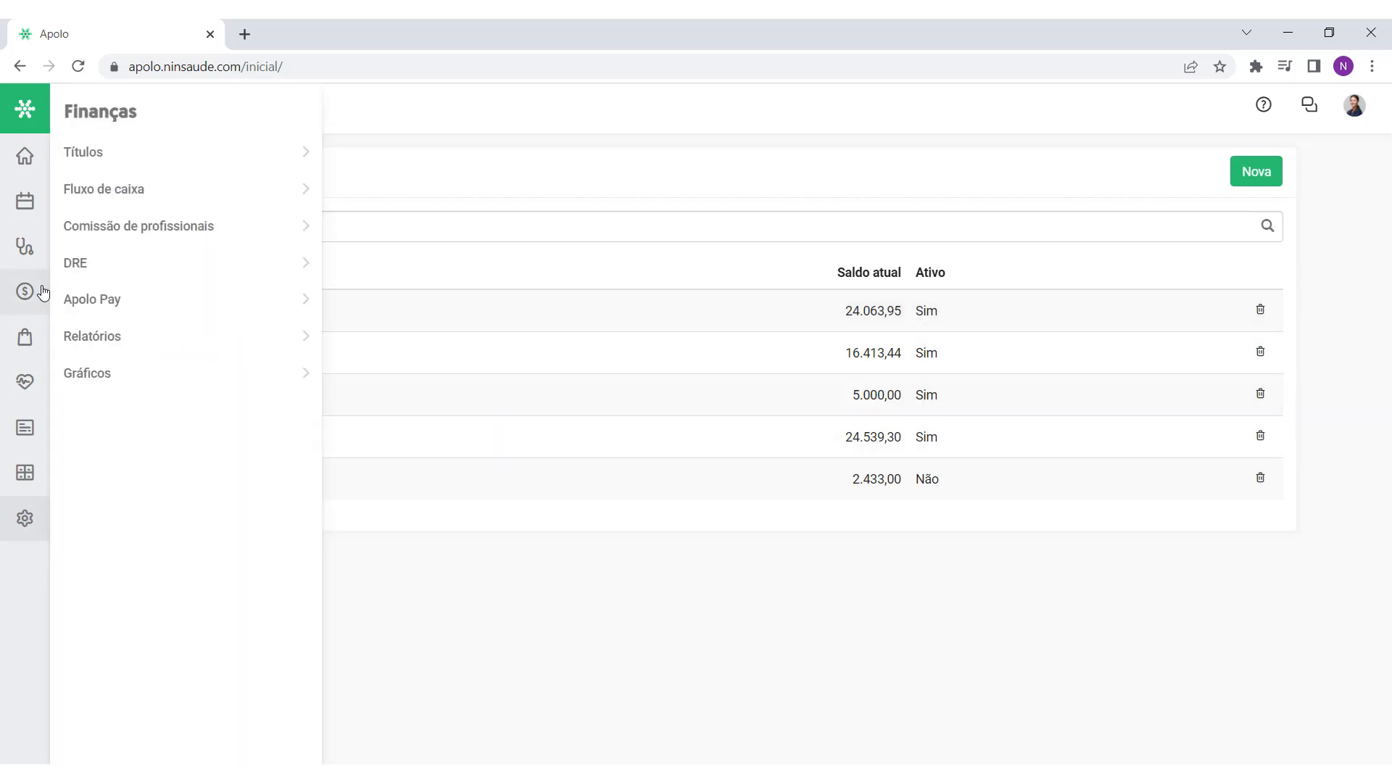
{"action": "left_click", "coordinate": [1242, 172]}
{"action": "left_click", "coordinate": [1235, 212]}
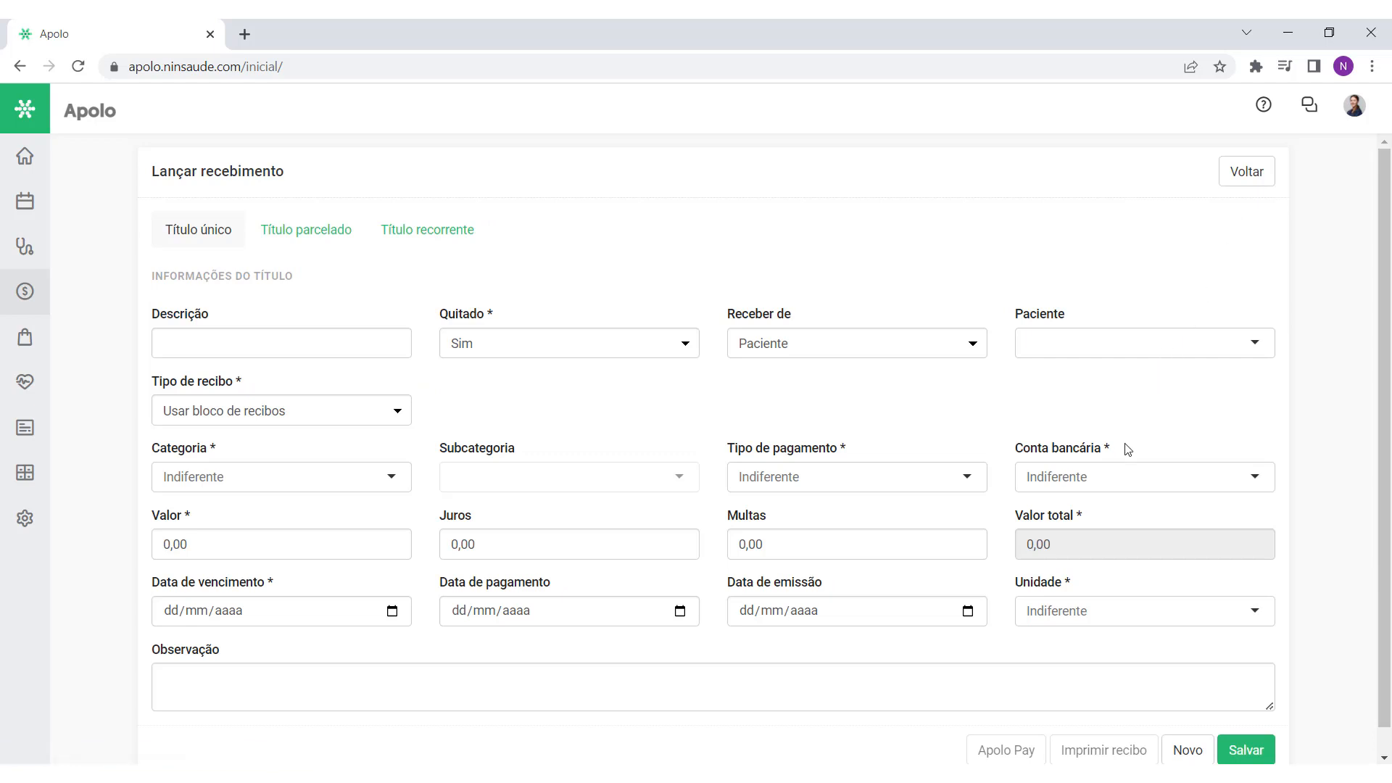
{"action": "left_click_drag", "start_coordinate": [1126, 447], "coordinate": [1007, 460]}
{"action": "left_click", "coordinate": [1091, 478]}
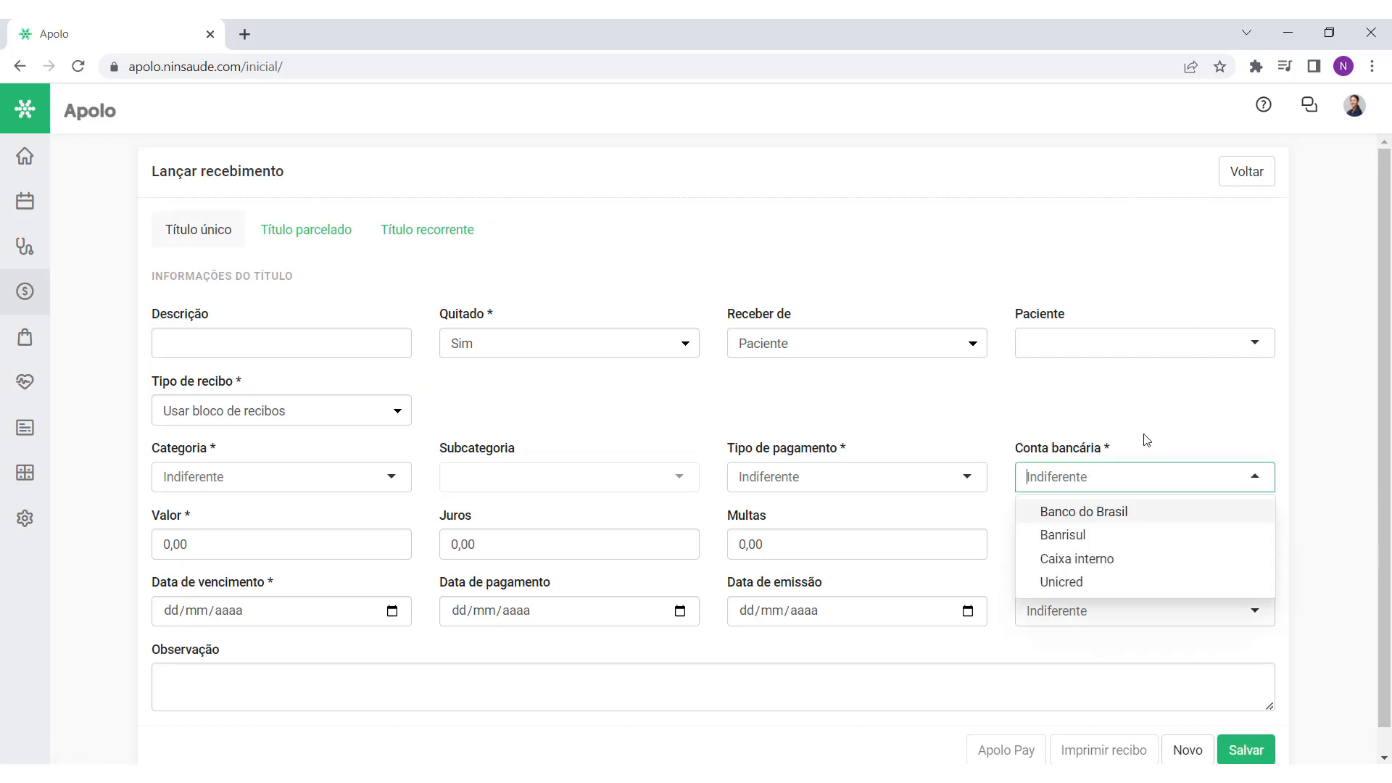
Step: Check a new payment's Conta bancária options, then return to Contas bancárias
{"action": "left_click", "coordinate": [1245, 174]}
{"action": "left_click", "coordinate": [1244, 174]}
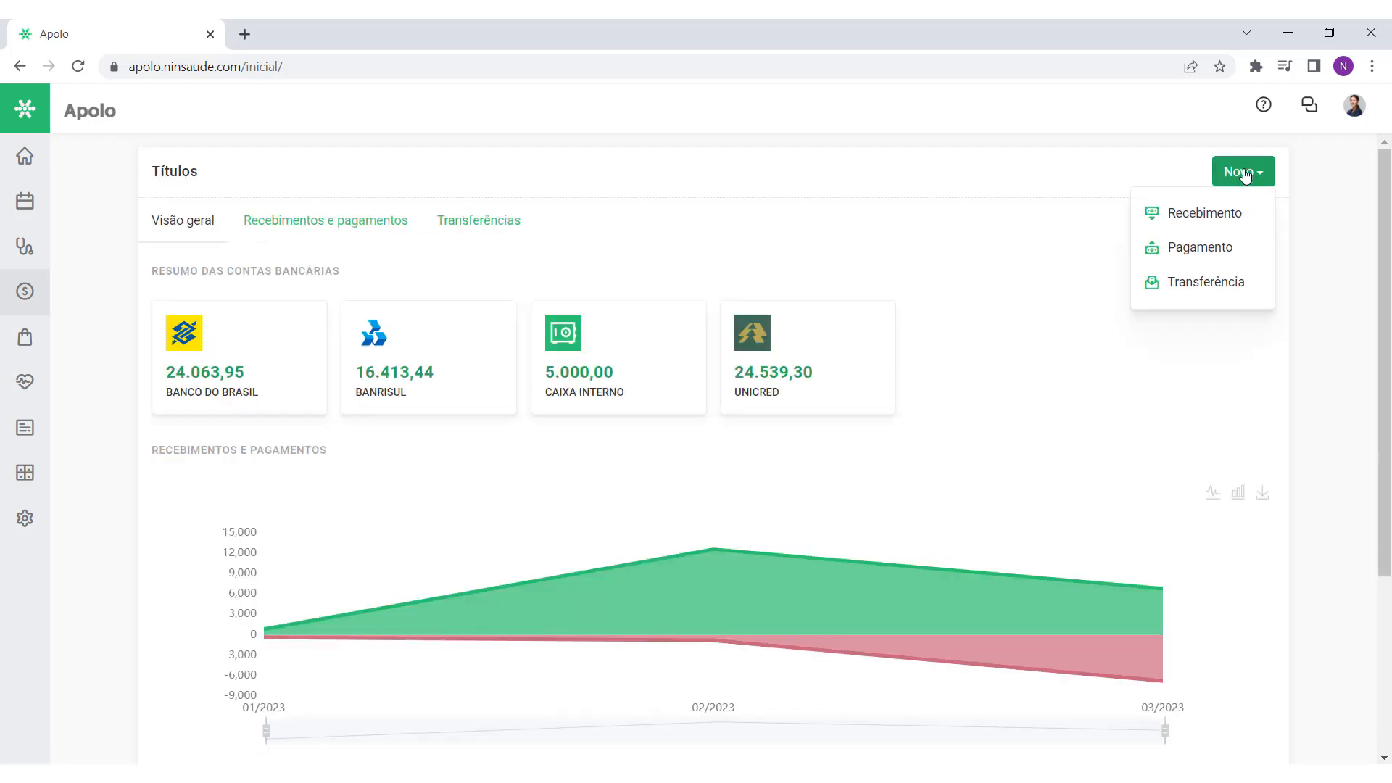
{"action": "left_click", "coordinate": [1234, 243]}
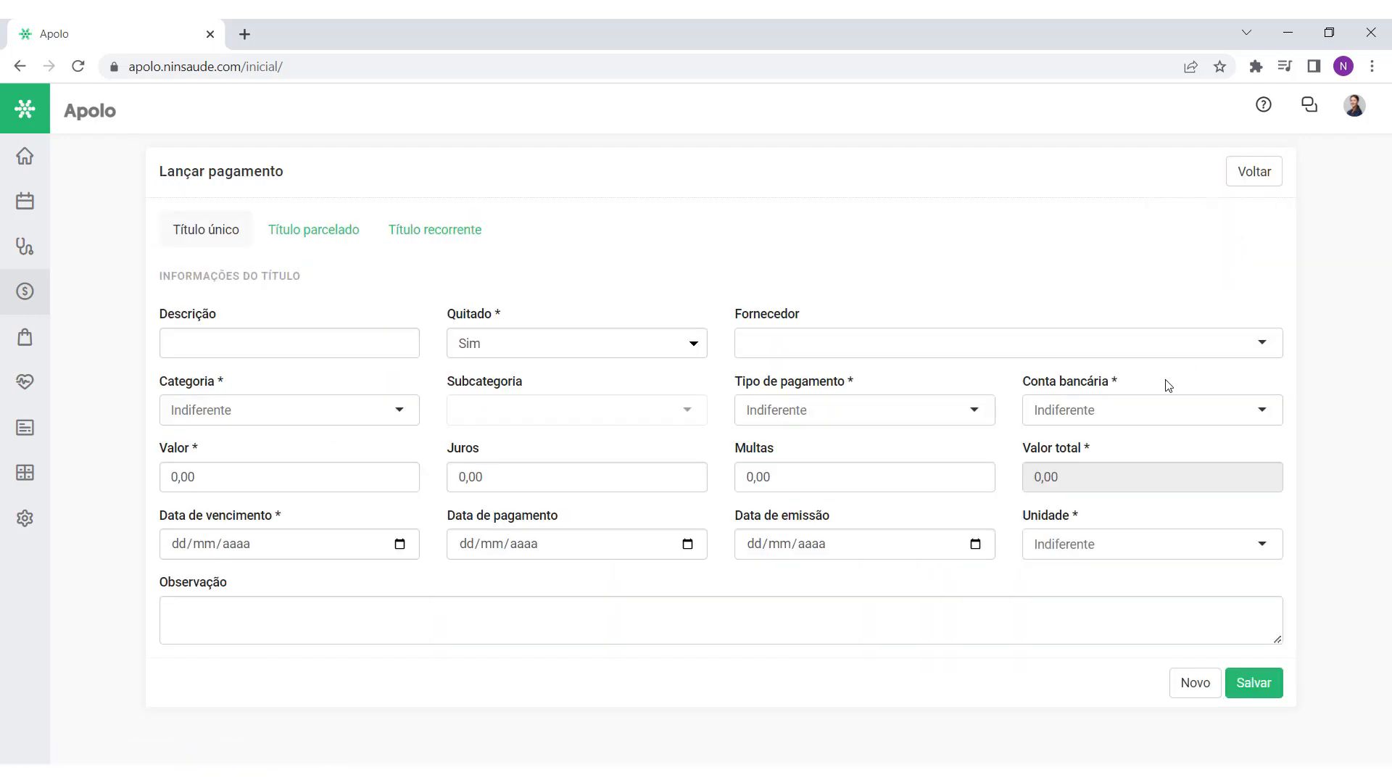
{"action": "left_click_drag", "start_coordinate": [1116, 384], "coordinate": [1023, 388]}
{"action": "left_click", "coordinate": [1146, 388]}
{"action": "left_click", "coordinate": [1141, 411]}
{"action": "left_click", "coordinate": [1145, 384]}
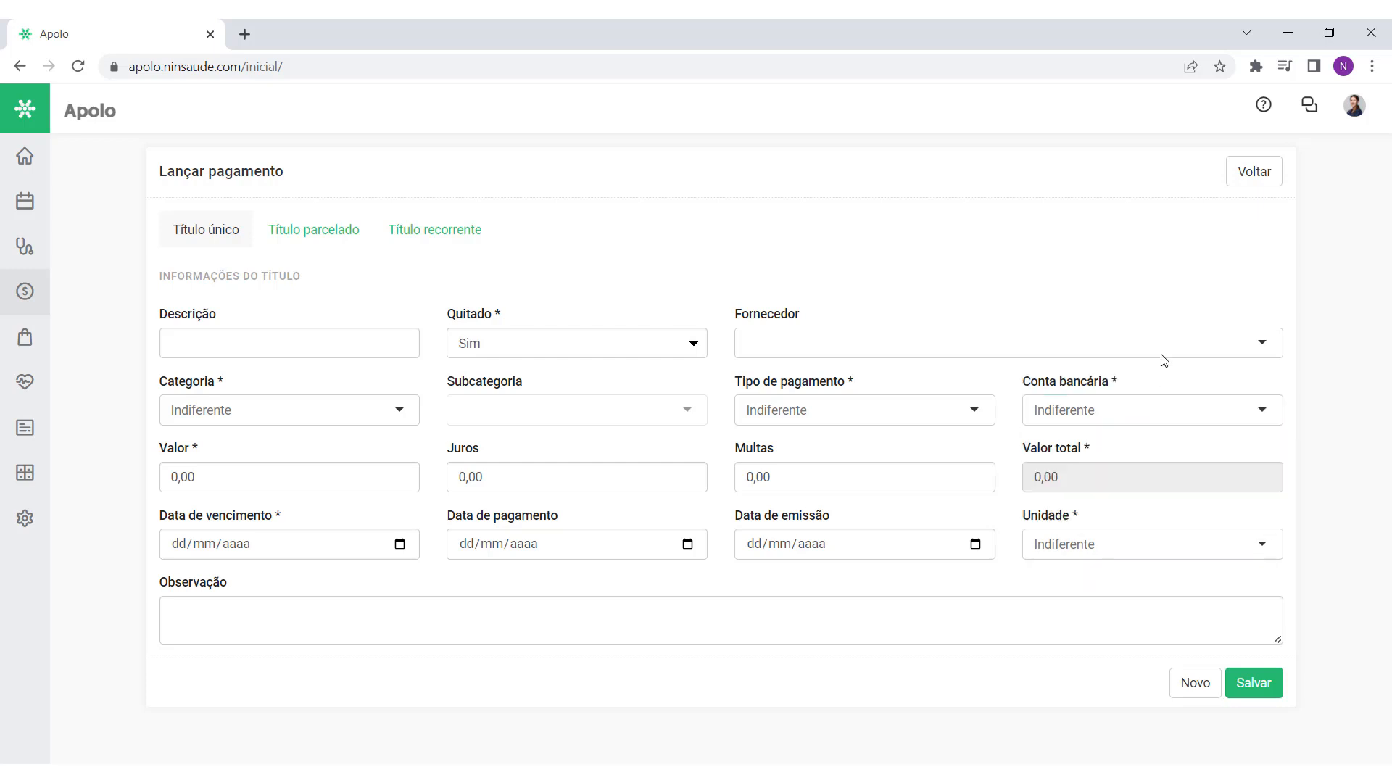
{"action": "left_click", "coordinate": [1237, 183]}
{"action": "left_click", "coordinate": [26, 519]}
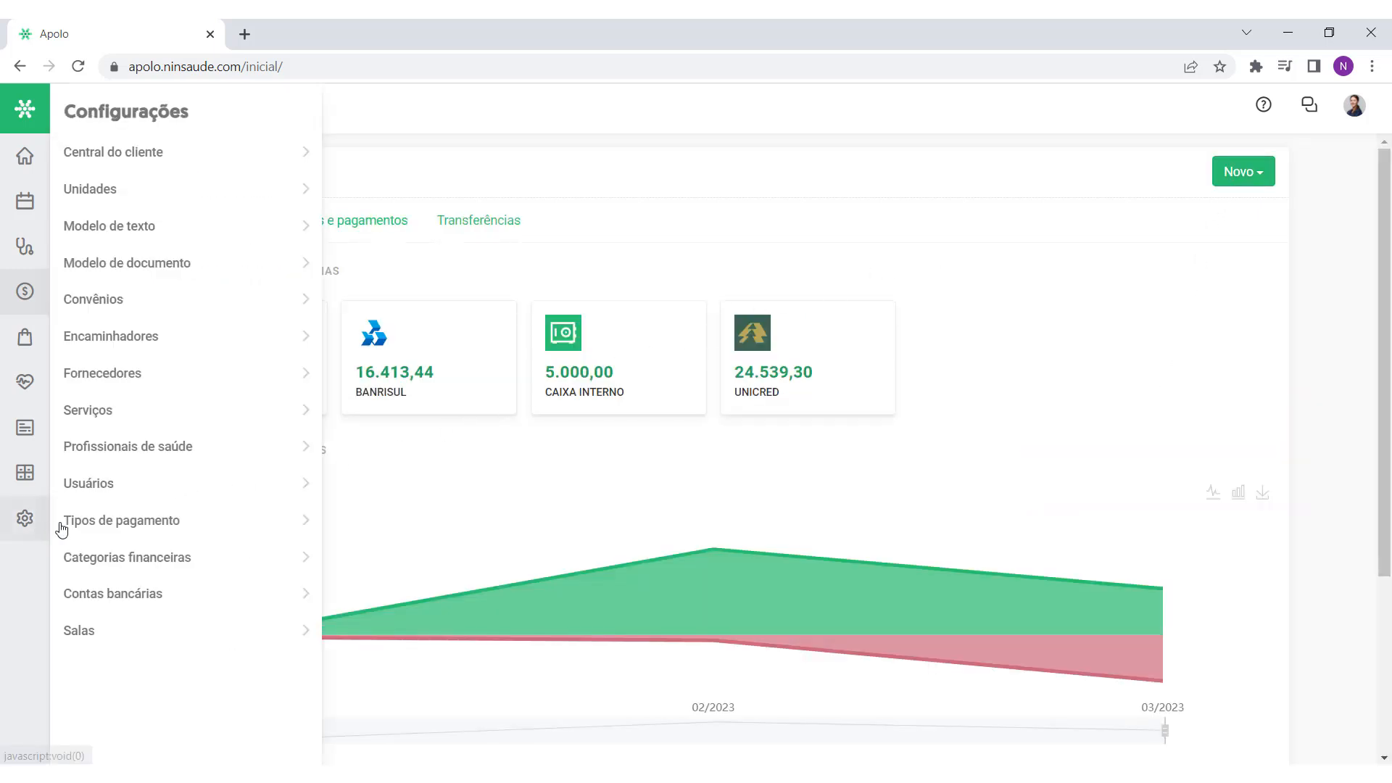
{"action": "left_click", "coordinate": [138, 593]}
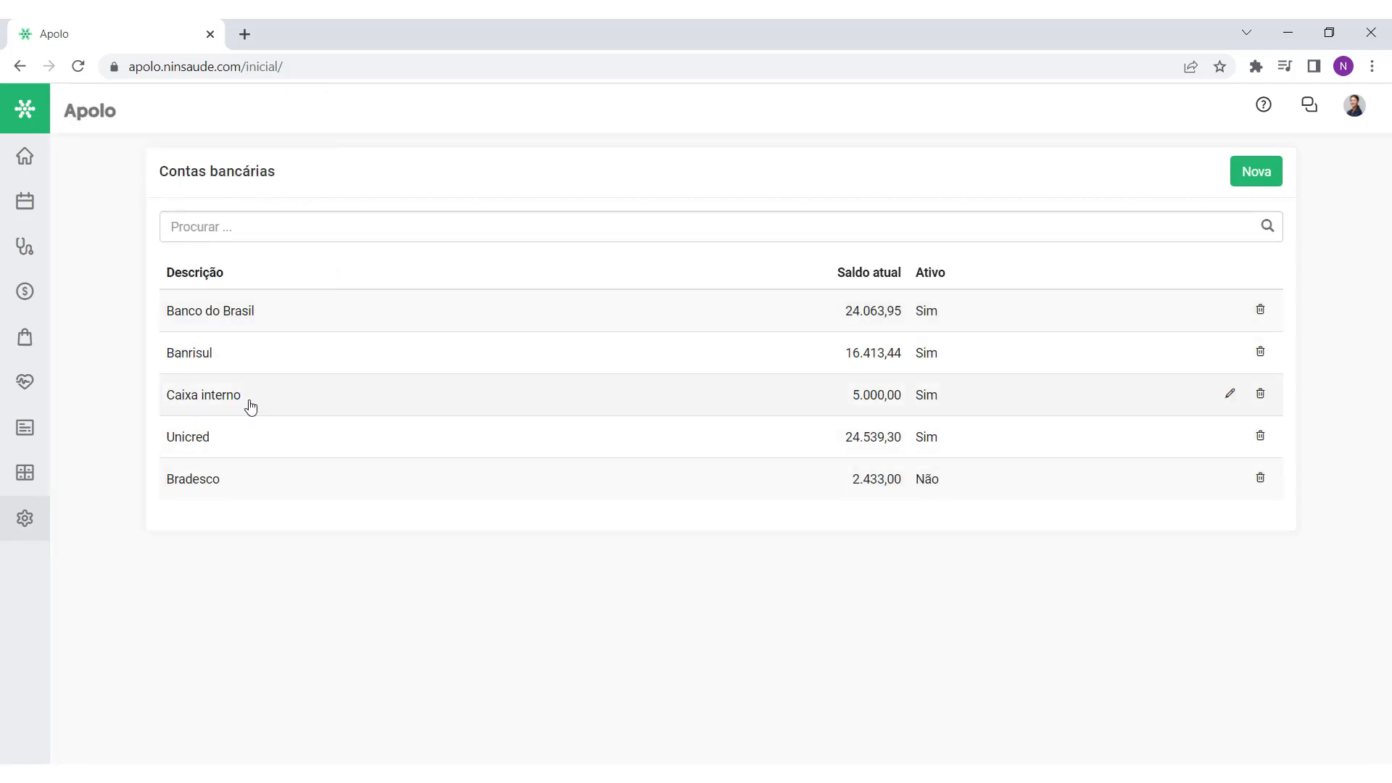
Step: Inspect the Caixa interno account's active status and return to the list unsaved
{"action": "left_click_drag", "start_coordinate": [250, 406], "coordinate": [190, 398]}
{"action": "left_click", "coordinate": [275, 403]}
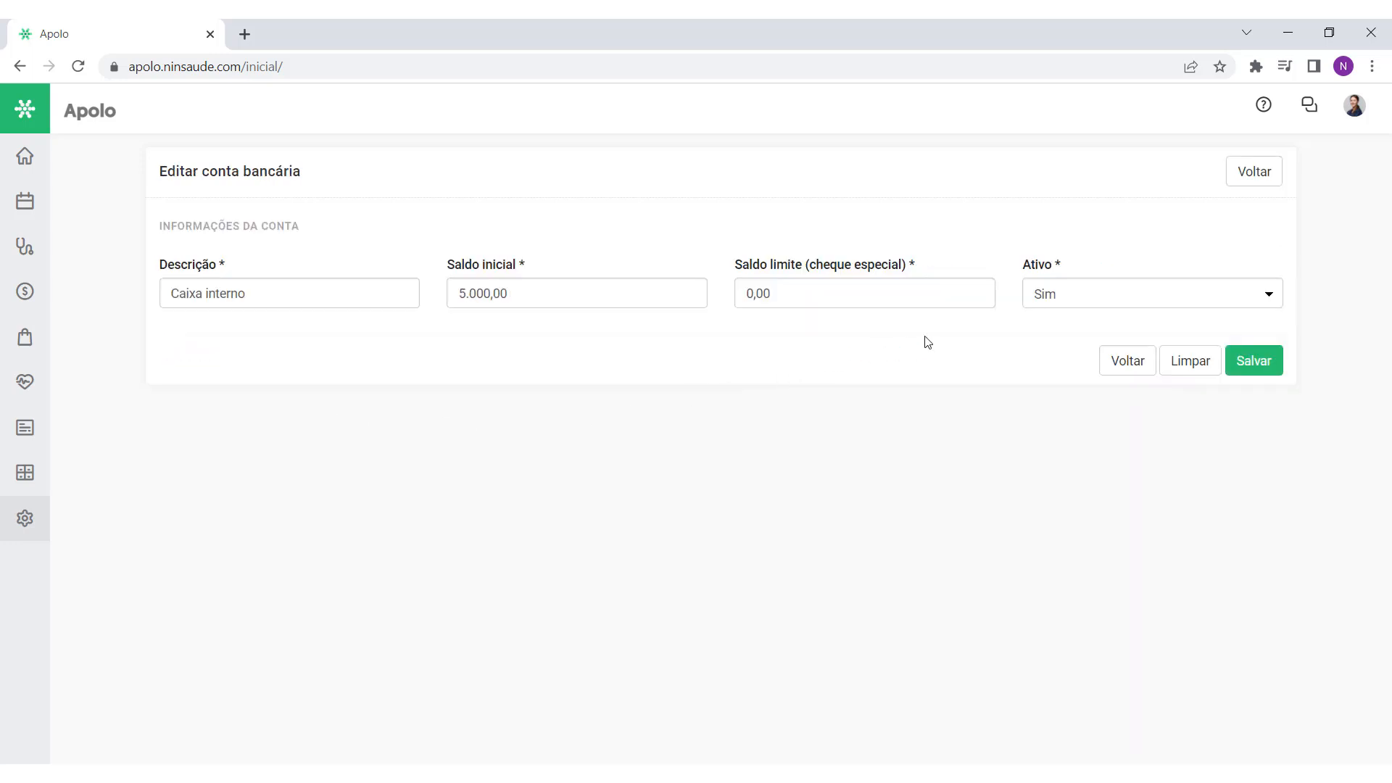
{"action": "left_click", "coordinate": [1087, 295]}
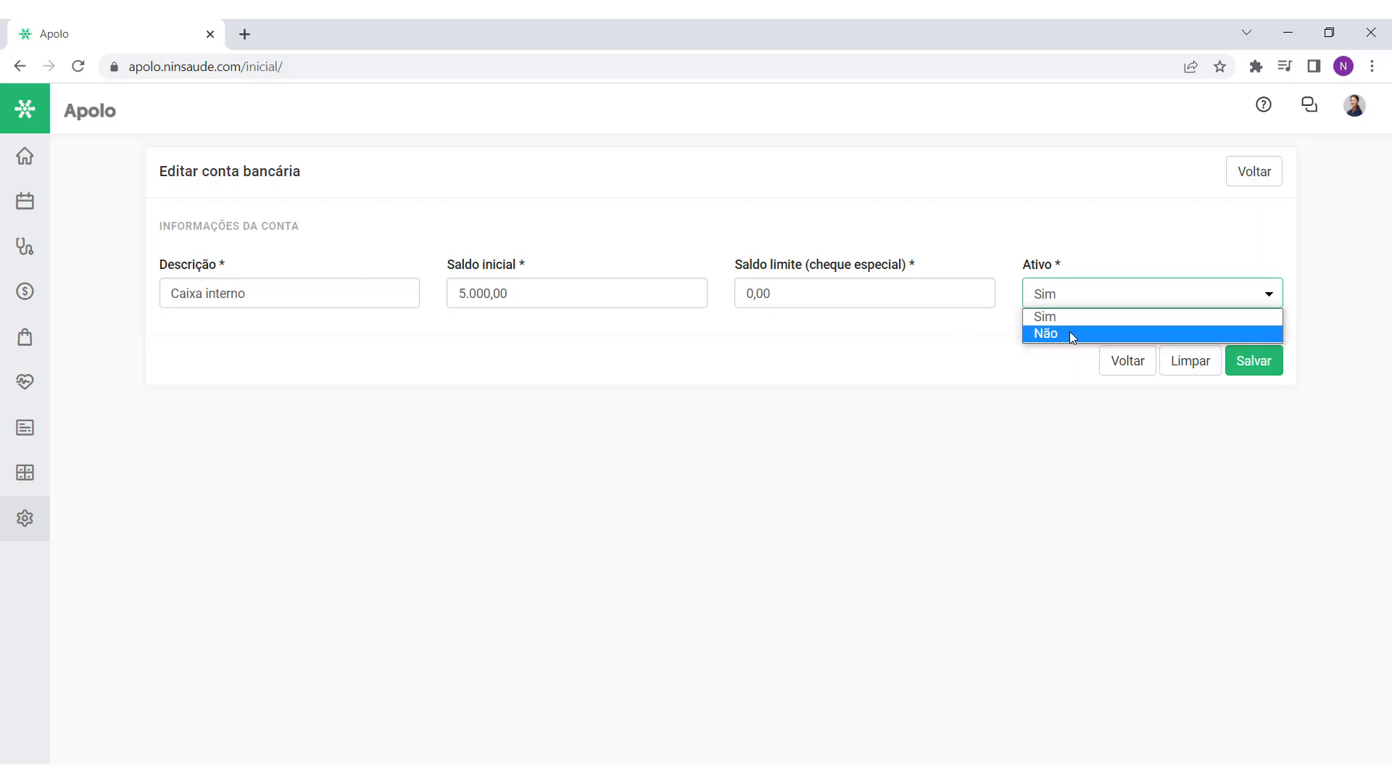
{"action": "left_click", "coordinate": [1239, 180]}
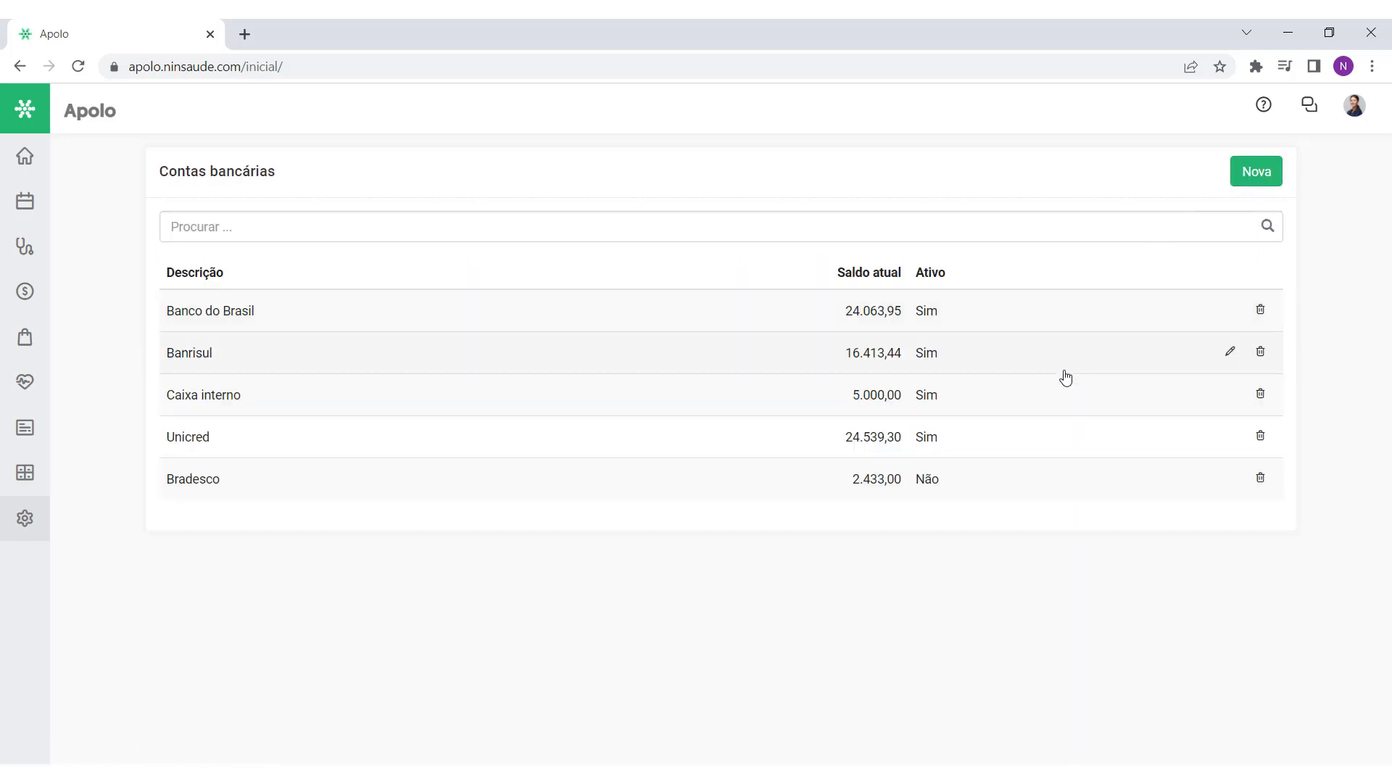
Step: Create bank account 'Santander' with opening balance 3.500,00 and limit 2.500,00
{"action": "left_click", "coordinate": [1253, 181]}
{"action": "left_click", "coordinate": [307, 287]}
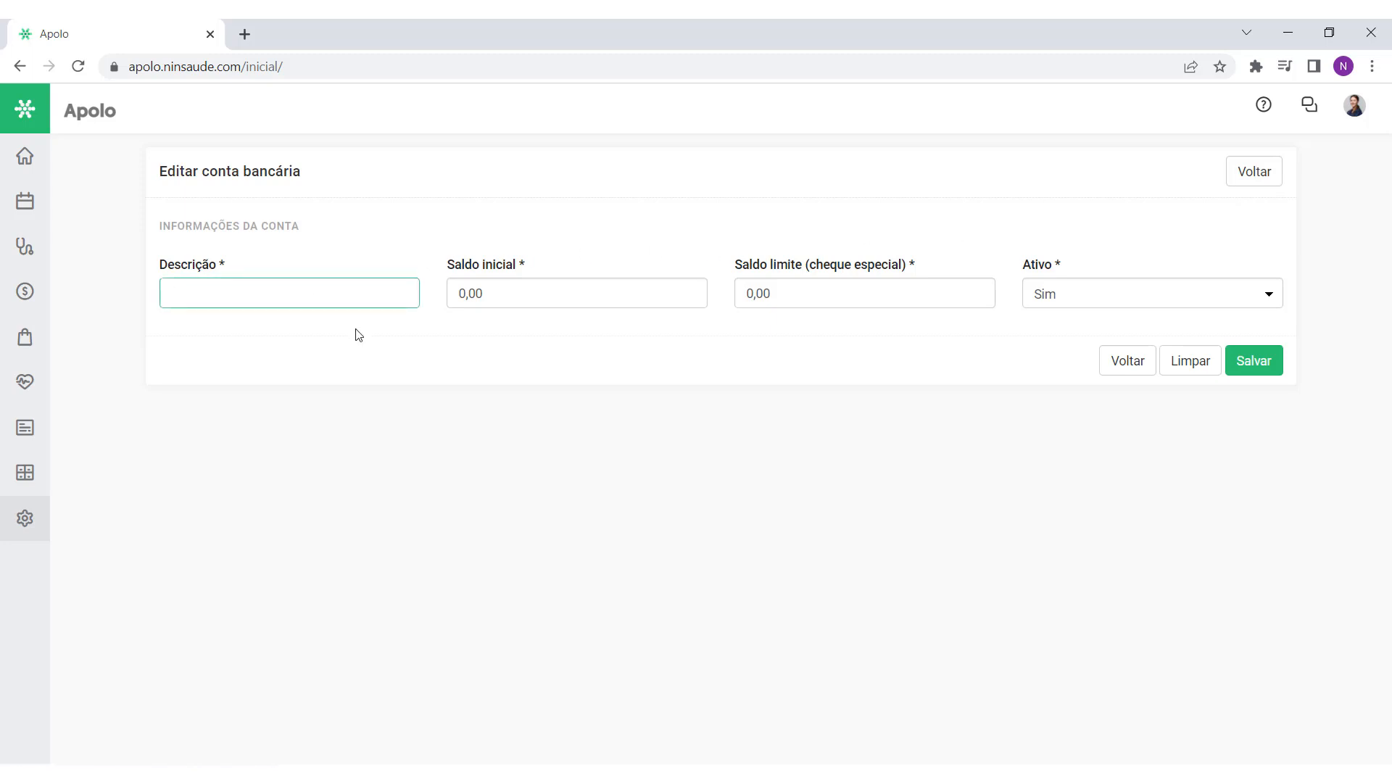
{"action": "type", "text": "Santander"}
{"action": "left_click", "coordinate": [529, 298]}
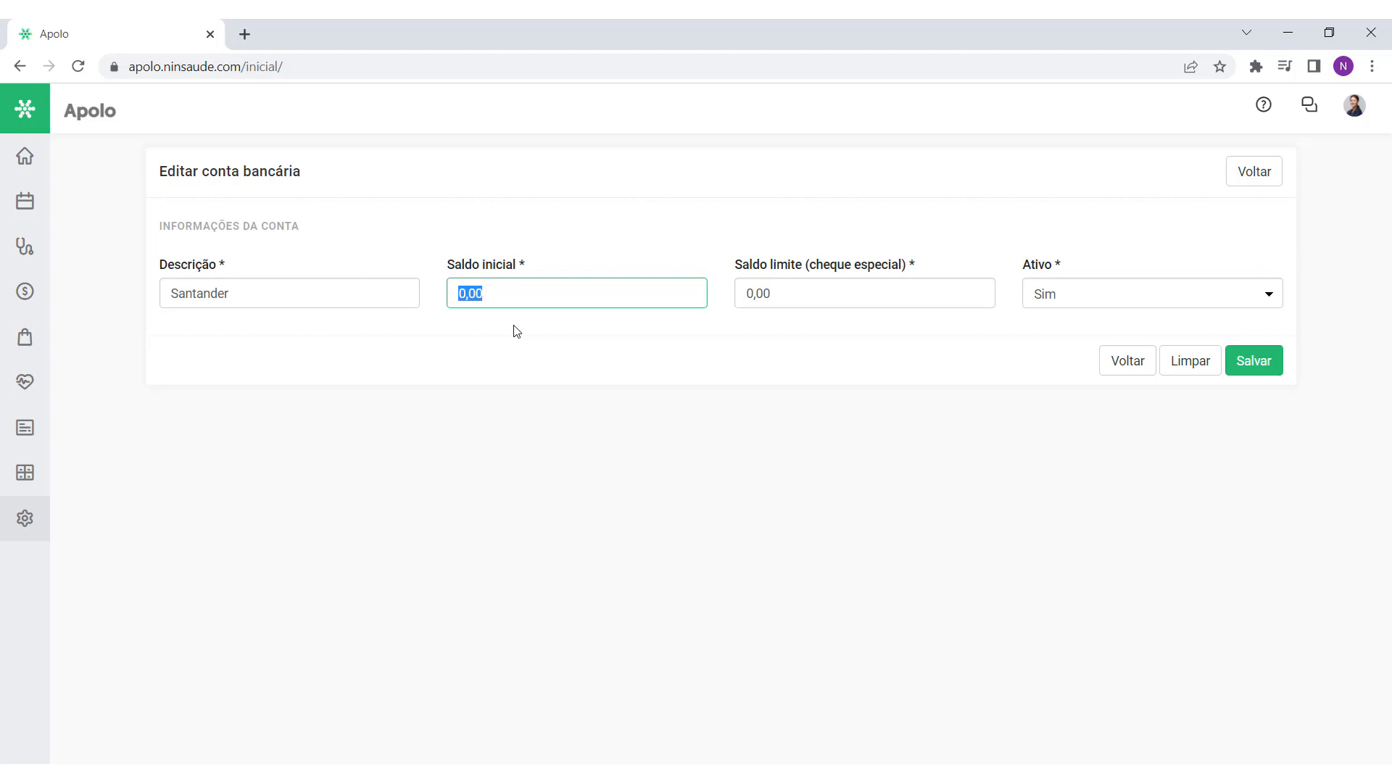
{"action": "type", "text": "35"}
{"action": "double_click", "coordinate": [541, 295]}
{"action": "left_click", "coordinate": [542, 295]}
{"action": "left_click", "coordinate": [800, 293]}
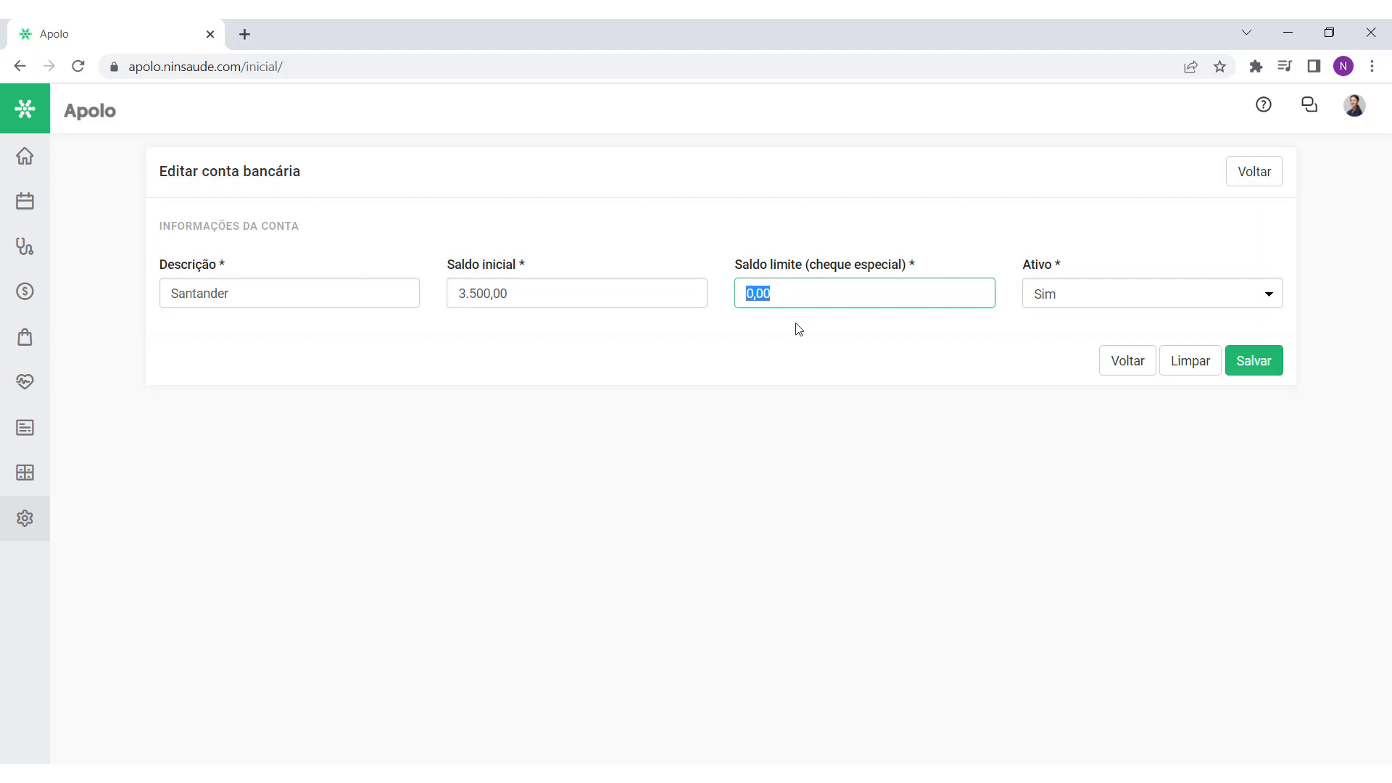
{"action": "type", "text": "2.500,00"}
{"action": "left_click", "coordinate": [1258, 363]}
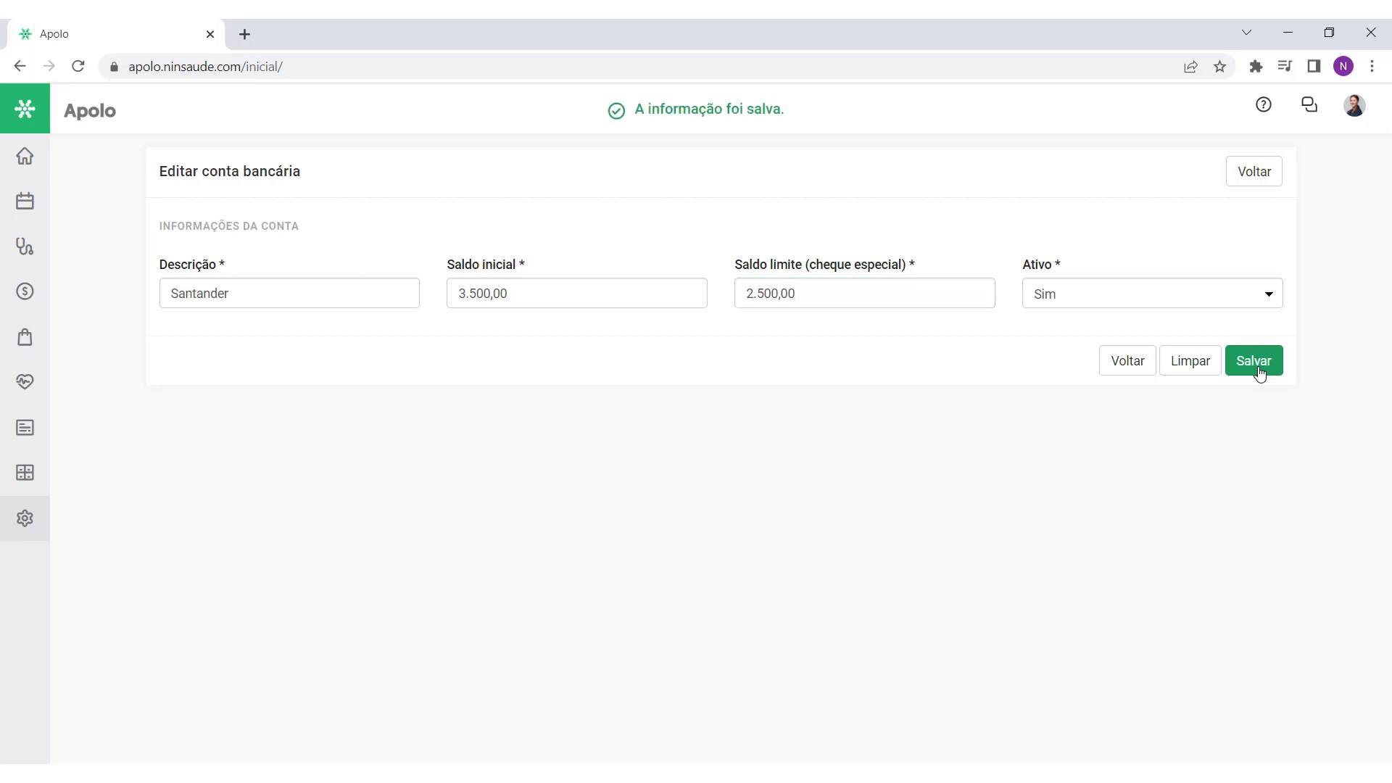
{"action": "left_click", "coordinate": [1266, 180]}
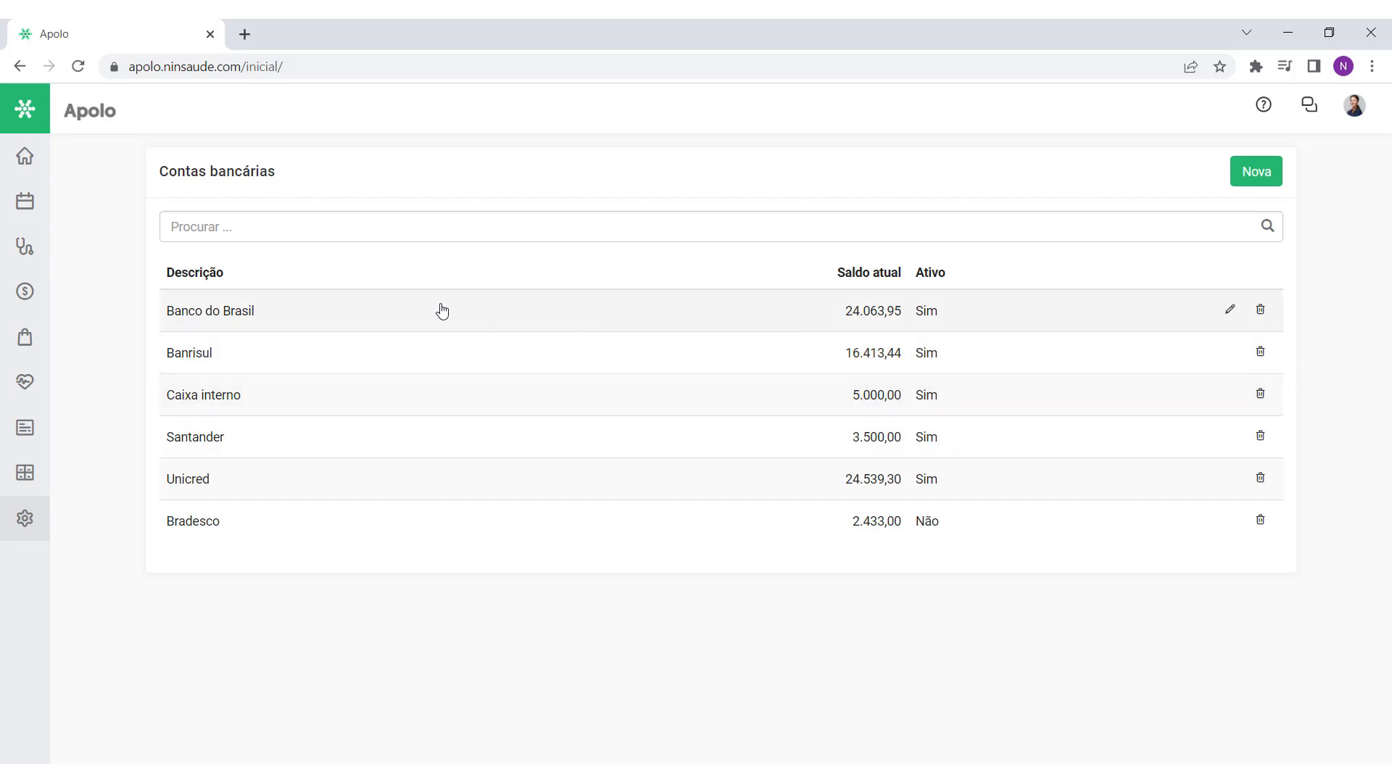
Step: View the rooms list and check a new appointment's Sala options (Sala 1, 2, 3)
{"action": "mouse_move", "coordinate": [39, 291]}
{"action": "left_click", "coordinate": [41, 170]}
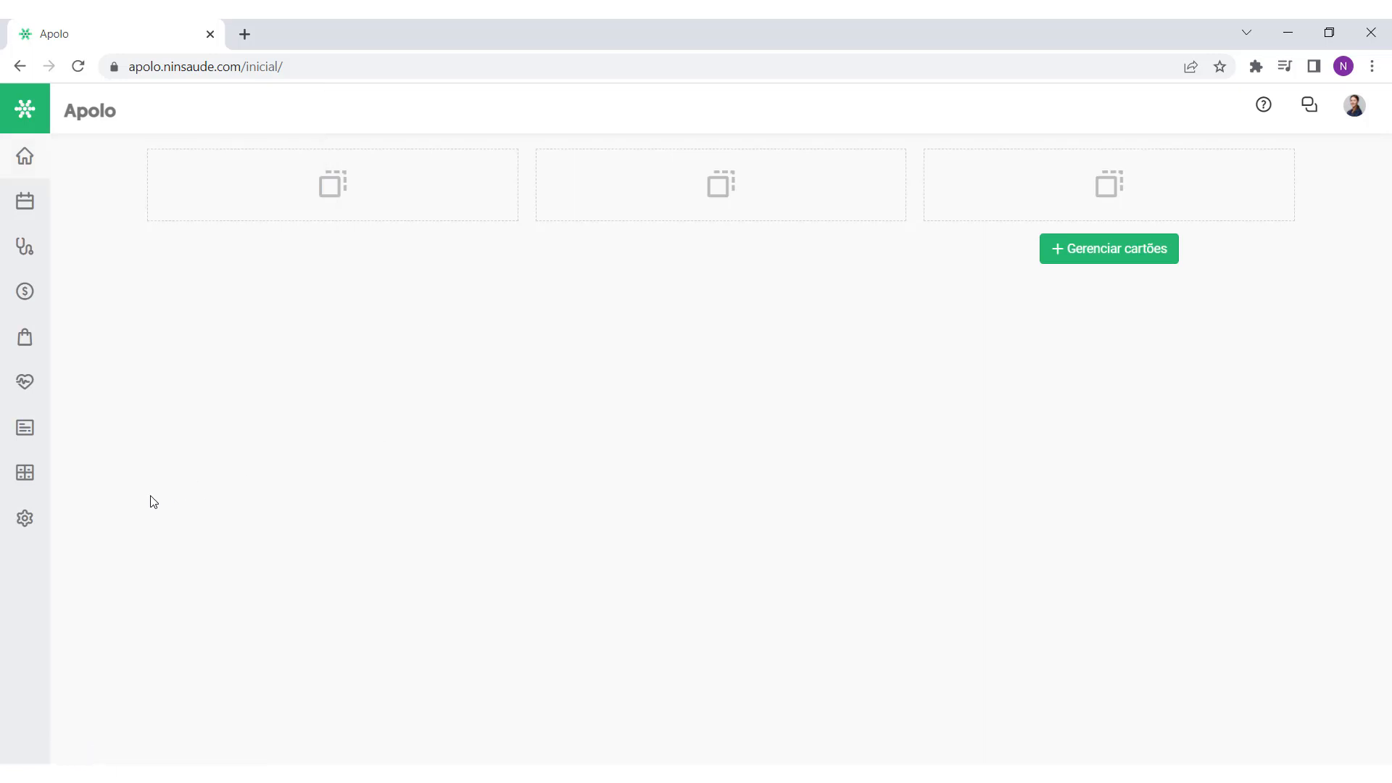
{"action": "mouse_move", "coordinate": [41, 519]}
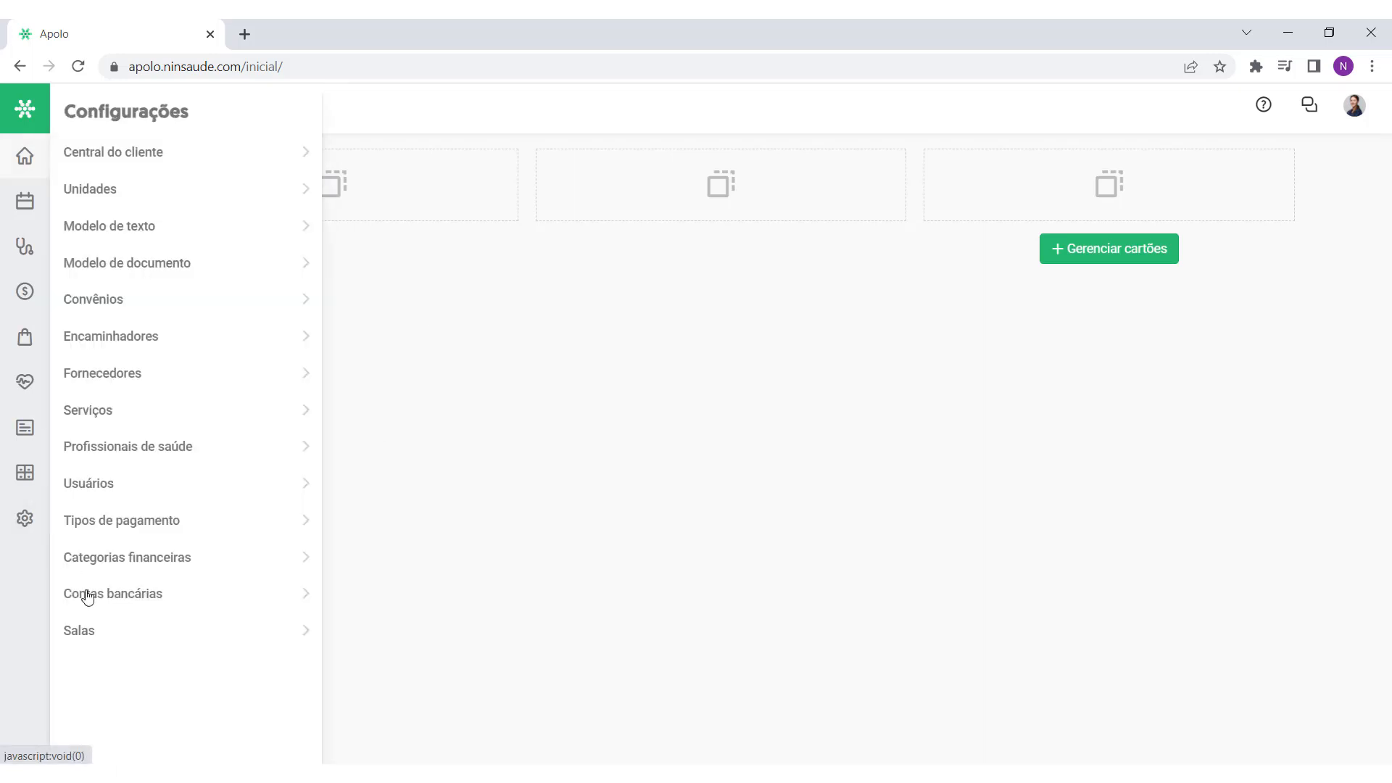
{"action": "left_click", "coordinate": [121, 640]}
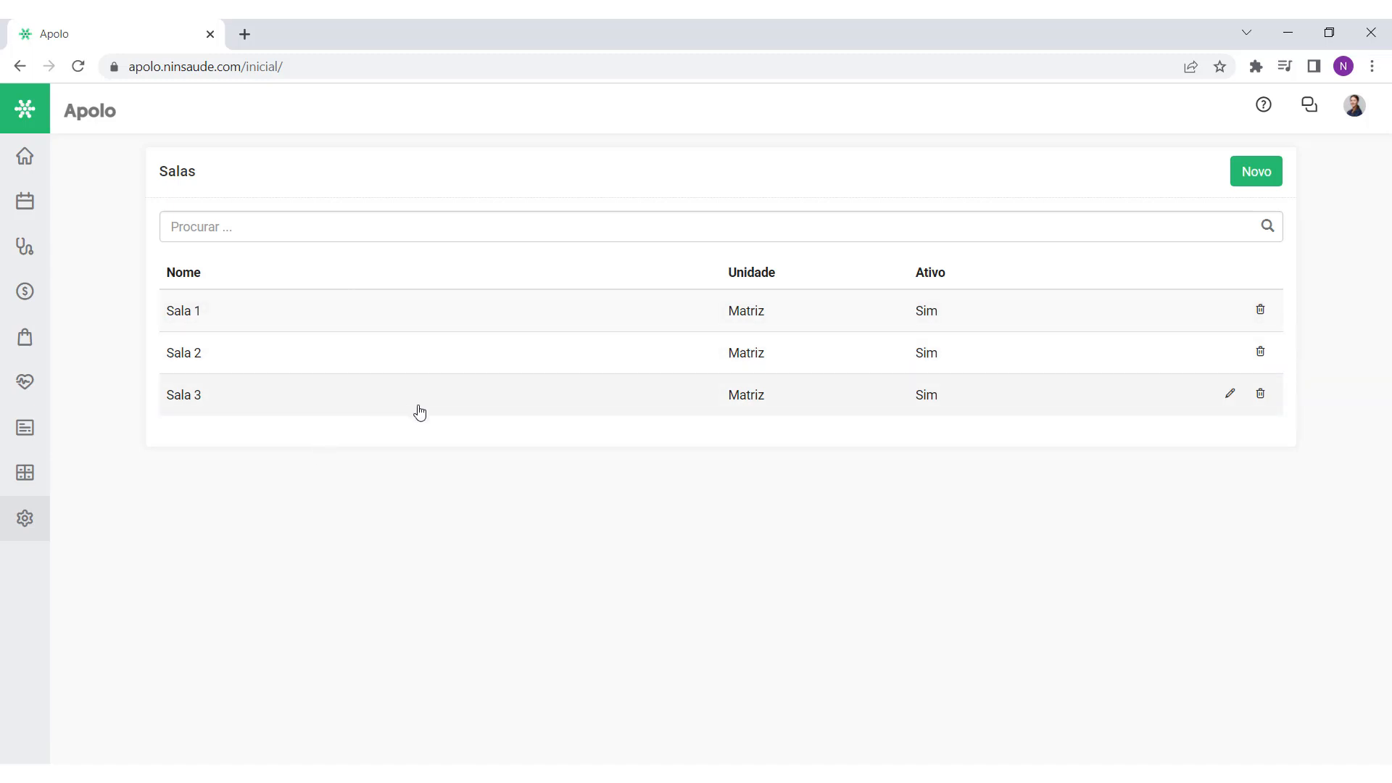
{"action": "mouse_move", "coordinate": [24, 201]}
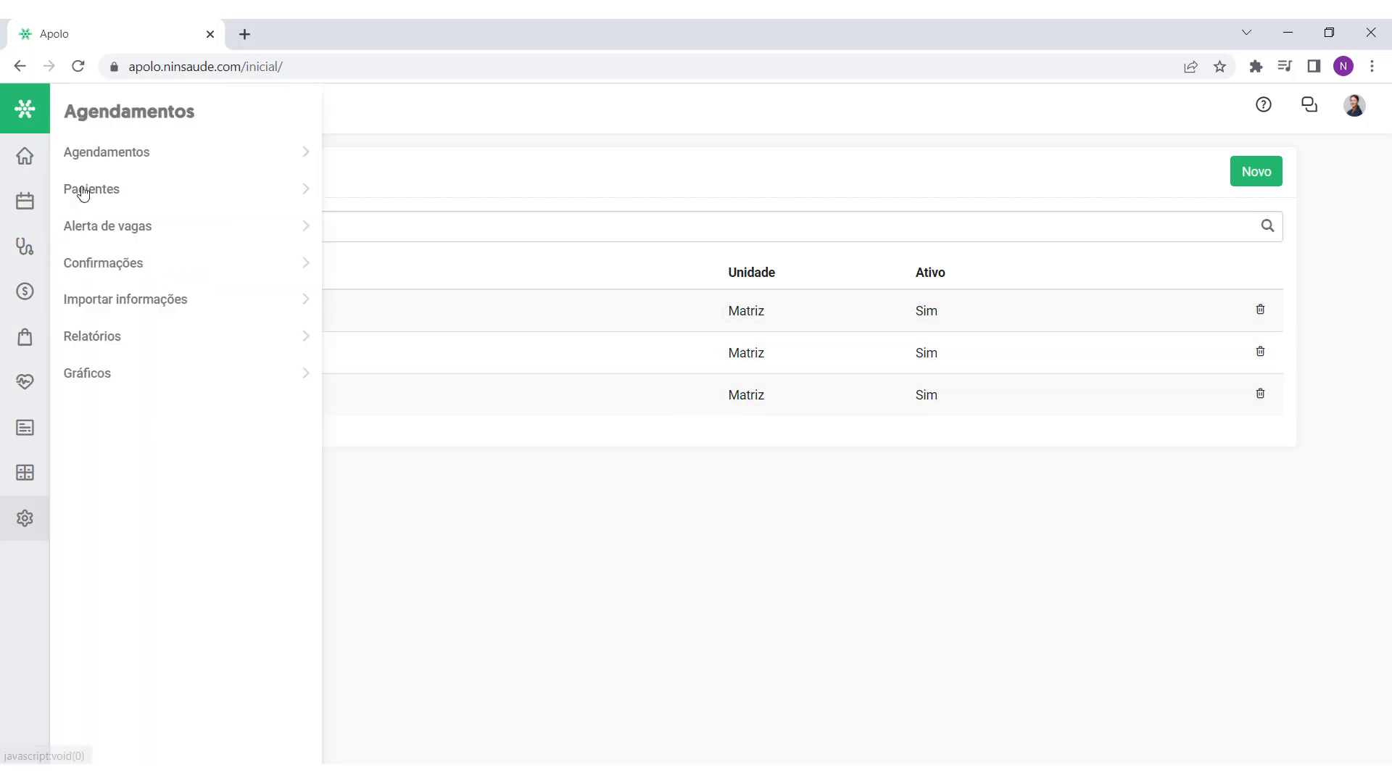
{"action": "left_click", "coordinate": [138, 151]}
{"action": "left_click", "coordinate": [1254, 172]}
{"action": "left_click", "coordinate": [1244, 218]}
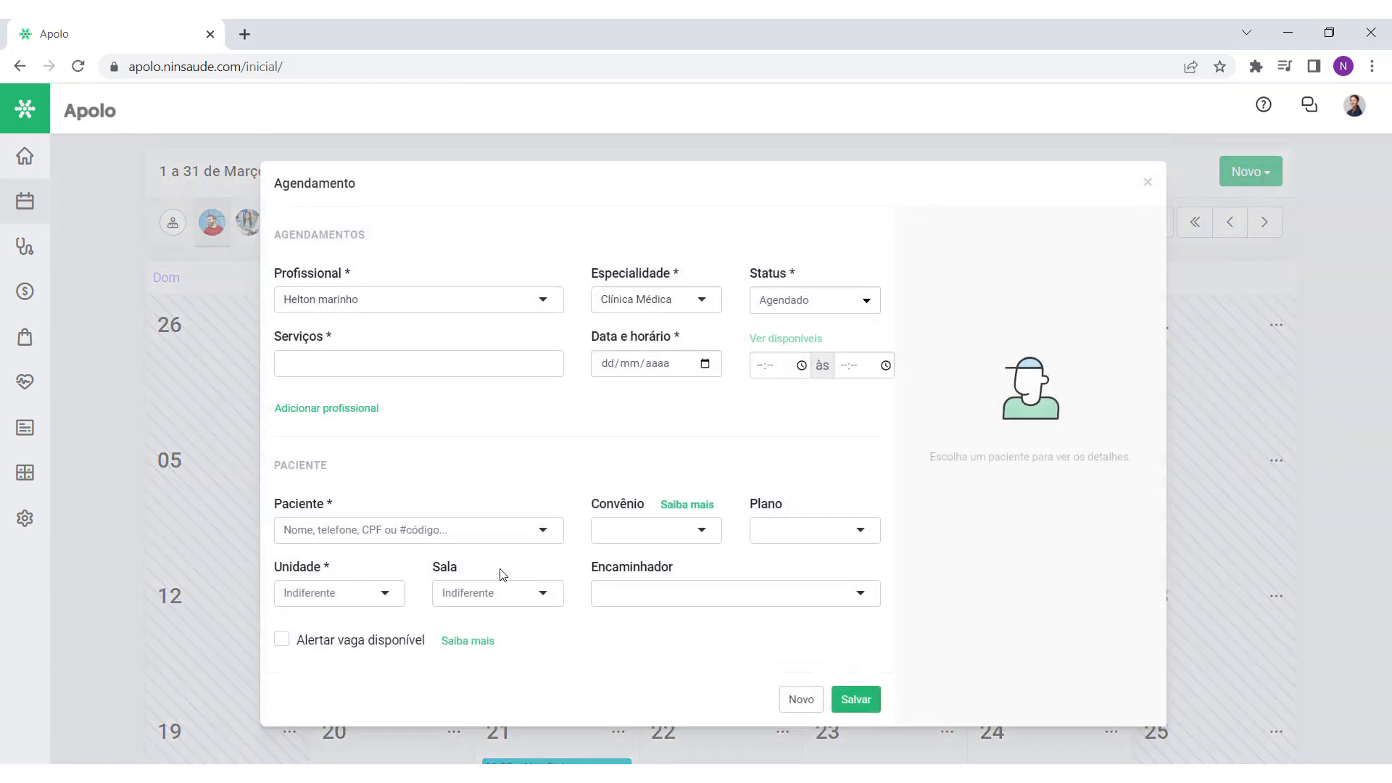
{"action": "left_click", "coordinate": [482, 589]}
{"action": "left_click", "coordinate": [510, 587]}
Step: Return to Configurações > Salas and start a new room
{"action": "mouse_move", "coordinate": [25, 518]}
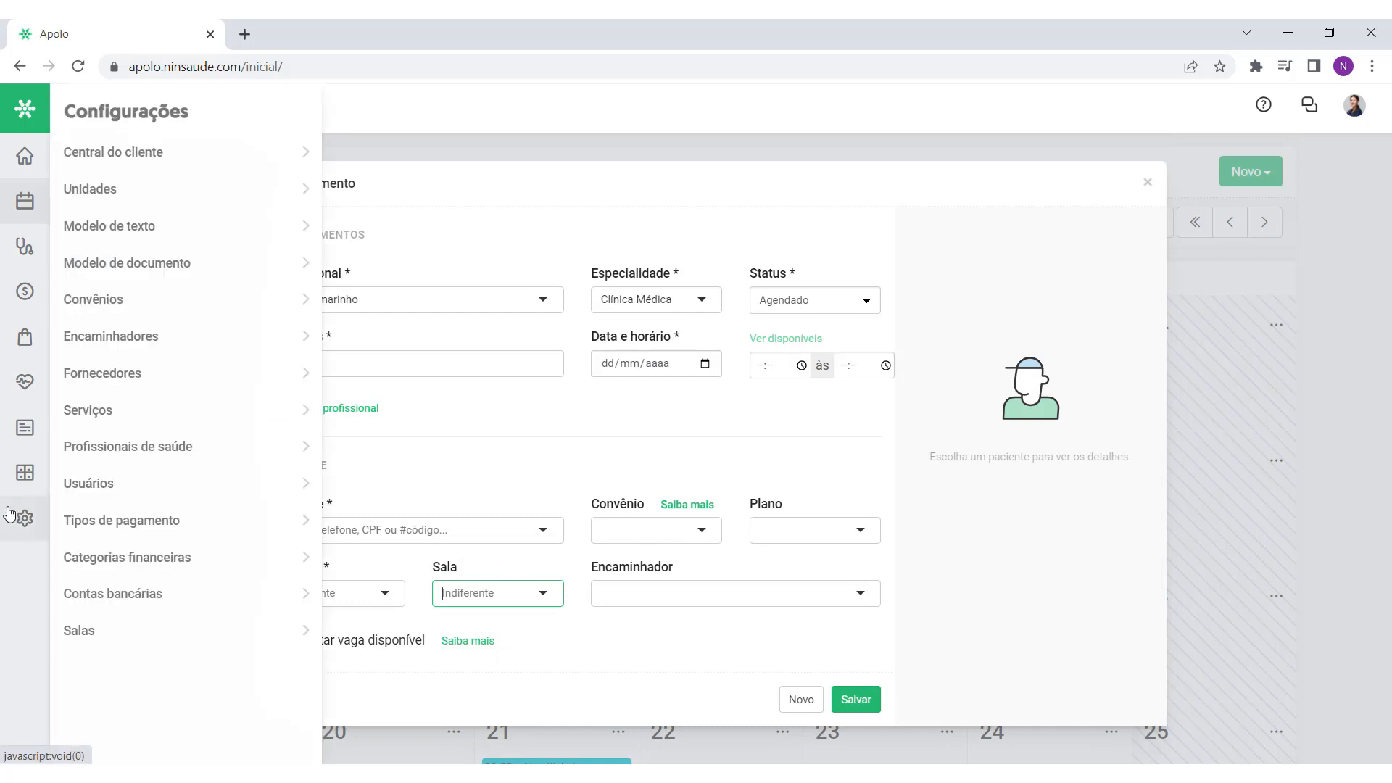
{"action": "left_click", "coordinate": [120, 635]}
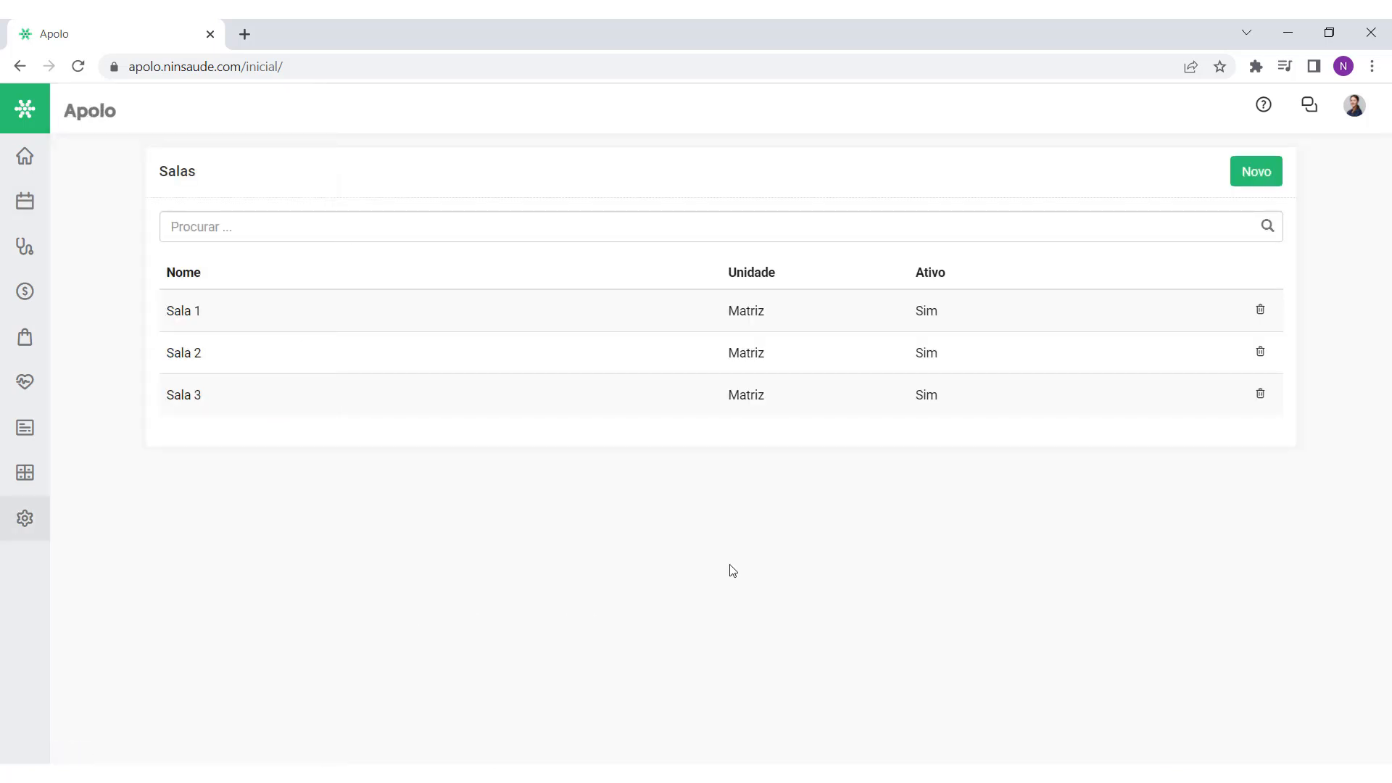
{"action": "left_click", "coordinate": [1254, 172]}
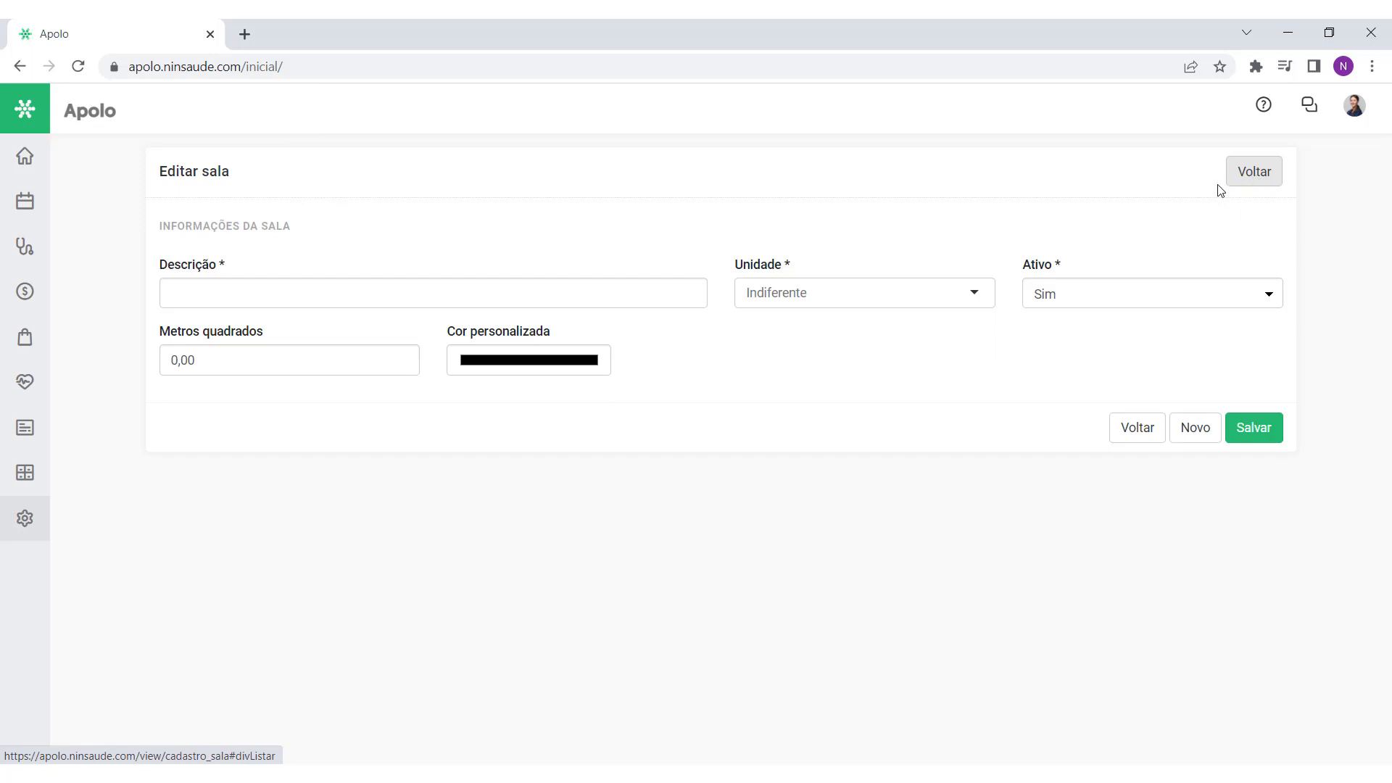
Step: Save room 'Sala de endoscopia' under the Matriz unit with a red custom colour
{"action": "left_click", "coordinate": [360, 292]}
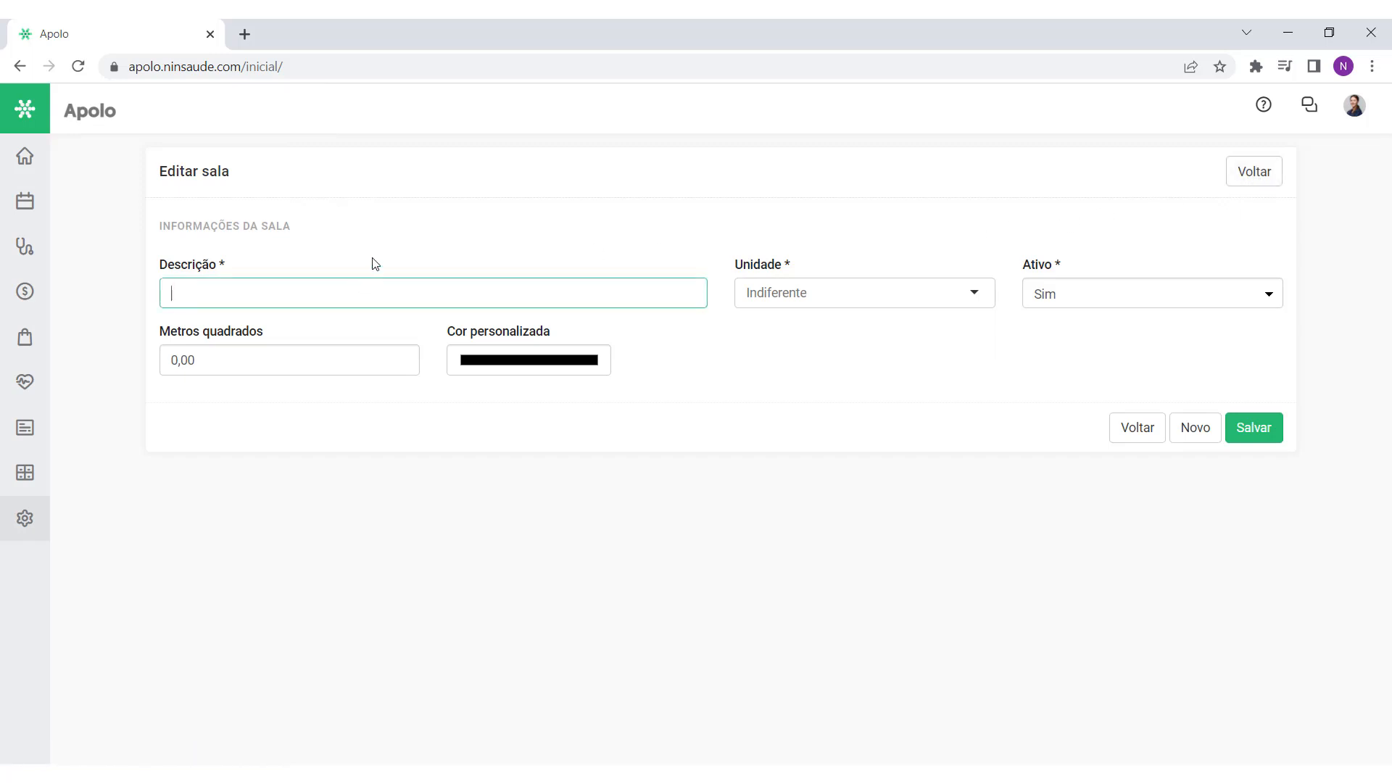
{"action": "type", "text": "Sala de endoscopia"}
{"action": "left_click_drag", "start_coordinate": [331, 295], "coordinate": [147, 313]}
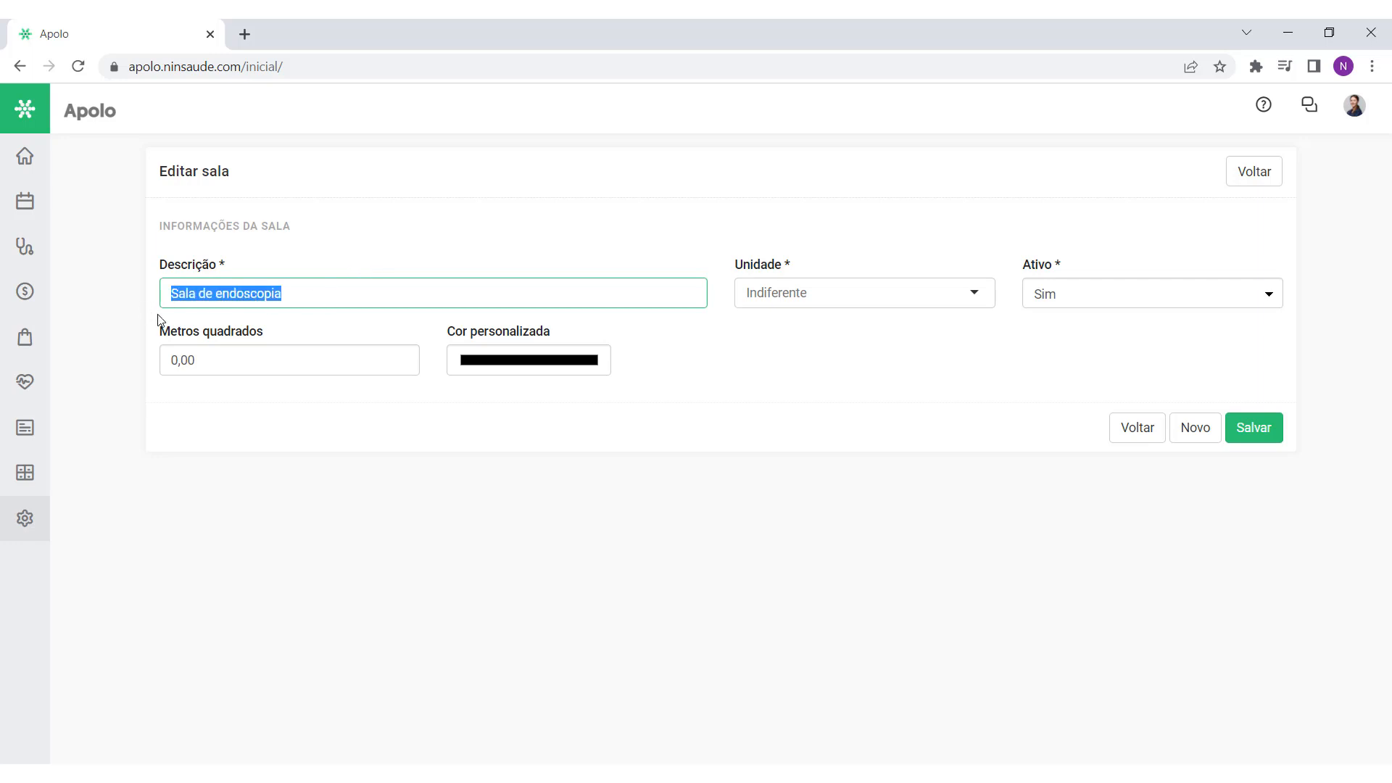
{"action": "left_click", "coordinate": [355, 306]}
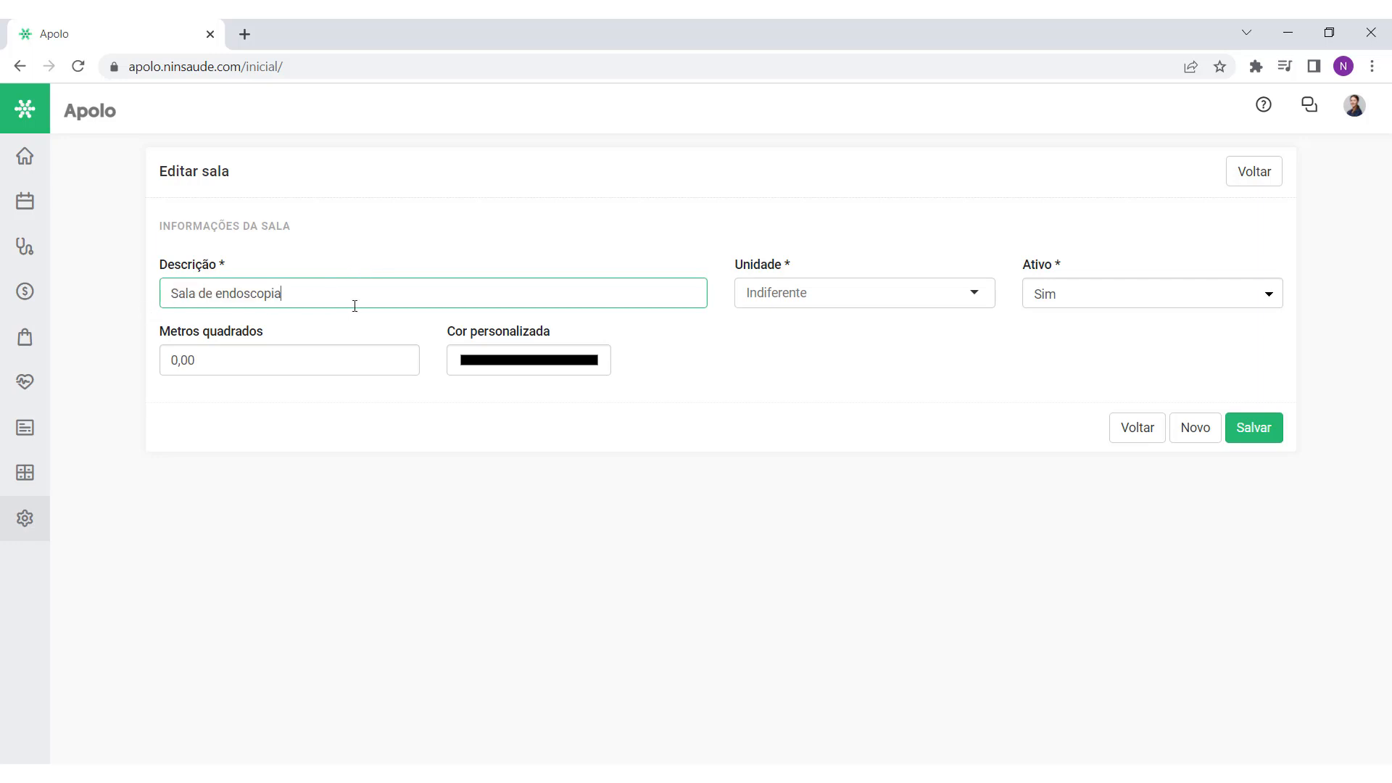
{"action": "left_click", "coordinate": [788, 296]}
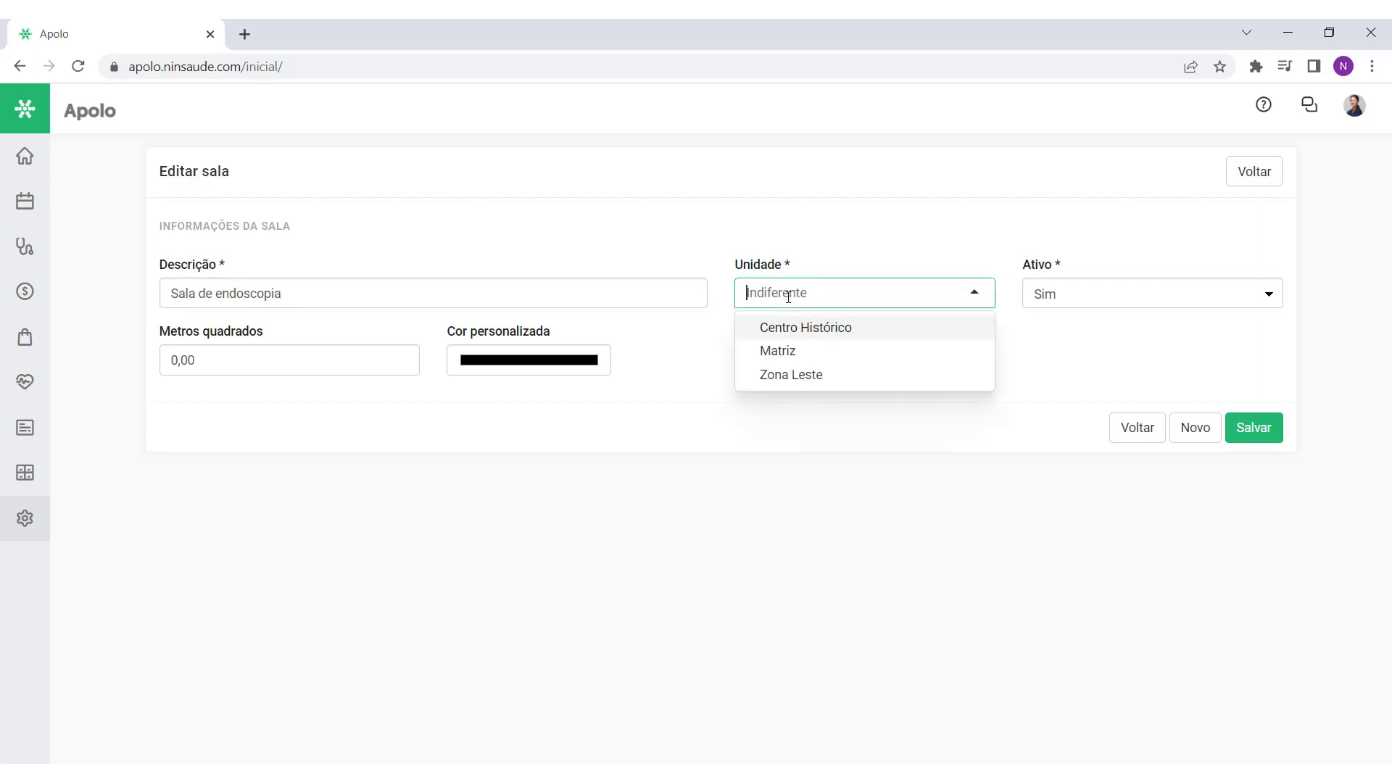
{"action": "left_click", "coordinate": [832, 352]}
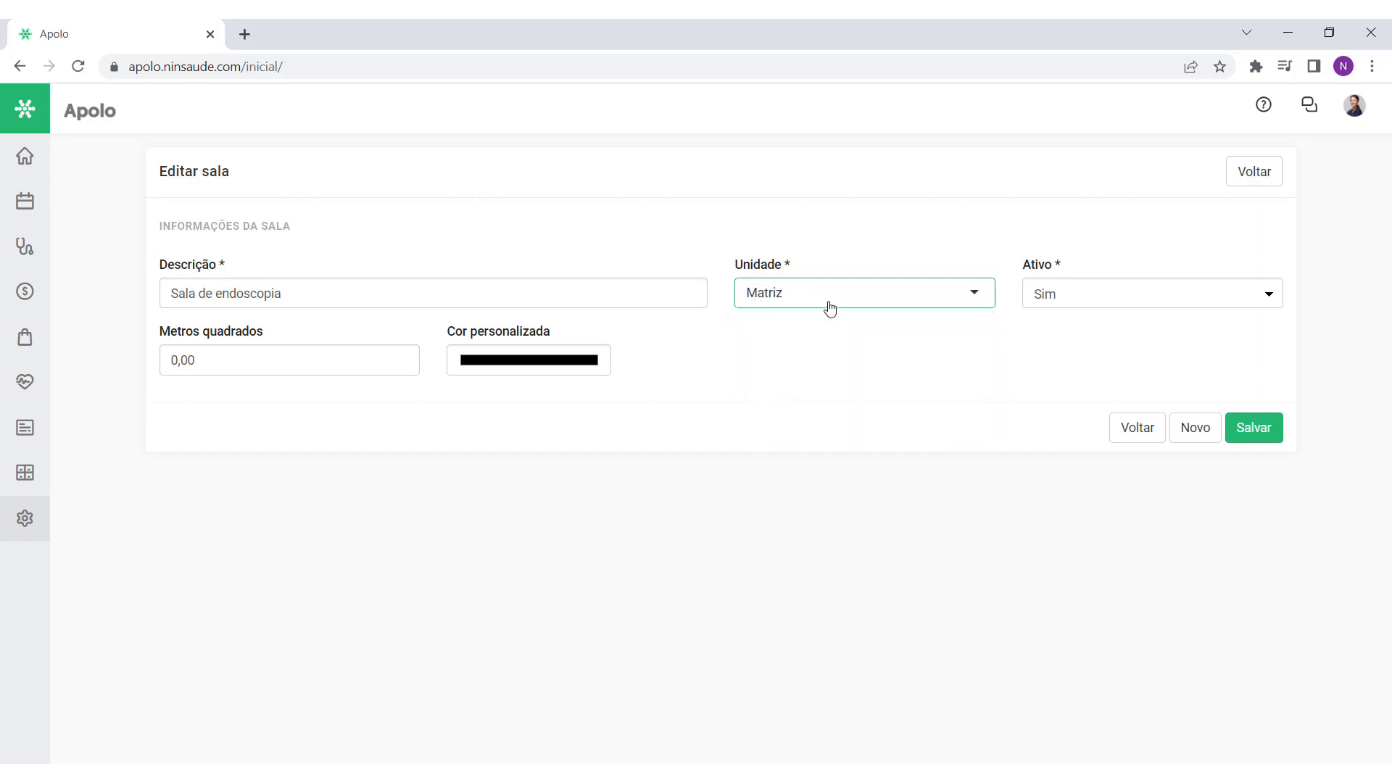
{"action": "left_click", "coordinate": [377, 363]}
{"action": "left_click_drag", "start_coordinate": [266, 343], "coordinate": [330, 332]}
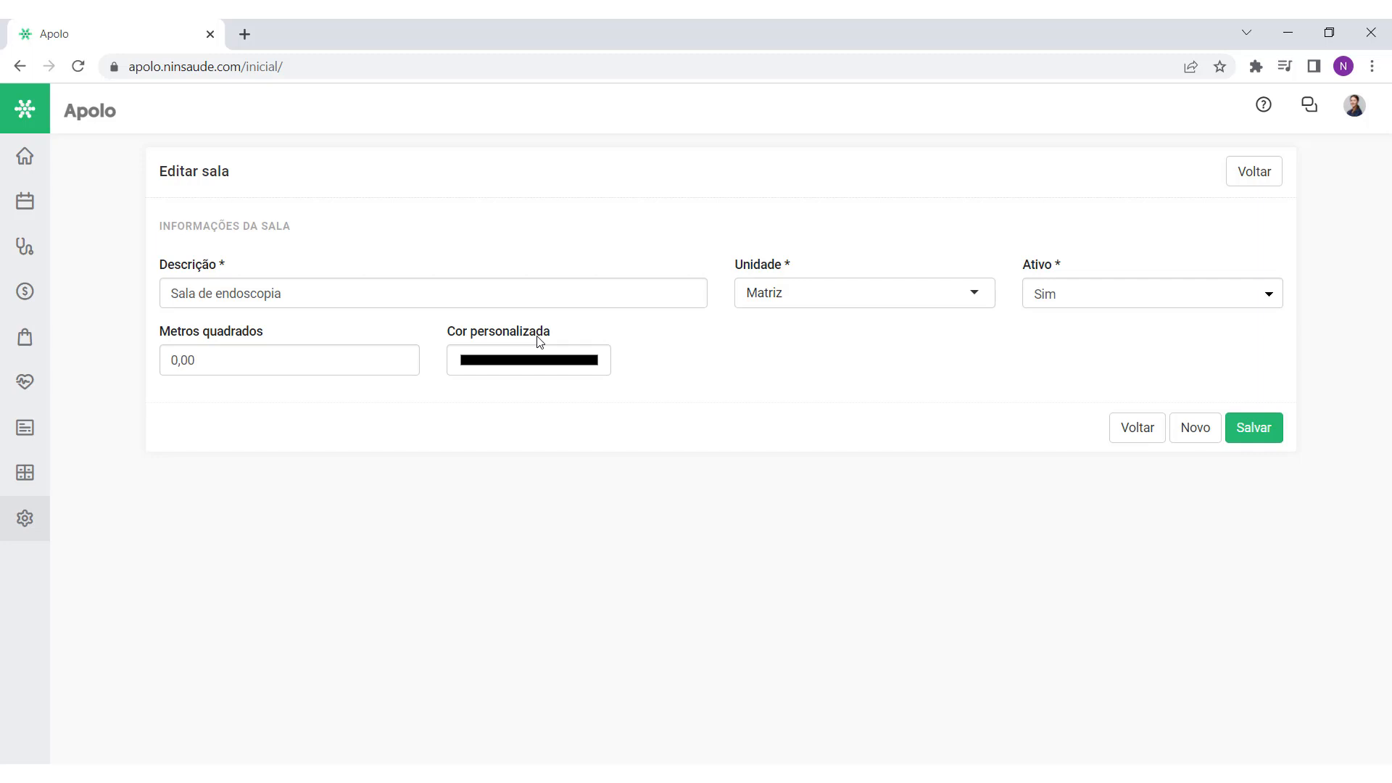
{"action": "left_click", "coordinate": [537, 369]}
{"action": "mouse_move", "coordinate": [537, 390]}
{"action": "left_mouse_down"}
{"action": "mouse_move", "coordinate": [559, 403]}
{"action": "mouse_move", "coordinate": [651, 389]}
{"action": "left_mouse_up"}
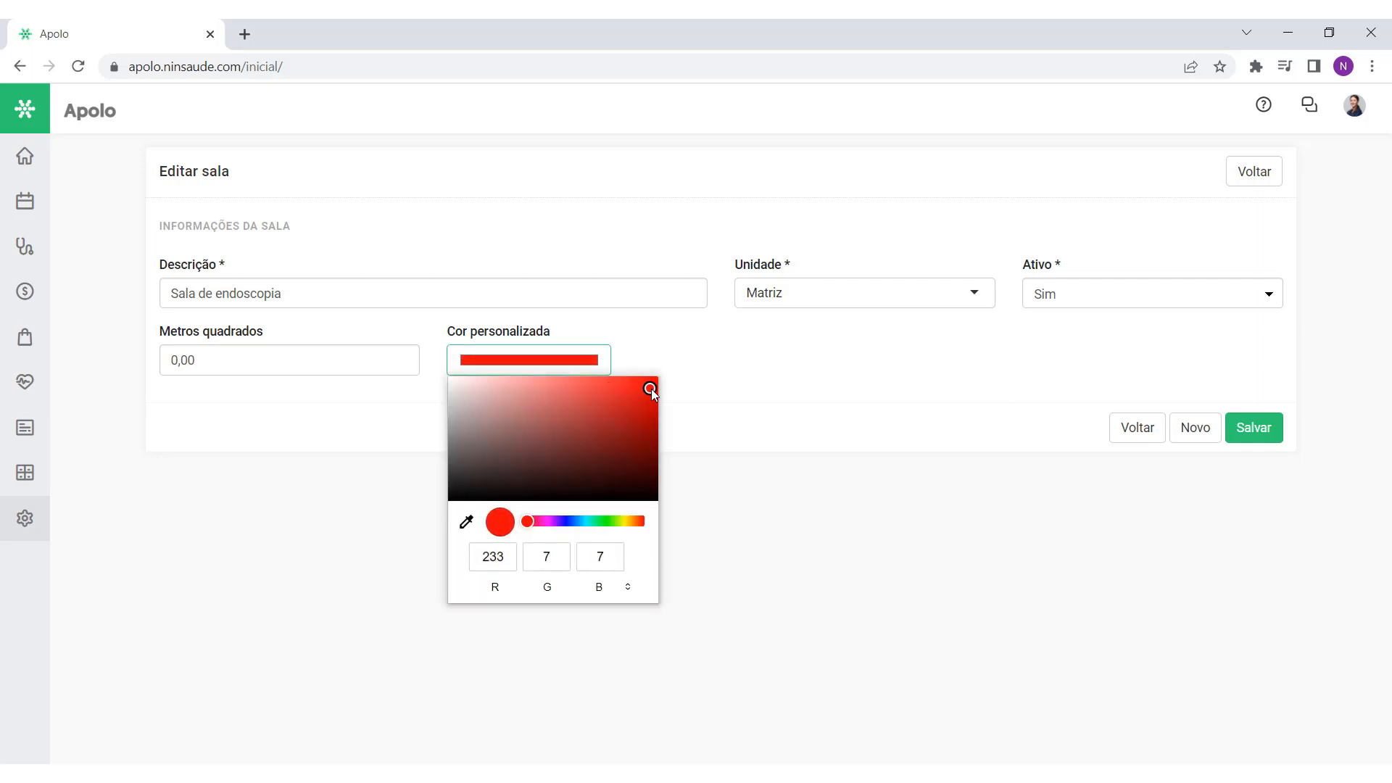
{"action": "left_click", "coordinate": [641, 352]}
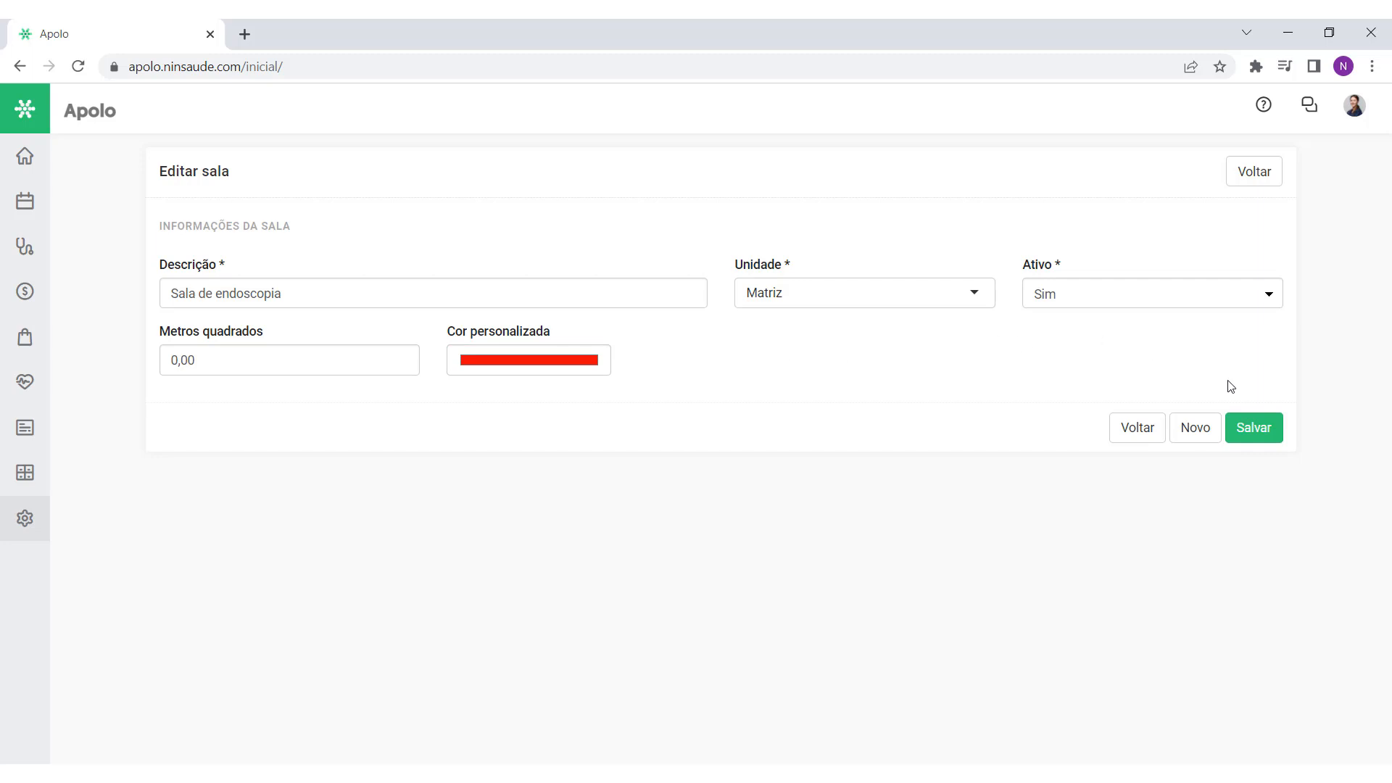
{"action": "left_click", "coordinate": [1254, 427]}
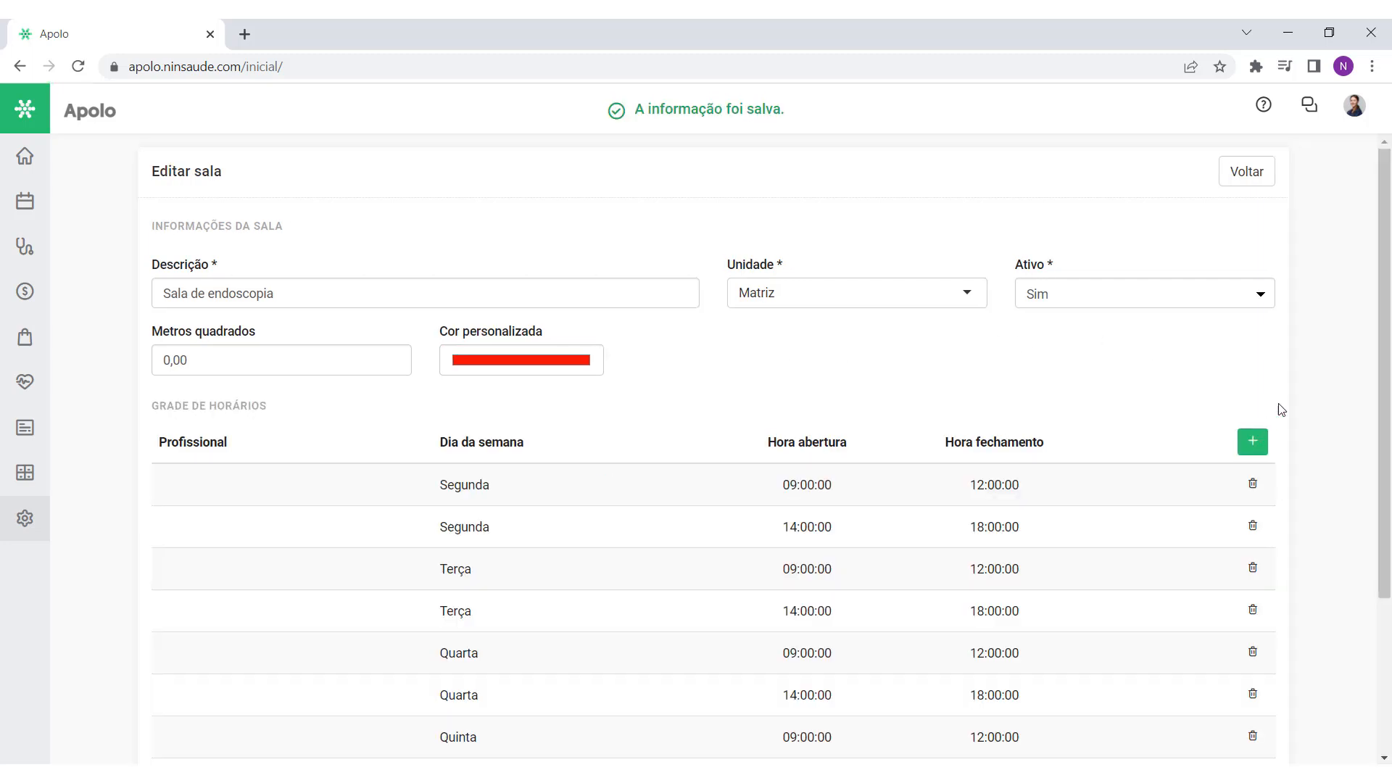
Step: Scroll to the room's weekly schedule and open then close the slot editors unchanged
{"action": "scroll", "coordinate": [1175, 363], "scroll_direction": "down", "scroll_amount": 3}
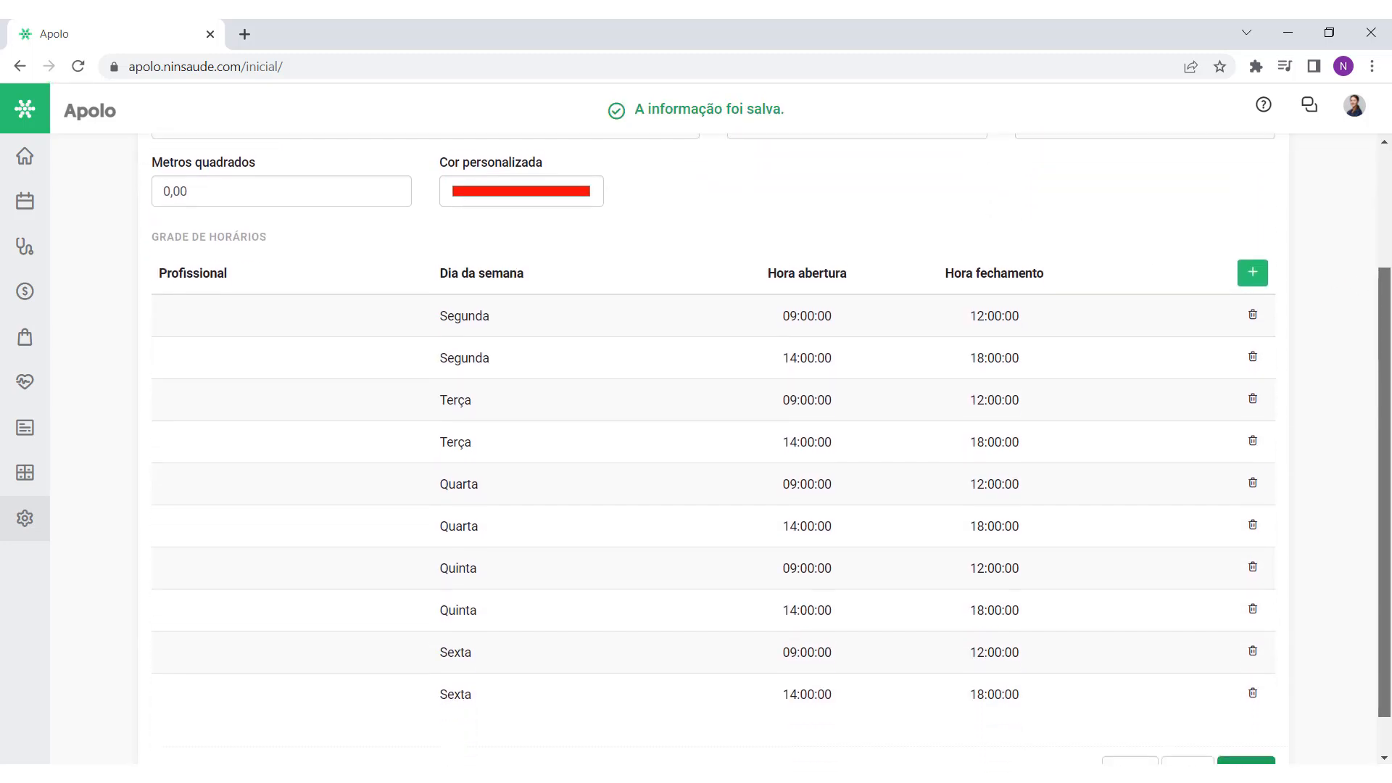
{"action": "left_click_drag", "start_coordinate": [298, 238], "coordinate": [152, 226]}
{"action": "left_click", "coordinate": [365, 245]}
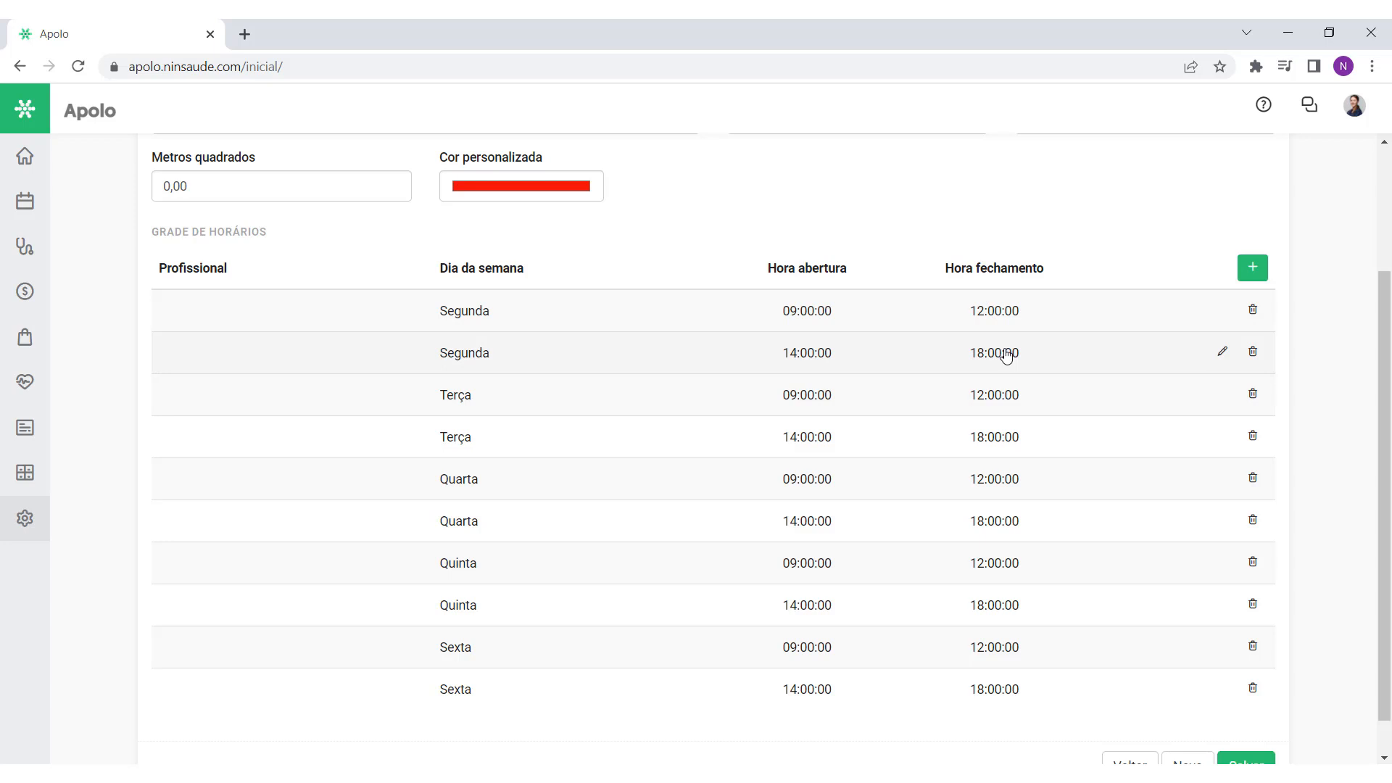
{"action": "scroll", "coordinate": [923, 369], "scroll_direction": "down", "scroll_amount": 1}
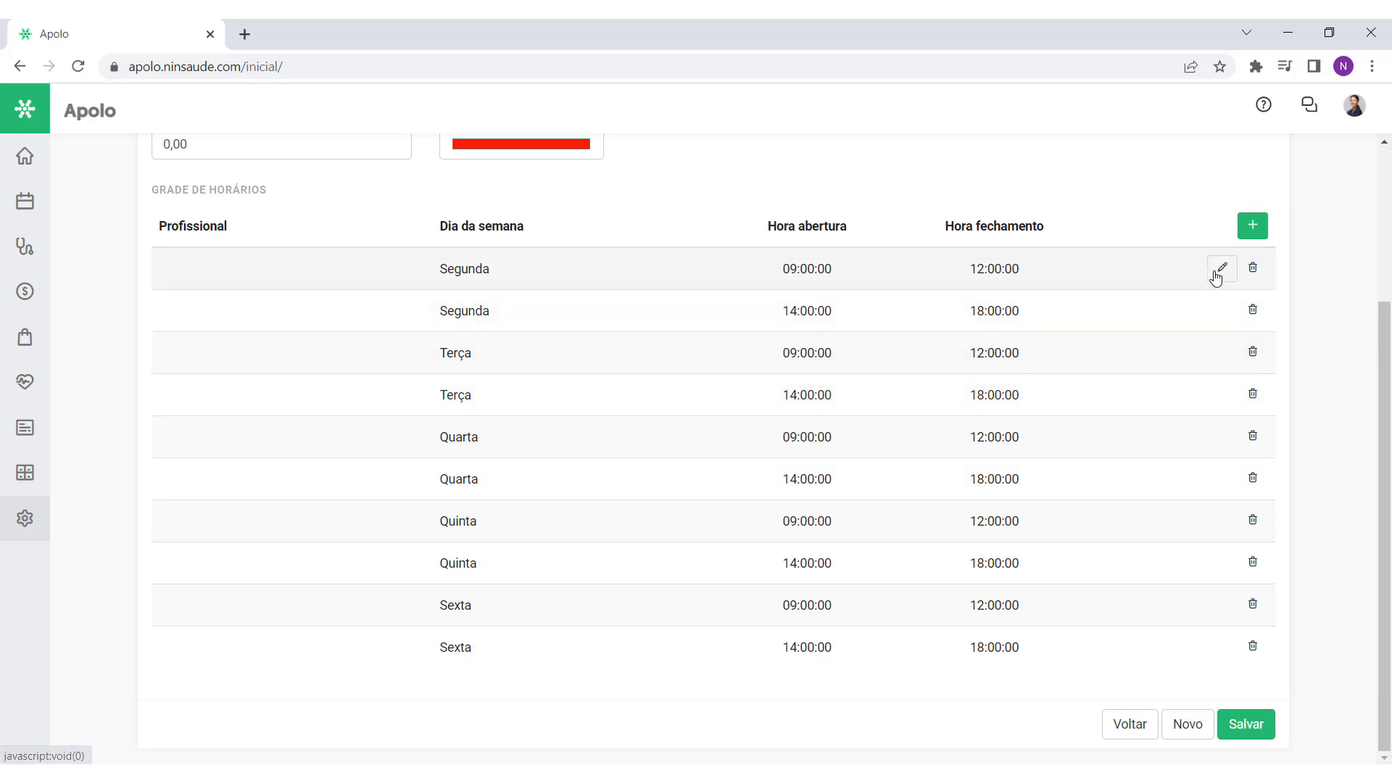
{"action": "left_click", "coordinate": [1222, 268]}
{"action": "left_click", "coordinate": [966, 155]}
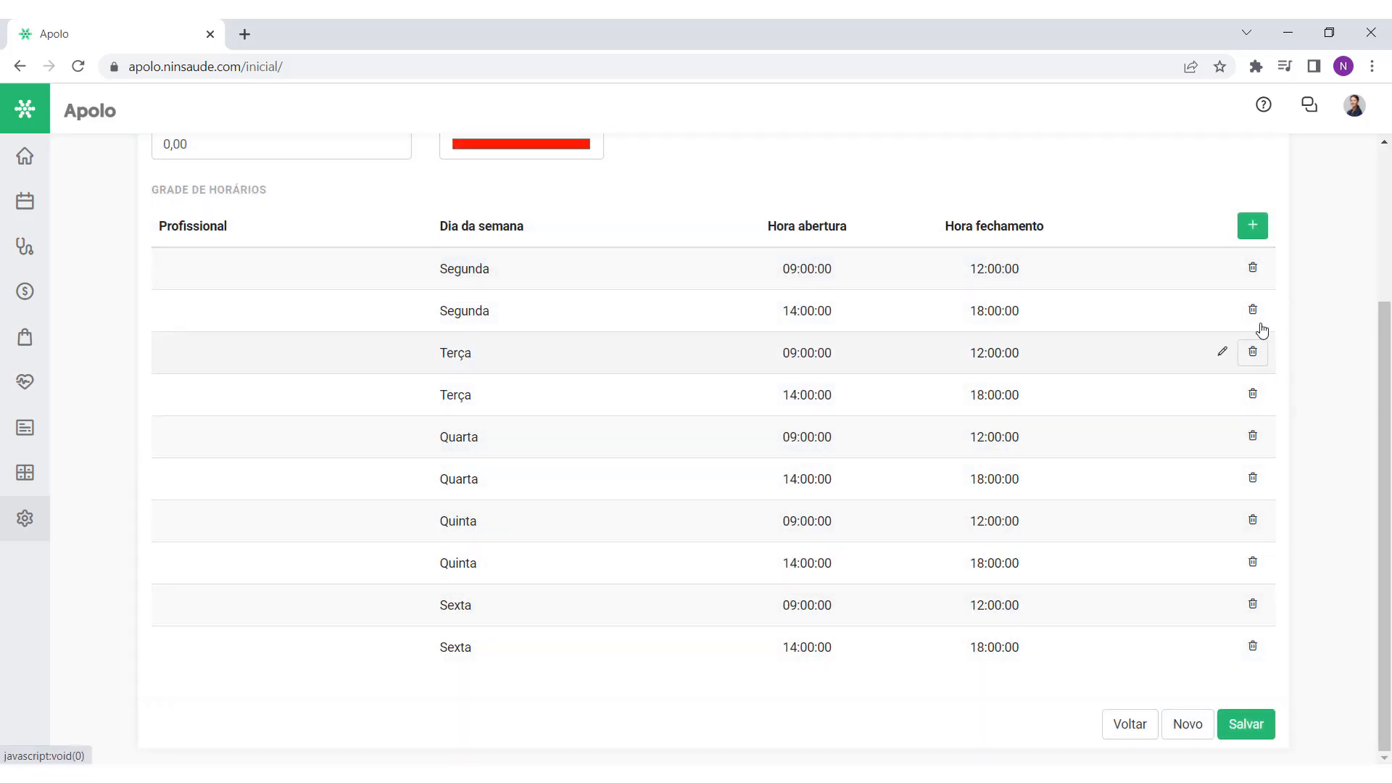
{"action": "left_click", "coordinate": [1244, 228]}
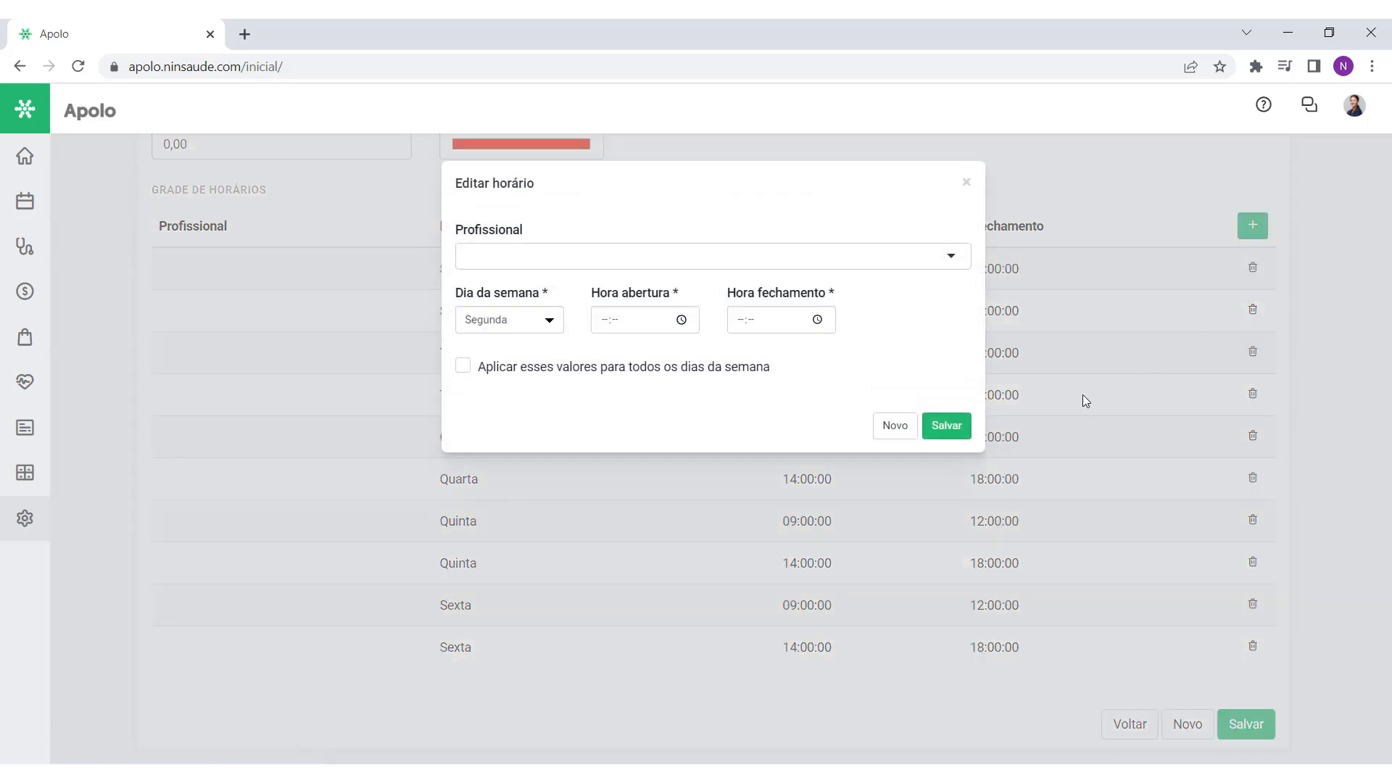
{"action": "left_click", "coordinate": [965, 184]}
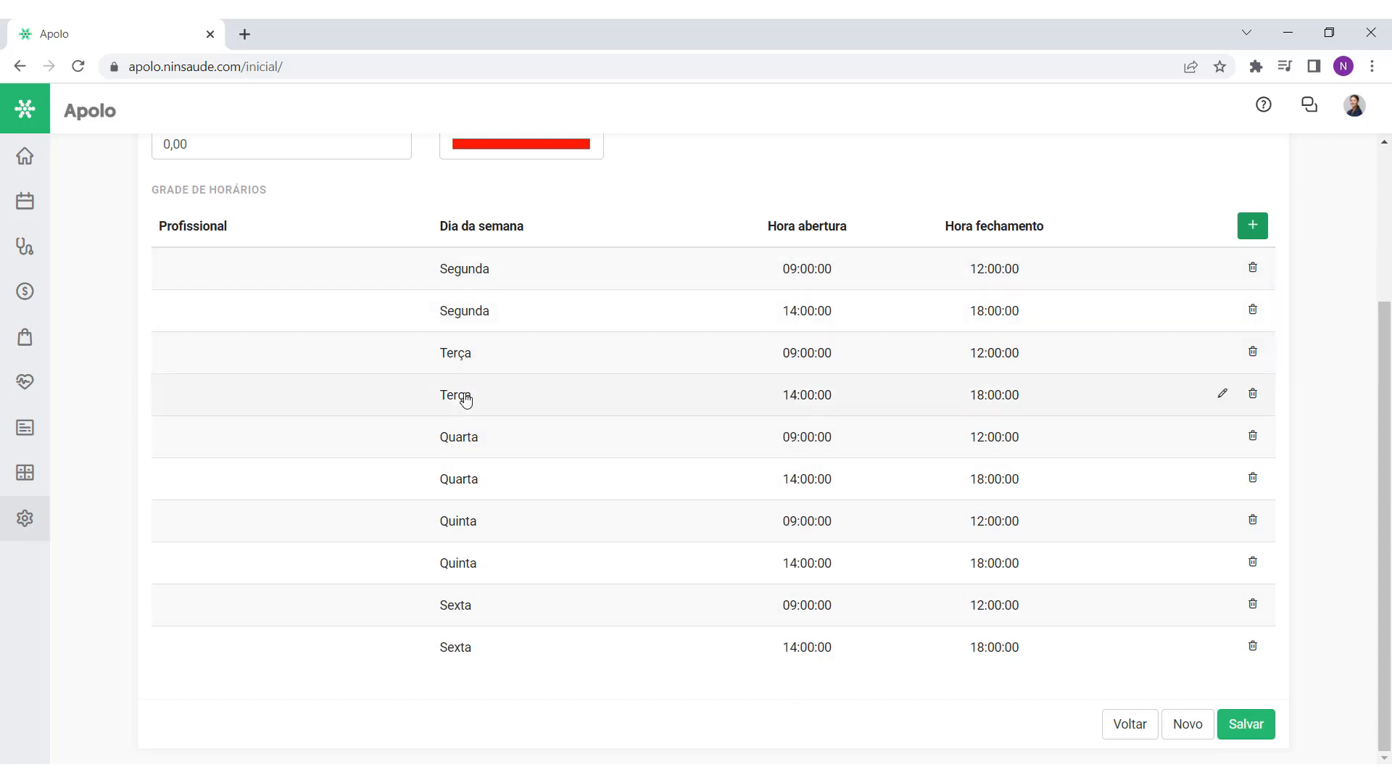
Step: Assign the searched professional to the Monday 09:00–12:00 slot and save
{"action": "left_click", "coordinate": [1227, 272]}
{"action": "left_click", "coordinate": [525, 263]}
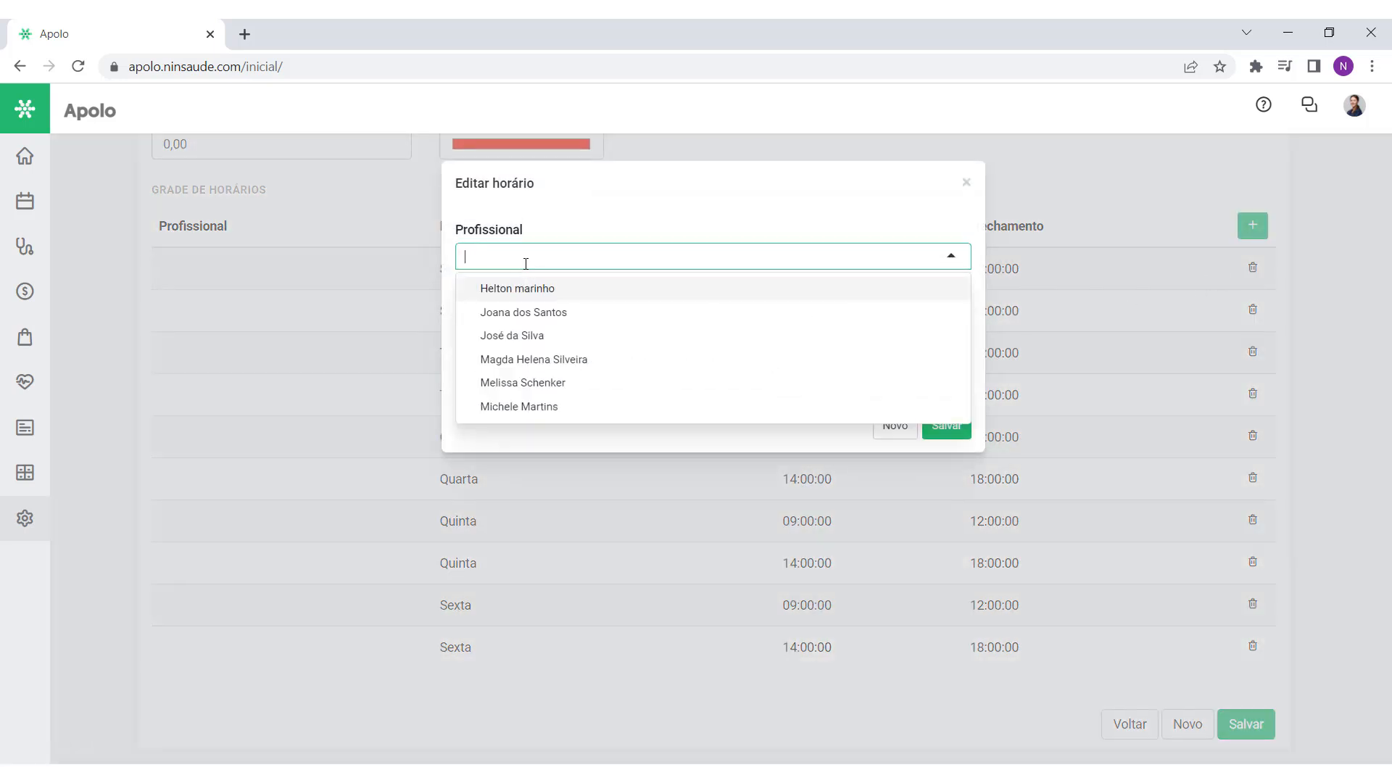
{"action": "type", "text": "michele"}
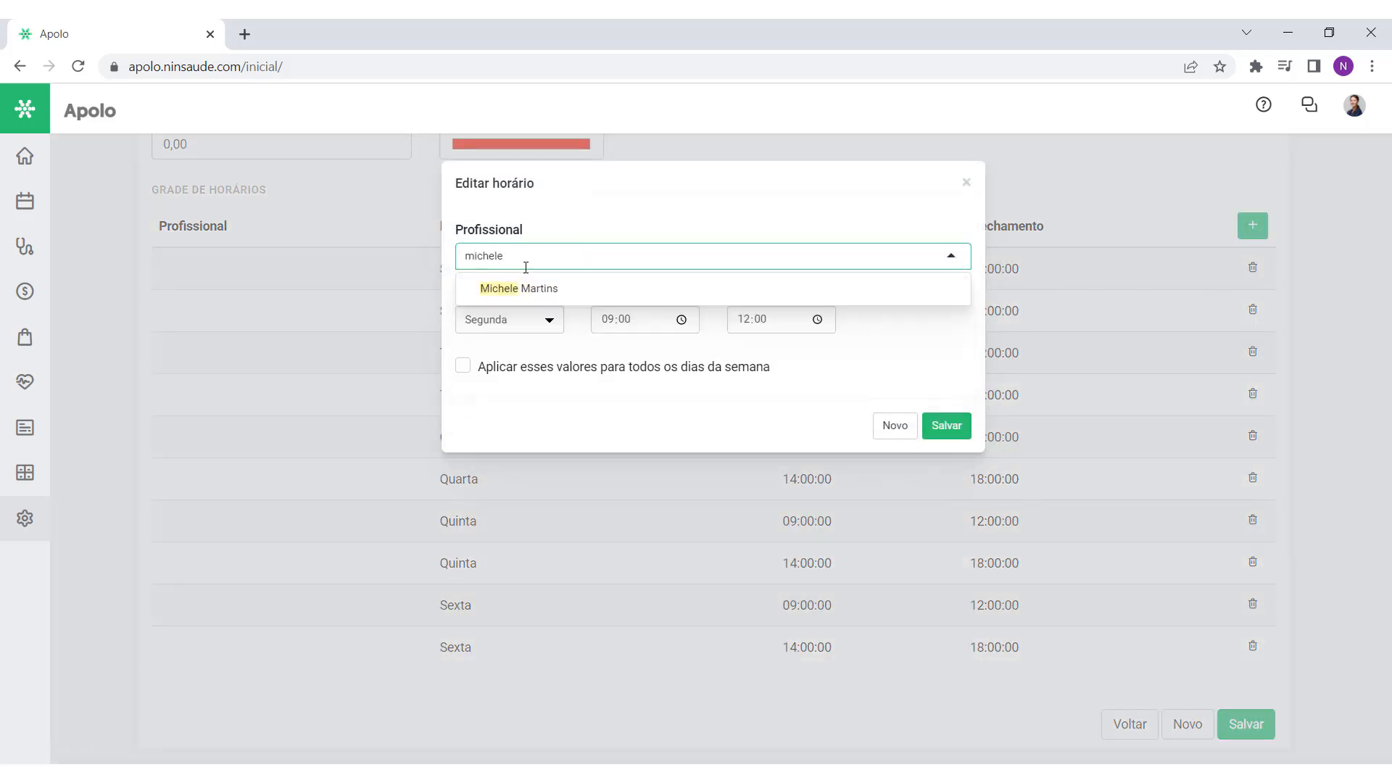
{"action": "left_click", "coordinate": [536, 288]}
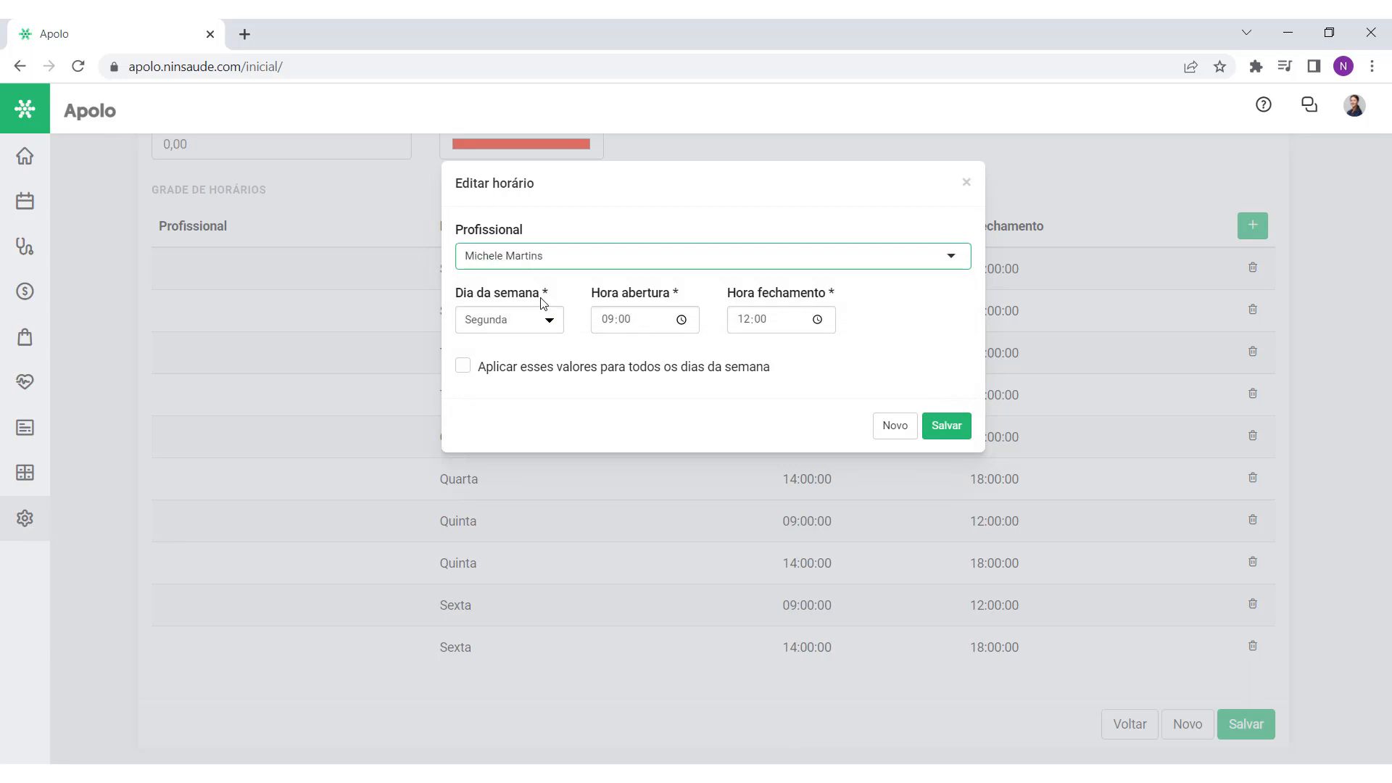
{"action": "left_click", "coordinate": [947, 427]}
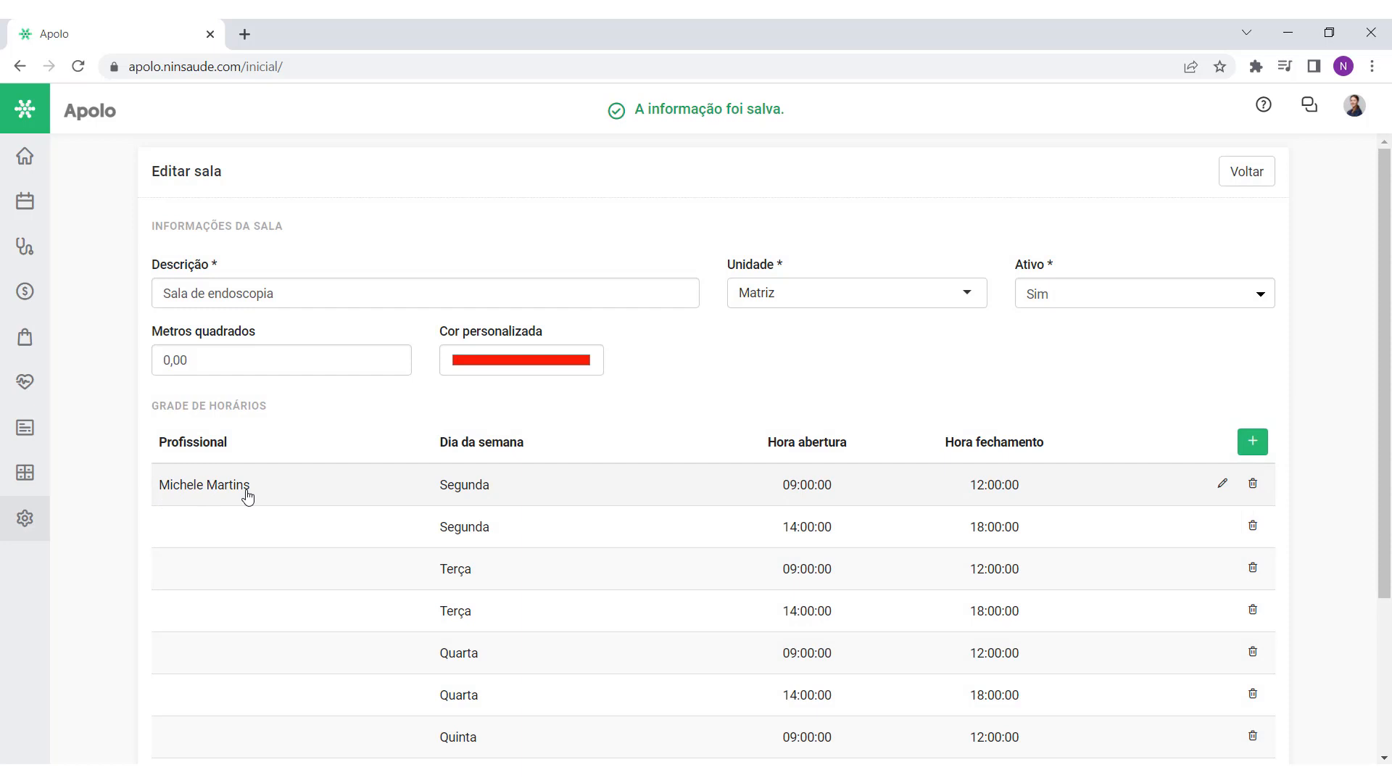
{"action": "left_click_drag", "start_coordinate": [1385, 303], "coordinate": [1387, 455]}
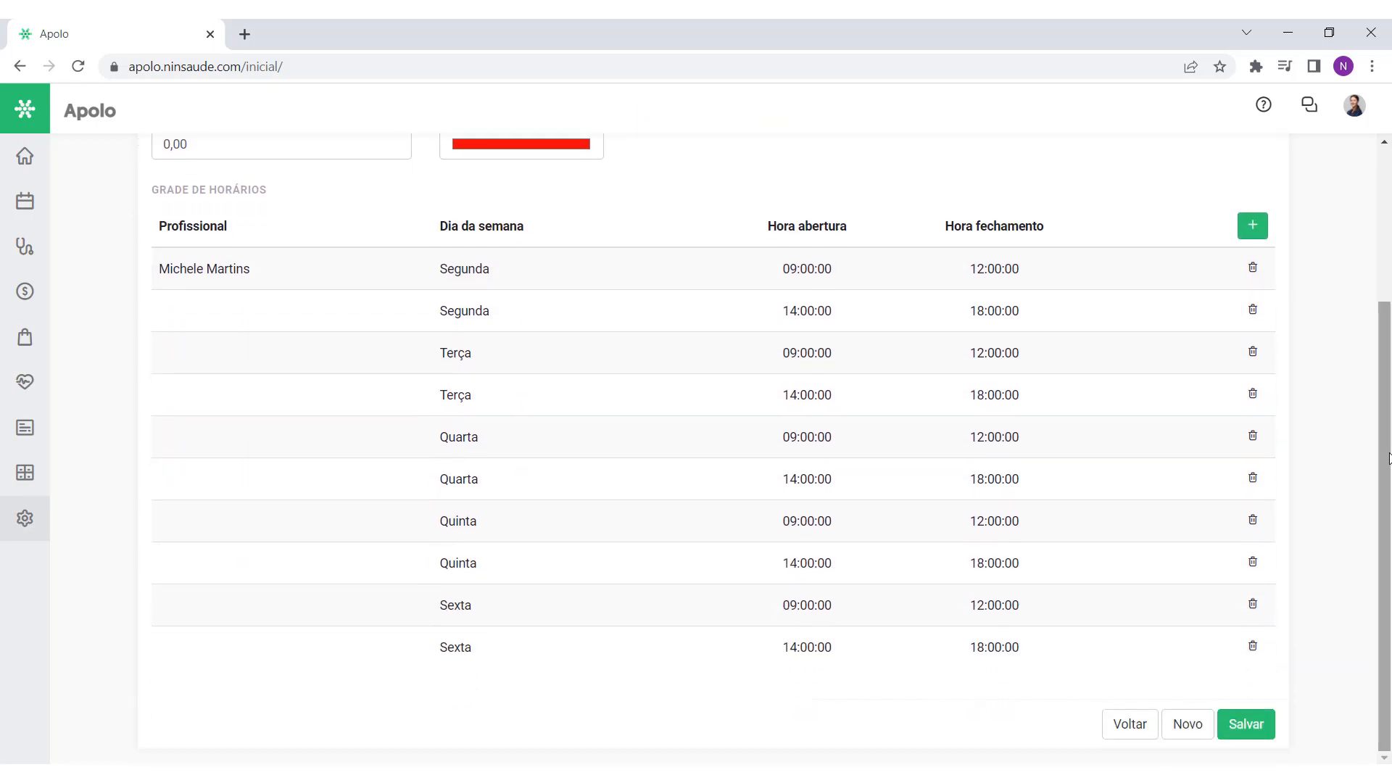
Step: Leave the room editor and view the Unidades settings page
{"action": "left_click", "coordinate": [1137, 723]}
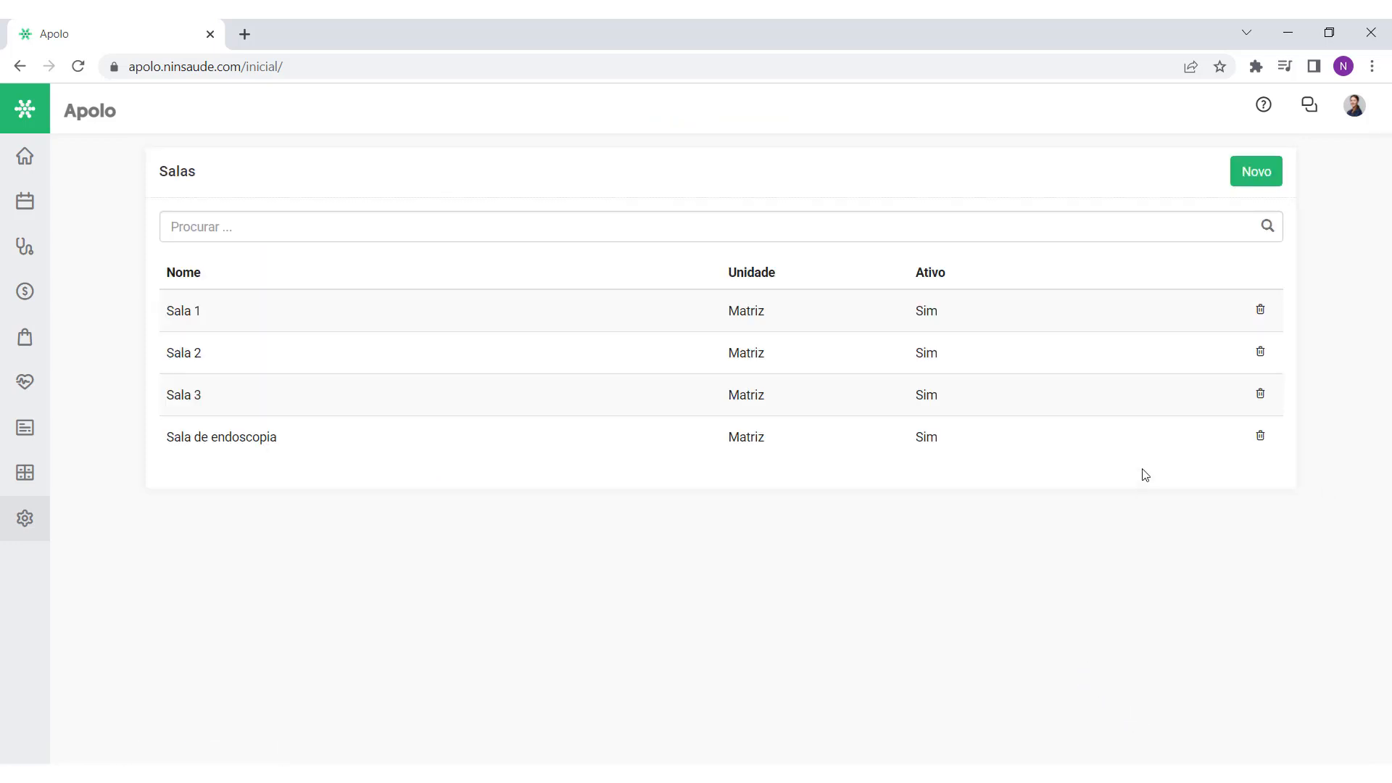
{"action": "left_click", "coordinate": [1241, 177]}
{"action": "left_click", "coordinate": [39, 528]}
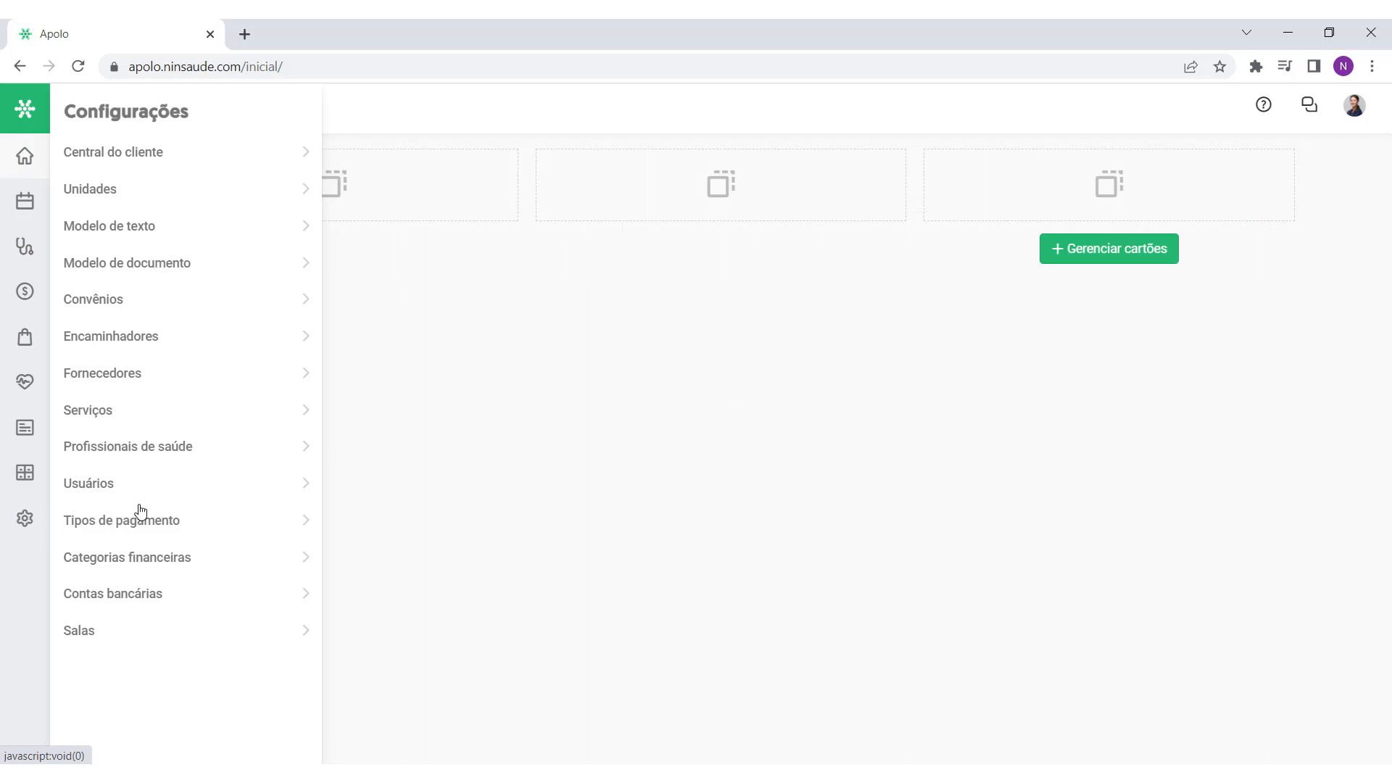
{"action": "left_click", "coordinate": [103, 194]}
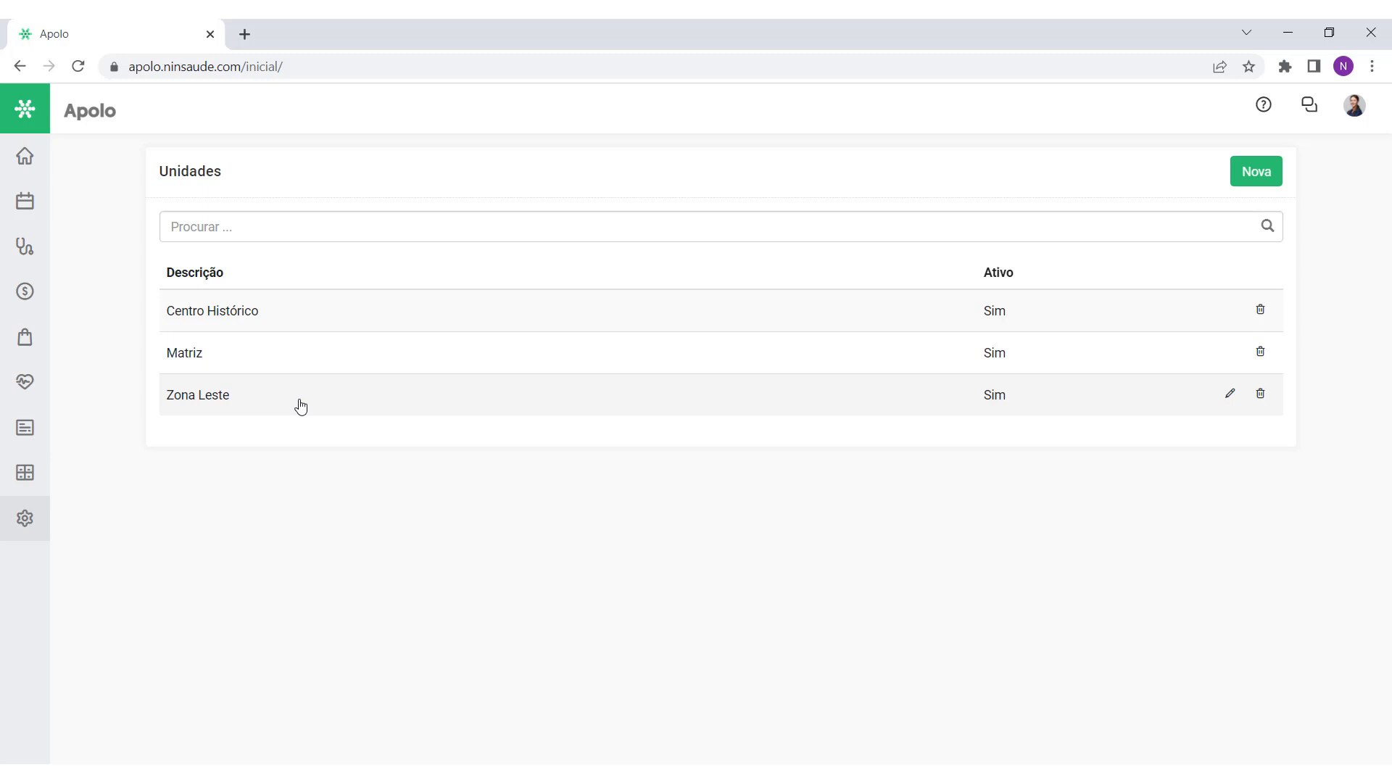
Step: Check a new appointment's Unidade options, leaving it on Indiferente
{"action": "left_click", "coordinate": [33, 205]}
{"action": "left_click", "coordinate": [132, 155]}
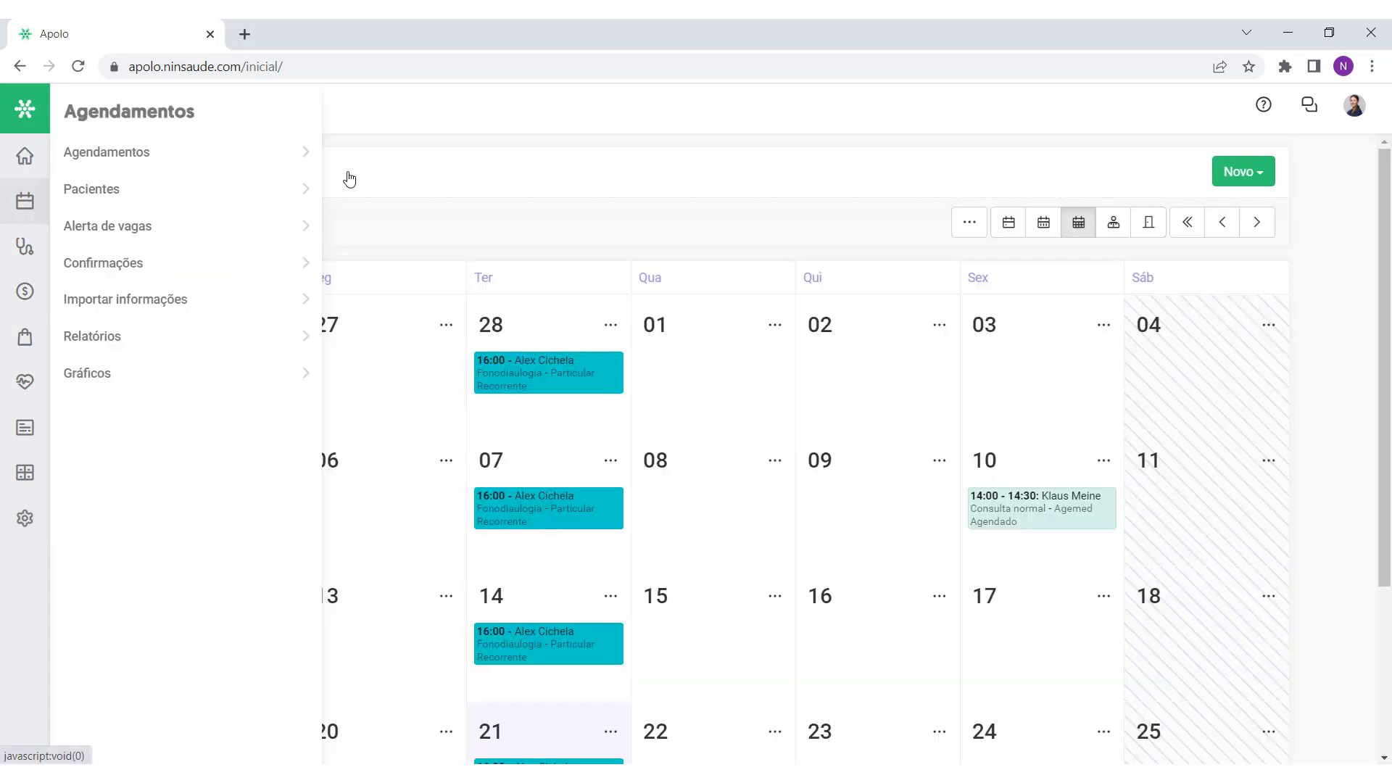
{"action": "left_click", "coordinate": [1244, 171]}
{"action": "left_click", "coordinate": [1209, 207]}
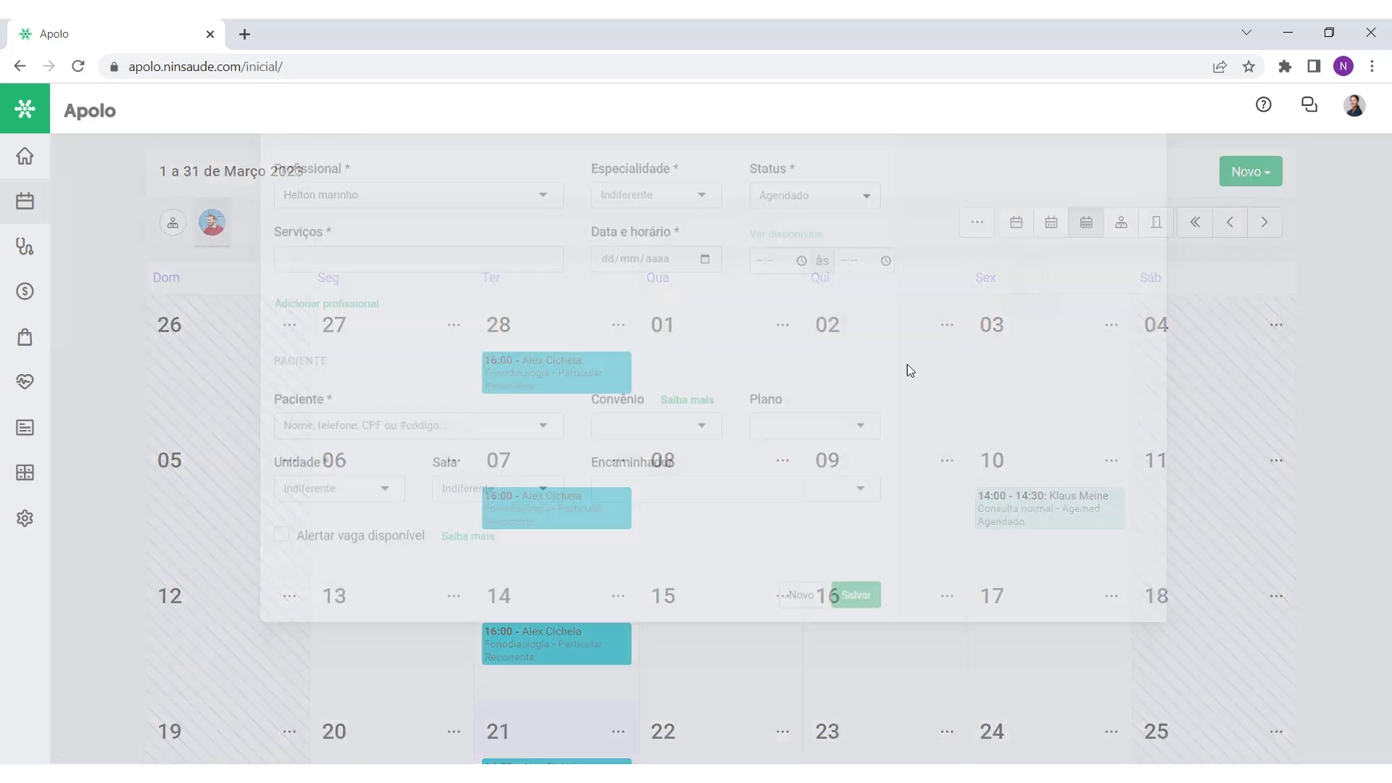
{"action": "left_click_drag", "start_coordinate": [342, 568], "coordinate": [271, 567]}
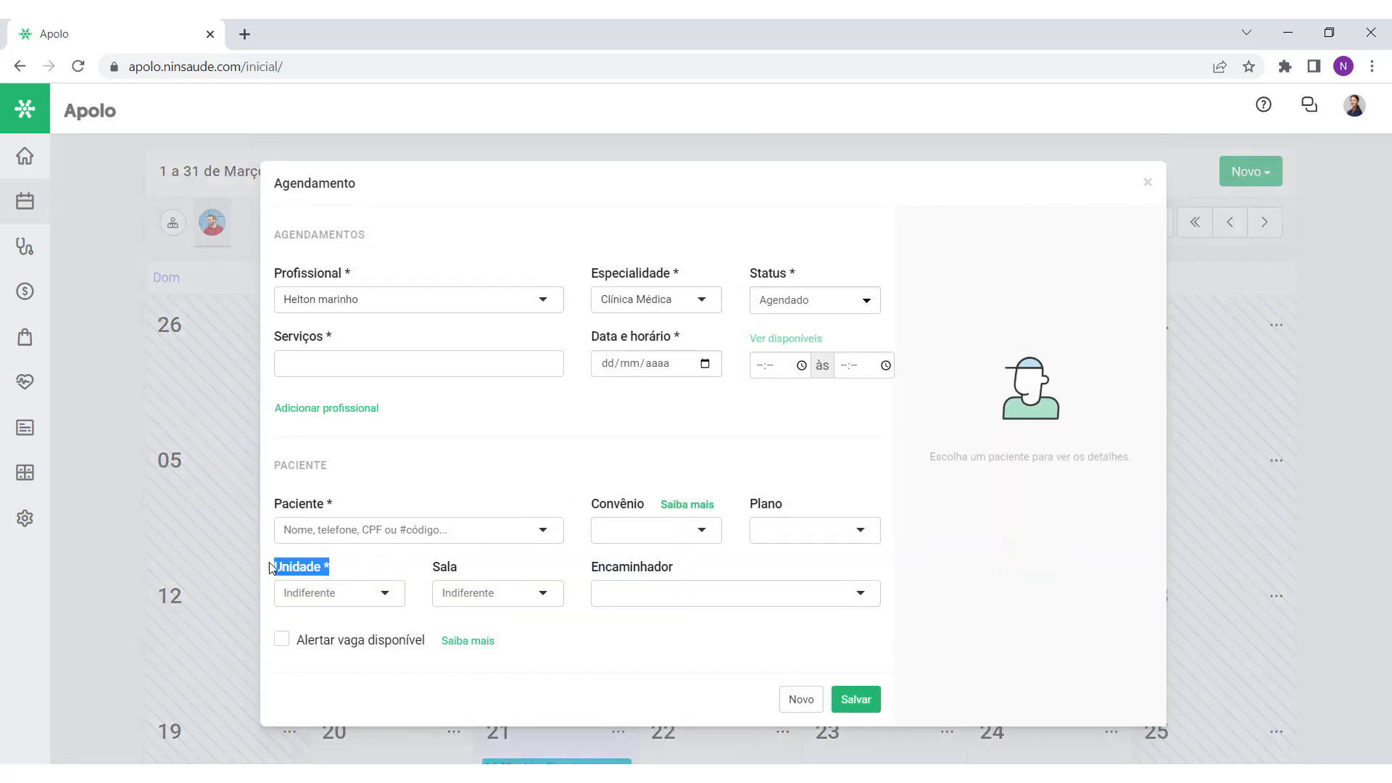
{"action": "left_click", "coordinate": [332, 586]}
{"action": "left_click", "coordinate": [371, 574]}
Step: Check a new receivable's unit choices, picking Centro Histórico, then reopen Unidades
{"action": "left_click", "coordinate": [24, 290]}
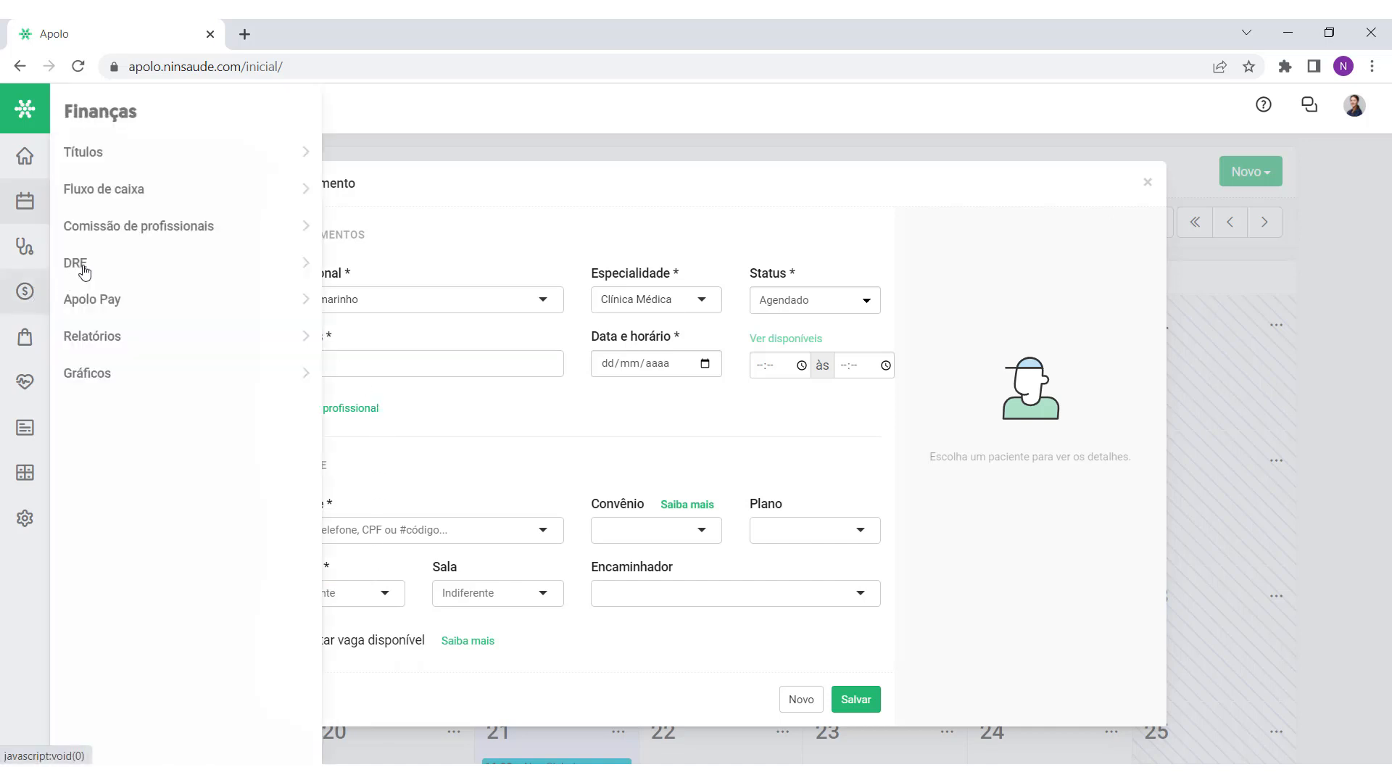
{"action": "left_click", "coordinate": [152, 151]}
{"action": "left_click", "coordinate": [1237, 177]}
{"action": "left_click", "coordinate": [1224, 211]}
{"action": "left_click", "coordinate": [1100, 614]}
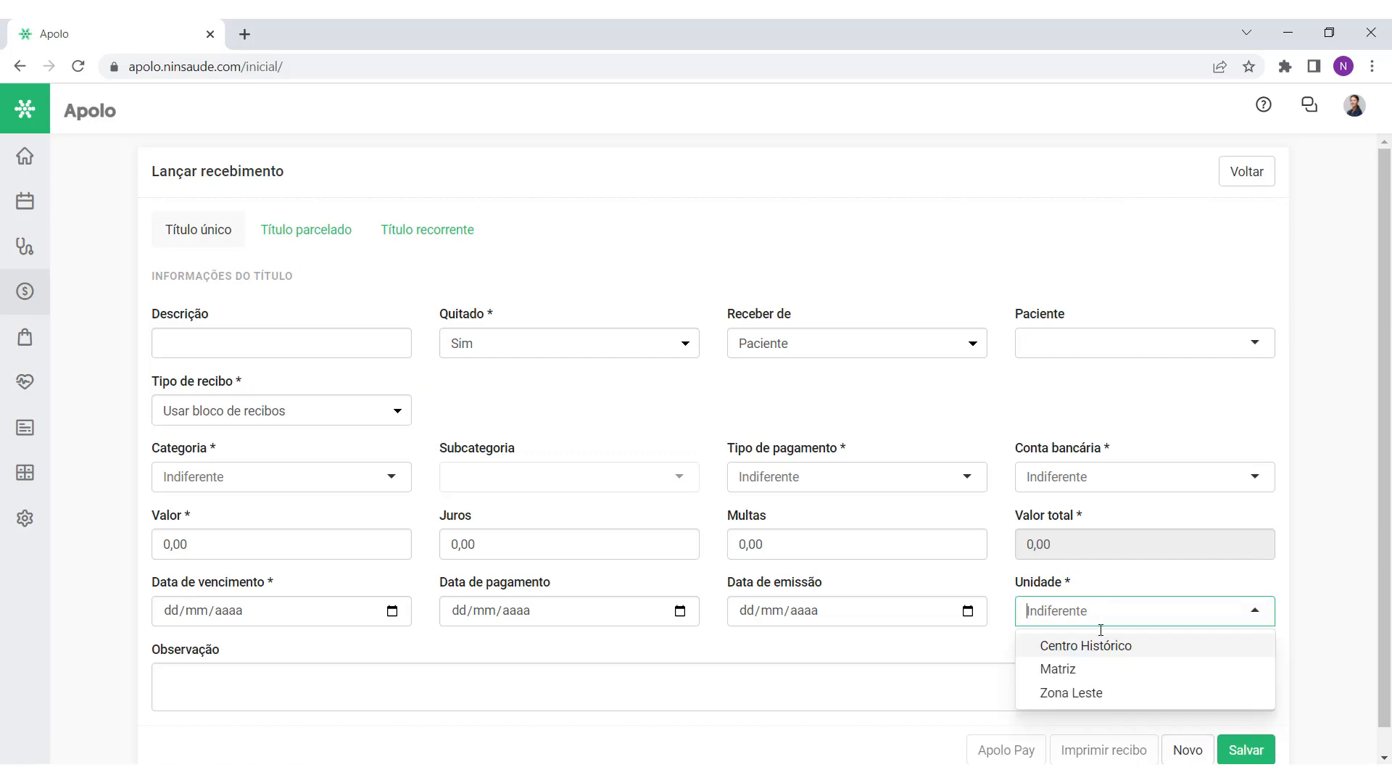
{"action": "left_click", "coordinate": [1102, 643]}
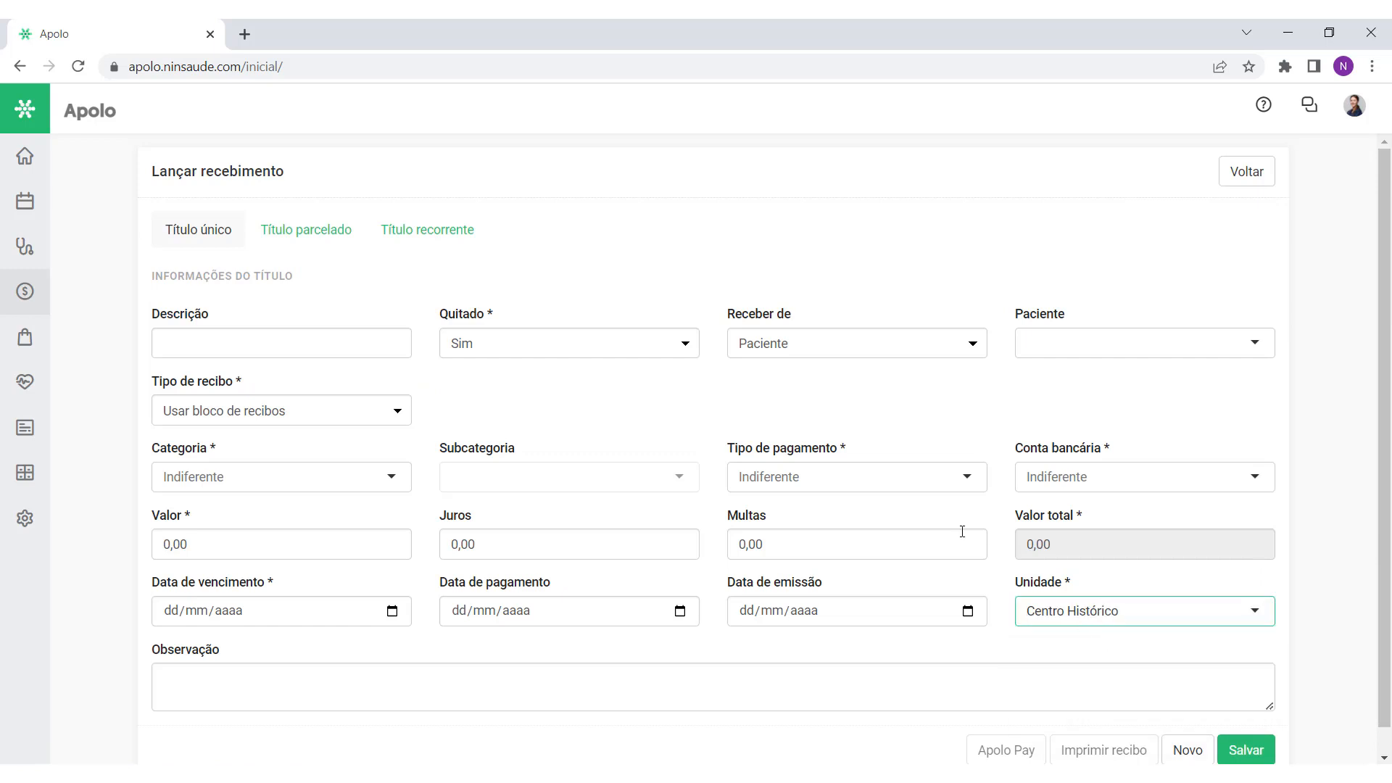
{"action": "left_click", "coordinate": [42, 526]}
{"action": "left_click", "coordinate": [102, 190]}
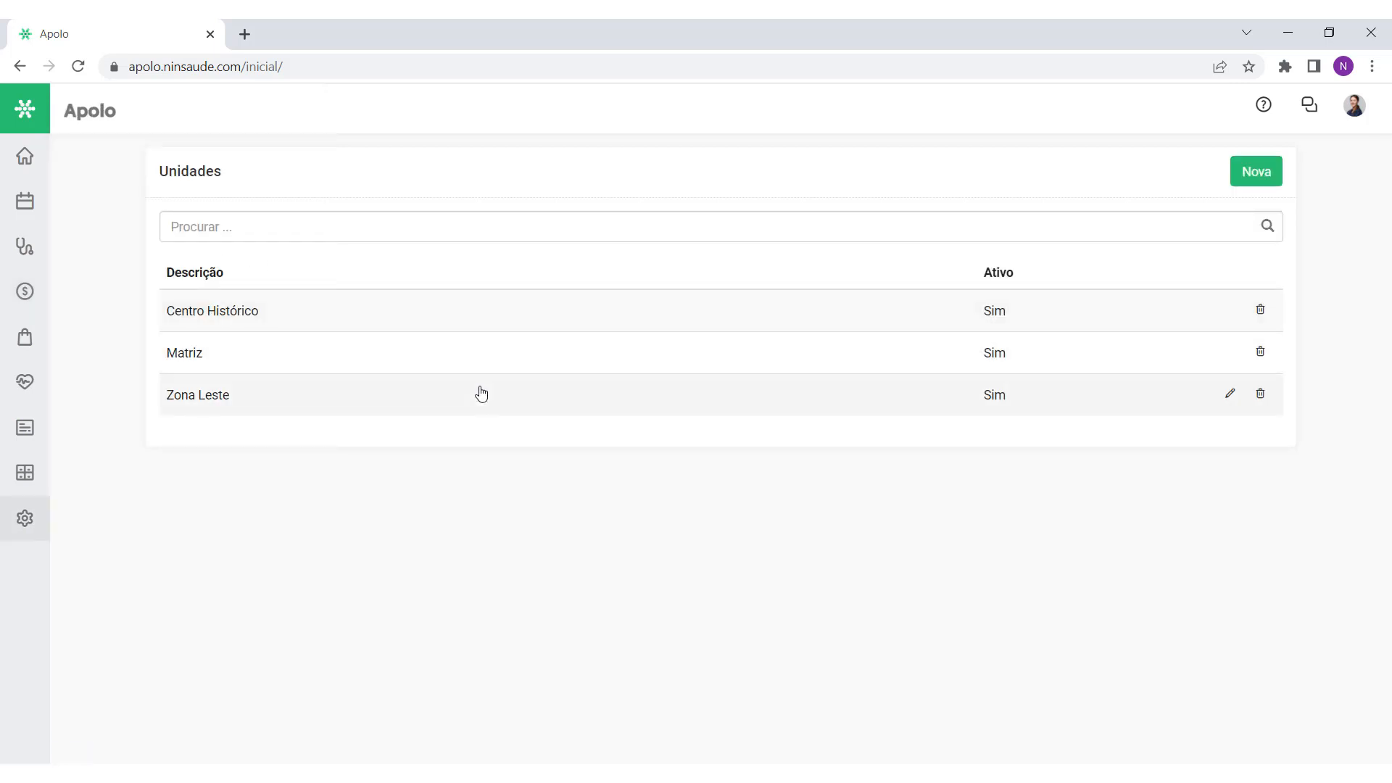
Step: Start unit 'Filial 04' with trade name 'Clínica Teste', country Brazil, time zone GMT -3:00 Brasilia
{"action": "key", "text": "ctrl+minus"}
{"action": "left_click", "coordinate": [1189, 177]}
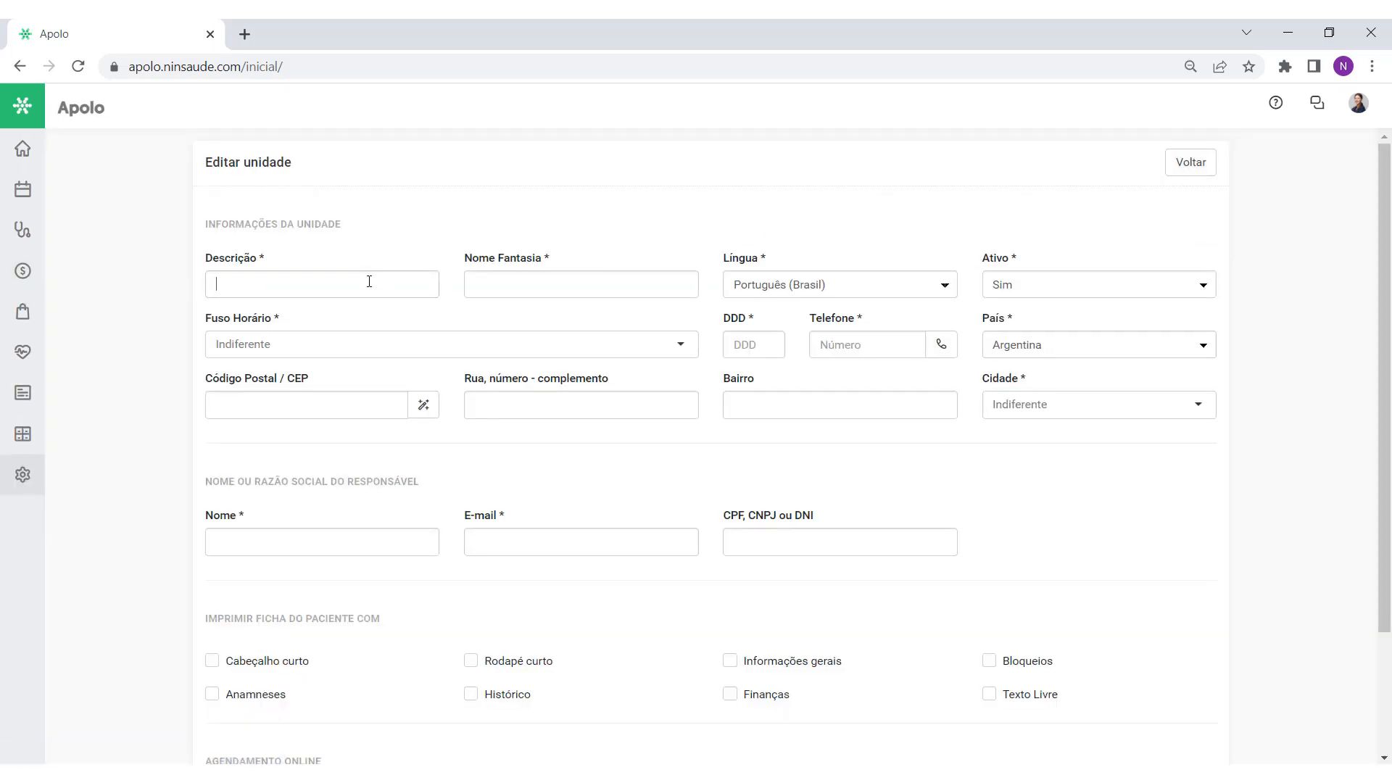
{"action": "type", "text": "Filial 04"}
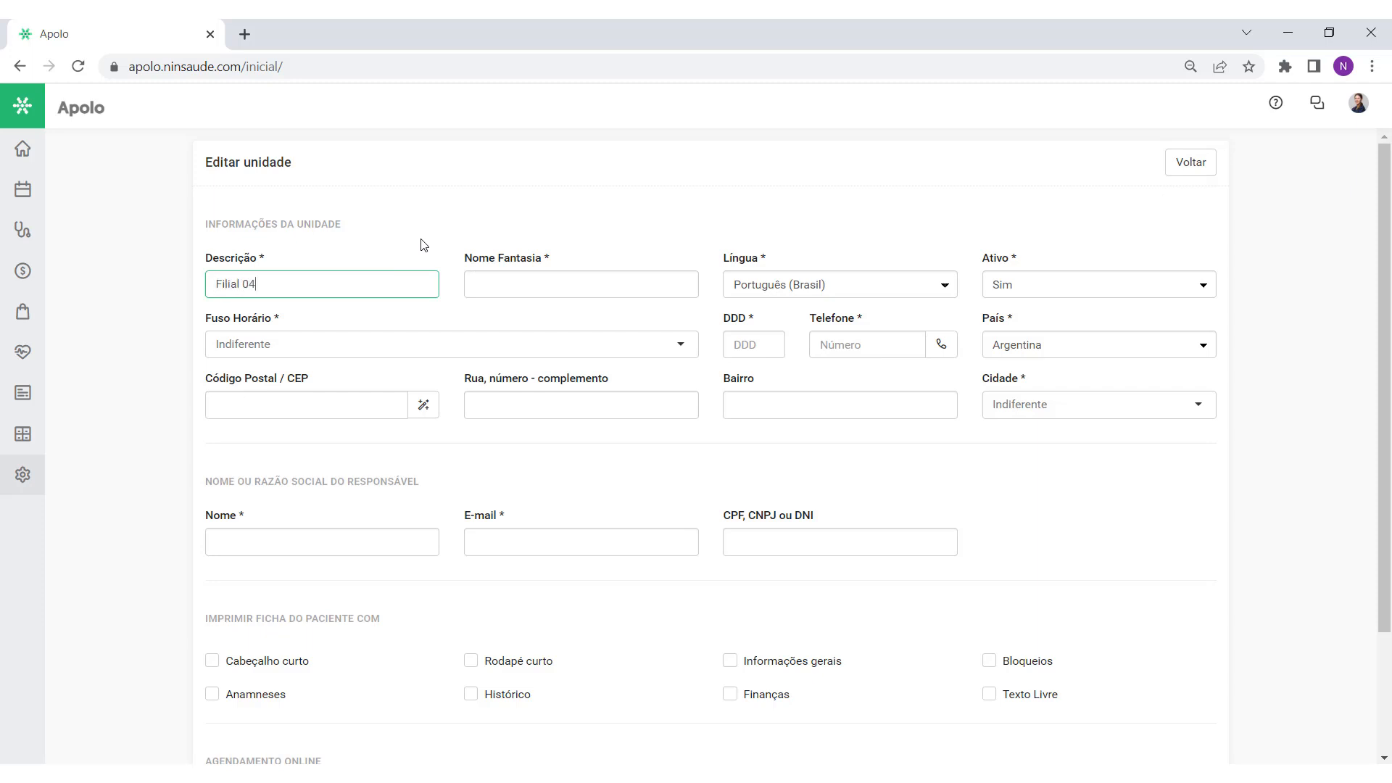
{"action": "left_click", "coordinate": [475, 283]}
{"action": "type", "text": "Clínica Teste"}
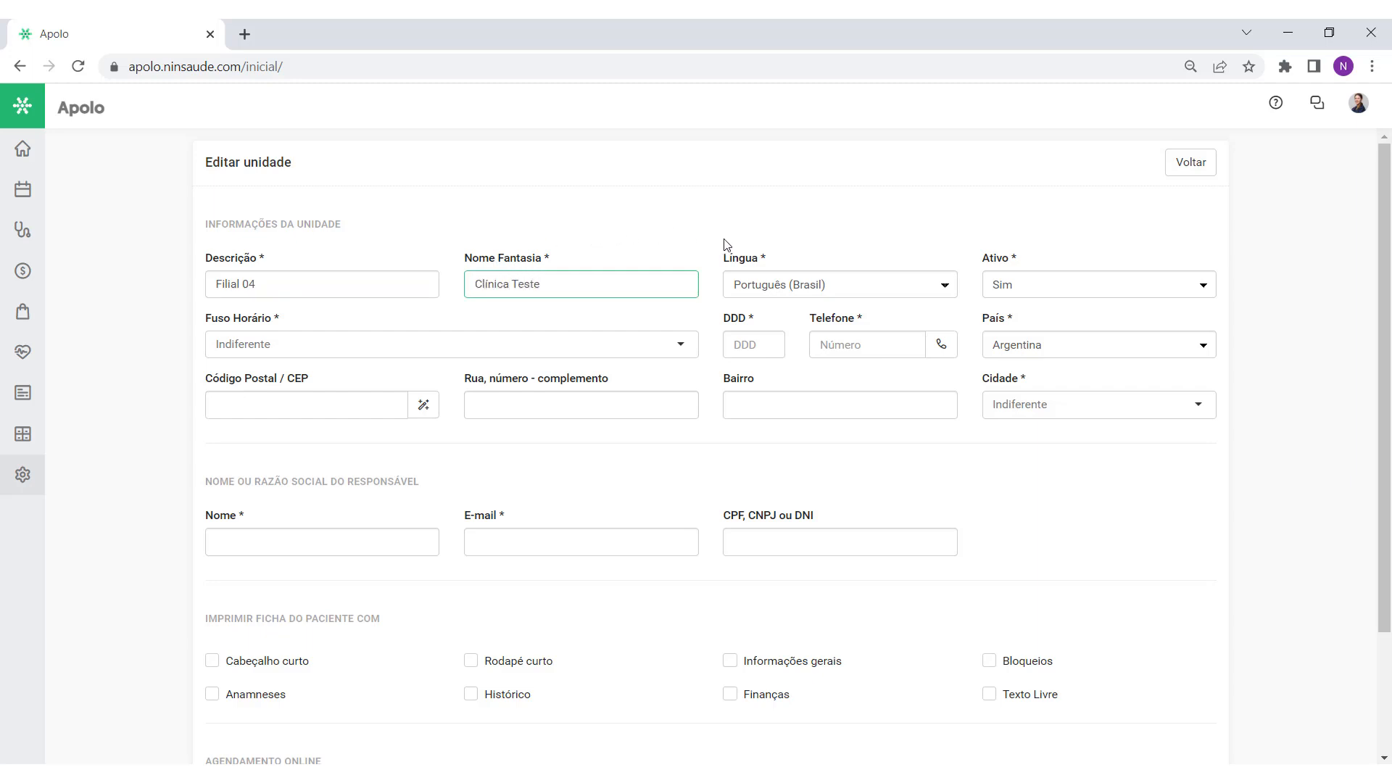
{"action": "left_click_drag", "start_coordinate": [974, 328], "coordinate": [1014, 326]}
{"action": "left_click", "coordinate": [1057, 342]}
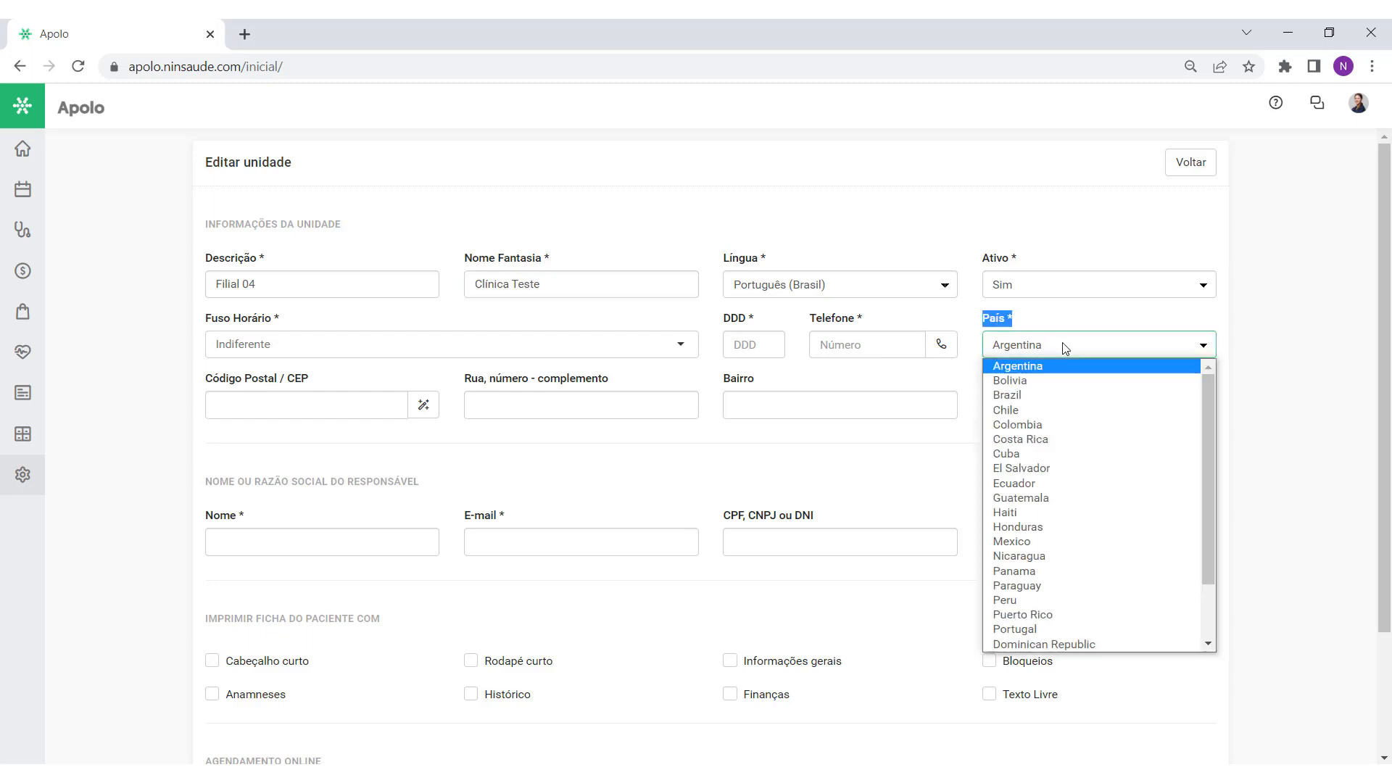
{"action": "left_click", "coordinate": [1044, 392]}
{"action": "left_click", "coordinate": [426, 354]}
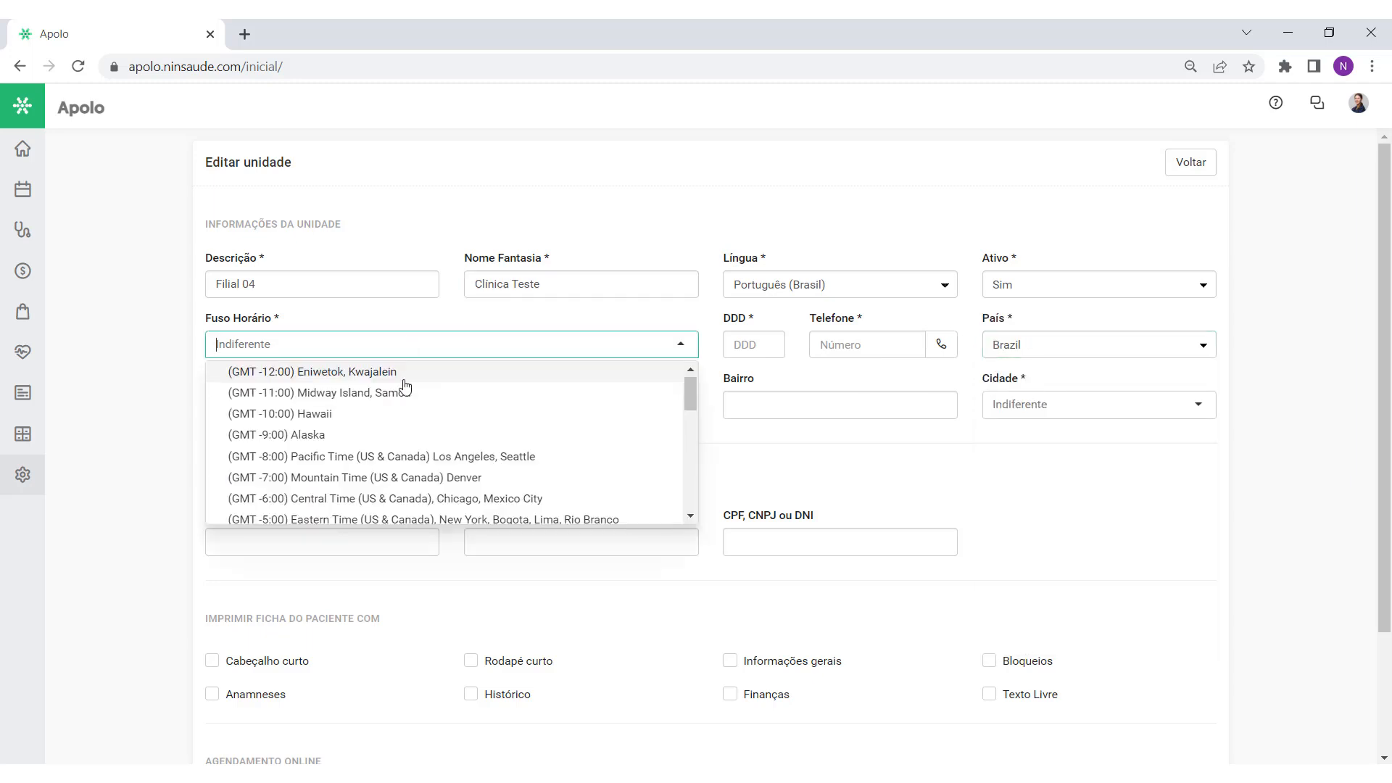
{"action": "scroll", "coordinate": [403, 388], "scroll_direction": "down", "scroll_amount": 3}
{"action": "left_click", "coordinate": [397, 406]}
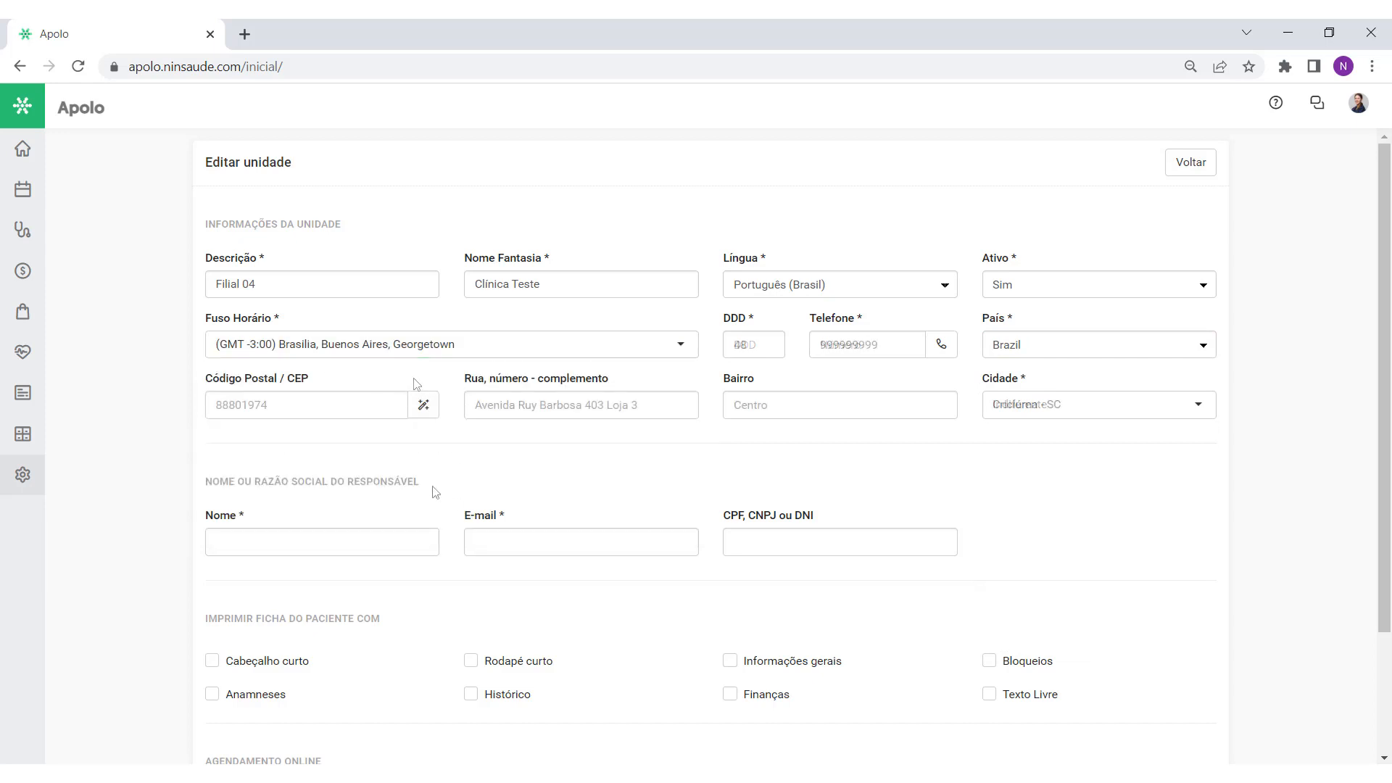
Step: Enter the responsible person's name and e-mail address for the unit
{"action": "left_click_drag", "start_coordinate": [428, 485], "coordinate": [195, 491]}
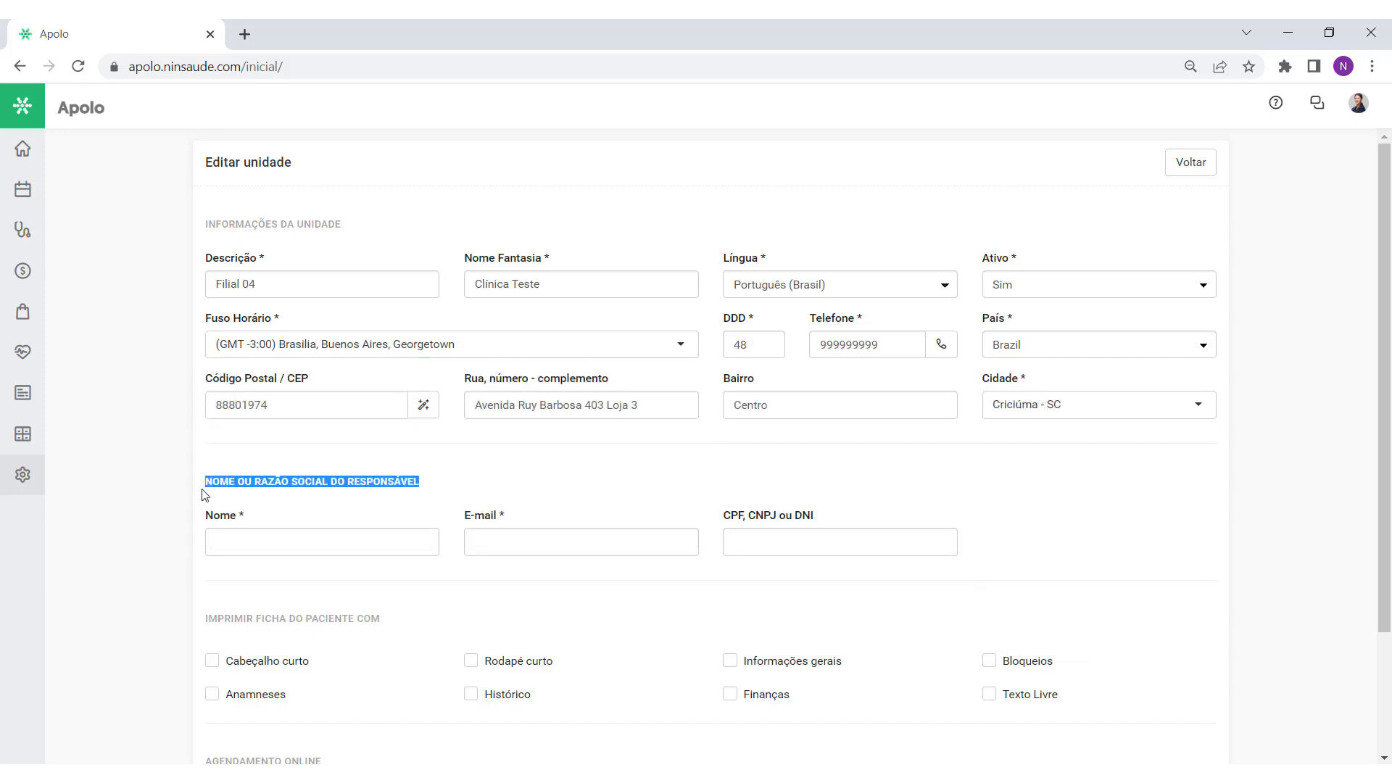
{"action": "left_click", "coordinate": [207, 501]}
{"action": "left_click", "coordinate": [252, 540]}
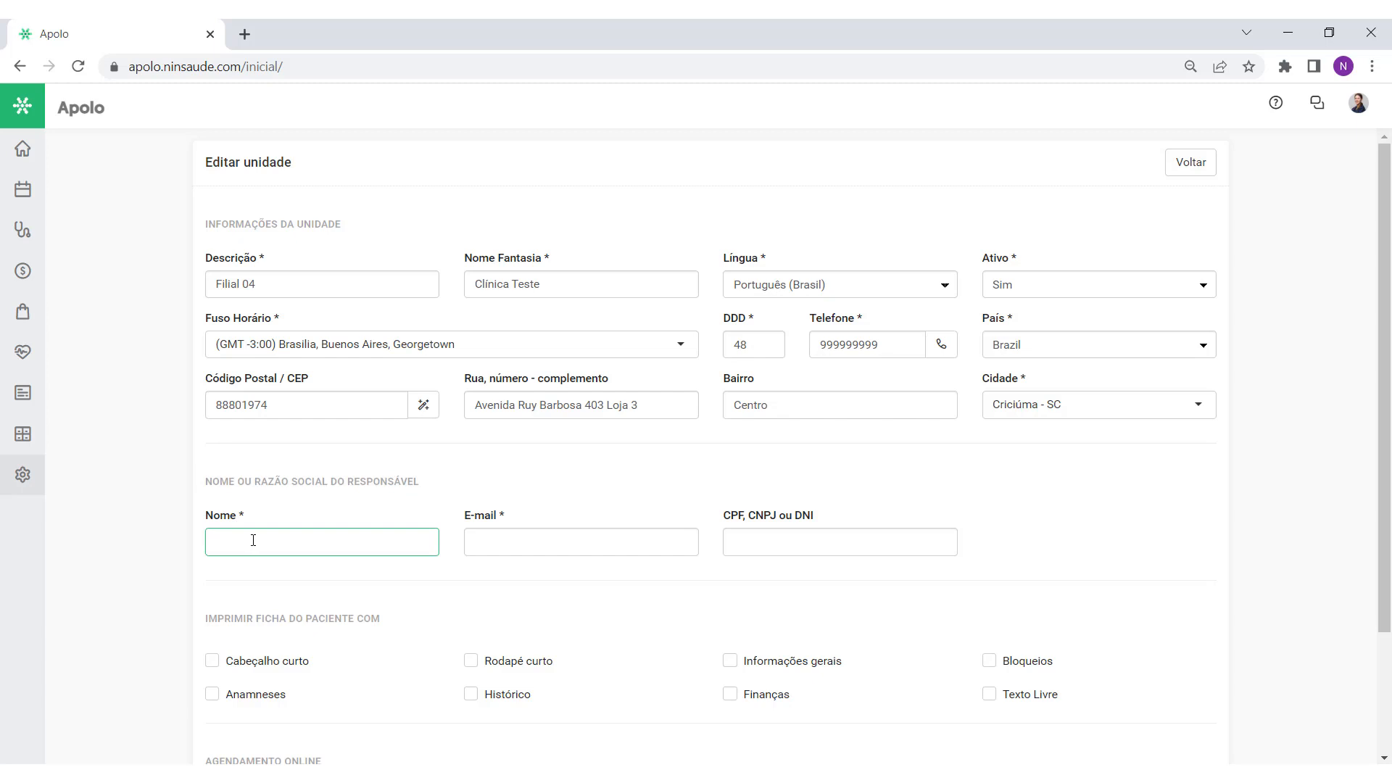
{"action": "left_click", "coordinate": [507, 547]}
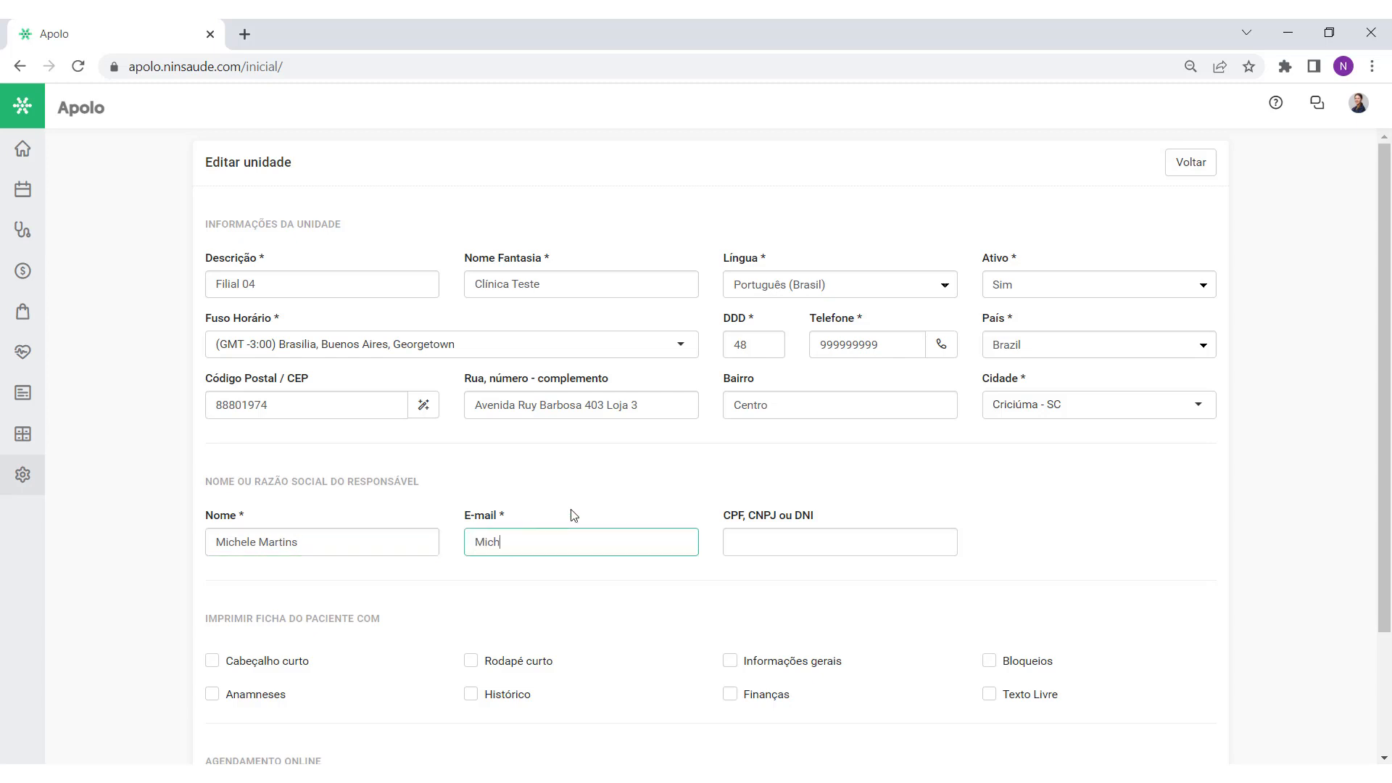
{"action": "left_click", "coordinate": [584, 514]}
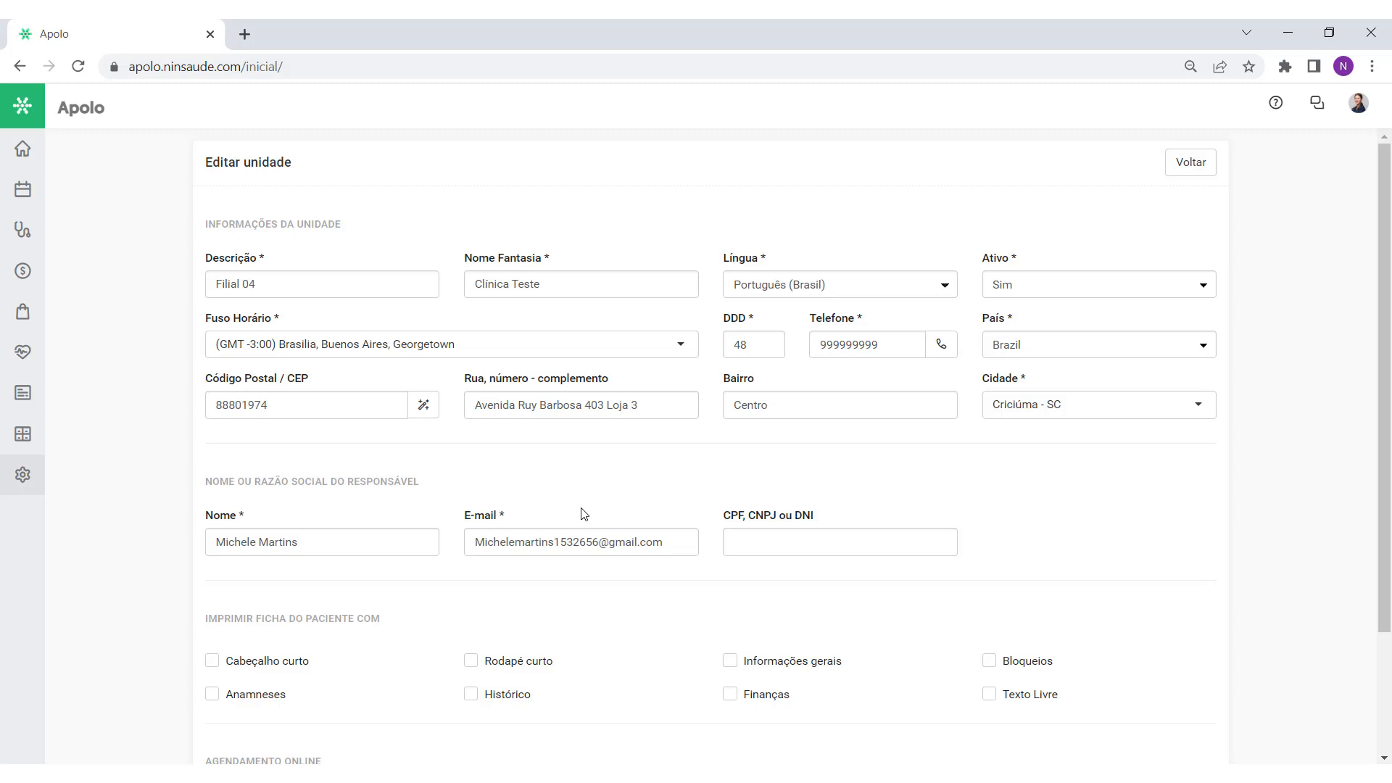
{"action": "left_click_drag", "start_coordinate": [669, 538], "coordinate": [460, 562]}
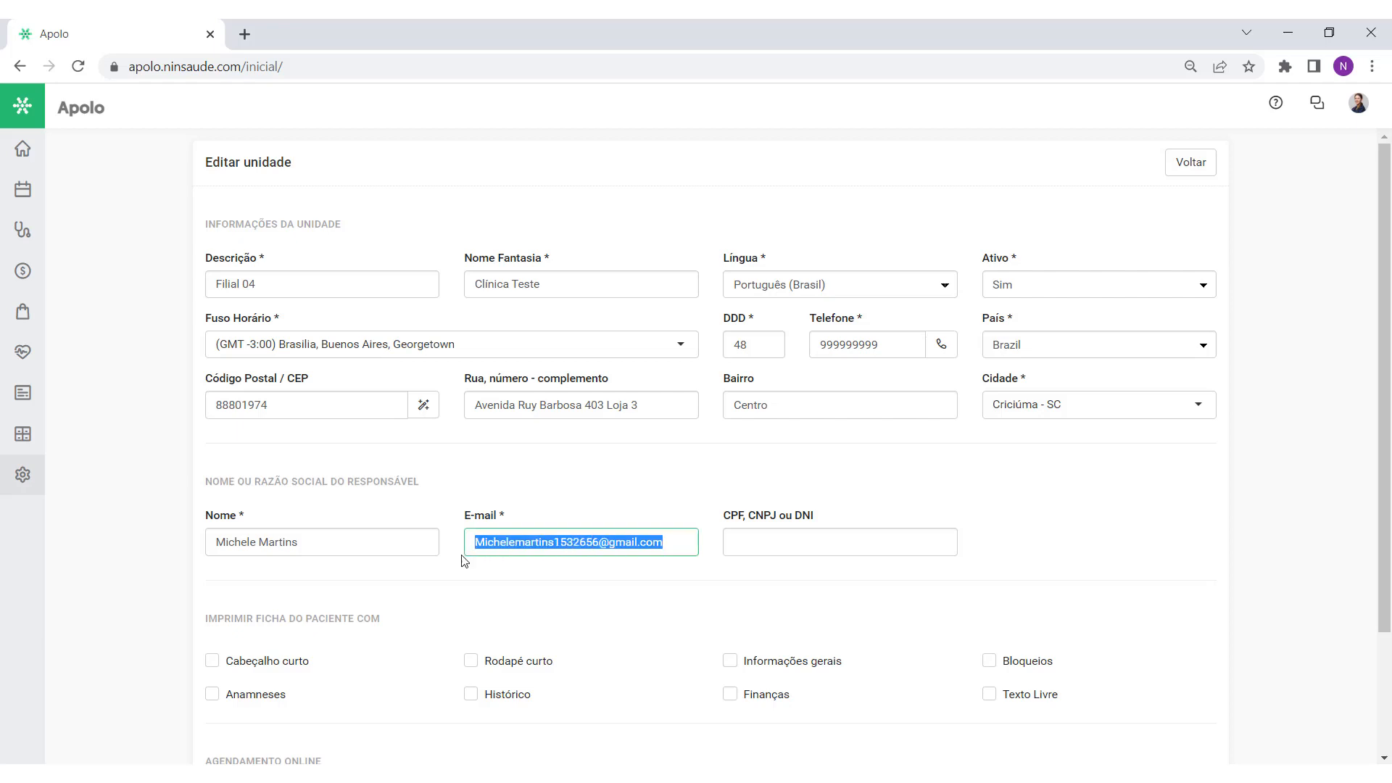
{"action": "left_click", "coordinate": [572, 522]}
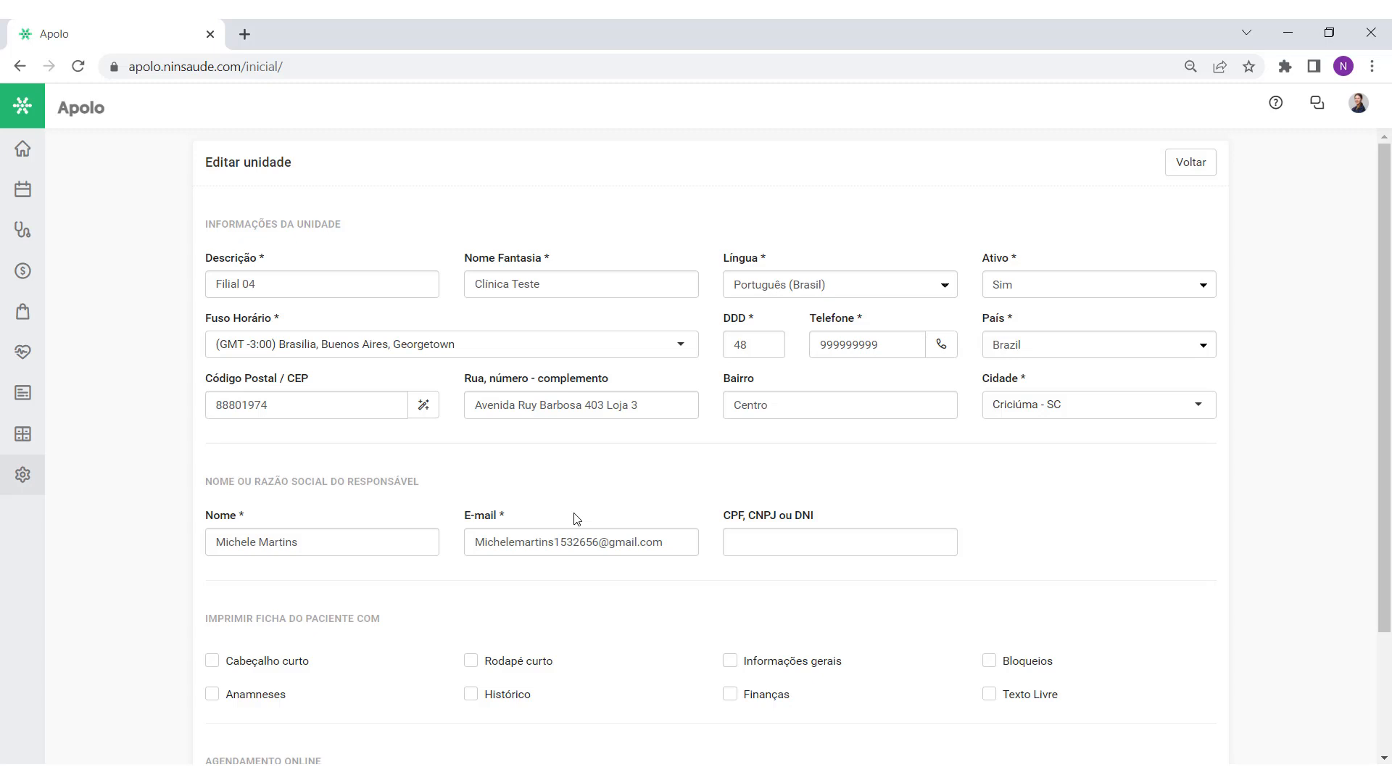
Step: Set Filial 04 to appear in online scheduling without logo and save the unit
{"action": "scroll", "coordinate": [577, 519], "scroll_direction": "down", "scroll_amount": 3}
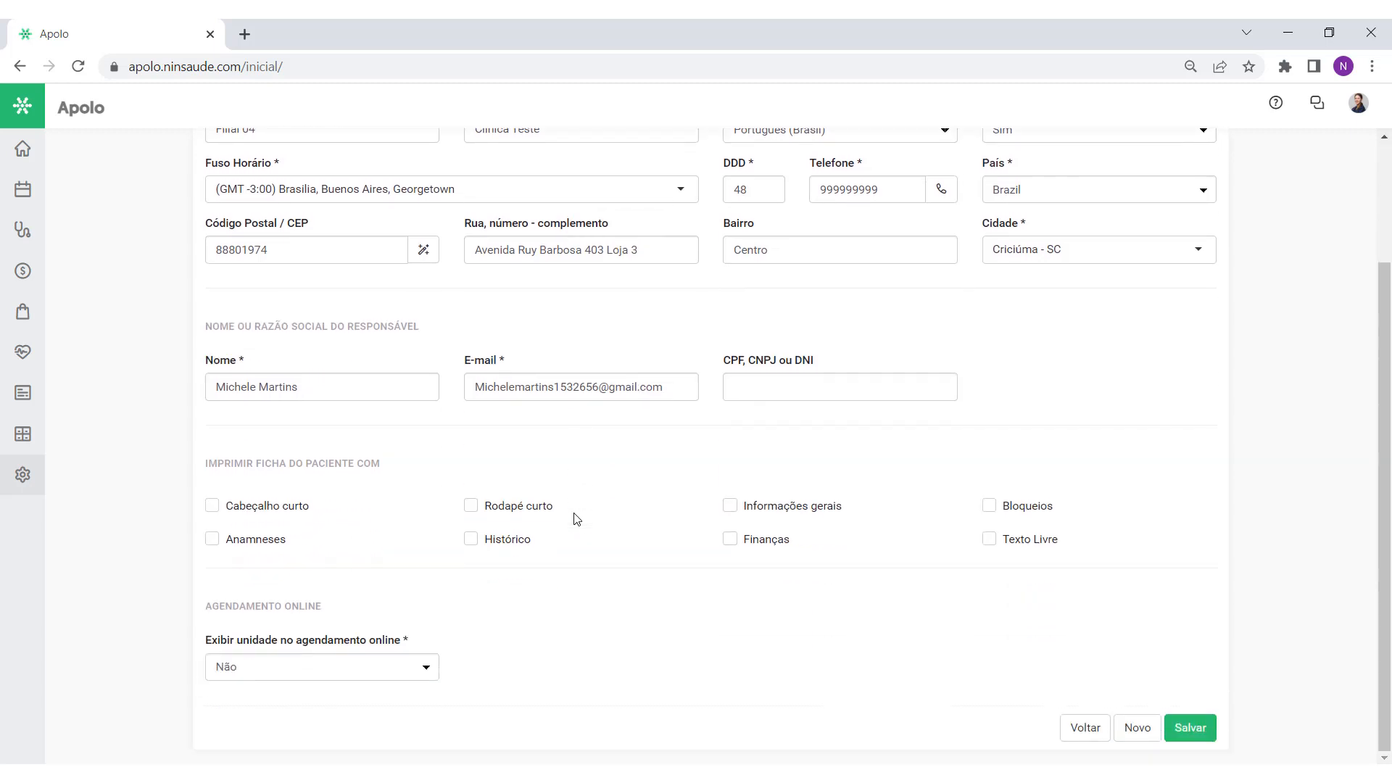
{"action": "left_click_drag", "start_coordinate": [337, 608], "coordinate": [197, 613]}
{"action": "left_click", "coordinate": [367, 609]}
{"action": "left_click_drag", "start_coordinate": [415, 643], "coordinate": [193, 647]}
{"action": "left_click", "coordinate": [422, 645]}
{"action": "left_click", "coordinate": [421, 670]}
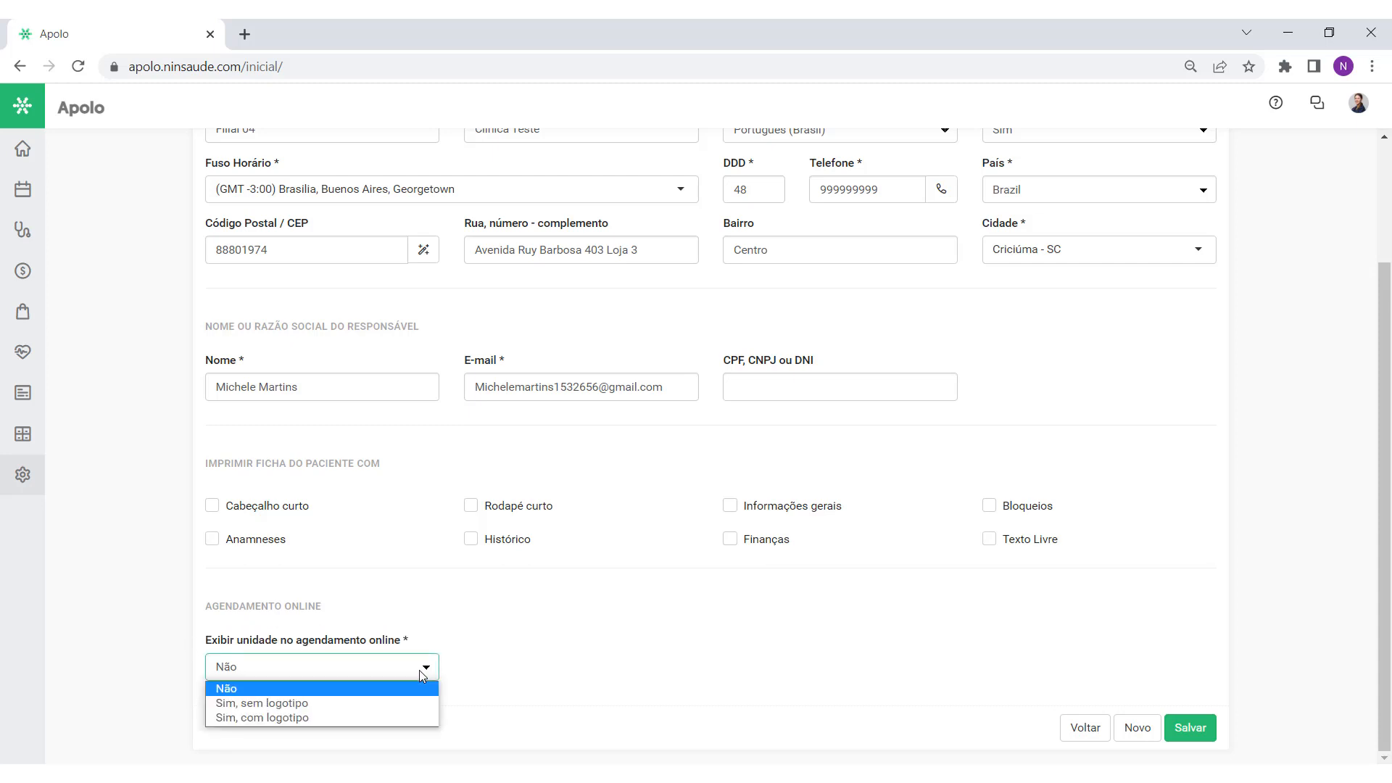
{"action": "left_click", "coordinate": [408, 718]}
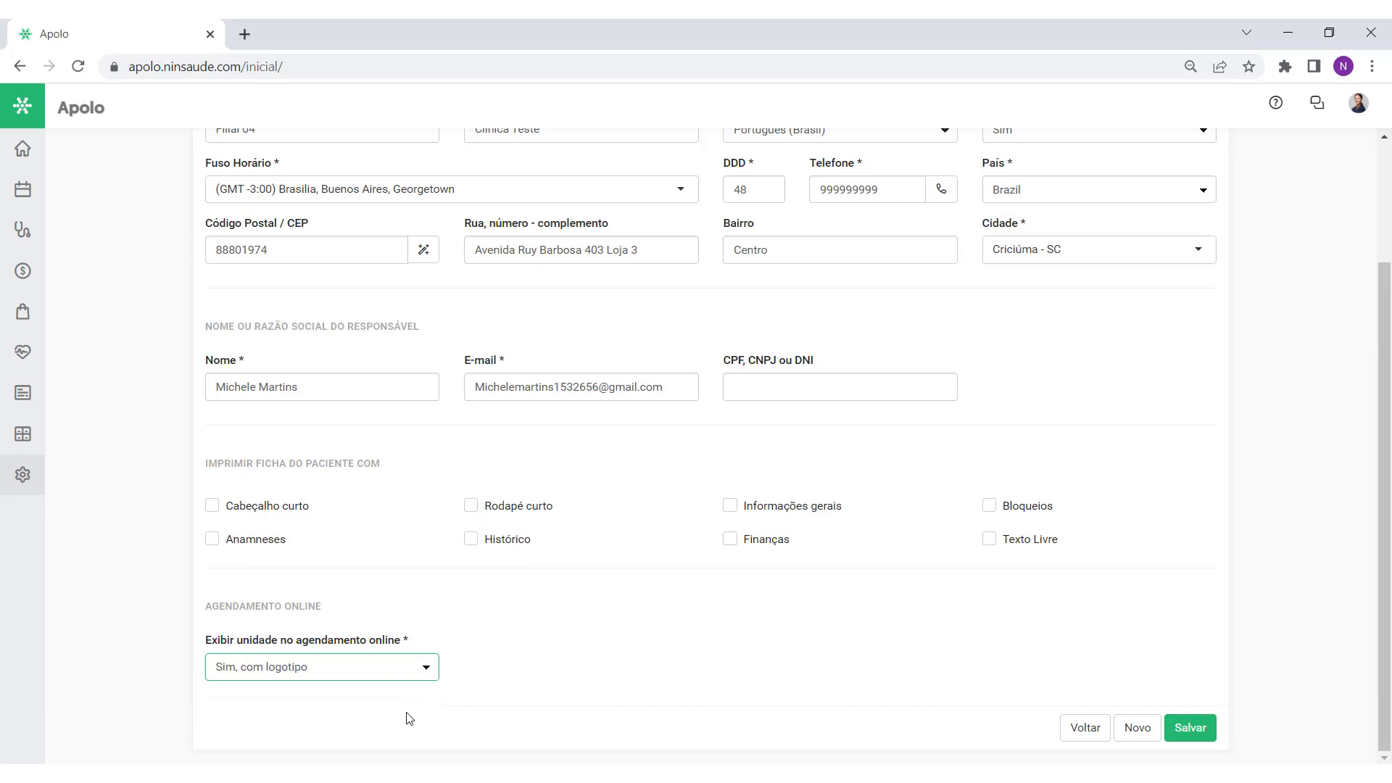
{"action": "left_click", "coordinate": [392, 670]}
{"action": "left_click", "coordinate": [385, 704]}
{"action": "left_click", "coordinate": [1196, 729]}
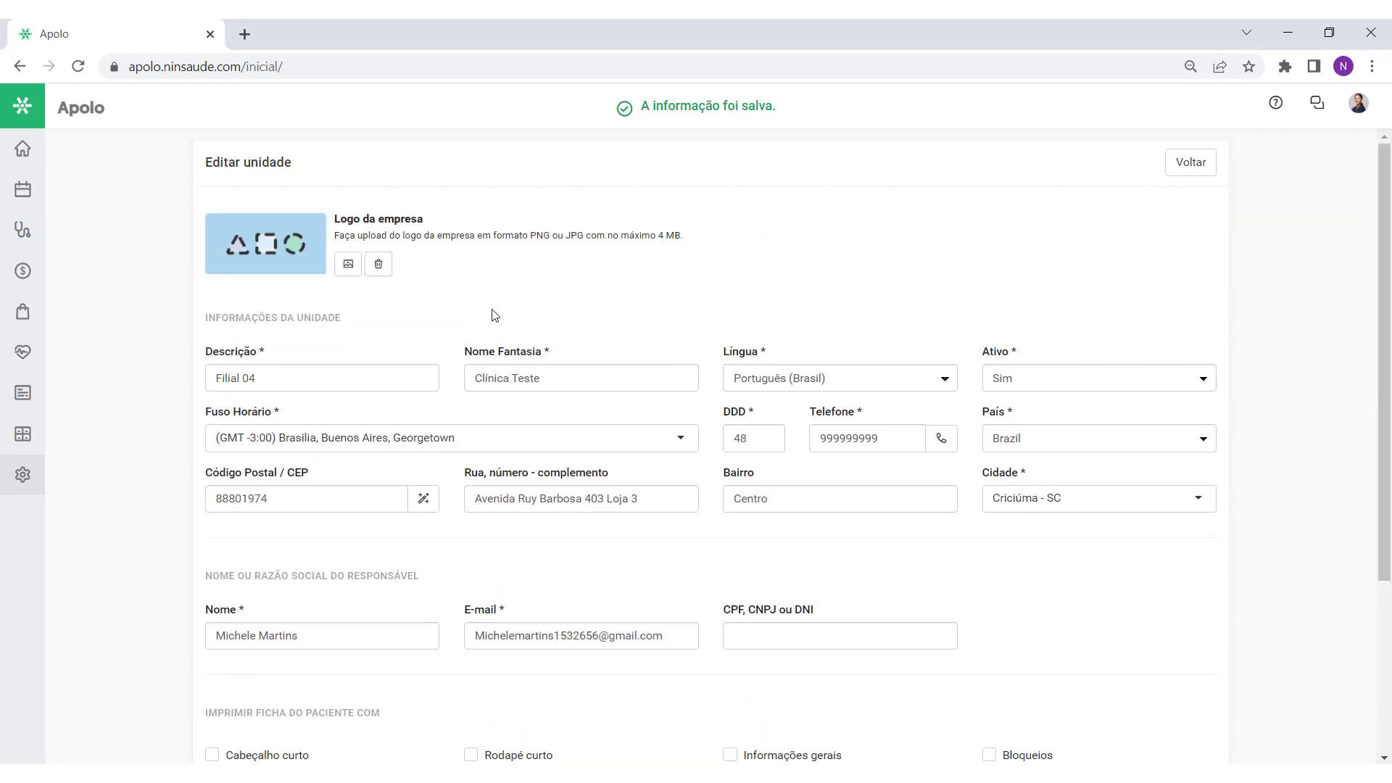
Step: Upload logotipo clinica.jpg as the unit's company logo, widen the crop to fit, and save
{"action": "left_click", "coordinate": [347, 265]}
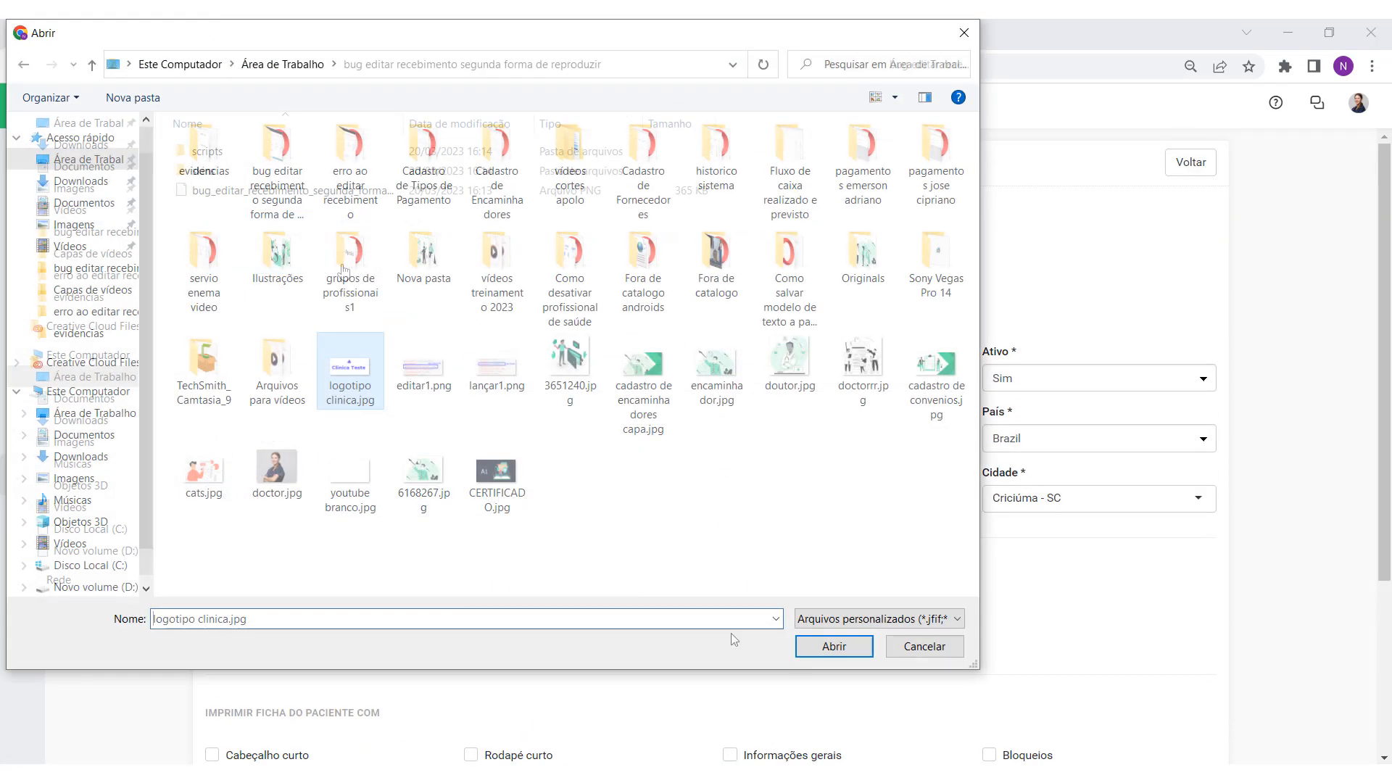
{"action": "left_click", "coordinate": [860, 651]}
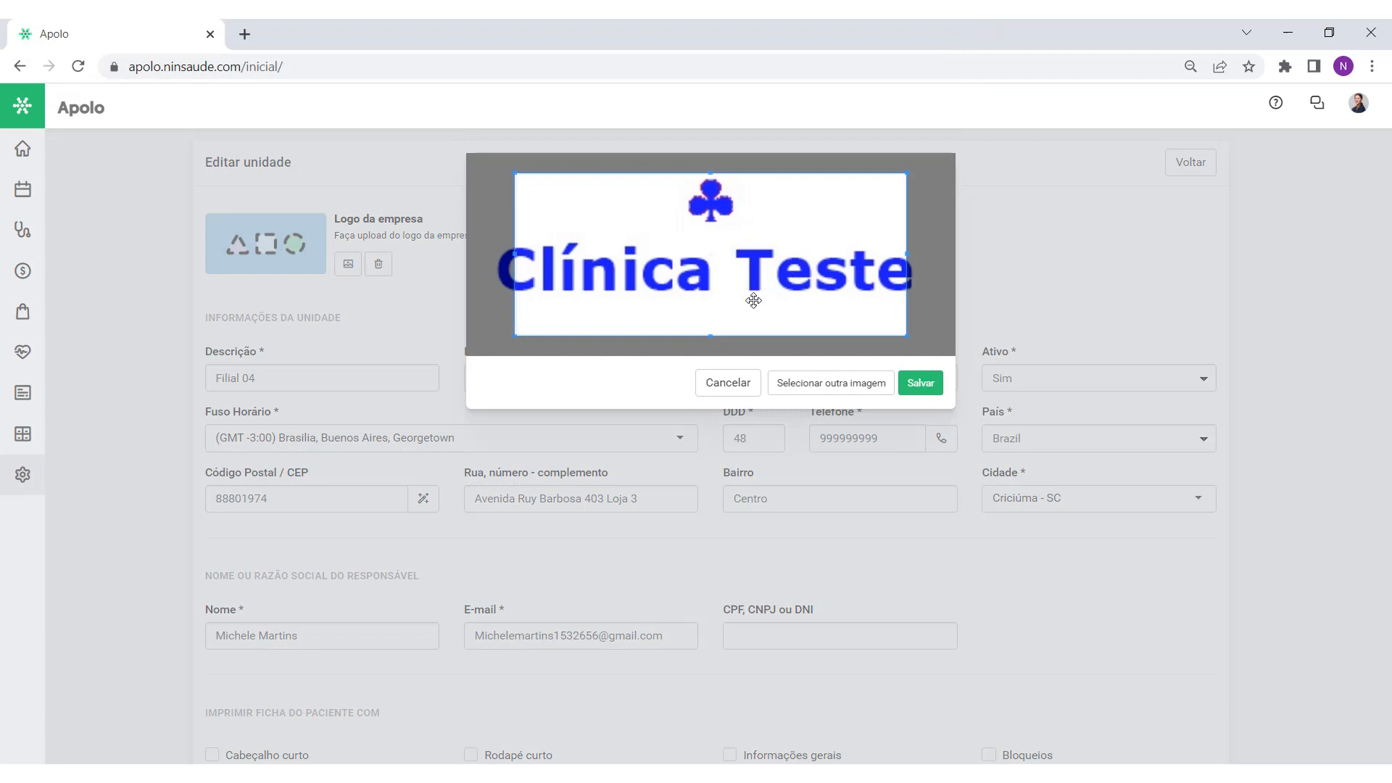
{"action": "left_click_drag", "start_coordinate": [517, 257], "coordinate": [492, 258]}
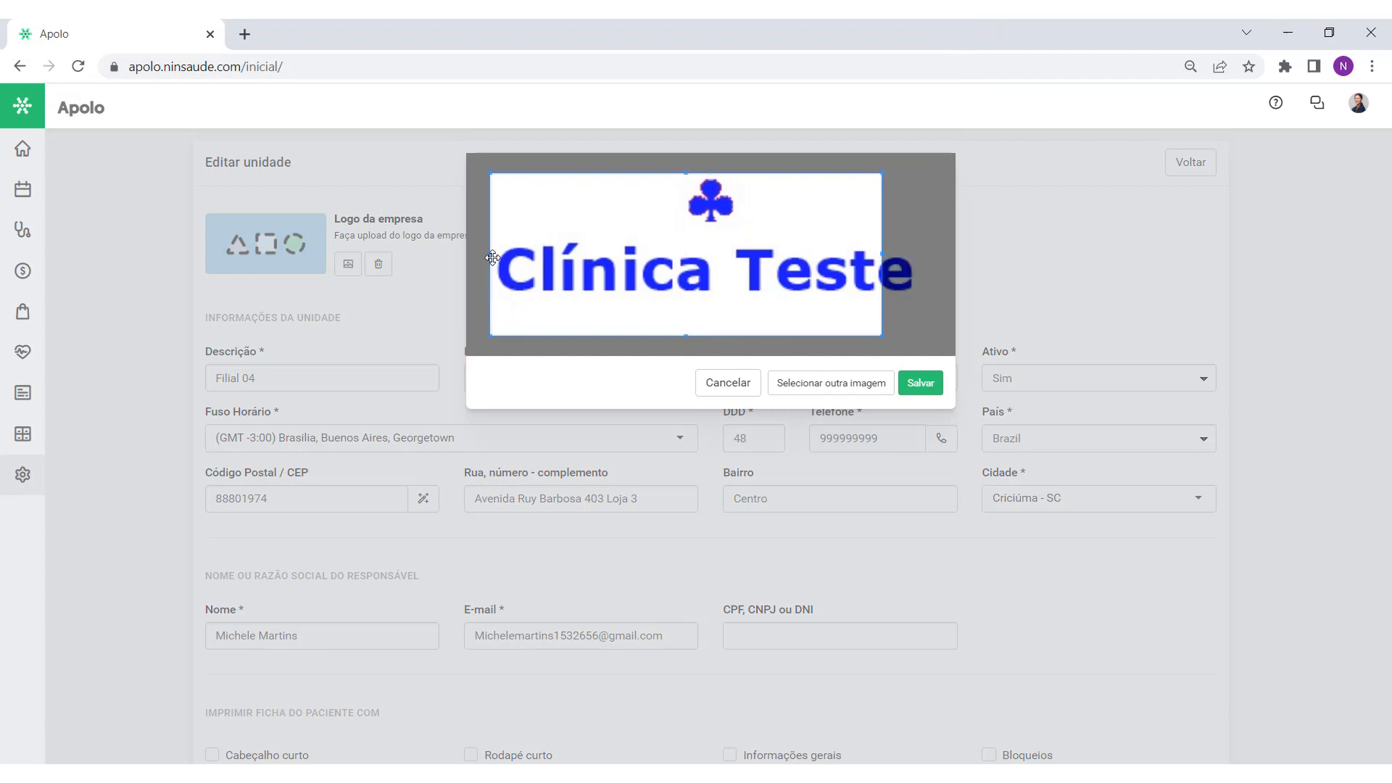
{"action": "left_click_drag", "start_coordinate": [907, 255], "coordinate": [930, 260]}
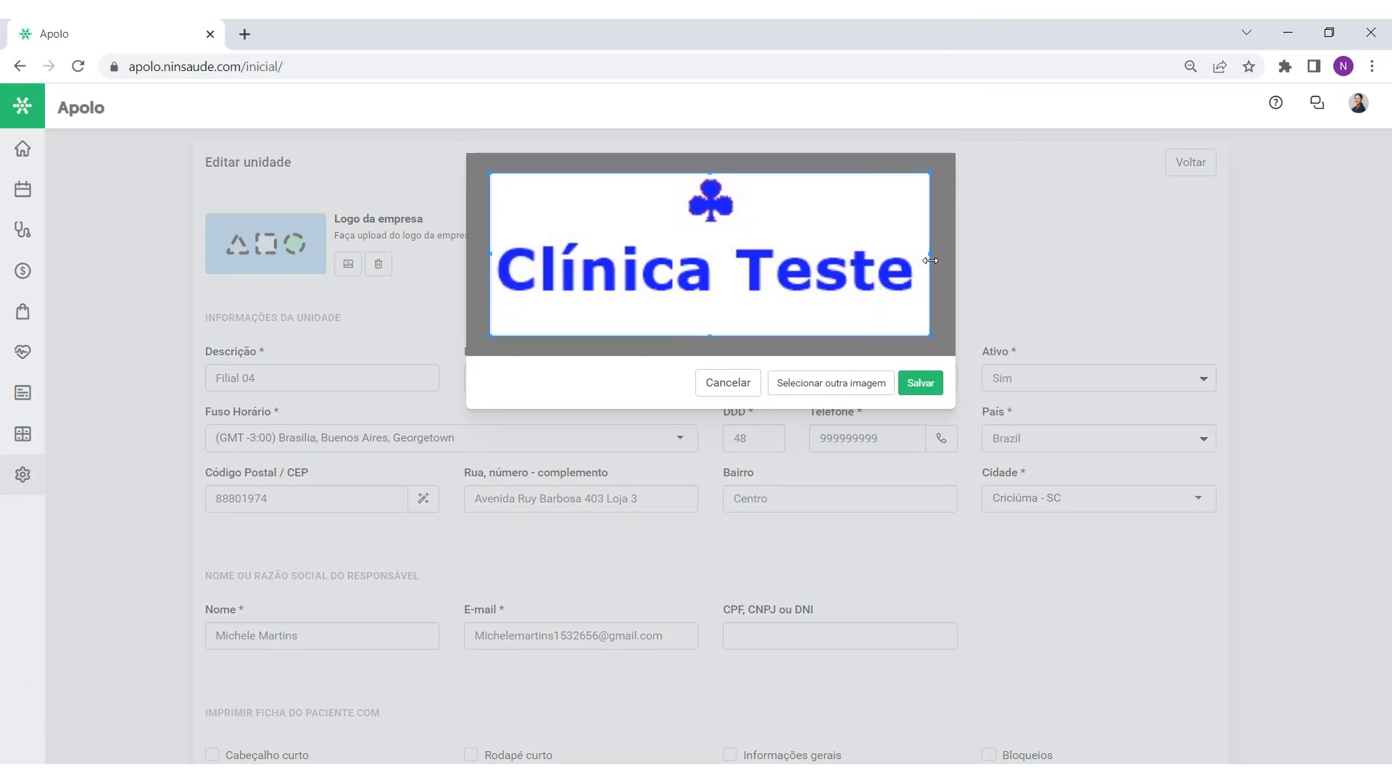
{"action": "left_click", "coordinate": [927, 391]}
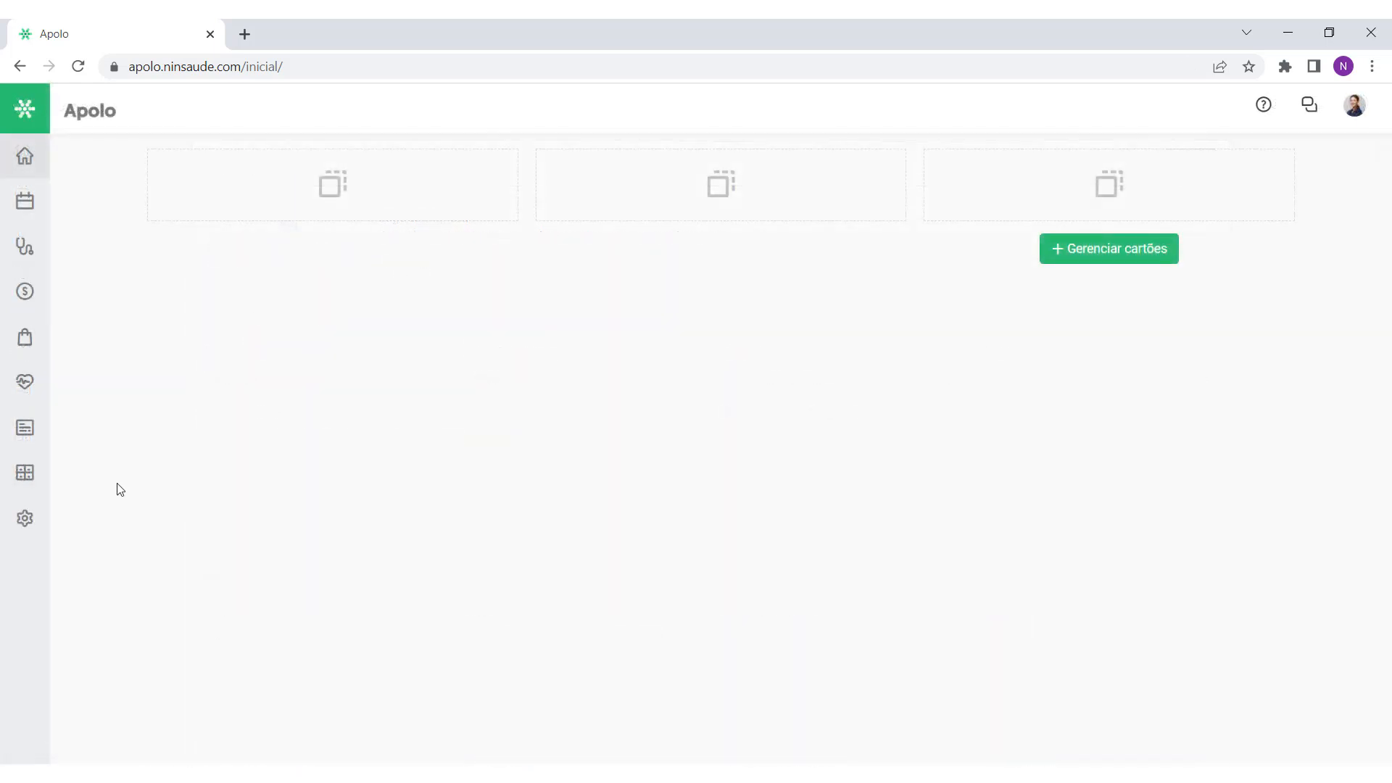
{"action": "mouse_move", "coordinate": [29, 531]}
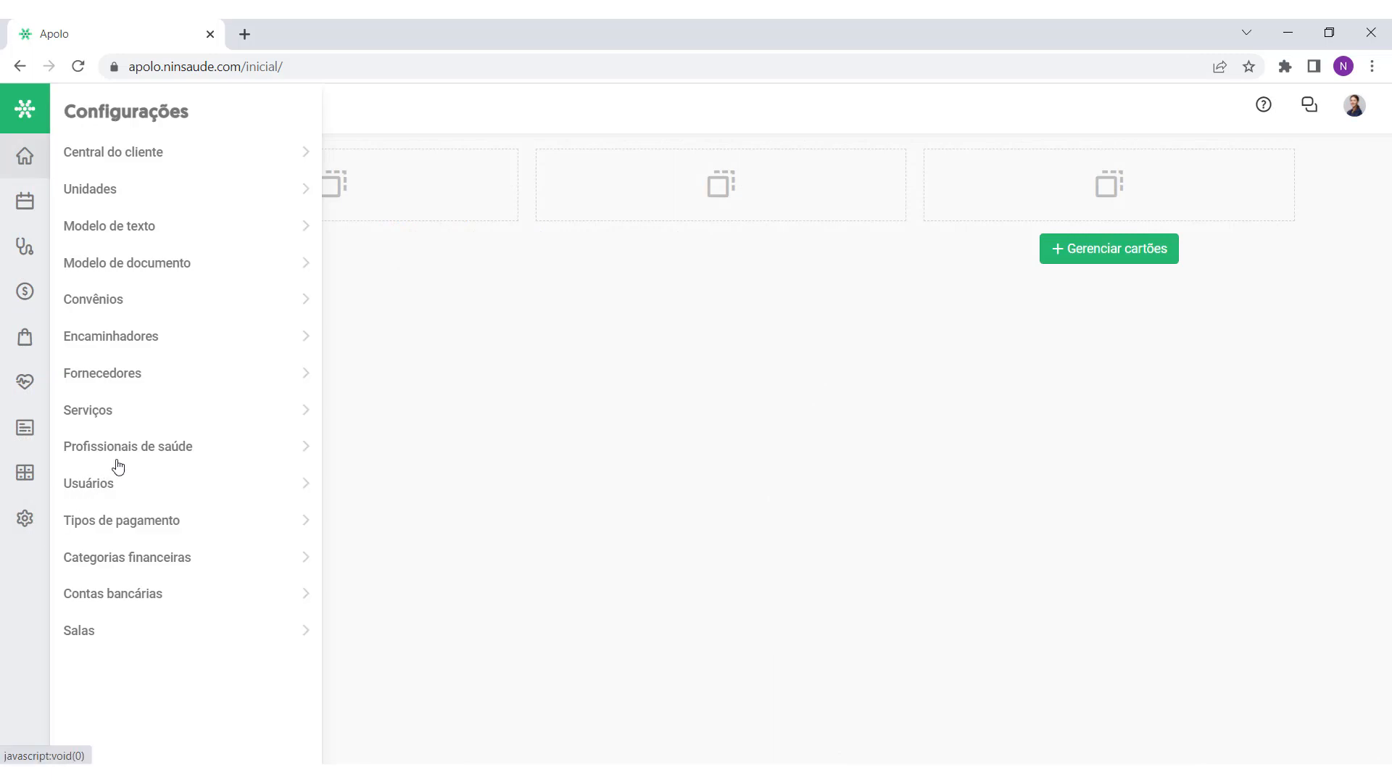
{"action": "left_click", "coordinate": [140, 161]}
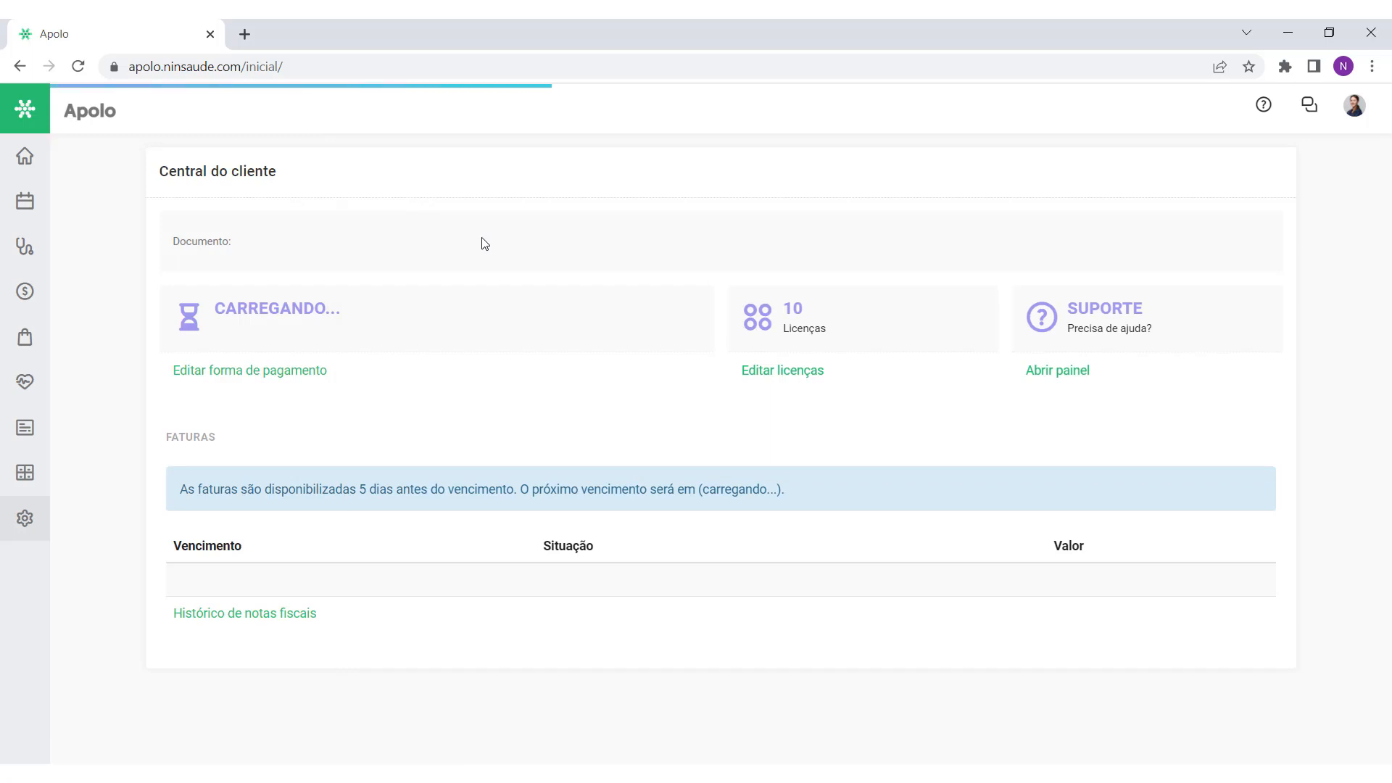
{"action": "left_click", "coordinate": [241, 615]}
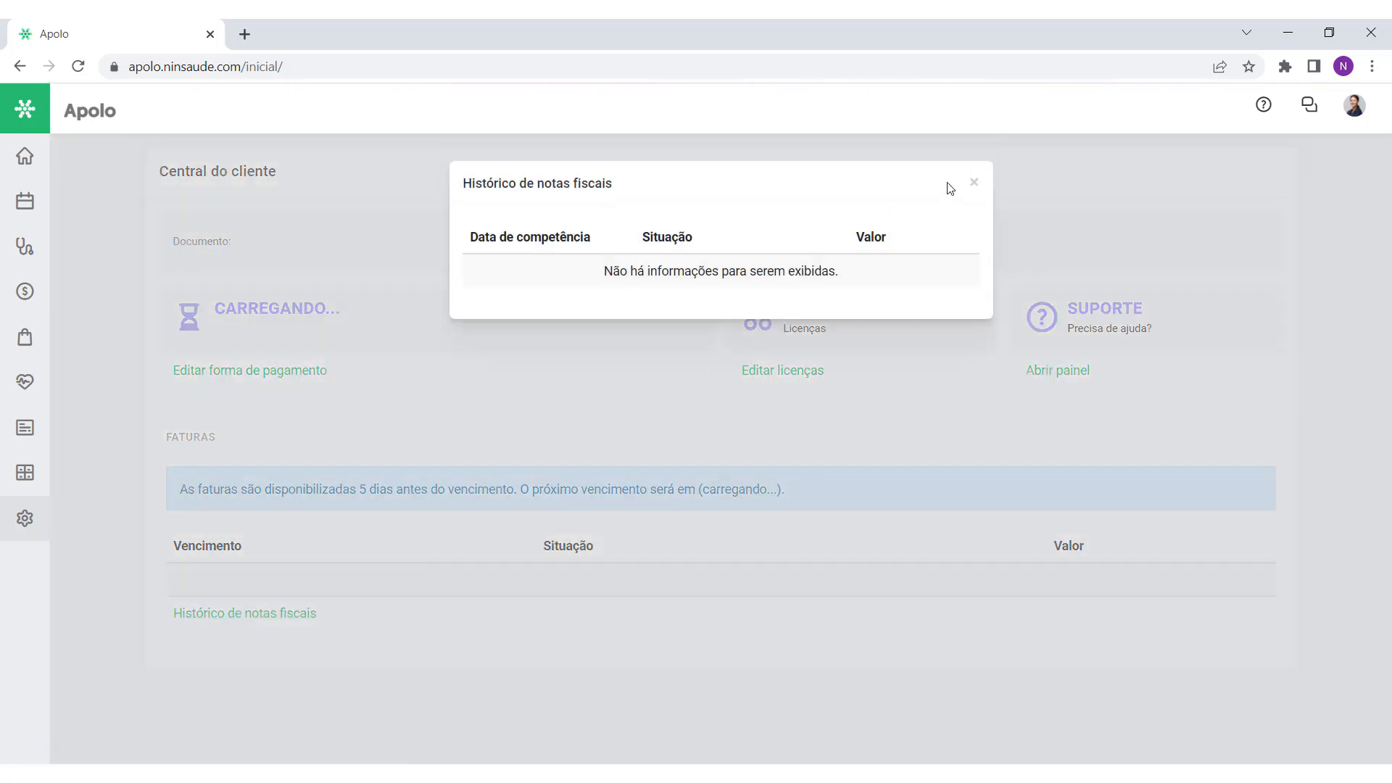
{"action": "left_click", "coordinate": [973, 182]}
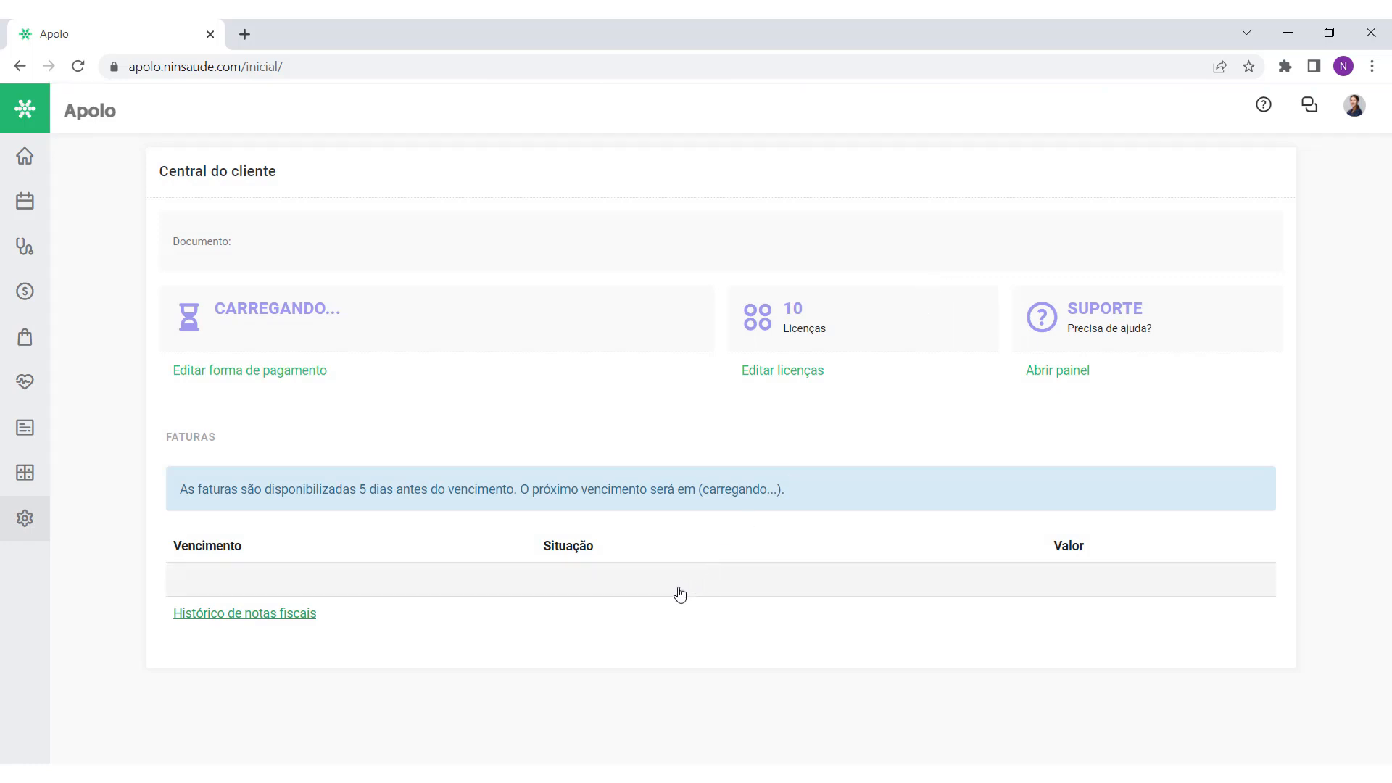
{"action": "left_click_drag", "start_coordinate": [175, 489], "coordinate": [812, 487]}
{"action": "left_click", "coordinate": [661, 484]}
{"action": "left_click", "coordinate": [255, 371]}
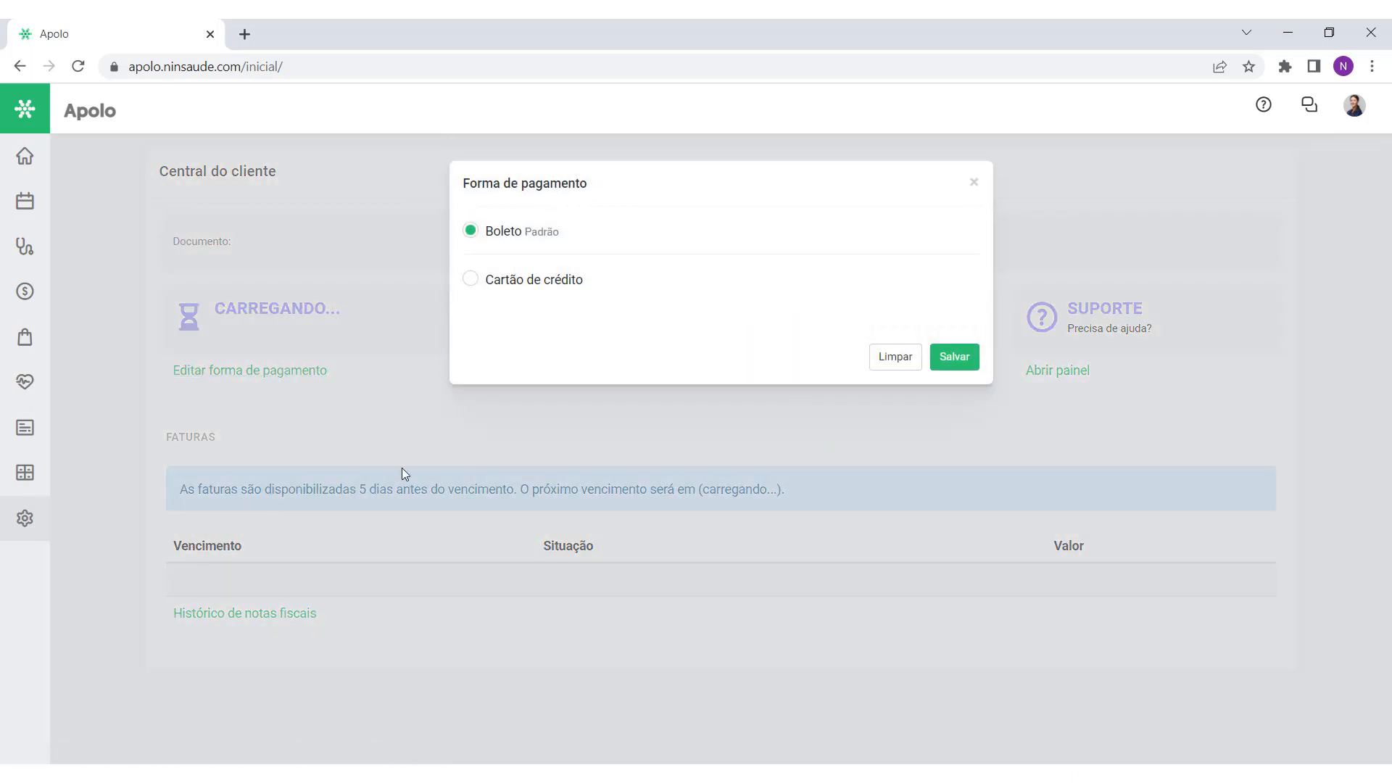
{"action": "left_click", "coordinate": [469, 280]}
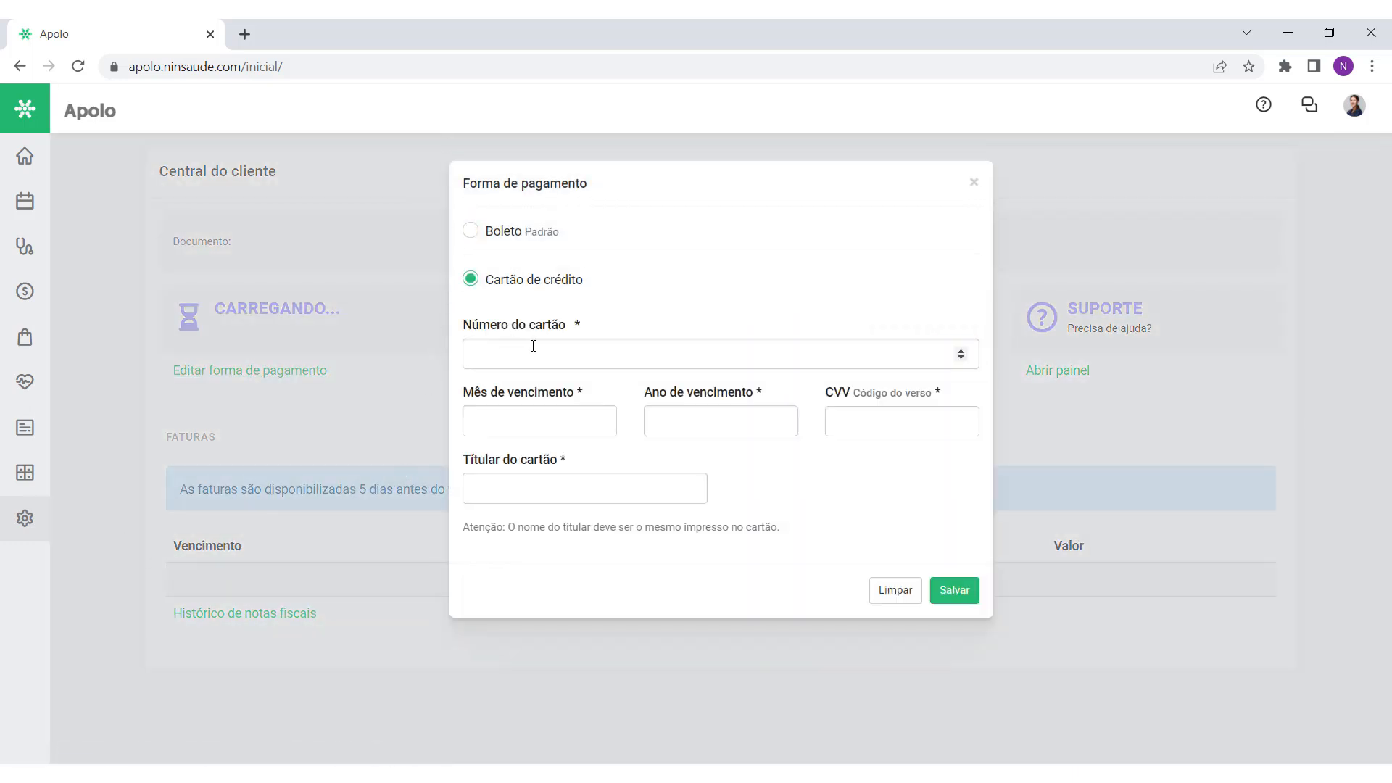
{"action": "left_click", "coordinate": [529, 351]}
{"action": "left_click", "coordinate": [528, 413]}
{"action": "left_click", "coordinate": [741, 423]}
{"action": "key", "text": "Tab"}
{"action": "key", "text": "Tab"}
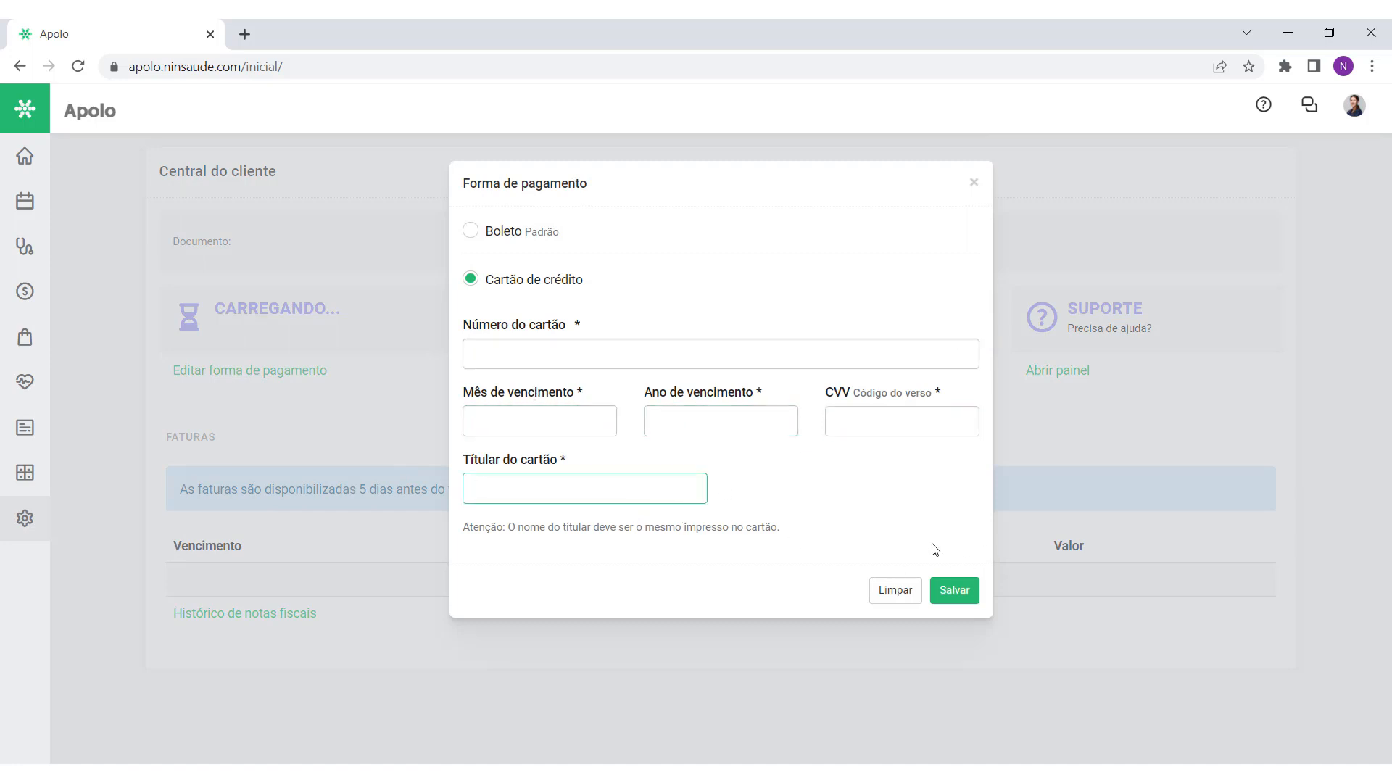
{"action": "left_click", "coordinate": [974, 182]}
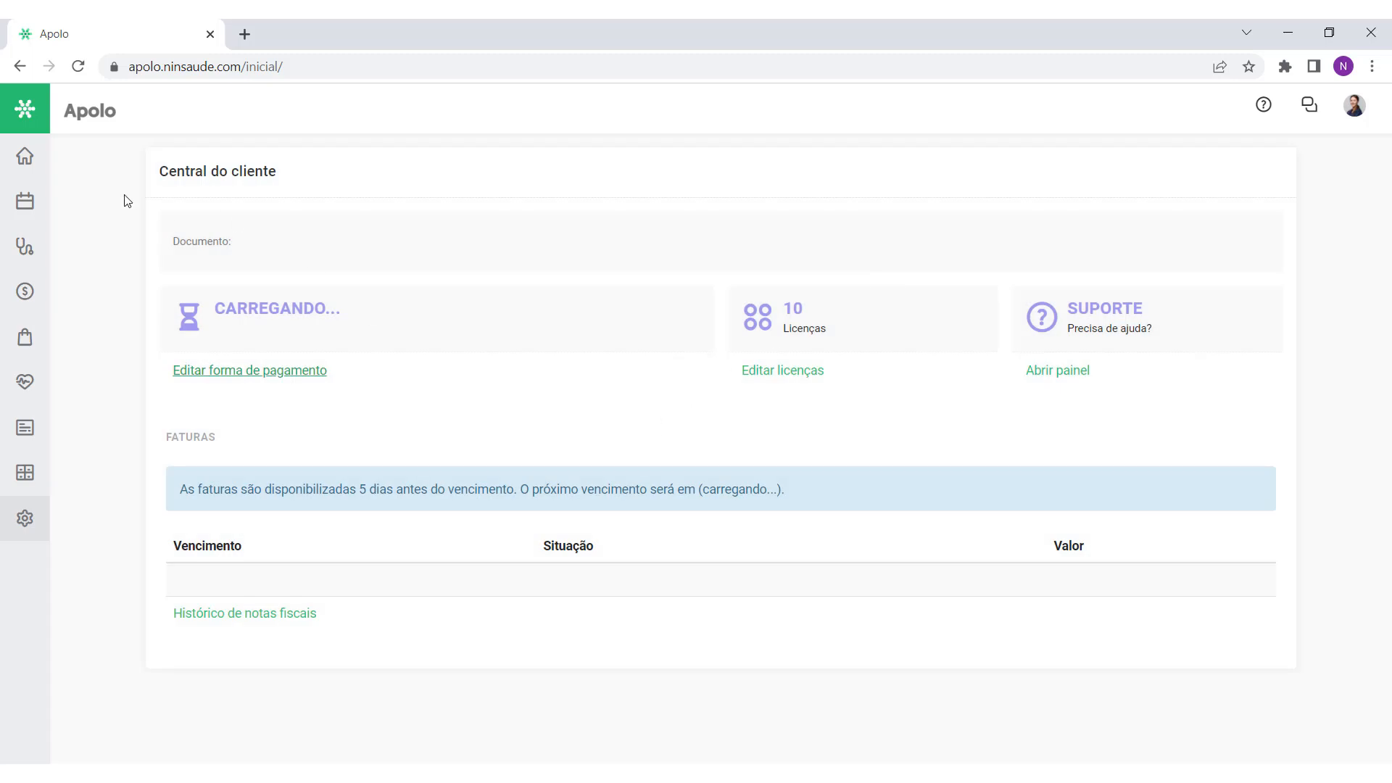
{"action": "left_click", "coordinate": [43, 157]}
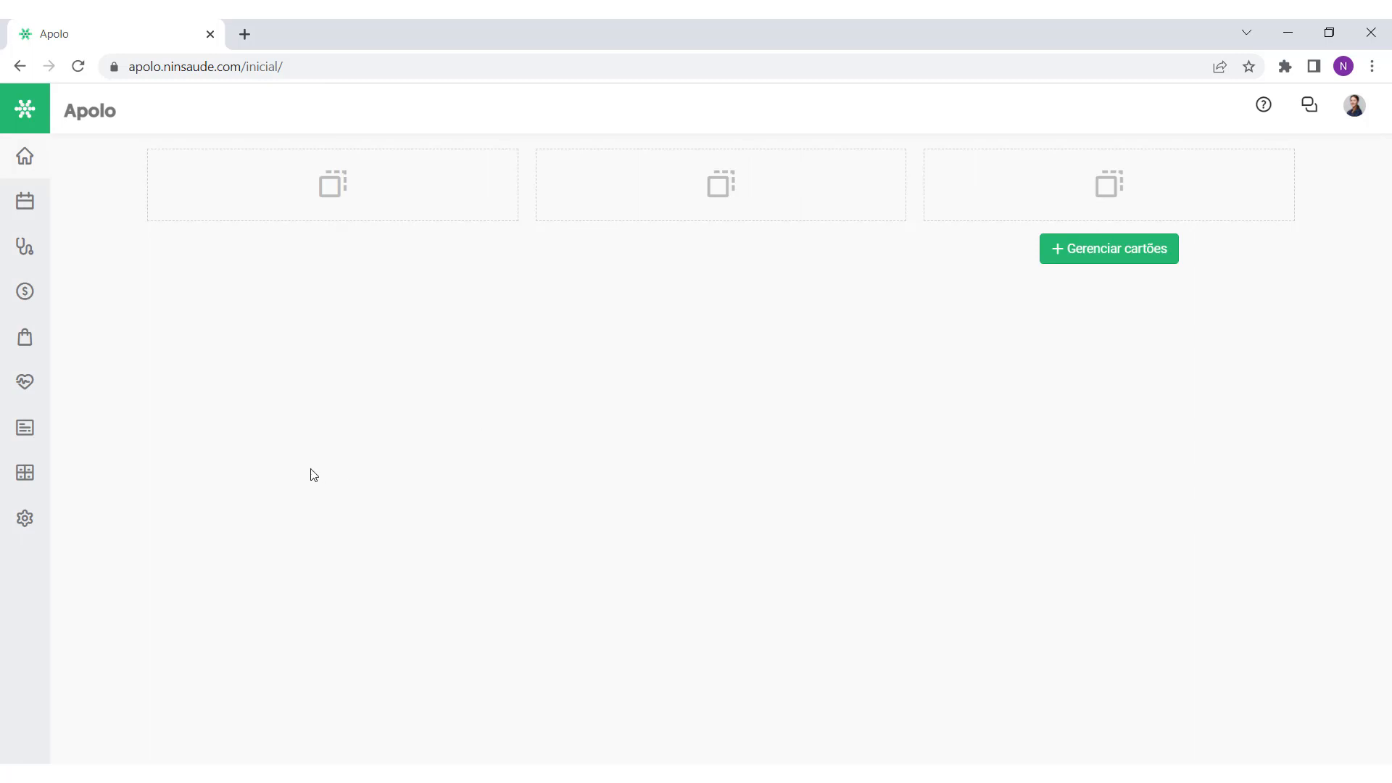
Step: Open the Configurações list from the gear icon in the left sidebar
{"action": "left_click", "coordinate": [25, 517]}
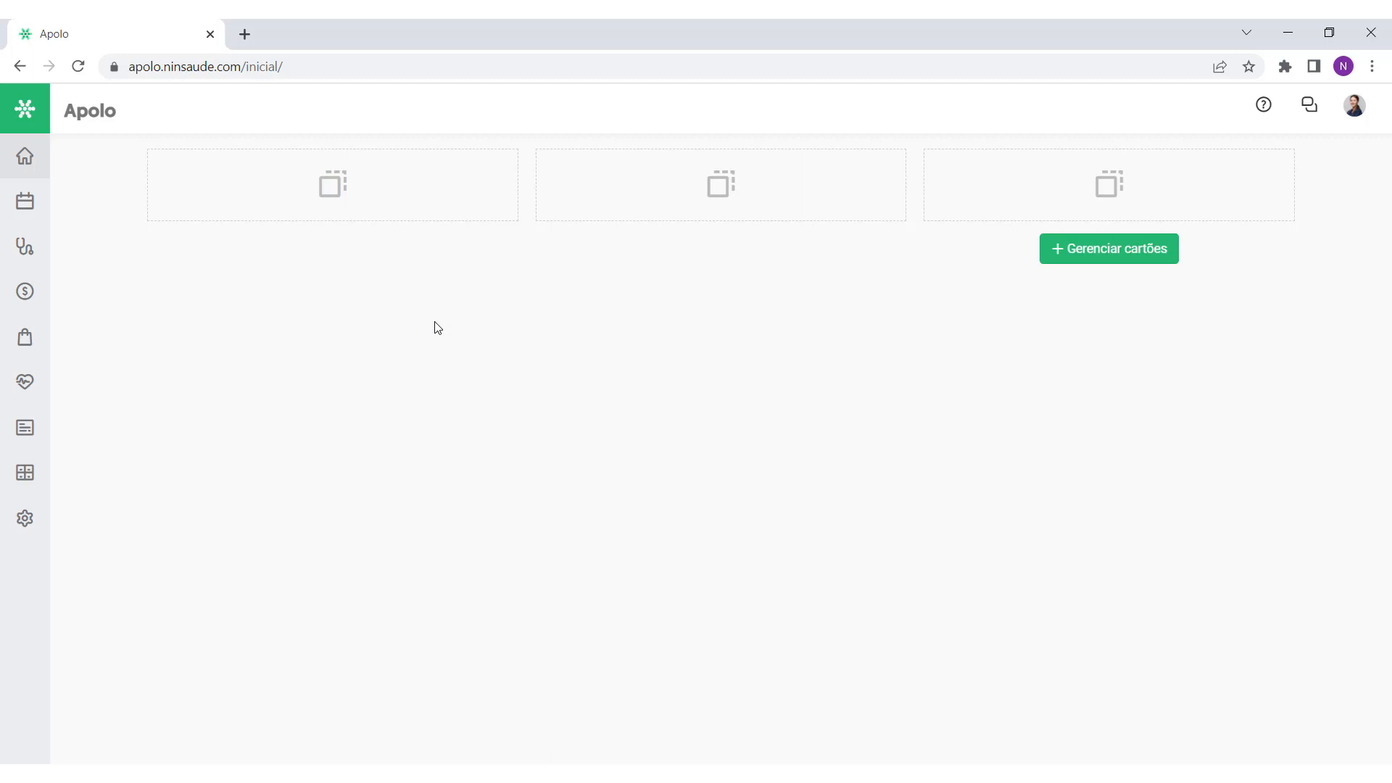
Step: Open Modelo de documento and browse the existing document templates
{"action": "mouse_move", "coordinate": [27, 518]}
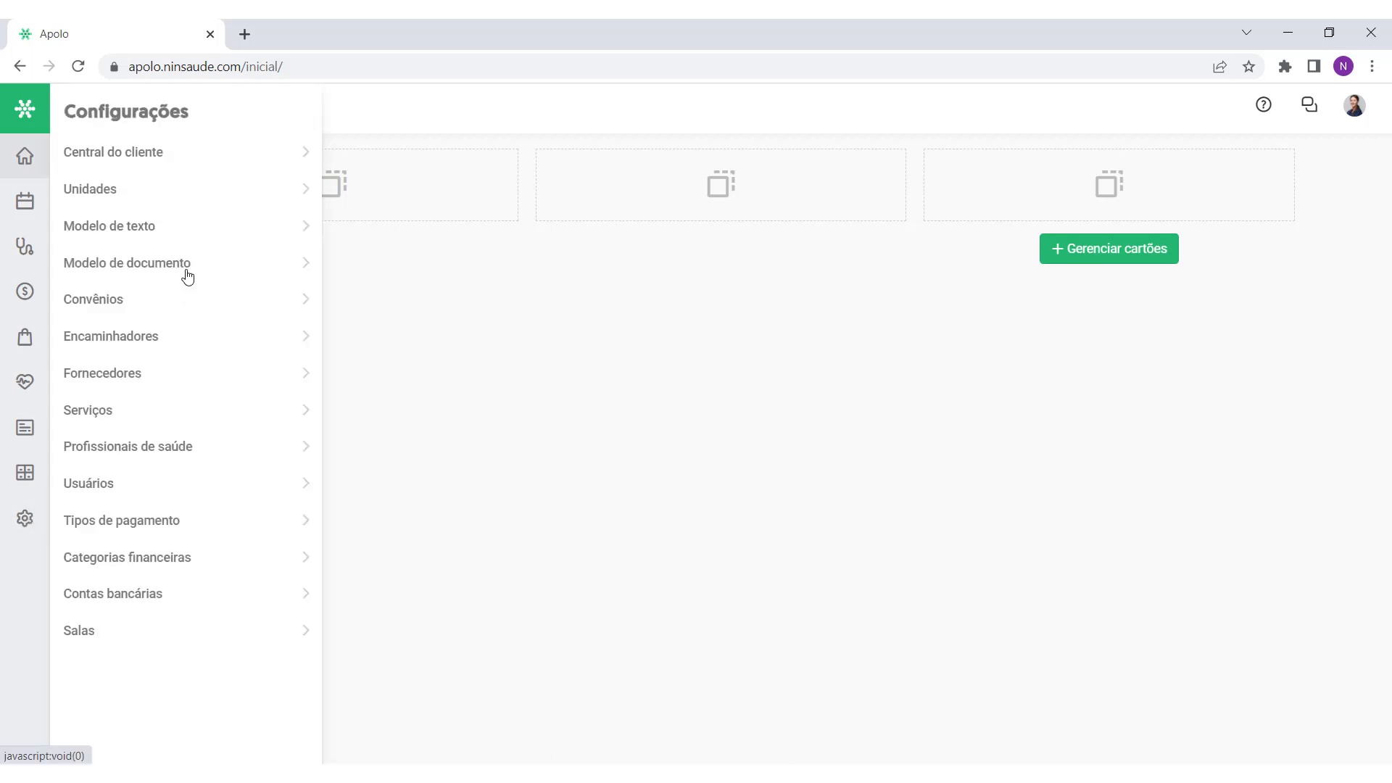
{"action": "left_click", "coordinate": [155, 271]}
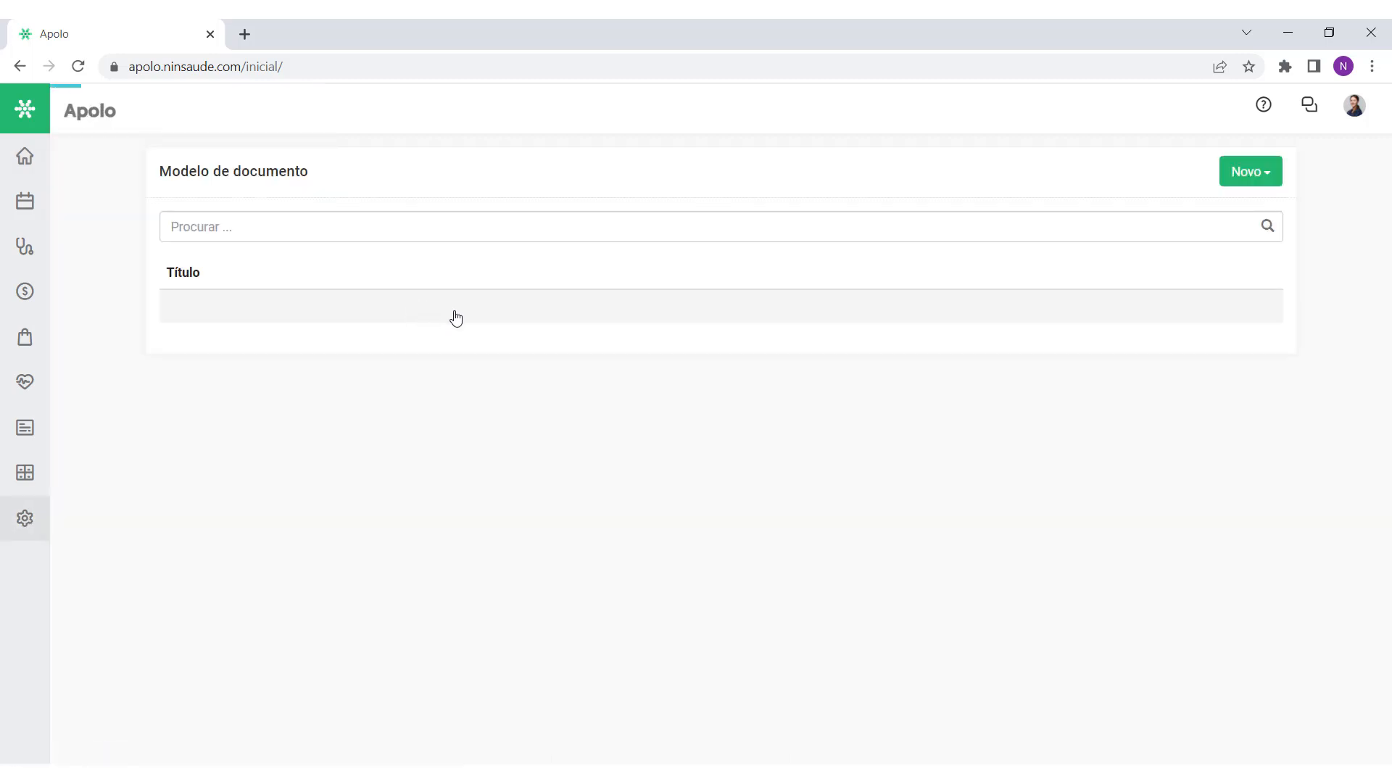
{"action": "scroll", "coordinate": [420, 297], "scroll_direction": "down", "scroll_amount": 1}
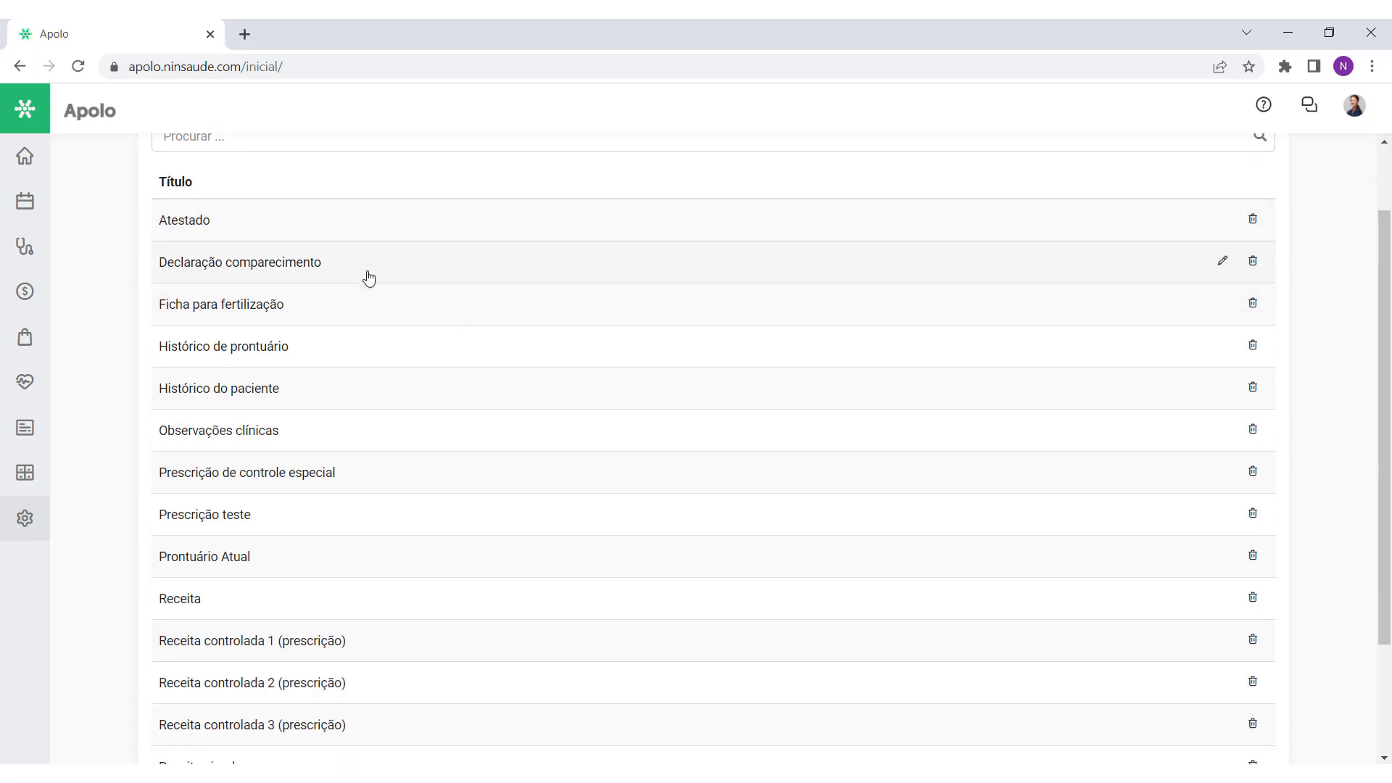
{"action": "scroll", "coordinate": [336, 302], "scroll_direction": "down", "scroll_amount": 1}
{"action": "scroll", "coordinate": [341, 312], "scroll_direction": "down", "scroll_amount": 1}
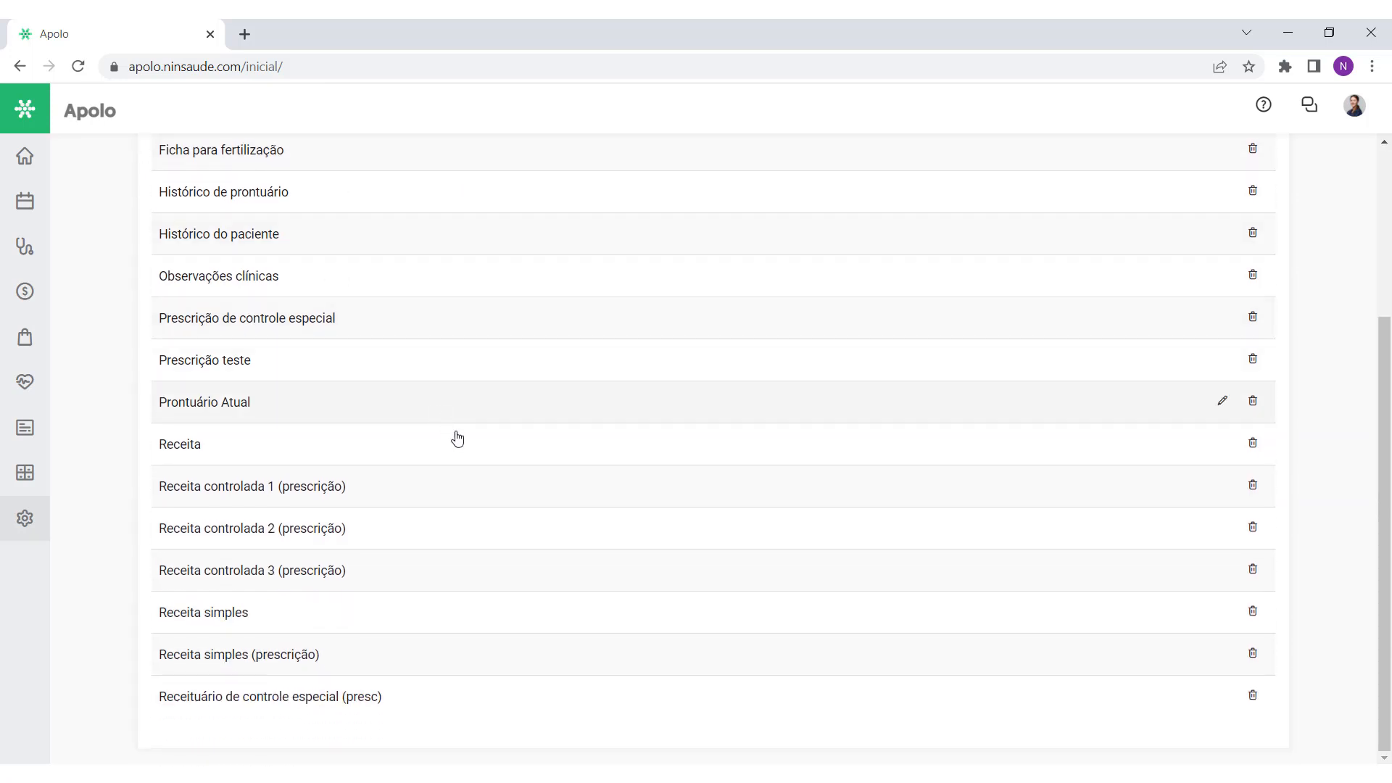
{"action": "scroll", "coordinate": [460, 438], "scroll_direction": "up", "scroll_amount": 2}
{"action": "scroll", "coordinate": [458, 440], "scroll_direction": "up", "scroll_amount": 2}
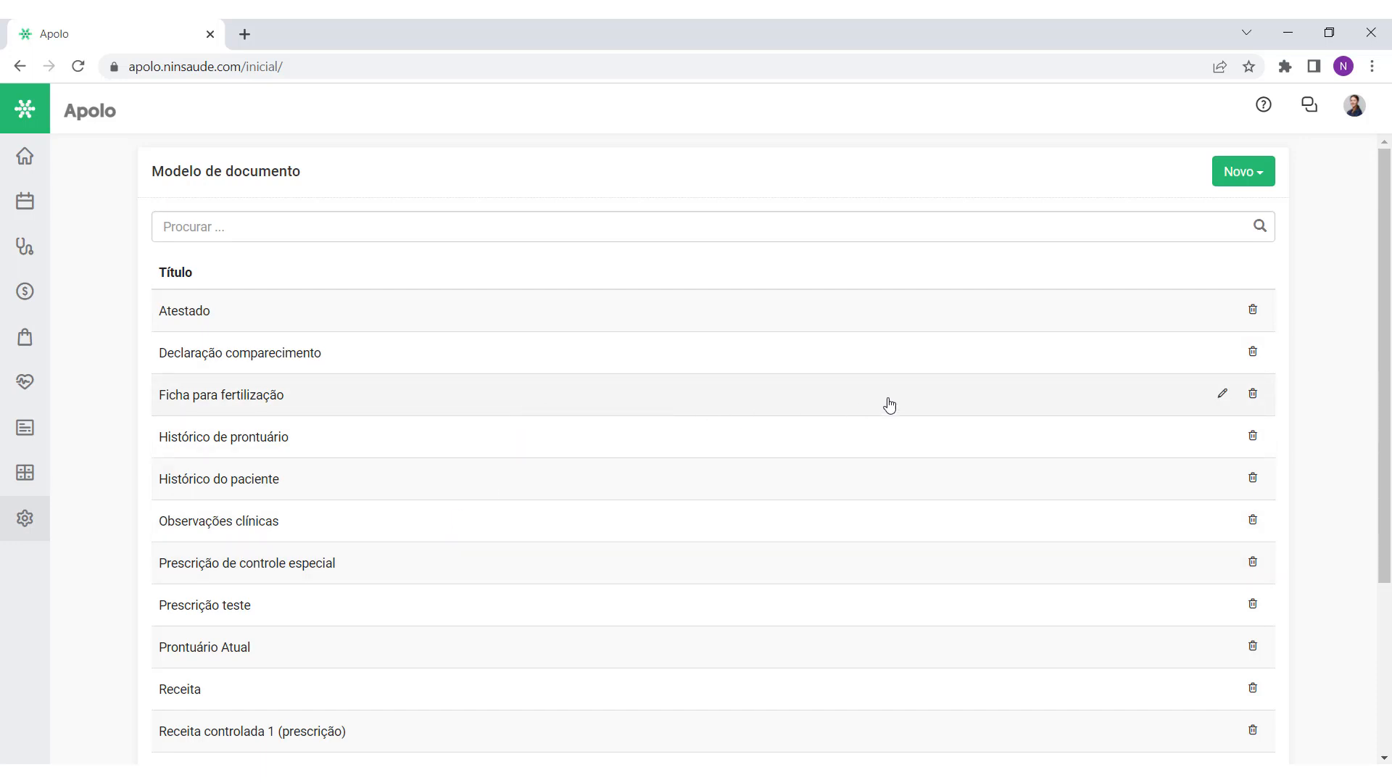
Step: Try the Novo menu's blank and Importar options, then bring up the add-template choices again
{"action": "left_click", "coordinate": [1262, 173]}
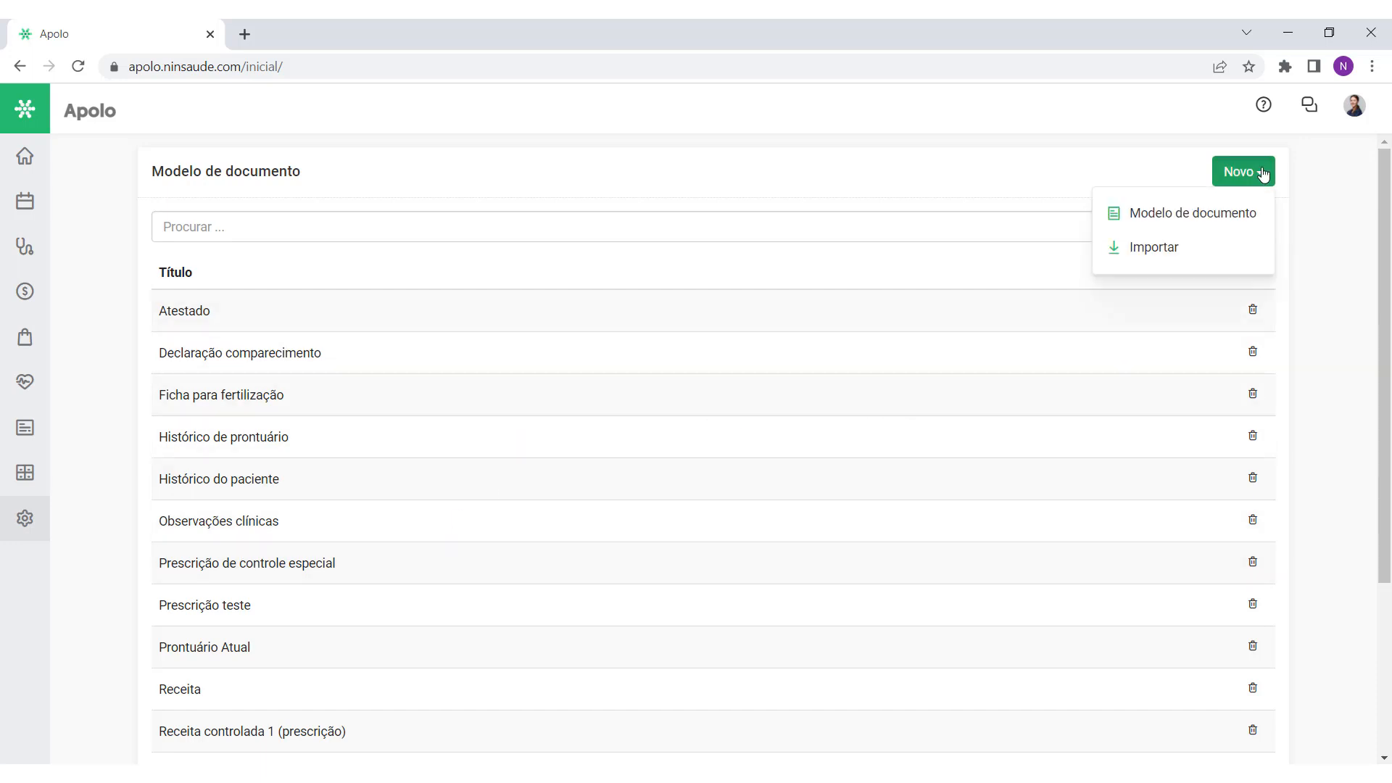
{"action": "left_click", "coordinate": [1246, 212]}
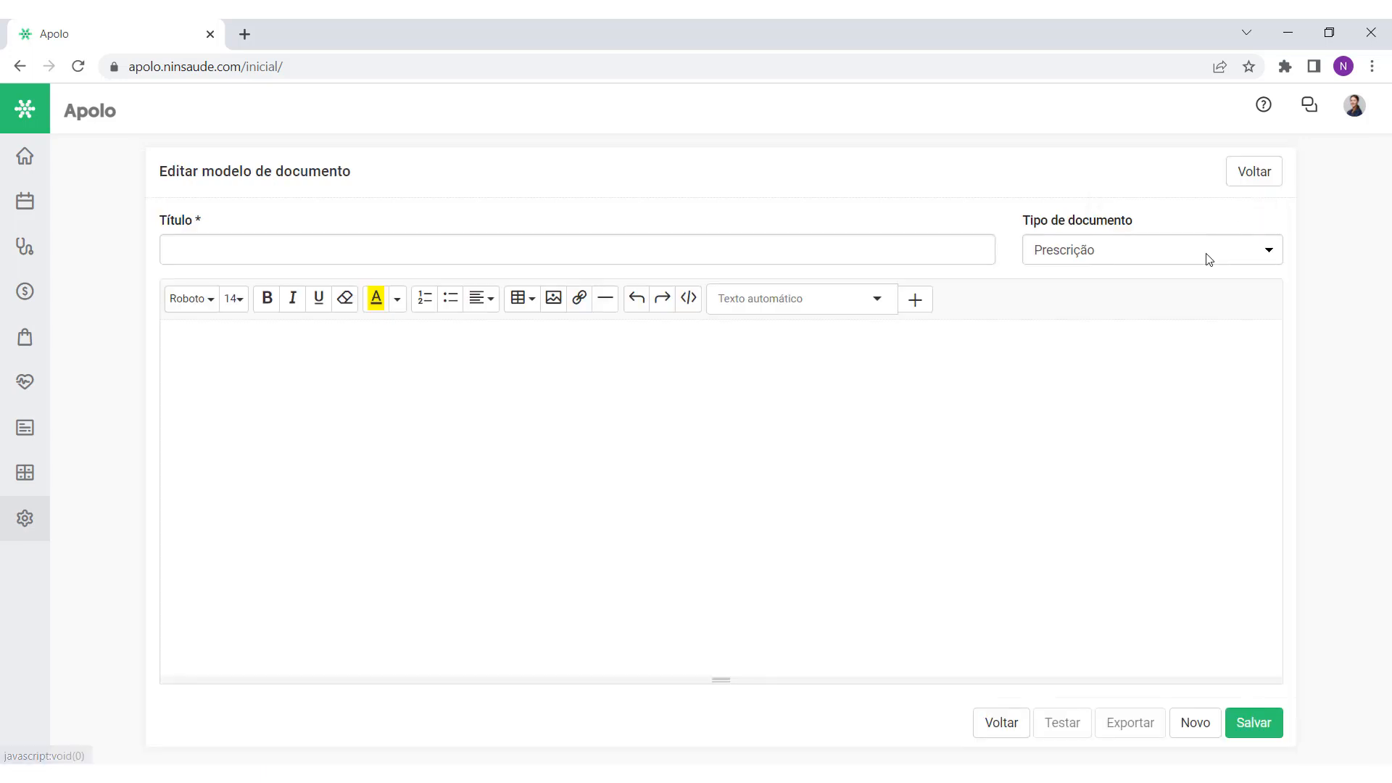
{"action": "left_click", "coordinate": [1246, 181]}
{"action": "left_click", "coordinate": [1246, 181]}
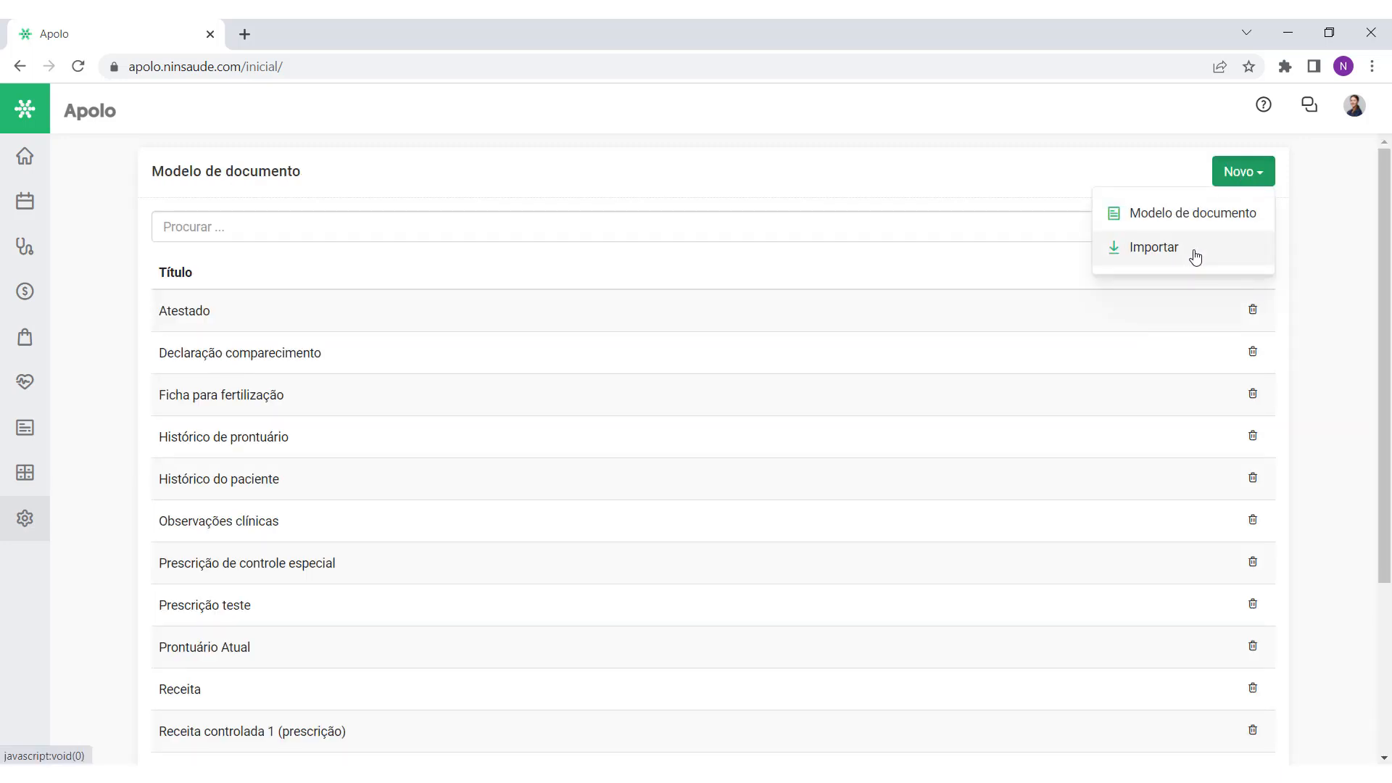
{"action": "left_click", "coordinate": [1193, 248]}
{"action": "scroll", "coordinate": [797, 319], "scroll_direction": "down", "scroll_amount": 1}
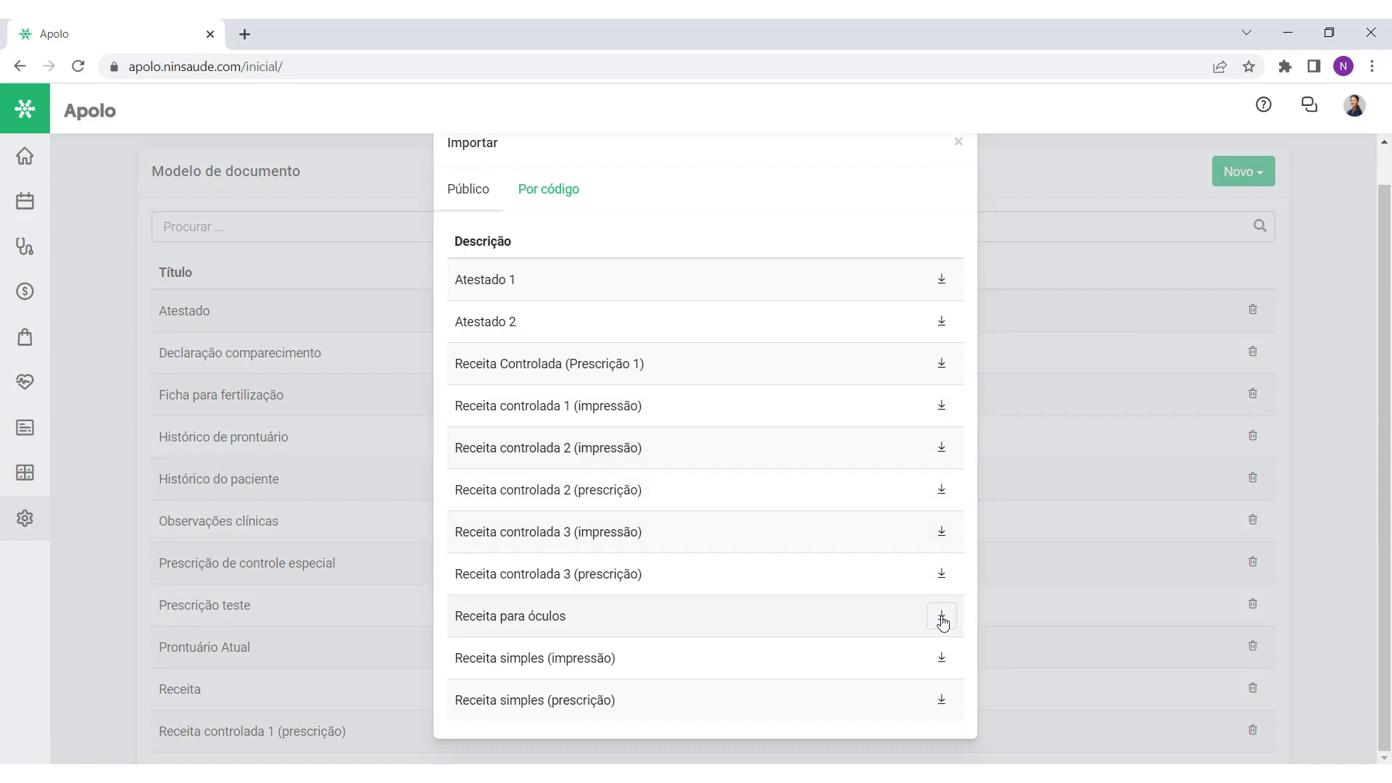
{"action": "scroll", "coordinate": [920, 493], "scroll_direction": "up", "scroll_amount": 1}
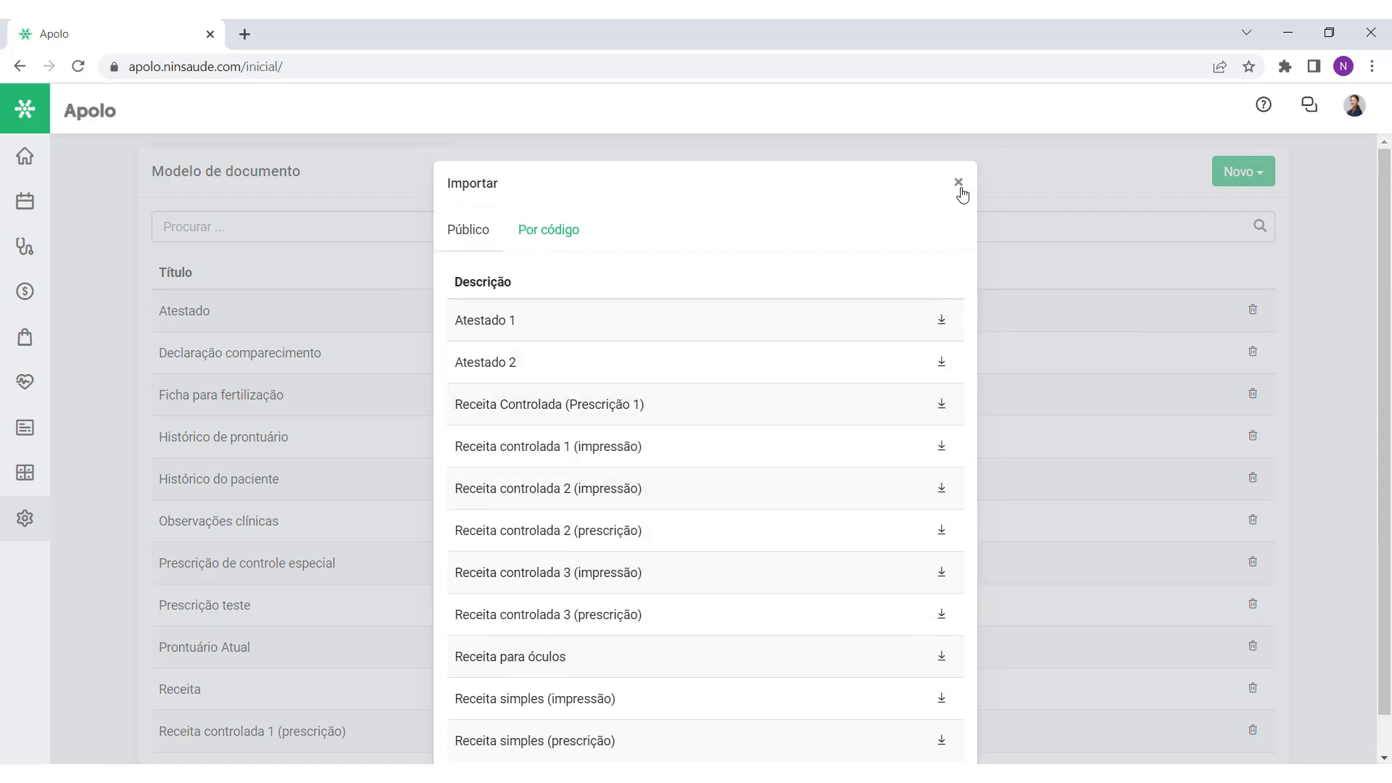
{"action": "left_click", "coordinate": [958, 182]}
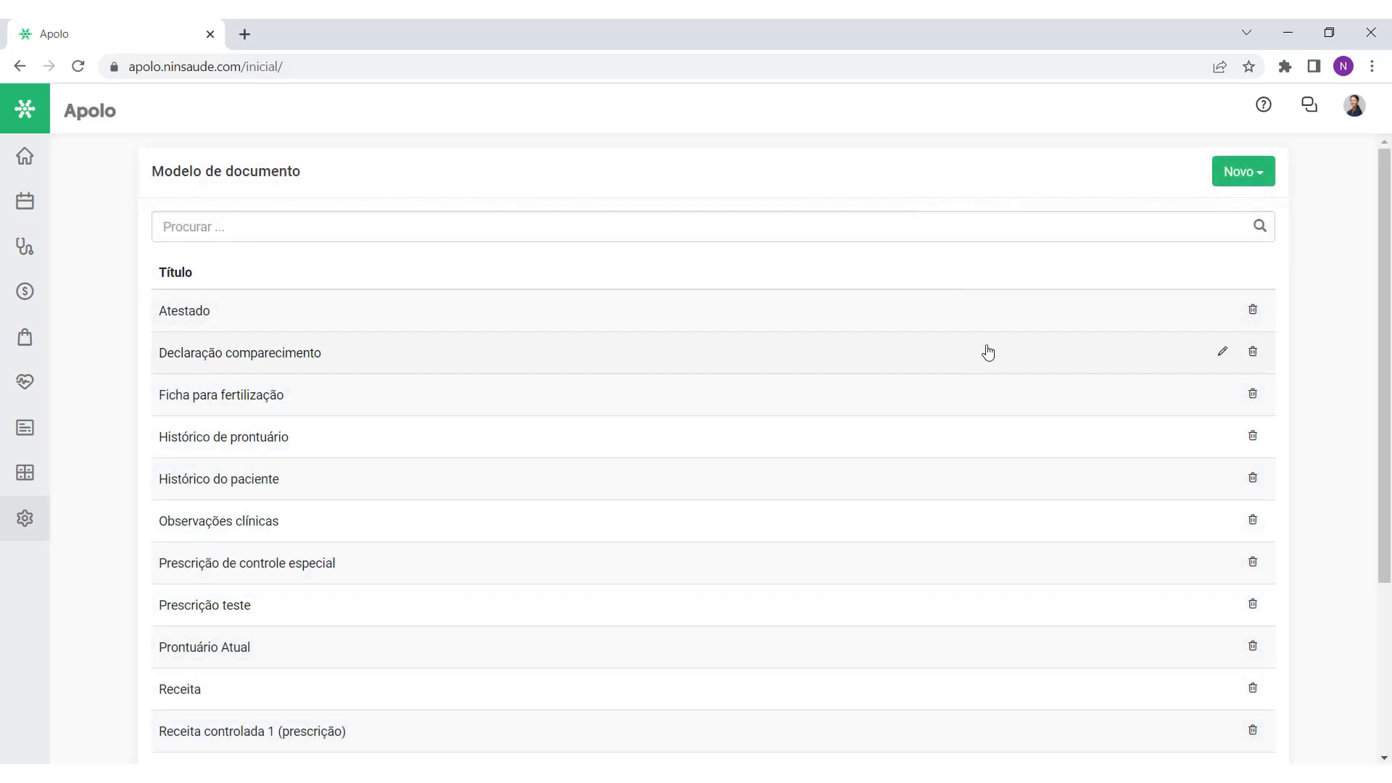
{"action": "left_click", "coordinate": [1241, 178]}
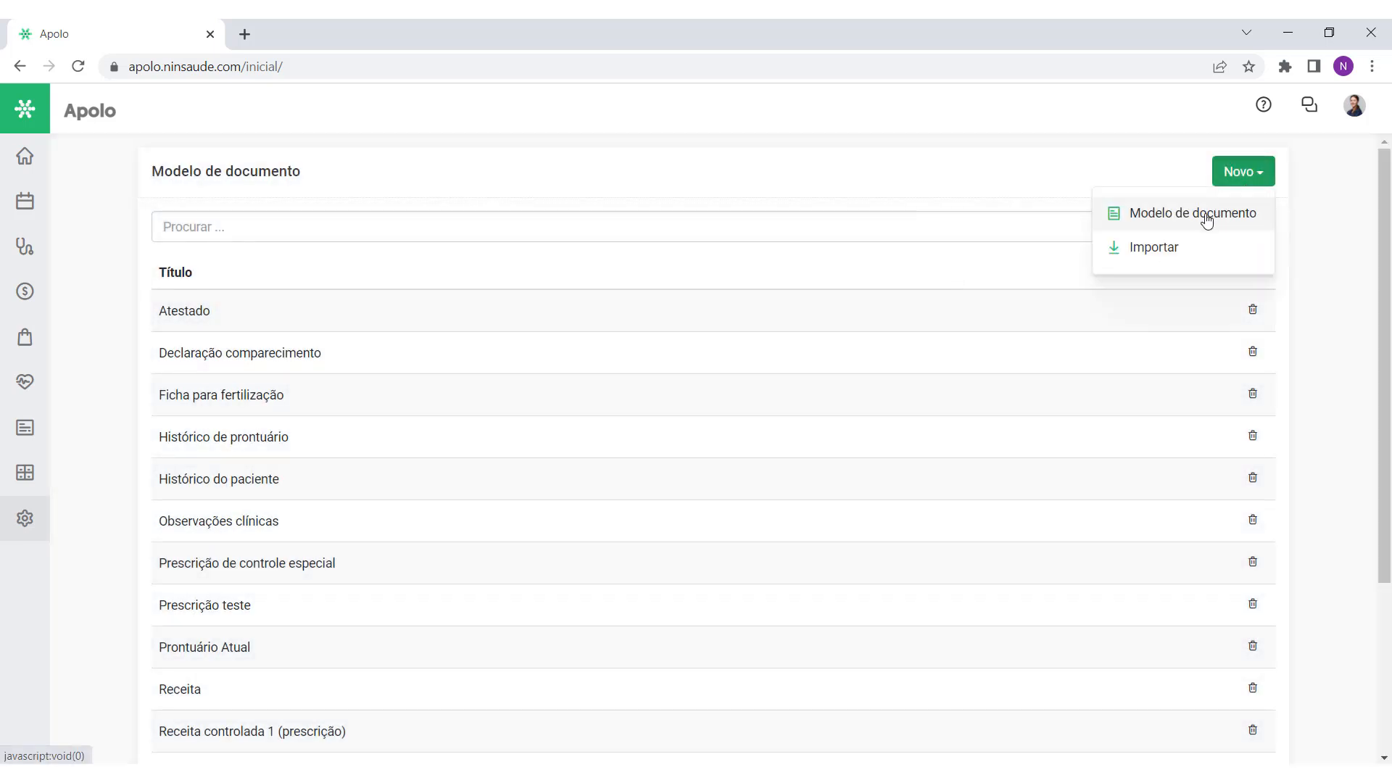
Step: Create a new document template and enter its title, Documento Teste
{"action": "left_click", "coordinate": [1206, 220]}
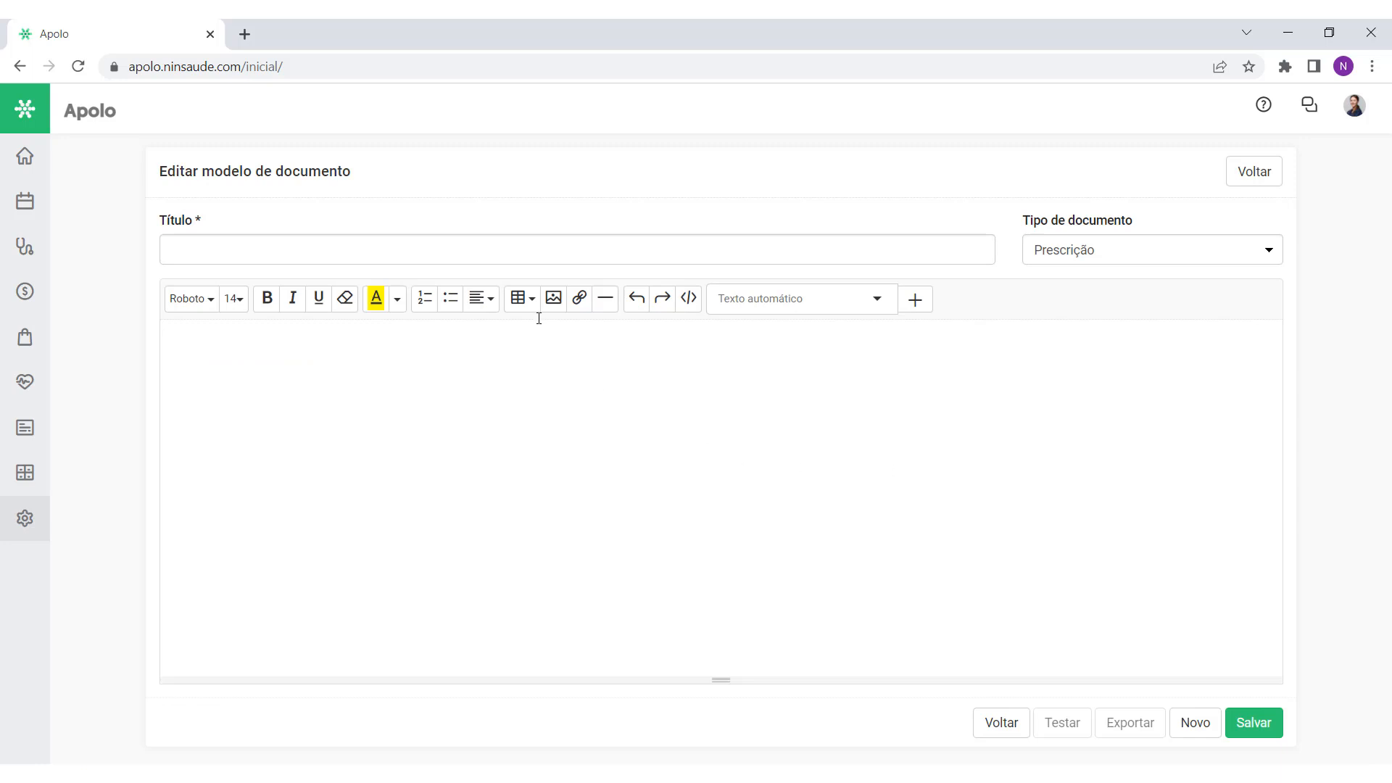
{"action": "left_click", "coordinate": [471, 245]}
{"action": "type", "text": "Docum"}
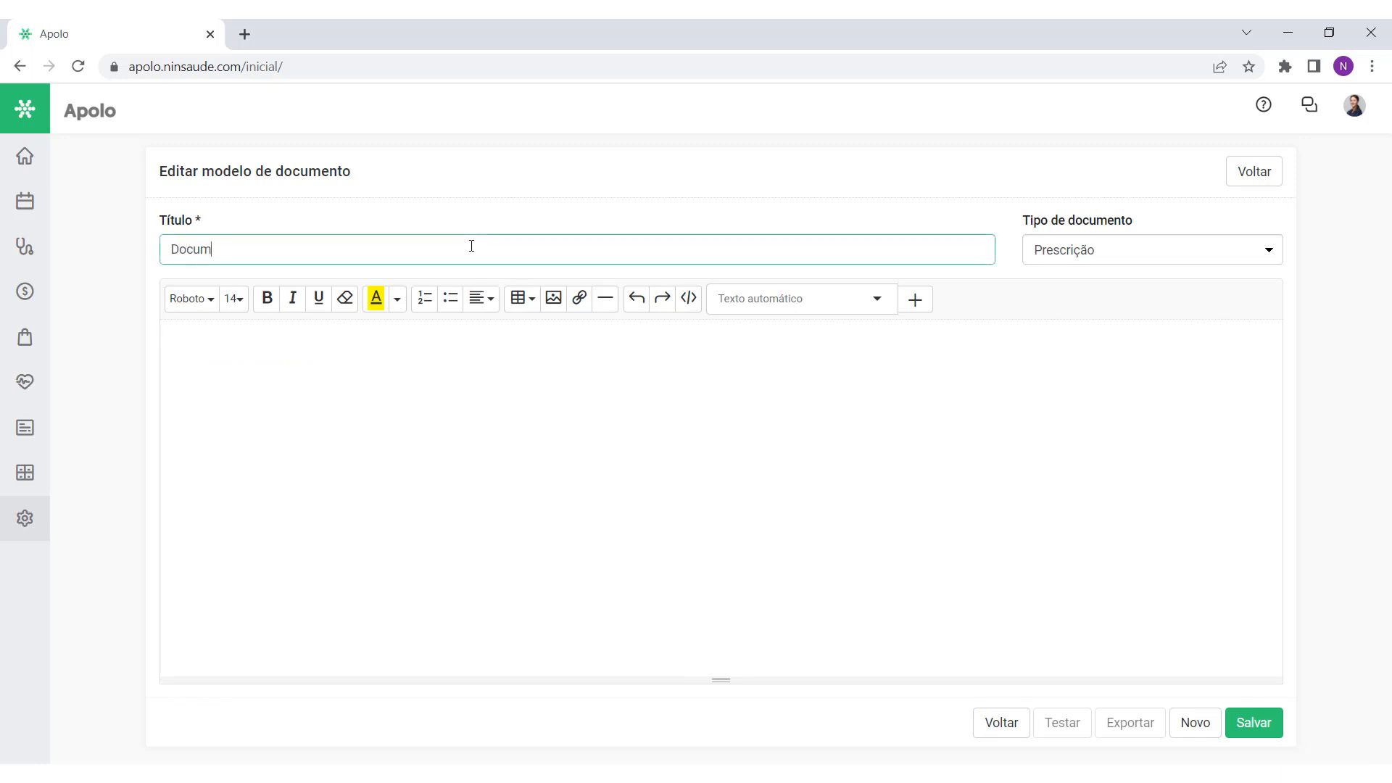
{"action": "type", "text": "ento Tese"}
{"action": "left_click_drag", "start_coordinate": [1014, 220], "coordinate": [1146, 223]}
{"action": "left_click", "coordinate": [1147, 225]}
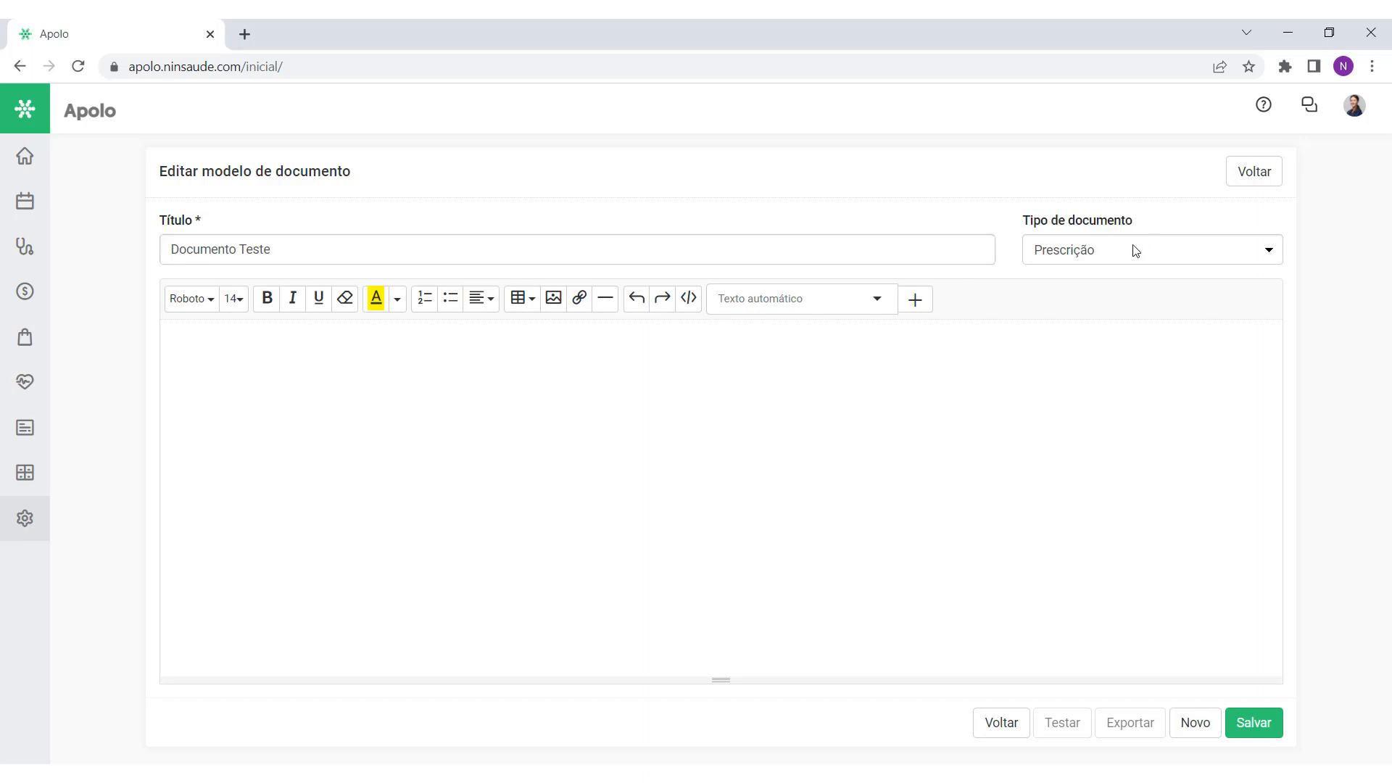
Step: Try Atestado and Resultado de exames as document type, settling on Outros
{"action": "left_click", "coordinate": [1134, 252]}
{"action": "left_click", "coordinate": [1122, 293]}
{"action": "left_click", "coordinate": [1133, 249]}
{"action": "left_click", "coordinate": [1133, 307]}
{"action": "left_click", "coordinate": [1132, 255]}
{"action": "left_click", "coordinate": [1121, 322]}
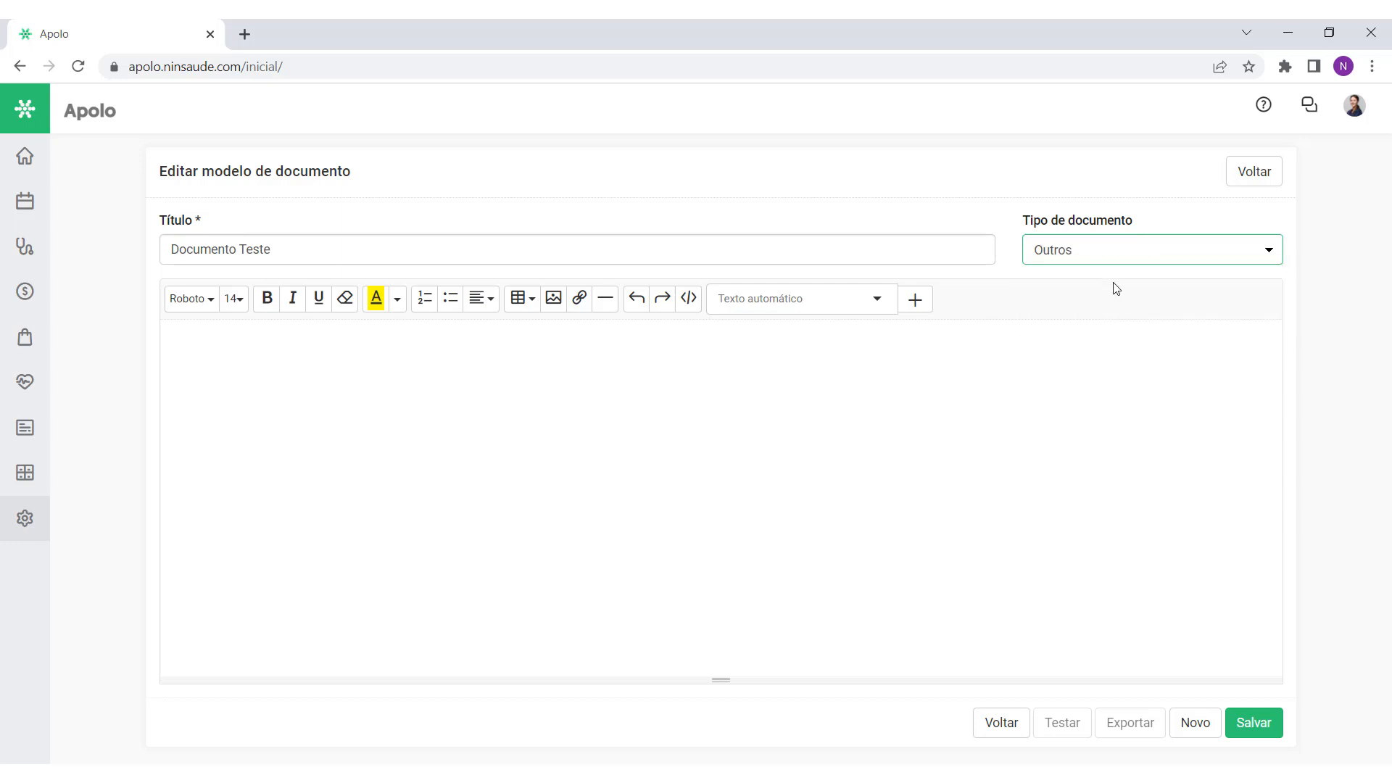
{"action": "left_click", "coordinate": [1114, 250]}
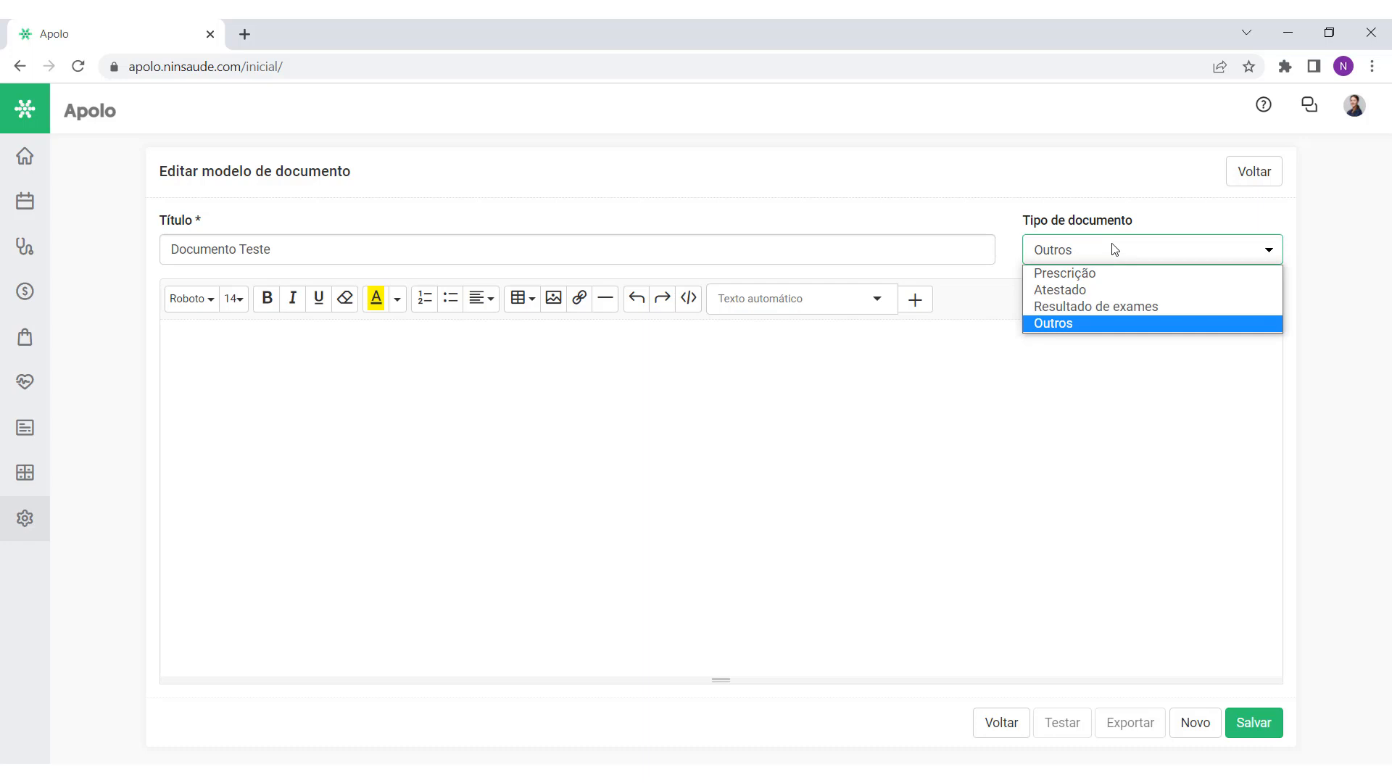
{"action": "left_click", "coordinate": [696, 498]}
{"action": "mouse_move", "coordinate": [21, 270]}
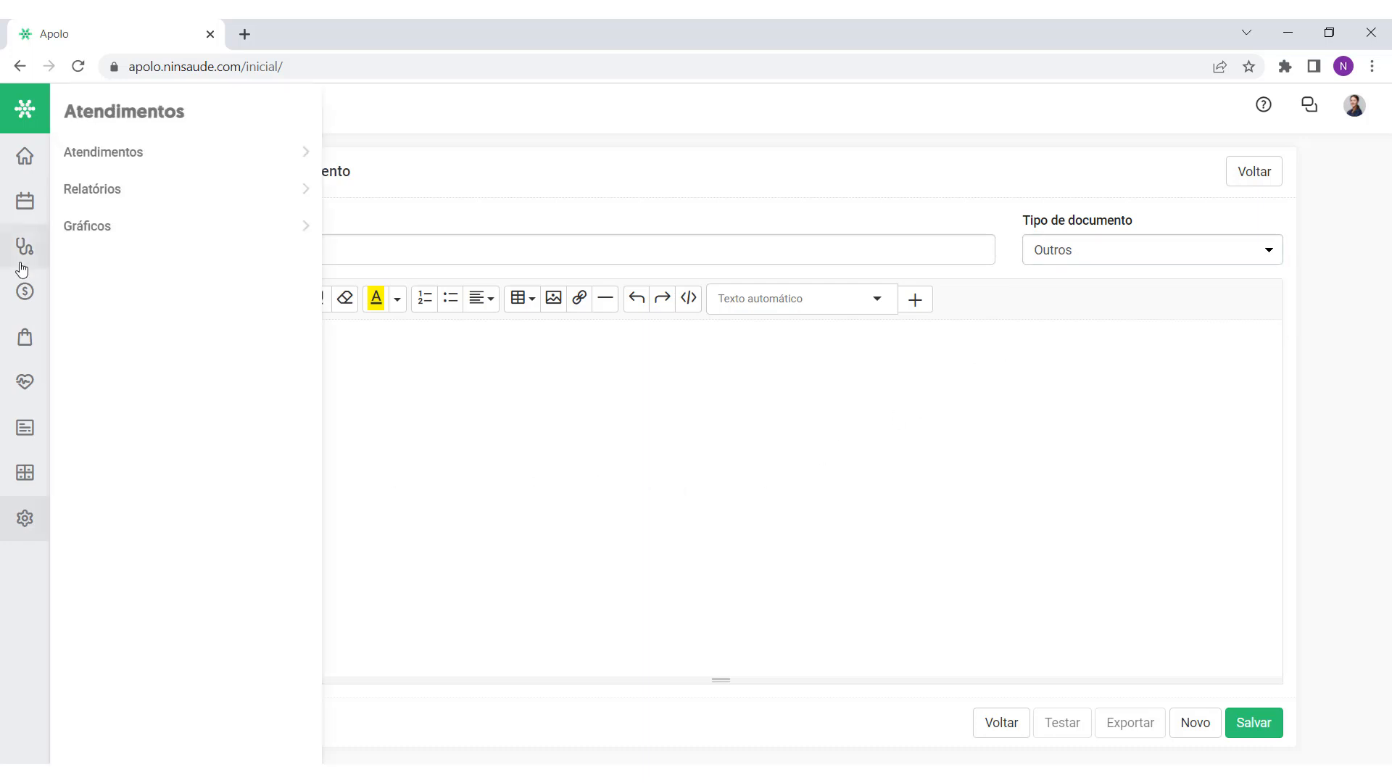
{"action": "left_click", "coordinate": [137, 152]}
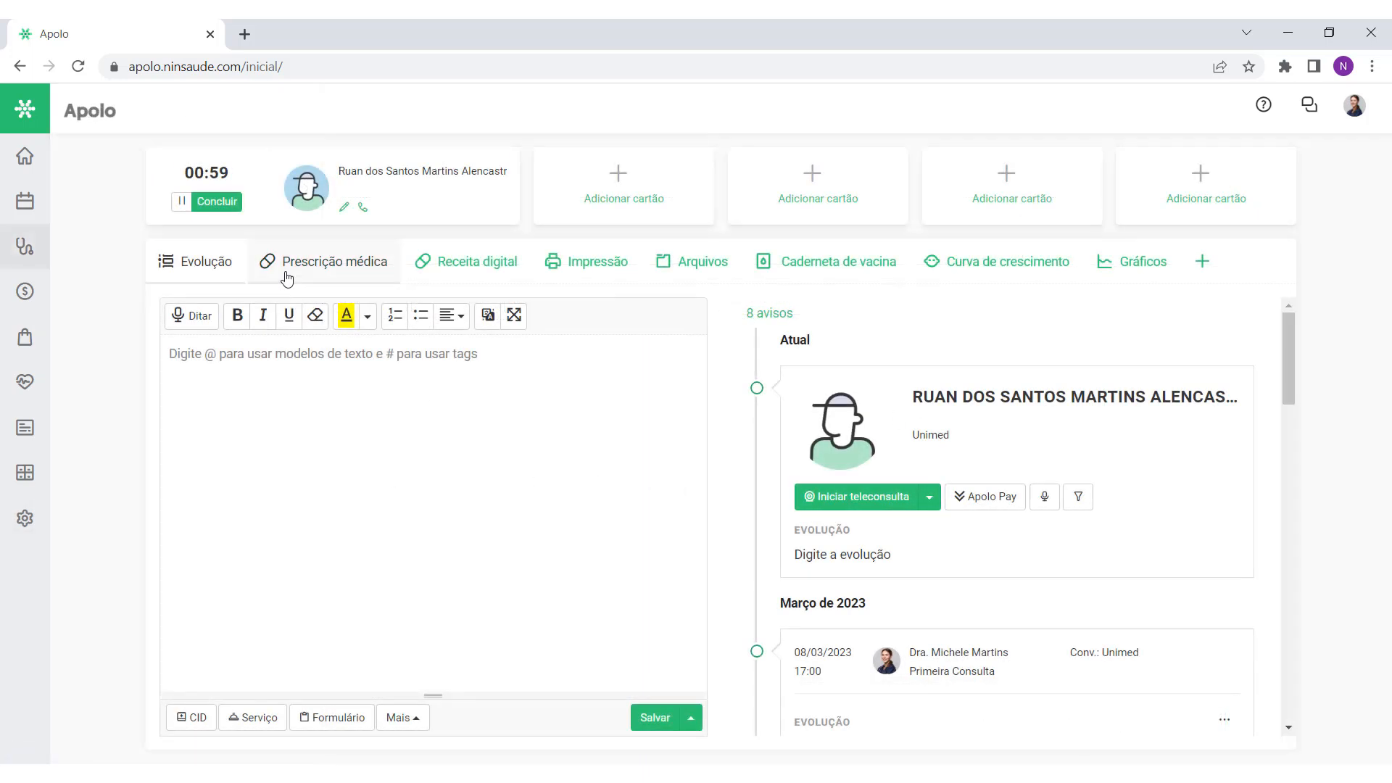
{"action": "left_click", "coordinate": [350, 274]}
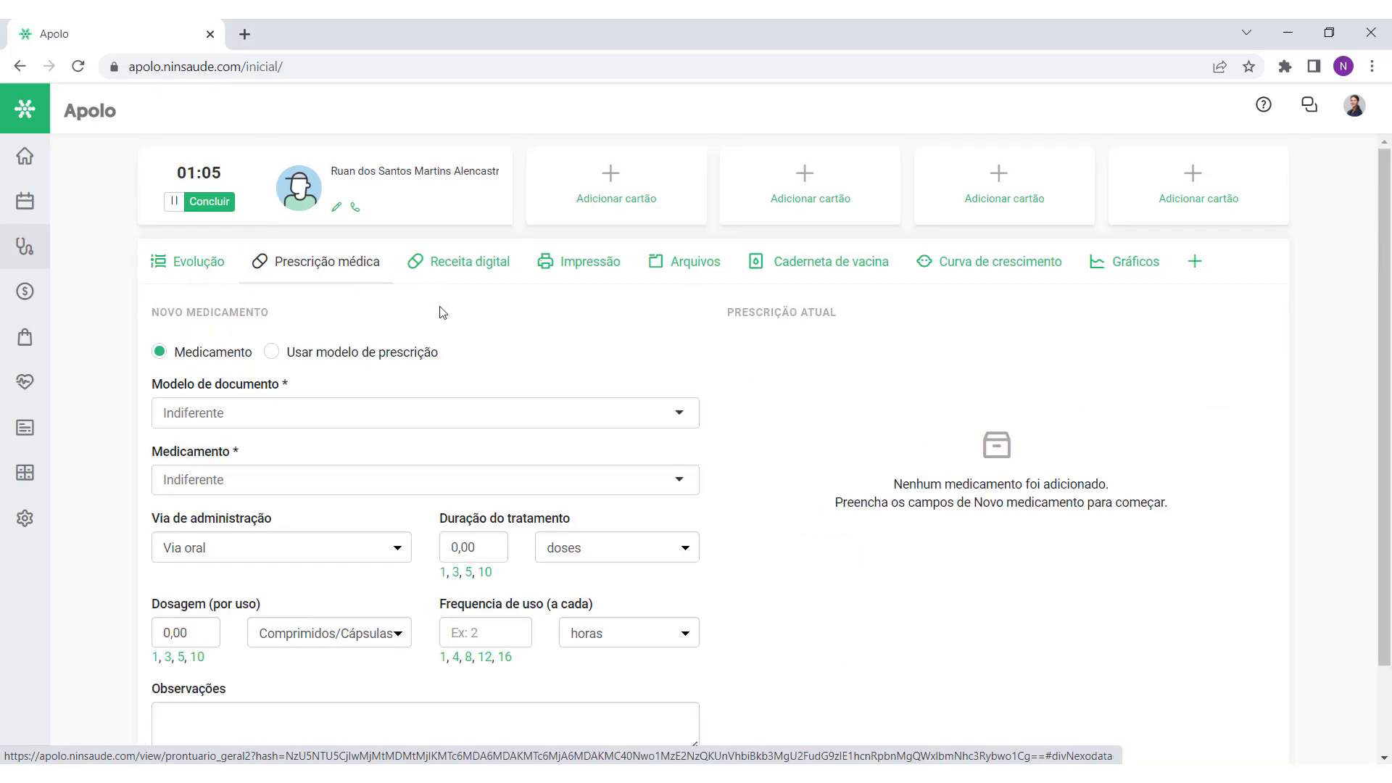
{"action": "left_click", "coordinate": [588, 276]}
{"action": "scroll", "coordinate": [649, 503], "scroll_direction": "down", "scroll_amount": 1}
{"action": "scroll", "coordinate": [649, 504], "scroll_direction": "up", "scroll_amount": 1}
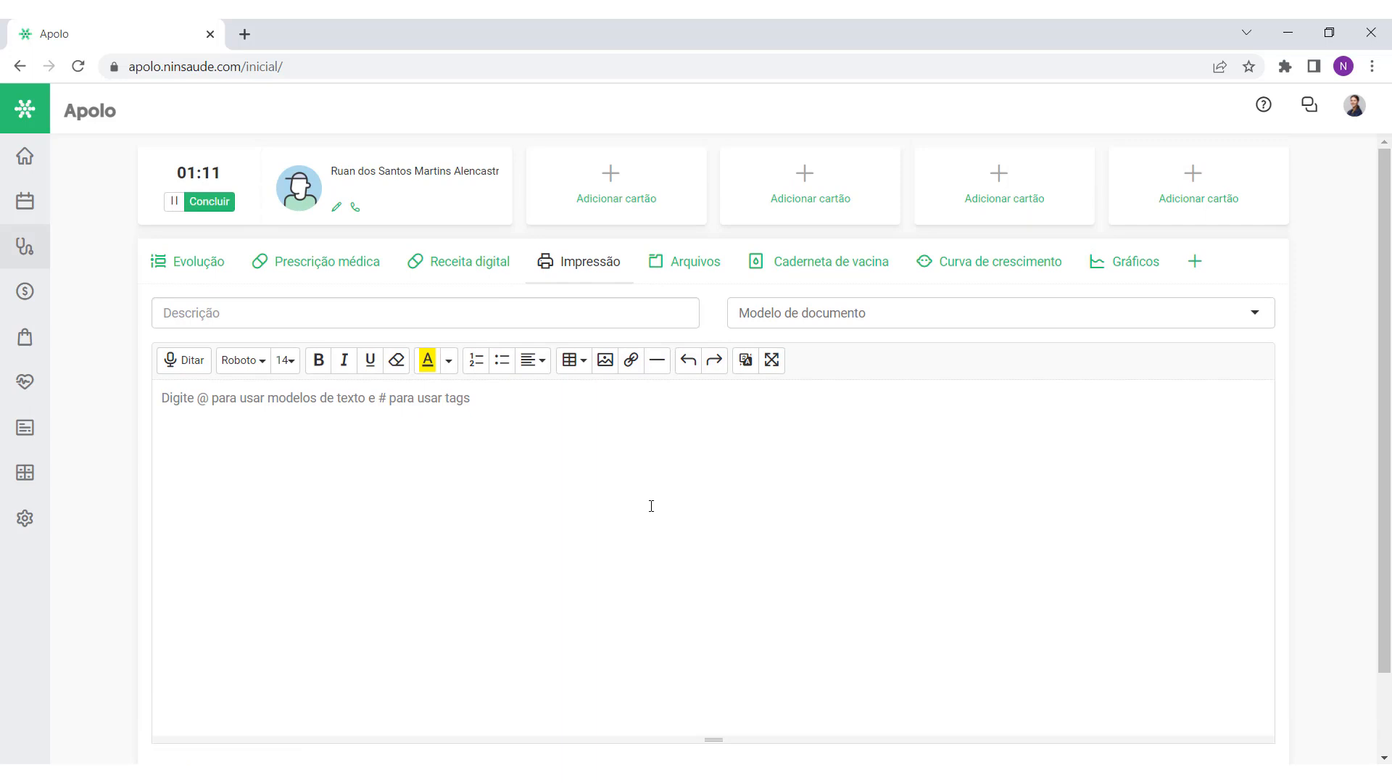
{"action": "left_click", "coordinate": [317, 270]}
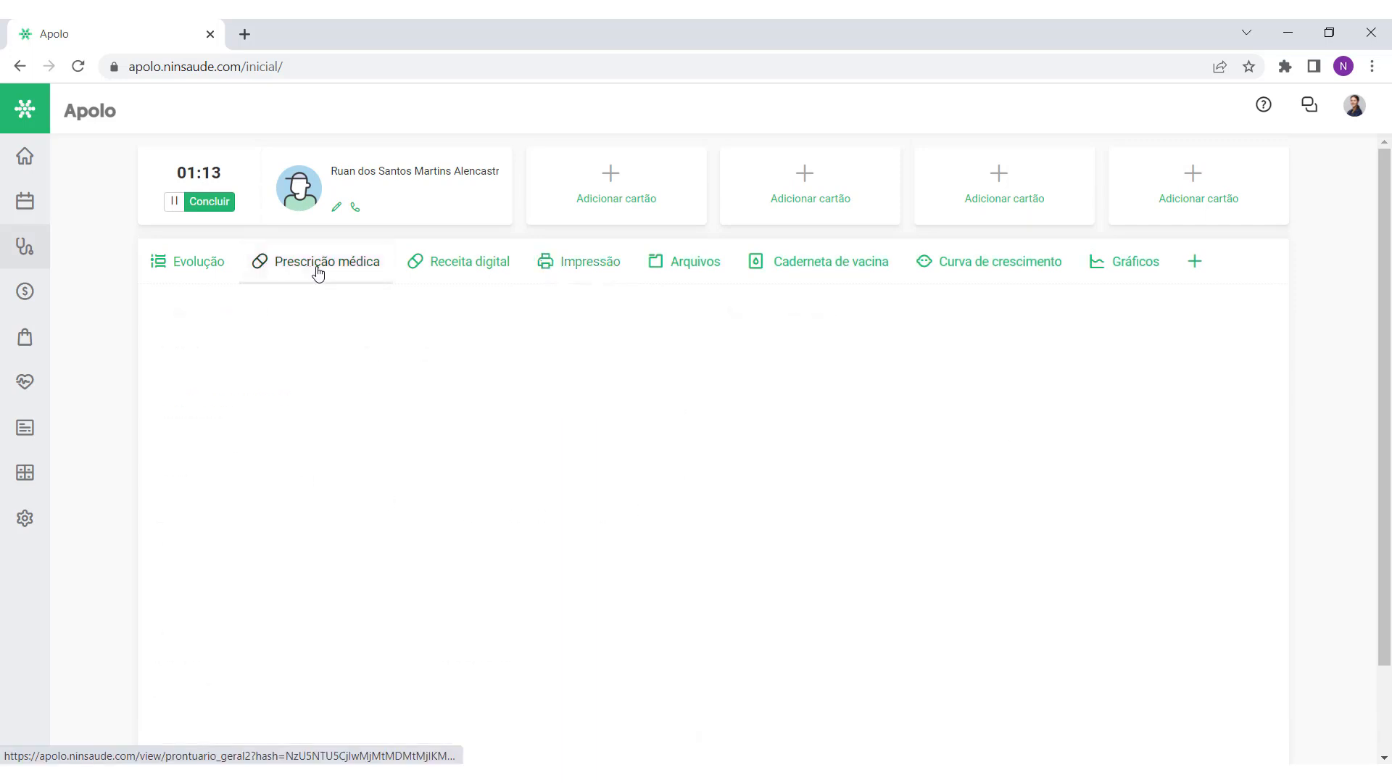
{"action": "scroll", "coordinate": [330, 414], "scroll_direction": "down", "scroll_amount": 1}
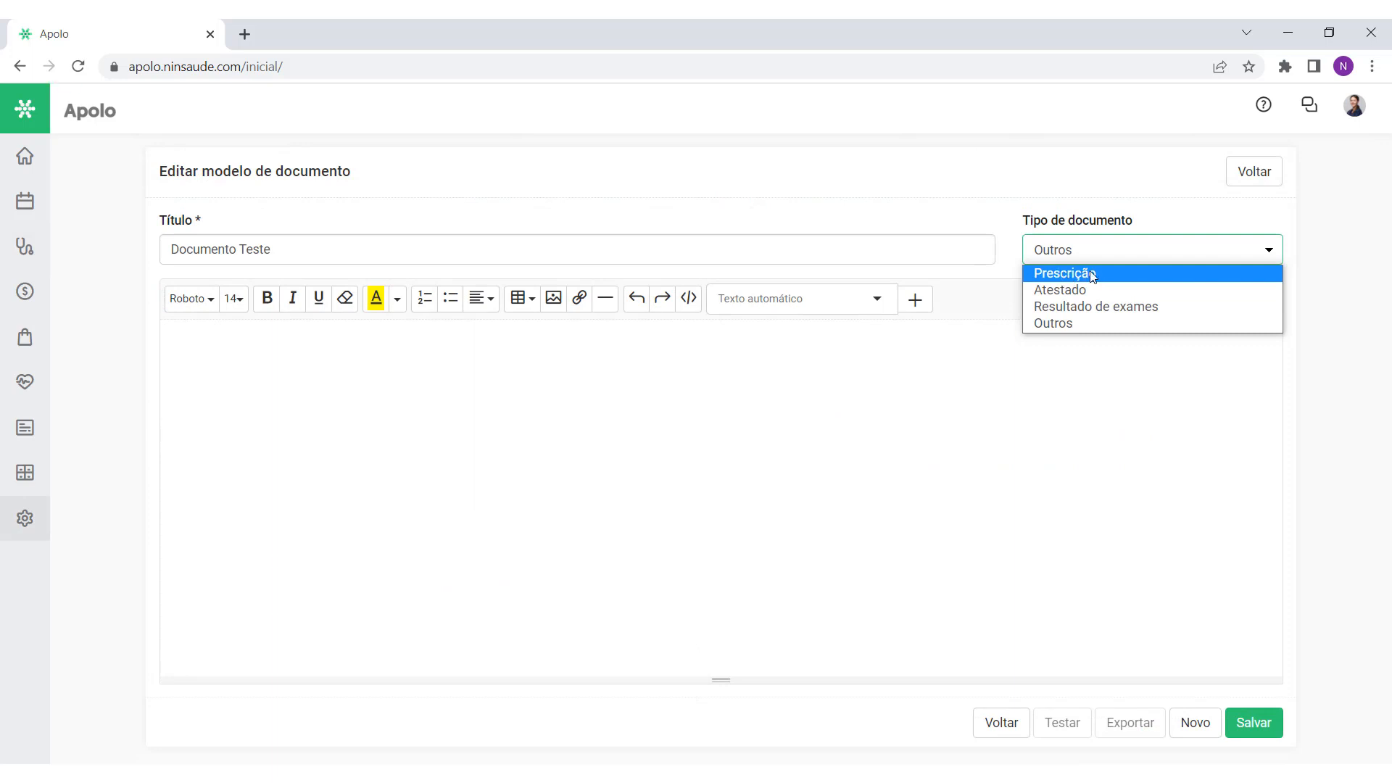
{"action": "left_click", "coordinate": [1076, 274]}
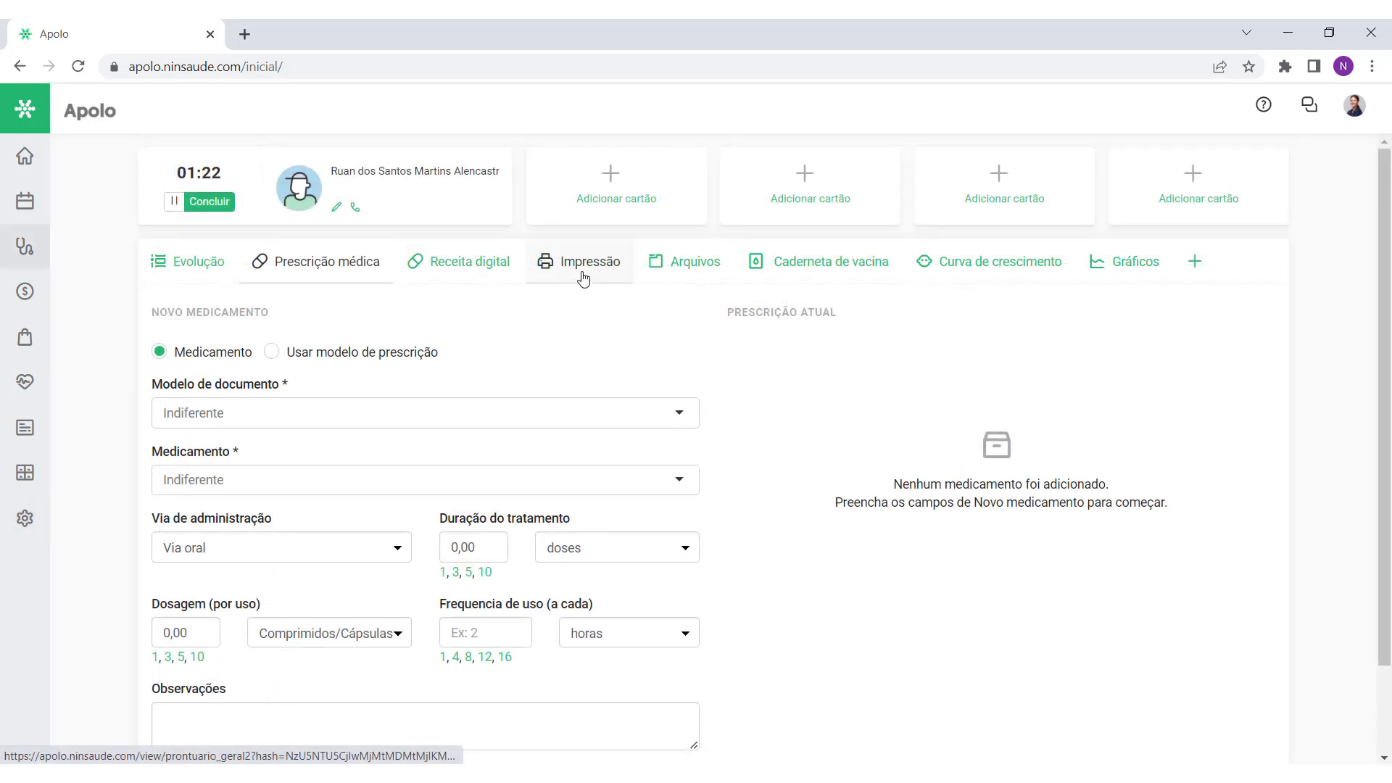
{"action": "left_click", "coordinate": [583, 276]}
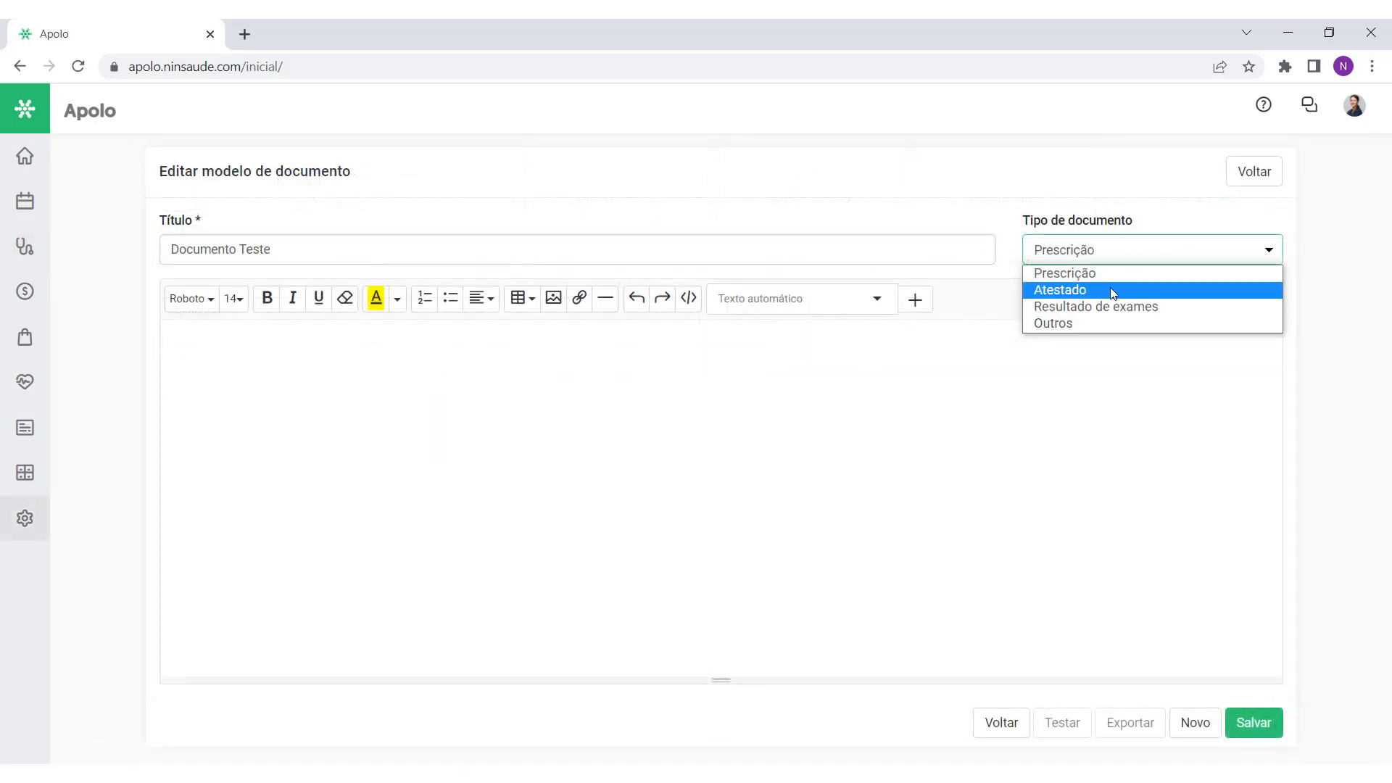
{"action": "left_click", "coordinate": [1096, 323]}
{"action": "left_click", "coordinate": [1082, 377]}
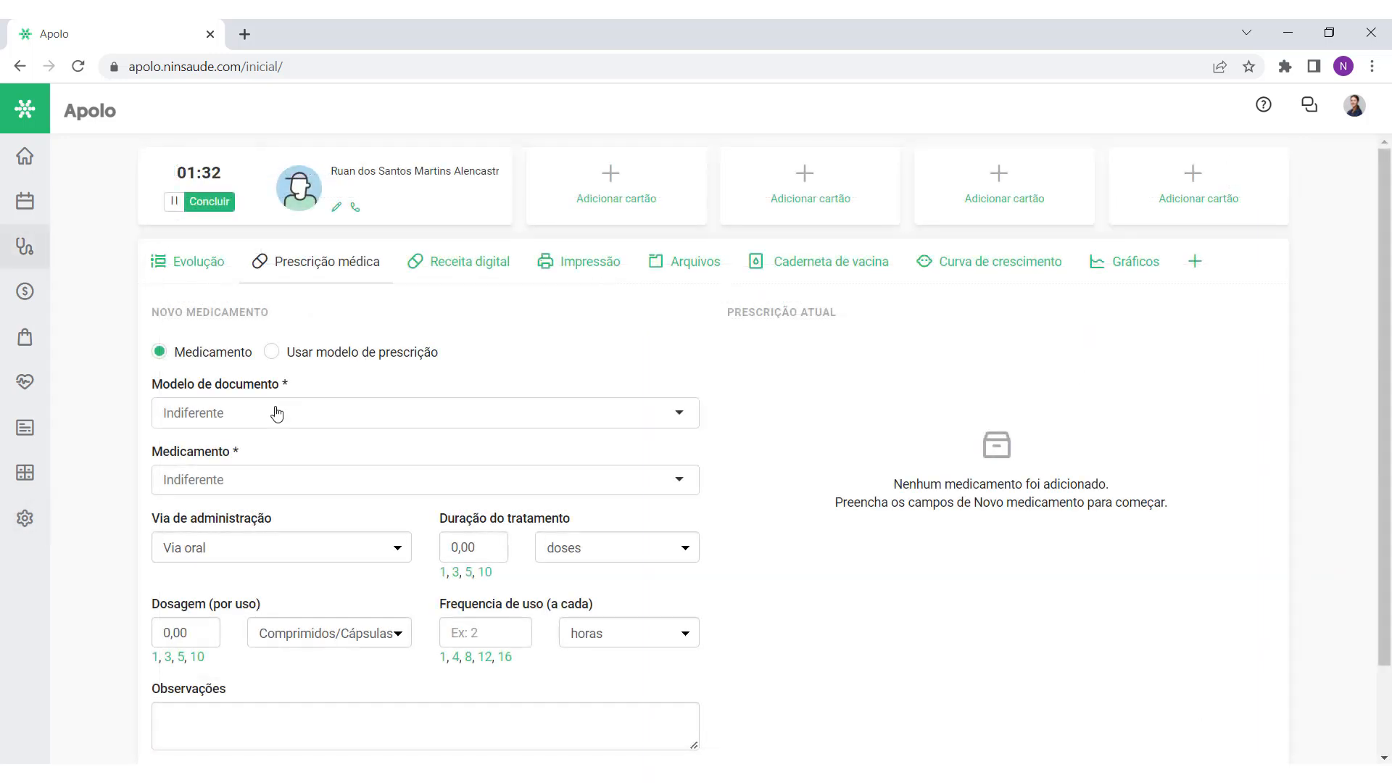
{"action": "left_click", "coordinate": [276, 407]}
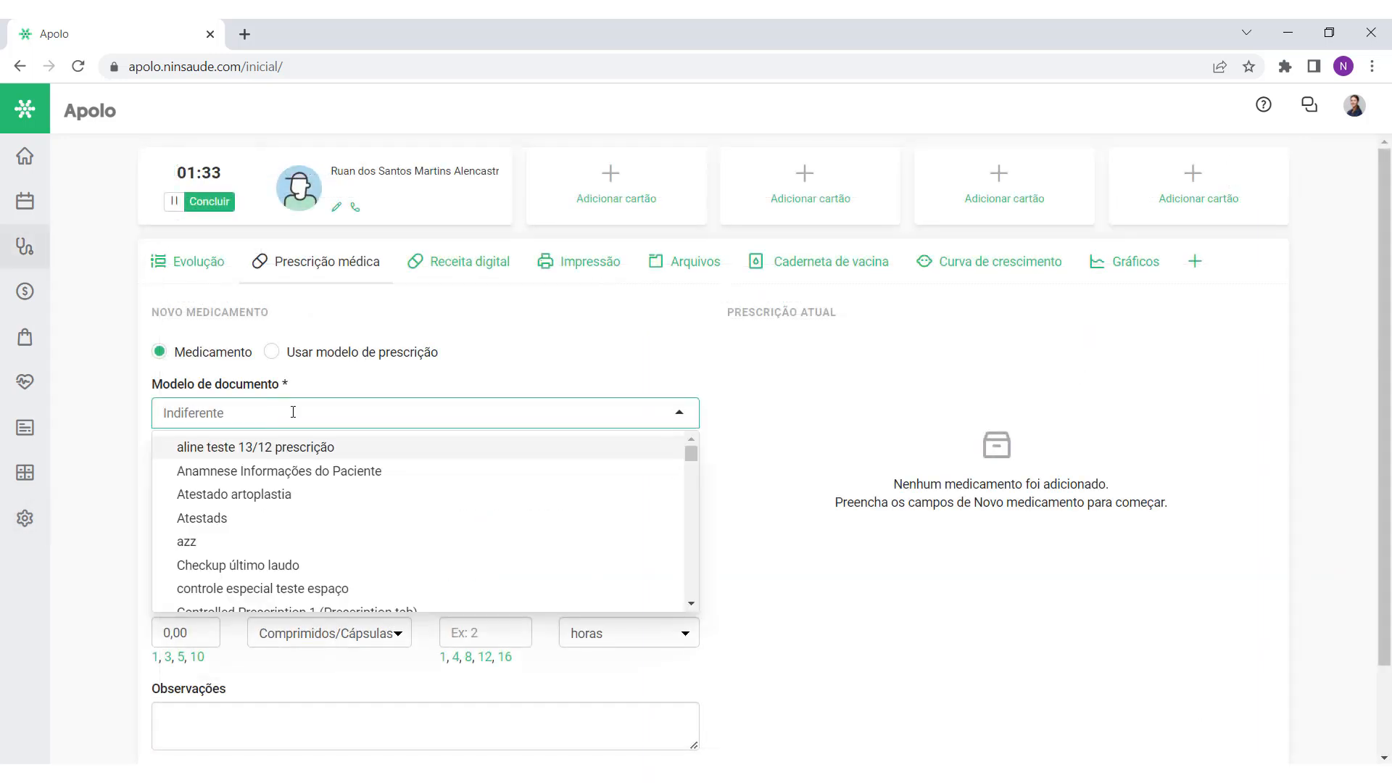
{"action": "scroll", "coordinate": [599, 508], "scroll_direction": "down", "scroll_amount": 1}
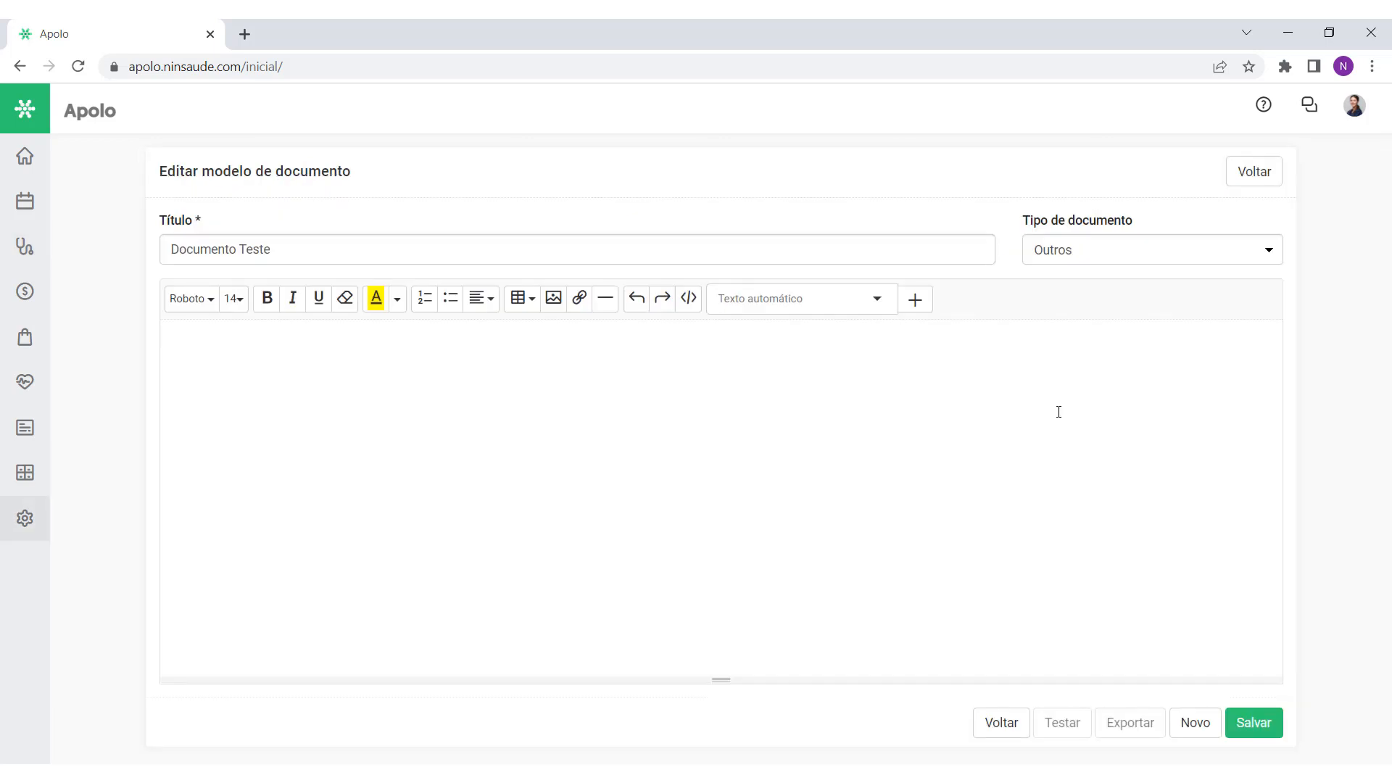
Step: Finish the Documento Teste heading and highlight the word demonstração in yellow
{"action": "type", "text": "ocumento Teste"}
{"action": "left_click_drag", "start_coordinate": [314, 345], "coordinate": [150, 326]}
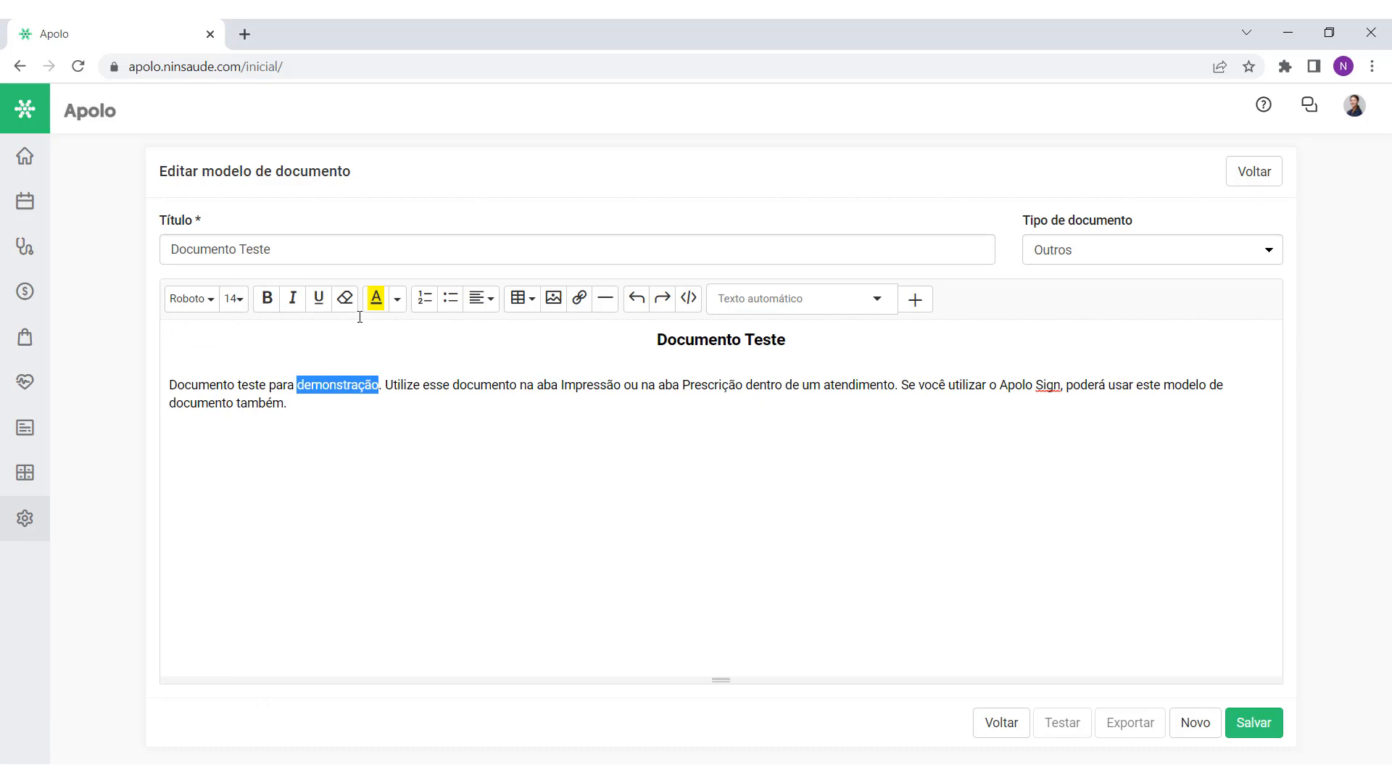
{"action": "left_click", "coordinate": [376, 298]}
{"action": "left_click", "coordinate": [435, 486]}
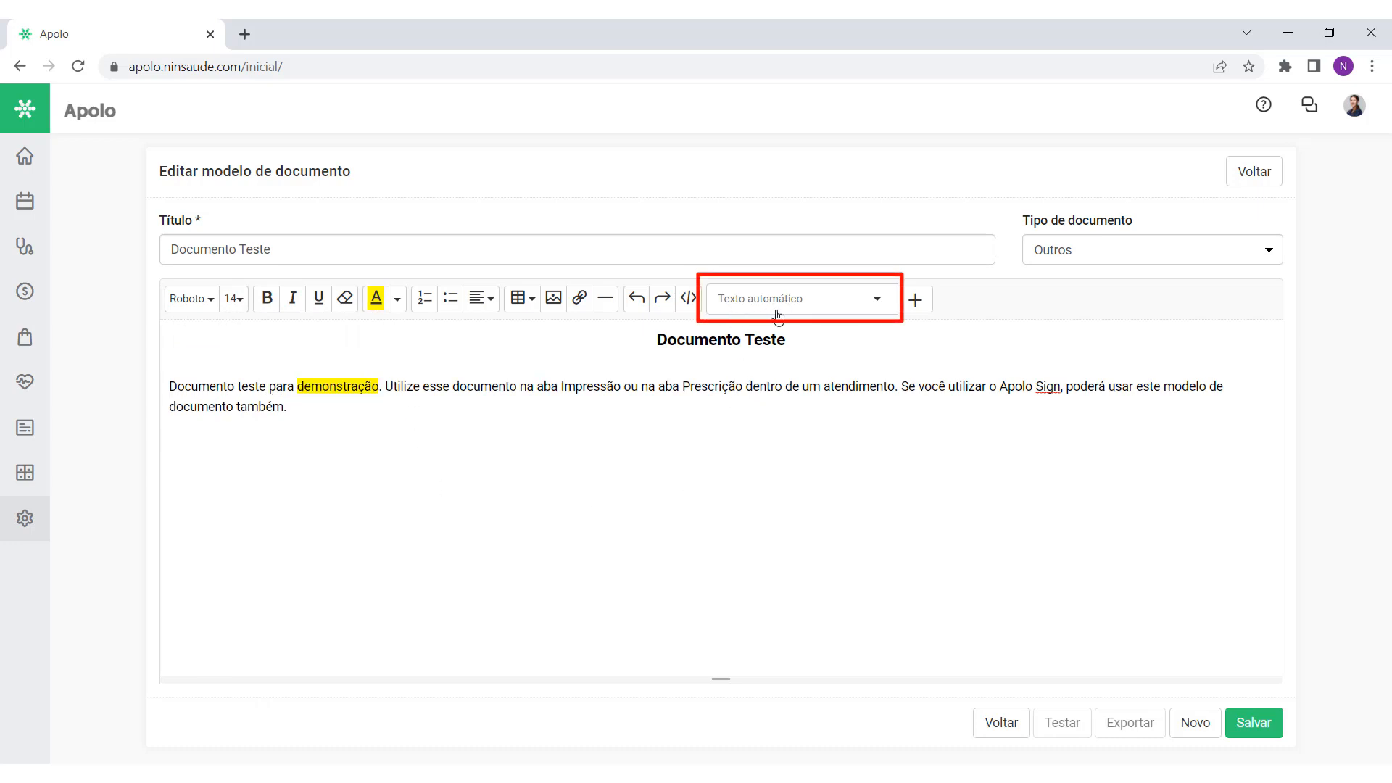
Step: Browse the Texto automático field list without inserting anything
{"action": "left_click", "coordinate": [877, 297]}
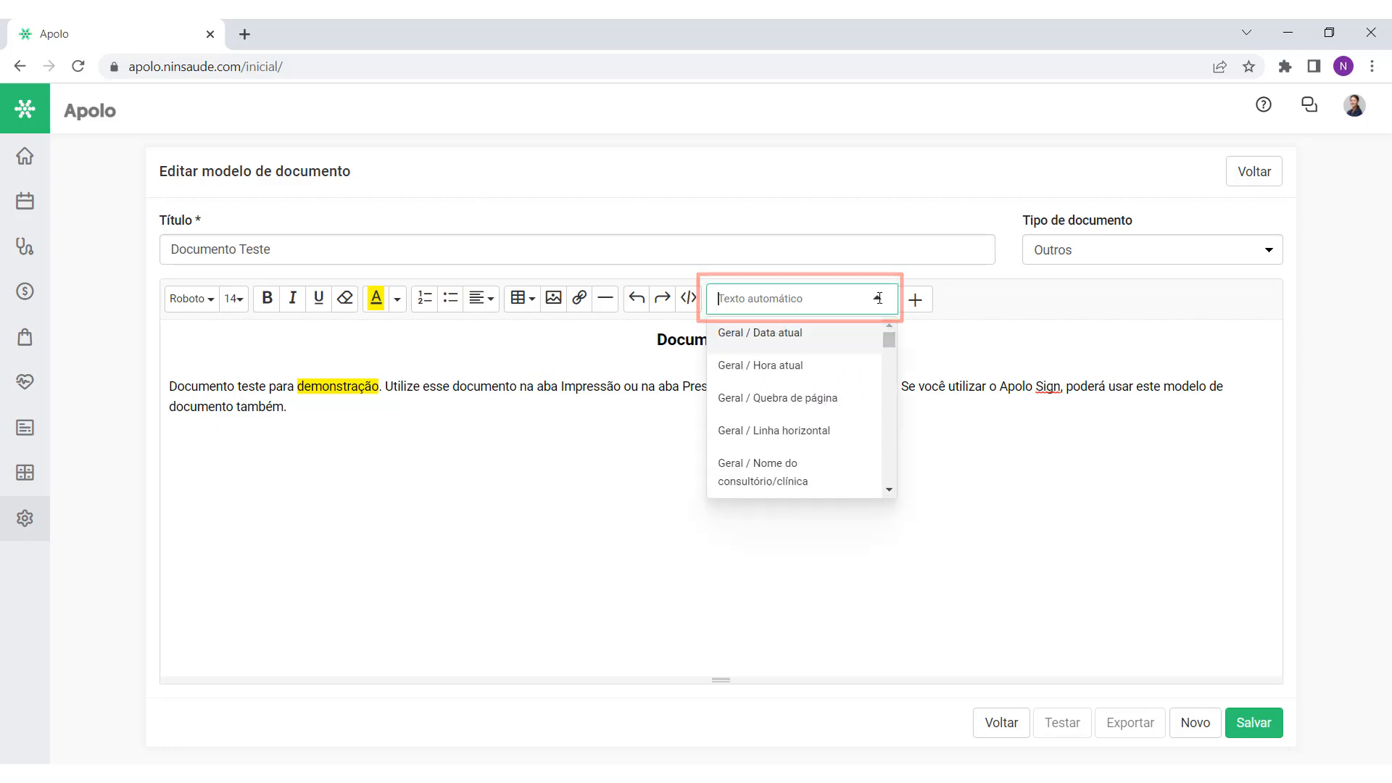
{"action": "scroll", "coordinate": [840, 475], "scroll_direction": "down", "scroll_amount": 6}
{"action": "scroll", "coordinate": [840, 474], "scroll_direction": "up", "scroll_amount": 8}
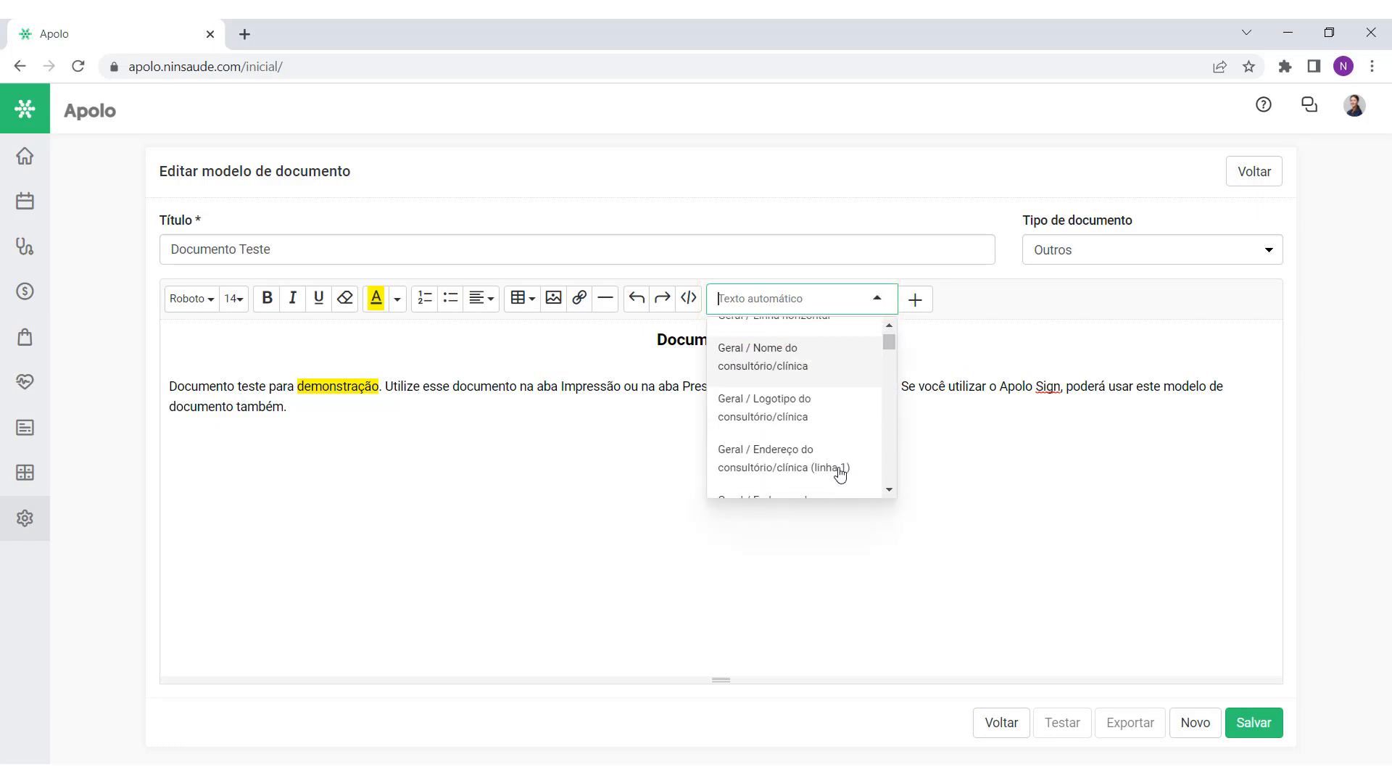
{"action": "left_click", "coordinate": [964, 325]}
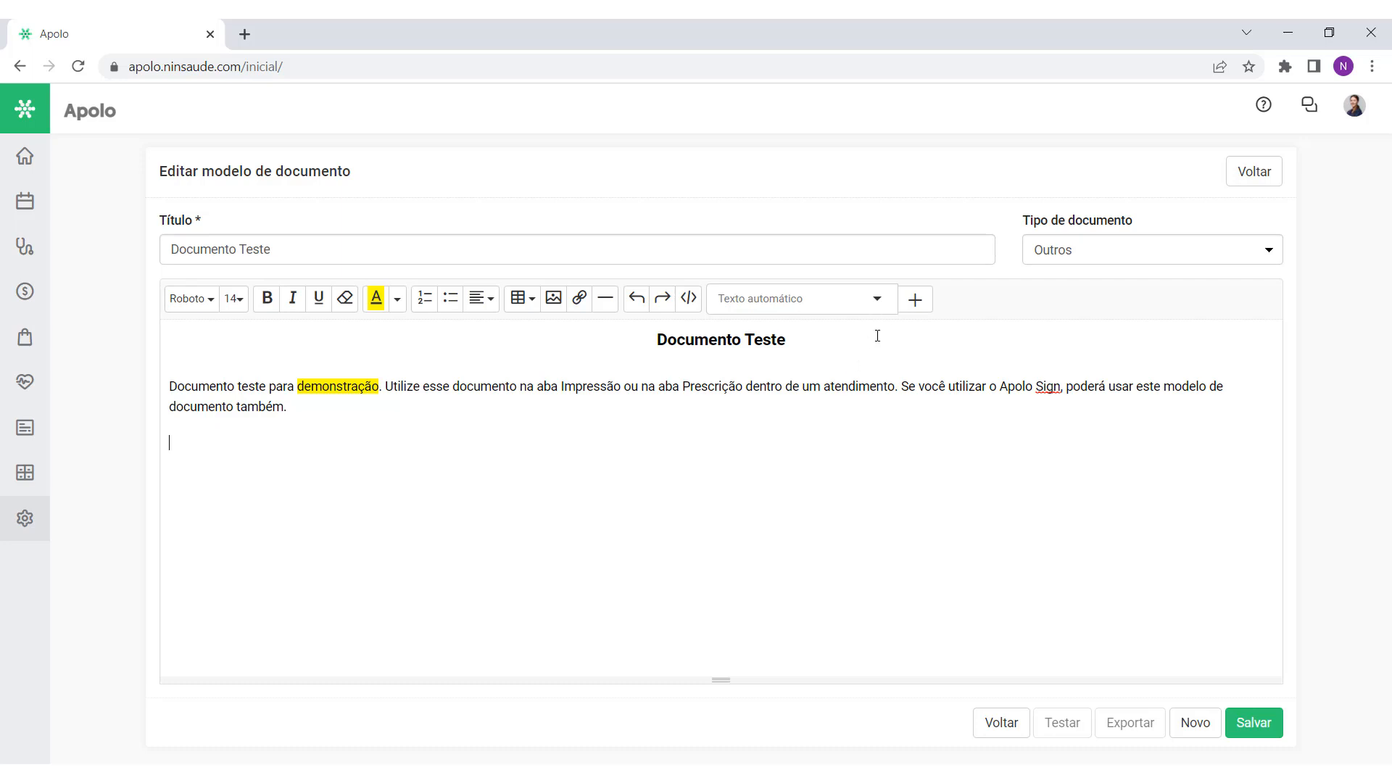
{"action": "left_click", "coordinate": [875, 300]}
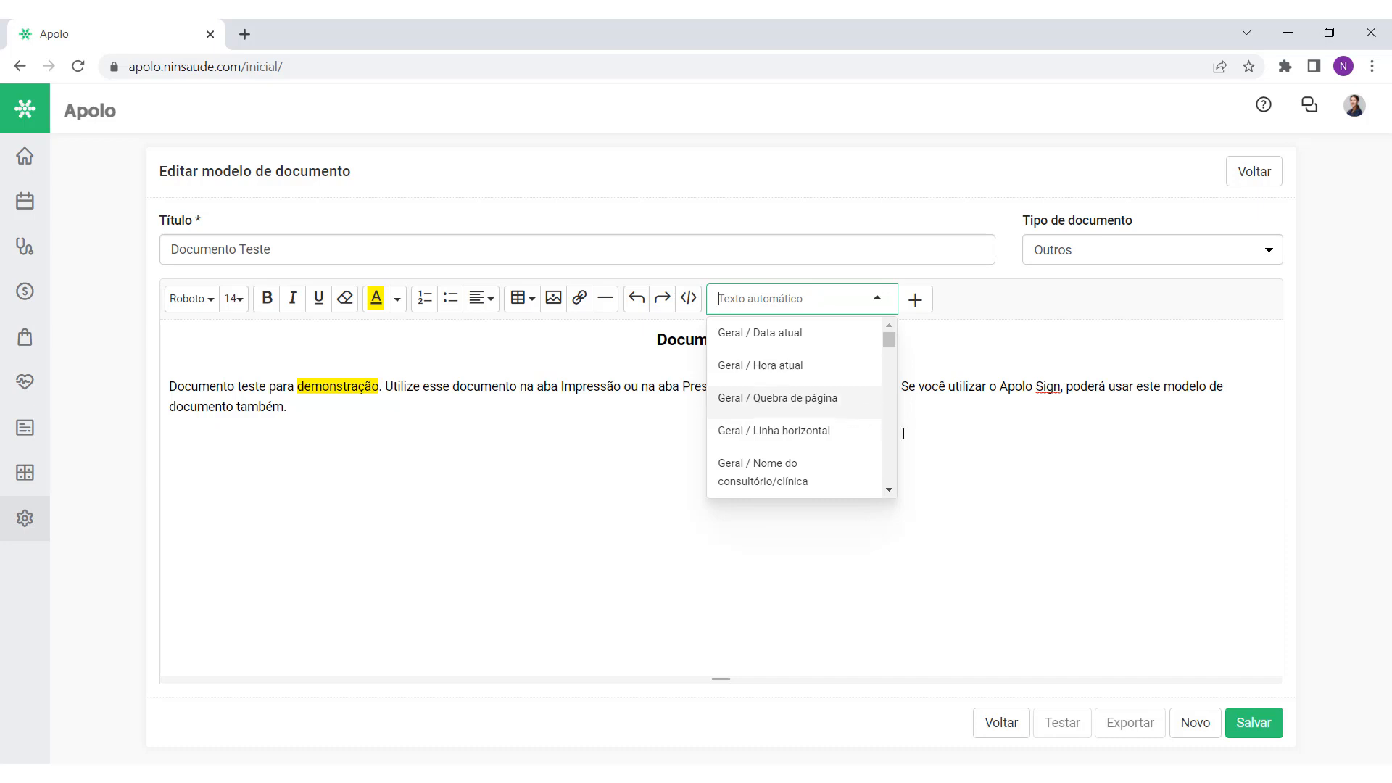
{"action": "left_click", "coordinate": [925, 435]}
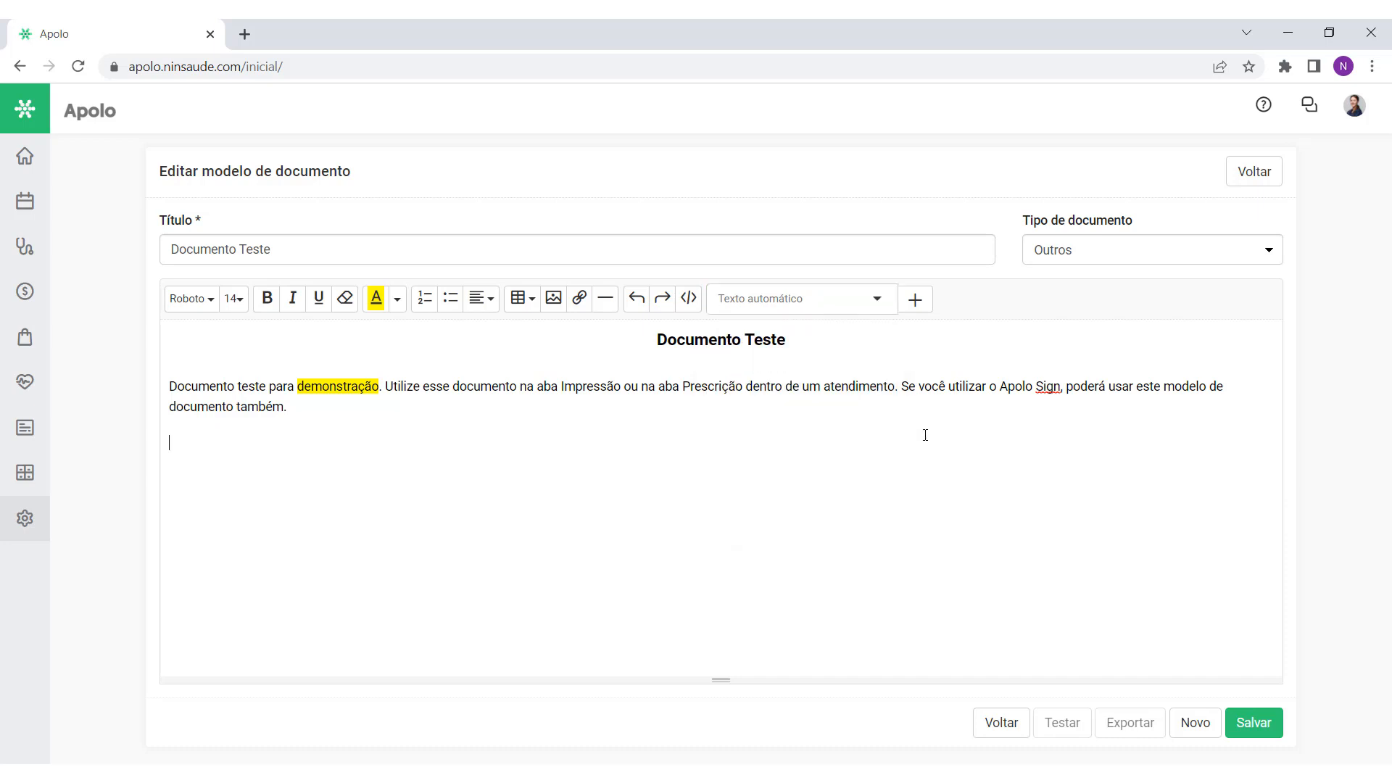
Step: Insert the Geral / Data atual field [atual_data] below the paragraph and make it bold
{"action": "left_click", "coordinate": [873, 302]}
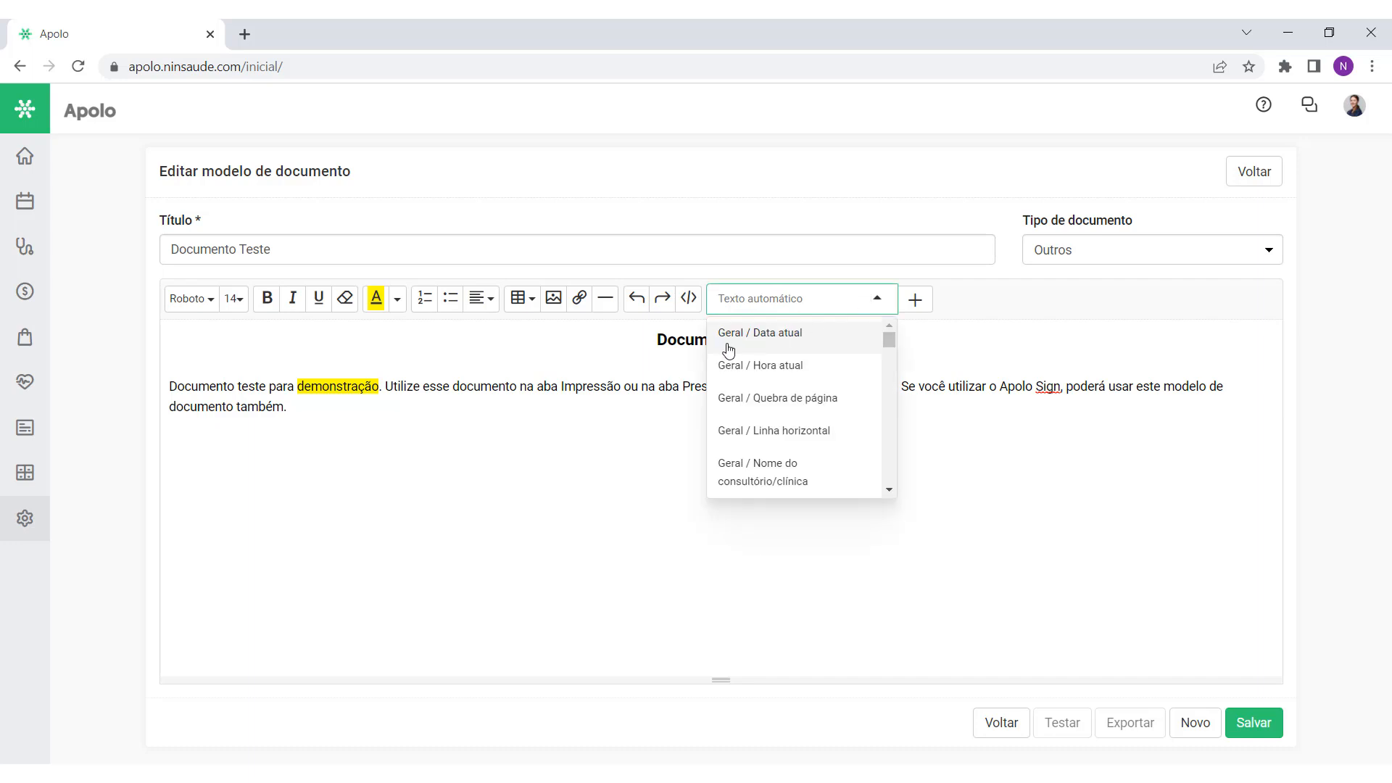
{"action": "left_click", "coordinate": [792, 339]}
{"action": "left_click", "coordinate": [534, 469]}
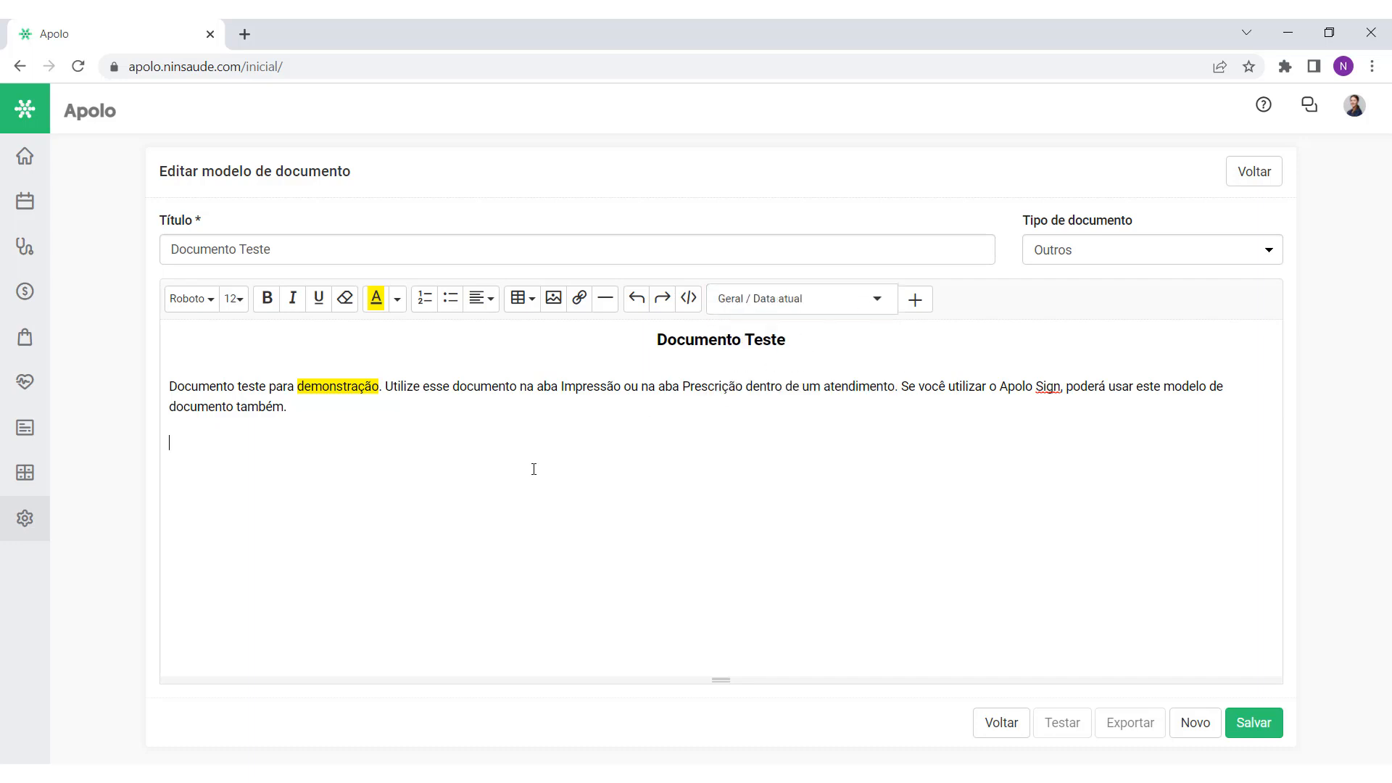
{"action": "left_click", "coordinate": [889, 304]}
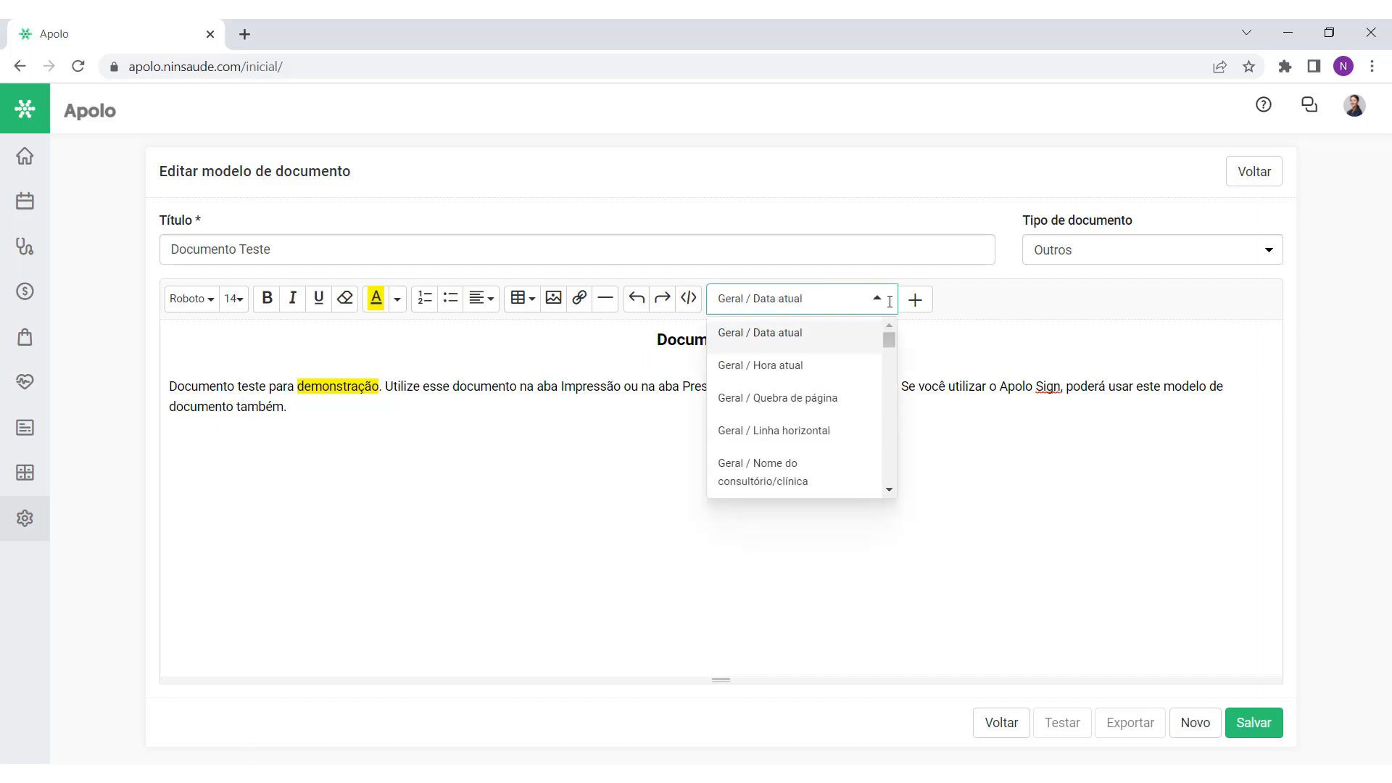
{"action": "left_click", "coordinate": [889, 303]}
{"action": "left_click", "coordinate": [928, 312]}
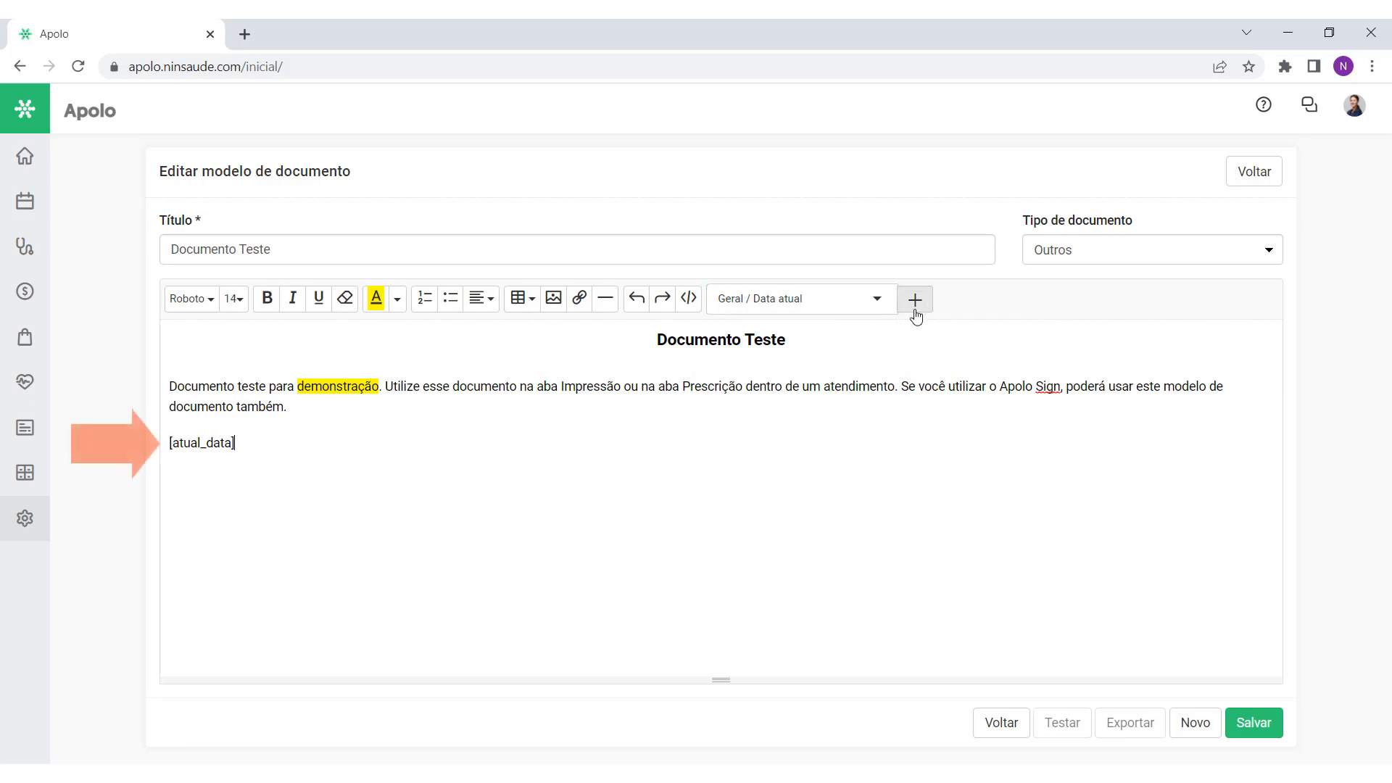
{"action": "left_click_drag", "start_coordinate": [234, 444], "coordinate": [162, 457]}
{"action": "left_click", "coordinate": [267, 298]}
{"action": "left_click", "coordinate": [336, 455]}
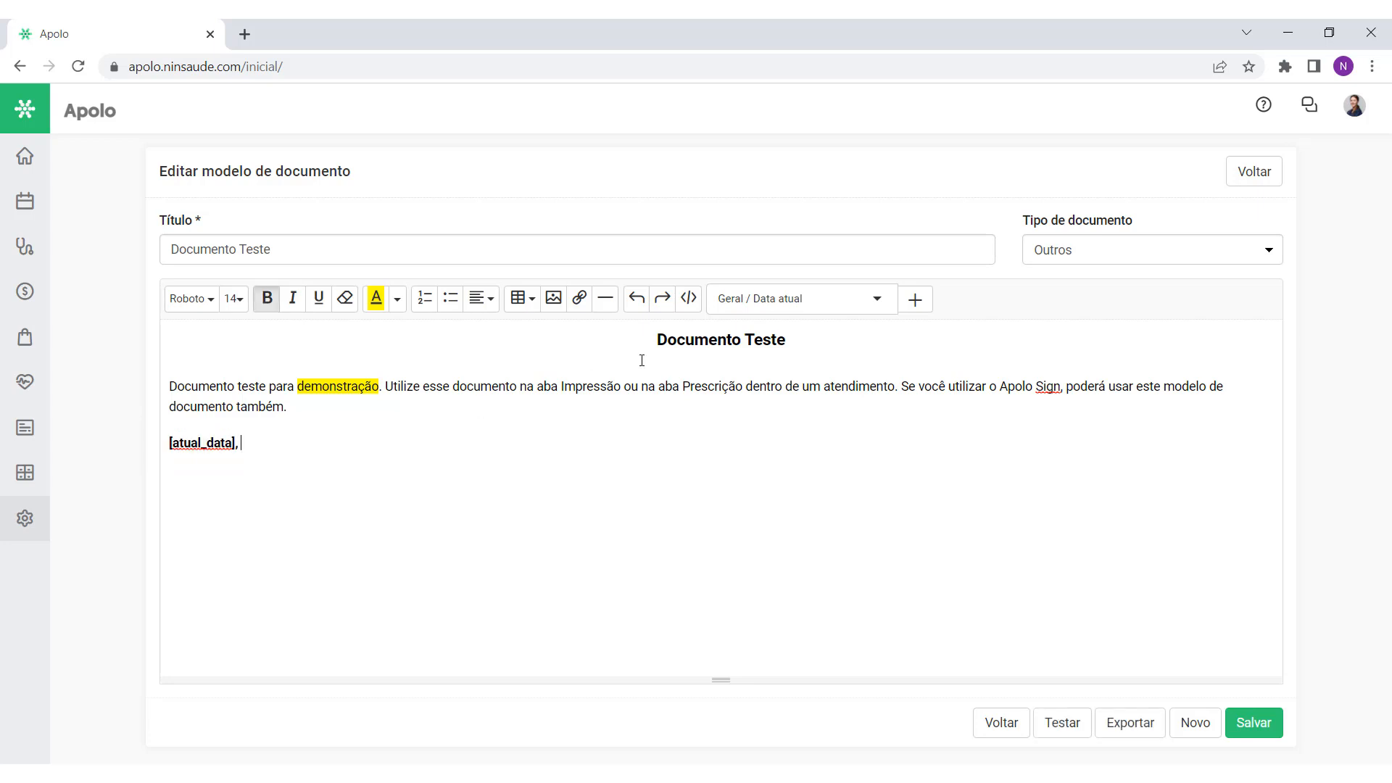
Step: Insert the Geral / Hora atual field [atual_hora] next to it and make it bold
{"action": "left_click", "coordinate": [861, 301]}
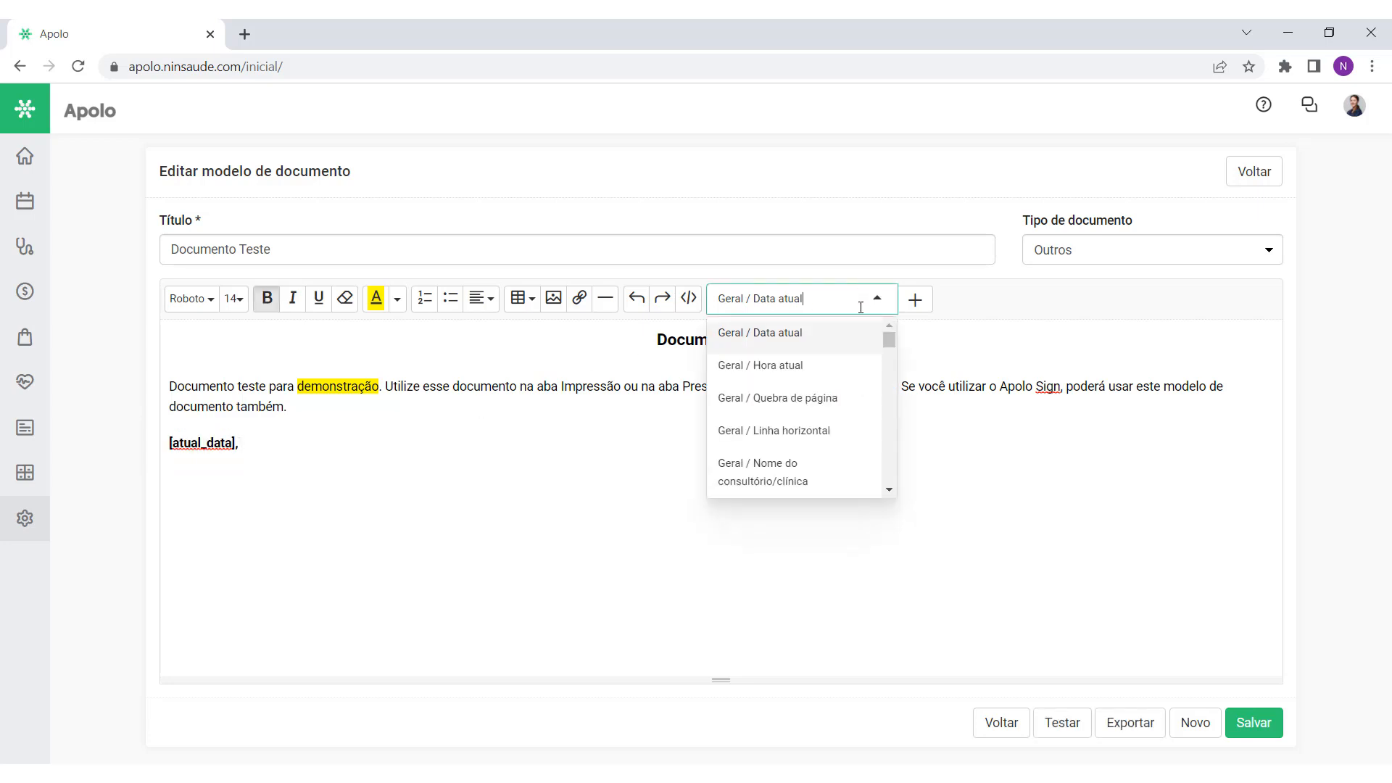
{"action": "left_click", "coordinate": [855, 363]}
{"action": "left_click", "coordinate": [915, 299]}
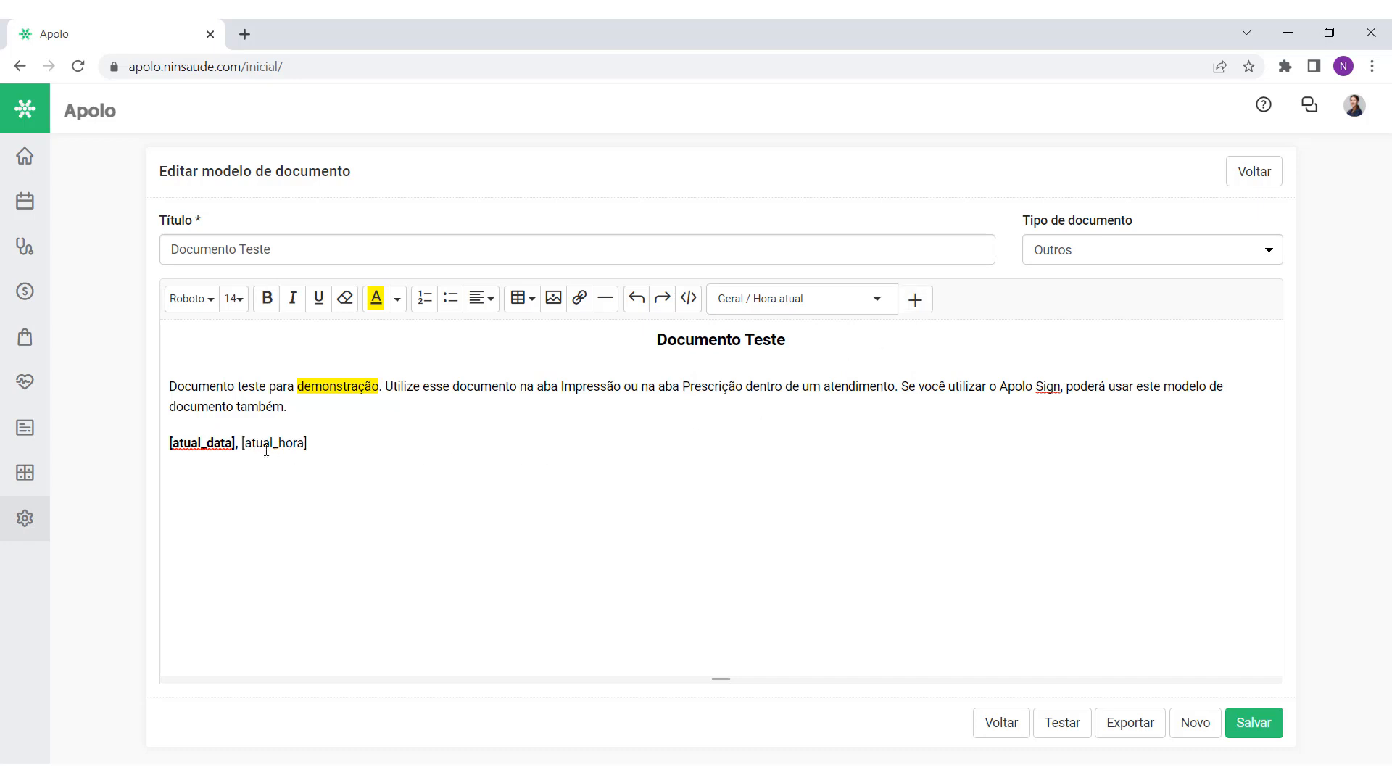
{"action": "left_click_drag", "start_coordinate": [309, 444], "coordinate": [242, 443]}
{"action": "left_click", "coordinate": [267, 298]}
{"action": "left_click", "coordinate": [337, 453]}
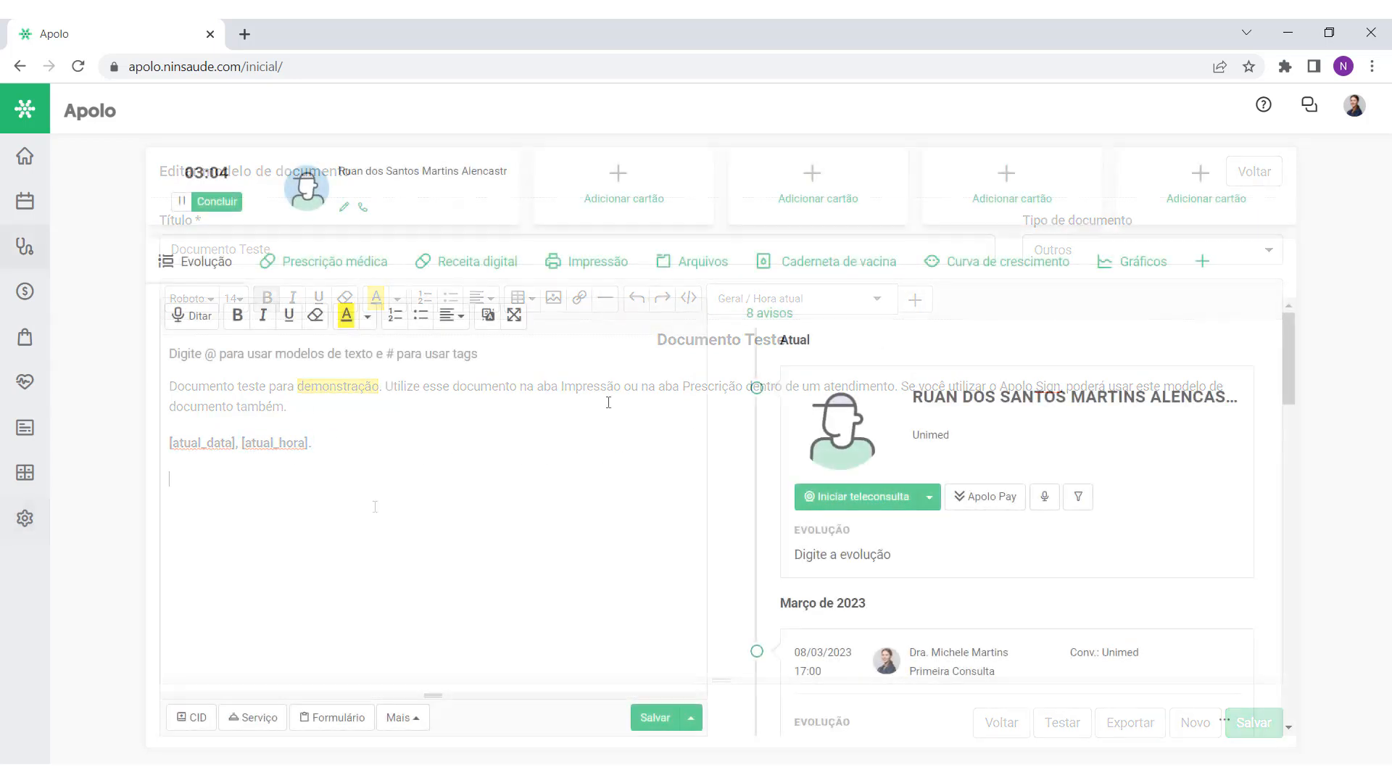
Step: Load the Documento Teste template in the patient's Impressão editor and check the date line
{"action": "left_click", "coordinate": [593, 266]}
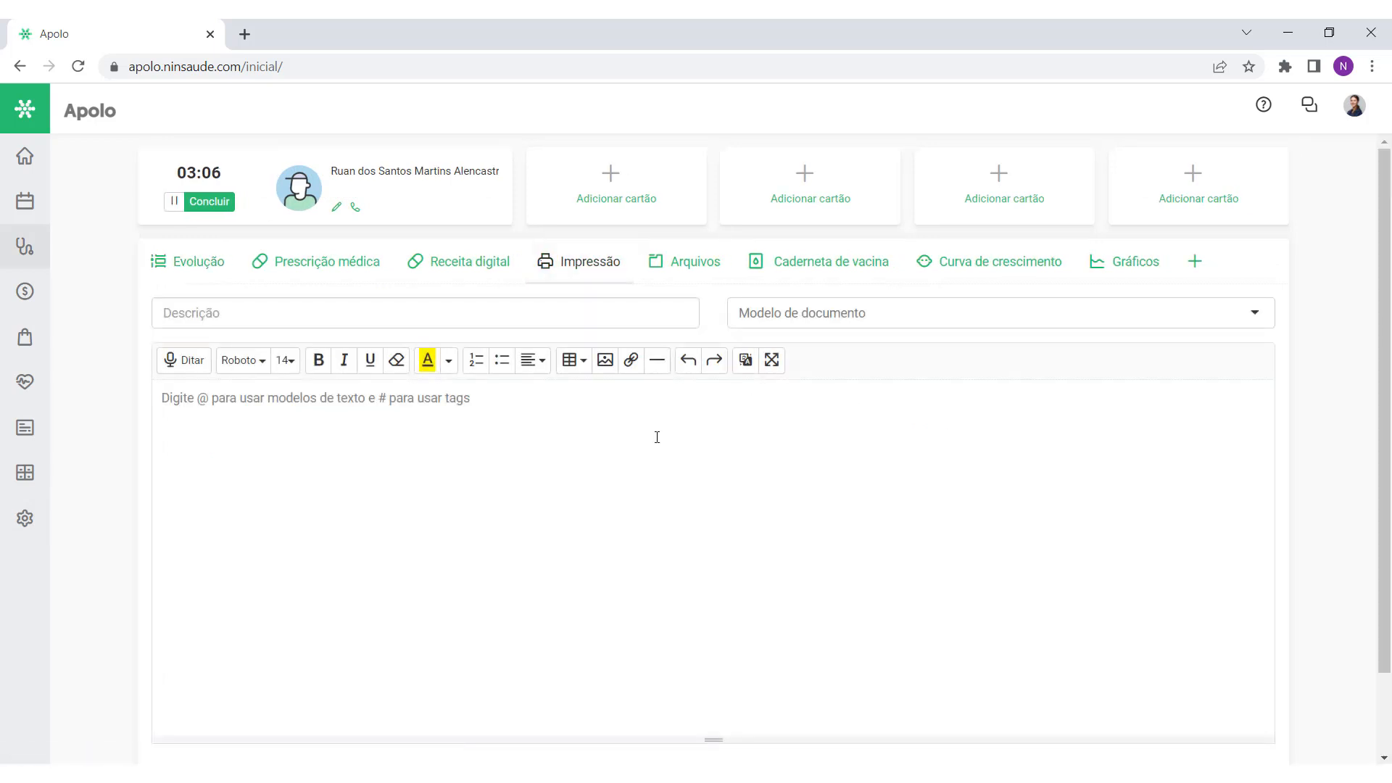
{"action": "left_click", "coordinate": [933, 320]}
{"action": "type", "text": "documento tes"}
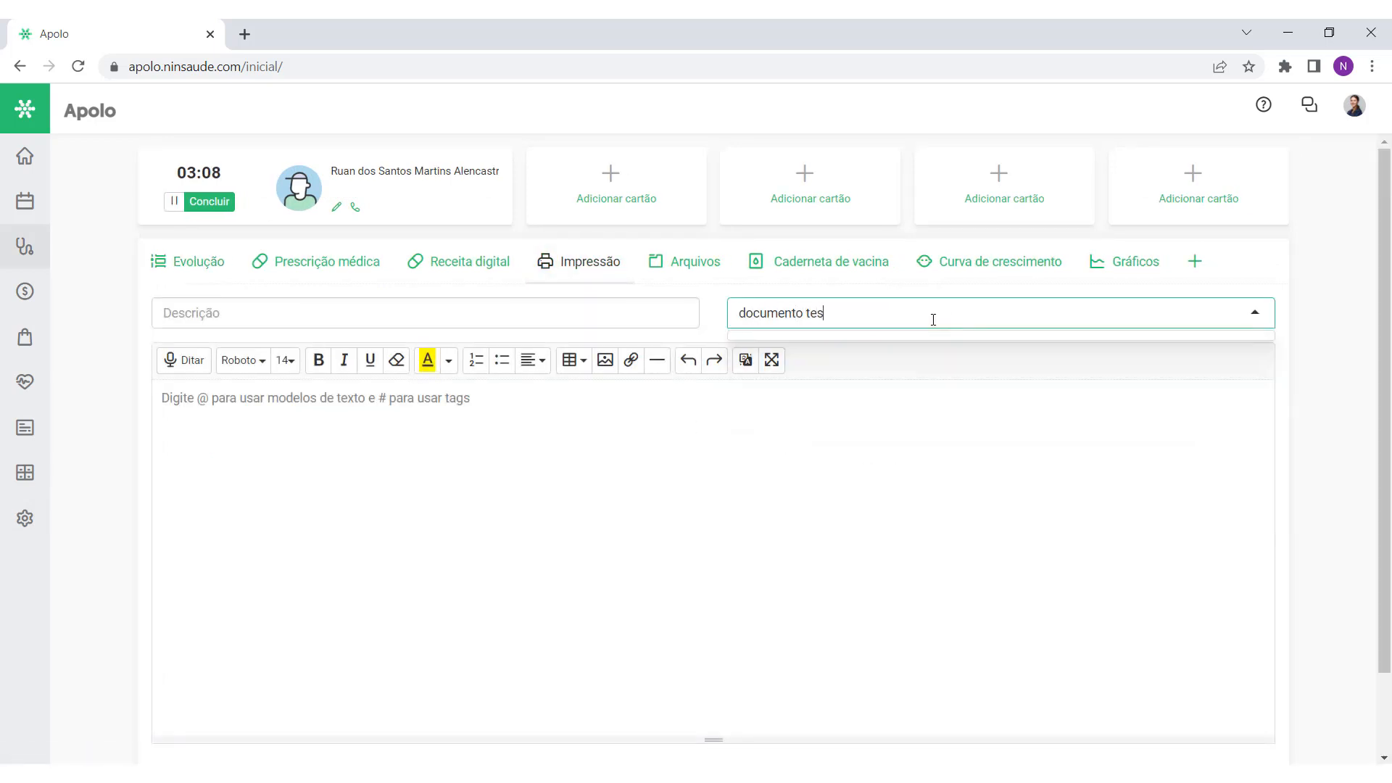
{"action": "left_click", "coordinate": [937, 351]}
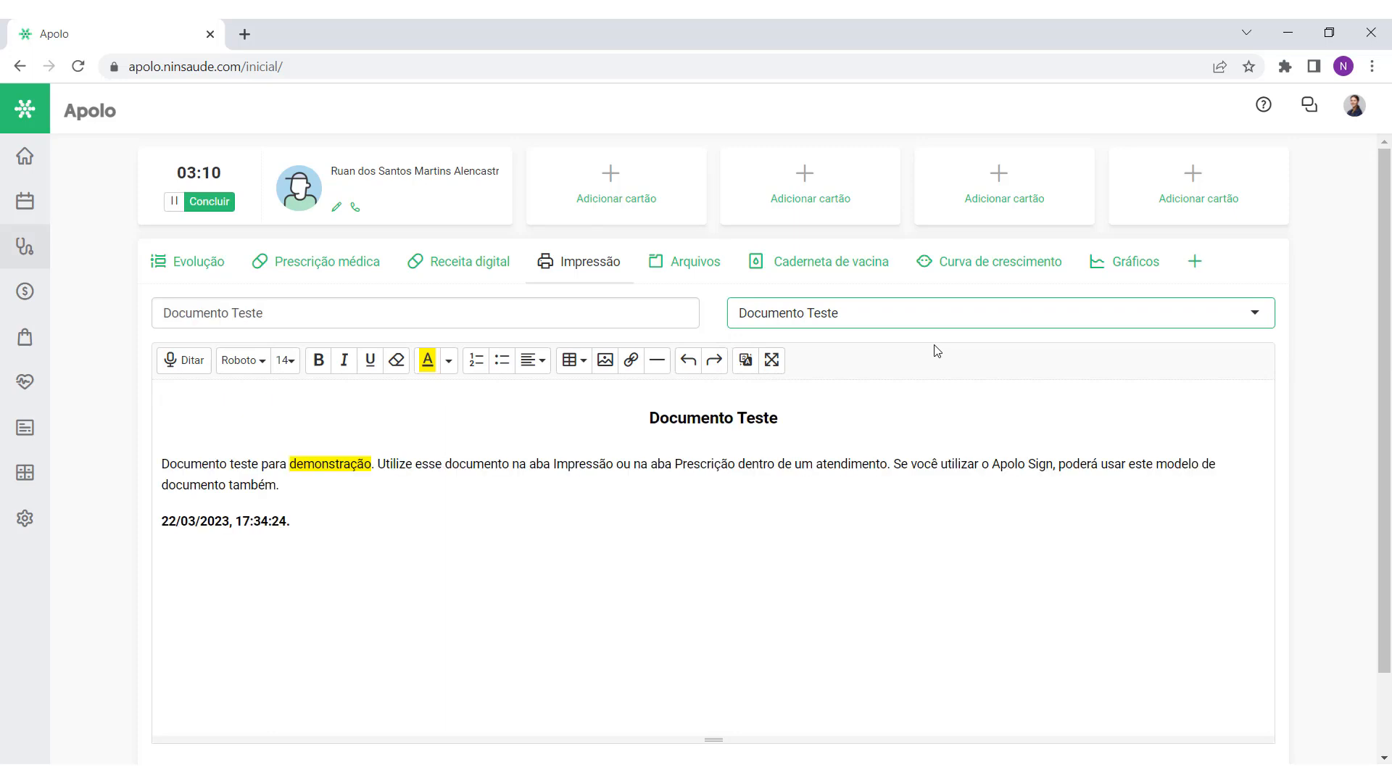
{"action": "left_click_drag", "start_coordinate": [292, 522], "coordinate": [160, 514]}
{"action": "left_click", "coordinate": [359, 518]}
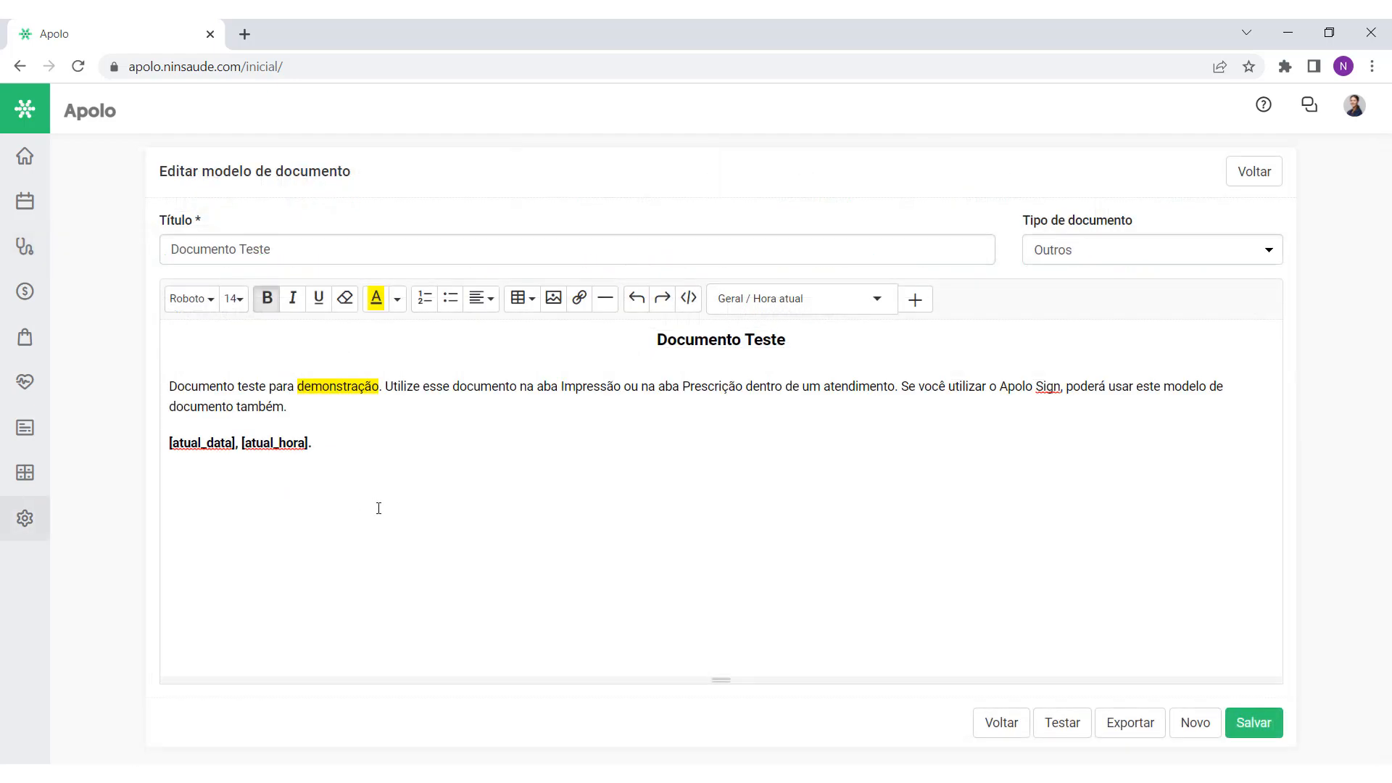
Step: Insert a bold Paciente / Nome variable below the date line and retest it in the printout
{"action": "left_click", "coordinate": [877, 299]}
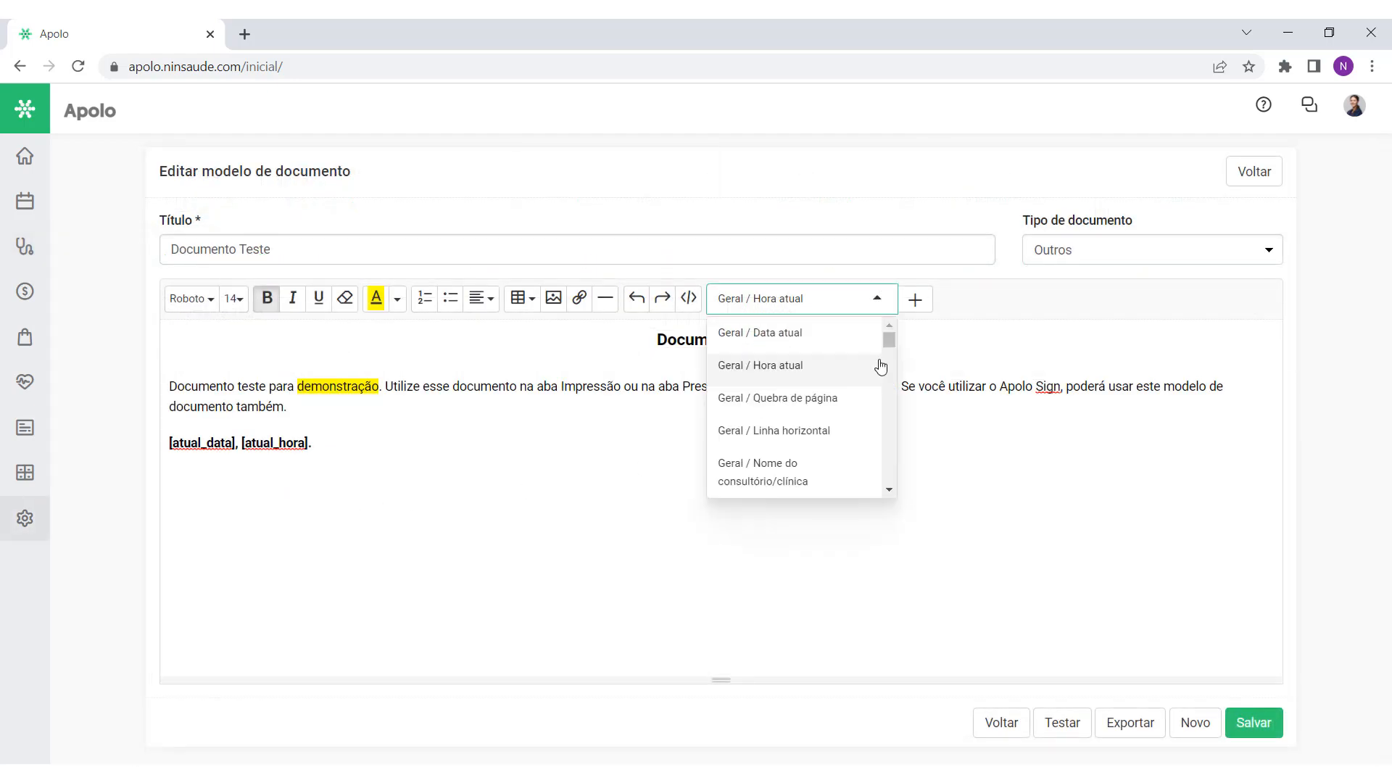
{"action": "scroll", "coordinate": [878, 375], "scroll_direction": "down", "scroll_amount": 5}
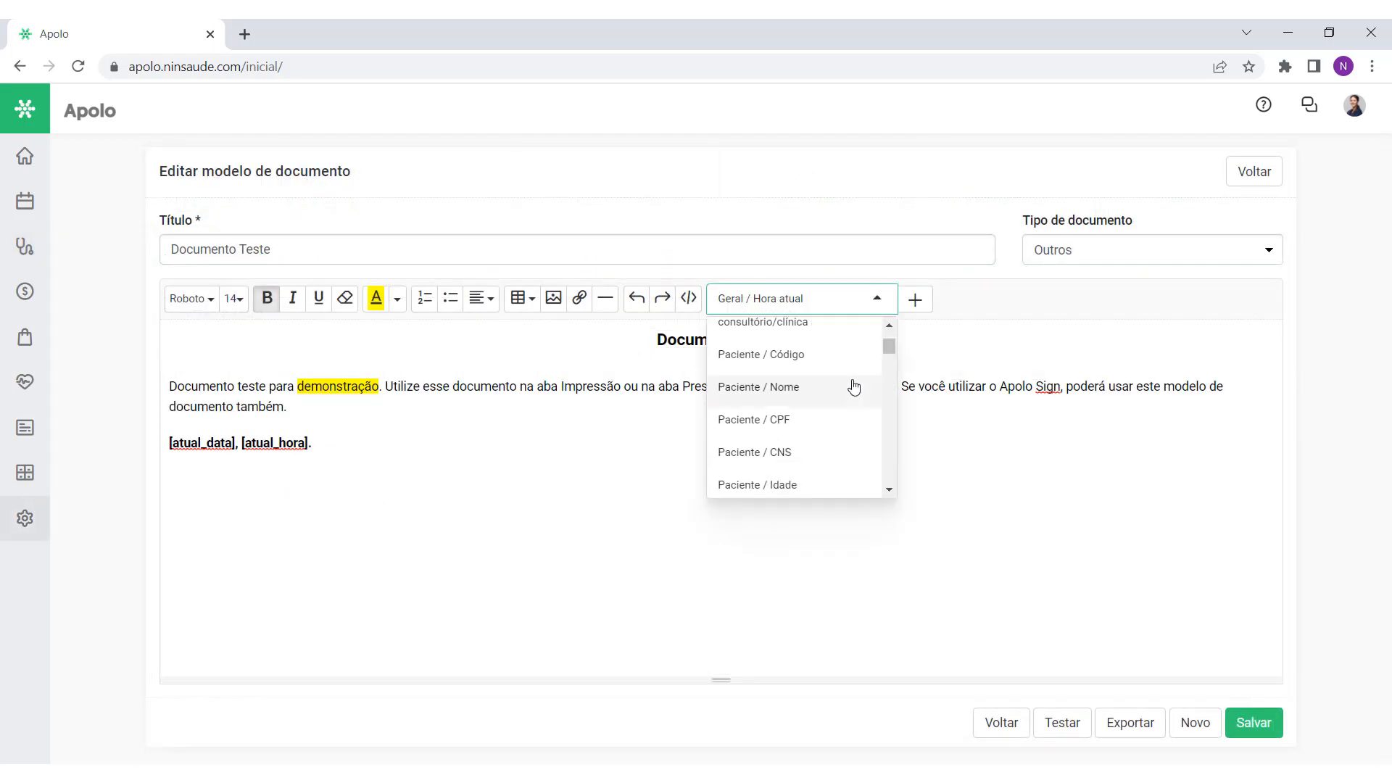
{"action": "left_click", "coordinate": [748, 391]}
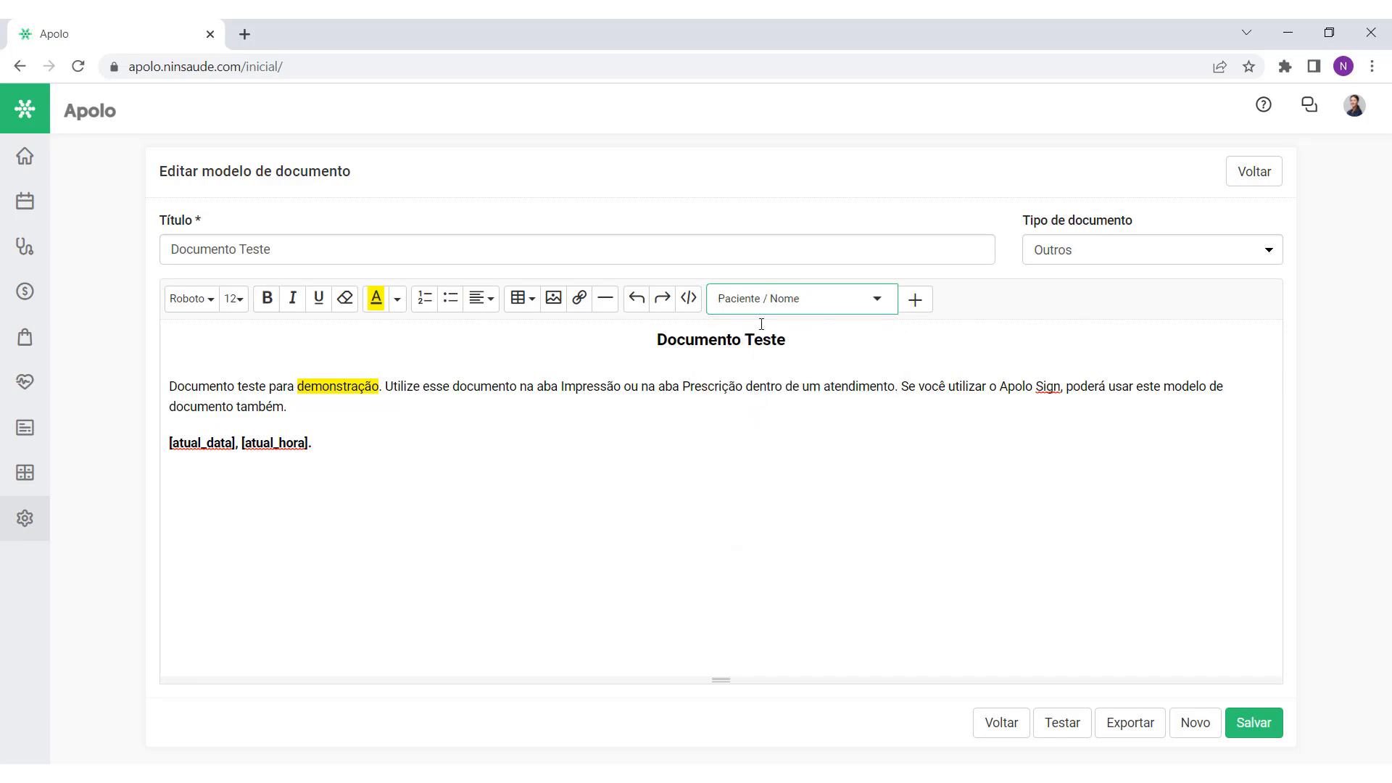
{"action": "left_click", "coordinate": [662, 532]}
{"action": "left_click", "coordinate": [919, 307]}
{"action": "left_click_drag", "start_coordinate": [329, 498], "coordinate": [160, 500]}
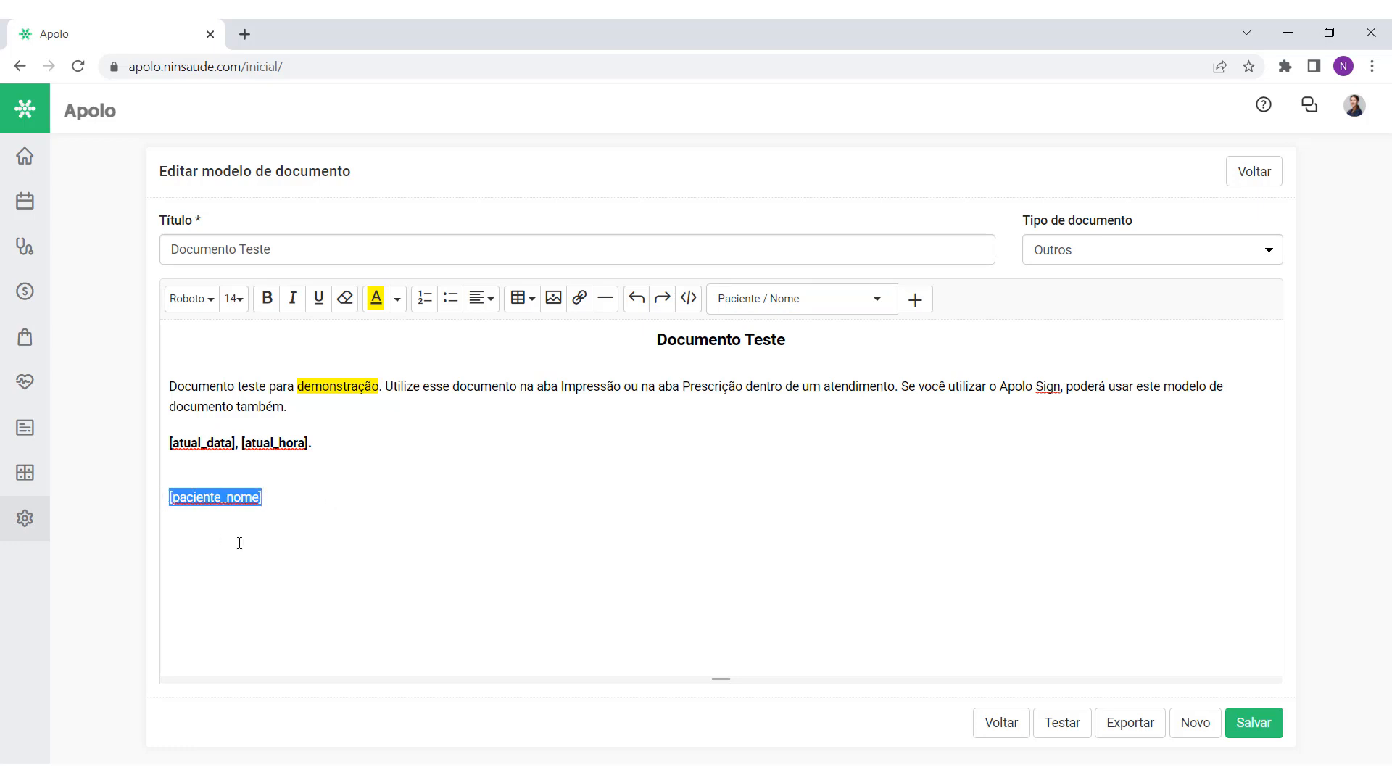
{"action": "left_click", "coordinate": [267, 298]}
{"action": "left_click", "coordinate": [361, 504]}
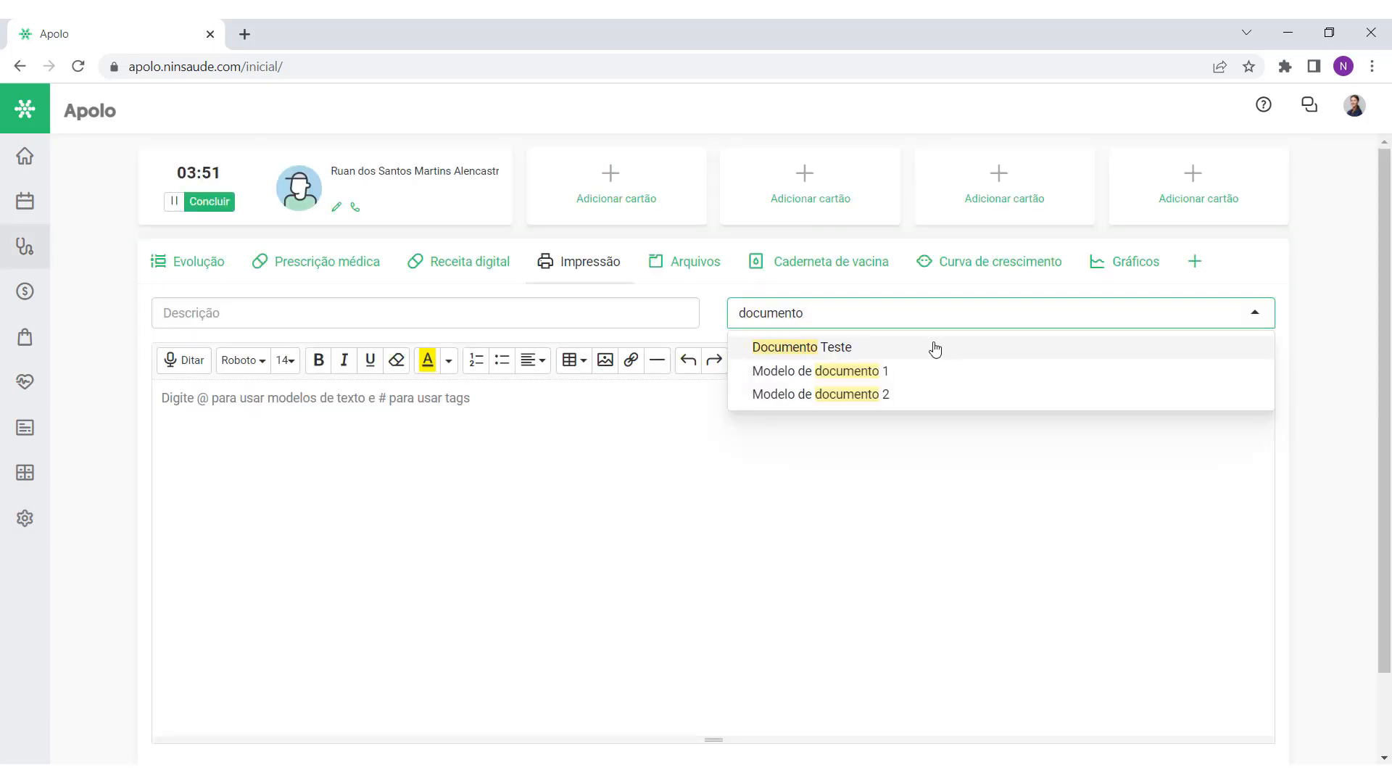
{"action": "left_click", "coordinate": [935, 348]}
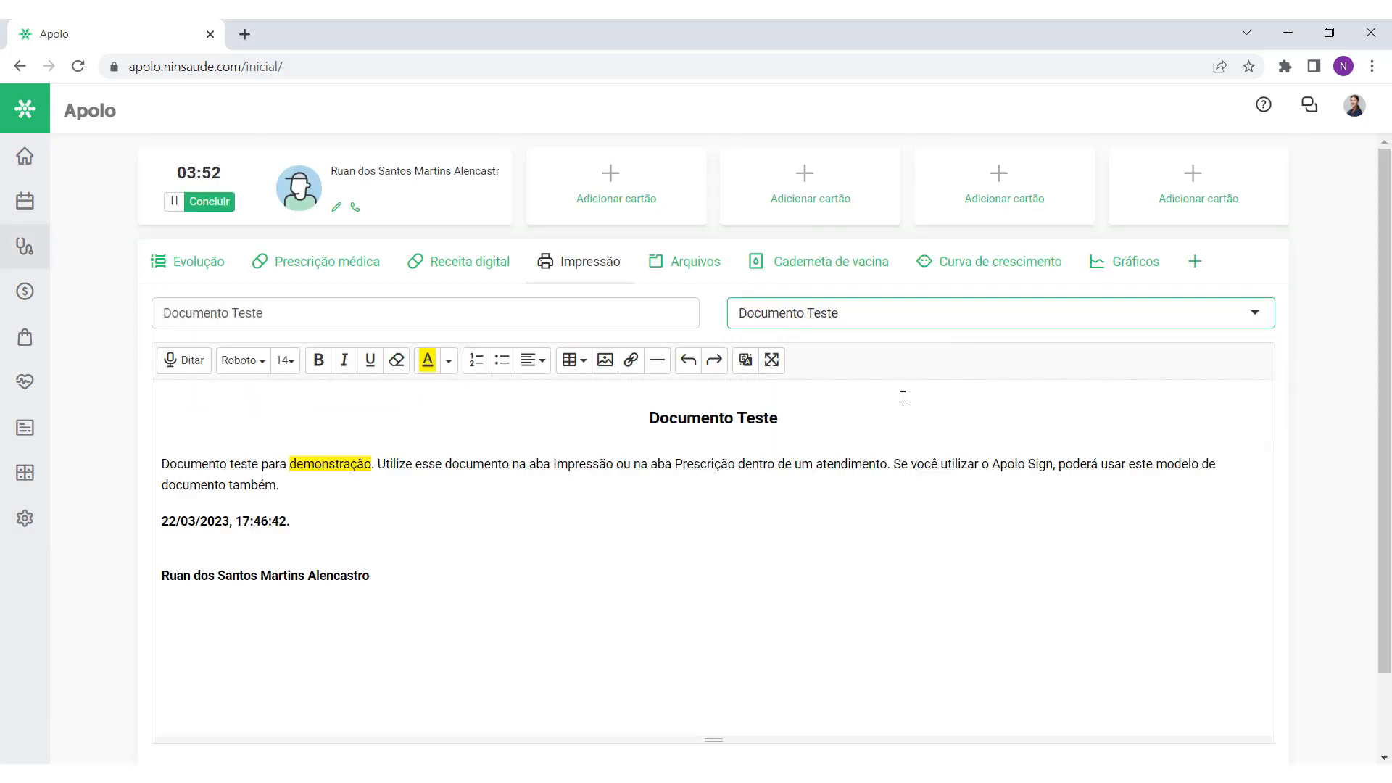
{"action": "left_click_drag", "start_coordinate": [394, 587], "coordinate": [143, 573]}
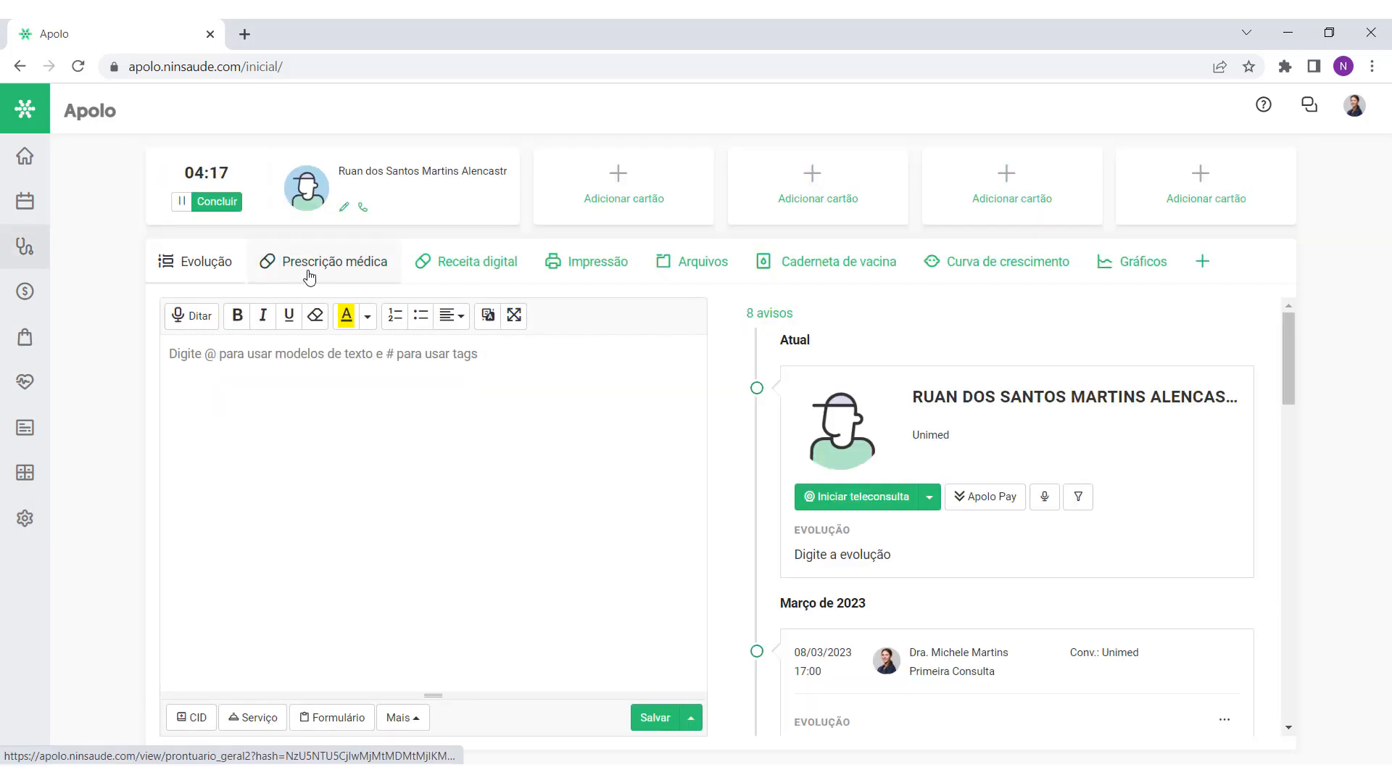
{"action": "left_click", "coordinate": [336, 268]}
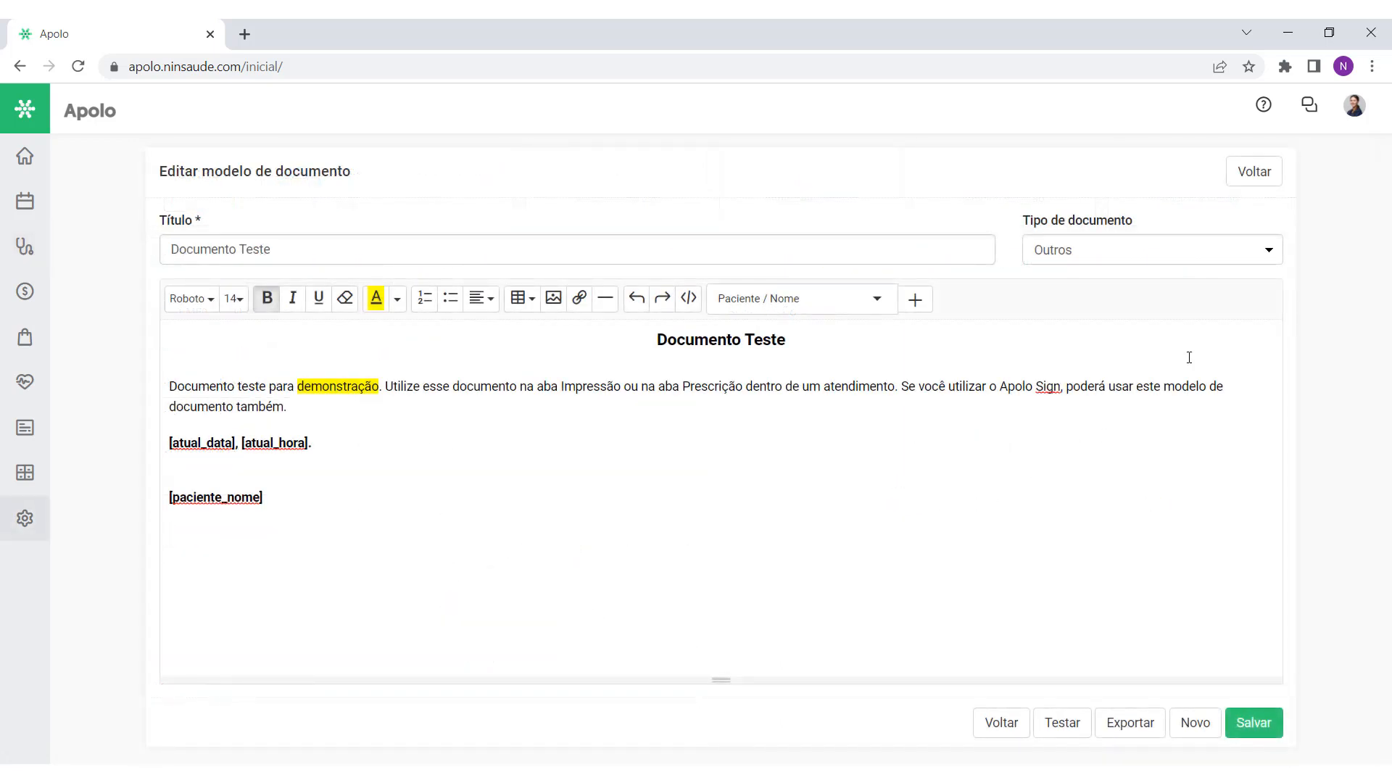
Step: Switch the type to Prescrição and insert the Prontuário / Prescrição block below the patient name
{"action": "left_click", "coordinate": [1240, 250]}
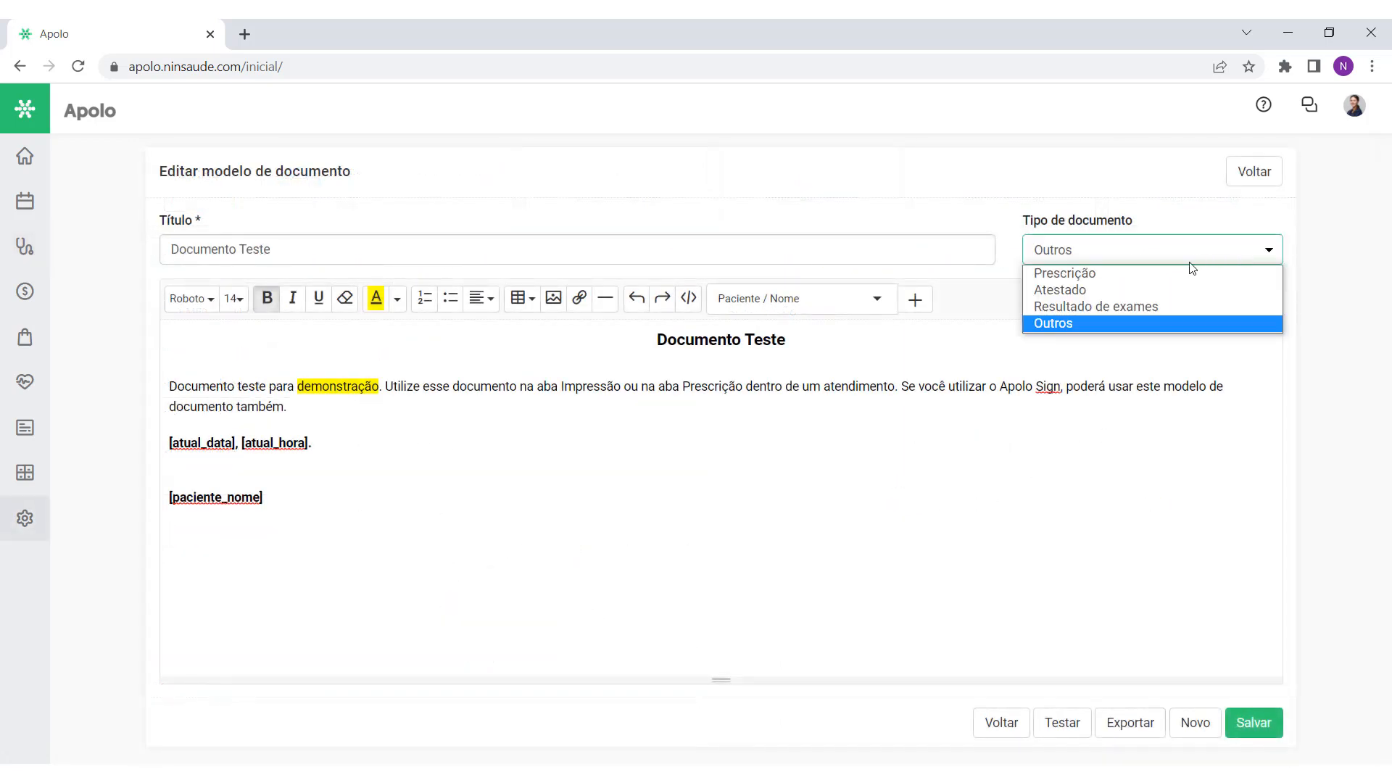
{"action": "left_click", "coordinate": [1060, 274]}
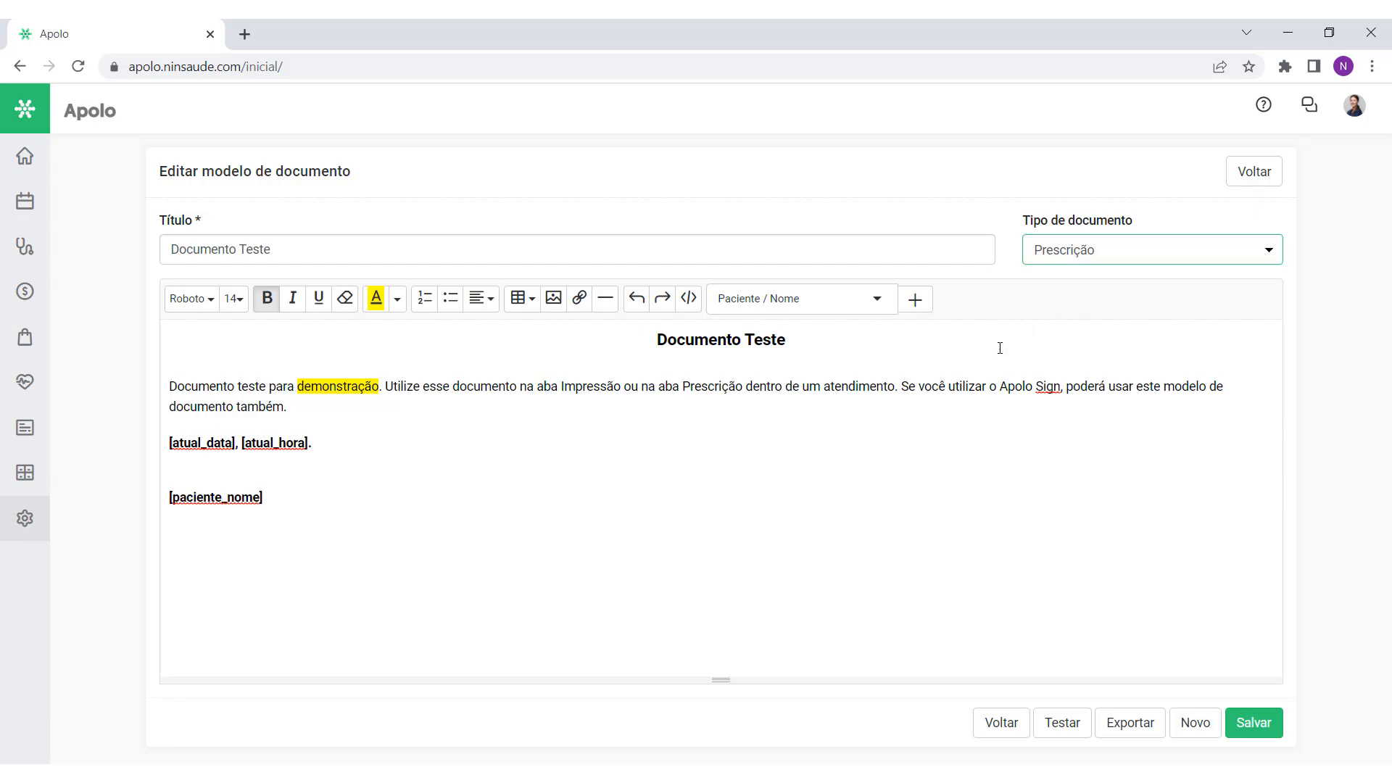
{"action": "left_click", "coordinate": [585, 549]}
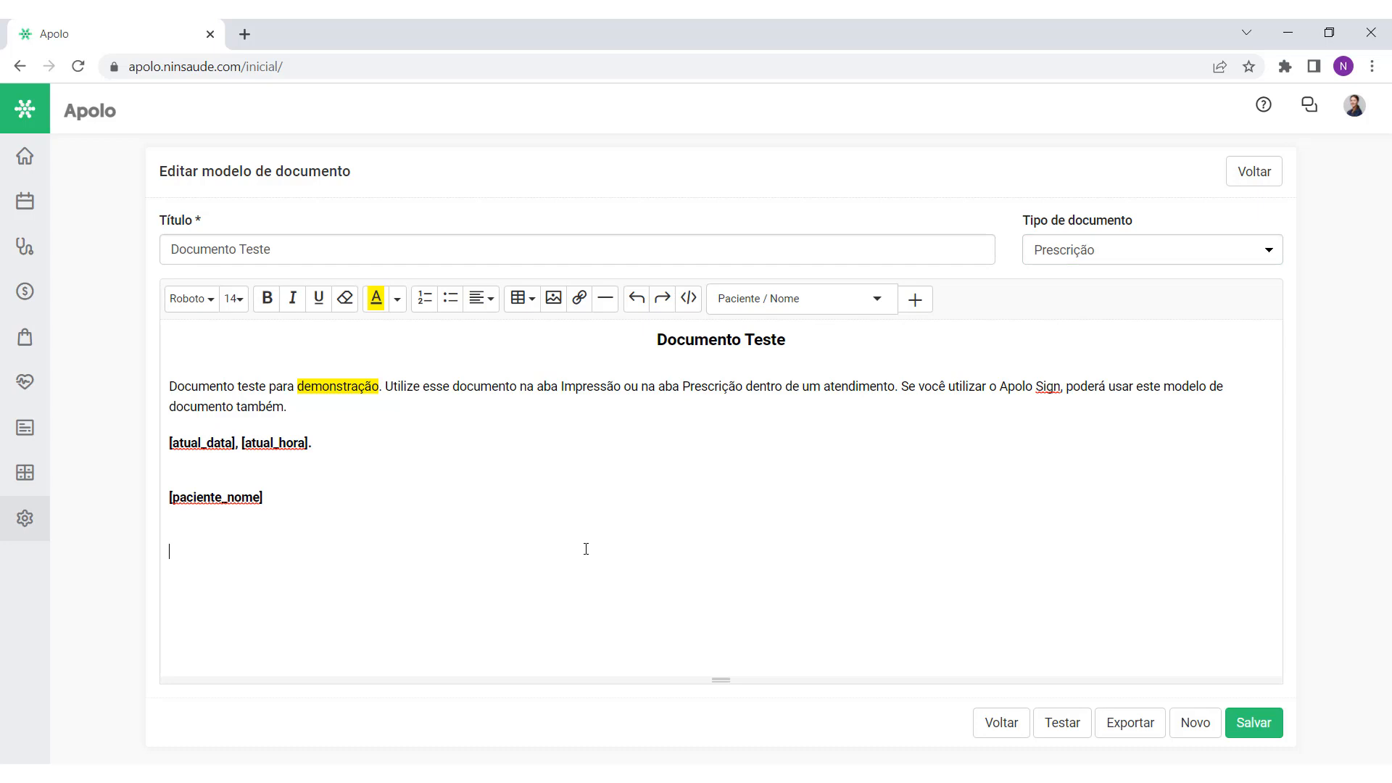
{"action": "left_click", "coordinate": [856, 298]}
{"action": "left_click_drag", "start_coordinate": [890, 343], "coordinate": [891, 390]}
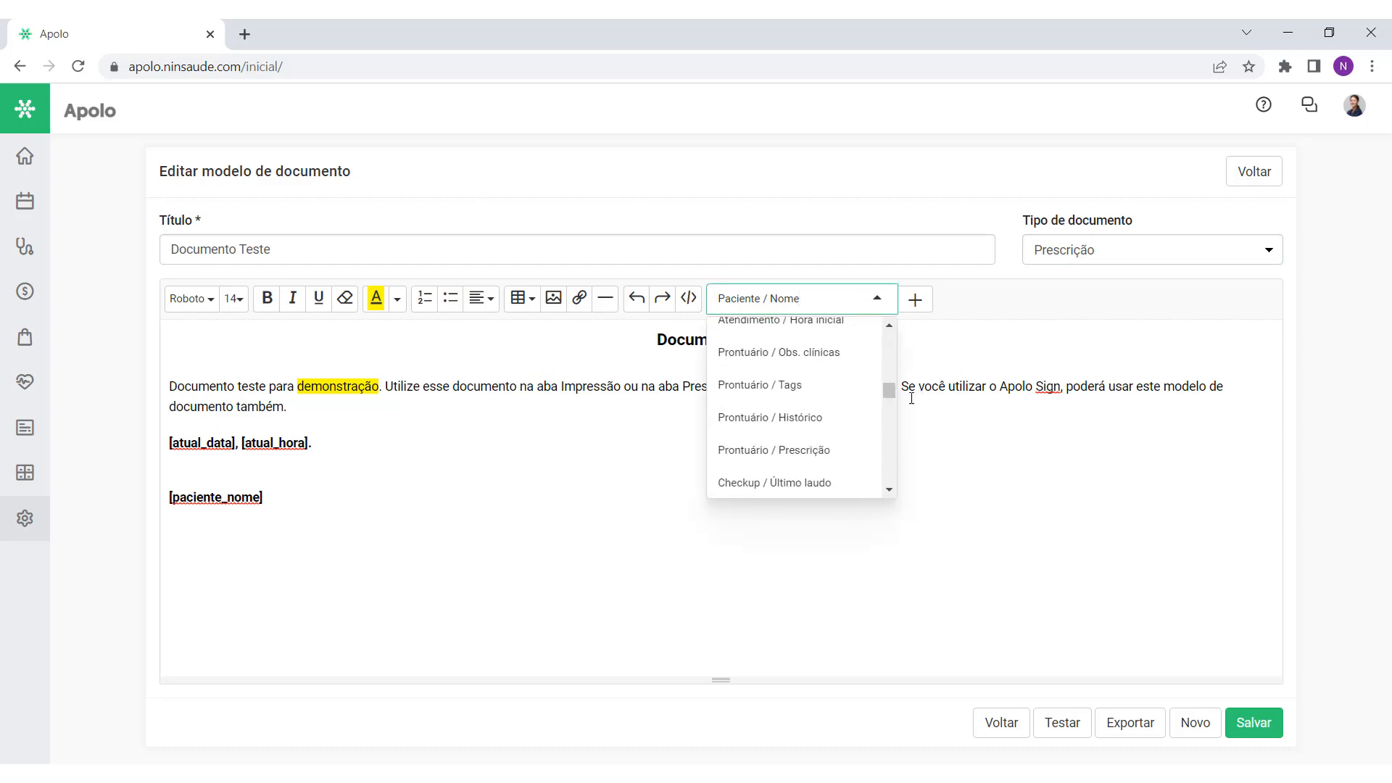
{"action": "left_click", "coordinate": [813, 455]}
{"action": "left_click", "coordinate": [704, 569]}
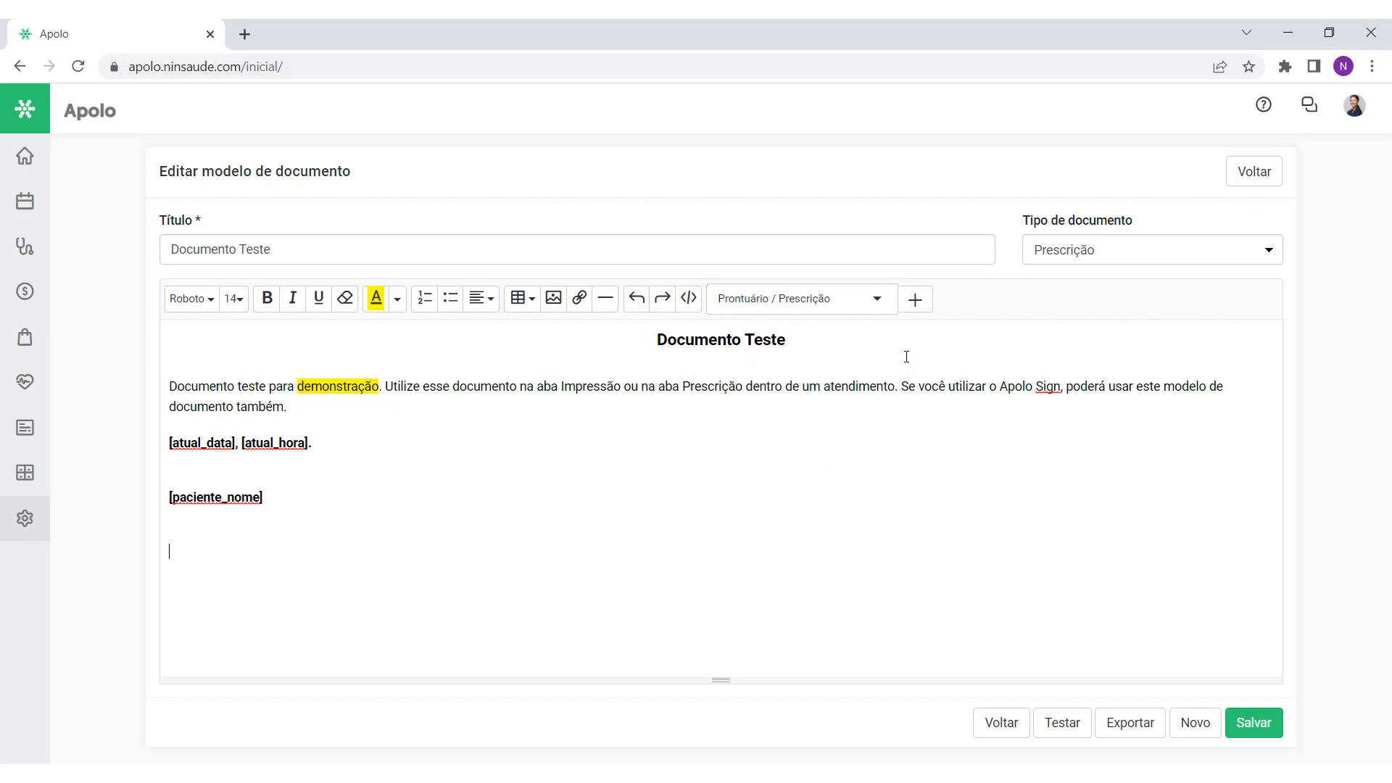
{"action": "left_click", "coordinate": [915, 299]}
{"action": "scroll", "coordinate": [717, 531], "scroll_direction": "down", "scroll_amount": 1}
{"action": "left_click_drag", "start_coordinate": [161, 512], "coordinate": [876, 600]}
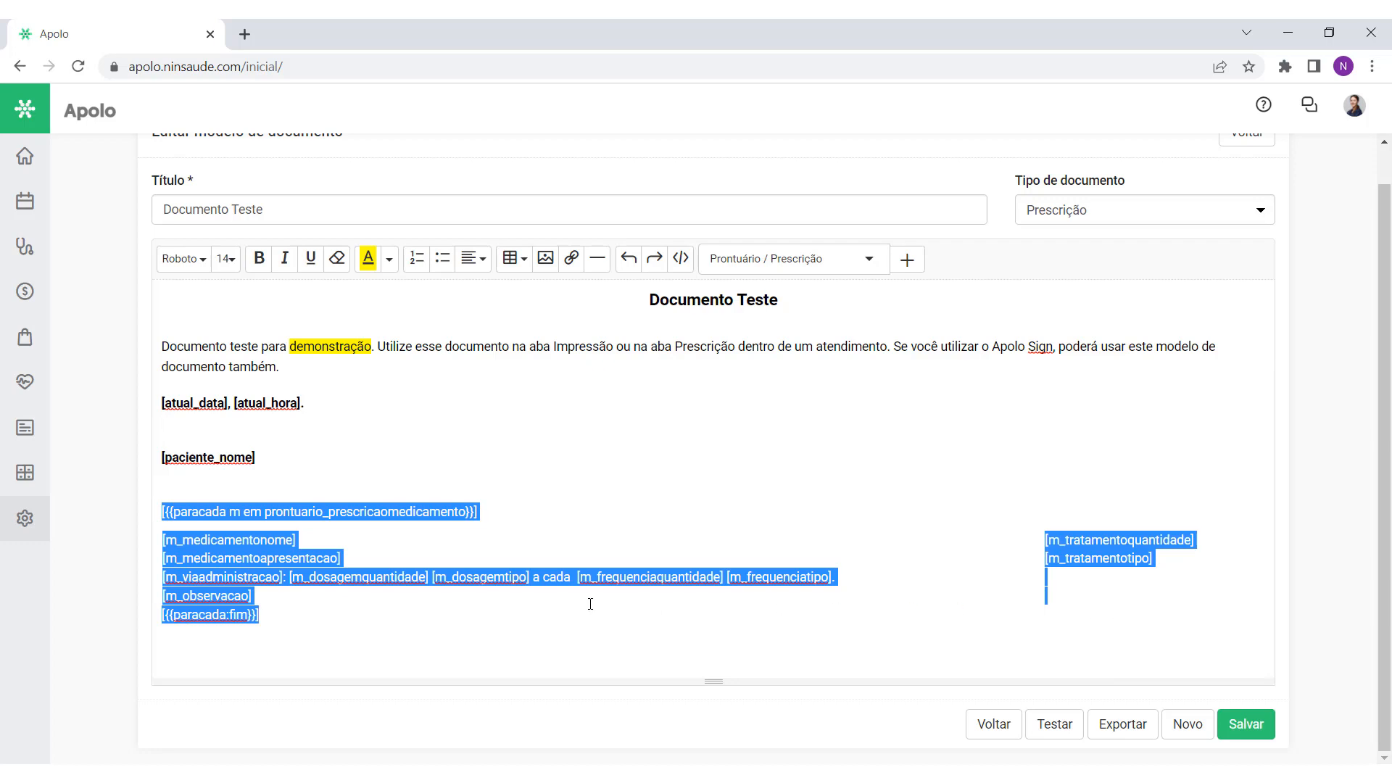
{"action": "left_click", "coordinate": [519, 621]}
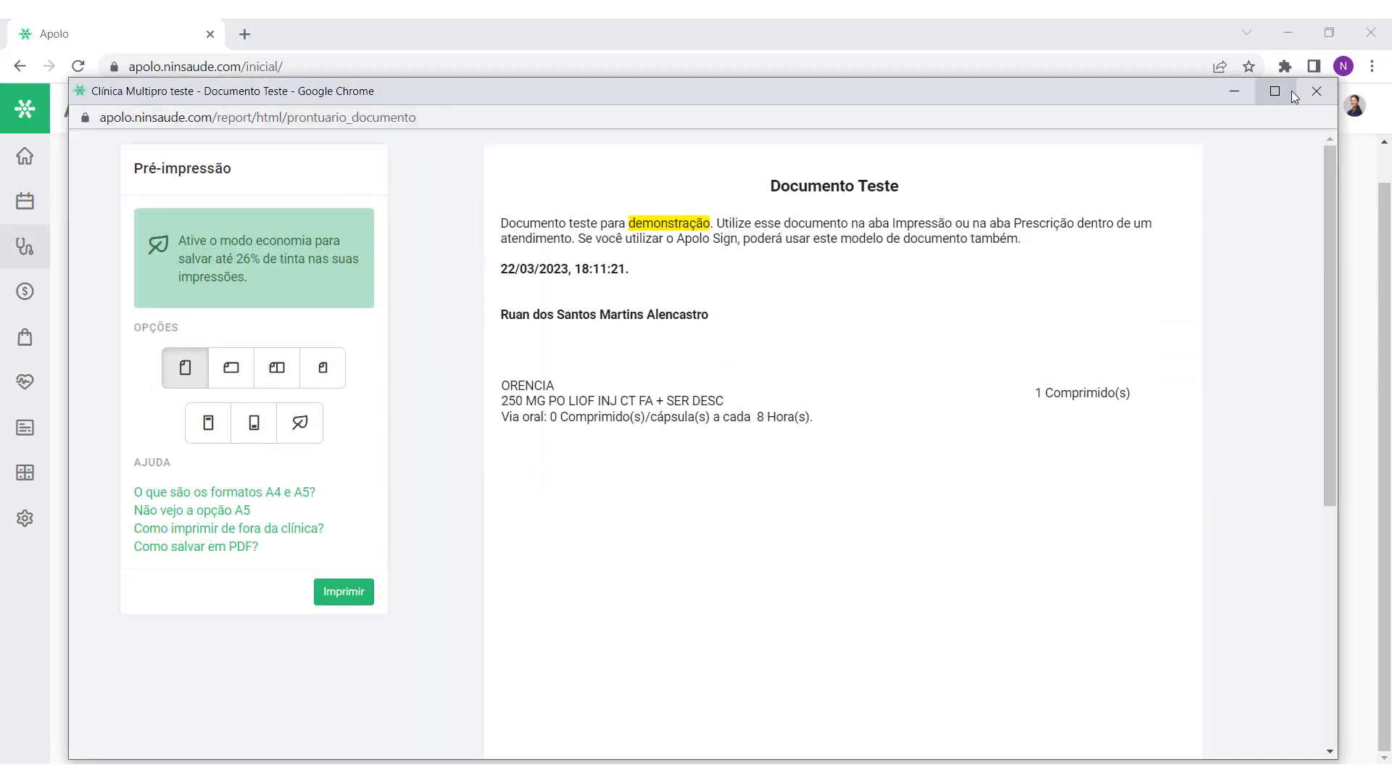
Step: Maximize and review the print preview, then return to the editor with type still Prescrição
{"action": "left_click", "coordinate": [1293, 91]}
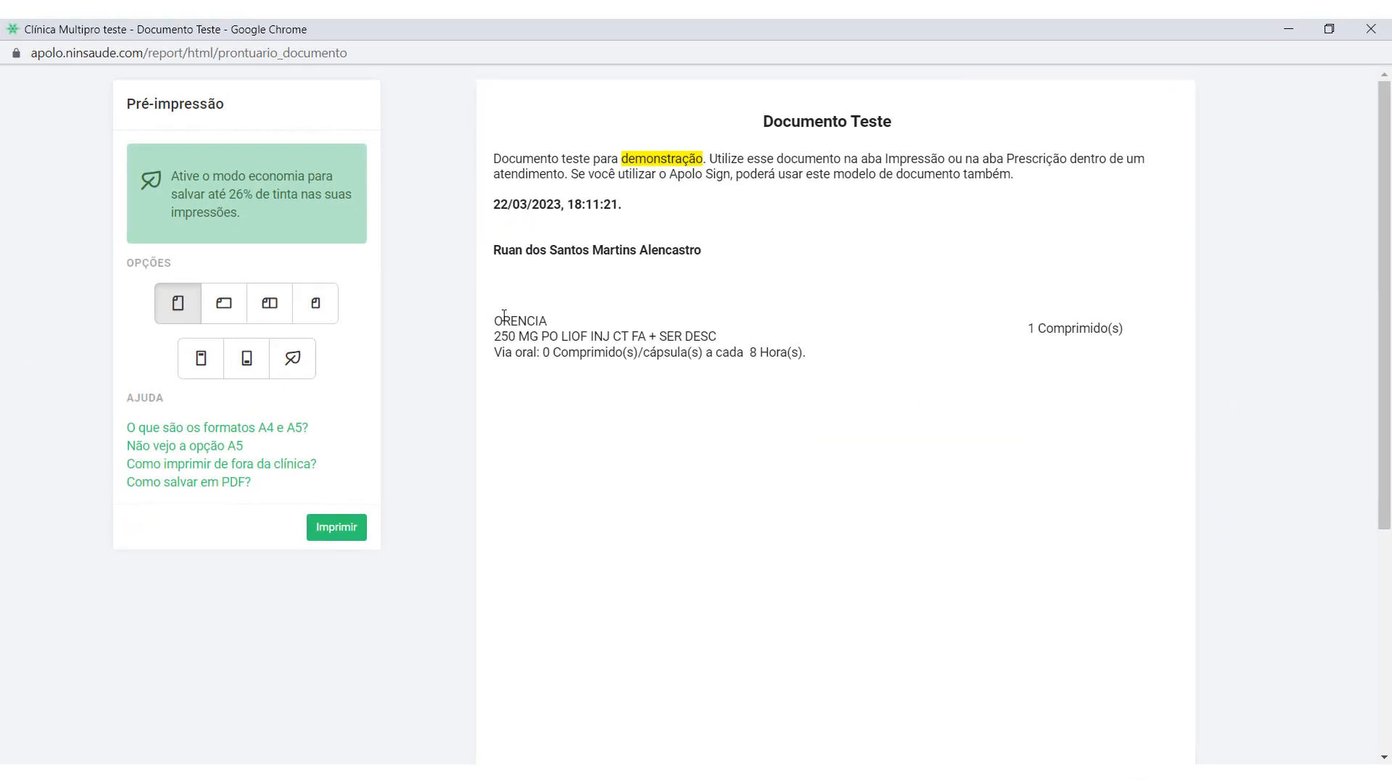
{"action": "left_click_drag", "start_coordinate": [500, 314], "coordinate": [1072, 351]}
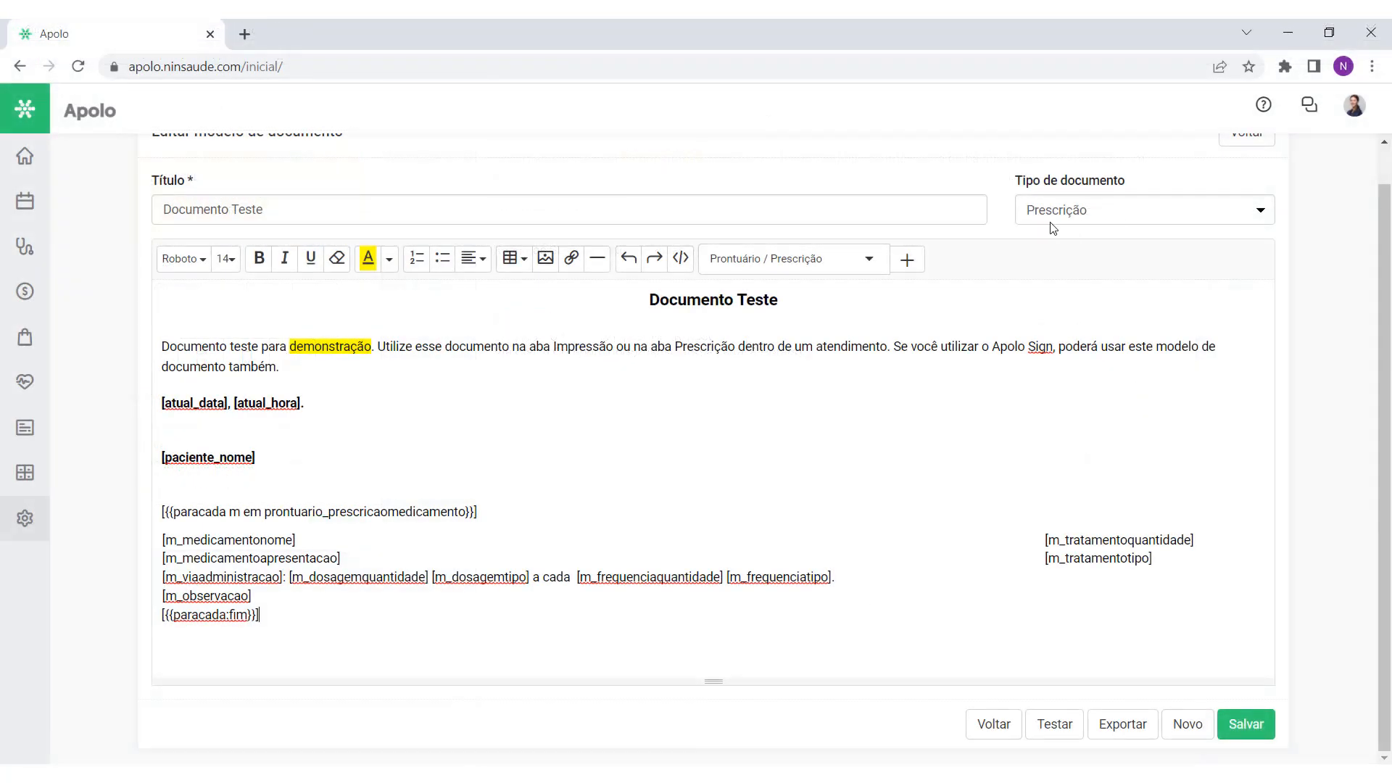
{"action": "left_click", "coordinate": [1107, 219]}
{"action": "left_click", "coordinate": [1106, 219]}
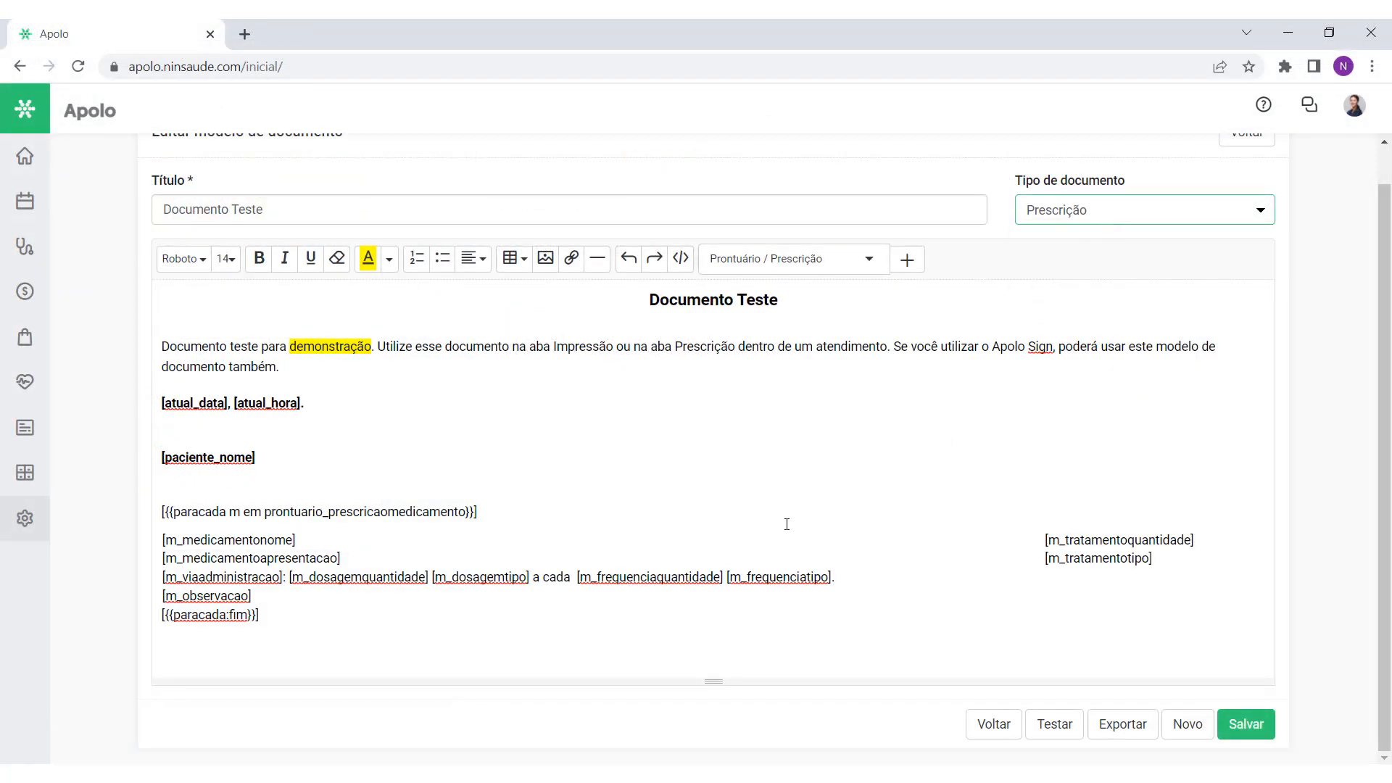
{"action": "left_click_drag", "start_coordinate": [165, 491], "coordinate": [99, 516]}
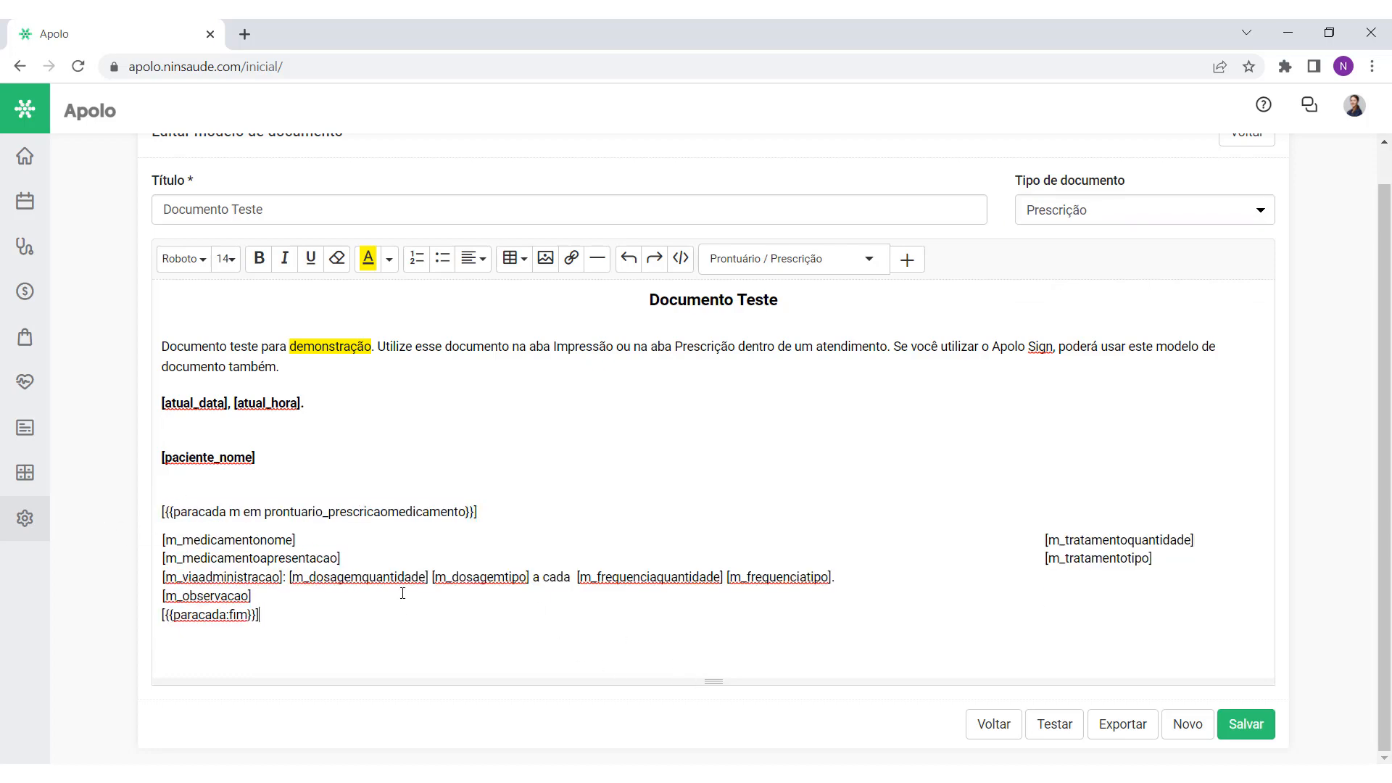
Step: Browse the insertable variables list and close it without adding anything
{"action": "scroll", "coordinate": [498, 564], "scroll_direction": "up", "scroll_amount": 1}
{"action": "left_click", "coordinate": [869, 297]}
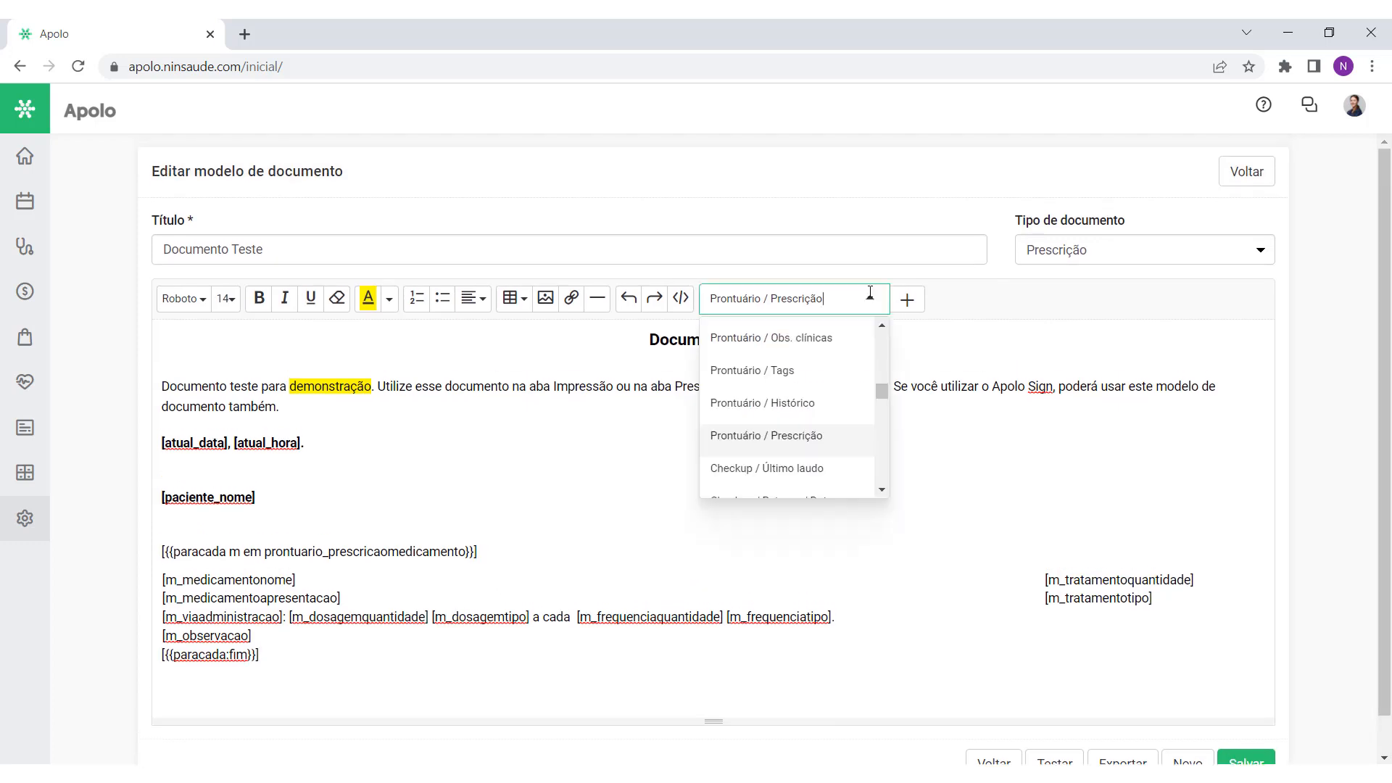
{"action": "left_click_drag", "start_coordinate": [877, 394], "coordinate": [884, 410]}
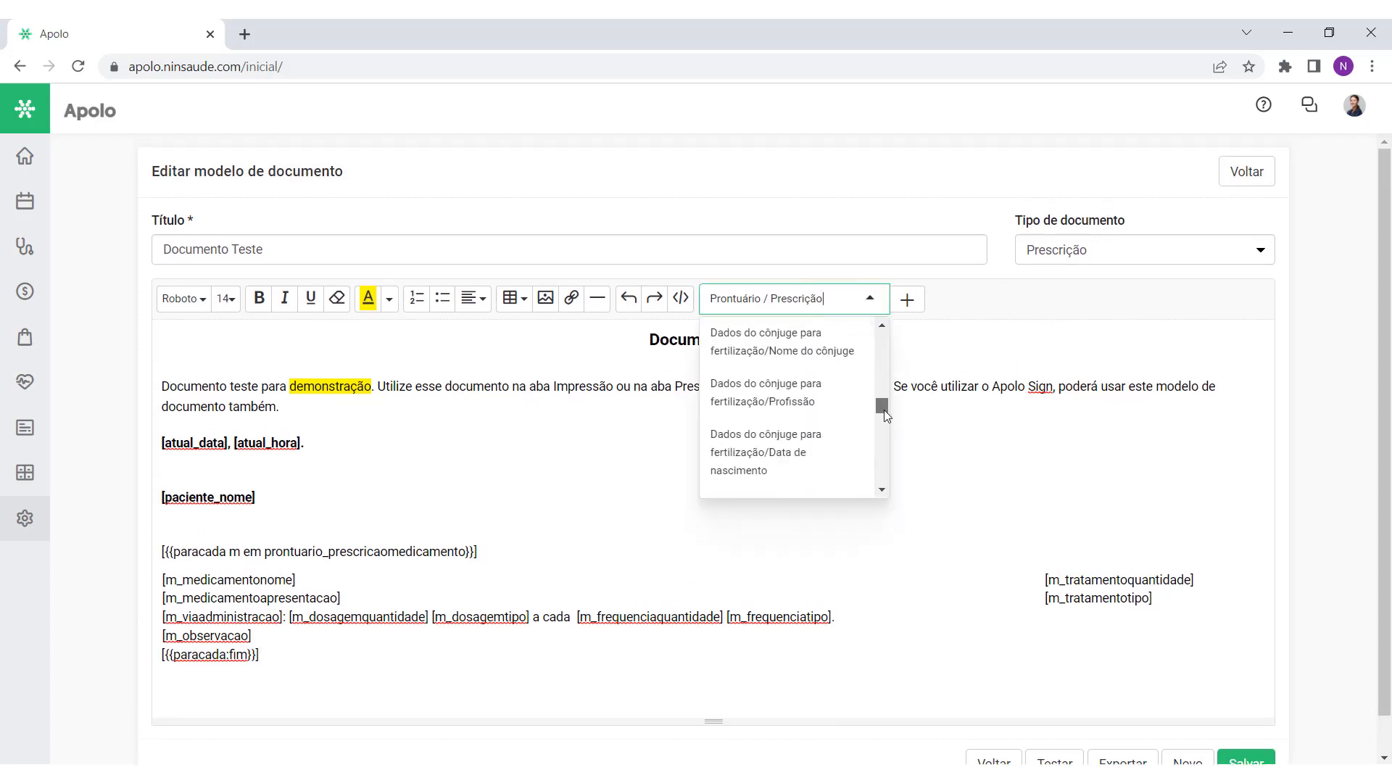
{"action": "scroll", "coordinate": [833, 411], "scroll_direction": "down", "scroll_amount": 4}
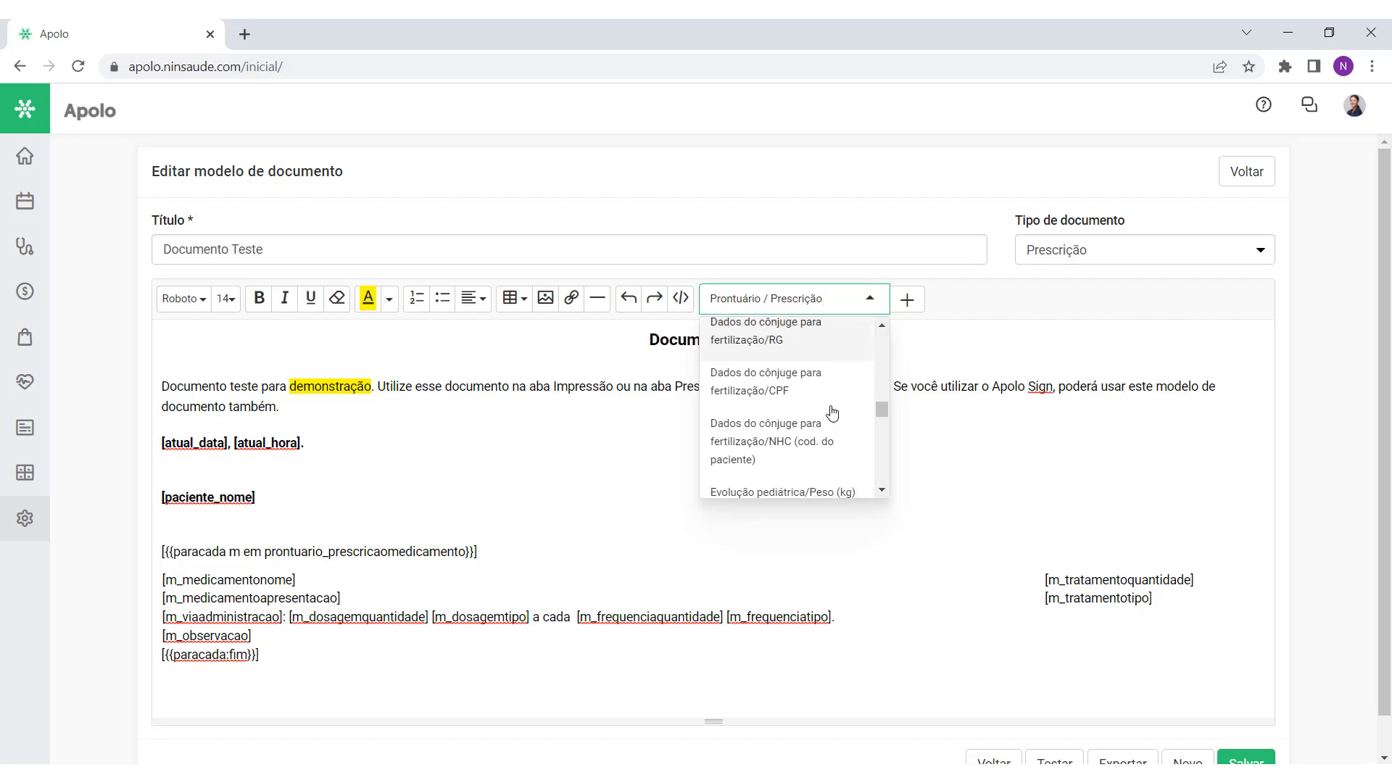
{"action": "scroll", "coordinate": [832, 412], "scroll_direction": "down", "scroll_amount": 6}
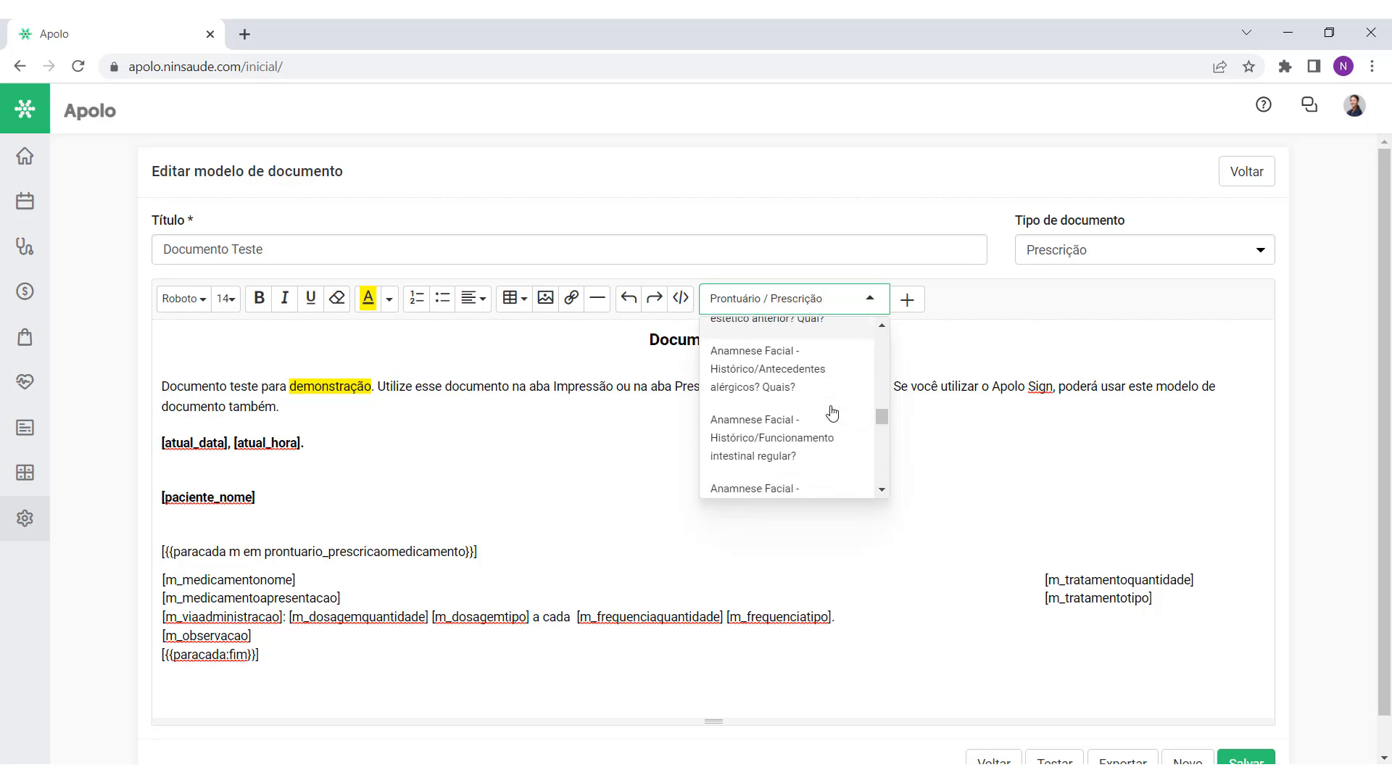
{"action": "scroll", "coordinate": [831, 412], "scroll_direction": "down", "scroll_amount": 1}
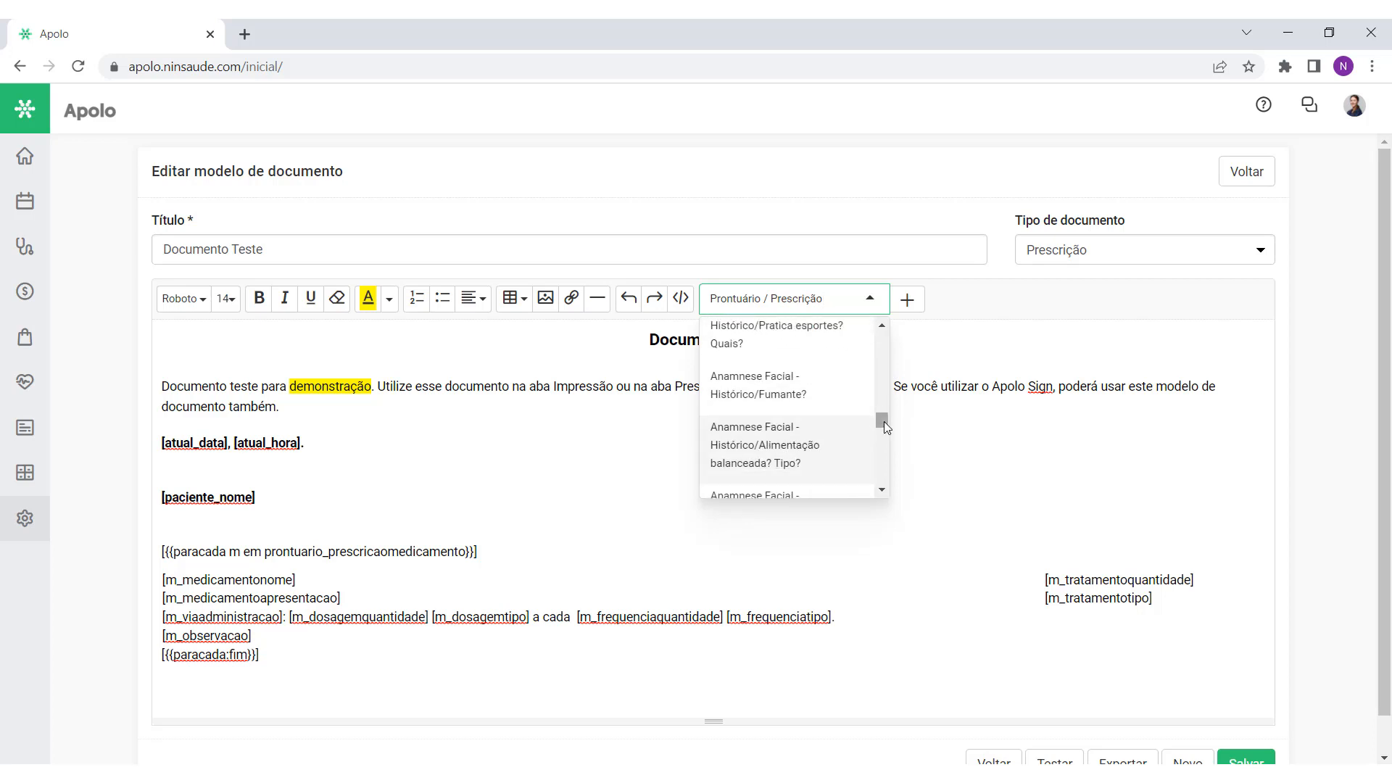
{"action": "left_click_drag", "start_coordinate": [884, 420], "coordinate": [885, 378]}
{"action": "scroll", "coordinate": [804, 438], "scroll_direction": "down", "scroll_amount": 6}
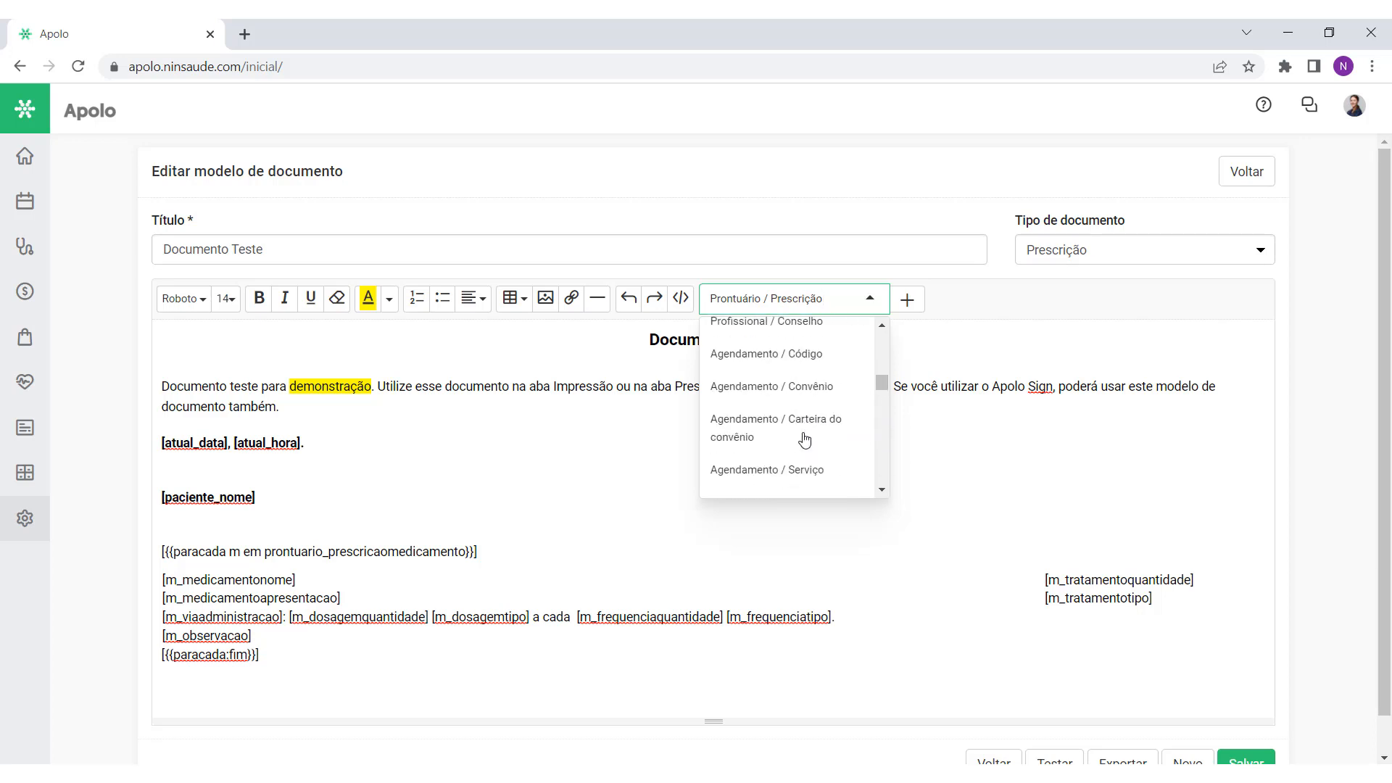
{"action": "scroll", "coordinate": [806, 435], "scroll_direction": "down", "scroll_amount": 3}
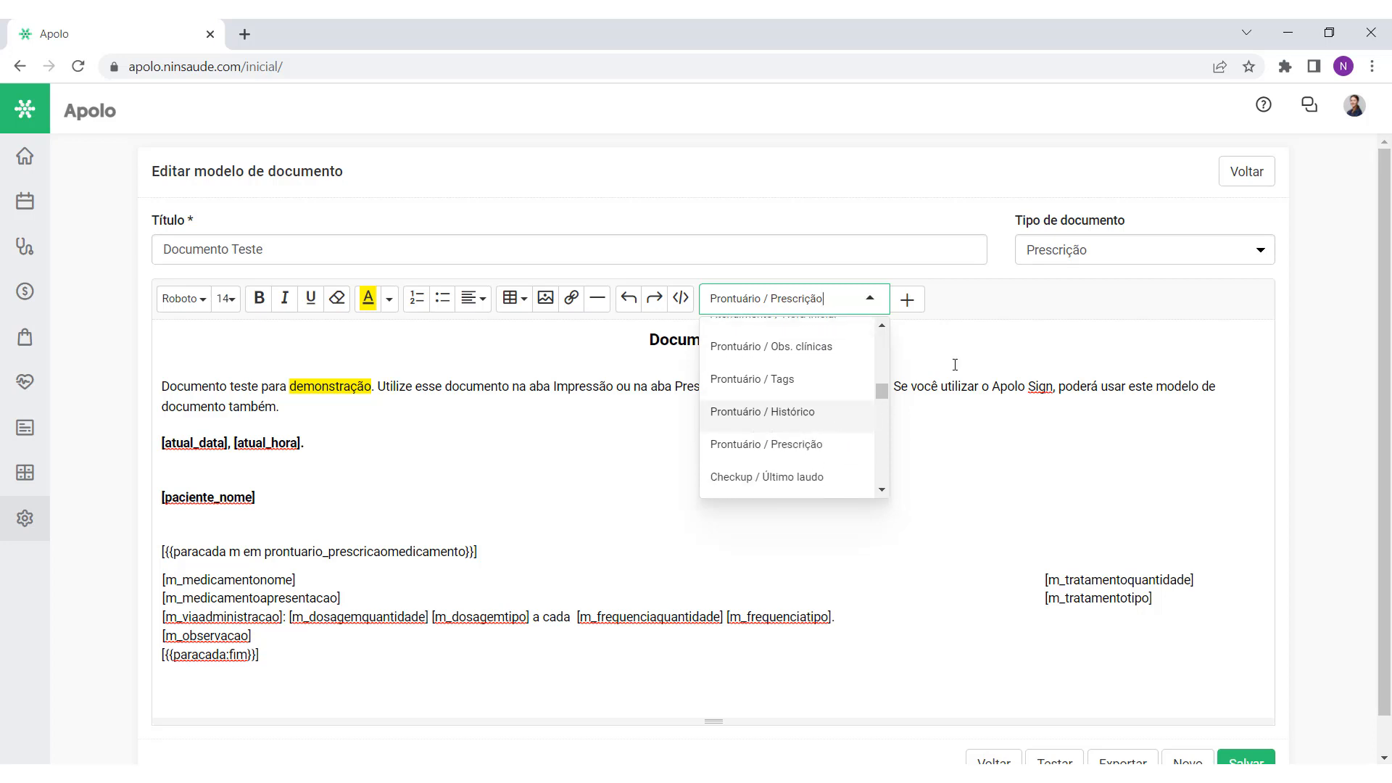
{"action": "left_click", "coordinate": [972, 351]}
{"action": "scroll", "coordinate": [724, 522], "scroll_direction": "down", "scroll_amount": 1}
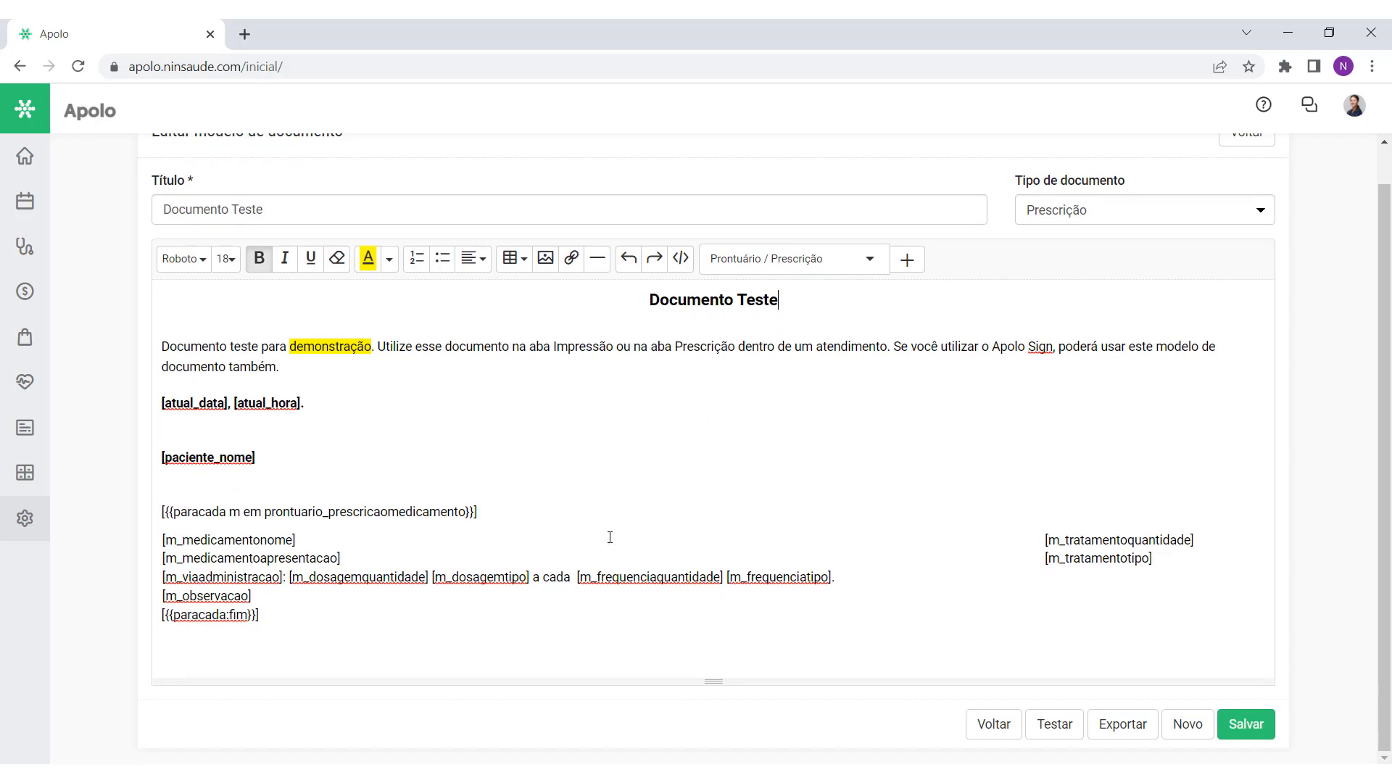
Step: Save the Documento Teste template and return to the templates list
{"action": "left_click_drag", "start_coordinate": [430, 616], "coordinate": [133, 406]}
{"action": "left_click", "coordinate": [308, 448]}
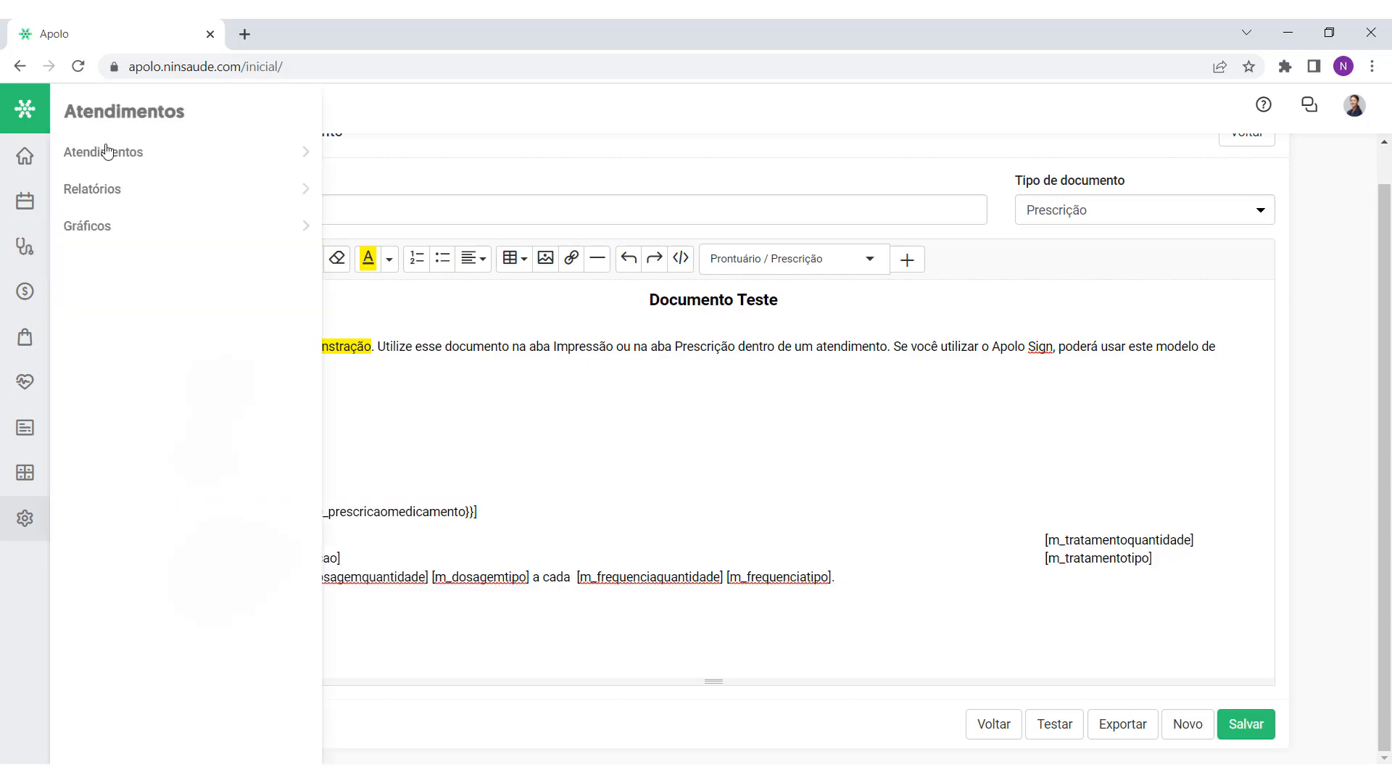
{"action": "left_click", "coordinate": [662, 490]}
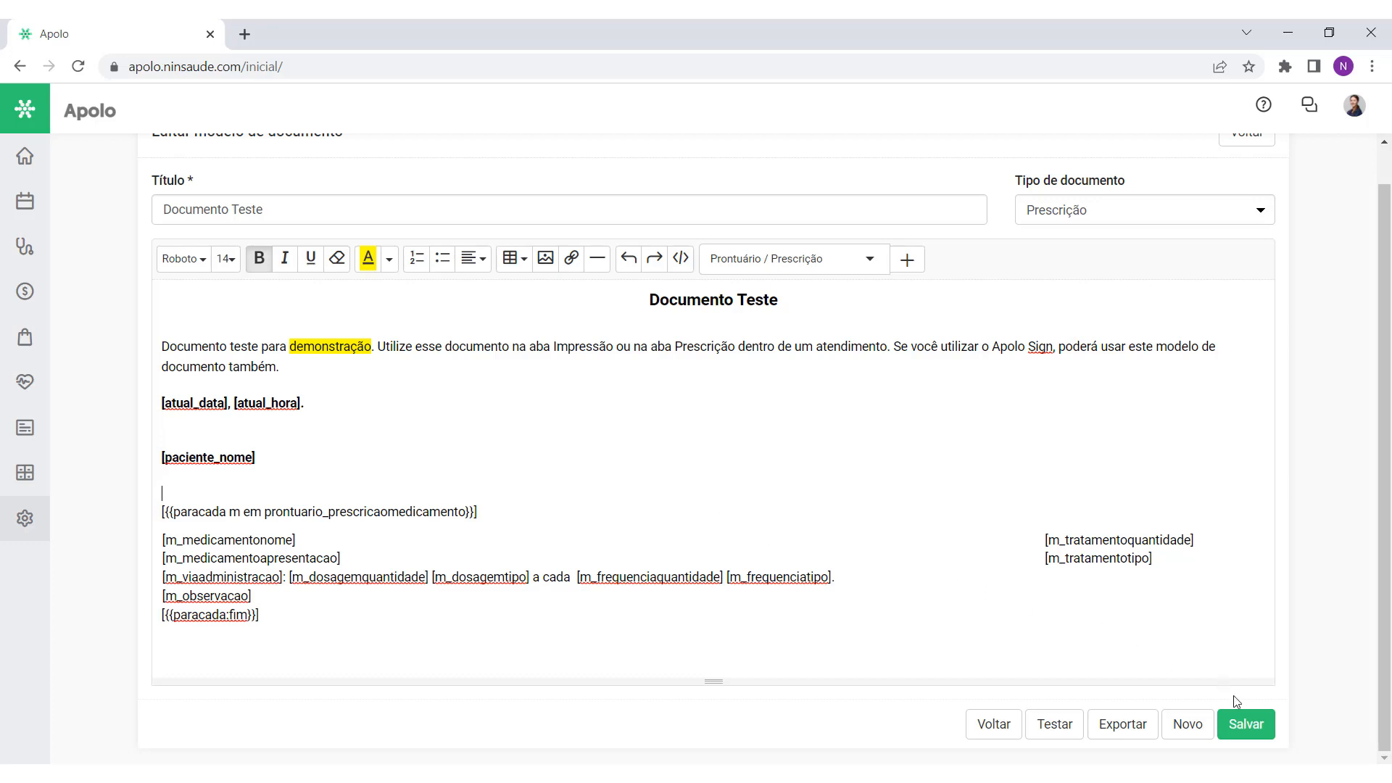
{"action": "left_click", "coordinate": [1245, 723]}
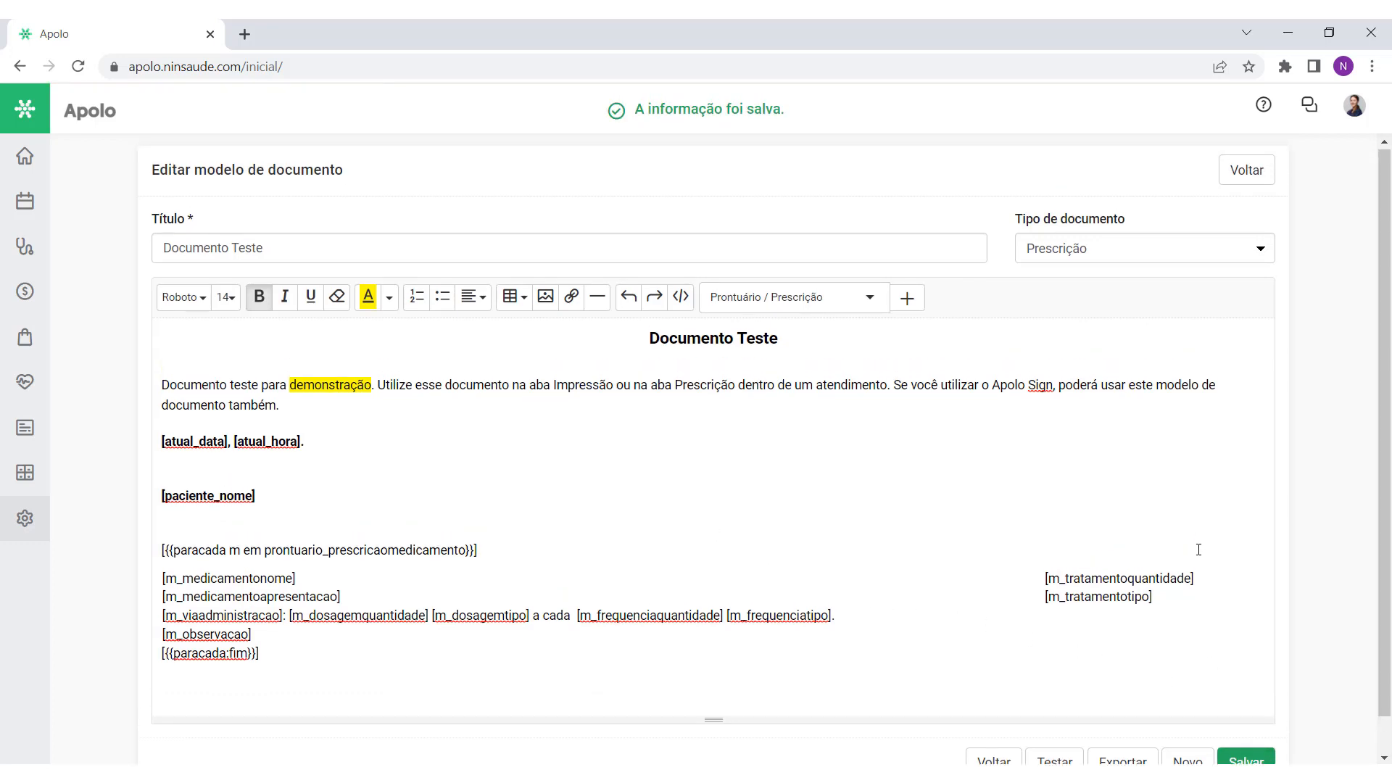
{"action": "left_click", "coordinate": [1248, 176]}
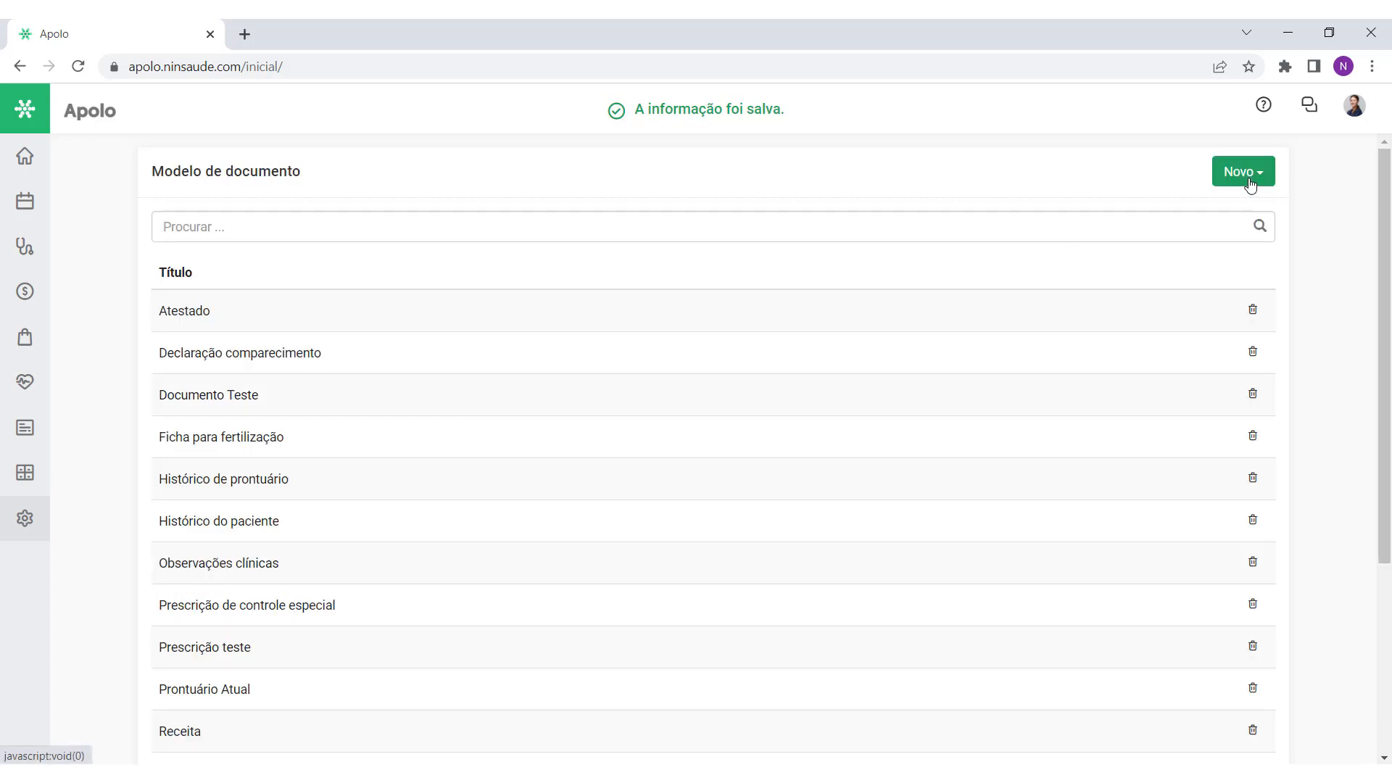
Step: Go to the Home page and open the Configurações text template list
{"action": "left_click", "coordinate": [32, 157]}
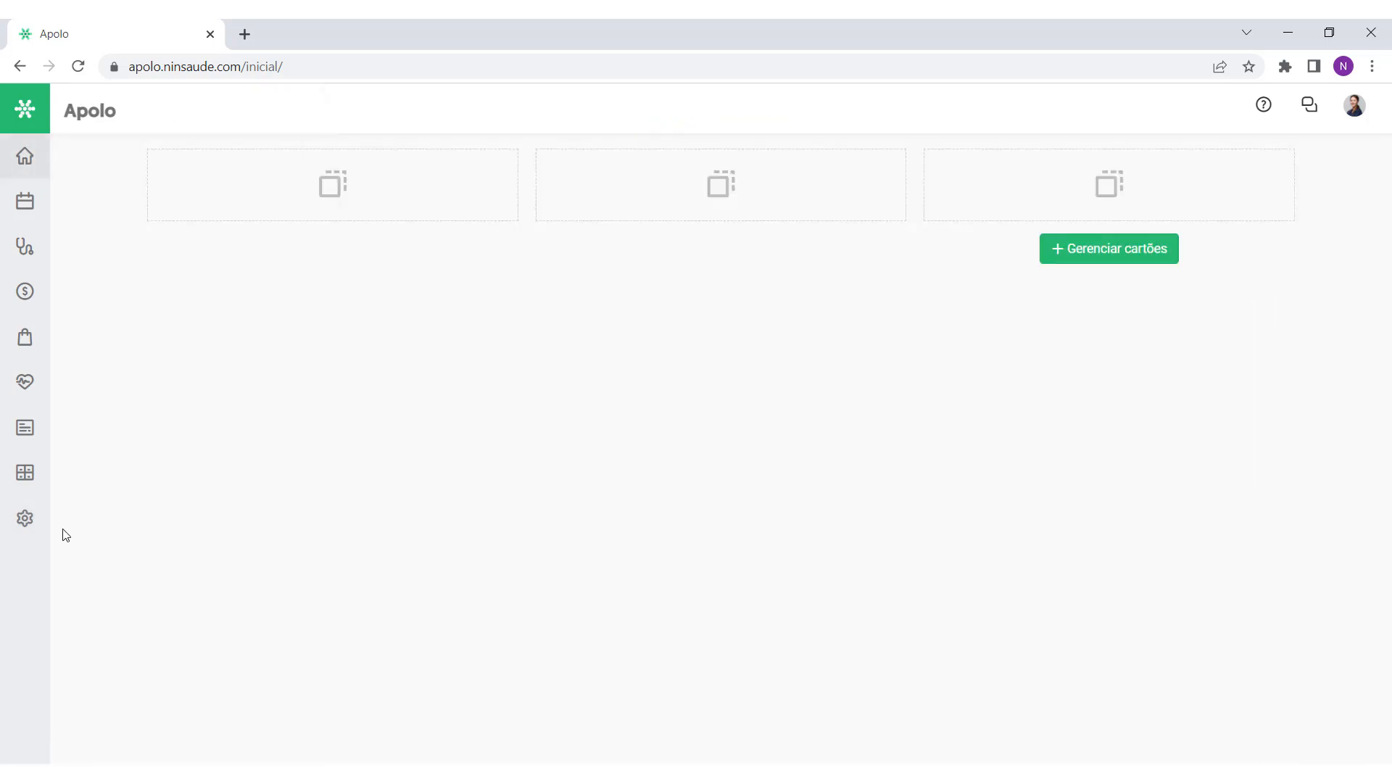
{"action": "left_click", "coordinate": [25, 517]}
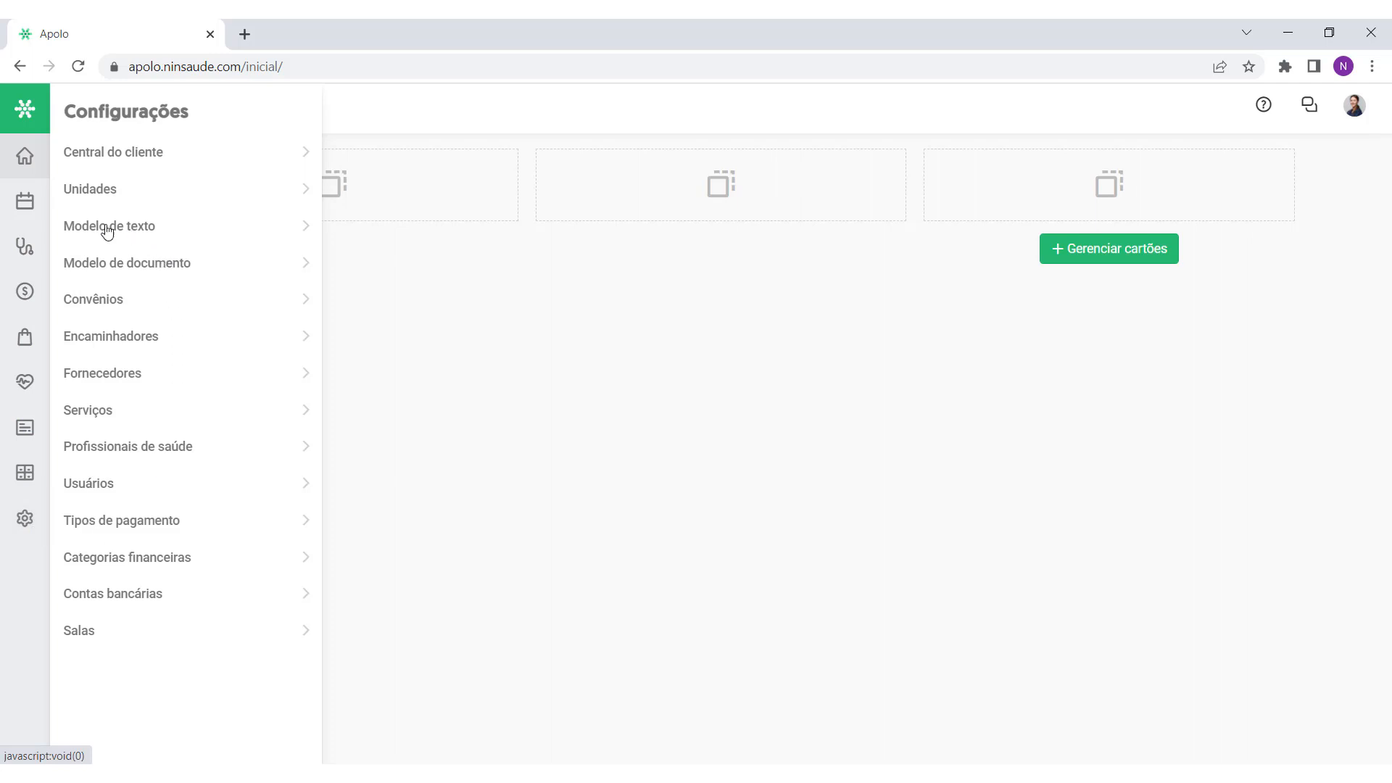
{"action": "left_click", "coordinate": [149, 233]}
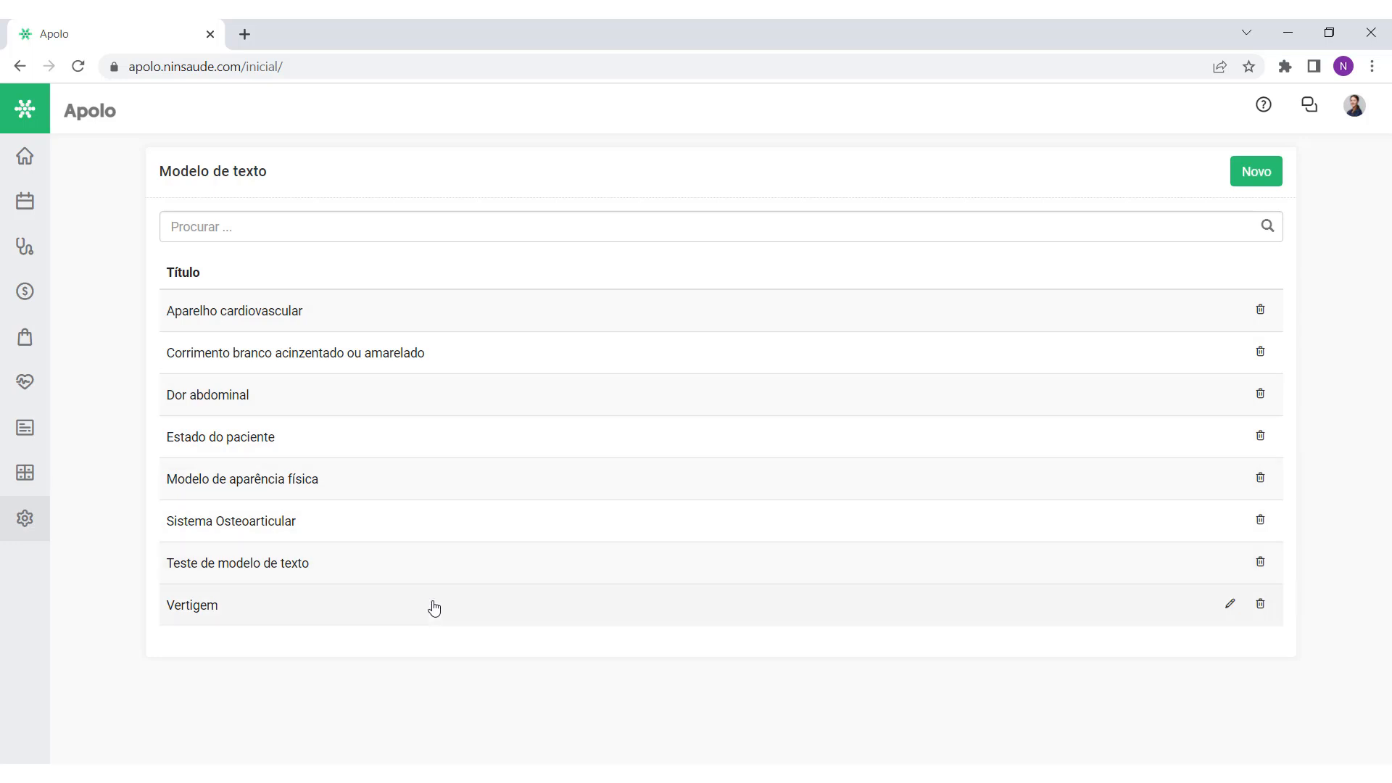
Step: Review the Estado do paciente, Dor abdominal and Aparelho cardiovascular templates, leaving them unchanged
{"action": "left_click", "coordinate": [449, 442]}
{"action": "left_click_drag", "start_coordinate": [559, 361], "coordinate": [116, 344]}
{"action": "left_click", "coordinate": [630, 357]}
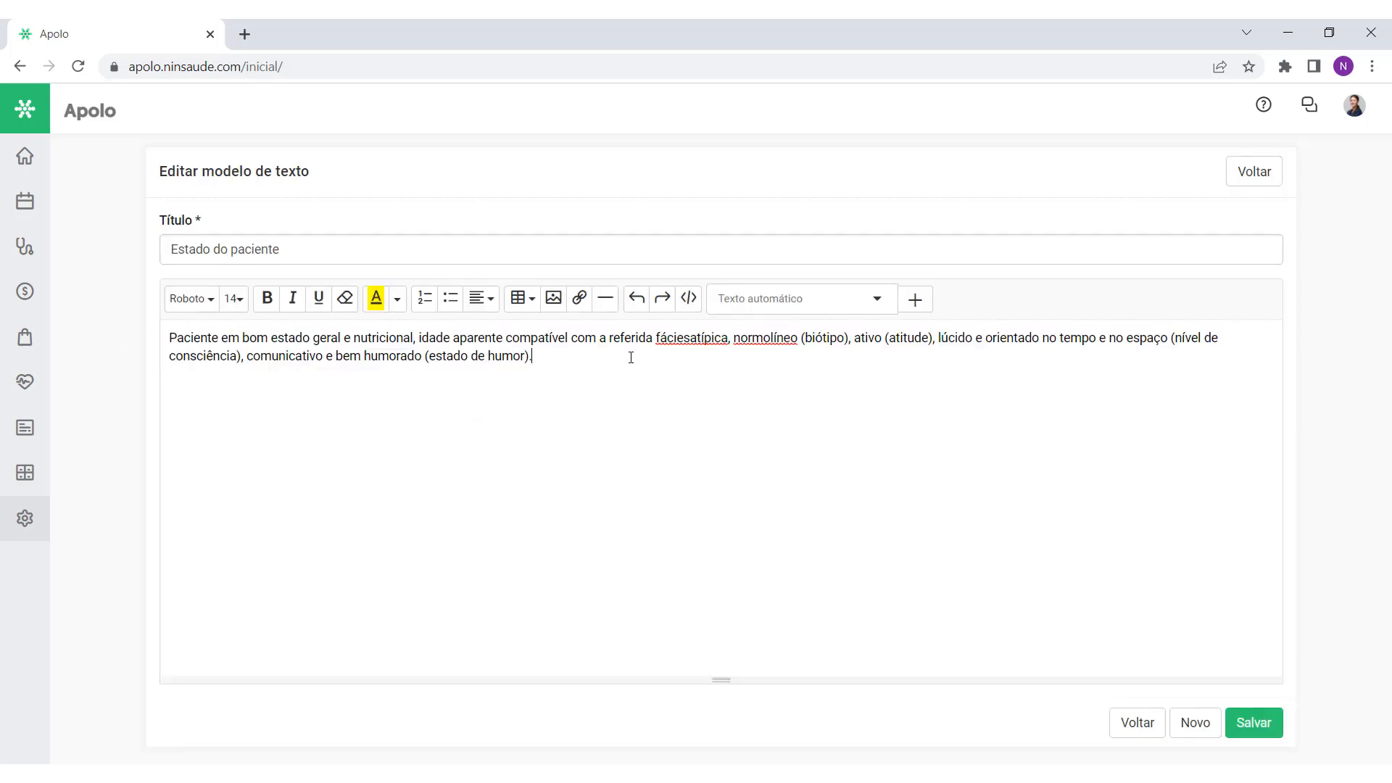
{"action": "left_click", "coordinate": [1244, 179]}
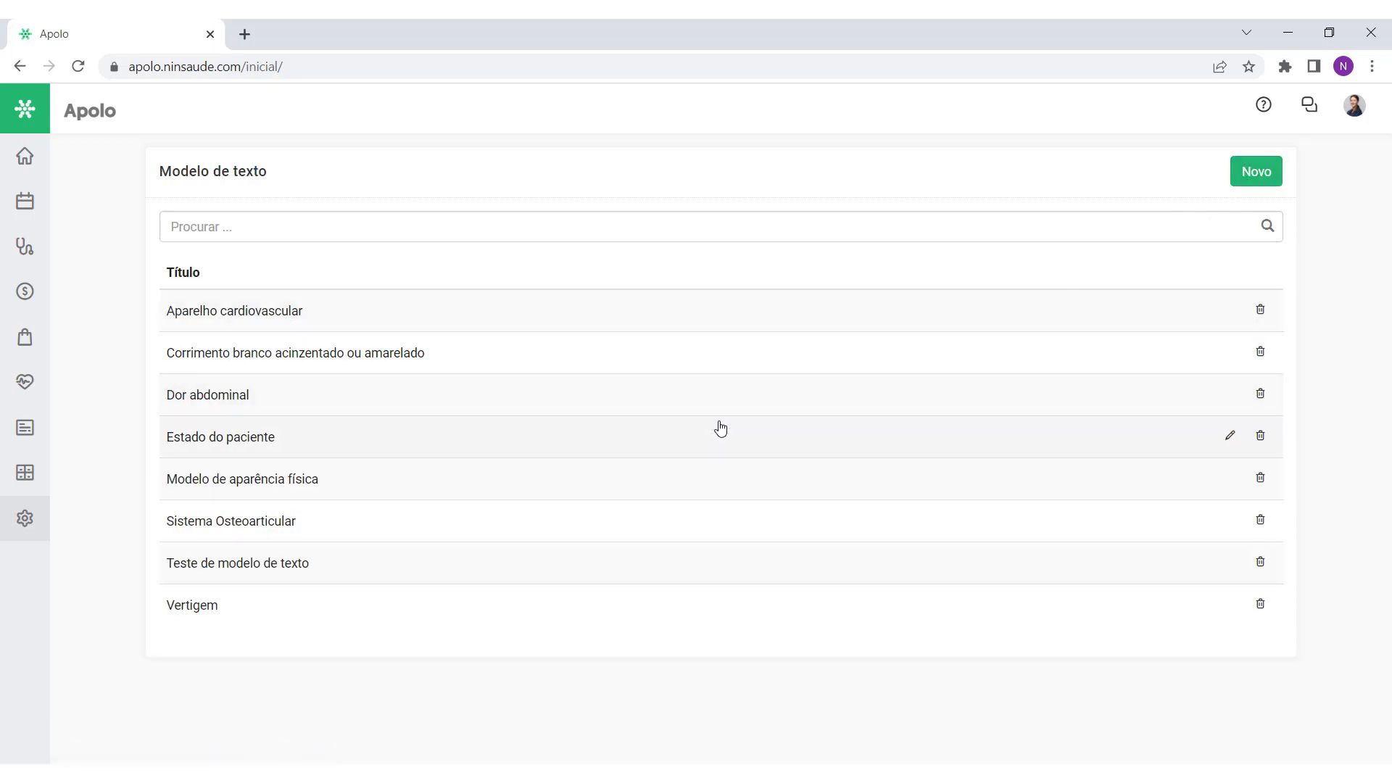
{"action": "left_click", "coordinate": [668, 390]}
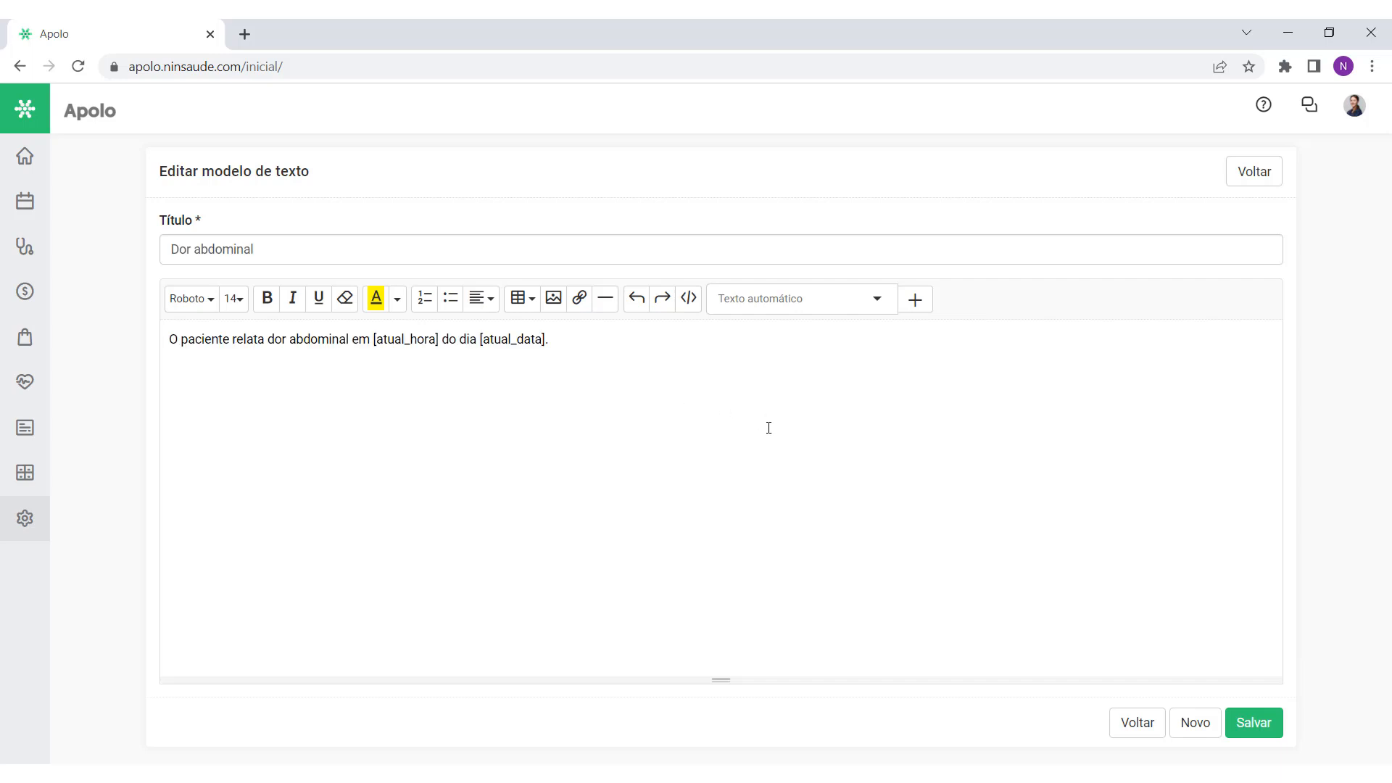
{"action": "left_click", "coordinate": [1233, 177]}
{"action": "left_click", "coordinate": [804, 311]}
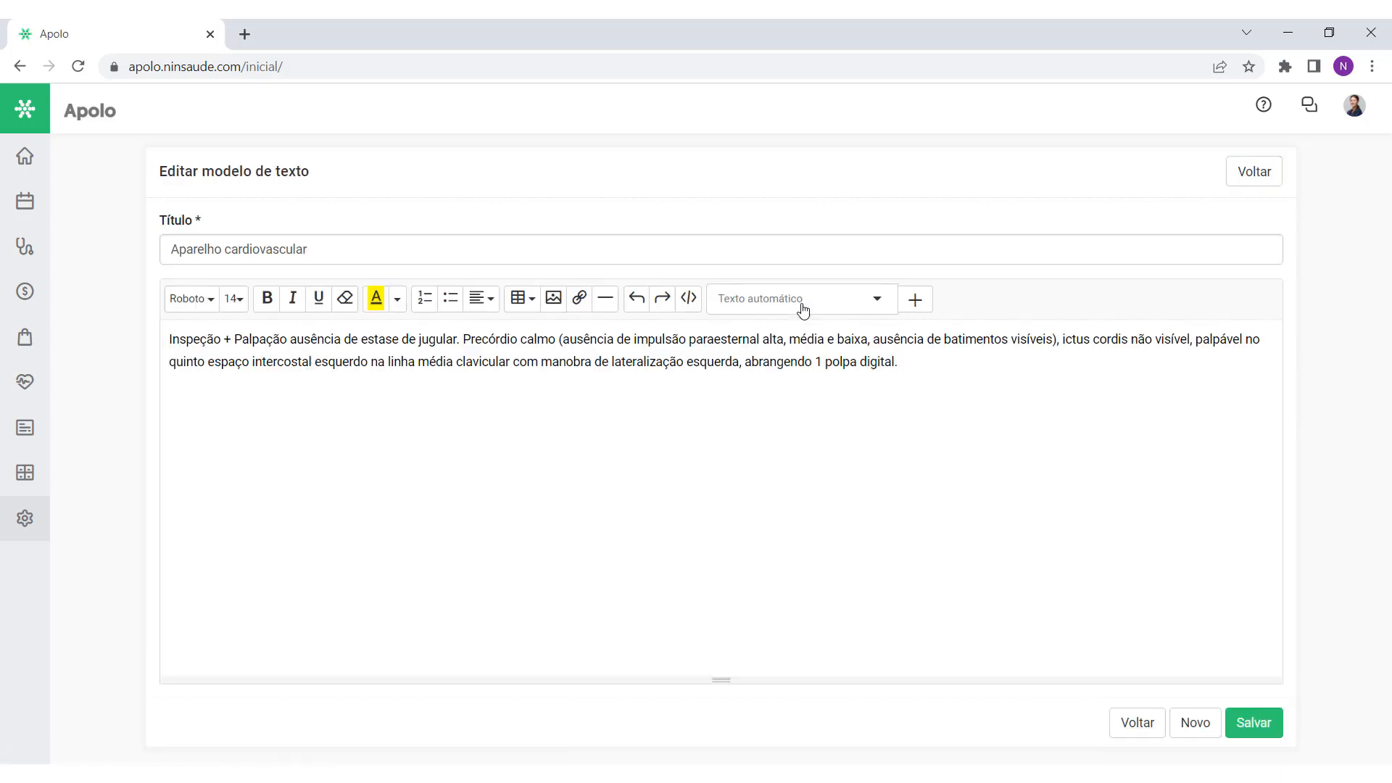
{"action": "left_click", "coordinate": [1243, 181]}
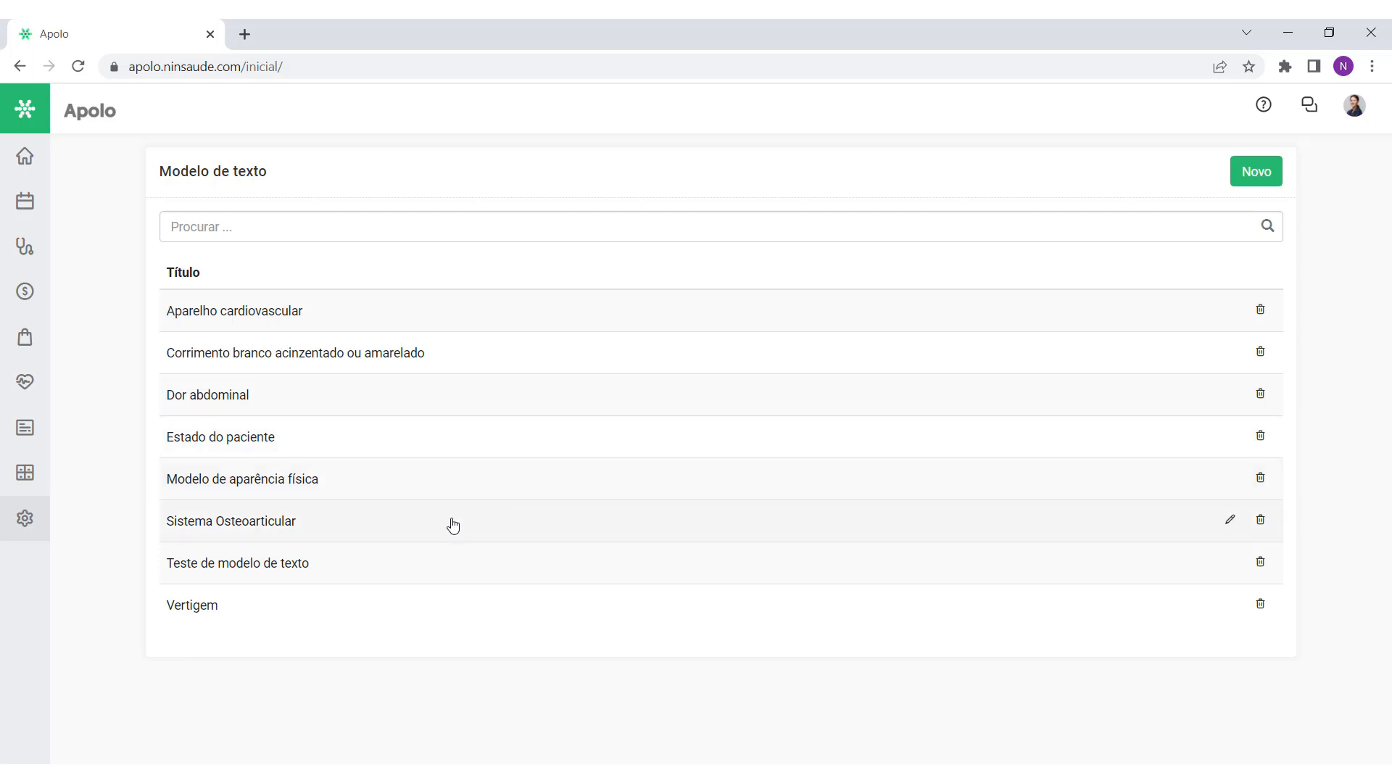
{"action": "left_click", "coordinate": [34, 527]}
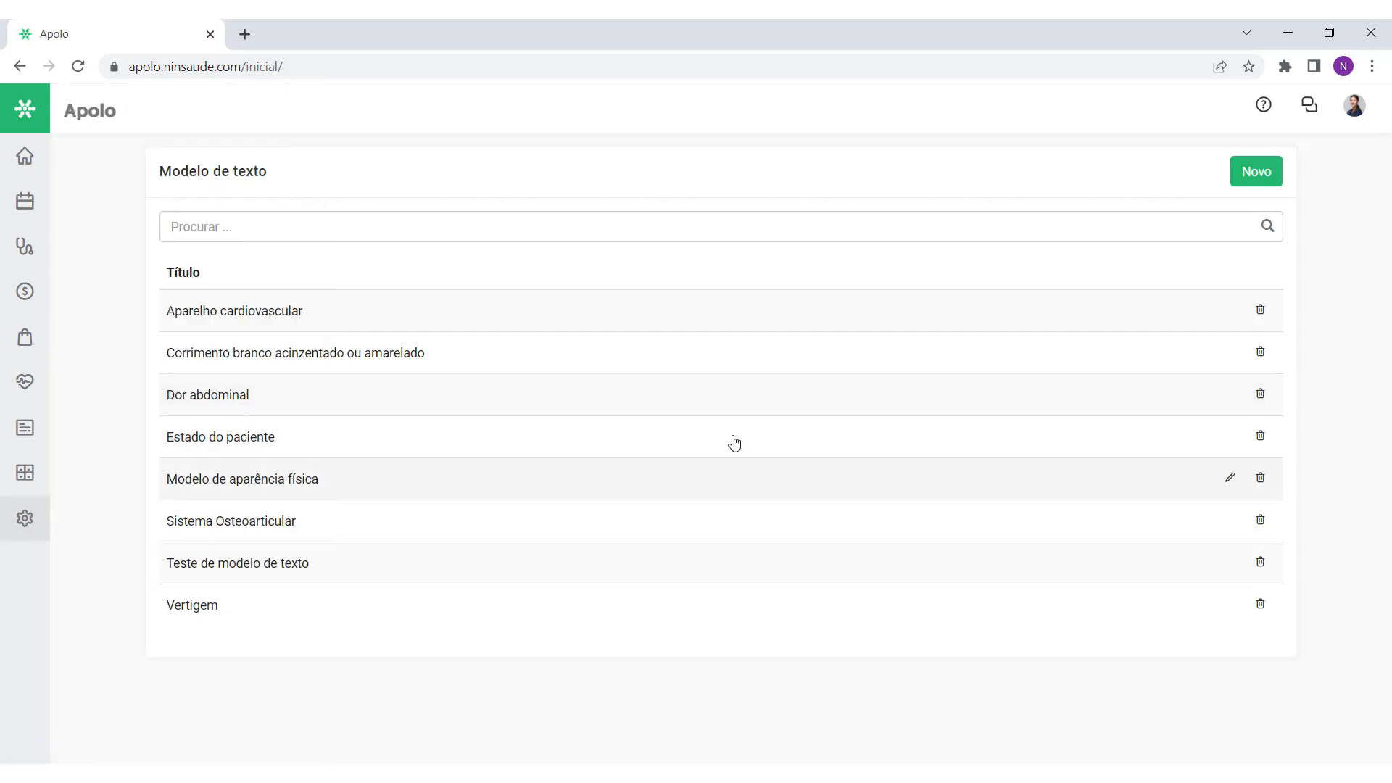
Step: Start a new COVID-19 text template with the symptom sentence 'Paciente com sintomas de covid-19...' as its body
{"action": "left_click", "coordinate": [1235, 182]}
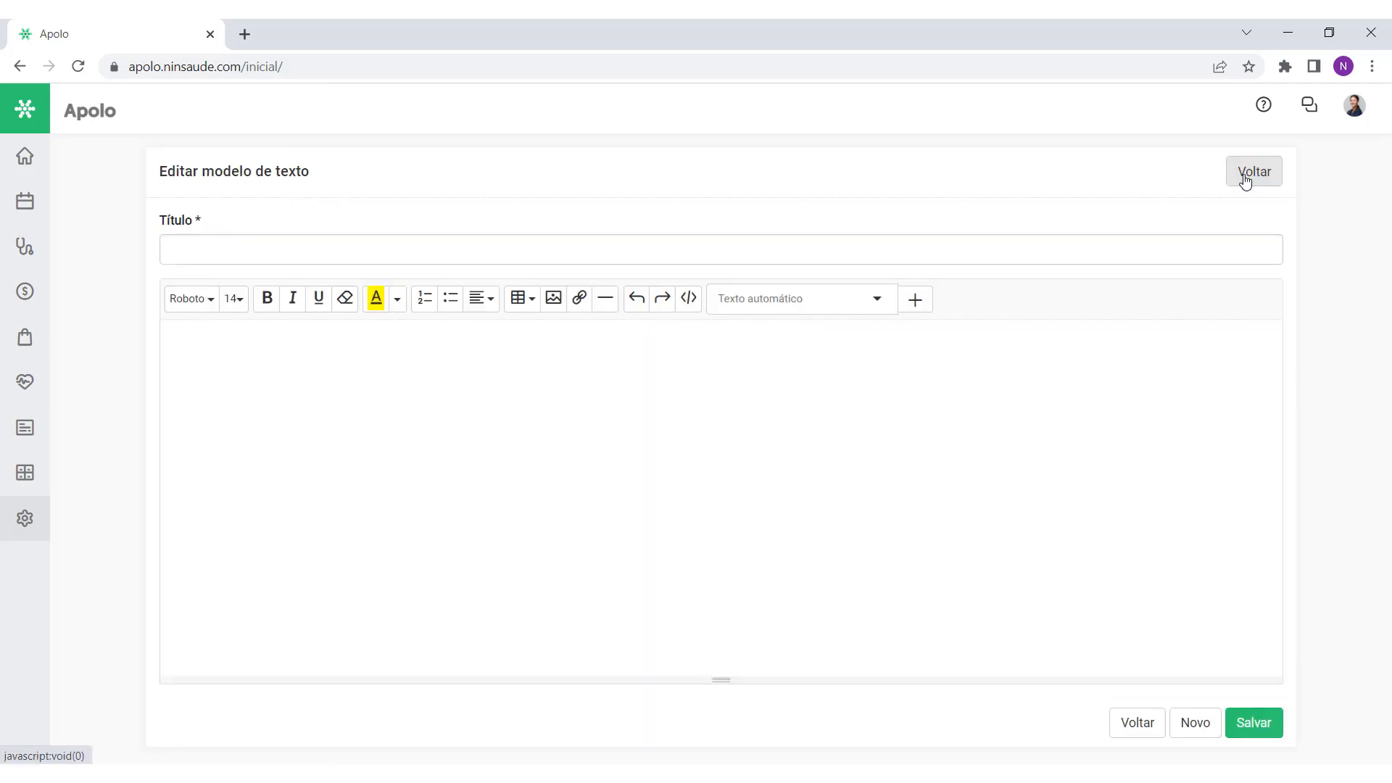
{"action": "left_click", "coordinate": [820, 261]}
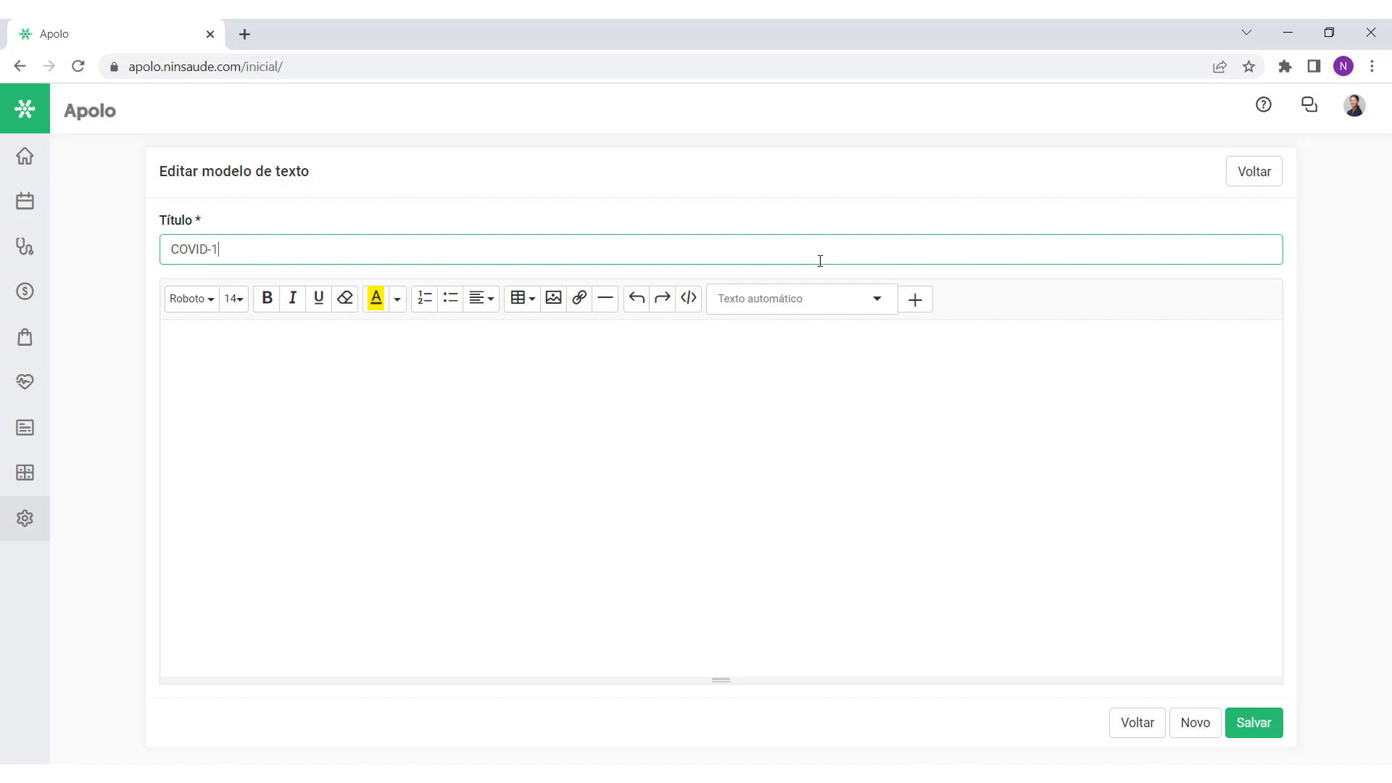
{"action": "left_click", "coordinate": [173, 338]}
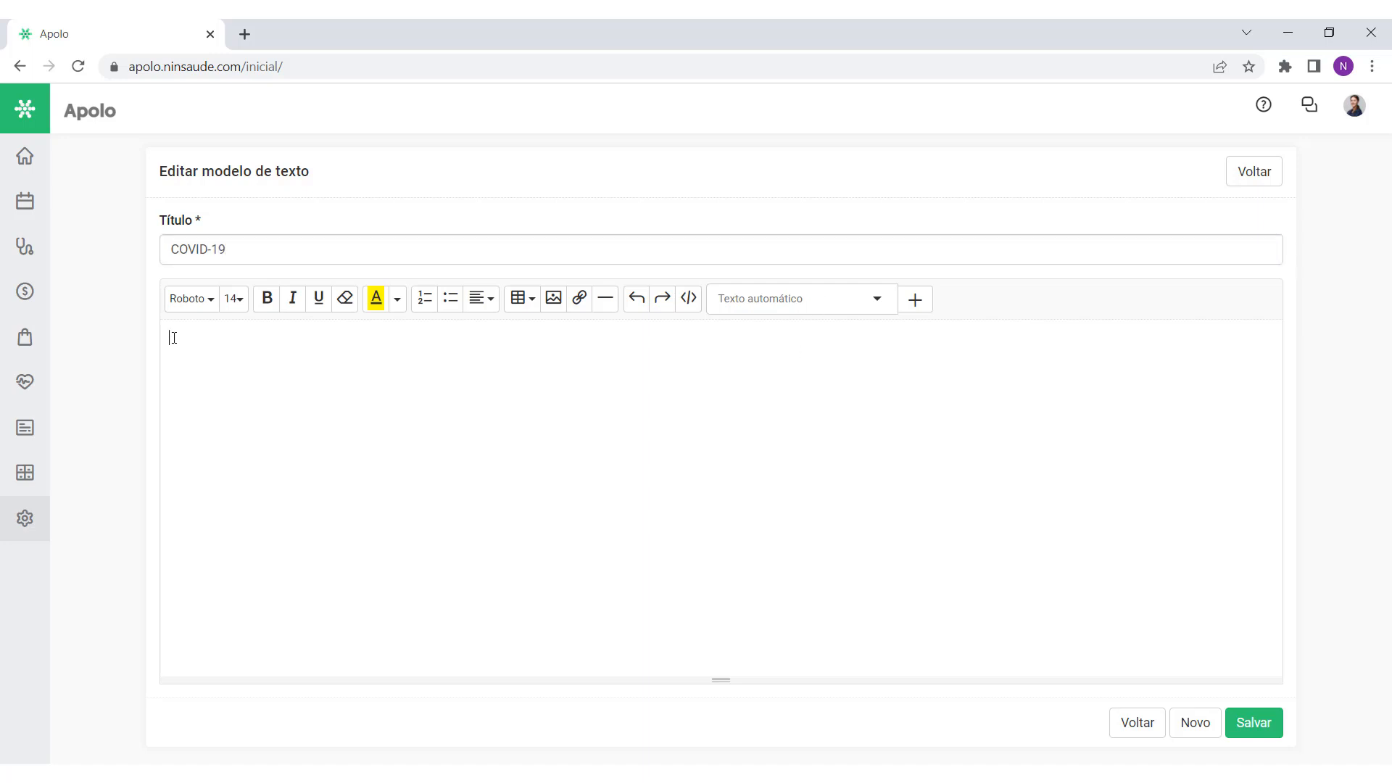
{"action": "type", "text": "Paciente com sintomas de covid-19. febre de início súbito, acompanhada de tosse, dor de garganta e pelo menos um dos sintomas: dor de cabeça, dor muscular e dor articular."}
Step: Highlight 'covid-19' in yellow and save the COVID-19 template
{"action": "left_click_drag", "start_coordinate": [319, 339], "coordinate": [371, 339]}
{"action": "left_click", "coordinate": [375, 298]}
{"action": "left_click", "coordinate": [494, 391]}
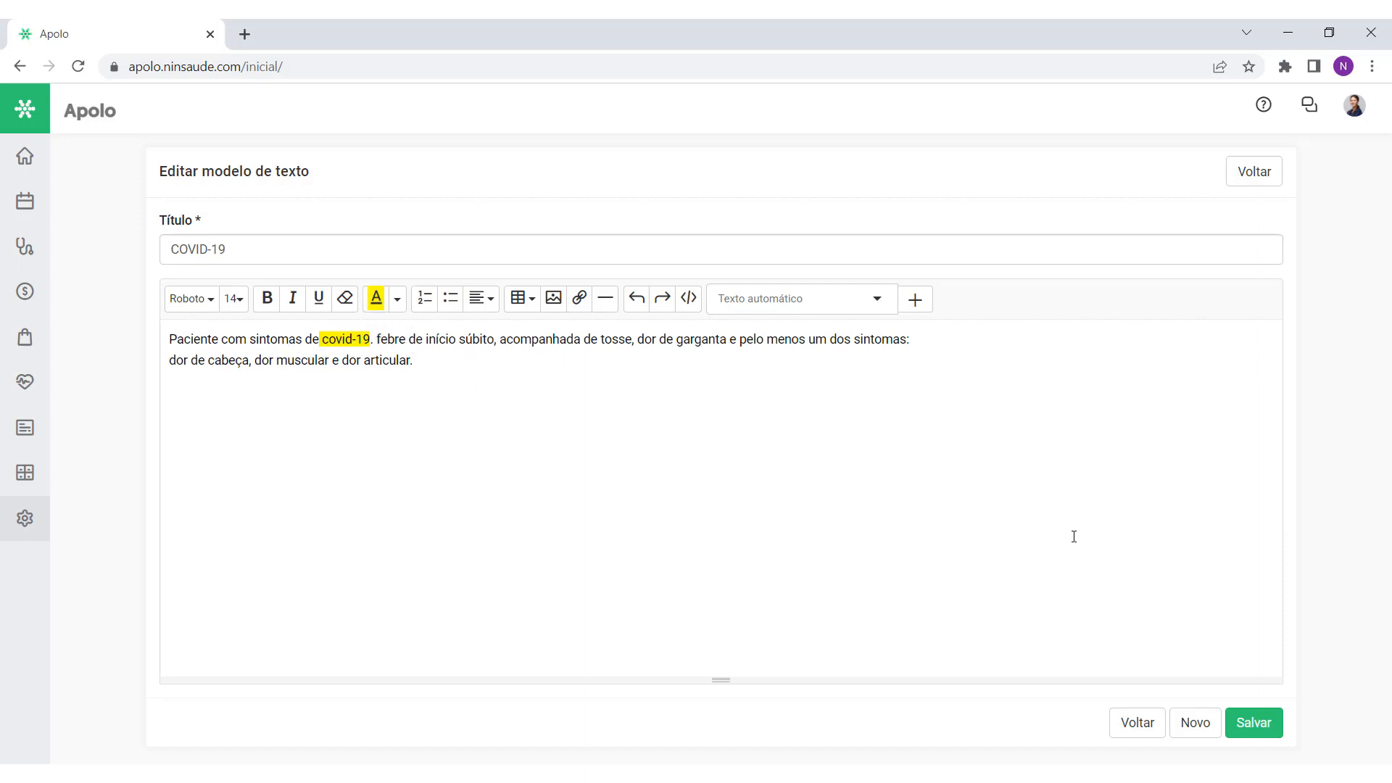
{"action": "left_click", "coordinate": [1242, 733]}
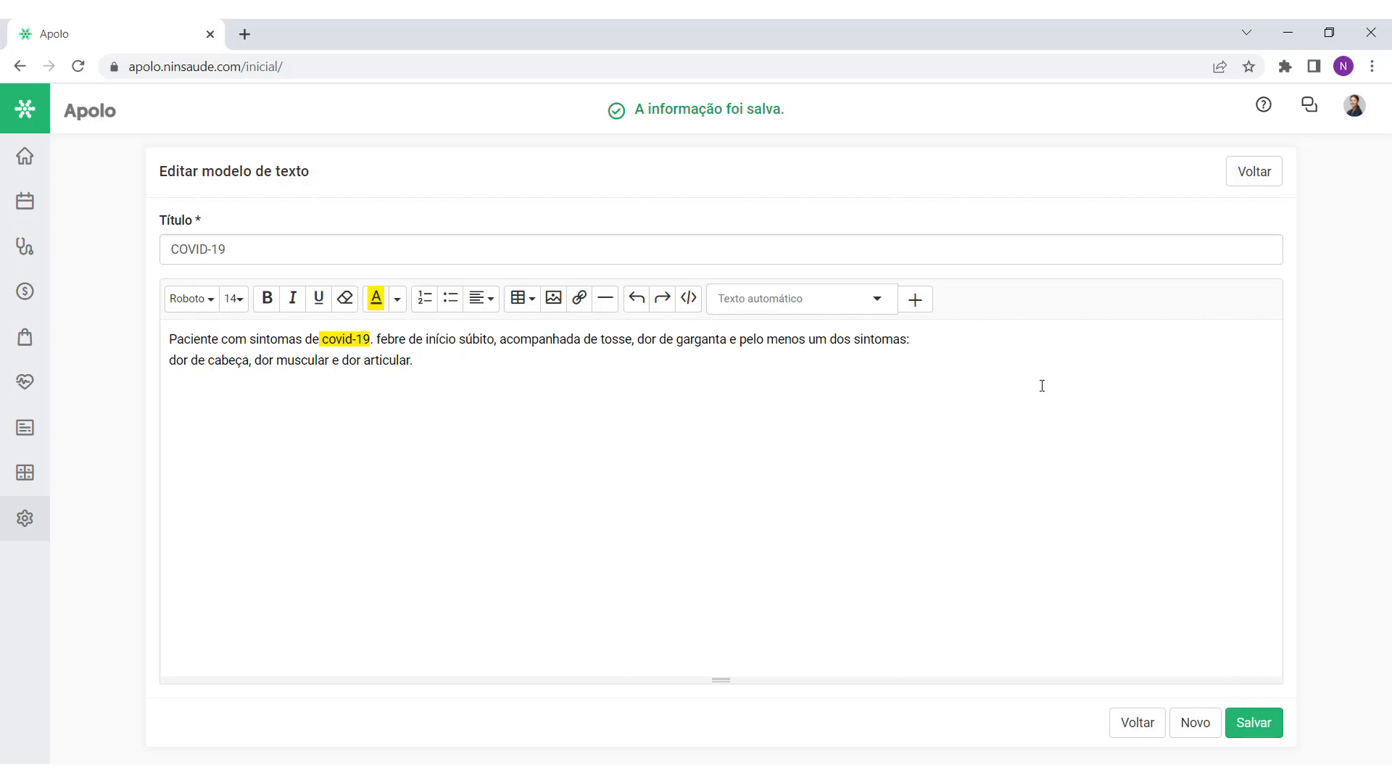
{"action": "left_click", "coordinate": [1254, 174]}
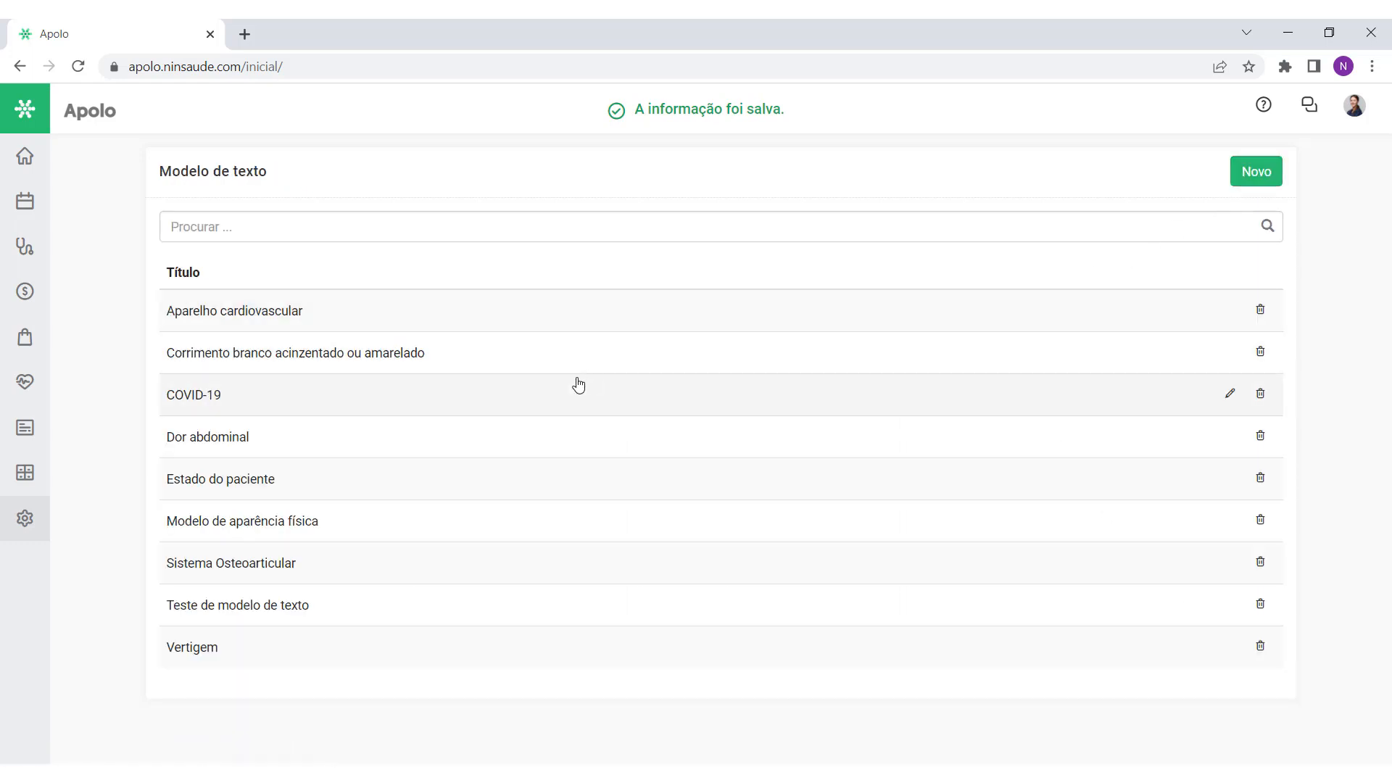
{"action": "left_click", "coordinate": [25, 246]}
Step: Insert the COVID-19 template into the patient's evolution note through the @ suggestions
{"action": "type", "text": "@"}
{"action": "scroll", "coordinate": [314, 475], "scroll_direction": "down", "scroll_amount": 2}
{"action": "scroll", "coordinate": [314, 476], "scroll_direction": "up", "scroll_amount": 1}
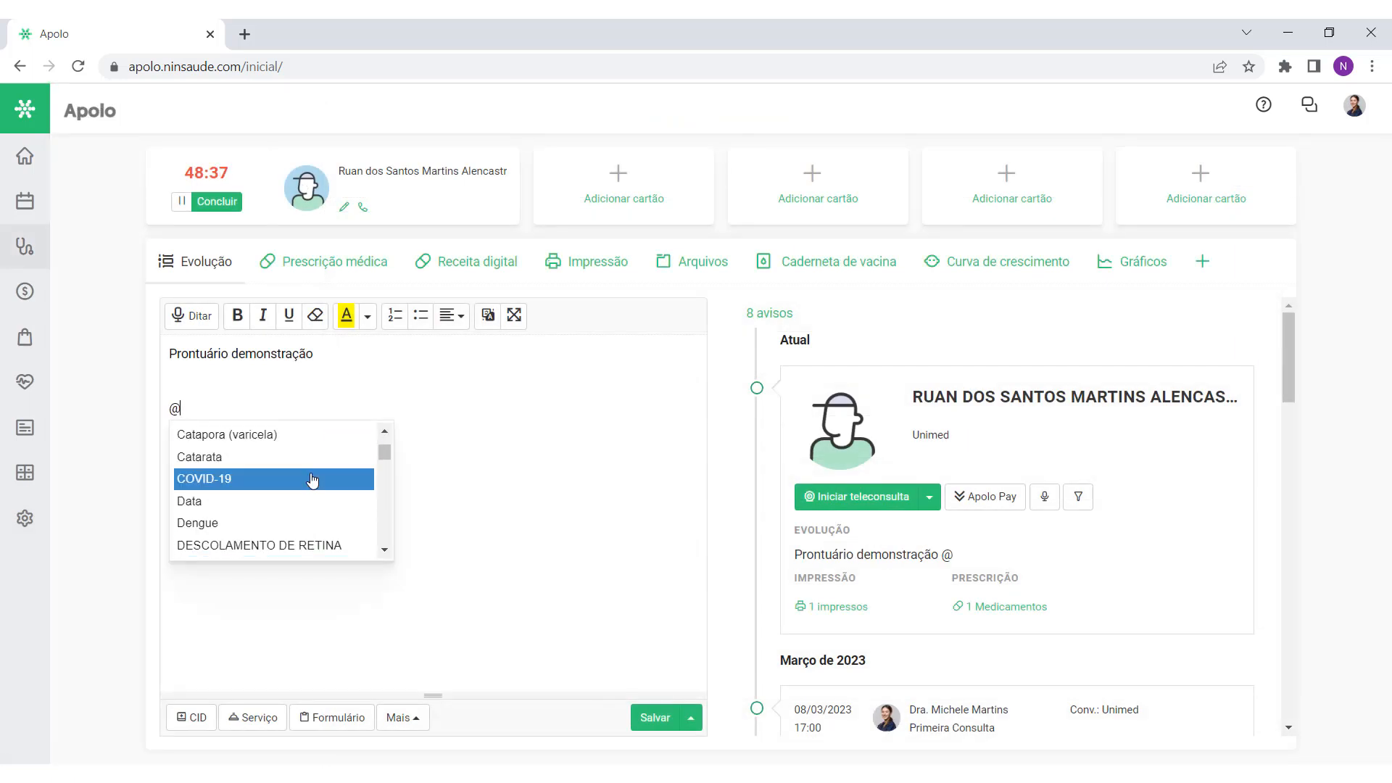
{"action": "left_click", "coordinate": [314, 478]}
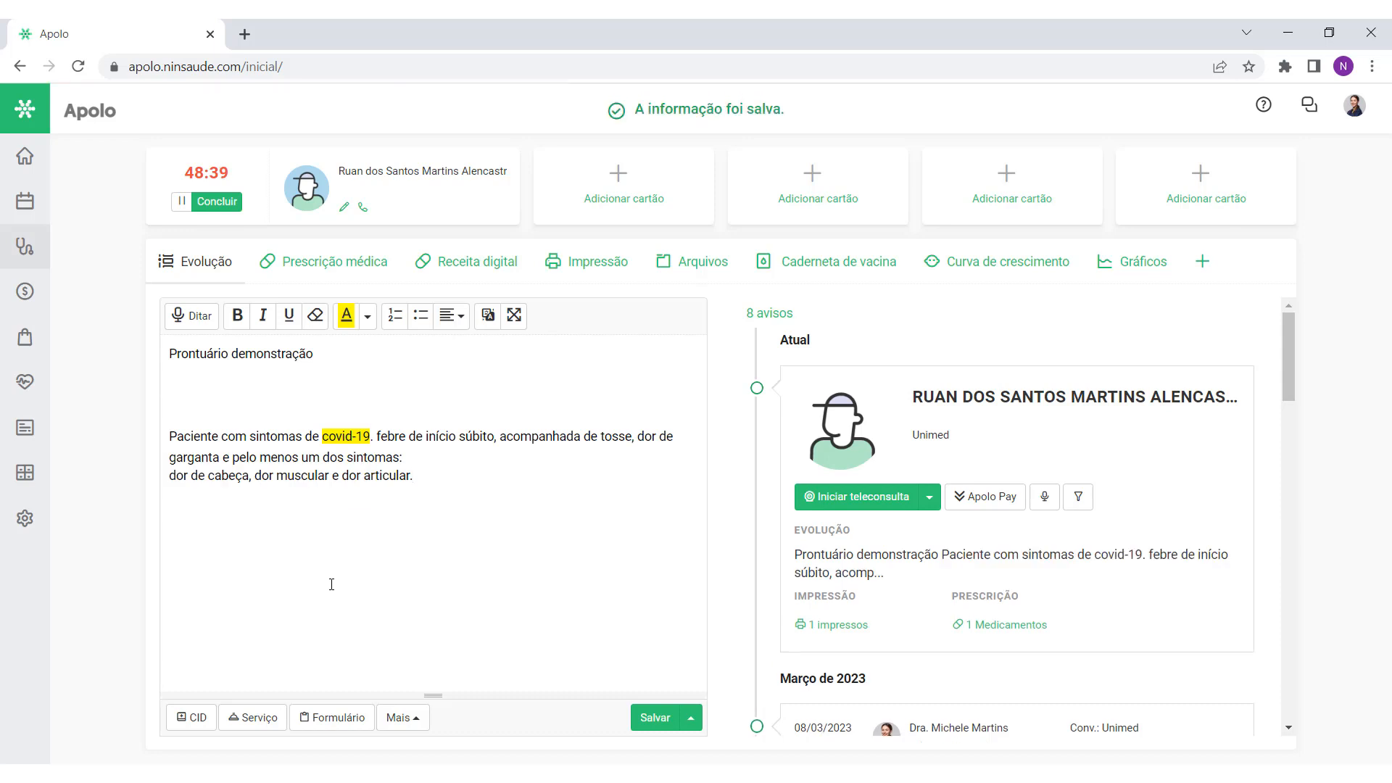
{"action": "left_click_drag", "start_coordinate": [171, 436], "coordinate": [481, 481]}
{"action": "left_click", "coordinate": [483, 484]}
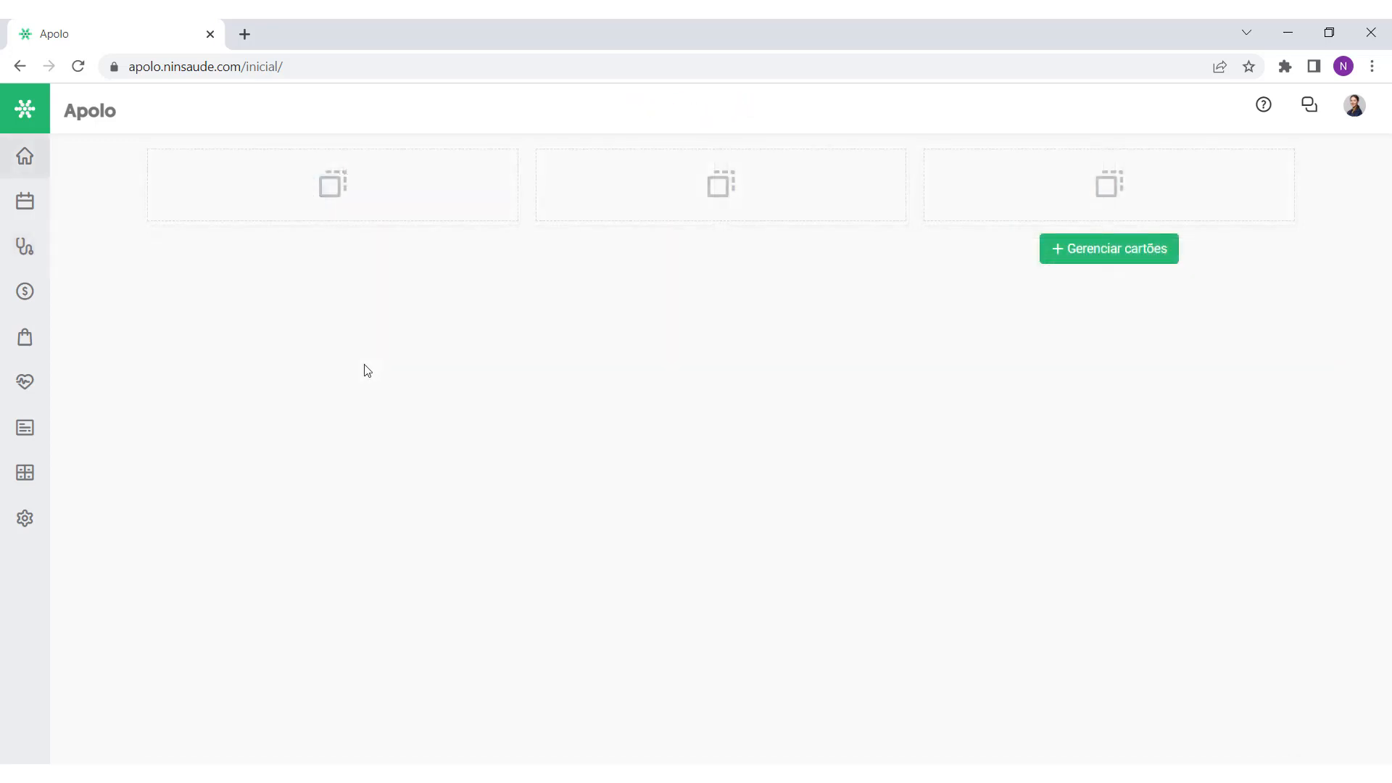
Step: Activate the free iCal app from the Apolo Store
{"action": "left_click", "coordinate": [25, 338]}
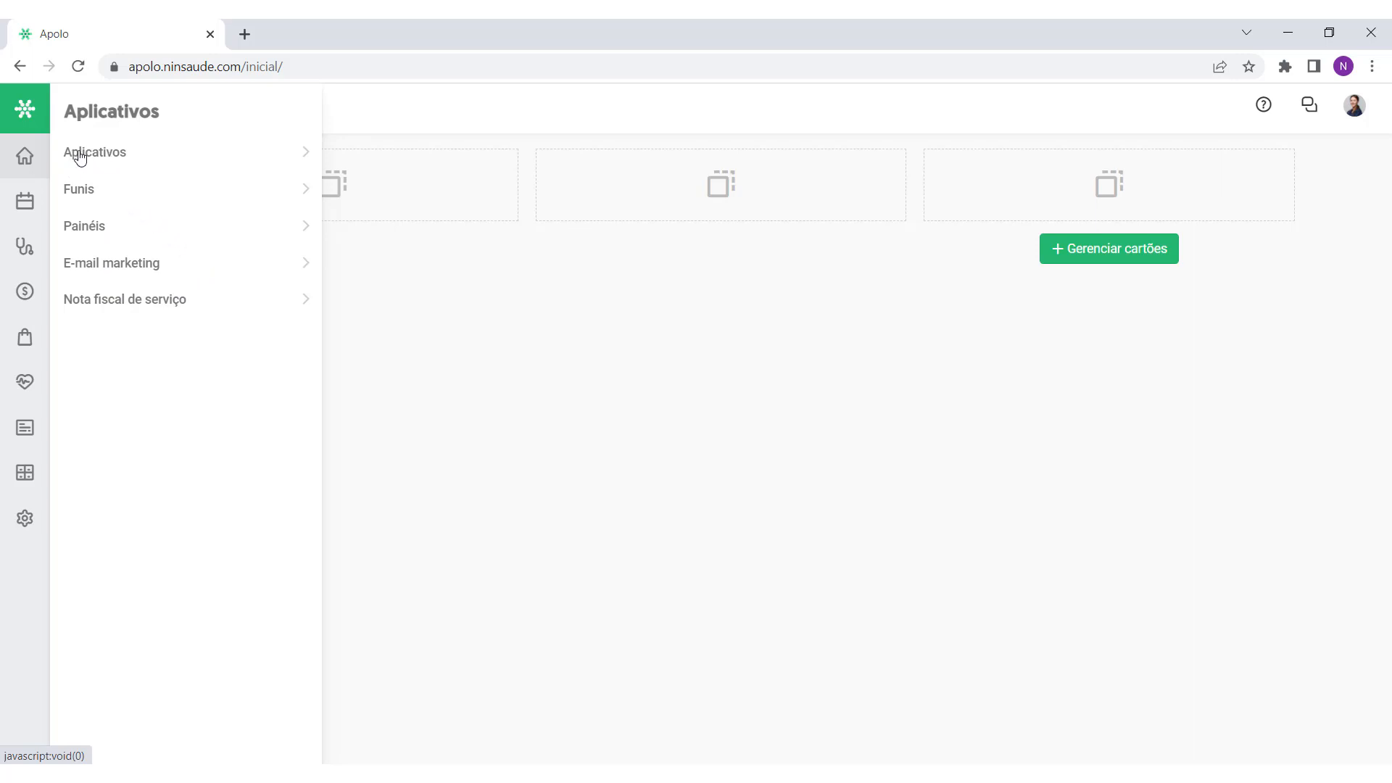
{"action": "left_click", "coordinate": [138, 158]}
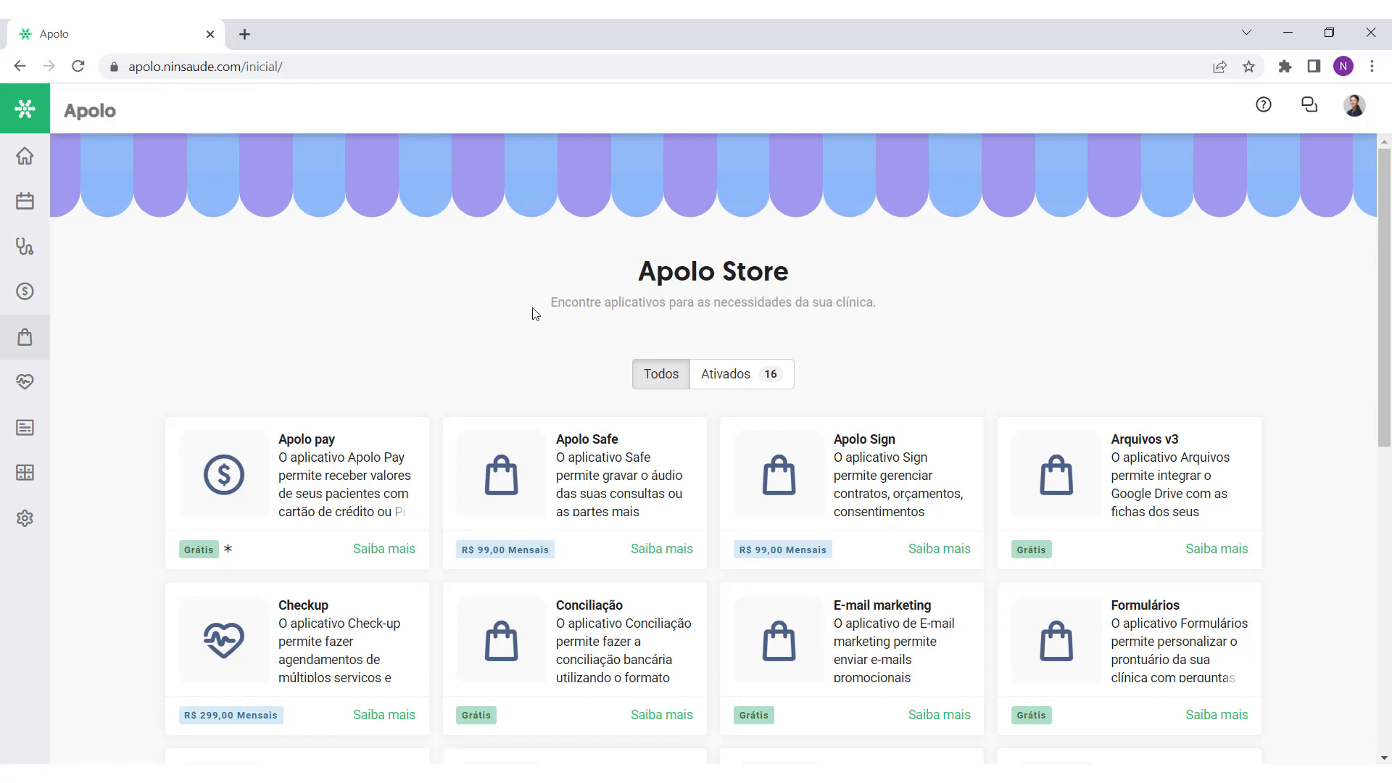
{"action": "scroll", "coordinate": [517, 326], "scroll_direction": "down", "scroll_amount": 6}
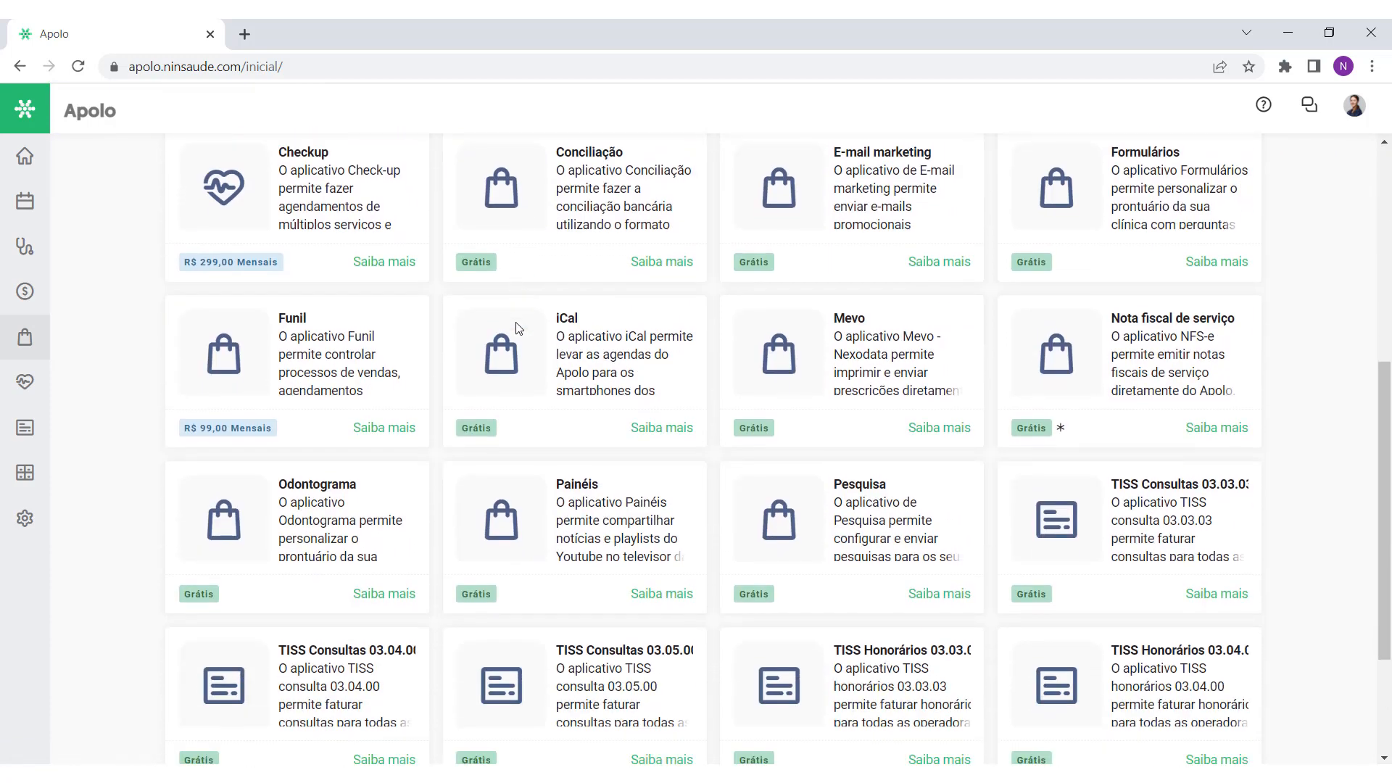
{"action": "scroll", "coordinate": [517, 328], "scroll_direction": "down", "scroll_amount": 3}
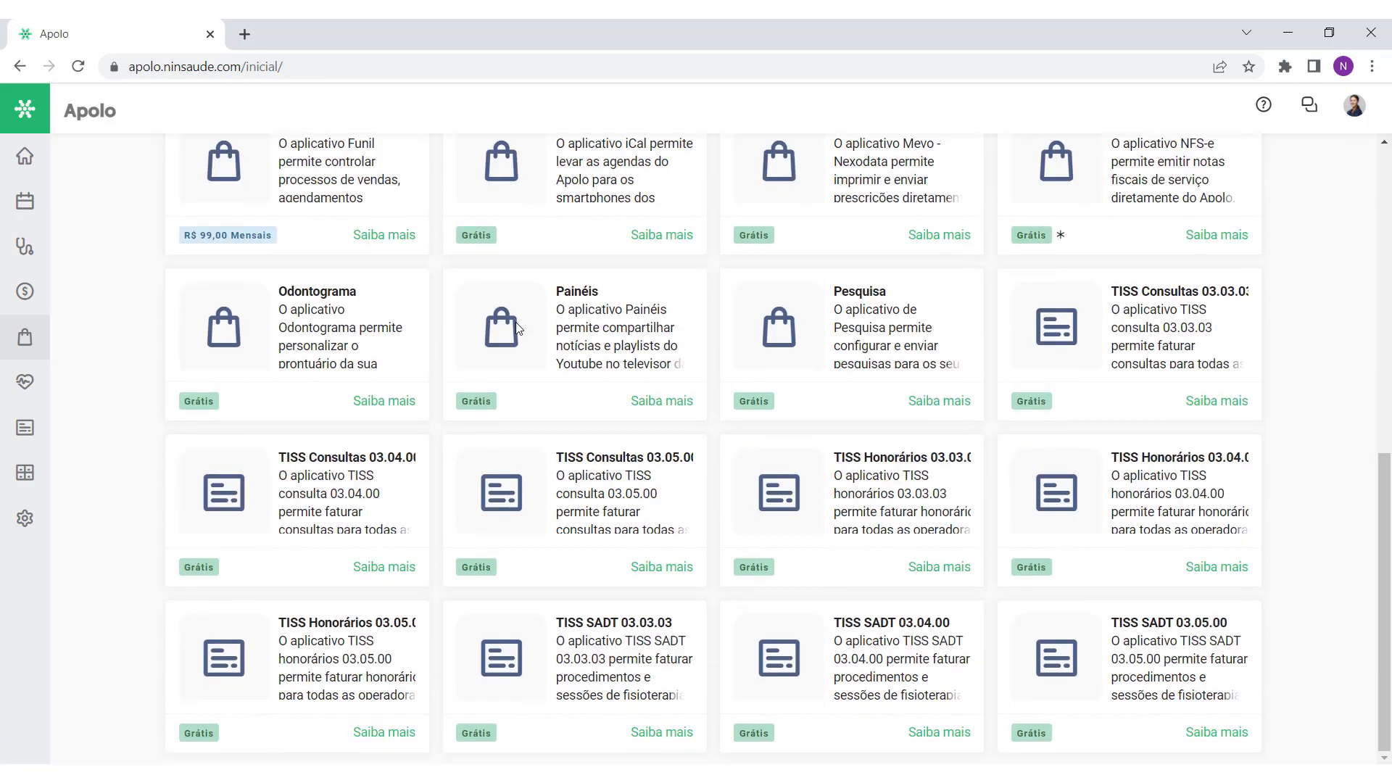
{"action": "scroll", "coordinate": [517, 329], "scroll_direction": "up", "scroll_amount": 4}
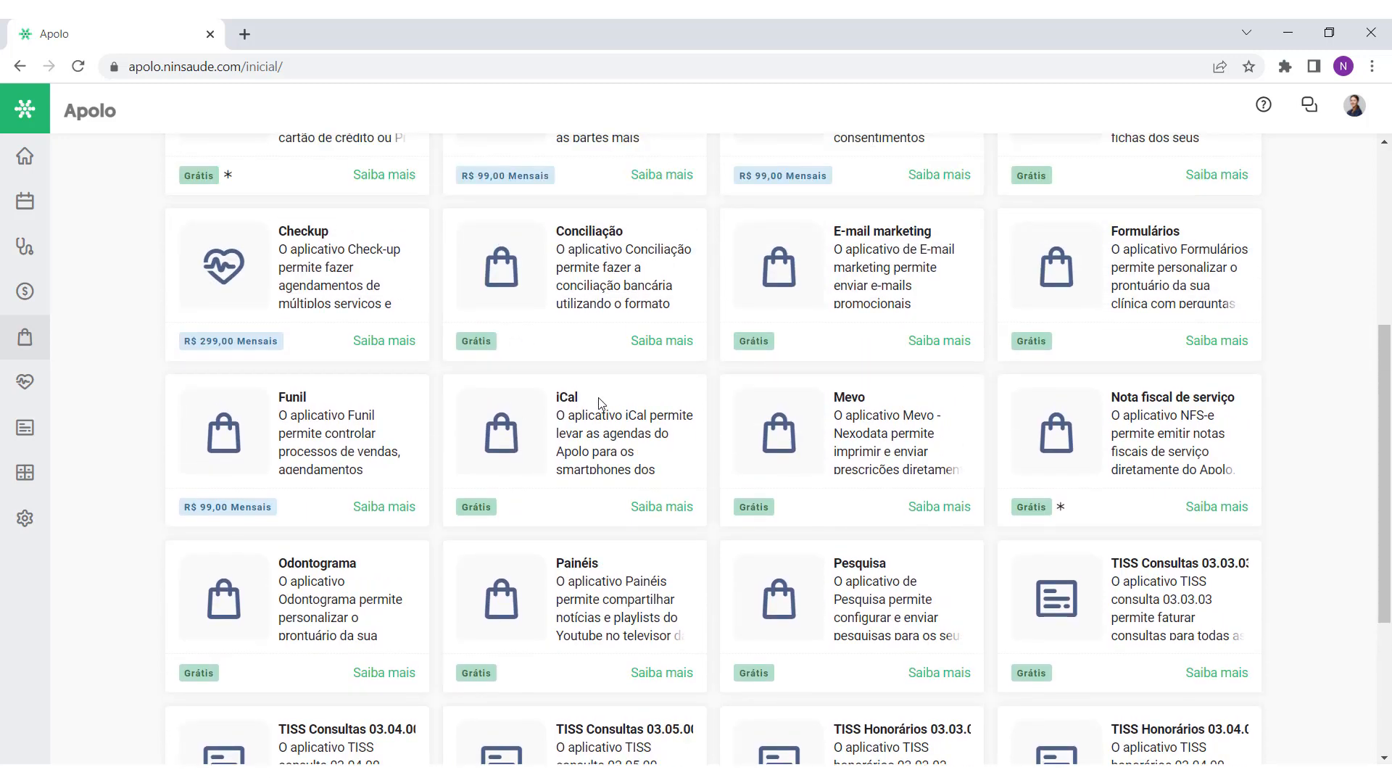
{"action": "left_click", "coordinate": [662, 506]}
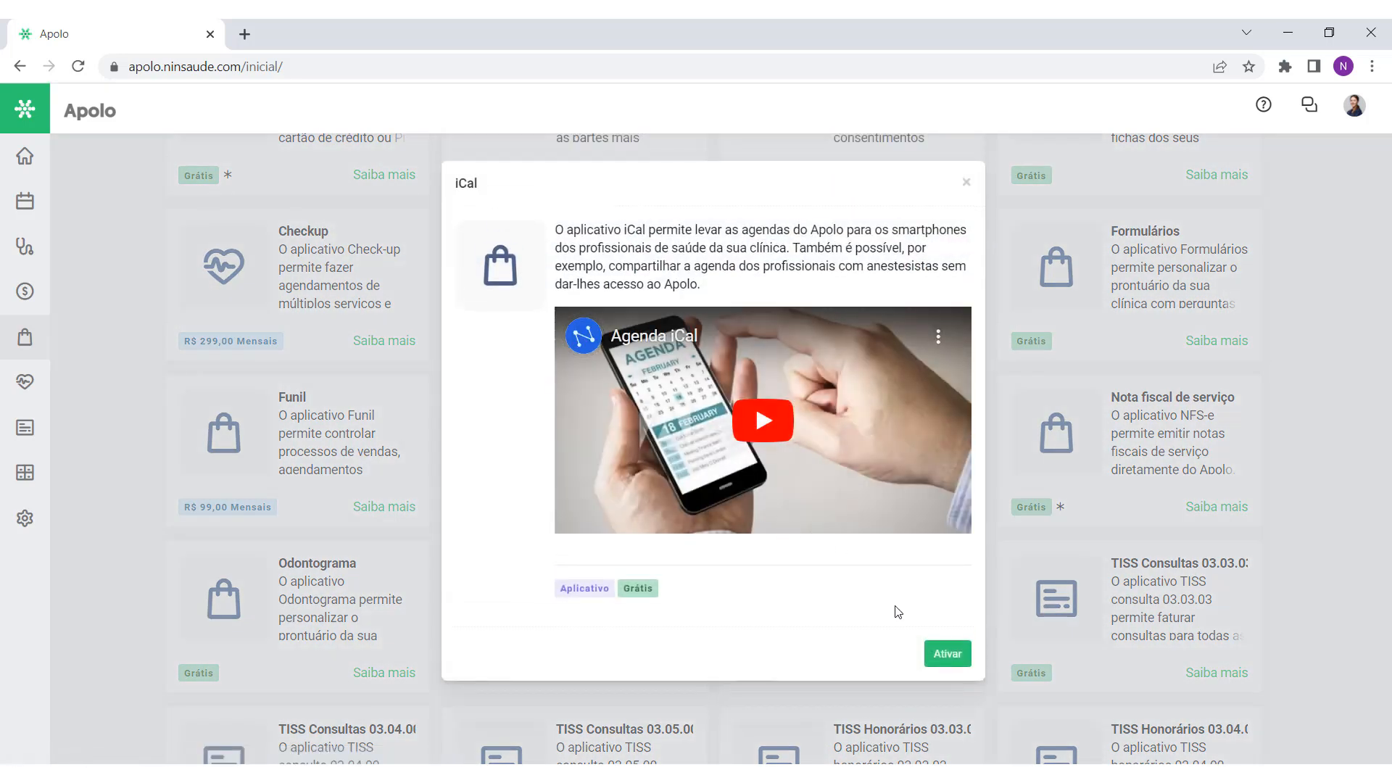
{"action": "left_click", "coordinate": [947, 655]}
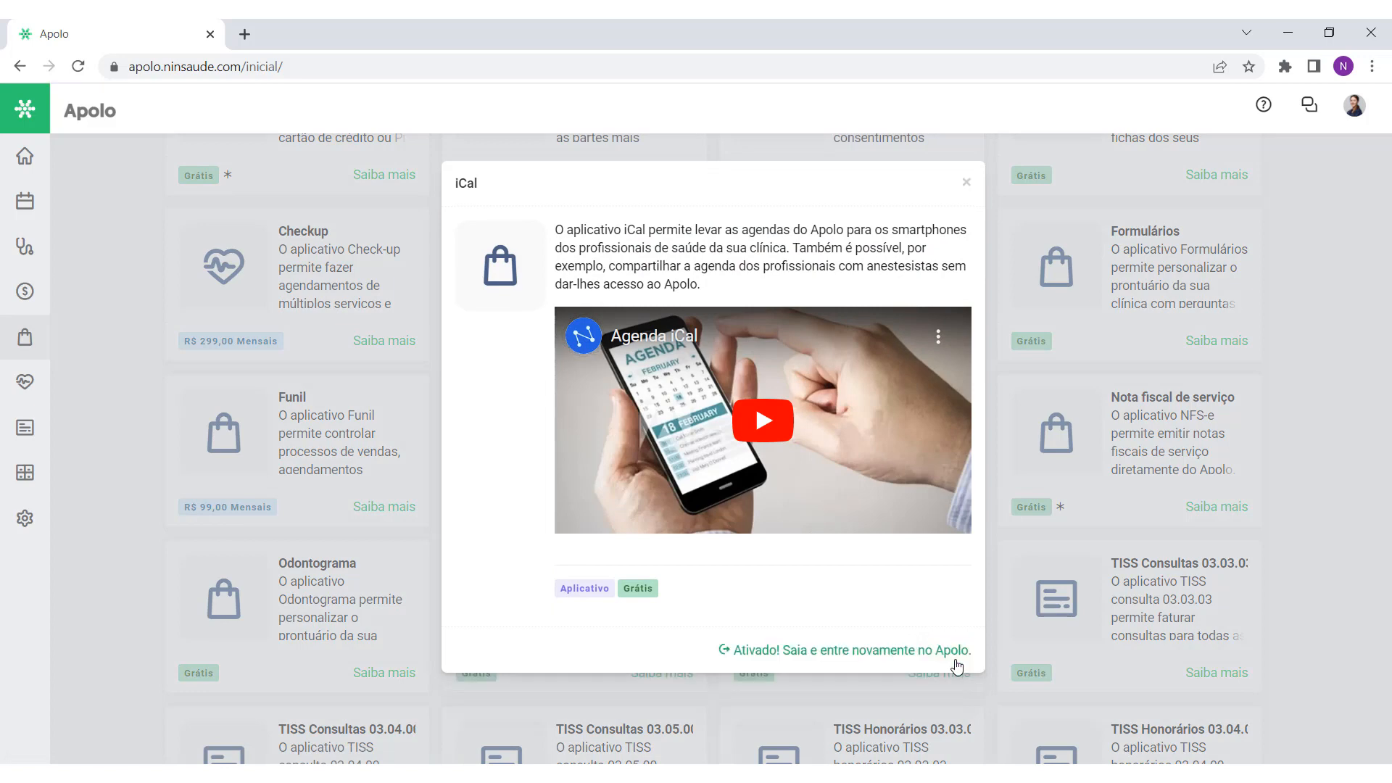
{"action": "left_click", "coordinate": [967, 182]}
Step: Sign out of Apolo from the user menu and confirm leaving the site
{"action": "left_click", "coordinate": [1355, 105]}
{"action": "left_click", "coordinate": [1281, 455]}
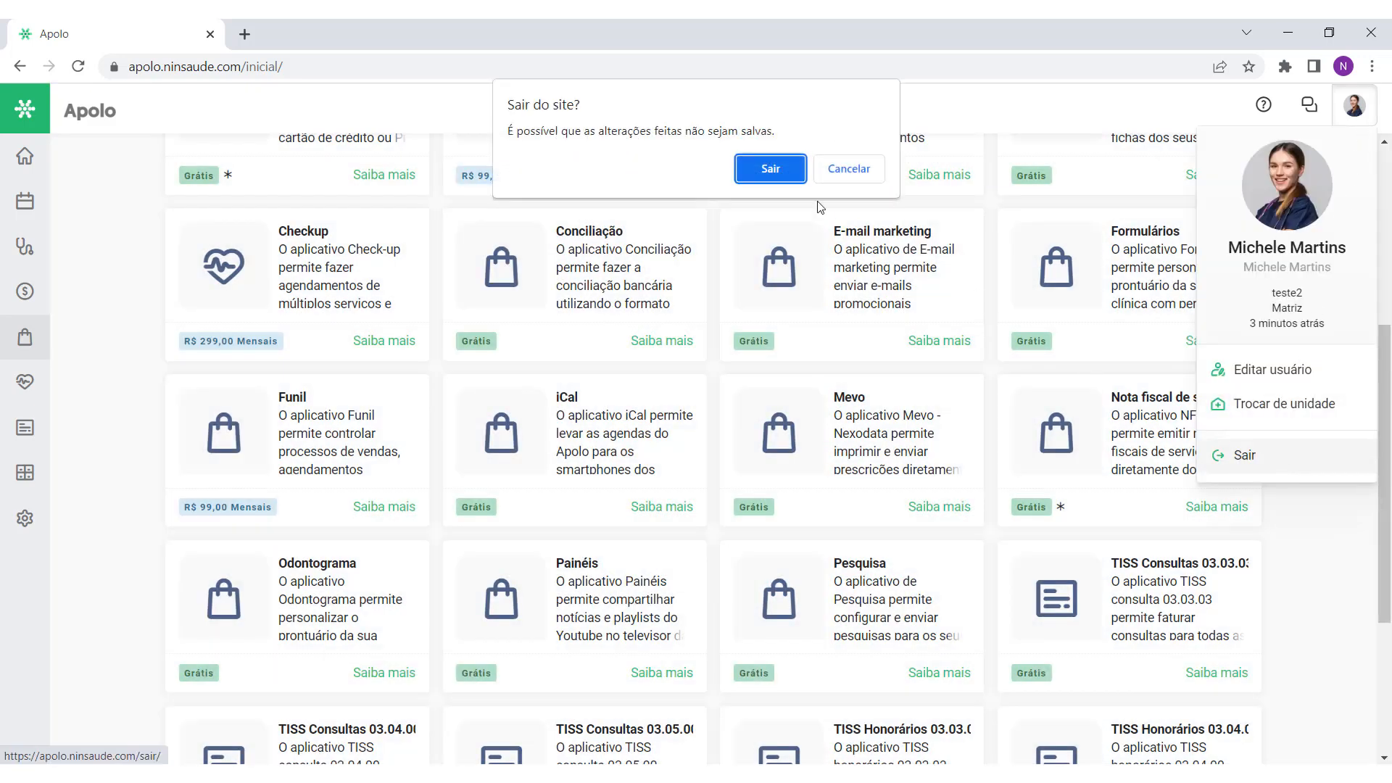
{"action": "left_click", "coordinate": [770, 172]}
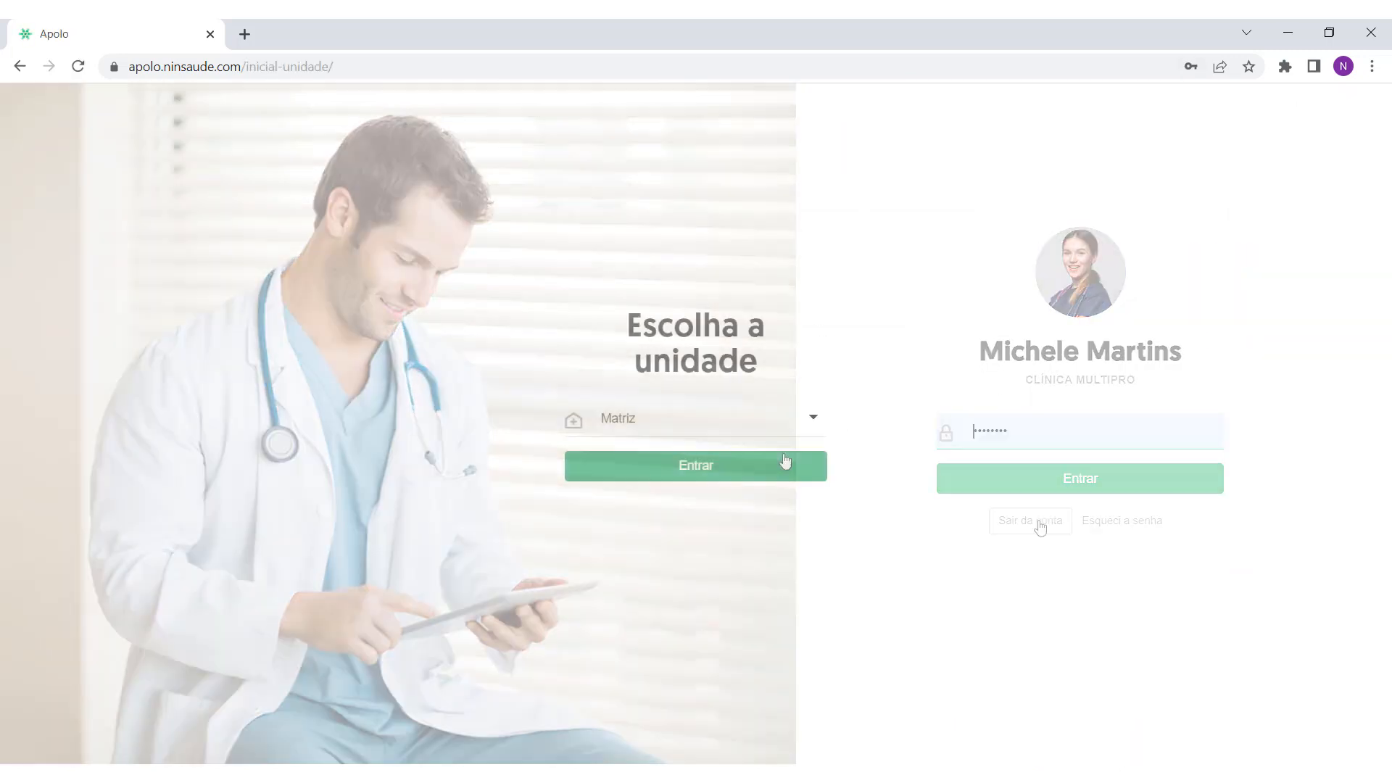
Step: Log back in to the clinic account and open the Apolo Store app catalogue
{"action": "left_click", "coordinate": [767, 463]}
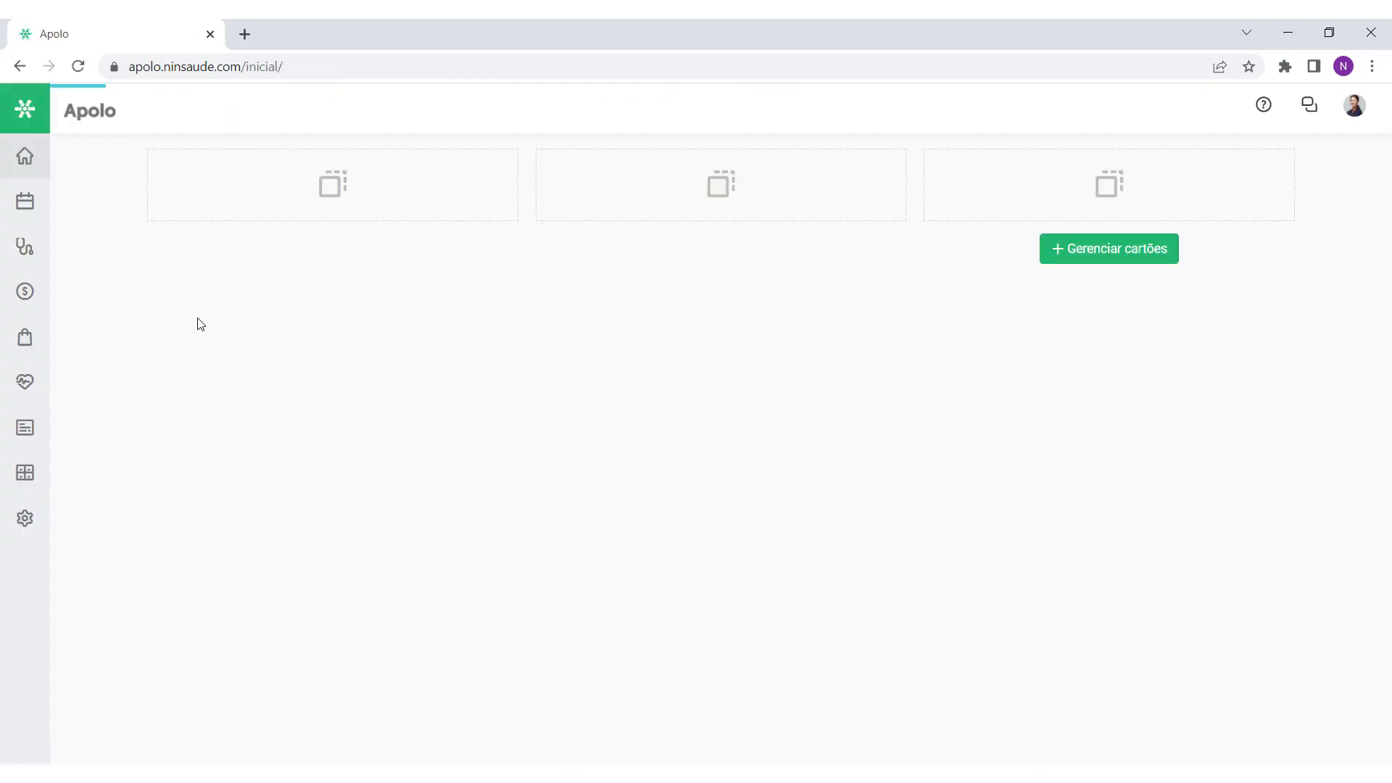
{"action": "left_click", "coordinate": [24, 338]}
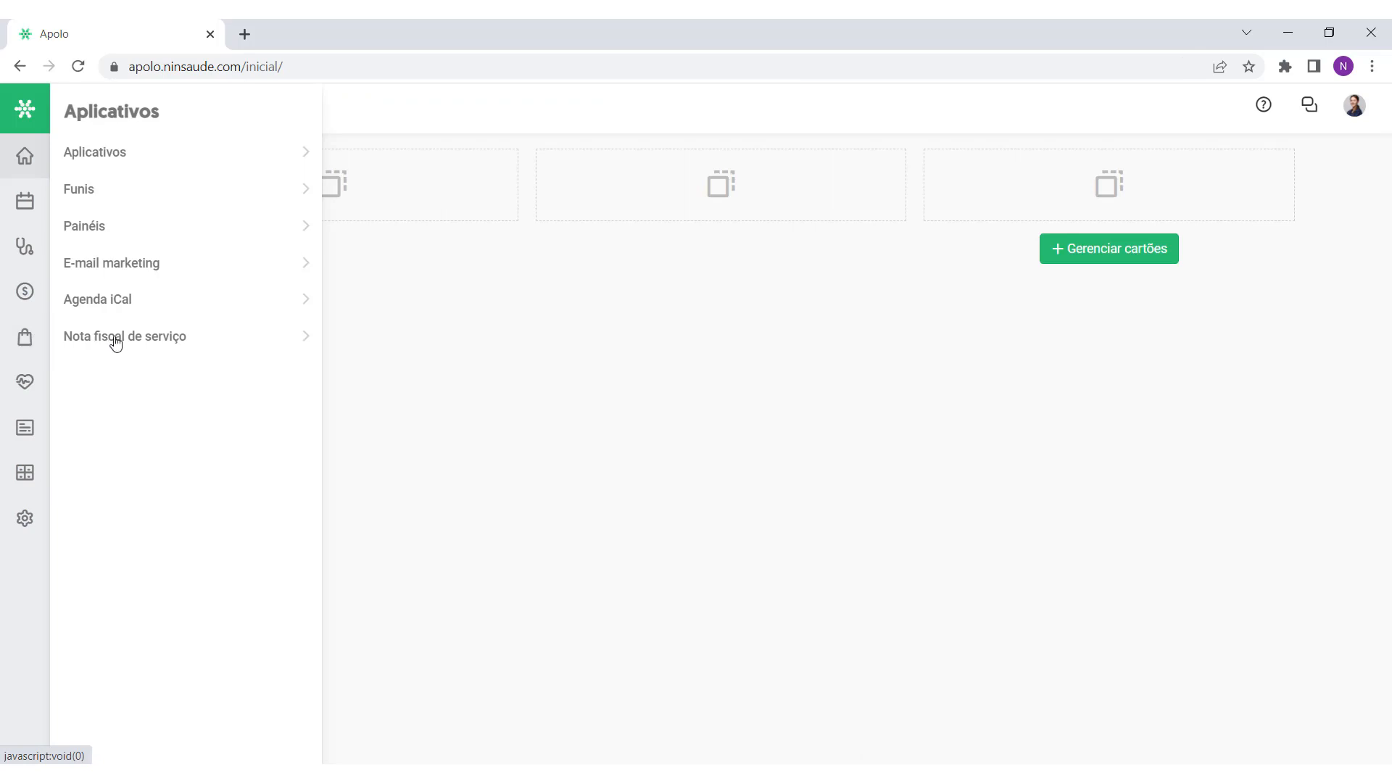
{"action": "left_click", "coordinate": [134, 155]}
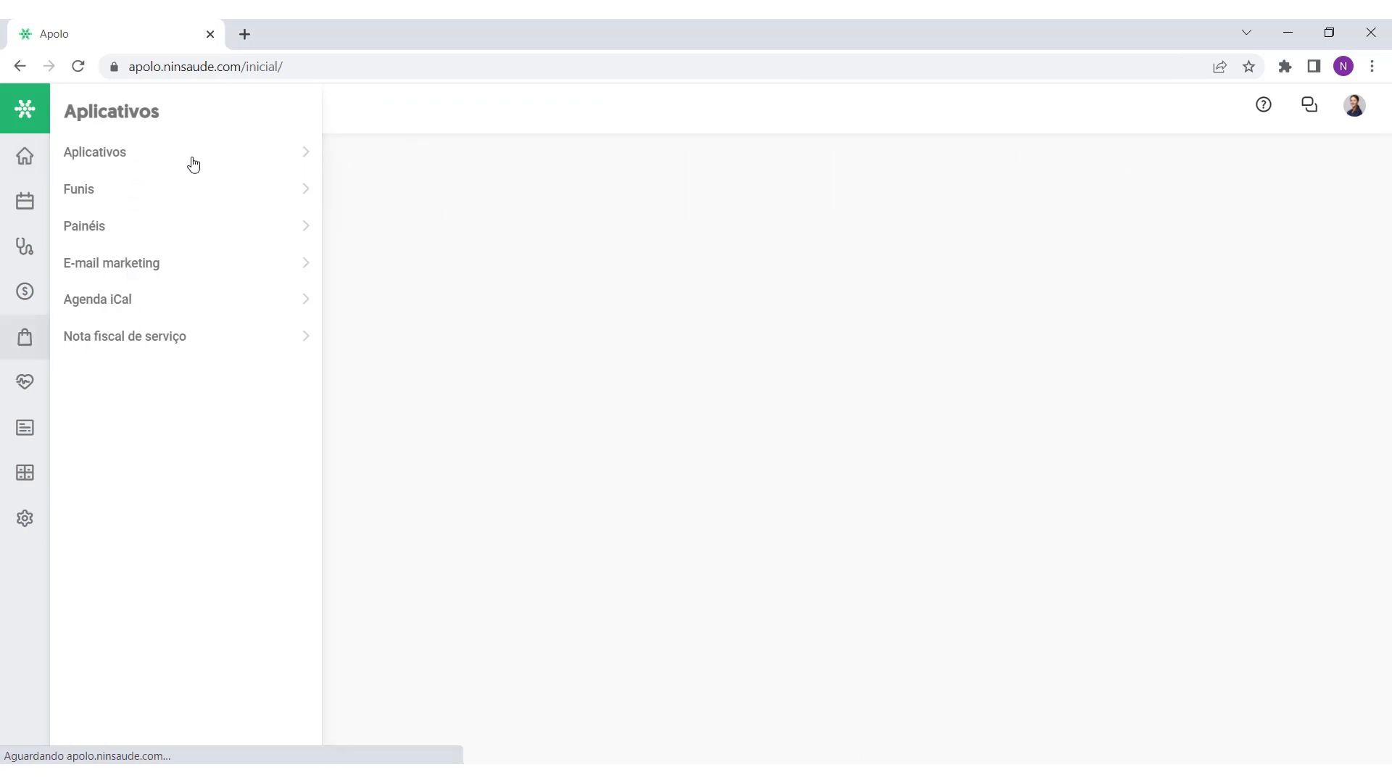
{"action": "scroll", "coordinate": [485, 254], "scroll_direction": "down", "scroll_amount": 1}
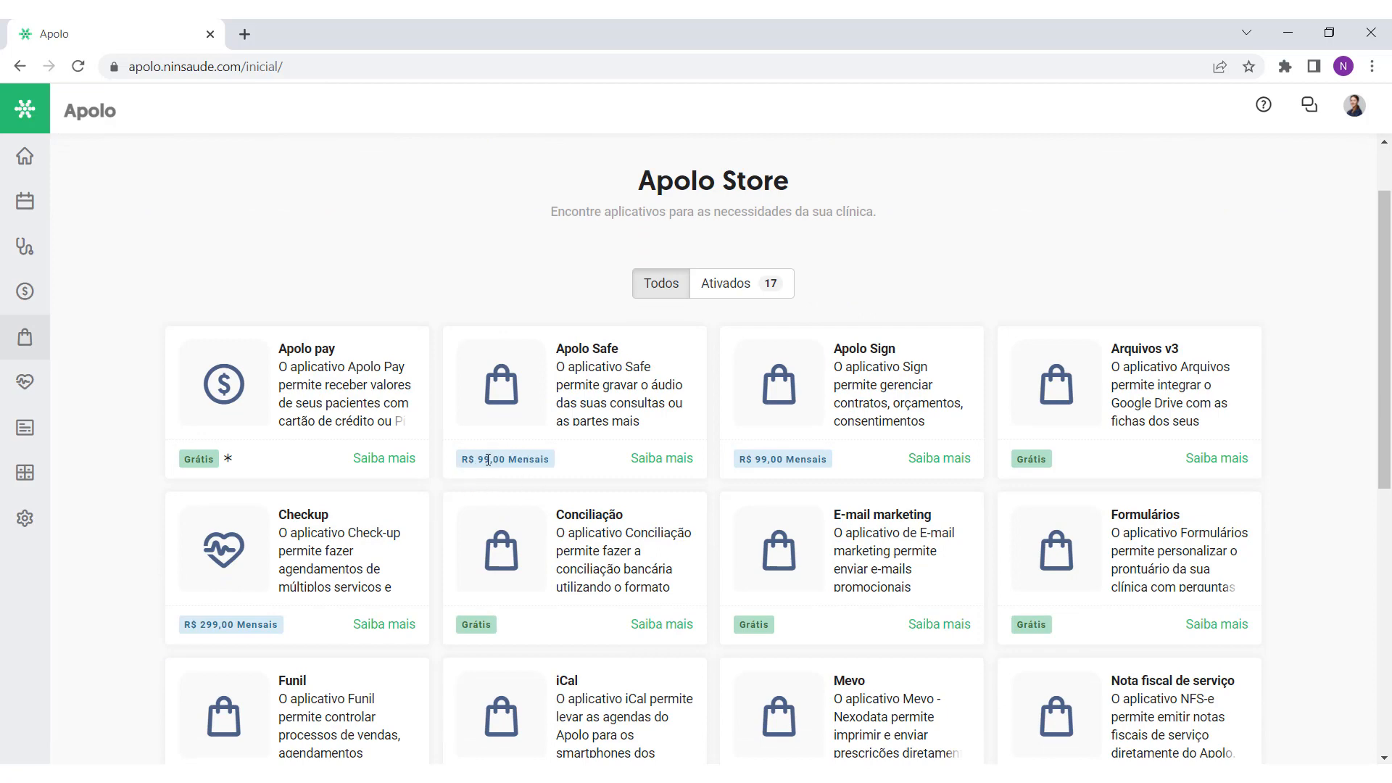
Step: View the Apolo Safe app details, browse the remaining store apps, and return to Home
{"action": "left_click", "coordinate": [646, 459]}
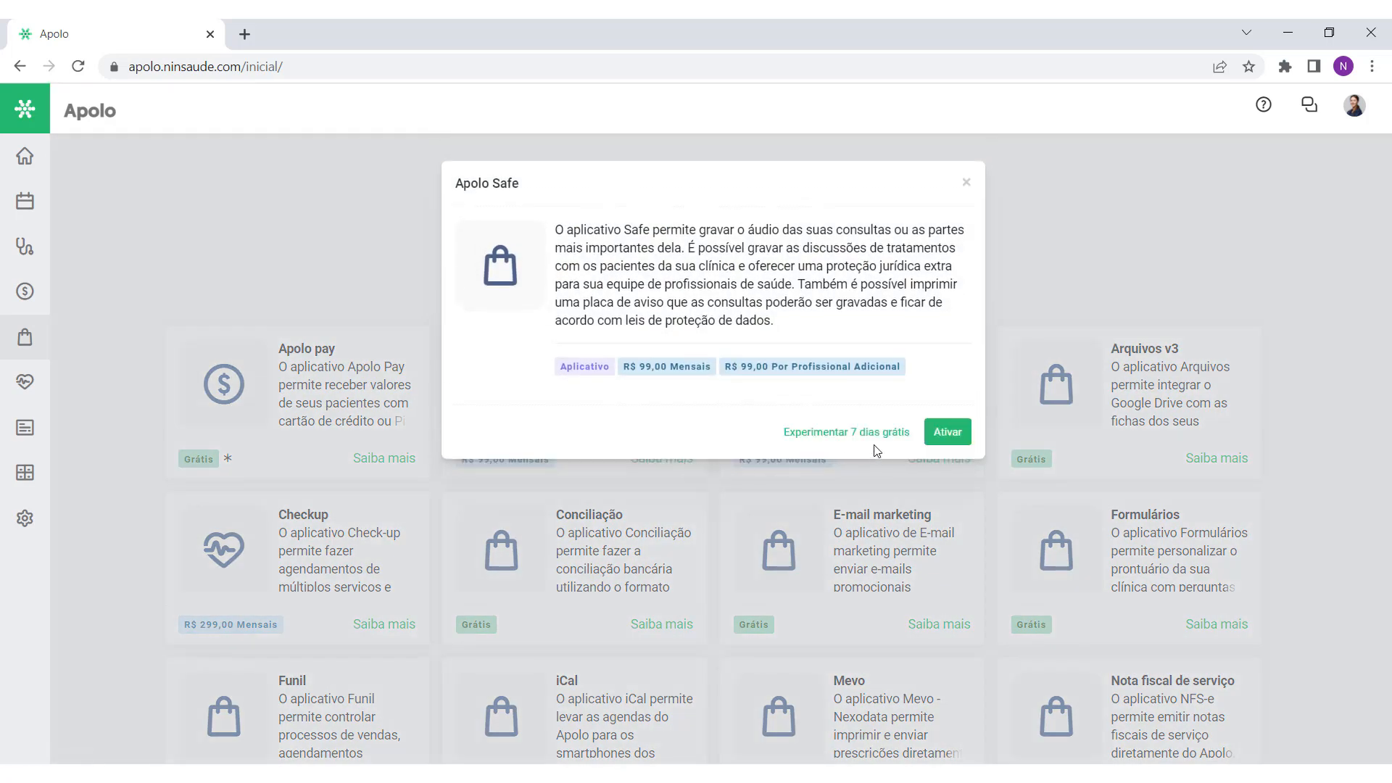
{"action": "left_click", "coordinate": [966, 183]}
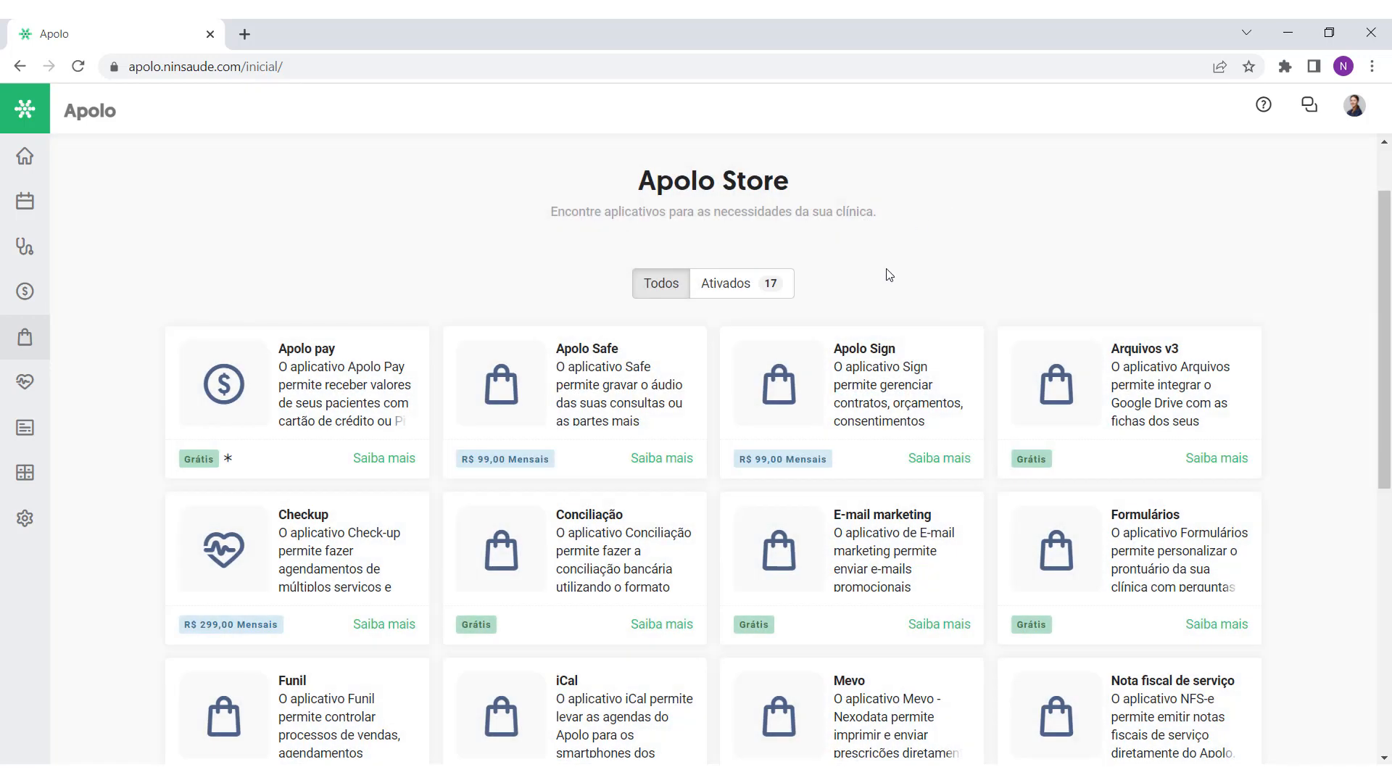
{"action": "scroll", "coordinate": [889, 274], "scroll_direction": "down", "scroll_amount": 6}
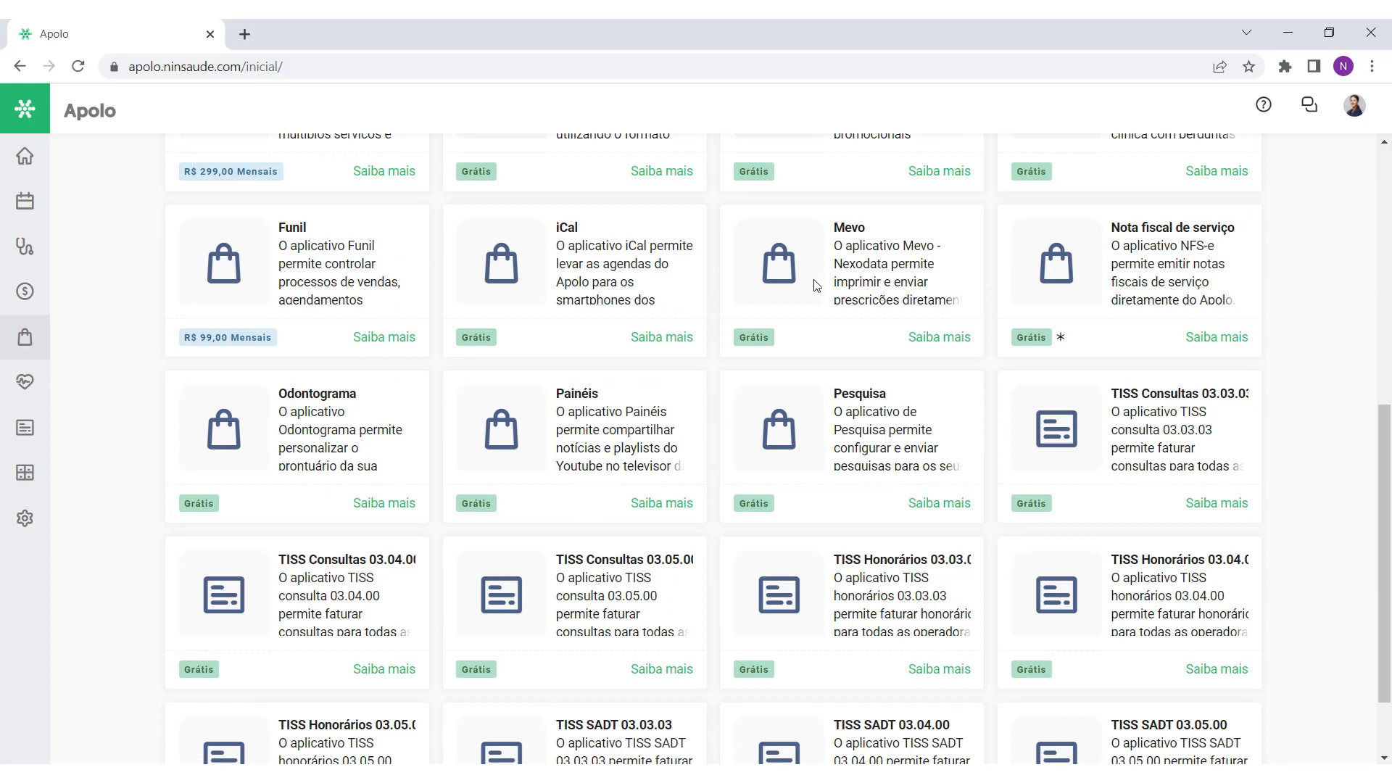
{"action": "scroll", "coordinate": [817, 285], "scroll_direction": "down", "scroll_amount": 2}
{"action": "scroll", "coordinate": [708, 400], "scroll_direction": "up", "scroll_amount": 3}
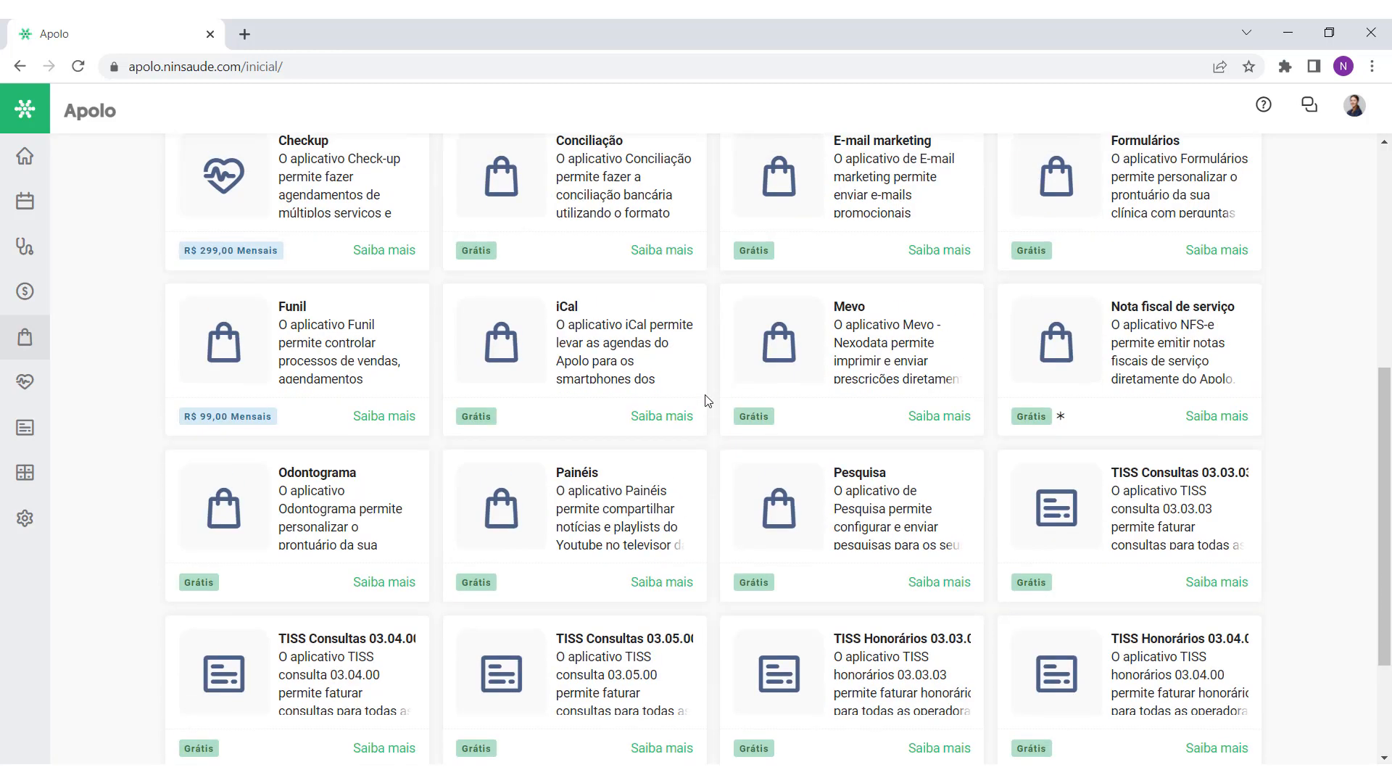
{"action": "scroll", "coordinate": [707, 400], "scroll_direction": "up", "scroll_amount": 4}
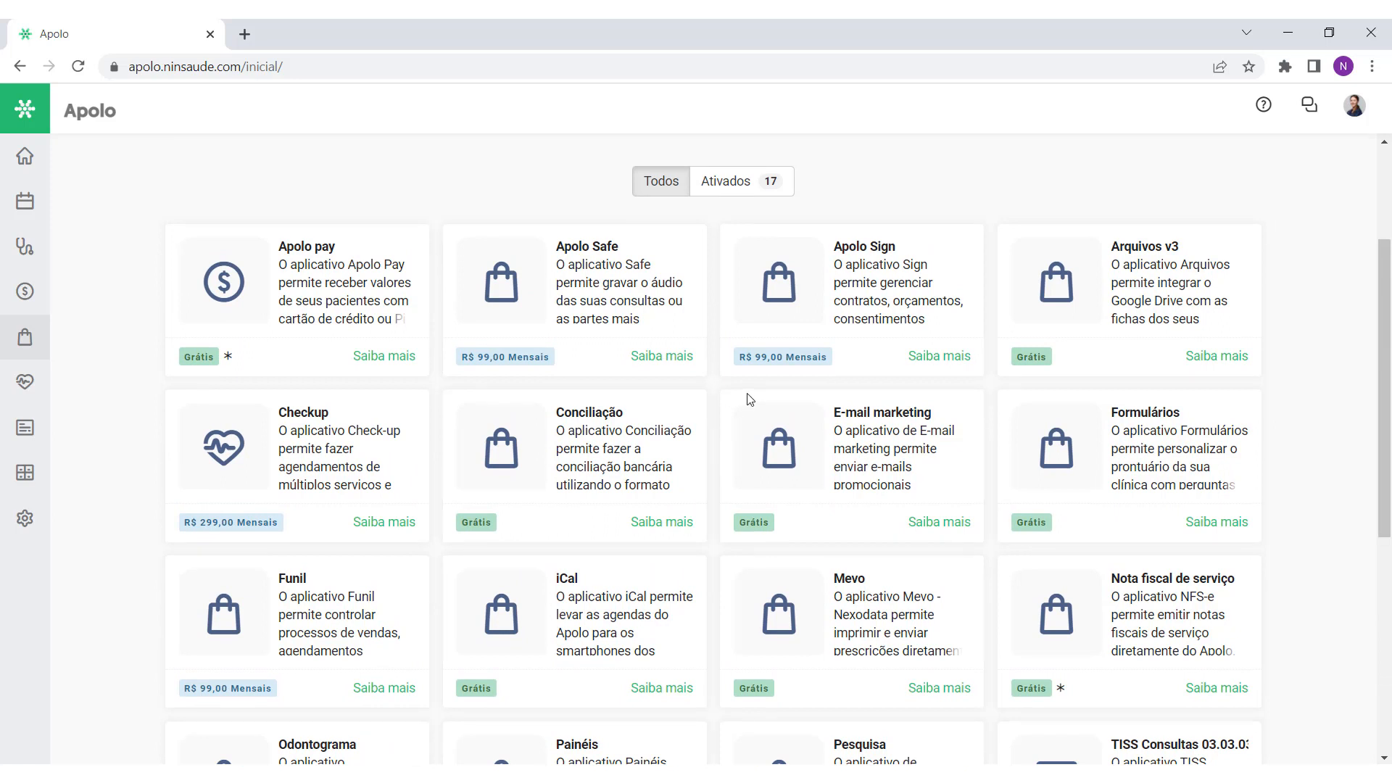
{"action": "scroll", "coordinate": [751, 398], "scroll_direction": "up", "scroll_amount": 3}
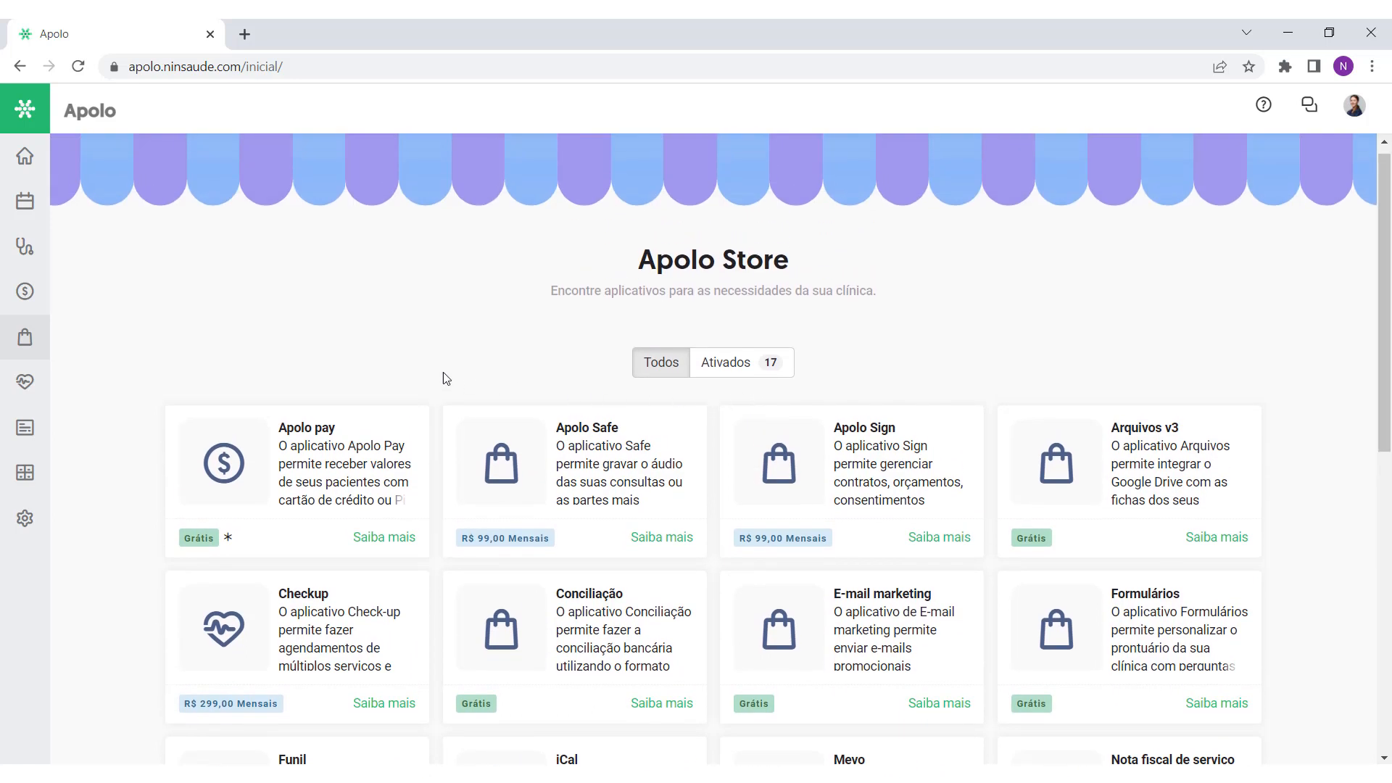
{"action": "left_click", "coordinate": [45, 155]}
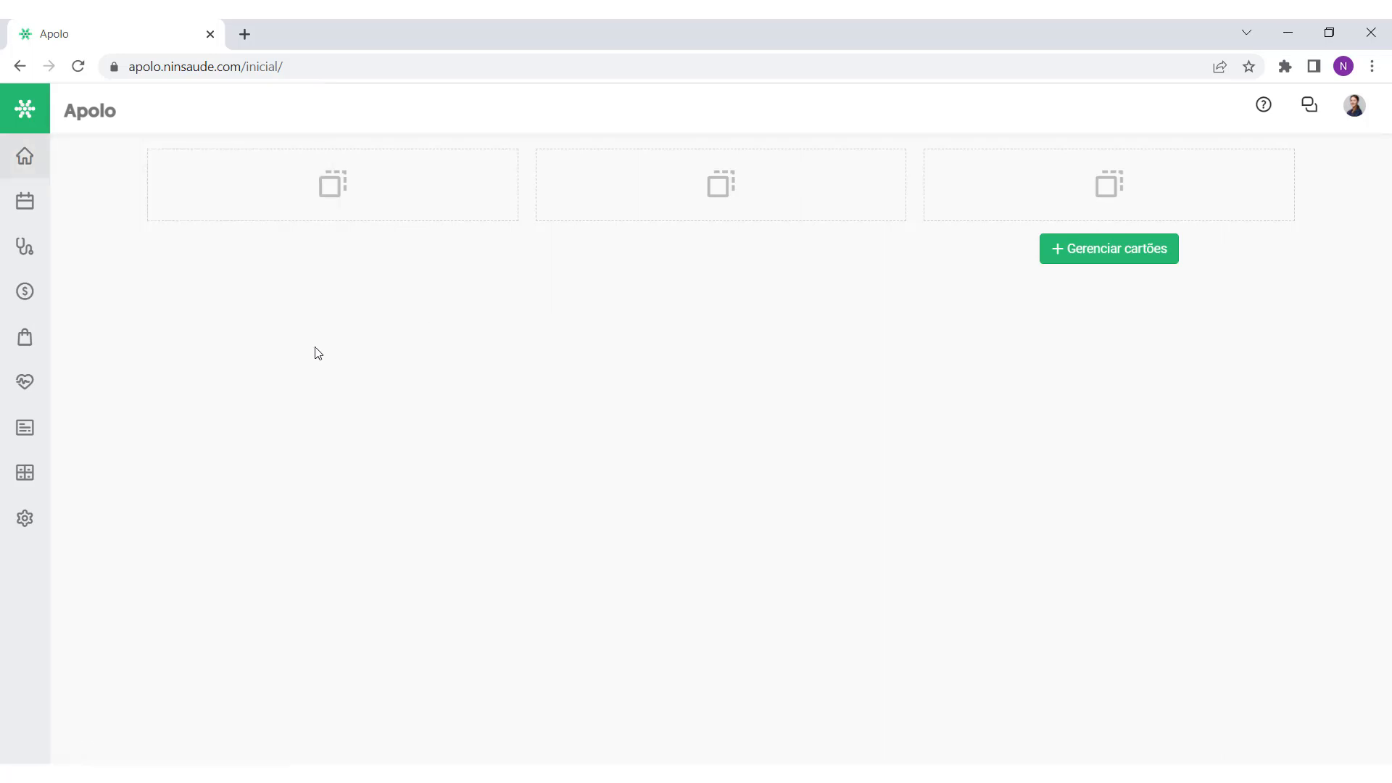
Step: Open the Painéis list of waiting-room call panels from the Aplicativos flyout
{"action": "mouse_move", "coordinate": [24, 346]}
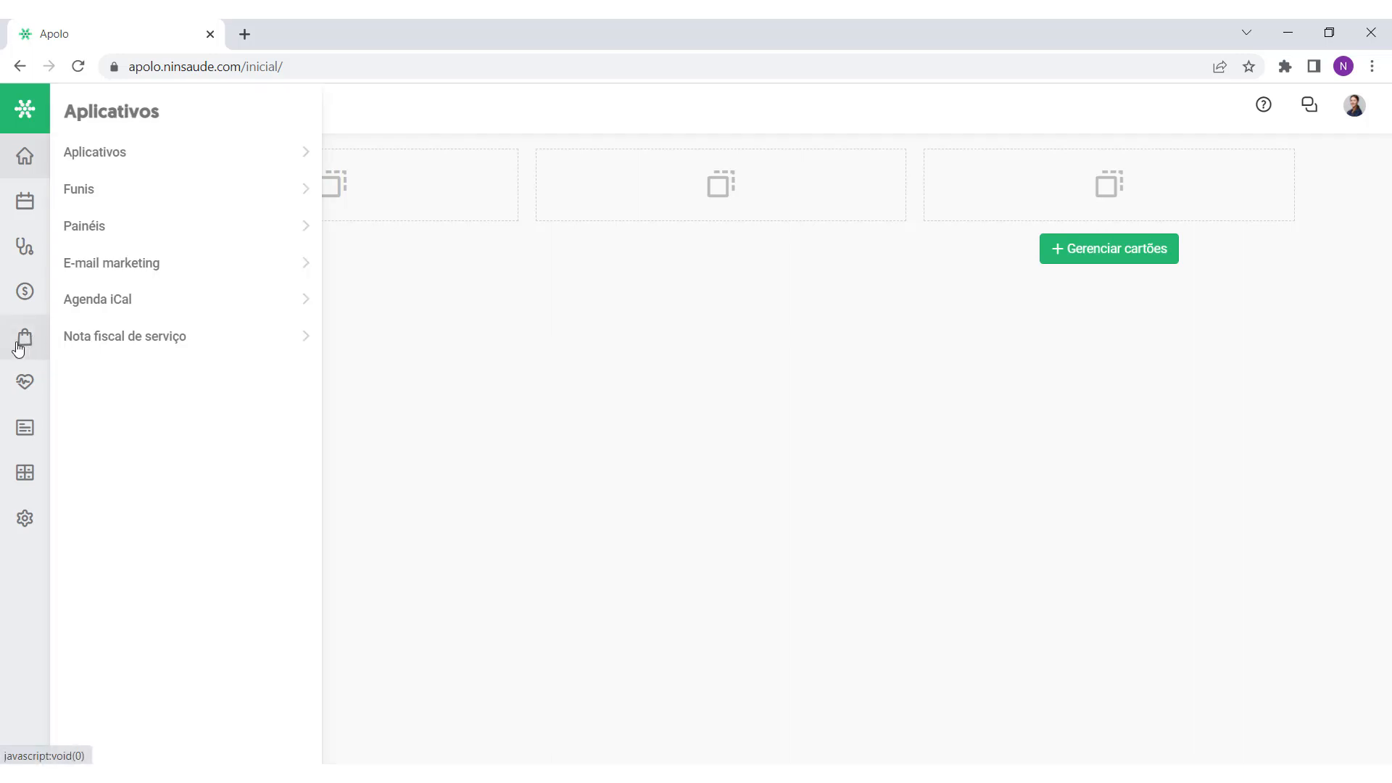
{"action": "left_click", "coordinate": [93, 226]}
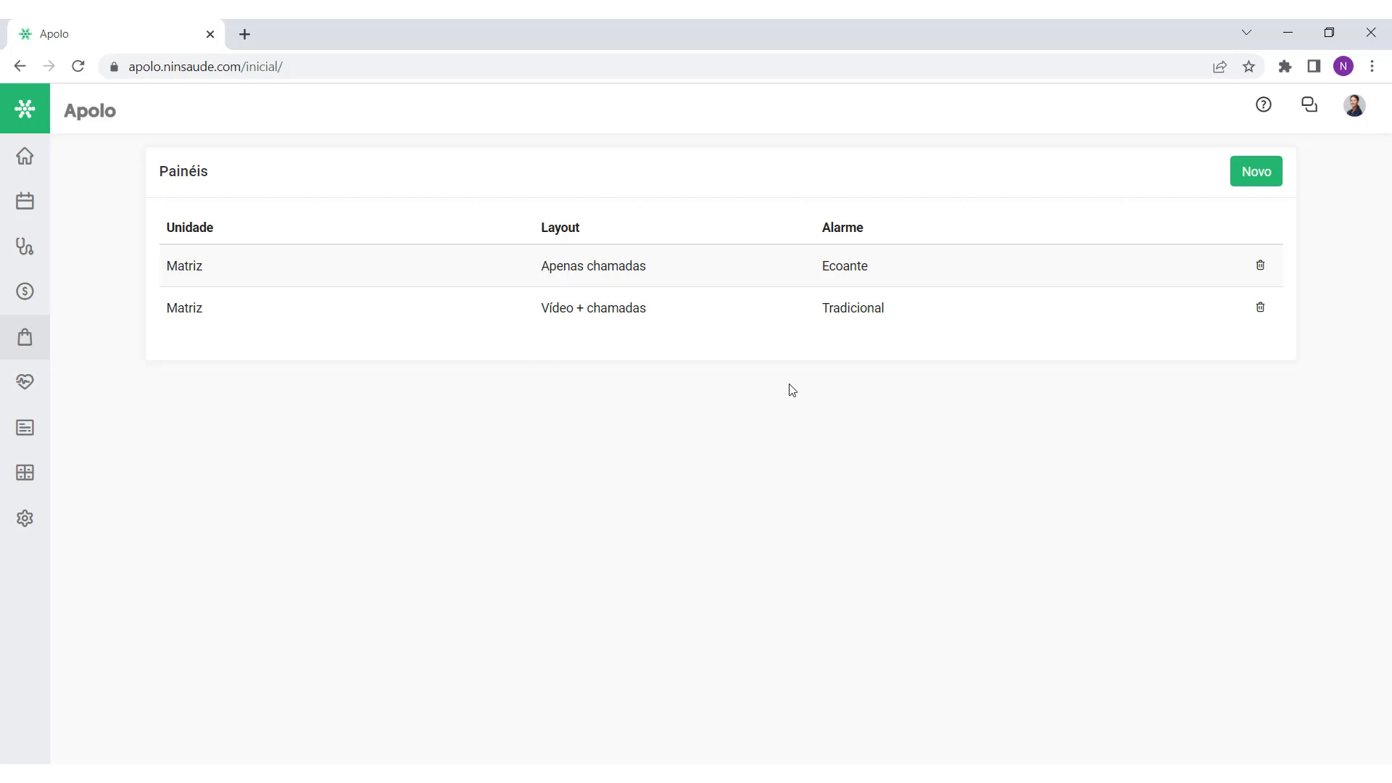
Step: Start a new call panel and compare the Apenas chamadas, Notícias + chamadas and Vídeo + chamadas versions
{"action": "left_click", "coordinate": [1267, 189]}
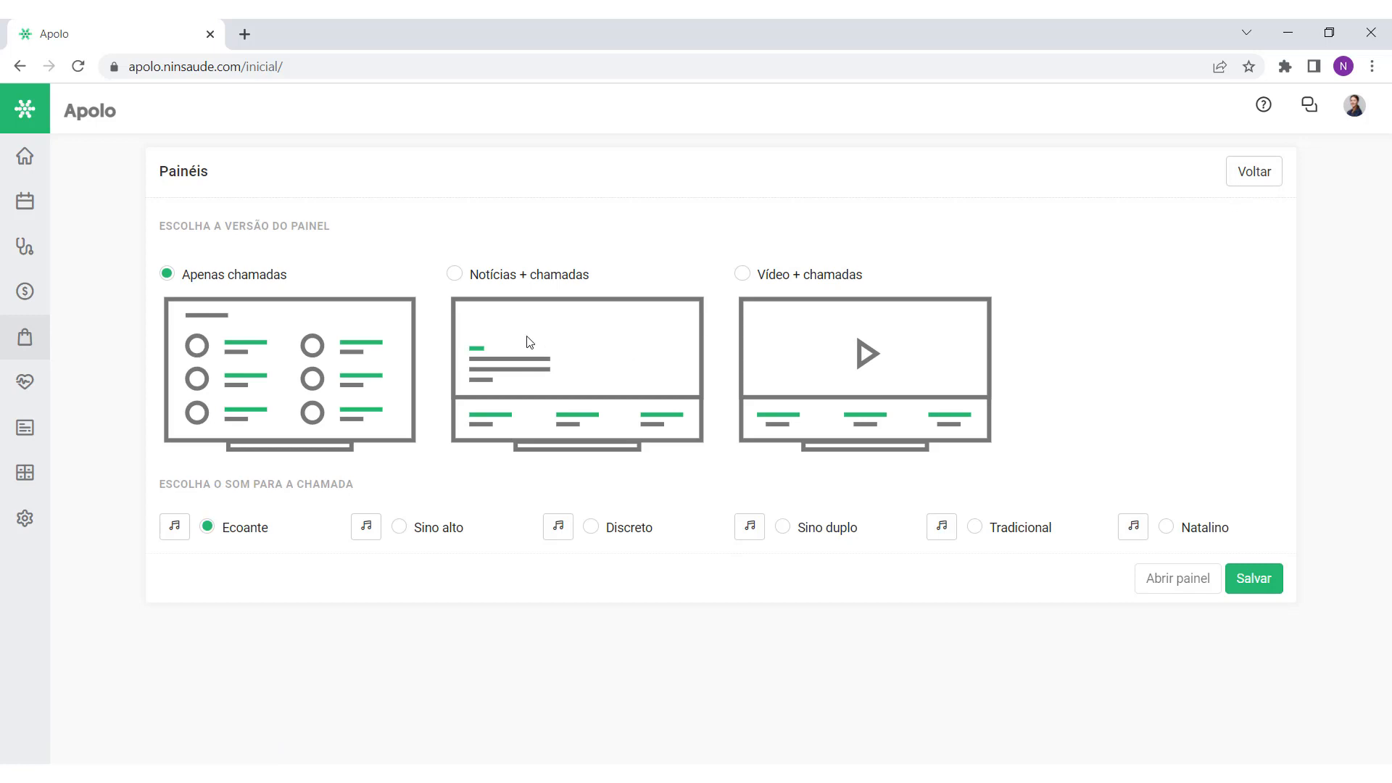
{"action": "left_click_drag", "start_coordinate": [290, 281], "coordinate": [201, 285]}
{"action": "left_click", "coordinate": [342, 280]}
{"action": "left_click_drag", "start_coordinate": [473, 282], "coordinate": [611, 286]}
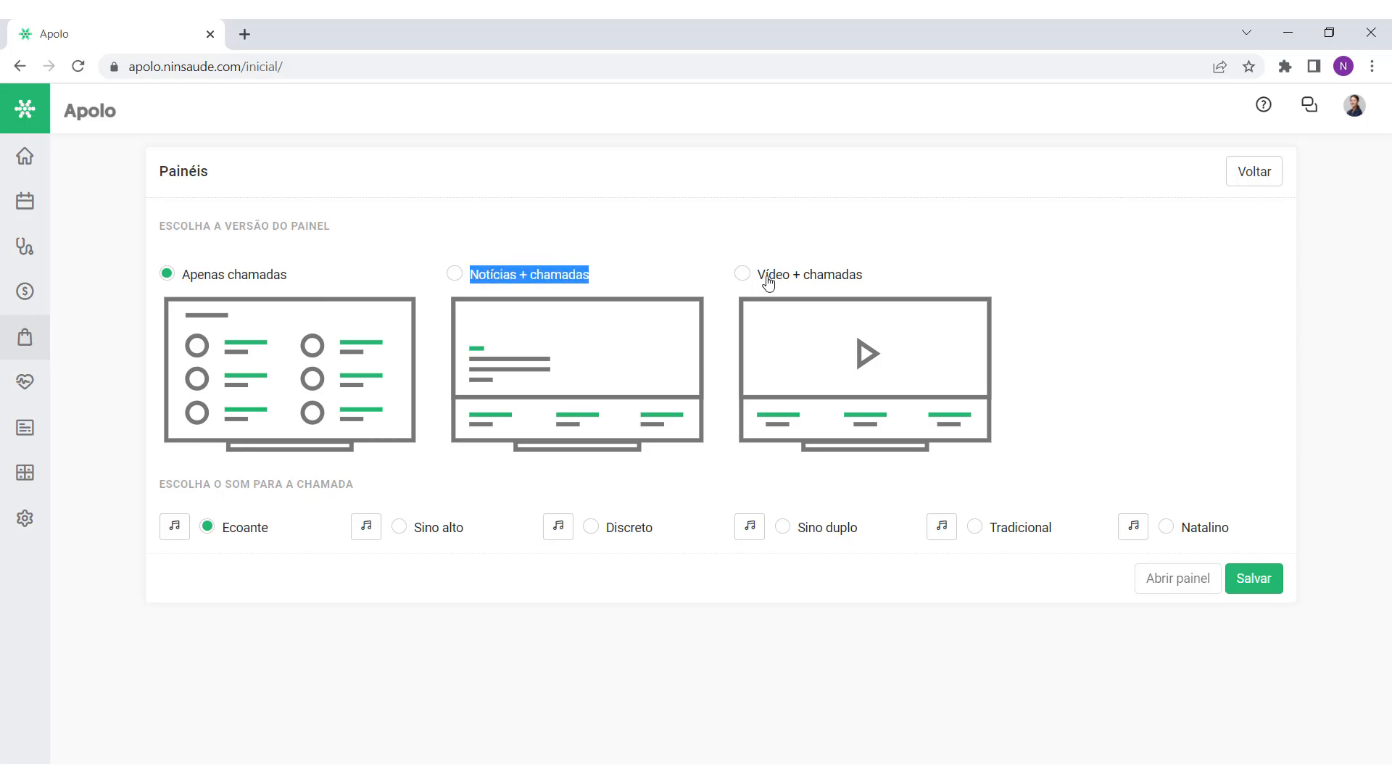
{"action": "left_click_drag", "start_coordinate": [767, 278], "coordinate": [879, 281]}
{"action": "left_click", "coordinate": [881, 280]}
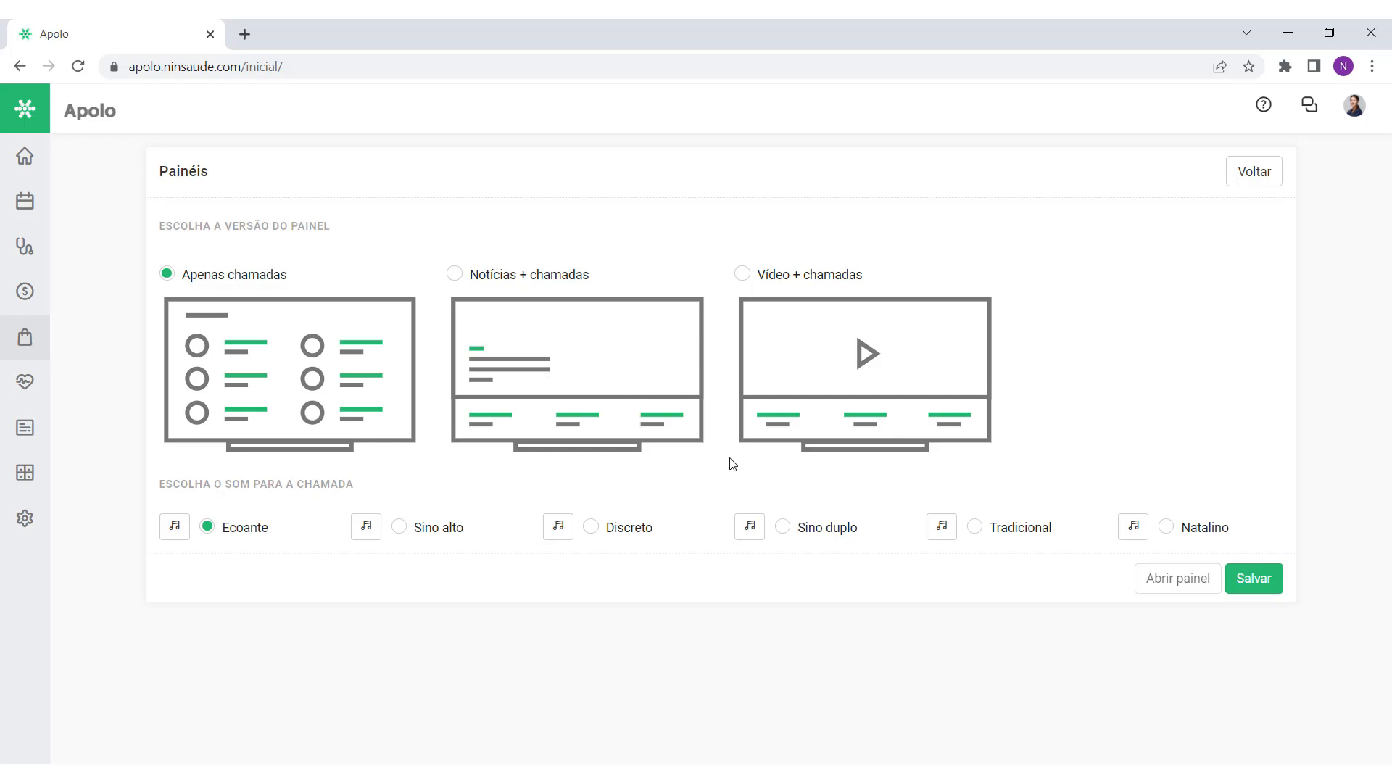
Step: Set the panel to Notícias + chamadas with the Ciência e saúde news feed
{"action": "left_click", "coordinate": [455, 275]}
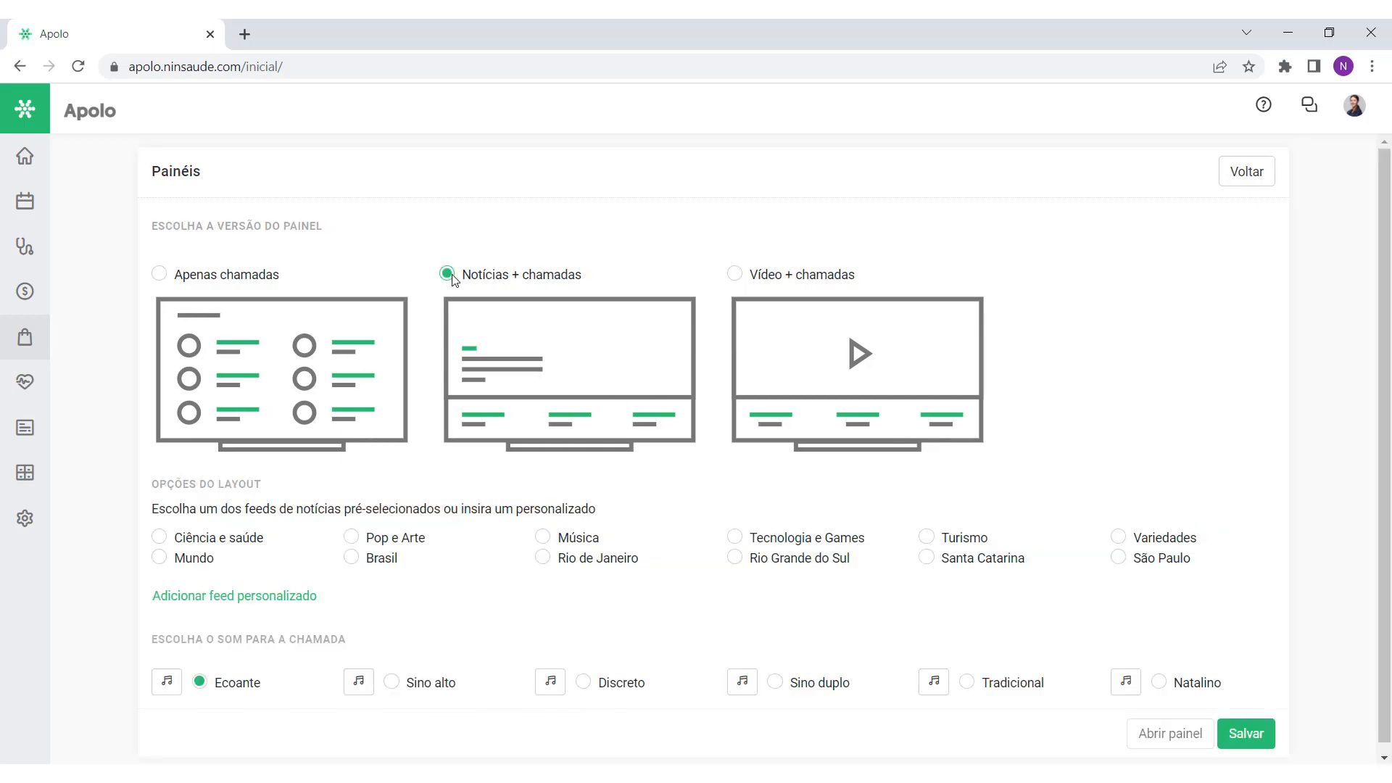
{"action": "left_click_drag", "start_coordinate": [460, 281], "coordinate": [602, 276]}
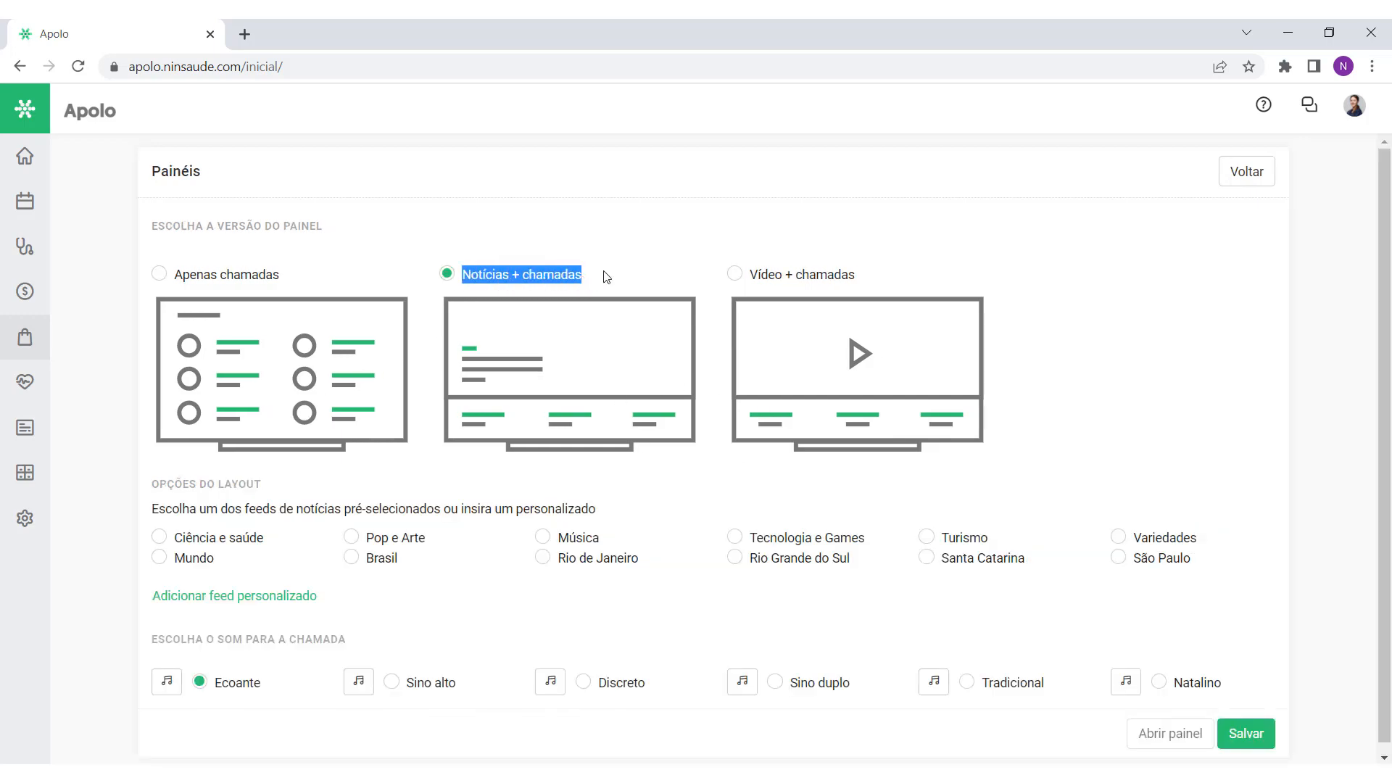
{"action": "left_click", "coordinate": [604, 276]}
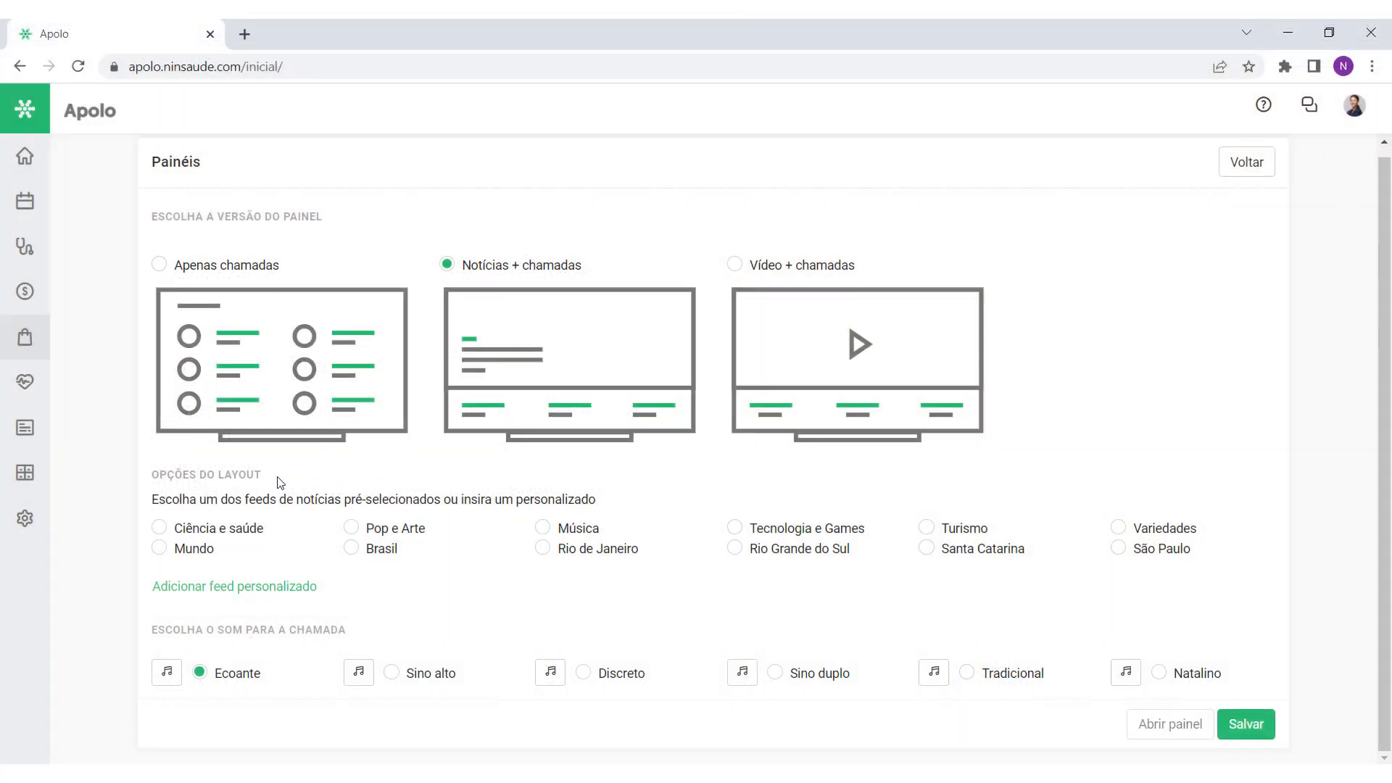
{"action": "left_click_drag", "start_coordinate": [151, 505], "coordinate": [632, 500]}
{"action": "left_click", "coordinate": [638, 500]}
{"action": "left_click", "coordinate": [159, 531]}
Step: Add a custom news feed and review its RSS URL
{"action": "left_click", "coordinate": [230, 589]}
{"action": "scroll", "coordinate": [229, 590], "scroll_direction": "down", "scroll_amount": 1}
{"action": "left_click", "coordinate": [248, 551]}
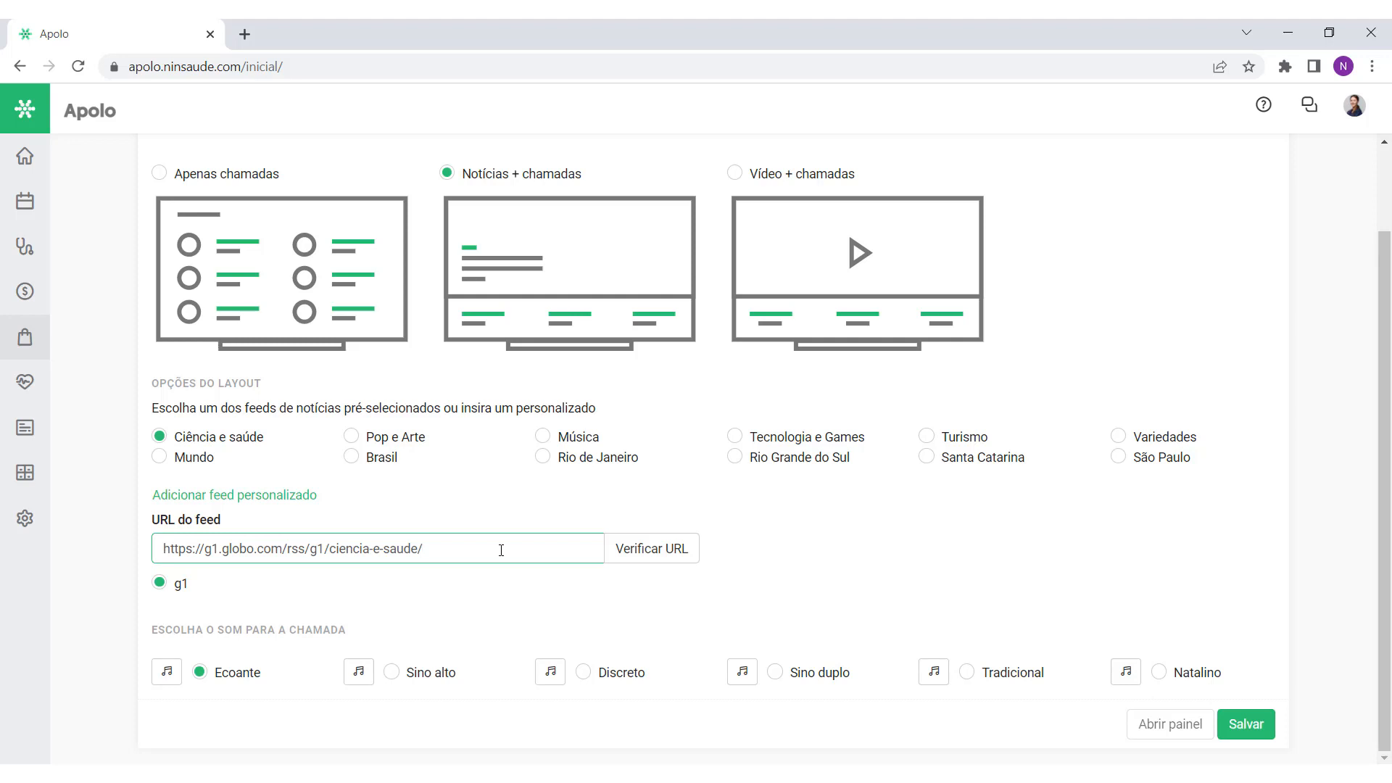
{"action": "left_click_drag", "start_coordinate": [488, 551], "coordinate": [150, 576]}
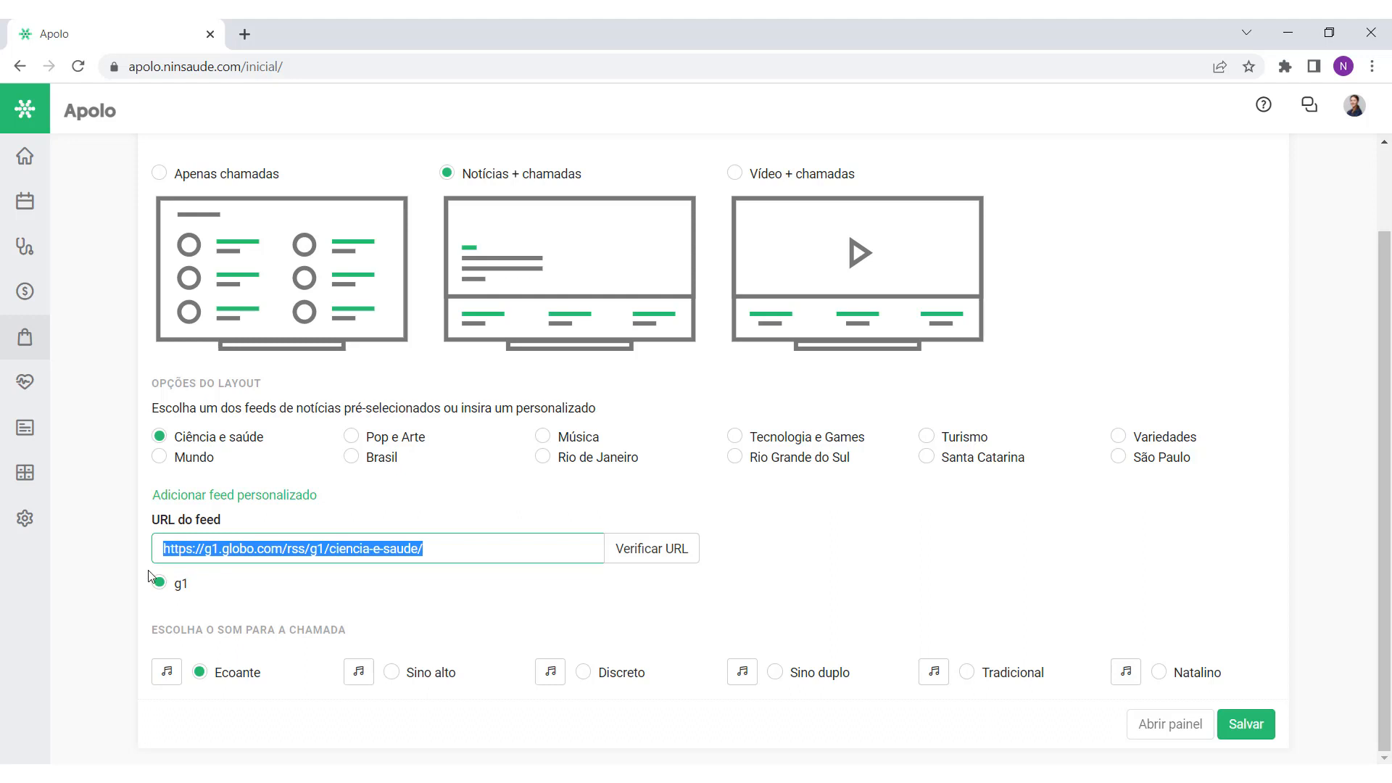
{"action": "left_click", "coordinate": [457, 549]}
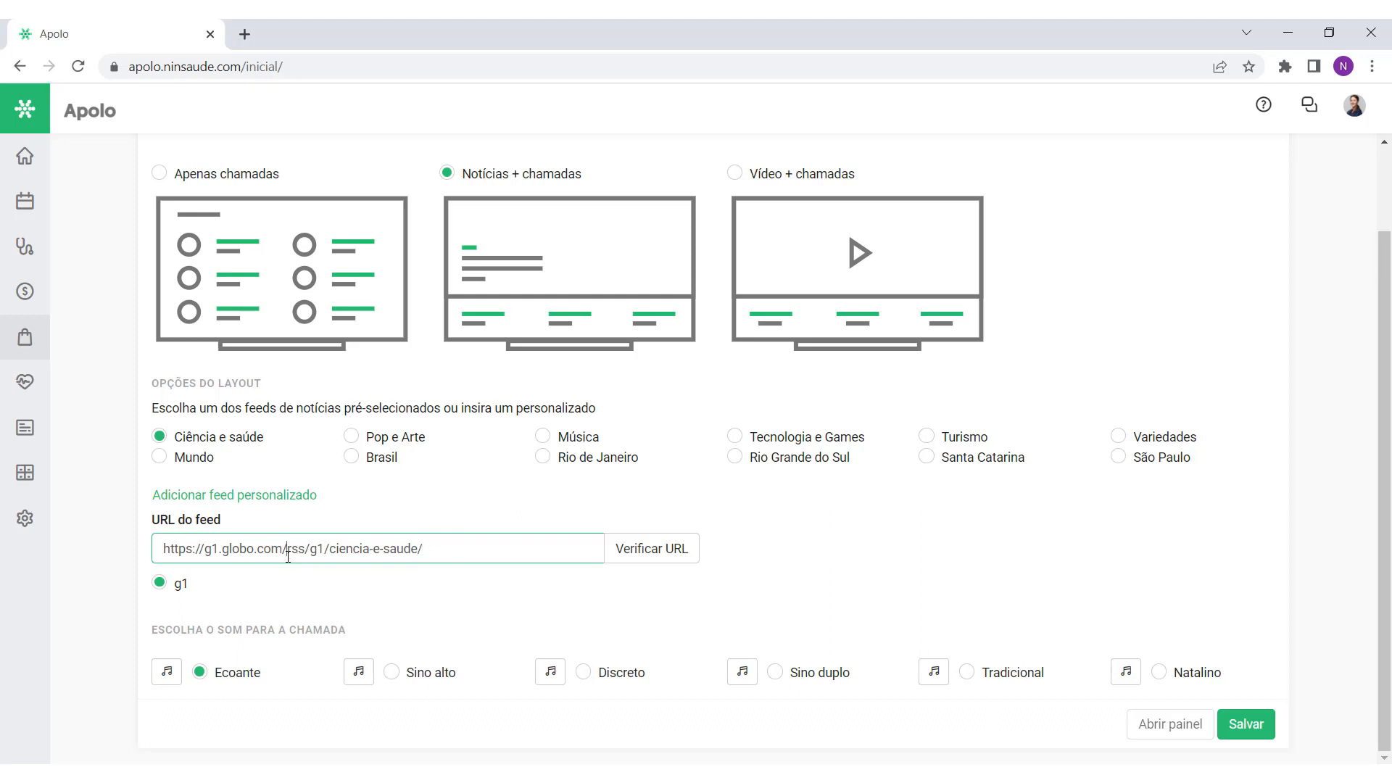
{"action": "left_click_drag", "start_coordinate": [288, 555], "coordinate": [447, 551]}
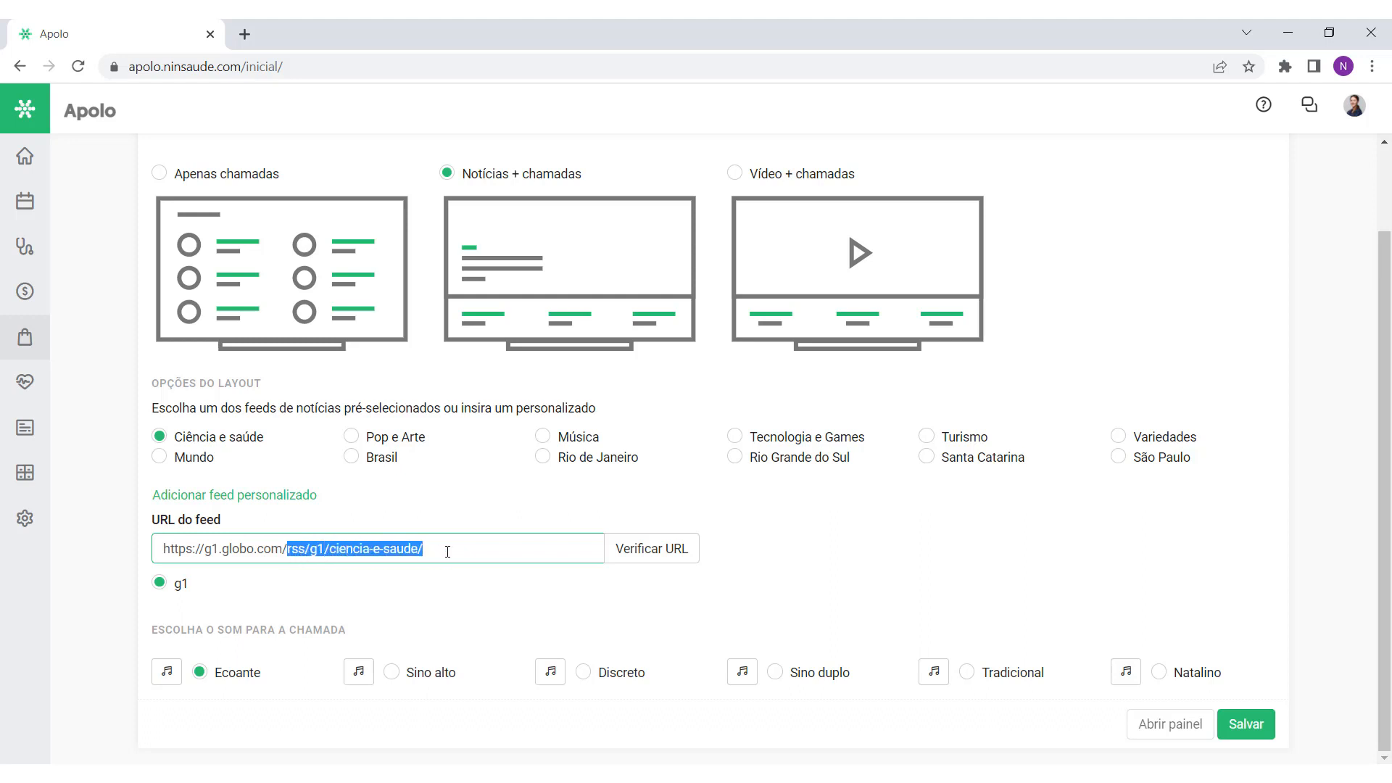
{"action": "left_click", "coordinate": [448, 551]}
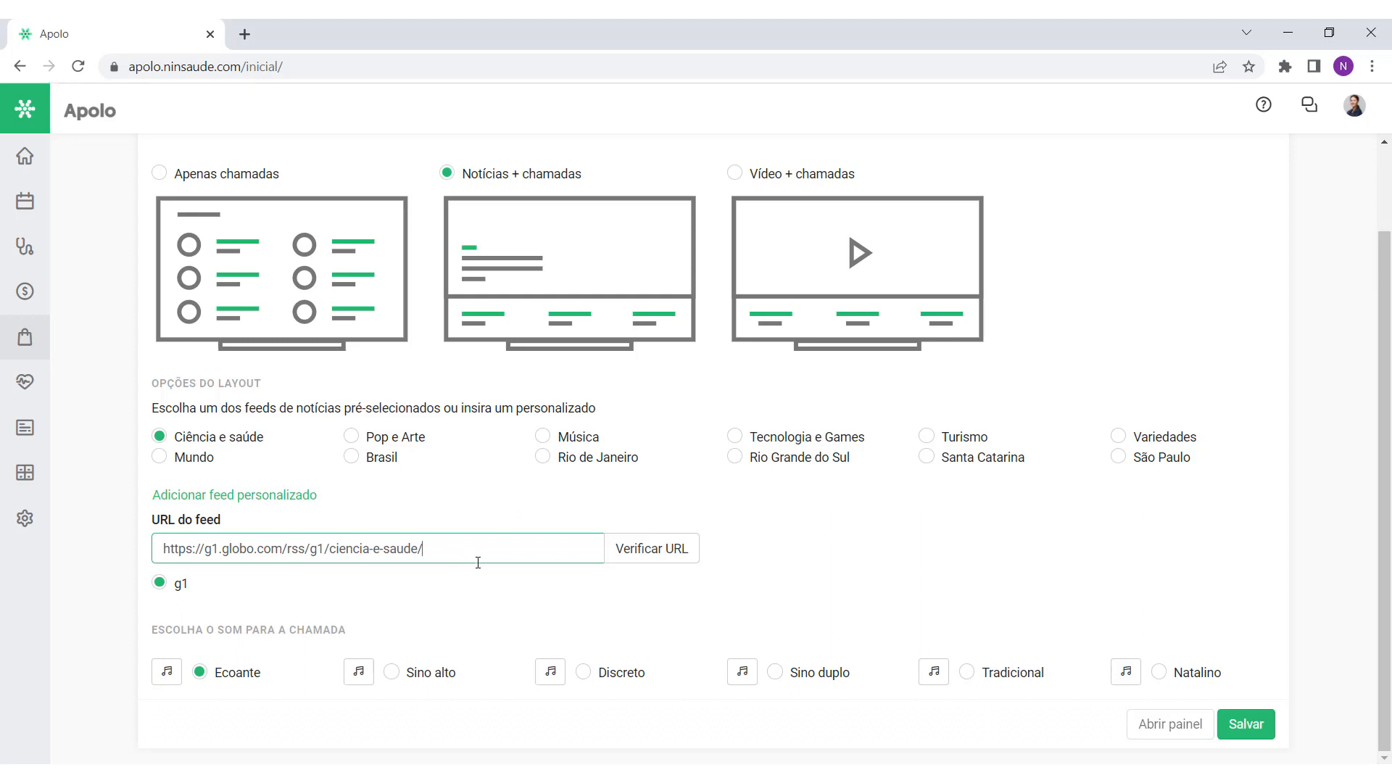
Step: Switch the panel version to Vídeo + chamadas
{"action": "scroll", "coordinate": [476, 566], "scroll_direction": "up", "scroll_amount": 2}
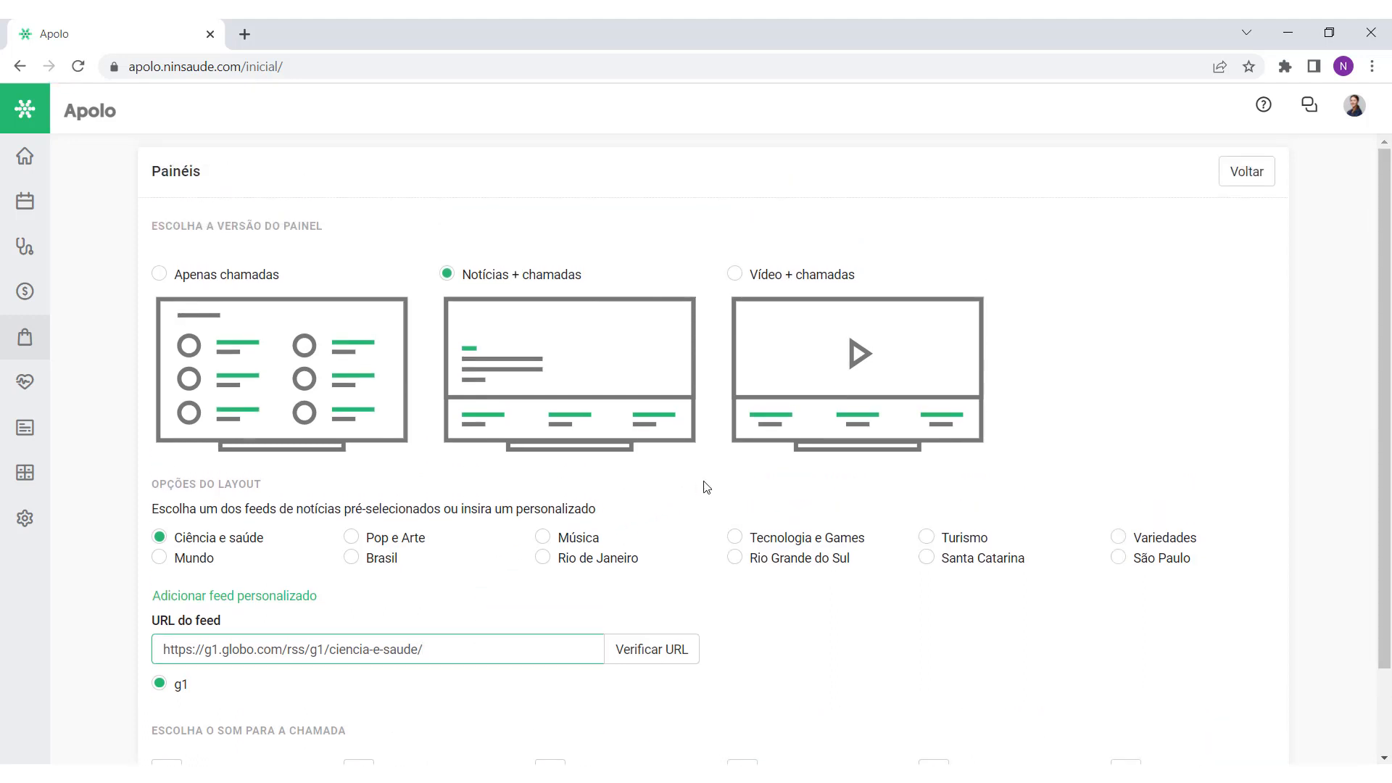
{"action": "left_click", "coordinate": [737, 276]}
{"action": "left_click_drag", "start_coordinate": [870, 279], "coordinate": [759, 283]}
{"action": "left_click", "coordinate": [721, 342]}
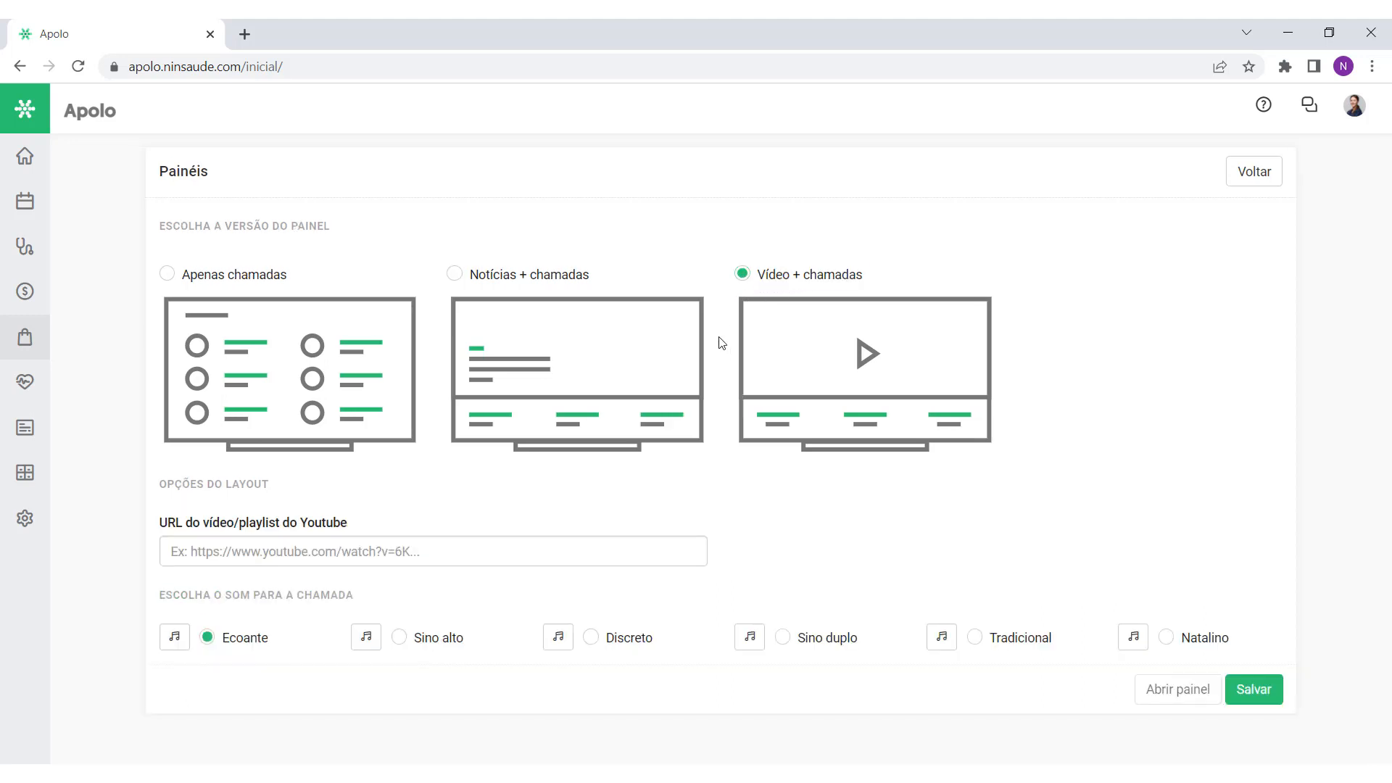
{"action": "left_click", "coordinate": [319, 555]}
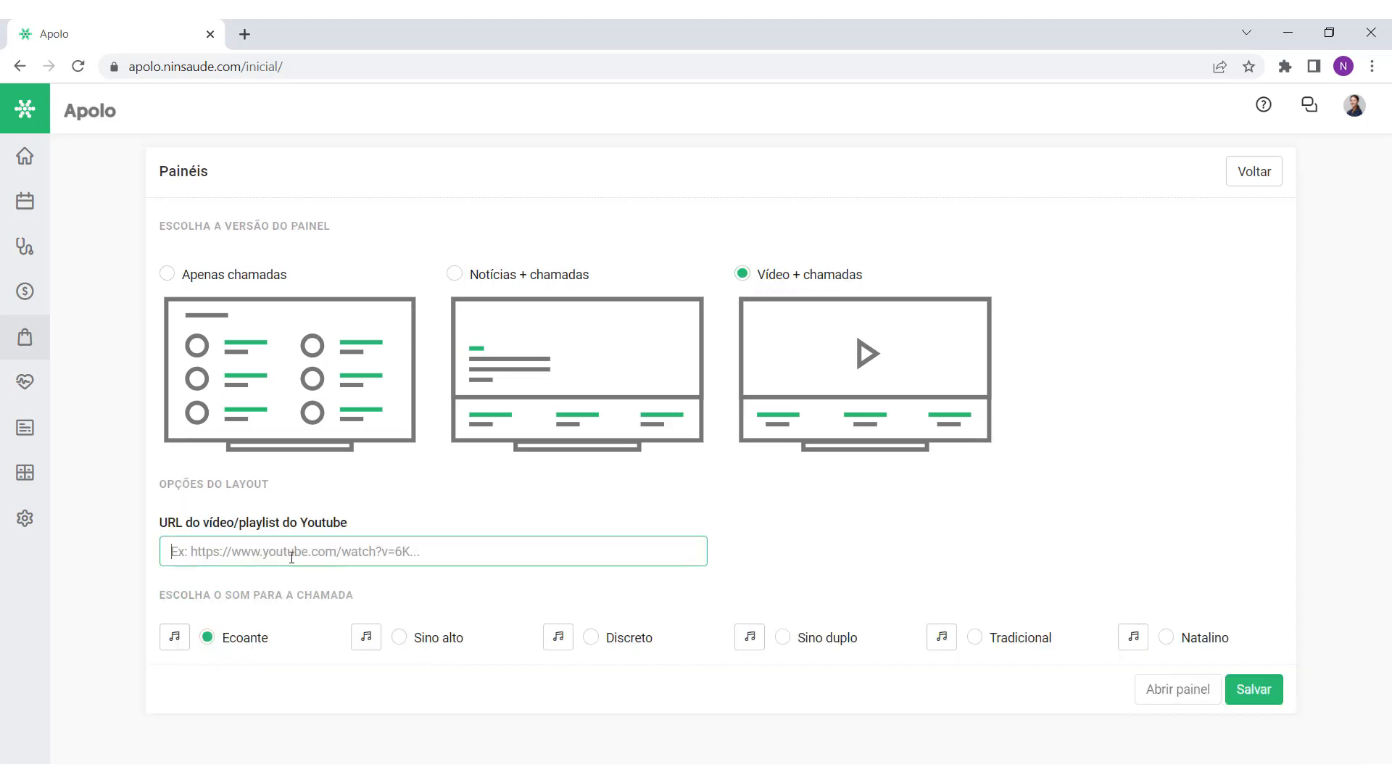
{"action": "left_click_drag", "start_coordinate": [349, 529], "coordinate": [161, 535]}
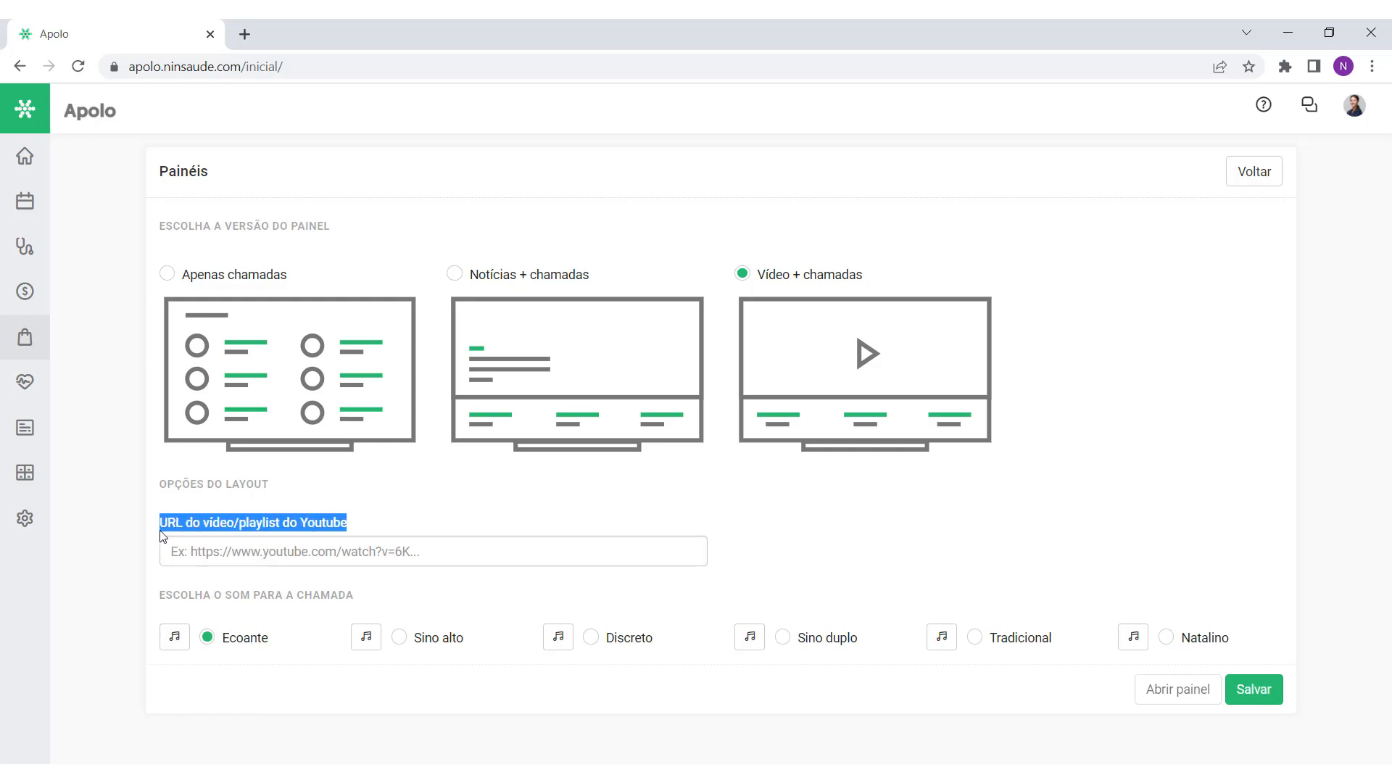
{"action": "left_click", "coordinate": [270, 553]}
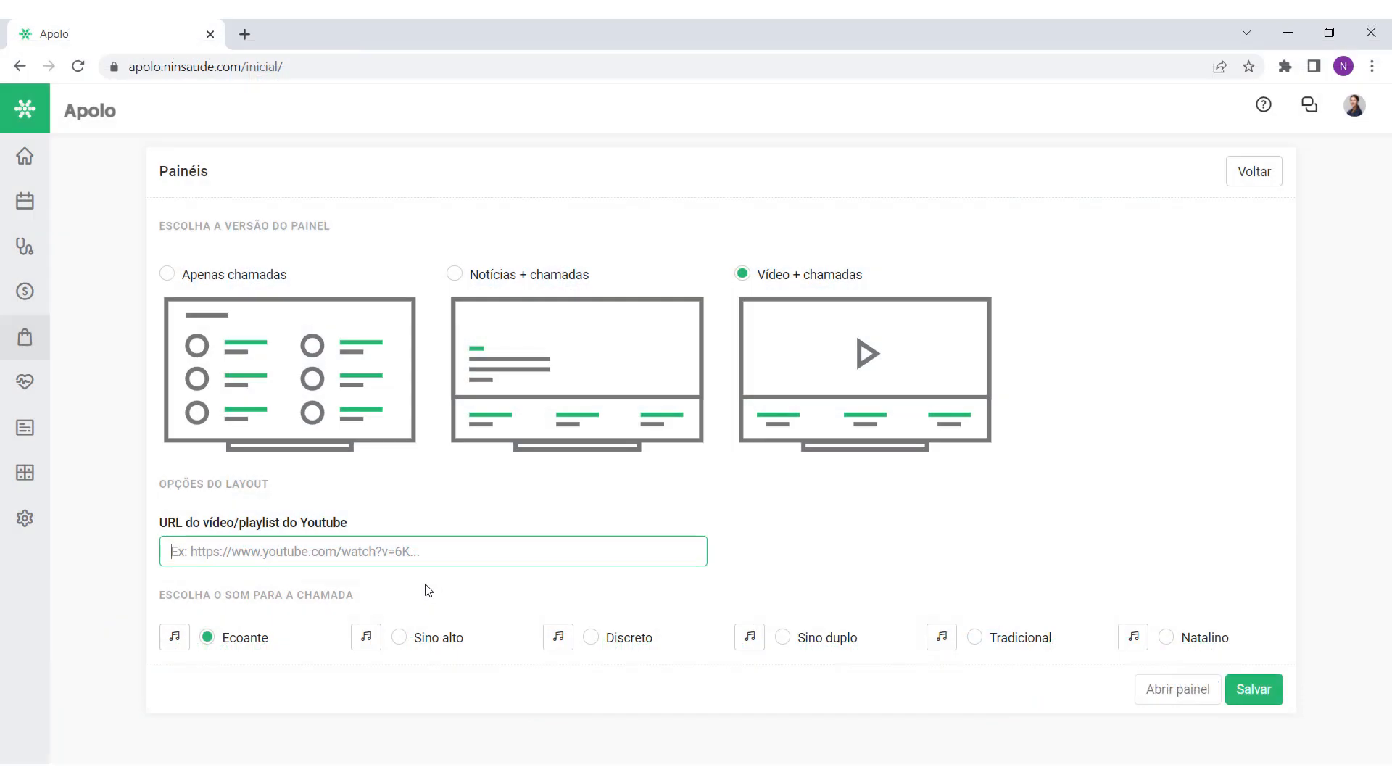
Step: Set the panel to Apenas chamadas with the previewed Discreto call sound, save it, and return to the list
{"action": "left_click", "coordinate": [192, 275]}
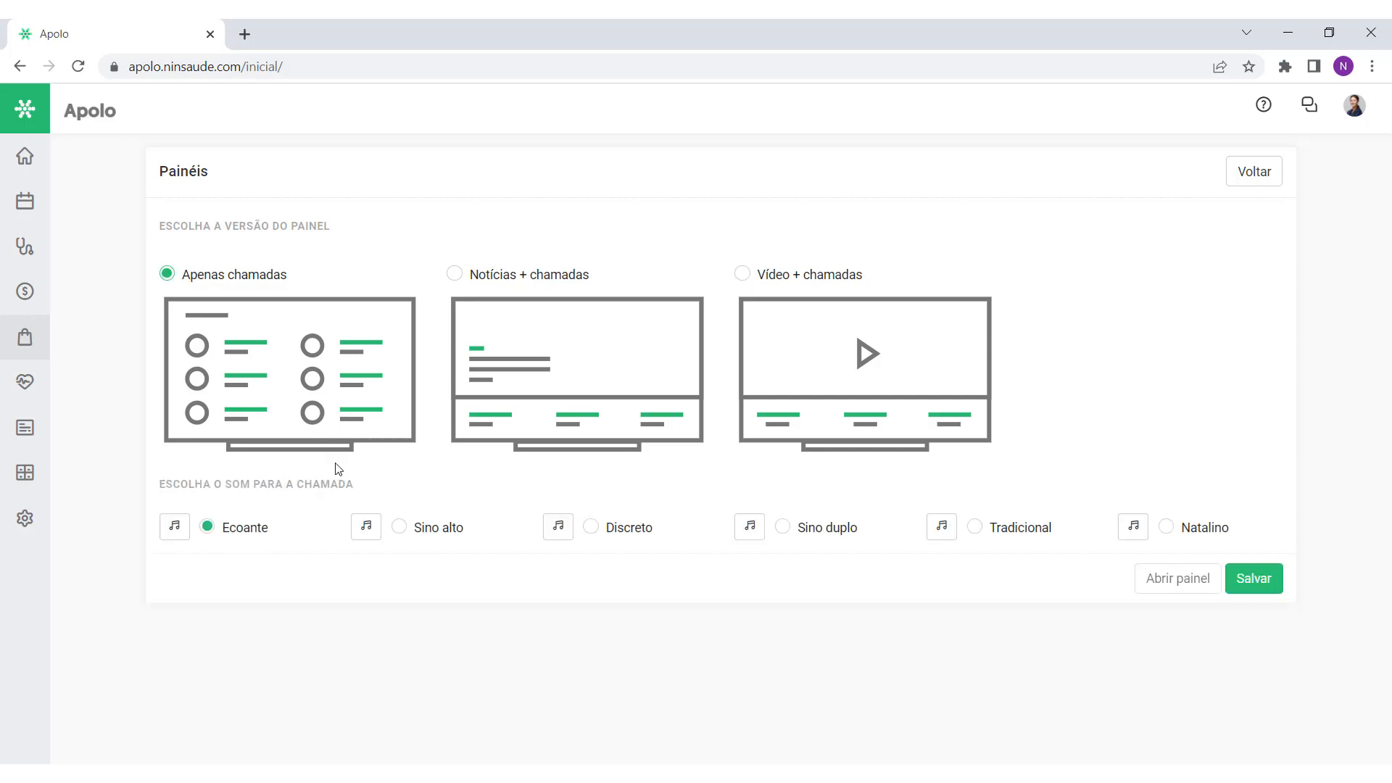
{"action": "double_click", "coordinate": [250, 532]}
{"action": "left_click", "coordinate": [327, 580]}
{"action": "left_click_drag", "start_coordinate": [464, 530], "coordinate": [413, 534]}
{"action": "left_click", "coordinate": [406, 536]}
{"action": "left_click", "coordinate": [591, 527]}
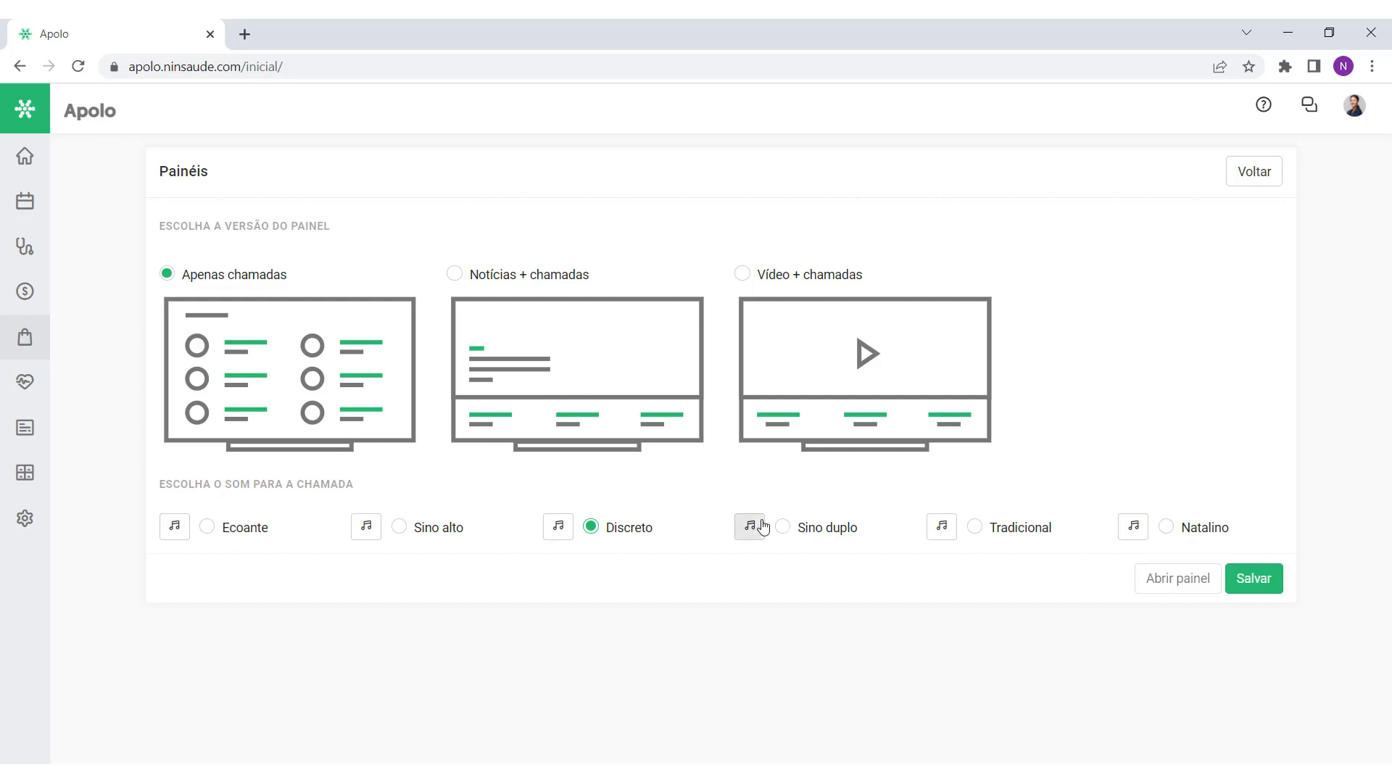
{"action": "left_click", "coordinate": [553, 535]}
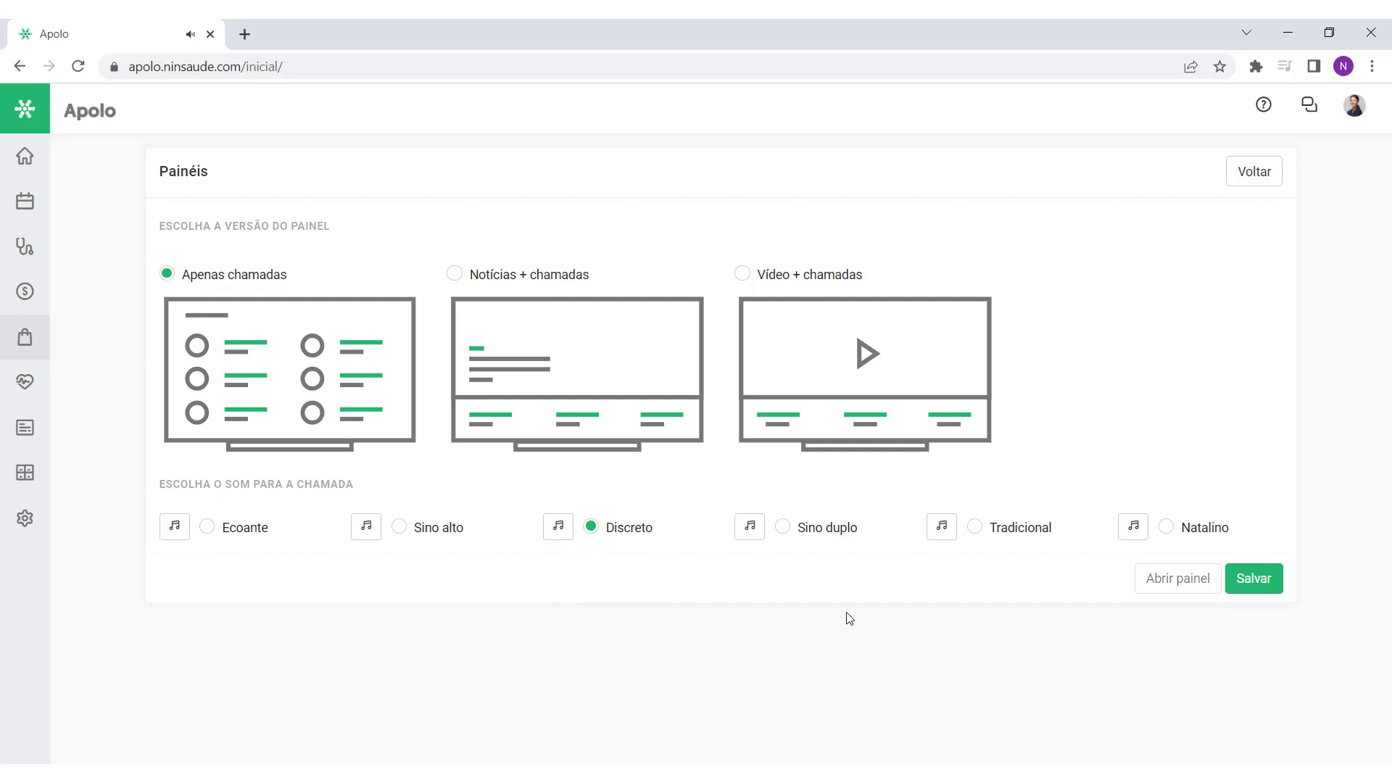
{"action": "left_click", "coordinate": [1244, 580]}
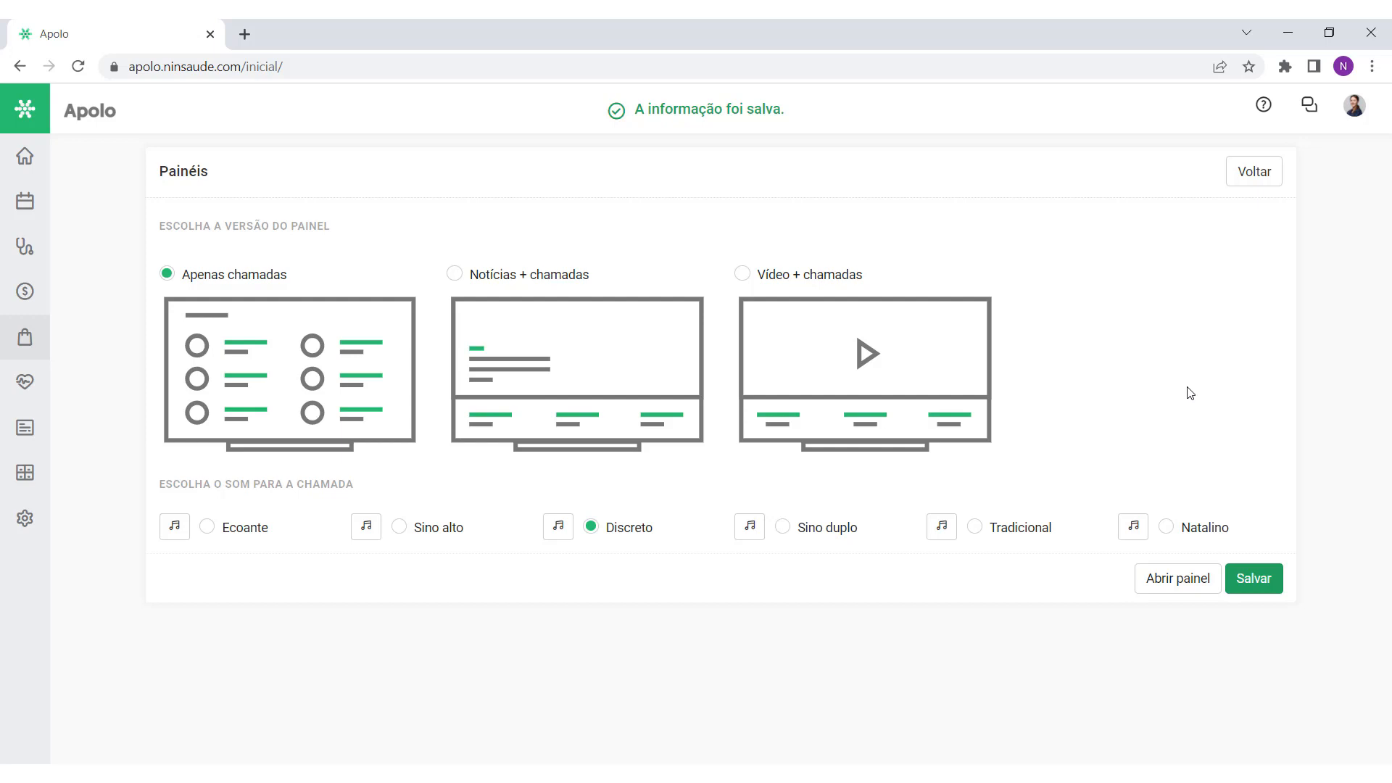
{"action": "left_click", "coordinate": [1274, 179]}
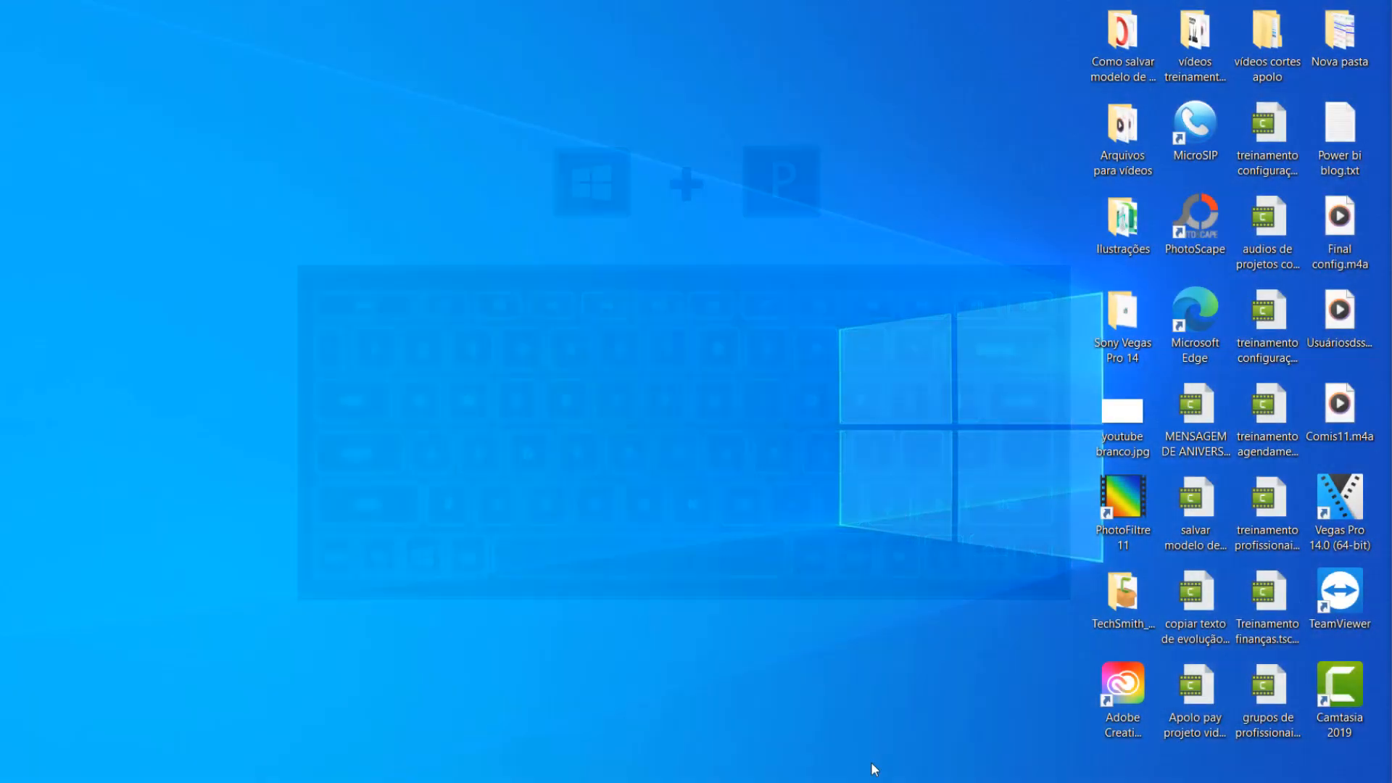
Step: Choose Estender in the Win+P Projetar options to extend the desktop onto a second screen
{"action": "key", "text": "super+p"}
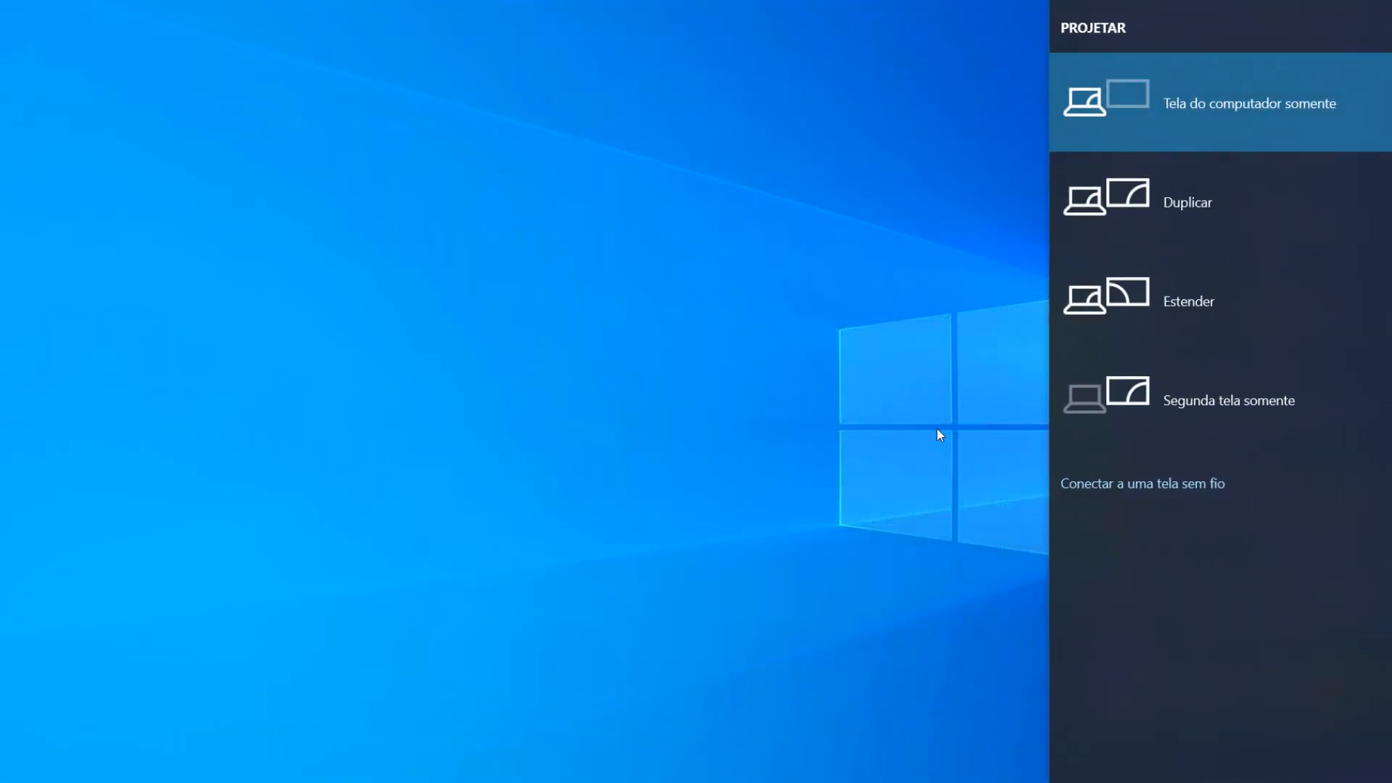
{"action": "left_click", "coordinate": [1157, 325]}
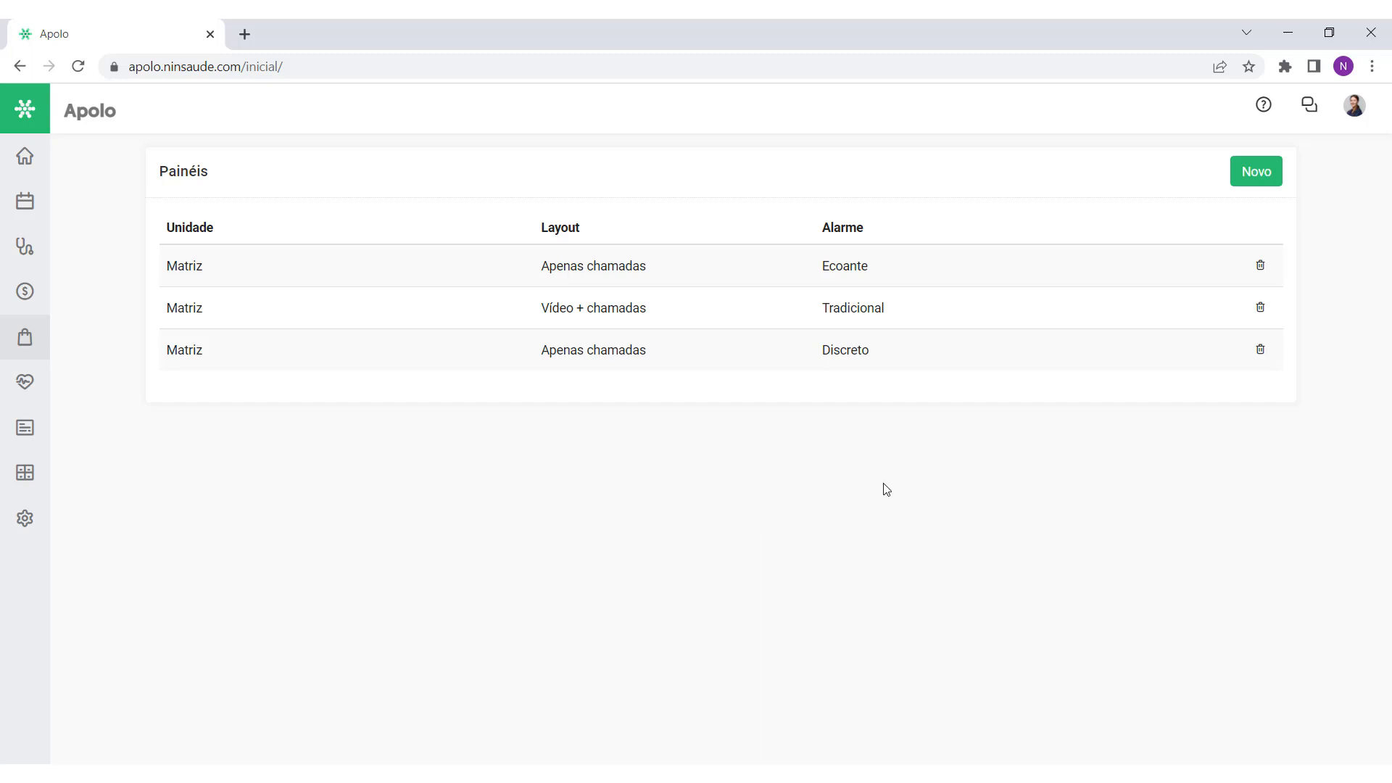
Step: Open the first calls-only Ecoante panel in its own window, maximize it, then minimize it
{"action": "mouse_move", "coordinate": [1181, 276]}
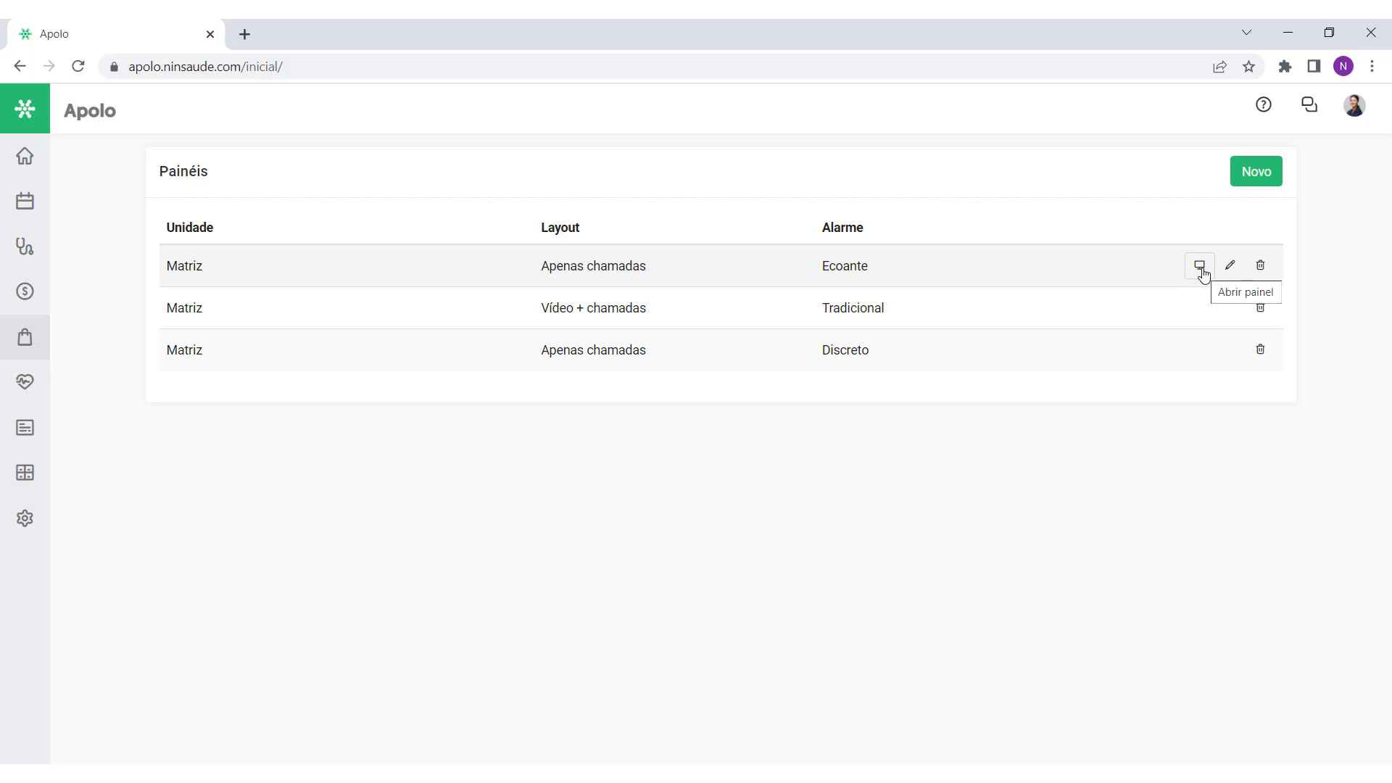
{"action": "left_click", "coordinate": [1200, 268]}
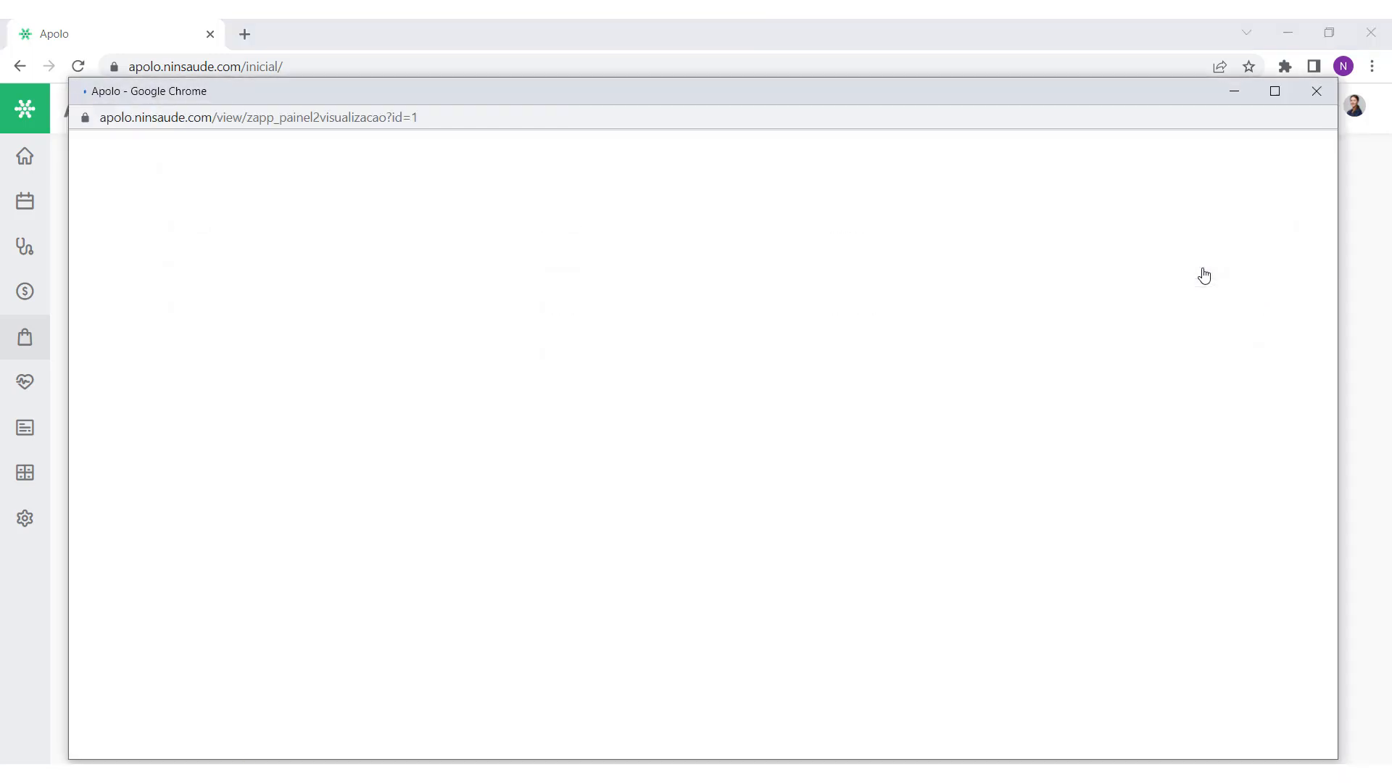
{"action": "left_click", "coordinate": [1273, 92]}
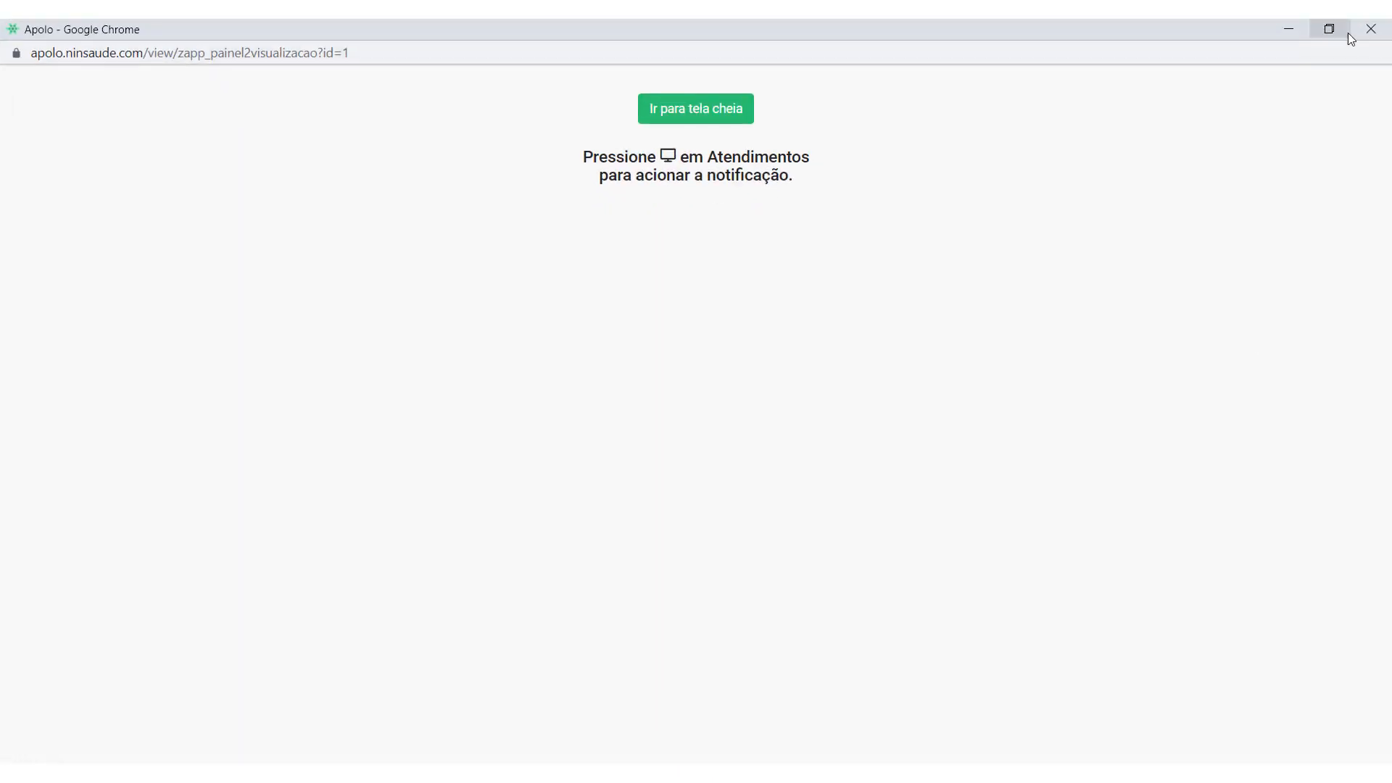
{"action": "left_click", "coordinate": [1294, 33]}
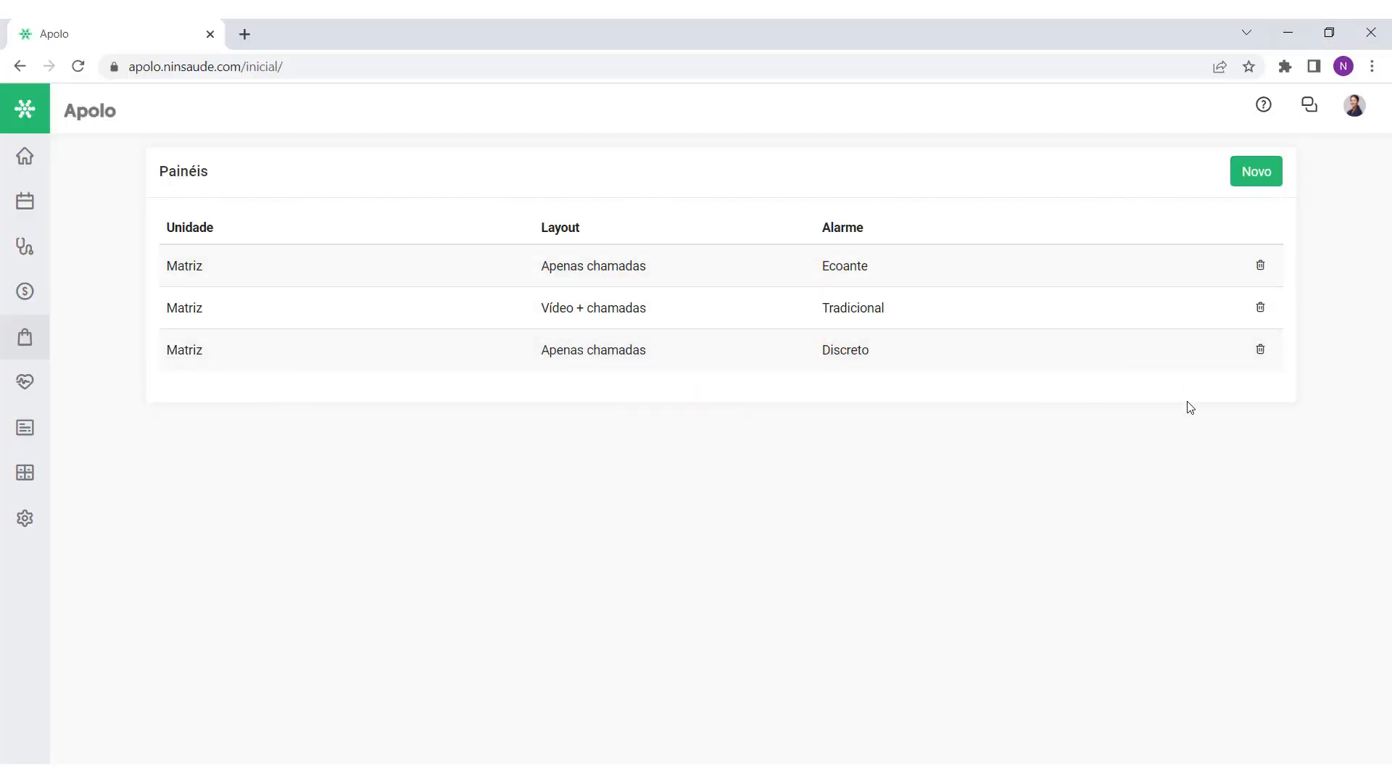
Step: Preview the second row's video panel in a new window, then close it
{"action": "mouse_move", "coordinate": [1199, 271]}
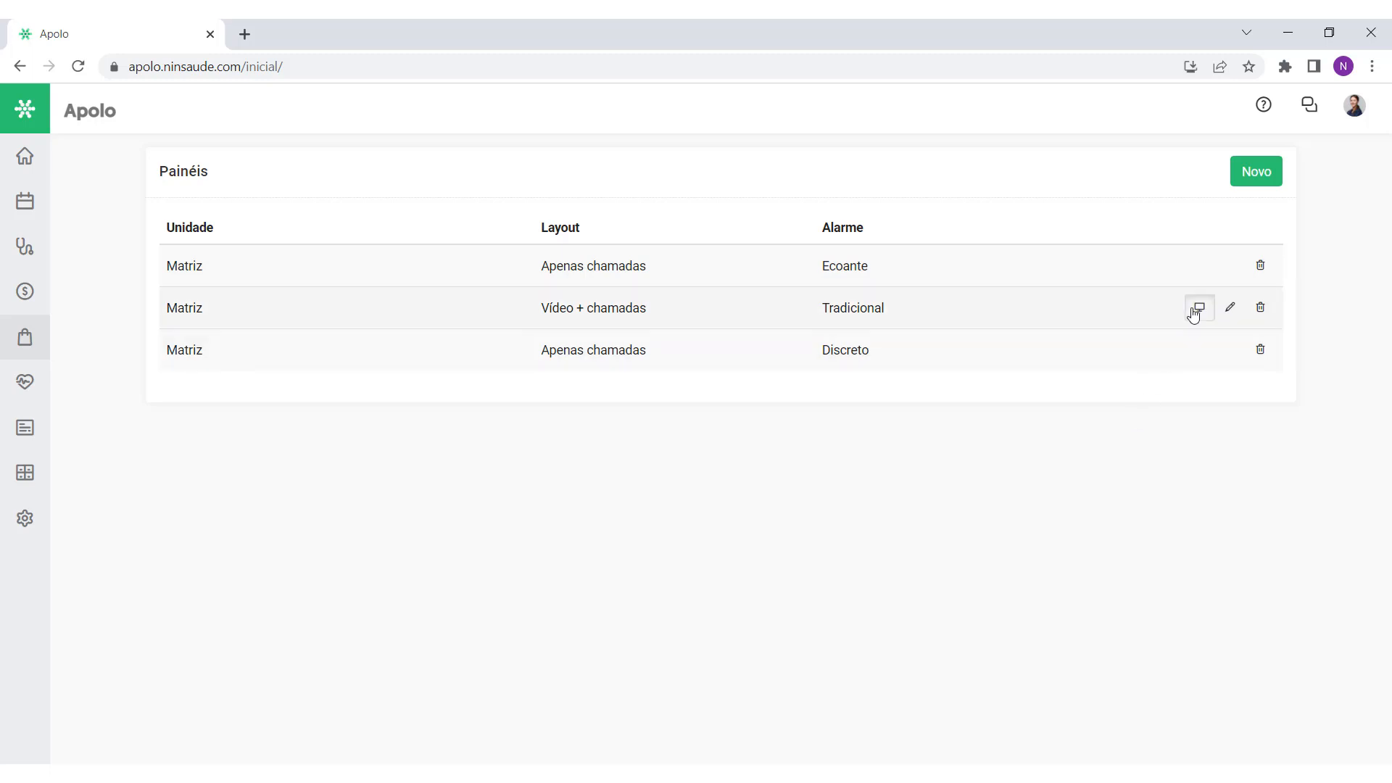
{"action": "left_click", "coordinate": [1193, 309]}
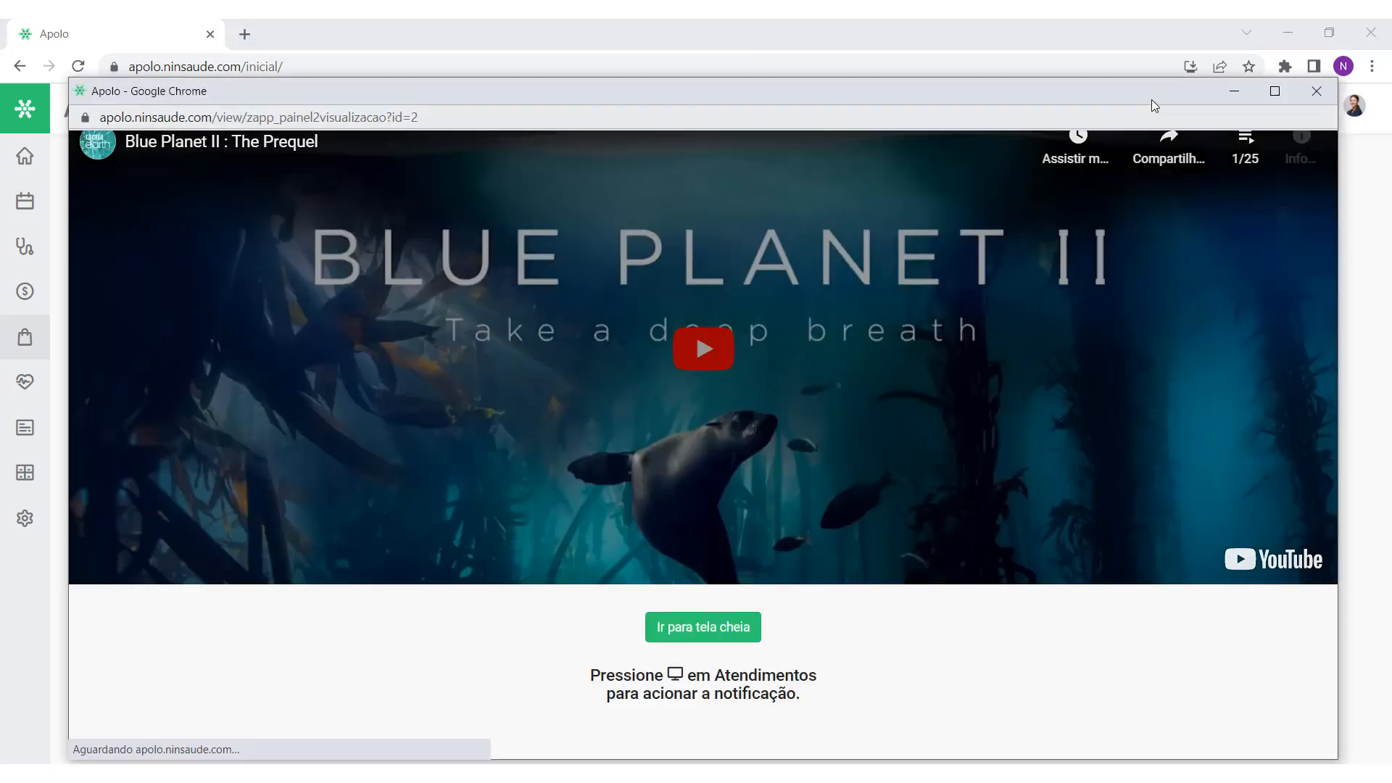
{"action": "left_click_drag", "start_coordinate": [1151, 85], "coordinate": [1174, 56]}
{"action": "left_click", "coordinate": [1333, 70]}
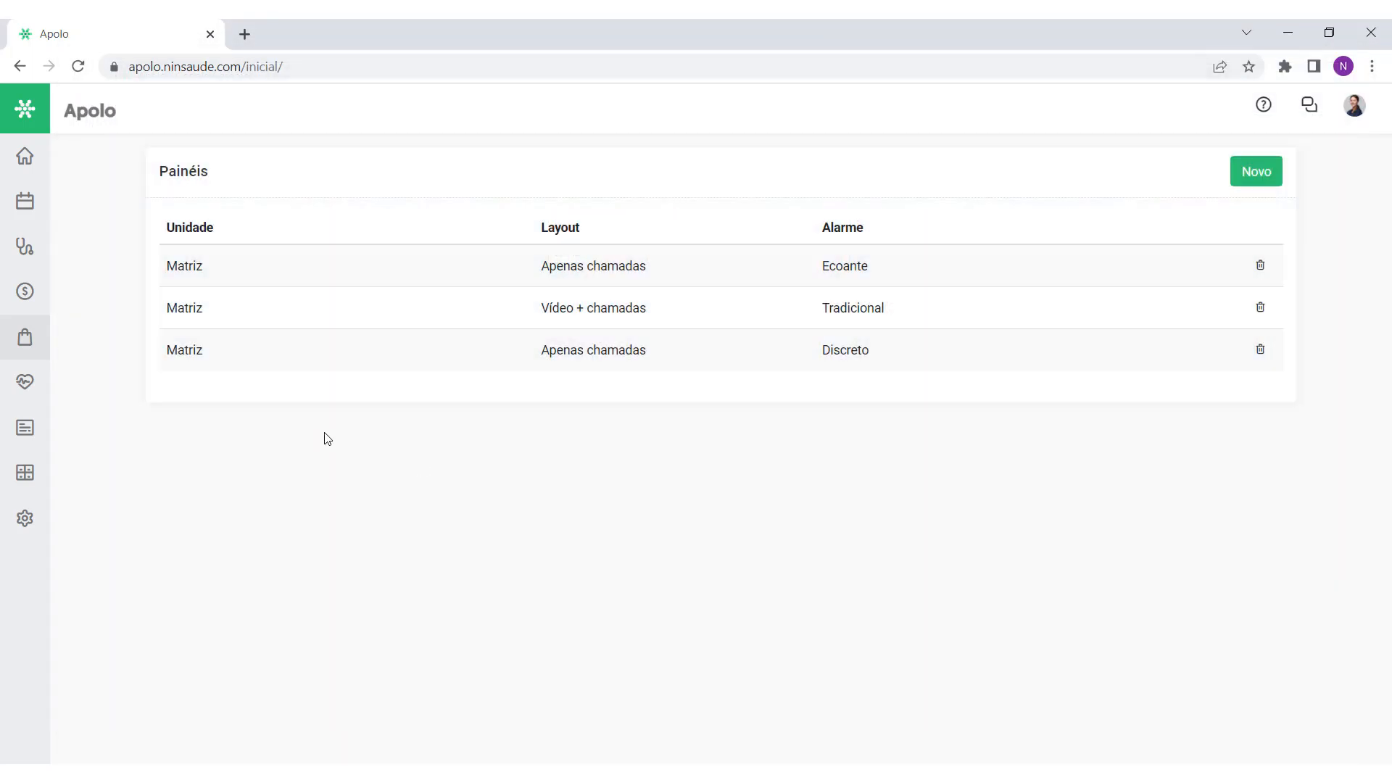
Step: From Agendamentos, open the 'Vídeo + 3 chamadas - Tradicional' panel via Abrir painel
{"action": "left_click", "coordinate": [25, 201]}
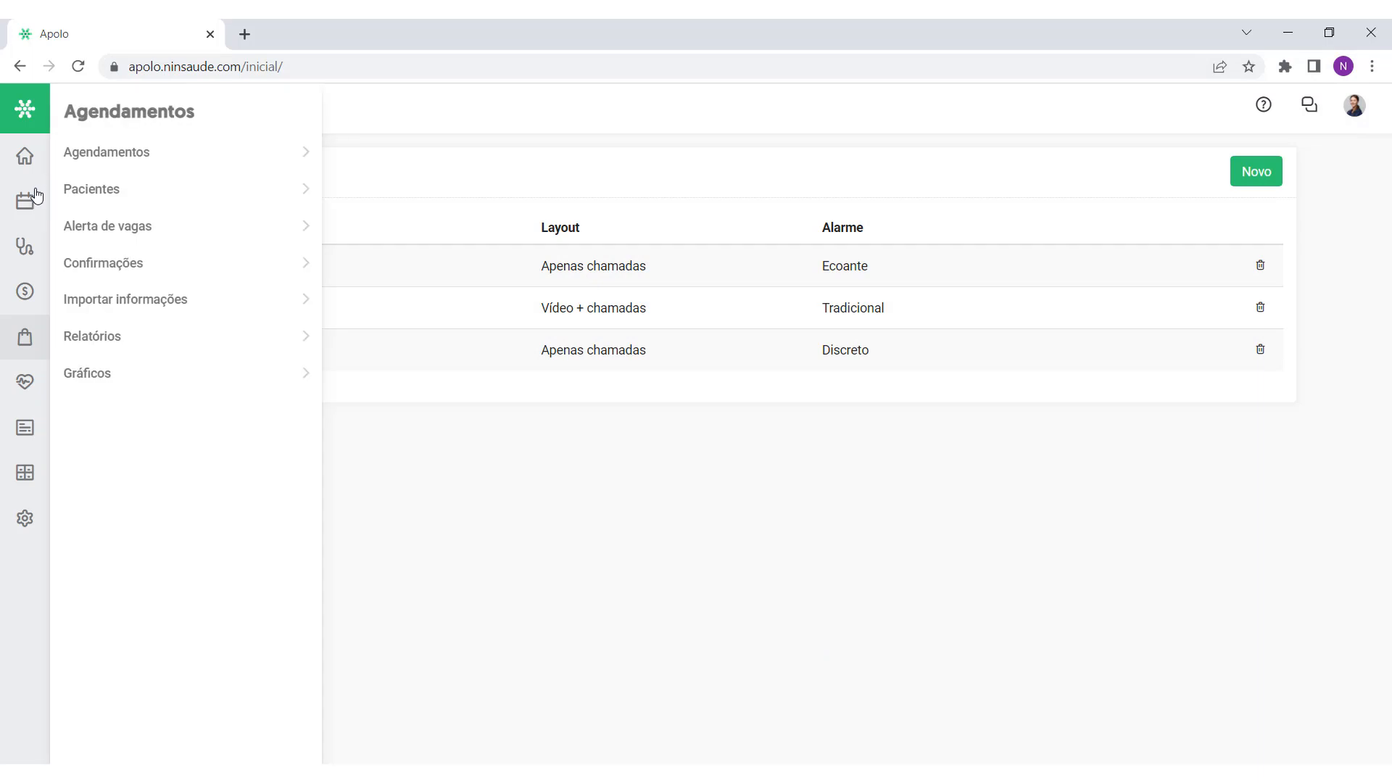
{"action": "left_click", "coordinate": [120, 154]}
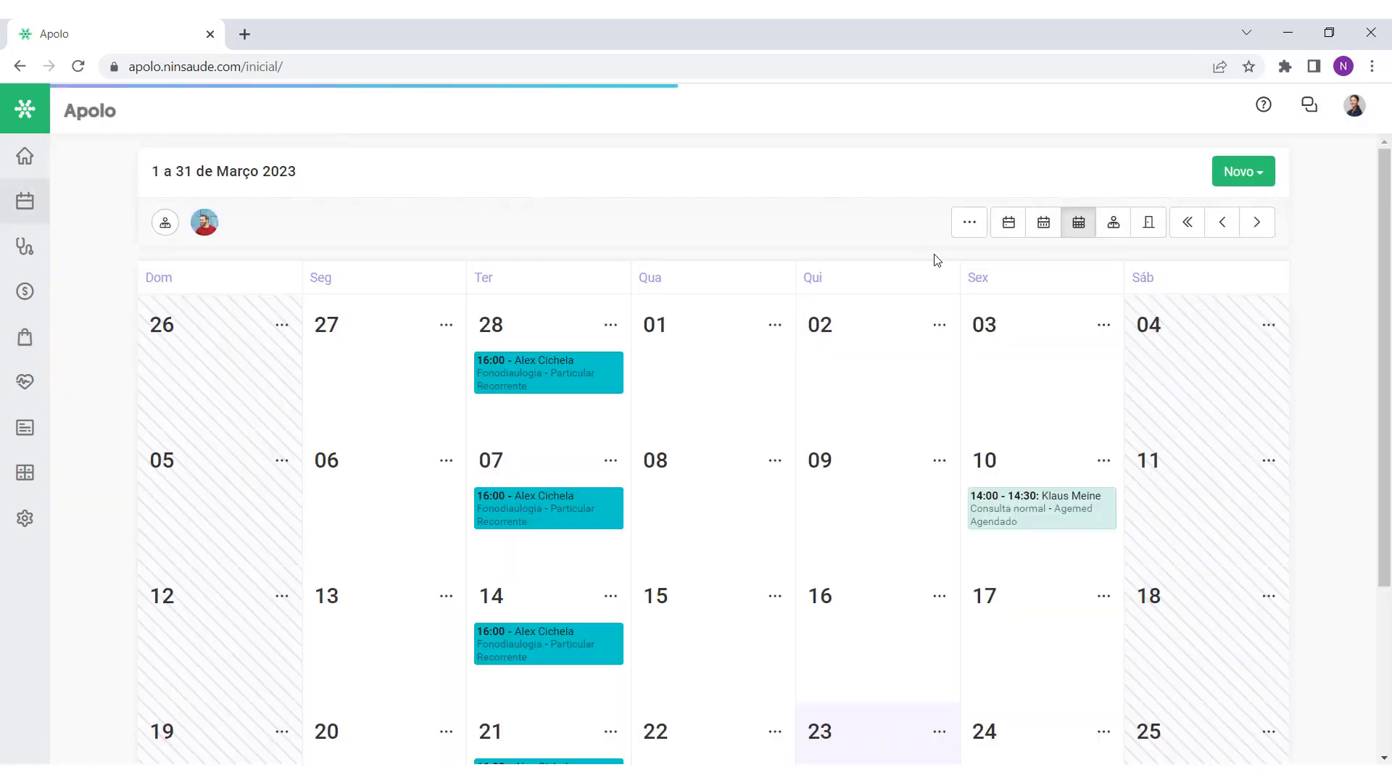
{"action": "left_click", "coordinate": [968, 225]}
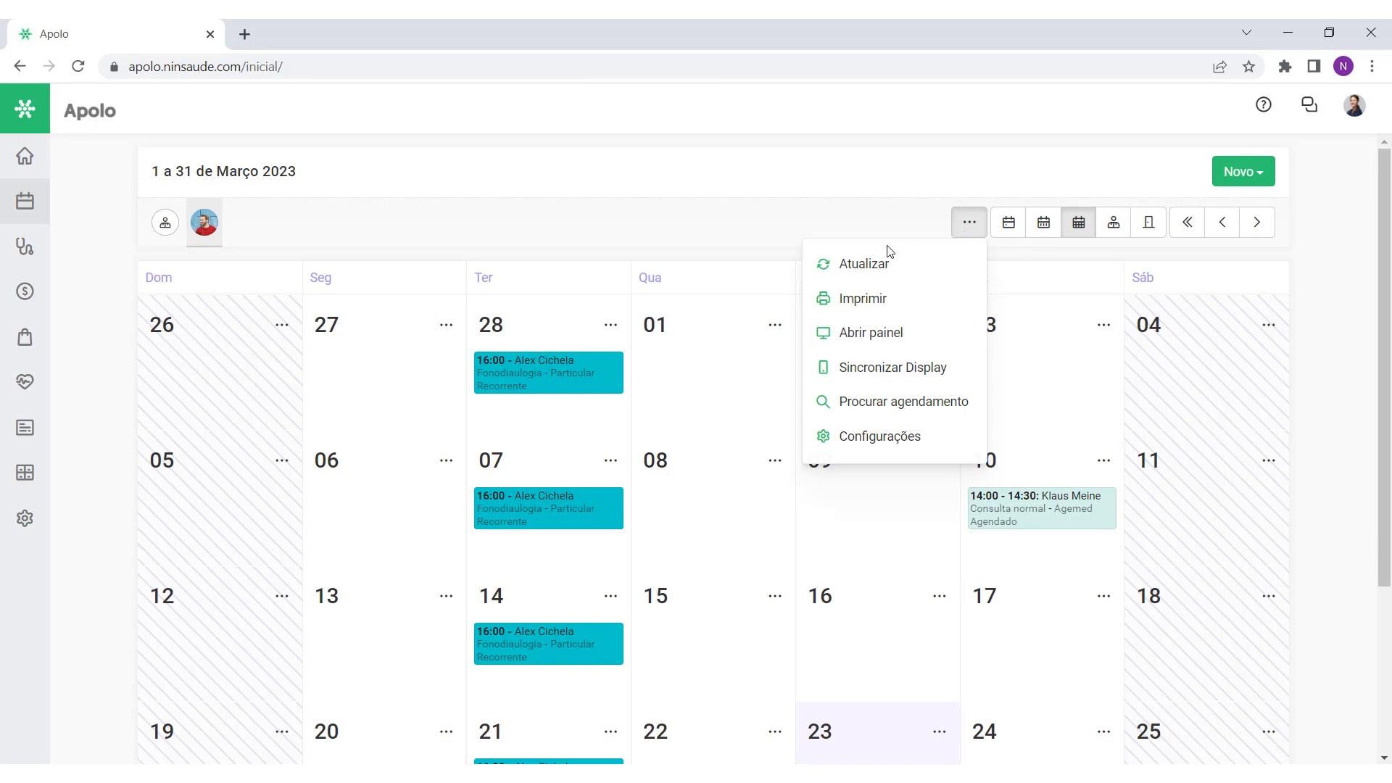
{"action": "left_click", "coordinate": [885, 335]}
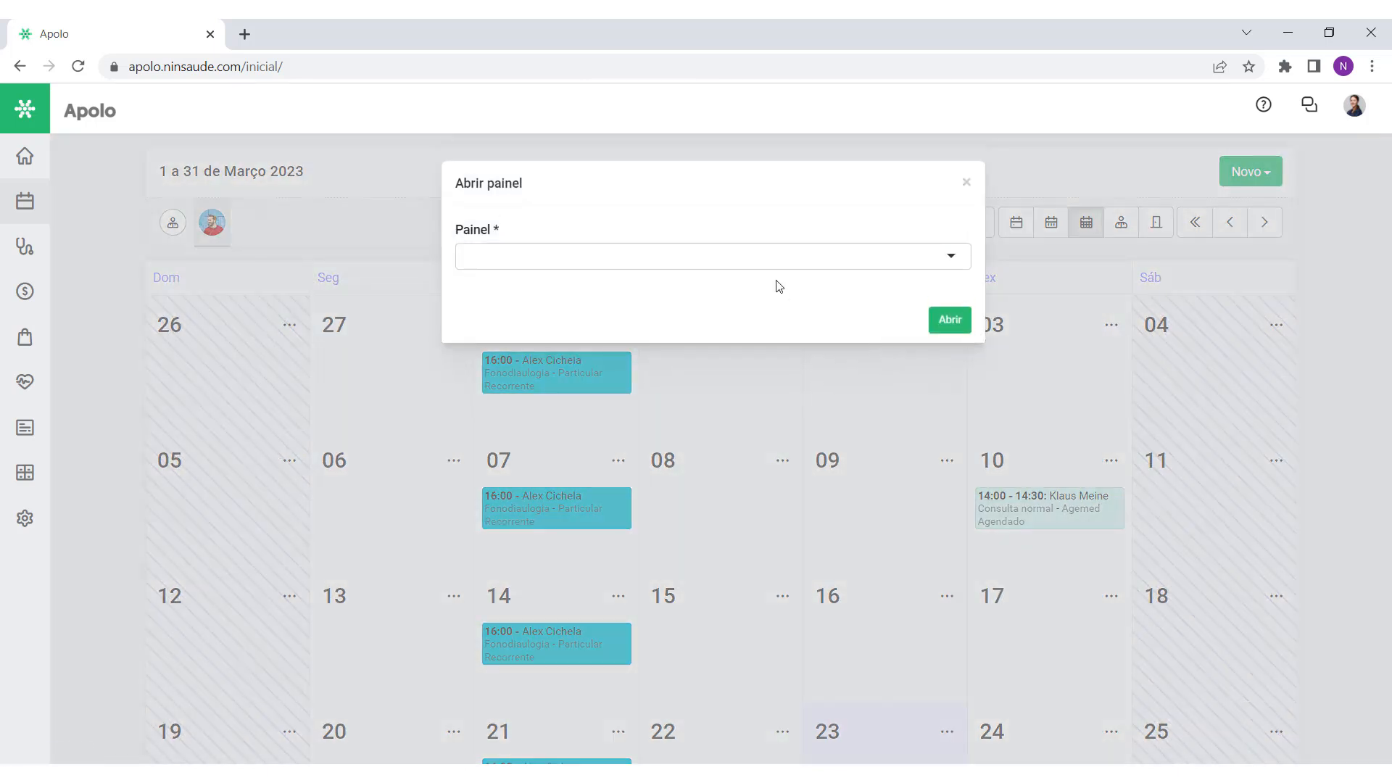
{"action": "left_click", "coordinate": [752, 259]}
{"action": "left_click", "coordinate": [733, 334]}
{"action": "left_click", "coordinate": [947, 320]}
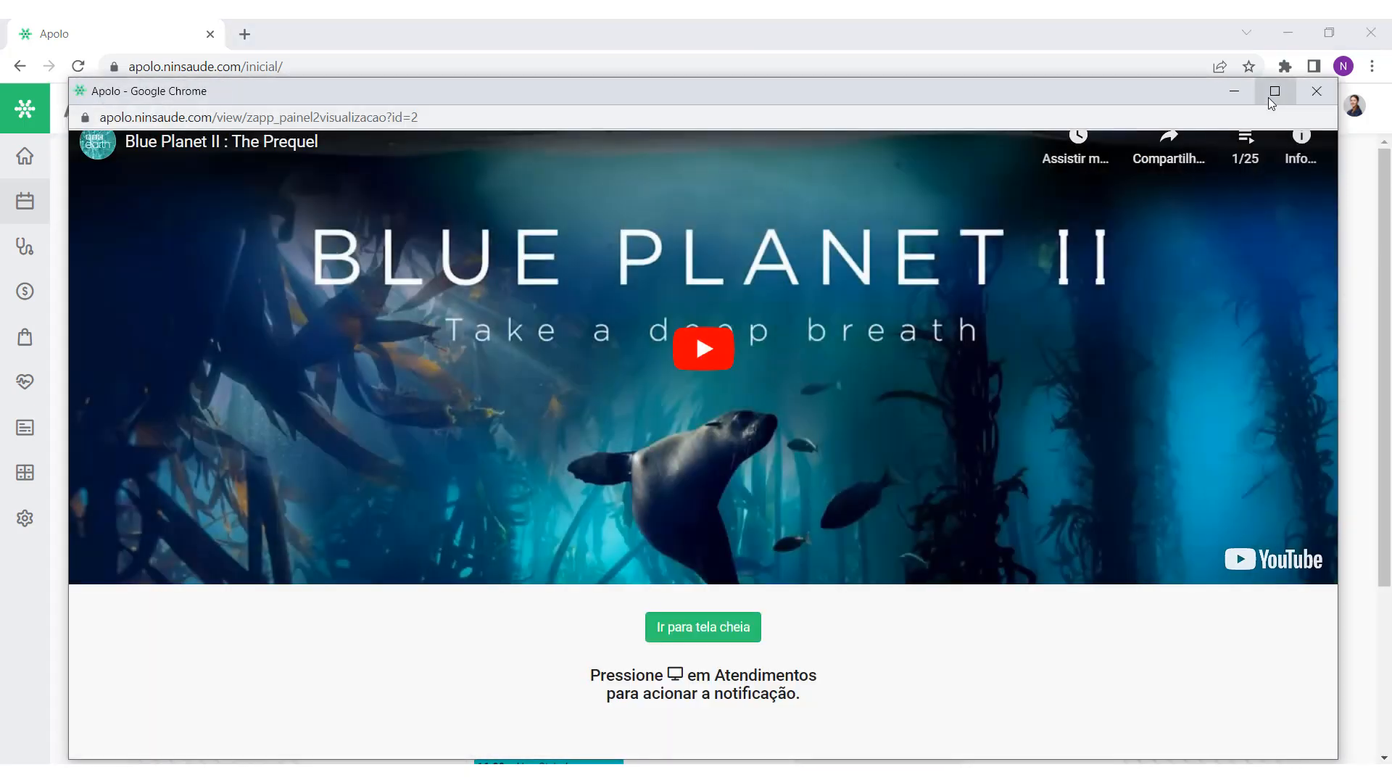
Step: Shrink the video panel window, move it aside and minimize it
{"action": "left_click", "coordinate": [1268, 97]}
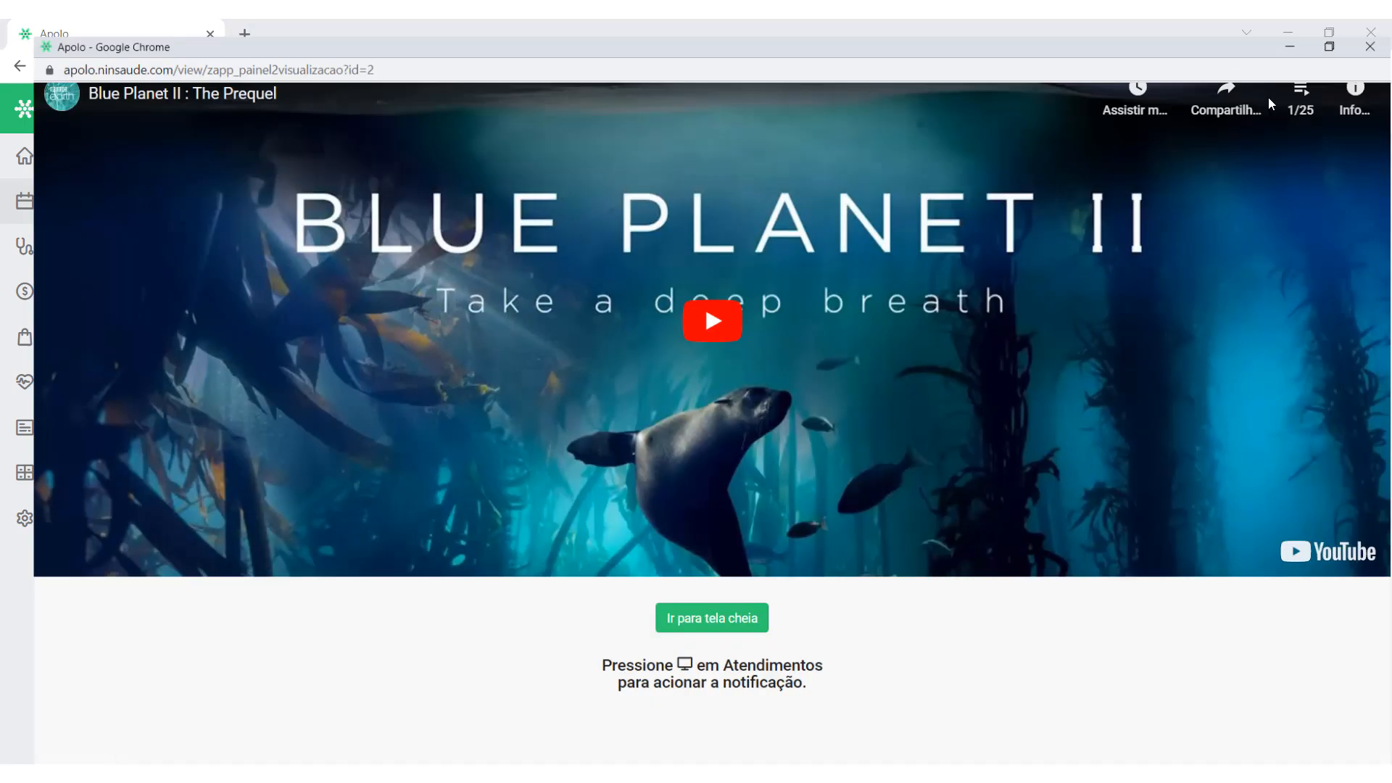
{"action": "left_click_drag", "start_coordinate": [1071, 27], "coordinate": [1230, 61]}
{"action": "left_click", "coordinate": [1242, 54]}
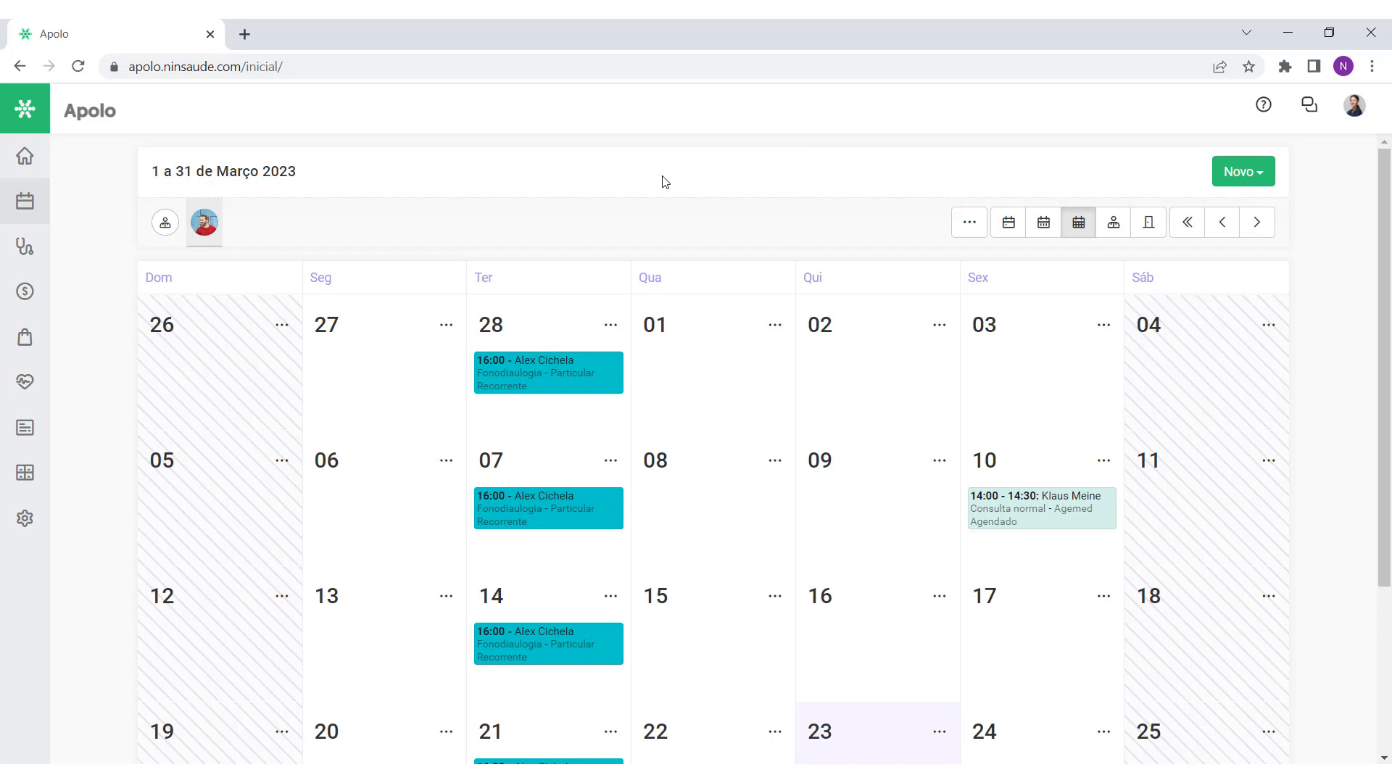
Step: Switch to the Thursday 23 March day view and reopen the Vídeo + 3 chamadas panel
{"action": "left_click", "coordinate": [1045, 220]}
{"action": "left_click", "coordinate": [1005, 233]}
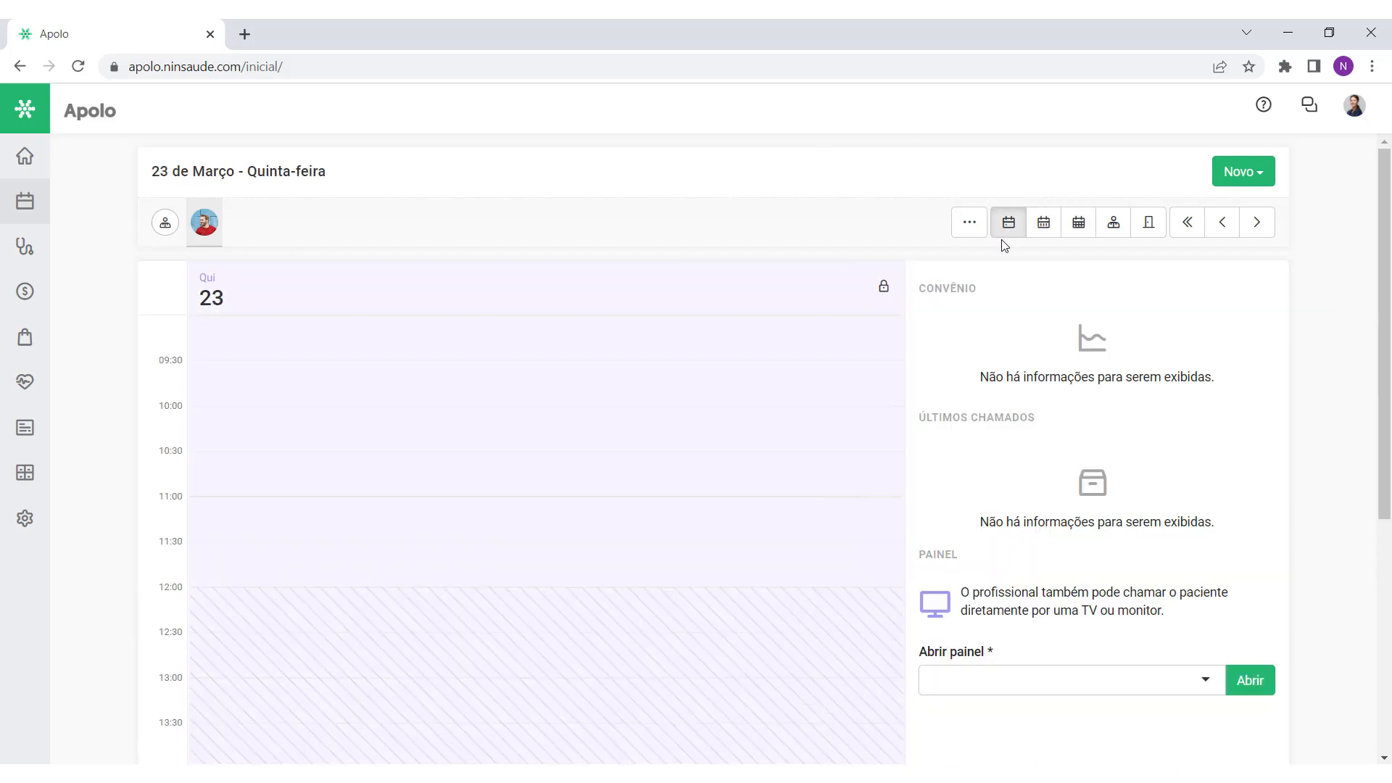
{"action": "left_click", "coordinate": [968, 223]}
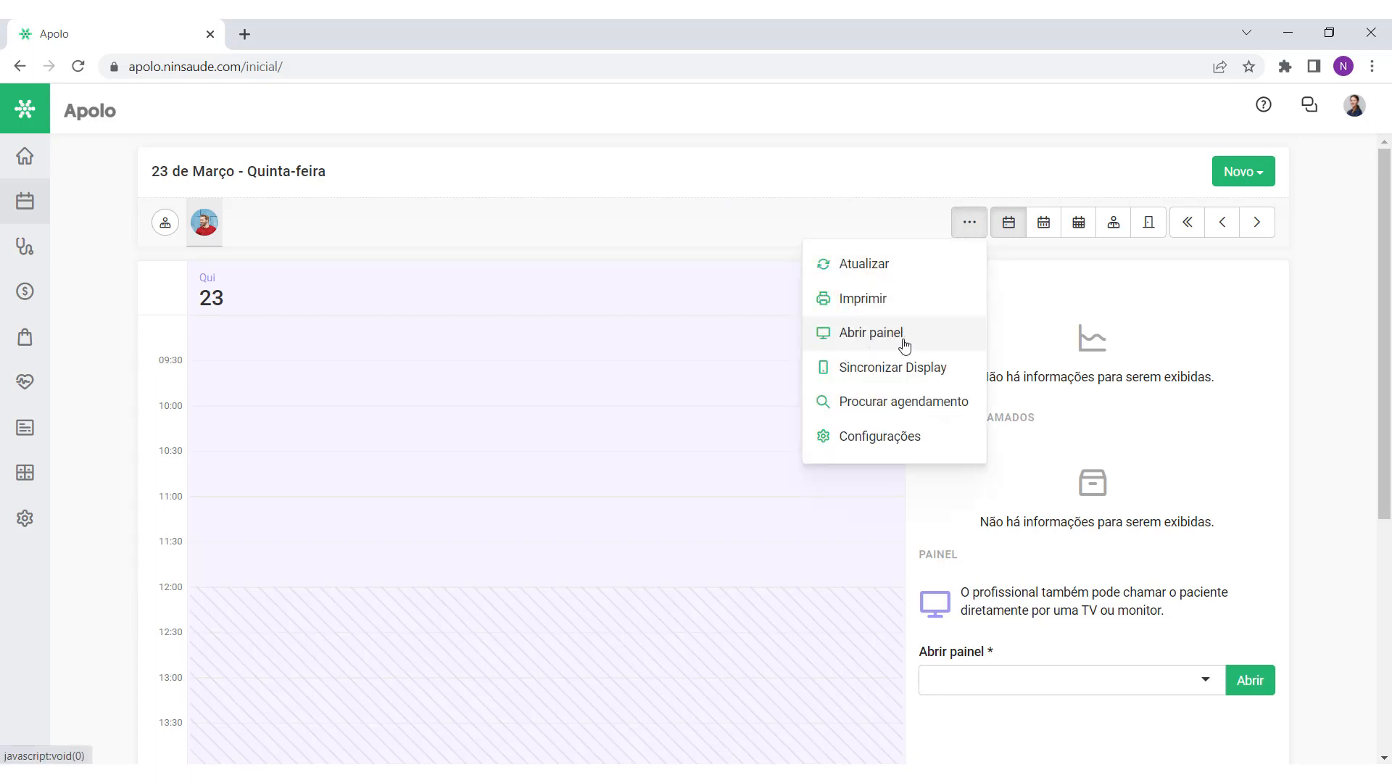
{"action": "left_click", "coordinate": [935, 335]}
{"action": "left_click", "coordinate": [794, 258]}
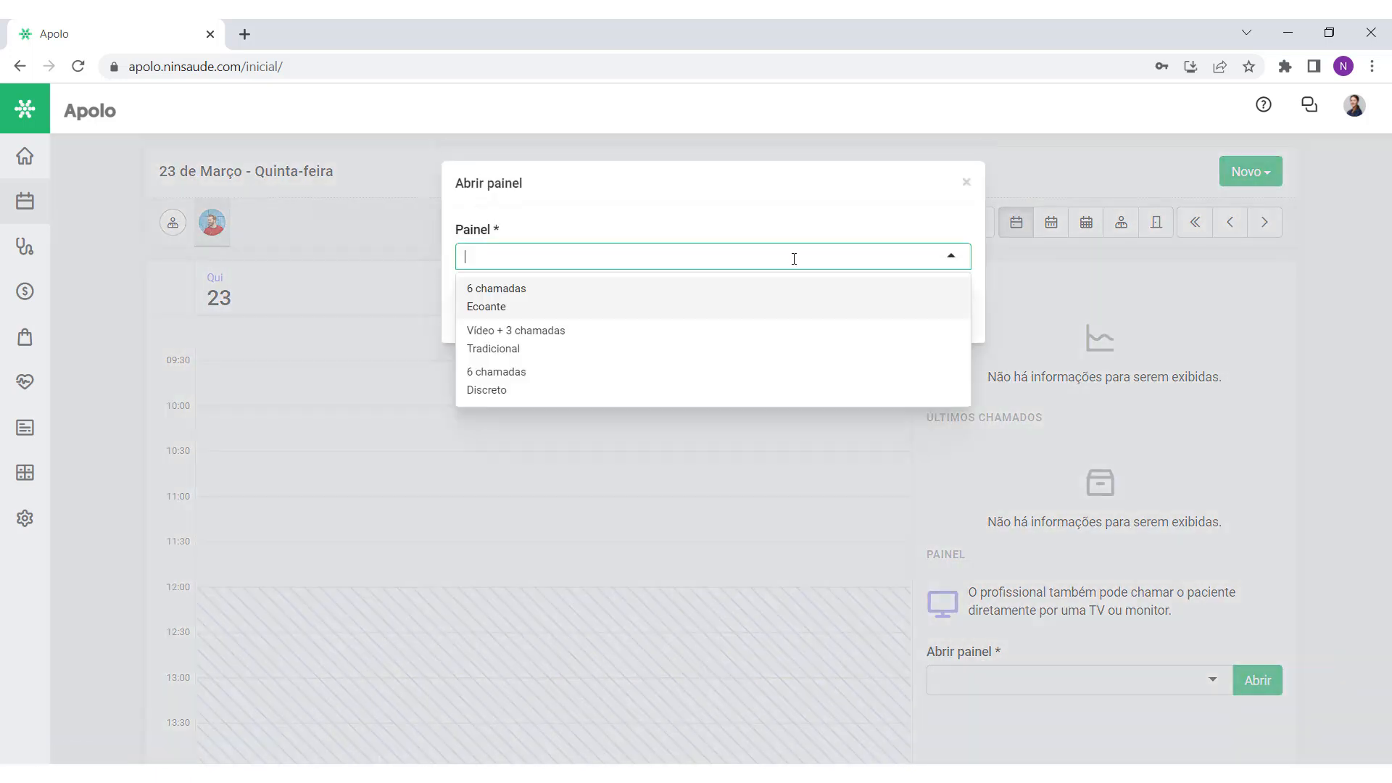
{"action": "left_click", "coordinate": [767, 335]}
{"action": "left_click", "coordinate": [941, 320]}
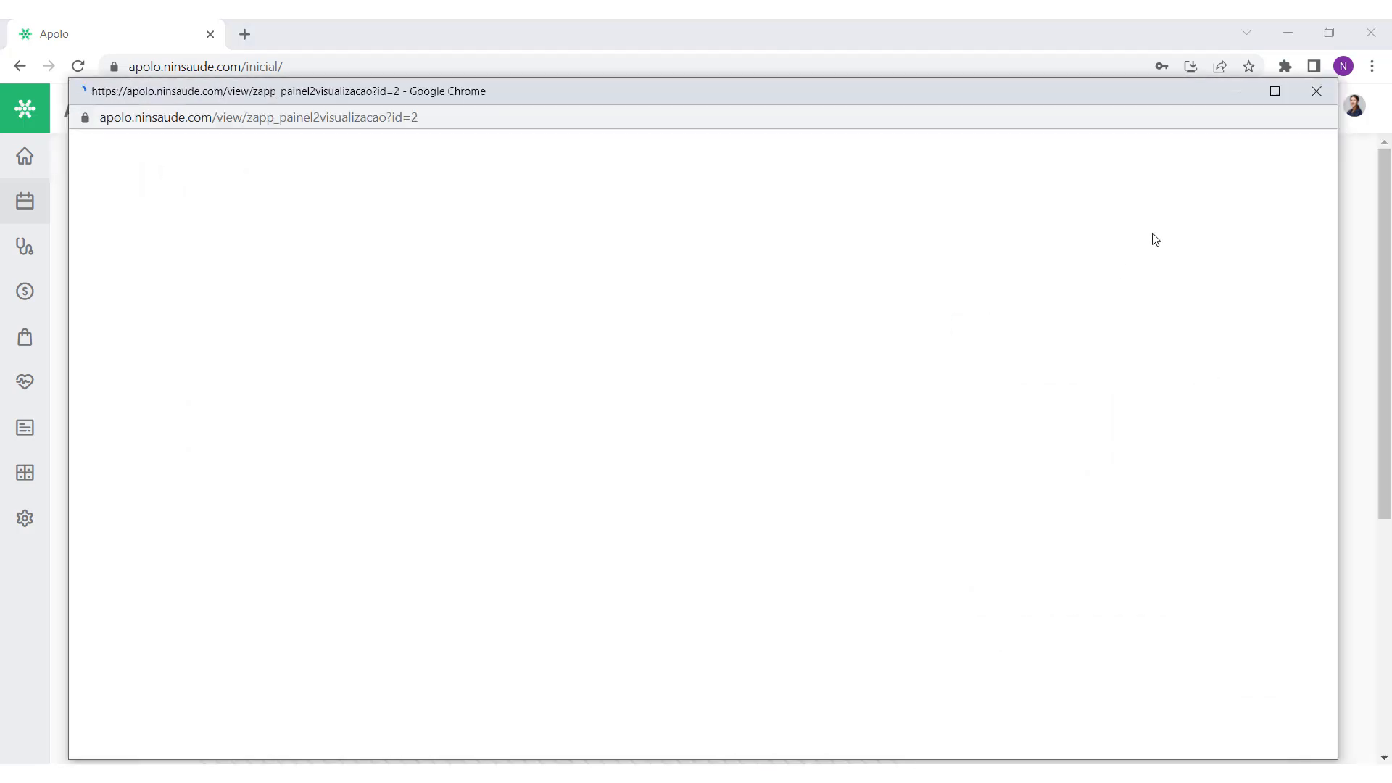
Step: Maximize and close the panel window, then return to the Apolo home page
{"action": "left_click", "coordinate": [1265, 96]}
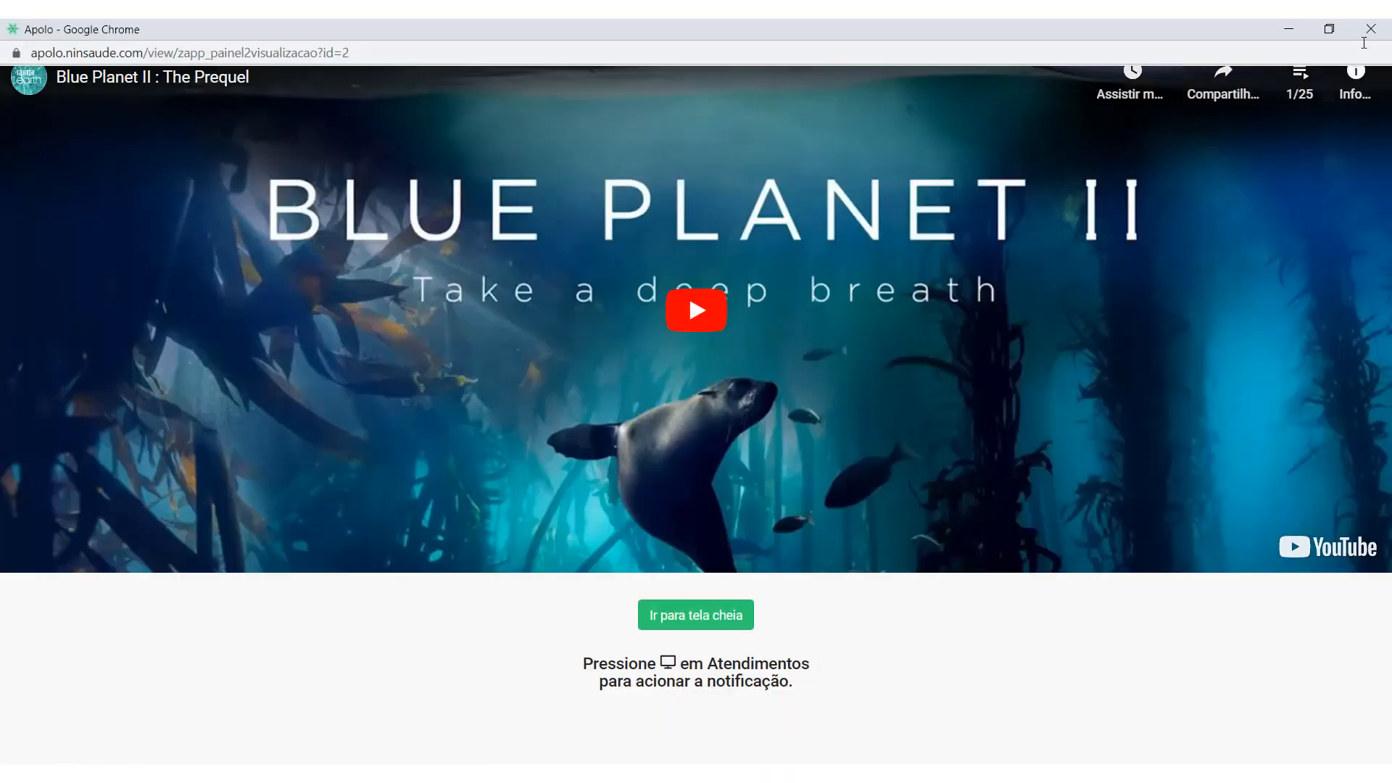
{"action": "left_click", "coordinate": [1369, 27]}
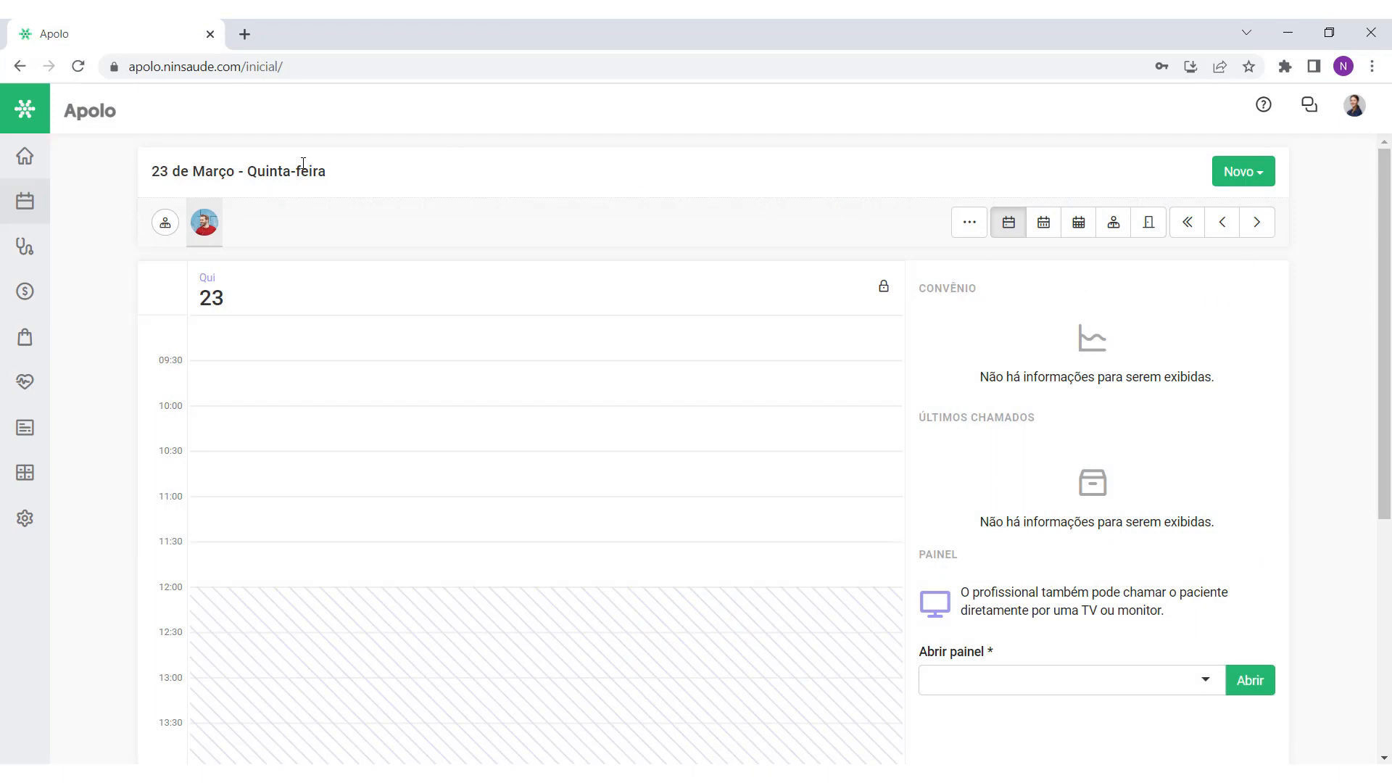
{"action": "left_click", "coordinate": [29, 157]}
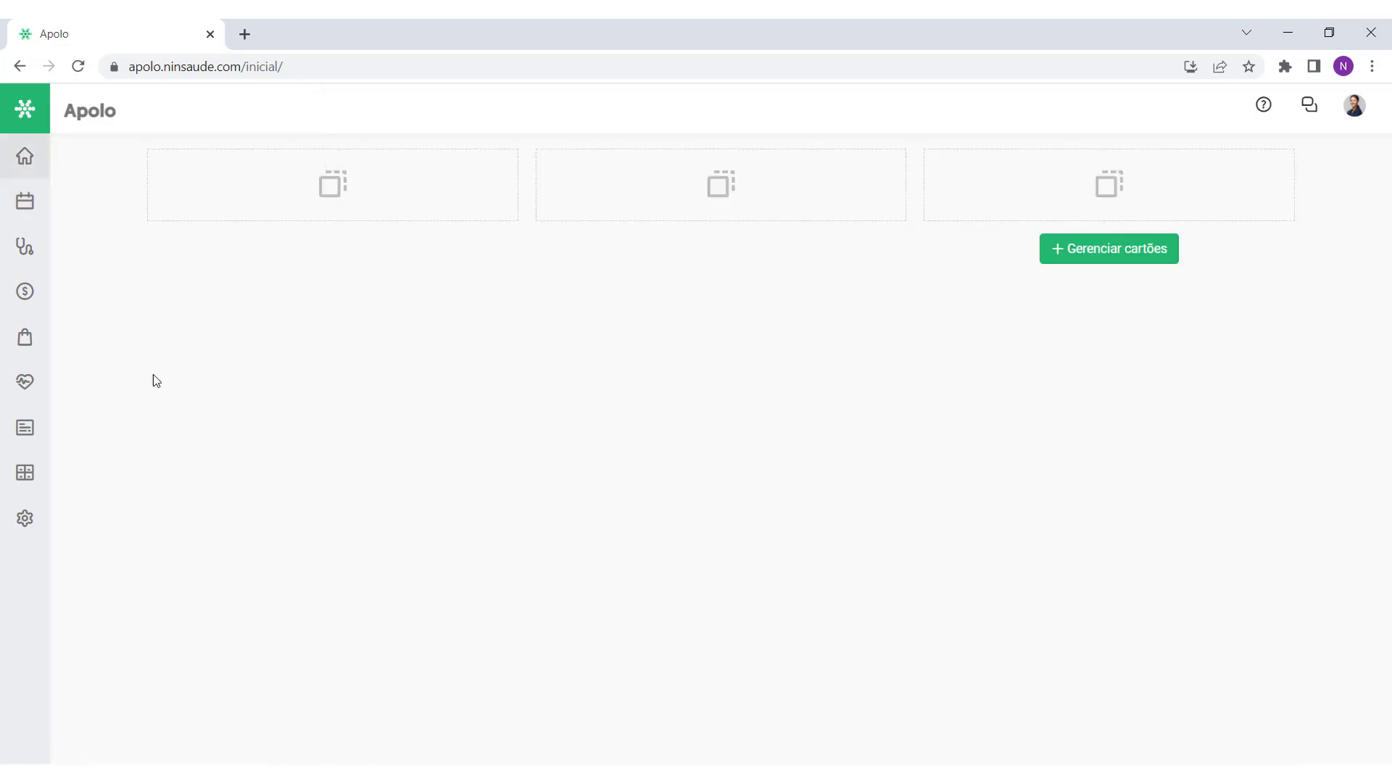
Step: Open Agenda iCal from the Aplicativos menu in the sidebar
{"action": "mouse_move", "coordinate": [30, 349]}
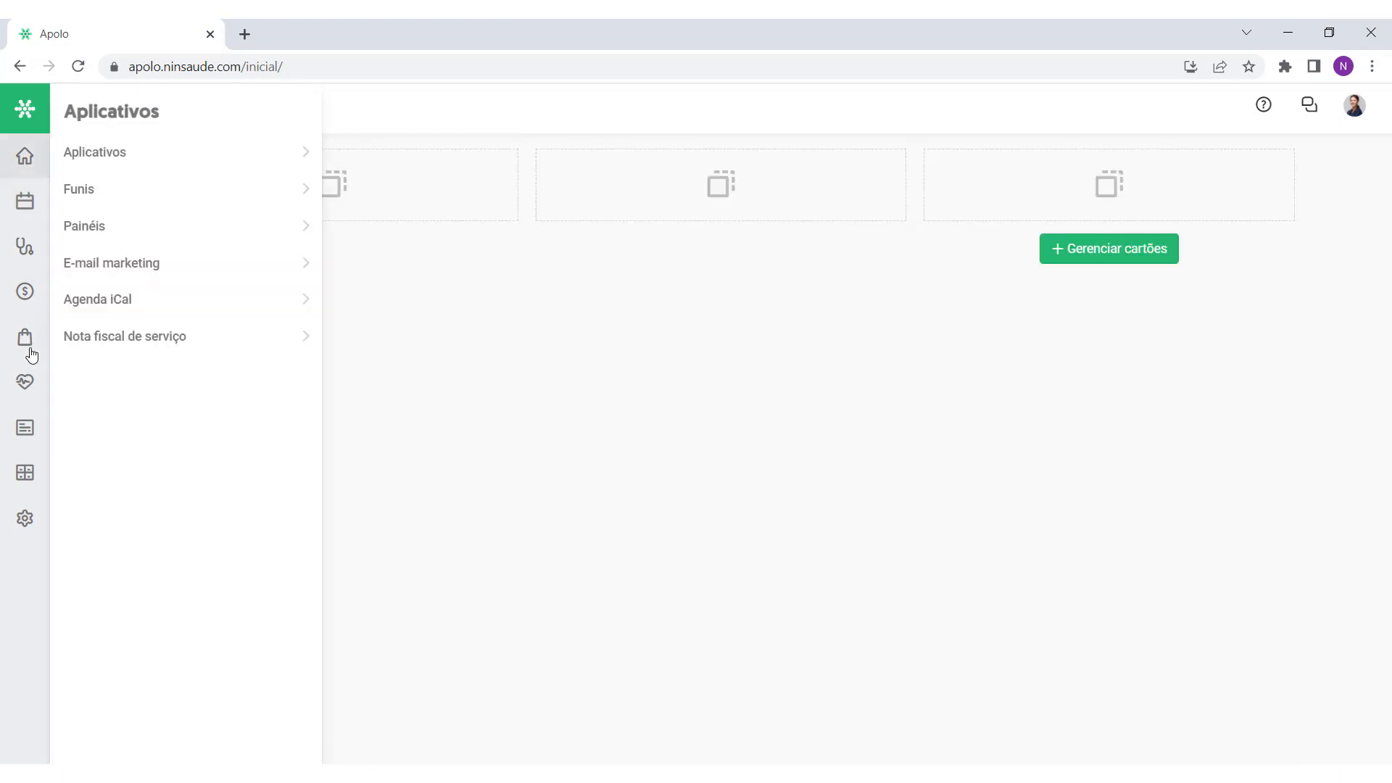
{"action": "left_click", "coordinate": [111, 308]}
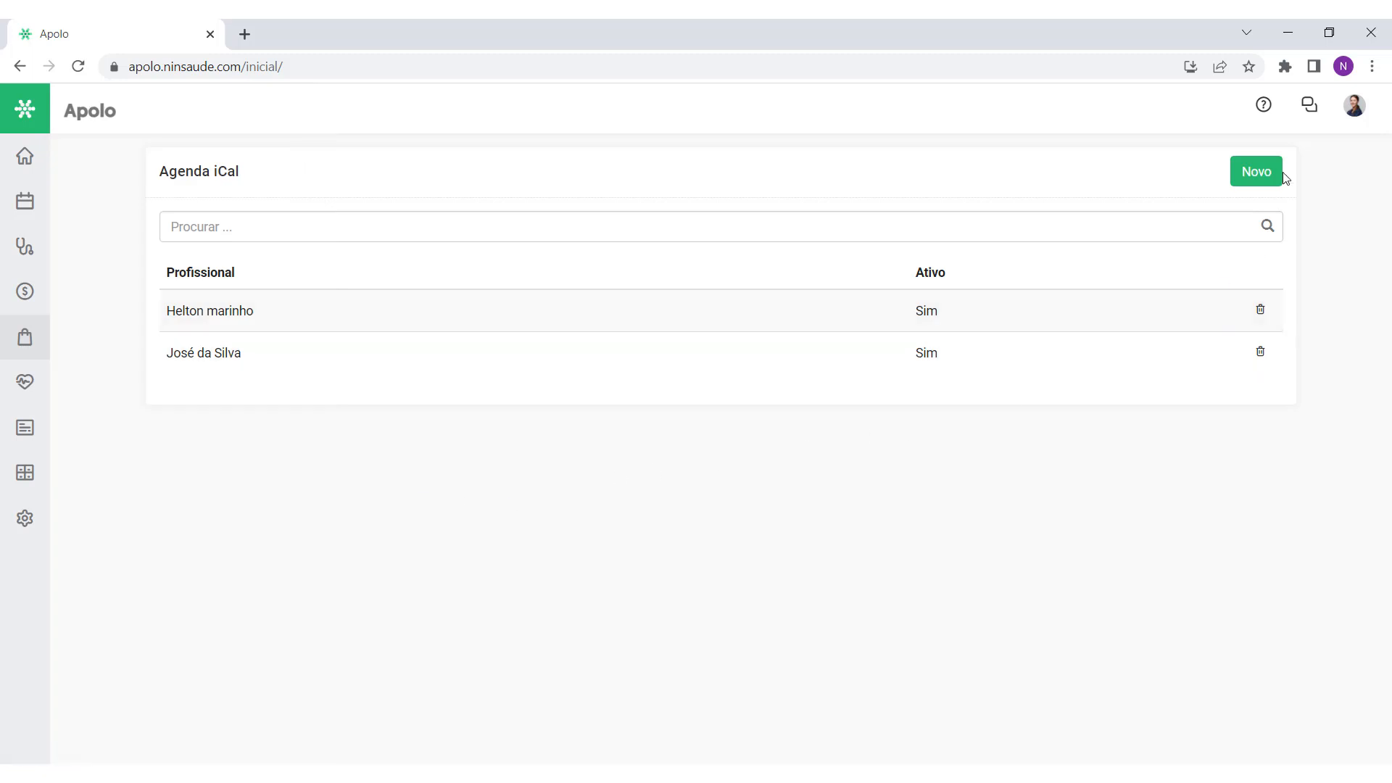
Step: Create and save a new iCal agenda share for the chosen professional
{"action": "left_click", "coordinate": [1255, 182]}
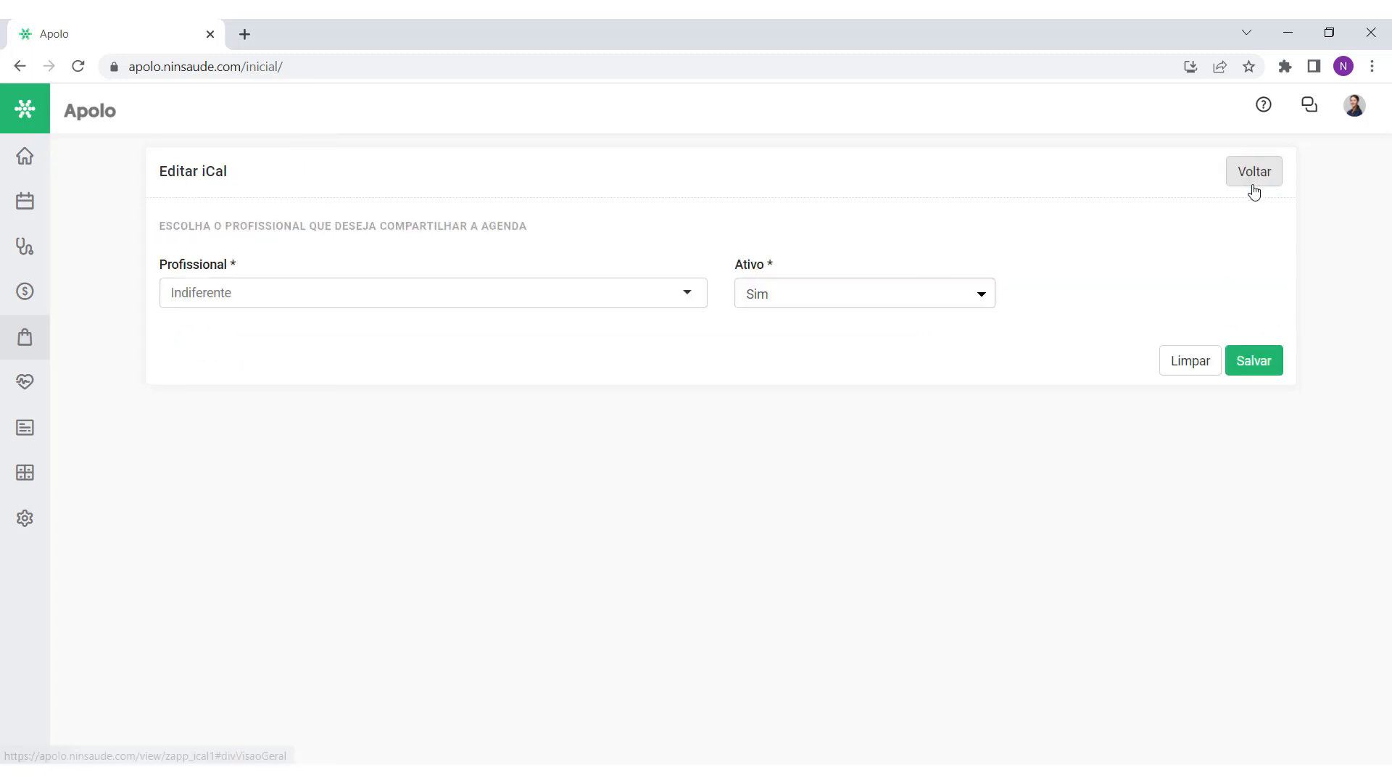
{"action": "left_click", "coordinate": [443, 300]}
{"action": "left_click", "coordinate": [423, 352]}
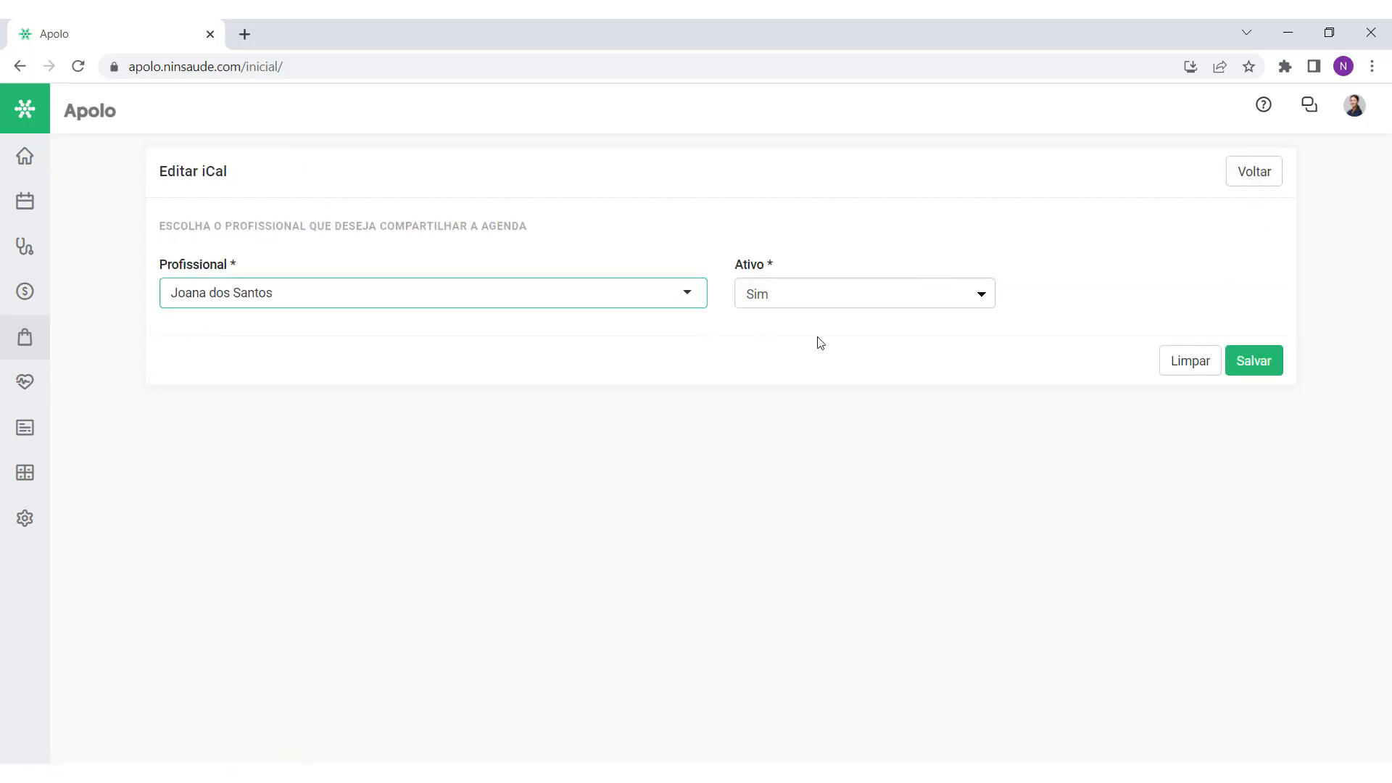
{"action": "left_click", "coordinate": [1245, 362]}
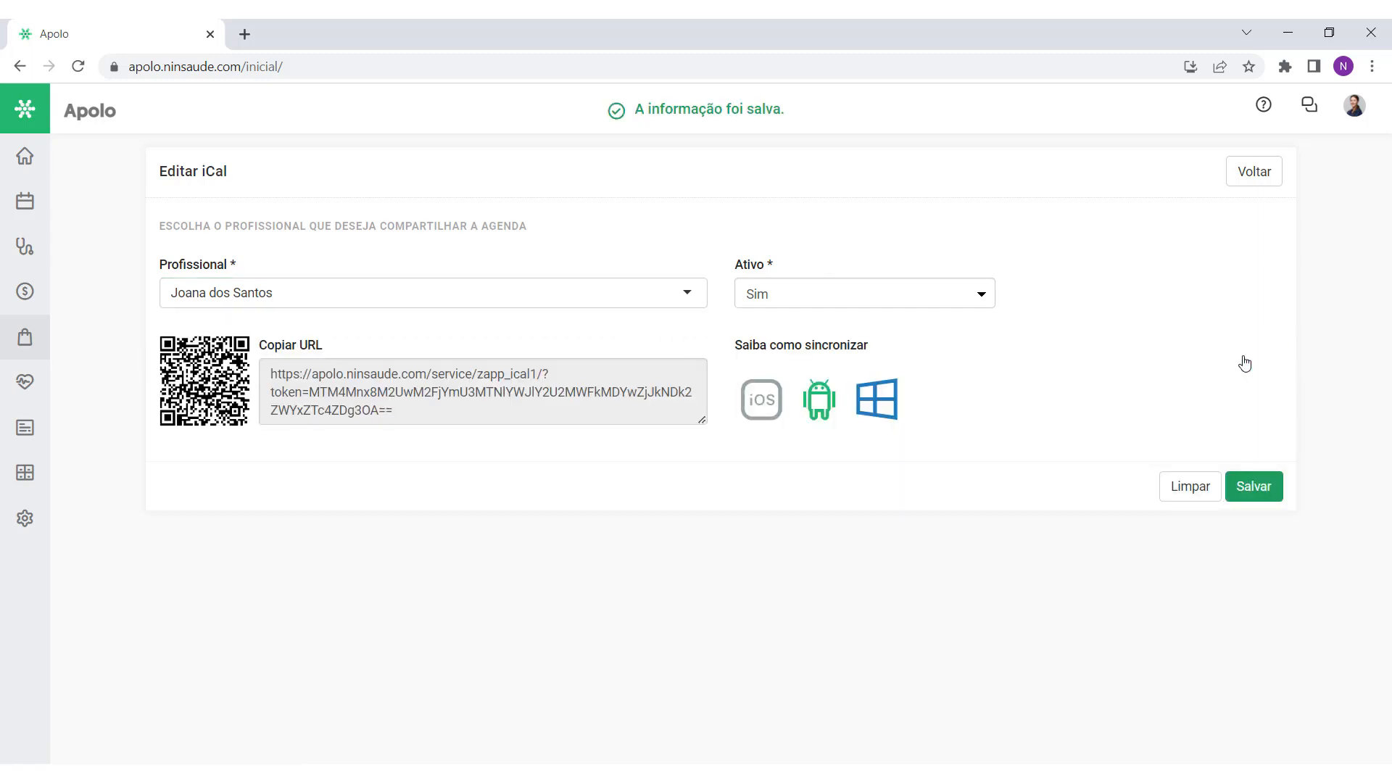
Step: Copy the share's agenda subscription URL from the Copiar URL field
{"action": "left_click", "coordinate": [440, 414]}
{"action": "left_click", "coordinate": [433, 484]}
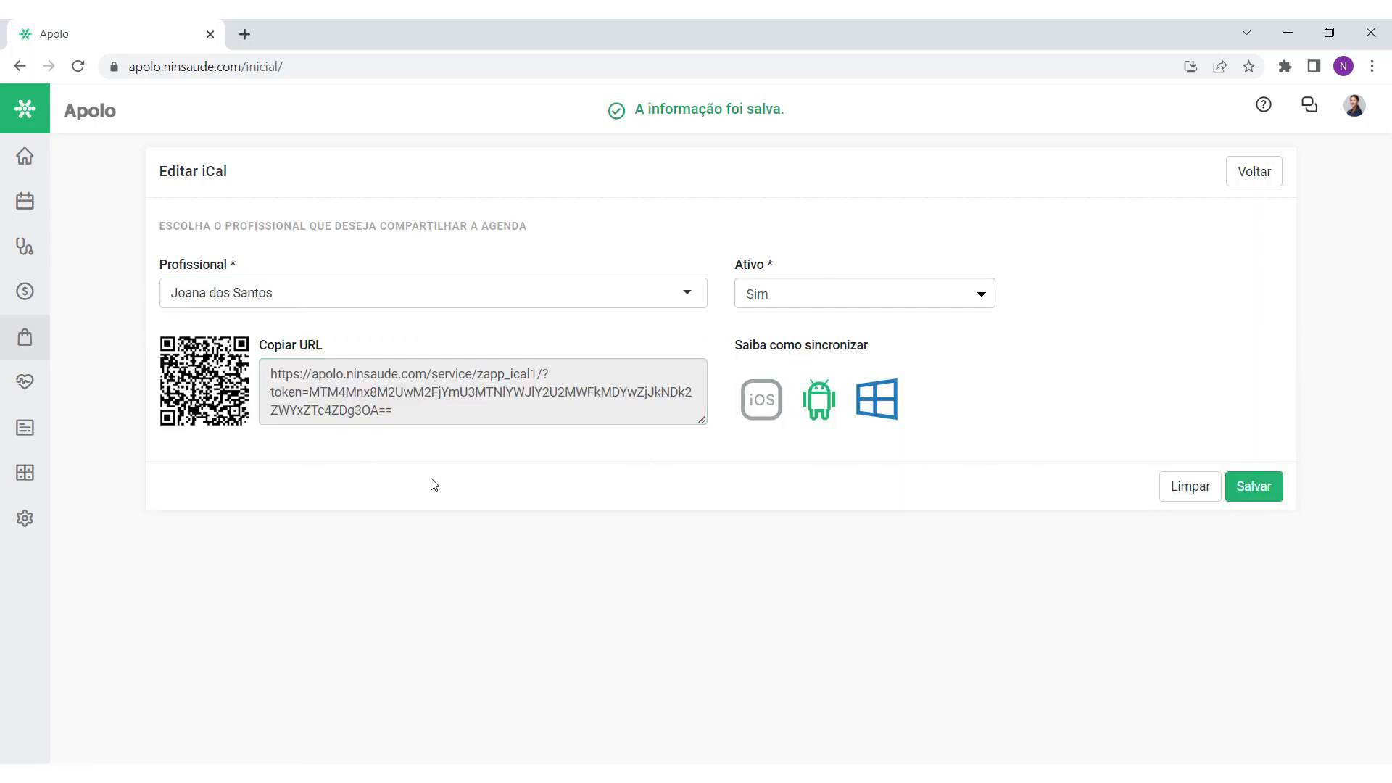
{"action": "left_click", "coordinate": [422, 386]}
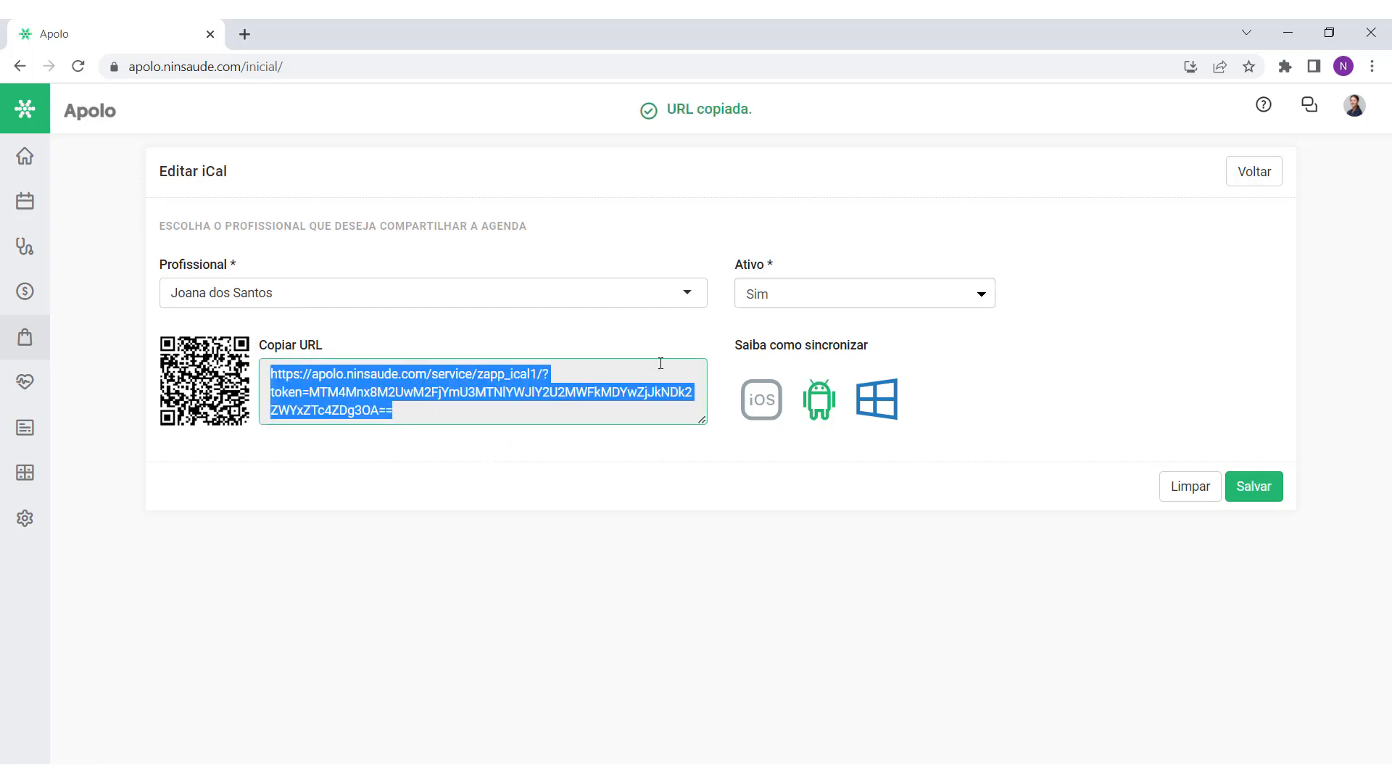
{"action": "left_click", "coordinate": [620, 235]}
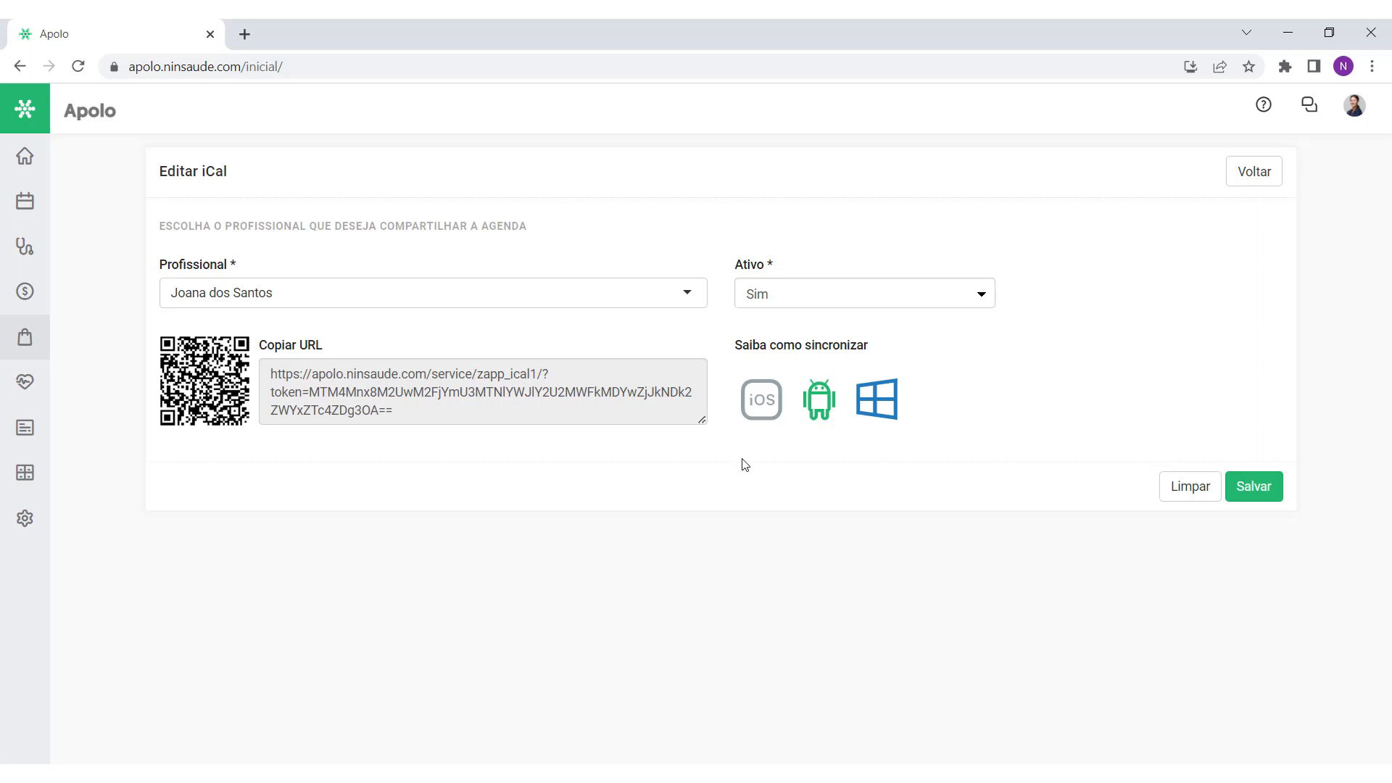
{"action": "left_click_drag", "start_coordinate": [729, 345], "coordinate": [880, 355]}
{"action": "left_click", "coordinate": [880, 356]}
Step: Load calendar.google.com in a new browser tab
{"action": "left_click", "coordinate": [244, 34]}
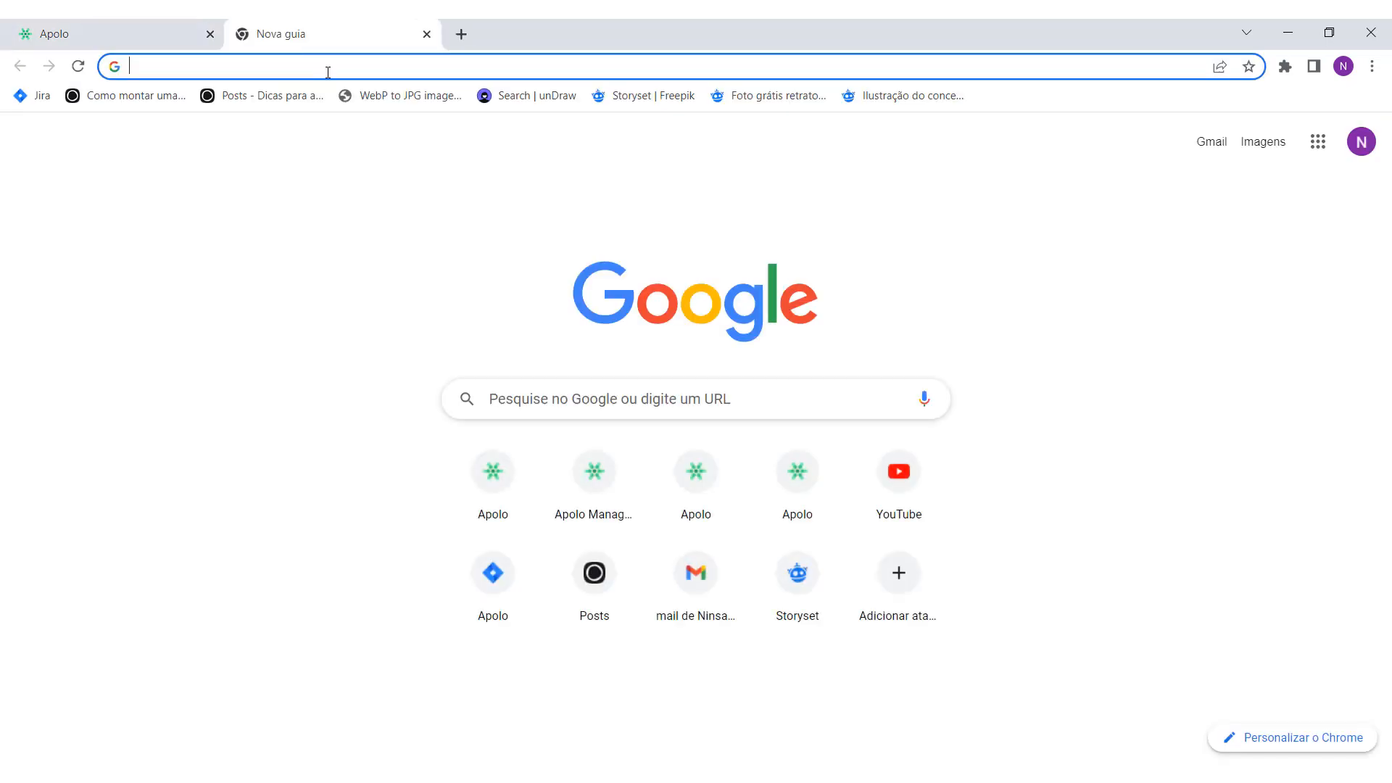
{"action": "type", "text": "calendar."}
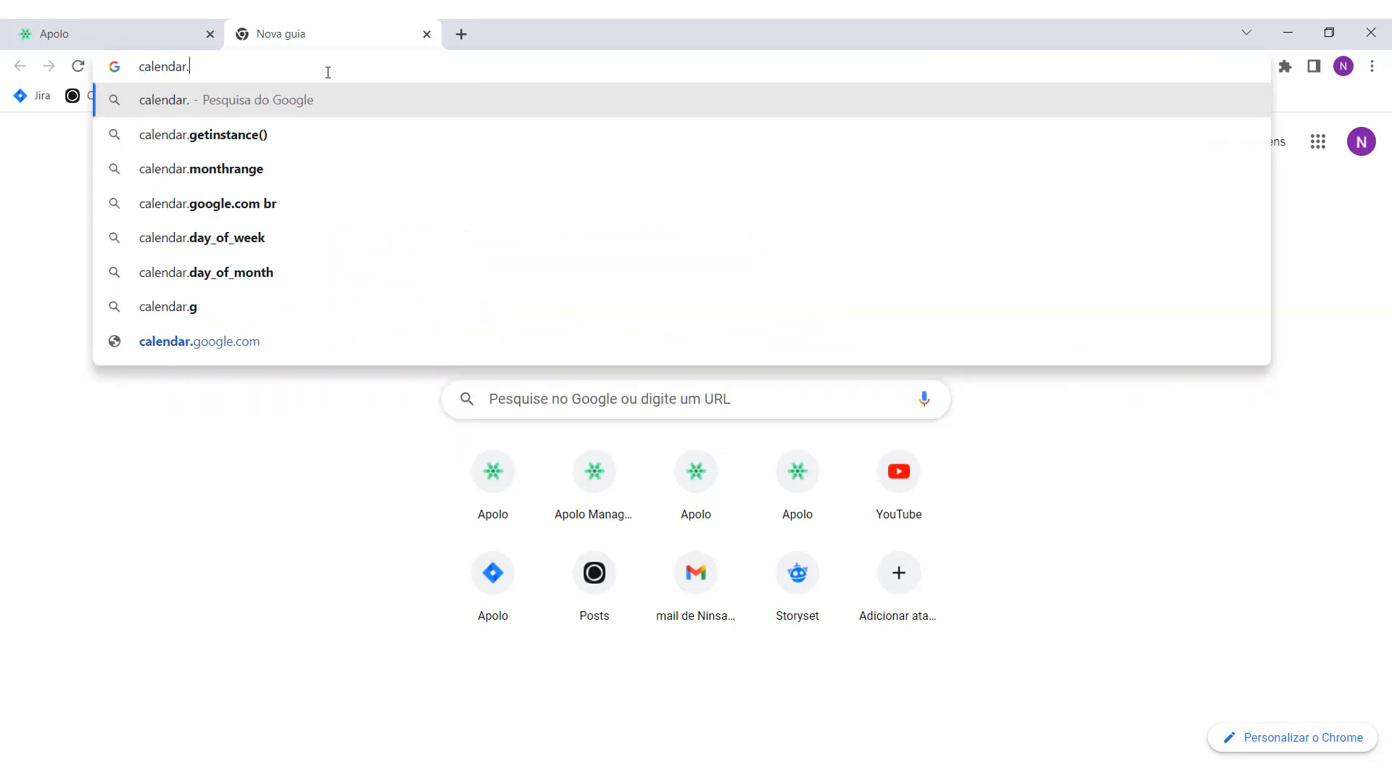
{"action": "type", "text": "google.com"}
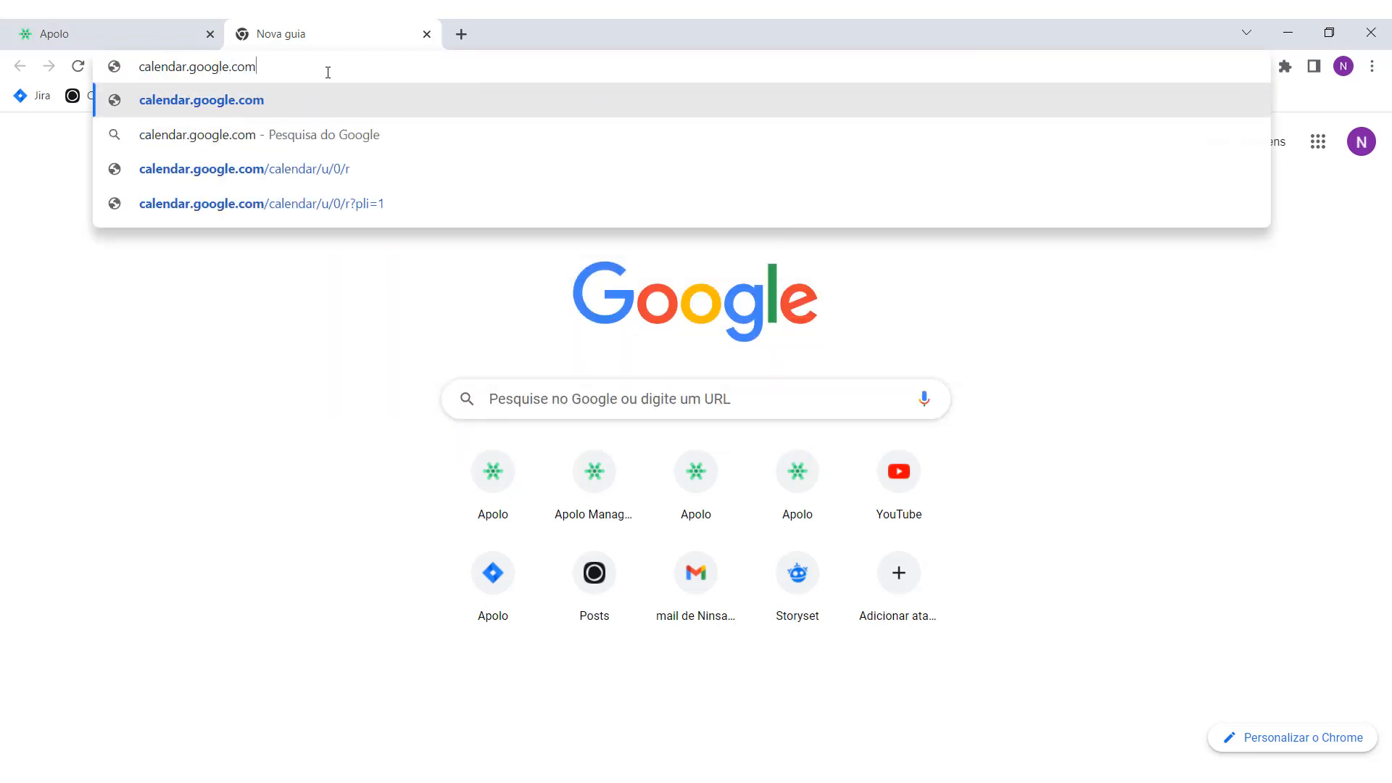
{"action": "key", "text": "Return"}
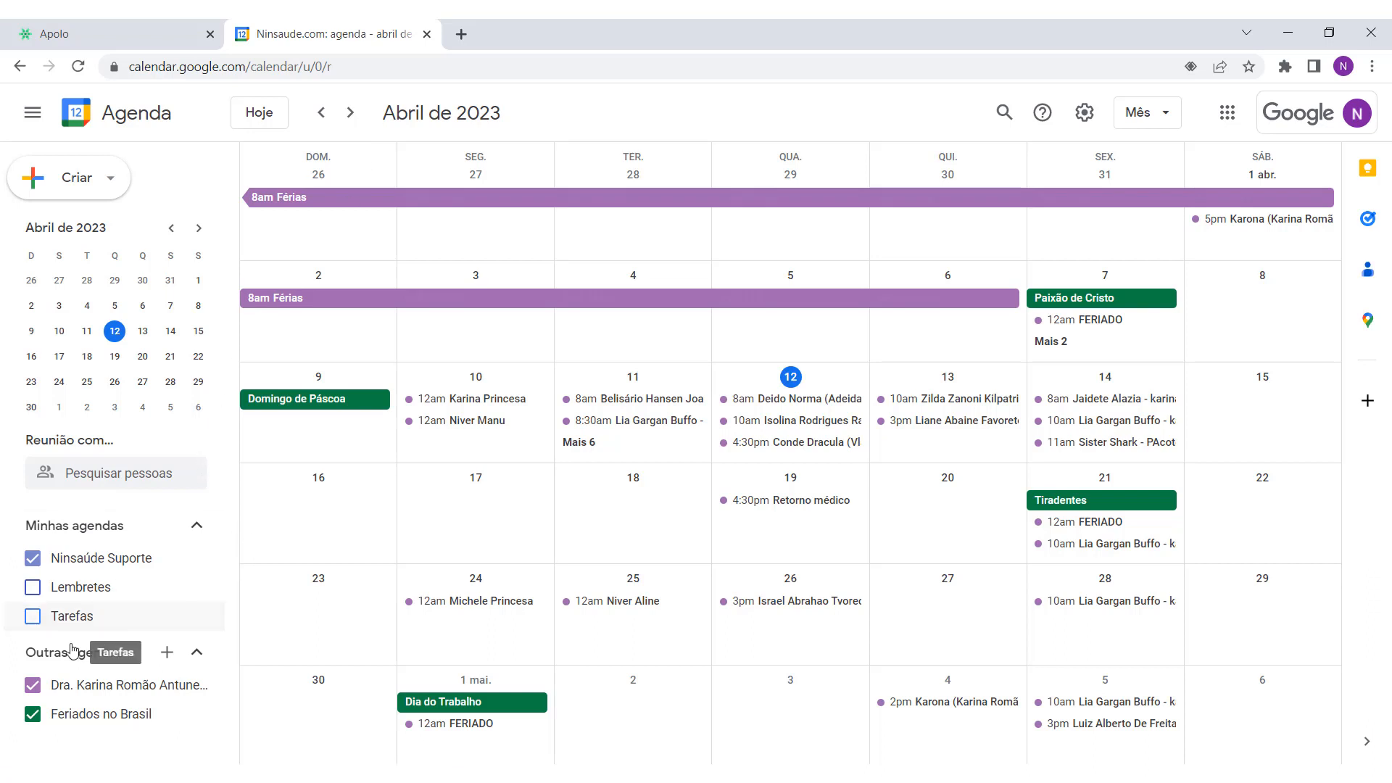
Step: Subscribe to the pasted Apolo iCal link under Outras agendas via Do URL, then view April
{"action": "left_click", "coordinate": [167, 652]}
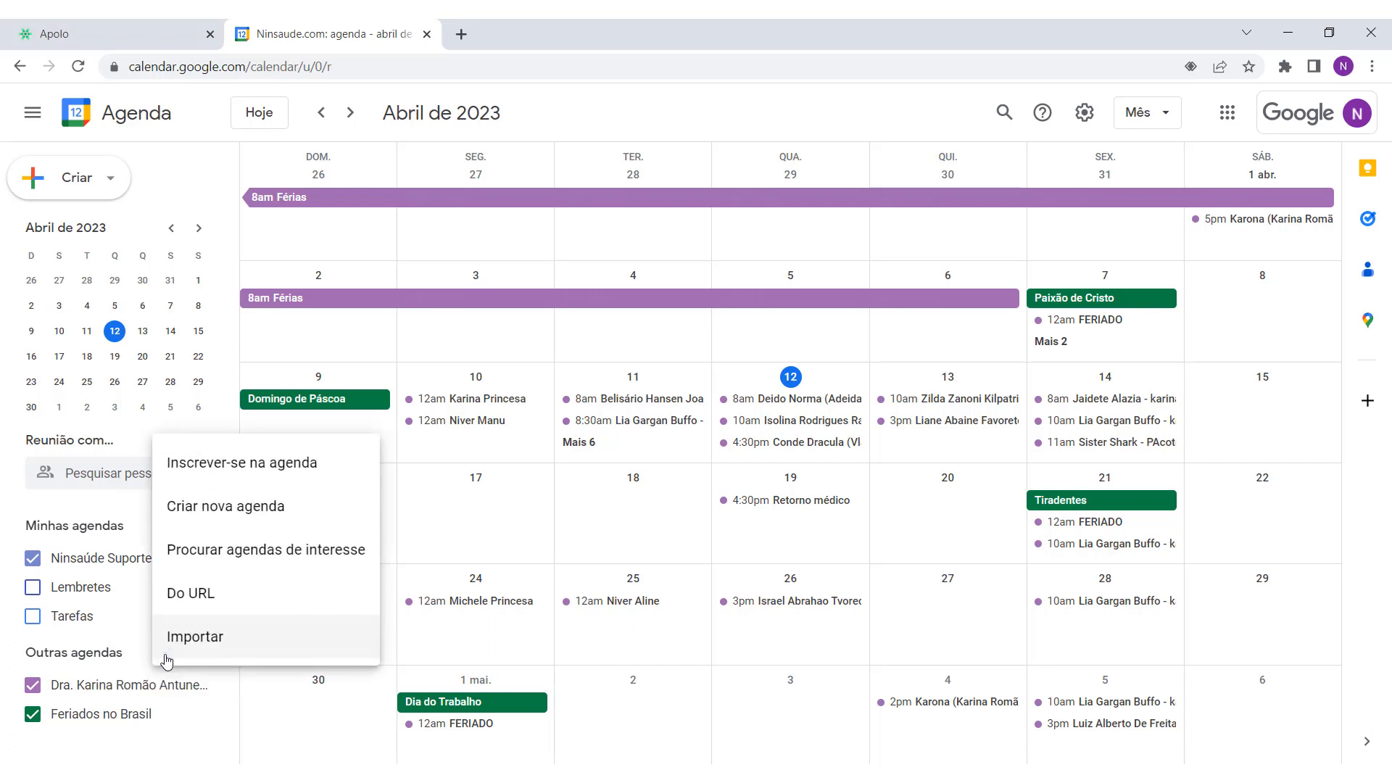
{"action": "left_click", "coordinate": [211, 605]}
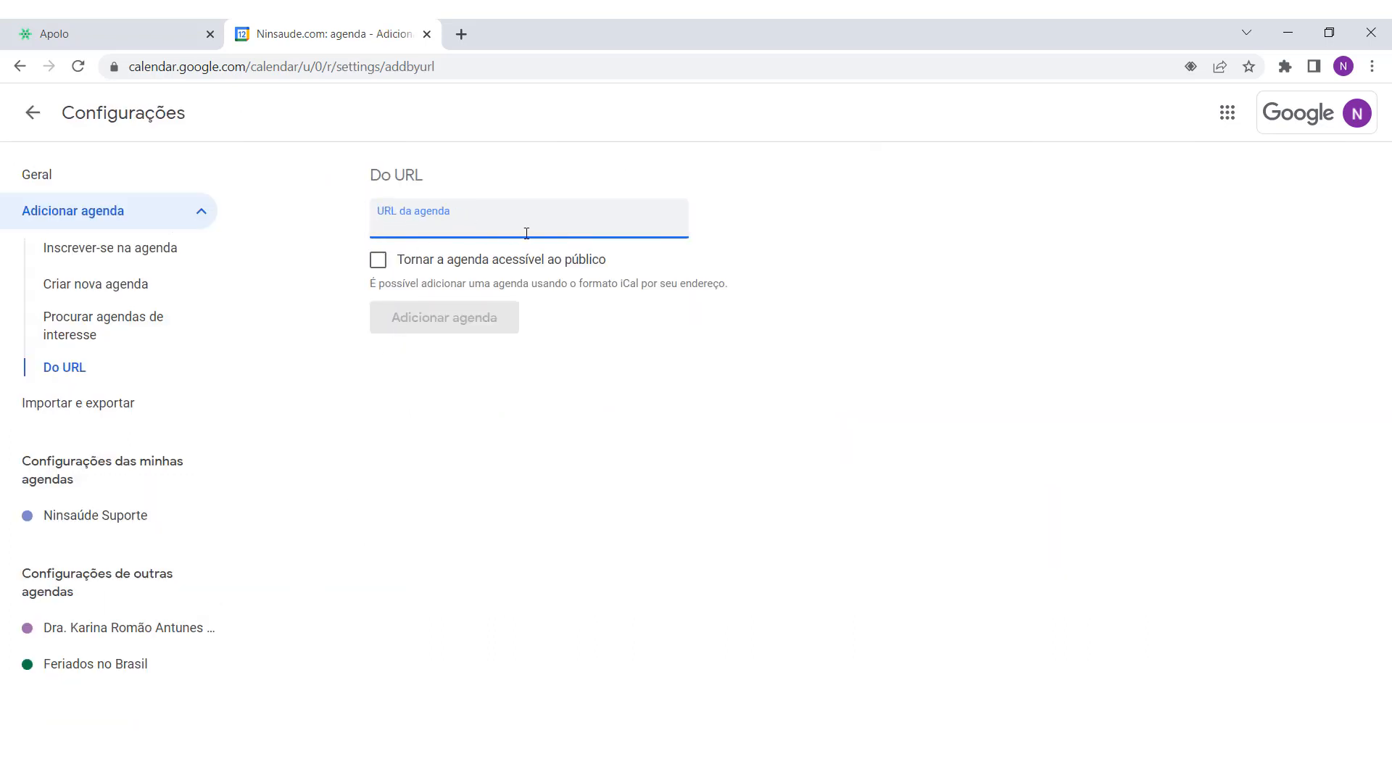
{"action": "key", "text": "ctrl+v"}
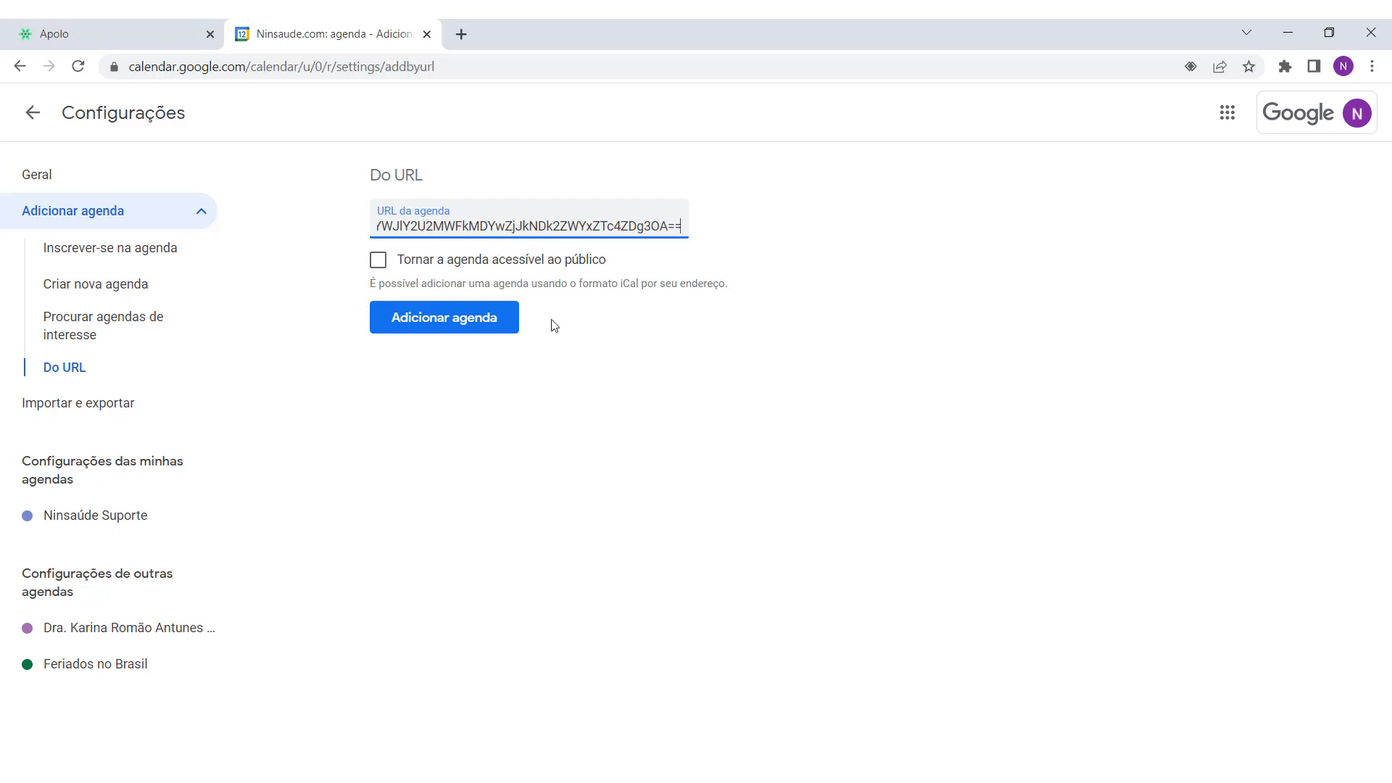
{"action": "left_click", "coordinate": [440, 328]}
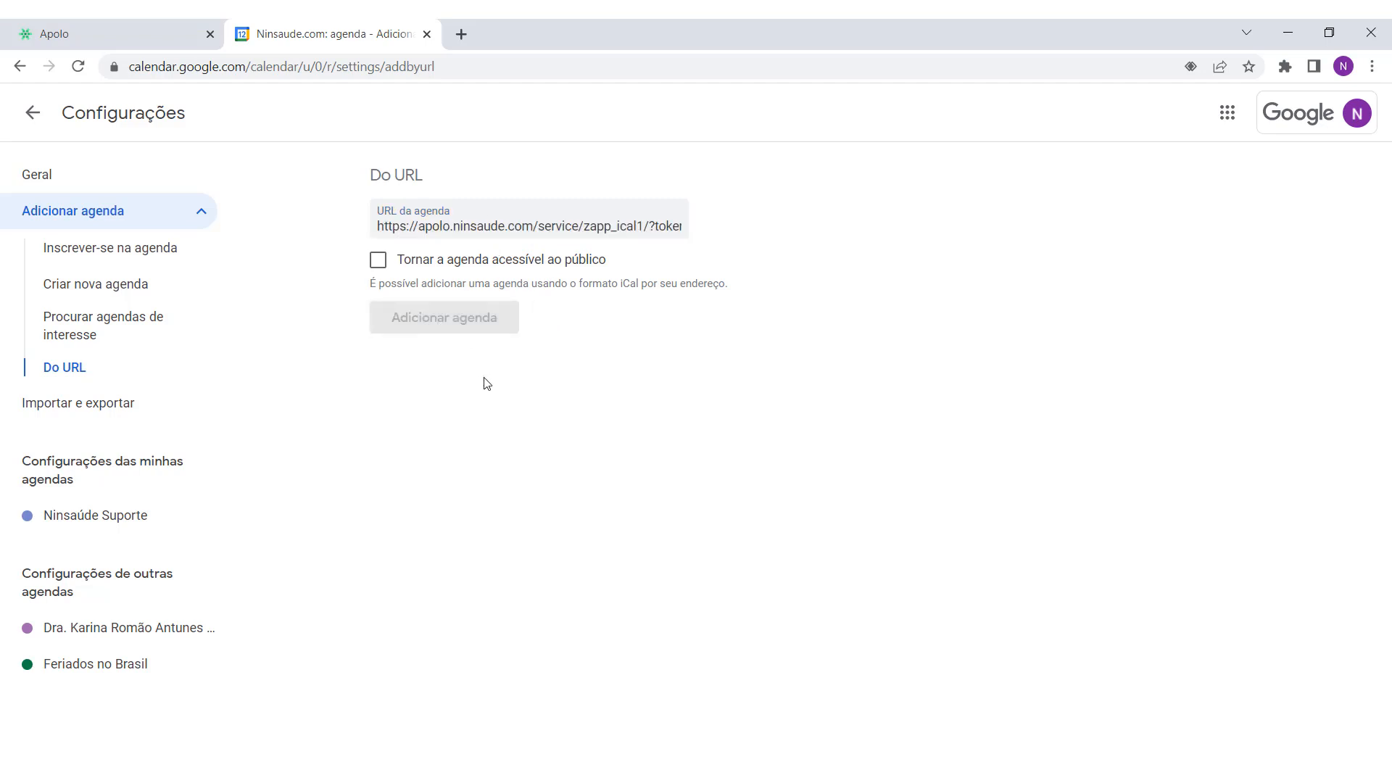
{"action": "left_click", "coordinate": [34, 115]}
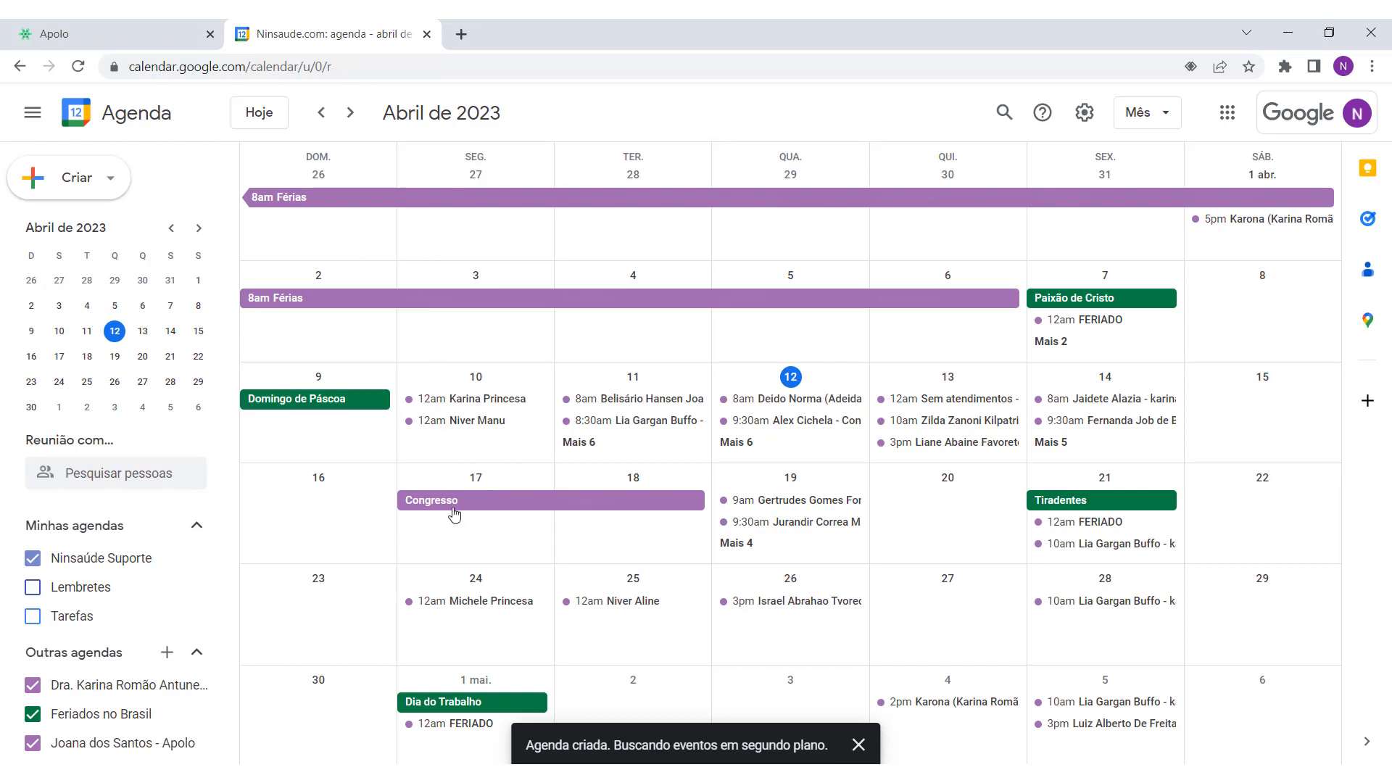
{"action": "scroll", "coordinate": [356, 599], "scroll_direction": "down", "scroll_amount": 1}
{"action": "scroll", "coordinate": [465, 618], "scroll_direction": "up", "scroll_amount": 1}
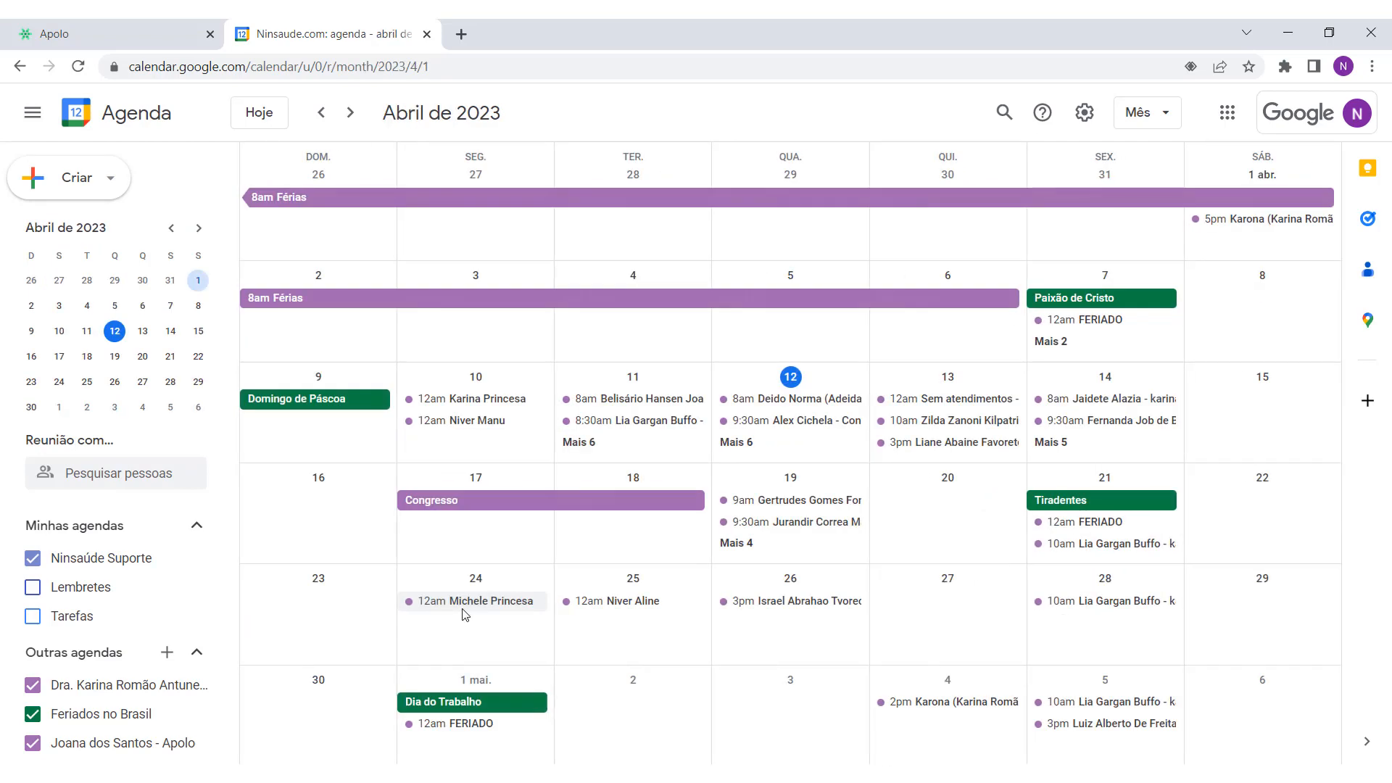
Step: Close the Calendar tab, return to Apolo's Início page and open the ? support panel
{"action": "left_click", "coordinate": [426, 33]}
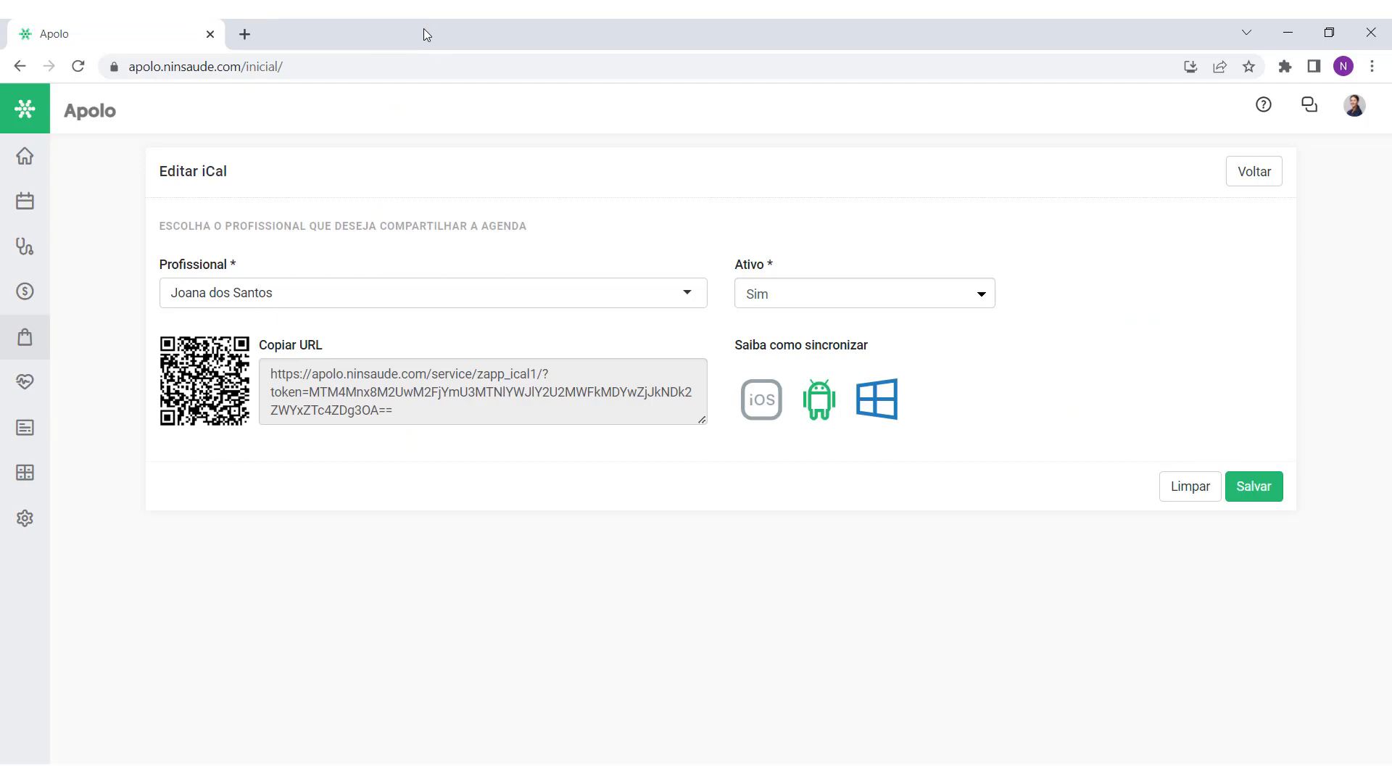
{"action": "left_click", "coordinate": [40, 166]}
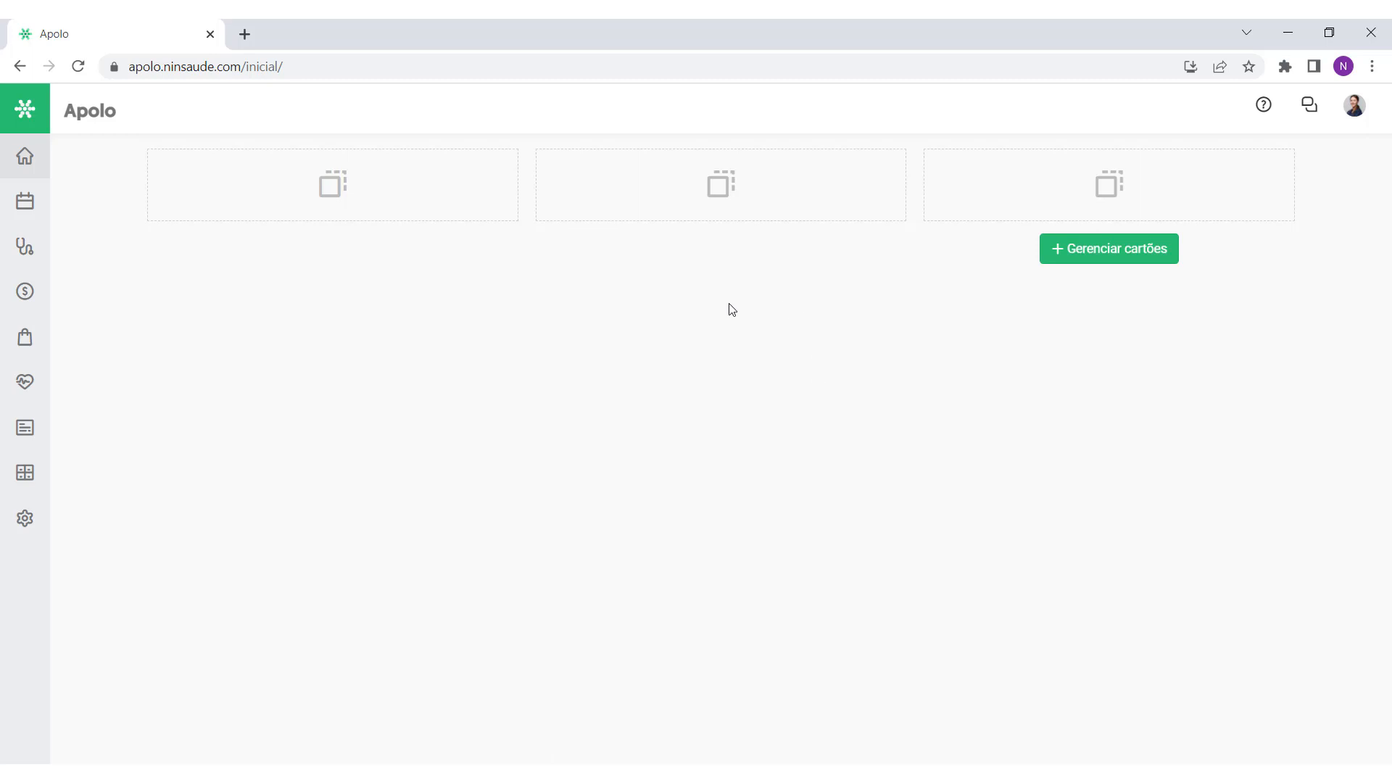
{"action": "left_click", "coordinate": [1259, 125]}
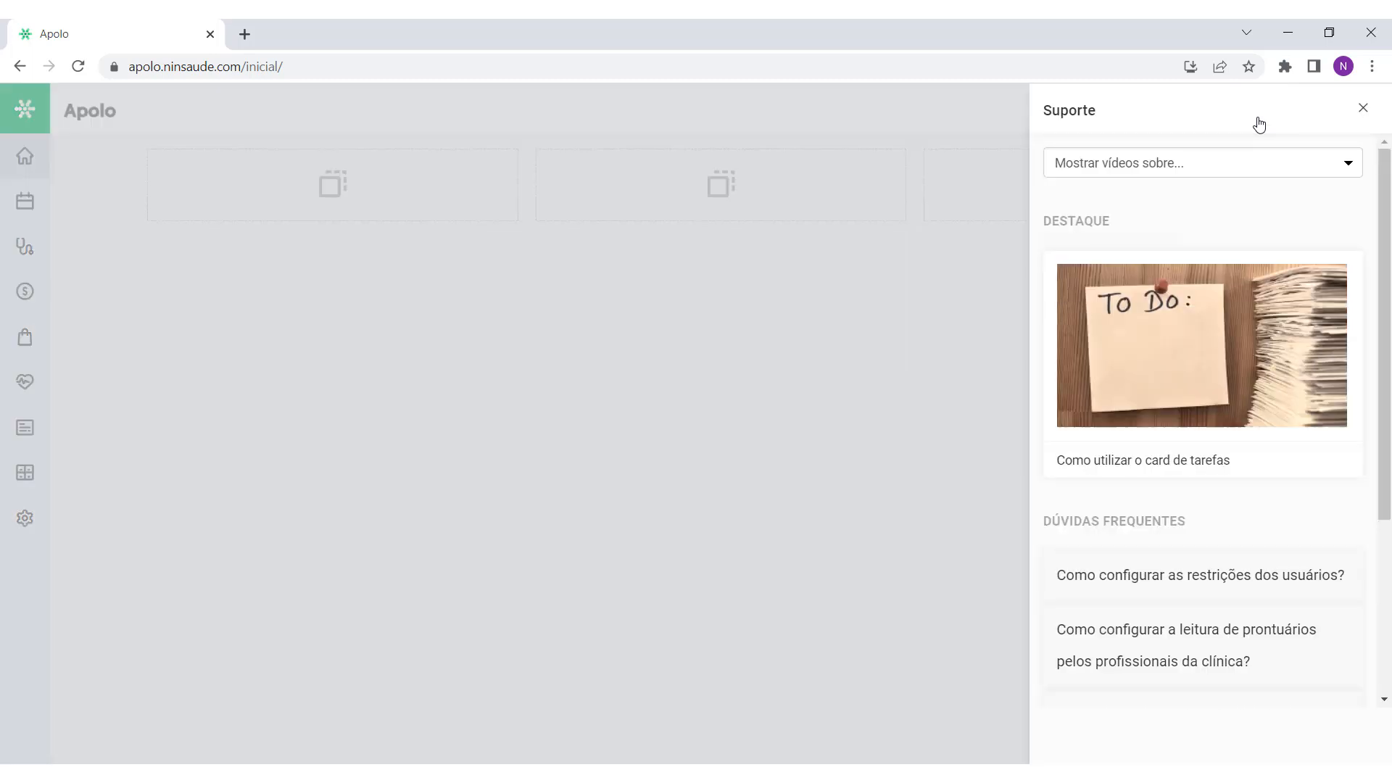
{"action": "left_click", "coordinate": [1357, 109]}
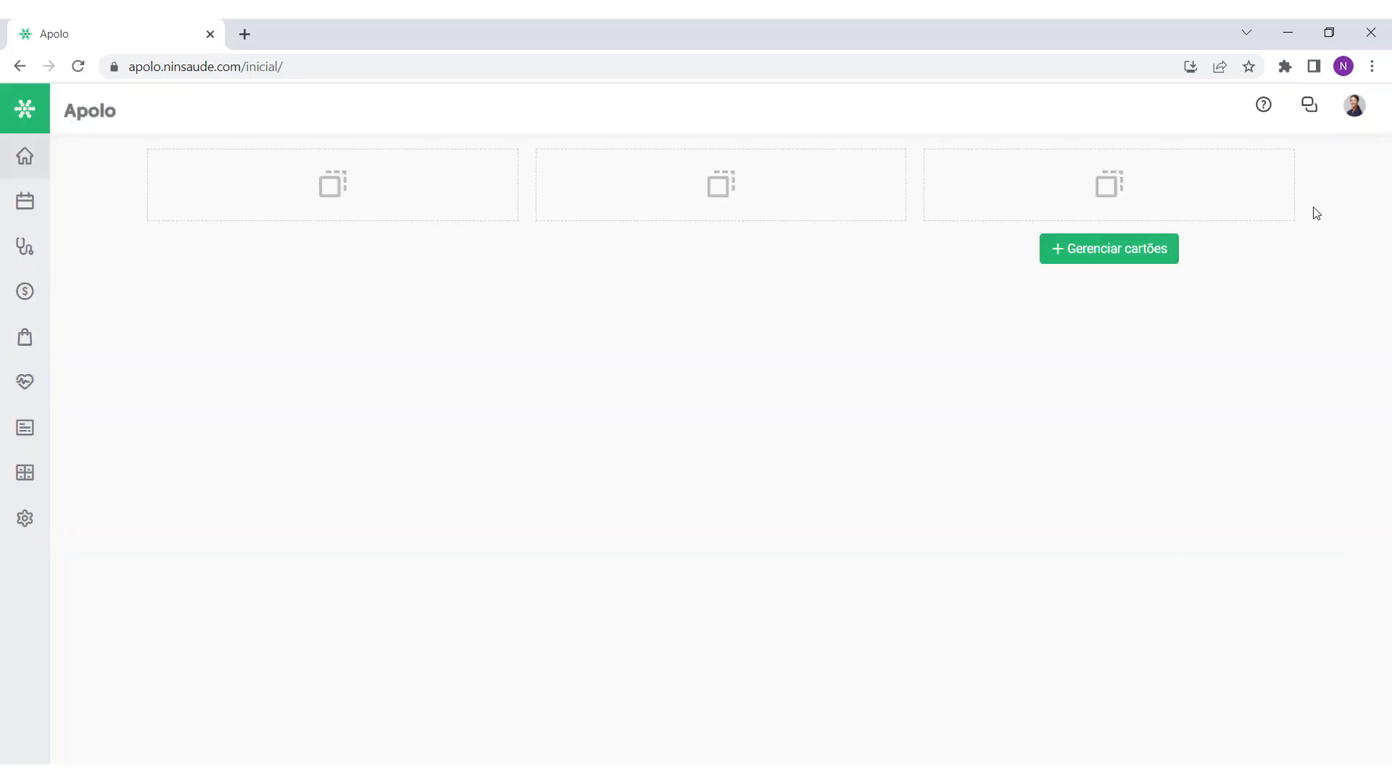
{"action": "left_click", "coordinate": [1267, 115]}
Step: Filter the support panel's Mostrar vídeos sobre list to Agendamentos
{"action": "scroll", "coordinate": [1296, 250], "scroll_direction": "down", "scroll_amount": 2}
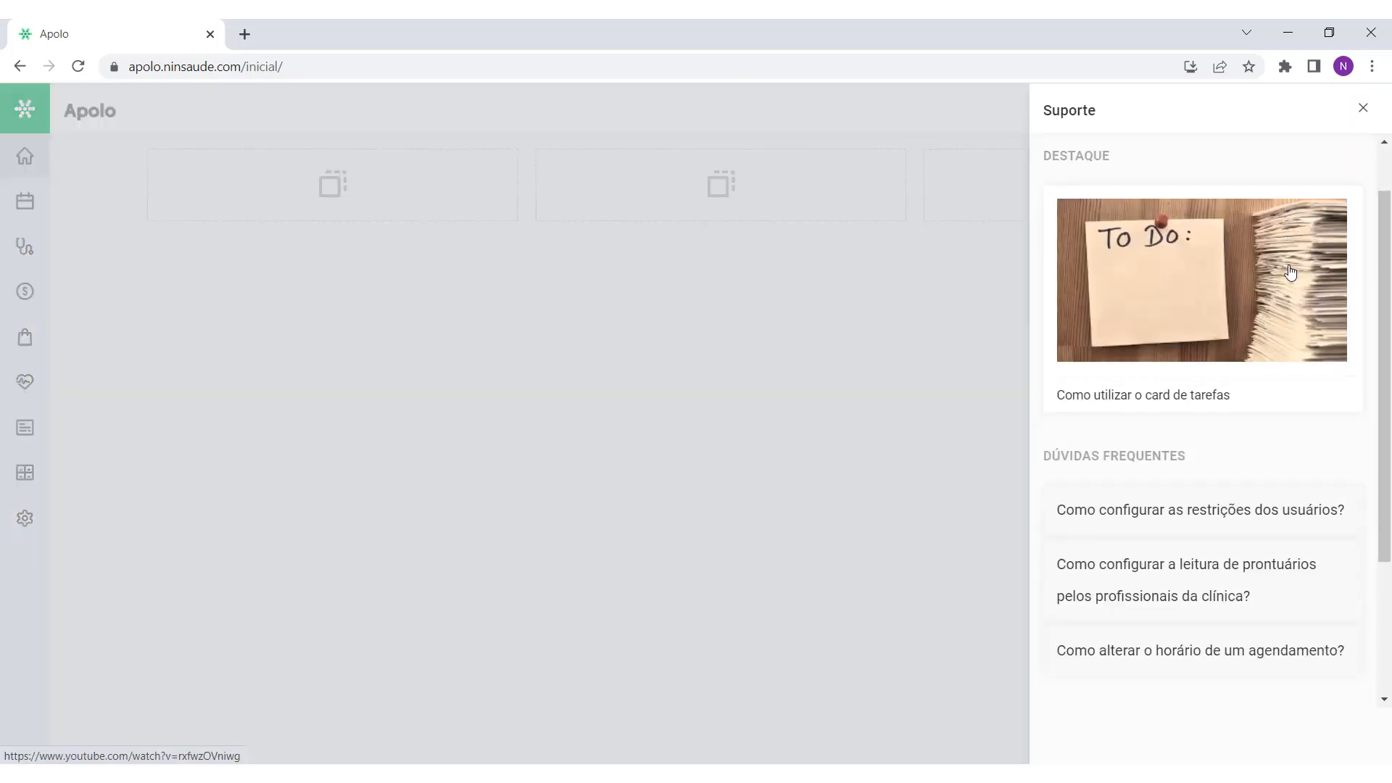
{"action": "scroll", "coordinate": [1296, 250], "scroll_direction": "up", "scroll_amount": 2}
{"action": "left_click", "coordinate": [1217, 168]}
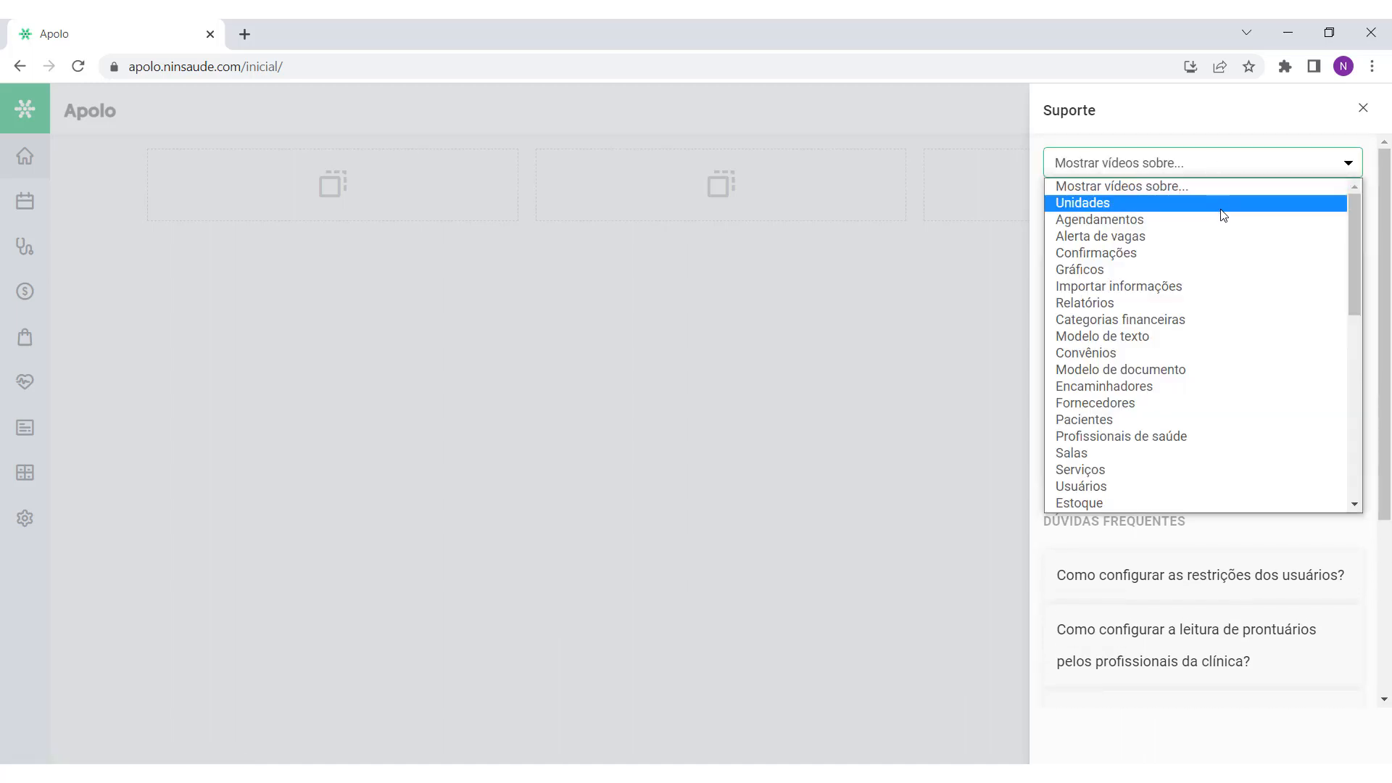
{"action": "left_click", "coordinate": [1222, 204]}
{"action": "left_click", "coordinate": [1223, 168]}
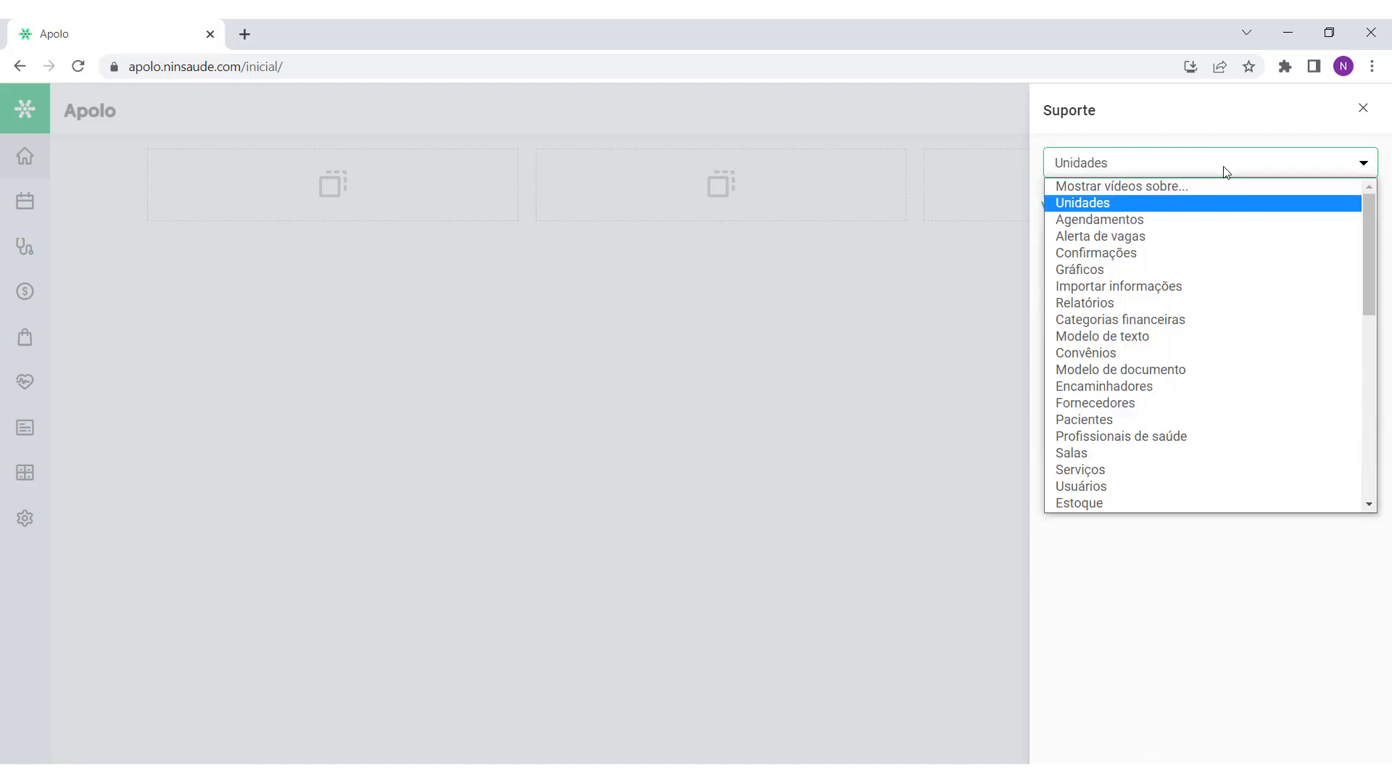
{"action": "left_click", "coordinate": [1223, 222]}
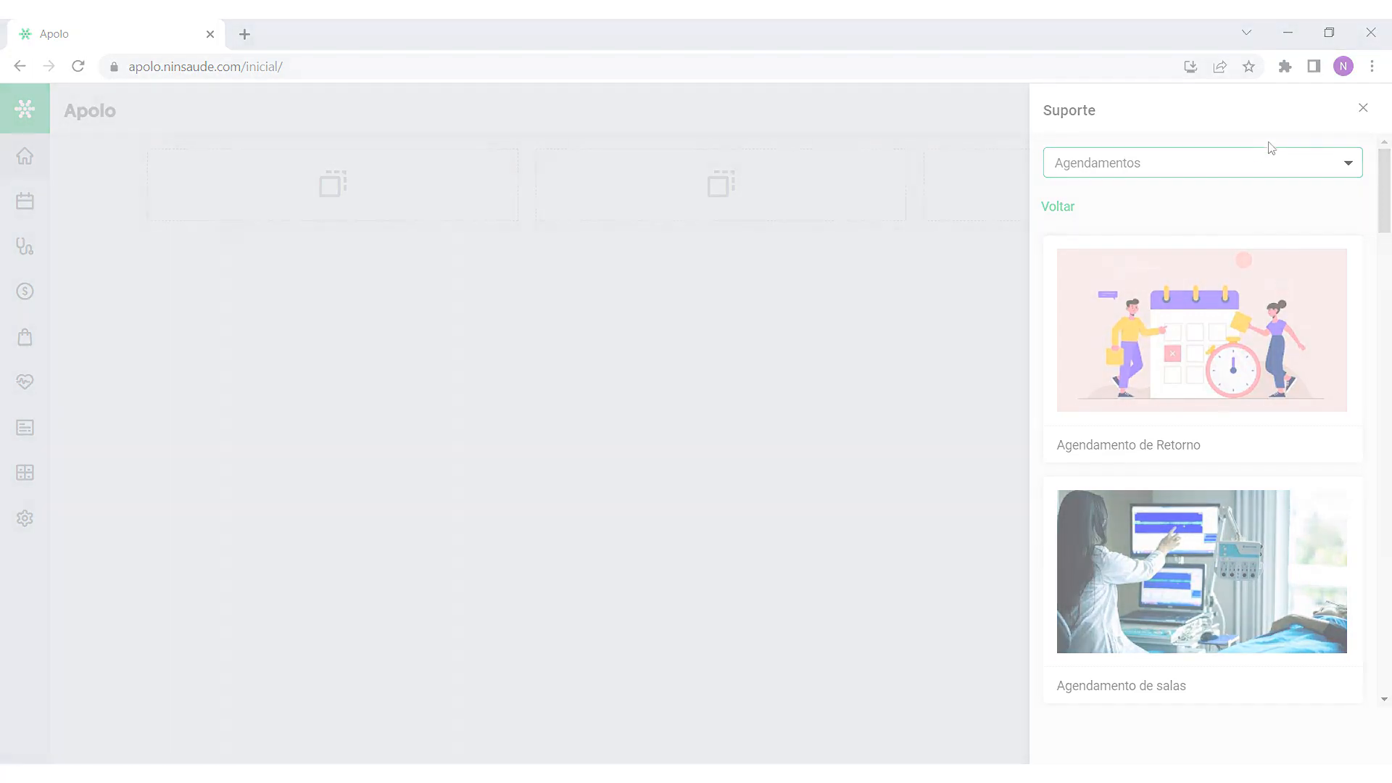